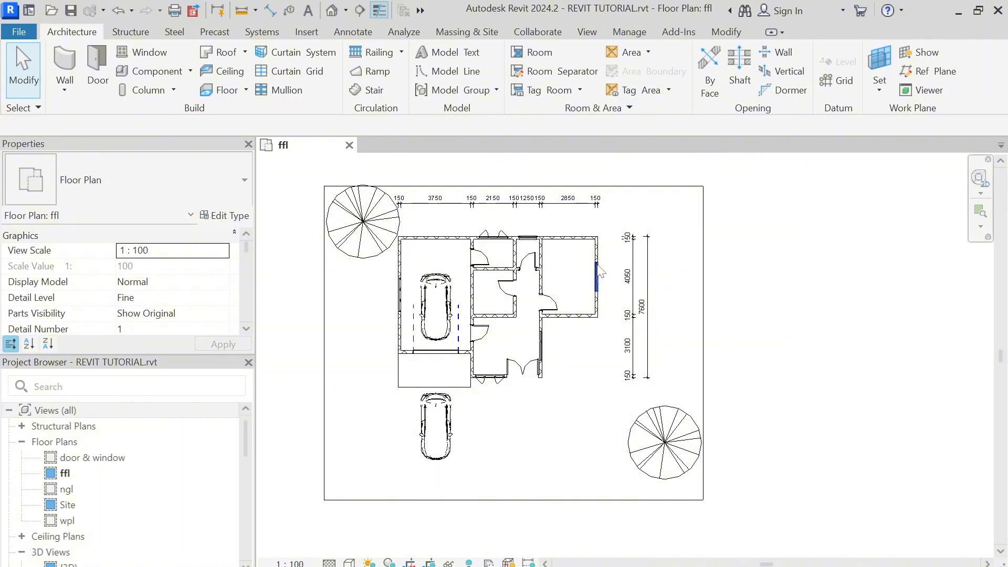
{"action": "scroll", "coordinate": [625, 283], "scroll_direction": "up", "scroll_amount": 1}
{"action": "middle_click_drag", "start_coordinate": [576, 397], "coordinate": [637, 407]}
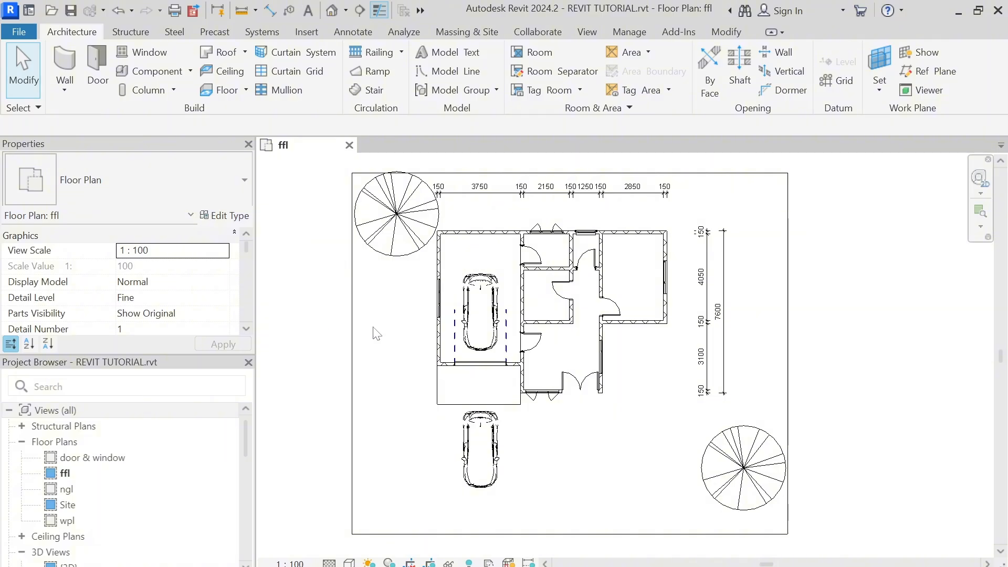
{"action": "middle_click_drag", "start_coordinate": [396, 343], "coordinate": [388, 329]}
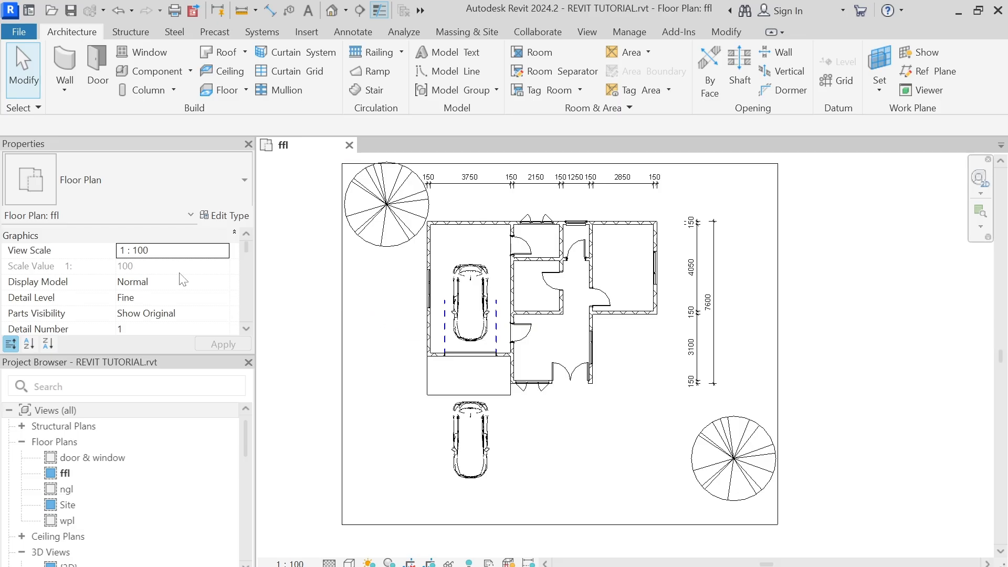
{"action": "scroll", "coordinate": [183, 279], "scroll_direction": "down", "scroll_amount": 5}
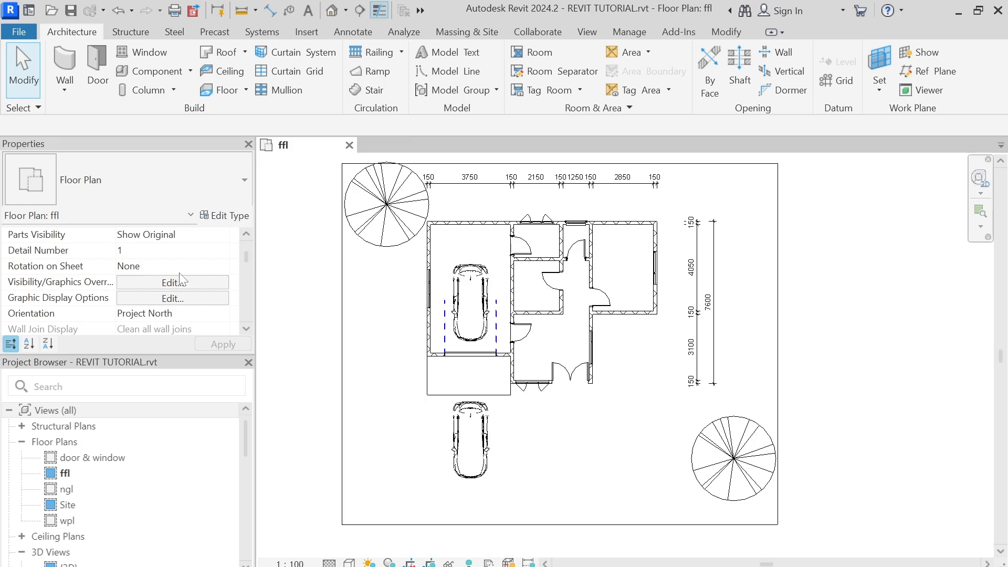
{"action": "scroll", "coordinate": [180, 278], "scroll_direction": "down", "scroll_amount": 2}
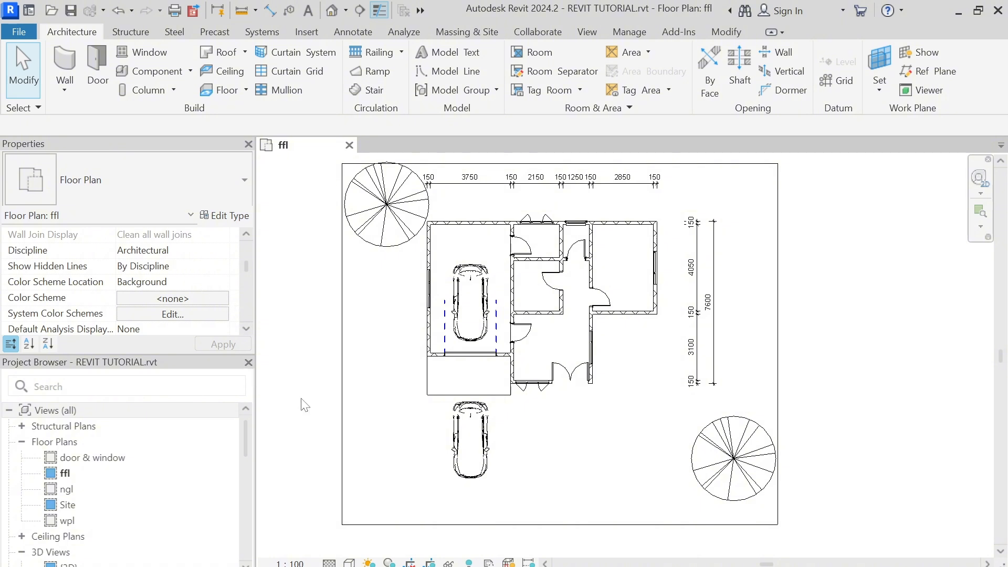
{"action": "scroll", "coordinate": [322, 415], "scroll_direction": "down", "scroll_amount": 2}
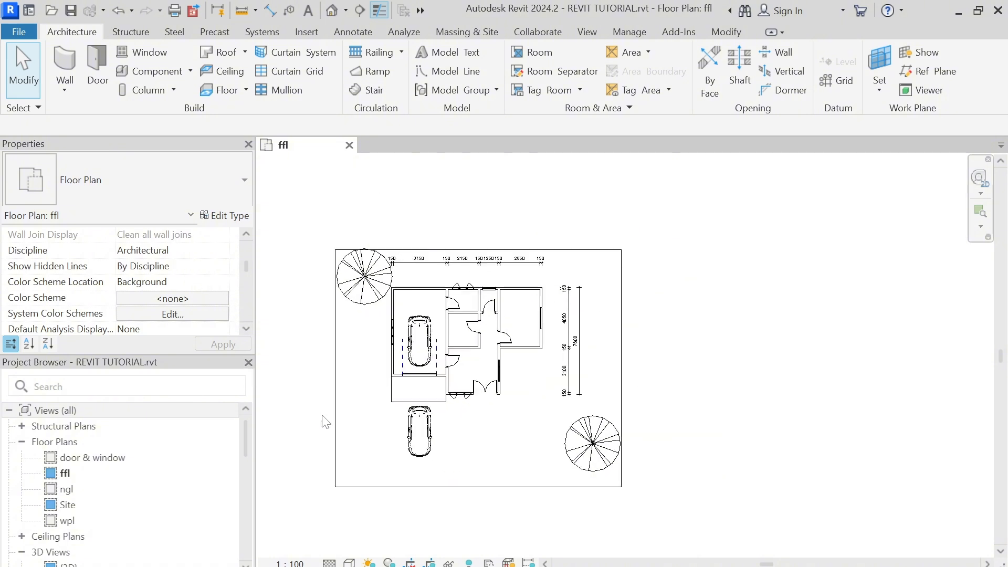
{"action": "scroll", "coordinate": [323, 475], "scroll_direction": "up", "scroll_amount": 2}
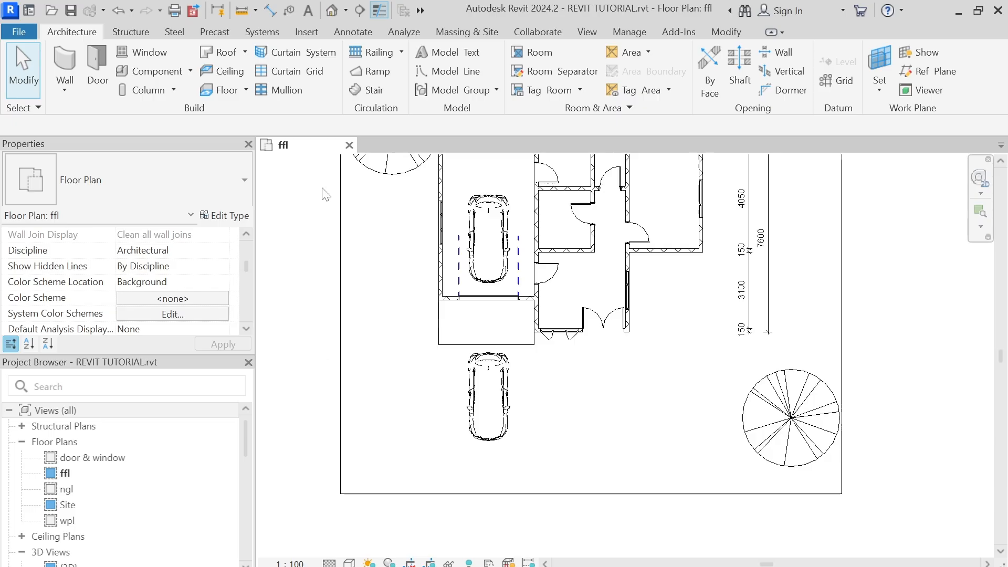
{"action": "scroll", "coordinate": [325, 194], "scroll_direction": "down", "scroll_amount": 2}
{"action": "middle_click_drag", "start_coordinate": [322, 221], "coordinate": [332, 297]}
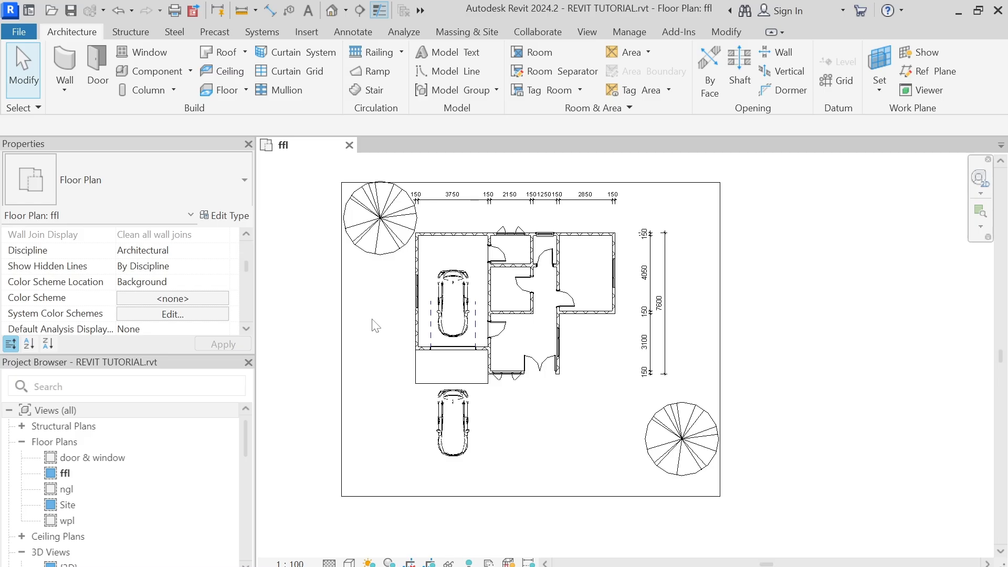
{"action": "scroll", "coordinate": [411, 252], "scroll_direction": "up", "scroll_amount": 1}
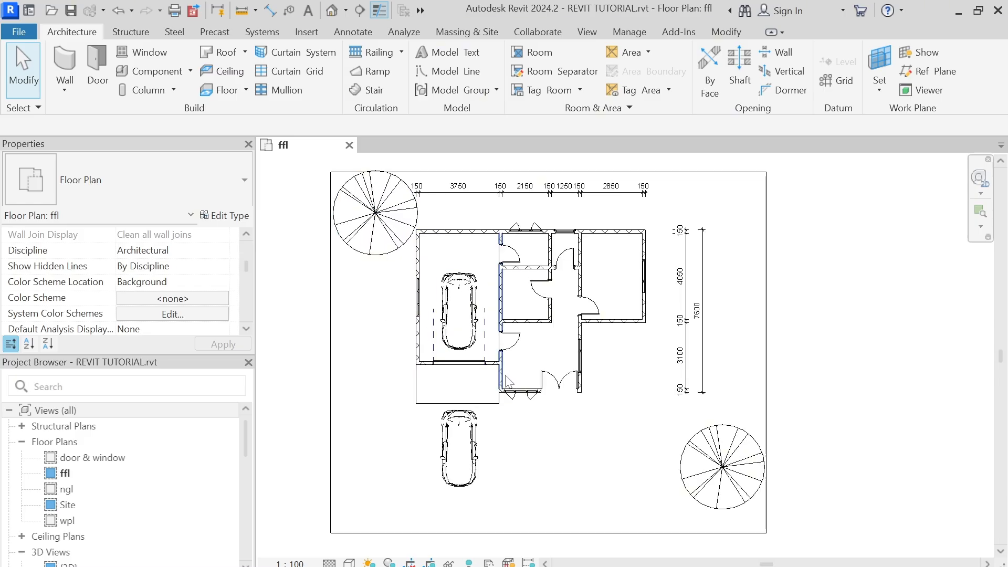
{"action": "scroll", "coordinate": [532, 358], "scroll_direction": "down", "scroll_amount": 2}
{"action": "middle_click_drag", "start_coordinate": [532, 358], "coordinate": [512, 361]}
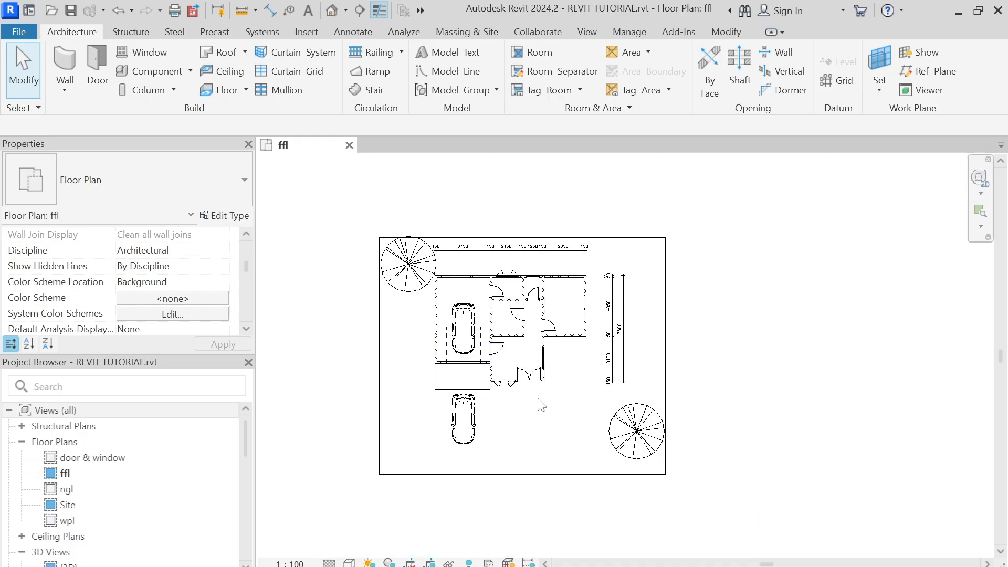
{"action": "scroll", "coordinate": [536, 363], "scroll_direction": "up", "scroll_amount": 2}
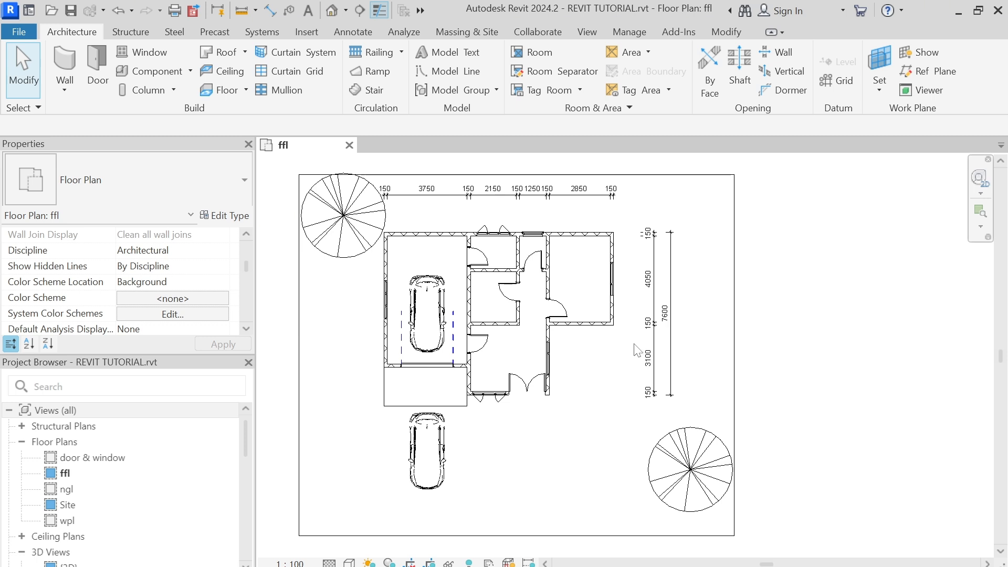
{"action": "scroll", "coordinate": [633, 349], "scroll_direction": "down", "scroll_amount": 1}
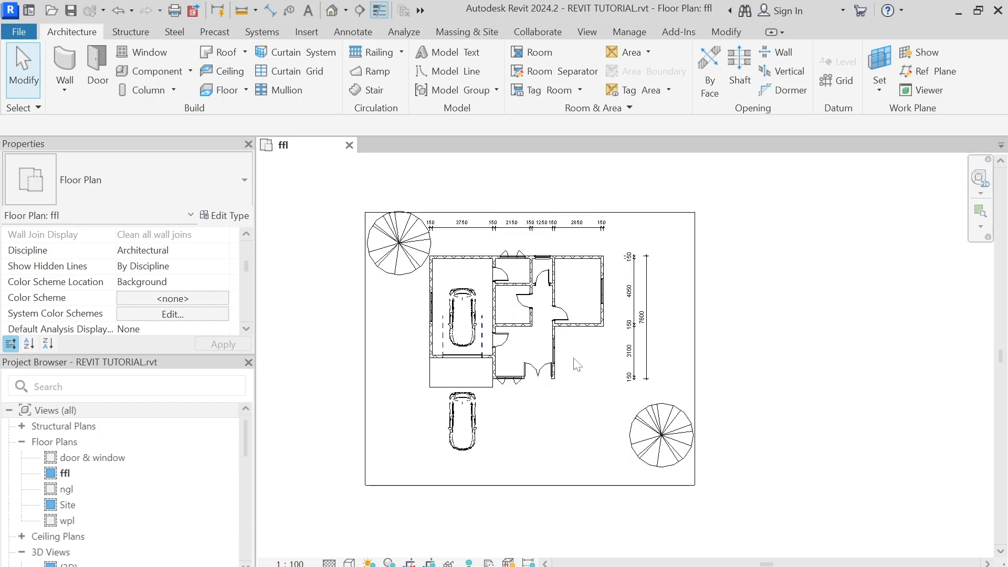
{"action": "scroll", "coordinate": [573, 360], "scroll_direction": "up", "scroll_amount": 1}
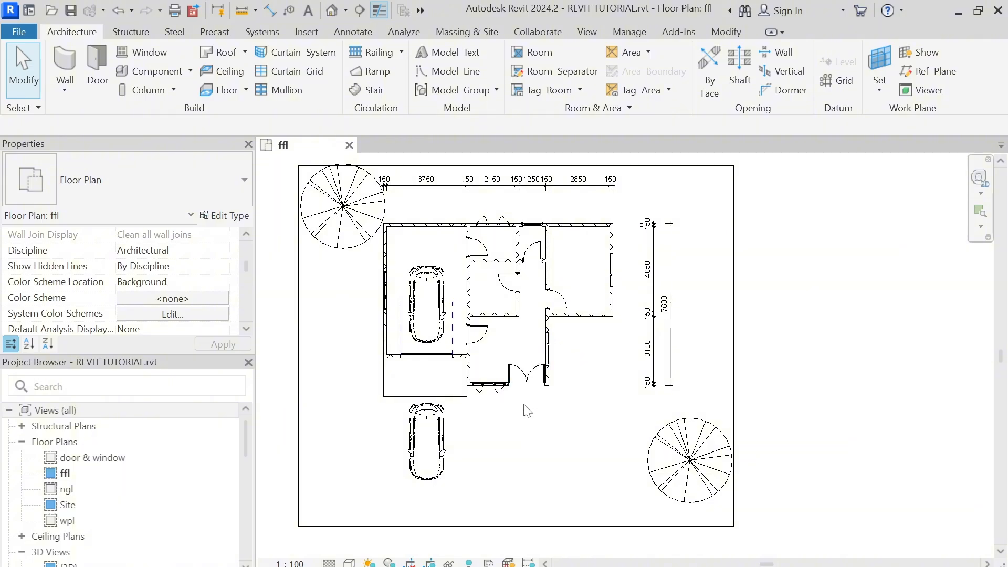
{"action": "scroll", "coordinate": [520, 399], "scroll_direction": "up", "scroll_amount": 1}
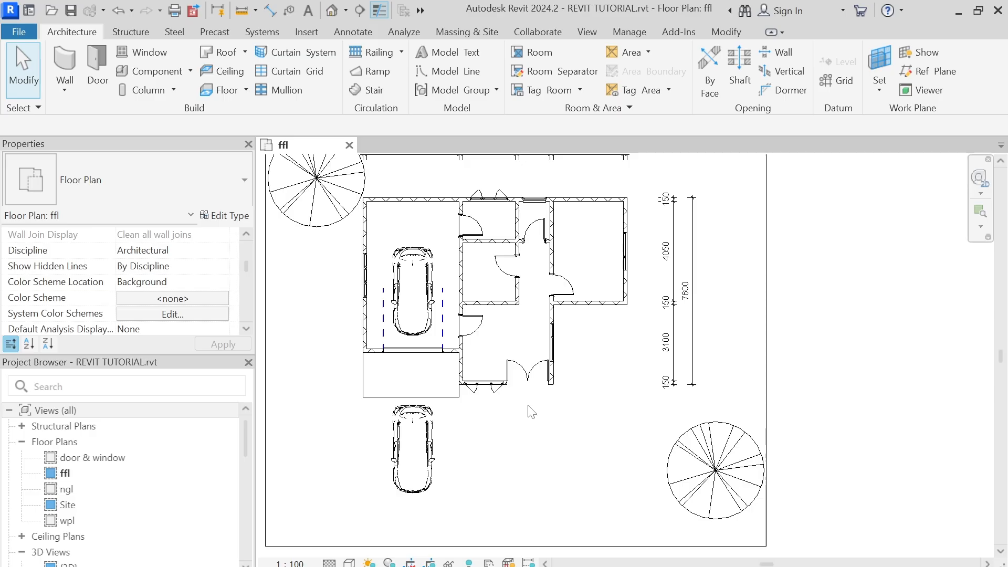
{"action": "scroll", "coordinate": [532, 412], "scroll_direction": "down", "scroll_amount": 2}
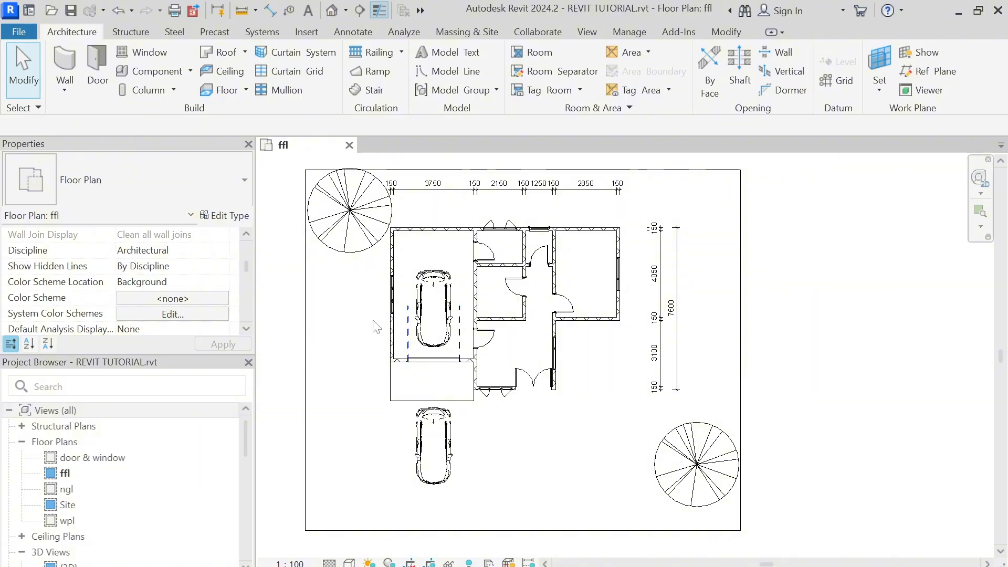
{"action": "scroll", "coordinate": [163, 273], "scroll_direction": "down", "scroll_amount": 5}
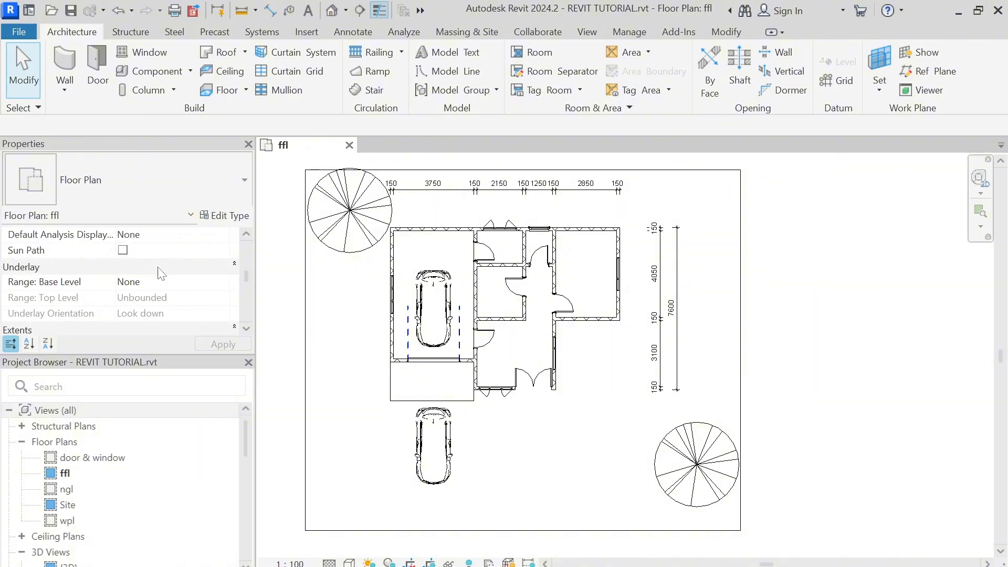
{"action": "scroll", "coordinate": [160, 272], "scroll_direction": "down", "scroll_amount": 3}
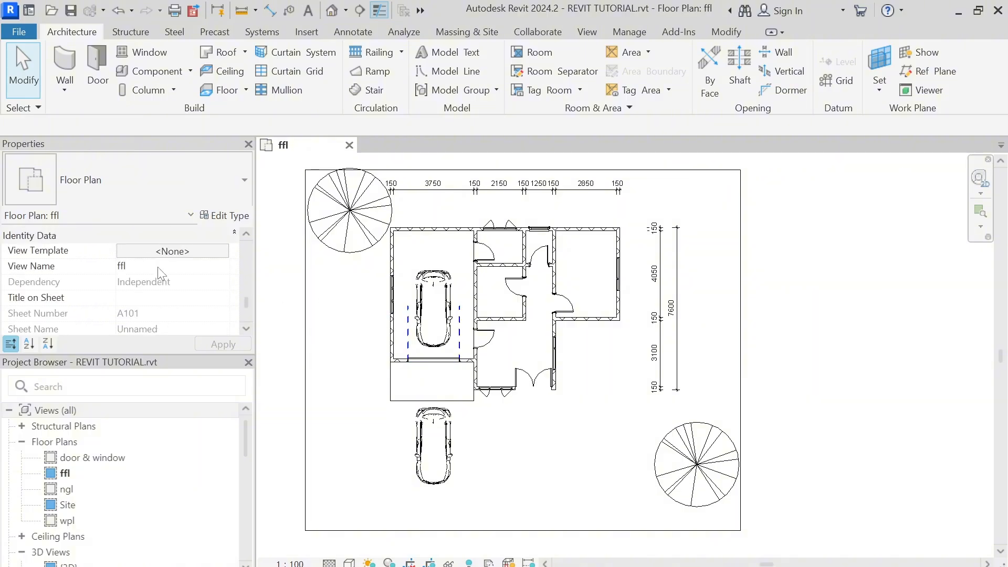
{"action": "scroll", "coordinate": [158, 271], "scroll_direction": "up", "scroll_amount": 3}
{"action": "scroll", "coordinate": [155, 268], "scroll_direction": "down", "scroll_amount": 2}
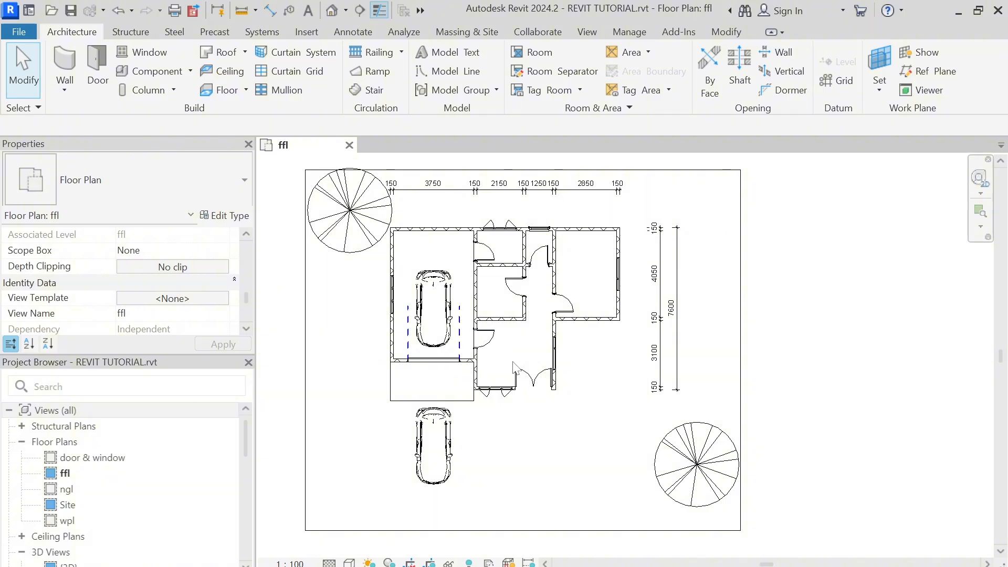
{"action": "scroll", "coordinate": [523, 375], "scroll_direction": "down", "scroll_amount": 2}
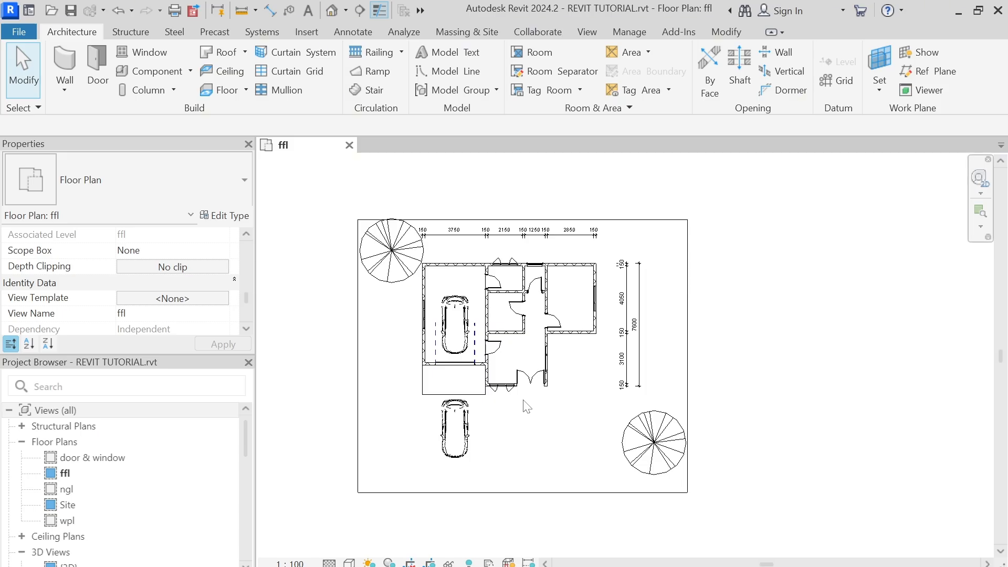
{"action": "scroll", "coordinate": [593, 411], "scroll_direction": "up", "scroll_amount": 2}
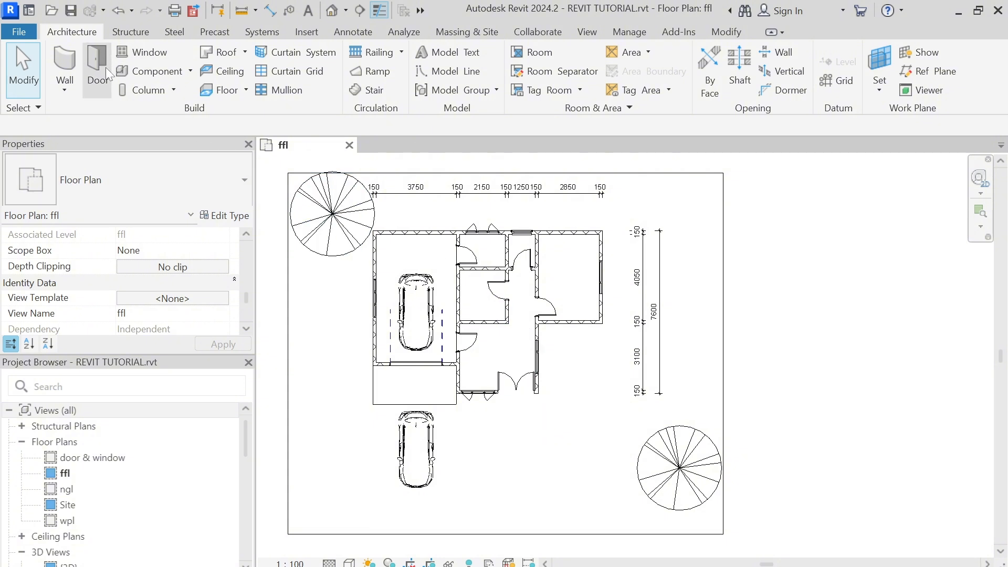
Step: Review the View Range settings of the ffl floor plan and close them without making changes
{"action": "scroll", "coordinate": [181, 289], "scroll_direction": "up", "scroll_amount": 3}
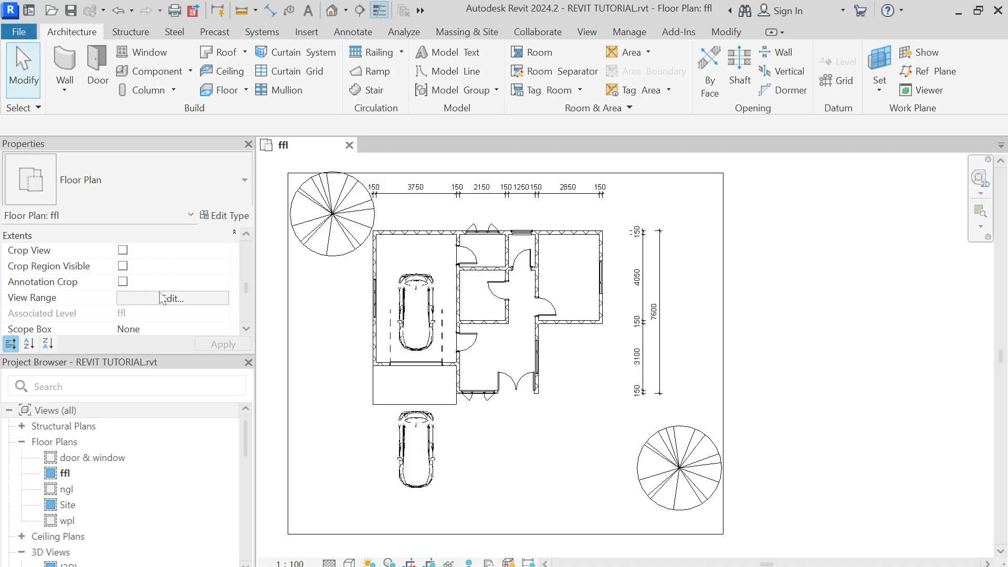
{"action": "scroll", "coordinate": [150, 272], "scroll_direction": "up", "scroll_amount": 2}
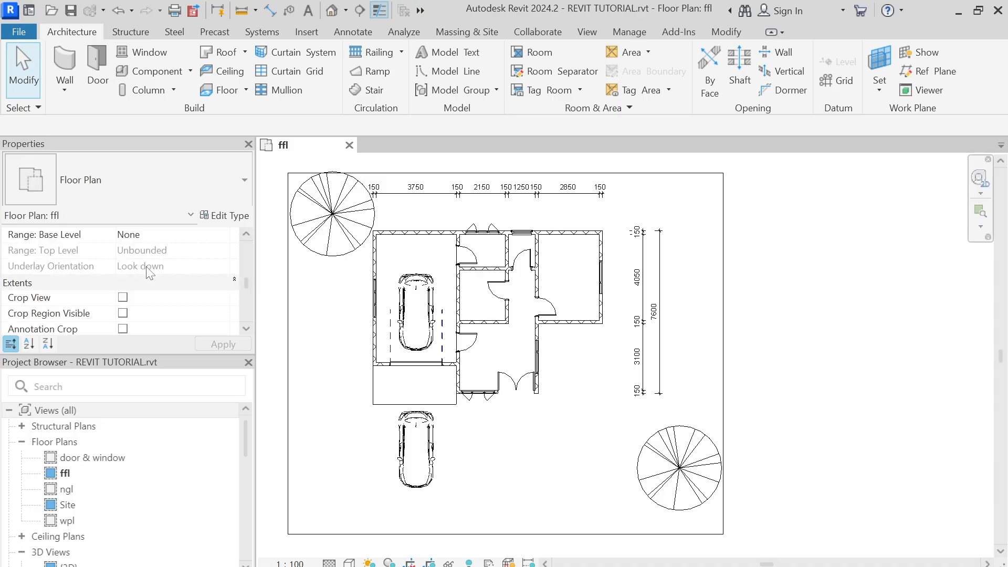
{"action": "scroll", "coordinate": [147, 270], "scroll_direction": "down", "scroll_amount": 2}
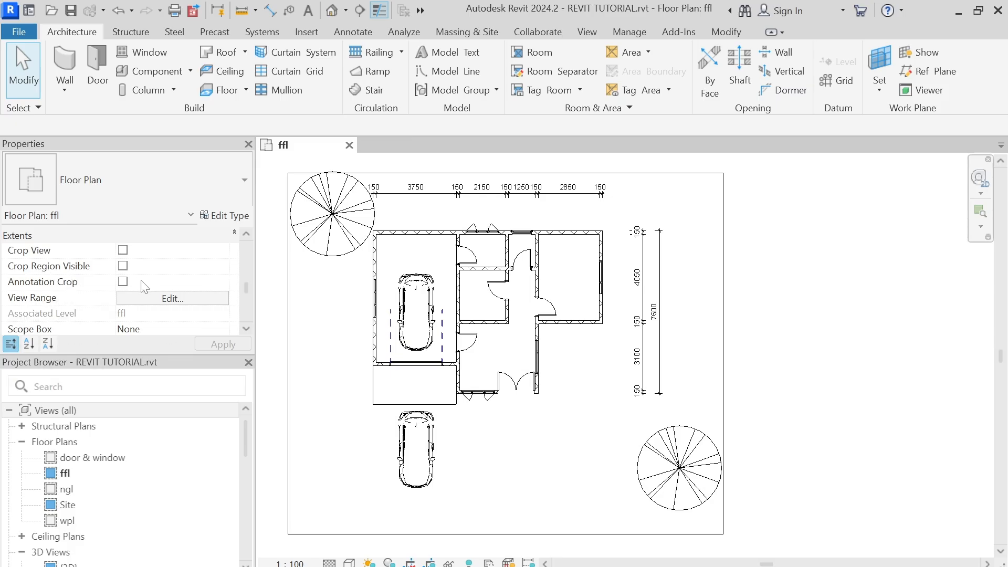
{"action": "left_click", "coordinate": [169, 299]}
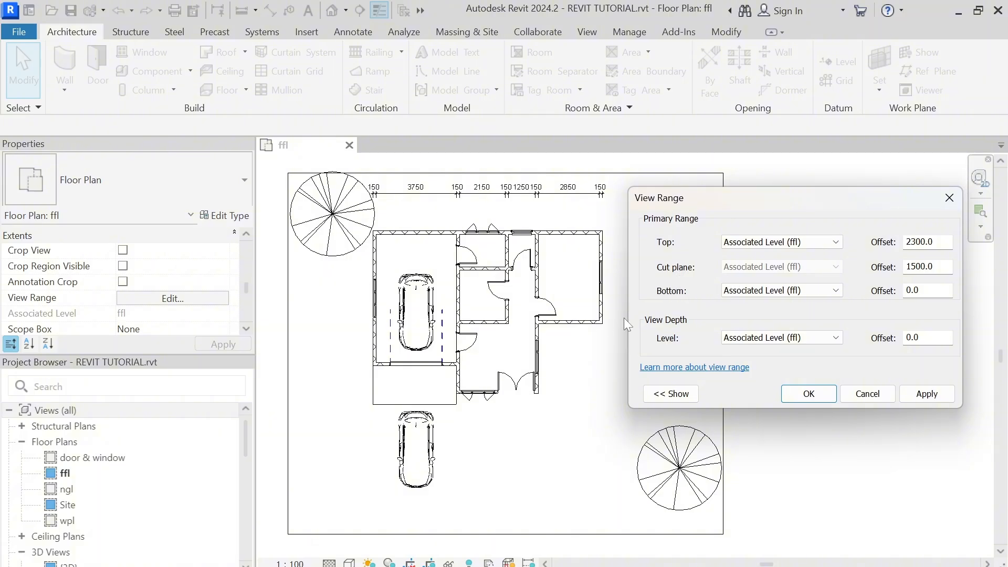
{"action": "left_click", "coordinate": [867, 394]}
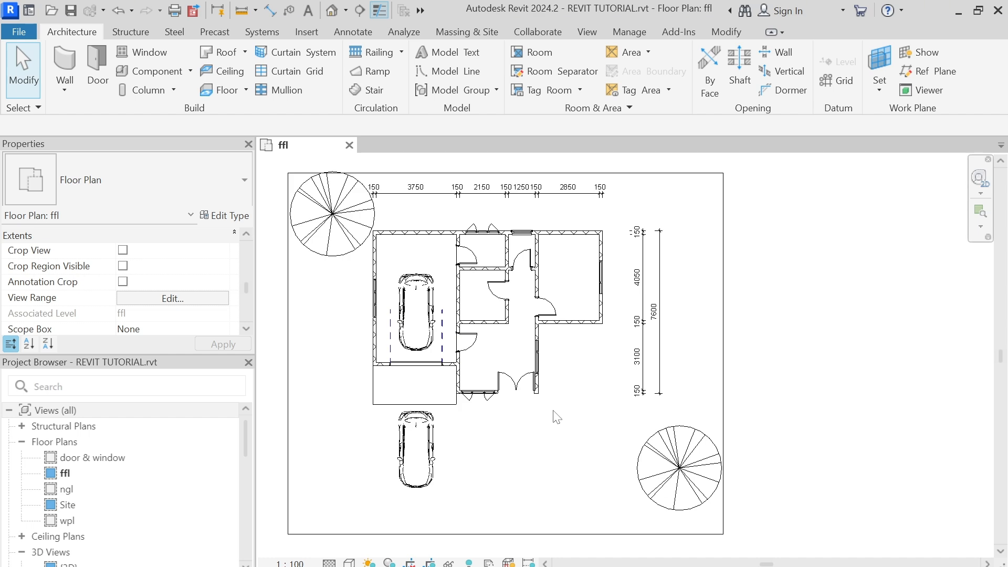
{"action": "scroll", "coordinate": [486, 344], "scroll_direction": "up", "scroll_amount": 6}
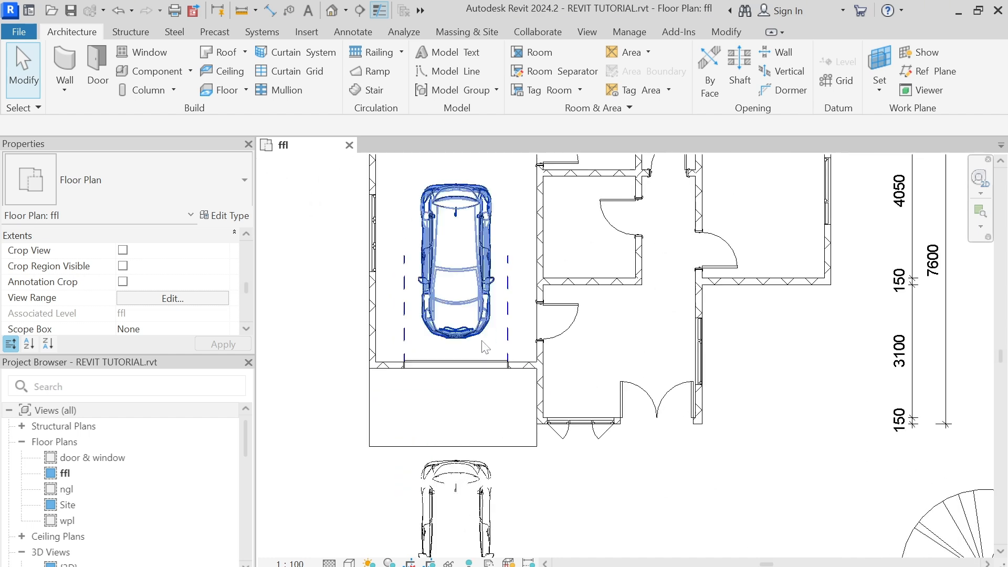
{"action": "scroll", "coordinate": [492, 346], "scroll_direction": "down", "scroll_amount": 8}
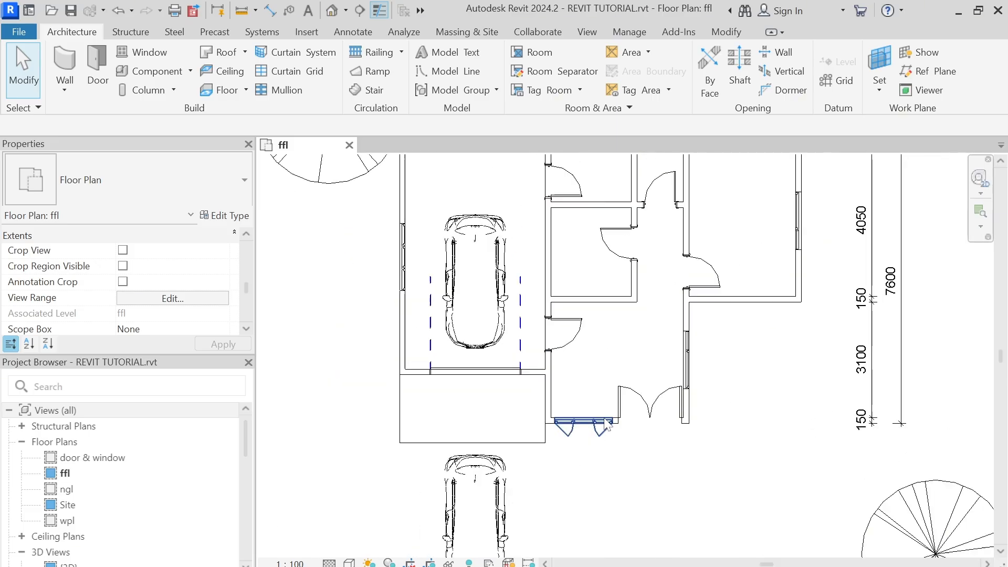
{"action": "middle_click_drag", "start_coordinate": [592, 430], "coordinate": [555, 458]}
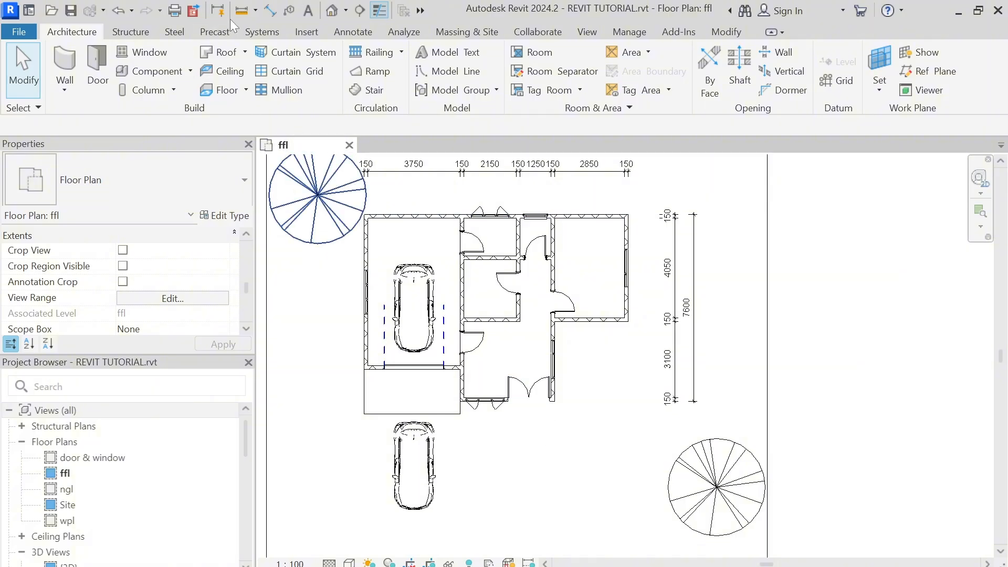
Step: Try to place an electrical fixture device on the floor plan without loading an Electrical Fixtures family
{"action": "left_click", "coordinate": [252, 33]}
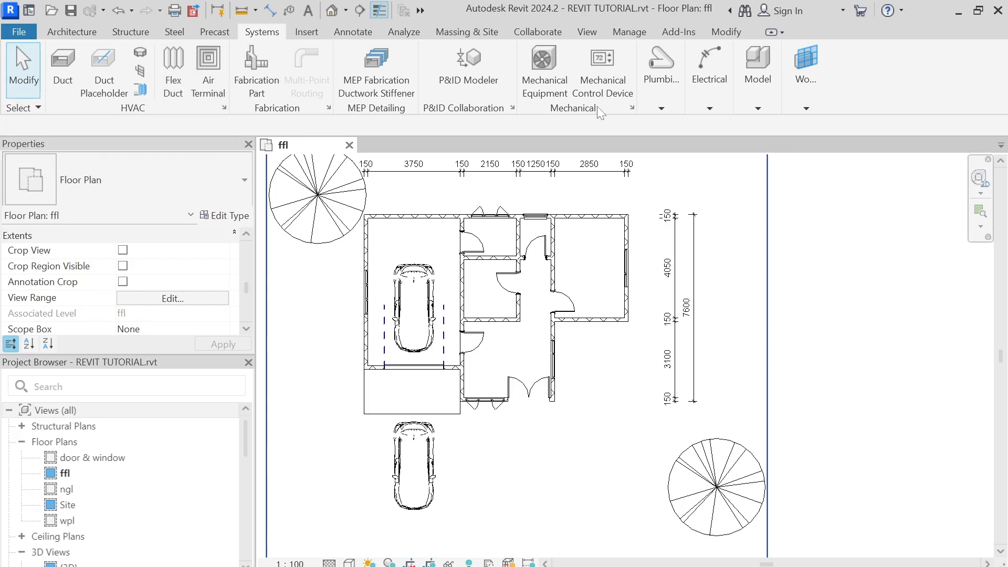
{"action": "left_click", "coordinate": [662, 109]}
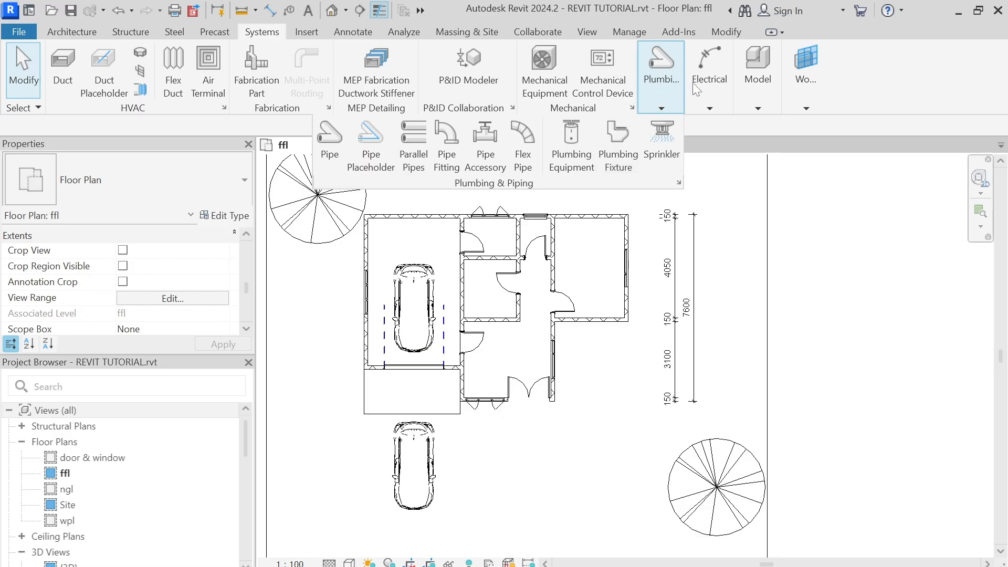
{"action": "mouse_move", "coordinate": [708, 101]}
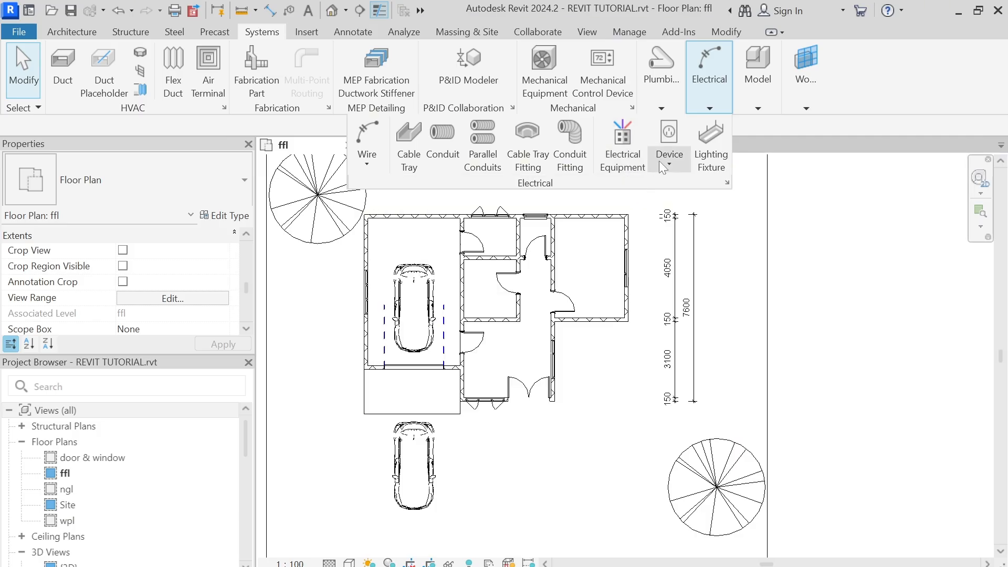
{"action": "left_click", "coordinate": [660, 159]}
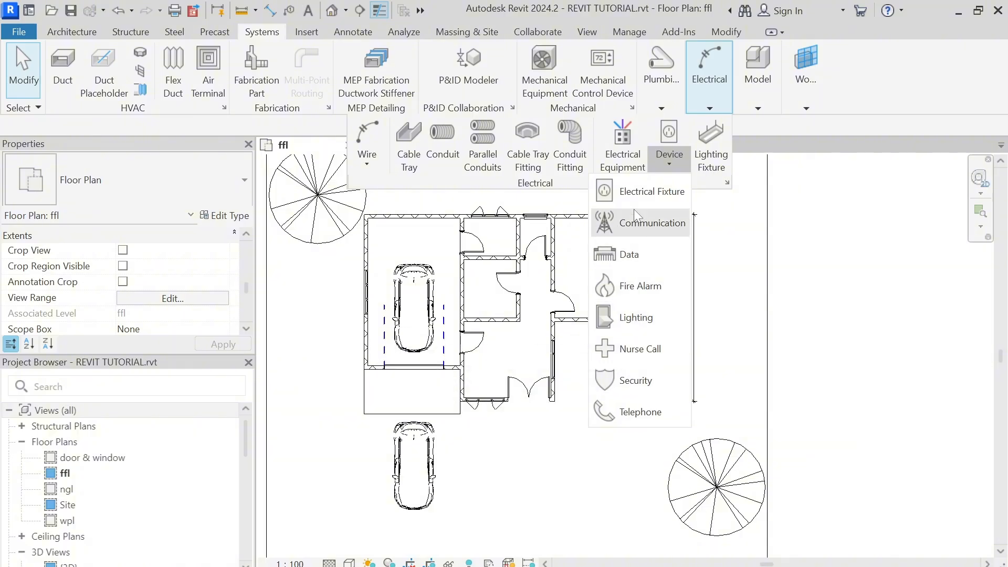
{"action": "left_click", "coordinate": [632, 190]}
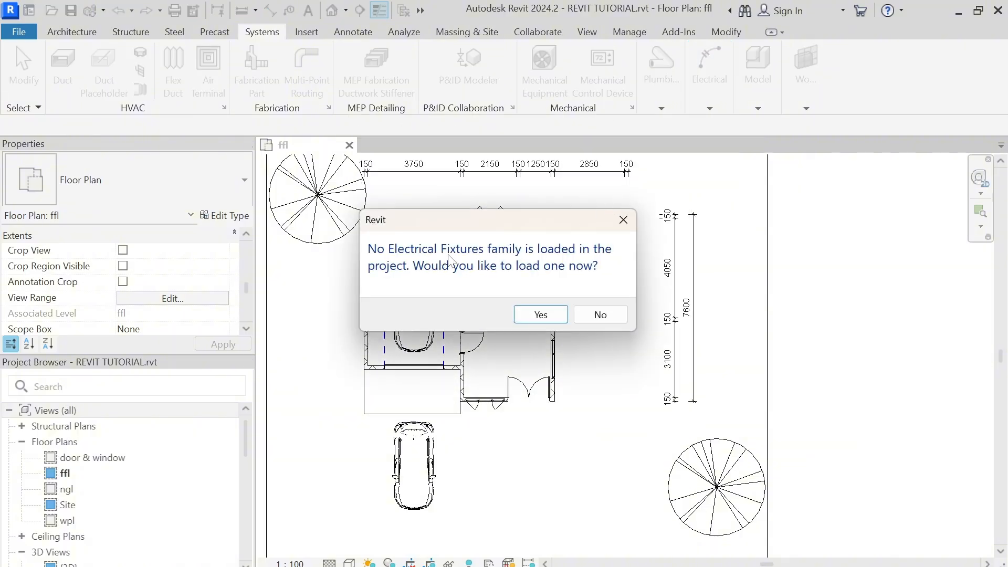
{"action": "left_click", "coordinate": [620, 221]}
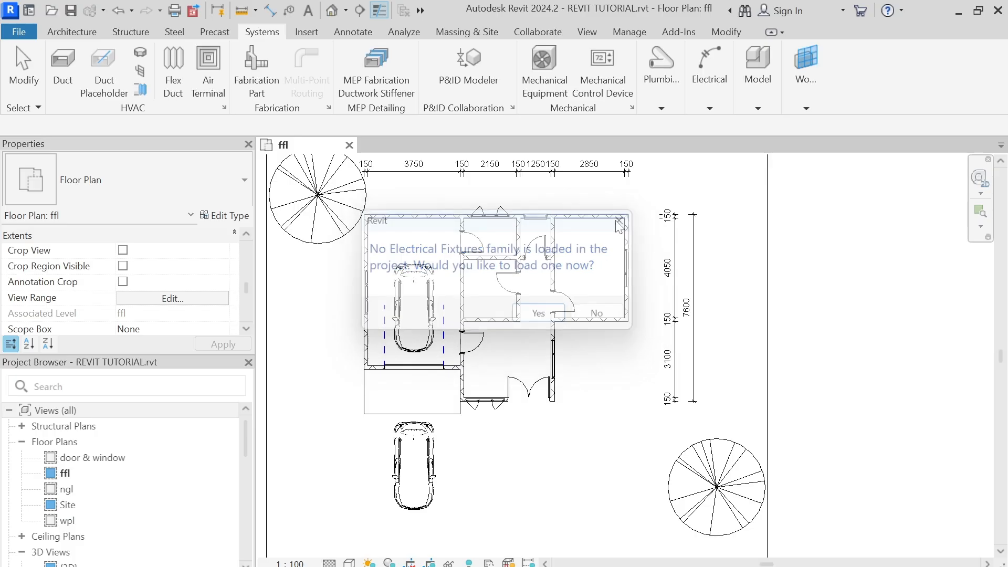
Step: Start placing a conduit without fittings and set its middle elevation to 2700 mm
{"action": "mouse_move", "coordinate": [706, 100]}
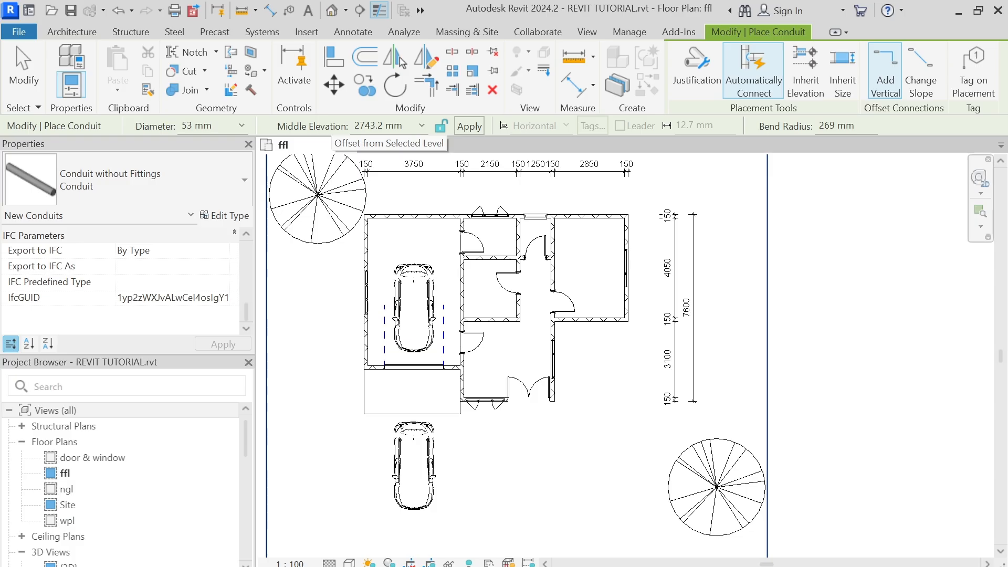
{"action": "left_click", "coordinate": [421, 128]}
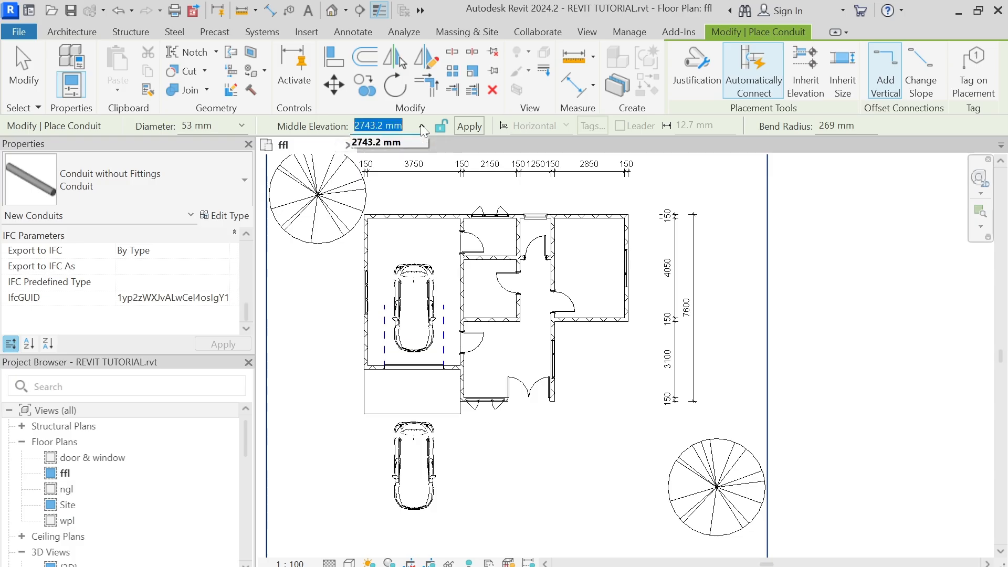
{"action": "left_click", "coordinate": [422, 128]}
{"action": "left_click_drag", "start_coordinate": [404, 126], "coordinate": [354, 126]}
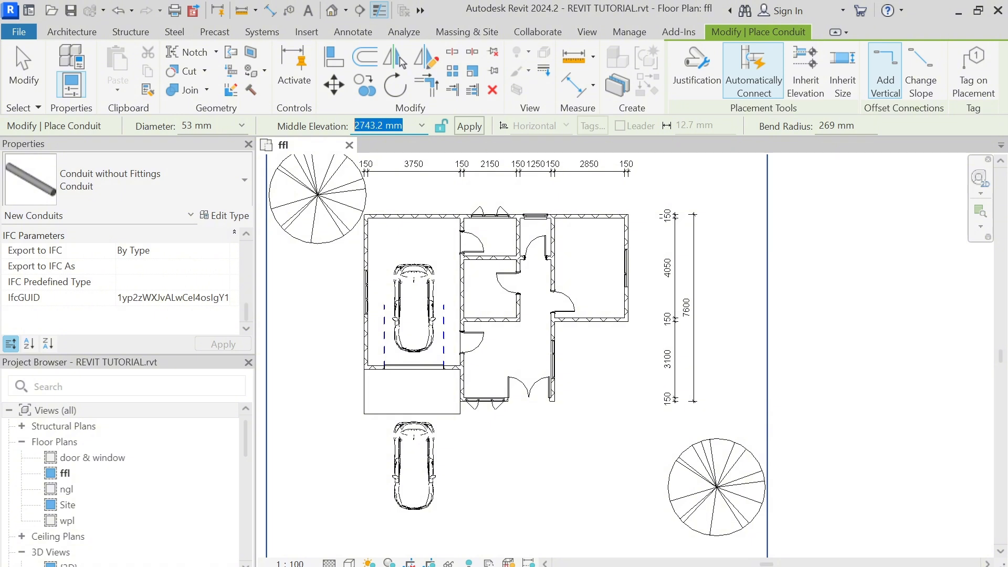
{"action": "type", "text": "2"}
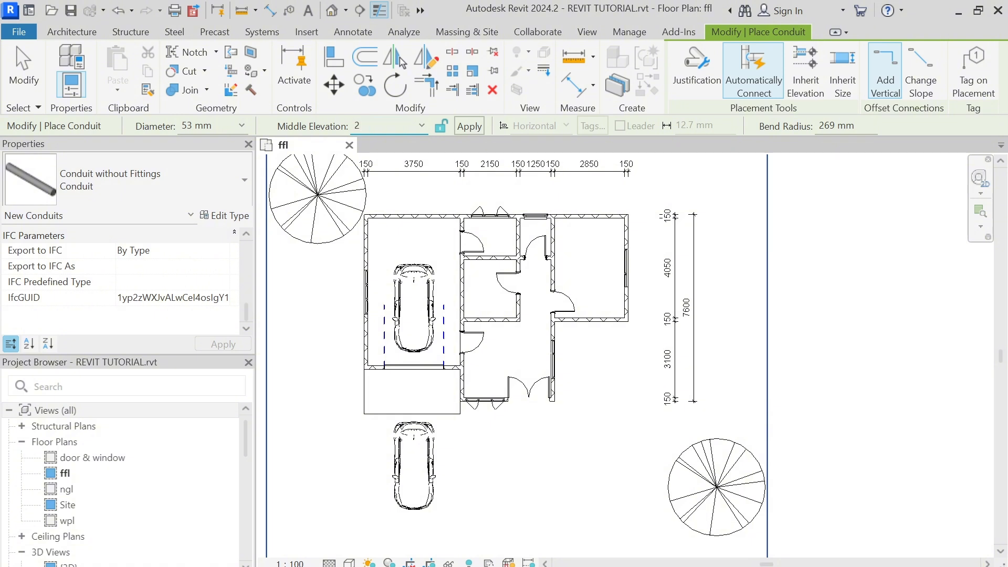
{"action": "type", "text": "700"}
{"action": "key", "text": "Return"}
Step: Draw a straight horizontal conduit about 3600 mm long in the open area in front of the house's double entrance door
{"action": "scroll", "coordinate": [483, 326], "scroll_direction": "down", "scroll_amount": 3}
{"action": "scroll", "coordinate": [491, 356], "scroll_direction": "up", "scroll_amount": 2}
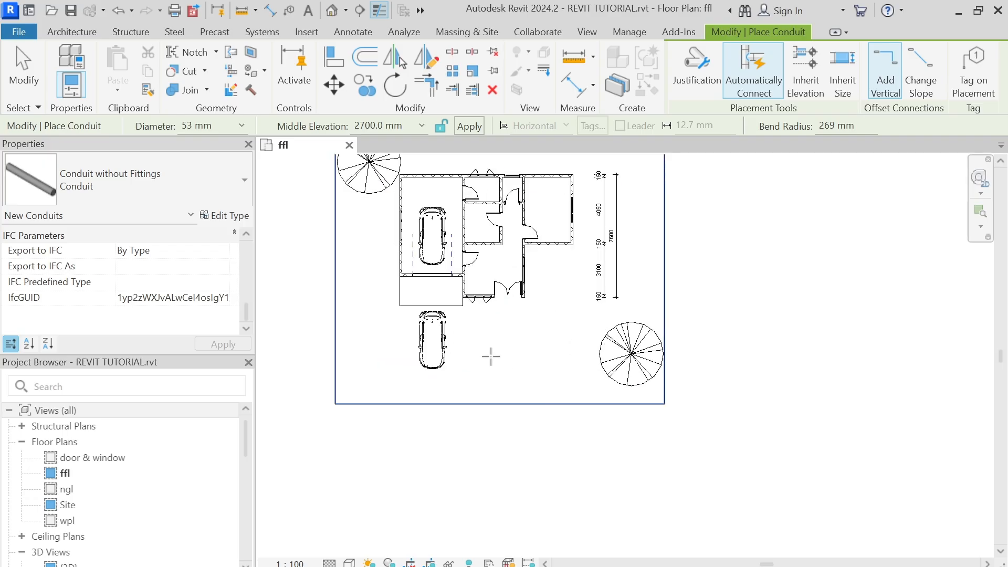
{"action": "scroll", "coordinate": [473, 347], "scroll_direction": "up", "scroll_amount": 3}
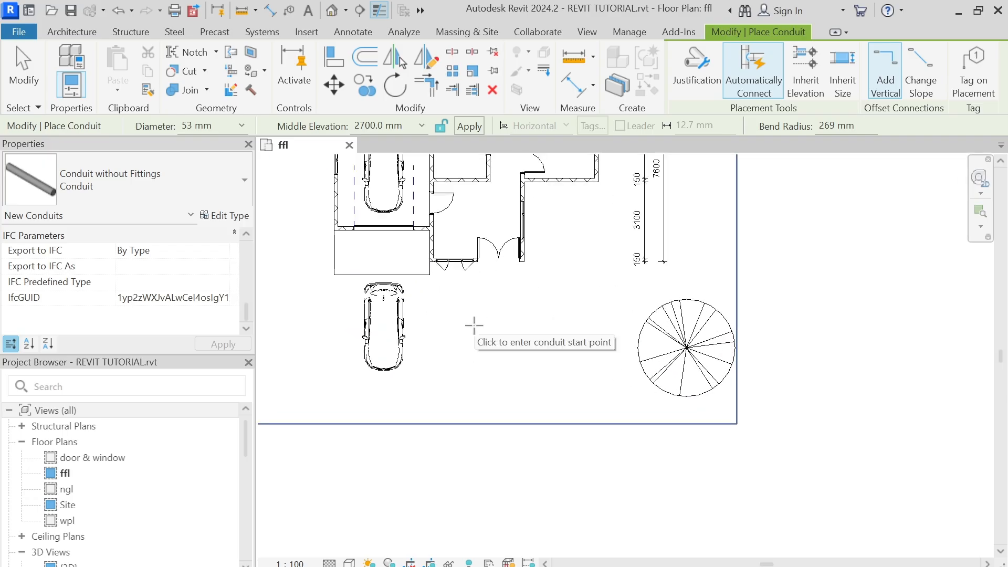
{"action": "scroll", "coordinate": [474, 326], "scroll_direction": "up", "scroll_amount": 1}
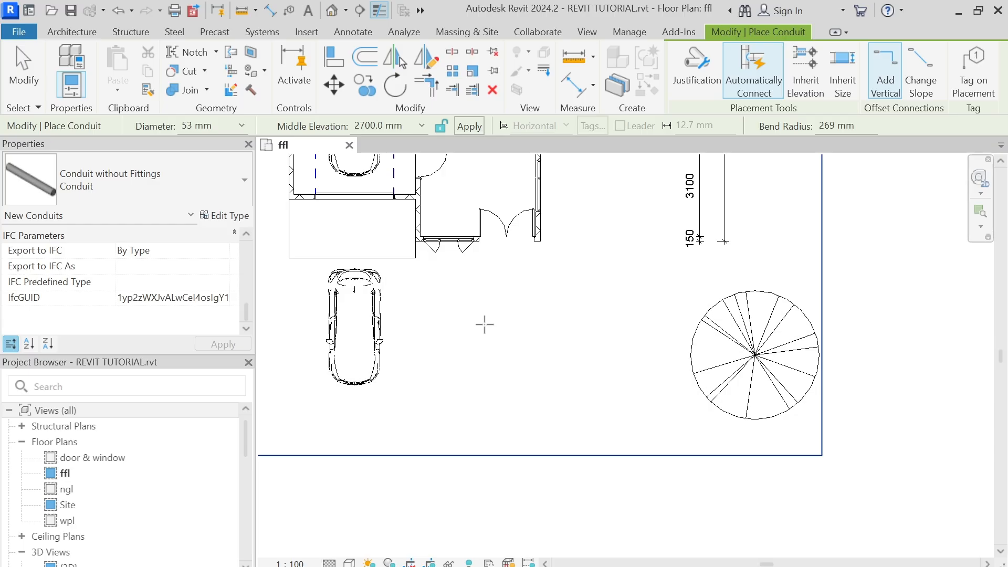
{"action": "left_click", "coordinate": [436, 299]}
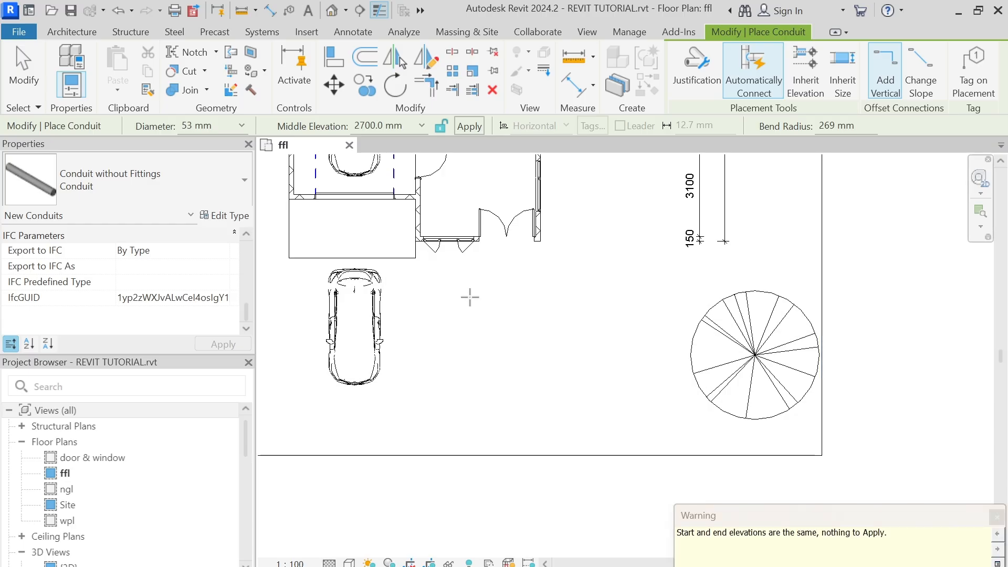
{"action": "left_click", "coordinate": [442, 298]}
{"action": "left_click", "coordinate": [553, 295]}
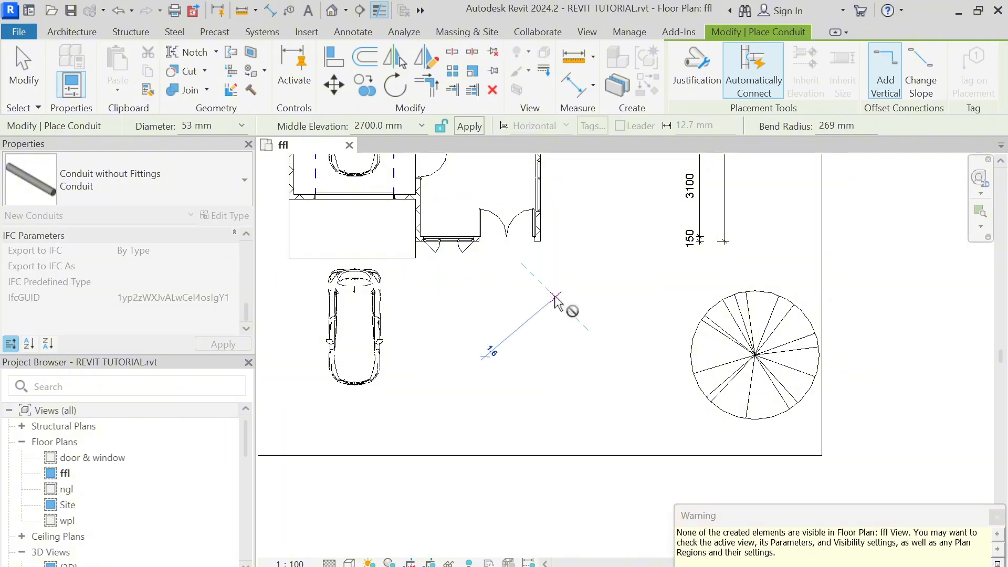
{"action": "left_click", "coordinate": [556, 297]}
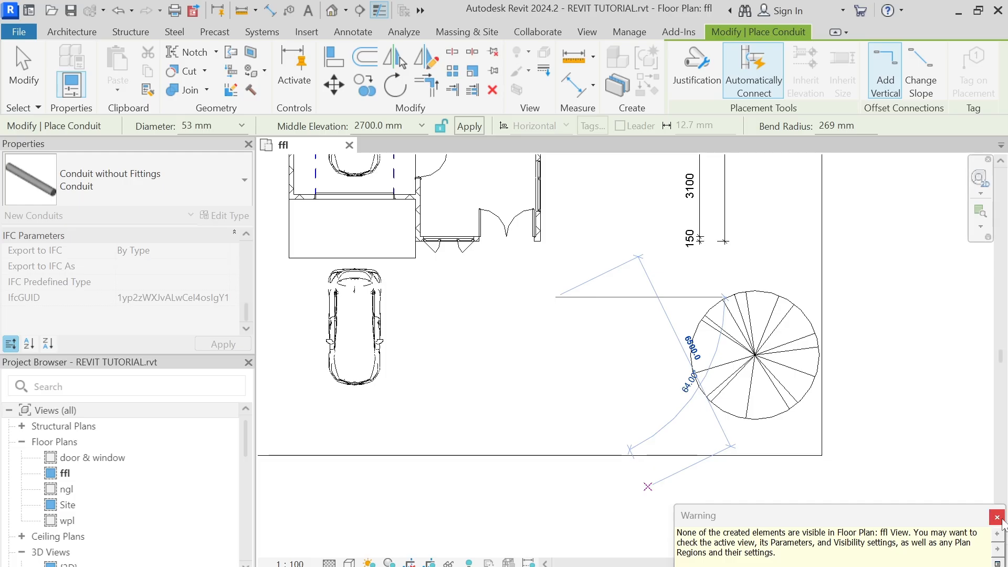
{"action": "key", "text": "Escape"}
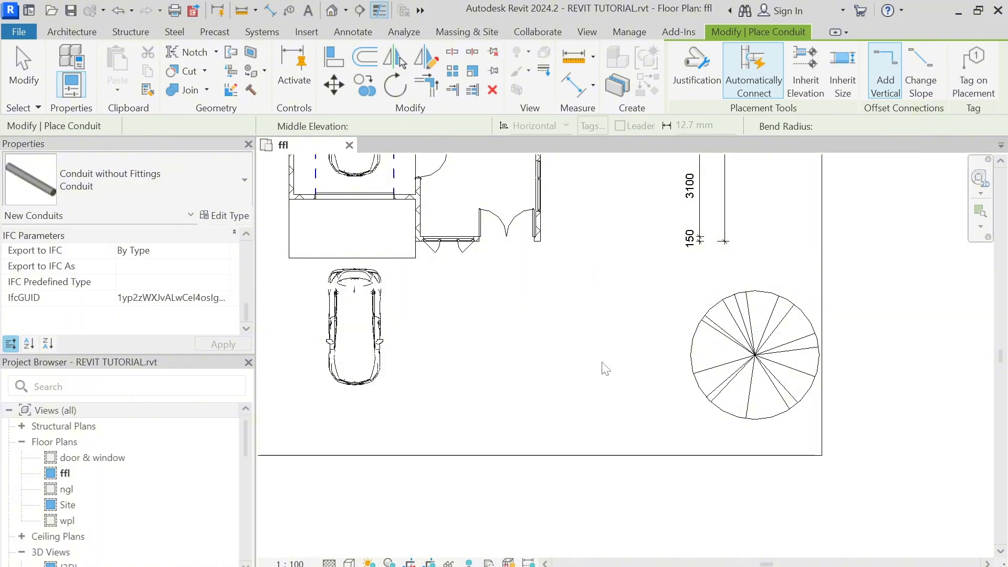
{"action": "key", "text": "Escape"}
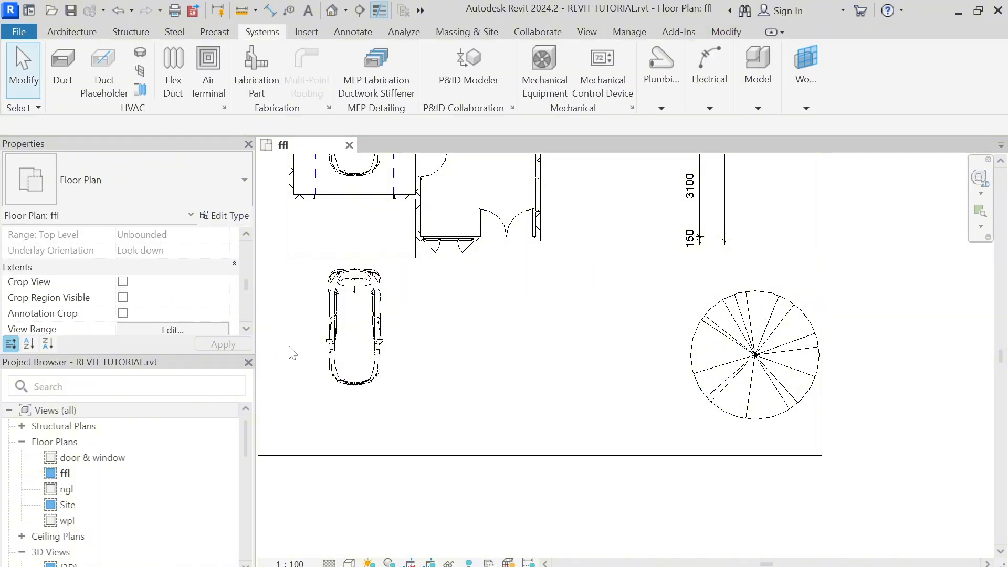
Step: Set the Top offset in the ffl floor plan's View Range to 6500
{"action": "scroll", "coordinate": [202, 244], "scroll_direction": "down", "scroll_amount": 3}
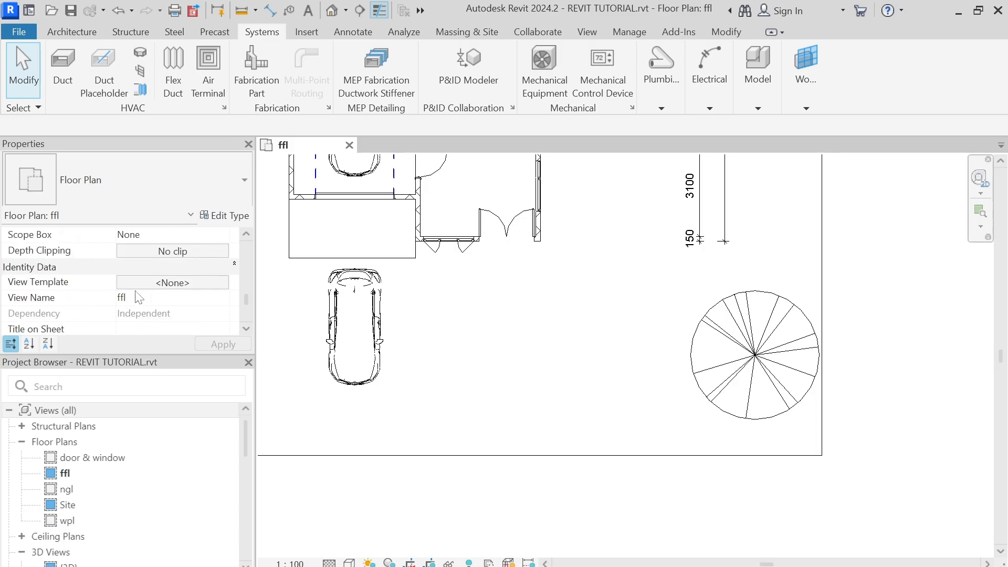
{"action": "scroll", "coordinate": [113, 293], "scroll_direction": "up", "scroll_amount": 1}
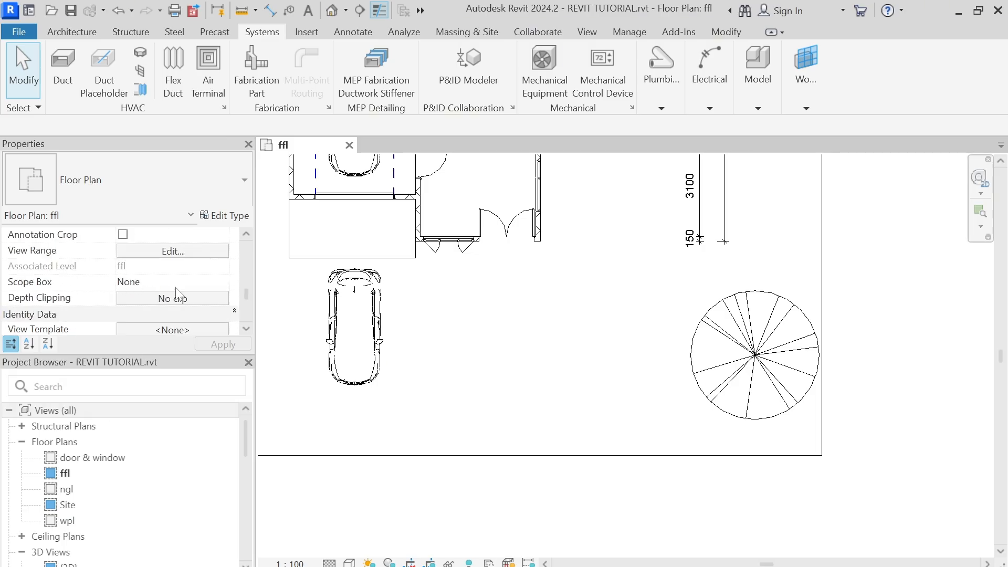
{"action": "scroll", "coordinate": [176, 293], "scroll_direction": "up", "scroll_amount": 6}
{"action": "scroll", "coordinate": [179, 294], "scroll_direction": "down", "scroll_amount": 5}
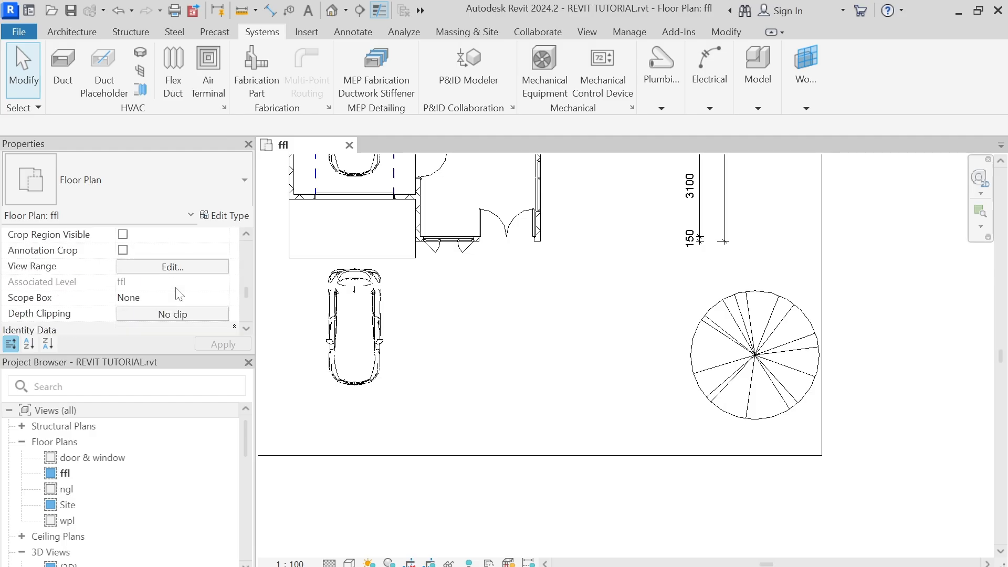
{"action": "scroll", "coordinate": [178, 284], "scroll_direction": "down", "scroll_amount": 2}
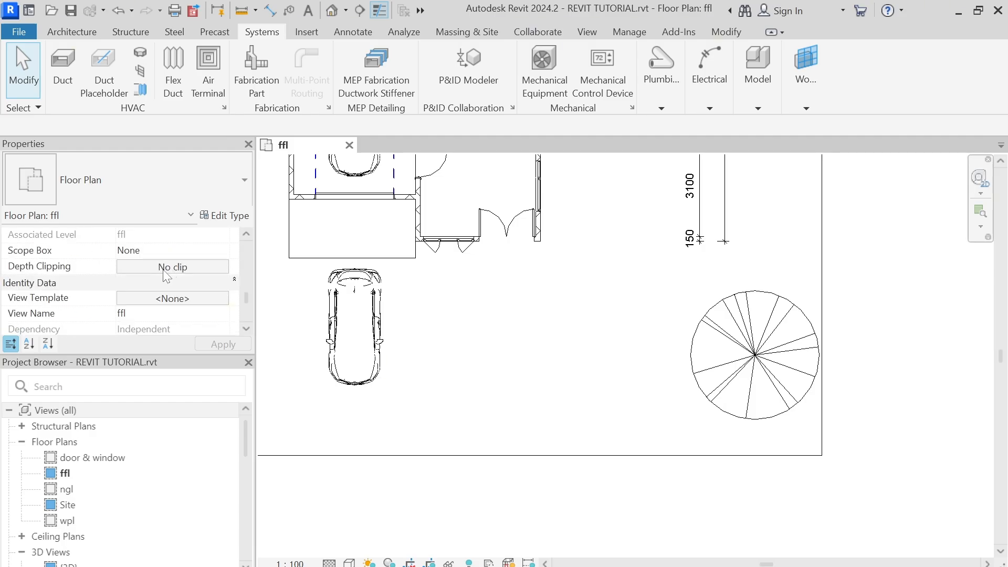
{"action": "scroll", "coordinate": [165, 286], "scroll_direction": "up", "scroll_amount": 2}
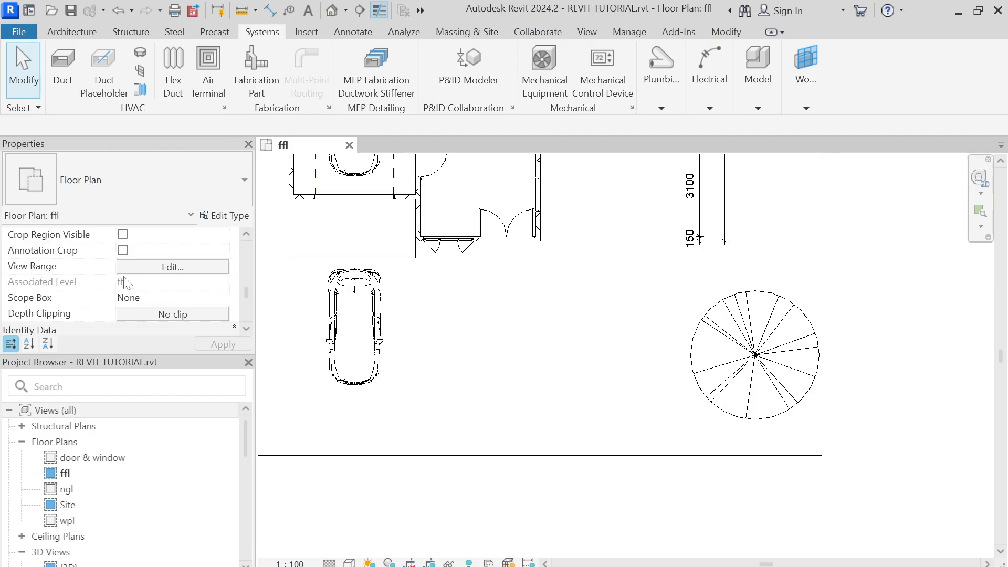
{"action": "left_click", "coordinate": [171, 267]}
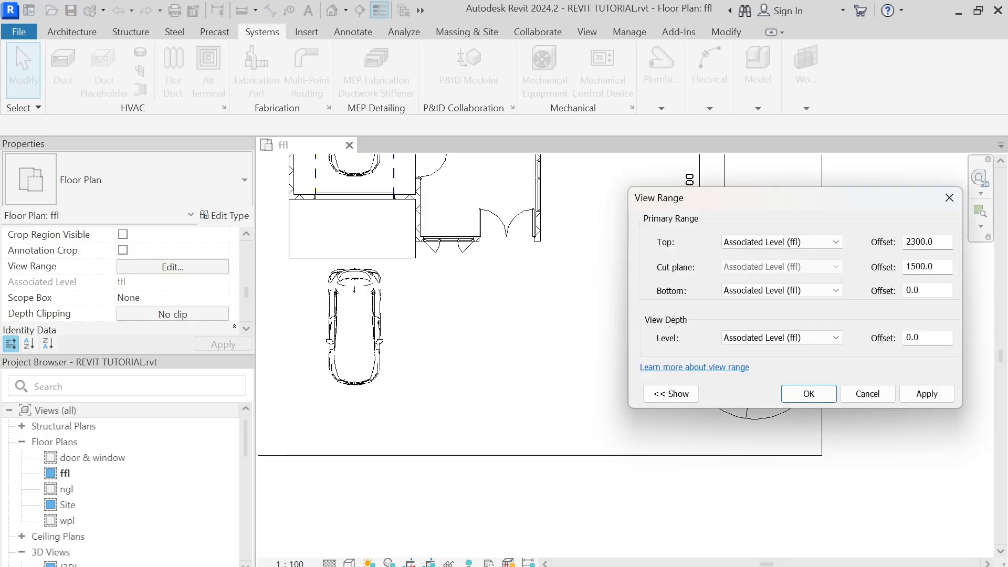
{"action": "double_click", "coordinate": [920, 242]}
{"action": "type", "text": "6500"}
{"action": "key", "text": "Tab"}
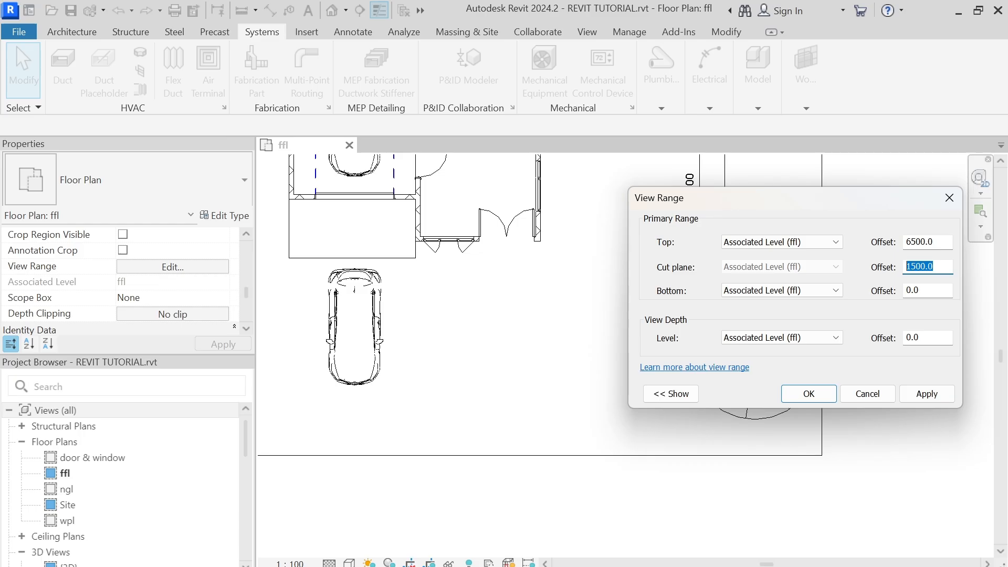
{"action": "left_click", "coordinate": [943, 291]}
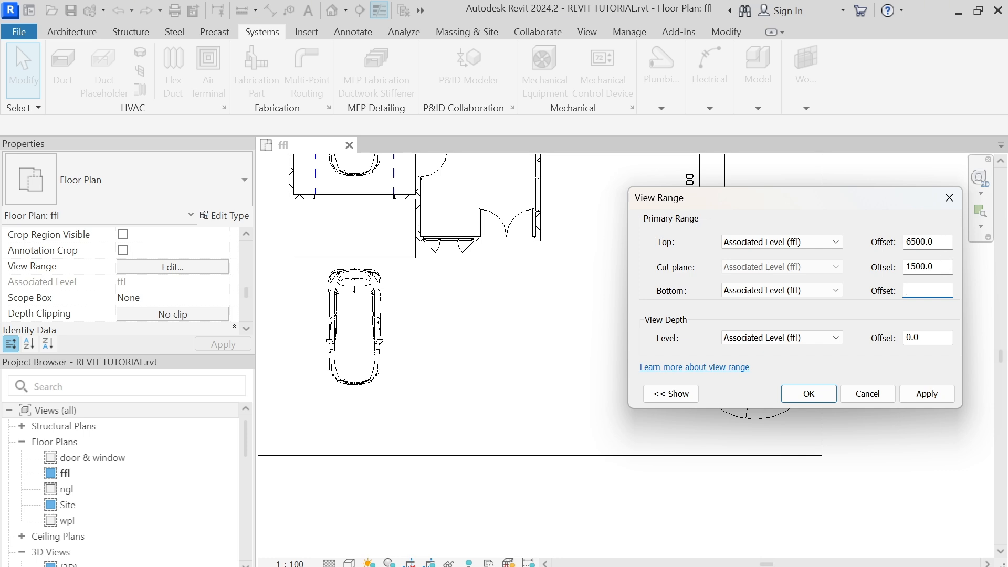
{"action": "left_click", "coordinate": [937, 264]}
{"action": "left_click", "coordinate": [623, 229]}
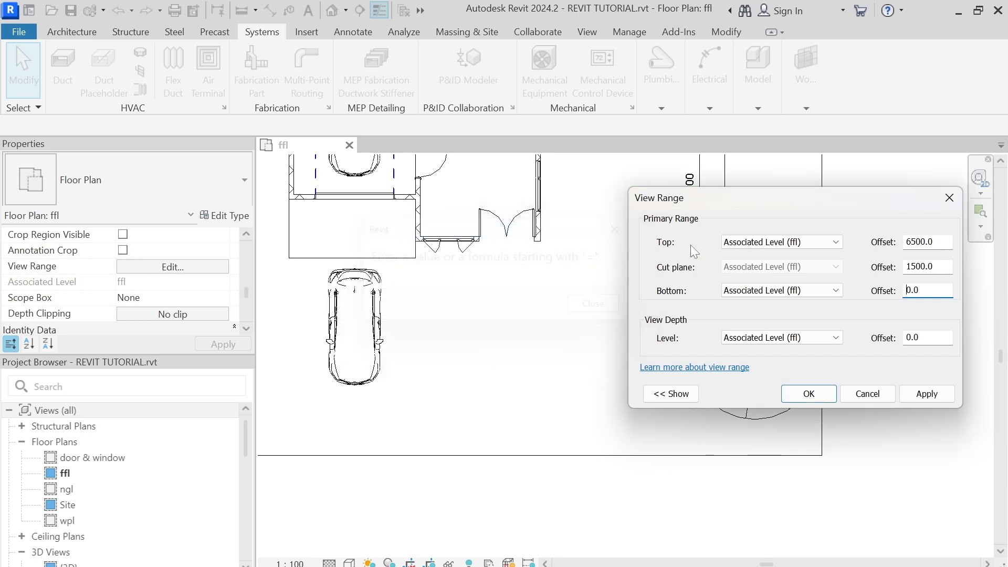
Step: Set the View Range's Cut plane offset to 2800 and its Bottom offset to -1500
{"action": "double_click", "coordinate": [920, 266]}
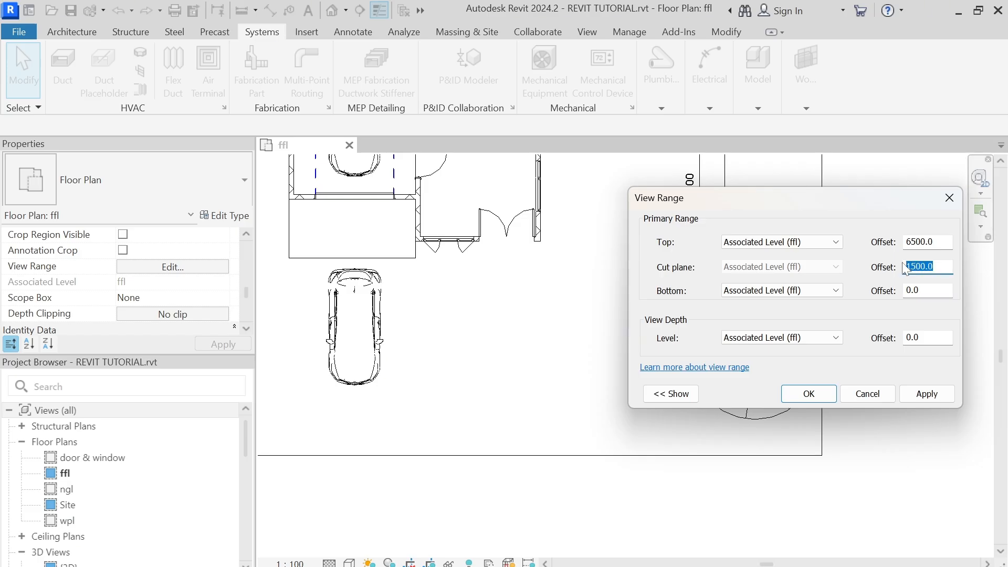
{"action": "type", "text": "2"}
{"action": "type", "text": "800"}
{"action": "left_click", "coordinate": [920, 291]}
{"action": "left_click_drag", "start_coordinate": [920, 290], "coordinate": [899, 291]}
{"action": "type", "text": "-1500"}
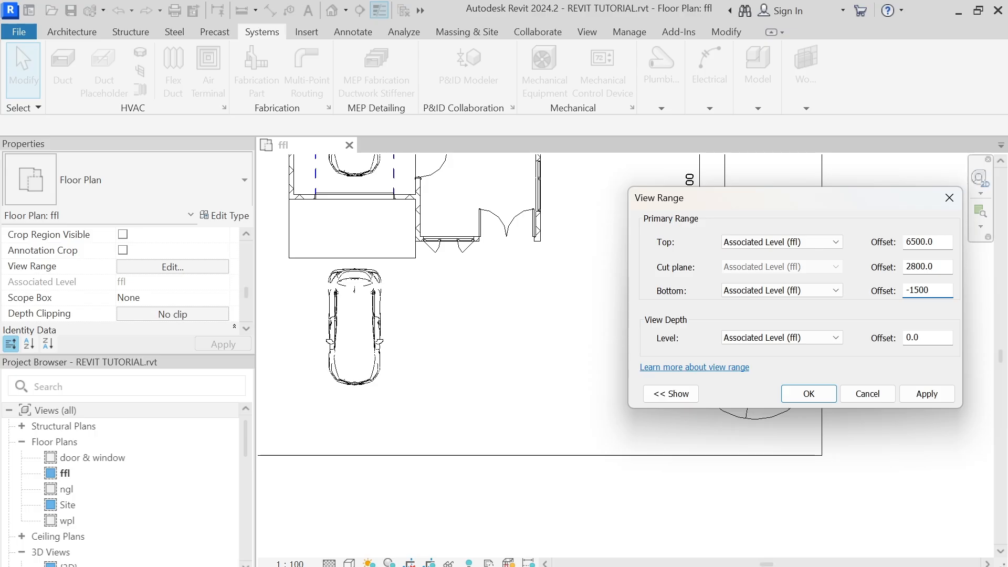
Step: Set the View Depth level offset to -3000 and apply the View Range changes to the ffl plan
{"action": "key", "text": "Tab"}
{"action": "type", "text": "-3000"}
{"action": "left_click", "coordinate": [936, 397]}
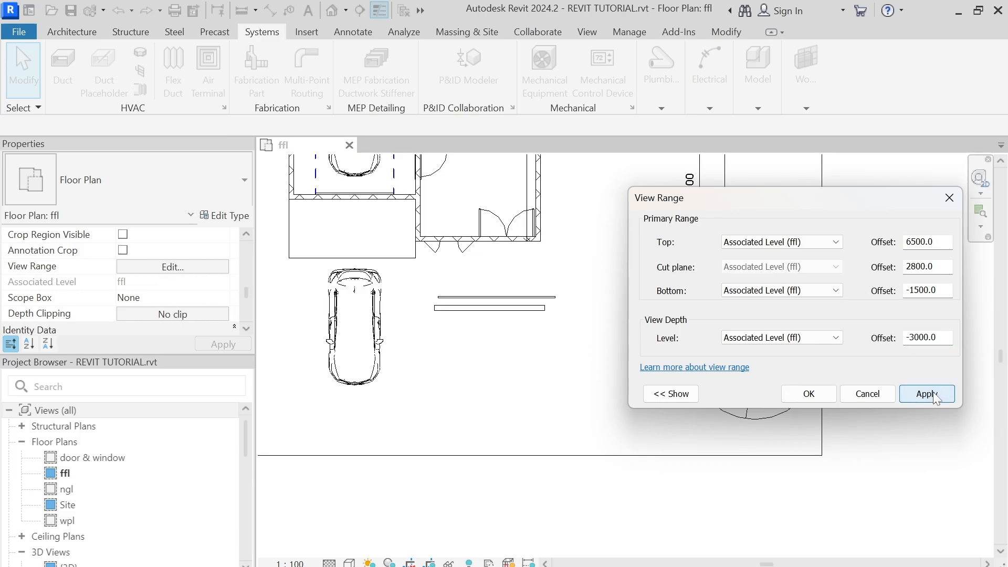
{"action": "left_click", "coordinate": [794, 395]}
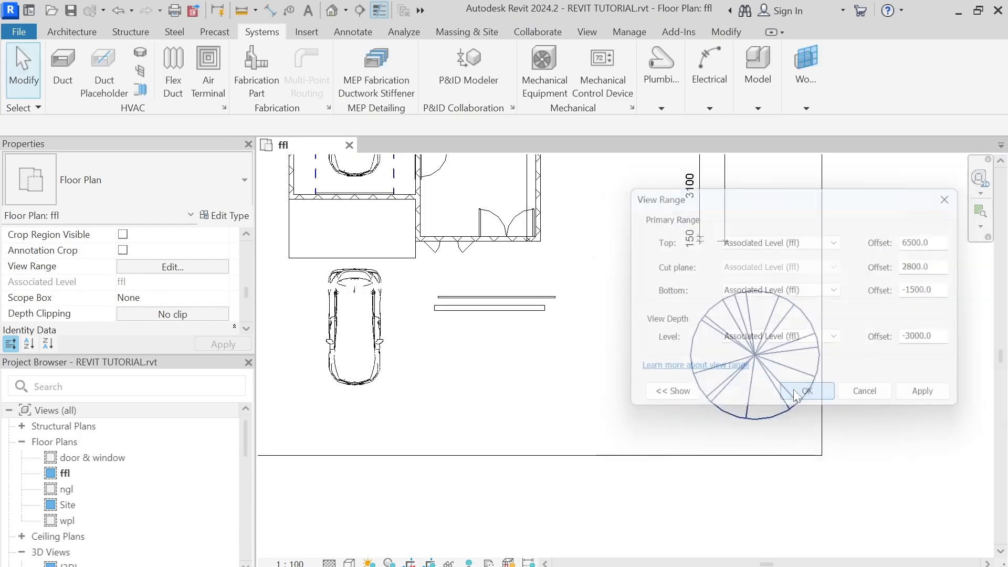
Step: Delete the pipe that runs parallel to the new conduit in front of the house
{"action": "scroll", "coordinate": [637, 348], "scroll_direction": "down", "scroll_amount": 2}
{"action": "scroll", "coordinate": [628, 378], "scroll_direction": "up", "scroll_amount": 4}
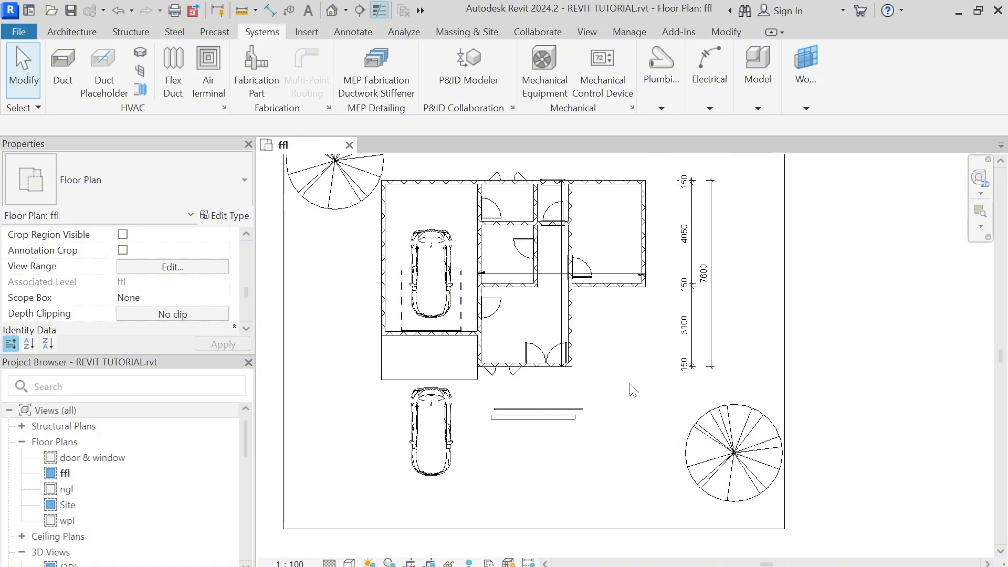
{"action": "left_click", "coordinate": [551, 406]}
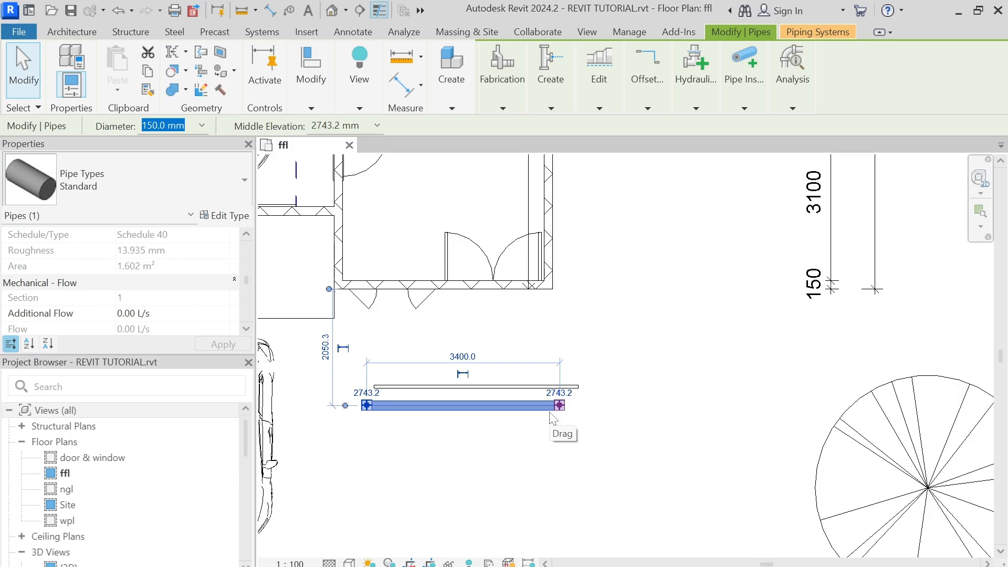
{"action": "key", "text": "Delete"}
Step: Change the type of the conduit in front of the house to Conduit with Fittings
{"action": "left_click", "coordinate": [501, 392]}
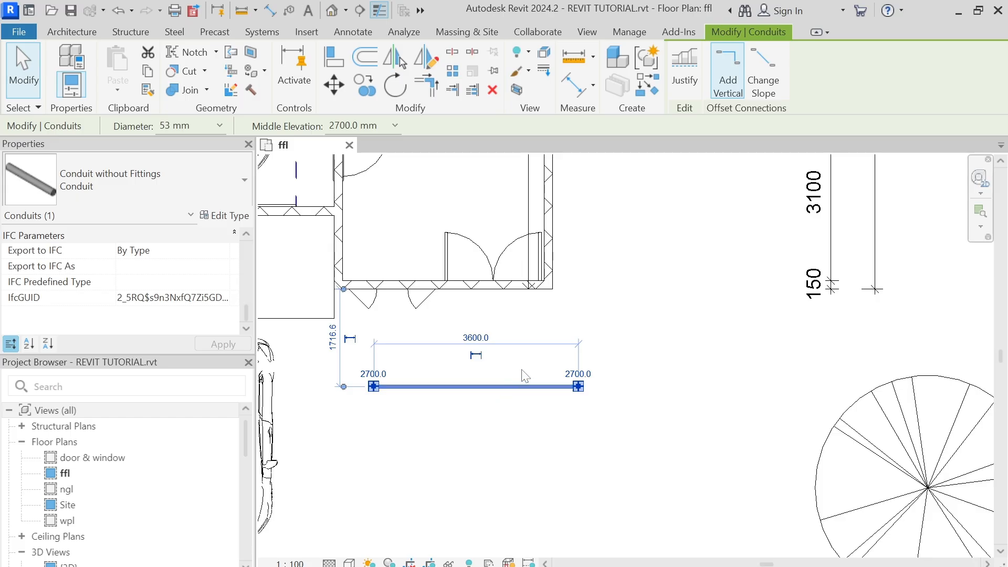
{"action": "left_click", "coordinate": [206, 178]}
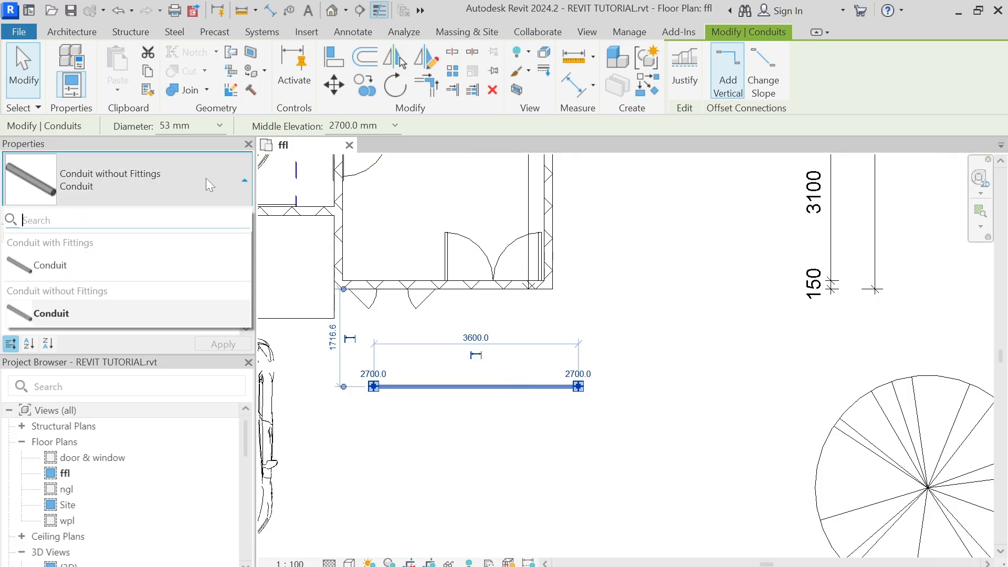
{"action": "left_click", "coordinate": [80, 264]}
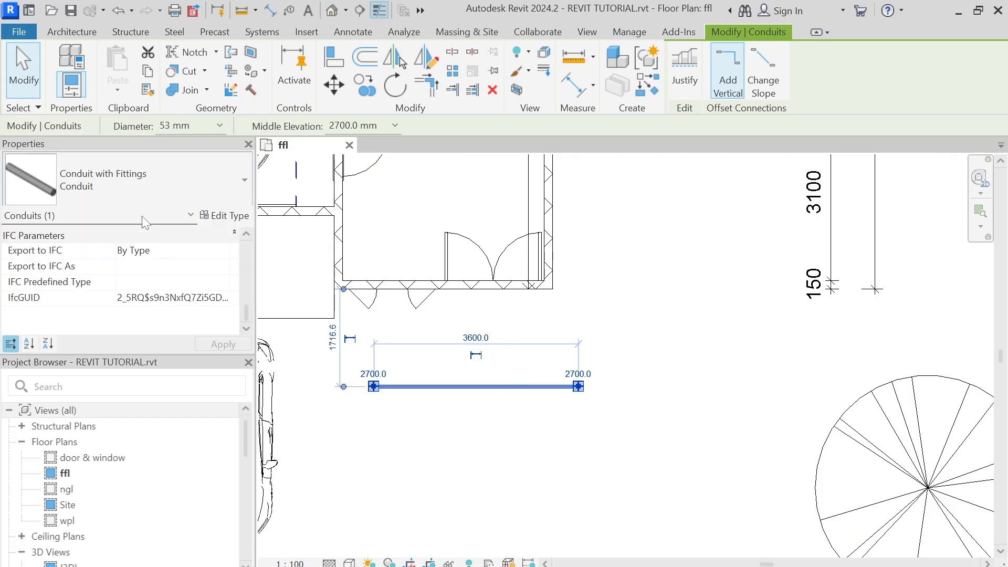
Step: Examine the bend, tee, cross, transition and union options in the conduit's type properties, cancel without changes and deselect the conduit
{"action": "left_click", "coordinate": [216, 216]}
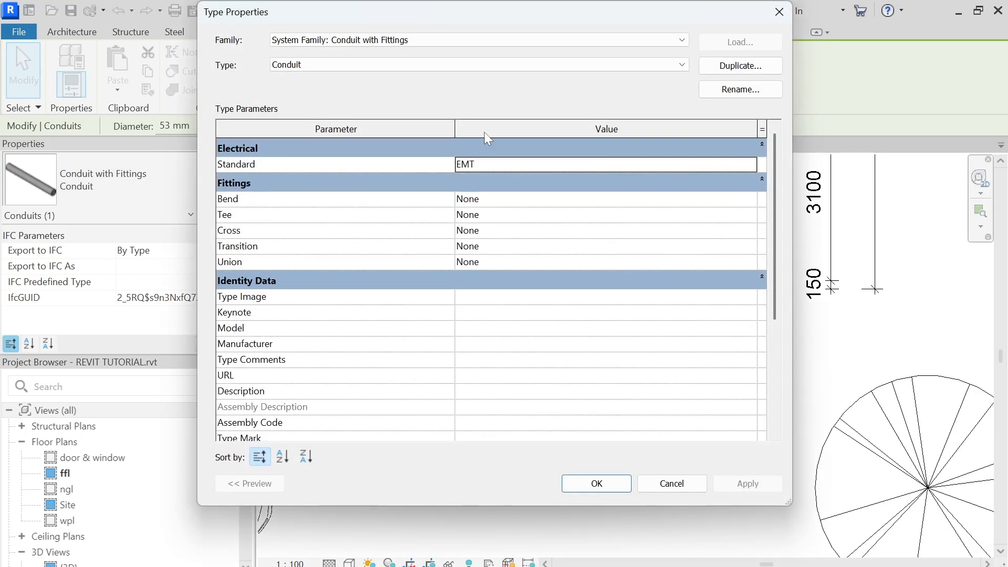
{"action": "left_click", "coordinate": [746, 199]}
{"action": "left_click", "coordinate": [751, 199]}
{"action": "left_click", "coordinate": [751, 201]}
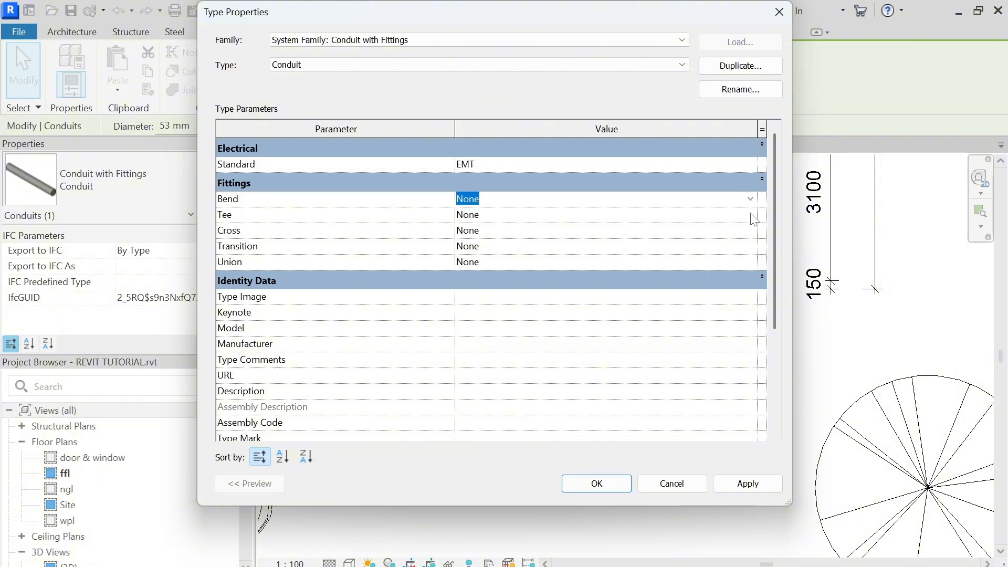
{"action": "double_click", "coordinate": [751, 215]}
{"action": "left_click", "coordinate": [751, 215]}
{"action": "left_click", "coordinate": [752, 231]}
{"action": "left_click", "coordinate": [752, 231]}
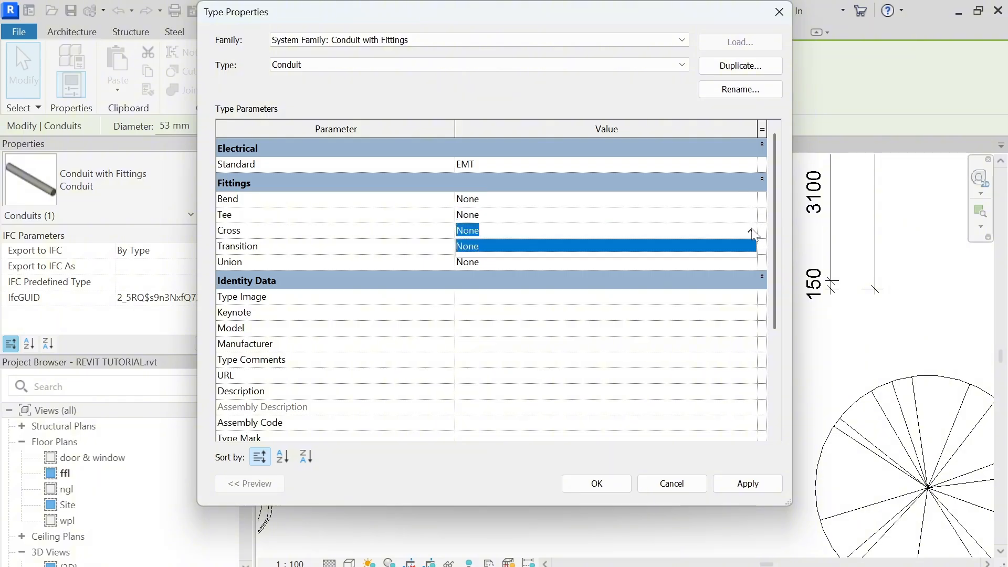
{"action": "left_click", "coordinate": [750, 245]}
{"action": "left_click", "coordinate": [749, 246]}
{"action": "left_click", "coordinate": [748, 245]}
{"action": "double_click", "coordinate": [750, 264]}
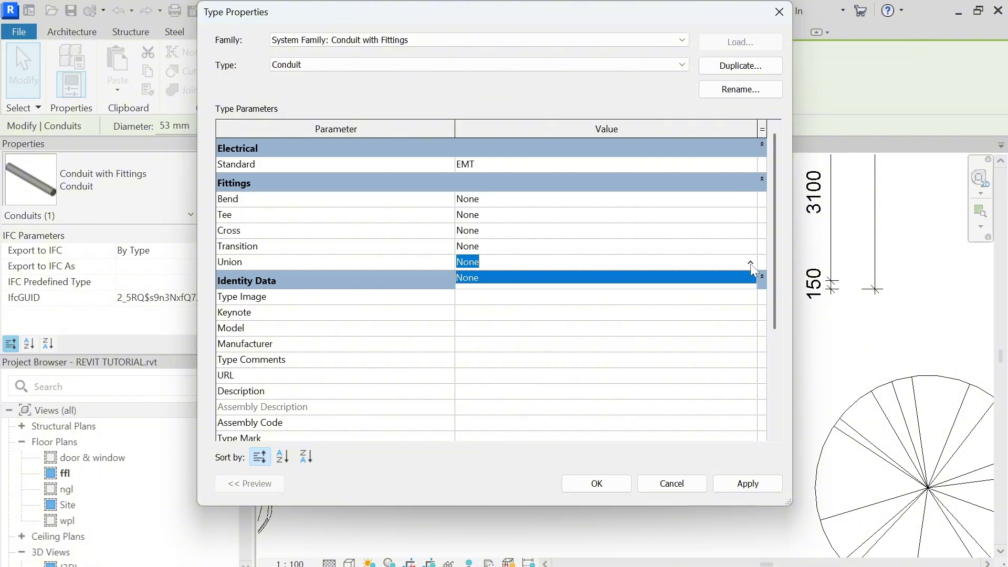
{"action": "left_click", "coordinate": [751, 263]}
{"action": "left_click", "coordinate": [681, 483]}
{"action": "left_click", "coordinate": [609, 449]}
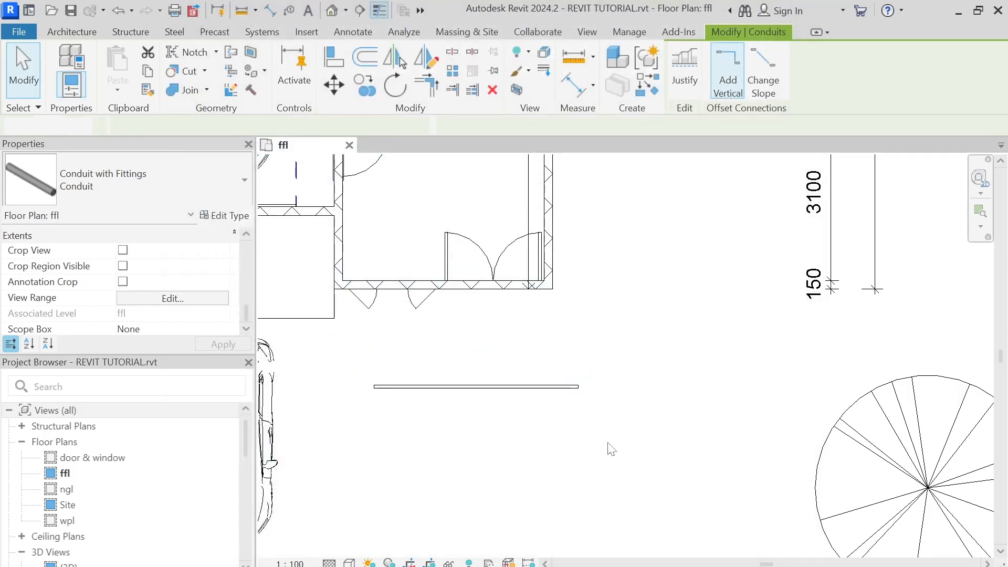
Step: Delete the conduit in front of the house
{"action": "middle_click_drag", "start_coordinate": [592, 389], "coordinate": [655, 322]}
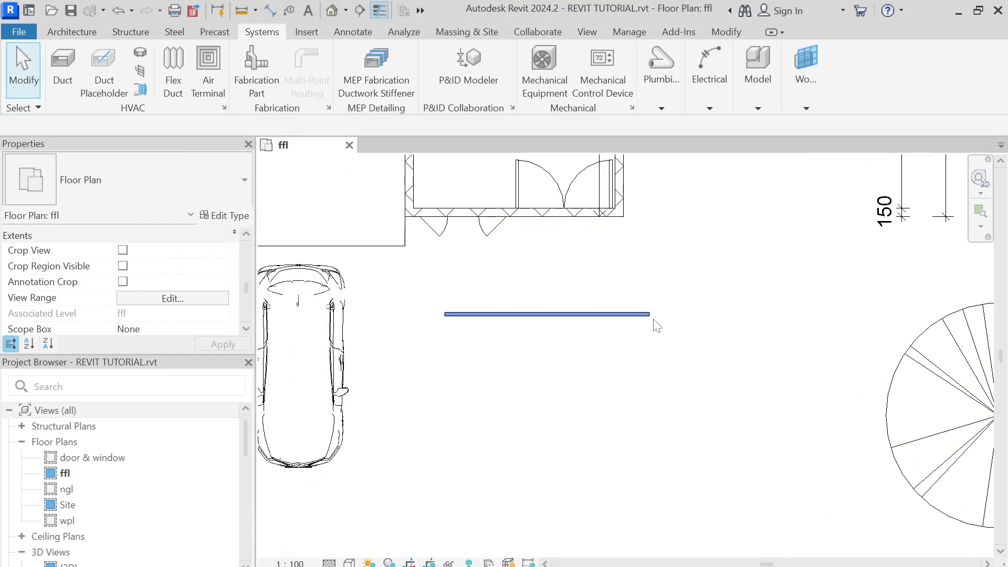
{"action": "left_click", "coordinate": [649, 315]}
{"action": "left_click", "coordinate": [665, 258]}
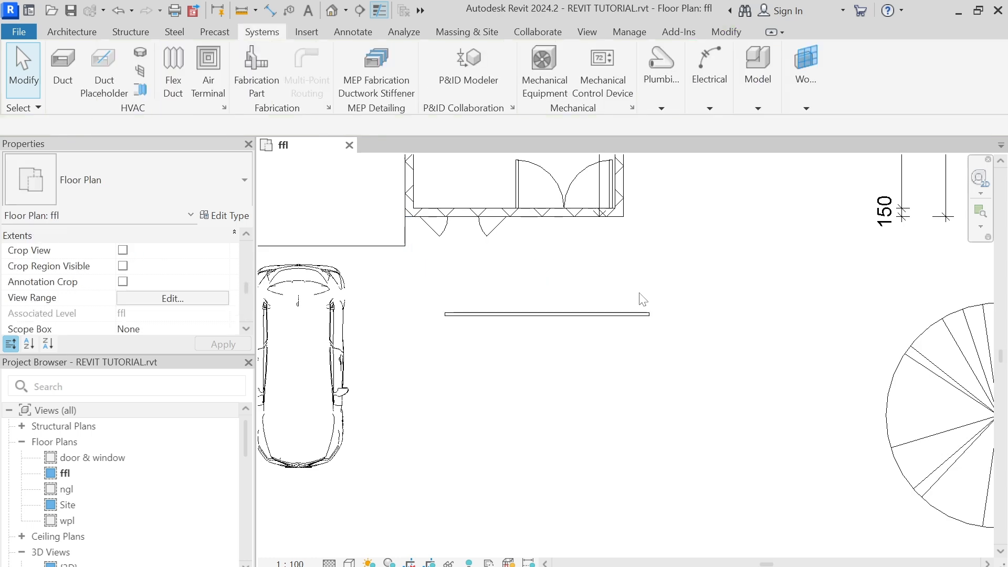
{"action": "left_click", "coordinate": [626, 315]}
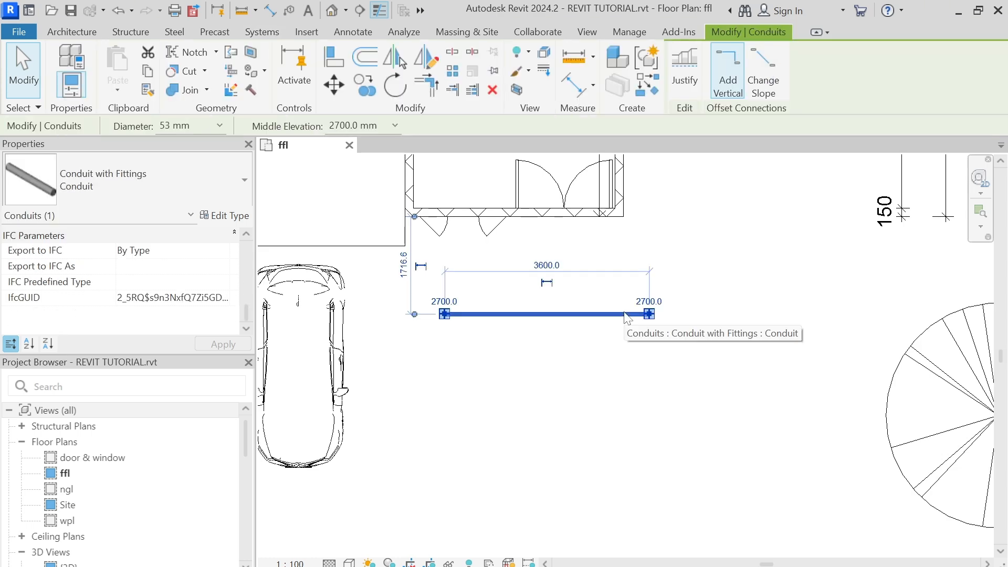
{"action": "key", "text": "Delete"}
Step: Draw a horizontal 53 mm diameter conduit about 3224 mm long in front of the house at 2700 mm middle elevation
{"action": "left_click", "coordinate": [706, 85]}
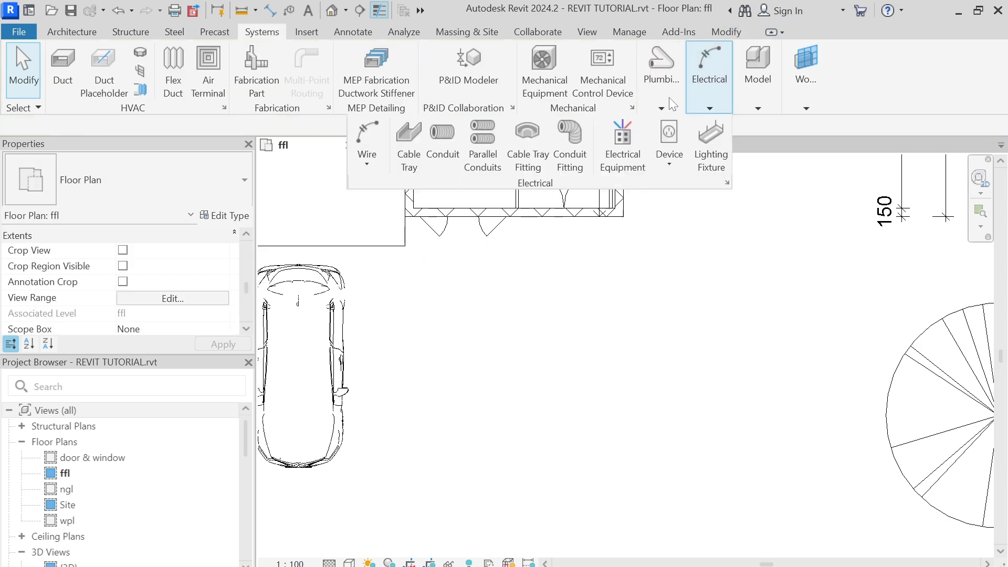
{"action": "left_click", "coordinate": [446, 149]}
{"action": "left_click", "coordinate": [437, 290]}
{"action": "left_click", "coordinate": [620, 291]}
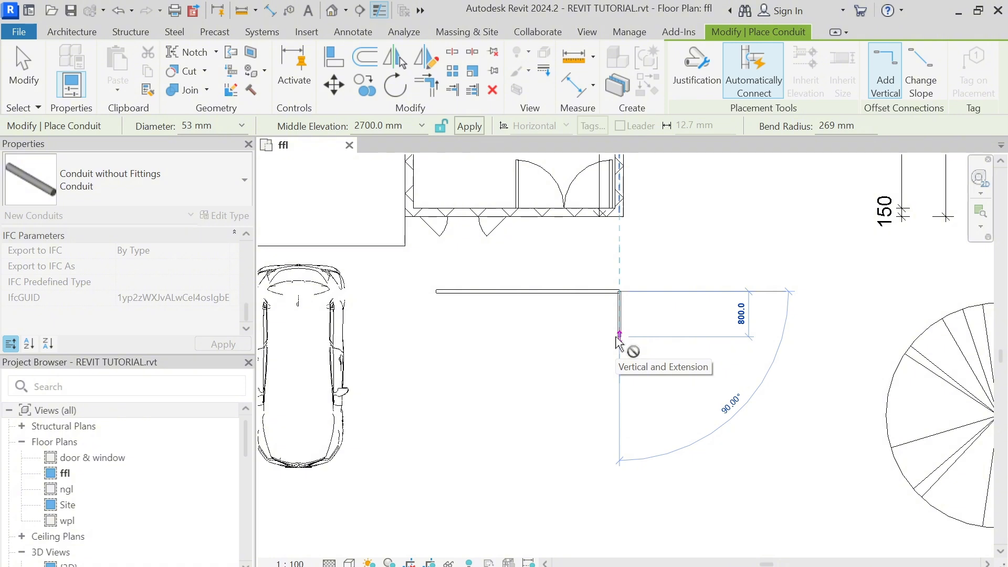
{"action": "key", "text": "Escape"}
{"action": "key", "text": "Escape"}
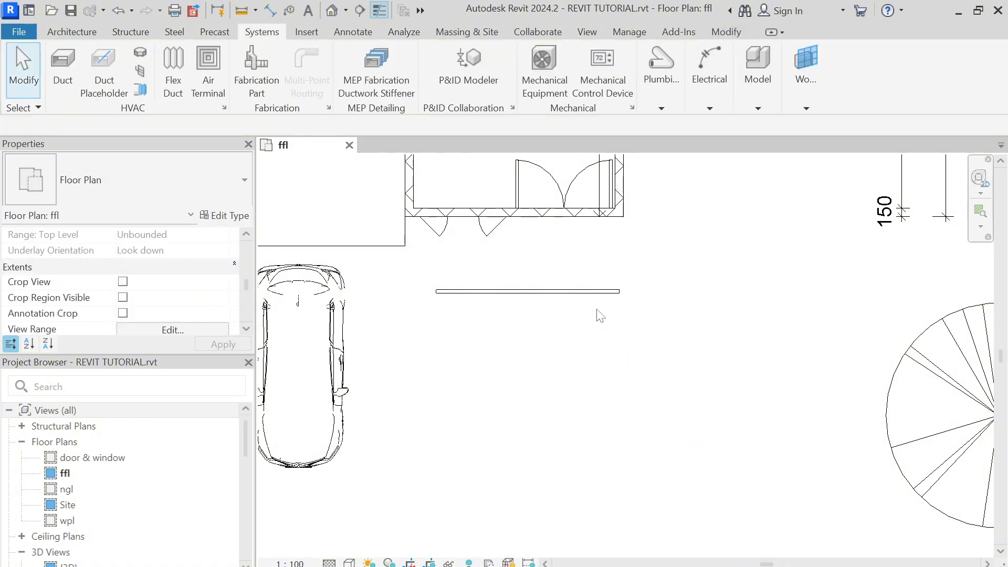
{"action": "left_click", "coordinate": [591, 294]}
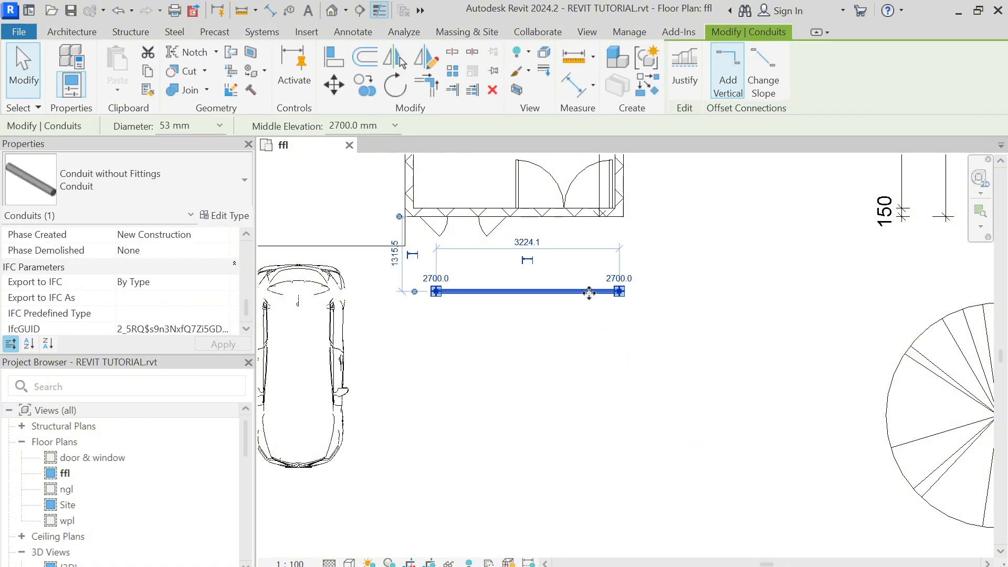
{"action": "left_click", "coordinate": [542, 324]}
{"action": "left_click", "coordinate": [520, 292]}
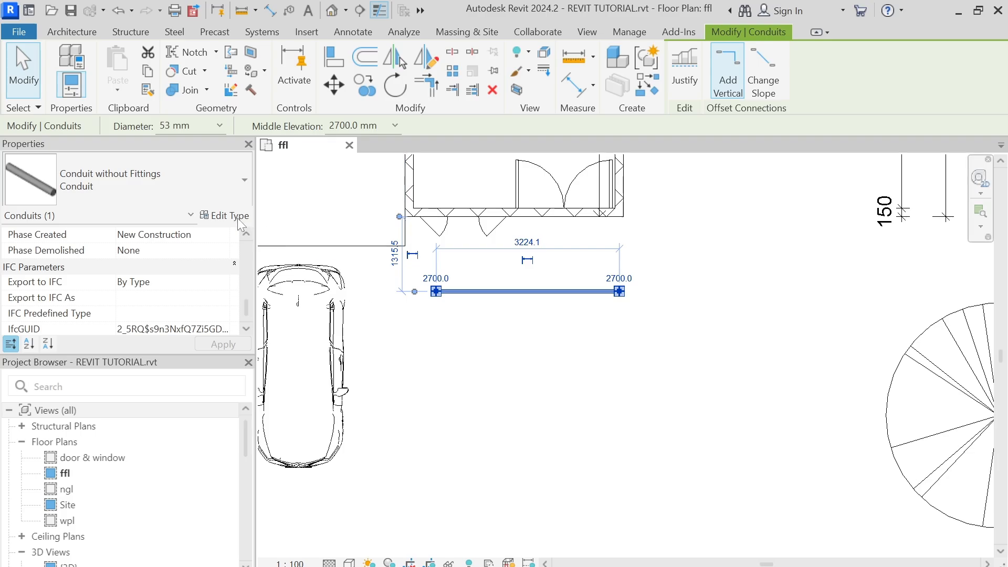
{"action": "left_click", "coordinate": [608, 360]}
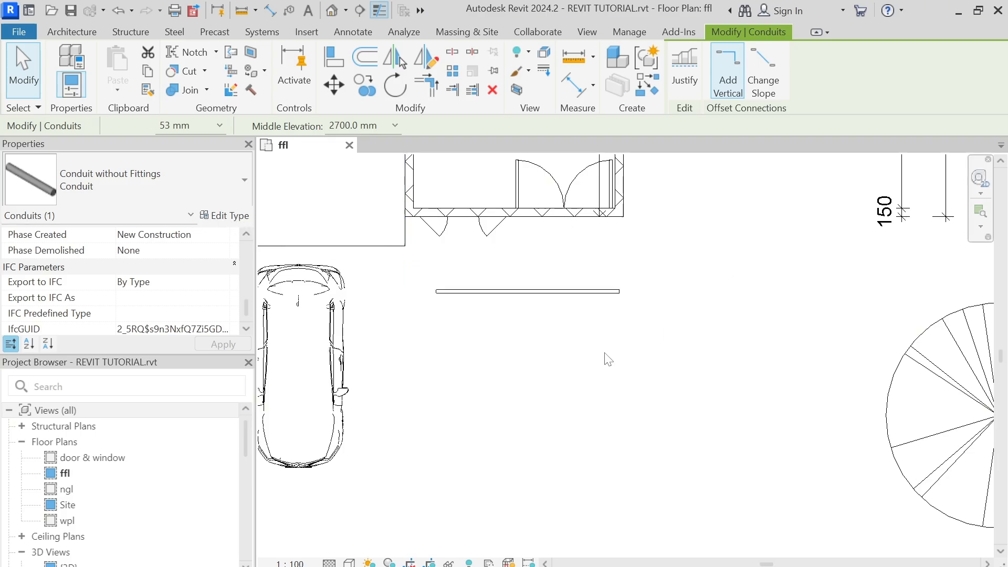
{"action": "left_click", "coordinate": [574, 292]}
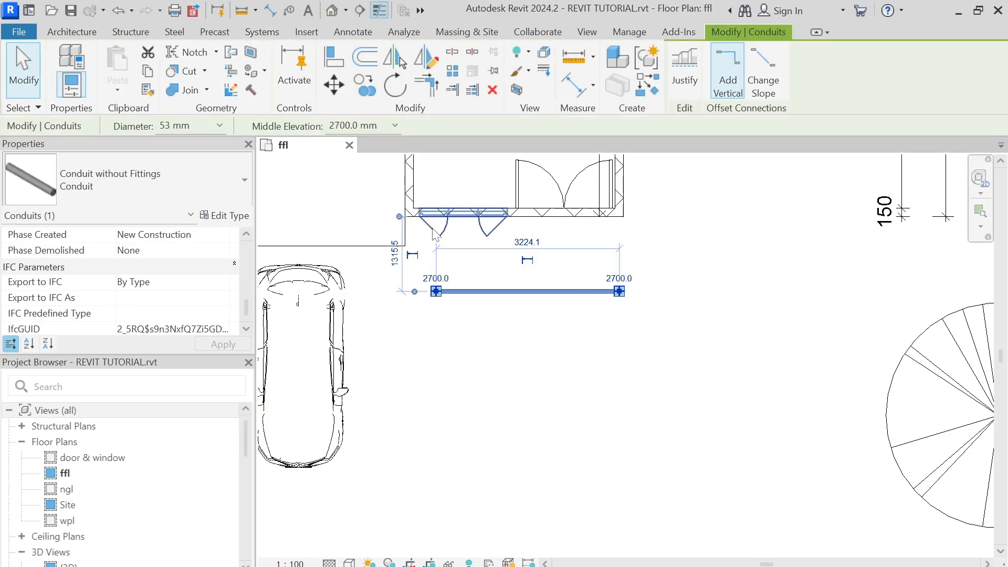
Step: Start loading a family and go up to the US library folder to look through its categories
{"action": "left_click", "coordinate": [306, 33]}
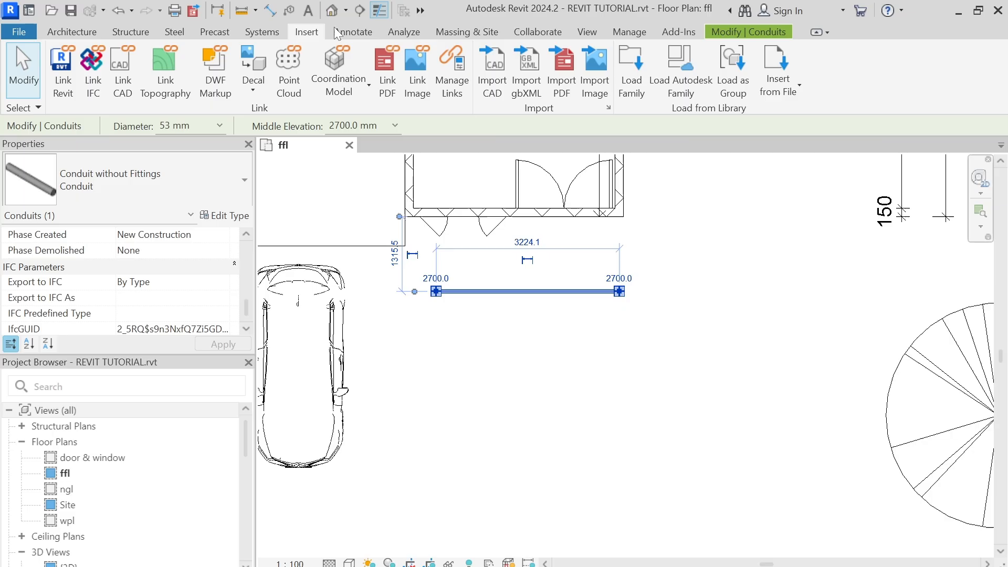
{"action": "left_click", "coordinate": [624, 81]}
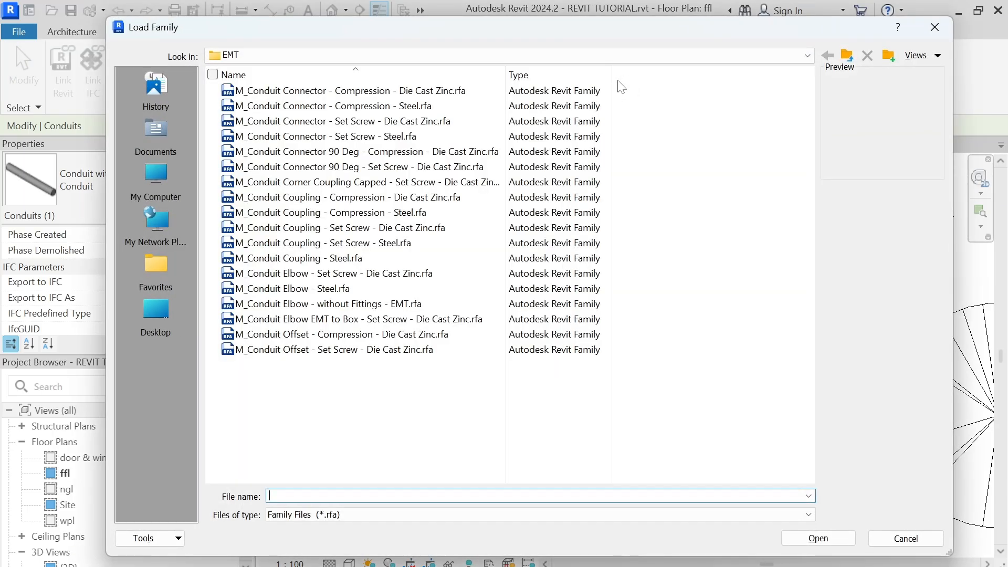
{"action": "left_click", "coordinate": [848, 56]}
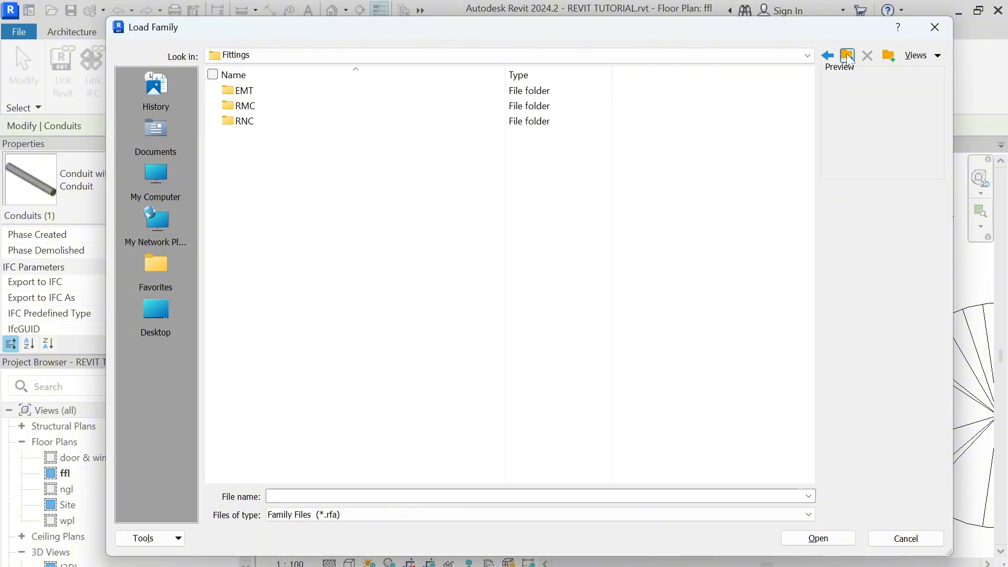
{"action": "left_click", "coordinate": [849, 55]}
{"action": "left_click", "coordinate": [849, 56]}
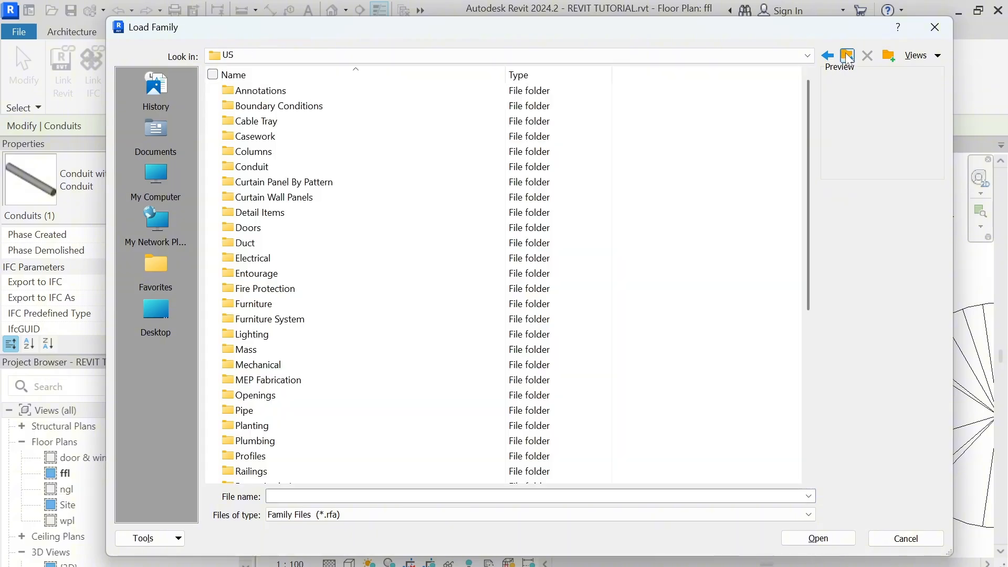
{"action": "scroll", "coordinate": [430, 220], "scroll_direction": "down", "scroll_amount": 4}
{"action": "scroll", "coordinate": [429, 220], "scroll_direction": "down", "scroll_amount": 2}
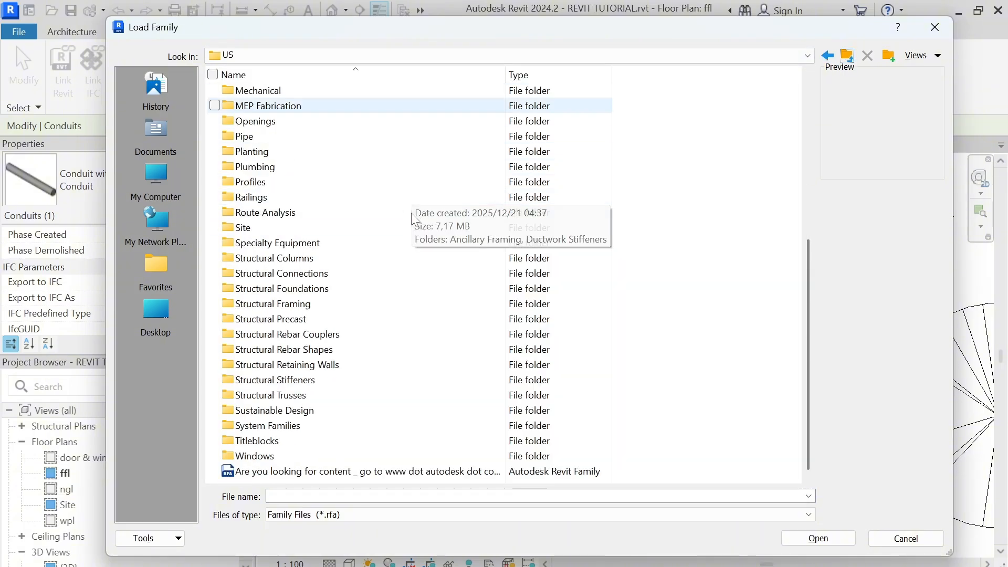
{"action": "scroll", "coordinate": [417, 313], "scroll_direction": "up", "scroll_amount": 6}
{"action": "scroll", "coordinate": [417, 312], "scroll_direction": "down", "scroll_amount": 6}
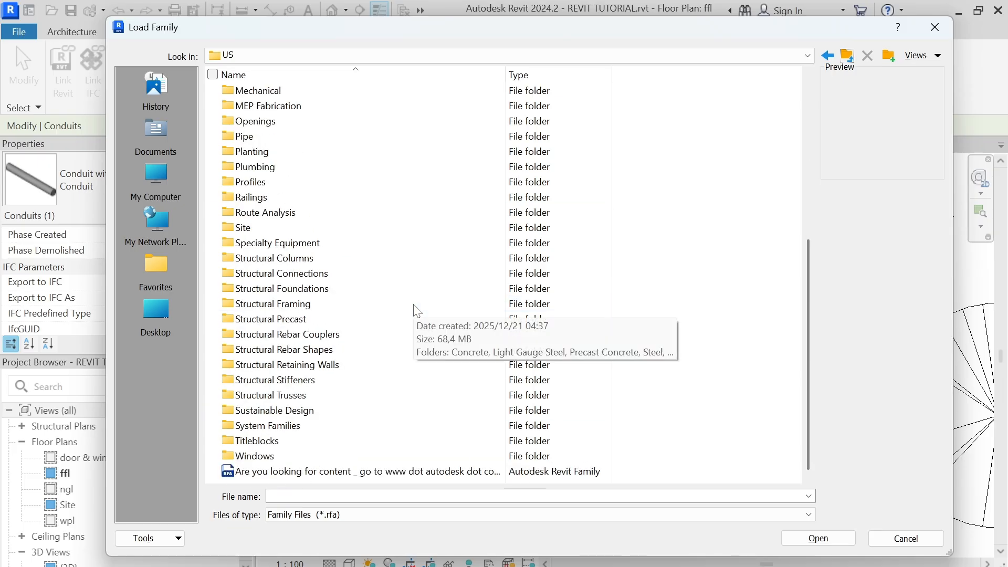
{"action": "scroll", "coordinate": [414, 310], "scroll_direction": "up", "scroll_amount": 6}
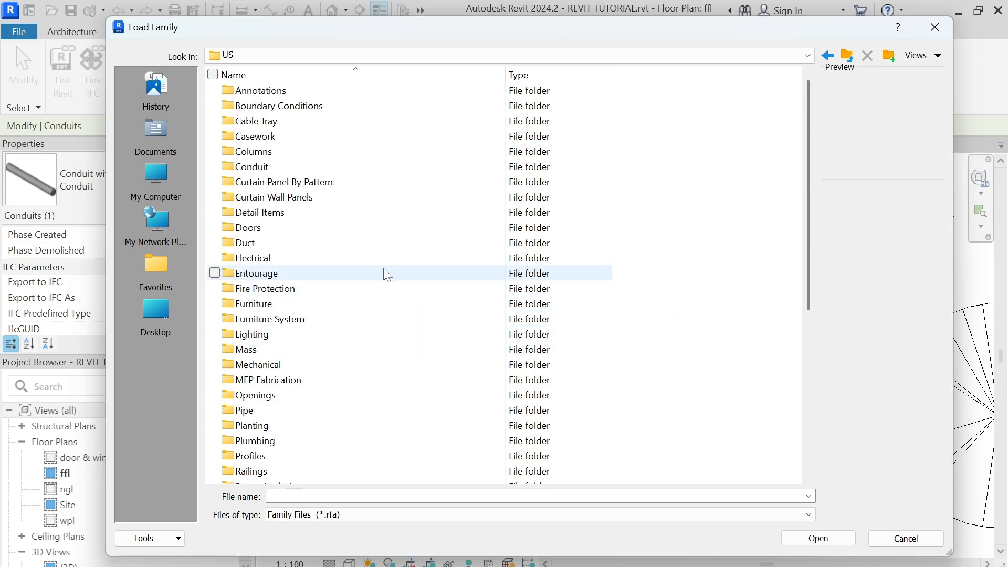
Step: Go to the Fittings folder under Conduit and examine the families in its RMC and RNC subfolders
{"action": "double_click", "coordinate": [258, 168]}
{"action": "double_click", "coordinate": [254, 98]}
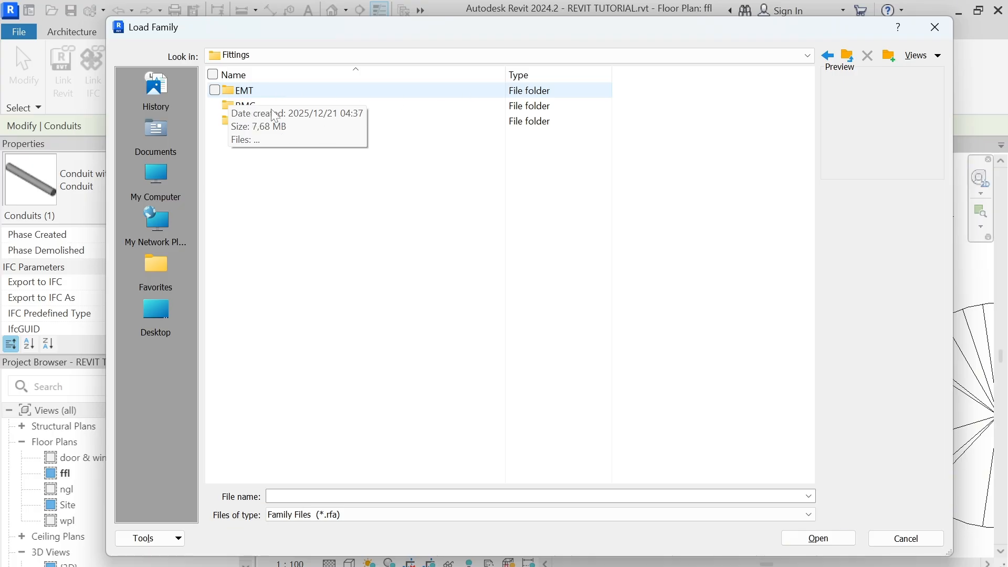
{"action": "double_click", "coordinate": [368, 112]}
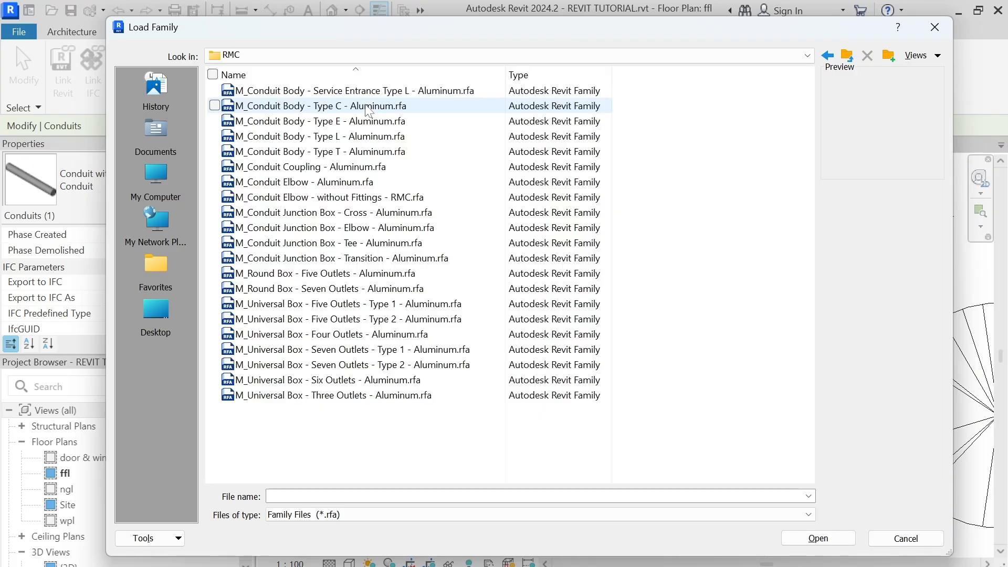
{"action": "left_click", "coordinate": [847, 55]}
{"action": "double_click", "coordinate": [297, 120]}
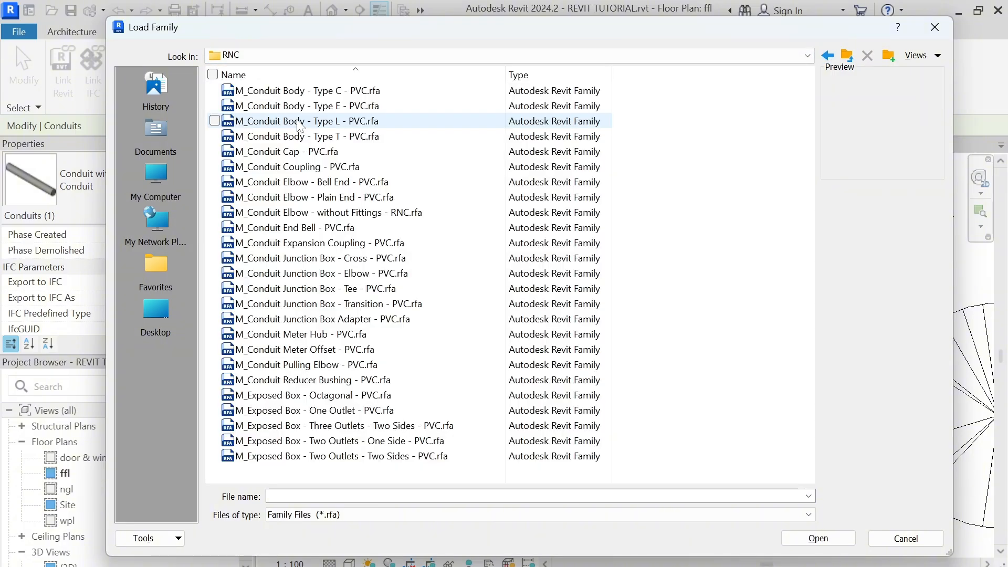
{"action": "left_click", "coordinate": [828, 57]}
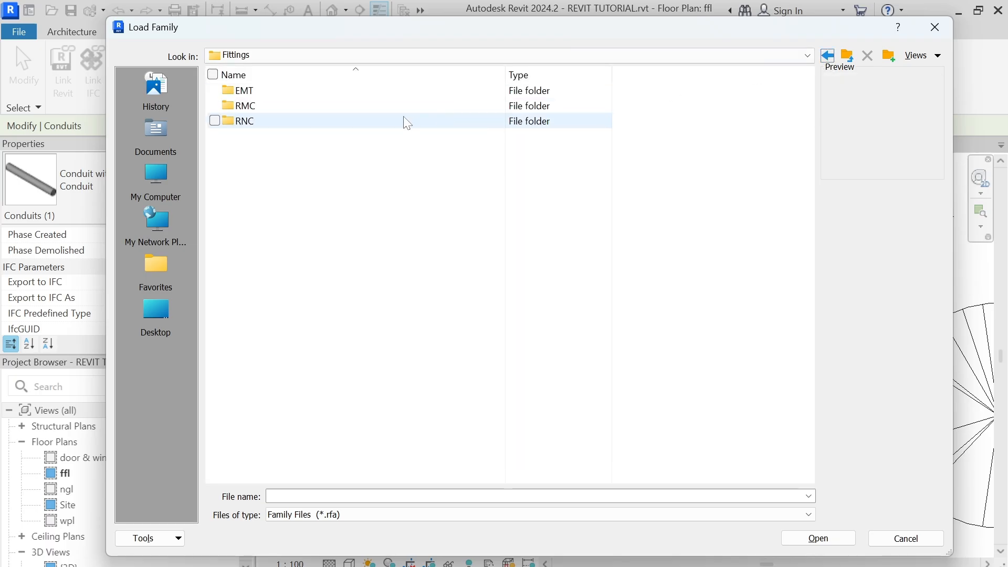
Step: Load all the conduit fitting families from the RNC folder into the project
{"action": "left_click", "coordinate": [273, 93]}
{"action": "left_click", "coordinate": [267, 105], "text": "ctrl"}
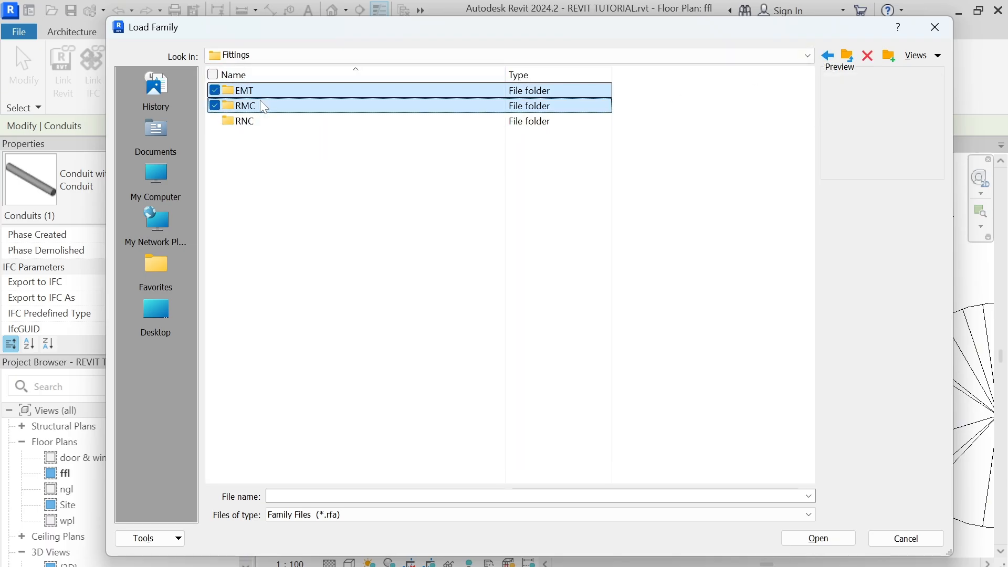
{"action": "left_click", "coordinate": [261, 122], "text": "ctrl"}
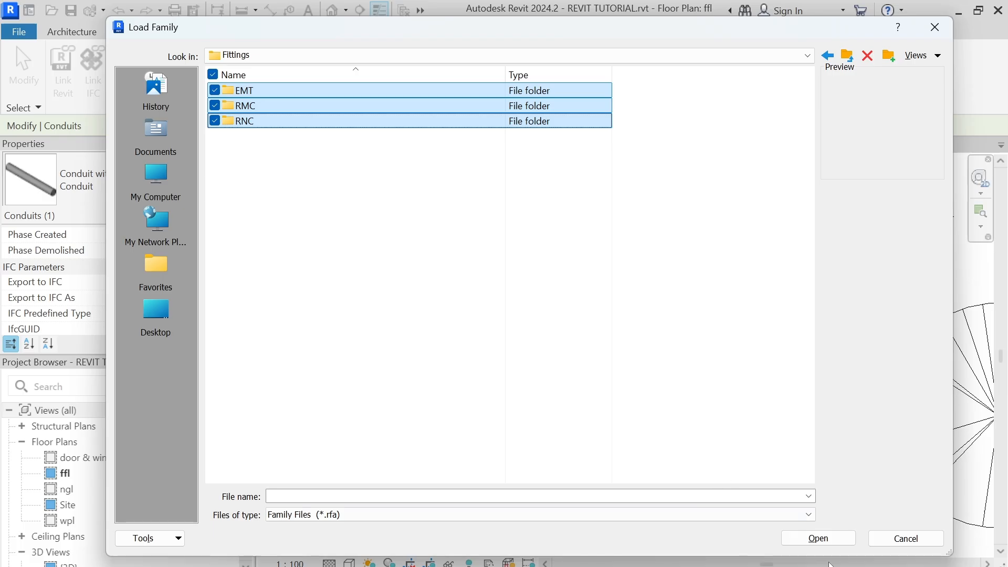
{"action": "left_click", "coordinate": [821, 544]}
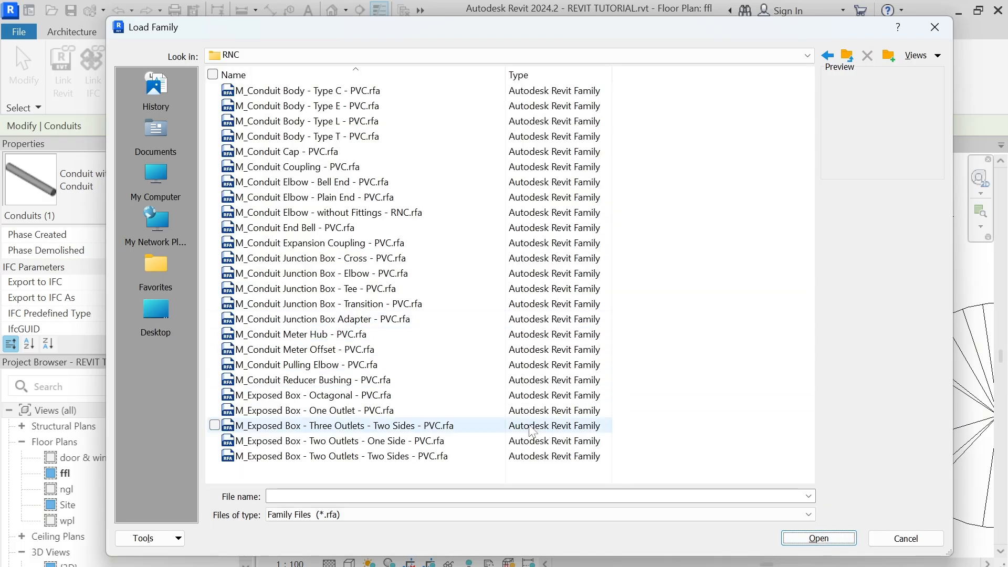
{"action": "left_click", "coordinate": [303, 97]}
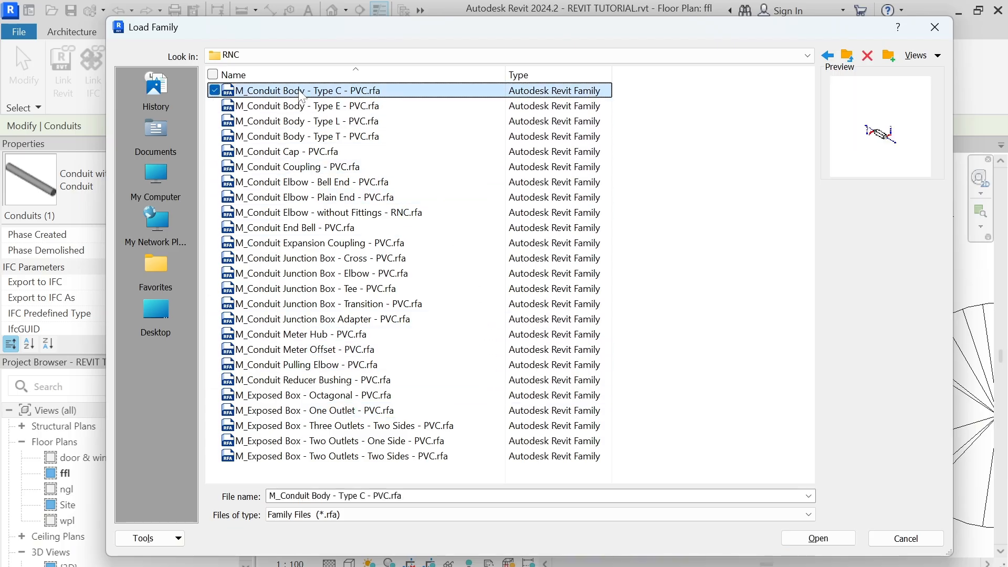
{"action": "left_click", "coordinate": [308, 456], "text": "shift"}
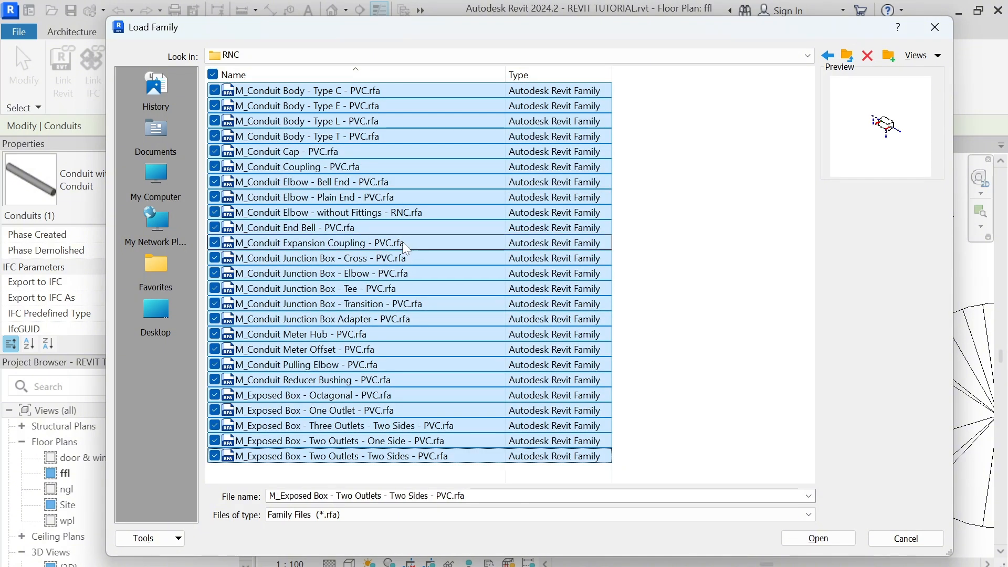
{"action": "left_click", "coordinate": [812, 539]}
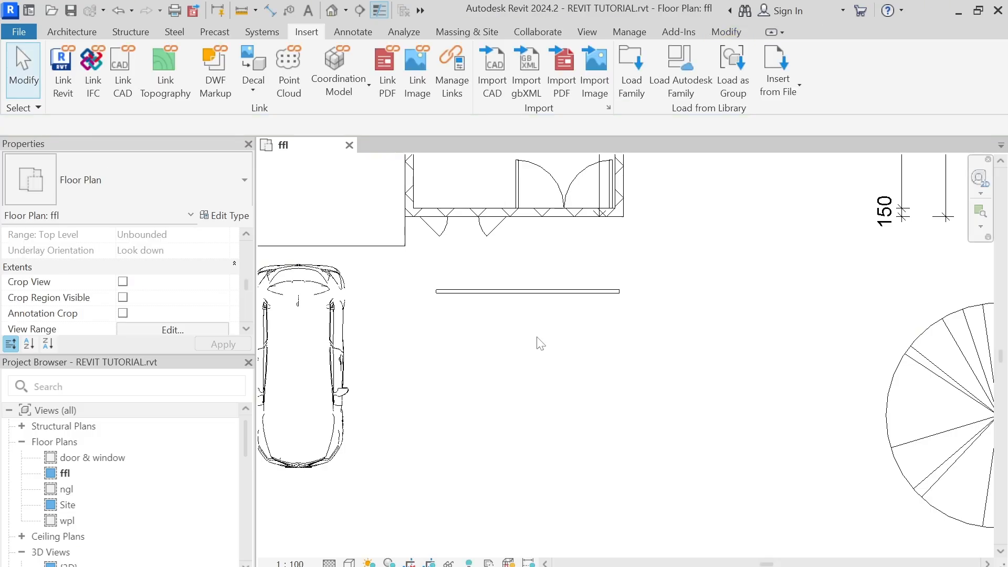
Step: Set the Standard to RNC Schedule40 in the type properties of the conduit in front of the house
{"action": "left_click", "coordinate": [462, 292]}
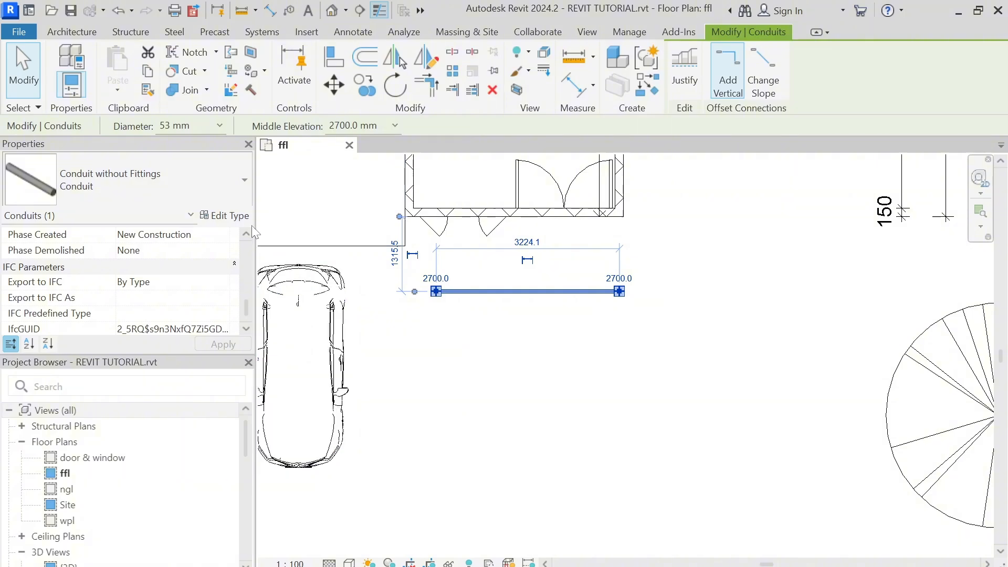
{"action": "left_click", "coordinate": [237, 216]}
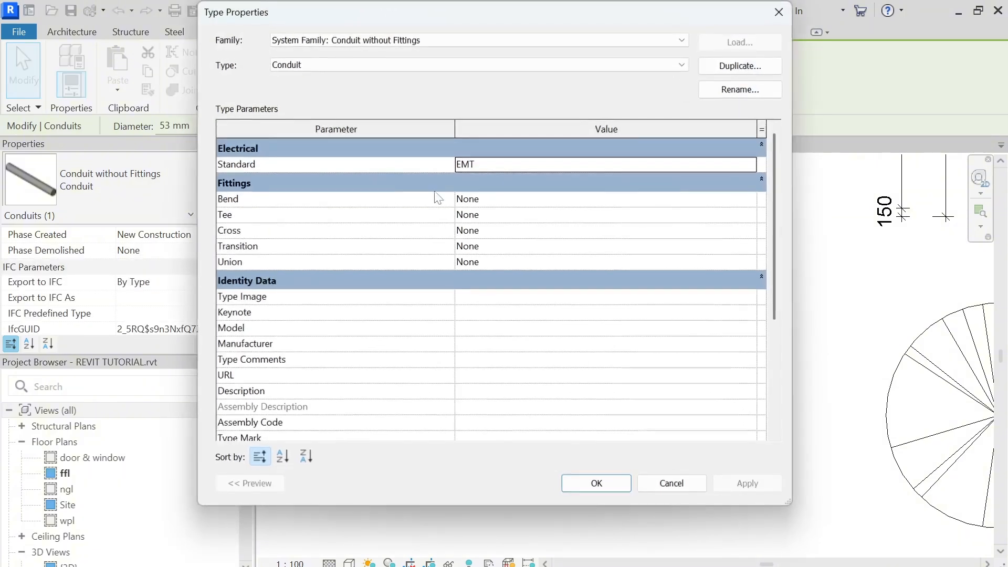
{"action": "left_click", "coordinate": [749, 165]}
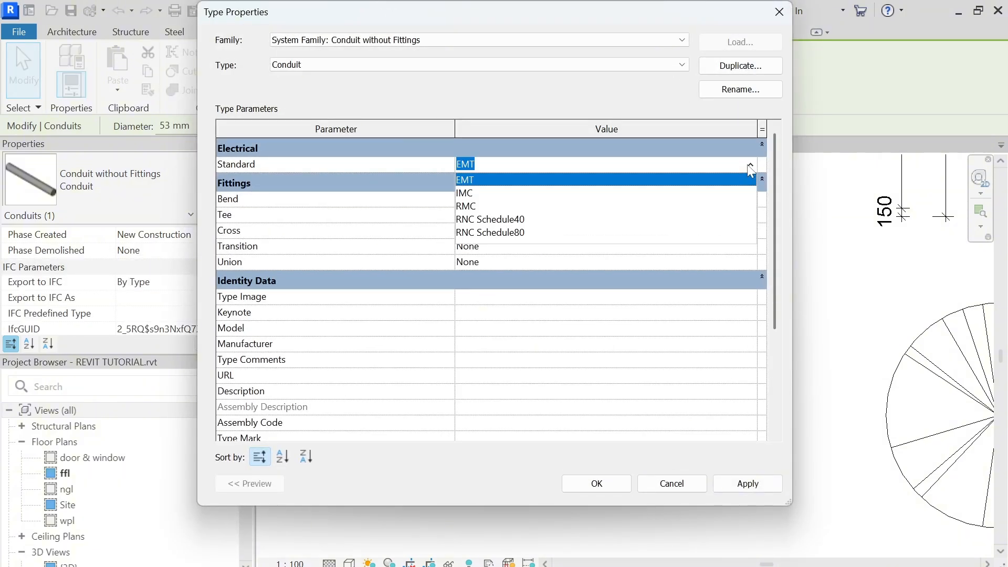
{"action": "left_click", "coordinate": [503, 221]}
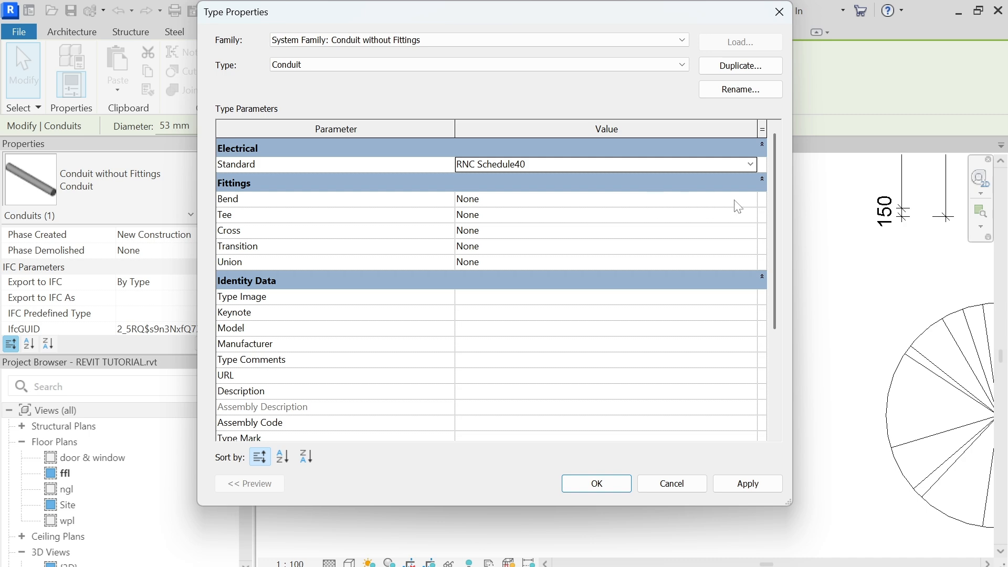
Step: Examine the fitting families offered for Bend and Tee in the conduit type with the RNC Schedule40 standard
{"action": "left_click", "coordinate": [752, 200]}
{"action": "scroll", "coordinate": [750, 198], "scroll_direction": "down", "scroll_amount": 3}
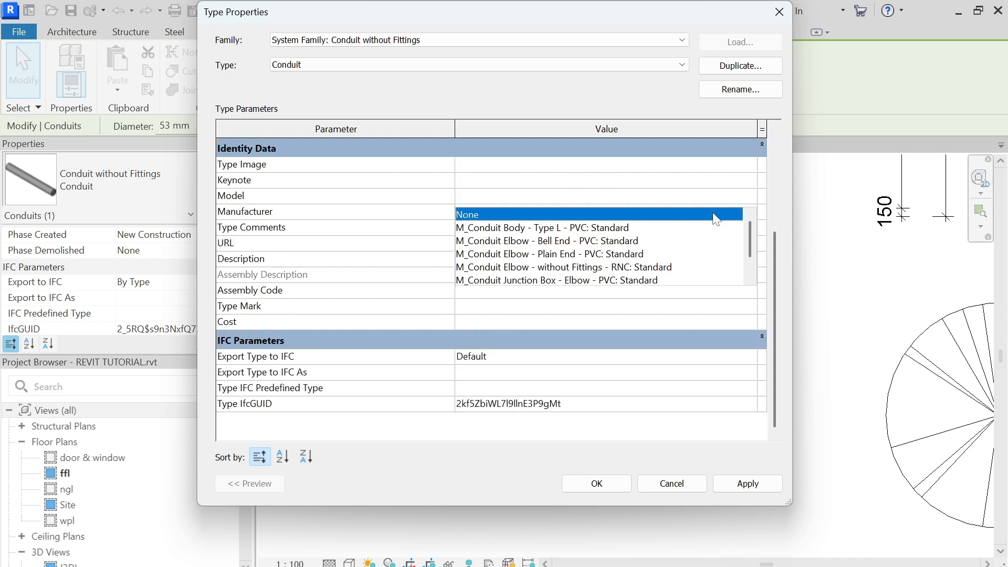
{"action": "scroll", "coordinate": [682, 234], "scroll_direction": "down", "scroll_amount": 2}
{"action": "scroll", "coordinate": [682, 233], "scroll_direction": "up", "scroll_amount": 2}
{"action": "scroll", "coordinate": [743, 181], "scroll_direction": "up", "scroll_amount": 3}
{"action": "left_click", "coordinate": [751, 200]}
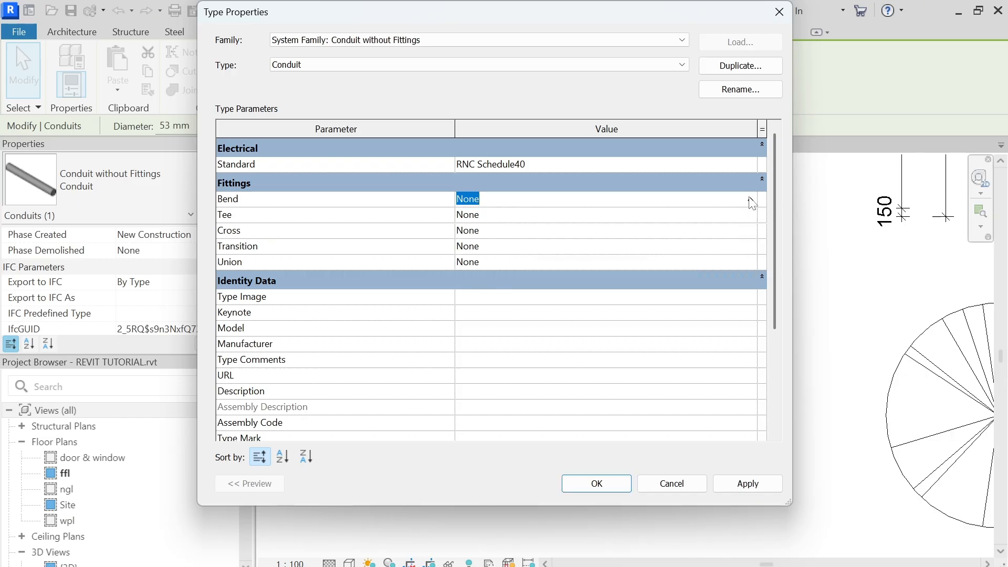
{"action": "left_click", "coordinate": [748, 215]}
{"action": "left_click", "coordinate": [750, 215]}
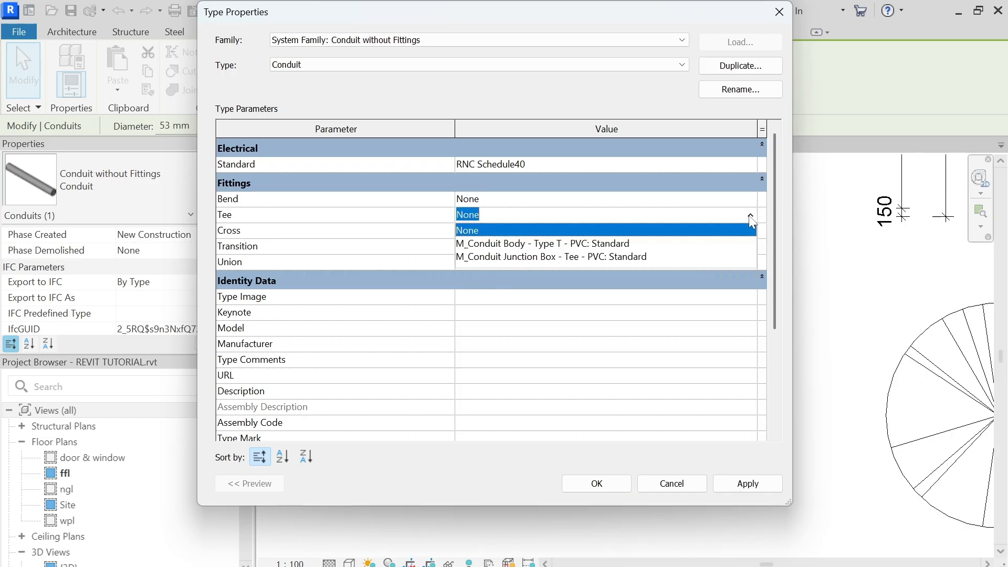
{"action": "left_click", "coordinate": [750, 220]}
Step: Examine the RNC fitting families offered for Cross, Transition and Union, and close the type properties without applying changes
{"action": "left_click", "coordinate": [750, 232]}
{"action": "left_click", "coordinate": [750, 232]}
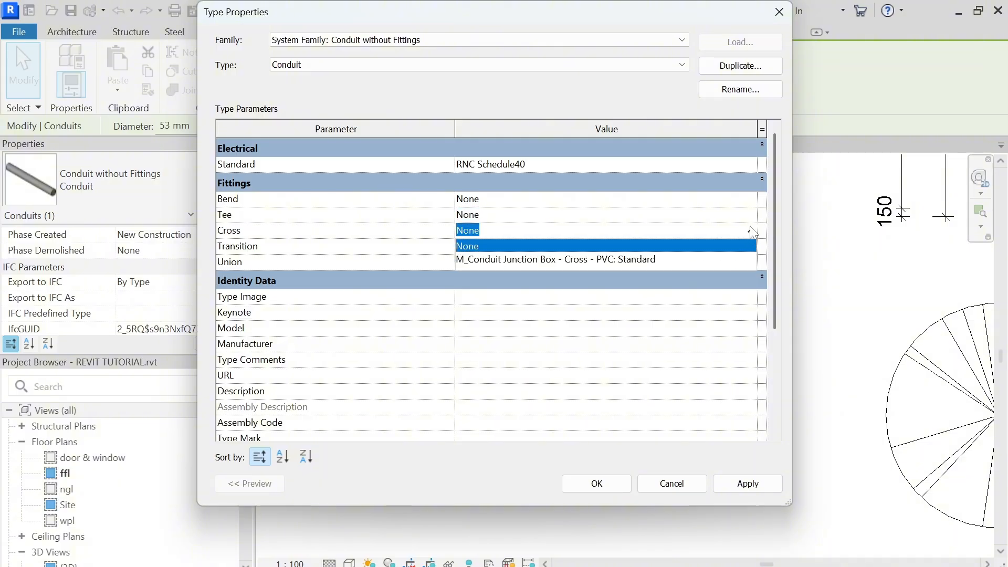
{"action": "left_click", "coordinate": [752, 231]}
{"action": "left_click", "coordinate": [750, 247]}
{"action": "left_click", "coordinate": [751, 247]}
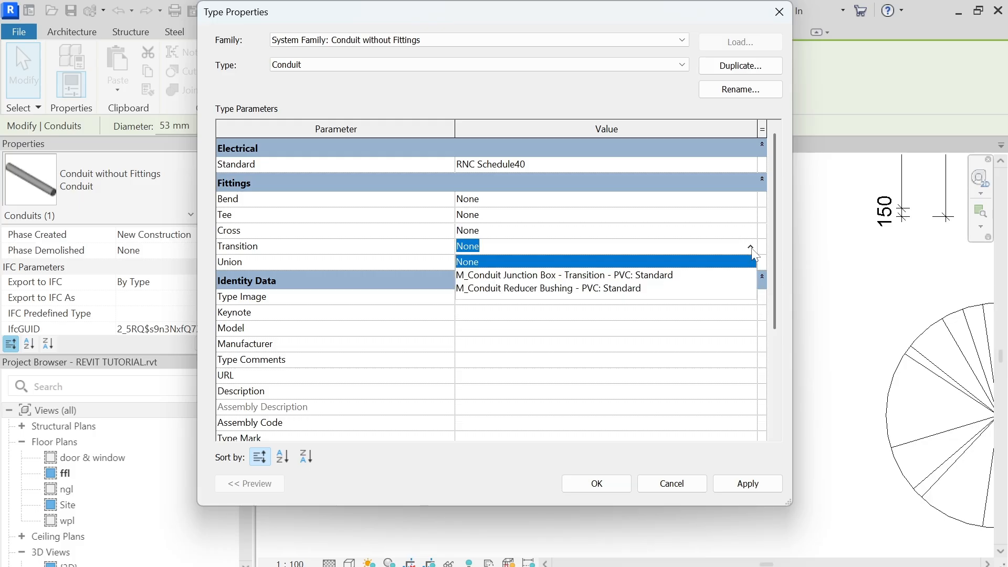
{"action": "left_click", "coordinate": [751, 250]}
{"action": "left_click", "coordinate": [750, 262]}
{"action": "left_click", "coordinate": [750, 263]}
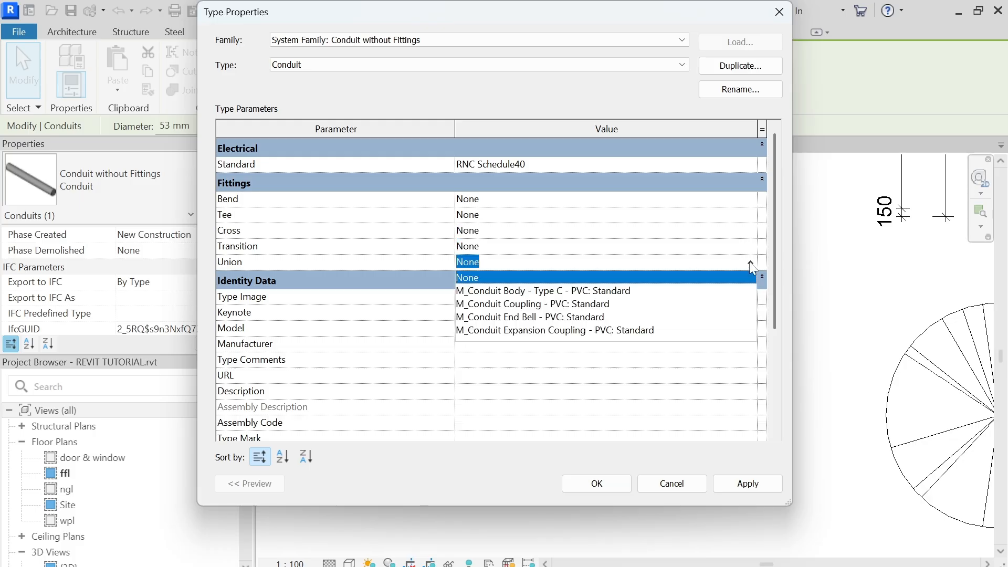
{"action": "left_click", "coordinate": [751, 264]}
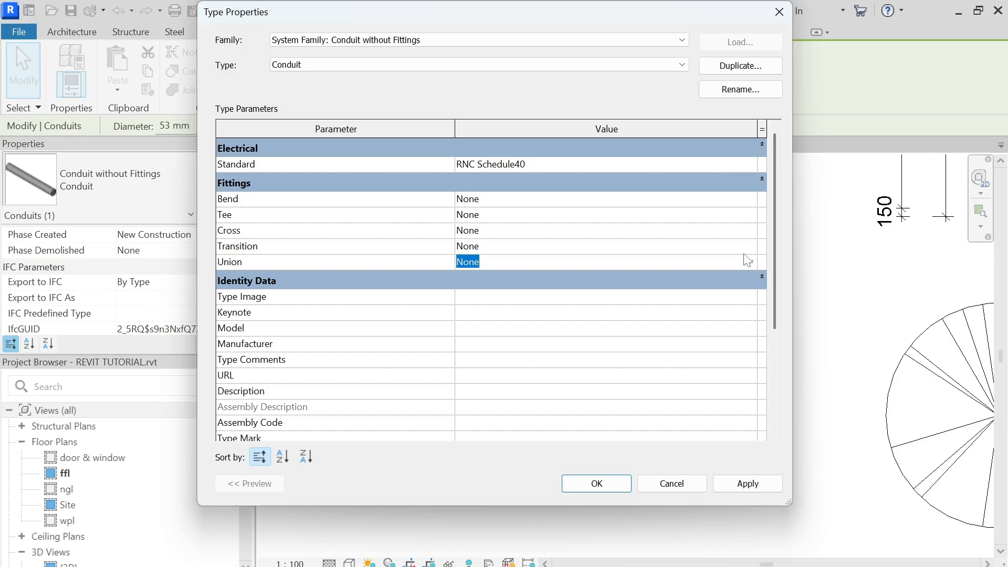
{"action": "left_click", "coordinate": [780, 12]}
{"action": "key", "text": "Escape"}
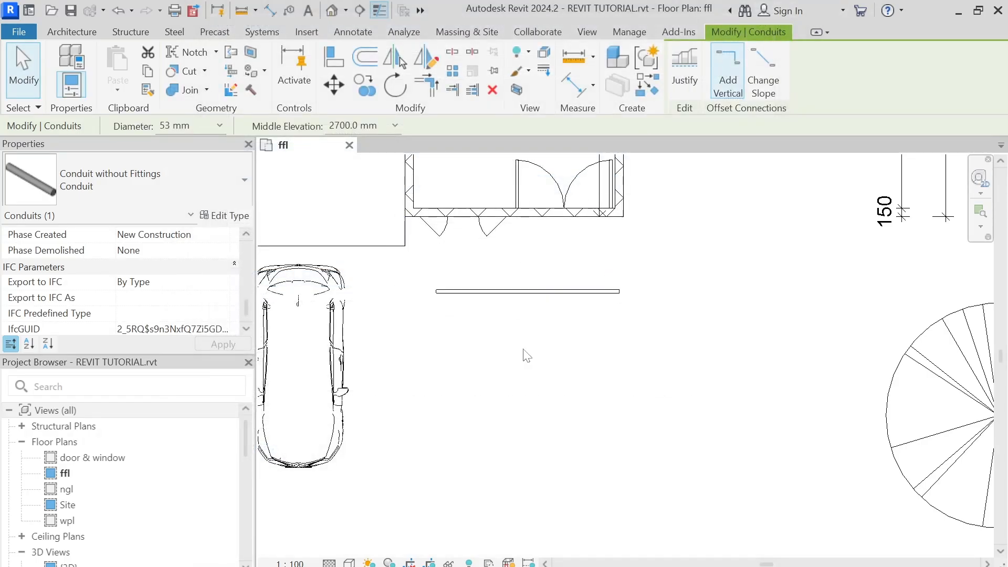
Step: Load all the aluminum conduit fitting families from the RMC folder under Conduit Fittings into the project
{"action": "left_click", "coordinate": [307, 32]}
{"action": "left_click", "coordinate": [633, 84]}
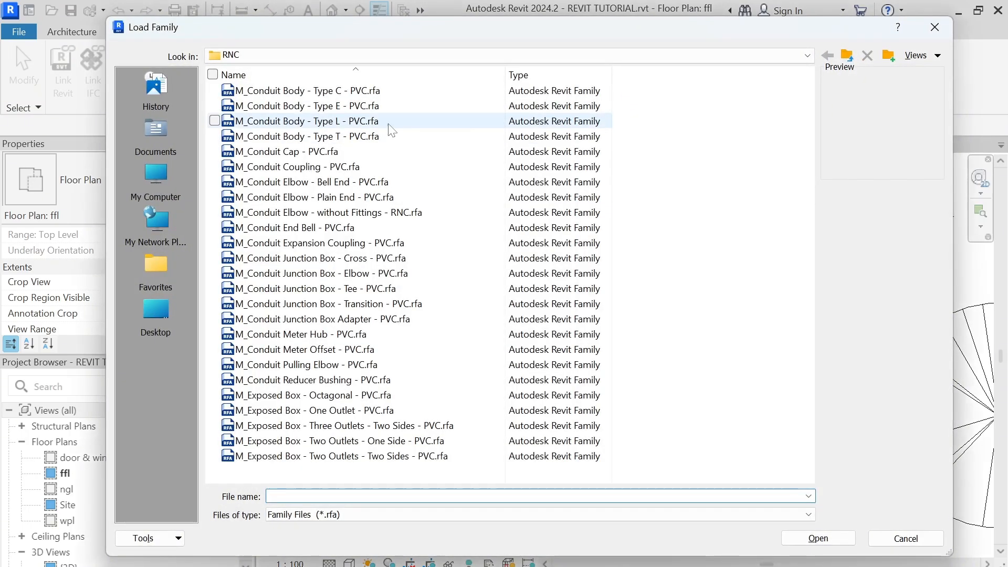
{"action": "left_click", "coordinate": [847, 56]}
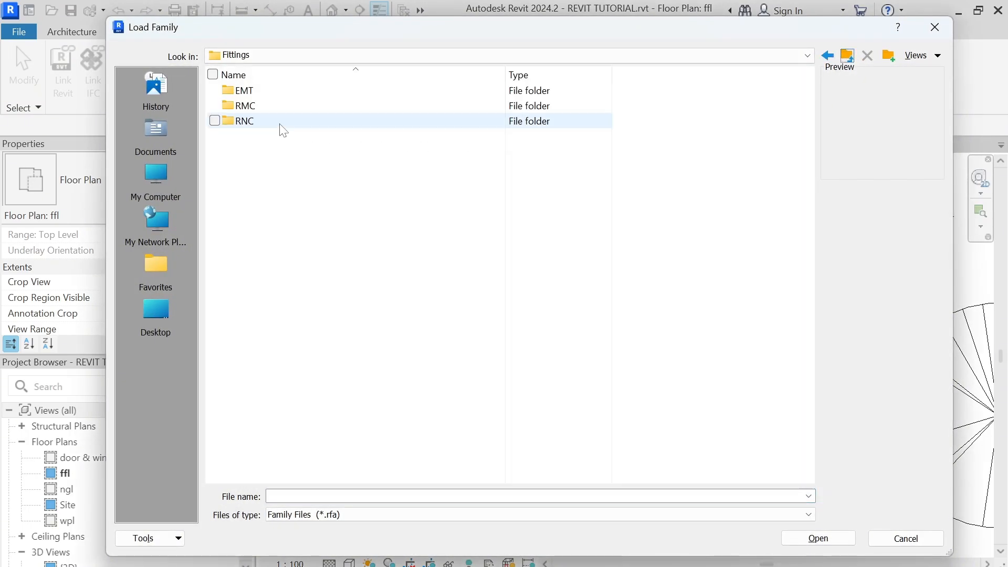
{"action": "double_click", "coordinate": [260, 108]}
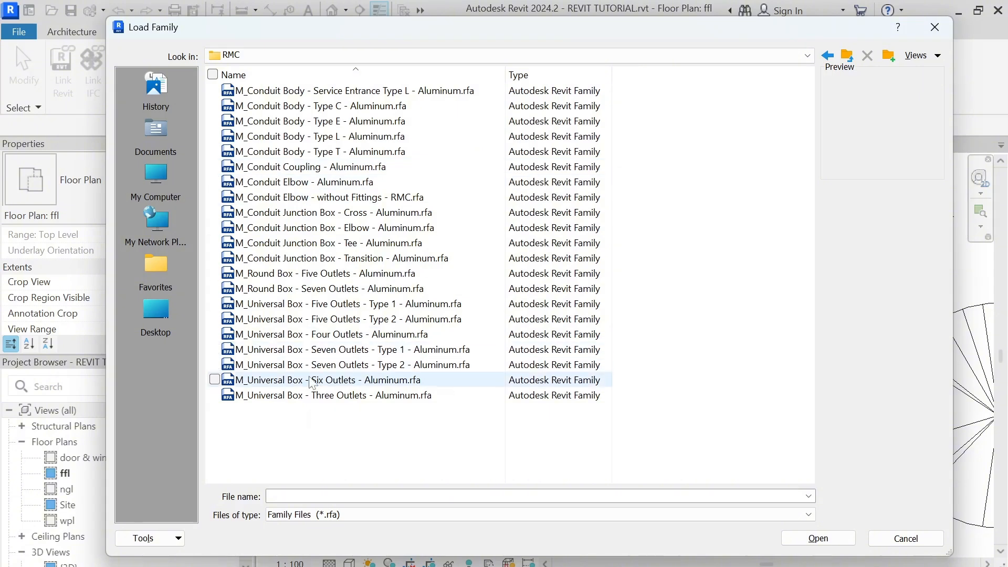
{"action": "left_click", "coordinate": [337, 95]}
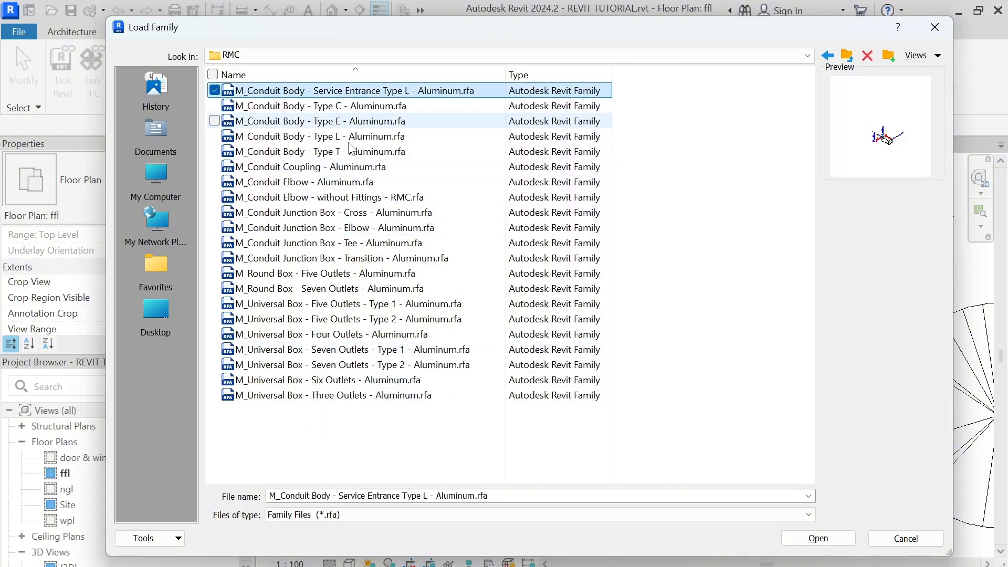
{"action": "left_click", "coordinate": [347, 396], "text": "shift"}
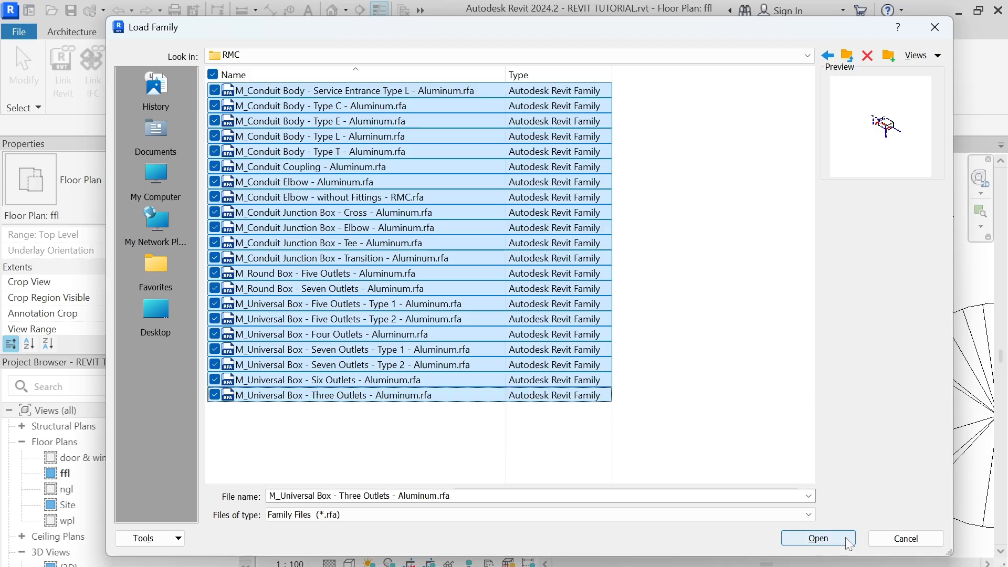
{"action": "left_click", "coordinate": [819, 539]}
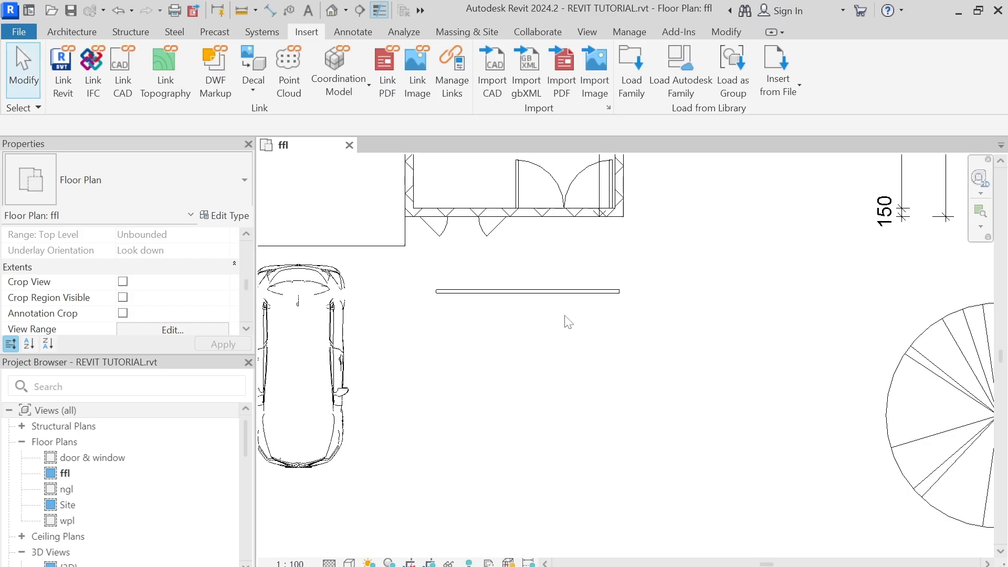
Step: Set the Standard to RMC in the type properties of the conduit in front of the house
{"action": "scroll", "coordinate": [569, 322], "scroll_direction": "down", "scroll_amount": 3}
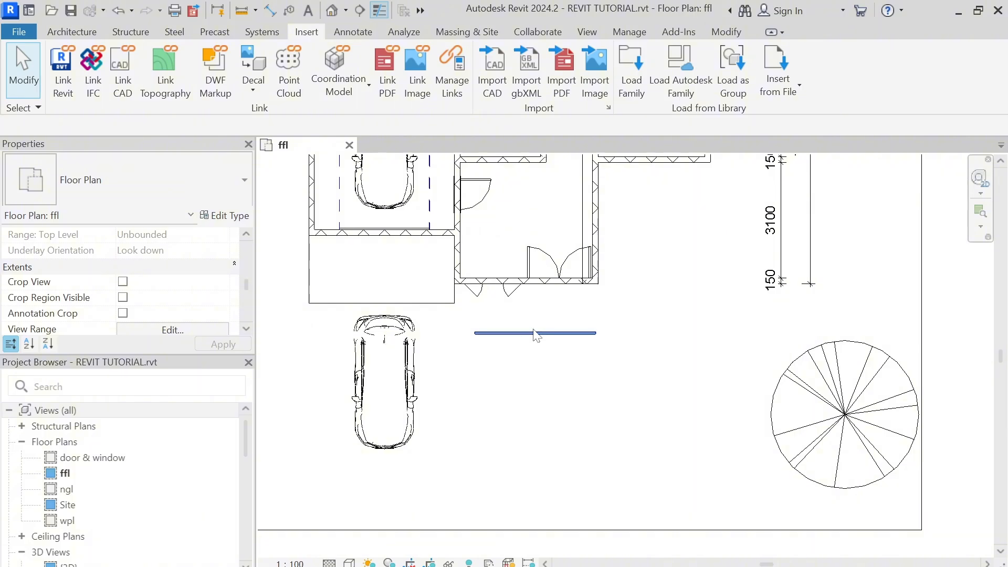
{"action": "left_click", "coordinate": [536, 333]}
{"action": "left_click", "coordinate": [228, 215]}
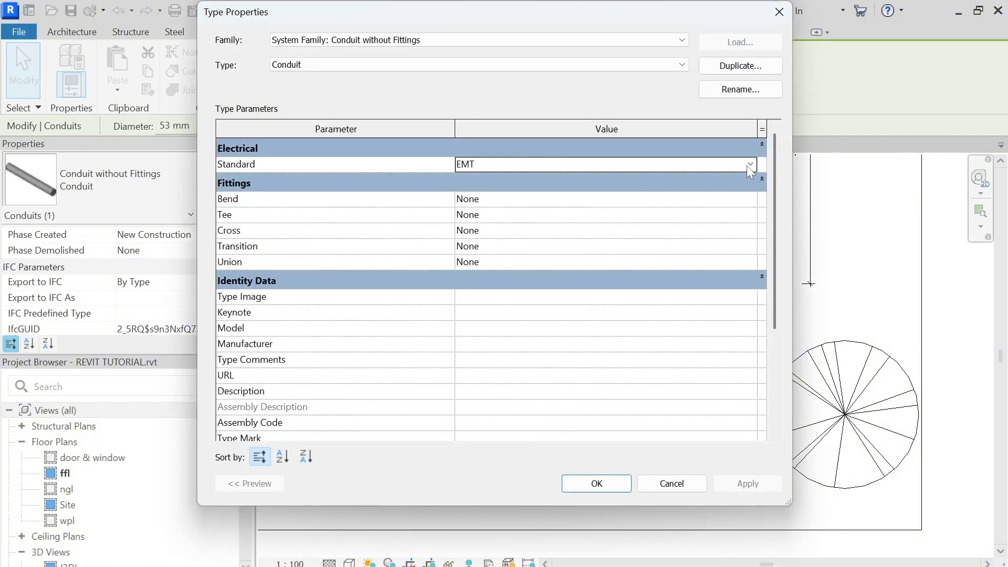
{"action": "left_click", "coordinate": [748, 165]}
{"action": "left_click", "coordinate": [479, 207]}
Step: Examine the fitting families offered for Bend, Tee, Cross, Transition and Union with the RMC standard
{"action": "left_click", "coordinate": [750, 200]}
{"action": "scroll", "coordinate": [698, 252], "scroll_direction": "down", "scroll_amount": 3}
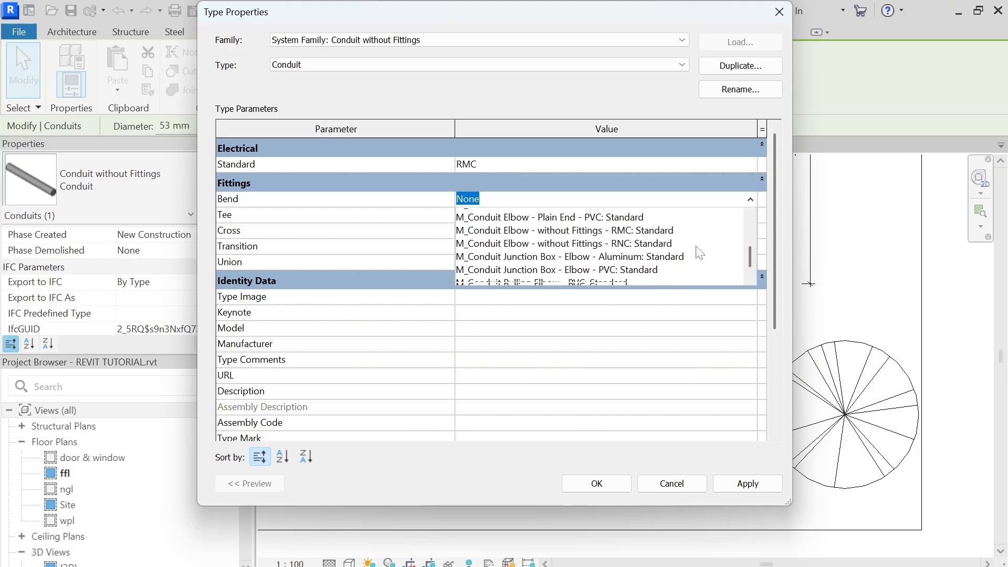
{"action": "scroll", "coordinate": [698, 252], "scroll_direction": "up", "scroll_amount": 3}
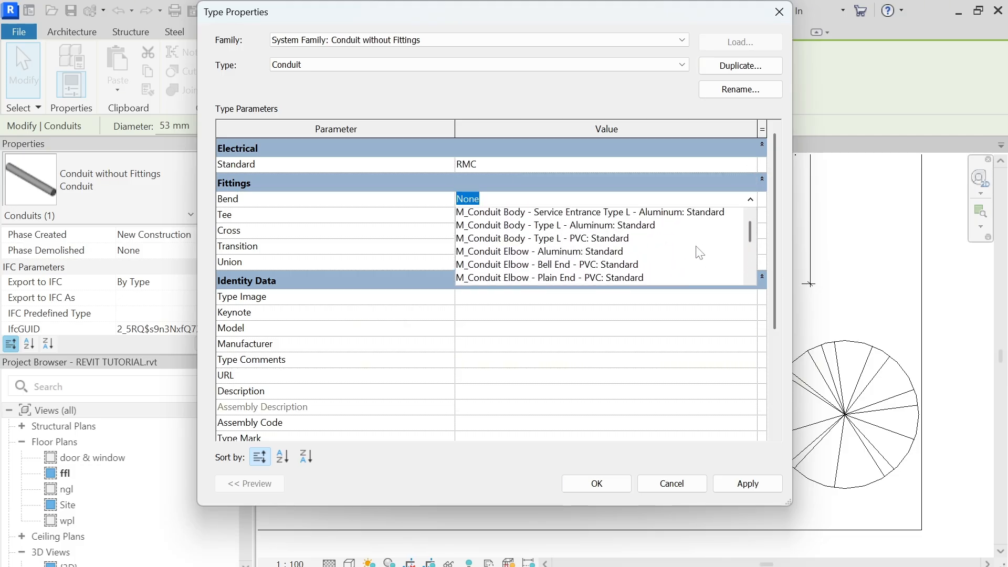
{"action": "left_click", "coordinate": [751, 203]}
{"action": "left_click", "coordinate": [751, 217]}
{"action": "left_click", "coordinate": [751, 218]}
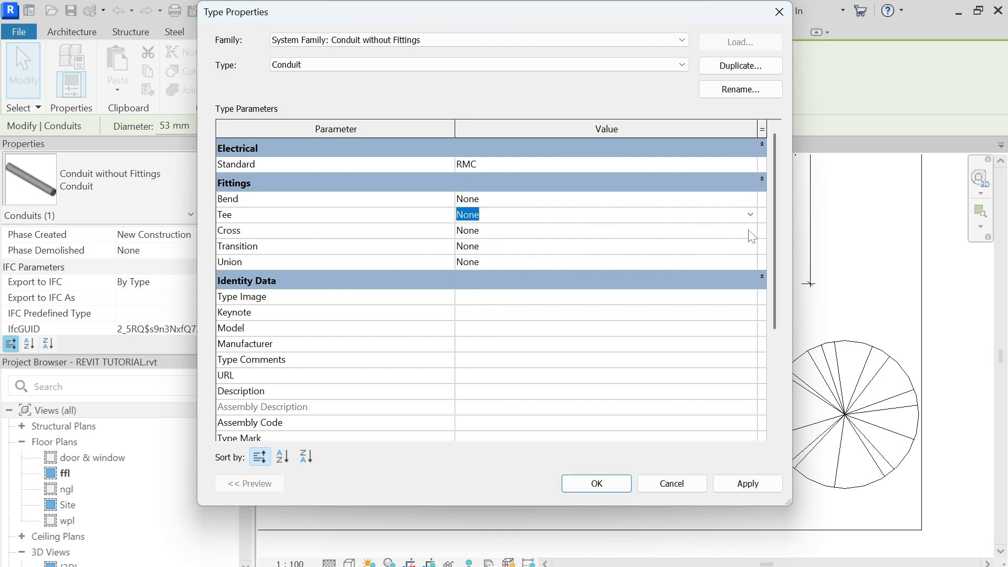
{"action": "left_click", "coordinate": [751, 232]}
{"action": "left_click", "coordinate": [751, 232]}
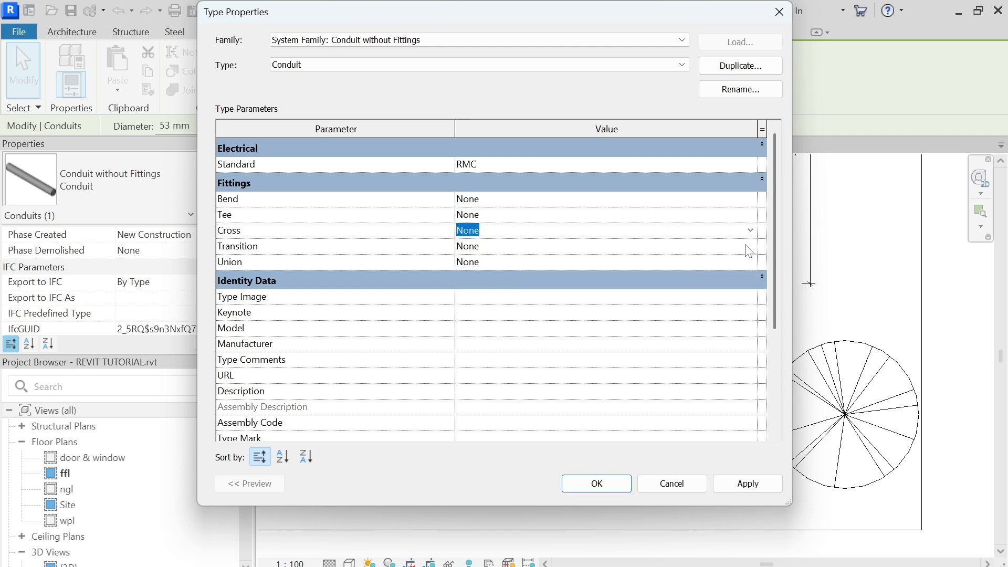
{"action": "left_click", "coordinate": [751, 246]}
{"action": "left_click", "coordinate": [745, 263]}
{"action": "left_click", "coordinate": [752, 261]}
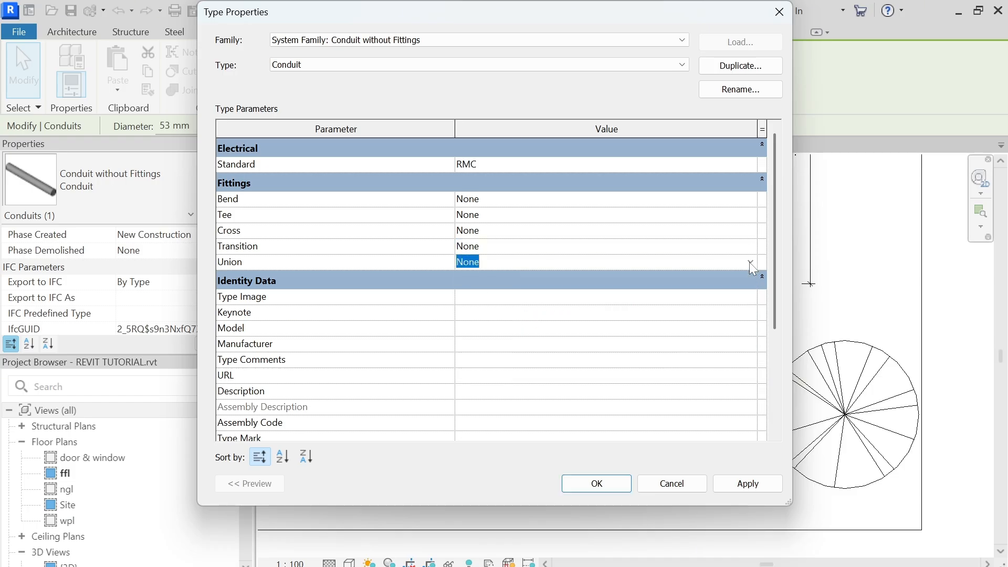
{"action": "left_click", "coordinate": [702, 283]}
{"action": "left_click", "coordinate": [702, 281]}
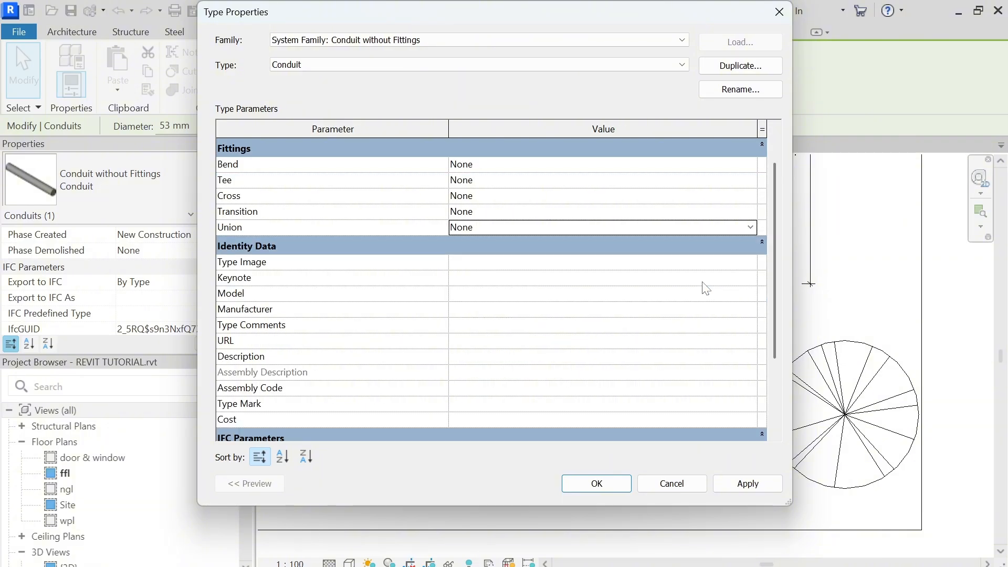
{"action": "scroll", "coordinate": [704, 210], "scroll_direction": "up", "scroll_amount": 1}
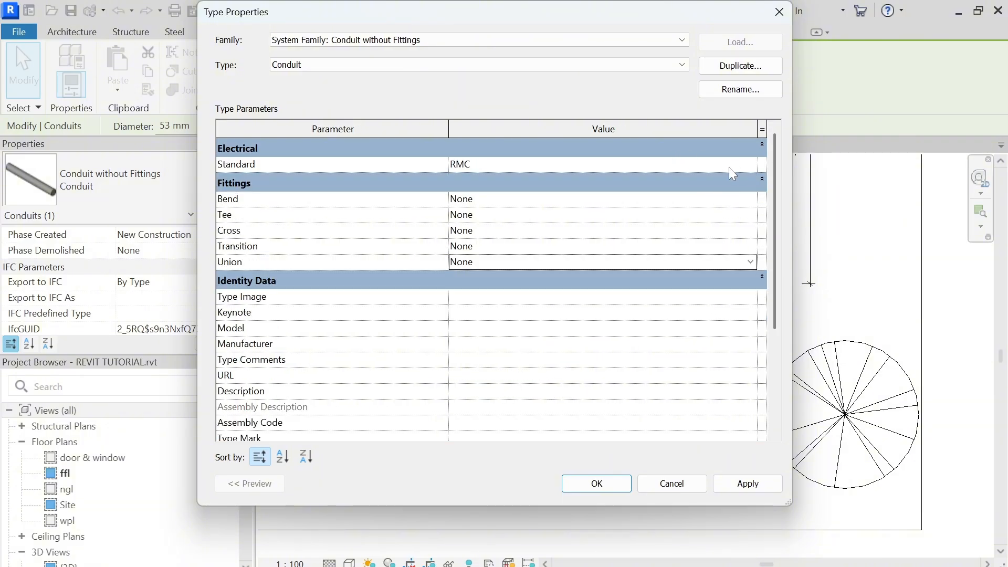
Step: Set the conduit type's Standard to EMT and examine the fitting families offered for Bend and Tee
{"action": "left_click", "coordinate": [746, 165]}
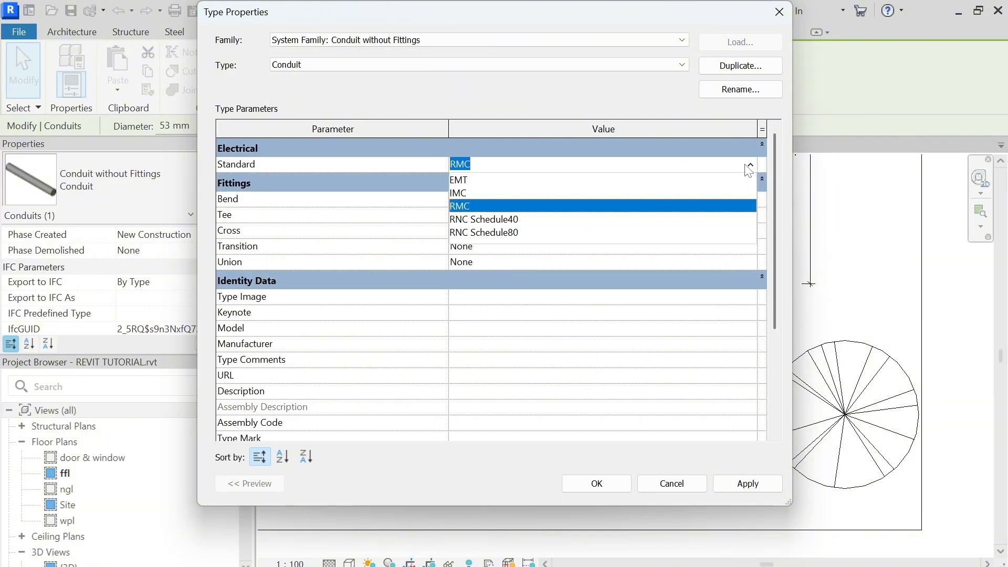
{"action": "left_click", "coordinate": [462, 180]}
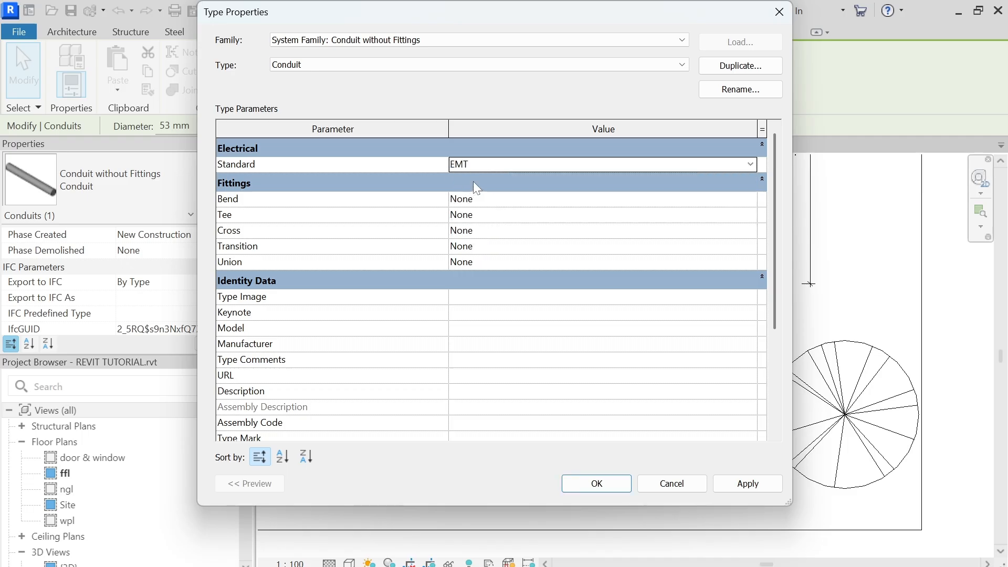
{"action": "left_click", "coordinate": [527, 200]}
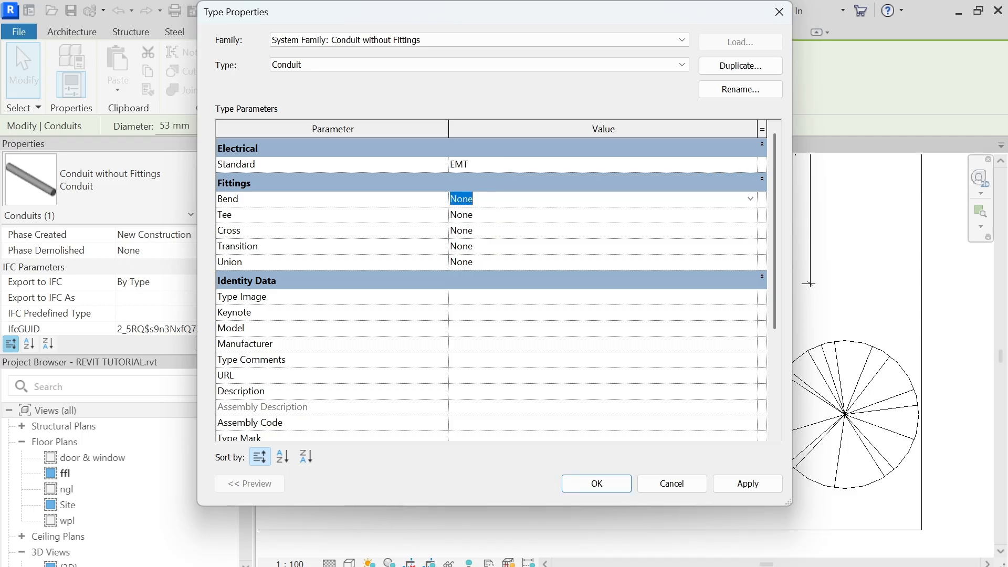
{"action": "left_click", "coordinate": [750, 199]}
{"action": "left_click", "coordinate": [746, 202]}
{"action": "left_click", "coordinate": [749, 220]}
{"action": "left_click", "coordinate": [749, 219]}
Step: Examine the Cross, Transition and Union fitting choices with the EMT standard, and cancel the type property changes
{"action": "left_click", "coordinate": [749, 230]}
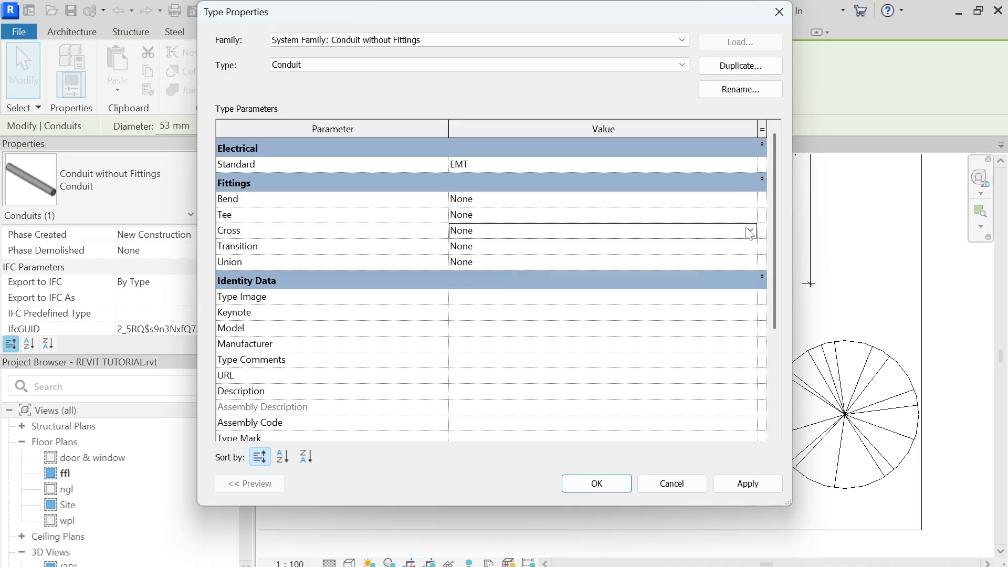
{"action": "left_click", "coordinate": [751, 230]}
{"action": "left_click", "coordinate": [750, 230]}
{"action": "left_click", "coordinate": [745, 247]}
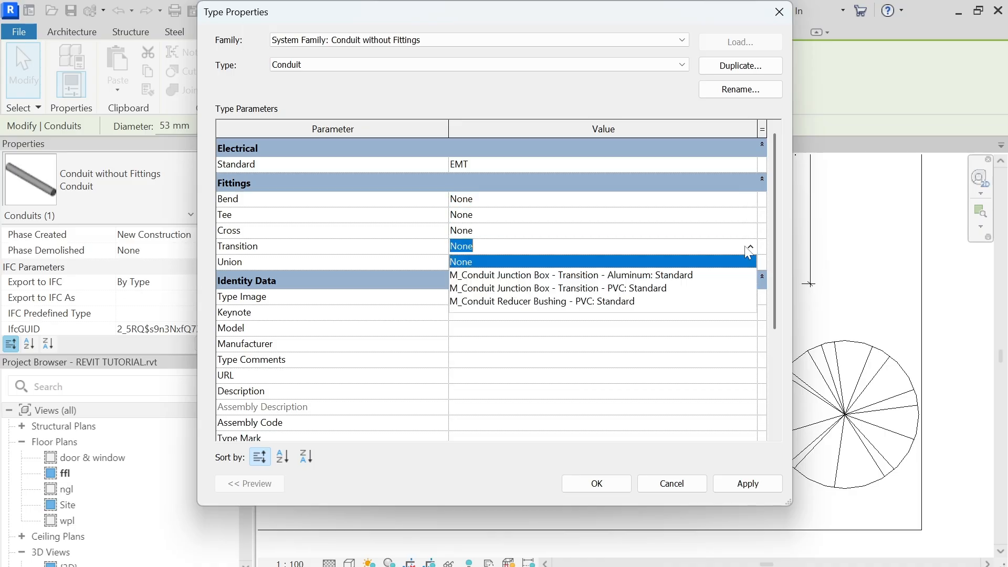
{"action": "left_click", "coordinate": [747, 247]}
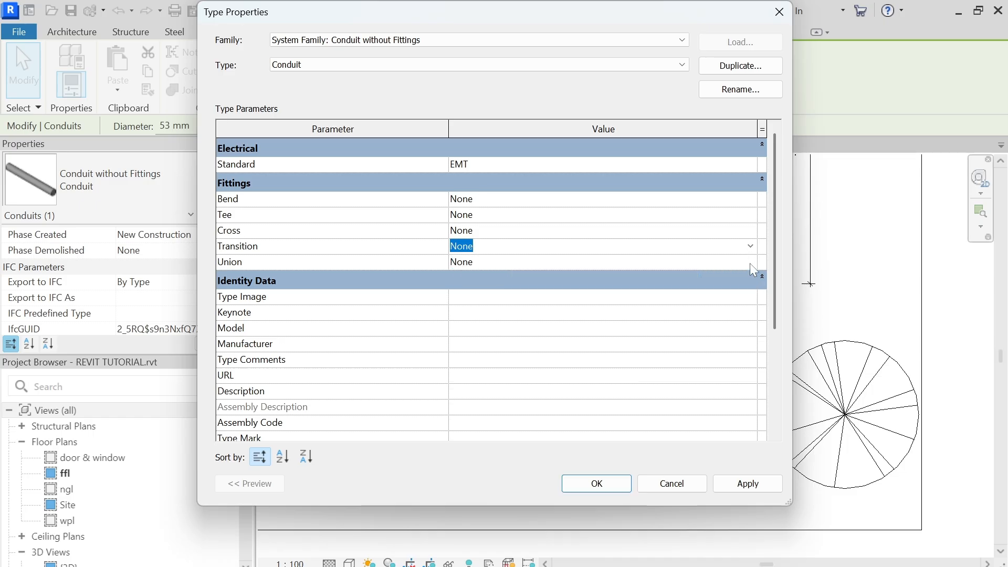
{"action": "left_click", "coordinate": [751, 262]}
{"action": "left_click", "coordinate": [751, 262]}
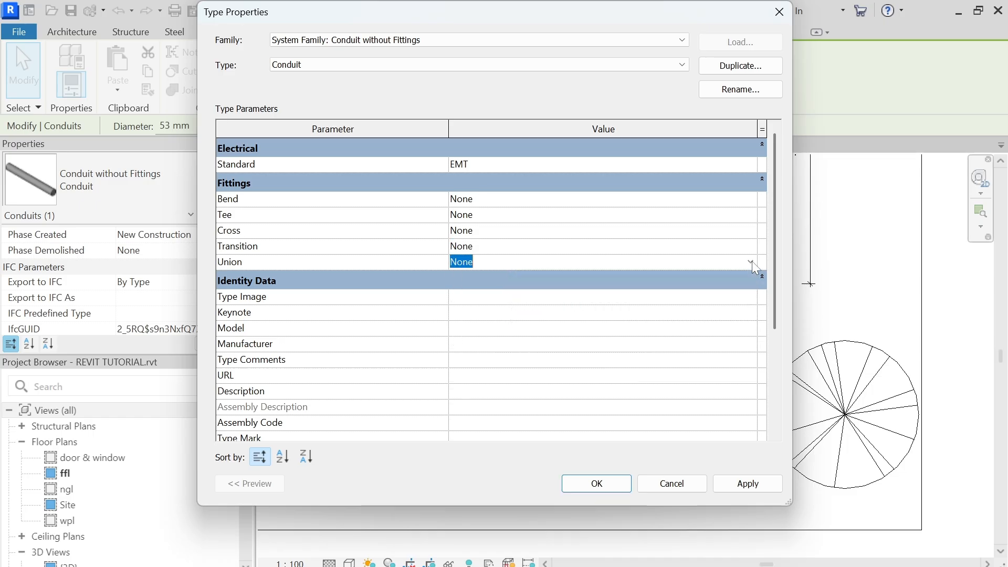
{"action": "left_click", "coordinate": [671, 485]}
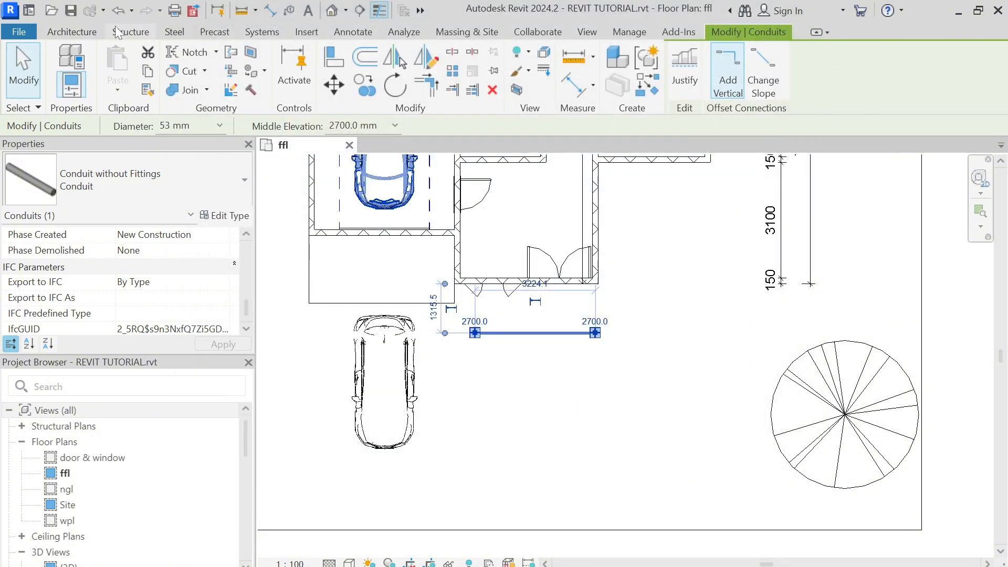
Step: Load all the conduit fitting families from the EMT fittings folder into the project
{"action": "left_click", "coordinate": [307, 31]}
{"action": "left_click", "coordinate": [636, 76]}
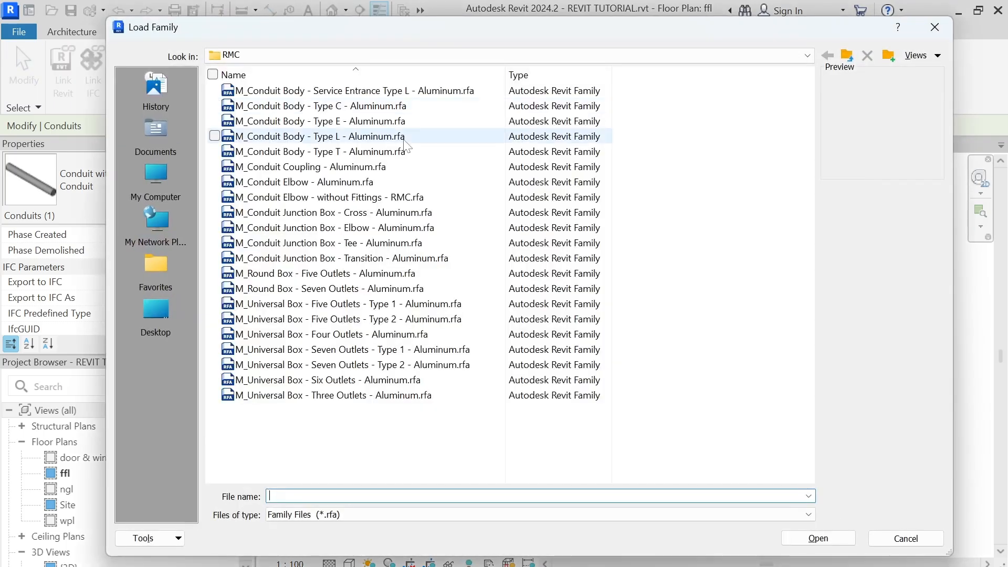
{"action": "left_click", "coordinate": [850, 57]}
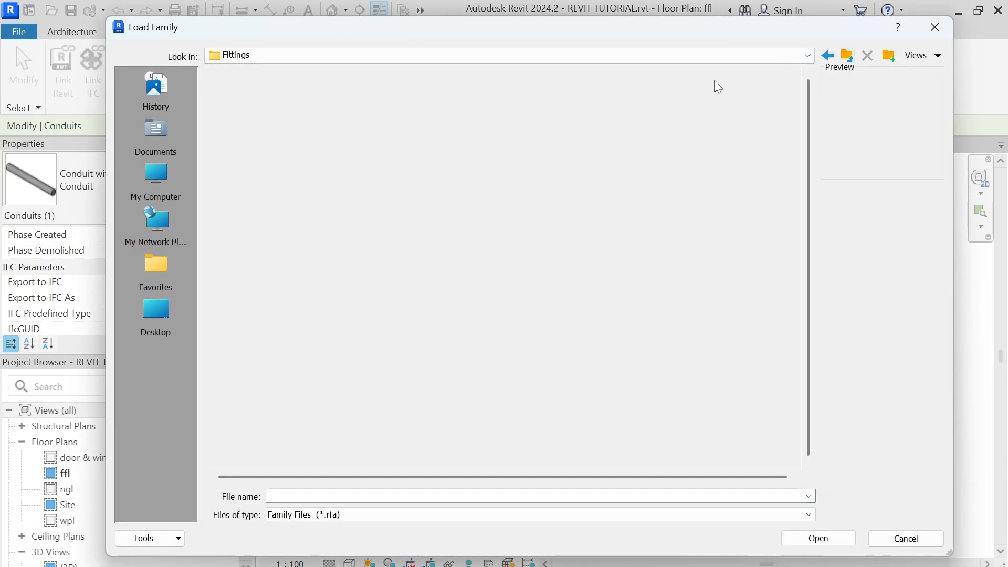
{"action": "double_click", "coordinate": [274, 92]}
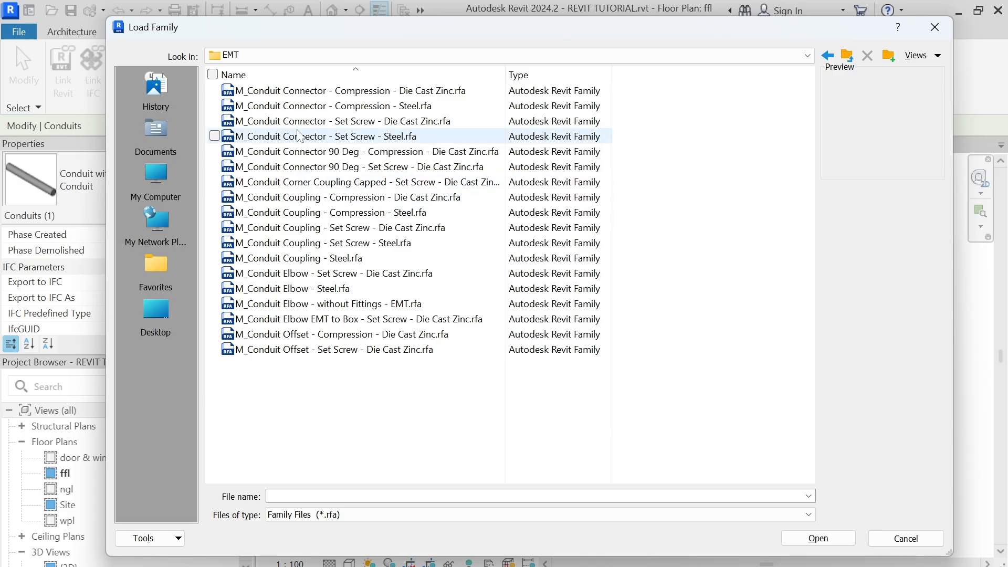
{"action": "left_click", "coordinate": [292, 92]}
{"action": "left_click_drag", "start_coordinate": [106, 475], "coordinate": [95, 477]}
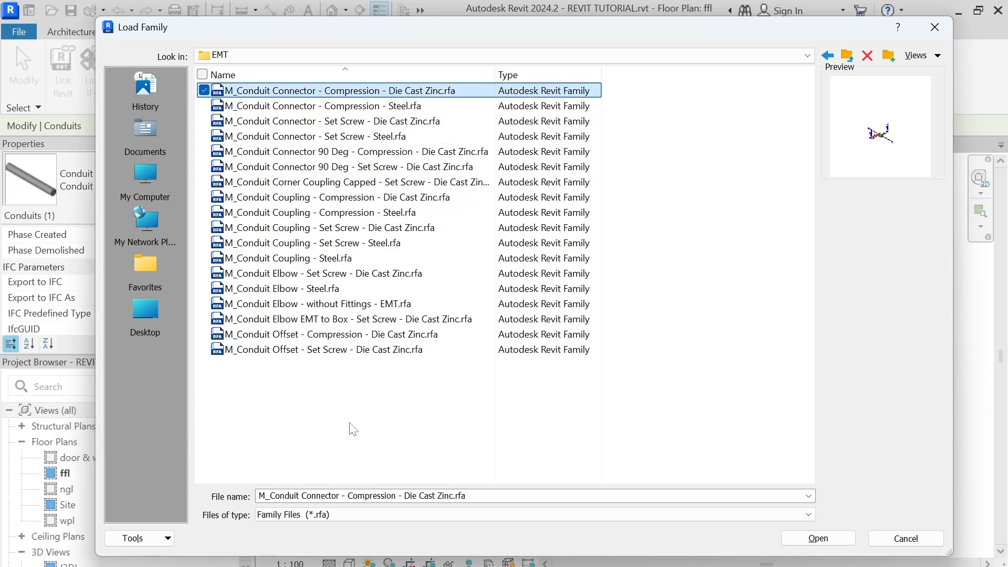
{"action": "left_click", "coordinate": [340, 350], "text": "shift"}
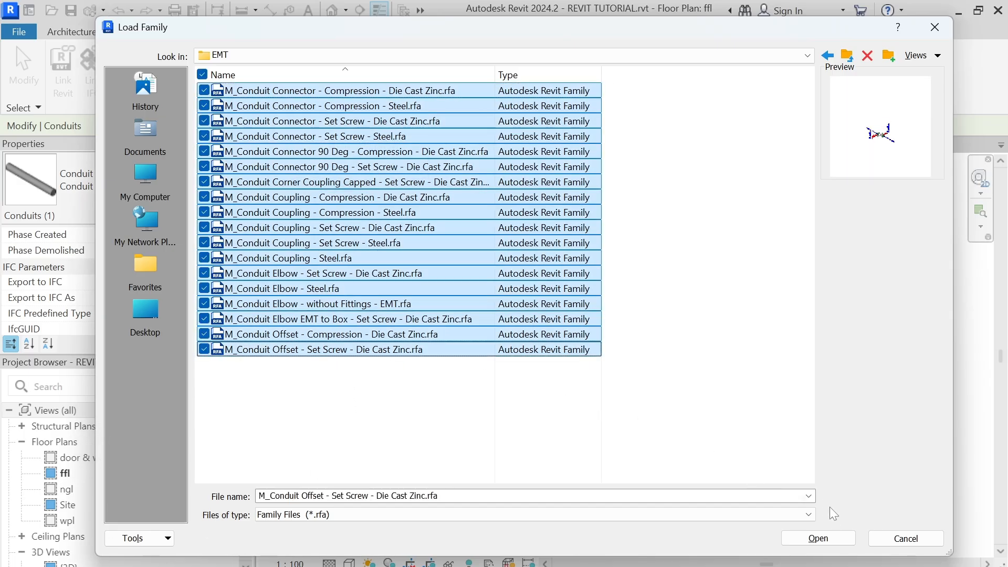
{"action": "left_click", "coordinate": [824, 538]}
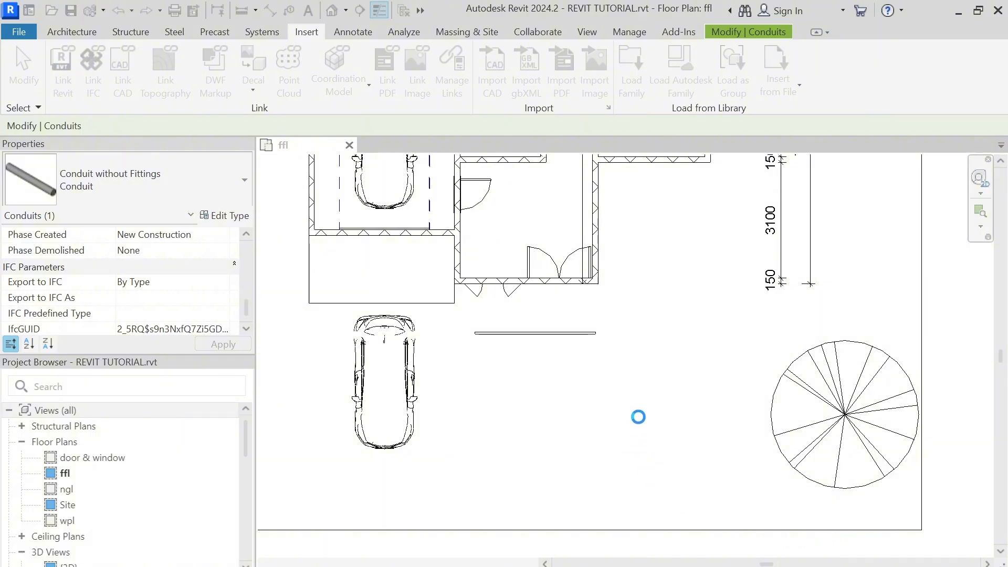
Step: Try to draw a 53 mm conduit perpendicular to the existing one, starting at its right end and running away from the house
{"action": "scroll", "coordinate": [577, 391], "scroll_direction": "down", "scroll_amount": 3}
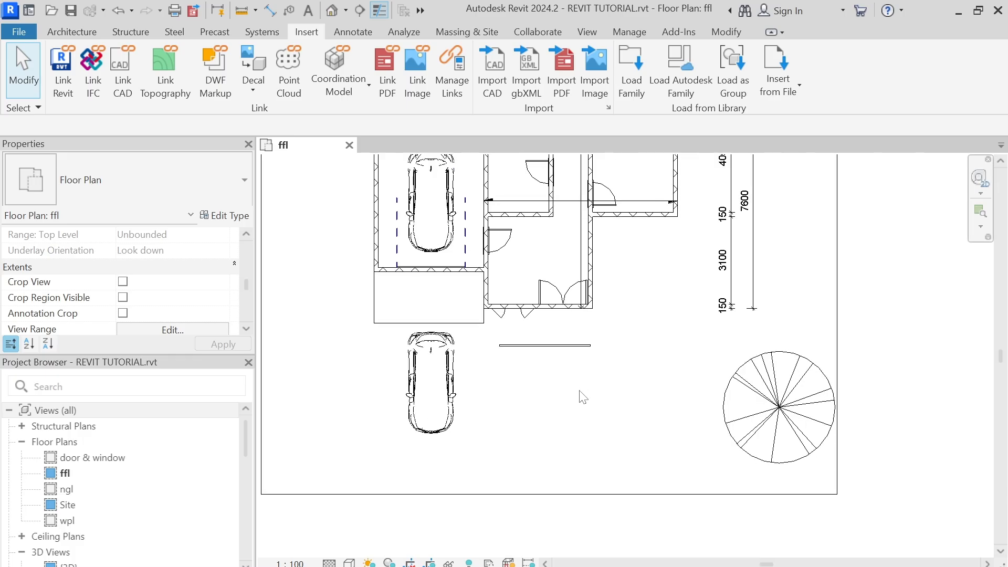
{"action": "scroll", "coordinate": [585, 367], "scroll_direction": "up", "scroll_amount": 3}
{"action": "left_click", "coordinate": [593, 349]}
{"action": "scroll", "coordinate": [596, 350], "scroll_direction": "up", "scroll_amount": 3}
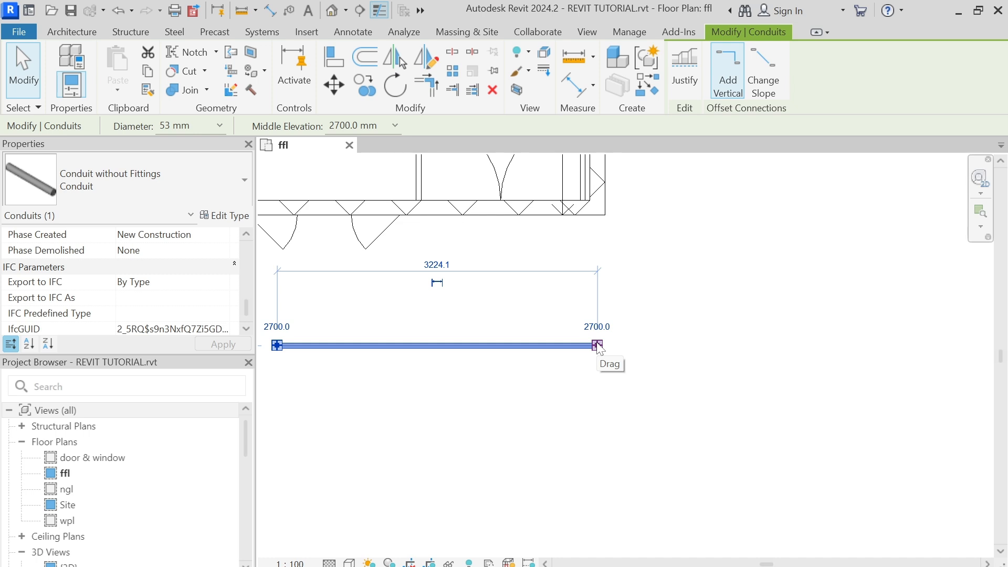
{"action": "left_click", "coordinate": [253, 36]}
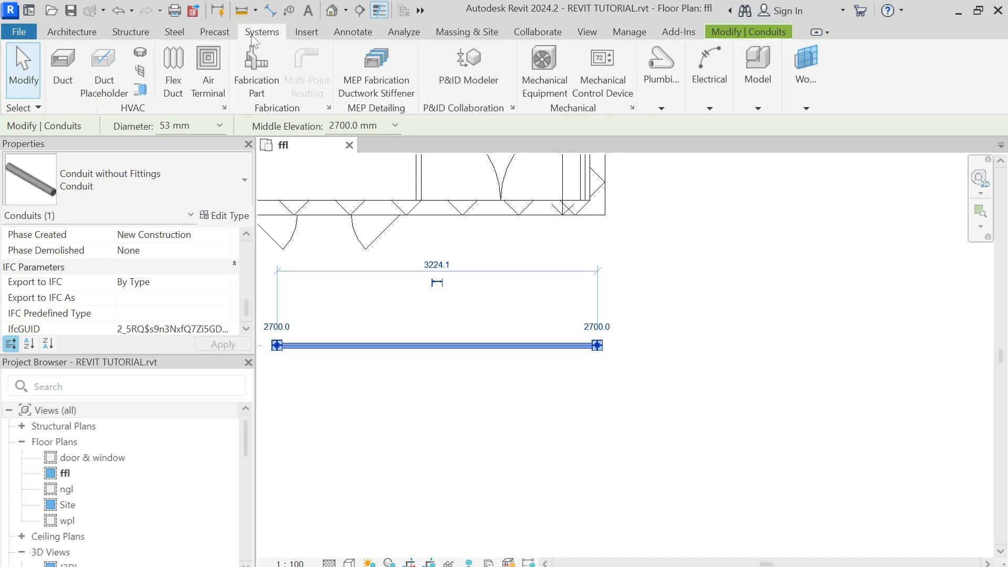
{"action": "mouse_move", "coordinate": [688, 105]}
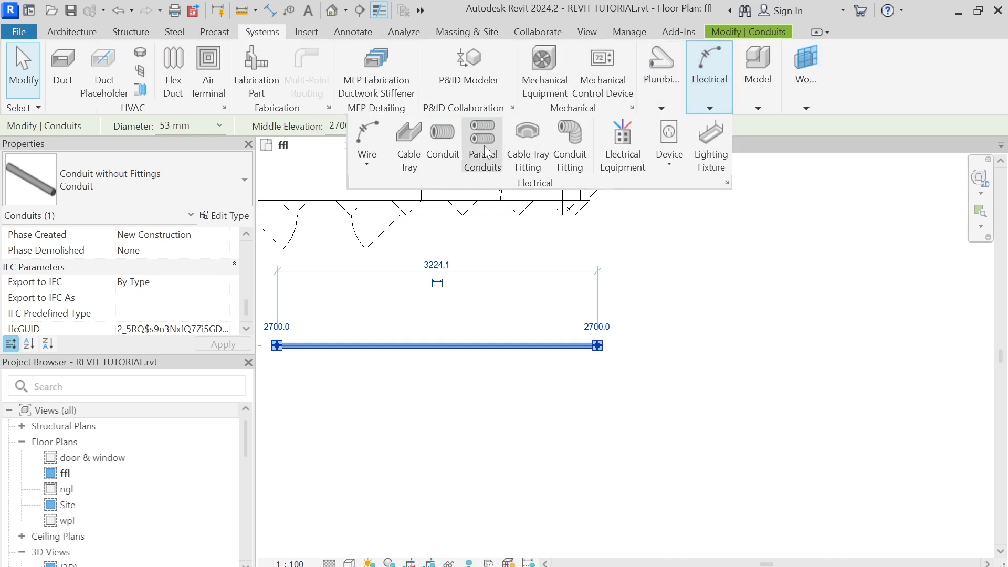
{"action": "left_click", "coordinate": [443, 139]}
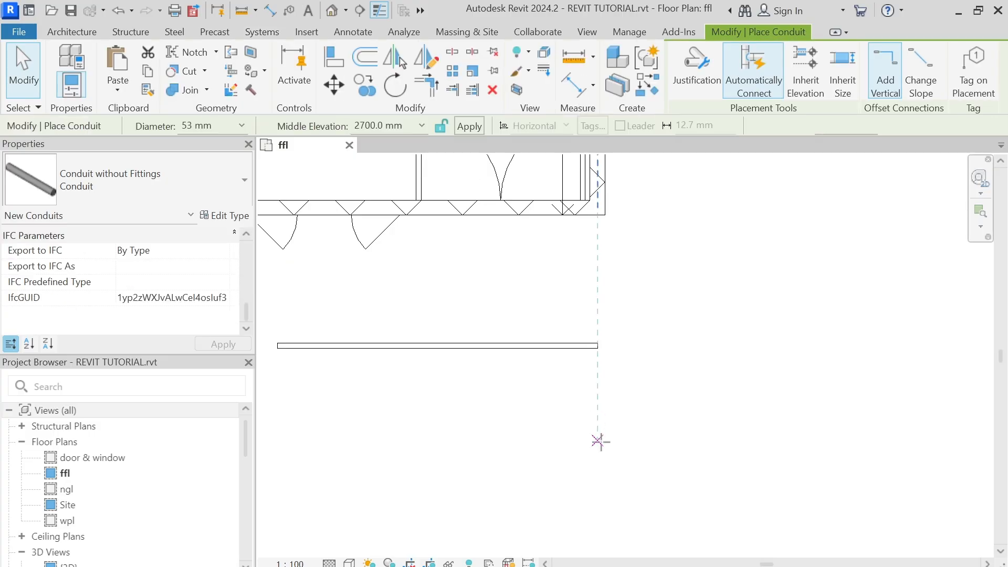
{"action": "left_click", "coordinate": [598, 345]}
{"action": "scroll", "coordinate": [609, 451], "scroll_direction": "down", "scroll_amount": 3}
{"action": "left_click", "coordinate": [596, 383]}
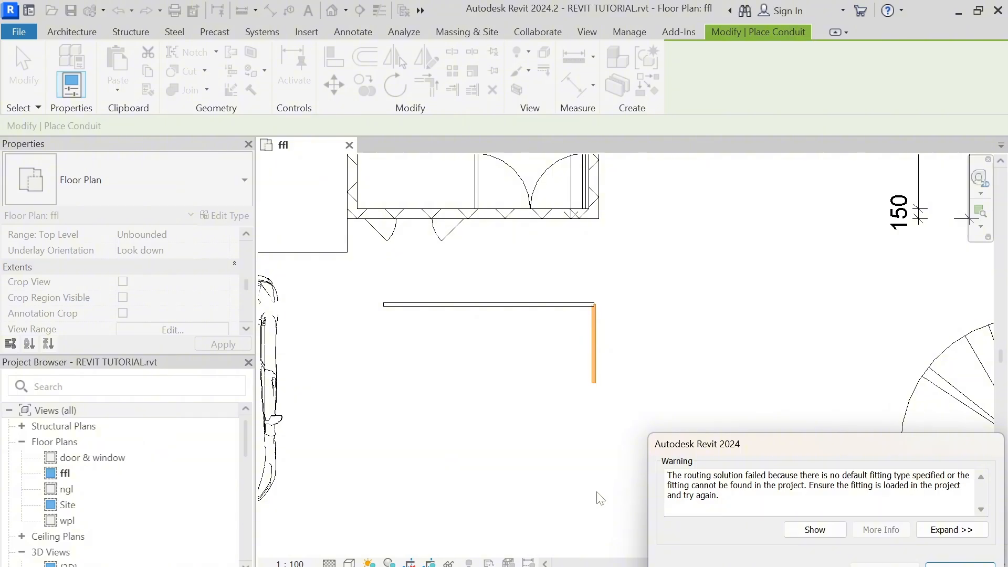
{"action": "key", "text": "Escape"}
{"action": "key", "text": "Escape"}
Step: Set the Standard to EMT in the type properties of the conduit in front of the house
{"action": "left_click", "coordinate": [526, 345]}
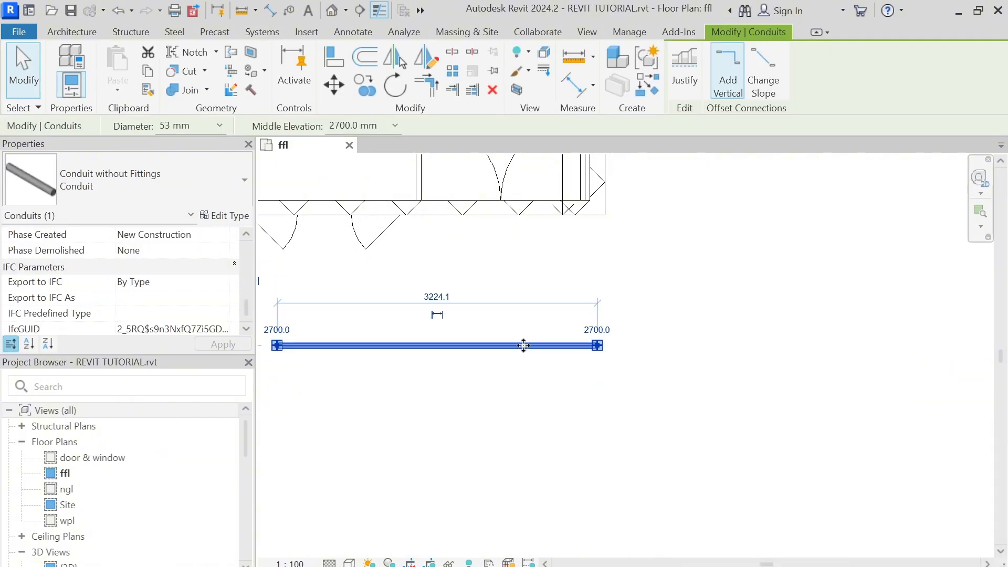
{"action": "left_click", "coordinate": [224, 215]}
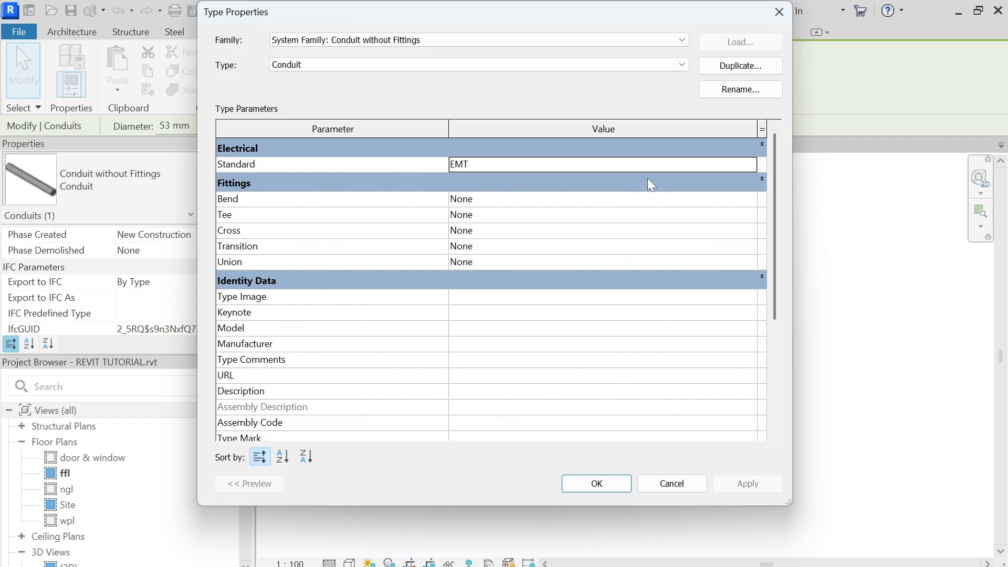
{"action": "left_click", "coordinate": [752, 165]}
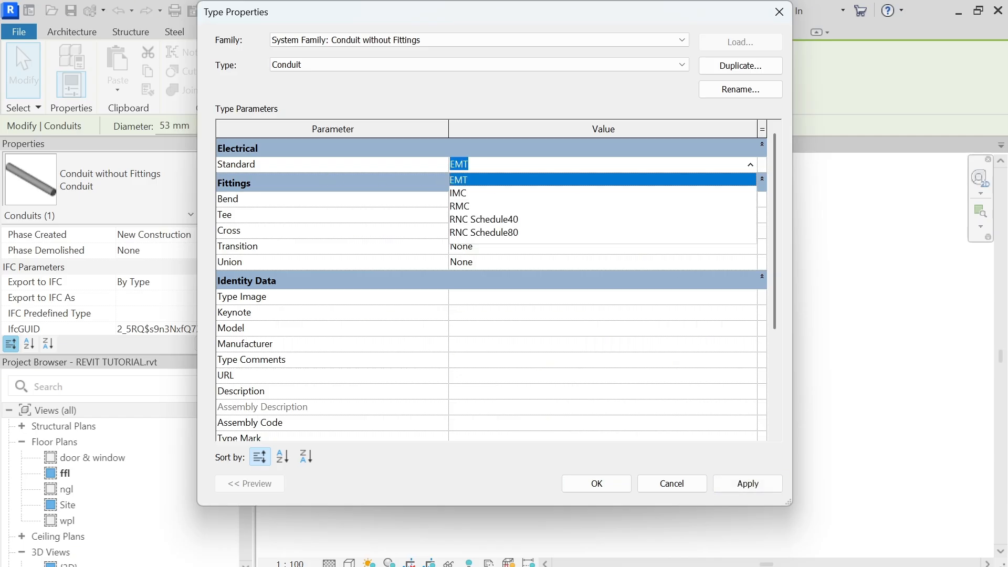
{"action": "left_click", "coordinate": [523, 187]}
Step: Set the conduit type's Bend fitting to M_Conduit Elbow - without Fittings - EMT: Standard
{"action": "left_click", "coordinate": [745, 200]}
{"action": "left_click", "coordinate": [745, 200]}
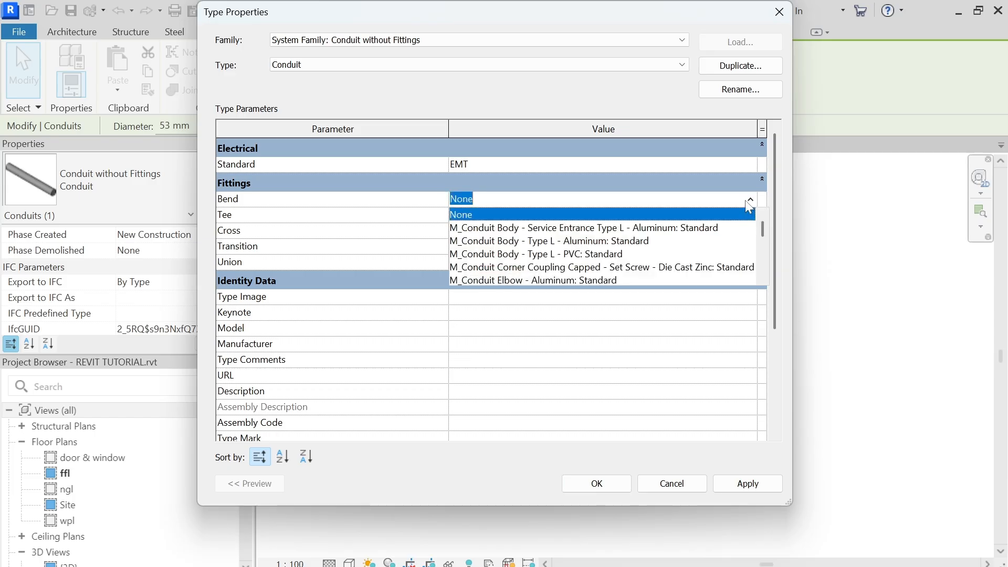
{"action": "scroll", "coordinate": [603, 257], "scroll_direction": "down", "scroll_amount": 1}
{"action": "scroll", "coordinate": [603, 257], "scroll_direction": "down", "scroll_amount": 3}
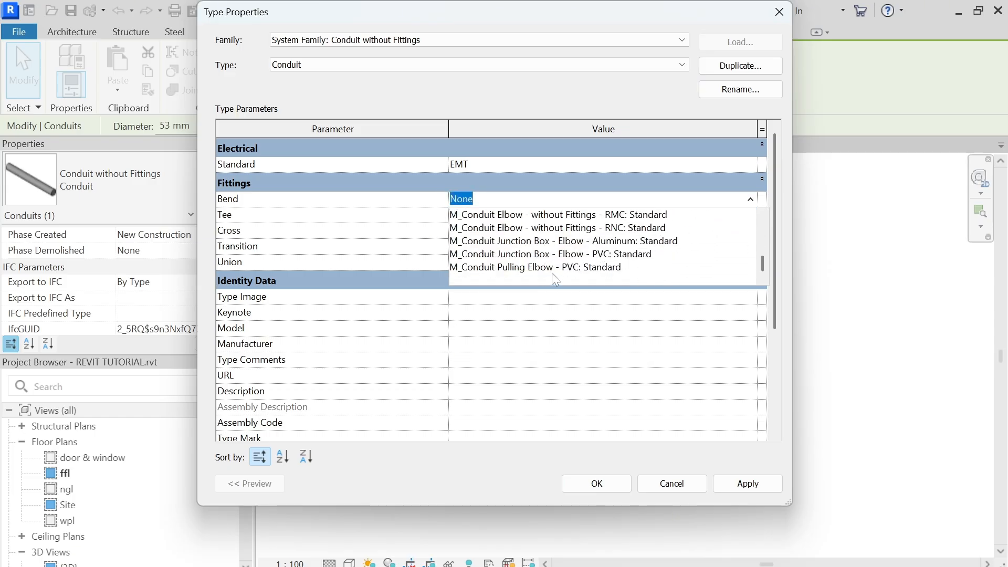
{"action": "scroll", "coordinate": [613, 271], "scroll_direction": "up", "scroll_amount": 3}
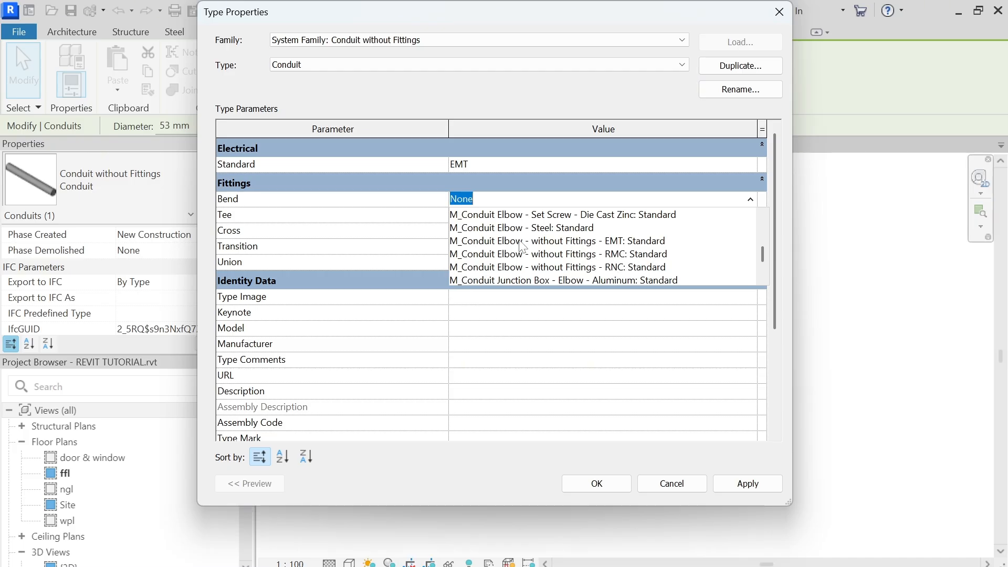
{"action": "scroll", "coordinate": [614, 254], "scroll_direction": "up", "scroll_amount": 2}
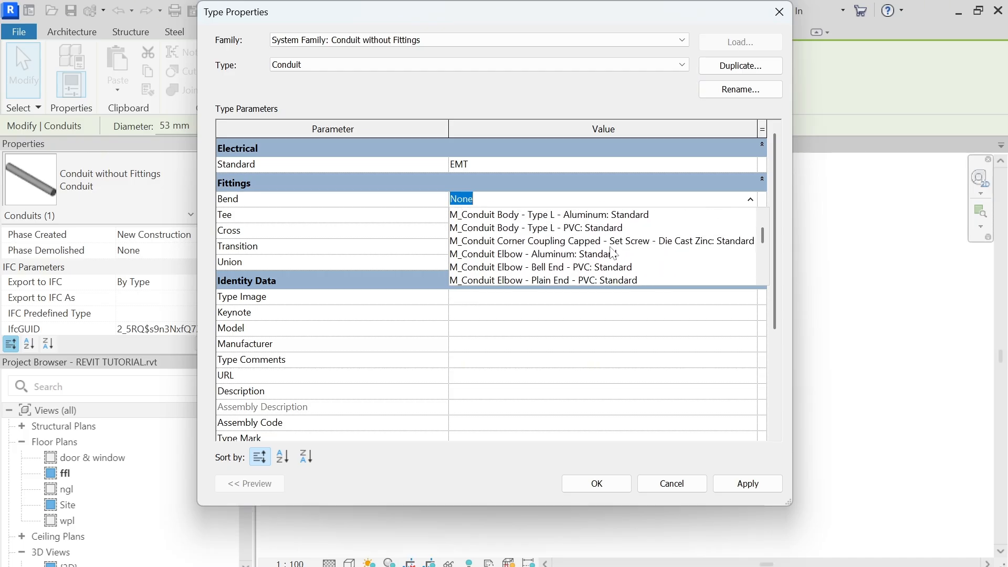
{"action": "scroll", "coordinate": [614, 252], "scroll_direction": "up", "scroll_amount": 1}
{"action": "scroll", "coordinate": [616, 252], "scroll_direction": "down", "scroll_amount": 2}
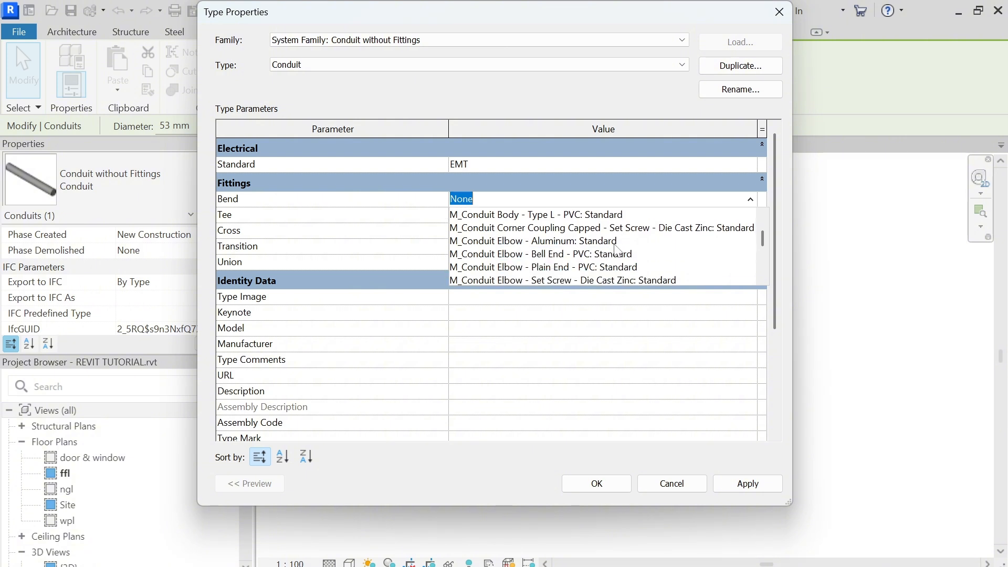
{"action": "scroll", "coordinate": [618, 251], "scroll_direction": "down", "scroll_amount": 2}
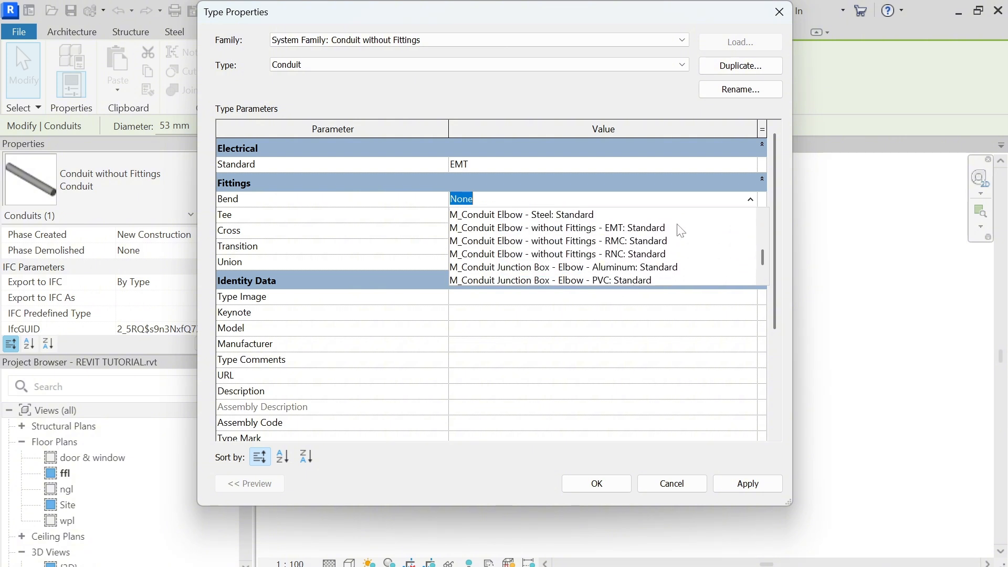
{"action": "left_click", "coordinate": [559, 229]}
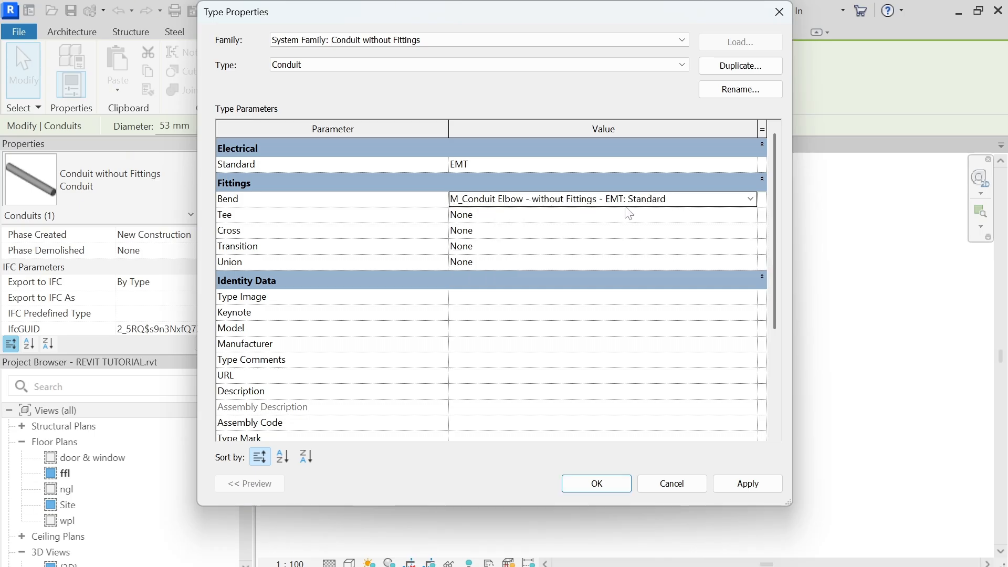
Step: Set the conduit type's Tee fitting to M_Conduit Junction Box - Tee - PVC: Standard
{"action": "left_click", "coordinate": [742, 219]}
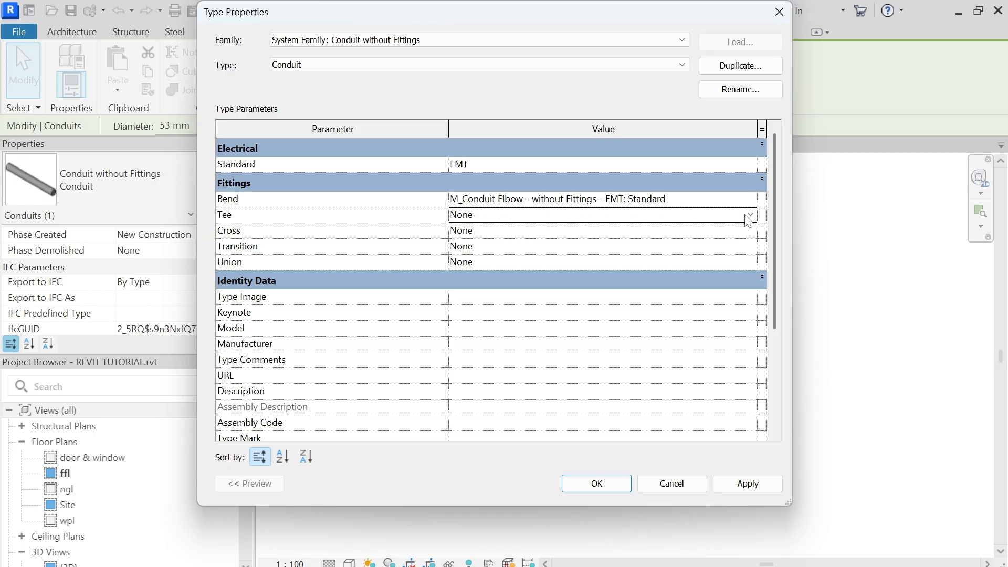
{"action": "left_click", "coordinate": [749, 216]}
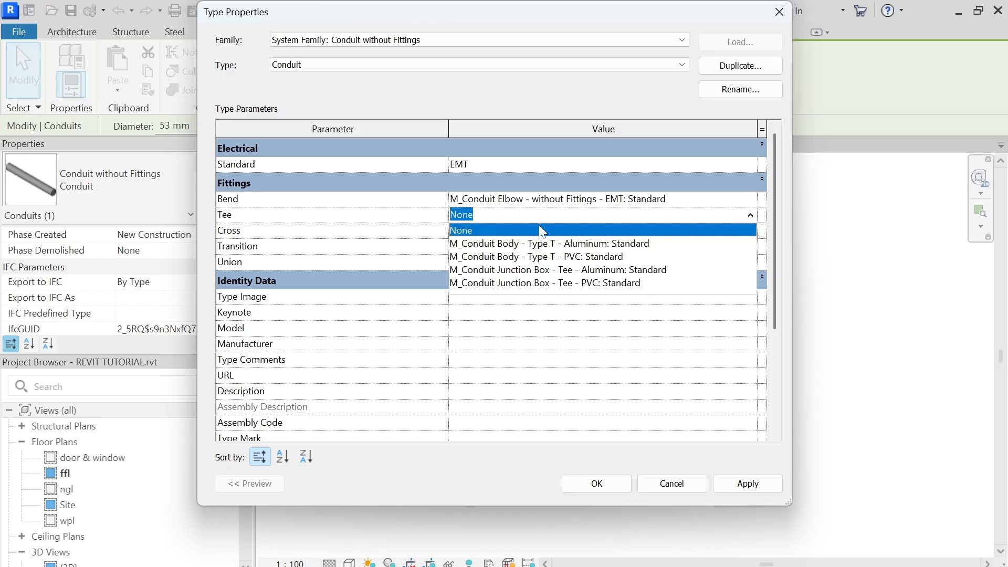
{"action": "left_click", "coordinate": [585, 284]}
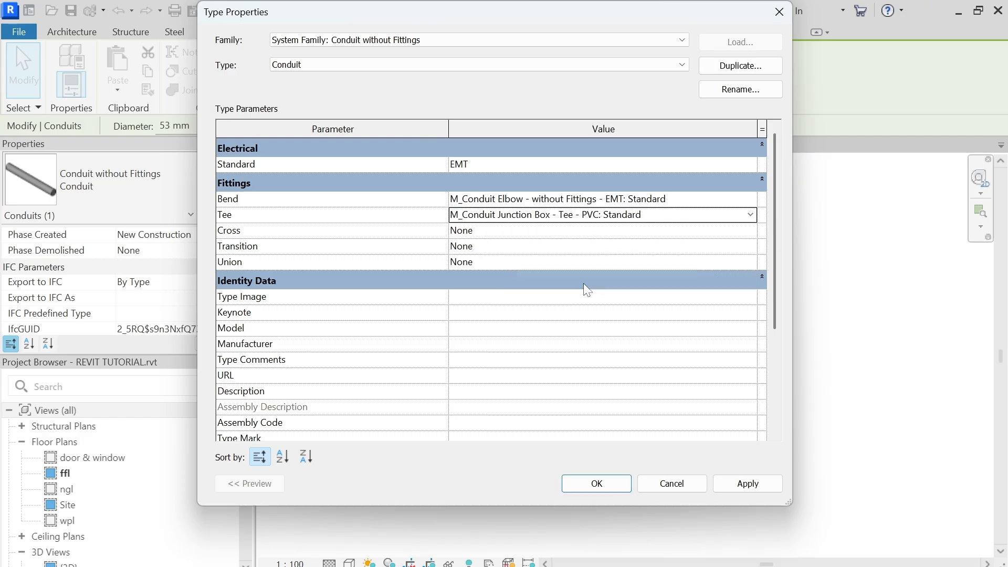
{"action": "left_click", "coordinate": [760, 182]}
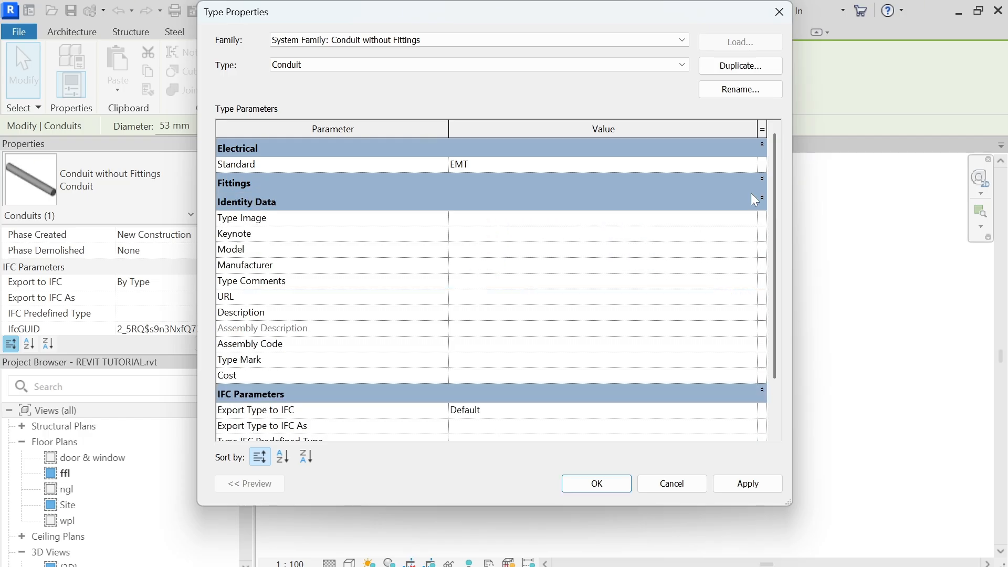
{"action": "left_click", "coordinate": [763, 181]}
Step: Change the conduit type's Bend fitting to M_Conduit Elbow - Plain End - PVC: Standard
{"action": "left_click", "coordinate": [751, 199]}
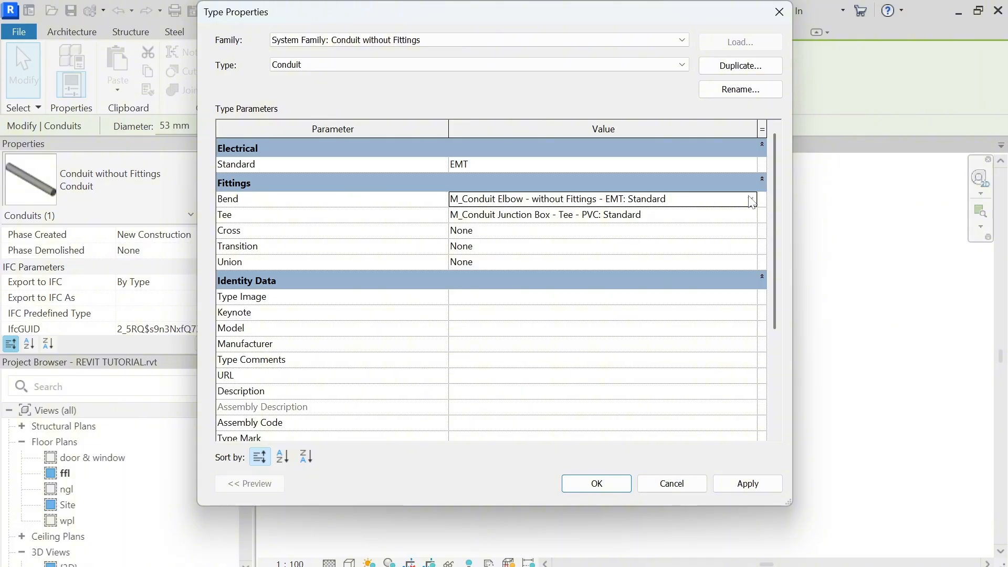
{"action": "left_click", "coordinate": [751, 199]}
{"action": "scroll", "coordinate": [618, 243], "scroll_direction": "up", "scroll_amount": 3}
{"action": "scroll", "coordinate": [619, 243], "scroll_direction": "down", "scroll_amount": 1}
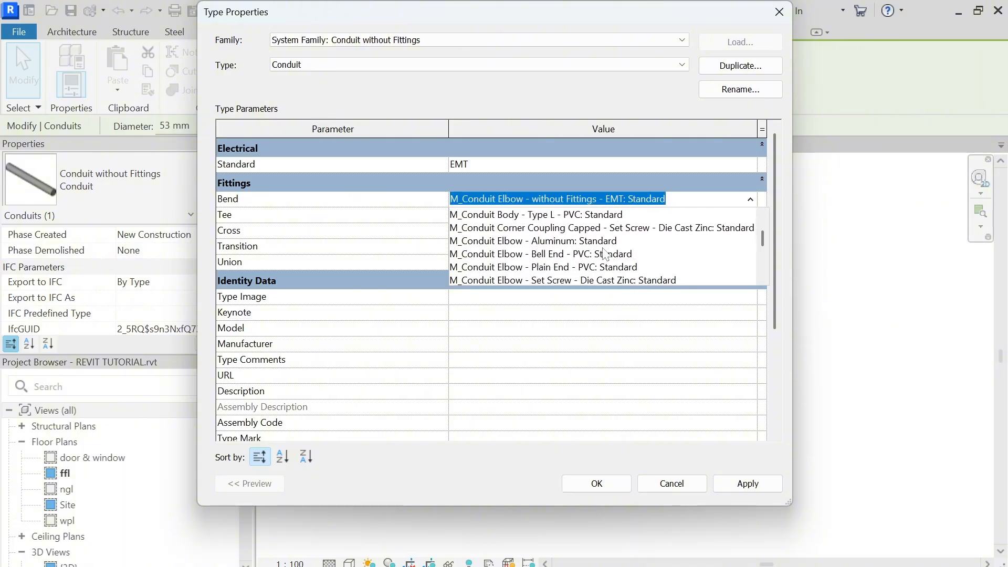
{"action": "left_click", "coordinate": [567, 267]}
Step: Set the Cross fitting to M_Conduit Junction Box - Cross - PVC: Standard and the Transition to M_Conduit Reducer Bushing - PVC: Standard
{"action": "left_click", "coordinate": [730, 230]}
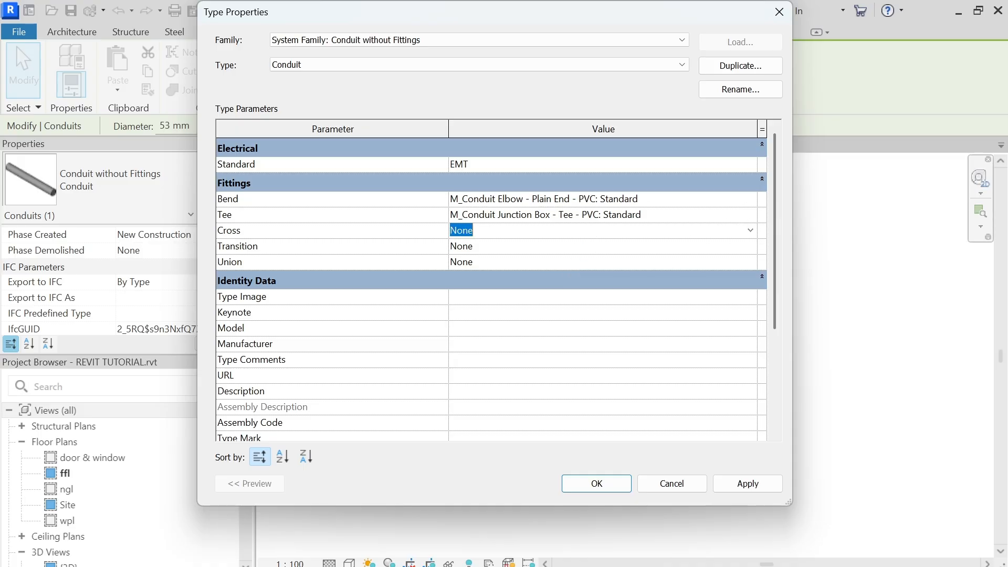
{"action": "left_click", "coordinate": [750, 231]}
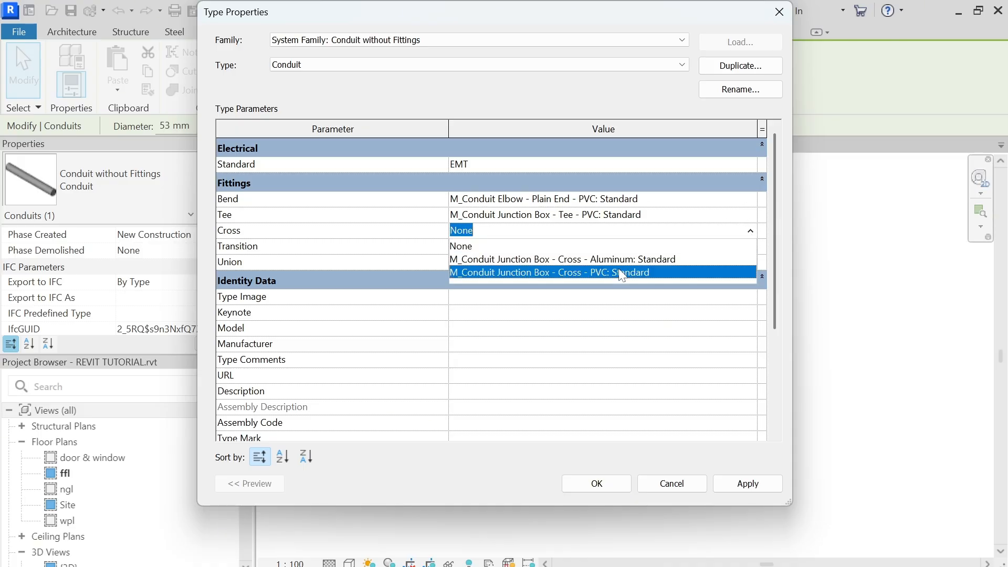
{"action": "left_click", "coordinate": [625, 277]}
{"action": "left_click", "coordinate": [744, 247]}
{"action": "left_click", "coordinate": [751, 246]}
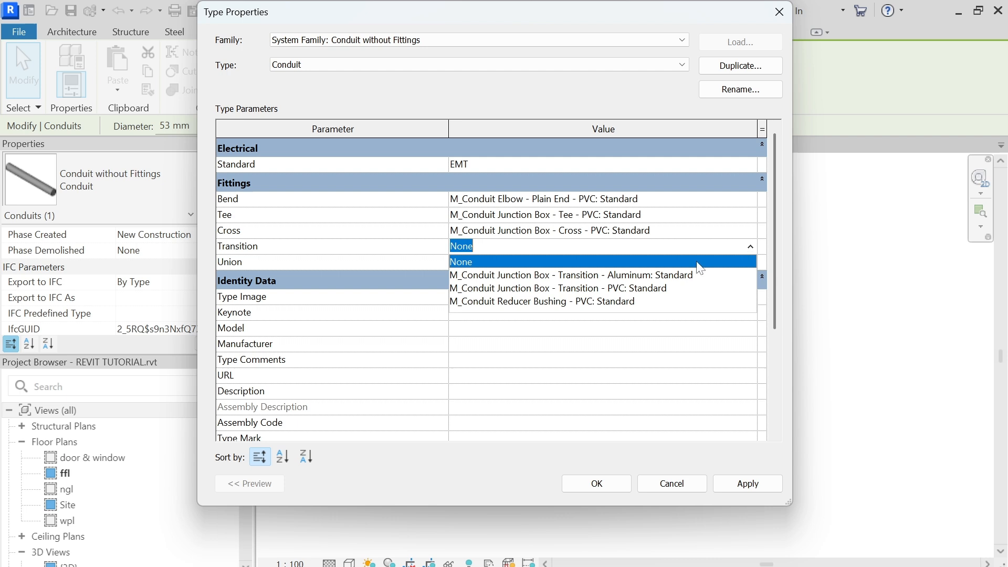
{"action": "left_click", "coordinate": [598, 302]}
Step: Set the conduit type's Union fitting to M_Conduit Body - Type C - PVC: Standard
{"action": "left_click", "coordinate": [747, 261]}
{"action": "left_click", "coordinate": [751, 262]}
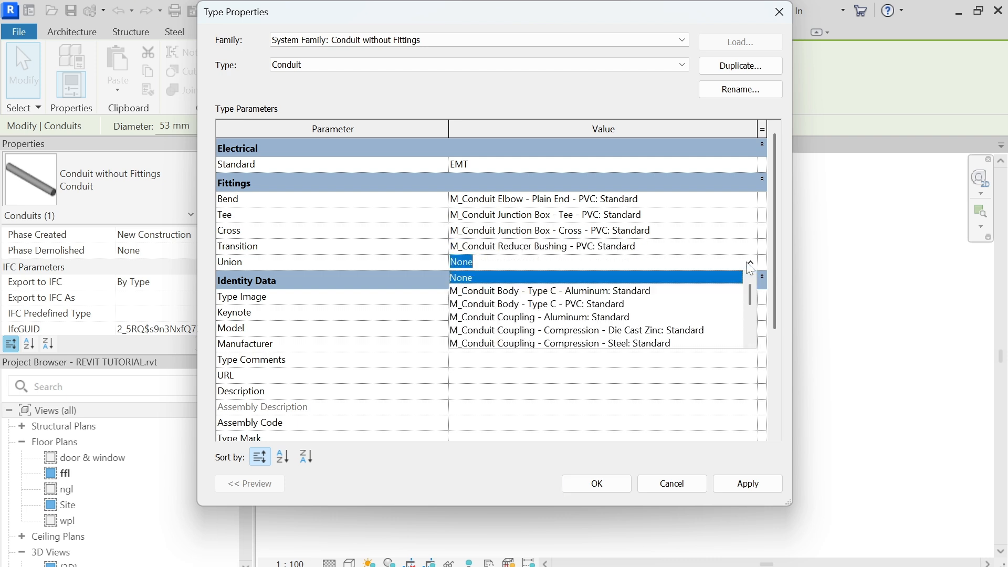
{"action": "scroll", "coordinate": [534, 311], "scroll_direction": "down", "scroll_amount": 3}
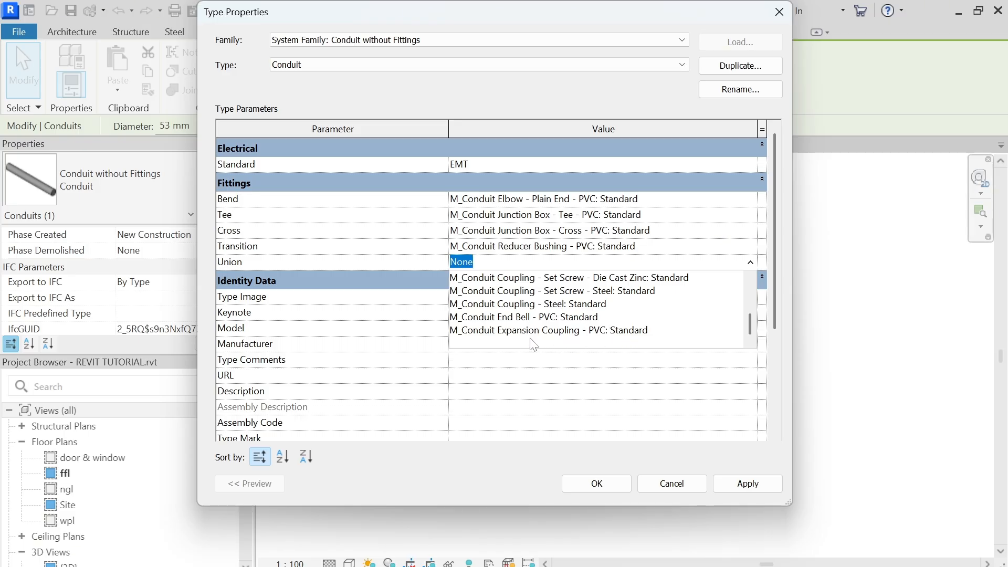
{"action": "scroll", "coordinate": [534, 345], "scroll_direction": "up", "scroll_amount": 2}
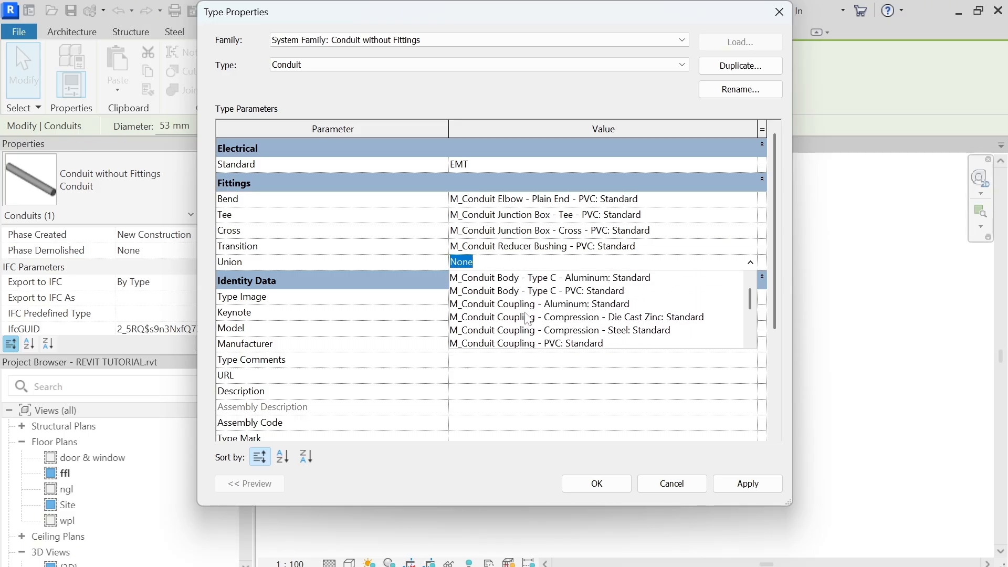
{"action": "scroll", "coordinate": [543, 294], "scroll_direction": "up", "scroll_amount": 1}
{"action": "left_click", "coordinate": [549, 300]}
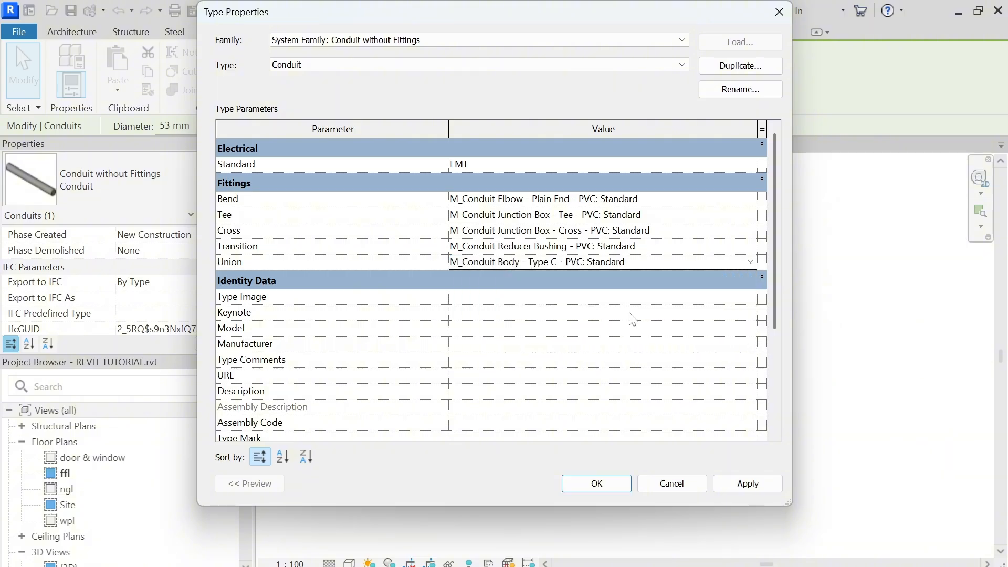
Step: Confirm the conduit type's fittings and draw an approximately 808 mm vertical conduit down from the horizontal conduit's right end
{"action": "left_click", "coordinate": [620, 484]}
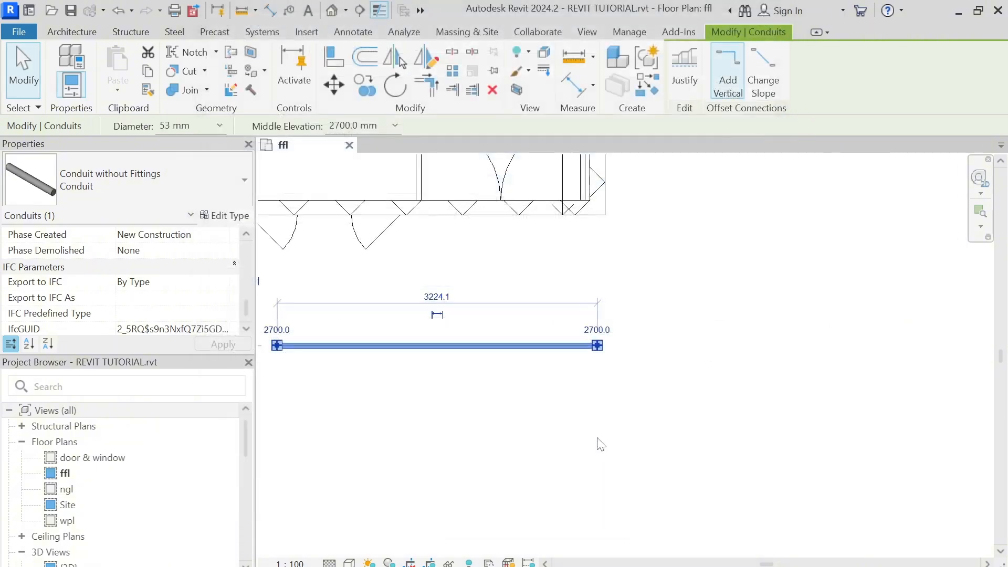
{"action": "right_click", "coordinate": [598, 349]}
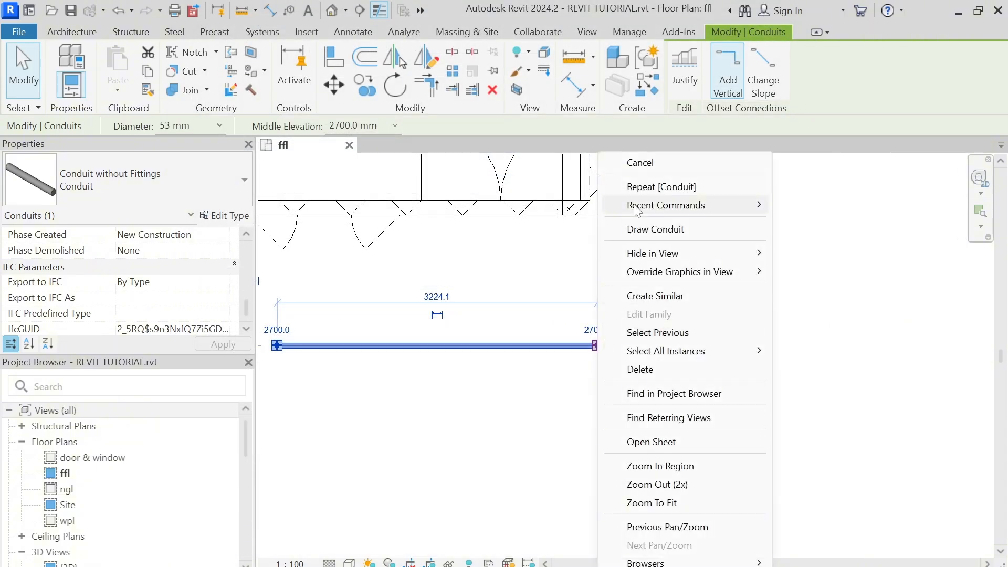
{"action": "left_click", "coordinate": [651, 232]}
{"action": "left_click", "coordinate": [598, 455]}
{"action": "scroll", "coordinate": [599, 455], "scroll_direction": "down", "scroll_amount": 3}
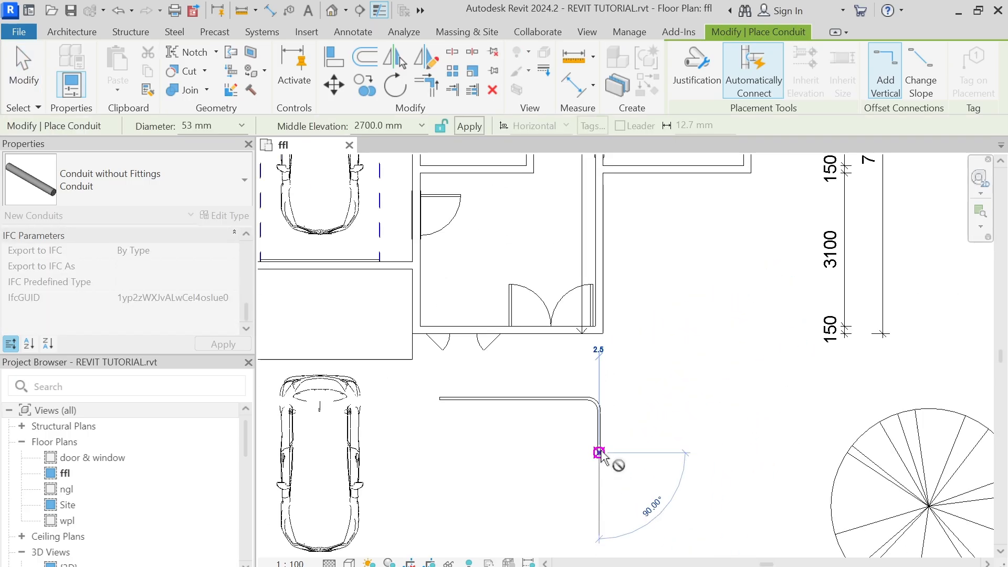
{"action": "scroll", "coordinate": [599, 456], "scroll_direction": "up", "scroll_amount": 5}
{"action": "scroll", "coordinate": [604, 426], "scroll_direction": "down", "scroll_amount": 3}
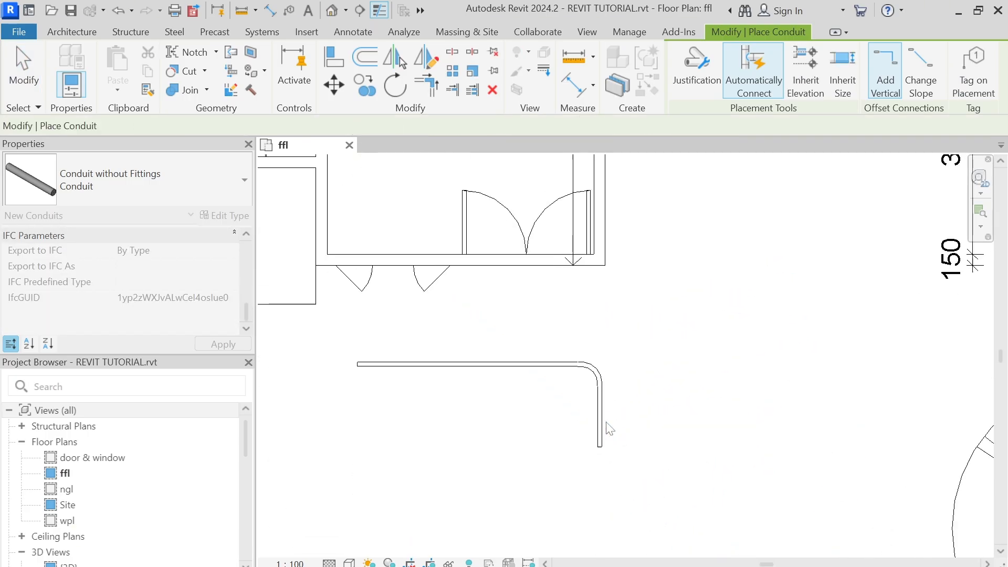
{"action": "key", "text": "Escape"}
{"action": "key", "text": "Escape"}
{"action": "scroll", "coordinate": [604, 388], "scroll_direction": "up", "scroll_amount": 3}
{"action": "scroll", "coordinate": [603, 420], "scroll_direction": "down", "scroll_amount": 3}
{"action": "scroll", "coordinate": [603, 441], "scroll_direction": "up", "scroll_amount": 3}
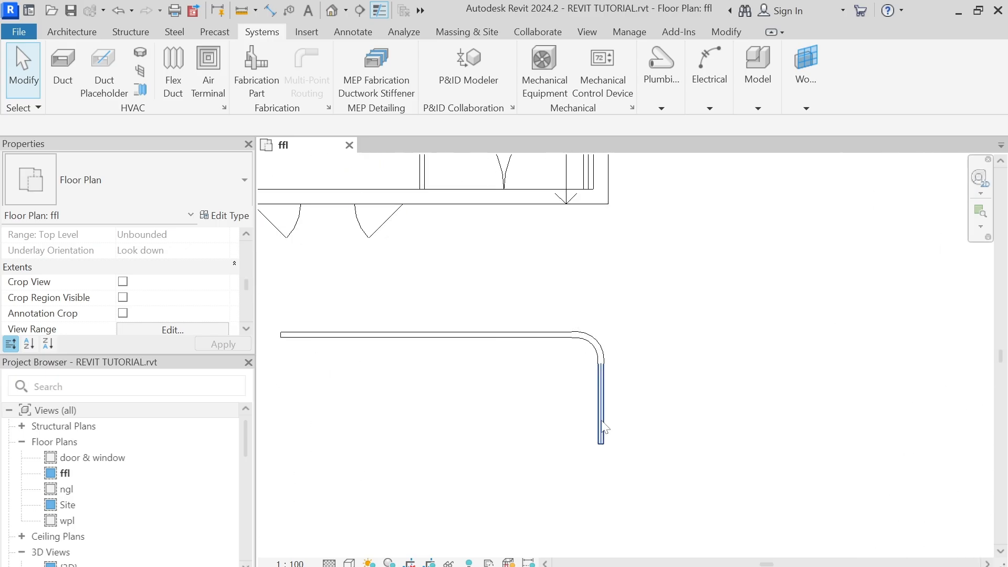
Step: Extend the conduit run from the vertical segment's lower end with a diagonal segment down to the right, ending in a horizontal one
{"action": "left_click", "coordinate": [602, 441]}
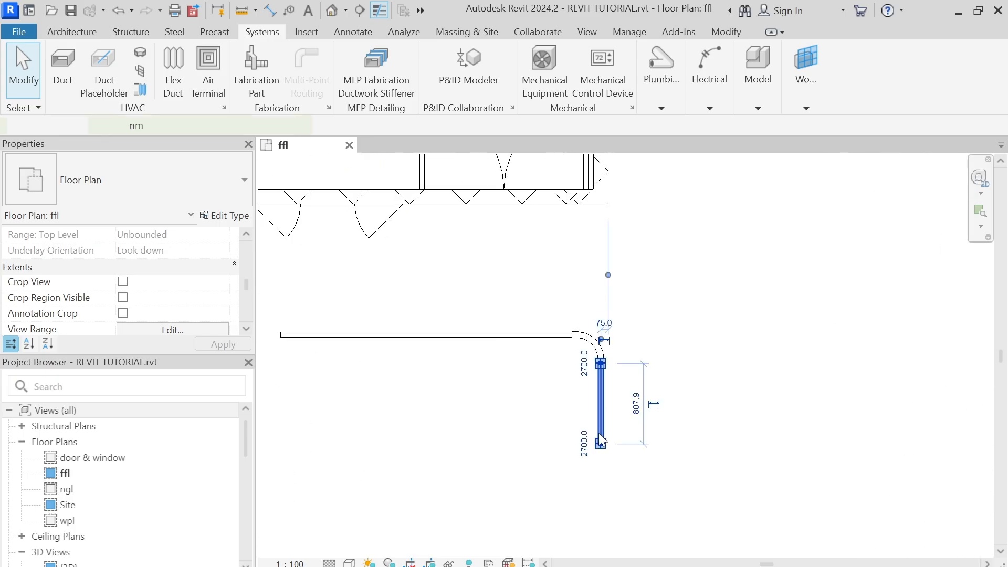
{"action": "right_click", "coordinate": [602, 442]}
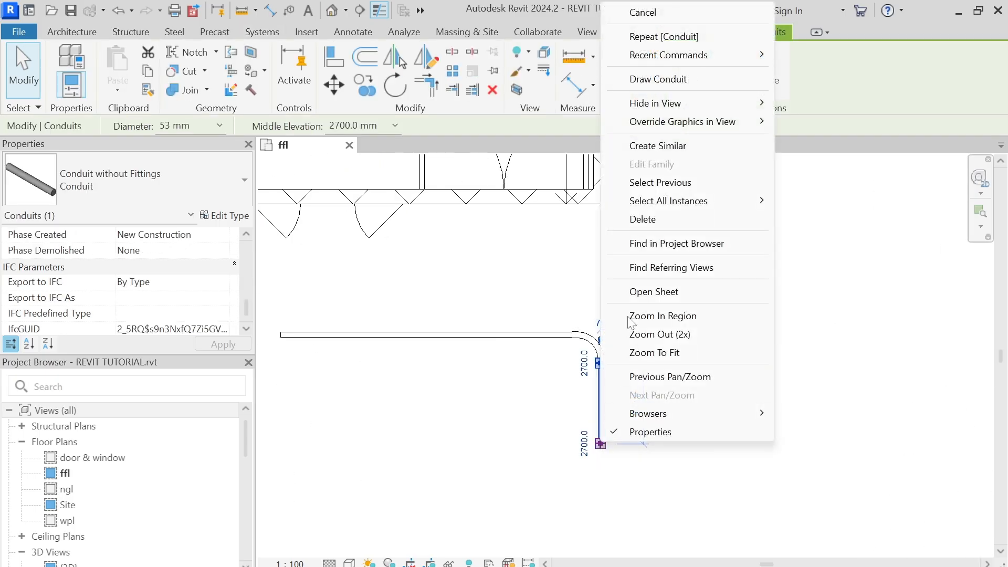
{"action": "left_click", "coordinate": [651, 79]}
{"action": "scroll", "coordinate": [628, 444], "scroll_direction": "up", "scroll_amount": 1}
{"action": "middle_click_drag", "start_coordinate": [615, 447], "coordinate": [517, 323]}
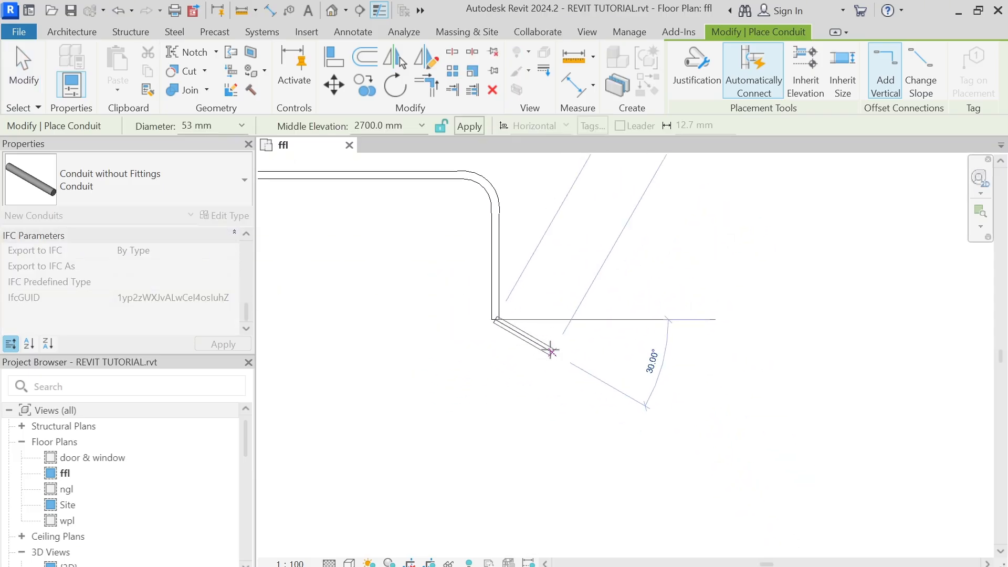
{"action": "left_click", "coordinate": [570, 394]}
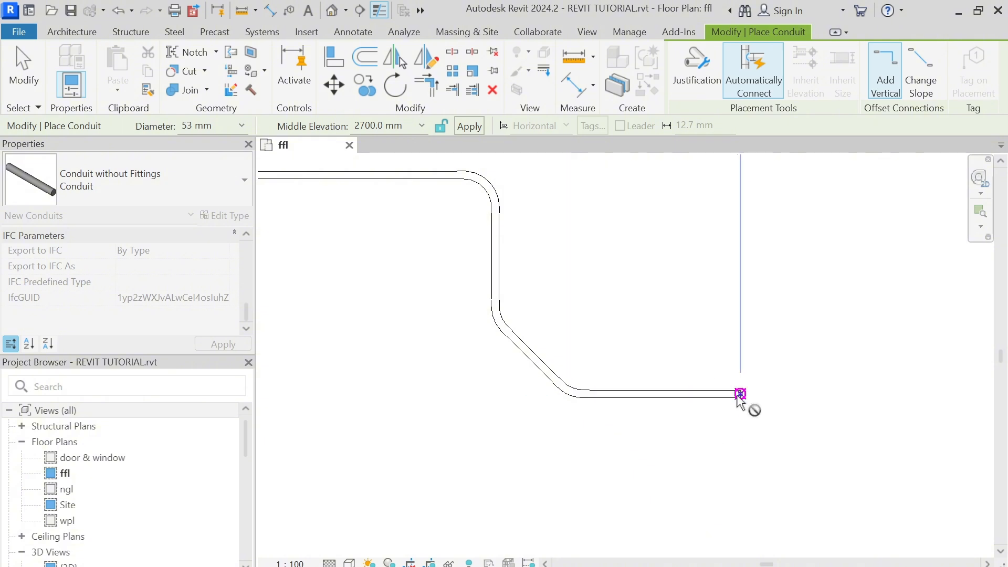
{"action": "scroll", "coordinate": [745, 402], "scroll_direction": "down", "scroll_amount": 3}
{"action": "left_click", "coordinate": [733, 390]}
{"action": "scroll", "coordinate": [734, 390], "scroll_direction": "up", "scroll_amount": 2}
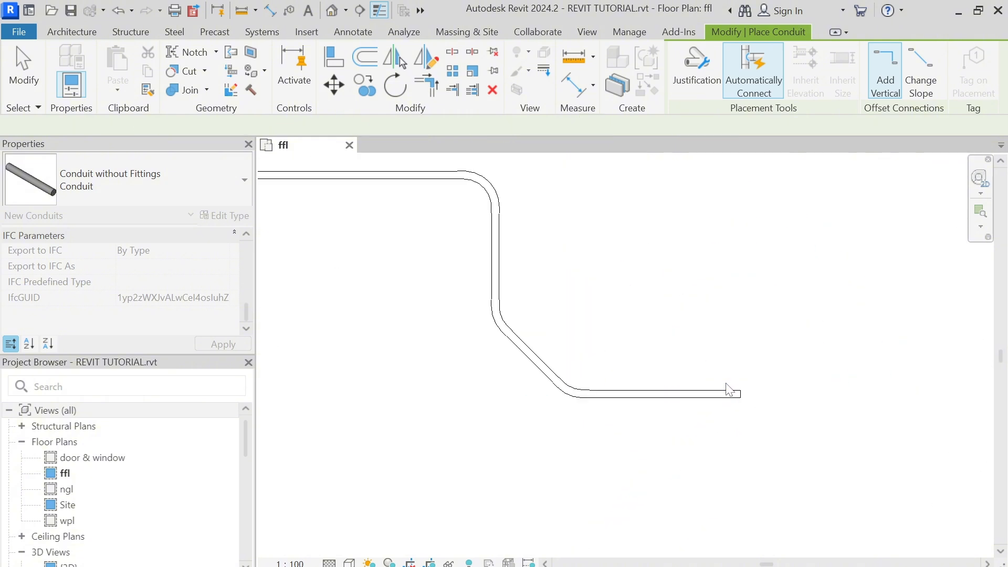
{"action": "key", "text": "Escape"}
{"action": "key", "text": "Escape"}
{"action": "scroll", "coordinate": [681, 338], "scroll_direction": "down", "scroll_amount": 3}
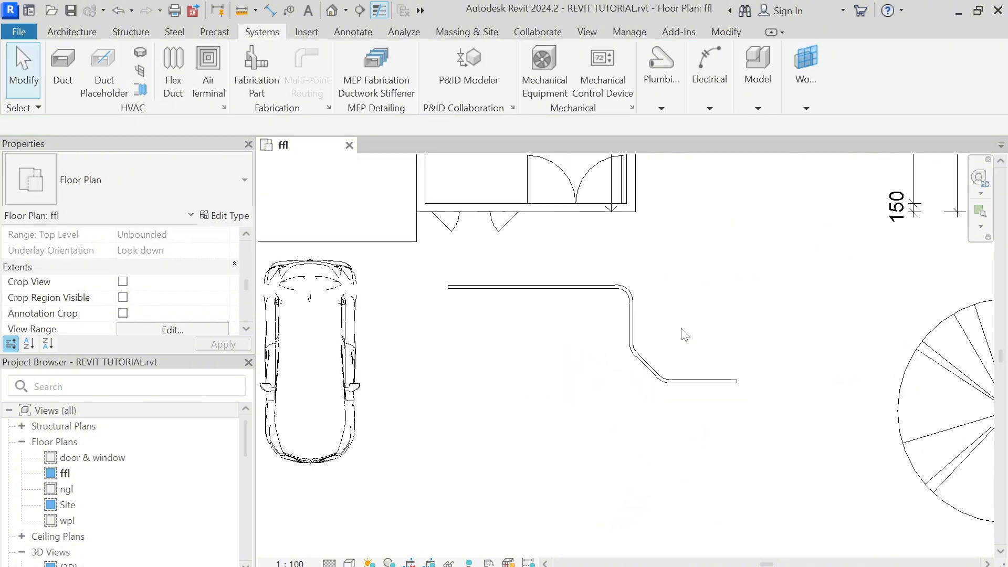
Step: Select the entire connected conduit run outside the front wall and delete it
{"action": "key", "text": "Tab"}
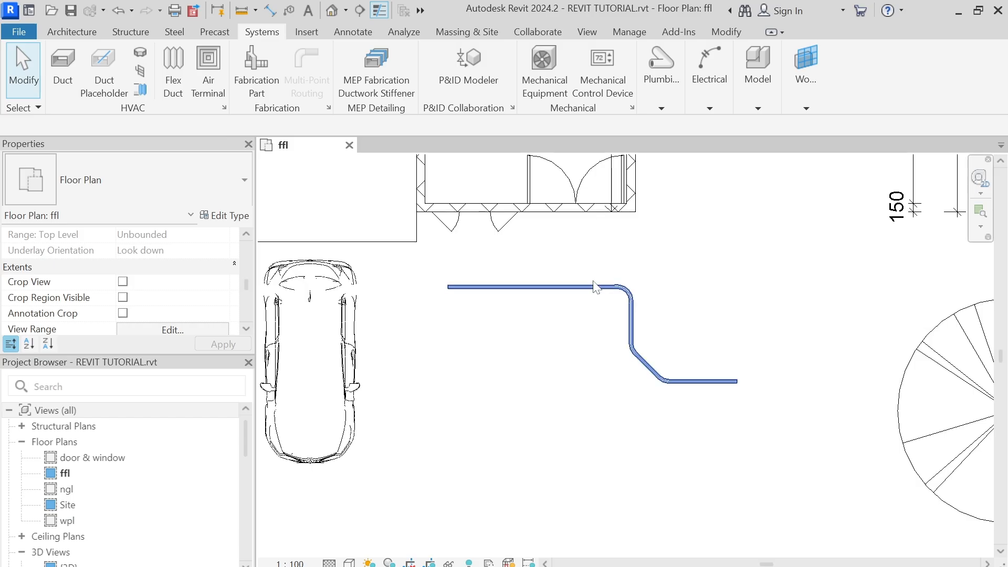
{"action": "left_click", "coordinate": [594, 285]}
{"action": "key", "text": "Escape"}
{"action": "scroll", "coordinate": [596, 288], "scroll_direction": "down", "scroll_amount": 4}
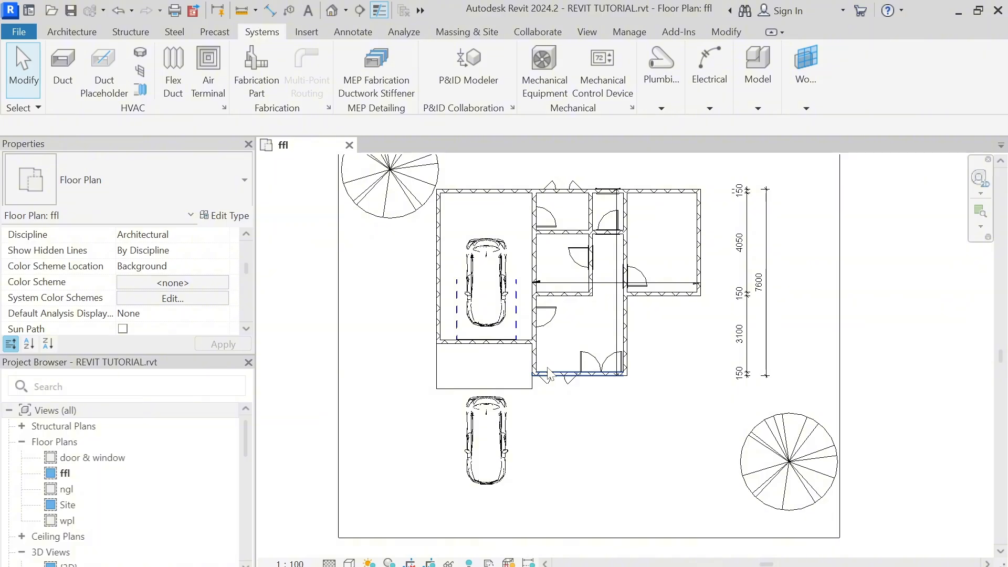
Step: Draw a straight horizontal 53 mm conduit about 4300 mm long below the house's front wall, at 2700 mm middle elevation
{"action": "key", "text": "c"}
{"action": "key", "text": "n"}
{"action": "scroll", "coordinate": [550, 407], "scroll_direction": "up", "scroll_amount": 3}
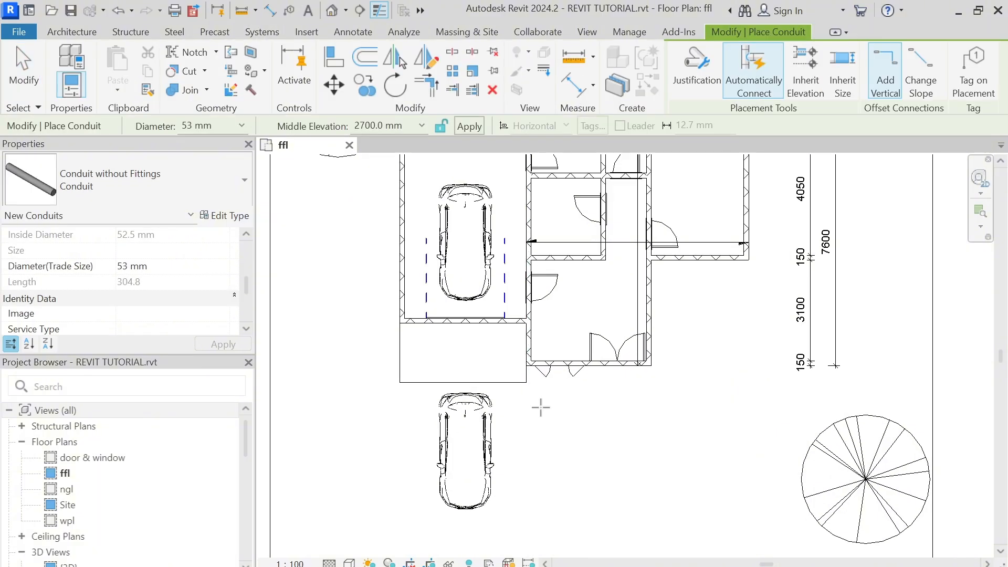
{"action": "left_click", "coordinate": [540, 407]}
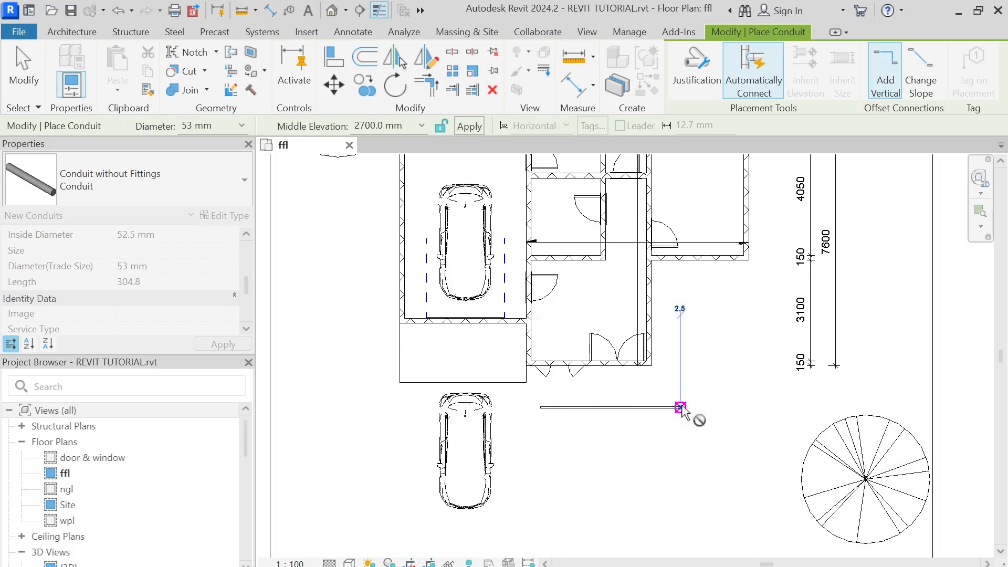
{"action": "key", "text": "Escape"}
{"action": "key", "text": "Escape"}
Step: Examine the straight conduit below the front wall, checking its properties, its ends and its position relative to the house
{"action": "scroll", "coordinate": [663, 406], "scroll_direction": "up", "scroll_amount": 2}
{"action": "scroll", "coordinate": [647, 334], "scroll_direction": "down", "scroll_amount": 2}
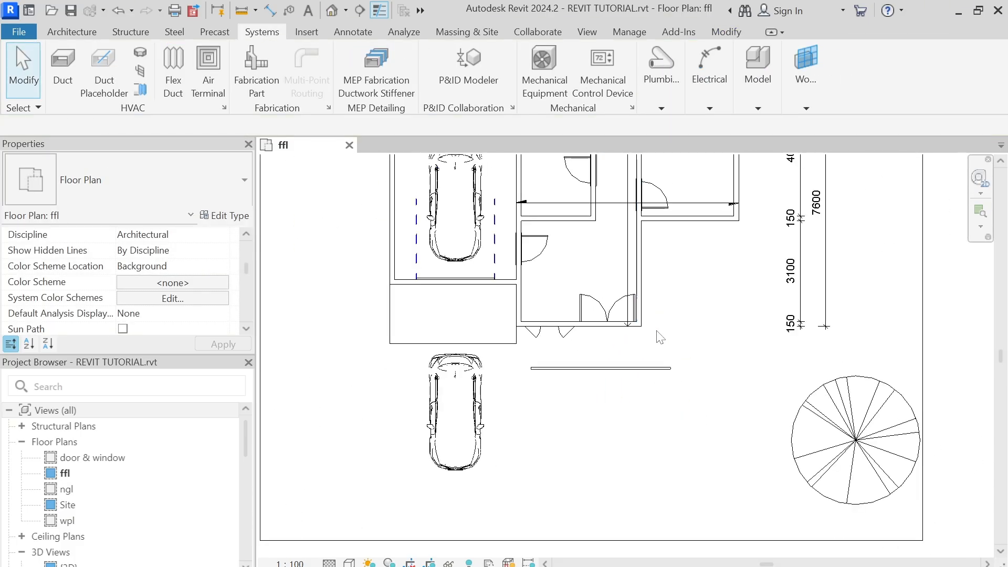
{"action": "scroll", "coordinate": [660, 336], "scroll_direction": "down", "scroll_amount": 3}
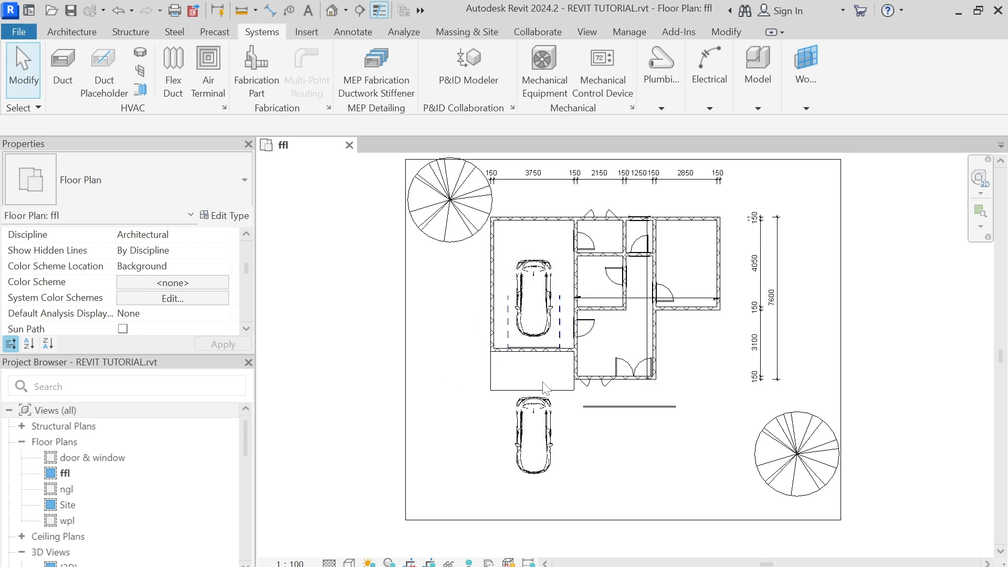
{"action": "scroll", "coordinate": [609, 386], "scroll_direction": "up", "scroll_amount": 2}
{"action": "scroll", "coordinate": [576, 326], "scroll_direction": "down", "scroll_amount": 2}
{"action": "scroll", "coordinate": [621, 383], "scroll_direction": "up", "scroll_amount": 3}
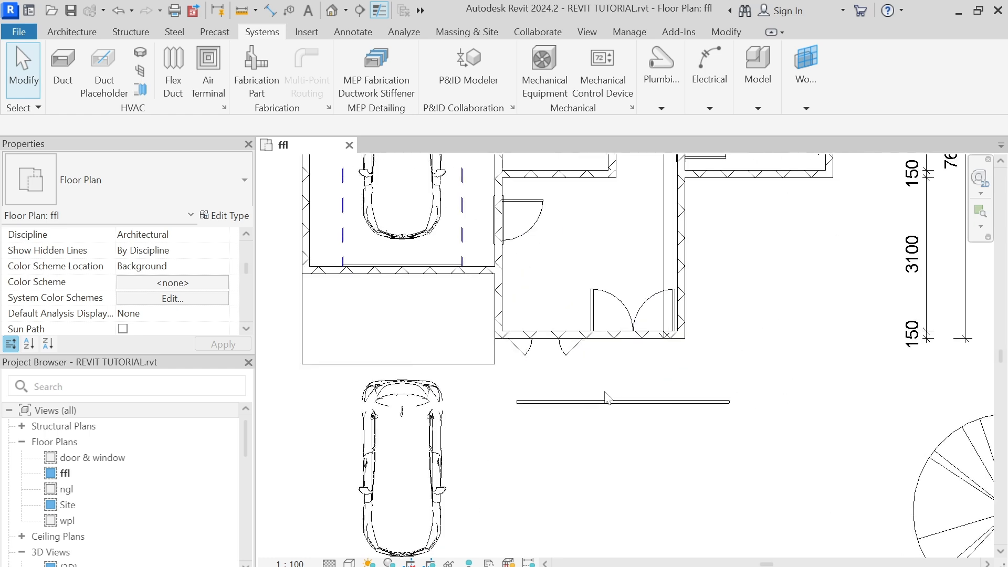
{"action": "middle_click_drag", "start_coordinate": [690, 407], "coordinate": [648, 405]}
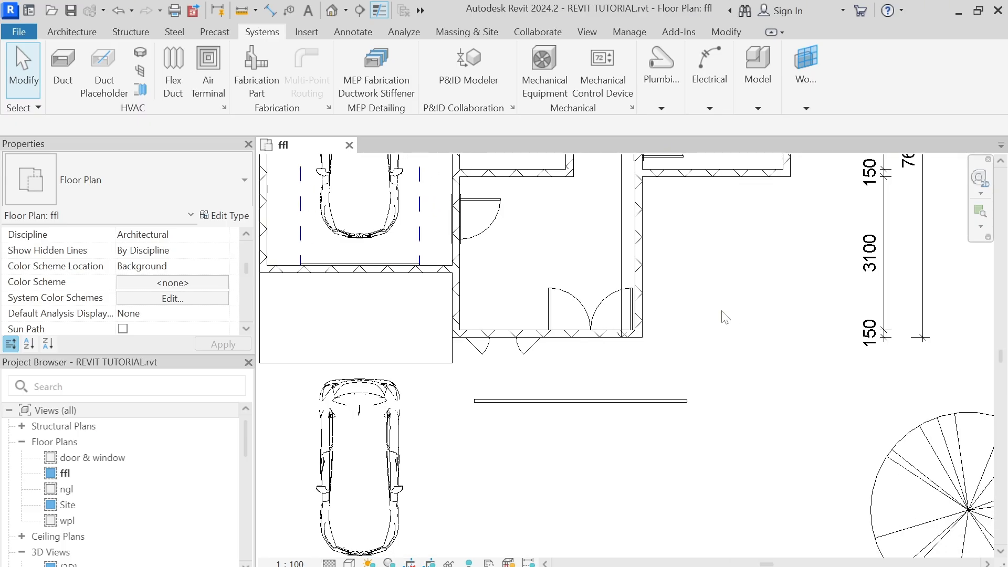
{"action": "scroll", "coordinate": [502, 428], "scroll_direction": "up", "scroll_amount": 4}
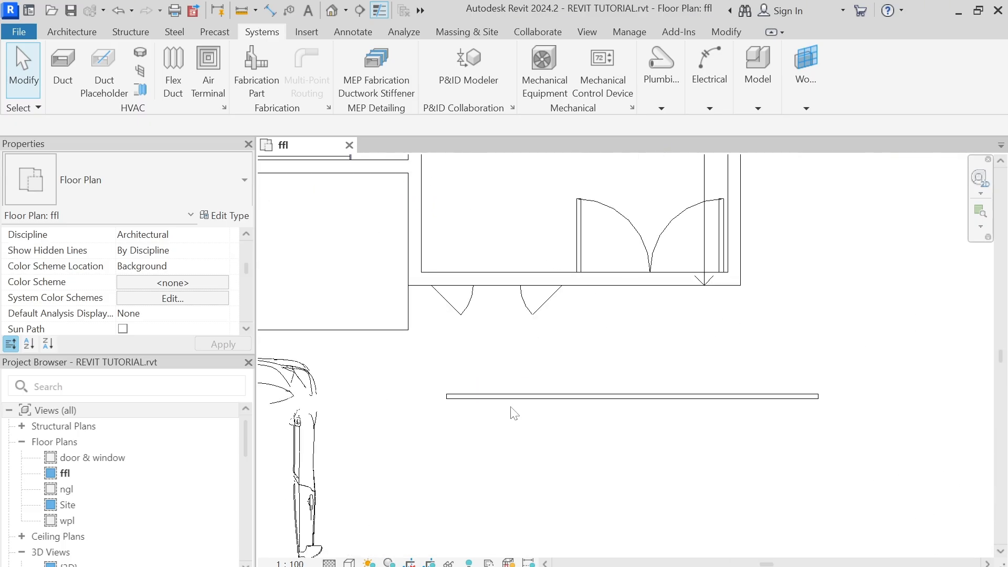
{"action": "left_click", "coordinate": [449, 399]}
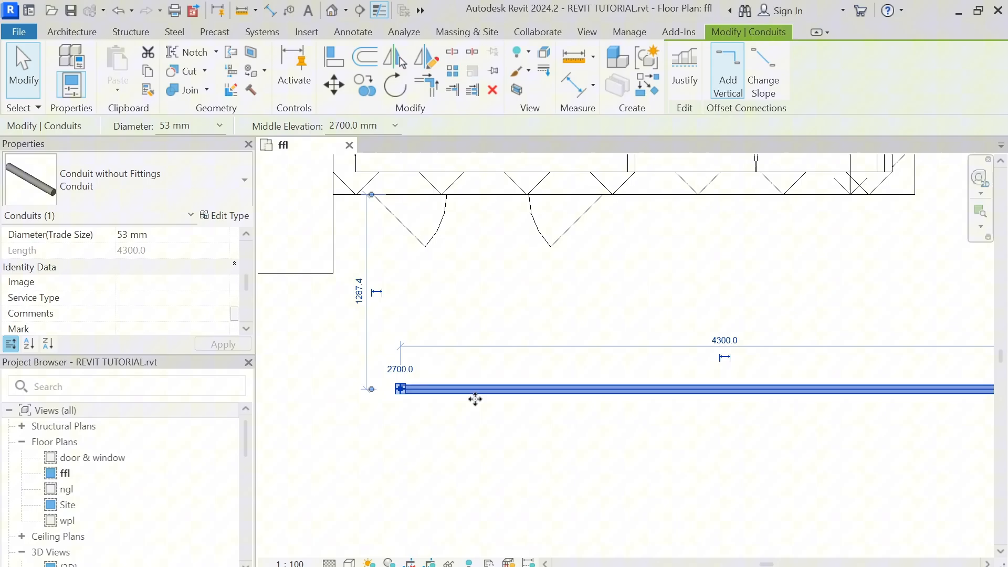
{"action": "left_click", "coordinate": [427, 443]}
{"action": "left_click", "coordinate": [436, 389]}
{"action": "left_click", "coordinate": [436, 417]}
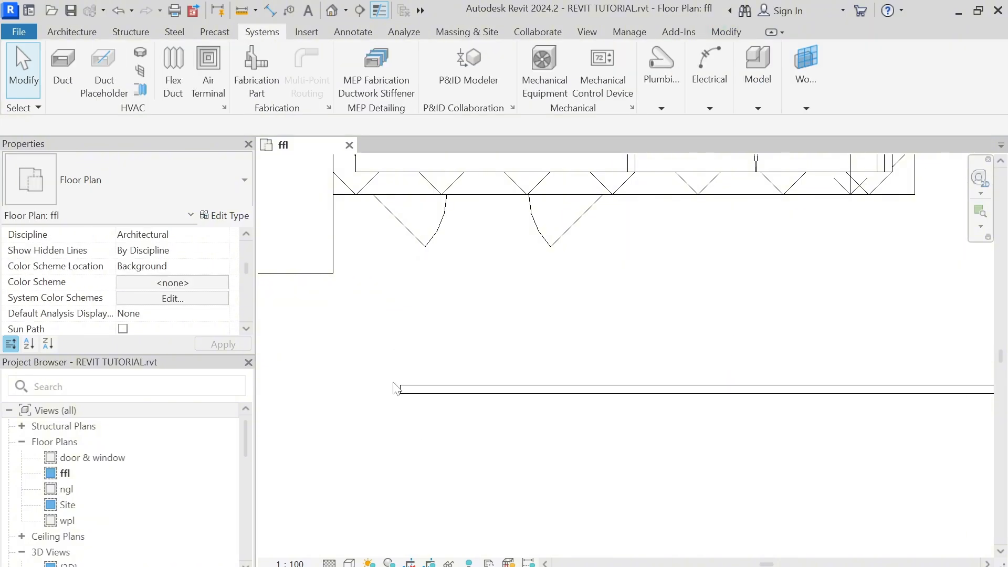
{"action": "scroll", "coordinate": [446, 410], "scroll_direction": "down", "scroll_amount": 4}
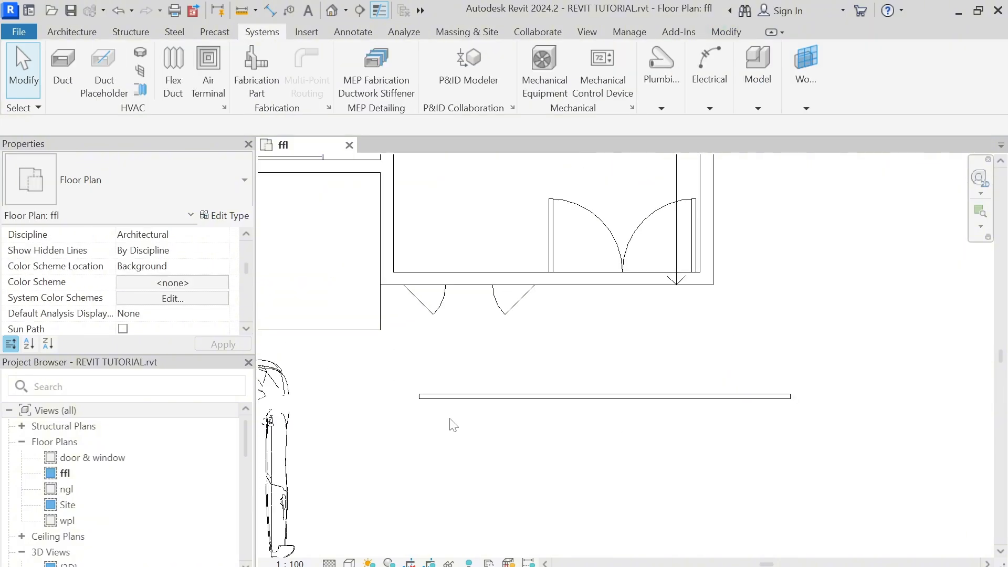
{"action": "scroll", "coordinate": [445, 417], "scroll_direction": "up", "scroll_amount": 7}
{"action": "scroll", "coordinate": [402, 389], "scroll_direction": "down", "scroll_amount": 3}
{"action": "scroll", "coordinate": [404, 404], "scroll_direction": "down", "scroll_amount": 4}
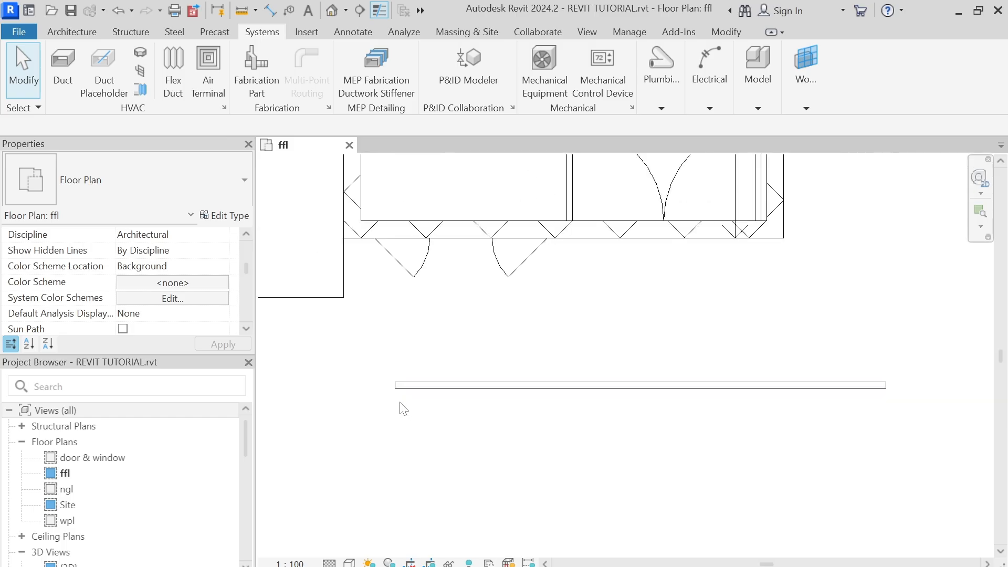
{"action": "scroll", "coordinate": [441, 420], "scroll_direction": "down", "scroll_amount": 5}
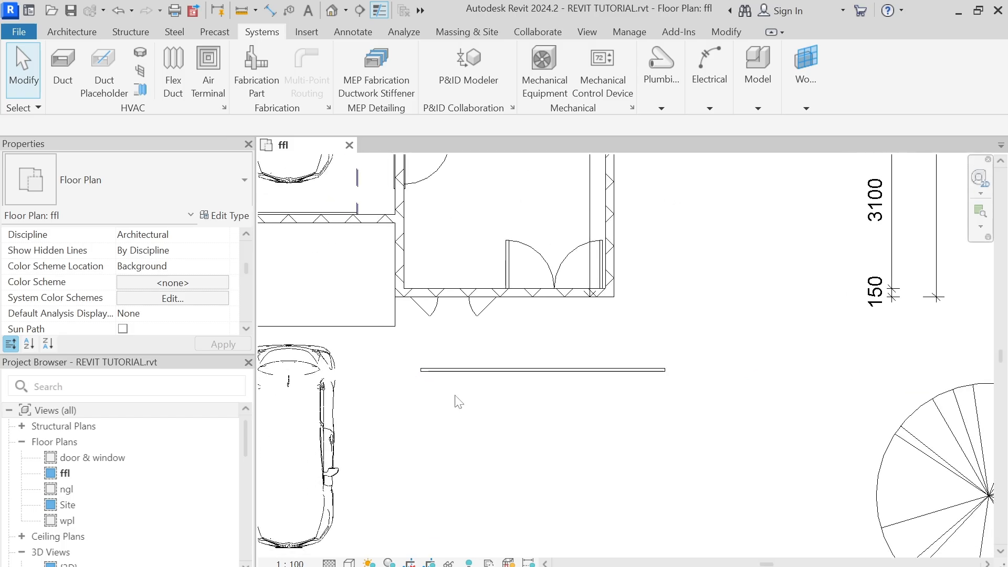
{"action": "scroll", "coordinate": [481, 454], "scroll_direction": "down", "scroll_amount": 3}
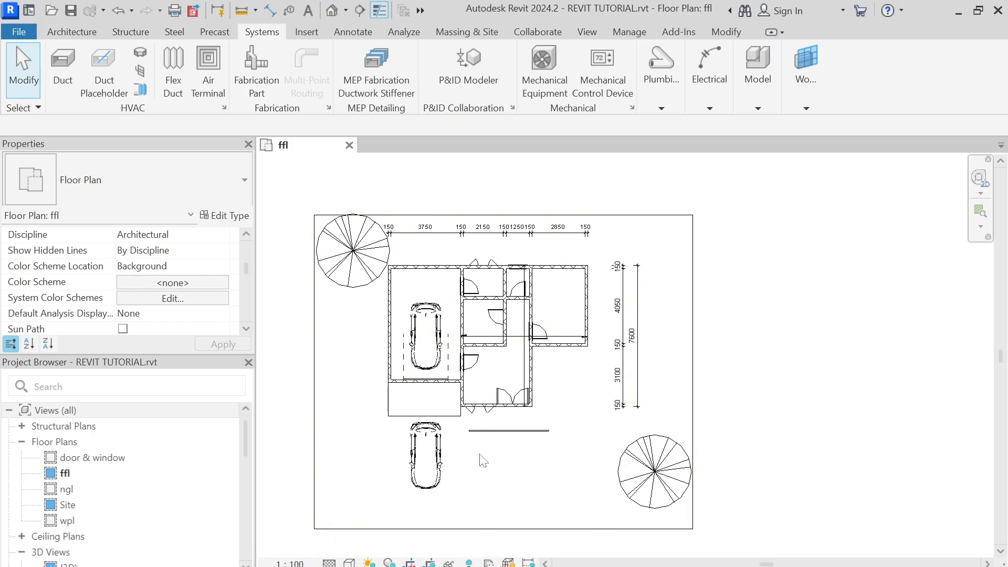
{"action": "scroll", "coordinate": [482, 460], "scroll_direction": "up", "scroll_amount": 3}
{"action": "scroll", "coordinate": [482, 460], "scroll_direction": "down", "scroll_amount": 1}
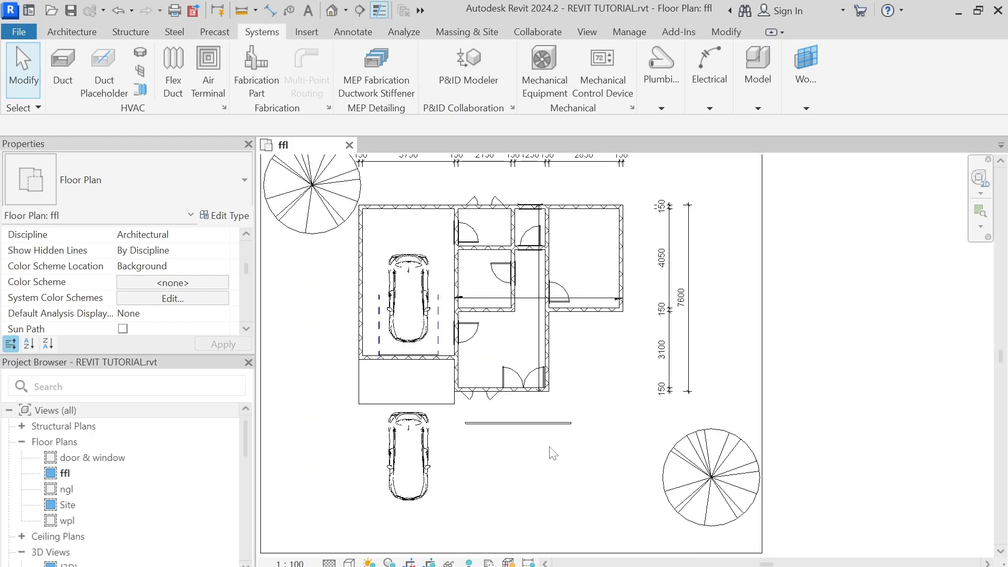
{"action": "middle_click_drag", "start_coordinate": [524, 465], "coordinate": [547, 461]}
{"action": "scroll", "coordinate": [532, 449], "scroll_direction": "up", "scroll_amount": 1}
{"action": "middle_click_drag", "start_coordinate": [469, 443], "coordinate": [478, 444]}
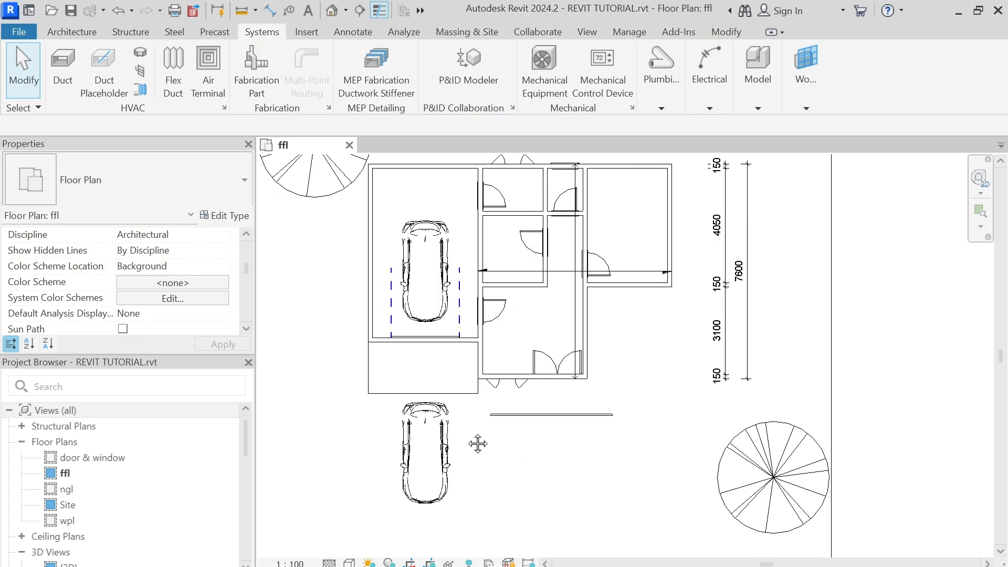
{"action": "scroll", "coordinate": [157, 286], "scroll_direction": "down", "scroll_amount": 5}
{"action": "scroll", "coordinate": [157, 286], "scroll_direction": "up", "scroll_amount": 4}
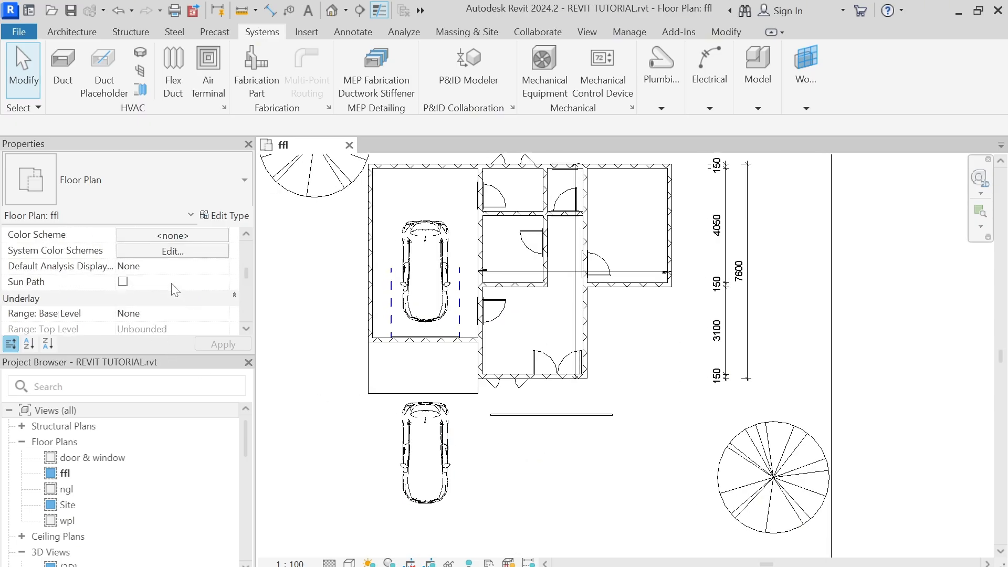
Step: Assign the Architectural Plan view template to the ffl floor plan
{"action": "scroll", "coordinate": [175, 289], "scroll_direction": "up", "scroll_amount": 4}
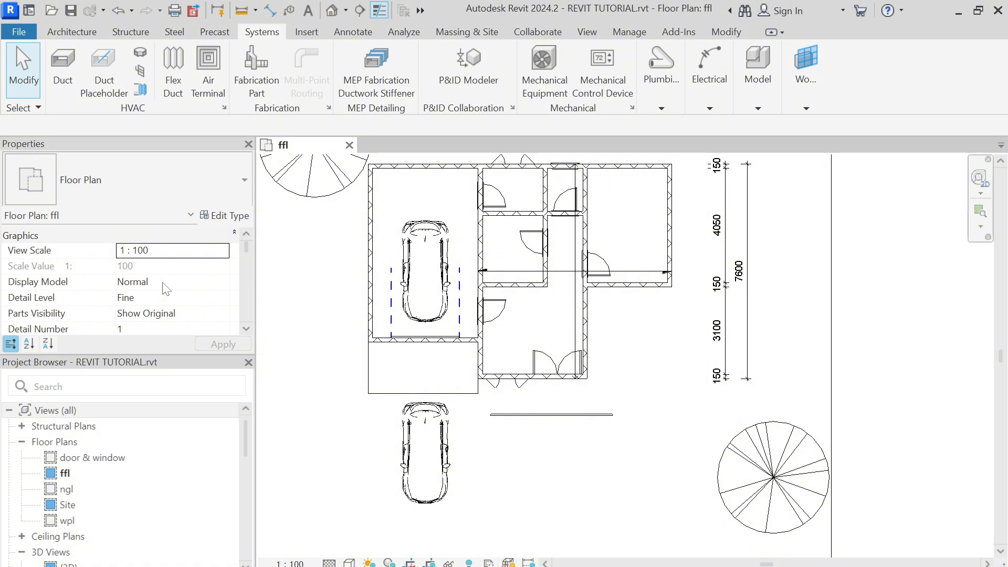
{"action": "scroll", "coordinate": [166, 289], "scroll_direction": "down", "scroll_amount": 2}
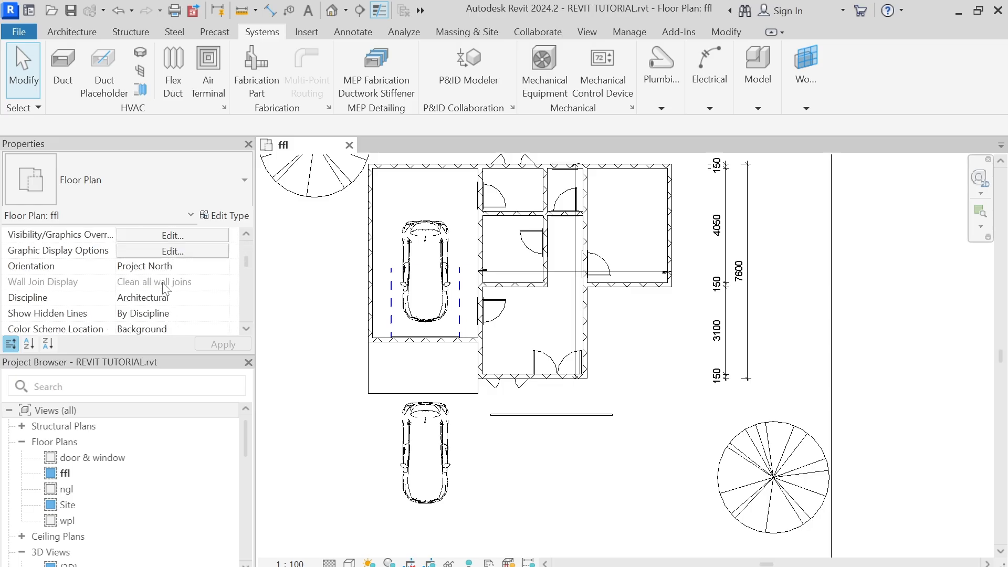
{"action": "scroll", "coordinate": [194, 284], "scroll_direction": "down", "scroll_amount": 7}
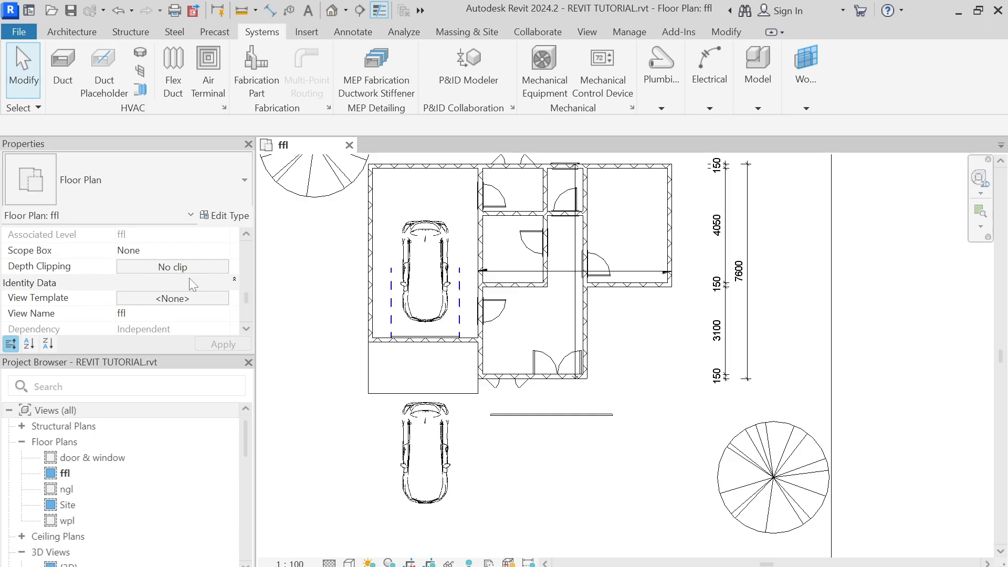
{"action": "left_click", "coordinate": [166, 298]}
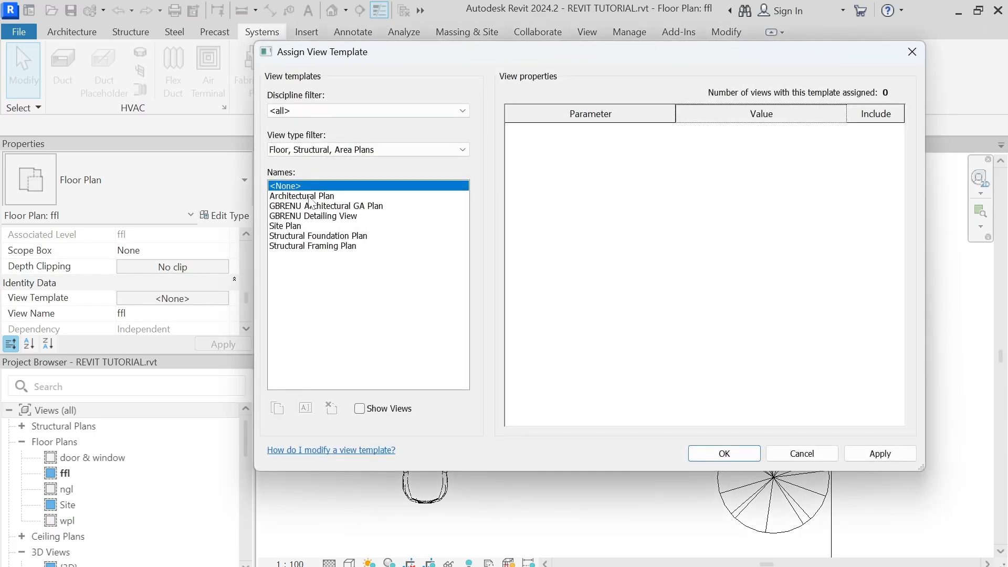
{"action": "left_click", "coordinate": [312, 196]}
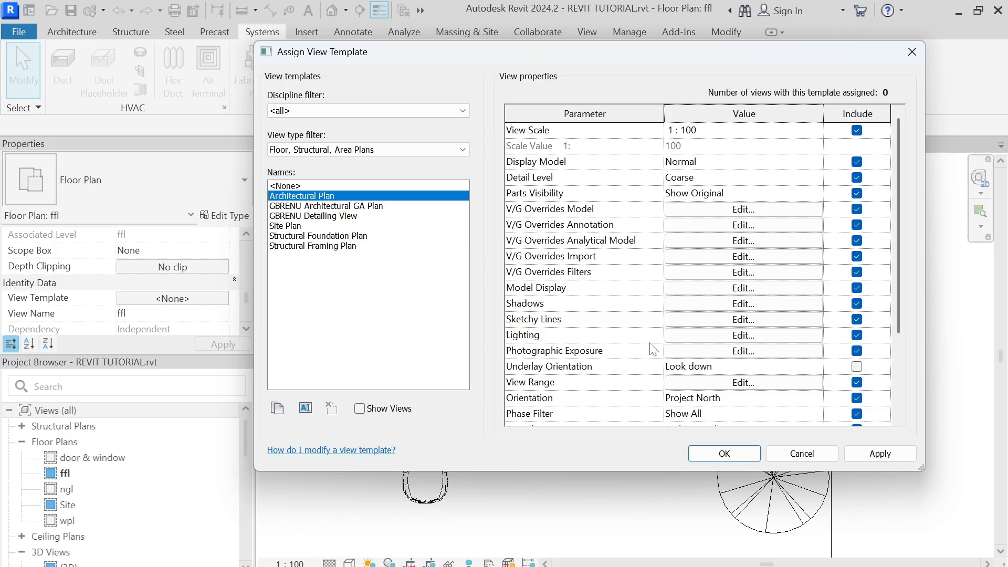
{"action": "left_click", "coordinate": [880, 453]}
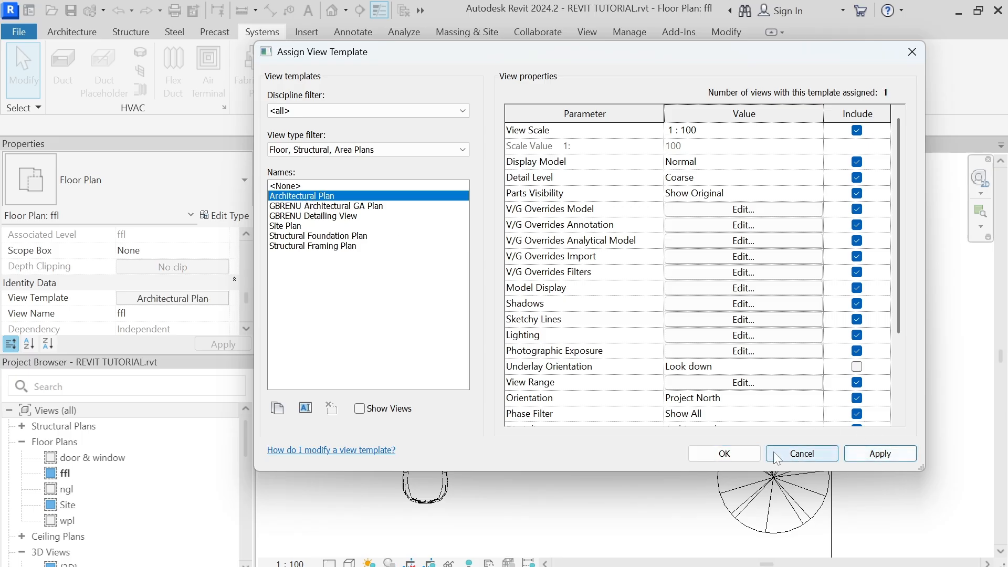
Step: Confirm the view template assignment for the ffl floor plan
{"action": "left_click", "coordinate": [725, 454]}
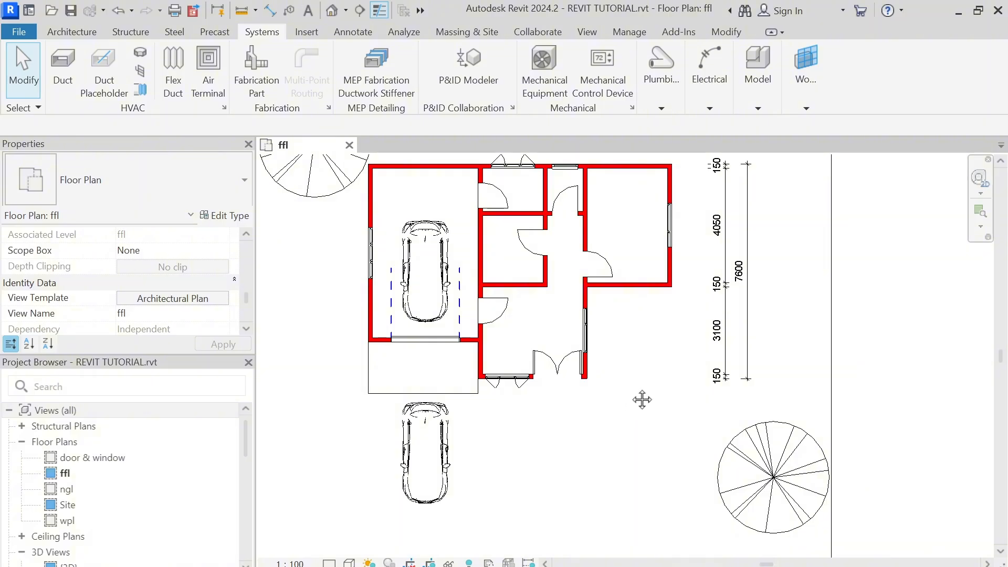
{"action": "middle_click_drag", "start_coordinate": [641, 399], "coordinate": [633, 403]}
{"action": "key", "text": "c"}
{"action": "key", "text": "n"}
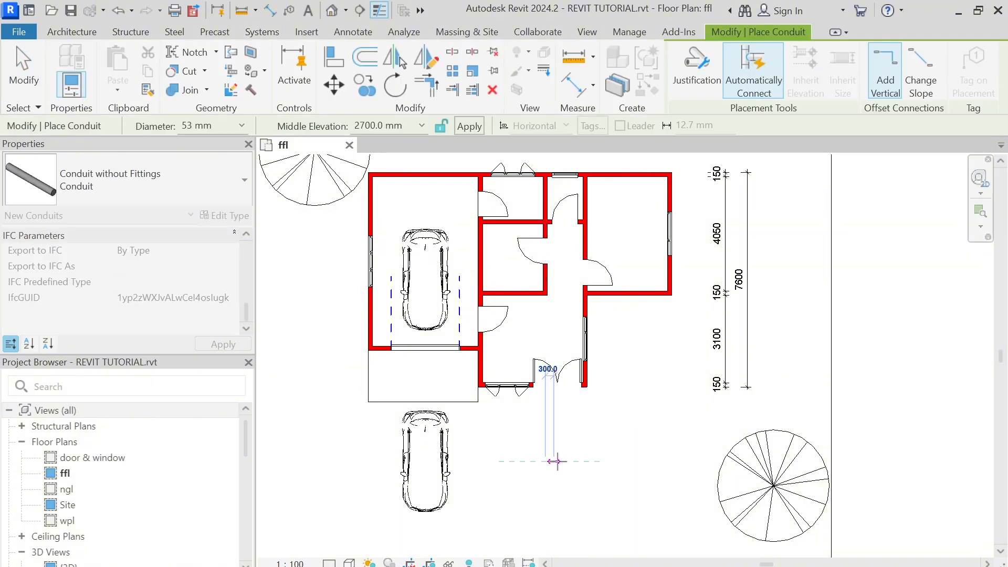
{"action": "left_click", "coordinate": [546, 462]}
{"action": "scroll", "coordinate": [611, 462], "scroll_direction": "up", "scroll_amount": 3}
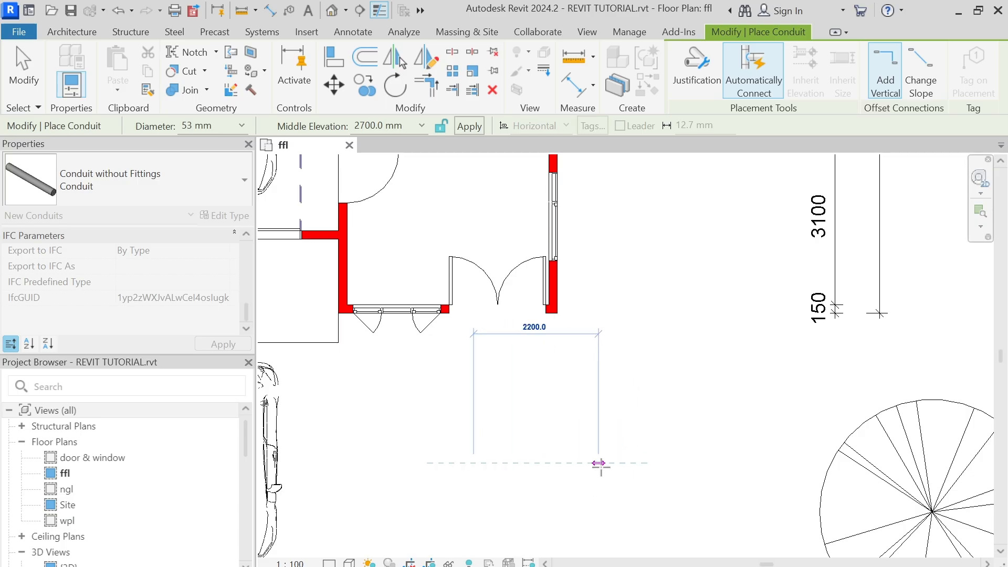
{"action": "scroll", "coordinate": [600, 466], "scroll_direction": "down", "scroll_amount": 4}
{"action": "key", "text": "Escape"}
{"action": "key", "text": "Escape"}
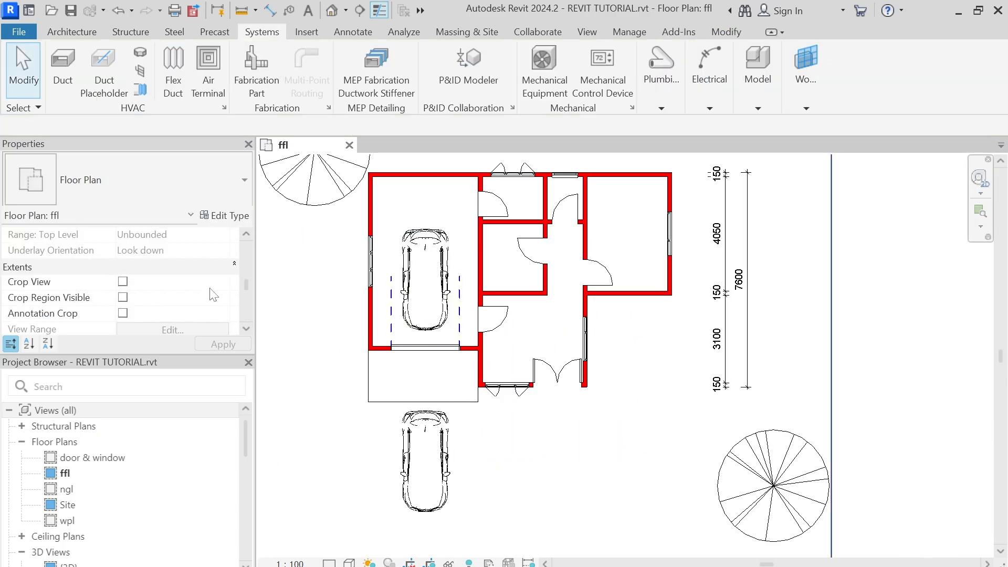
Step: Examine the ffl floor plan's view properties, including its graphics, extents, view range and phasing settings
{"action": "scroll", "coordinate": [199, 292], "scroll_direction": "down", "scroll_amount": 3}
{"action": "scroll", "coordinate": [179, 288], "scroll_direction": "up", "scroll_amount": 5}
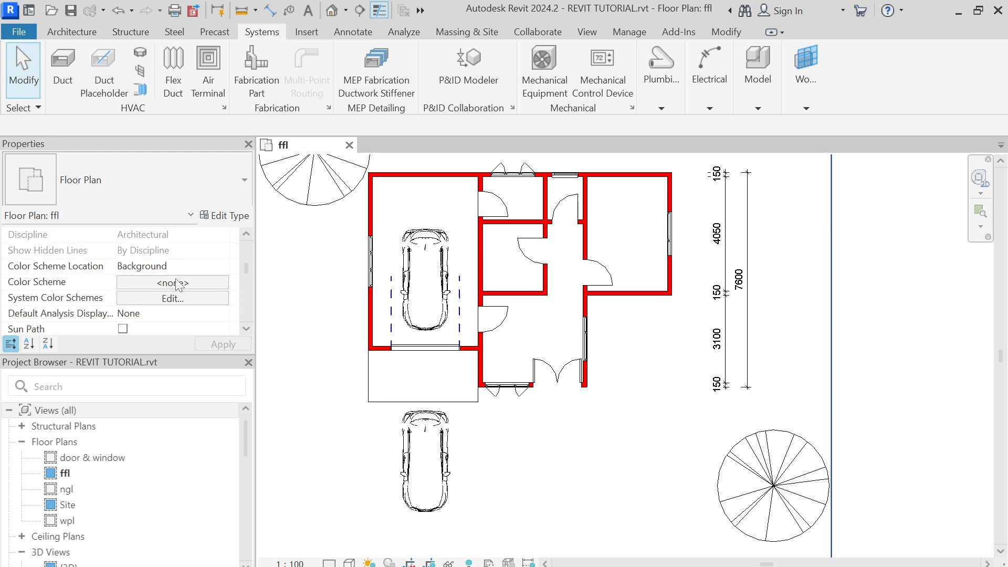
{"action": "scroll", "coordinate": [179, 284], "scroll_direction": "up", "scroll_amount": 4}
{"action": "scroll", "coordinate": [179, 284], "scroll_direction": "down", "scroll_amount": 3}
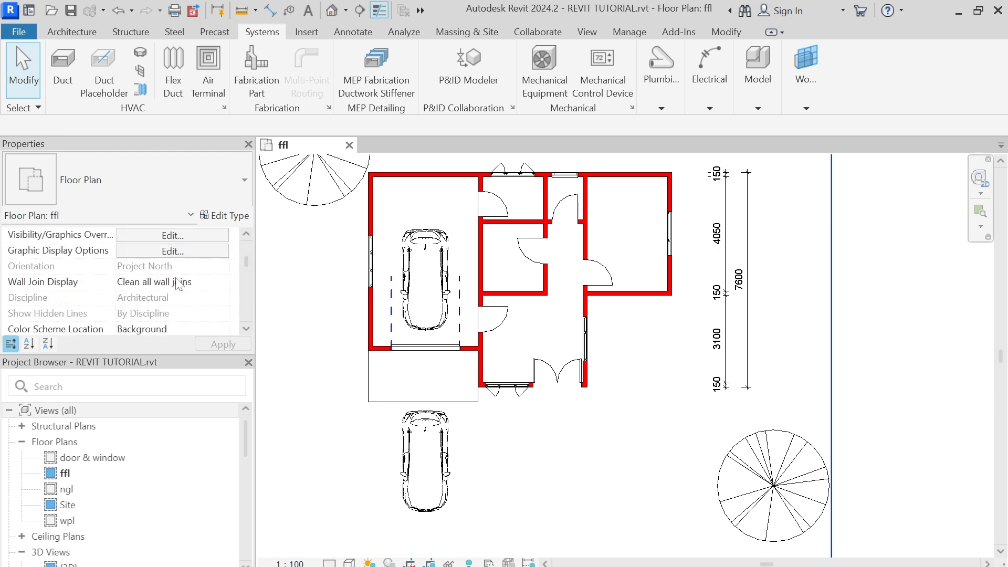
{"action": "scroll", "coordinate": [179, 285], "scroll_direction": "down", "scroll_amount": 5}
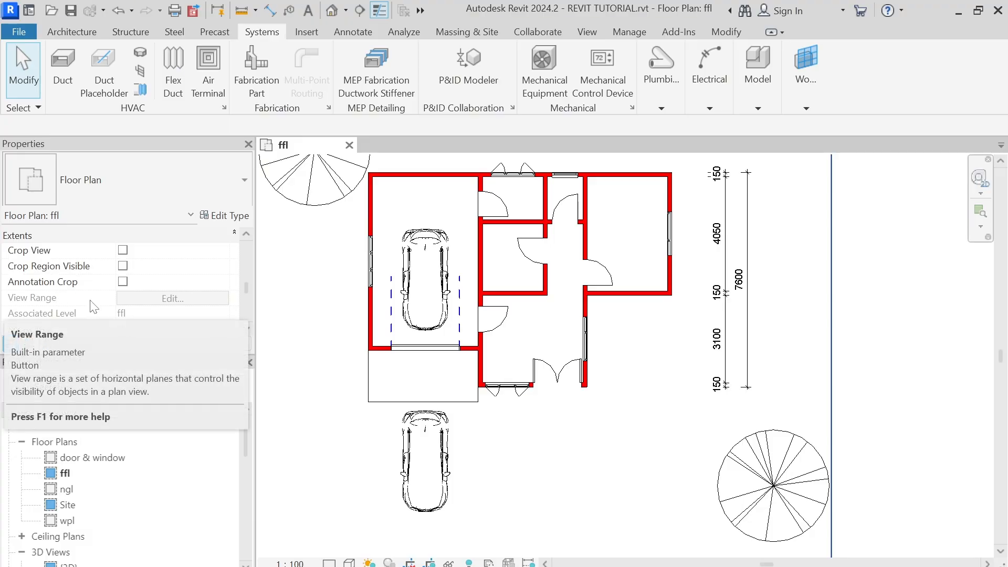
{"action": "scroll", "coordinate": [215, 292], "scroll_direction": "down", "scroll_amount": 5}
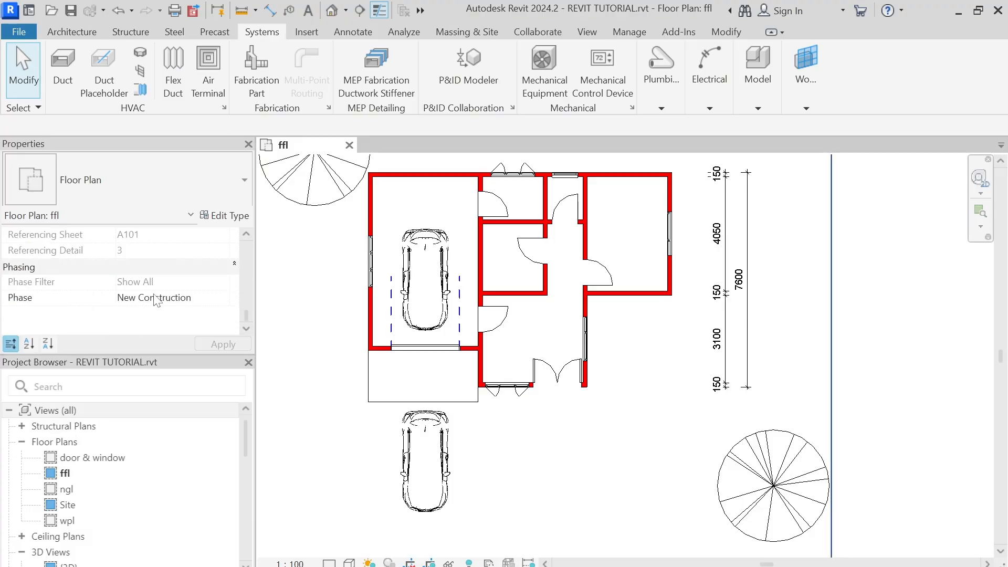
{"action": "scroll", "coordinate": [155, 299], "scroll_direction": "up", "scroll_amount": 4}
{"action": "scroll", "coordinate": [176, 302], "scroll_direction": "up", "scroll_amount": 4}
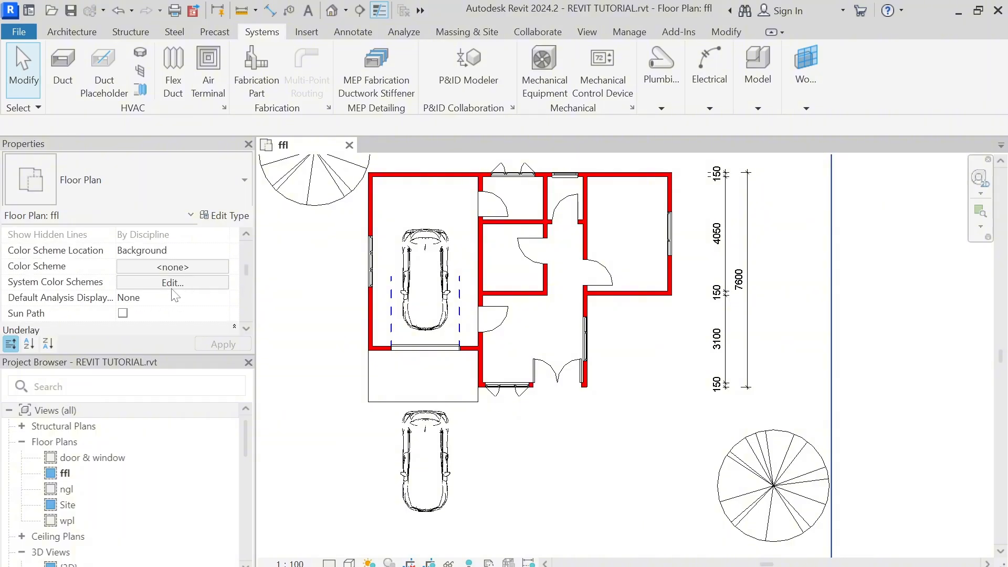
{"action": "scroll", "coordinate": [175, 295], "scroll_direction": "up", "scroll_amount": 5}
{"action": "scroll", "coordinate": [174, 292], "scroll_direction": "down", "scroll_amount": 5}
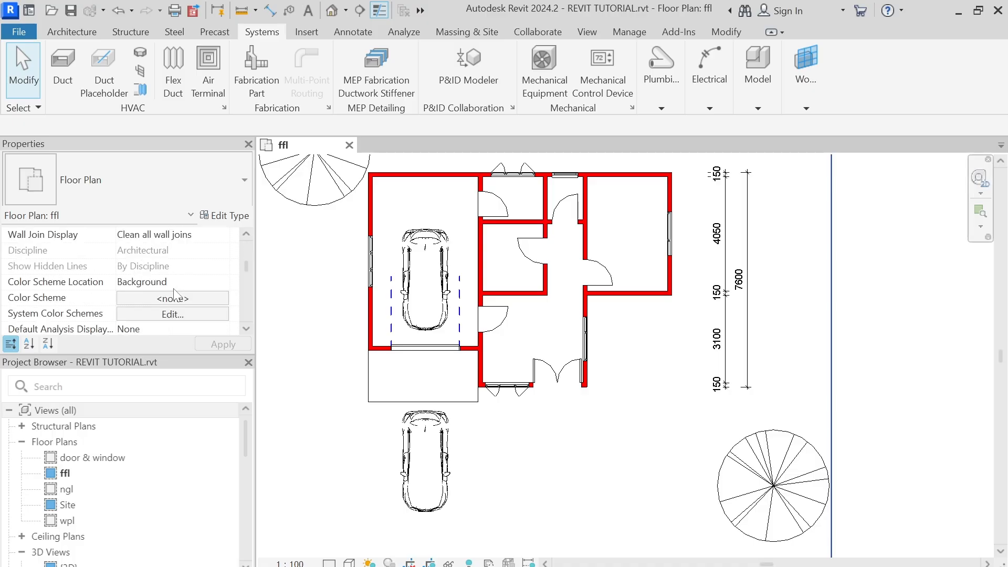
{"action": "scroll", "coordinate": [173, 293], "scroll_direction": "down", "scroll_amount": 8}
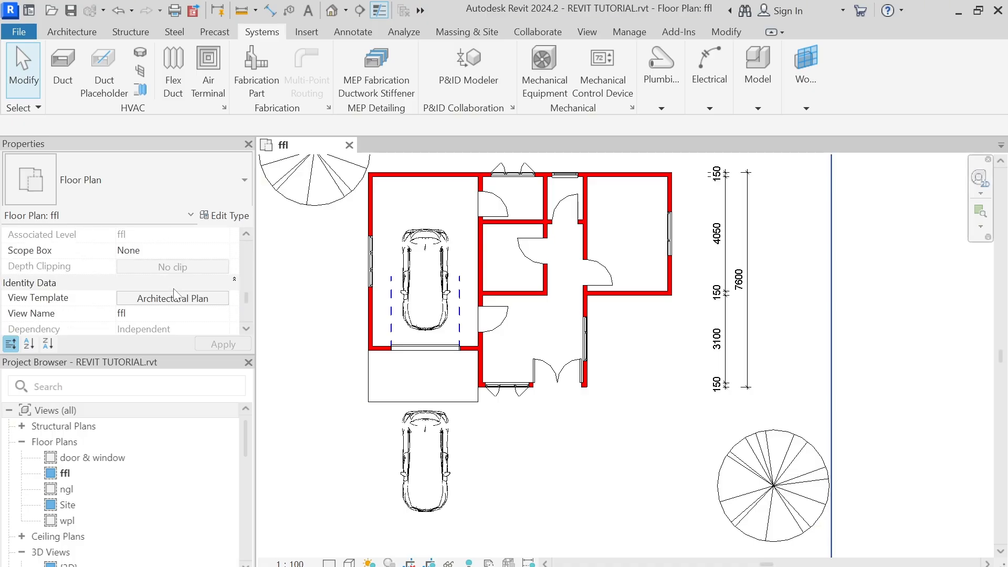
Step: Exclude the View Range parameter from the Architectural Plan view template and apply the change
{"action": "scroll", "coordinate": [176, 295], "scroll_direction": "down", "scroll_amount": 3}
{"action": "left_click", "coordinate": [172, 251]}
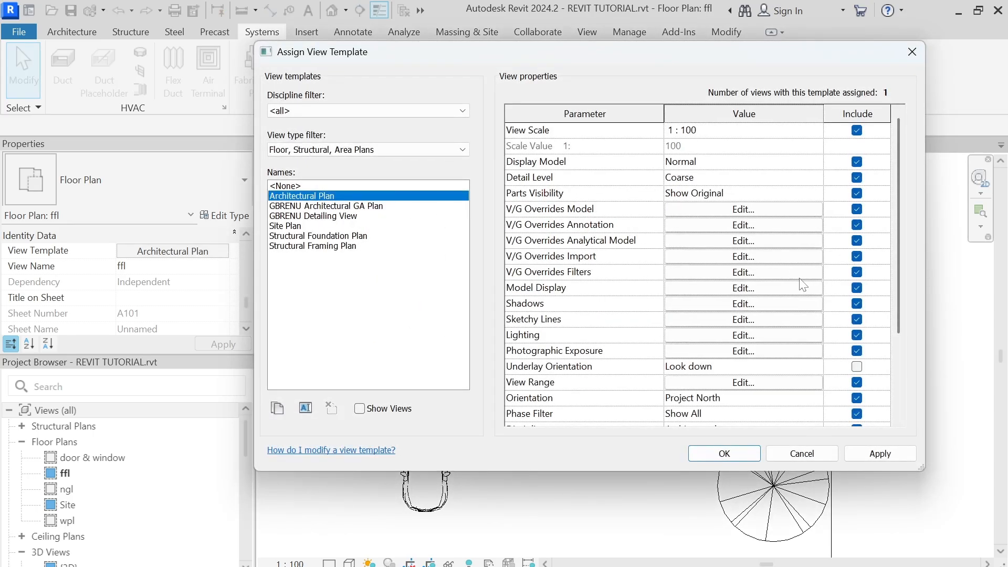
{"action": "scroll", "coordinate": [803, 284], "scroll_direction": "down", "scroll_amount": 2}
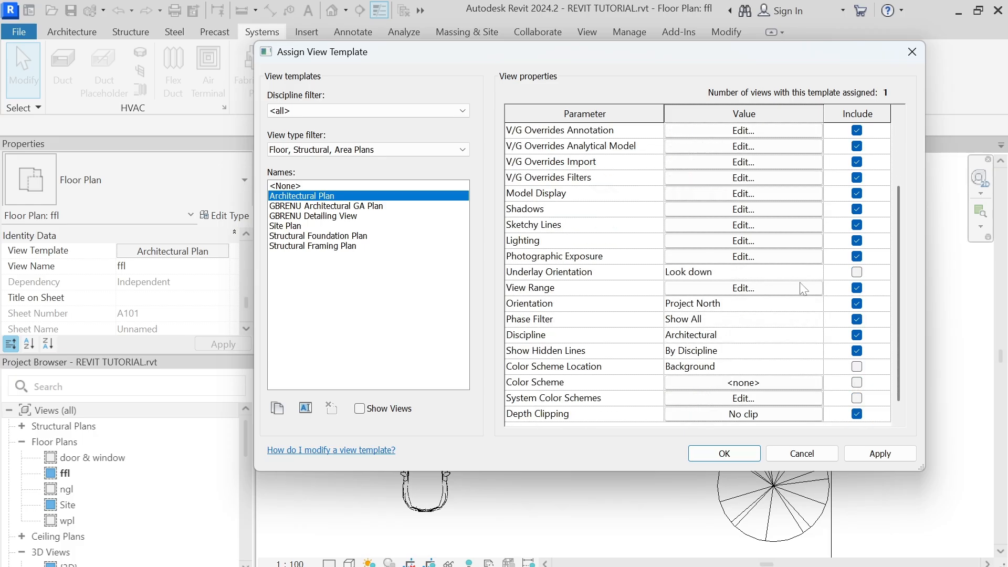
{"action": "left_click", "coordinate": [857, 289]}
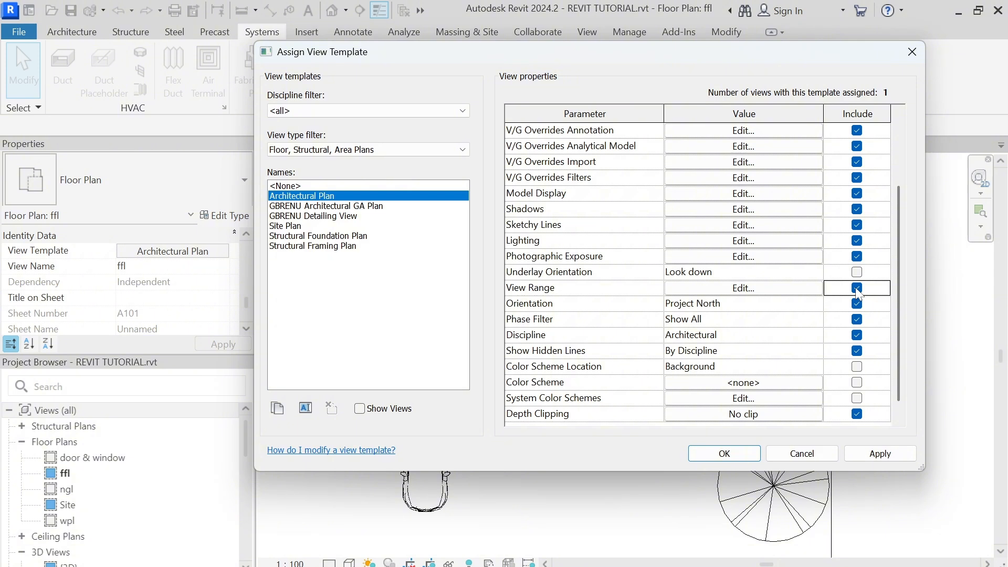
{"action": "left_click", "coordinate": [880, 453]}
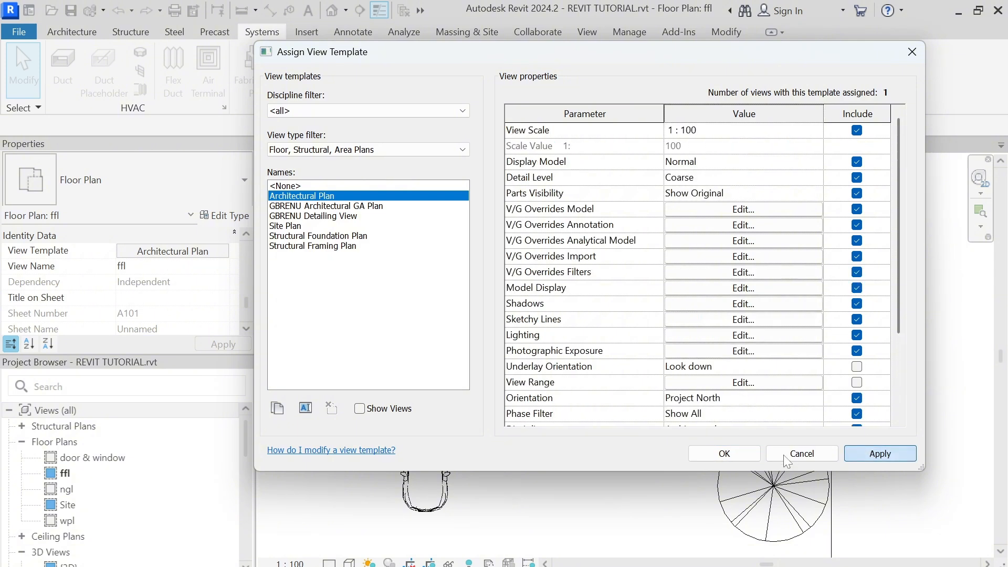
{"action": "left_click", "coordinate": [745, 455]}
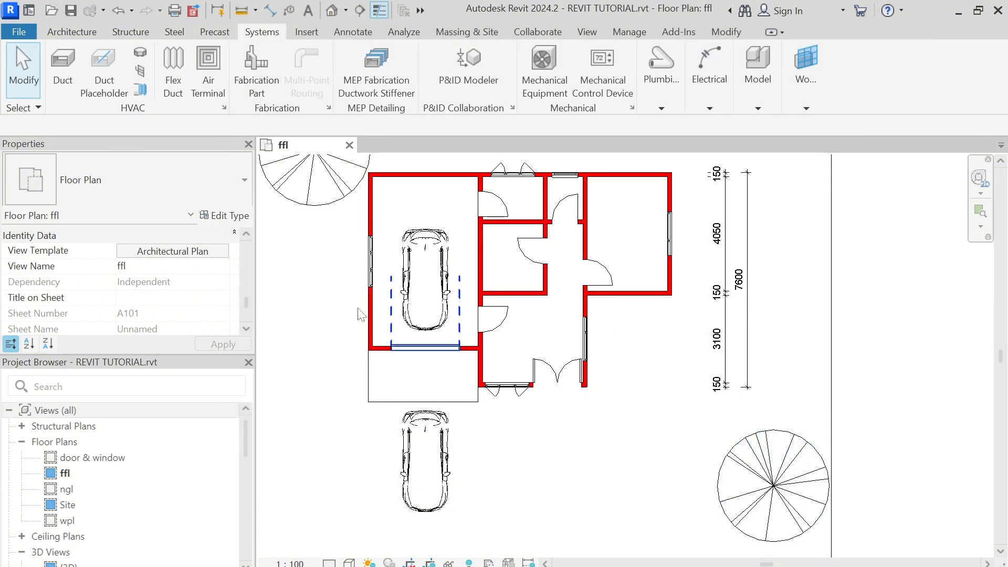
Step: Set the ffl floor plan's view range to a top offset of 6500 and a cut plane offset of 2800
{"action": "scroll", "coordinate": [173, 294], "scroll_direction": "up", "scroll_amount": 3}
{"action": "scroll", "coordinate": [173, 293], "scroll_direction": "up", "scroll_amount": 1}
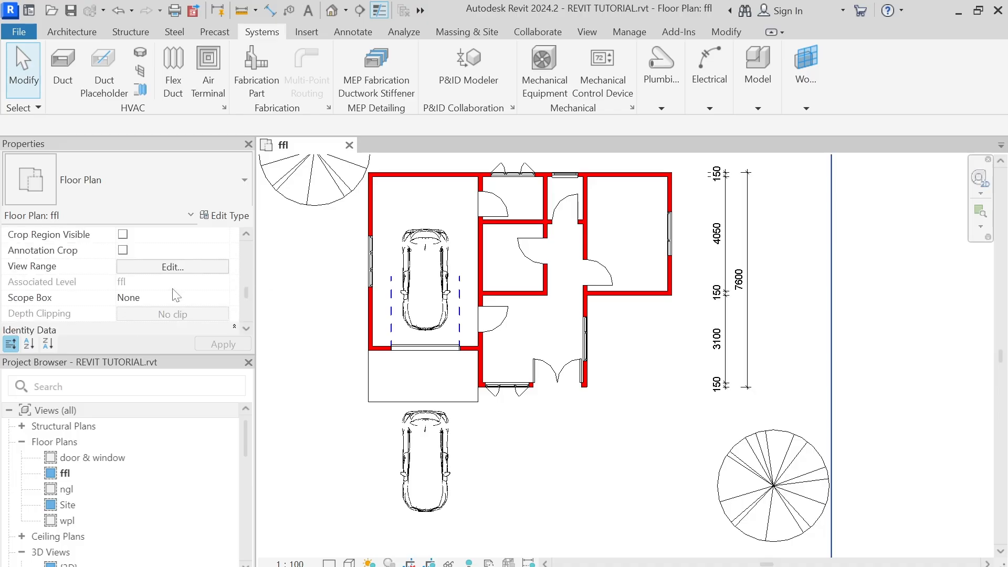
{"action": "left_click", "coordinate": [173, 267]}
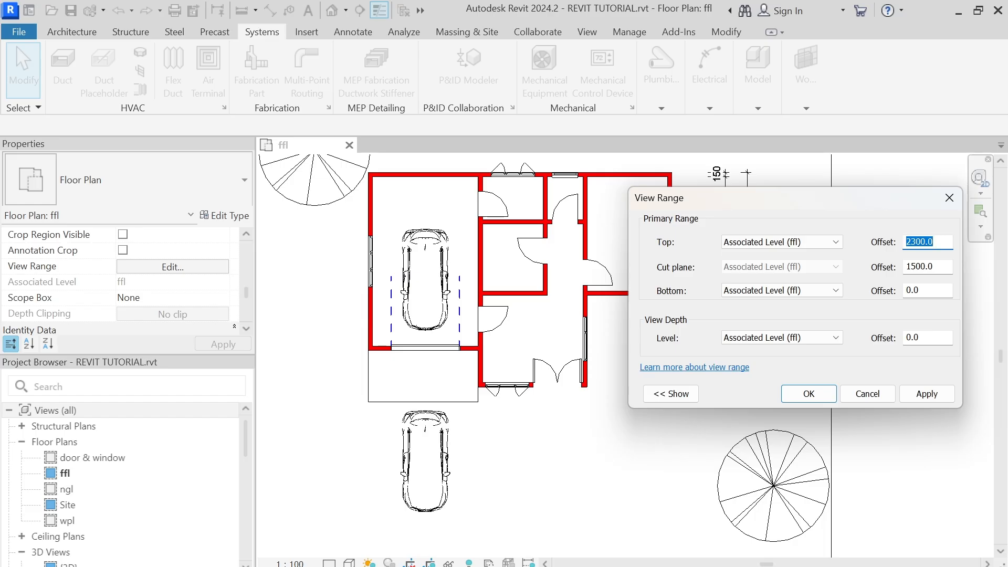
{"action": "type", "text": "6500"}
{"action": "key", "text": "Tab"}
{"action": "left_click", "coordinate": [920, 291]}
{"action": "double_click", "coordinate": [913, 291]}
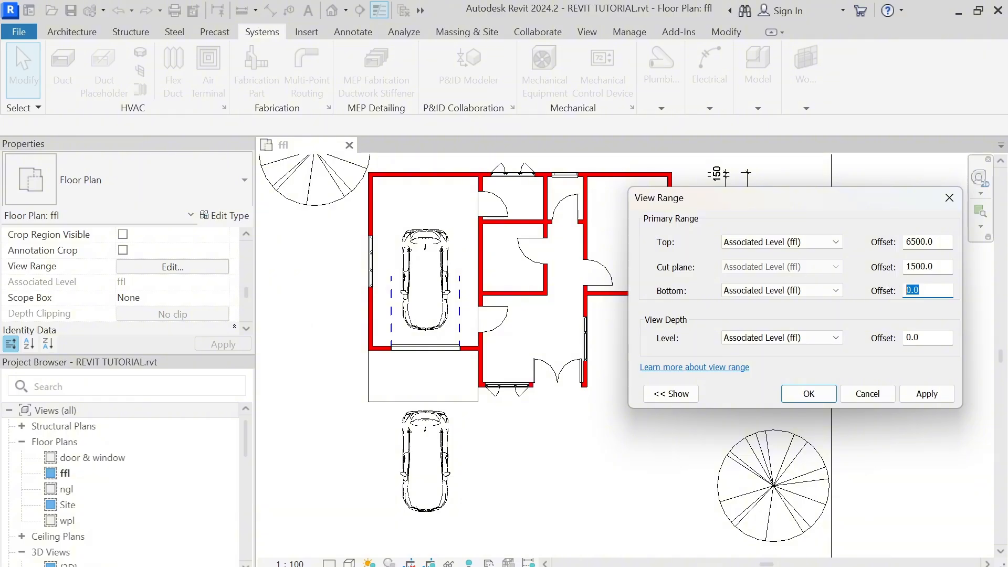
{"action": "double_click", "coordinate": [919, 267]}
{"action": "type", "text": "2800"}
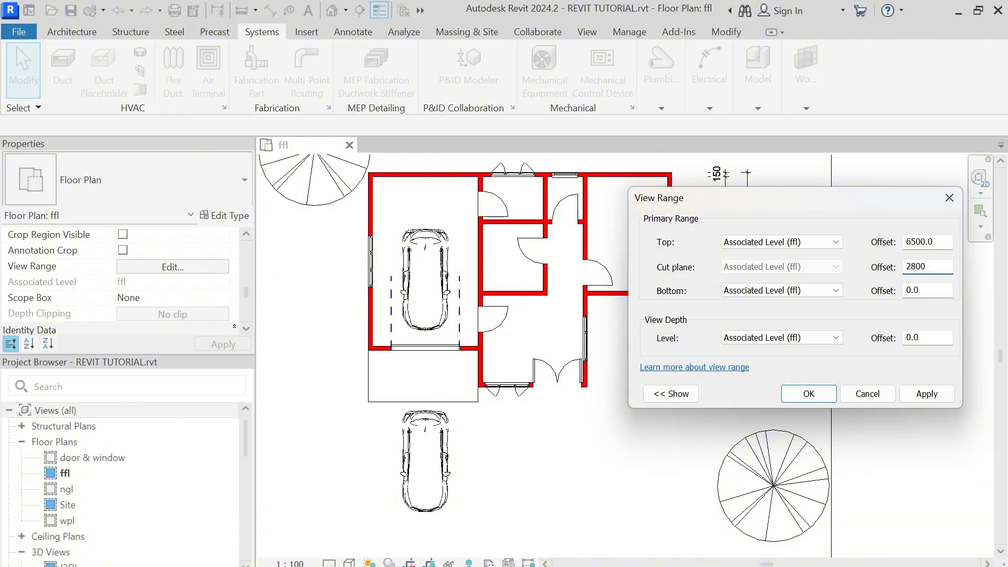
Step: Set the view range's bottom offset to -1500 and view depth offset to -2000, and apply the range
{"action": "key", "text": "Tab"}
{"action": "type", "text": "-1500"}
{"action": "key", "text": "Tab"}
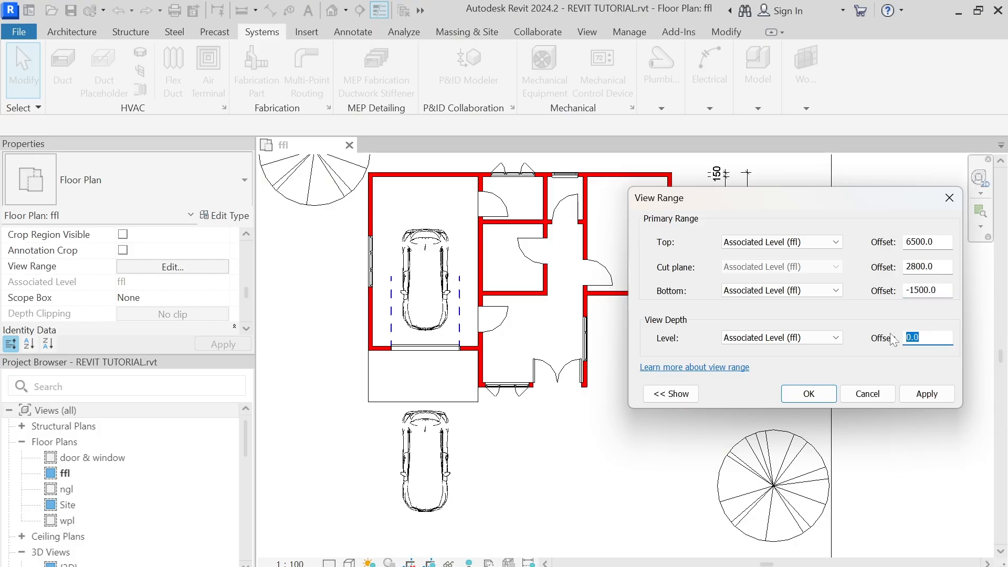
{"action": "type", "text": "-2000"}
{"action": "left_click", "coordinate": [920, 394]}
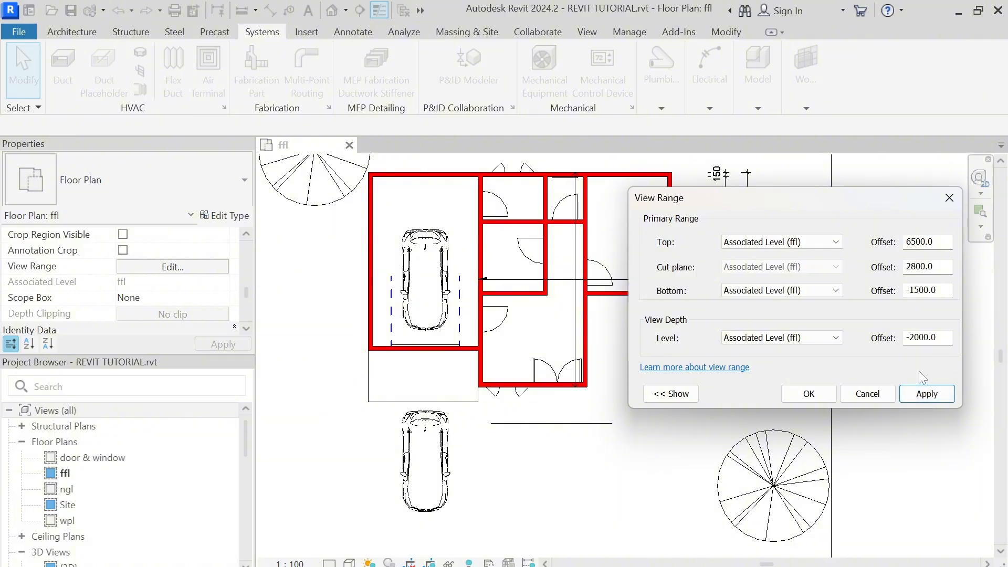
{"action": "left_click", "coordinate": [809, 393]}
Step: Inspect the straight conduit below the house's front wall, checking its size and elevation
{"action": "scroll", "coordinate": [600, 428], "scroll_direction": "down", "scroll_amount": 3}
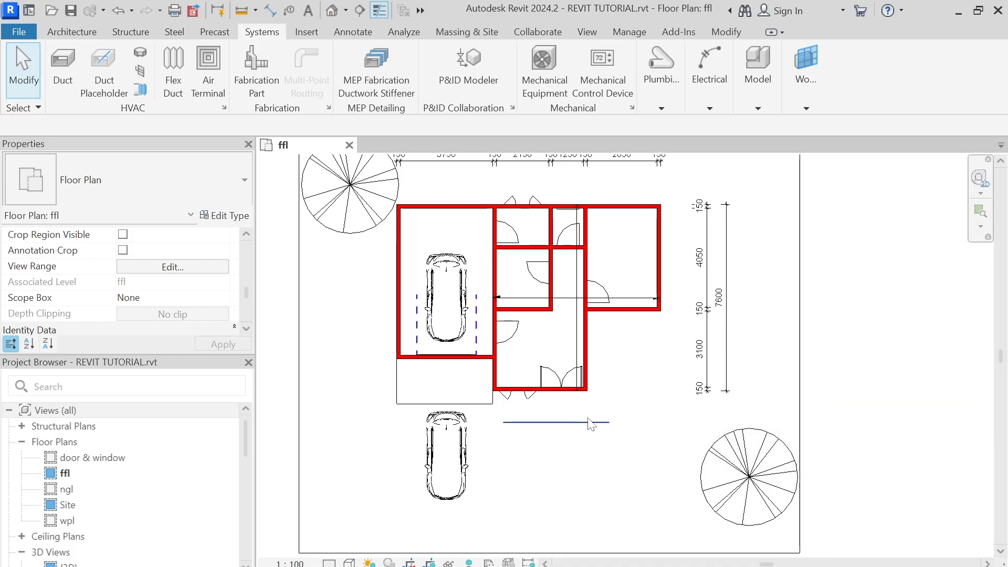
{"action": "scroll", "coordinate": [600, 428], "scroll_direction": "up", "scroll_amount": 3}
{"action": "scroll", "coordinate": [557, 381], "scroll_direction": "up", "scroll_amount": 1}
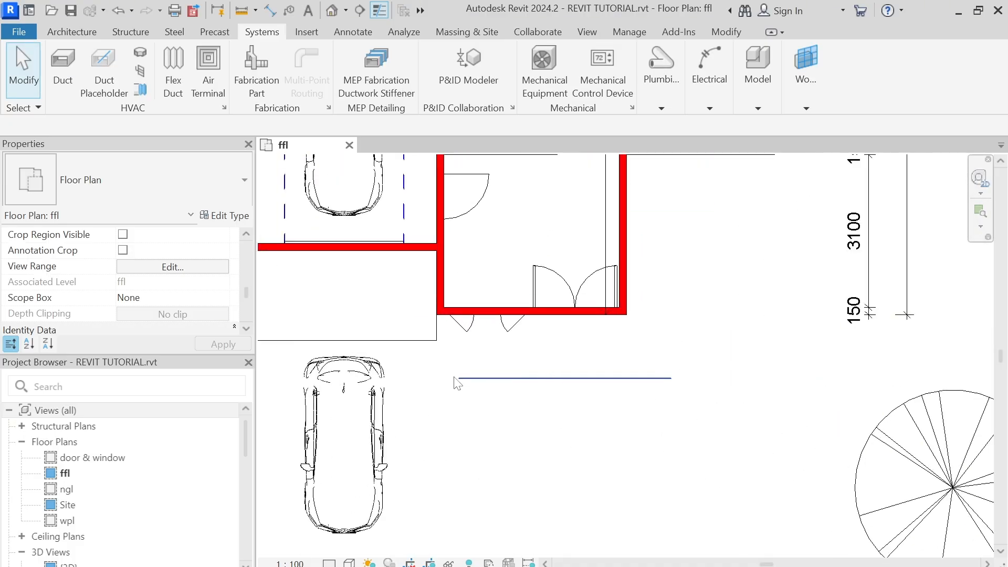
{"action": "left_click", "coordinate": [525, 389]}
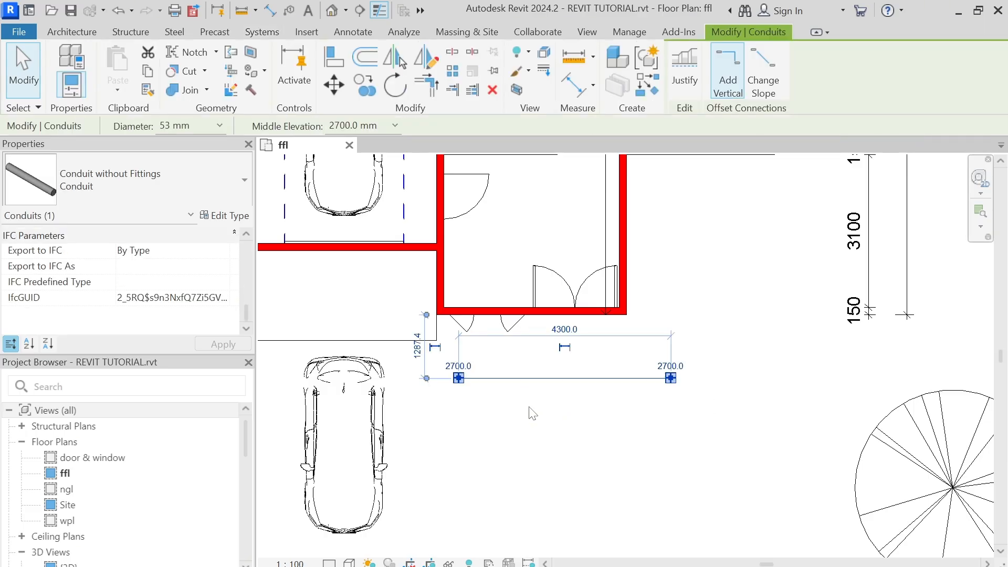
{"action": "key", "text": "Escape"}
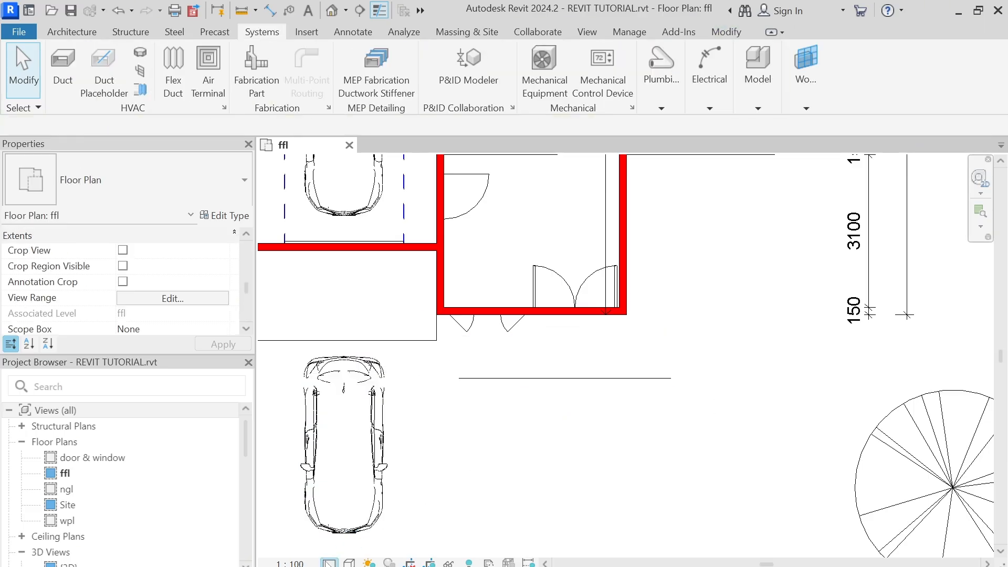
Step: Check the detail level and visual style options of the ffl floor plan
{"action": "left_click", "coordinate": [329, 563]}
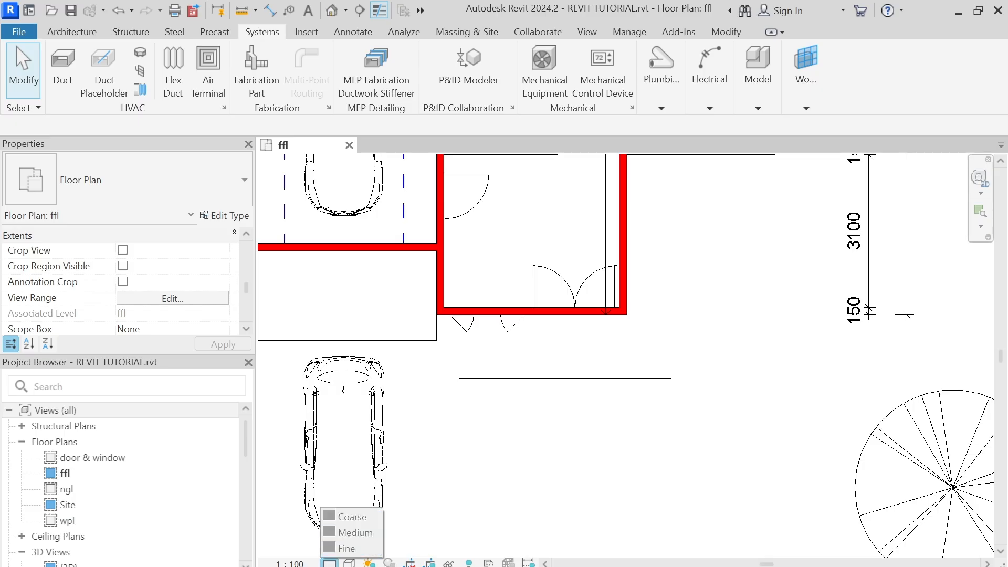
{"action": "left_click", "coordinate": [349, 563]}
{"action": "left_click", "coordinate": [590, 512]}
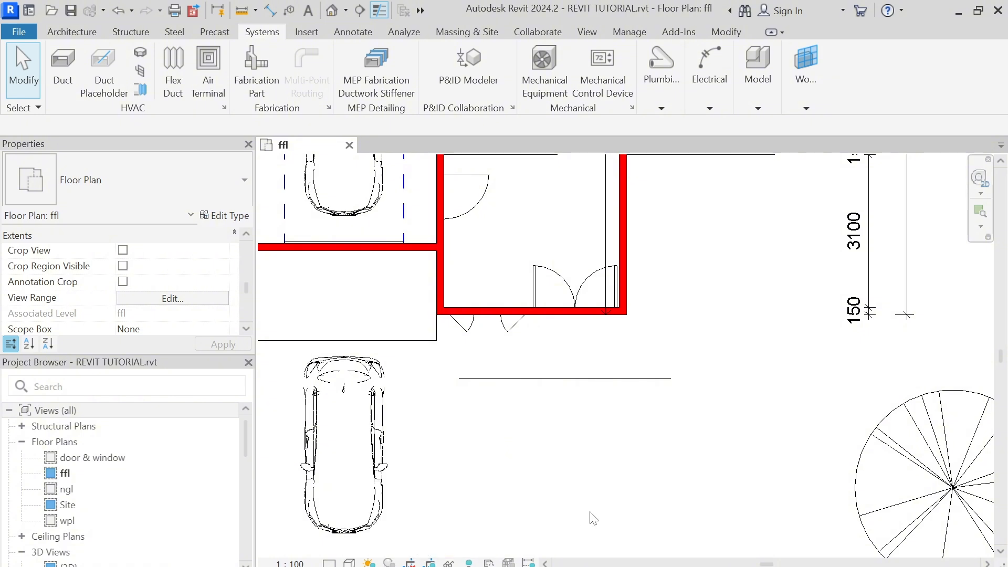
Step: Exclude Detail Level from the Architectural Plan view template assigned to the ffl floor plan
{"action": "scroll", "coordinate": [170, 274], "scroll_direction": "down", "scroll_amount": 5}
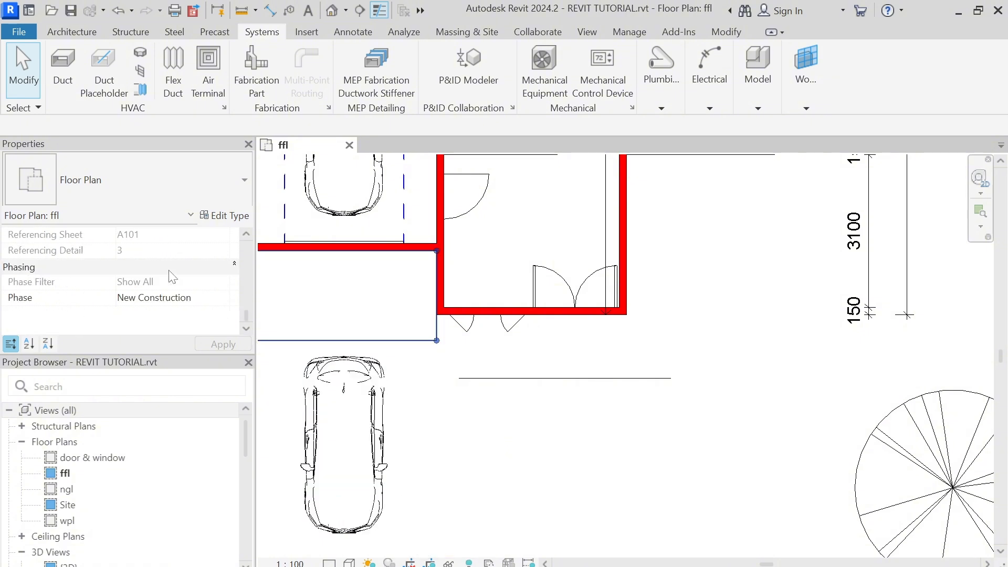
{"action": "scroll", "coordinate": [170, 277], "scroll_direction": "up", "scroll_amount": 3}
{"action": "left_click", "coordinate": [164, 269]}
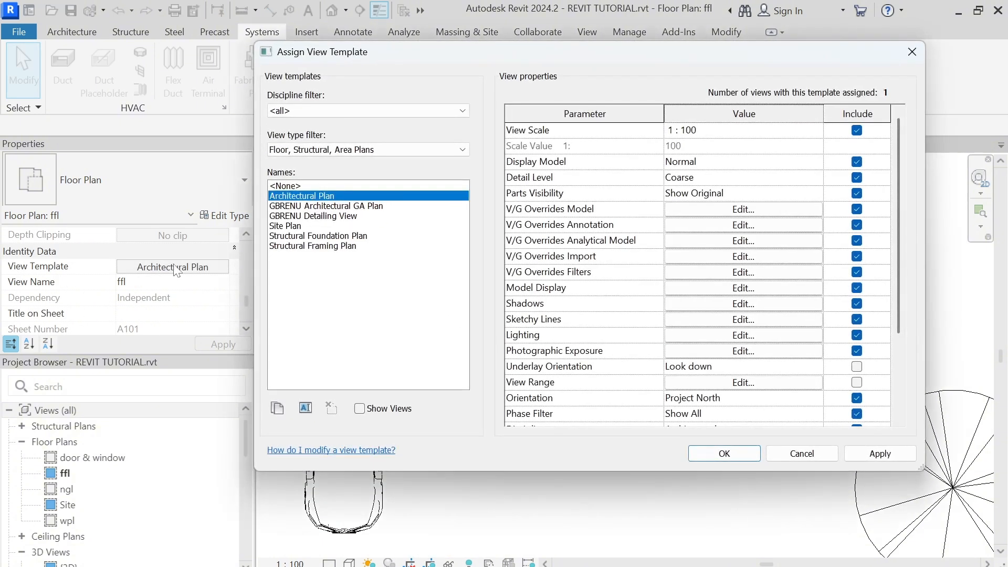
{"action": "left_click", "coordinate": [857, 178]}
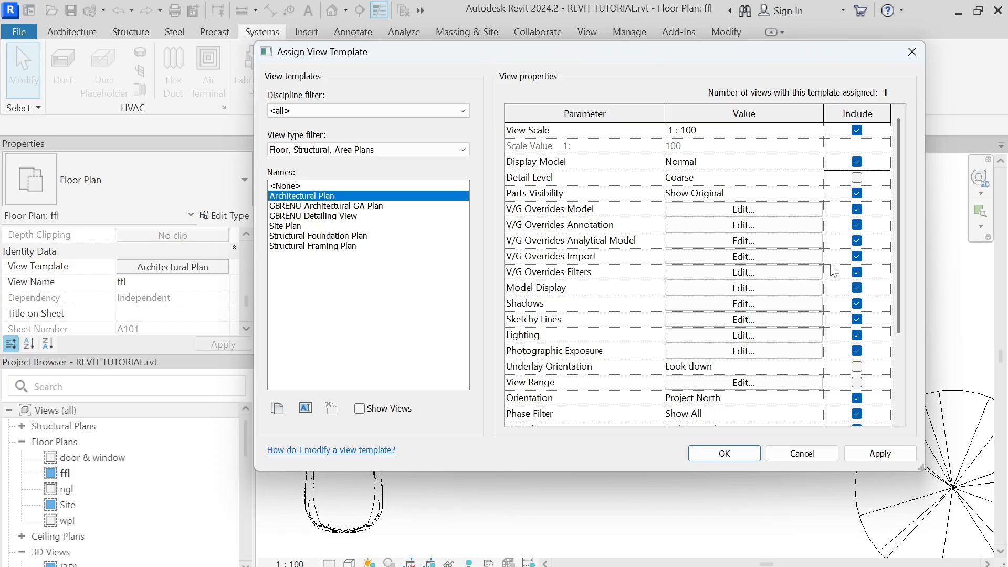
Step: Exclude Model Display from the Architectural Plan view template and apply the template changes
{"action": "scroll", "coordinate": [829, 267], "scroll_direction": "down", "scroll_amount": 2}
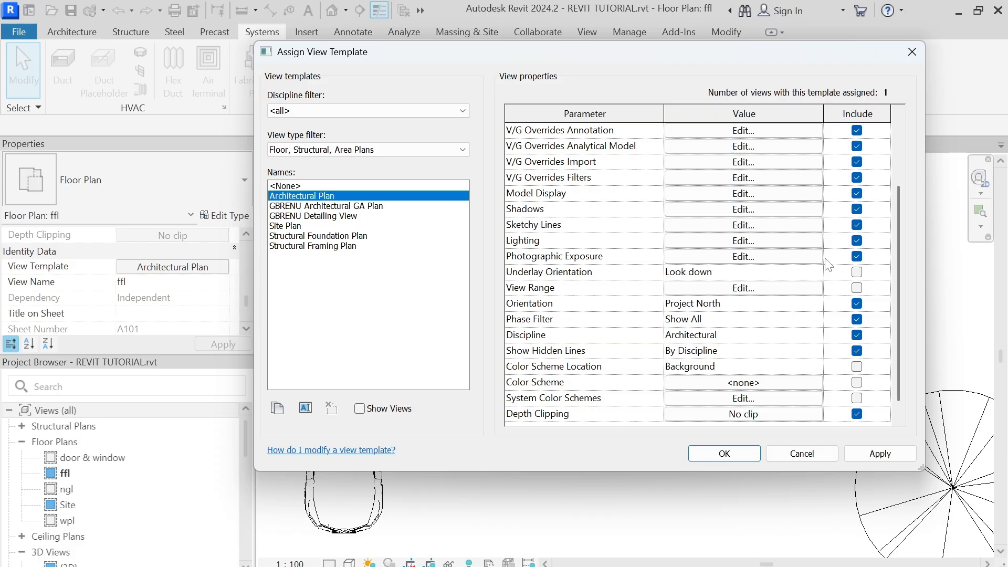
{"action": "scroll", "coordinate": [725, 254], "scroll_direction": "up", "scroll_amount": 2}
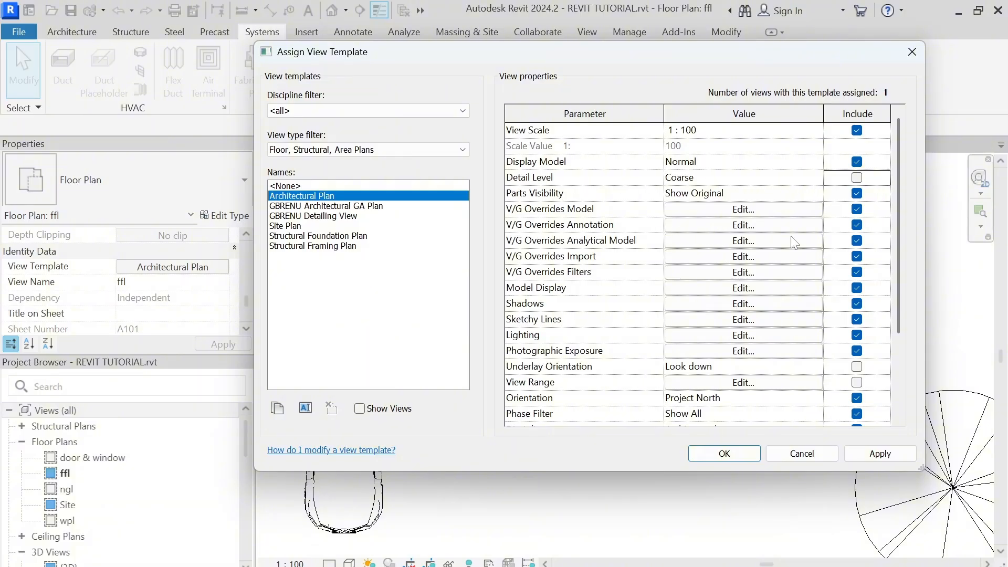
{"action": "scroll", "coordinate": [853, 187], "scroll_direction": "down", "scroll_amount": 2}
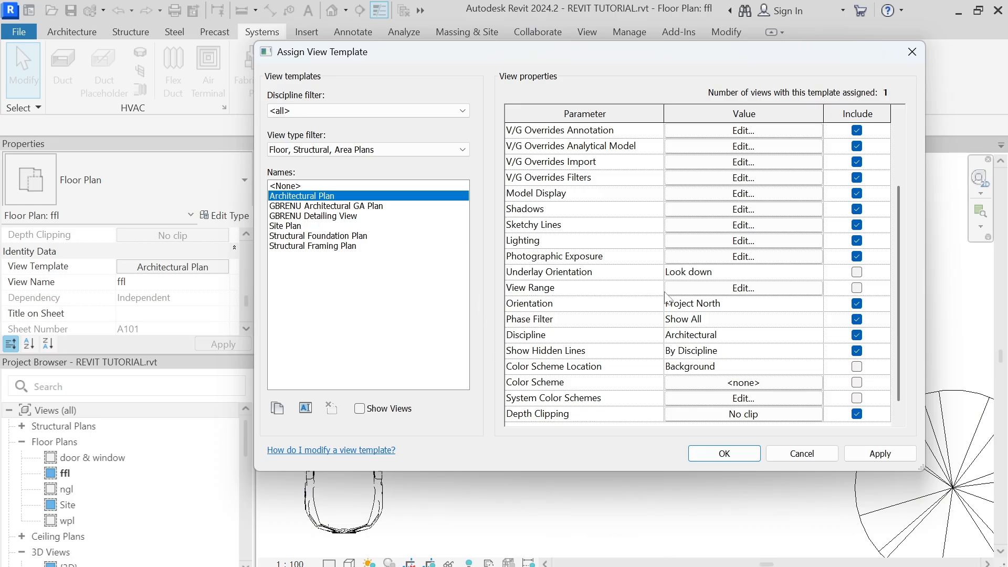
{"action": "scroll", "coordinate": [673, 336], "scroll_direction": "down", "scroll_amount": 1}
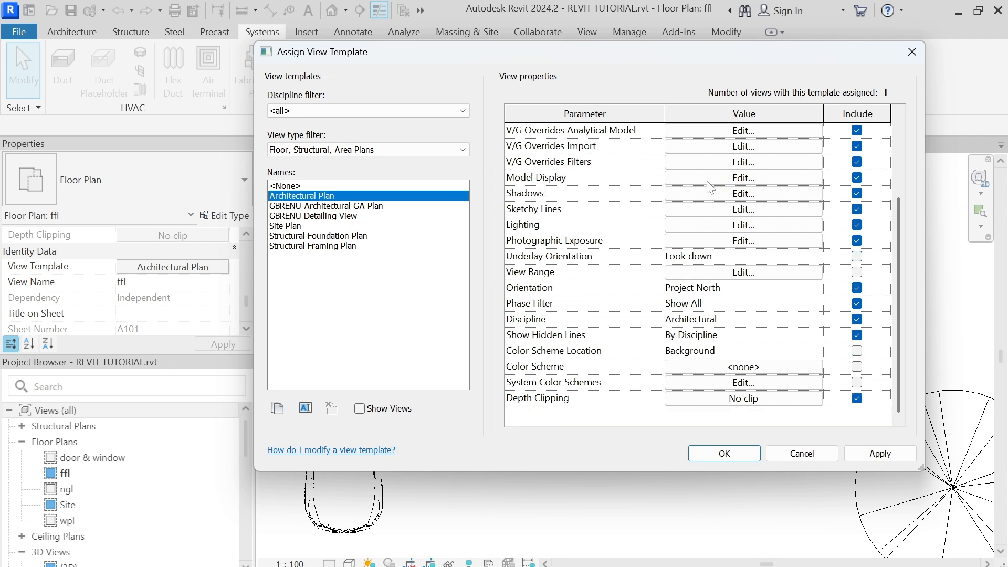
{"action": "left_click", "coordinate": [857, 177]}
{"action": "left_click", "coordinate": [865, 465]}
{"action": "left_click", "coordinate": [724, 453]}
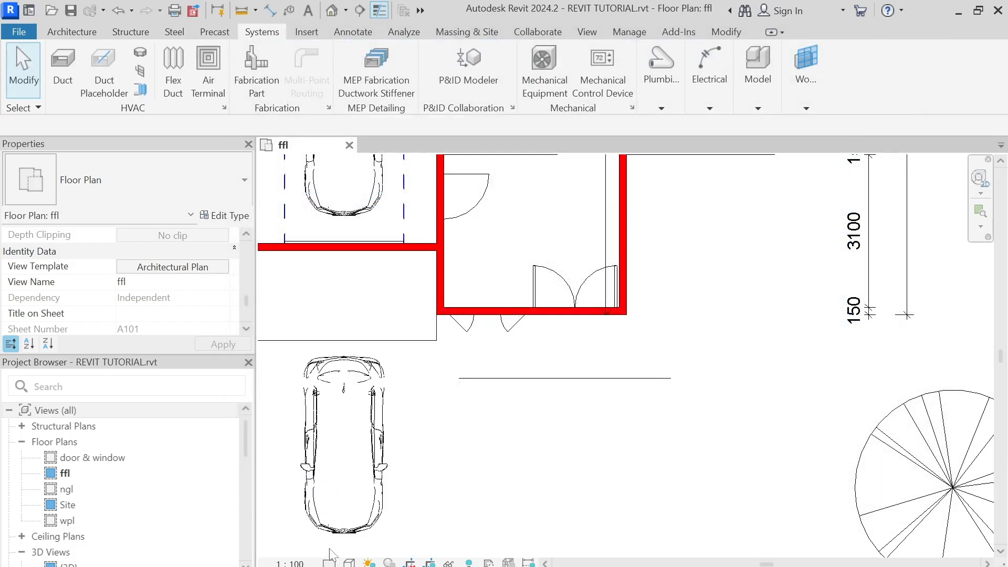
Step: Set the ffl floor plan's detail level to Fine
{"action": "left_click", "coordinate": [329, 563]}
{"action": "left_click", "coordinate": [350, 563]}
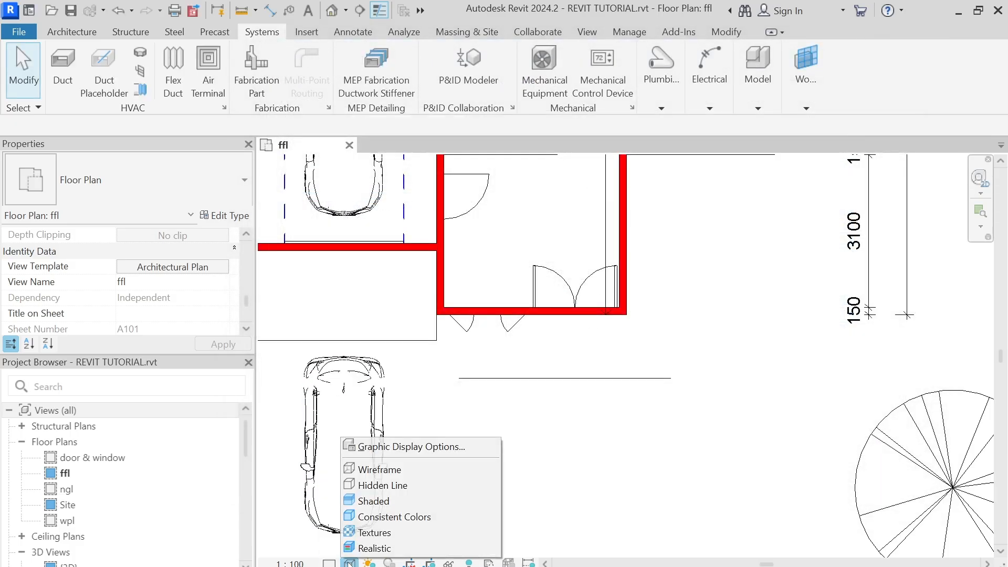
{"action": "left_click", "coordinate": [329, 564]}
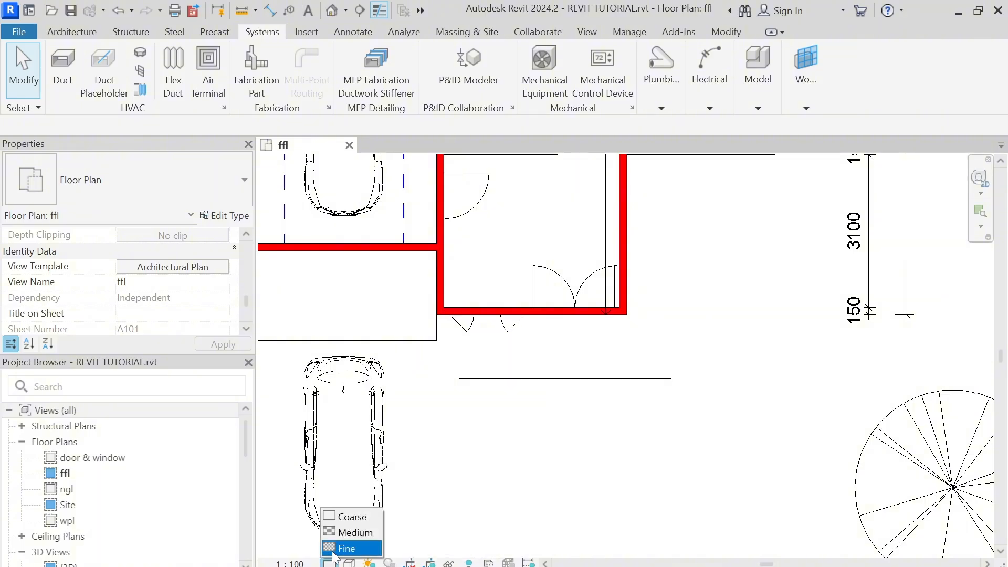
{"action": "left_click", "coordinate": [340, 547]}
Step: Try the Shaded visual style on the floor plan and look over the house and conduit
{"action": "left_click", "coordinate": [349, 563]}
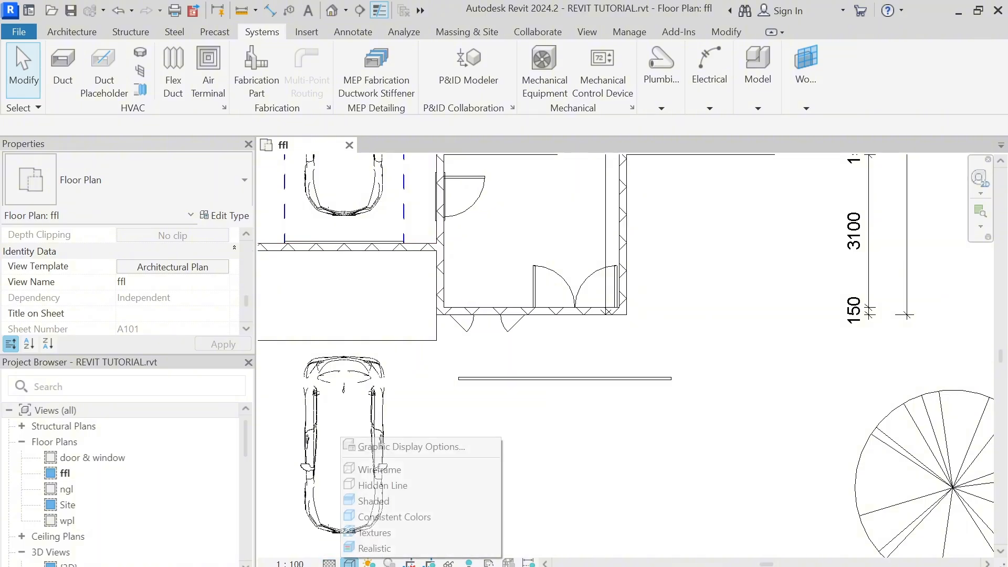
{"action": "left_click", "coordinate": [384, 498]}
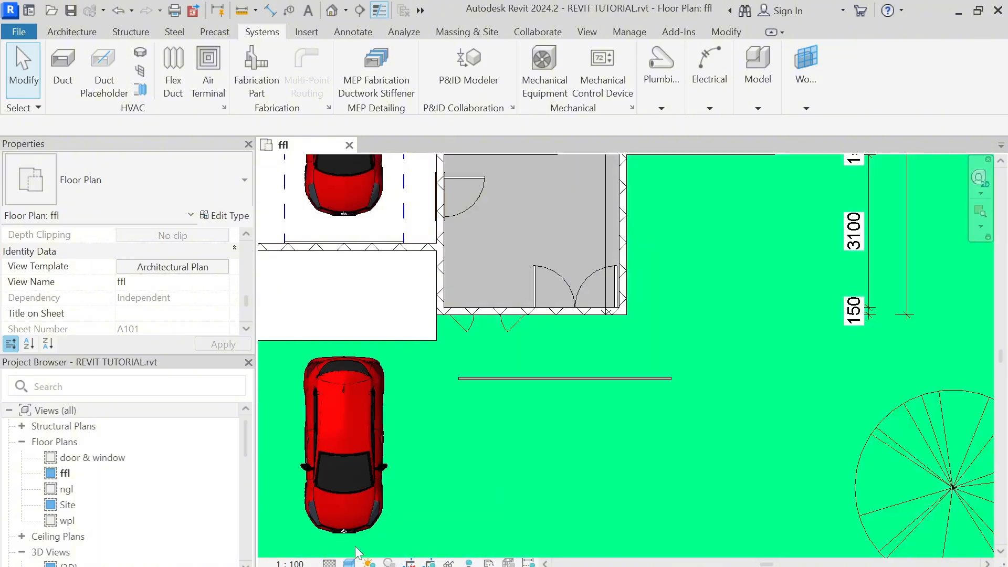
{"action": "scroll", "coordinate": [519, 392], "scroll_direction": "down", "scroll_amount": 2}
{"action": "scroll", "coordinate": [535, 279], "scroll_direction": "down", "scroll_amount": 3}
{"action": "scroll", "coordinate": [521, 243], "scroll_direction": "up", "scroll_amount": 3}
{"action": "scroll", "coordinate": [524, 266], "scroll_direction": "up", "scroll_amount": 3}
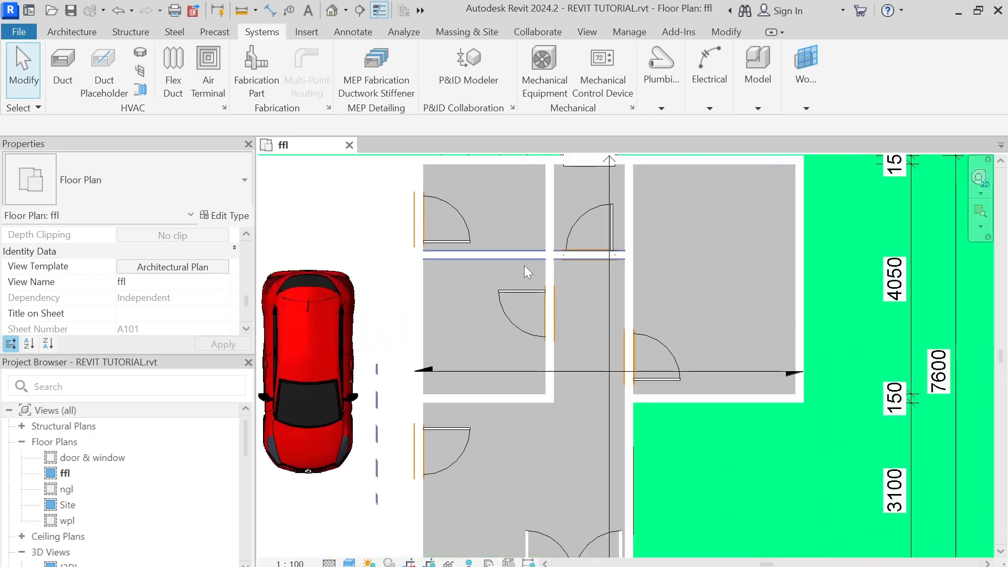
{"action": "scroll", "coordinate": [524, 265], "scroll_direction": "down", "scroll_amount": 1}
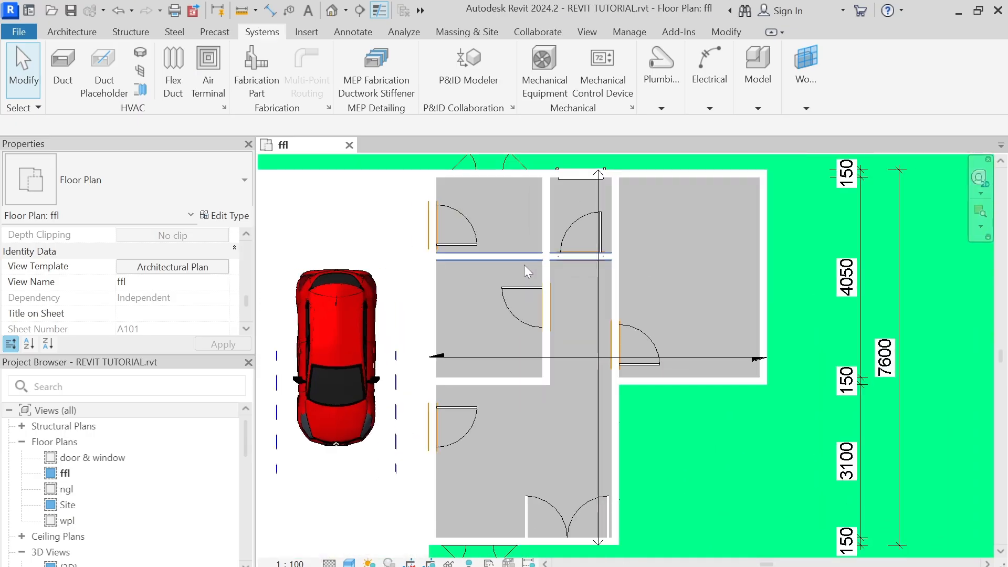
Step: Try the Consistent Colors and Textures visual styles on the floor plan
{"action": "left_click", "coordinate": [348, 563]}
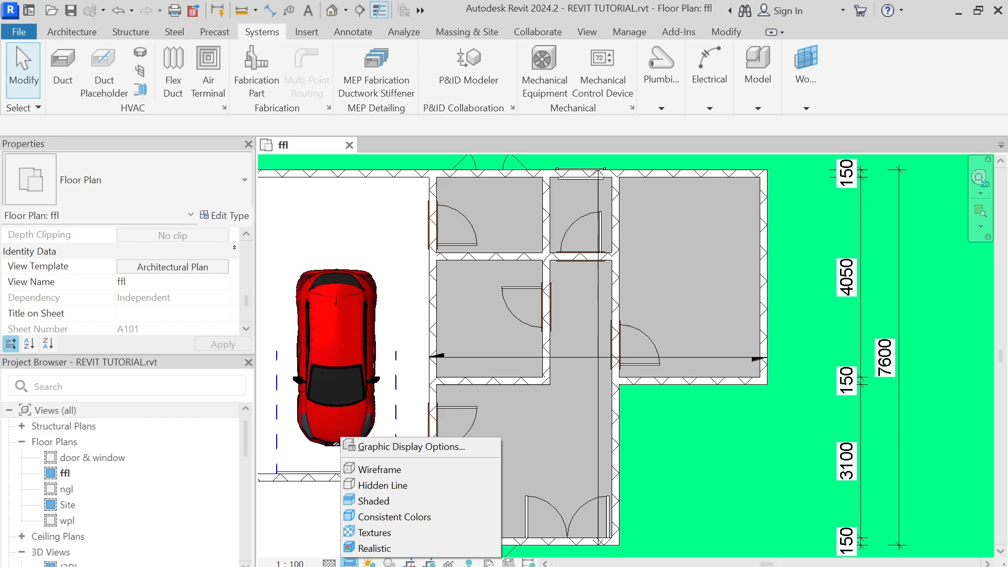
{"action": "left_click", "coordinate": [363, 515]}
{"action": "left_click", "coordinate": [348, 563]}
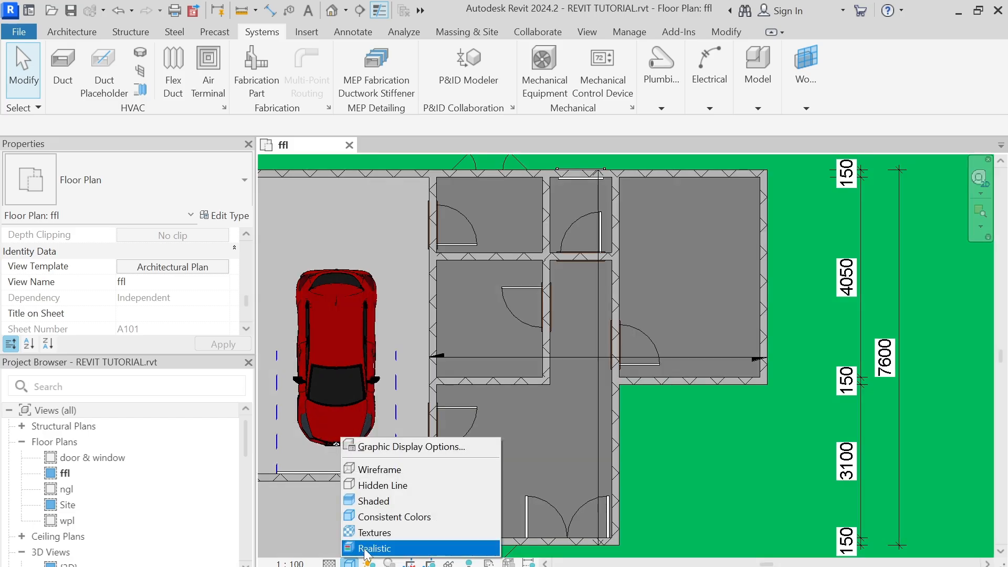
{"action": "left_click", "coordinate": [372, 532]}
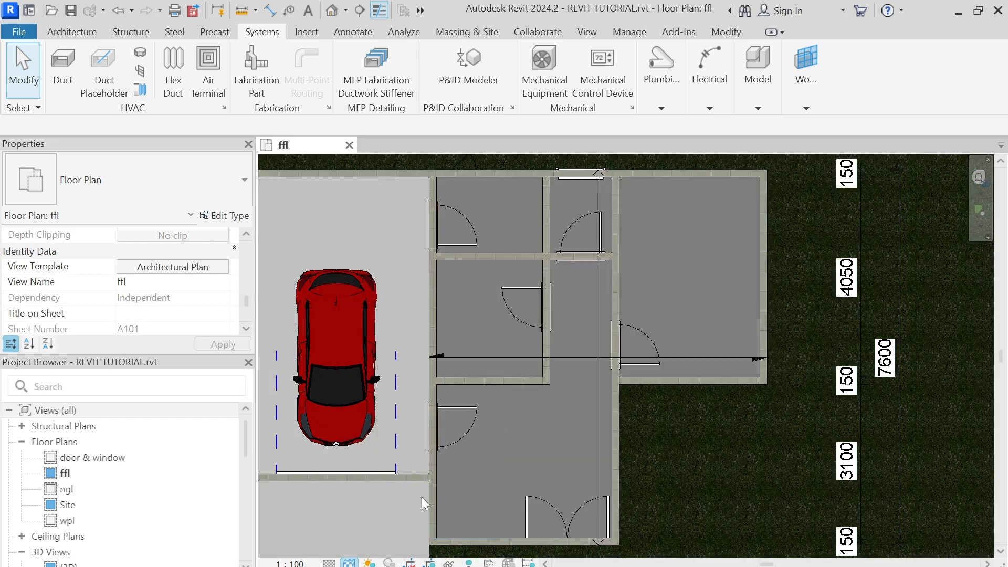
{"action": "scroll", "coordinate": [527, 384], "scroll_direction": "down", "scroll_amount": 4}
{"action": "scroll", "coordinate": [524, 394], "scroll_direction": "up", "scroll_amount": 2}
{"action": "scroll", "coordinate": [523, 395], "scroll_direction": "up", "scroll_amount": 2}
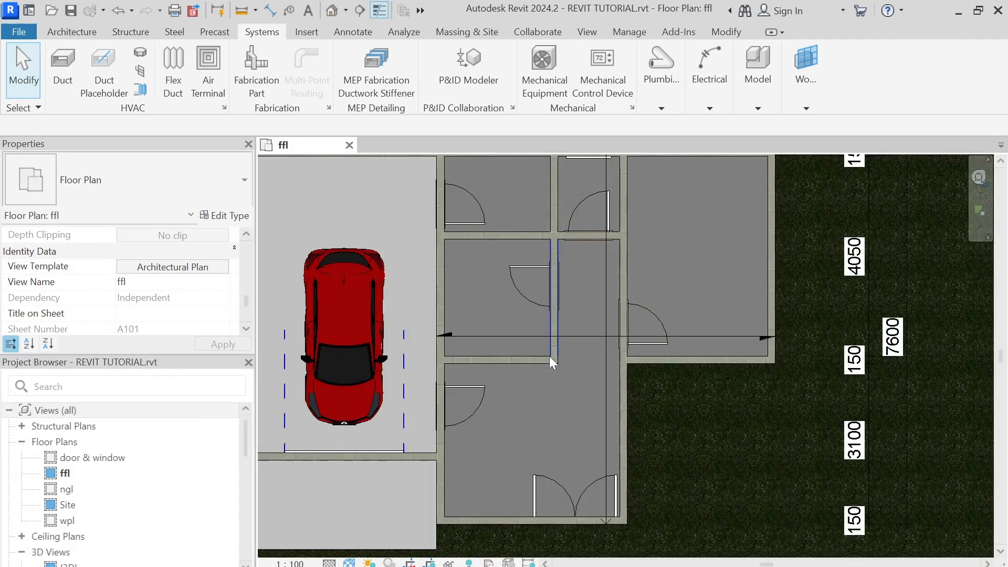
{"action": "scroll", "coordinate": [549, 359], "scroll_direction": "down", "scroll_amount": 1}
{"action": "scroll", "coordinate": [594, 281], "scroll_direction": "up", "scroll_amount": 2}
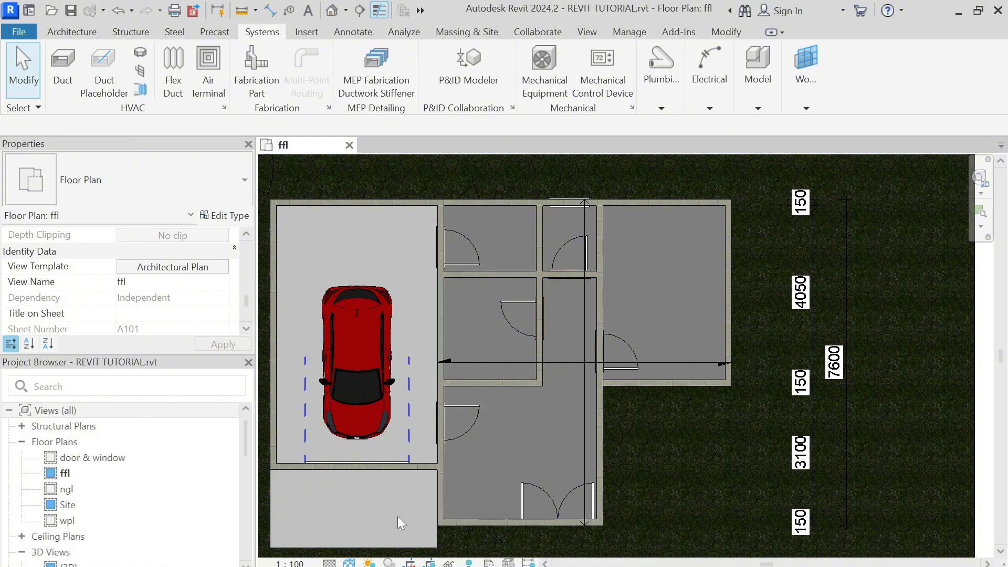
Step: Try the Realistic visual style on the floor plan and look at the conduit below the front wall
{"action": "left_click", "coordinate": [349, 563]}
{"action": "left_click", "coordinate": [360, 550]}
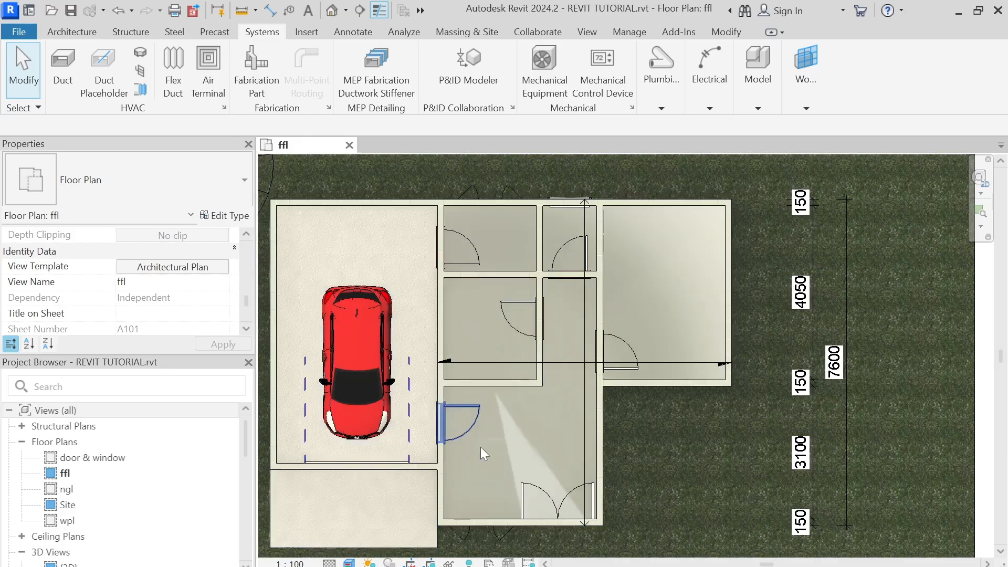
{"action": "scroll", "coordinate": [480, 446], "scroll_direction": "down", "scroll_amount": 3}
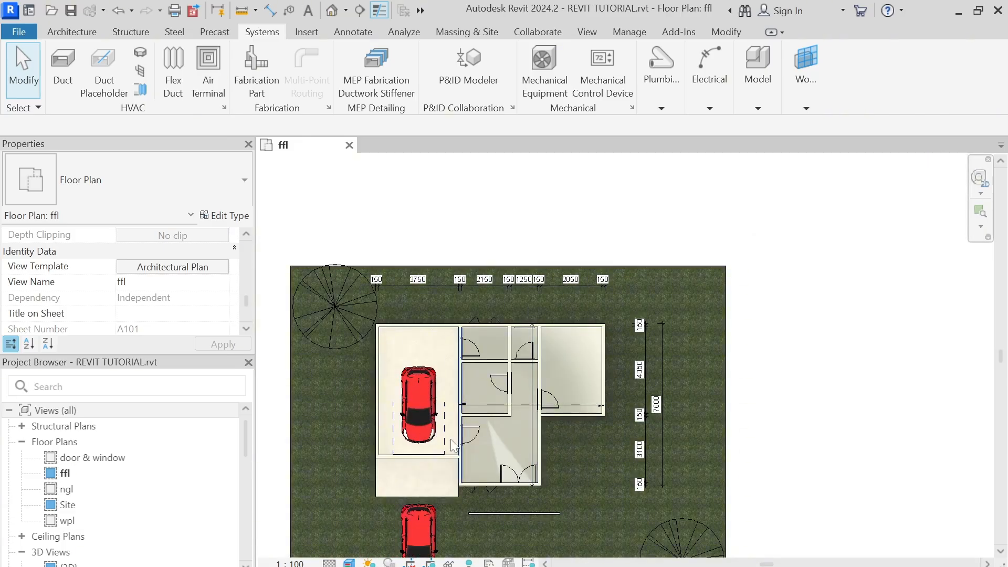
{"action": "middle_click_drag", "start_coordinate": [380, 420], "coordinate": [380, 346]}
{"action": "scroll", "coordinate": [483, 446], "scroll_direction": "up", "scroll_amount": 3}
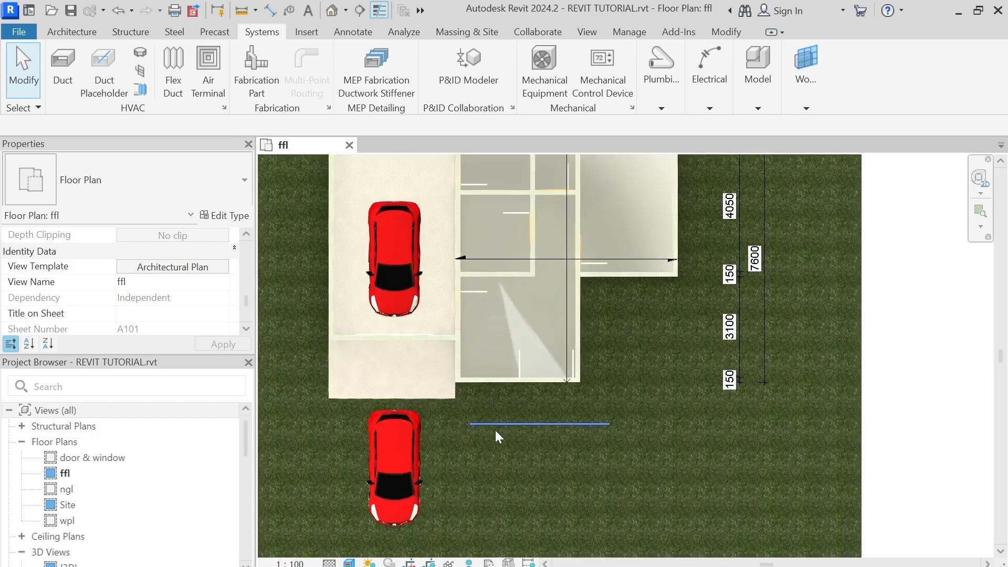
Step: Set the floor plan's visual style to Hidden Line and check how the walls and conduit display
{"action": "left_click", "coordinate": [349, 563]}
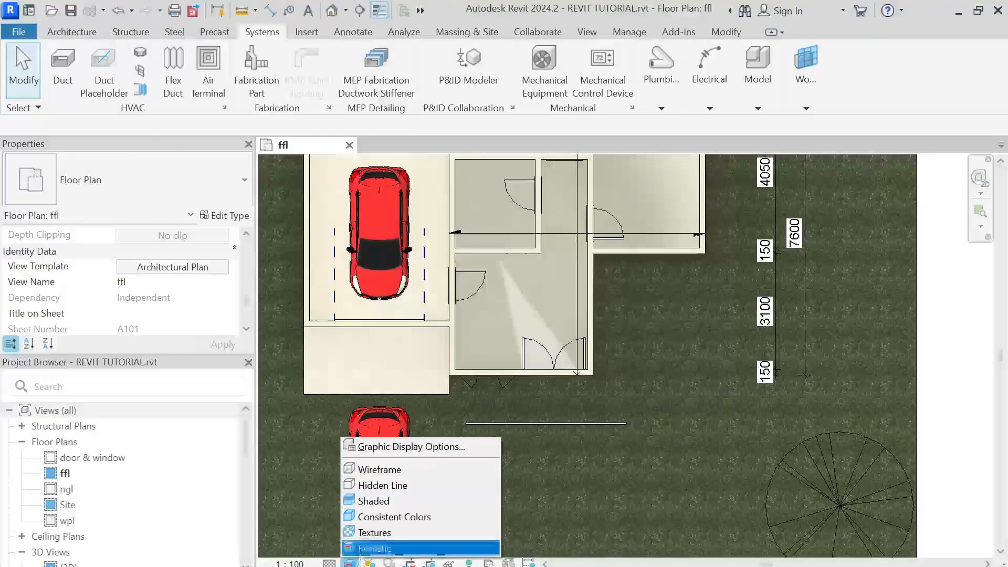
{"action": "left_click", "coordinate": [374, 486]}
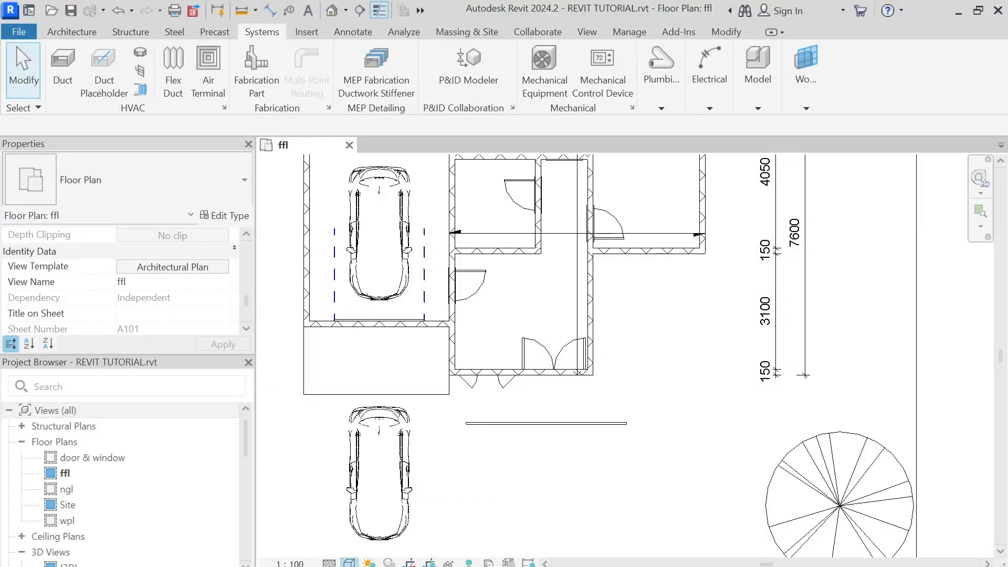
{"action": "scroll", "coordinate": [445, 363], "scroll_direction": "down", "scroll_amount": 3}
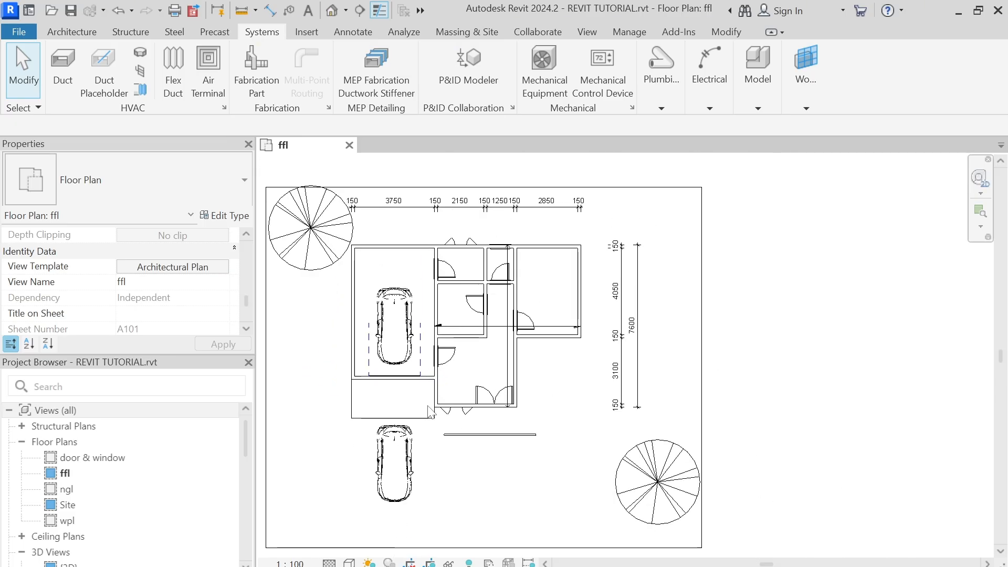
{"action": "left_click", "coordinate": [427, 422]}
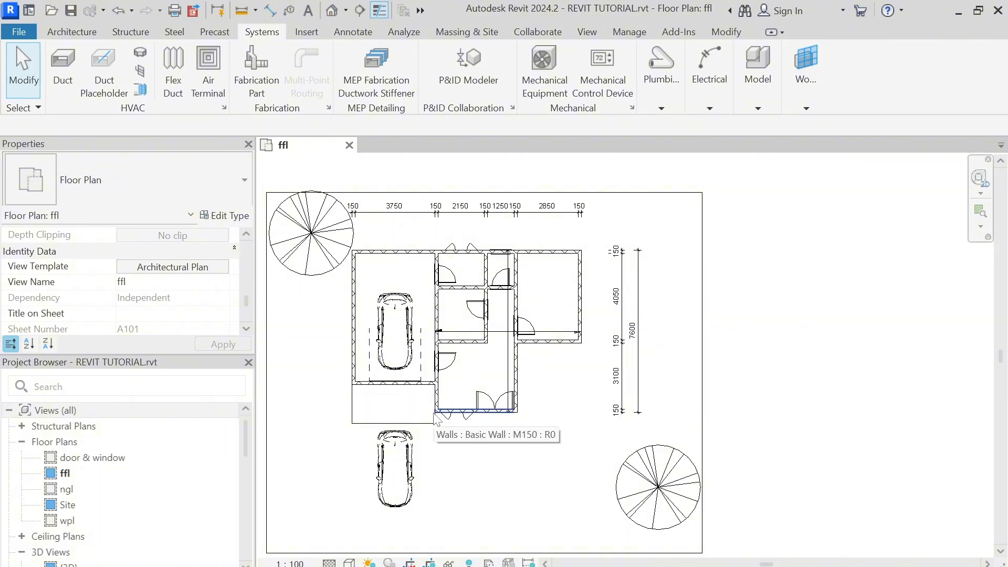
{"action": "scroll", "coordinate": [440, 393], "scroll_direction": "up", "scroll_amount": 5}
{"action": "scroll", "coordinate": [440, 394], "scroll_direction": "down", "scroll_amount": 3}
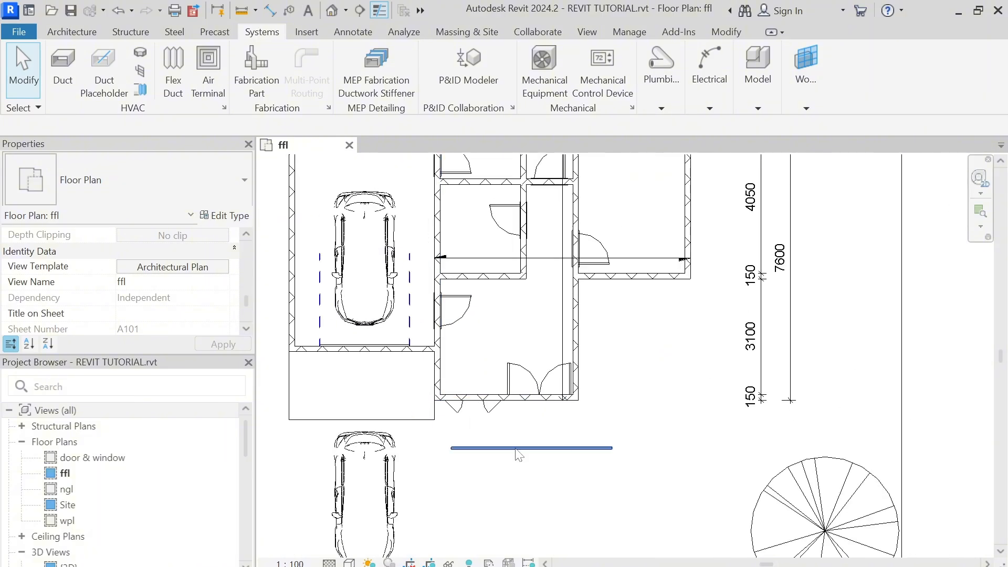
{"action": "scroll", "coordinate": [608, 464], "scroll_direction": "down", "scroll_amount": 2}
{"action": "scroll", "coordinate": [608, 464], "scroll_direction": "up", "scroll_amount": 5}
{"action": "scroll", "coordinate": [590, 439], "scroll_direction": "down", "scroll_amount": 4}
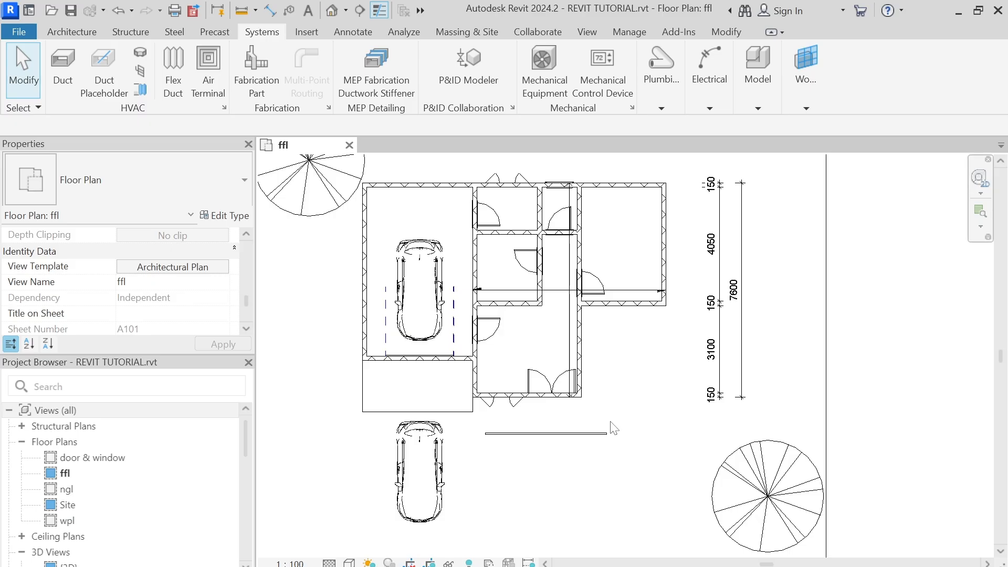
{"action": "scroll", "coordinate": [619, 399], "scroll_direction": "up", "scroll_amount": 1}
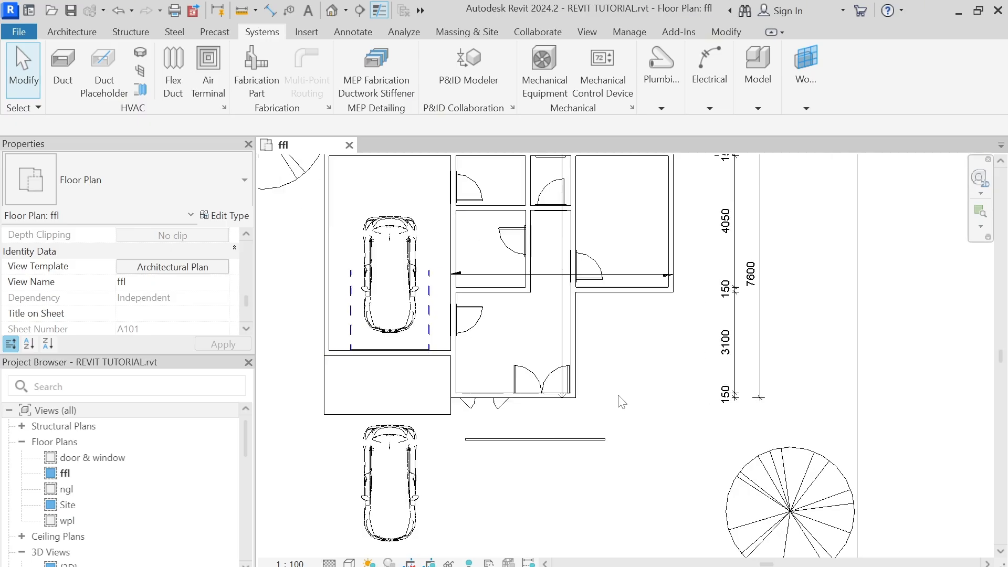
Step: Create a rule-based filter named "walls" from the Architectural Plan template's V/G Overrides Filters
{"action": "left_click", "coordinate": [213, 271]}
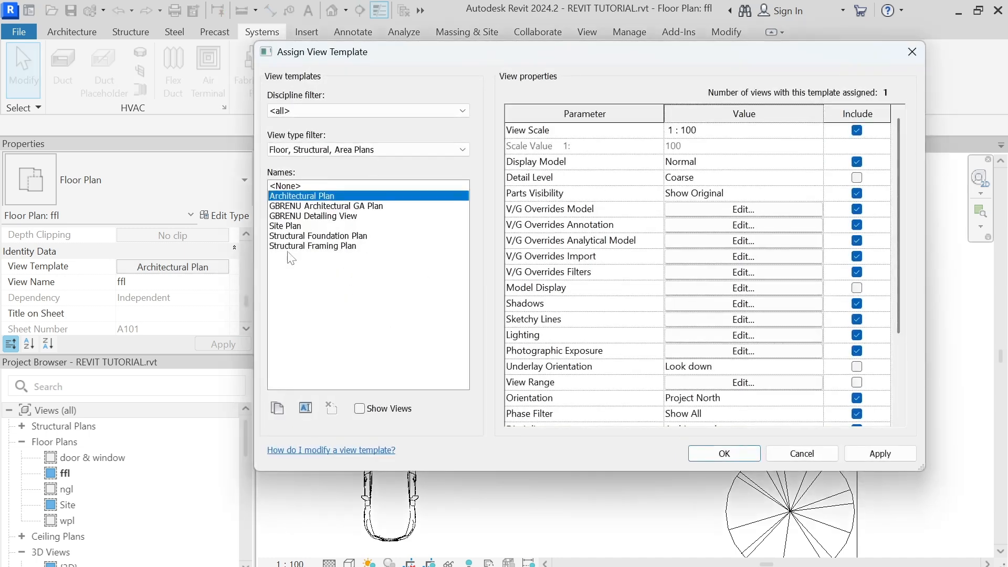
{"action": "left_click", "coordinate": [730, 272]}
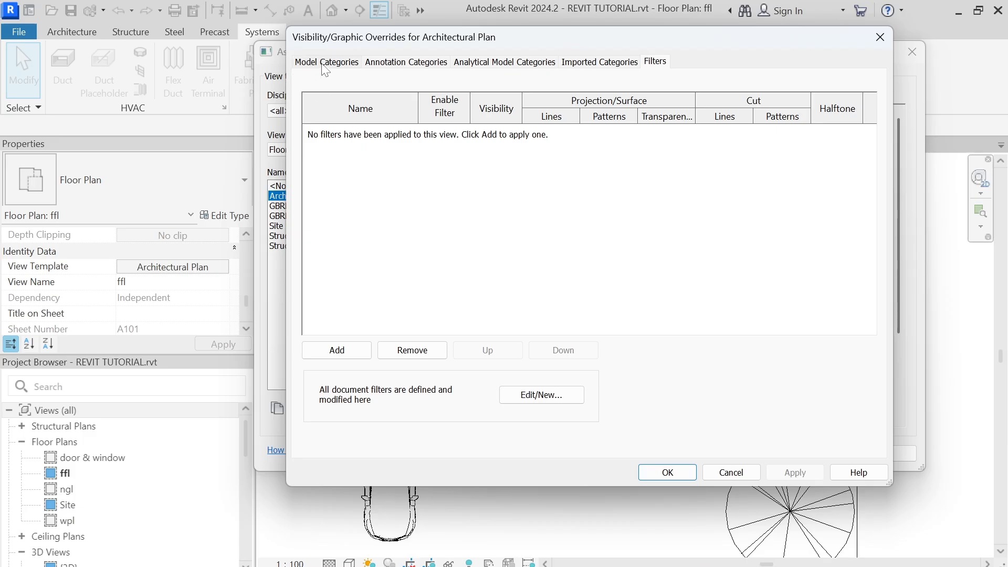
{"action": "left_click", "coordinate": [541, 395]}
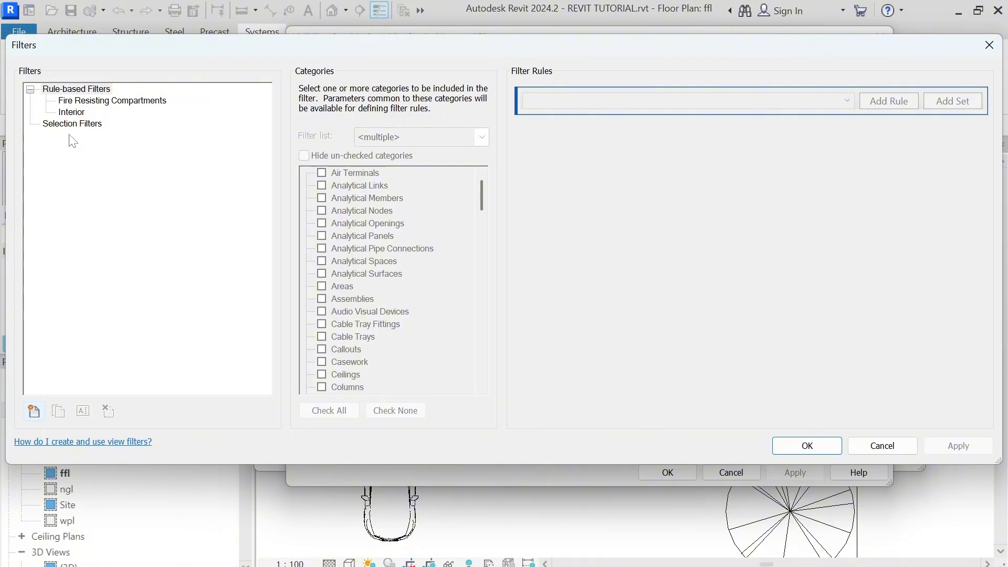
{"action": "left_click", "coordinate": [105, 325]}
{"action": "left_click", "coordinate": [32, 413]}
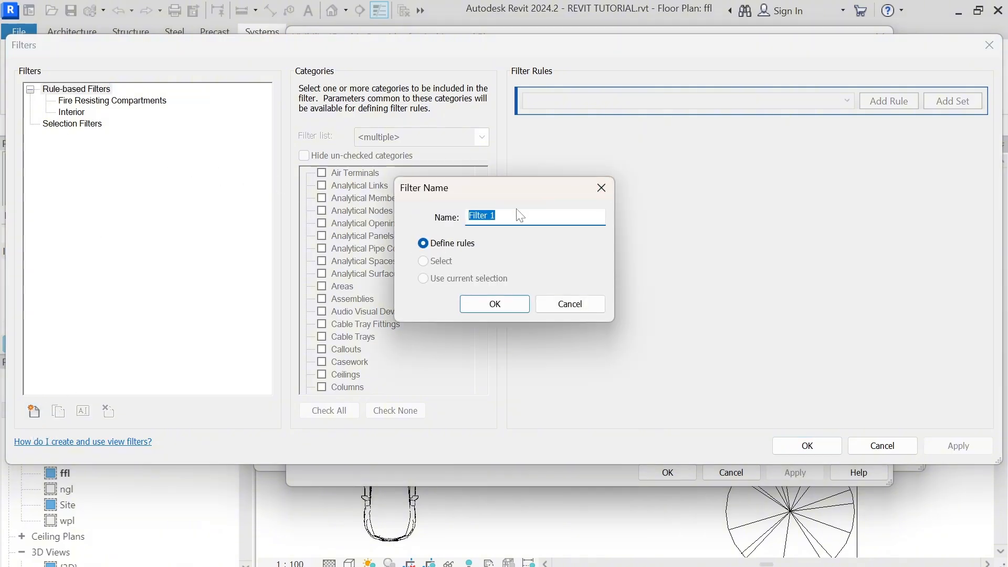
{"action": "type", "text": "walls"}
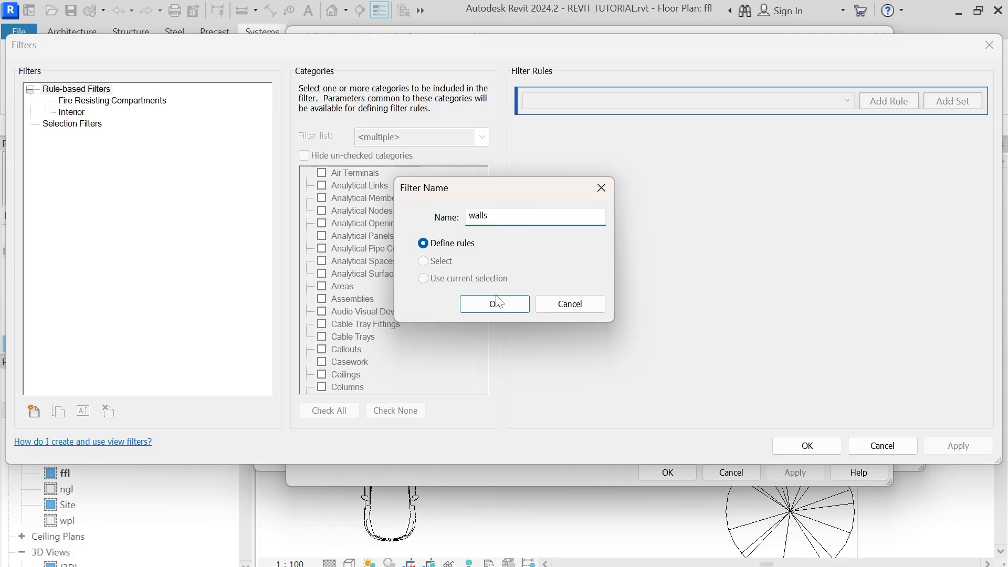
{"action": "left_click", "coordinate": [495, 304]}
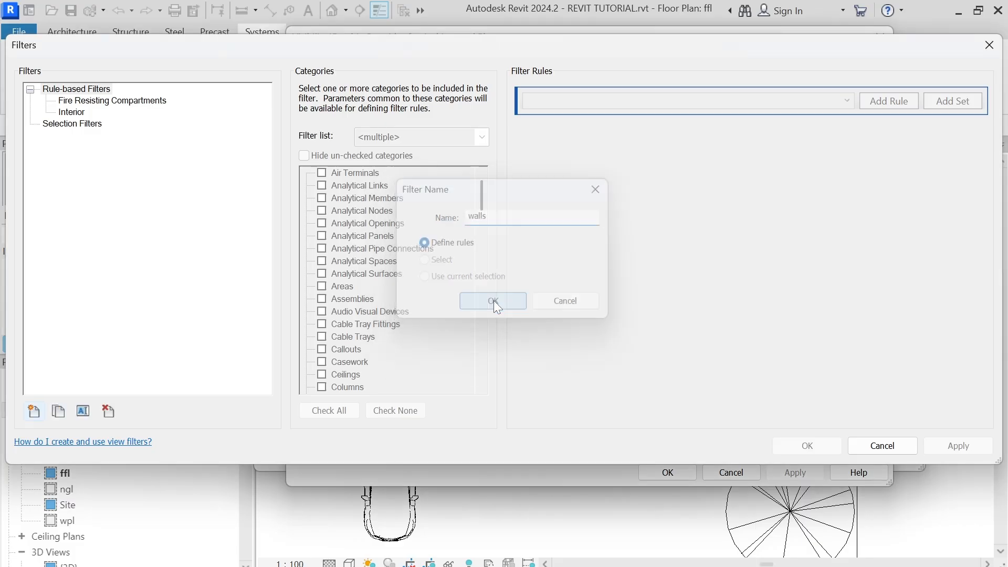
Step: Include only the Walls category in the "walls" filter
{"action": "scroll", "coordinate": [364, 239], "scroll_direction": "down", "scroll_amount": 4}
{"action": "scroll", "coordinate": [364, 239], "scroll_direction": "down", "scroll_amount": 20}
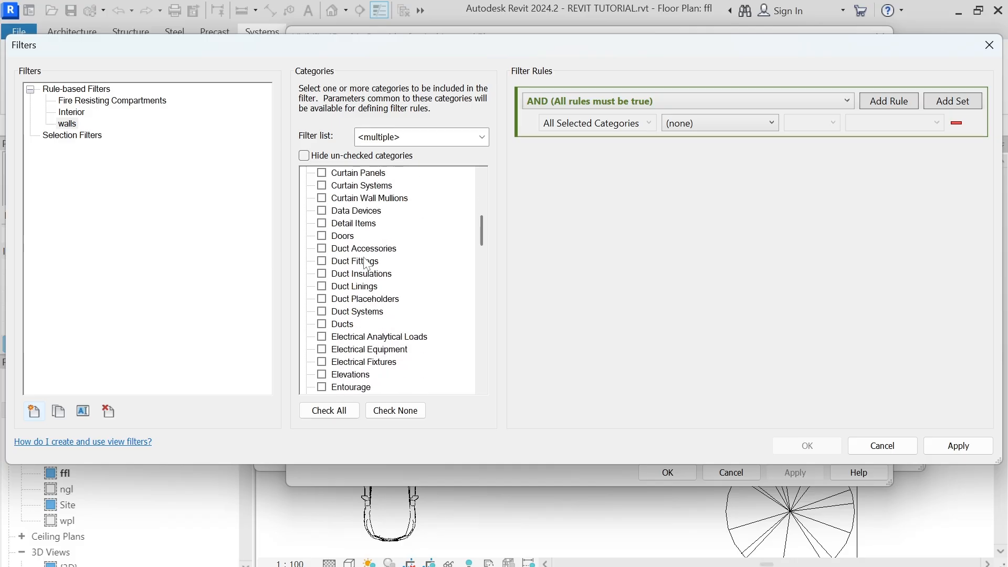
{"action": "scroll", "coordinate": [370, 293], "scroll_direction": "down", "scroll_amount": 10}
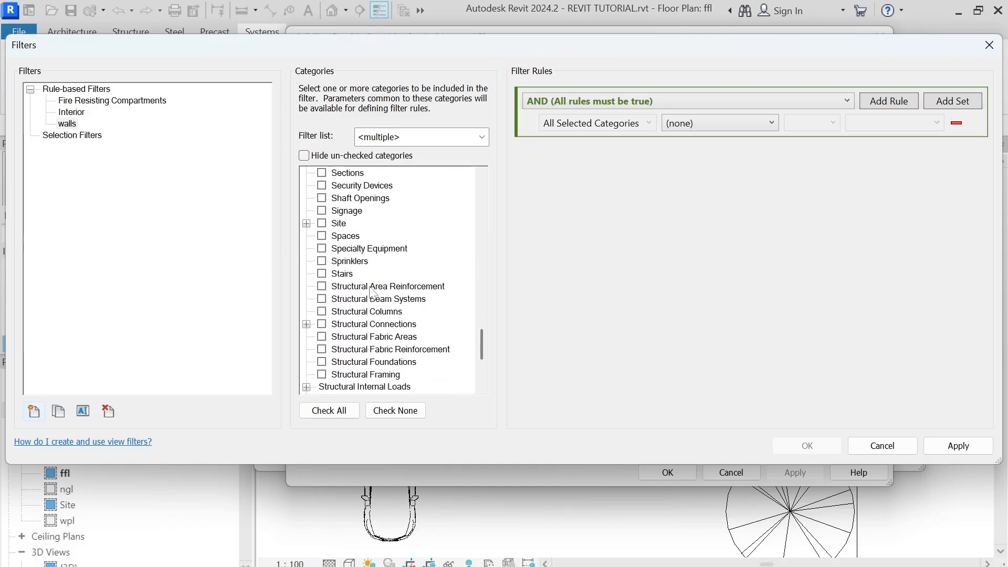
{"action": "left_click", "coordinate": [325, 360]}
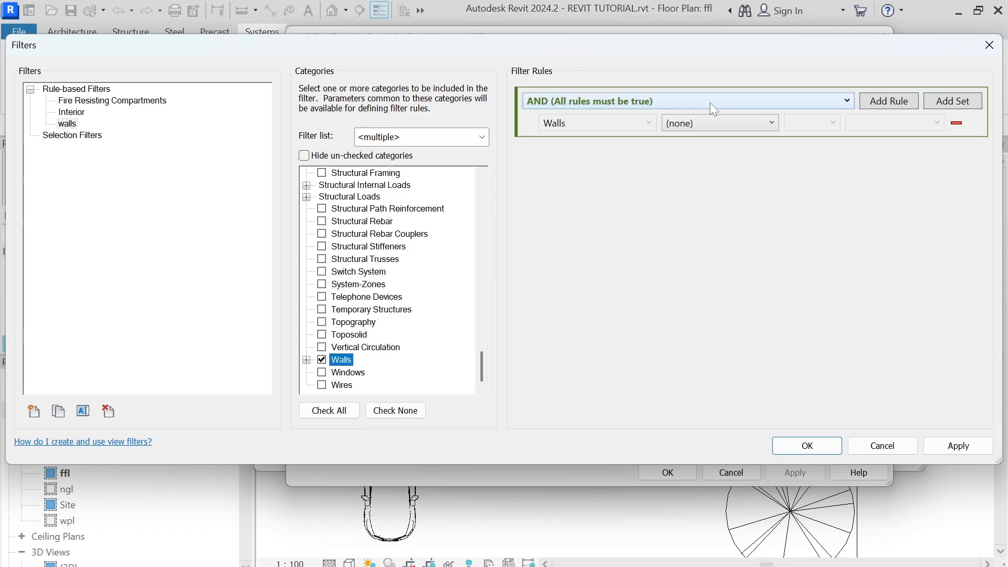
Step: Define the "walls" filter rule as Width equals 150.0 and save the filter
{"action": "left_click", "coordinate": [738, 124]}
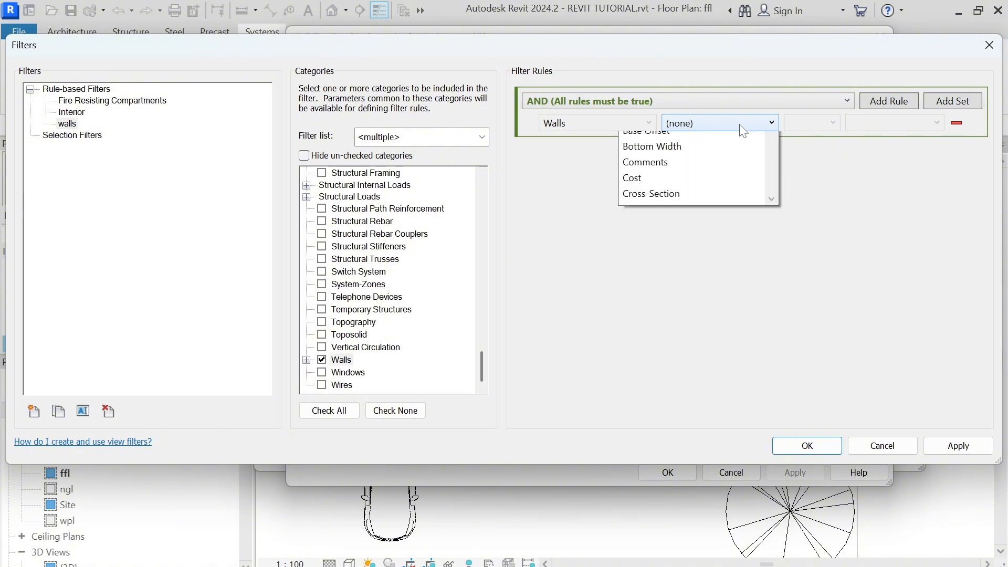
{"action": "scroll", "coordinate": [711, 205], "scroll_direction": "down", "scroll_amount": 20}
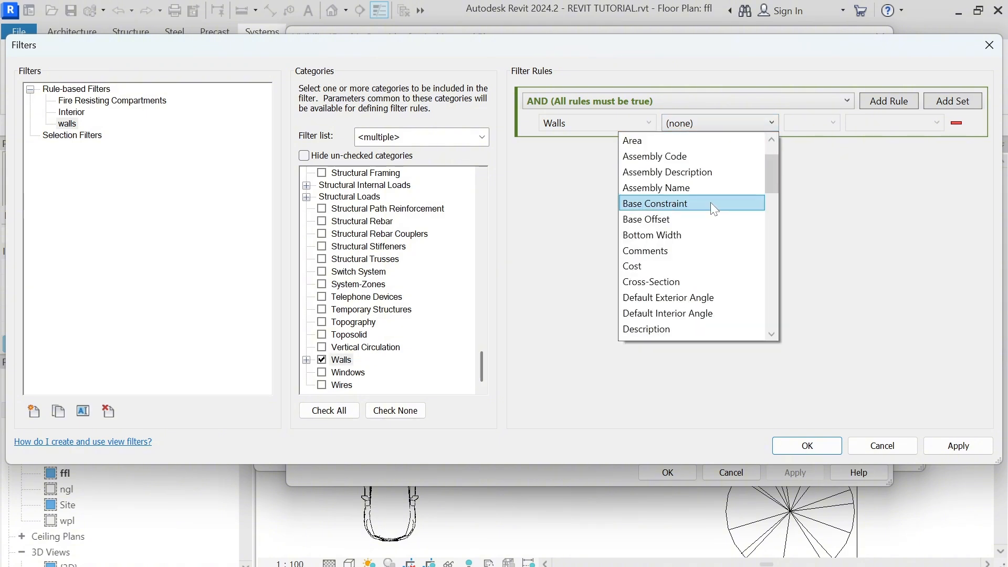
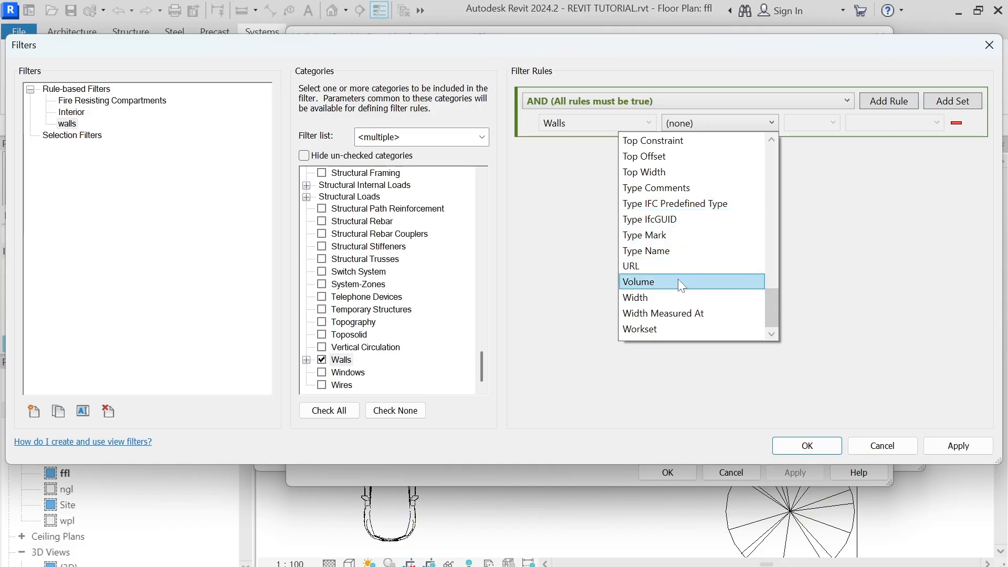
{"action": "scroll", "coordinate": [678, 279], "scroll_direction": "up", "scroll_amount": 15}
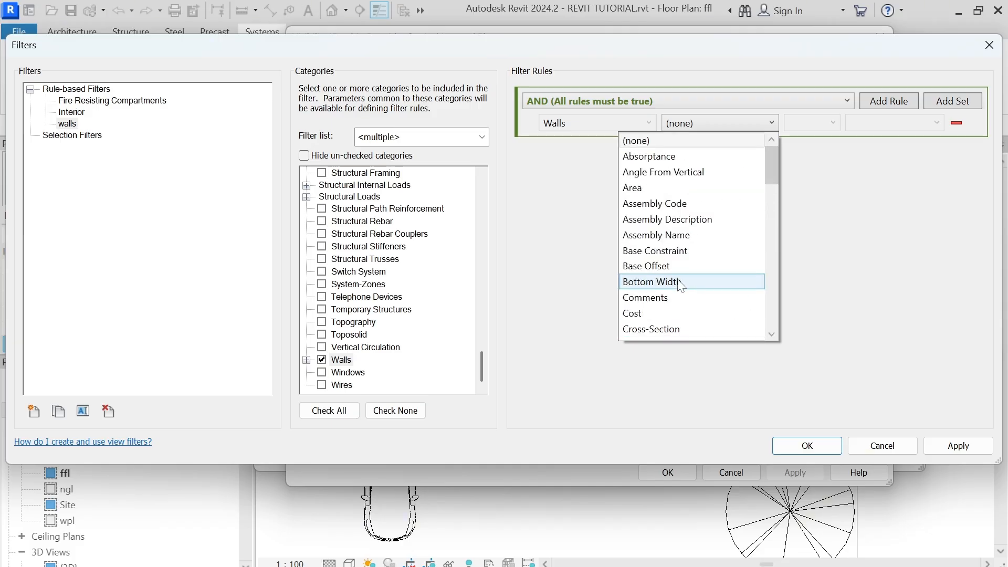
{"action": "scroll", "coordinate": [681, 285], "scroll_direction": "down", "scroll_amount": 15}
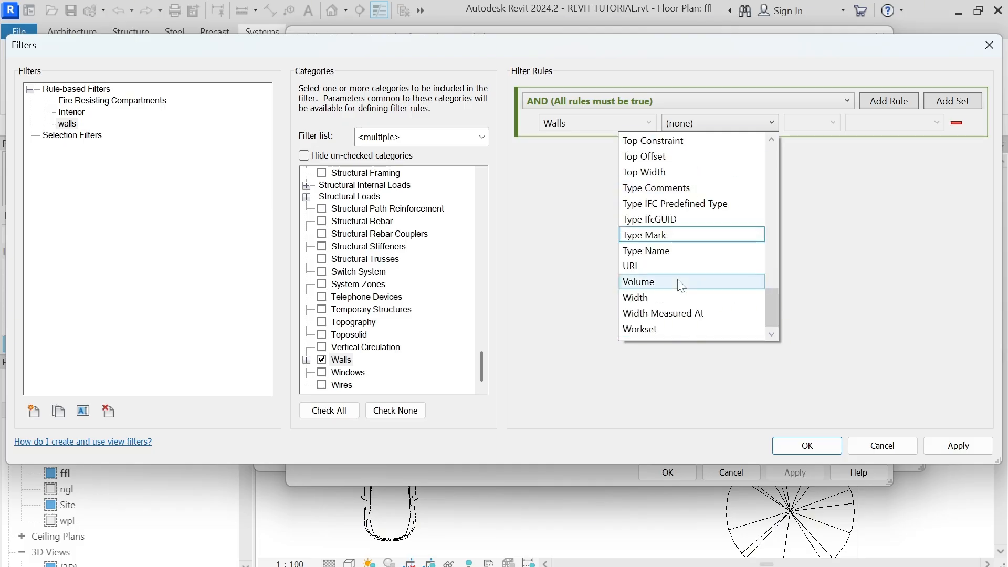
{"action": "left_click", "coordinate": [651, 300]}
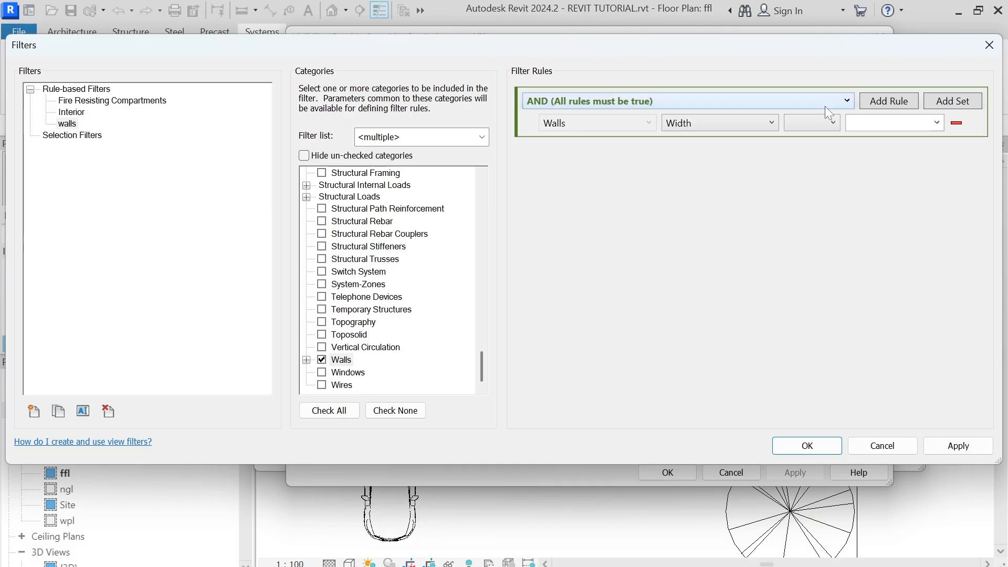
{"action": "left_click", "coordinate": [832, 123]}
{"action": "left_click", "coordinate": [803, 140]}
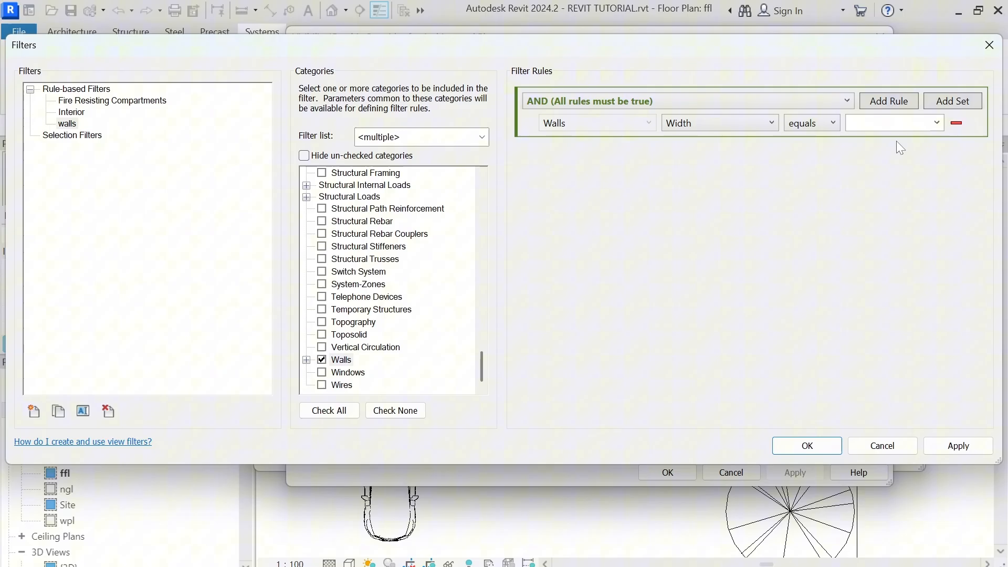
{"action": "left_click", "coordinate": [937, 124]}
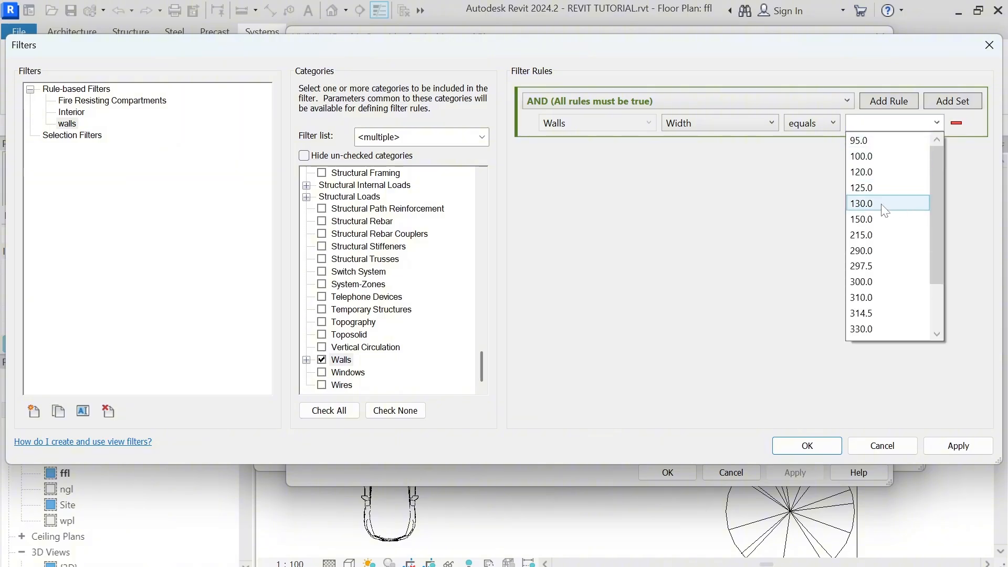
{"action": "left_click", "coordinate": [869, 219]}
{"action": "left_click", "coordinate": [958, 446]}
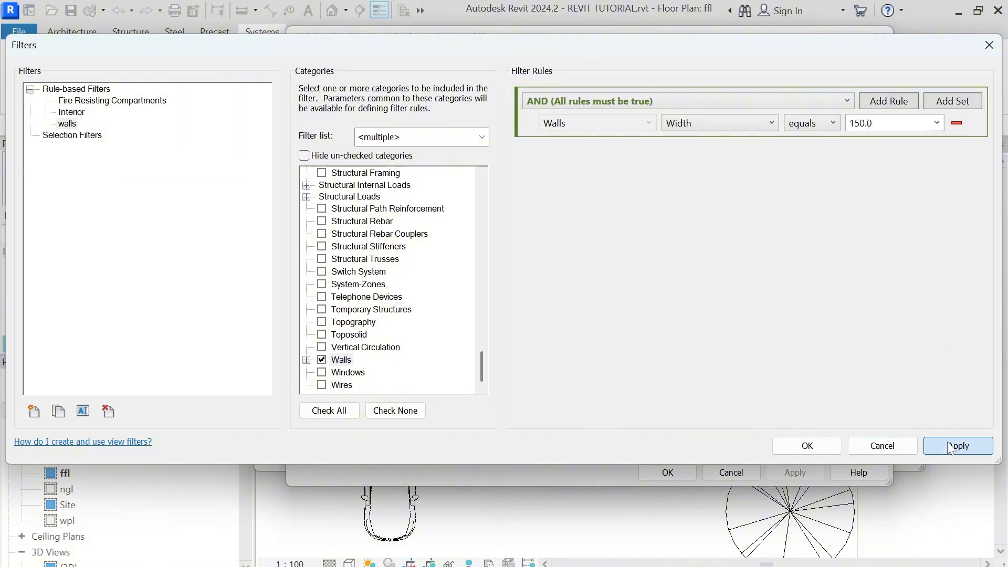
{"action": "left_click", "coordinate": [819, 450]}
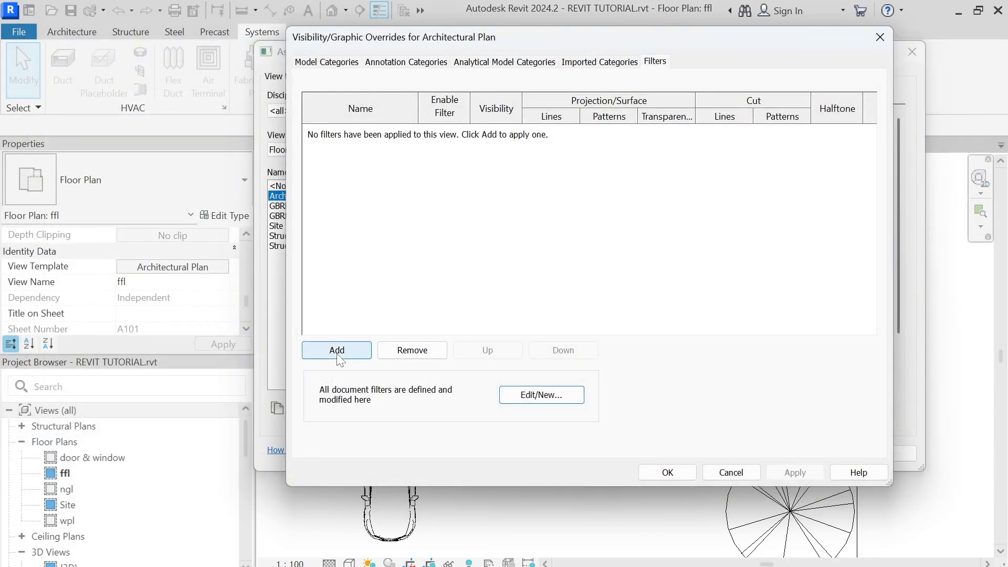
Step: Add the "walls" filter to the Architectural Plan template's visibility/graphic overrides
{"action": "left_click", "coordinate": [339, 357]}
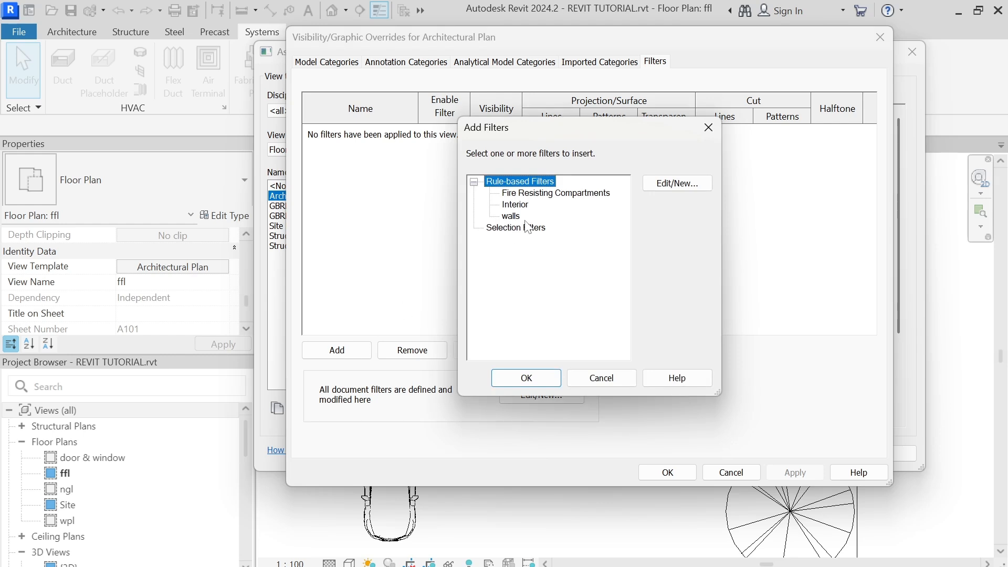
{"action": "left_click", "coordinate": [512, 217]}
{"action": "left_click", "coordinate": [528, 377]}
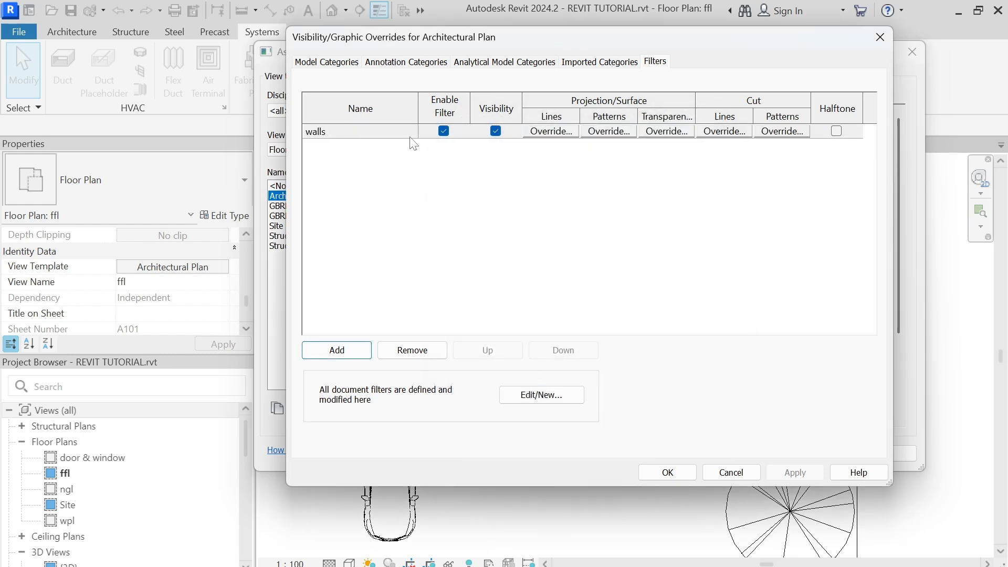
{"action": "left_click", "coordinate": [560, 191]}
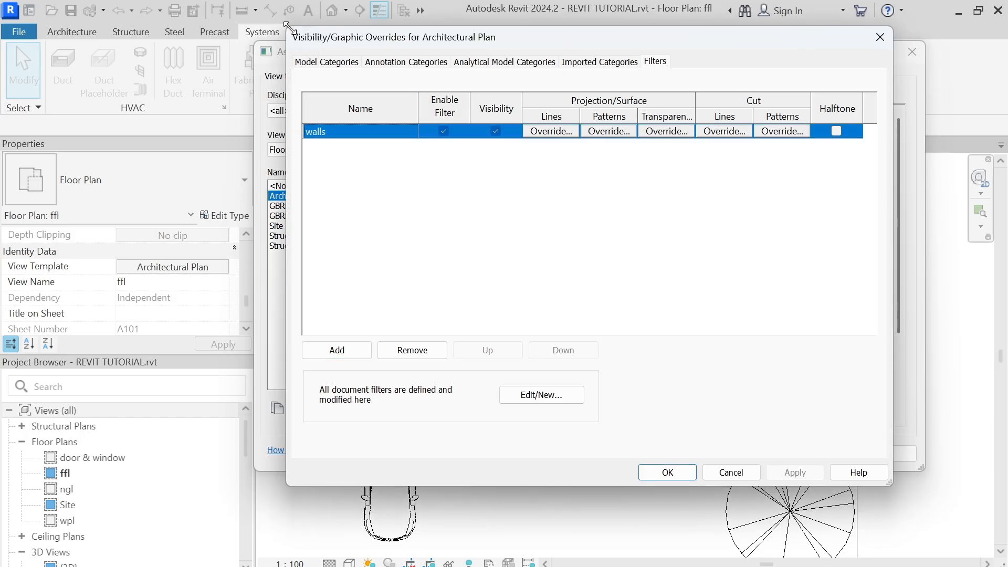
Step: Override the "walls" filter's projection/surface foreground pattern with a red solid fill
{"action": "left_click_drag", "start_coordinate": [287, 24], "coordinate": [6, 11]}
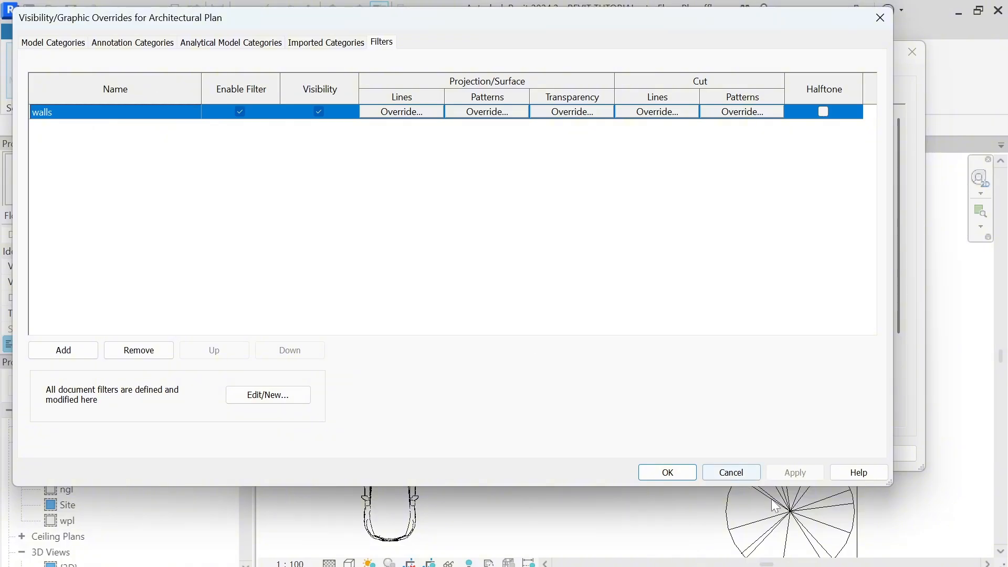
{"action": "left_click_drag", "start_coordinate": [901, 496], "coordinate": [973, 556]}
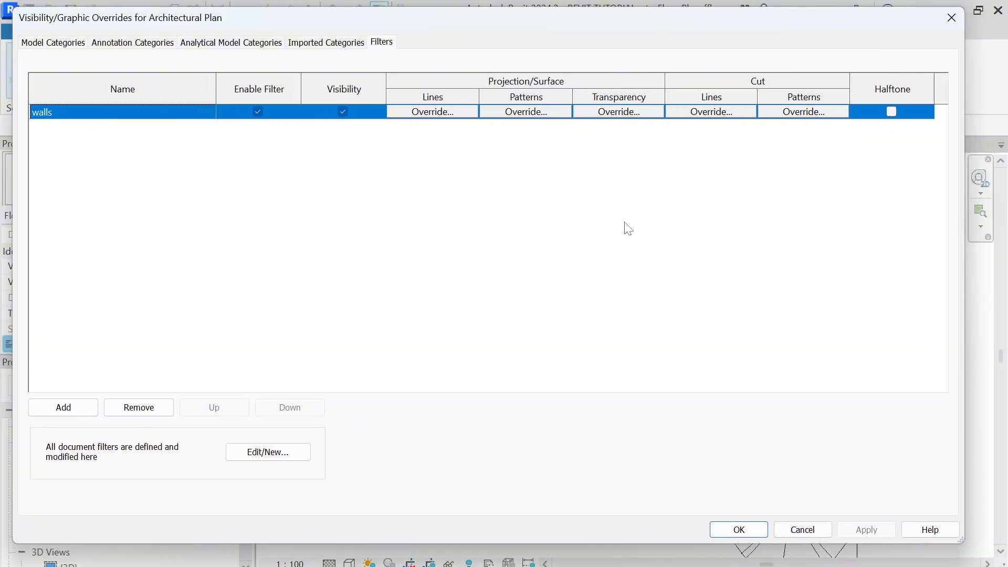
{"action": "left_click", "coordinate": [565, 115]}
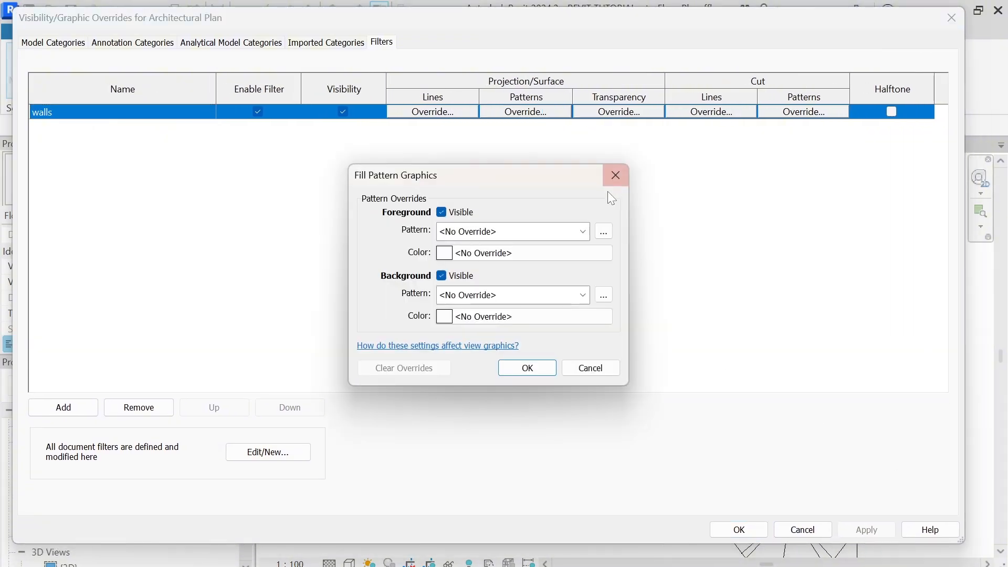
{"action": "left_click", "coordinate": [525, 232]}
{"action": "left_click", "coordinate": [561, 260]}
{"action": "left_click", "coordinate": [505, 253]}
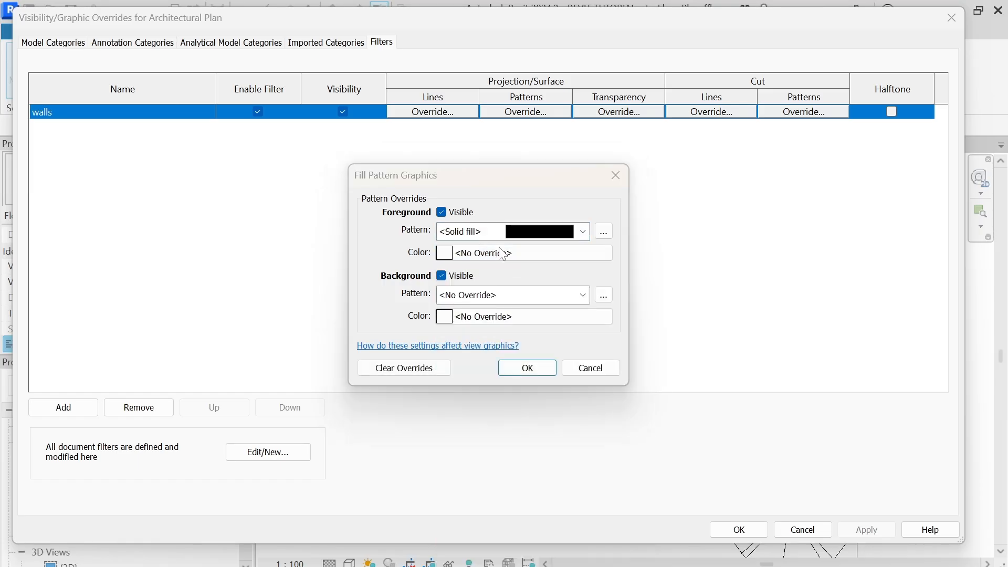
{"action": "left_click", "coordinate": [324, 189]}
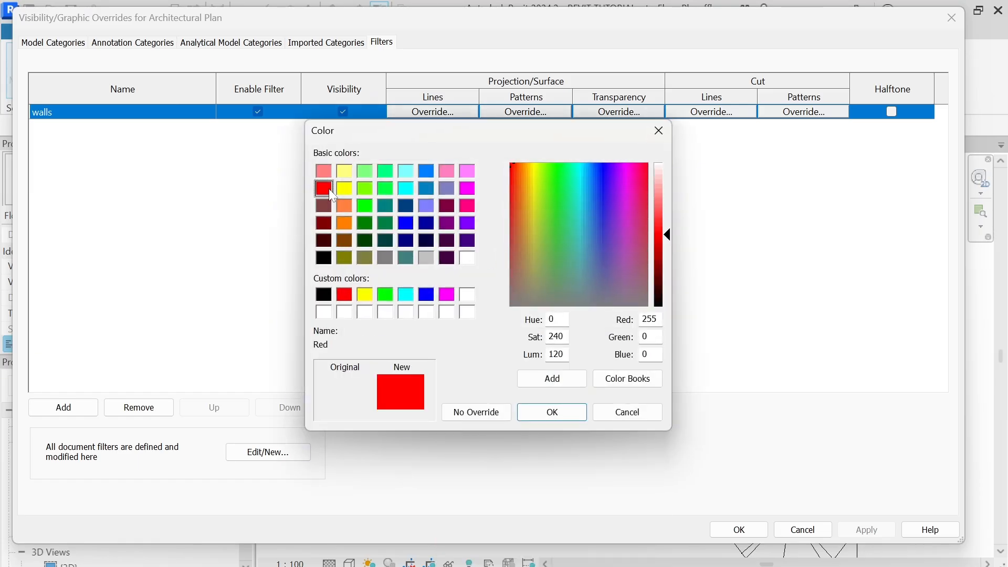
{"action": "left_click", "coordinate": [552, 412]}
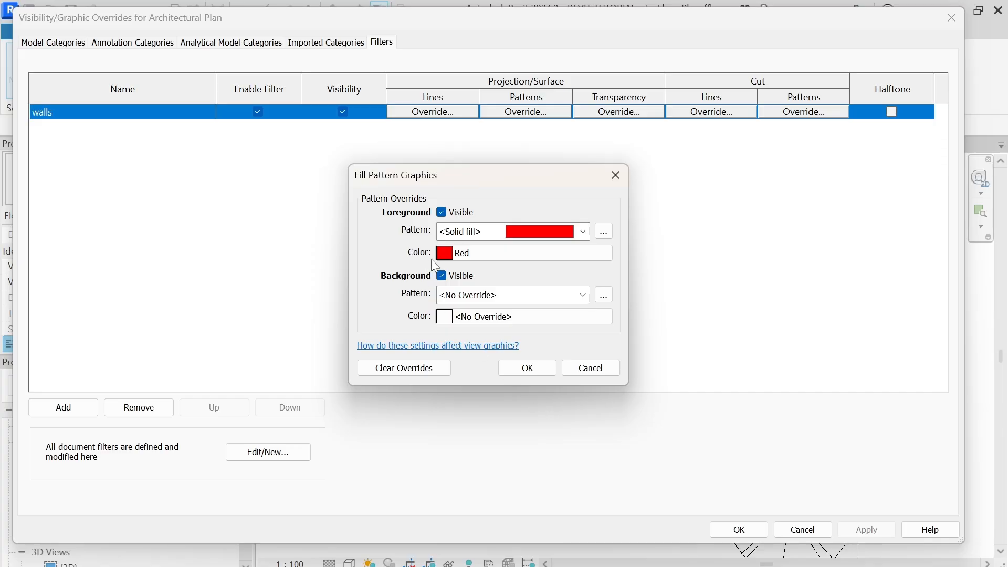
{"action": "left_click", "coordinate": [536, 373]}
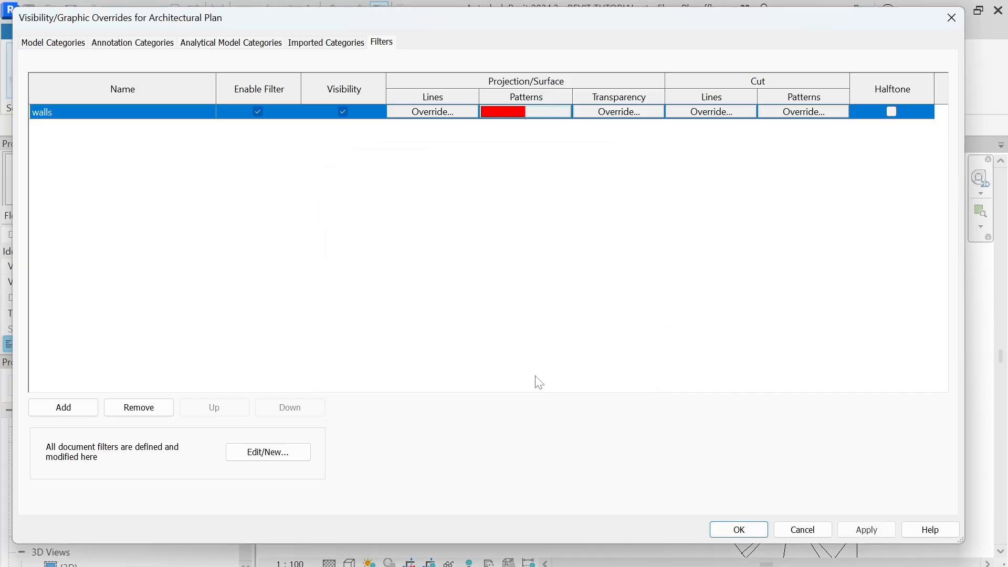
Step: Override the "walls" filter's projection lines with a solid black pattern and apply the updated Architectural Plan template to the floor plan
{"action": "left_click", "coordinate": [461, 117]}
{"action": "left_click", "coordinate": [490, 257]}
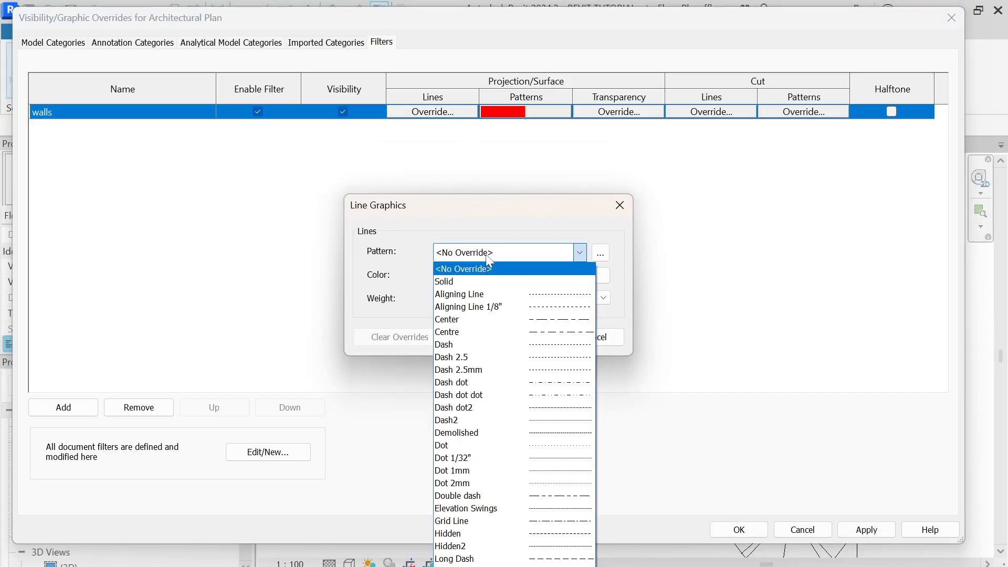
{"action": "left_click", "coordinate": [496, 281]}
{"action": "left_click", "coordinate": [475, 276]}
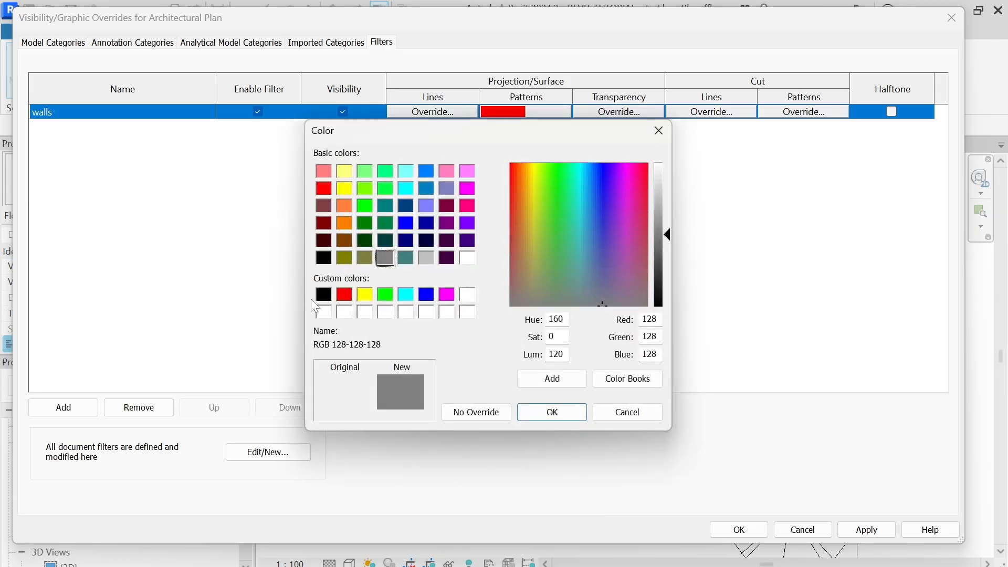
{"action": "left_click", "coordinate": [323, 298]}
{"action": "left_click", "coordinate": [527, 414]}
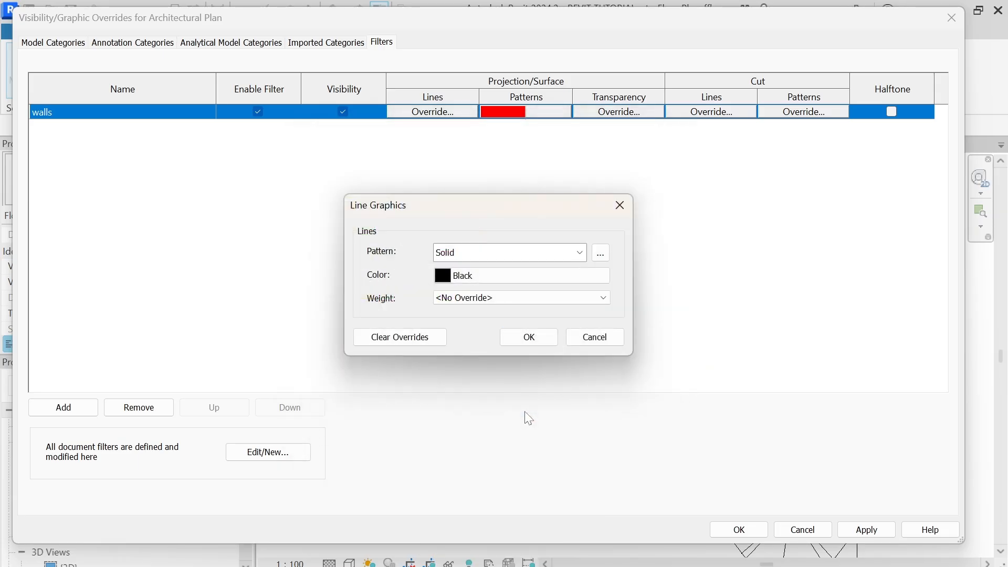
{"action": "left_click", "coordinate": [530, 338]}
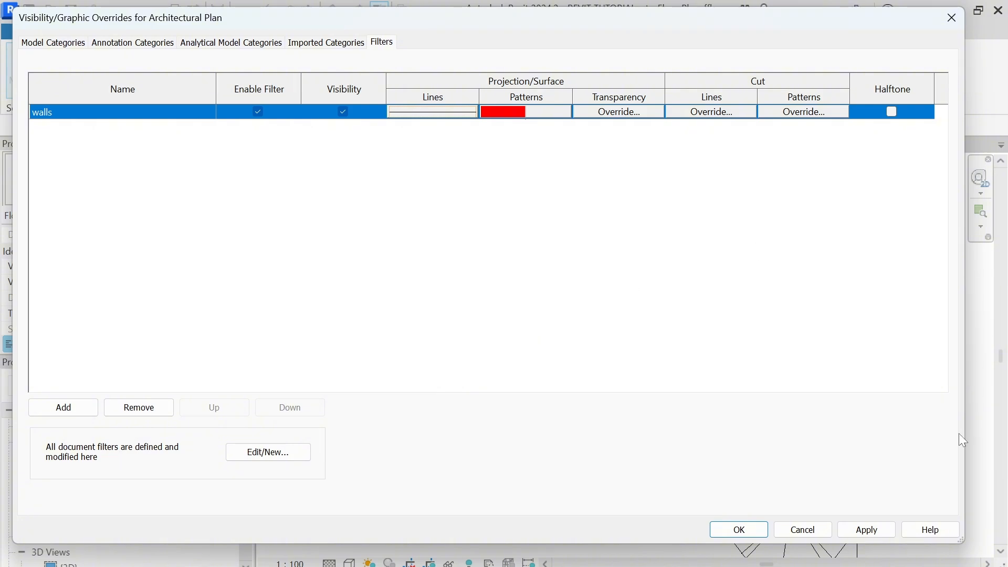
{"action": "left_click", "coordinate": [866, 530]}
{"action": "left_click", "coordinate": [740, 530]}
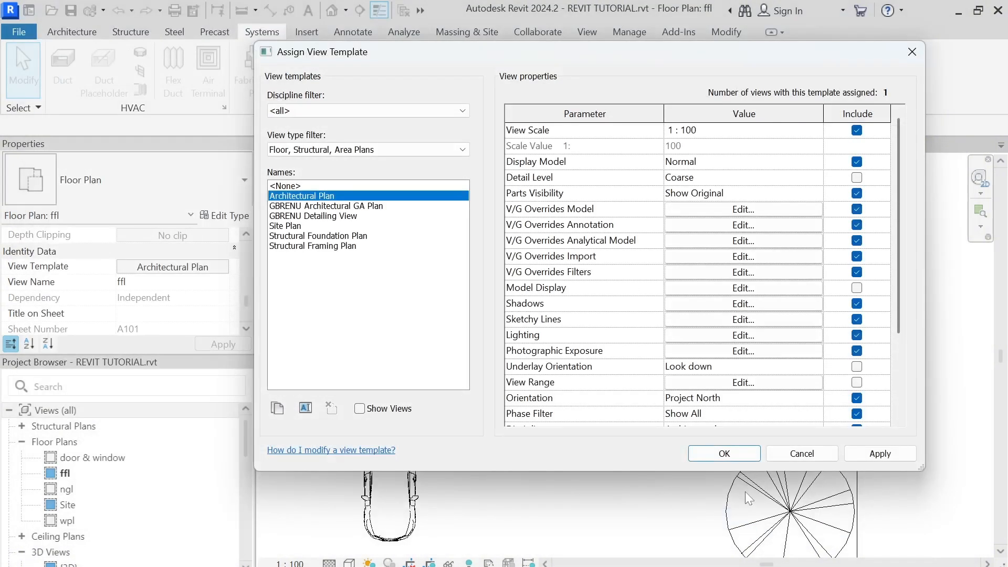
{"action": "left_click", "coordinate": [745, 453]}
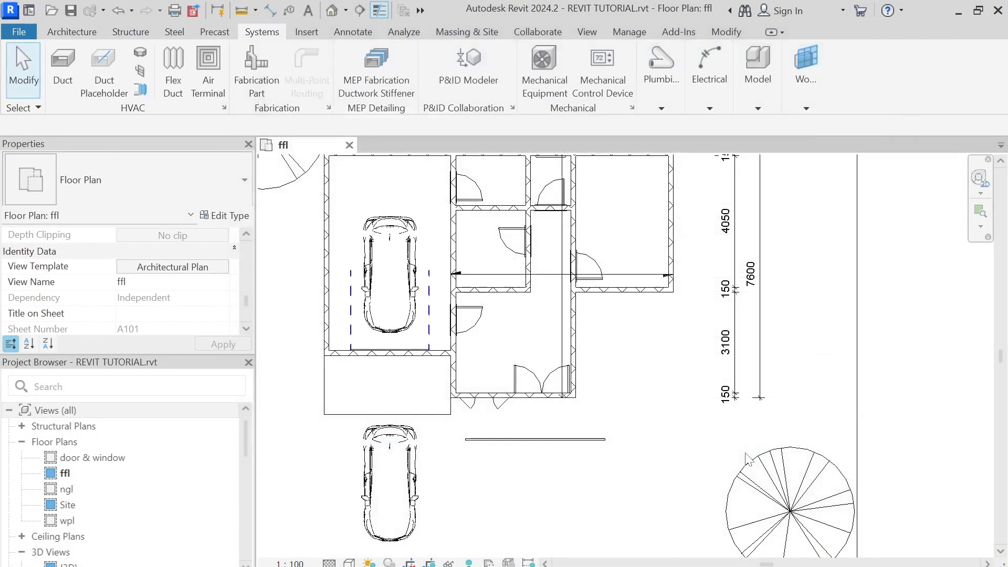
Step: Check how the walls display on the floor plan and review the properties of the wall between the garage and the house
{"action": "scroll", "coordinate": [531, 290], "scroll_direction": "down", "scroll_amount": 5}
{"action": "scroll", "coordinate": [469, 235], "scroll_direction": "up", "scroll_amount": 7}
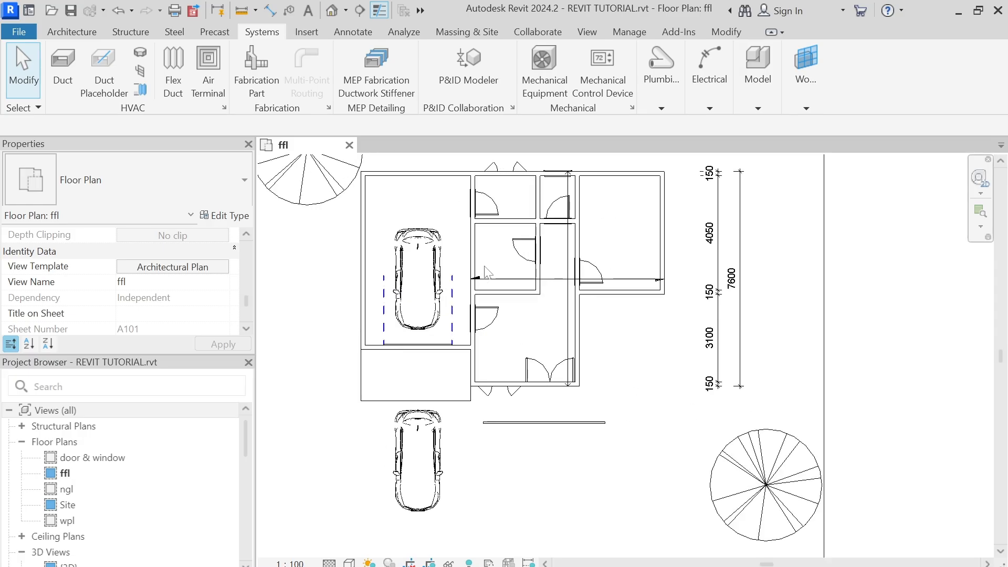
{"action": "left_click", "coordinate": [469, 234]}
{"action": "scroll", "coordinate": [147, 285], "scroll_direction": "down", "scroll_amount": 1}
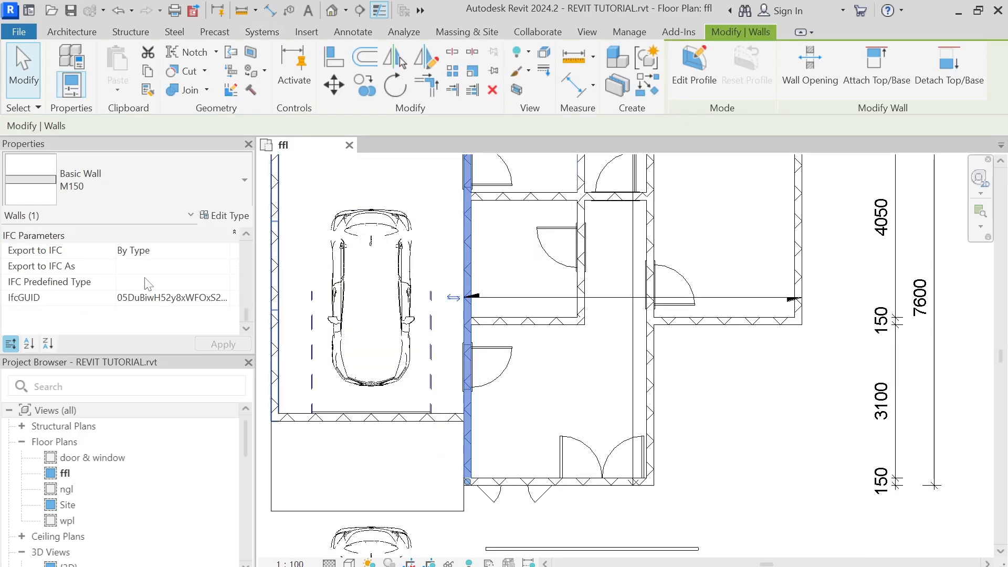
{"action": "scroll", "coordinate": [148, 282], "scroll_direction": "up", "scroll_amount": 4}
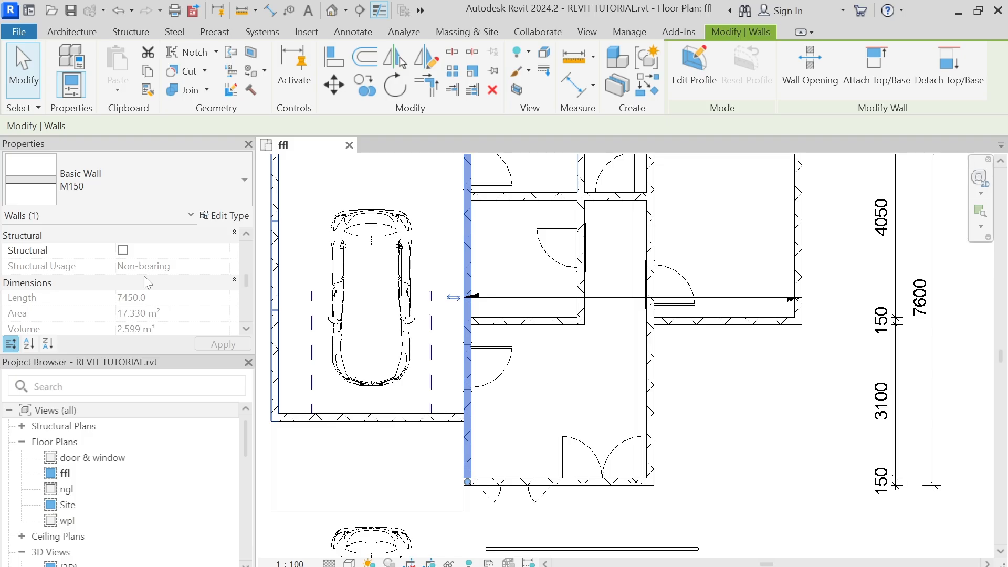
{"action": "scroll", "coordinate": [146, 282], "scroll_direction": "down", "scroll_amount": 3}
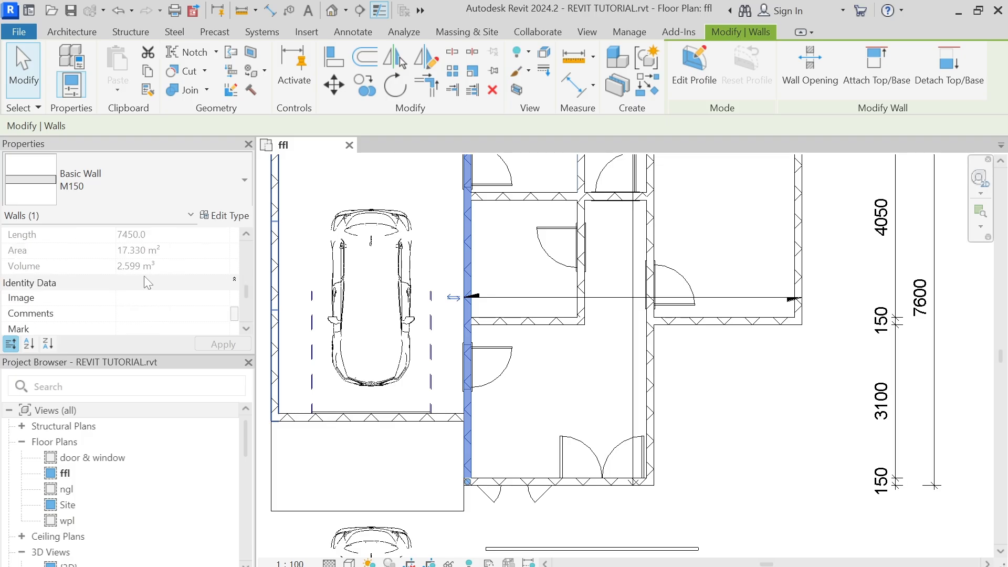
{"action": "scroll", "coordinate": [146, 282], "scroll_direction": "up", "scroll_amount": 3}
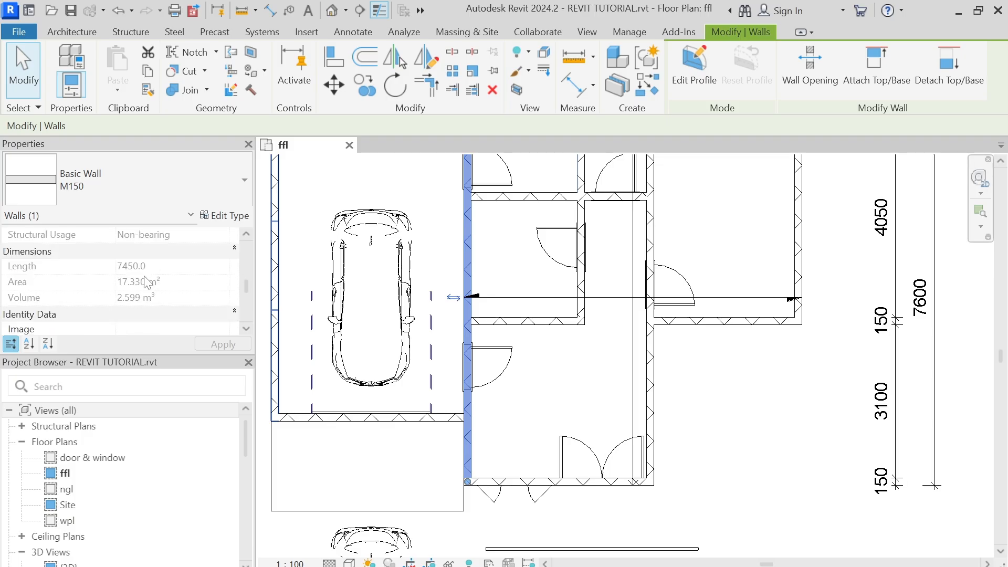
{"action": "scroll", "coordinate": [147, 281], "scroll_direction": "up", "scroll_amount": 4}
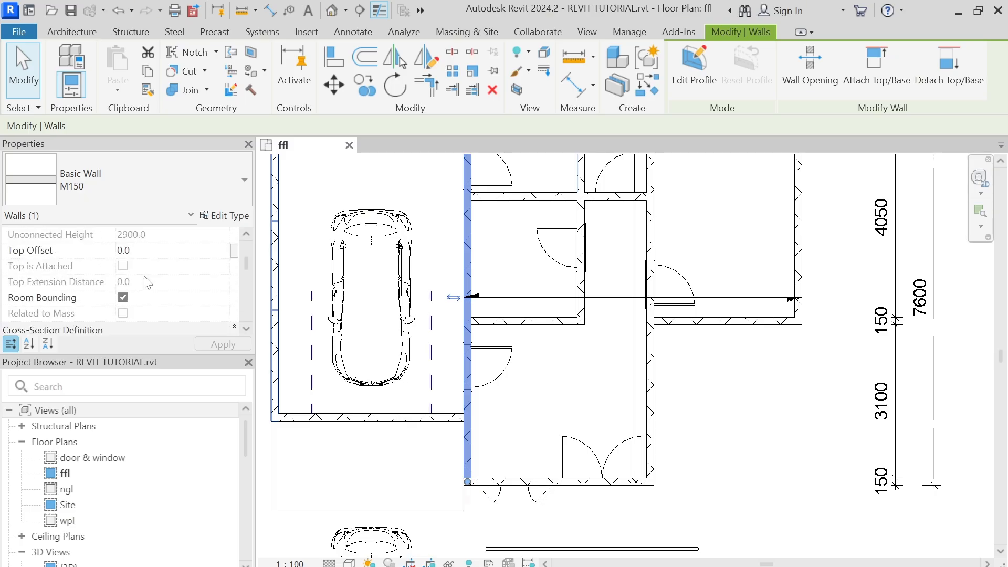
Step: Review the type parameters of the M150 wall between the garage and the house, including its width, fill and keynote
{"action": "scroll", "coordinate": [147, 283], "scroll_direction": "up", "scroll_amount": 1}
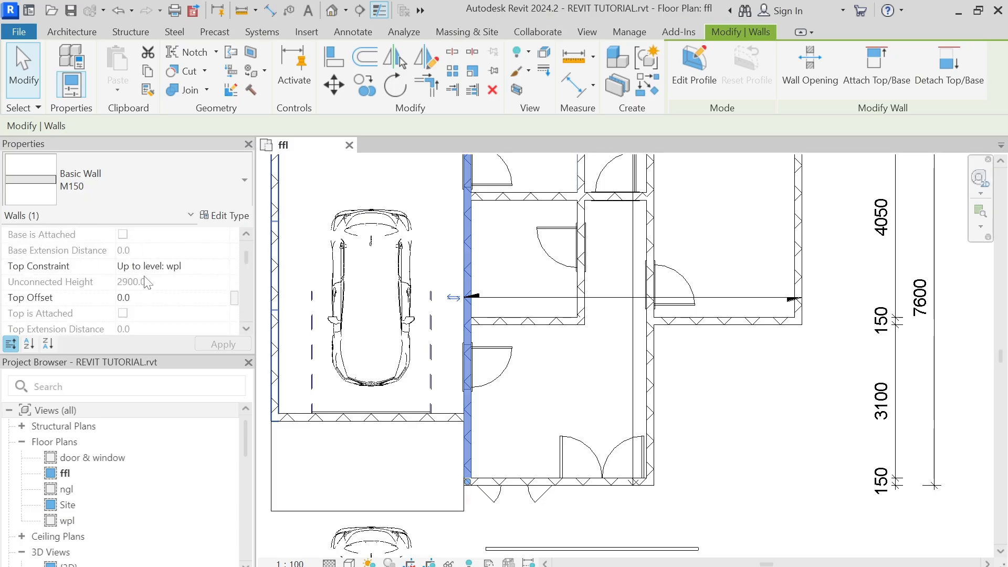
{"action": "scroll", "coordinate": [192, 283], "scroll_direction": "up", "scroll_amount": 1}
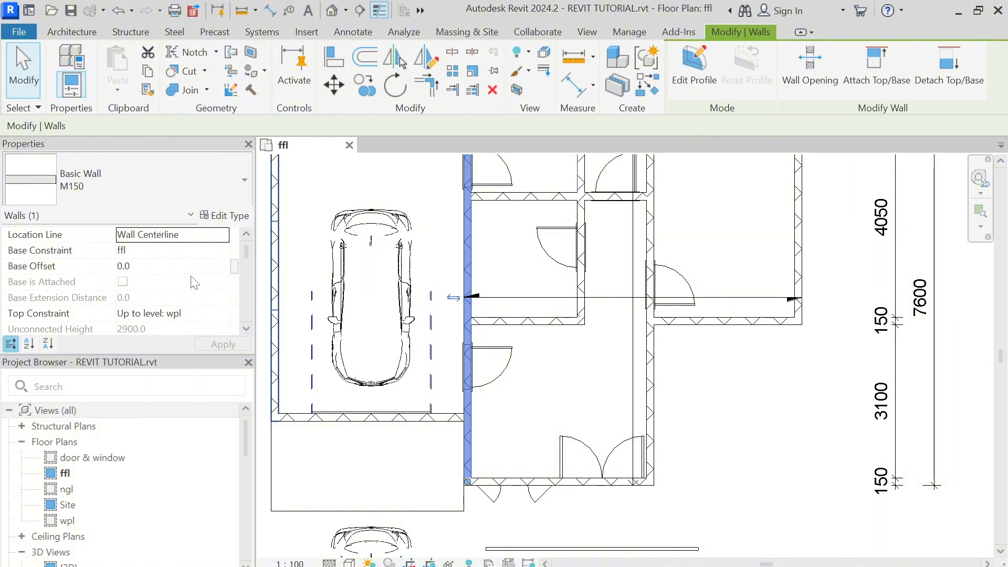
{"action": "scroll", "coordinate": [194, 282], "scroll_direction": "up", "scroll_amount": 1}
{"action": "left_click", "coordinate": [224, 216]}
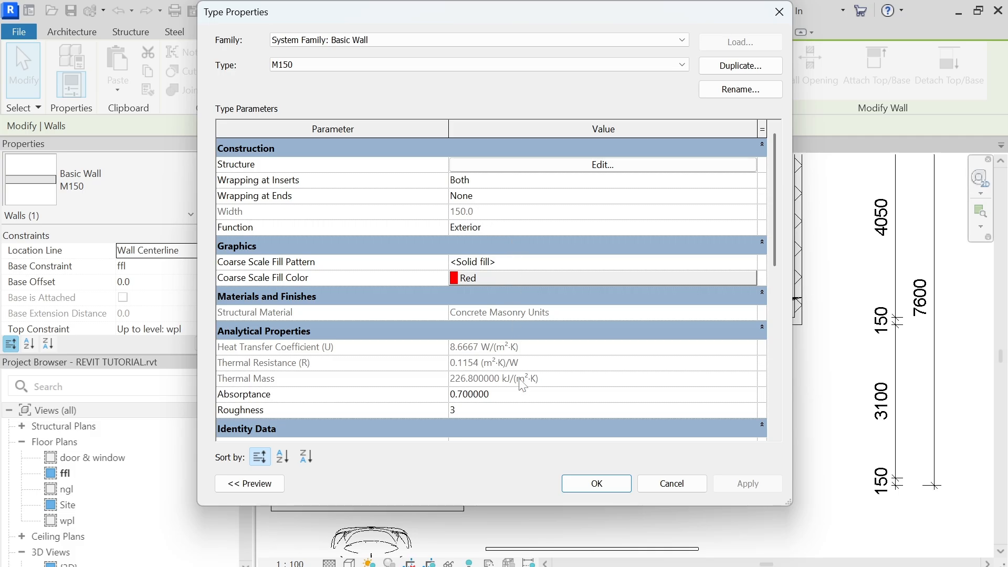
{"action": "scroll", "coordinate": [523, 385], "scroll_direction": "down", "scroll_amount": 3}
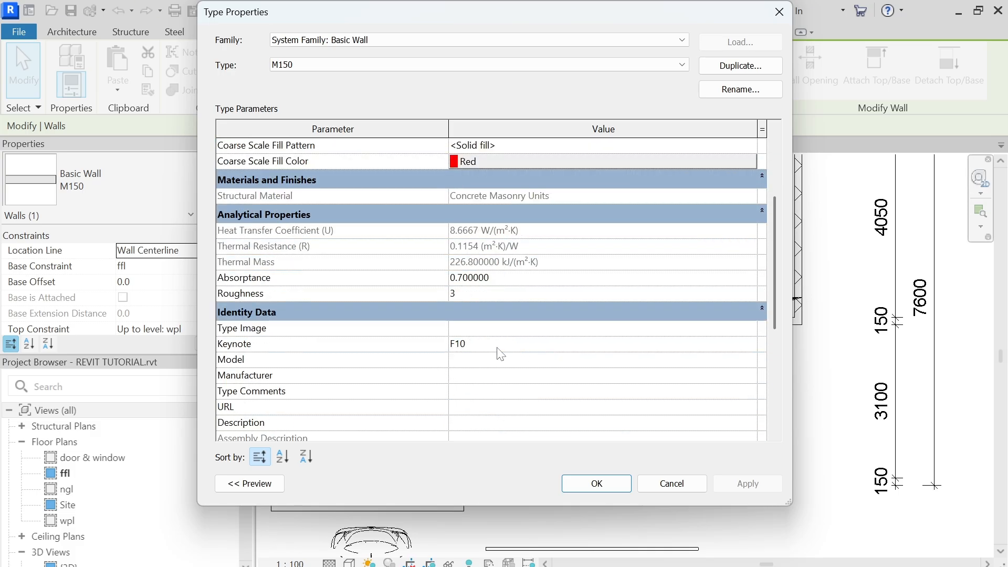
{"action": "scroll", "coordinate": [311, 352], "scroll_direction": "down", "scroll_amount": 5}
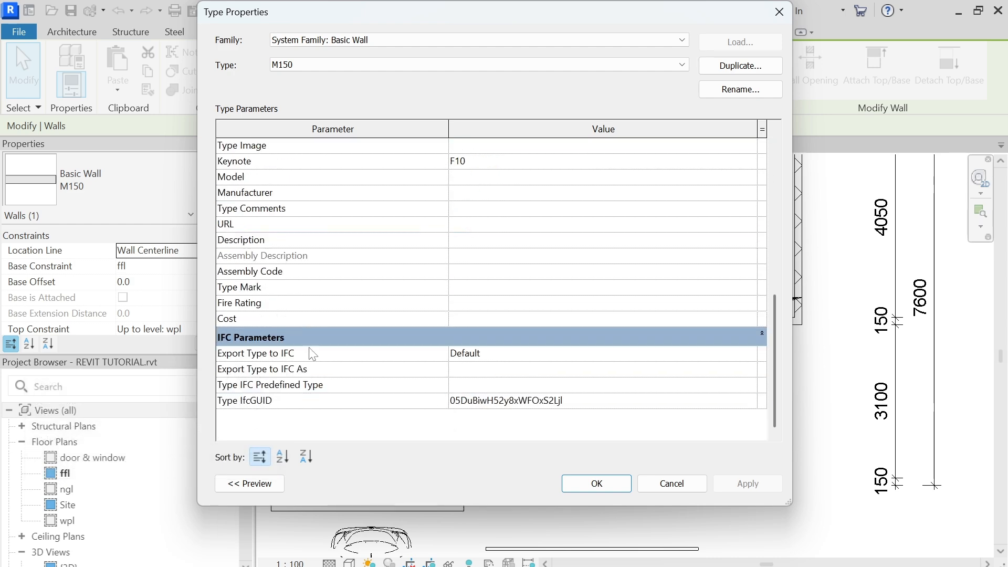
{"action": "scroll", "coordinate": [430, 344], "scroll_direction": "up", "scroll_amount": 5}
{"action": "scroll", "coordinate": [430, 343], "scroll_direction": "up", "scroll_amount": 1}
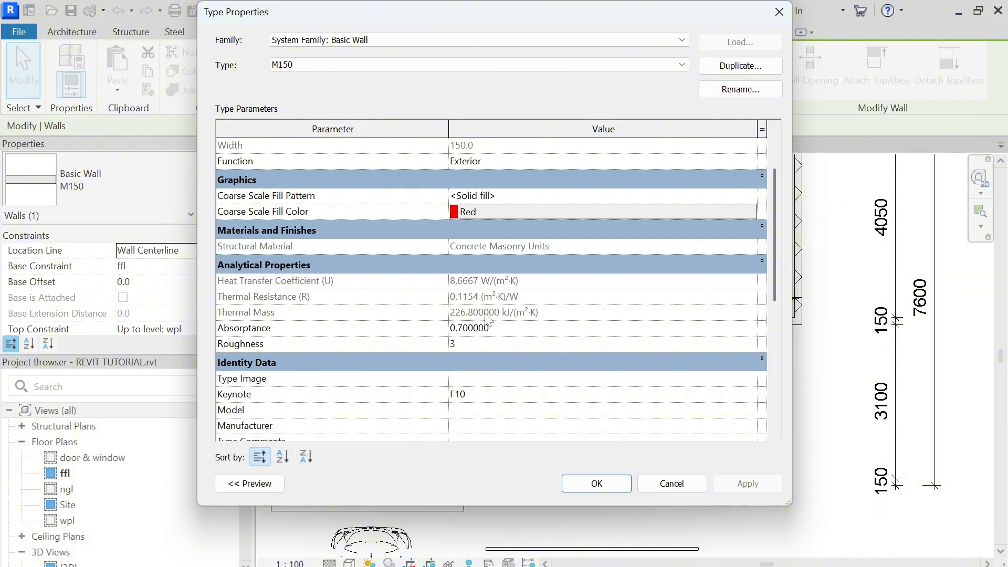
{"action": "left_click", "coordinate": [663, 486]}
Step: Check the type parameters of the two horizontal walls on the house's interior and lower right side for comparison
{"action": "left_click", "coordinate": [525, 321]}
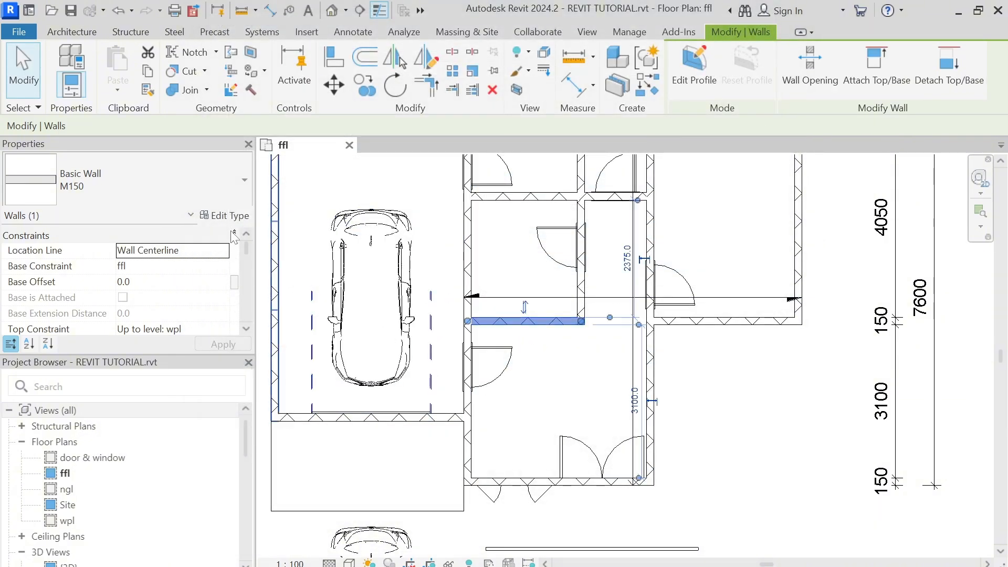
{"action": "left_click", "coordinate": [225, 215]}
{"action": "scroll", "coordinate": [512, 308], "scroll_direction": "down", "scroll_amount": 2}
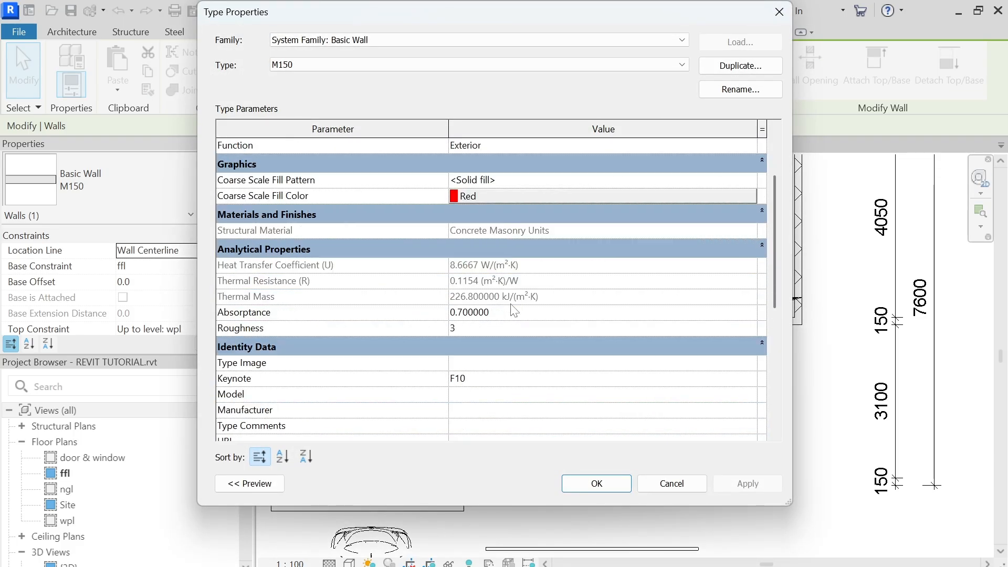
{"action": "left_click", "coordinate": [655, 485]}
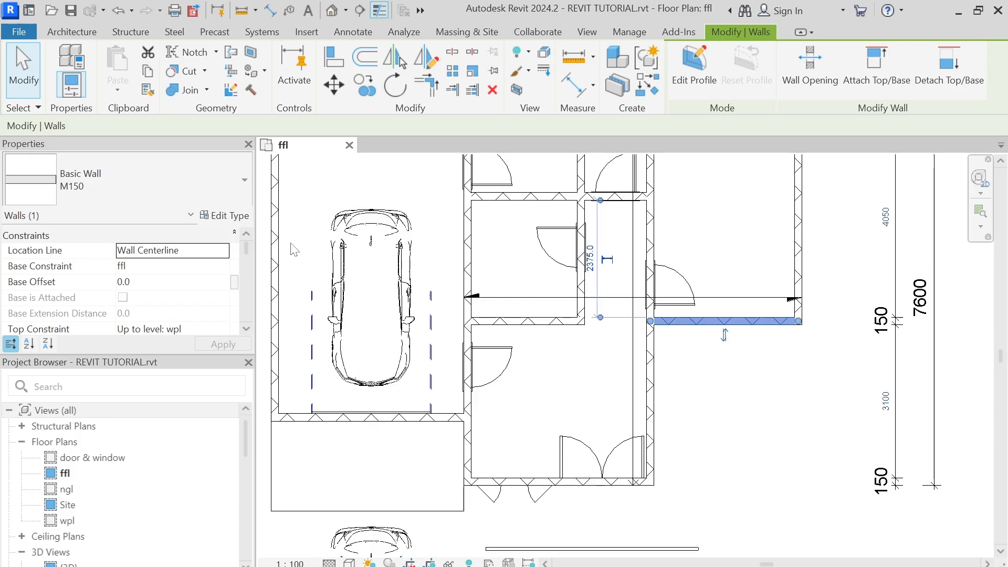
{"action": "left_click", "coordinate": [224, 215]}
{"action": "scroll", "coordinate": [488, 331], "scroll_direction": "down", "scroll_amount": 2}
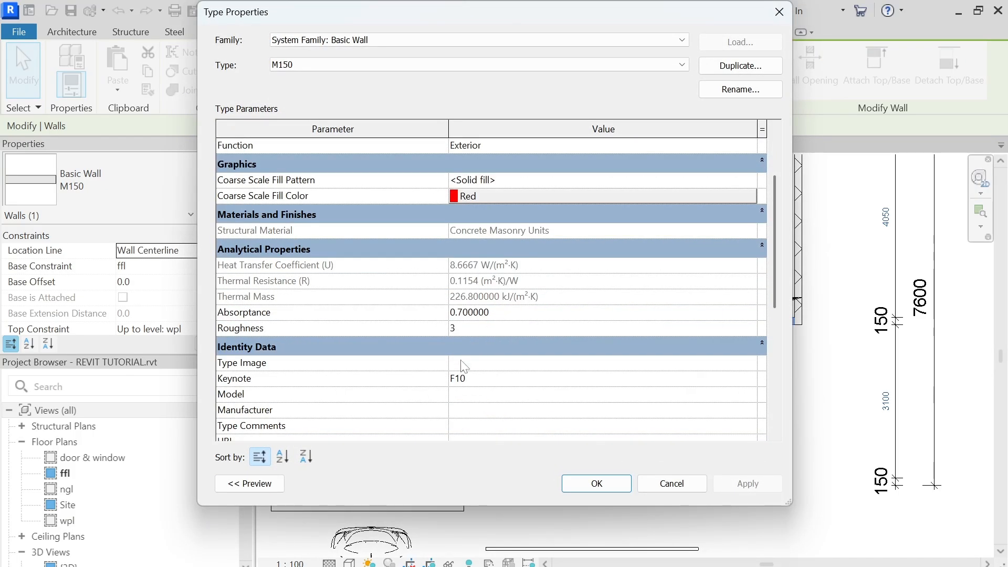
{"action": "left_click", "coordinate": [595, 483]}
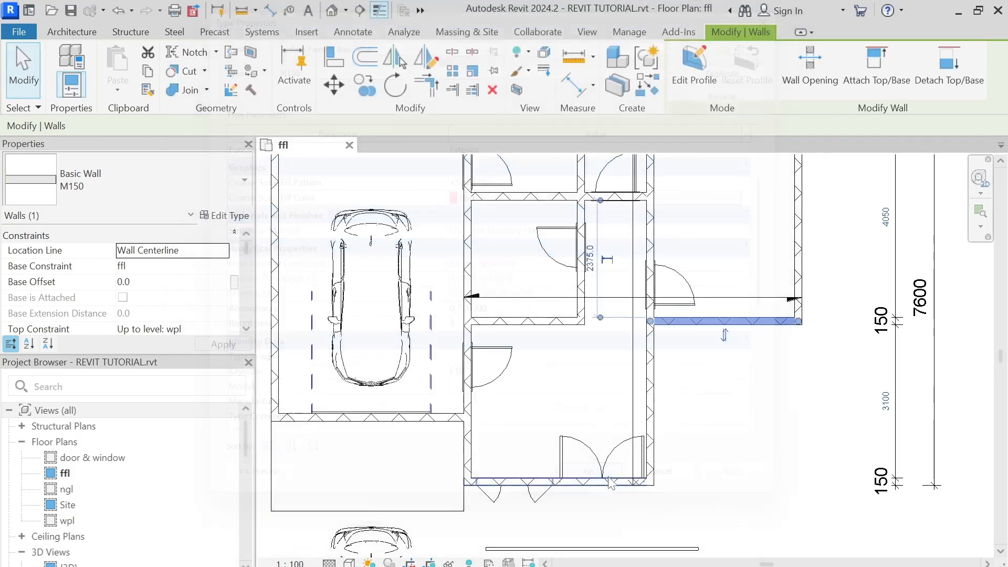
Step: Open the "walls" filter definition from the filter overrides of the floor plan's Architectural Plan view template
{"action": "left_click", "coordinate": [603, 402]}
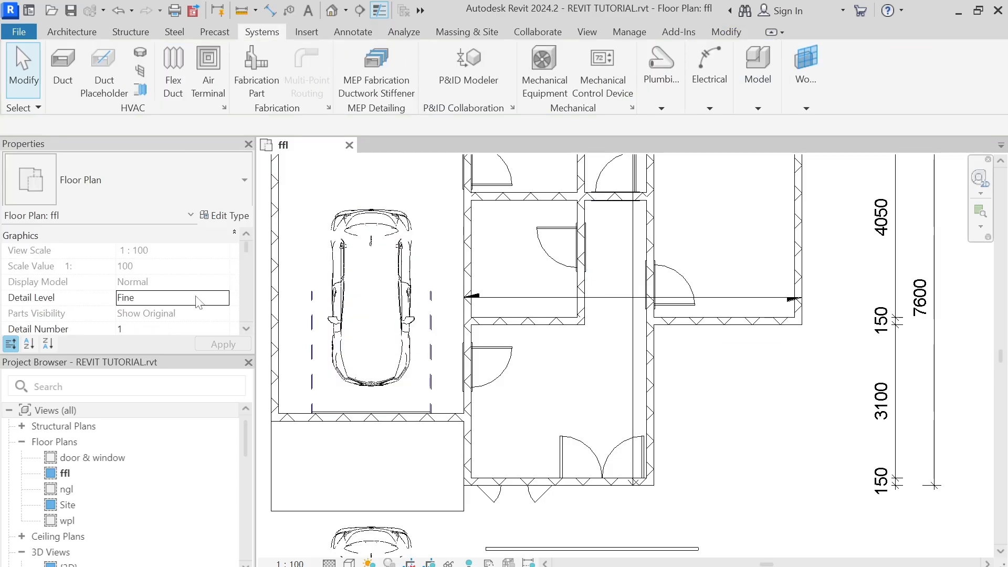
{"action": "scroll", "coordinate": [198, 304], "scroll_direction": "down", "scroll_amount": 7}
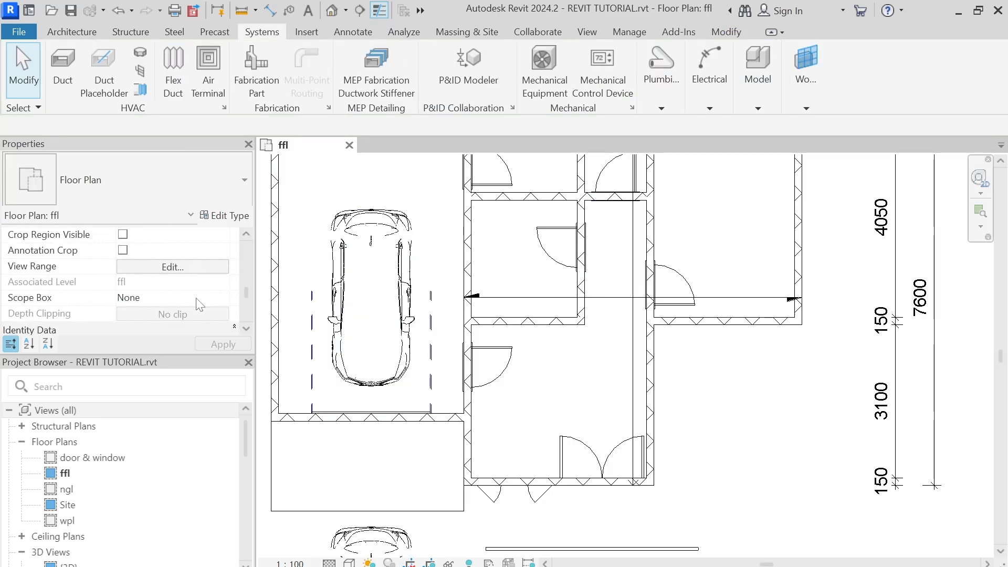
{"action": "scroll", "coordinate": [198, 304], "scroll_direction": "down", "scroll_amount": 1}
{"action": "left_click", "coordinate": [197, 300]}
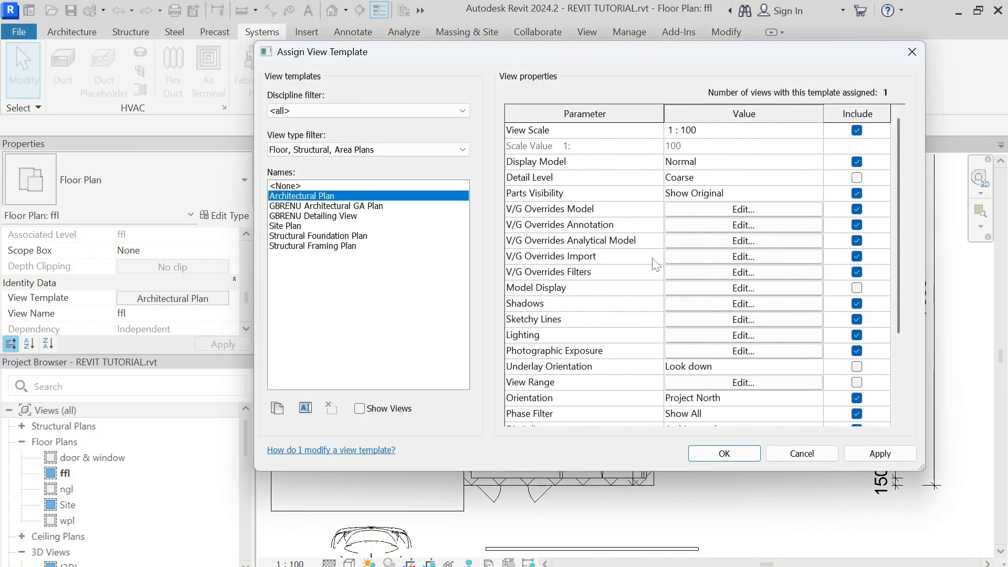
{"action": "left_click", "coordinate": [738, 272]}
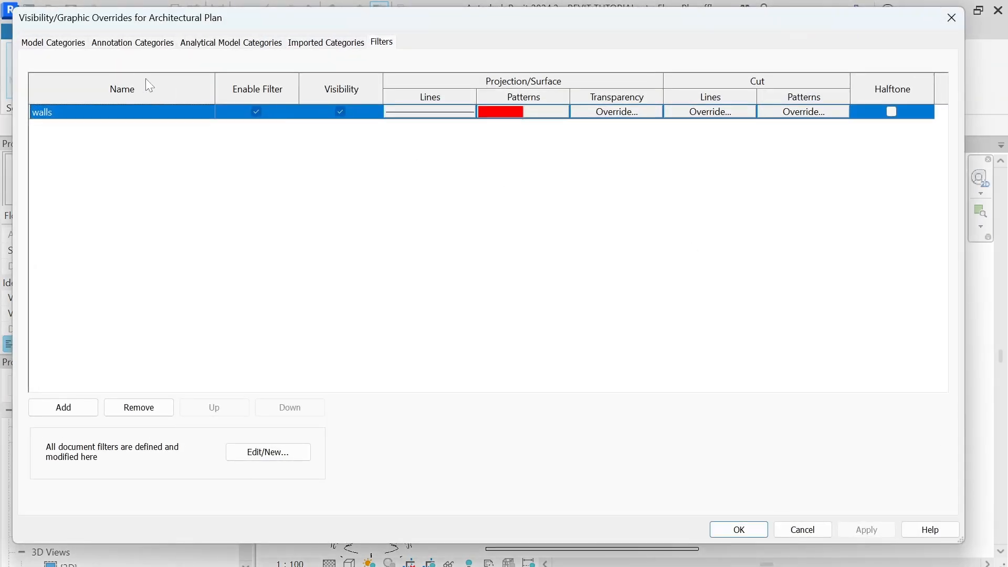
{"action": "left_click", "coordinate": [266, 453]}
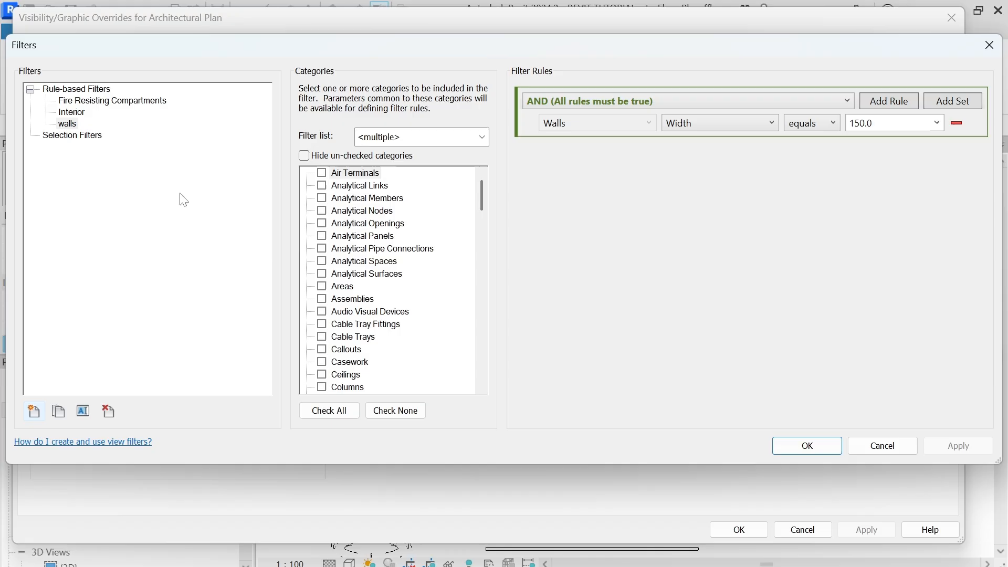
{"action": "left_click", "coordinate": [68, 125]}
{"action": "scroll", "coordinate": [351, 261], "scroll_direction": "down", "scroll_amount": 17}
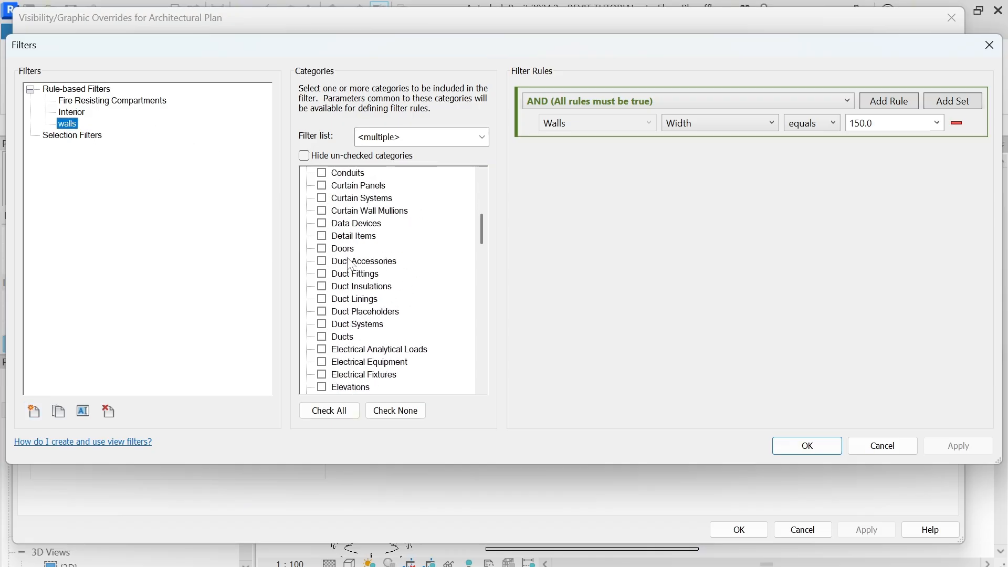
{"action": "scroll", "coordinate": [363, 276], "scroll_direction": "down", "scroll_amount": 2}
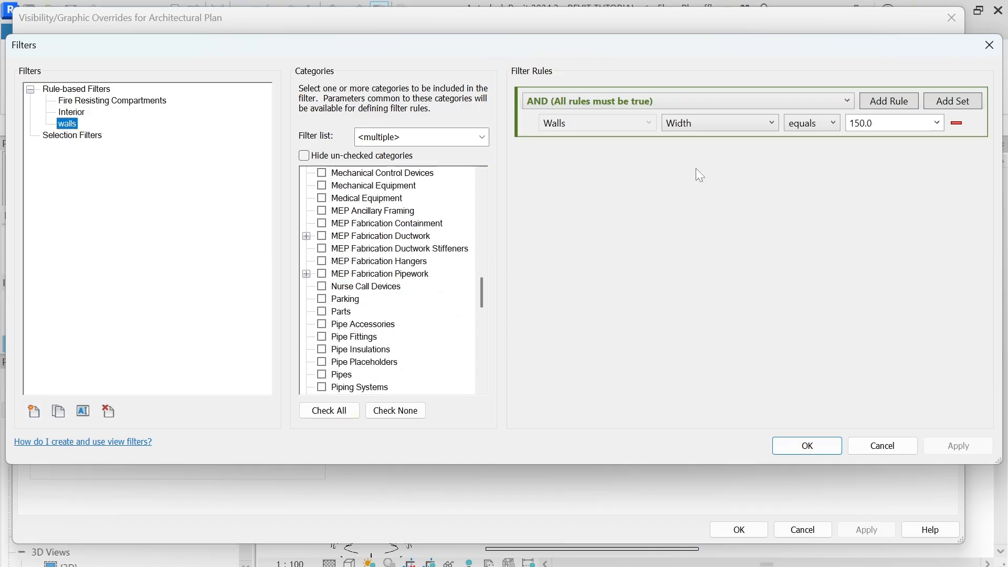
Step: Change the "walls" filter rule to Keynote equals F10 and apply the updated Architectural Plan template
{"action": "left_click", "coordinate": [767, 126]}
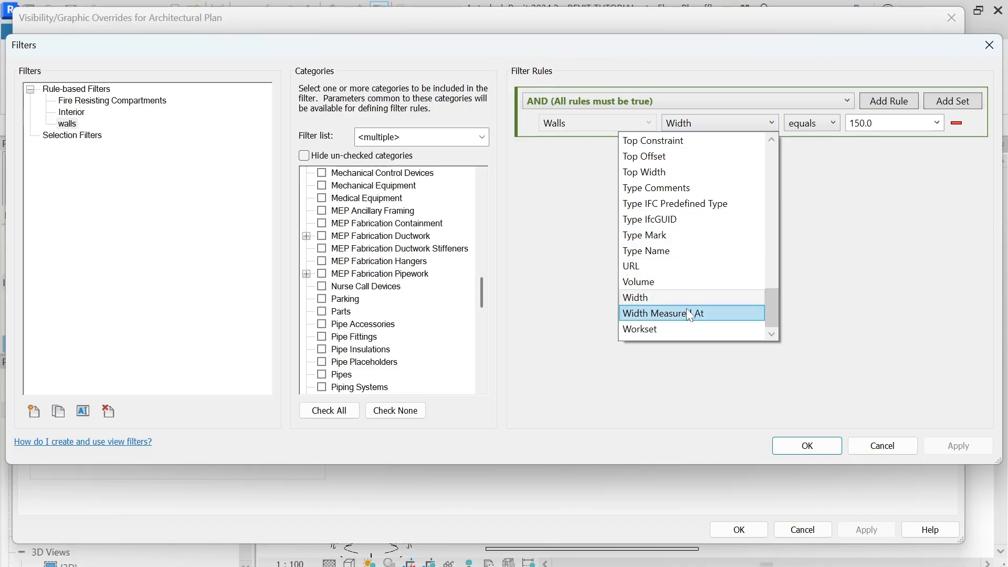
{"action": "scroll", "coordinate": [685, 288], "scroll_direction": "up", "scroll_amount": 7}
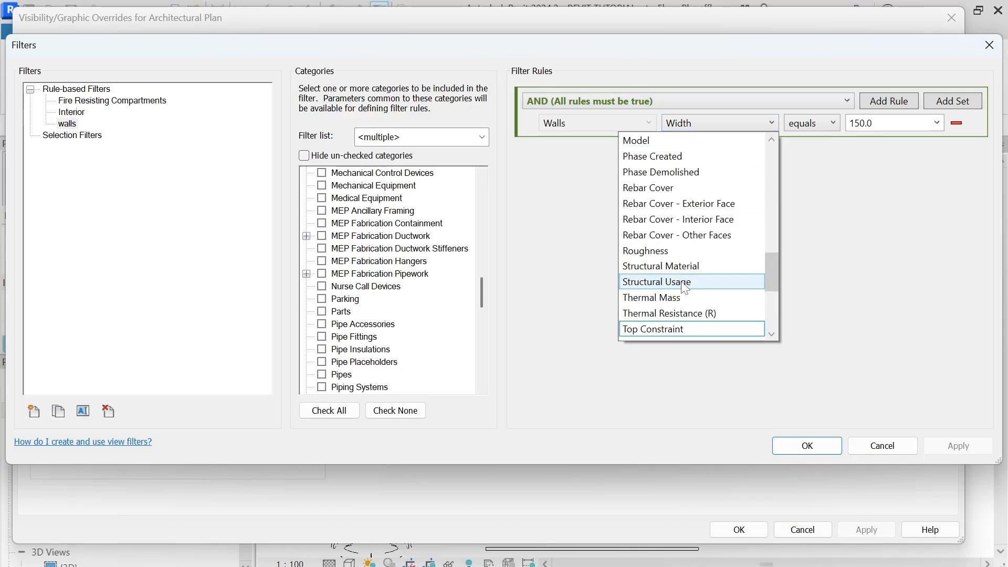
{"action": "scroll", "coordinate": [682, 281], "scroll_direction": "up", "scroll_amount": 2}
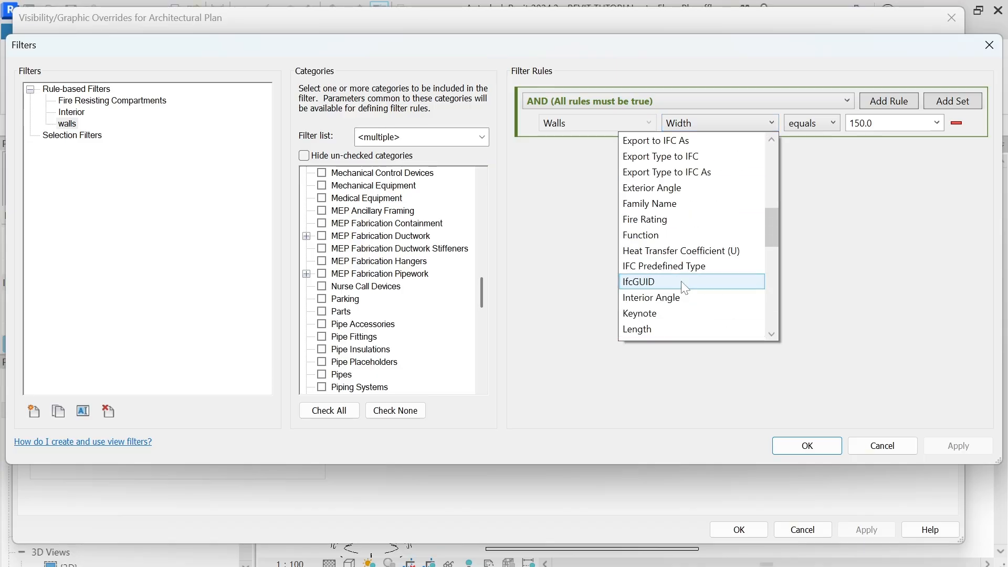
{"action": "left_click", "coordinate": [667, 309]}
{"action": "left_click", "coordinate": [937, 123]}
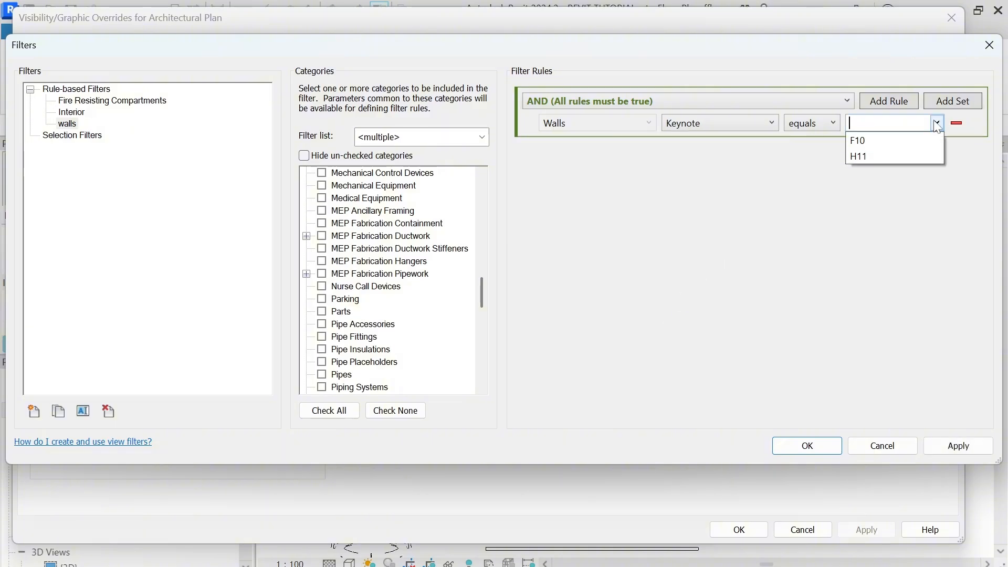
{"action": "left_click", "coordinate": [898, 141]}
{"action": "left_click", "coordinate": [950, 447]}
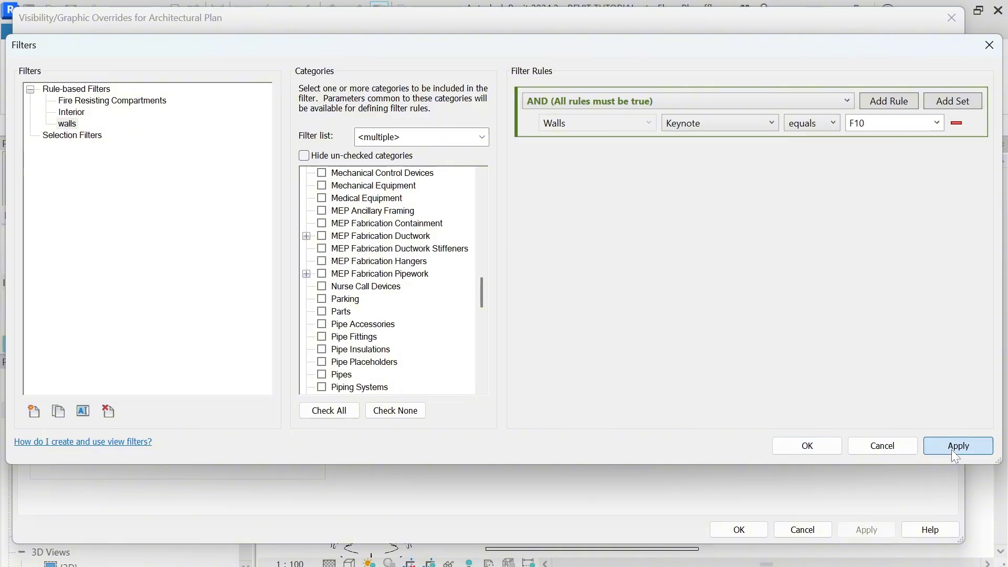
{"action": "left_click", "coordinate": [808, 447]}
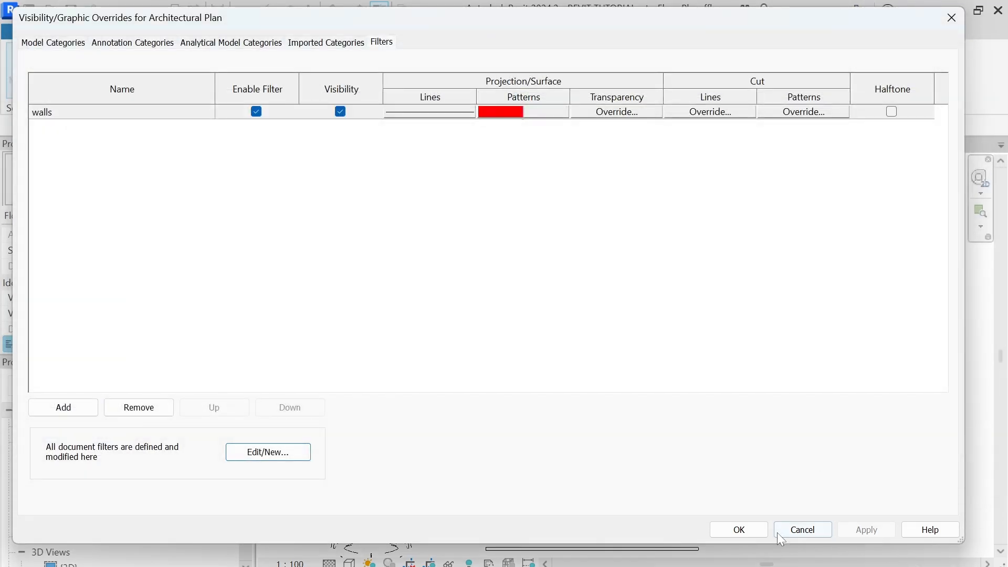
{"action": "left_click", "coordinate": [738, 531]}
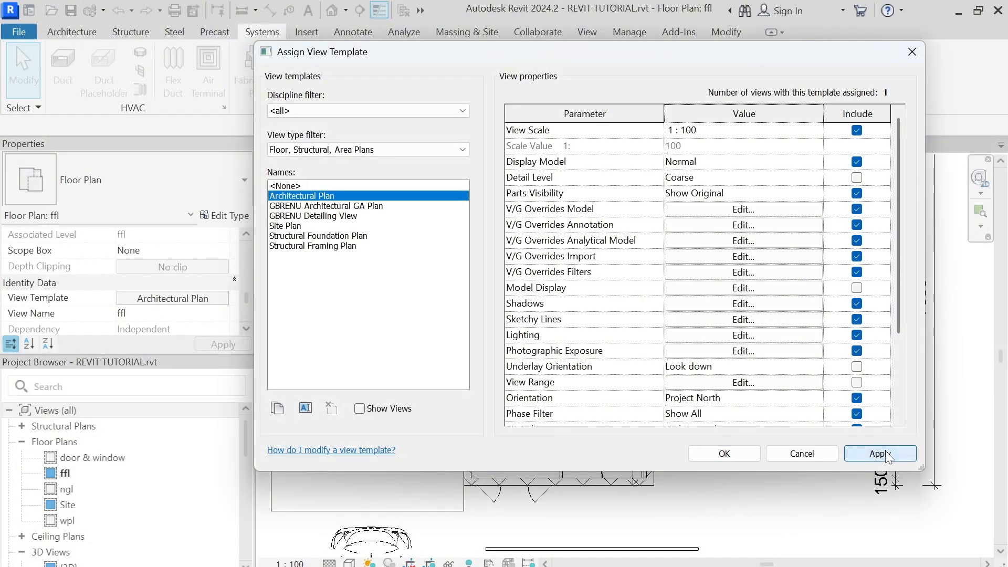
{"action": "left_click", "coordinate": [713, 454]}
Step: Try the Medium detail level on the floor plan, dismiss the save reminder, and set the detail level to Coarse
{"action": "left_click", "coordinate": [330, 563]}
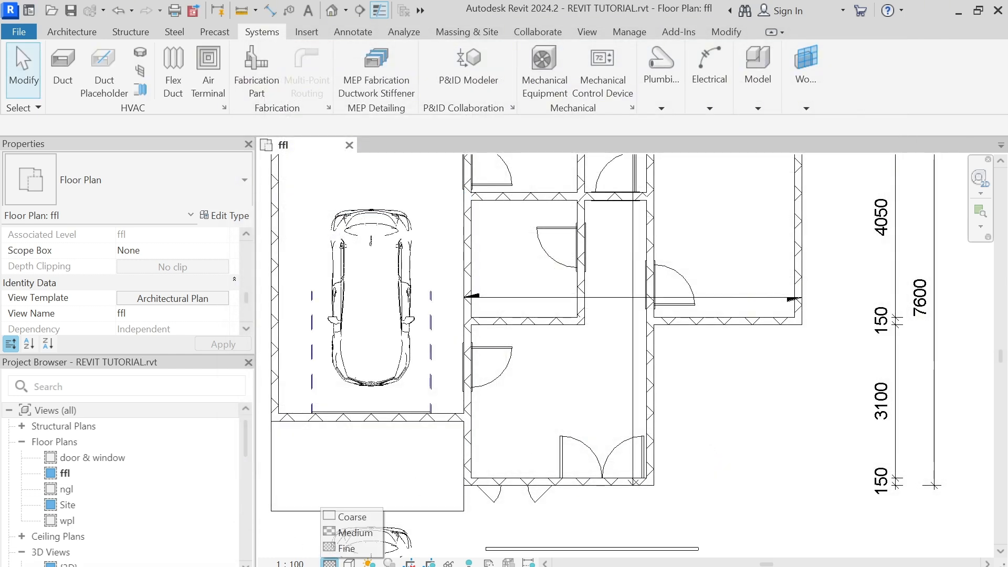
{"action": "left_click", "coordinate": [341, 535]}
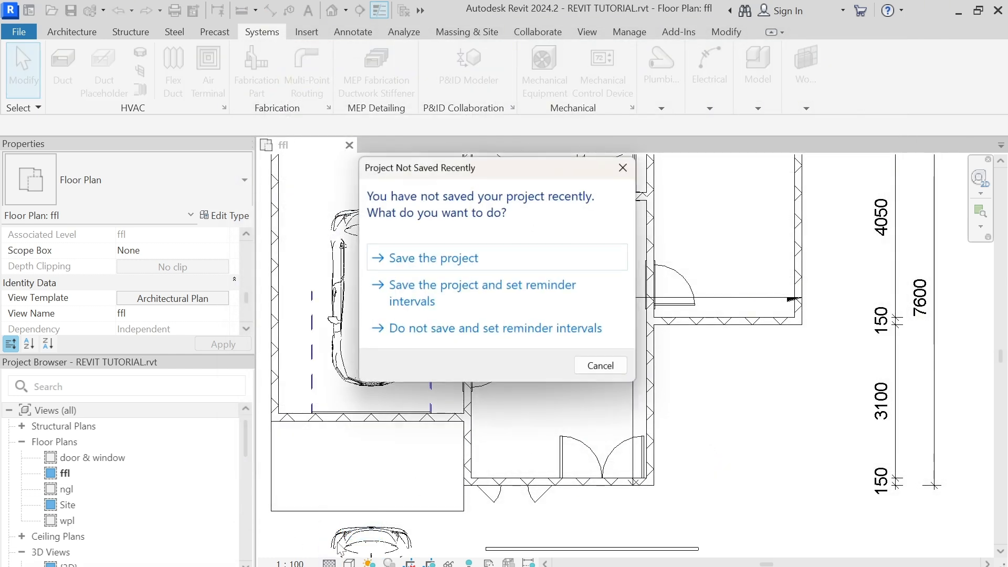
{"action": "left_click", "coordinate": [586, 374]}
{"action": "left_click", "coordinate": [330, 563]}
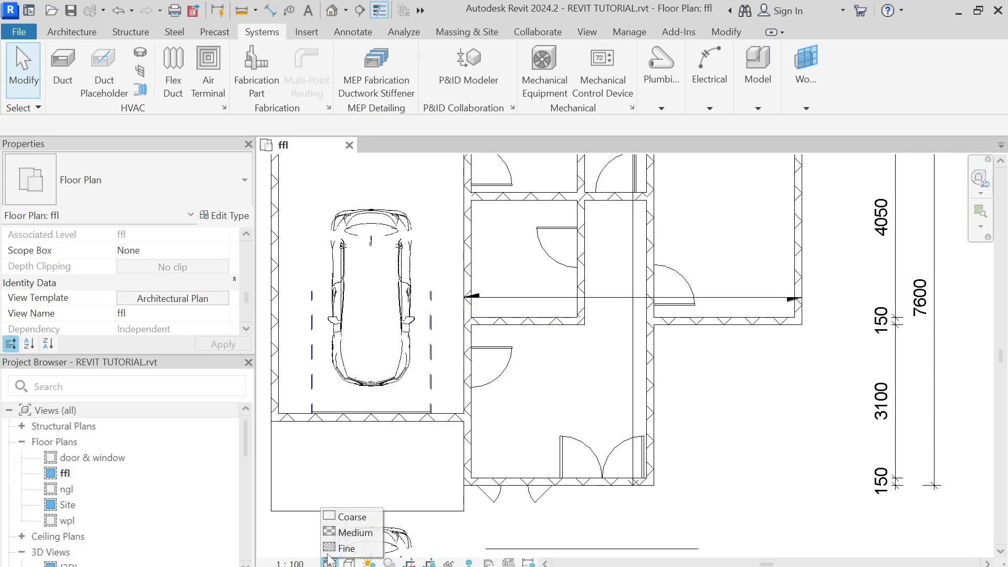
{"action": "left_click", "coordinate": [336, 516]}
{"action": "scroll", "coordinate": [598, 402], "scroll_direction": "down", "scroll_amount": 3}
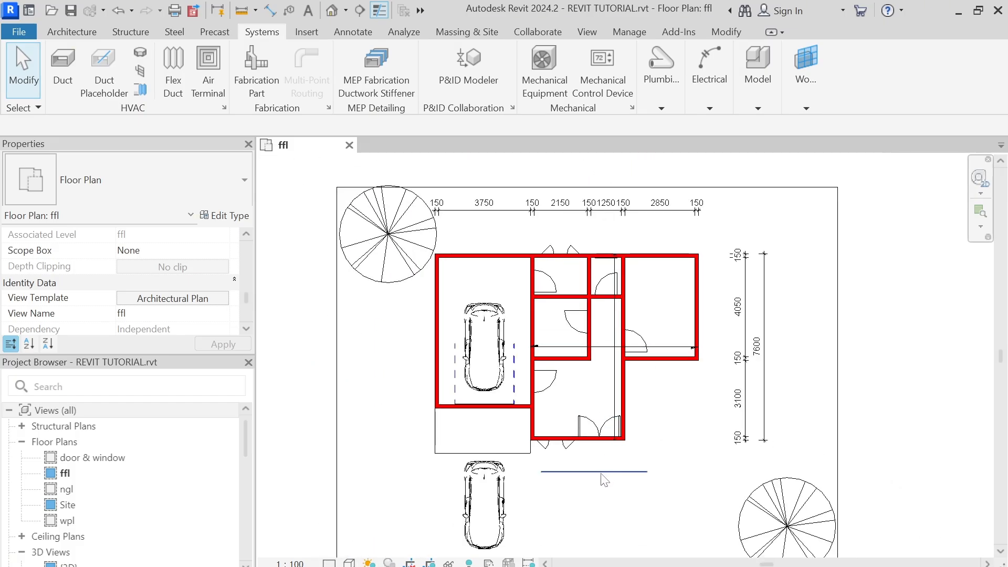
{"action": "scroll", "coordinate": [603, 479], "scroll_direction": "up", "scroll_amount": 3}
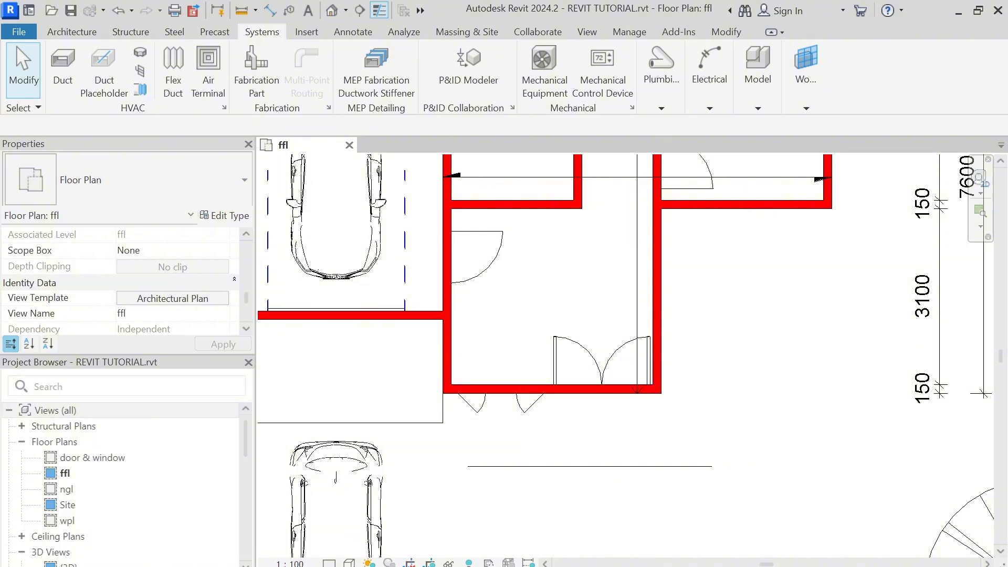
Step: Compare the Wireframe and Hidden Line visual styles on the floor plan and leave it in Wireframe
{"action": "left_click", "coordinate": [349, 563]}
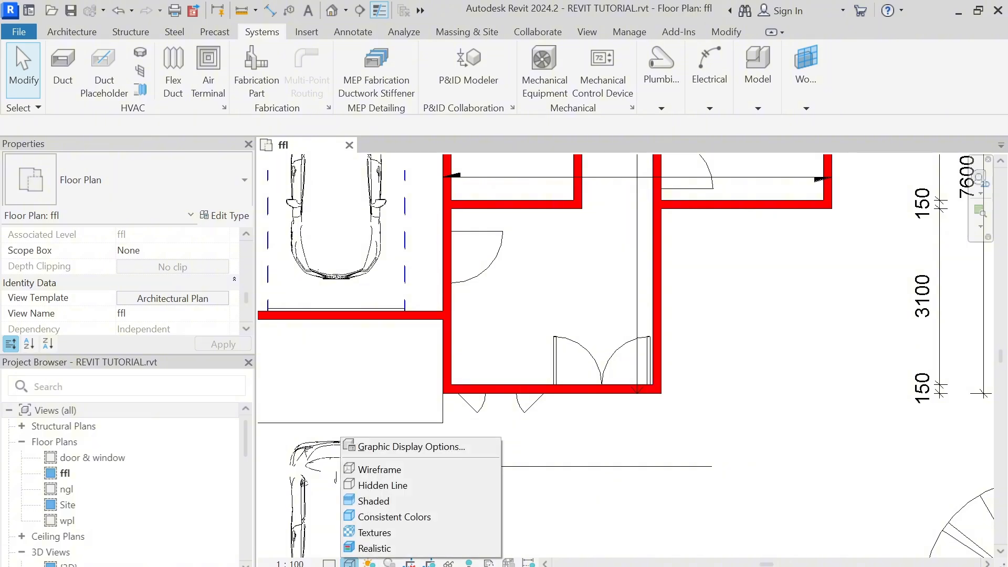
{"action": "left_click", "coordinate": [380, 469]}
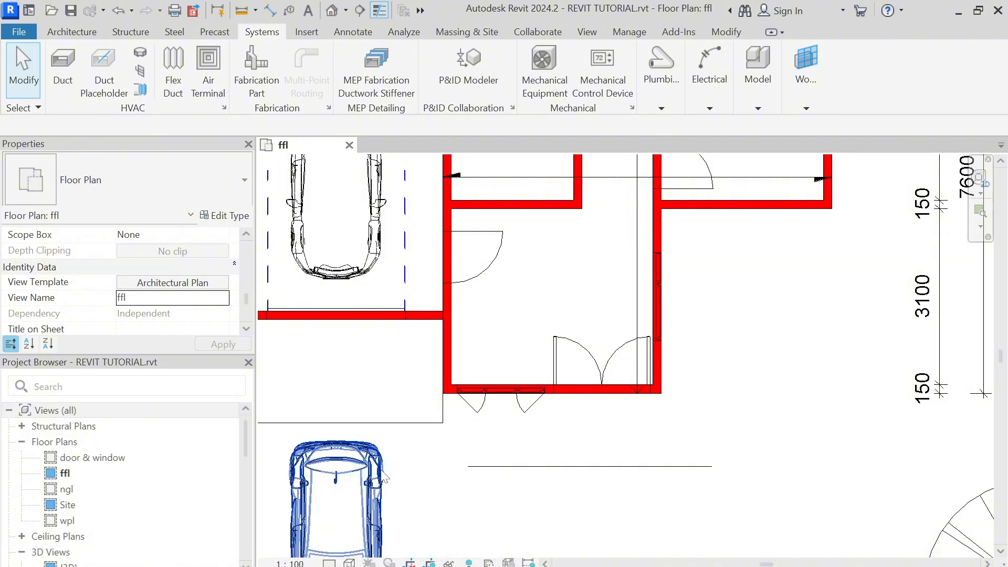
{"action": "scroll", "coordinate": [410, 472], "scroll_direction": "down", "scroll_amount": 3}
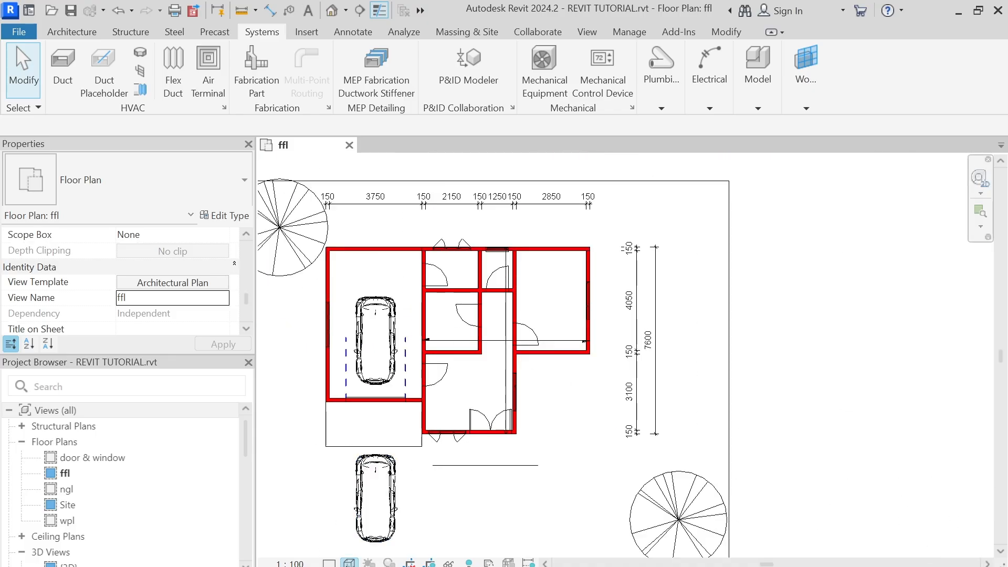
{"action": "left_click", "coordinate": [348, 563]}
{"action": "left_click", "coordinate": [382, 485]}
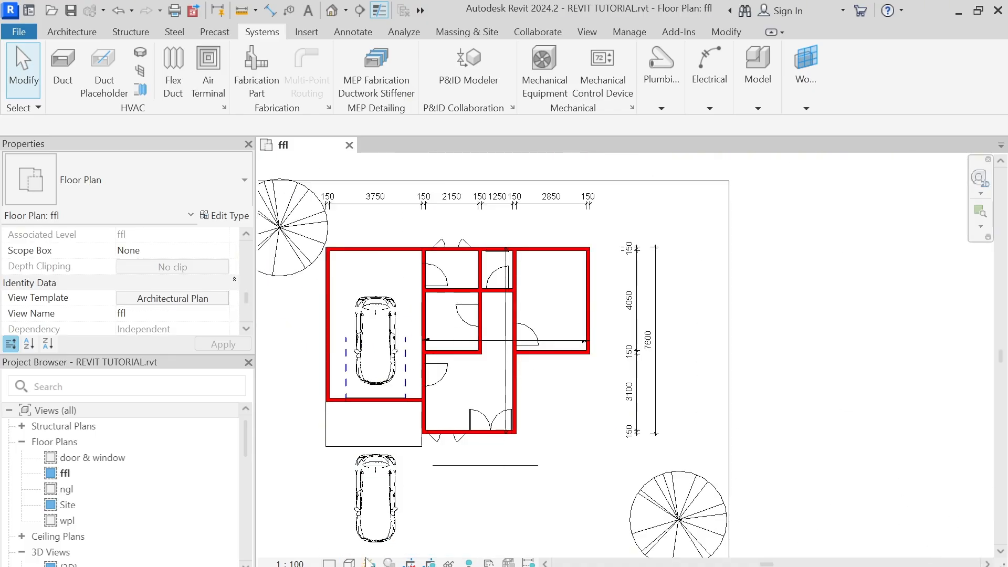
{"action": "left_click", "coordinate": [349, 563]}
{"action": "left_click", "coordinate": [372, 470]}
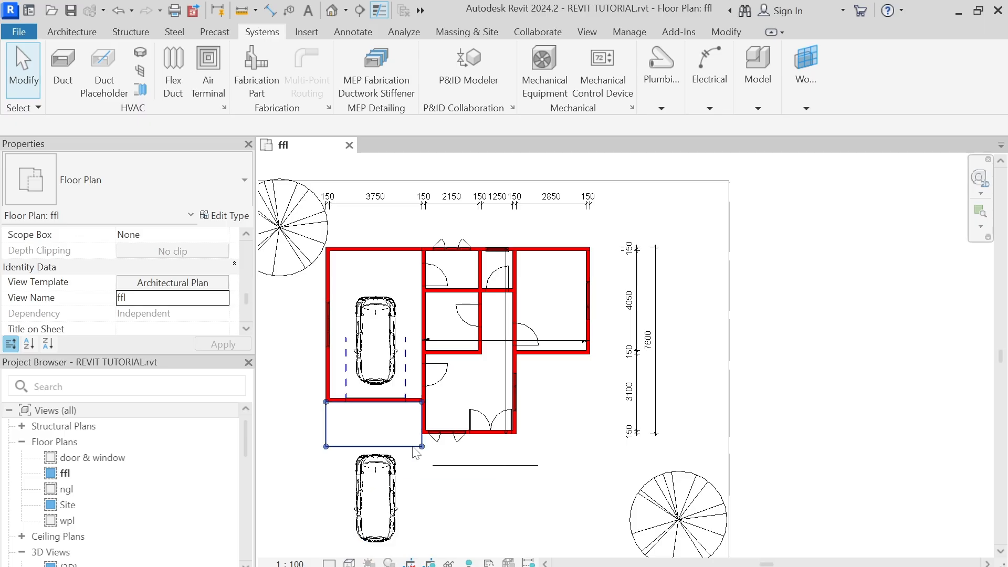
{"action": "scroll", "coordinate": [419, 438], "scroll_direction": "up", "scroll_amount": 2}
{"action": "scroll", "coordinate": [466, 400], "scroll_direction": "down", "scroll_amount": 3}
{"action": "scroll", "coordinate": [399, 462], "scroll_direction": "up", "scroll_amount": 5}
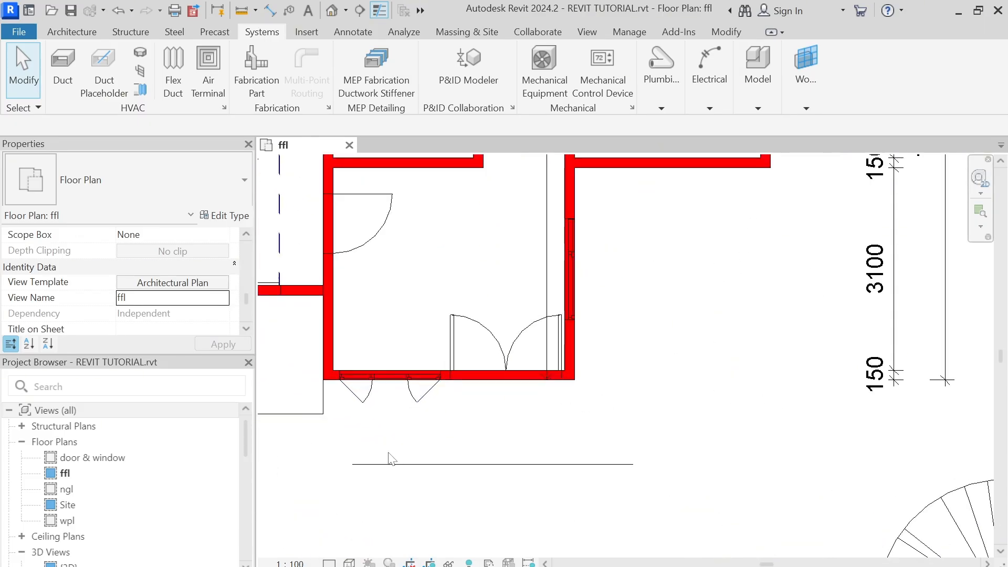
Step: Set the detail level of the ffl floor plan to Fine
{"action": "left_click", "coordinate": [397, 469]}
{"action": "scroll", "coordinate": [407, 457], "scroll_direction": "down", "scroll_amount": 4}
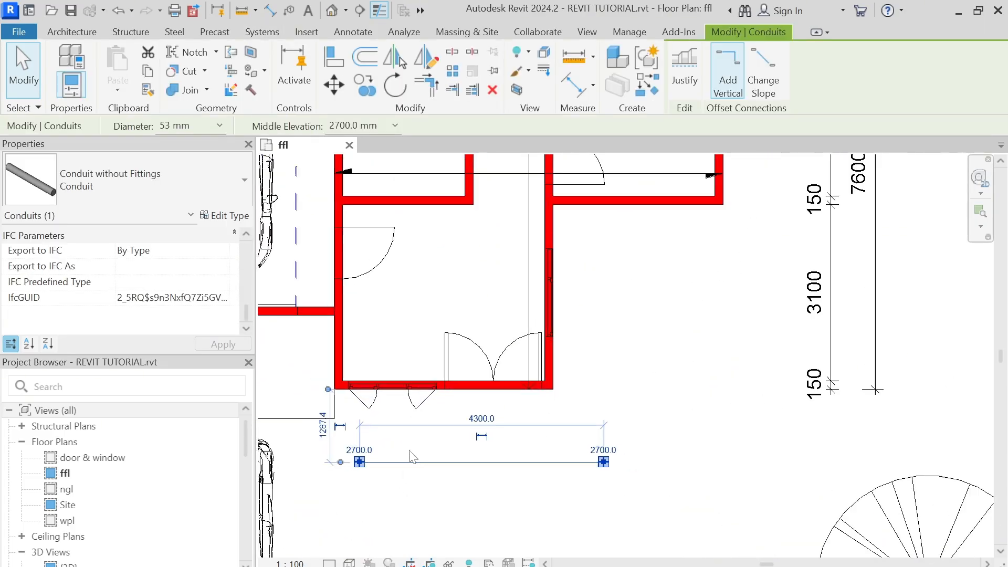
{"action": "key", "text": "Escape"}
{"action": "scroll", "coordinate": [436, 493], "scroll_direction": "down", "scroll_amount": 2}
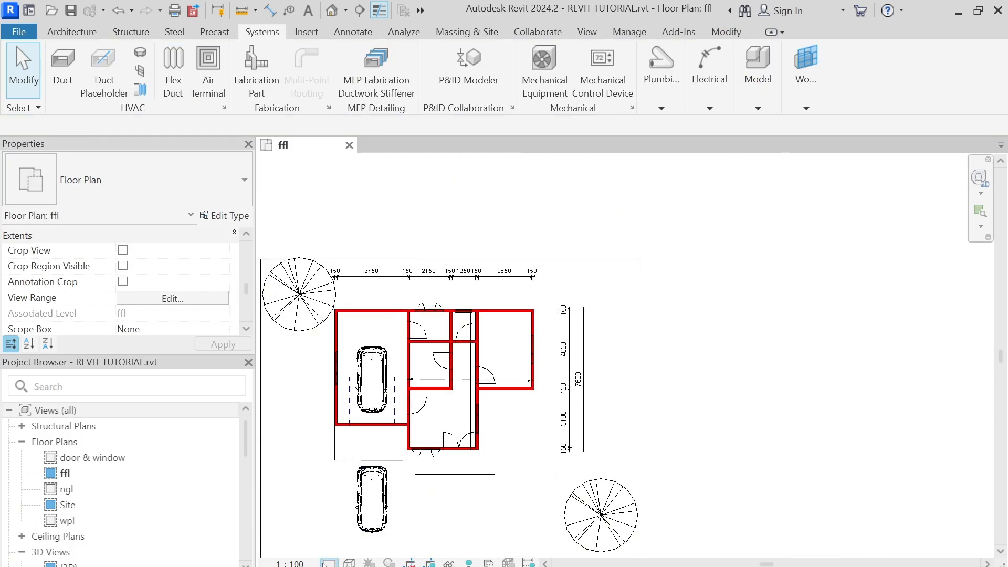
{"action": "left_click", "coordinate": [324, 561]}
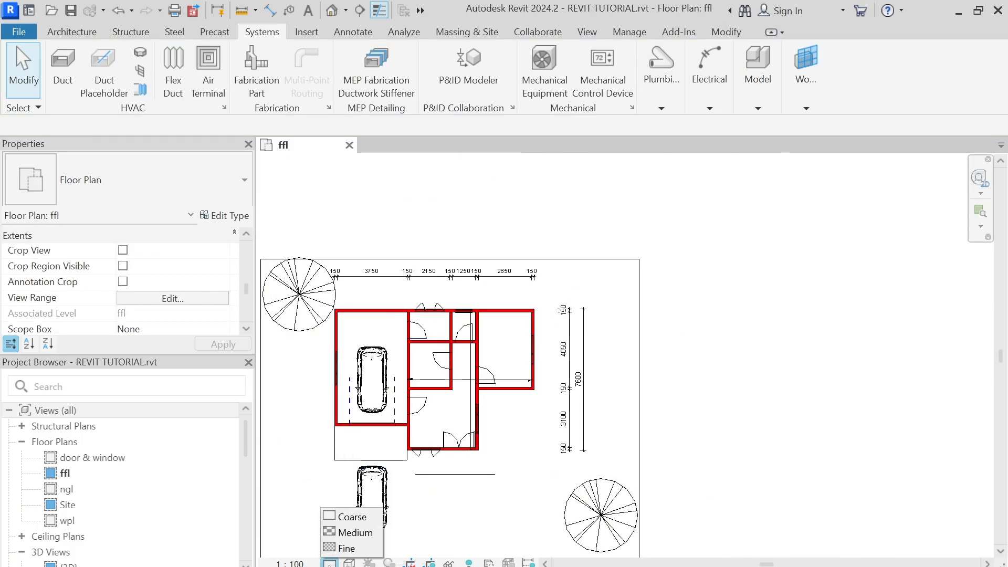
{"action": "left_click", "coordinate": [349, 547]}
{"action": "scroll", "coordinate": [435, 509], "scroll_direction": "up", "scroll_amount": 3}
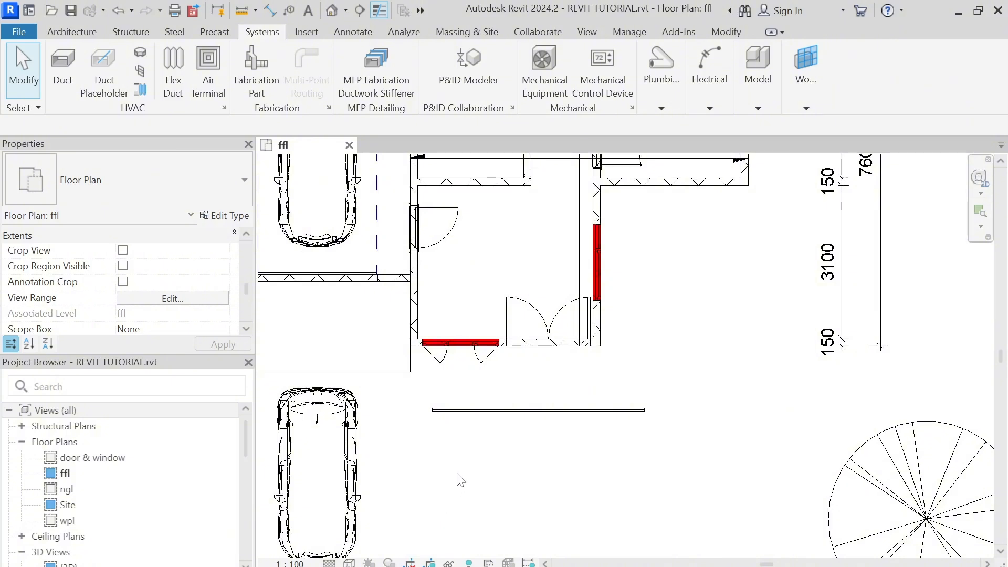
{"action": "scroll", "coordinate": [495, 426], "scroll_direction": "up", "scroll_amount": 2}
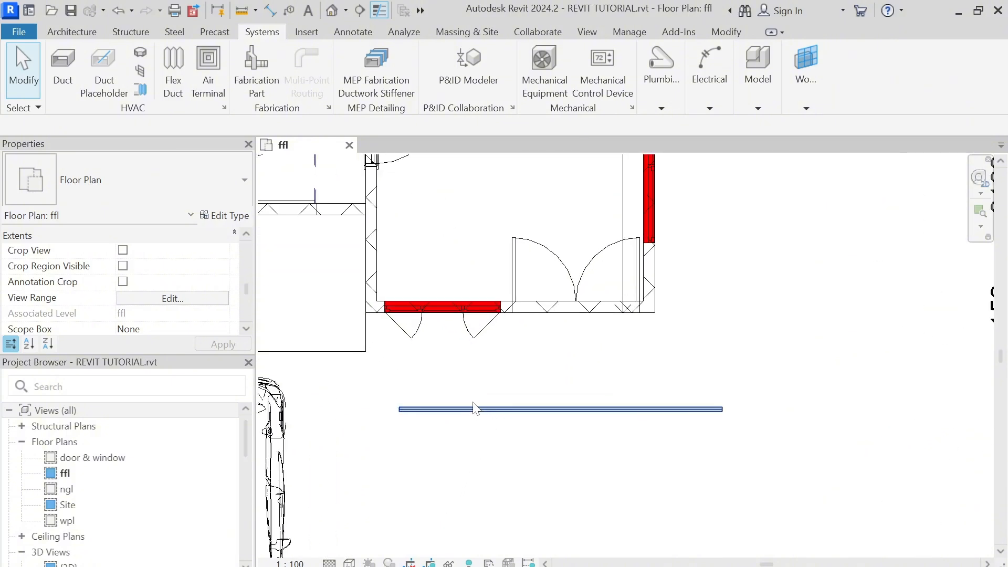
Step: Examine how the walls and windows of the floor plan are drawn at Fine detail, including the building's upper exterior wall
{"action": "scroll", "coordinate": [462, 406], "scroll_direction": "down", "scroll_amount": 4}
{"action": "scroll", "coordinate": [449, 355], "scroll_direction": "up", "scroll_amount": 4}
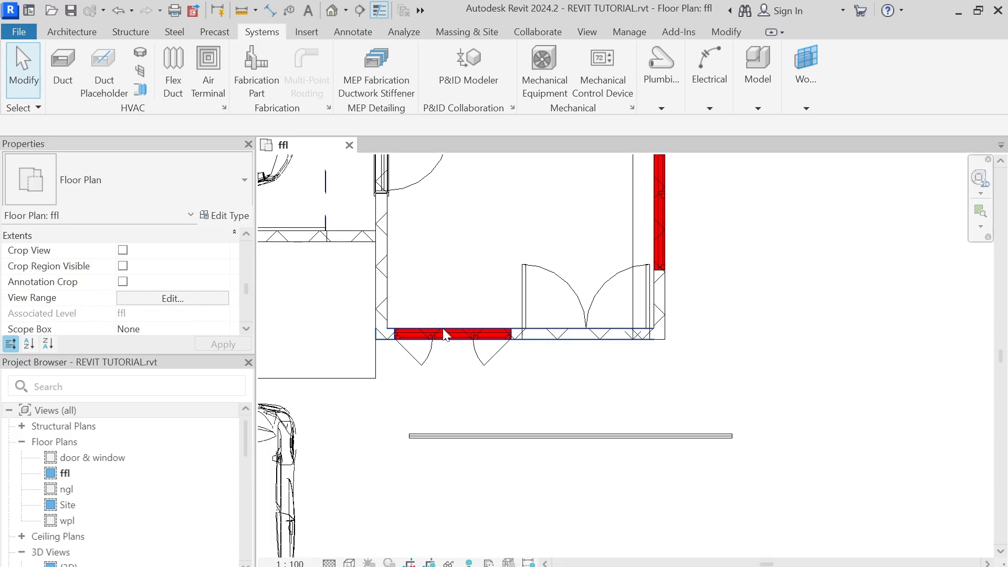
{"action": "scroll", "coordinate": [441, 328], "scroll_direction": "up", "scroll_amount": 3}
{"action": "scroll", "coordinate": [440, 325], "scroll_direction": "down", "scroll_amount": 6}
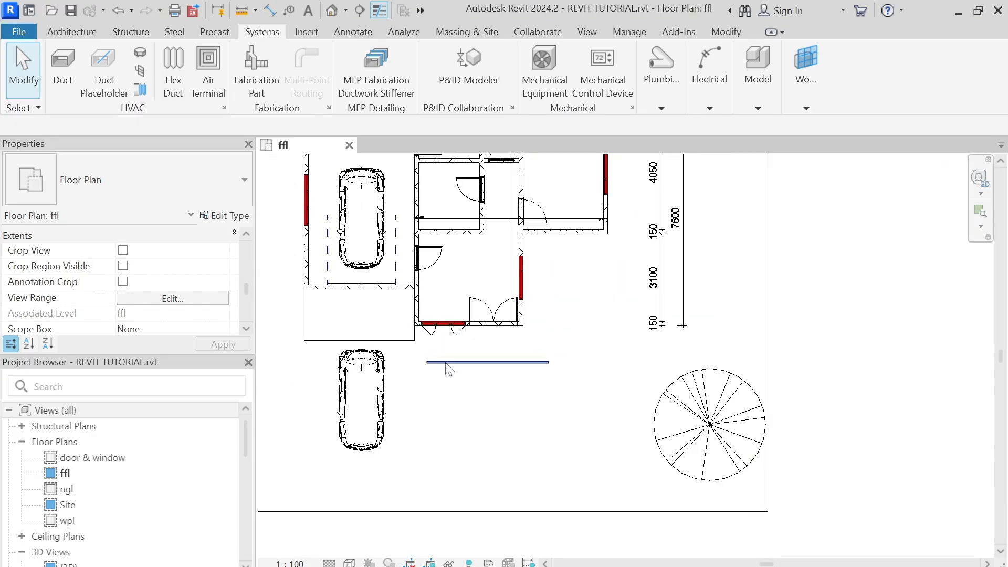
{"action": "scroll", "coordinate": [454, 315], "scroll_direction": "up", "scroll_amount": 3}
{"action": "scroll", "coordinate": [454, 252], "scroll_direction": "down", "scroll_amount": 3}
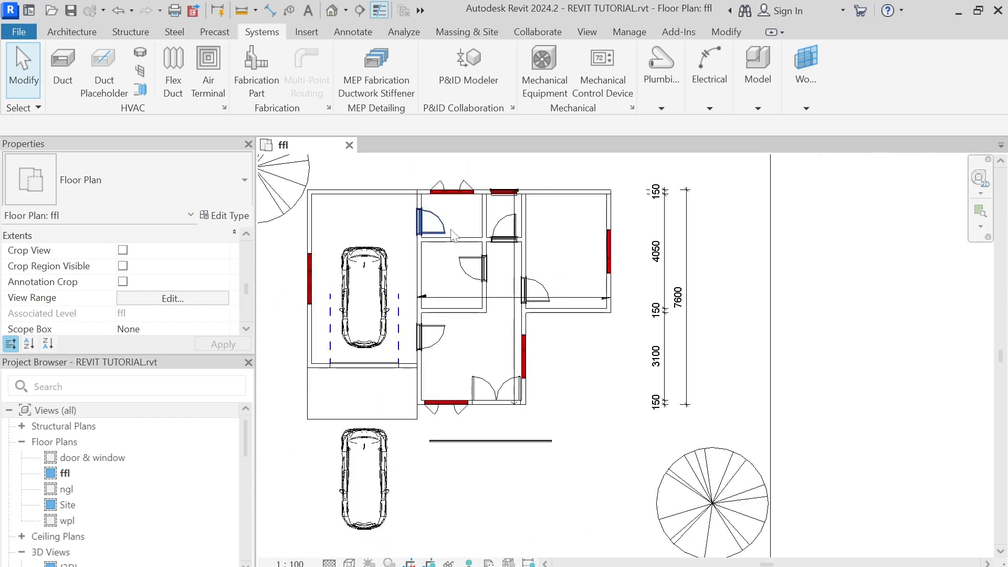
{"action": "scroll", "coordinate": [462, 263], "scroll_direction": "up", "scroll_amount": 6}
{"action": "left_click", "coordinate": [469, 270]}
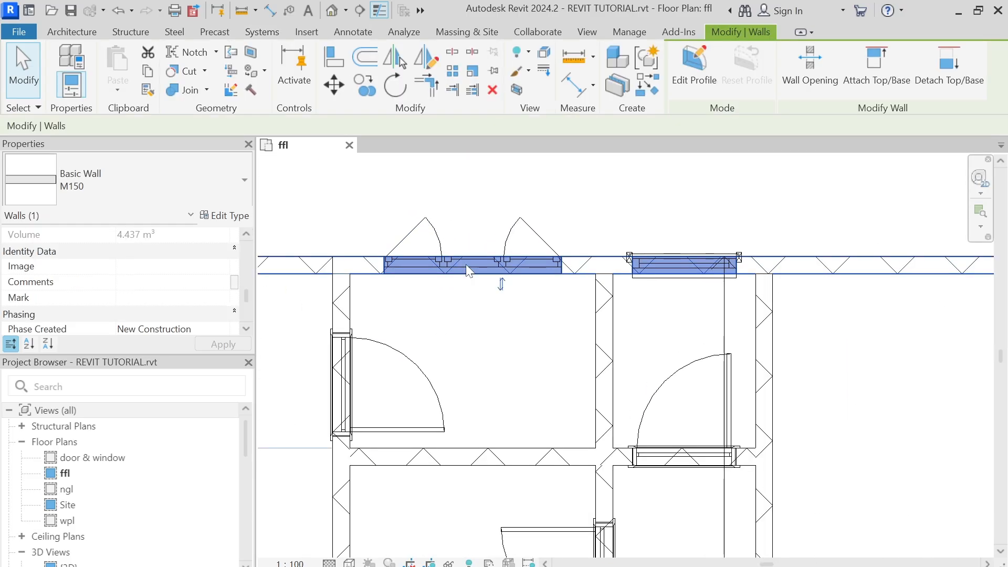
{"action": "scroll", "coordinate": [399, 329], "scroll_direction": "down", "scroll_amount": 3}
{"action": "scroll", "coordinate": [409, 320], "scroll_direction": "down", "scroll_amount": 2}
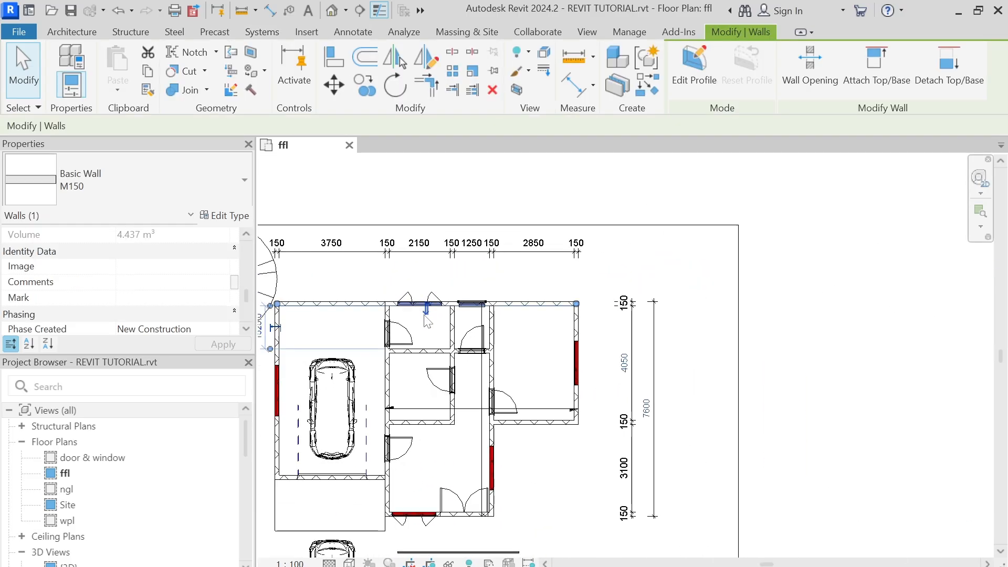
{"action": "left_click", "coordinate": [546, 432]}
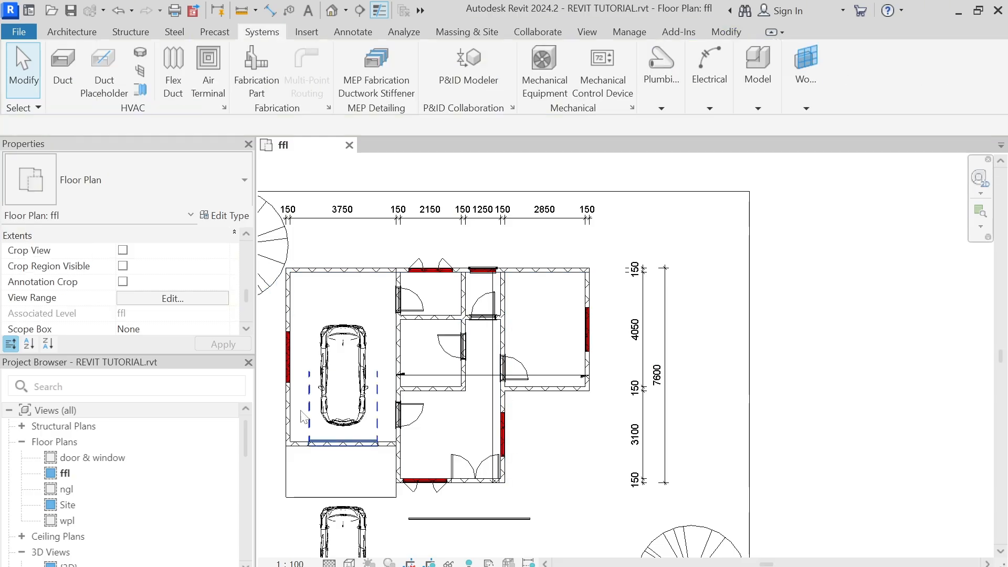
{"action": "middle_click_drag", "start_coordinate": [536, 439], "coordinate": [581, 387]}
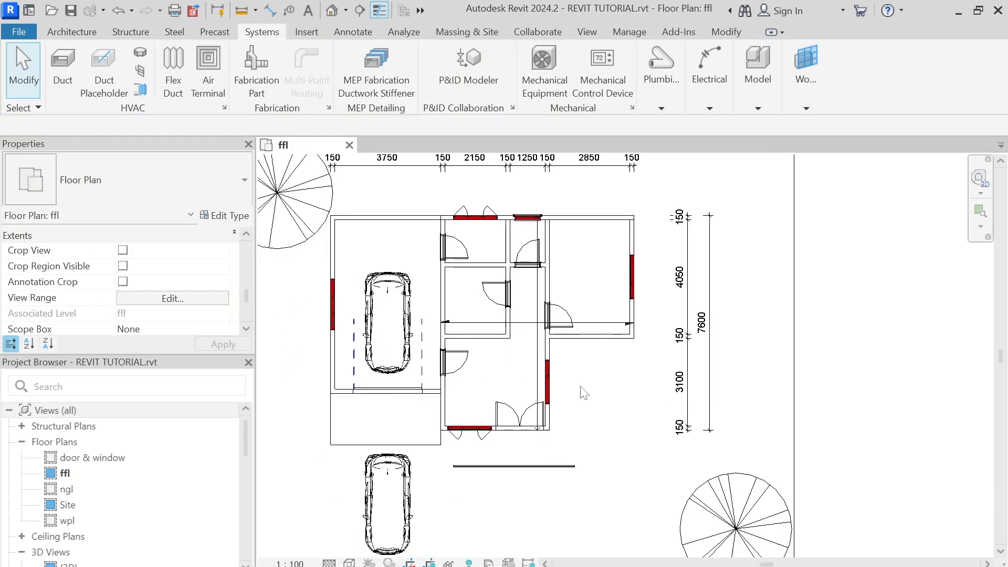
Step: Examine the conduit below the building's double door and check its display in the plan
{"action": "scroll", "coordinate": [581, 387], "scroll_direction": "up", "scroll_amount": 5}
{"action": "middle_click_drag", "start_coordinate": [614, 471], "coordinate": [682, 412]}
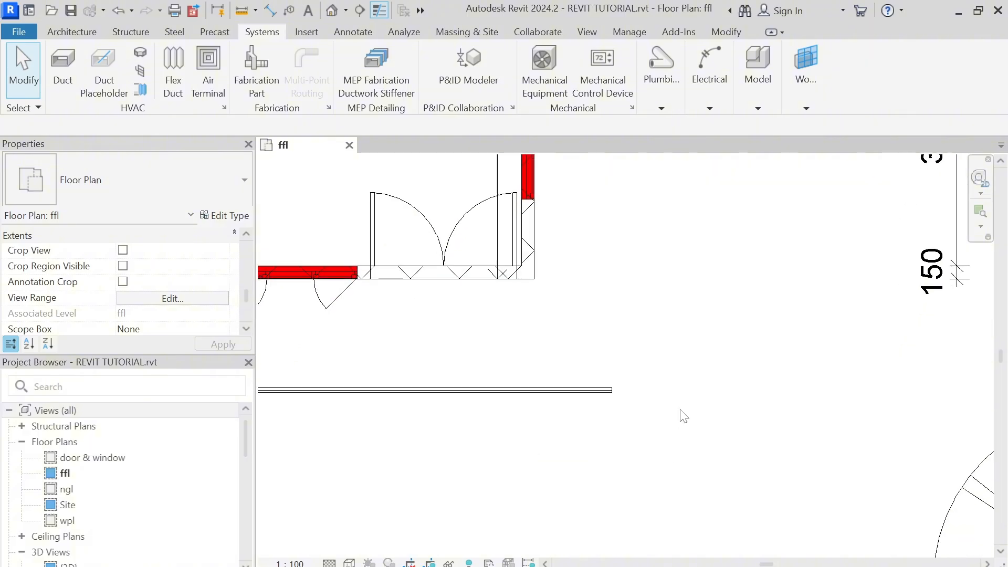
{"action": "scroll", "coordinate": [506, 407], "scroll_direction": "down", "scroll_amount": 3}
{"action": "middle_click_drag", "start_coordinate": [507, 407], "coordinate": [581, 398]}
{"action": "scroll", "coordinate": [495, 388], "scroll_direction": "up", "scroll_amount": 4}
{"action": "left_click", "coordinate": [494, 378]}
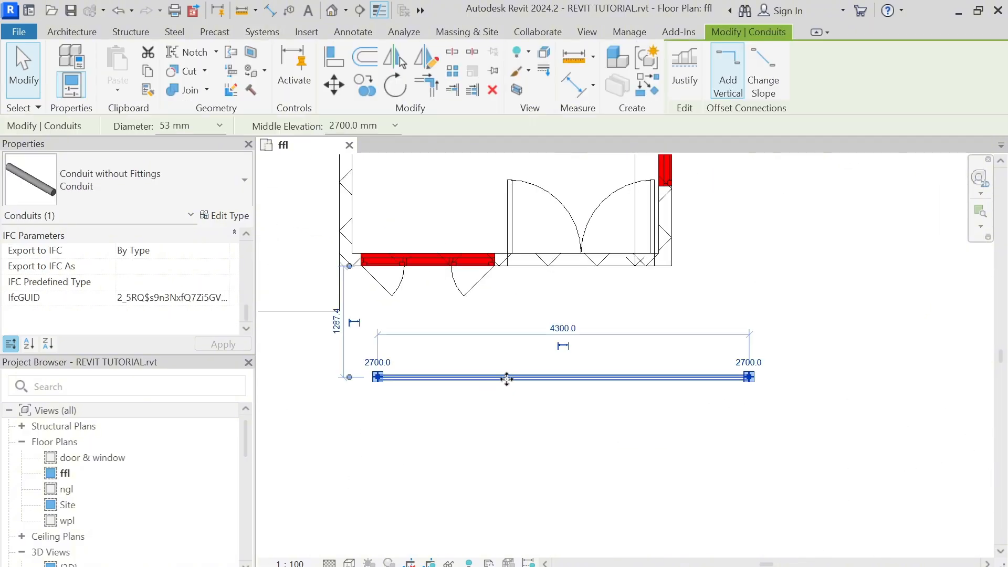
{"action": "left_click", "coordinate": [466, 423]}
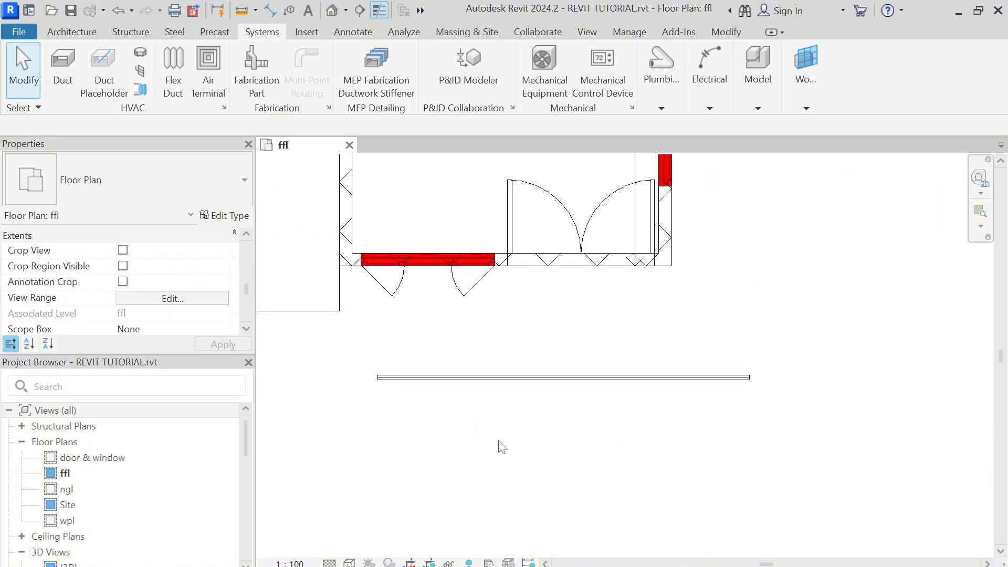
{"action": "scroll", "coordinate": [499, 444], "scroll_direction": "down", "scroll_amount": 5}
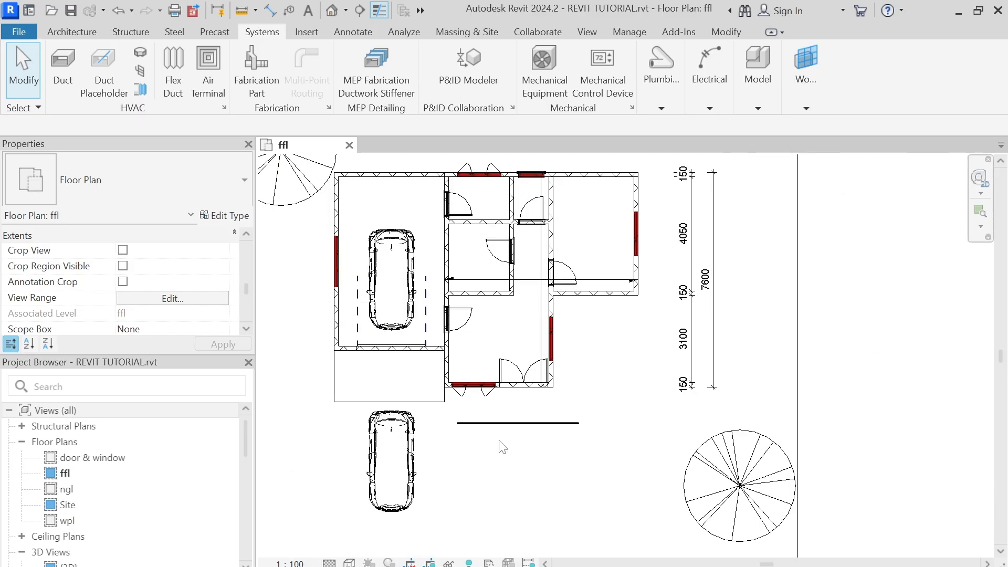
{"action": "middle_click_drag", "start_coordinate": [501, 454], "coordinate": [504, 468]}
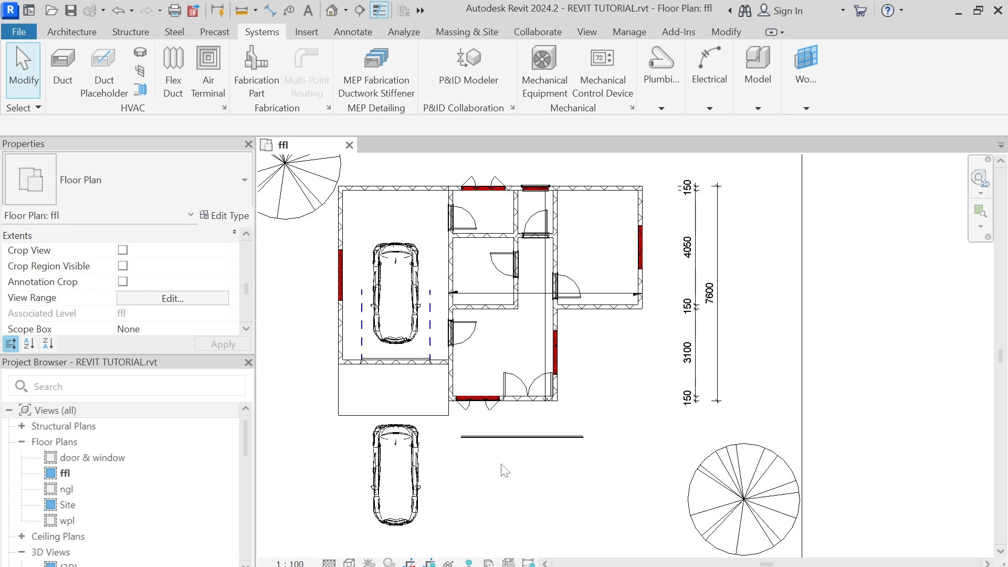
{"action": "scroll", "coordinate": [513, 469], "scroll_direction": "down", "scroll_amount": 3}
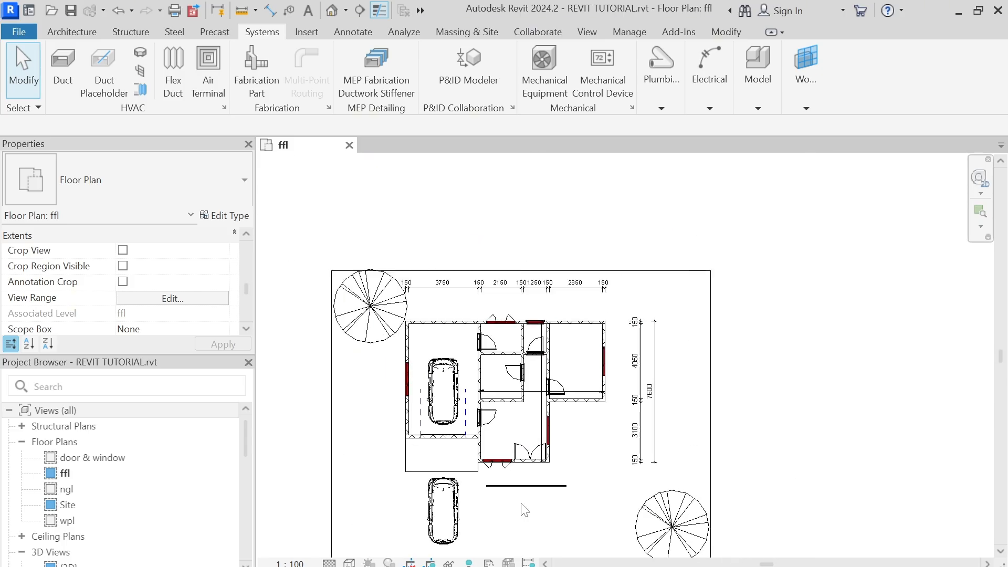
{"action": "scroll", "coordinate": [525, 499], "scroll_direction": "down", "scroll_amount": 1}
{"action": "middle_click_drag", "start_coordinate": [535, 416], "coordinate": [529, 375]}
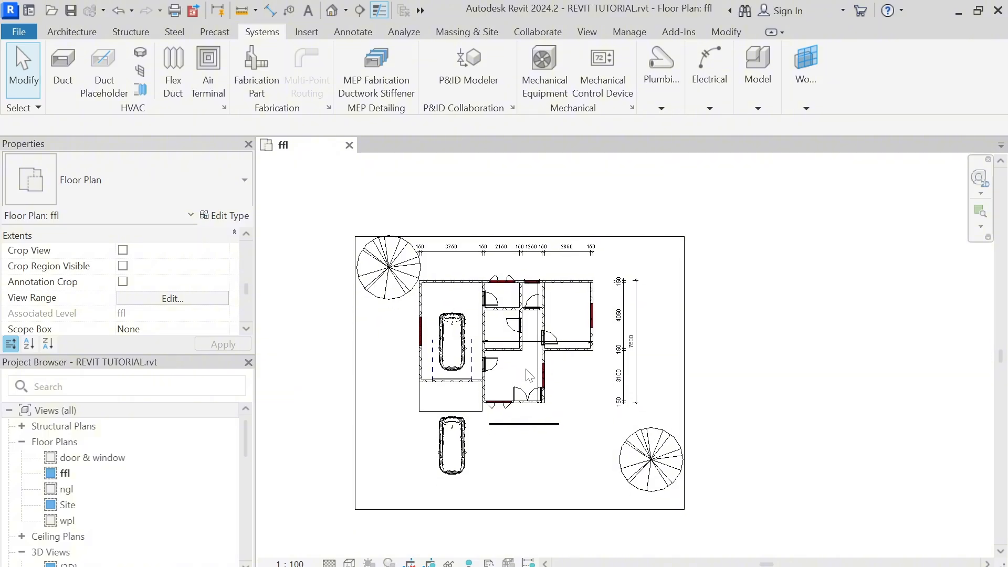
{"action": "scroll", "coordinate": [528, 375], "scroll_direction": "up", "scroll_amount": 2}
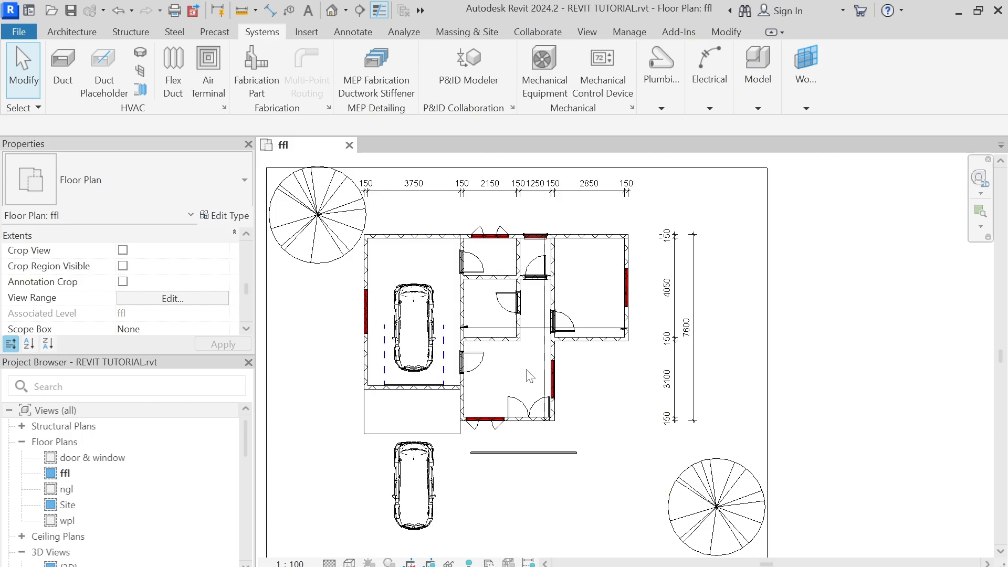
{"action": "scroll", "coordinate": [531, 451], "scroll_direction": "up", "scroll_amount": 3}
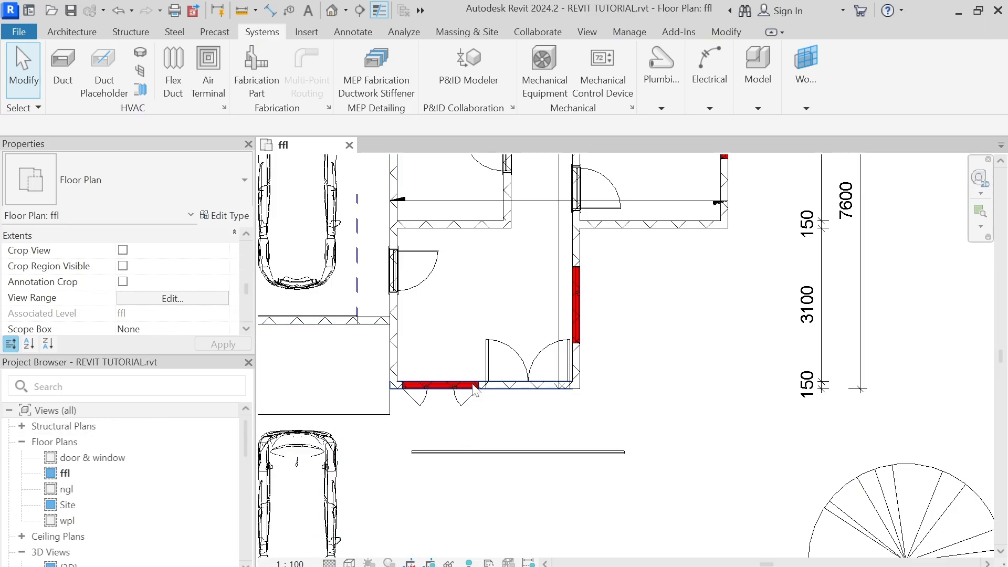
{"action": "scroll", "coordinate": [245, 298], "scroll_direction": "down", "scroll_amount": 5}
{"action": "scroll", "coordinate": [161, 298], "scroll_direction": "up", "scroll_amount": 3}
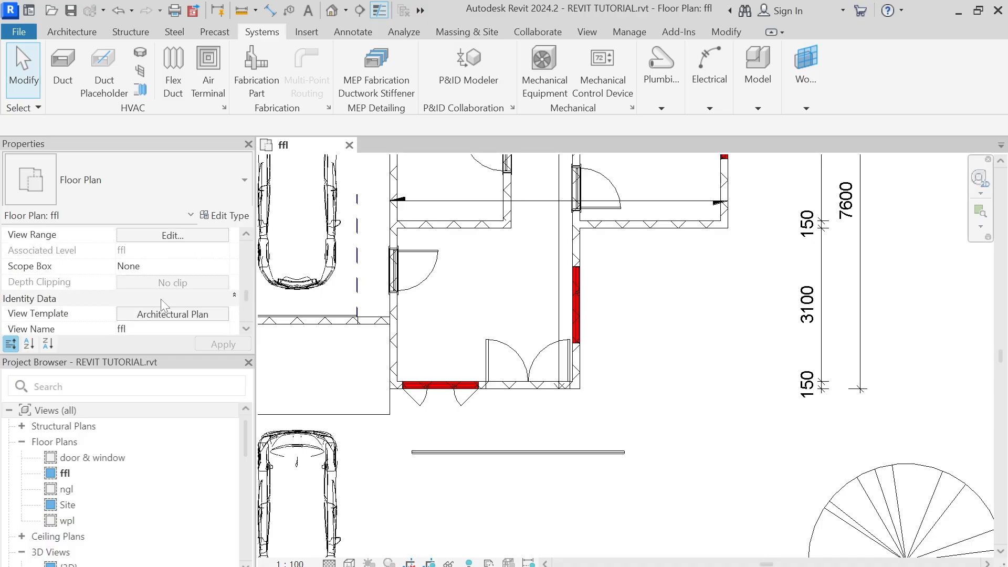
{"action": "left_click", "coordinate": [177, 314]}
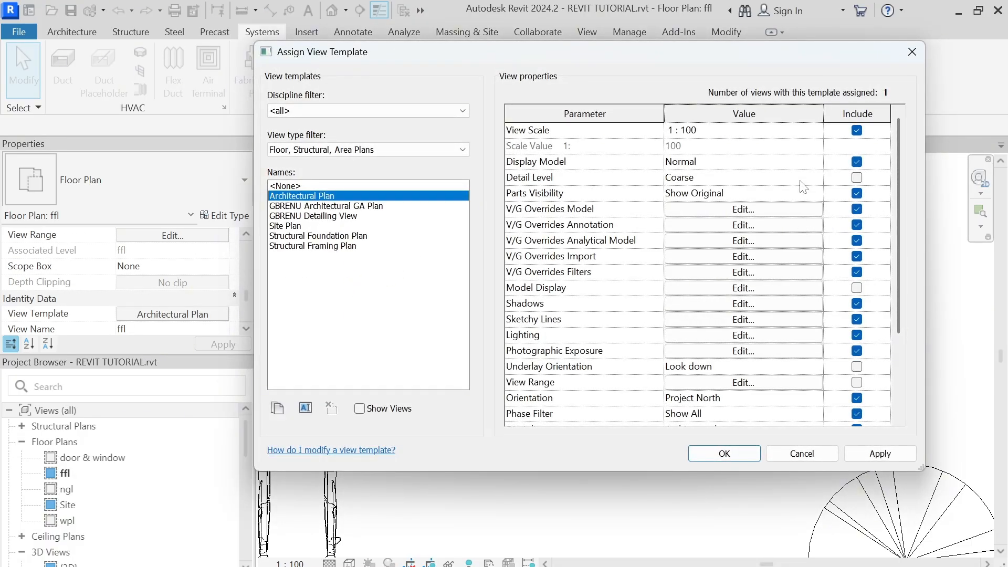
{"action": "left_click", "coordinate": [912, 51]}
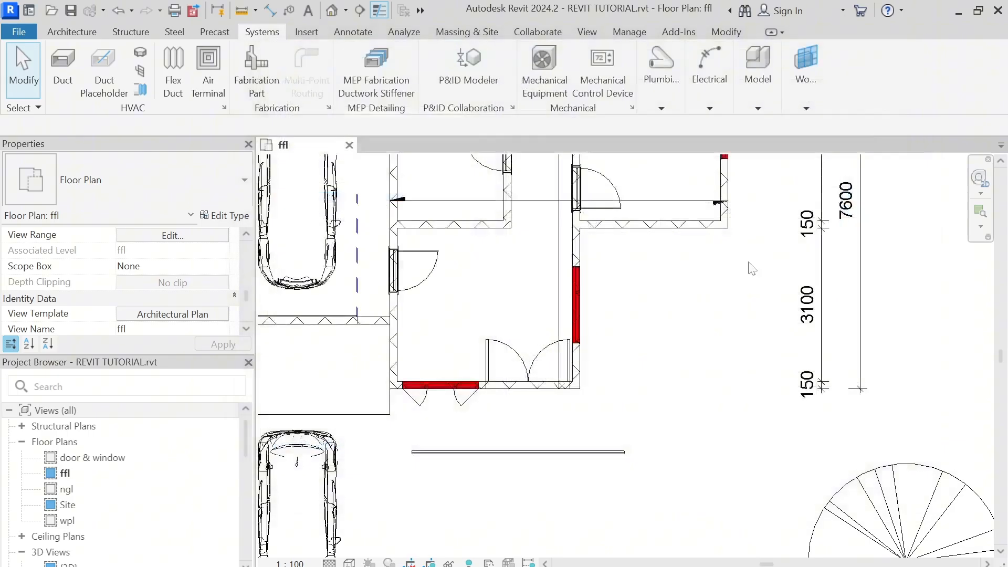
Step: Set the Type Comments of the conduit type below the building to "conduits" and apply the change
{"action": "left_click", "coordinate": [575, 453]}
{"action": "scroll", "coordinate": [181, 284], "scroll_direction": "up", "scroll_amount": 10}
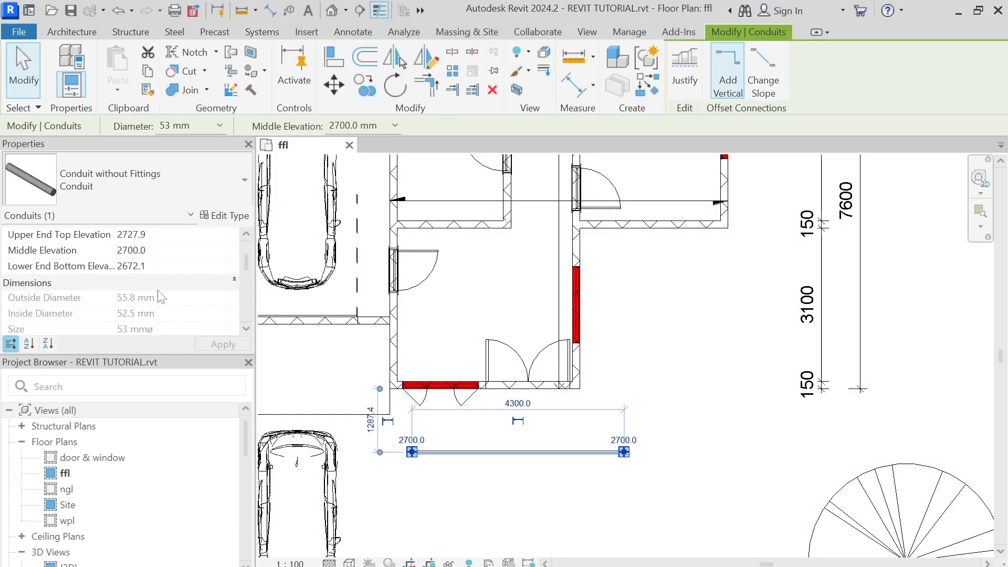
{"action": "scroll", "coordinate": [160, 297], "scroll_direction": "down", "scroll_amount": 2}
{"action": "scroll", "coordinate": [160, 294], "scroll_direction": "up", "scroll_amount": 5}
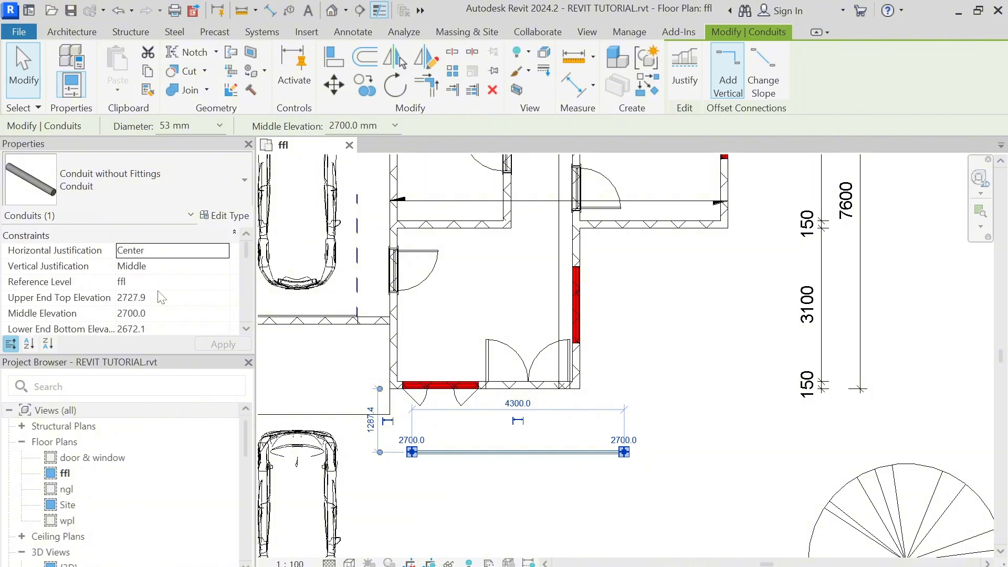
{"action": "left_click", "coordinate": [229, 220]}
{"action": "scroll", "coordinate": [518, 291], "scroll_direction": "down", "scroll_amount": 5}
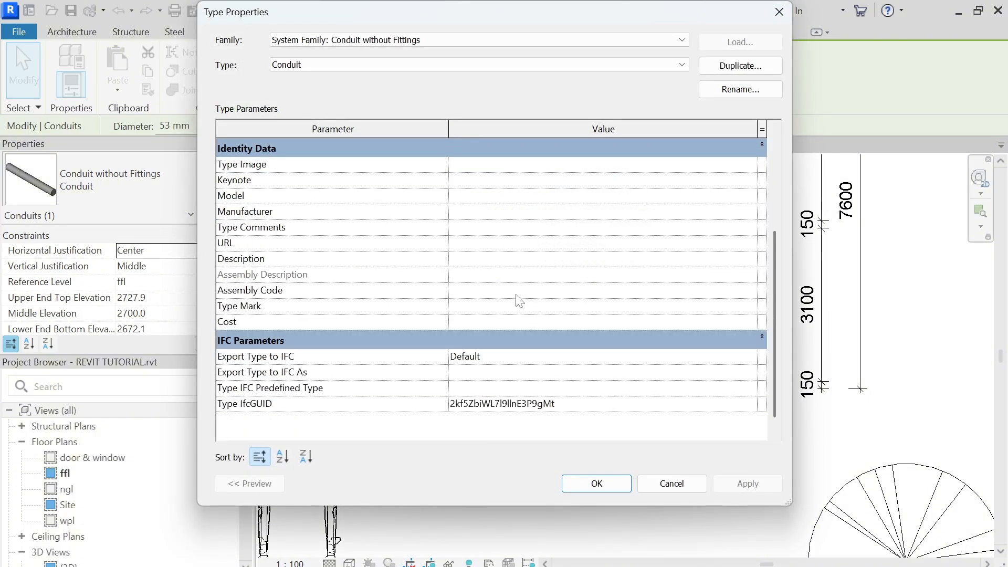
{"action": "left_click", "coordinate": [462, 230]}
{"action": "left_click", "coordinate": [750, 229]}
{"action": "type", "text": "co"}
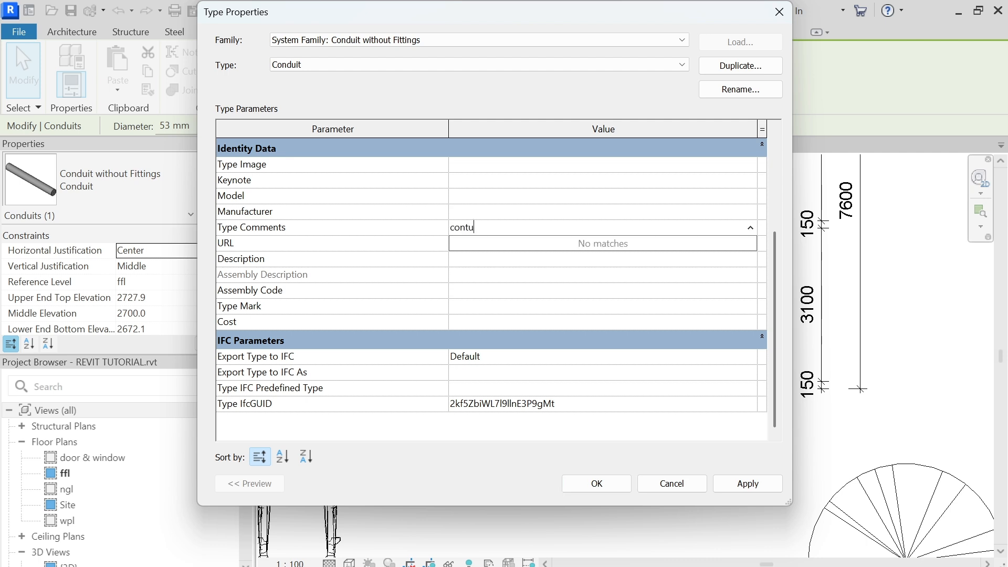
{"action": "type", "text": "ntu"}
{"action": "key", "text": "BackSpace"}
{"action": "key", "text": "BackSpace"}
{"action": "left_click", "coordinate": [544, 270]}
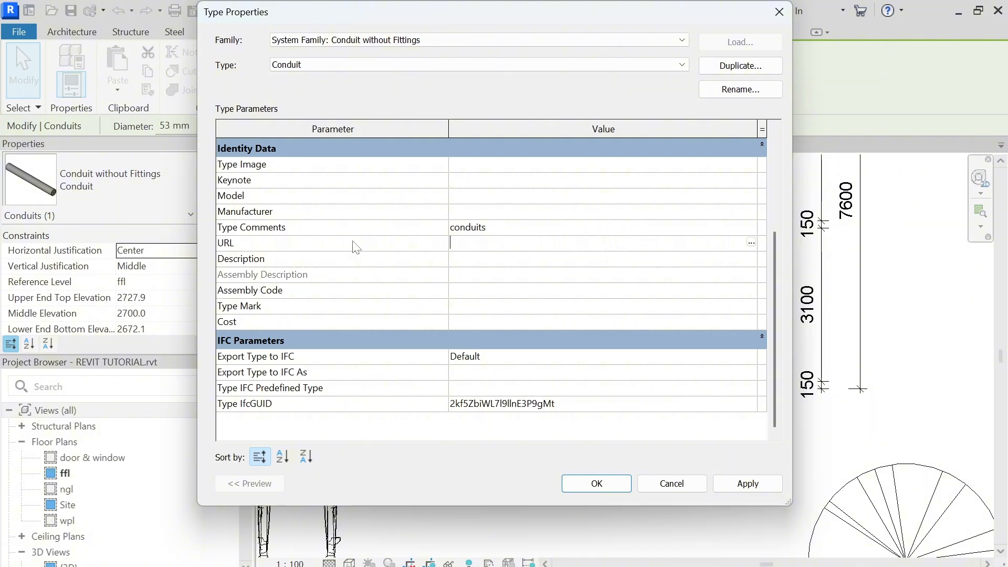
{"action": "left_click", "coordinate": [482, 215]}
{"action": "left_click", "coordinate": [733, 488]}
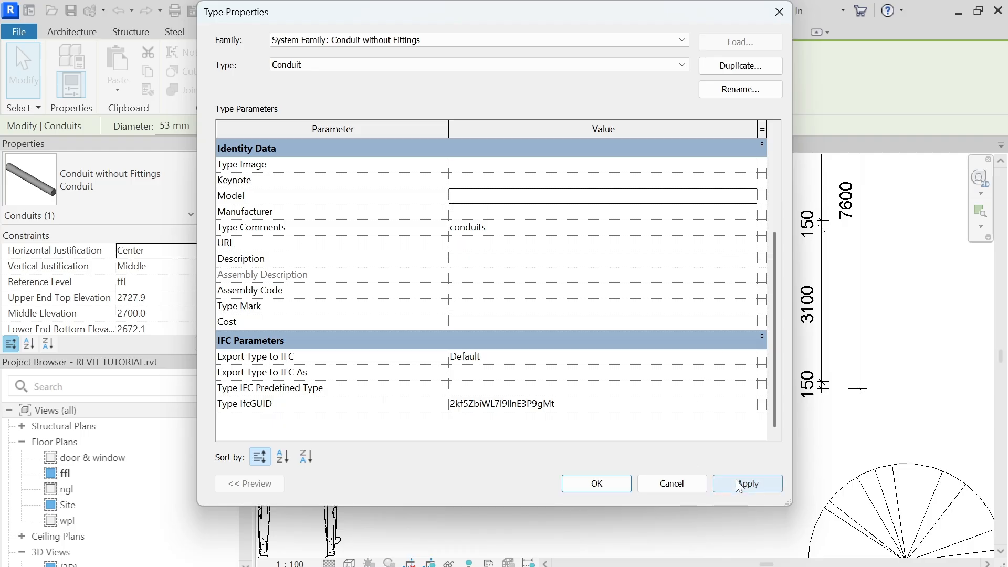
{"action": "left_click", "coordinate": [584, 482]}
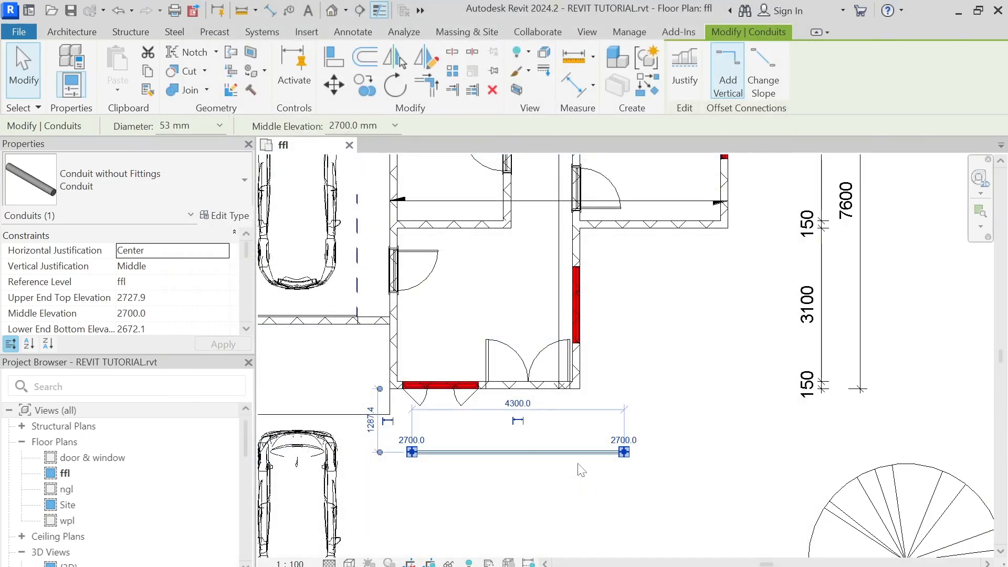
{"action": "left_click", "coordinate": [637, 386]}
Step: Create a rule-based filter named "conduits" from the filter overrides of the Architectural Plan view template
{"action": "scroll", "coordinate": [182, 292], "scroll_direction": "down", "scroll_amount": 8}
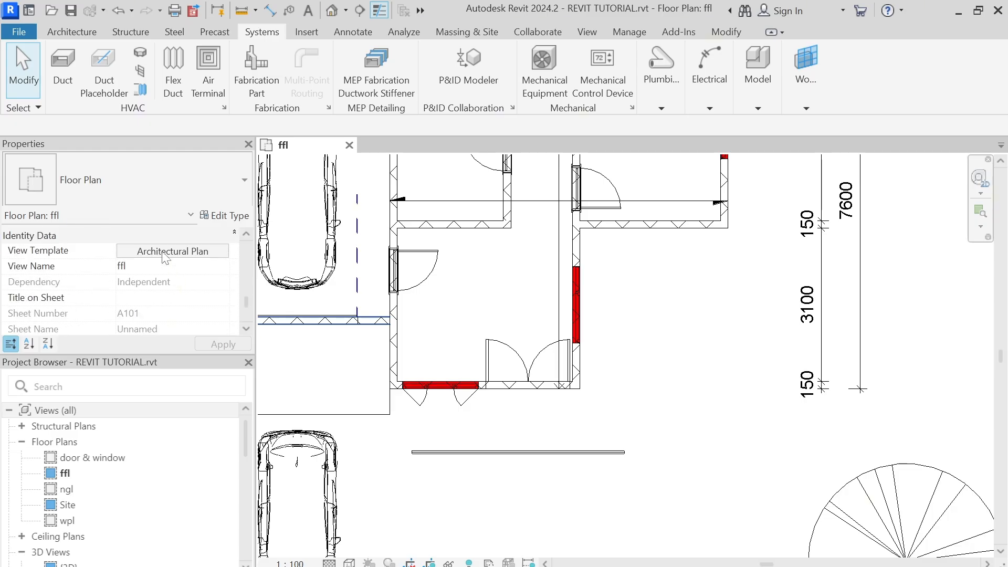
{"action": "left_click", "coordinate": [167, 252]}
{"action": "left_click", "coordinate": [743, 272]}
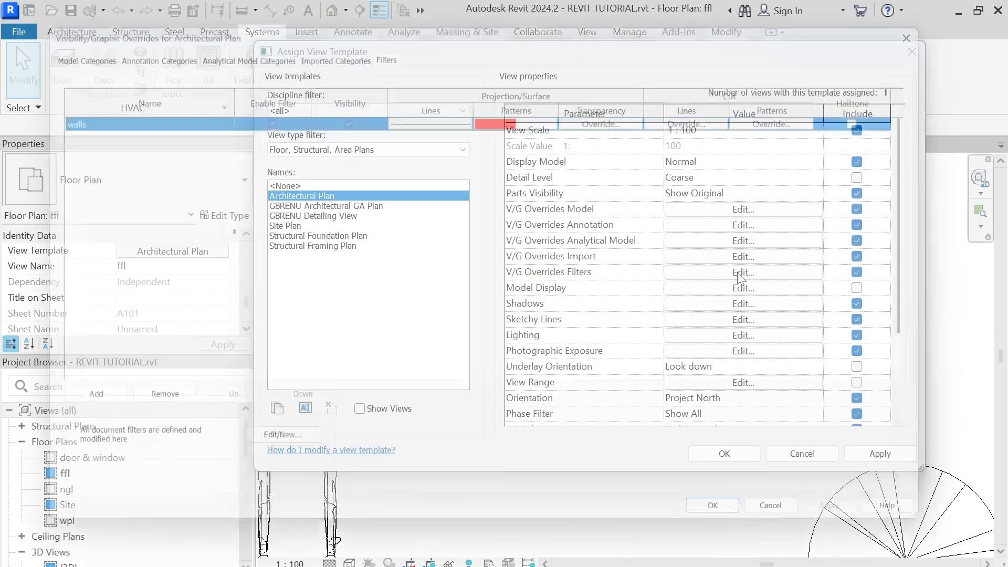
{"action": "left_click", "coordinate": [254, 459]}
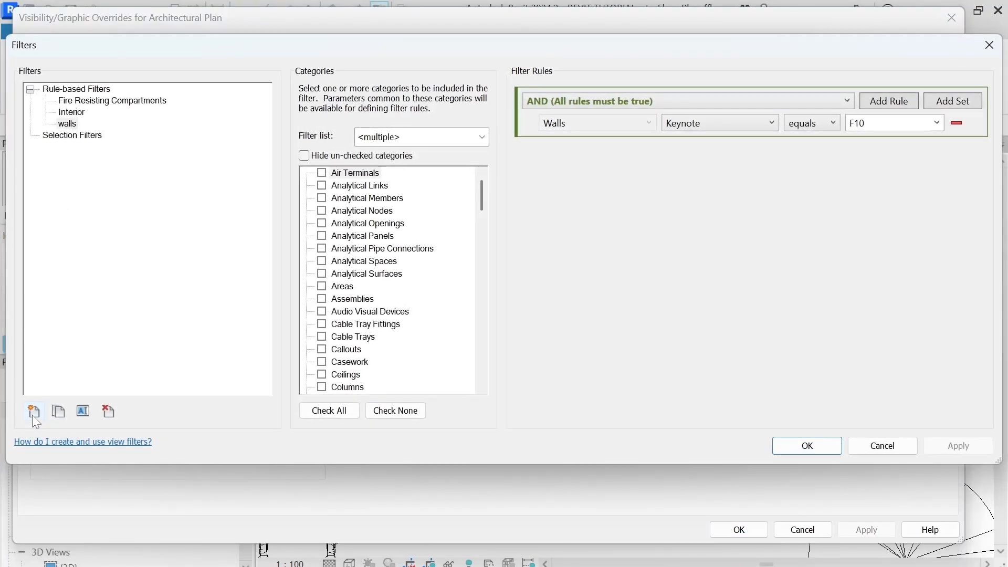
{"action": "left_click", "coordinate": [33, 412]}
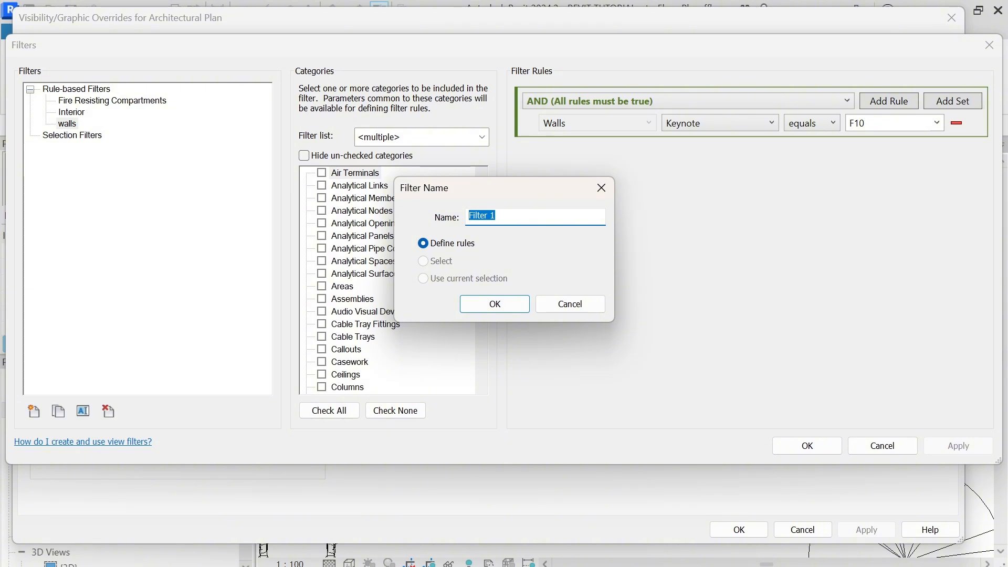
{"action": "type", "text": "d"}
{"action": "type", "text": "ondui"}
{"action": "left_click", "coordinate": [493, 309]}
Step: Include the Conduits and Conduit Fittings categories in the conduits filter
{"action": "scroll", "coordinate": [427, 273], "scroll_direction": "down", "scroll_amount": 3}
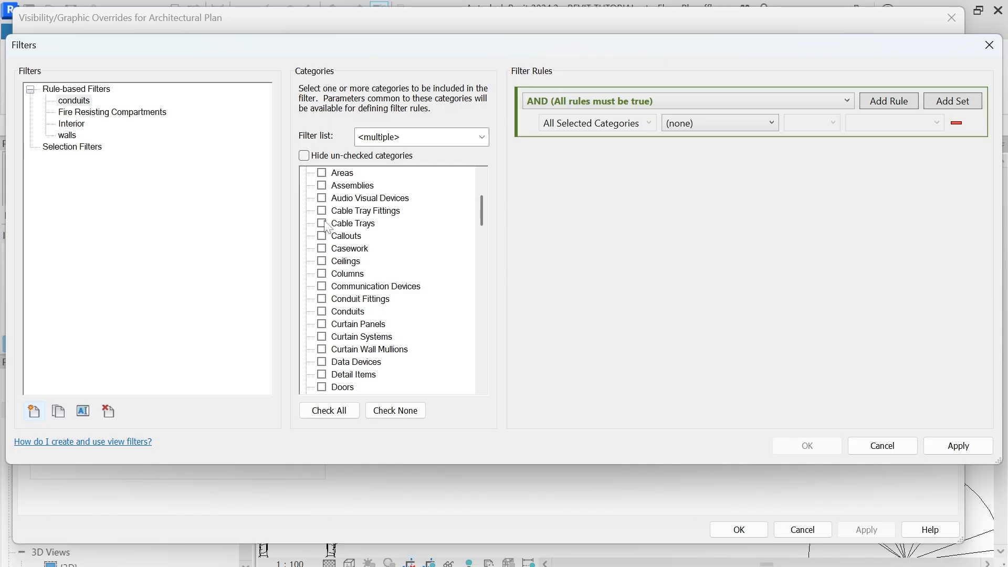
{"action": "left_click", "coordinate": [322, 308]}
{"action": "left_click", "coordinate": [322, 299]}
Step: Define the conduits filter rule as Type Comments equals "conduits" and save the filter
{"action": "left_click", "coordinate": [738, 122]}
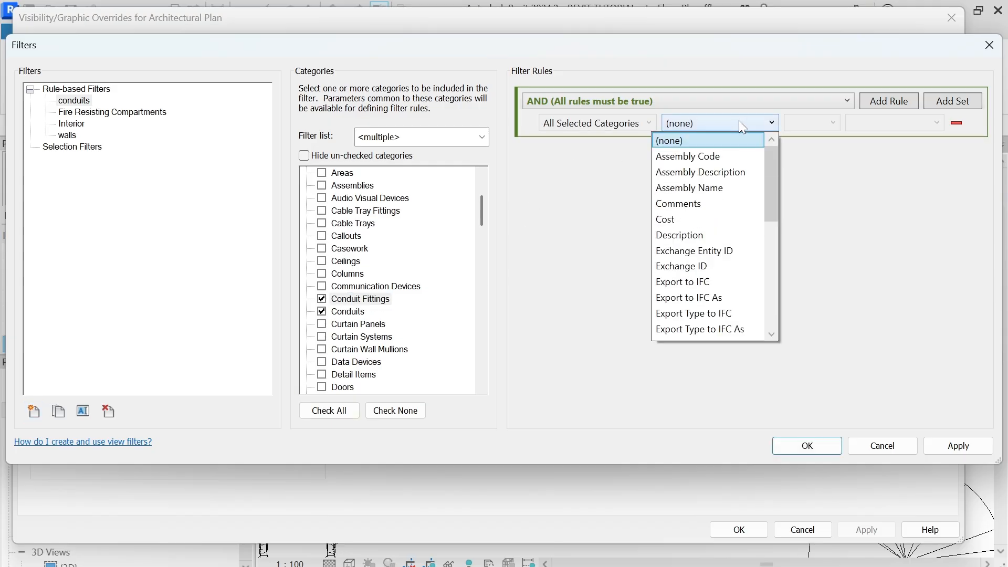
{"action": "scroll", "coordinate": [711, 231], "scroll_direction": "down", "scroll_amount": 8}
{"action": "left_click", "coordinate": [703, 236]}
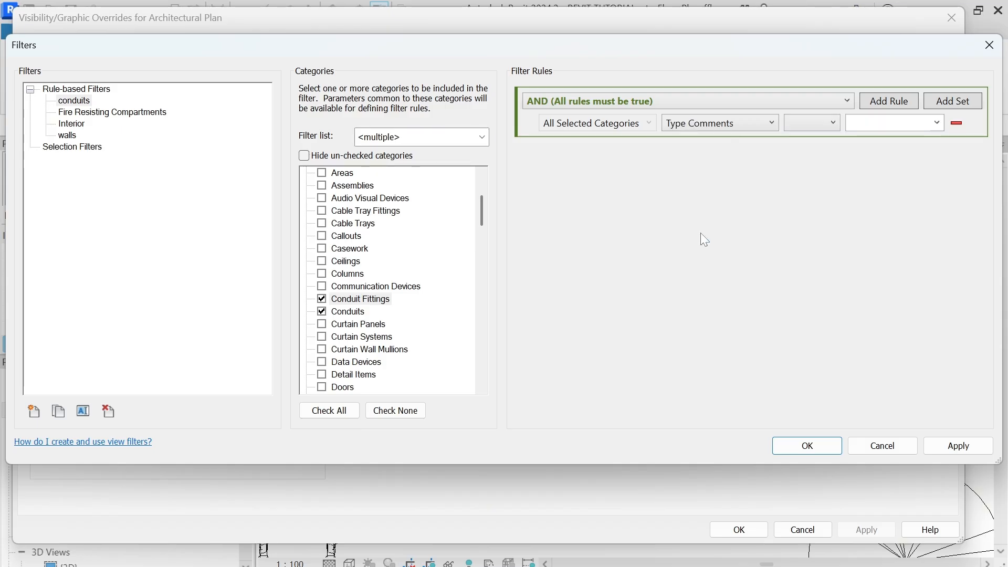
{"action": "left_click", "coordinate": [832, 128]}
{"action": "left_click", "coordinate": [746, 148]}
{"action": "left_click", "coordinate": [809, 126]}
{"action": "scroll", "coordinate": [772, 147], "scroll_direction": "up", "scroll_amount": 1}
{"action": "left_click", "coordinate": [756, 142]}
{"action": "left_click", "coordinate": [937, 123]}
{"action": "left_click", "coordinate": [901, 140]}
{"action": "left_click", "coordinate": [953, 447]}
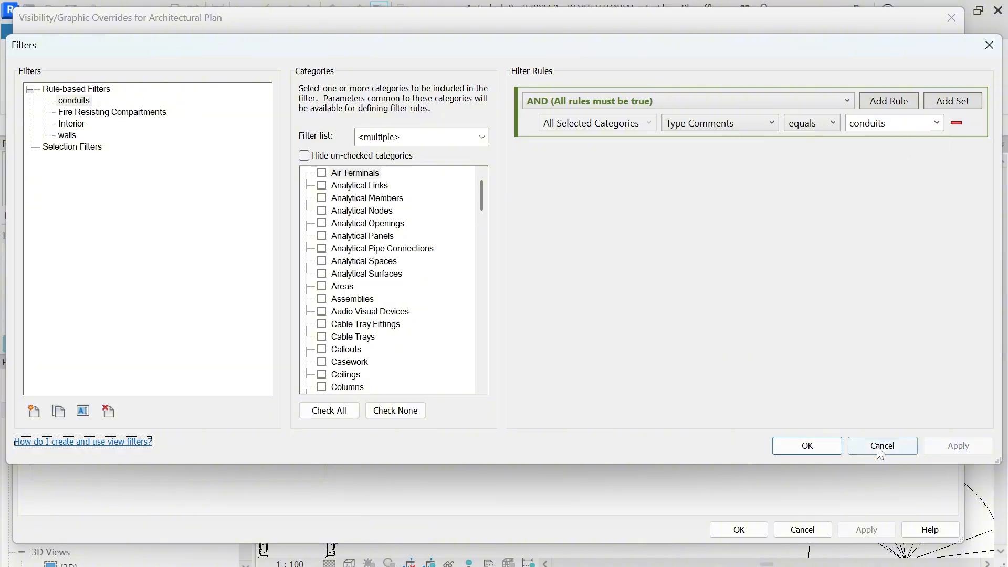
{"action": "left_click", "coordinate": [813, 446]}
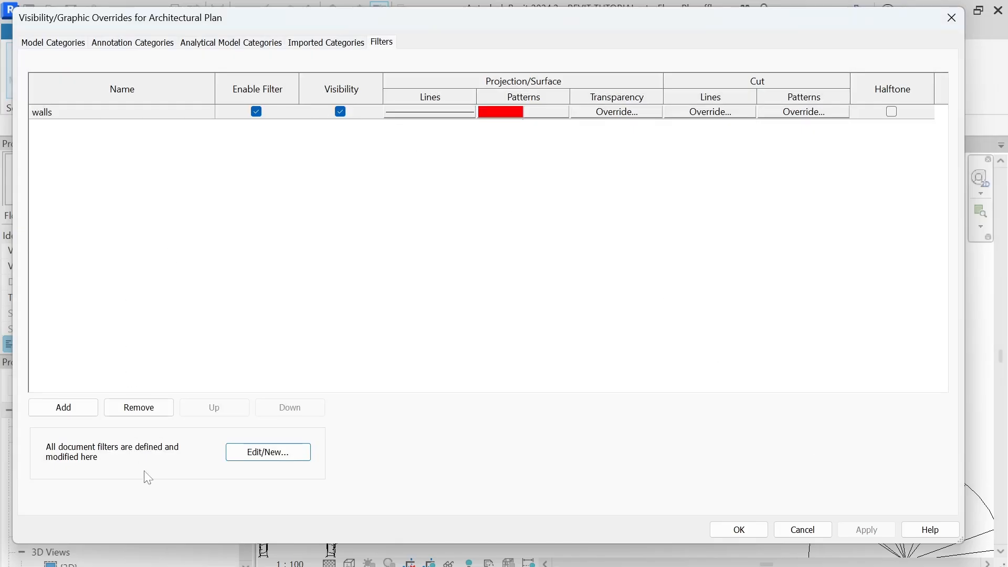
Step: Add the conduits filter to the Architectural Plan template's filter overrides
{"action": "left_click", "coordinate": [62, 415]}
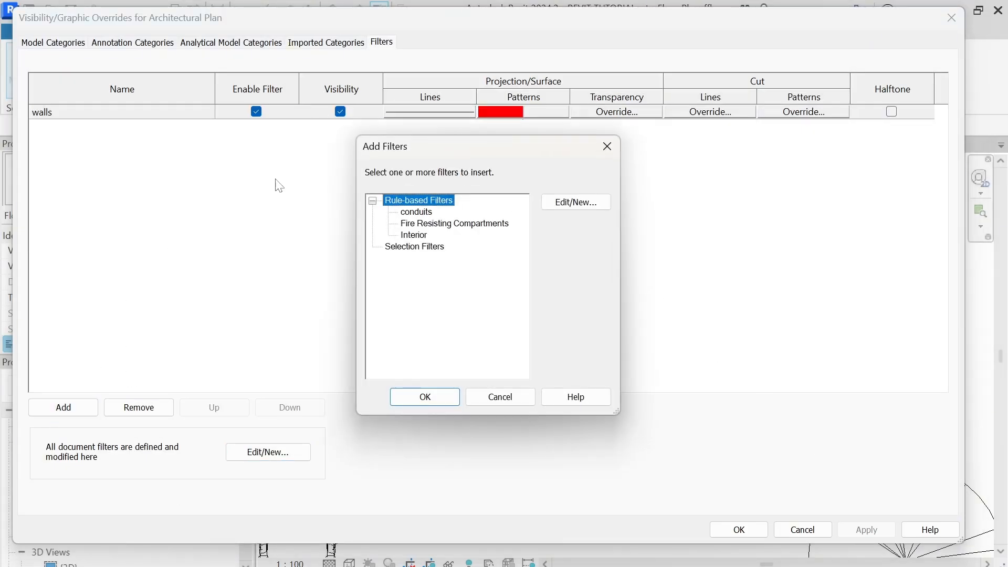
{"action": "left_click", "coordinate": [416, 213]}
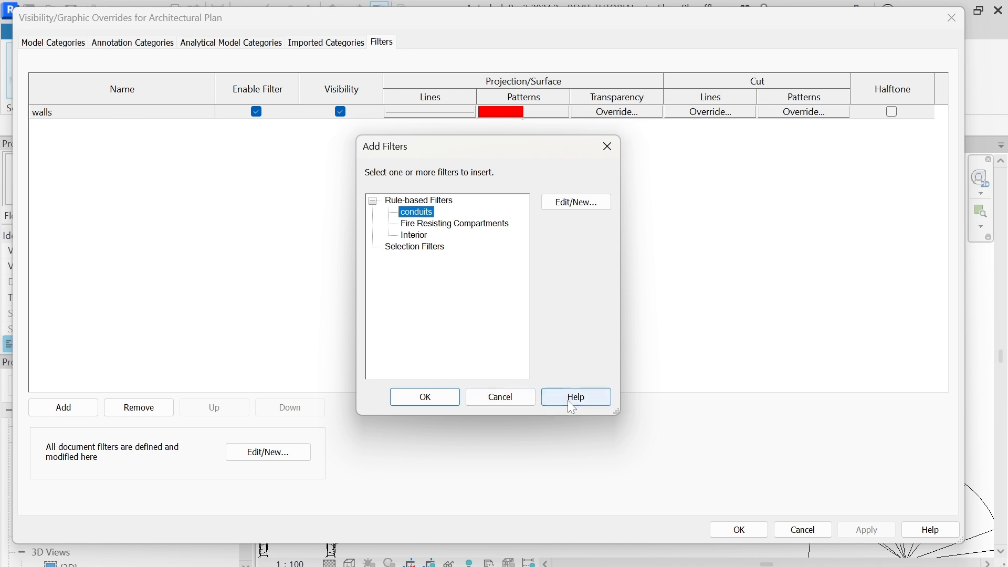
{"action": "left_click", "coordinate": [441, 398]}
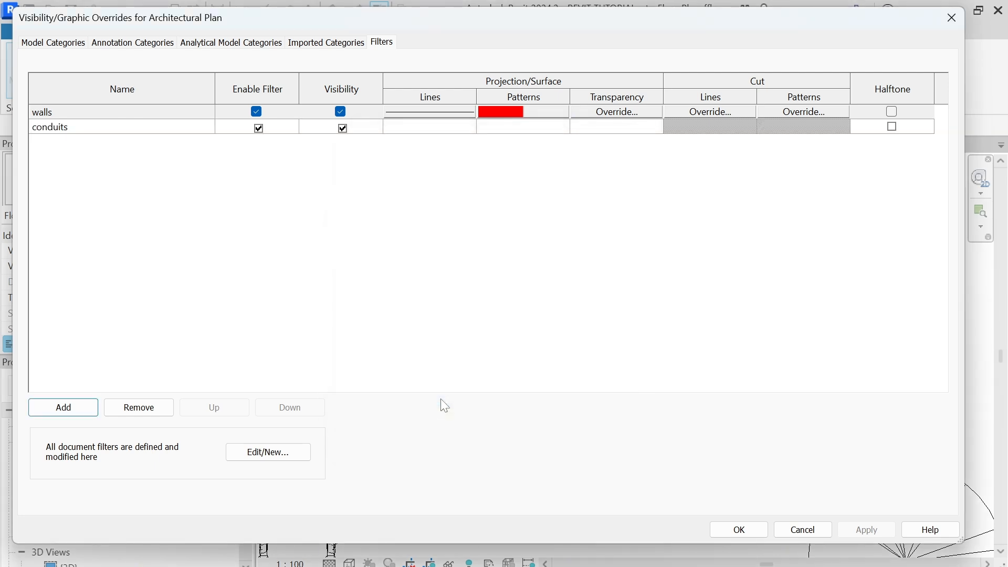
Step: Override the conduits filter's projection/surface foreground pattern with a blue solid fill
{"action": "left_click", "coordinate": [491, 132]}
{"action": "left_click", "coordinate": [491, 130]}
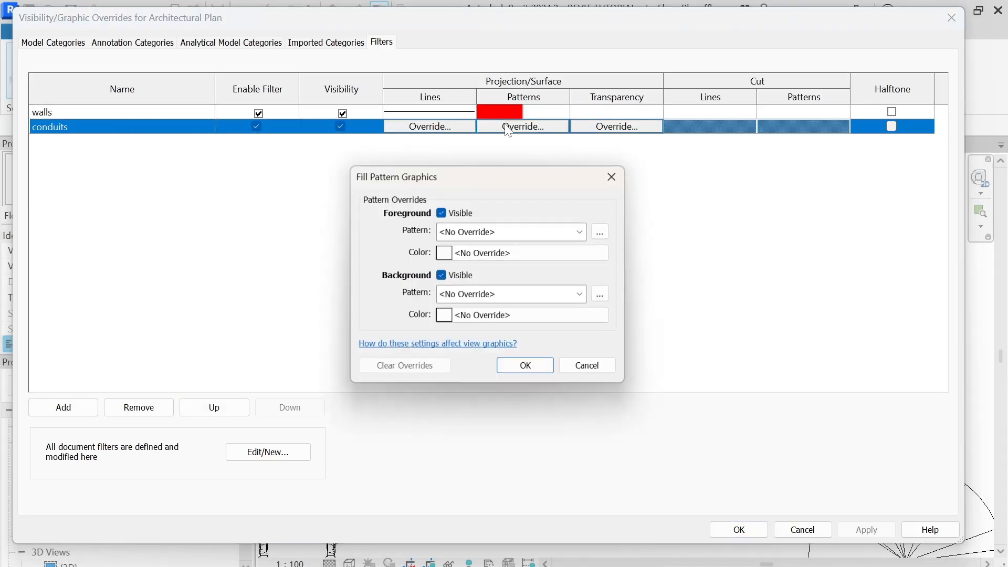
{"action": "left_click", "coordinate": [457, 232]}
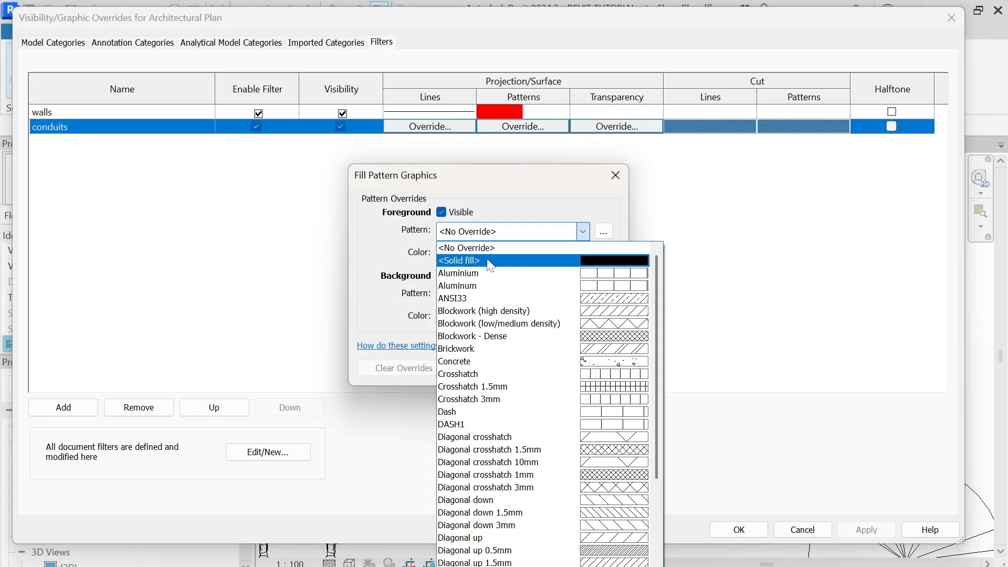
{"action": "left_click", "coordinate": [487, 260]}
{"action": "left_click", "coordinate": [479, 254]}
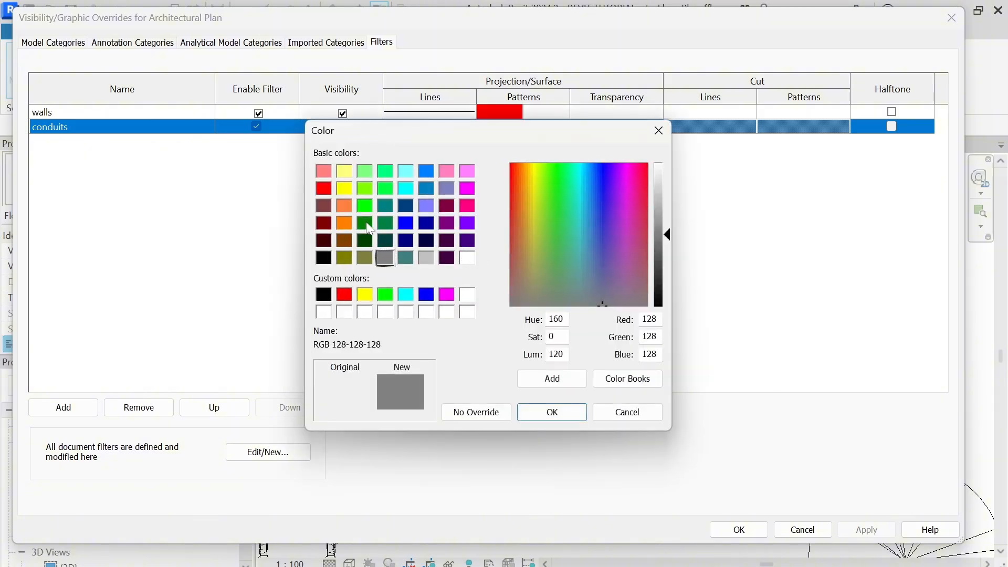
{"action": "left_click", "coordinate": [406, 224]}
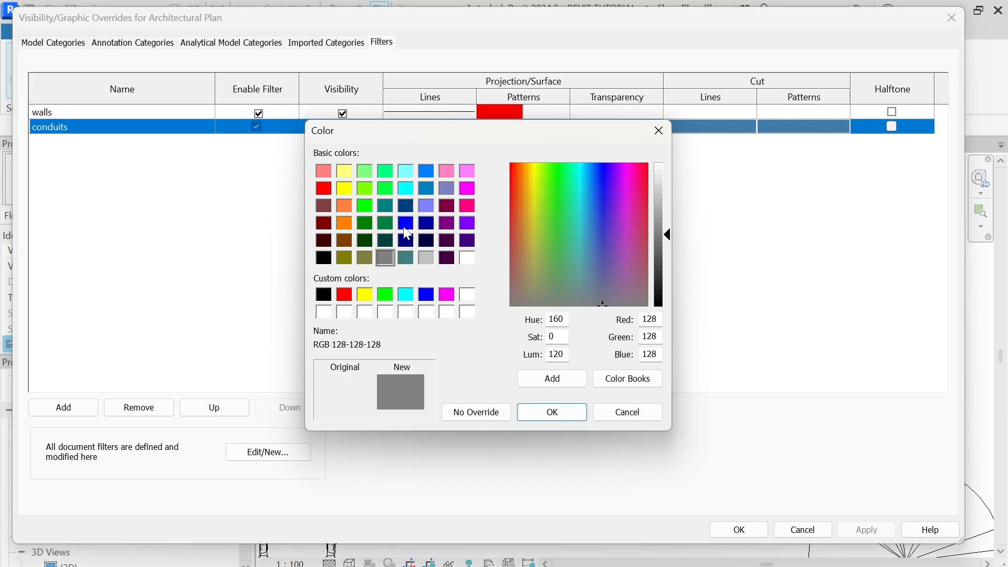
{"action": "left_click", "coordinate": [551, 413]}
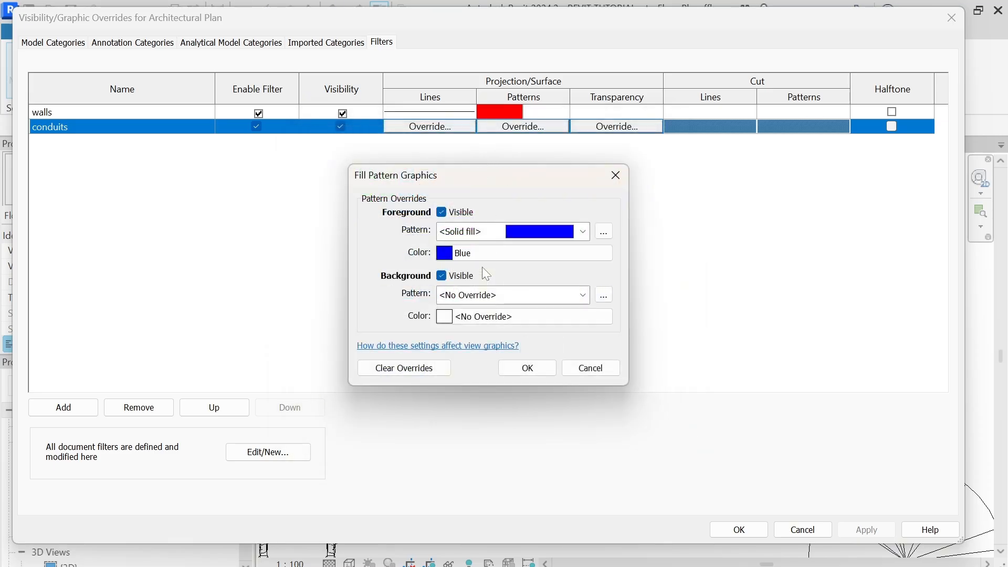
{"action": "left_click", "coordinate": [526, 368]}
Step: Override the conduits filter's projection/surface lines with a solid black line pattern
{"action": "left_click", "coordinate": [433, 127]}
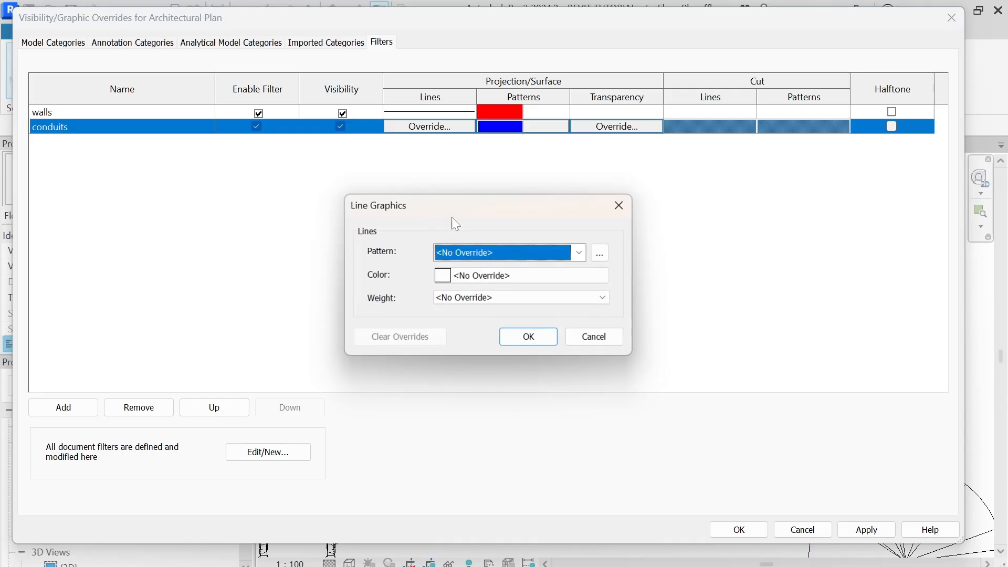
{"action": "left_click", "coordinate": [477, 253]}
{"action": "left_click", "coordinate": [472, 281]}
{"action": "left_click", "coordinate": [462, 275]}
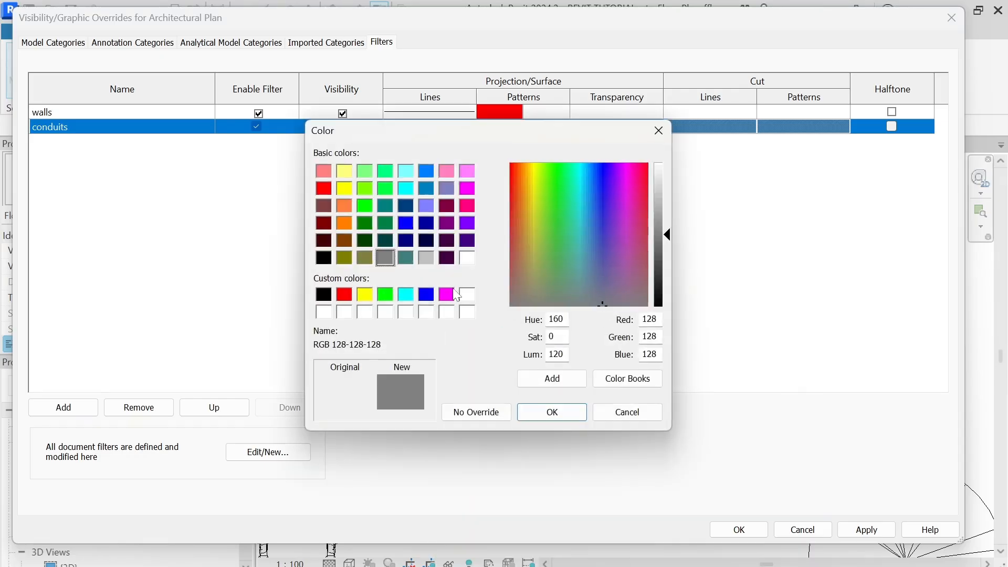
{"action": "left_click", "coordinate": [324, 295]}
{"action": "left_click", "coordinate": [556, 412]}
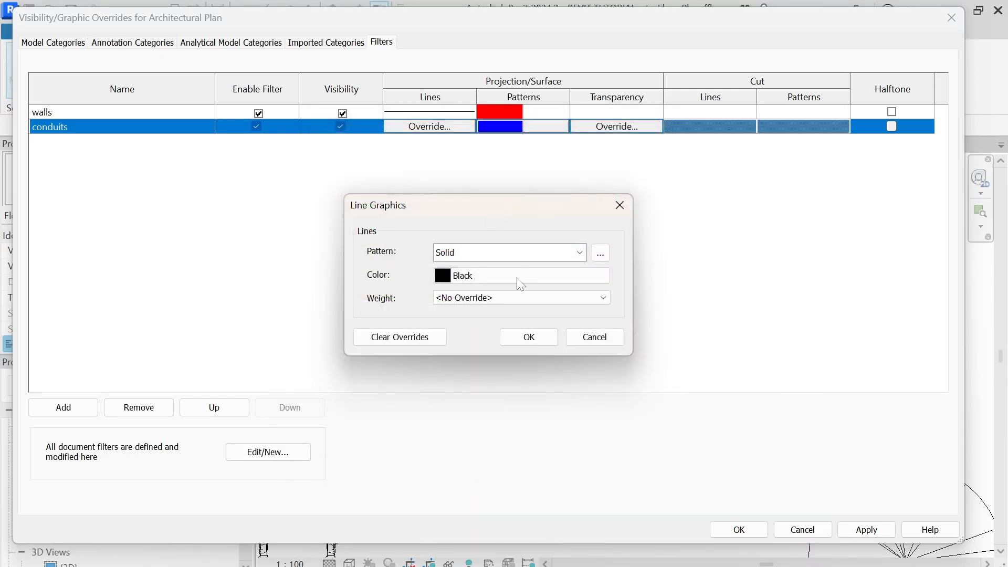
{"action": "left_click", "coordinate": [529, 338]}
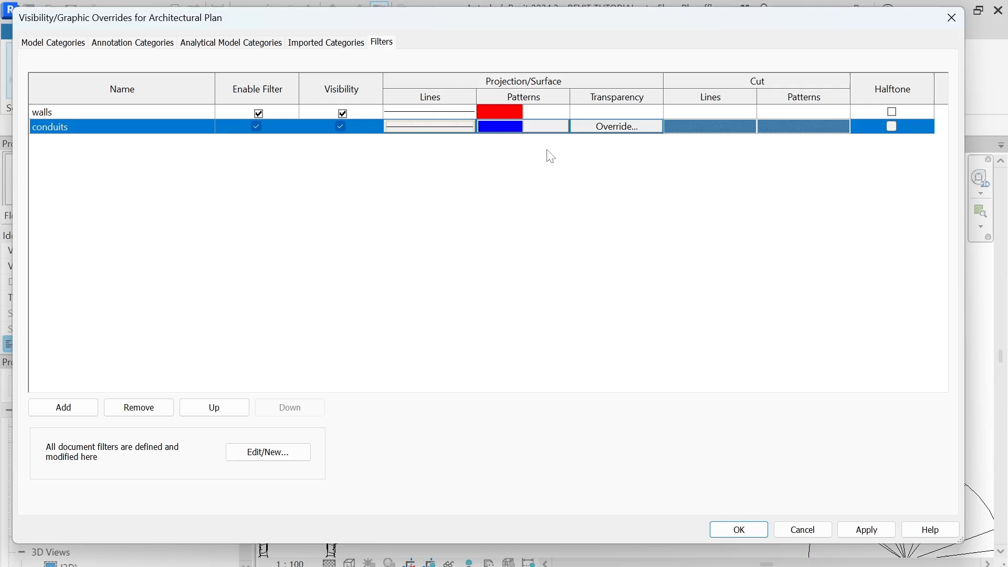
Step: Apply the filter overrides and the Architectural Plan template to the ffl floor plan
{"action": "left_click", "coordinate": [869, 530]}
{"action": "left_click", "coordinate": [740, 530]}
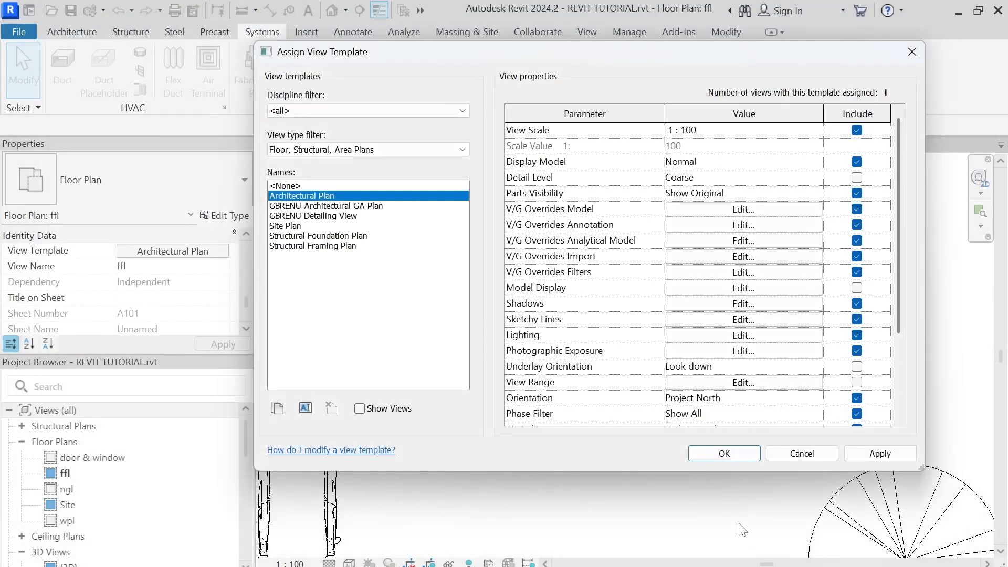
{"action": "left_click", "coordinate": [867, 454]}
{"action": "left_click", "coordinate": [724, 455]}
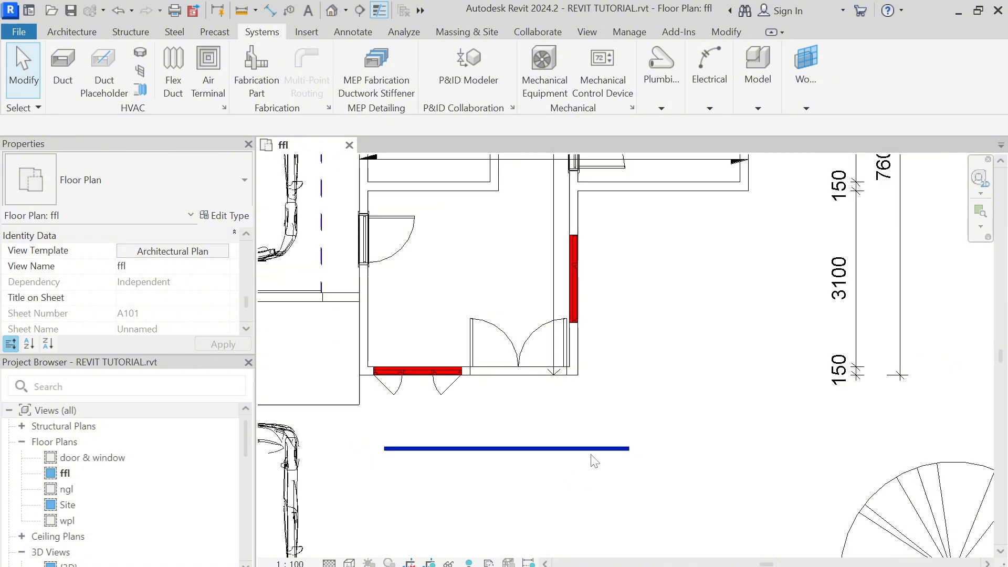
Step: Extend the blue conduit from its right end with a short 53 mm diameter run downward and another run to the right
{"action": "scroll", "coordinate": [602, 450], "scroll_direction": "up", "scroll_amount": 5}
{"action": "scroll", "coordinate": [672, 399], "scroll_direction": "down", "scroll_amount": 3}
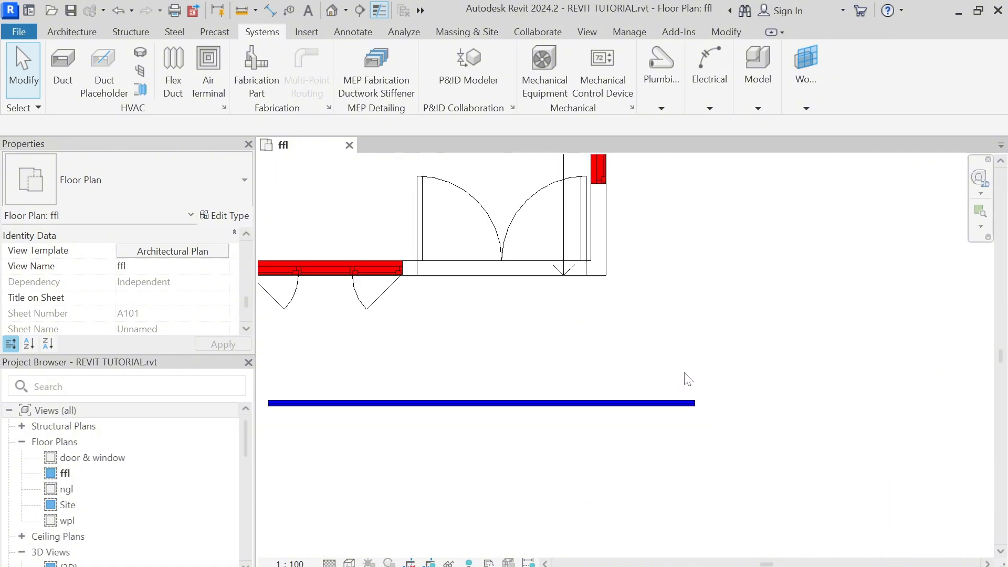
{"action": "scroll", "coordinate": [686, 399], "scroll_direction": "up", "scroll_amount": 2}
{"action": "left_click", "coordinate": [687, 410]}
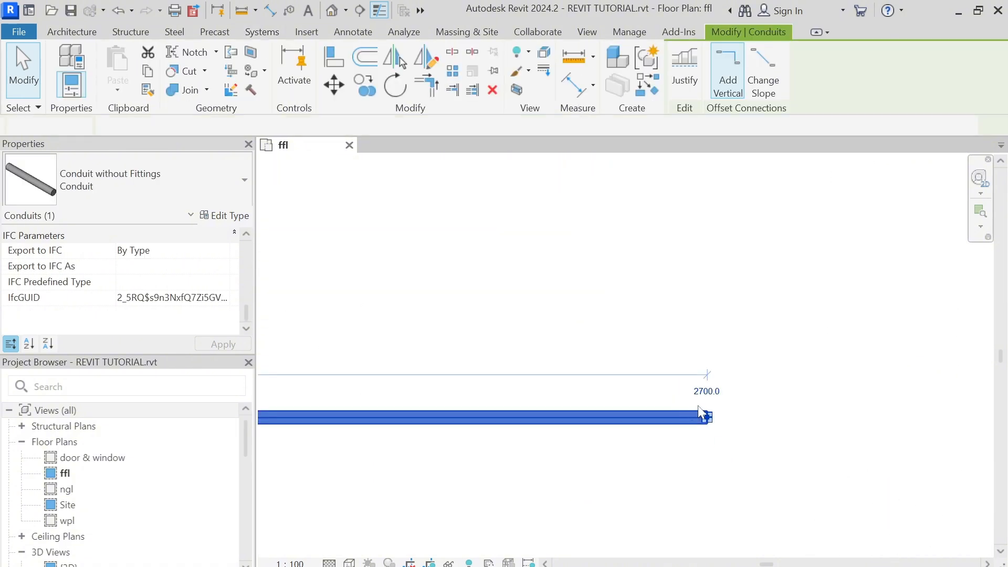
{"action": "left_click", "coordinate": [707, 417]}
{"action": "key", "text": "Escape"}
{"action": "key", "text": "Escape"}
{"action": "left_click", "coordinate": [703, 417]}
{"action": "left_click", "coordinate": [705, 417]}
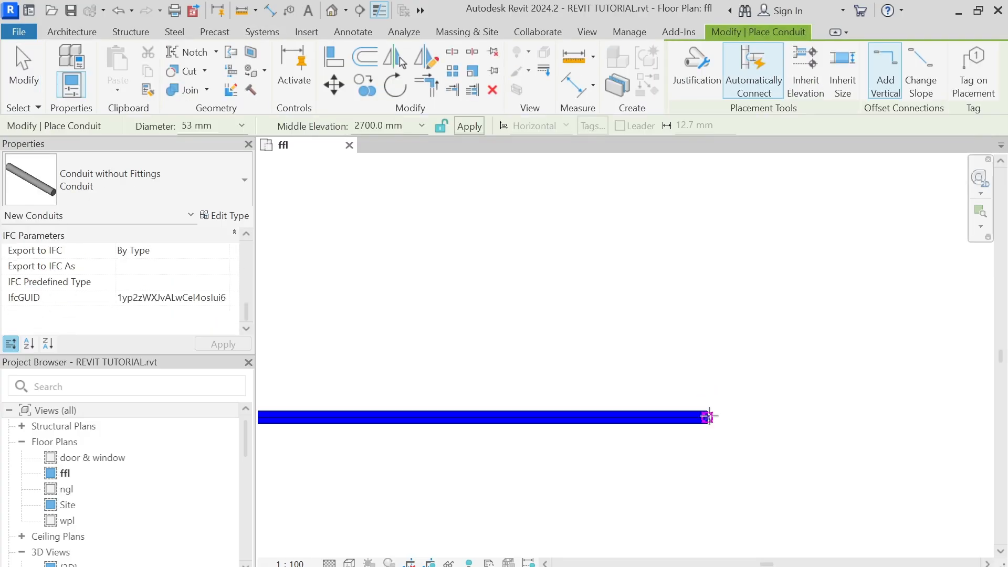
{"action": "left_click", "coordinate": [708, 416]}
{"action": "scroll", "coordinate": [707, 456], "scroll_direction": "down", "scroll_amount": 3}
{"action": "middle_click_drag", "start_coordinate": [708, 456], "coordinate": [708, 357]}
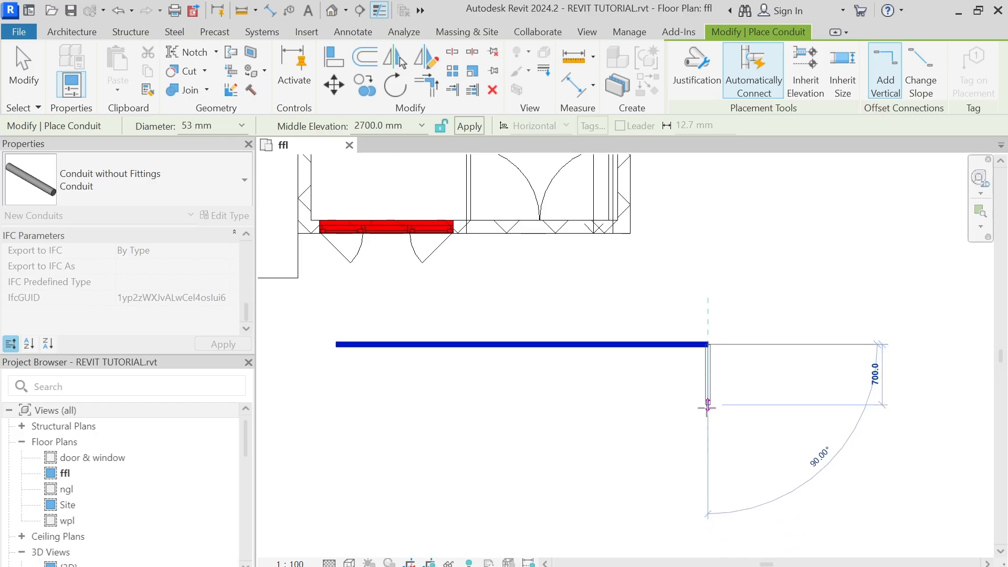
{"action": "left_click", "coordinate": [708, 420]}
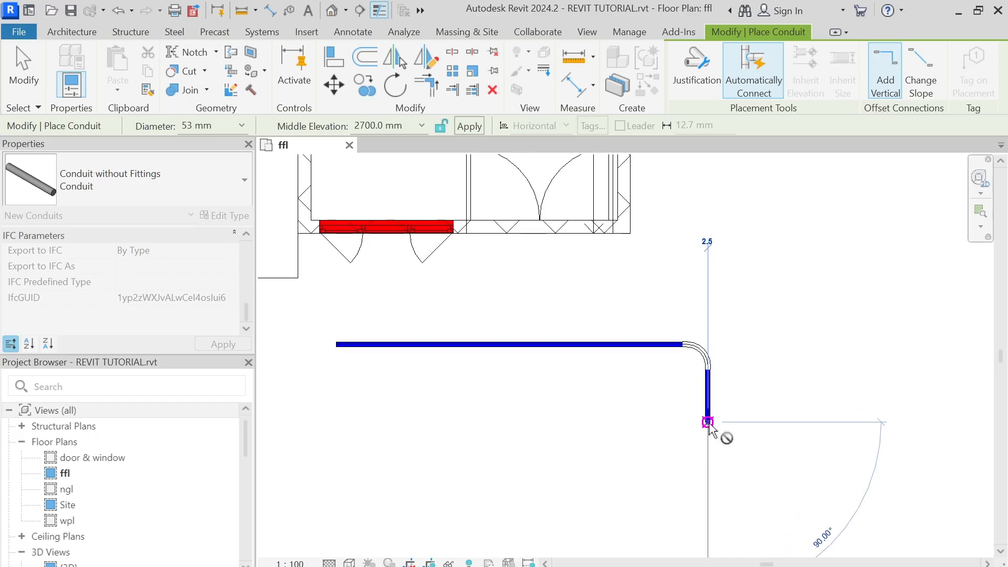
{"action": "left_click", "coordinate": [776, 429]}
{"action": "key", "text": "Escape"}
{"action": "key", "text": "Escape"}
Step: Examine how the upper conduit elbow is displayed compared with the straight conduit runs
{"action": "scroll", "coordinate": [711, 361], "scroll_direction": "up", "scroll_amount": 2}
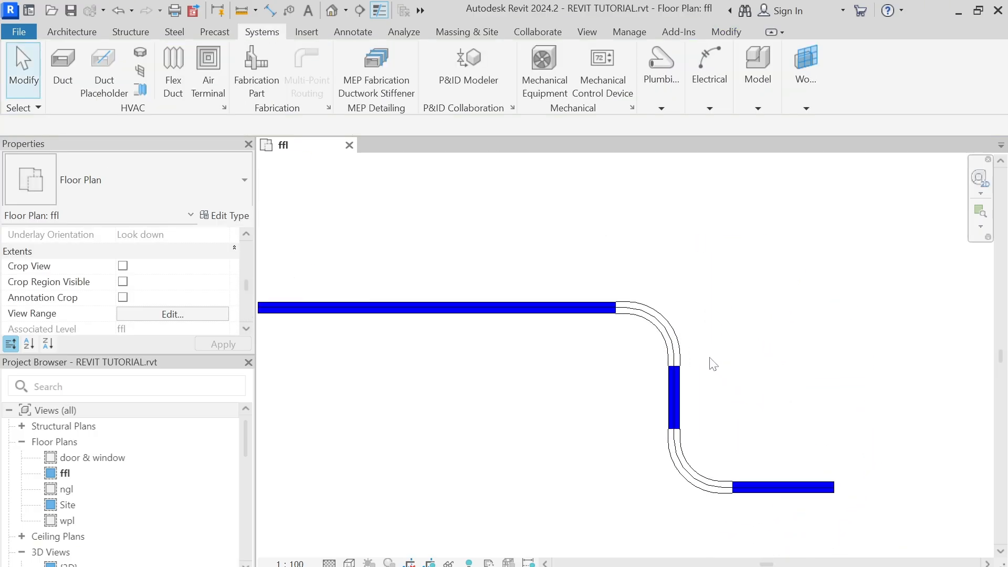
{"action": "left_click", "coordinate": [680, 346]}
{"action": "scroll", "coordinate": [656, 383], "scroll_direction": "up", "scroll_amount": 2}
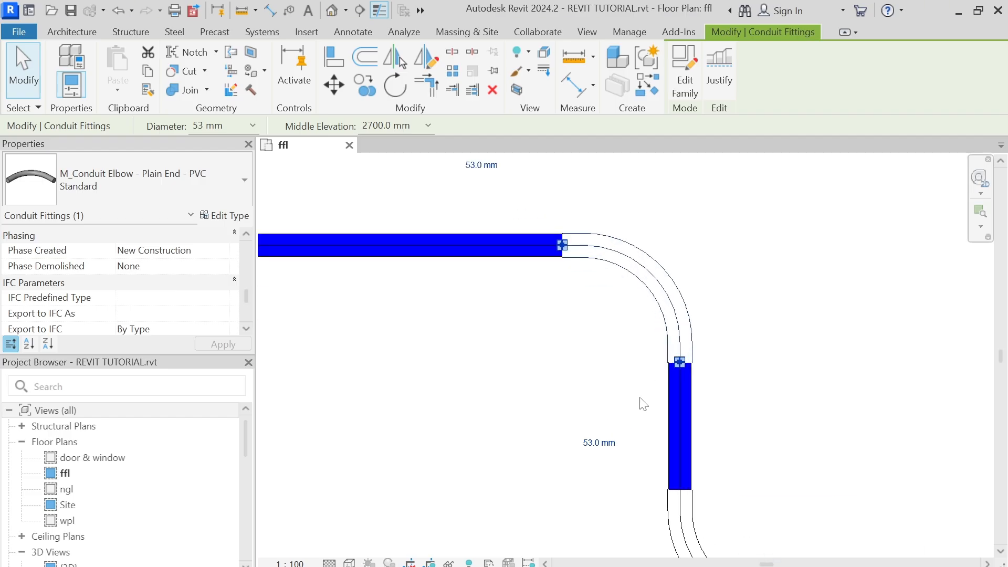
{"action": "scroll", "coordinate": [609, 357], "scroll_direction": "down", "scroll_amount": 2}
{"action": "scroll", "coordinate": [609, 360], "scroll_direction": "up", "scroll_amount": 4}
{"action": "key", "text": "Escape"}
{"action": "scroll", "coordinate": [607, 357], "scroll_direction": "down", "scroll_amount": 4}
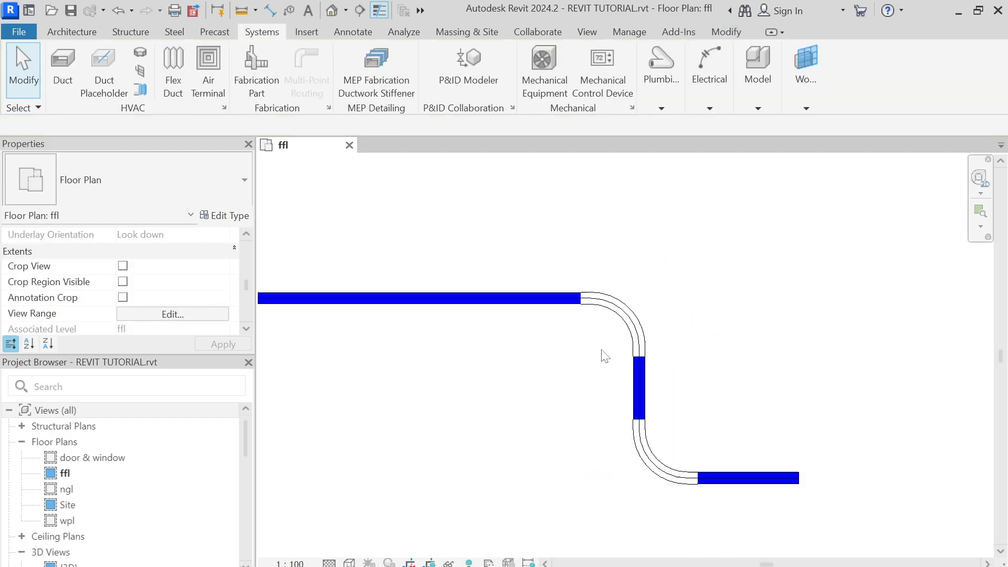
Step: Set the Type Comments of the M_Conduit Elbow - Plain End - PVC Standard type to "conduit fittings"
{"action": "left_click", "coordinate": [623, 308]}
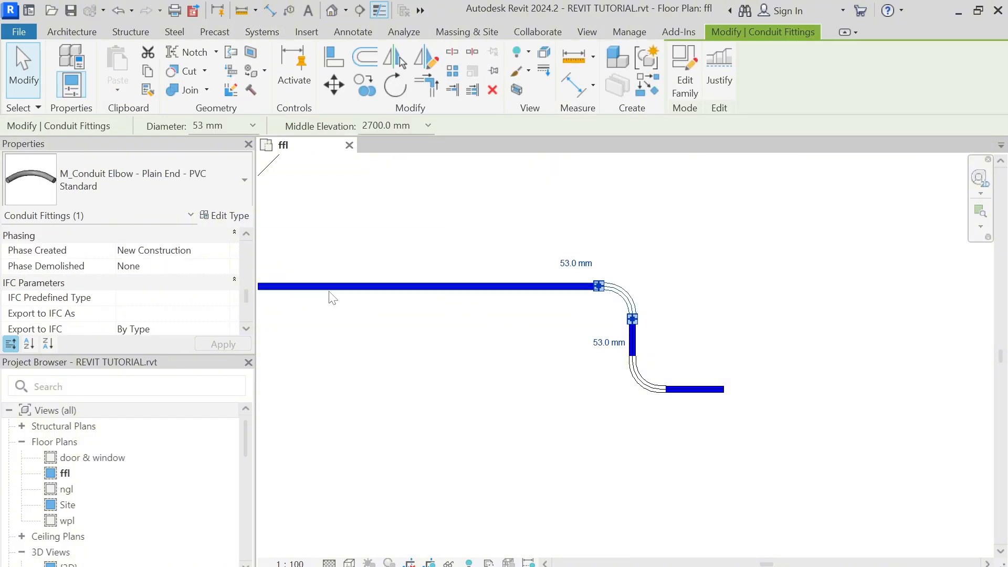
{"action": "left_click", "coordinate": [230, 216]}
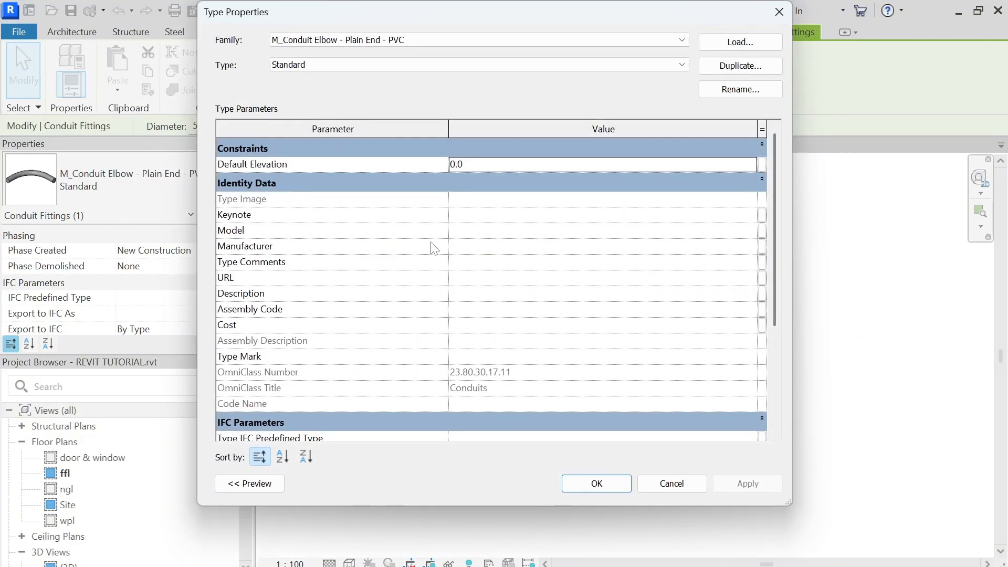
{"action": "left_click", "coordinate": [492, 262]}
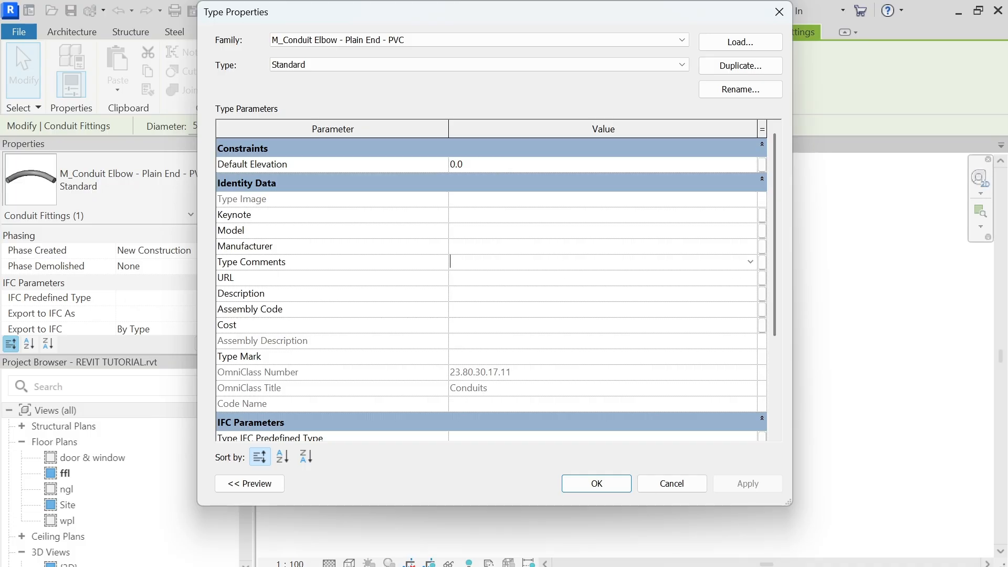
{"action": "type", "text": "conduit fitt"}
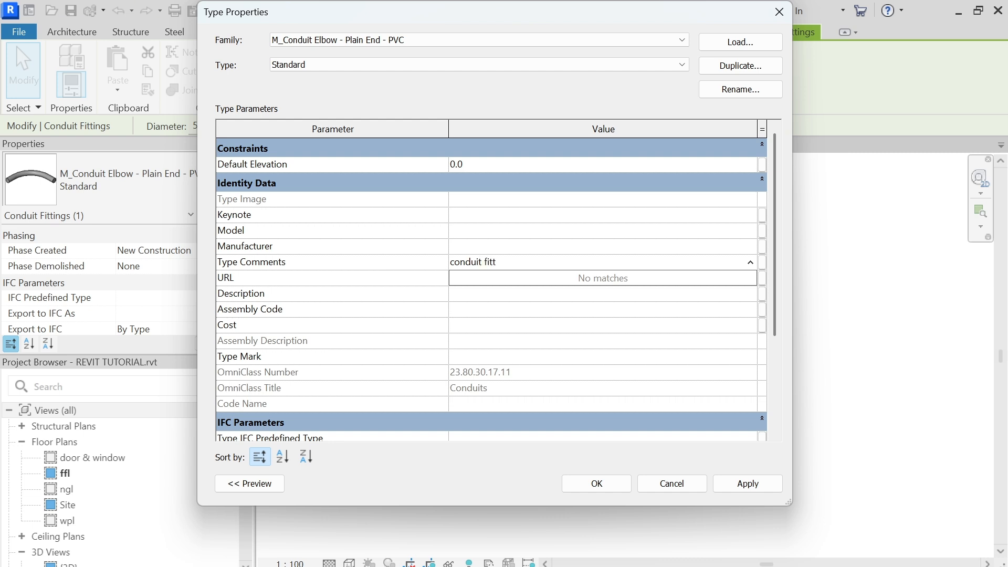
{"action": "type", "text": "ing s"}
{"action": "left_click", "coordinate": [753, 488]}
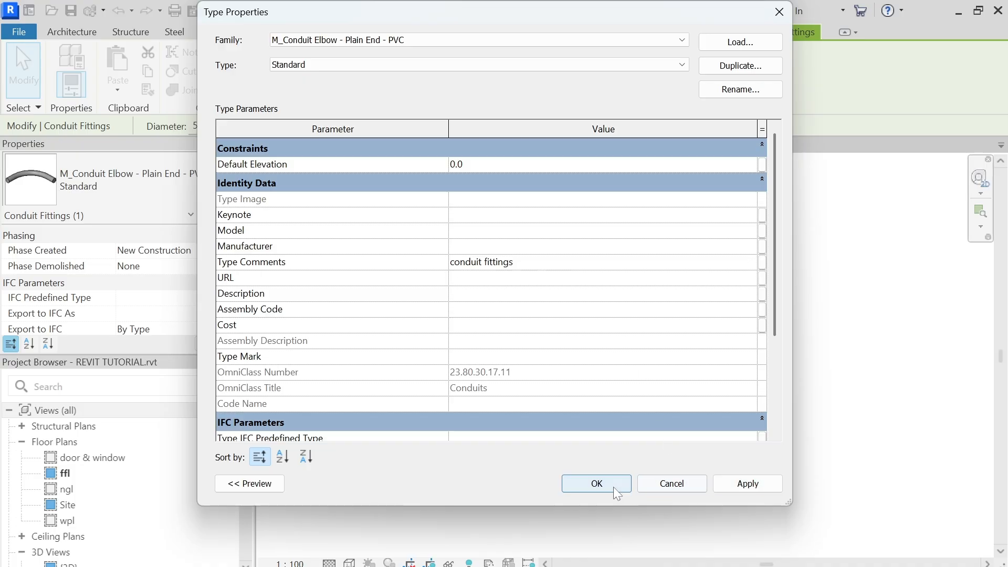
{"action": "left_click", "coordinate": [613, 487]}
{"action": "left_click", "coordinate": [619, 359]}
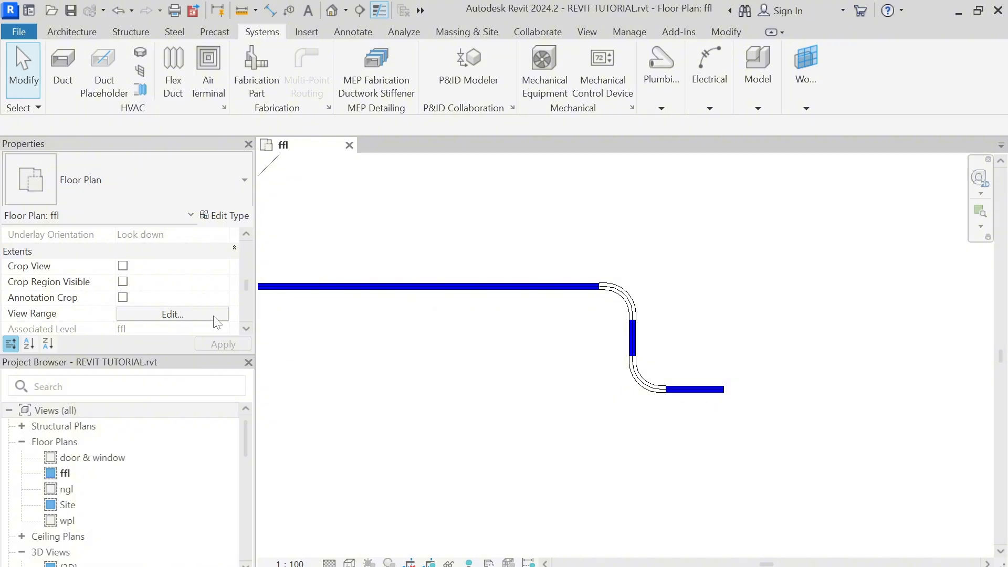
Step: Create a rule-based filter named "conduit fittings" in the Architectural Plan template and assign it the Conduit Fittings category
{"action": "scroll", "coordinate": [189, 286], "scroll_direction": "down", "scroll_amount": 4}
{"action": "scroll", "coordinate": [189, 285], "scroll_direction": "up", "scroll_amount": 2}
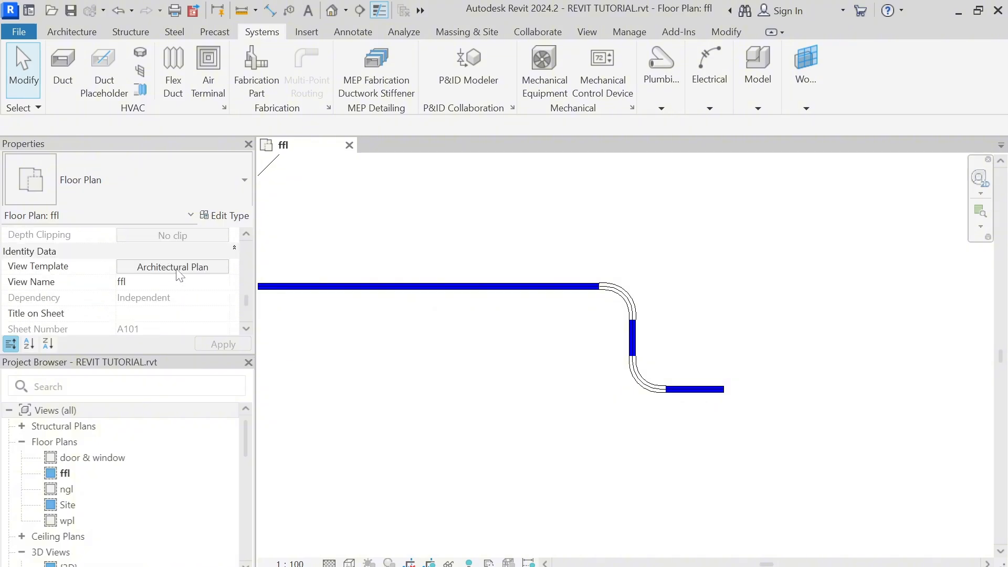
{"action": "left_click", "coordinate": [180, 268]}
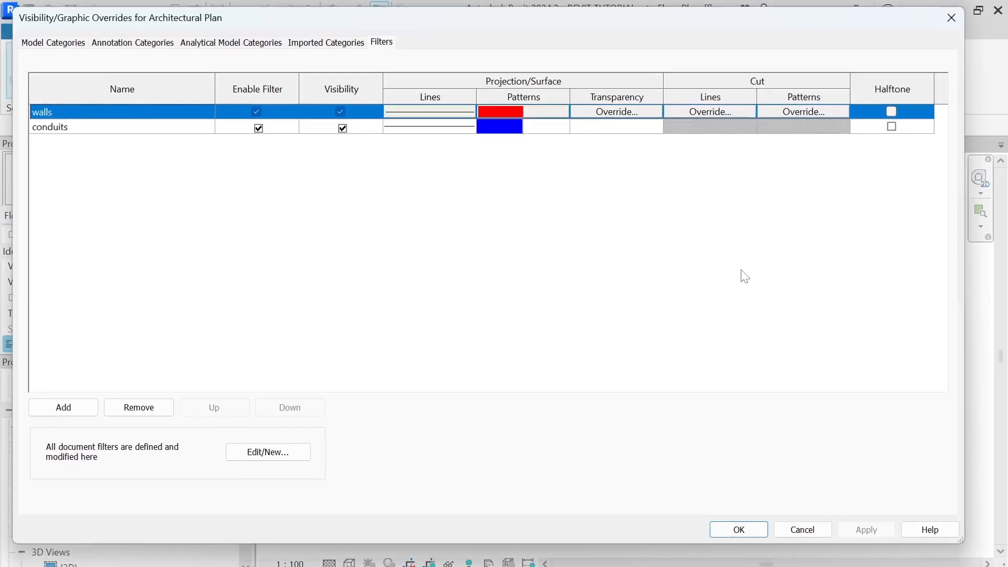
{"action": "left_click", "coordinate": [257, 450]}
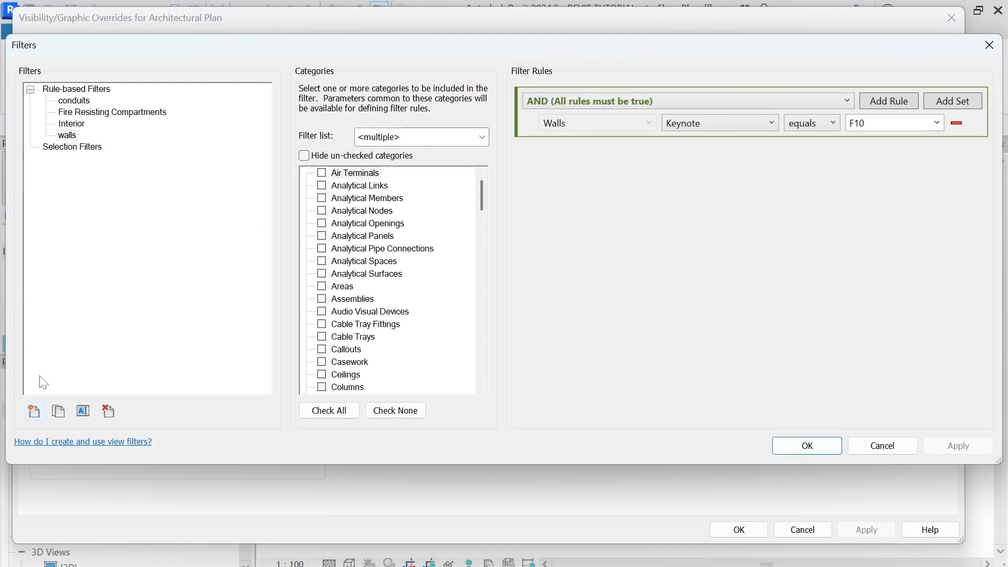
{"action": "left_click", "coordinate": [35, 413]}
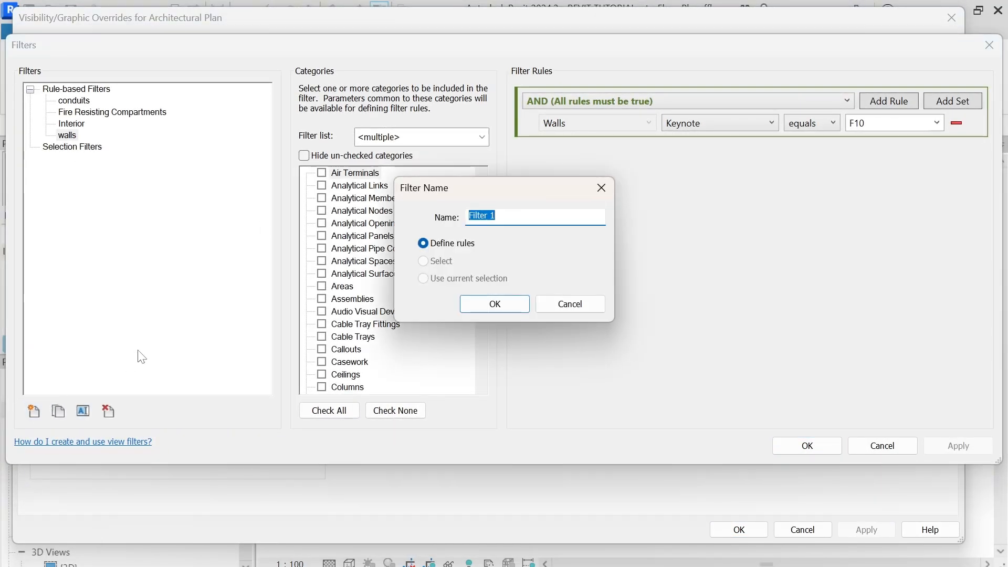
{"action": "type", "text": "conduit fittings"}
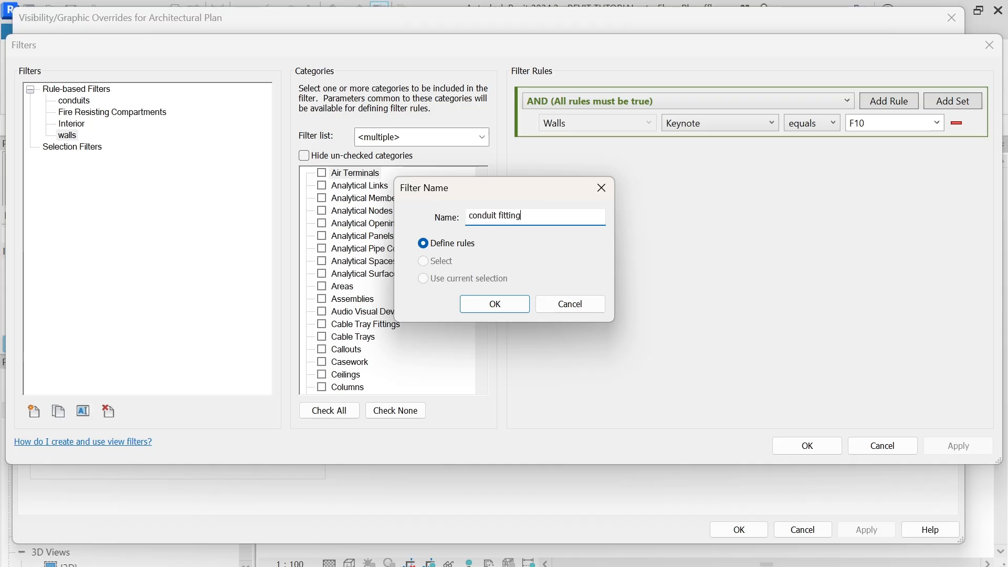
{"action": "left_click", "coordinate": [502, 306]}
{"action": "left_click", "coordinate": [86, 100]}
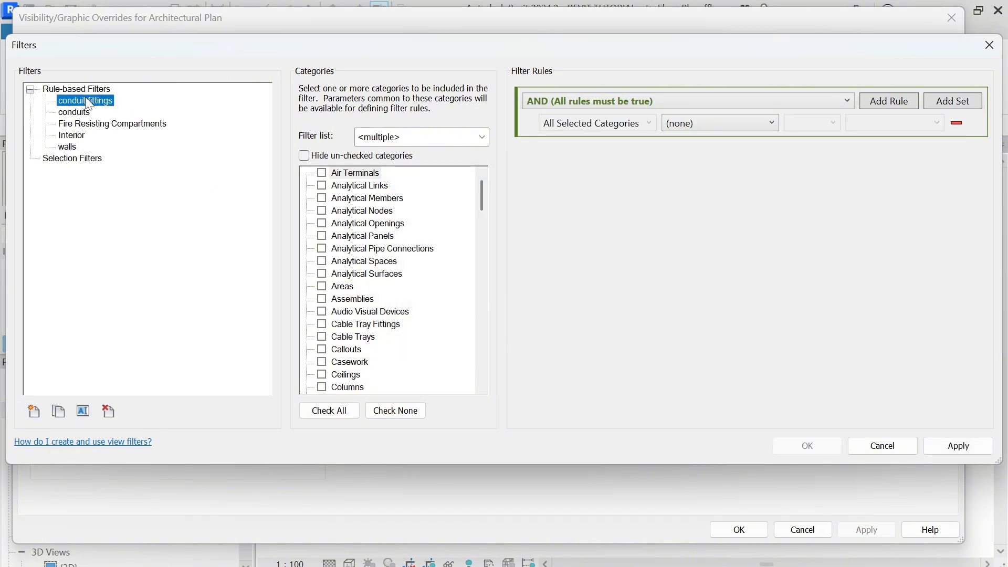
{"action": "scroll", "coordinate": [377, 254], "scroll_direction": "down", "scroll_amount": 5}
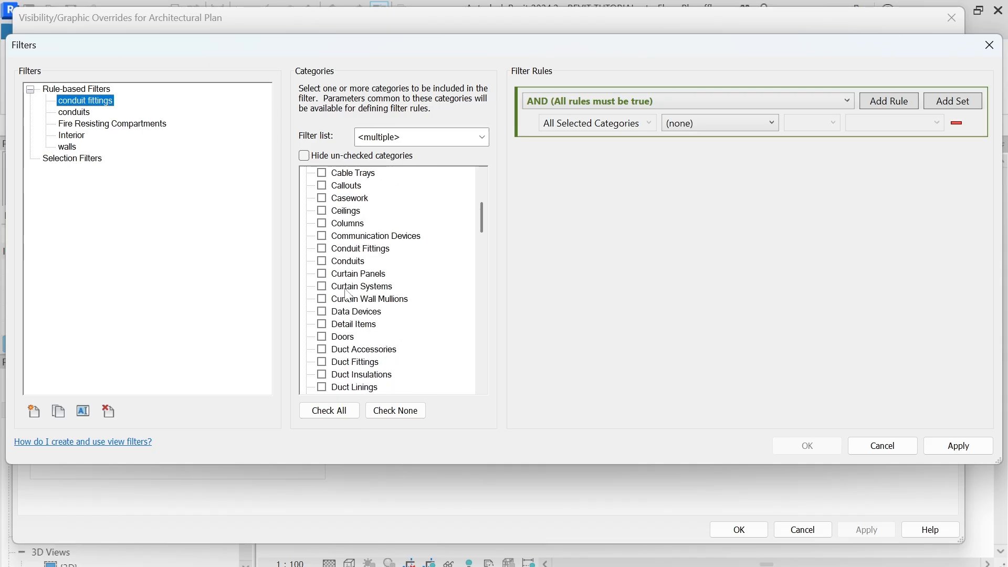
{"action": "left_click", "coordinate": [323, 250]}
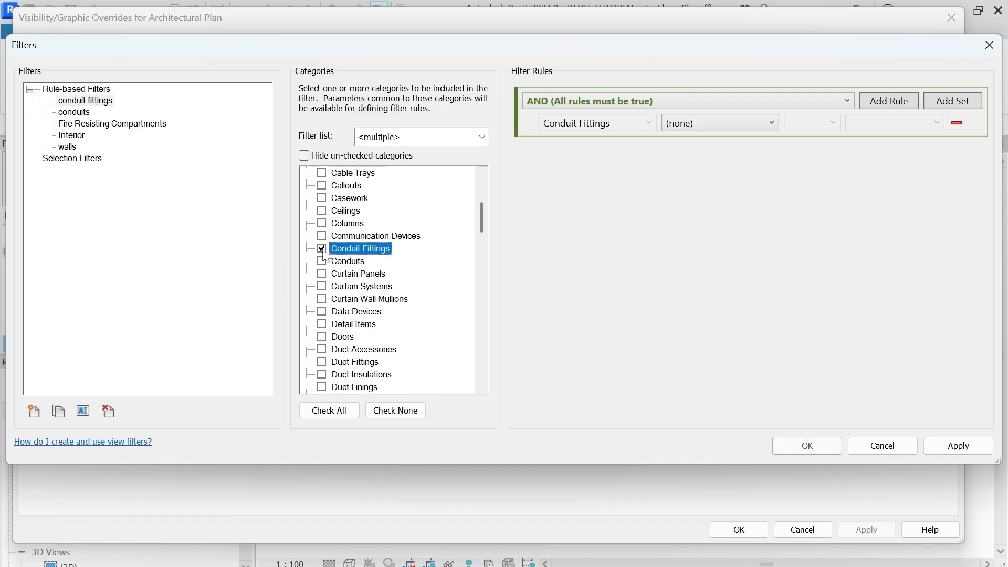
Step: Define the conduit fittings filter's rule as Type Comments equals "conduit fittings" and save the filter
{"action": "left_click", "coordinate": [766, 126]}
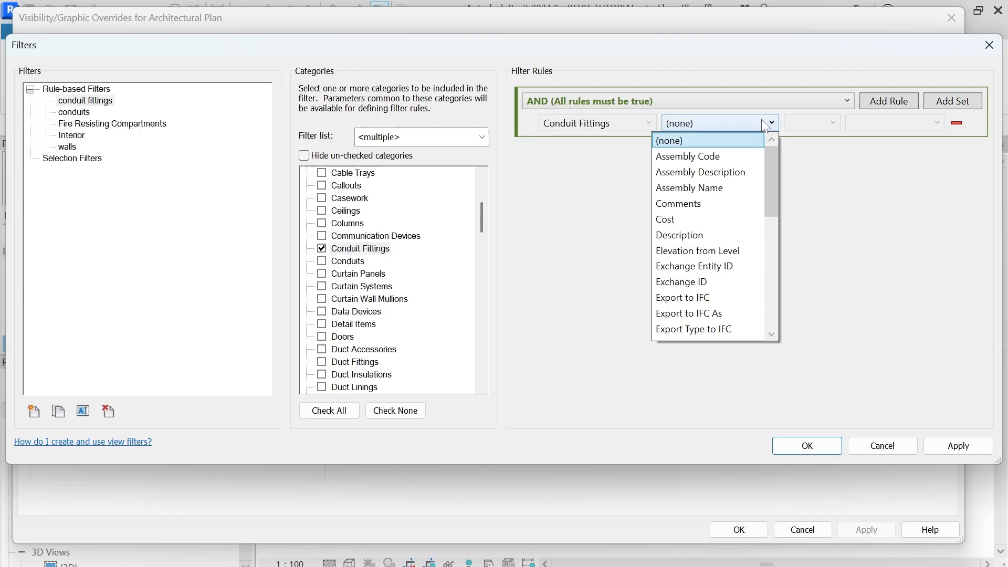
{"action": "scroll", "coordinate": [716, 244], "scroll_direction": "down", "scroll_amount": 6}
{"action": "scroll", "coordinate": [714, 297], "scroll_direction": "down", "scroll_amount": 1}
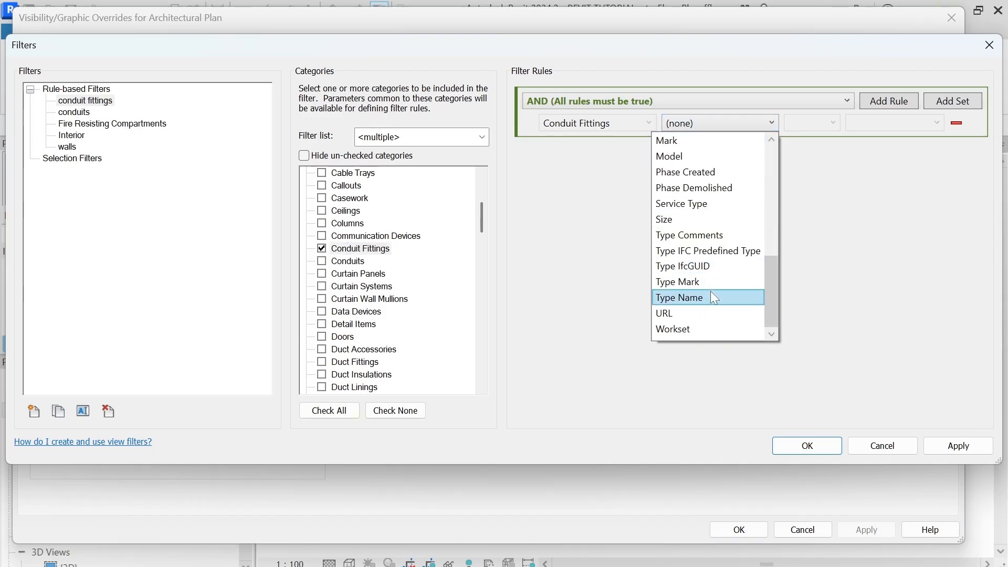
{"action": "left_click", "coordinate": [722, 220]}
{"action": "left_click", "coordinate": [761, 126]}
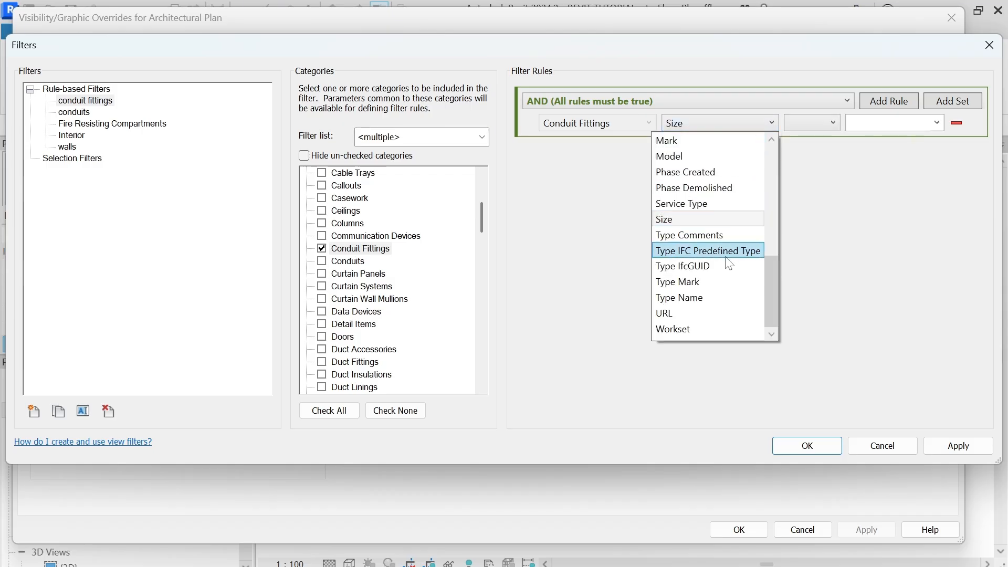
{"action": "left_click", "coordinate": [745, 234]}
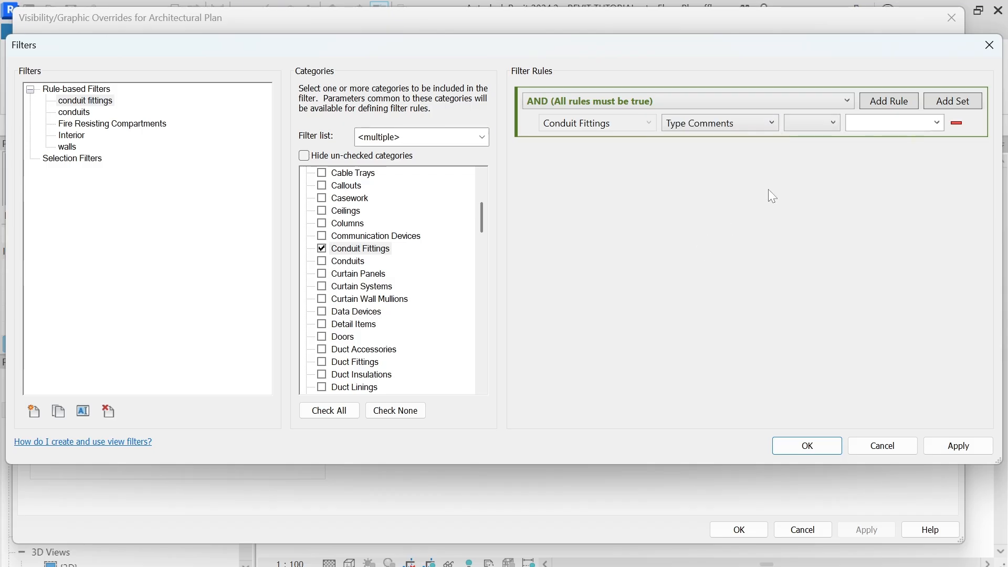
{"action": "left_click", "coordinate": [835, 124]}
{"action": "left_click", "coordinate": [792, 138]}
{"action": "left_click", "coordinate": [936, 122]}
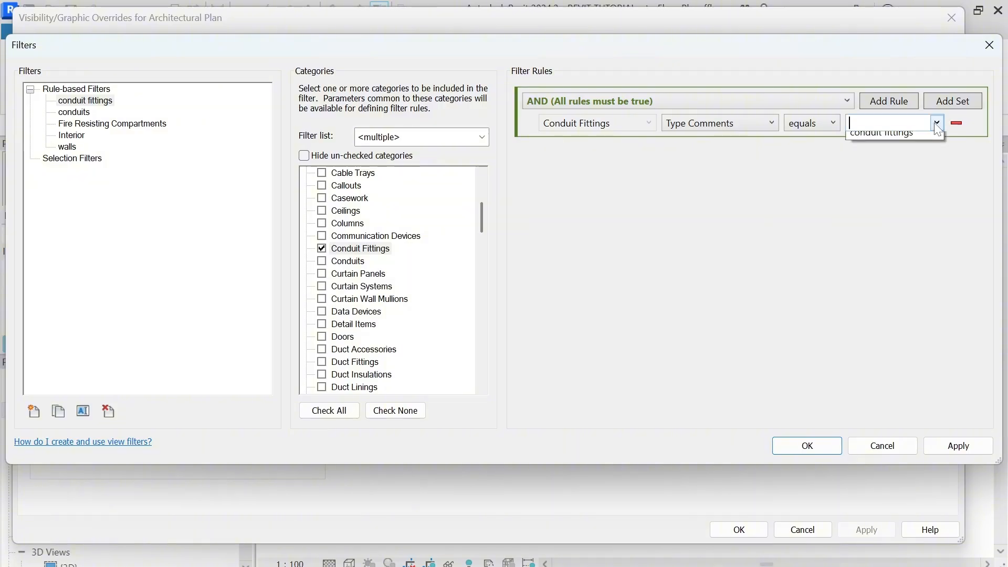
{"action": "left_click", "coordinate": [882, 135]}
{"action": "left_click", "coordinate": [943, 447]}
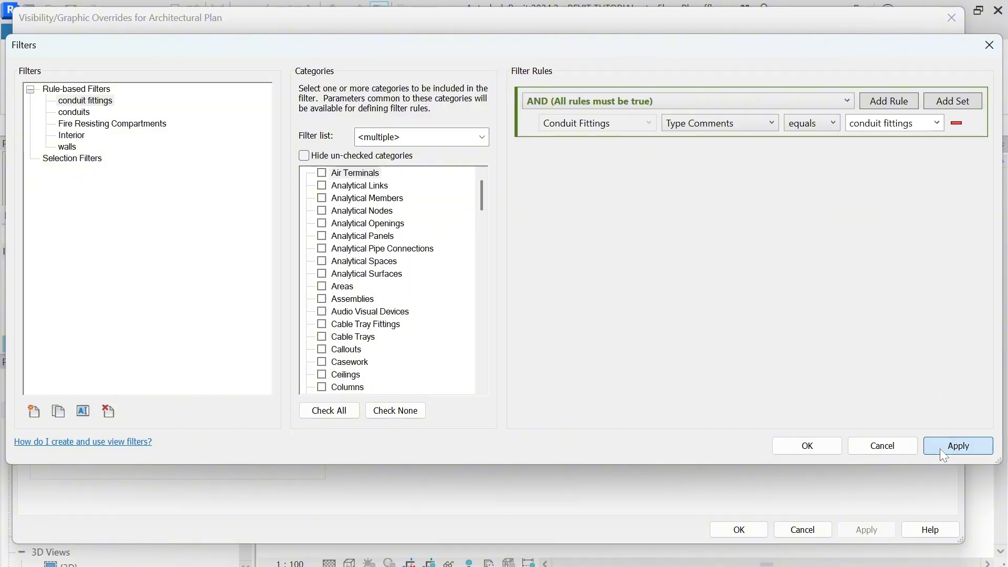
{"action": "left_click", "coordinate": [811, 448]}
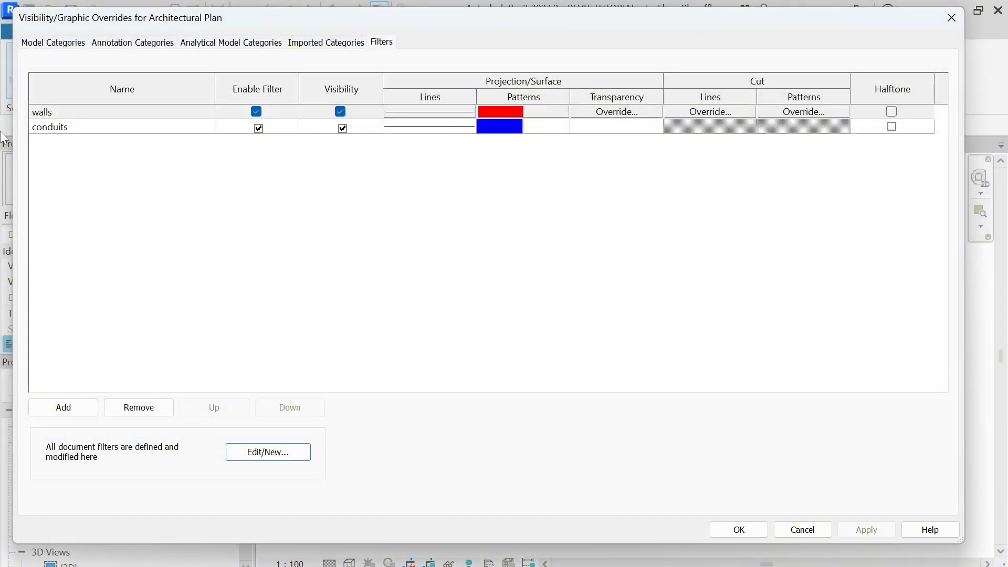
Step: Add the conduit fittings filter to the Architectural Plan template's visibility/graphic overrides
{"action": "left_click", "coordinate": [71, 412]}
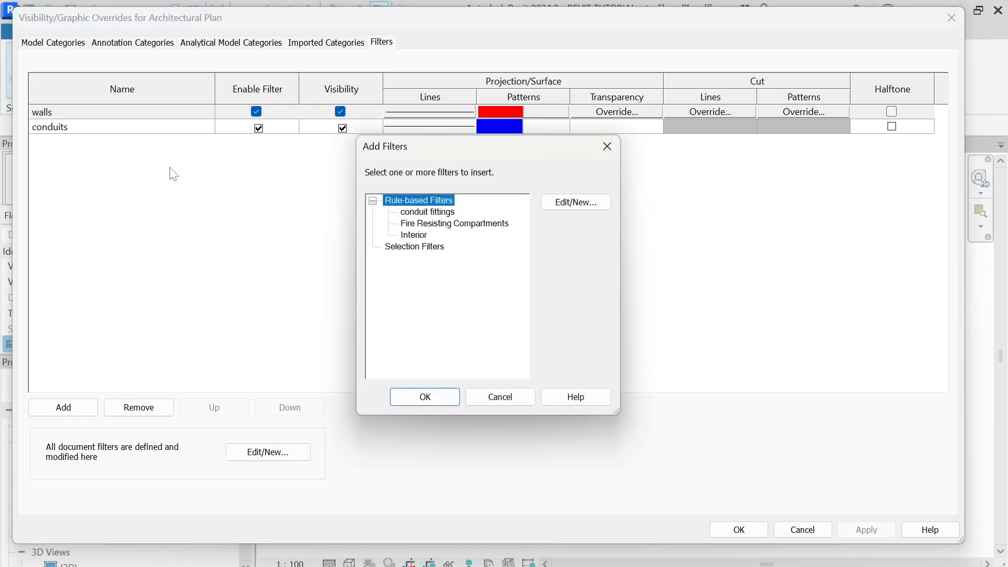
{"action": "left_click", "coordinate": [431, 213]}
{"action": "left_click", "coordinate": [425, 398]}
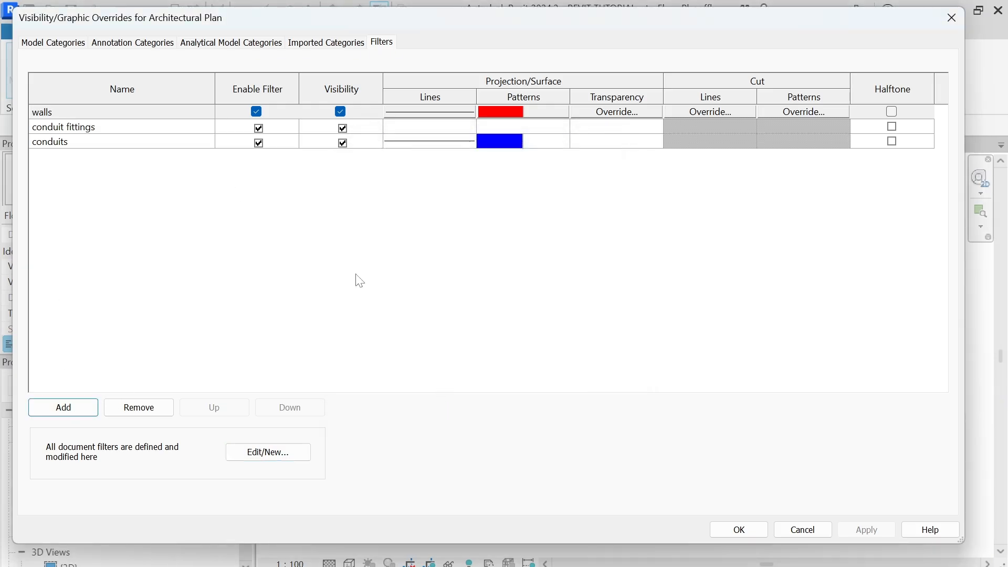
Step: Override the conduit fittings filter's projection/surface foreground pattern with a blue solid fill
{"action": "left_click", "coordinate": [506, 130]}
{"action": "left_click", "coordinate": [550, 124]}
{"action": "left_click", "coordinate": [477, 231]}
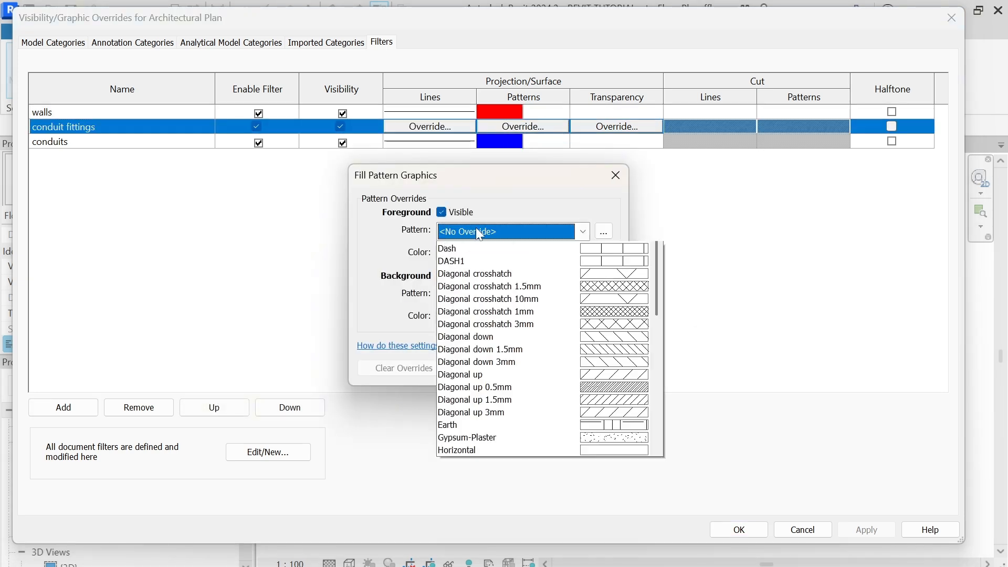
{"action": "left_click", "coordinate": [474, 257]}
{"action": "left_click", "coordinate": [477, 254]}
{"action": "left_click", "coordinate": [409, 225]}
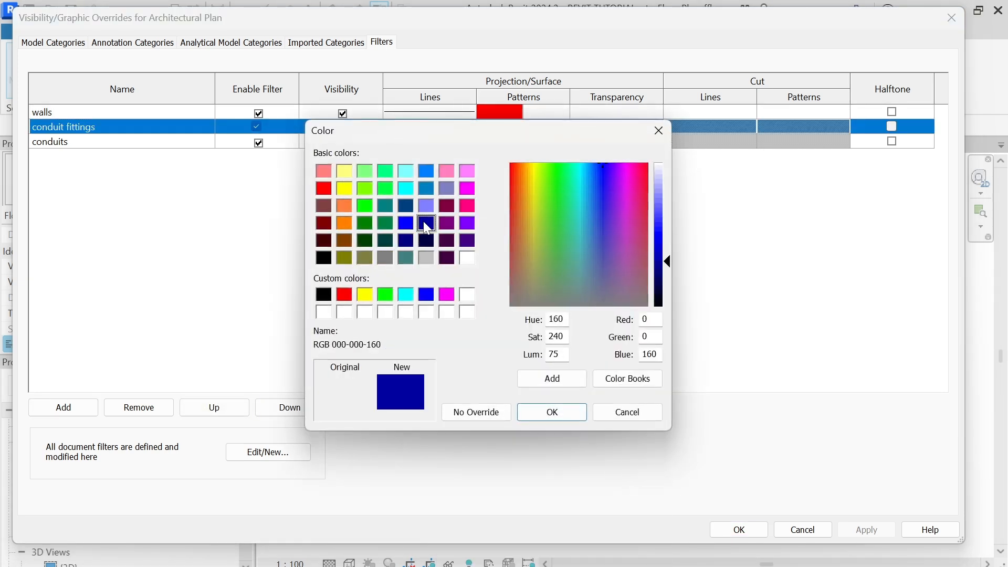
{"action": "left_click", "coordinate": [569, 414]}
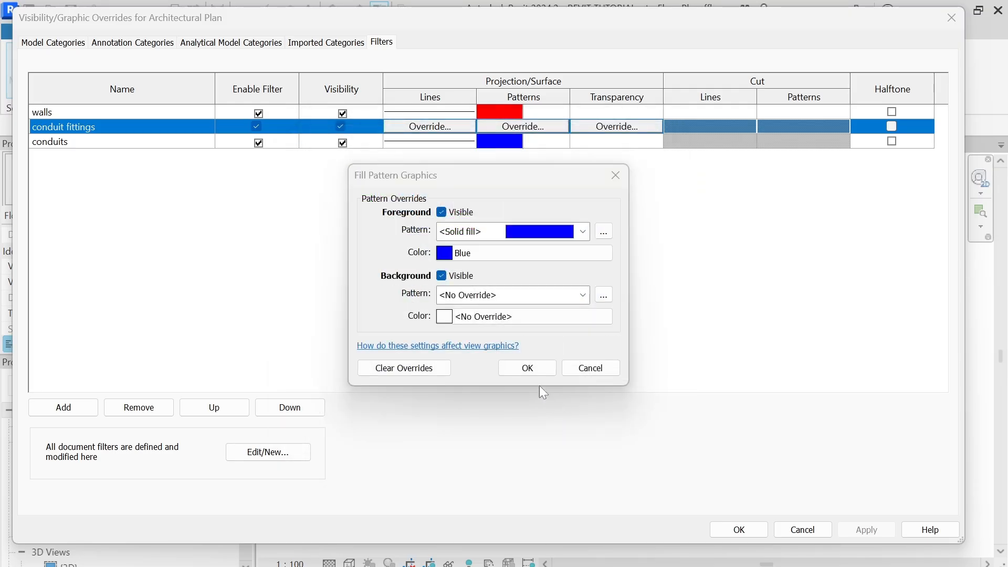
{"action": "left_click", "coordinate": [525, 369]}
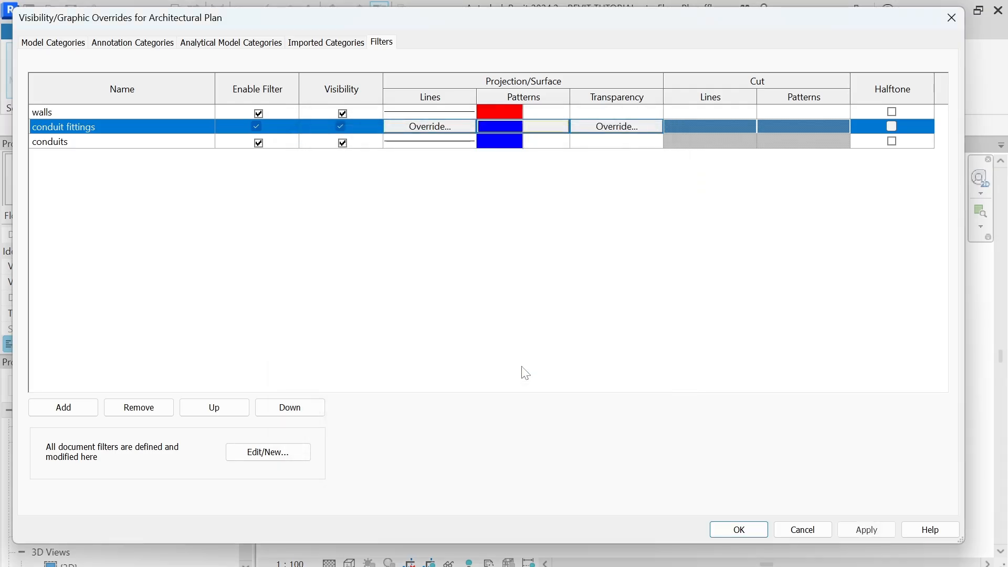
Step: Override the conduit fittings filter's projection/surface lines with a solid black line pattern
{"action": "left_click", "coordinate": [431, 127]}
{"action": "left_click", "coordinate": [462, 252]}
{"action": "left_click", "coordinate": [457, 279]}
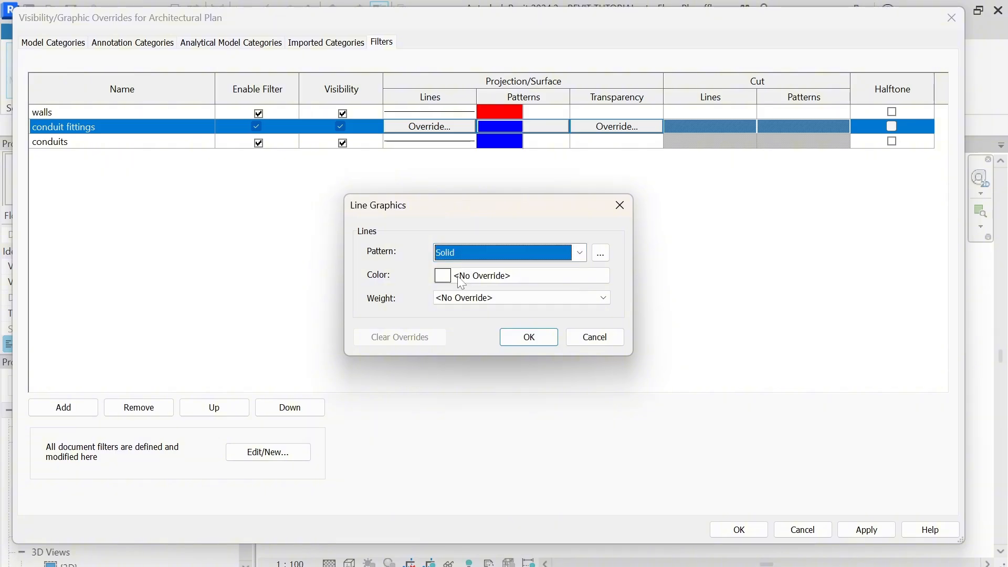
{"action": "left_click", "coordinate": [461, 282]}
{"action": "left_click", "coordinate": [324, 259]}
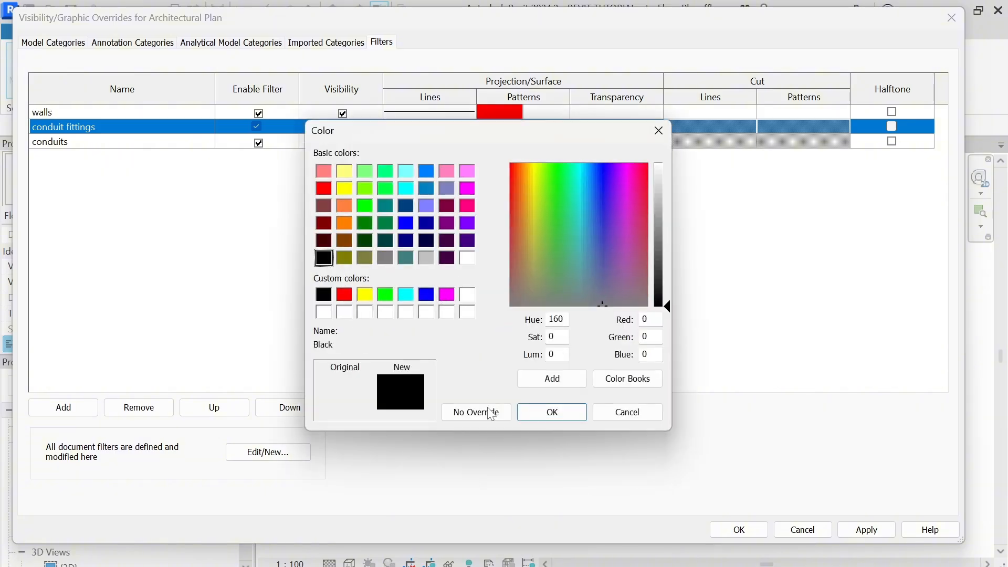
{"action": "left_click", "coordinate": [539, 414]}
{"action": "left_click", "coordinate": [519, 333]}
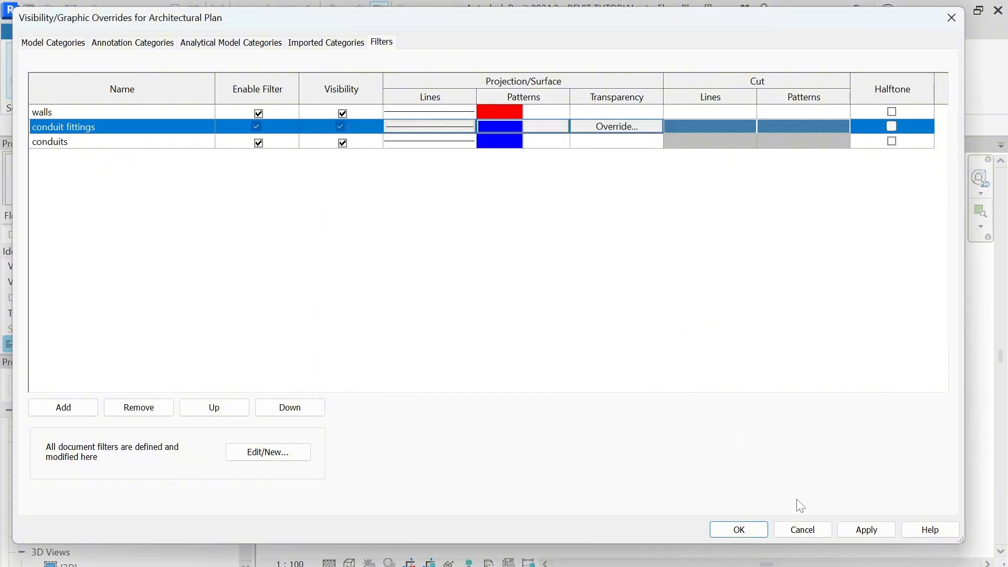
Step: Apply the conduit fittings overrides and the updated Architectural Plan template to the ffl floor plan
{"action": "left_click", "coordinate": [878, 537]}
{"action": "left_click", "coordinate": [740, 529]}
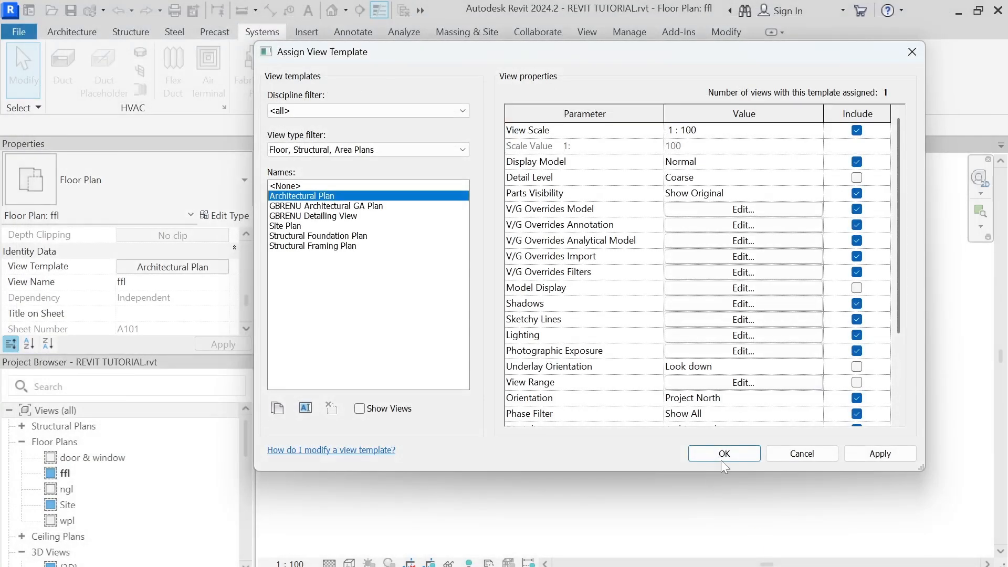
{"action": "left_click", "coordinate": [756, 454]}
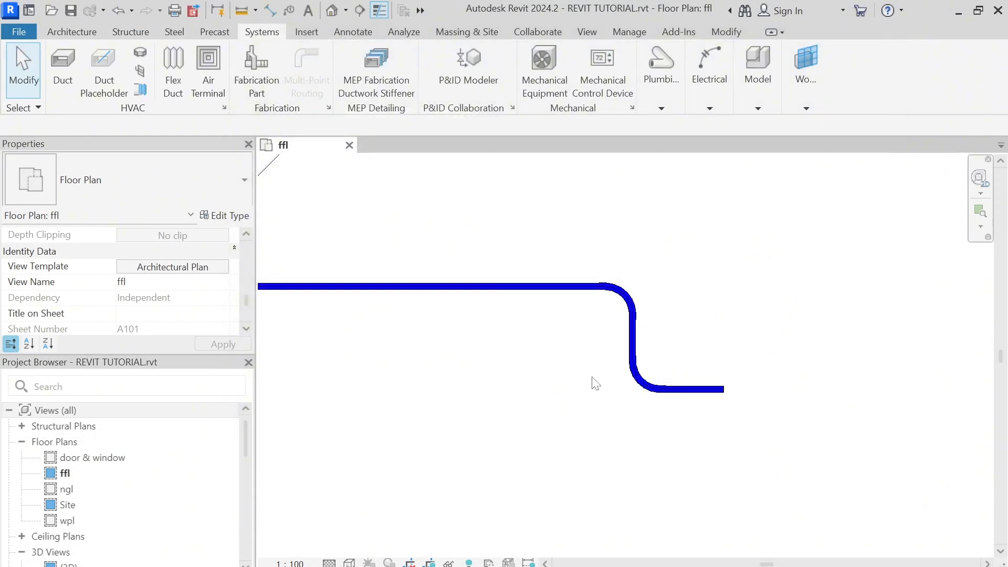
Step: Lengthen the conduit run by pulling its free end farther out horizontally, away from the last bend
{"action": "scroll", "coordinate": [599, 381], "scroll_direction": "down", "scroll_amount": 2}
{"action": "scroll", "coordinate": [620, 373], "scroll_direction": "up", "scroll_amount": 2}
{"action": "scroll", "coordinate": [646, 365], "scroll_direction": "down", "scroll_amount": 2}
{"action": "scroll", "coordinate": [675, 357], "scroll_direction": "up", "scroll_amount": 2}
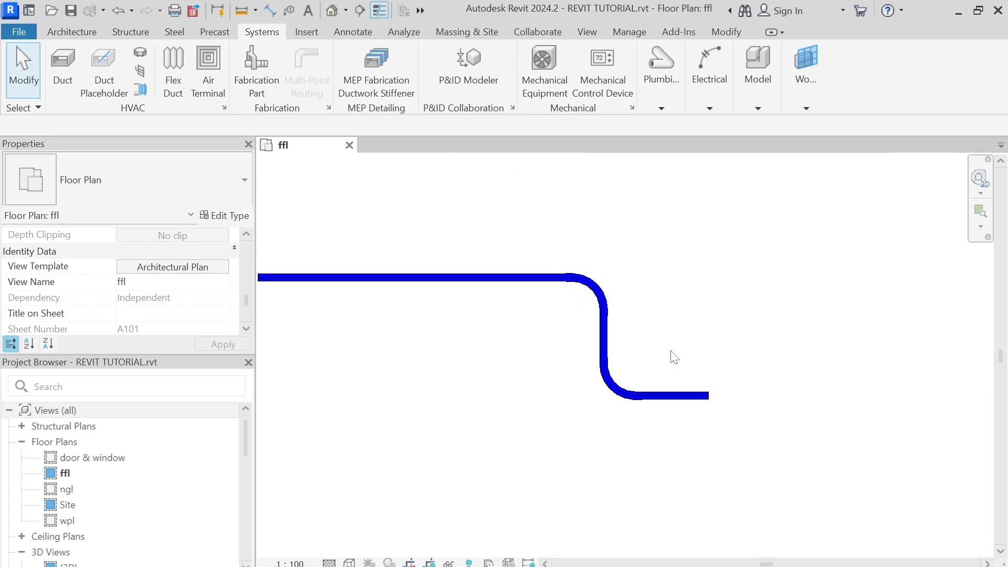
{"action": "middle_click_drag", "start_coordinate": [795, 384], "coordinate": [704, 376]}
{"action": "left_click", "coordinate": [627, 396]}
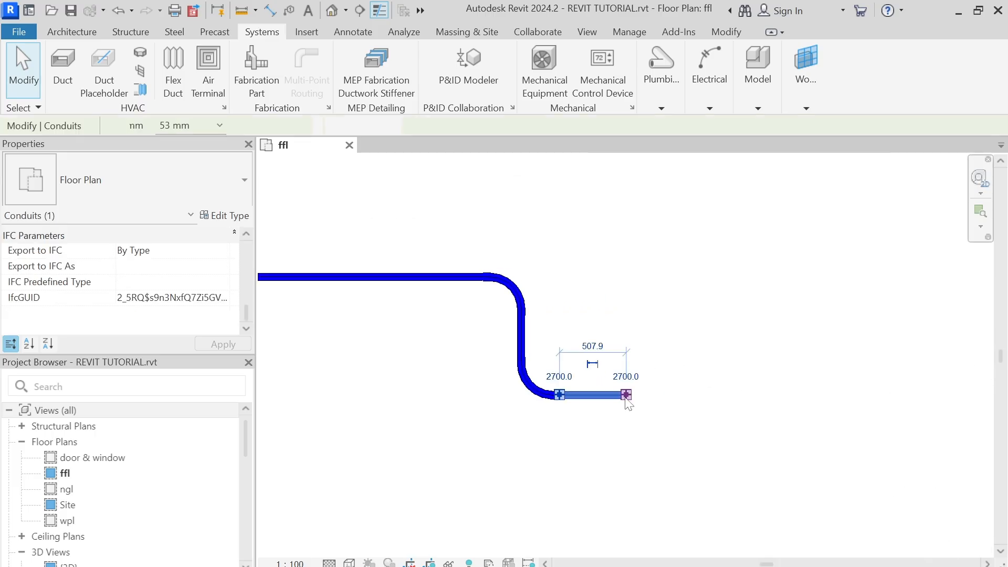
{"action": "left_click_drag", "start_coordinate": [626, 395], "coordinate": [717, 401]}
{"action": "left_click", "coordinate": [717, 395]}
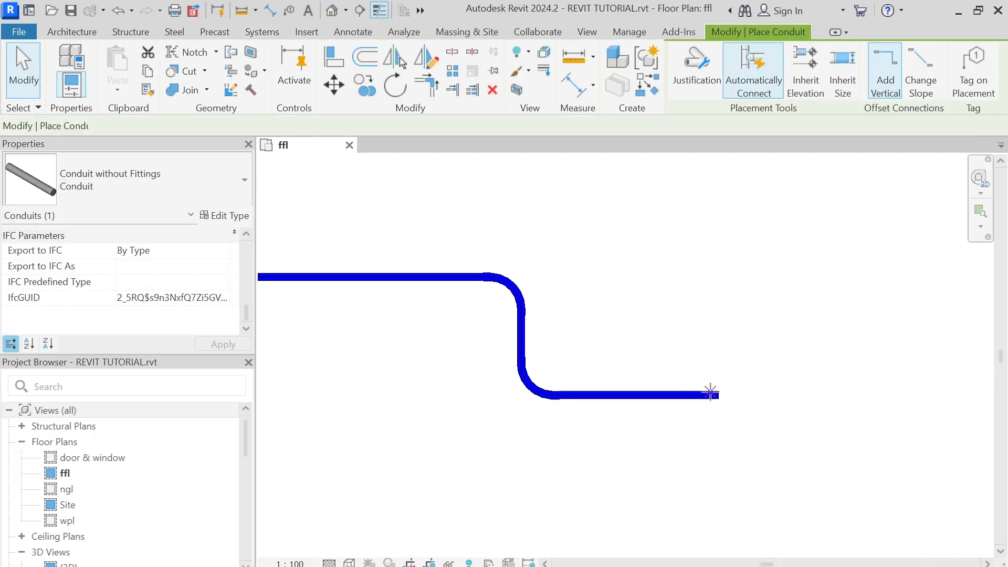
Step: Continue the conduit run with a downward segment and a horizontal return segment heading back to the left, and finish placement
{"action": "left_click", "coordinate": [718, 482]}
{"action": "scroll", "coordinate": [719, 486], "scroll_direction": "down", "scroll_amount": 6}
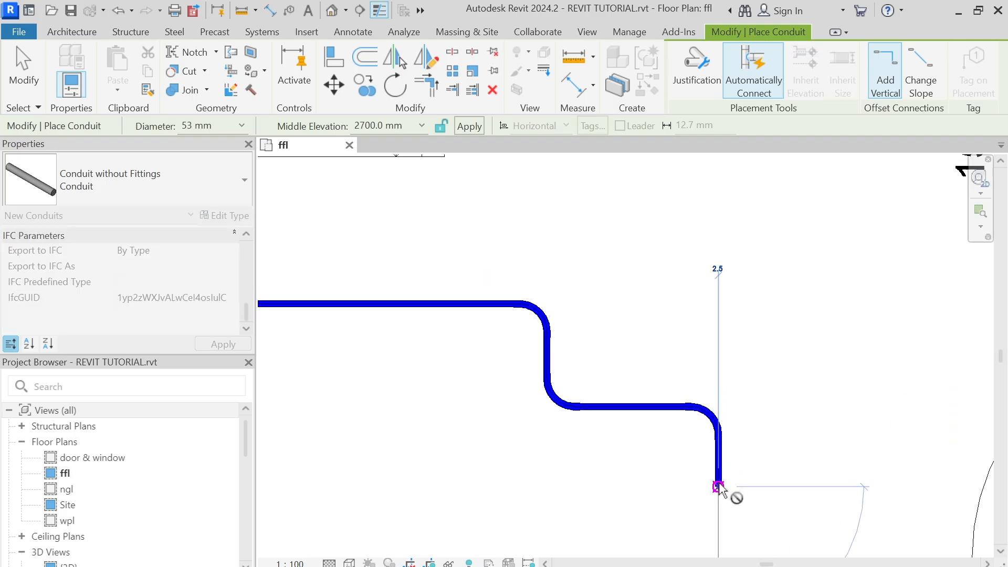
{"action": "middle_click_drag", "start_coordinate": [719, 487], "coordinate": [705, 408]}
{"action": "left_click", "coordinate": [597, 407]}
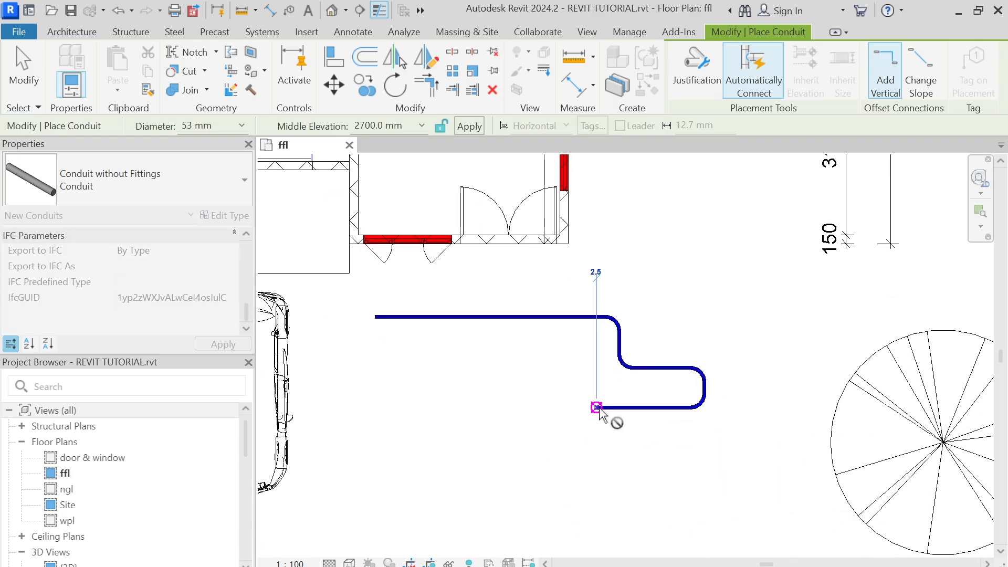
{"action": "key", "text": "Escape"}
{"action": "key", "text": "Escape"}
{"action": "scroll", "coordinate": [599, 405], "scroll_direction": "up", "scroll_amount": 2}
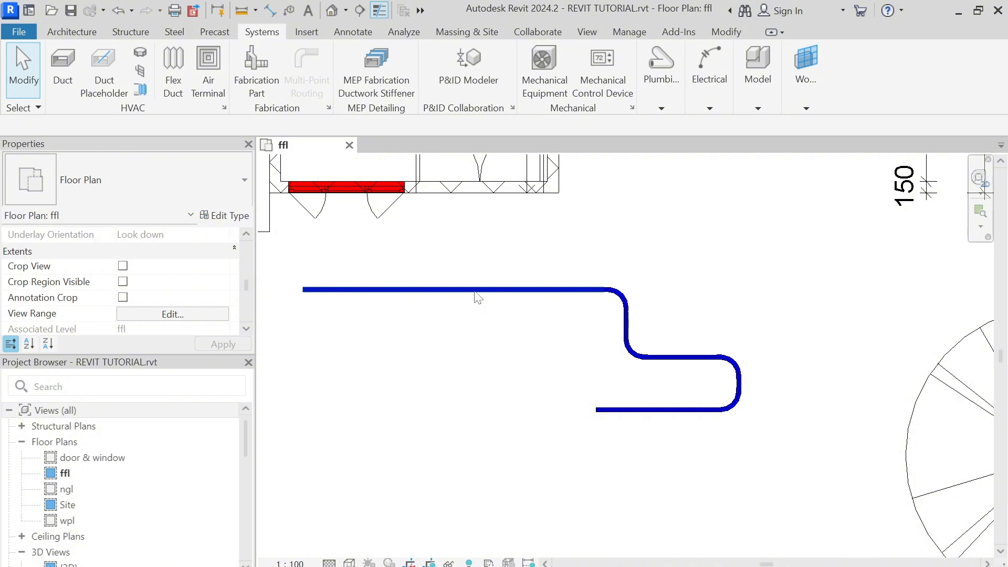
Step: Delete the entire connected conduit run, including its bends, from the area outside the building
{"action": "left_click", "coordinate": [474, 290]}
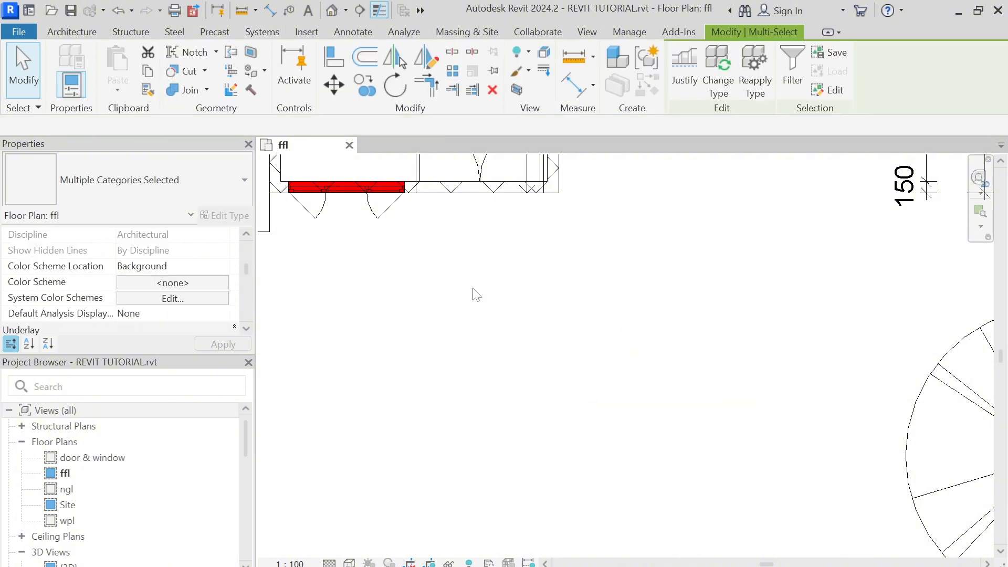
{"action": "key", "text": "Escape"}
{"action": "scroll", "coordinate": [475, 291], "scroll_direction": "down", "scroll_amount": 2}
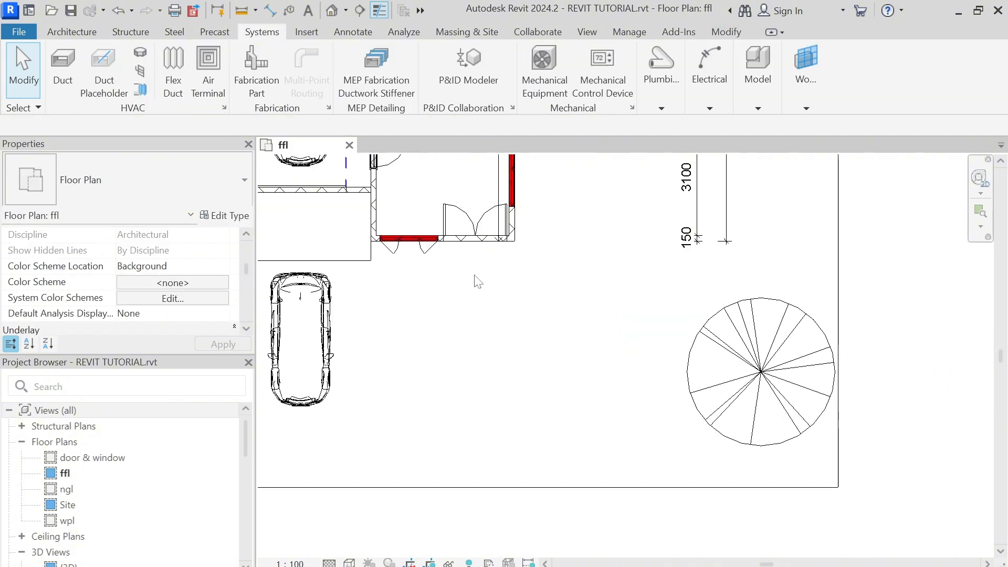
{"action": "scroll", "coordinate": [479, 288], "scroll_direction": "down", "scroll_amount": 2}
{"action": "scroll", "coordinate": [479, 290], "scroll_direction": "up", "scroll_amount": 4}
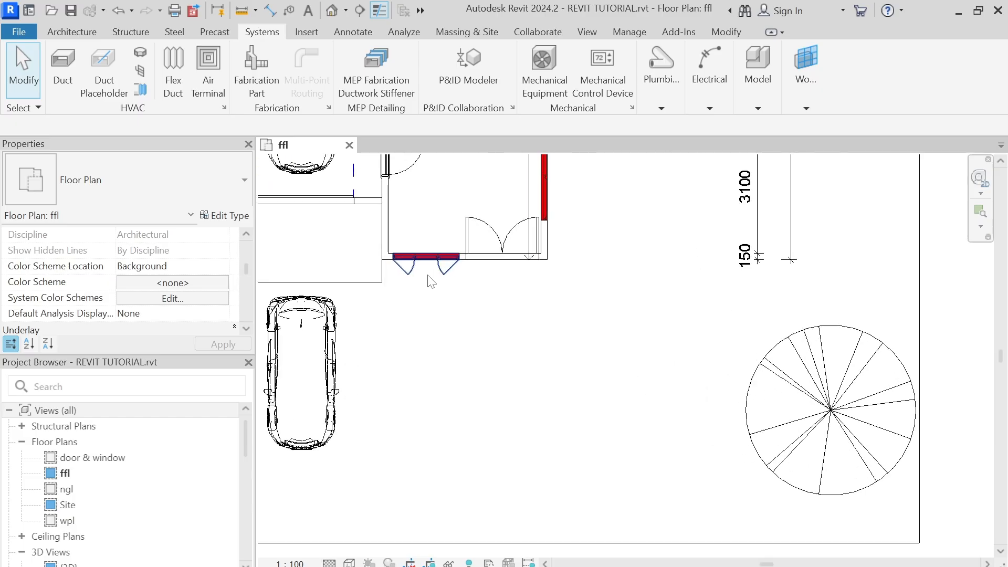
{"action": "scroll", "coordinate": [438, 279], "scroll_direction": "down", "scroll_amount": 4}
{"action": "middle_click_drag", "start_coordinate": [462, 349], "coordinate": [463, 379]}
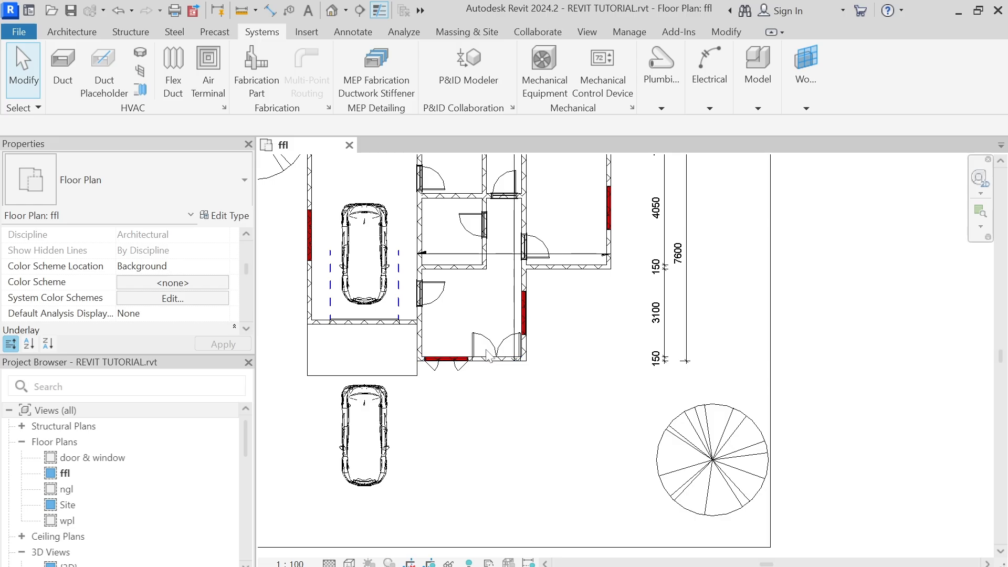
{"action": "scroll", "coordinate": [484, 360], "scroll_direction": "up", "scroll_amount": 1}
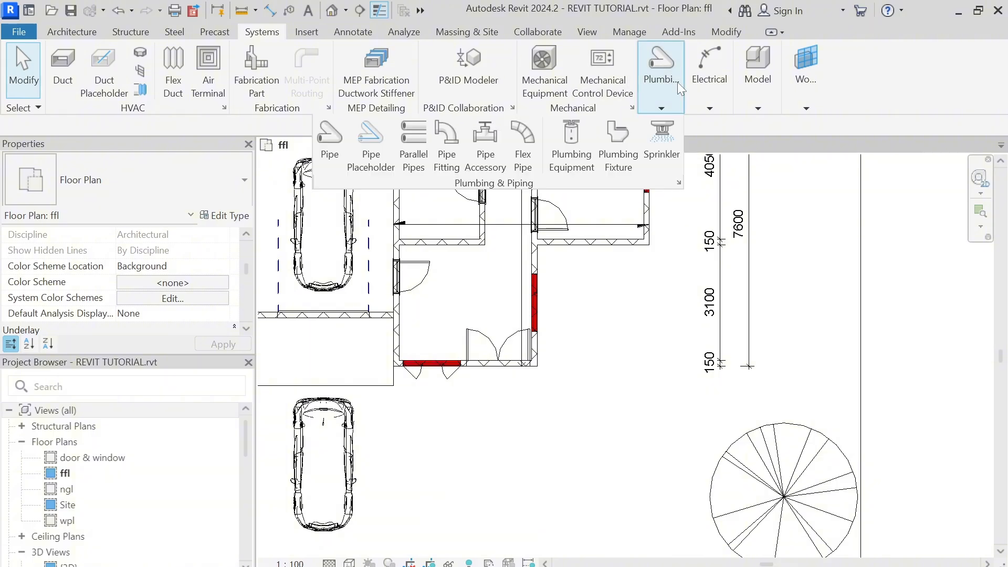
{"action": "mouse_move", "coordinate": [712, 100]}
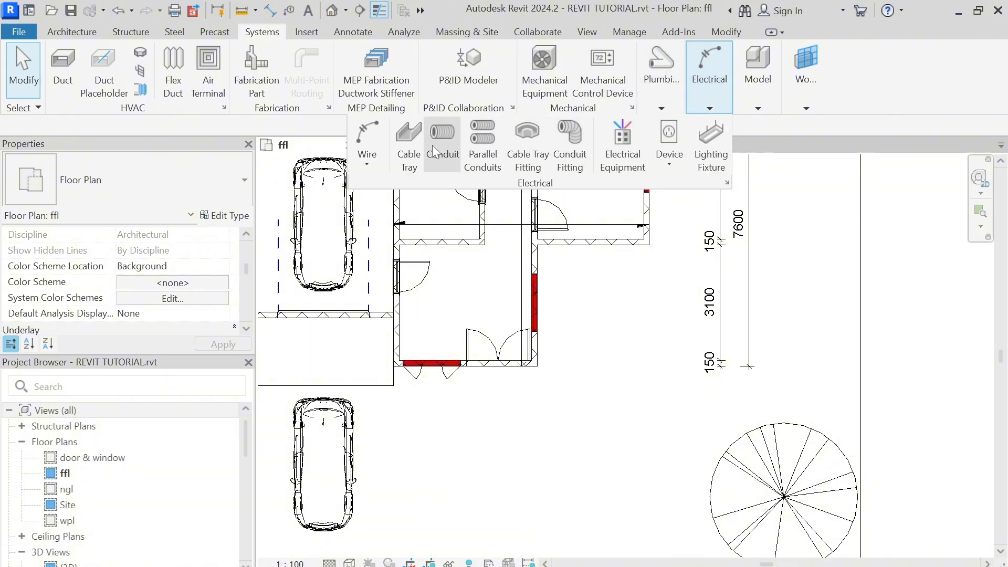
{"action": "left_click", "coordinate": [483, 146]}
{"action": "scroll", "coordinate": [544, 365], "scroll_direction": "down", "scroll_amount": 3}
{"action": "scroll", "coordinate": [533, 353], "scroll_direction": "up", "scroll_amount": 2}
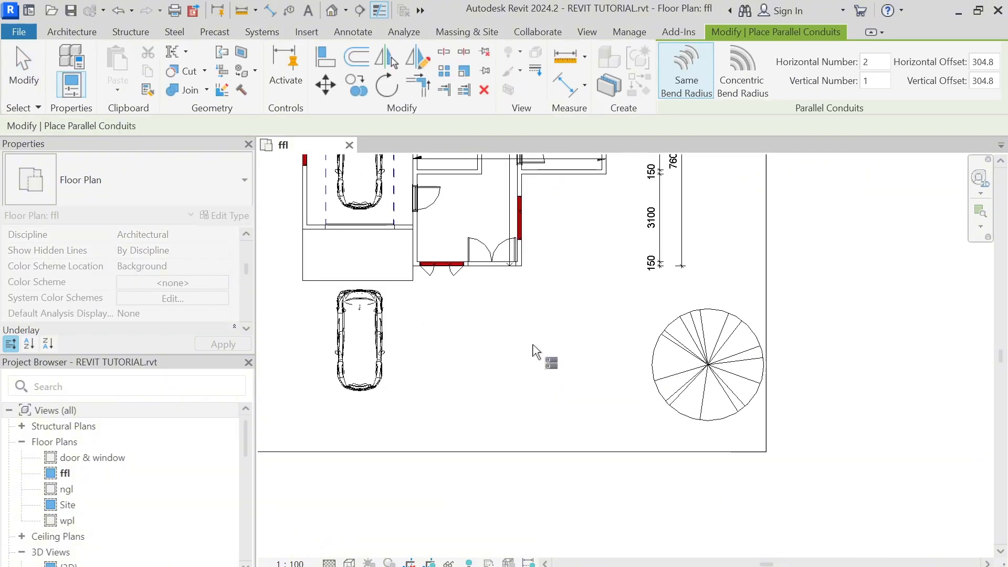
{"action": "key", "text": "Escape"}
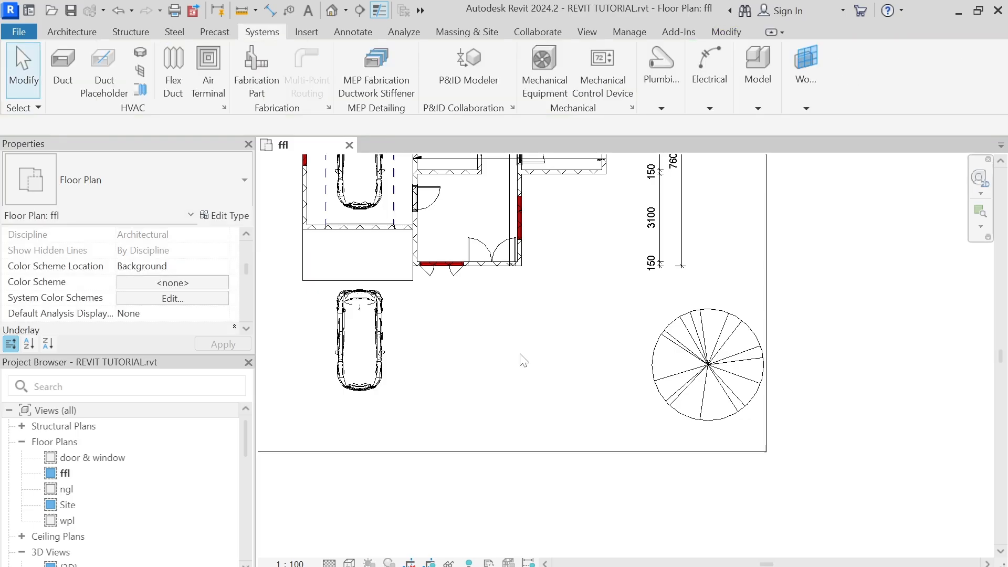
Step: Draw a horizontal 53 mm conduit about 600 mm long at 2700 mm elevation, beside the wall above the red window
{"action": "mouse_move", "coordinate": [692, 104]}
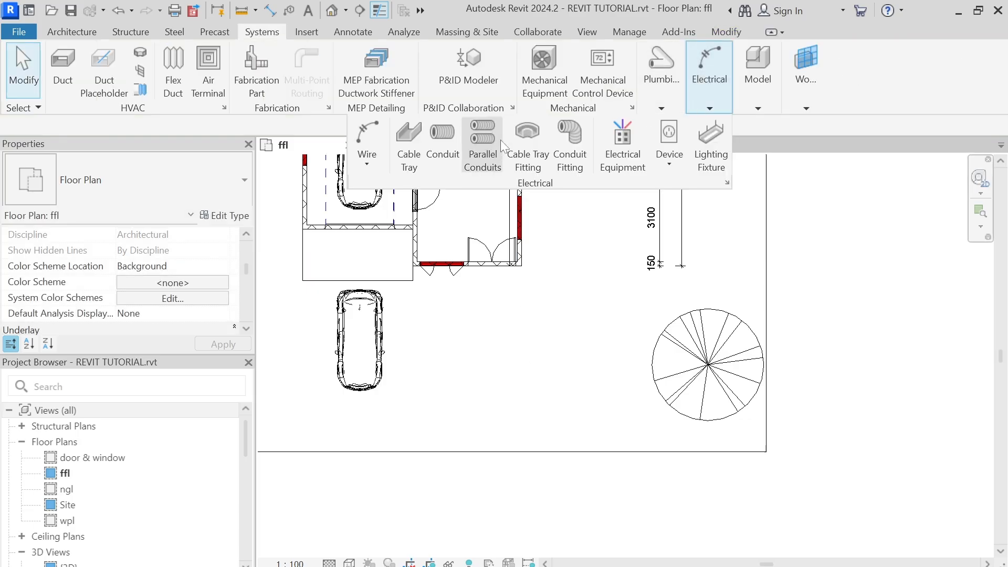
{"action": "left_click", "coordinate": [442, 149]}
{"action": "scroll", "coordinate": [515, 355], "scroll_direction": "down", "scroll_amount": 3}
{"action": "scroll", "coordinate": [515, 354], "scroll_direction": "up", "scroll_amount": 5}
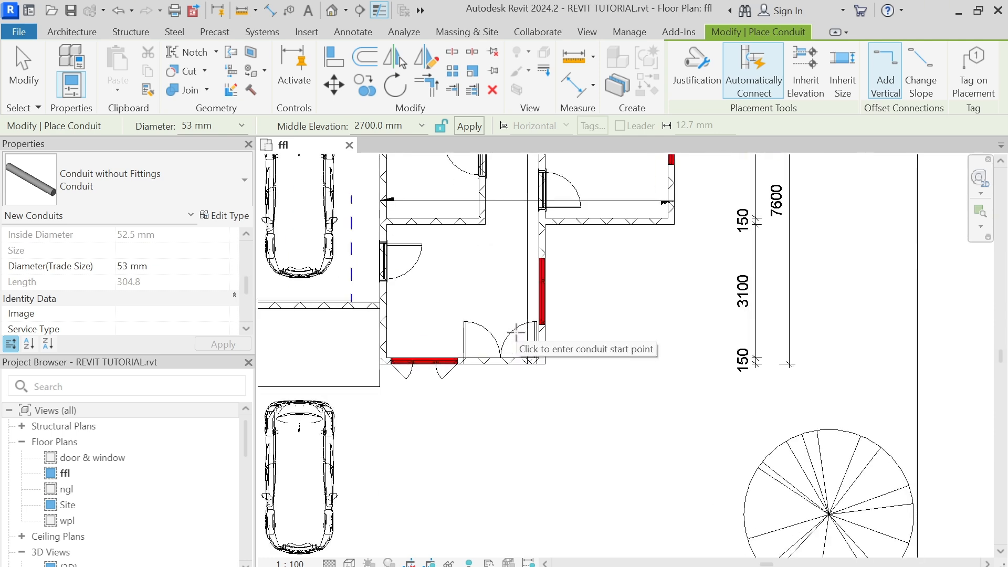
{"action": "scroll", "coordinate": [411, 267], "scroll_direction": "up", "scroll_amount": 2}
{"action": "scroll", "coordinate": [421, 270], "scroll_direction": "down", "scroll_amount": 5}
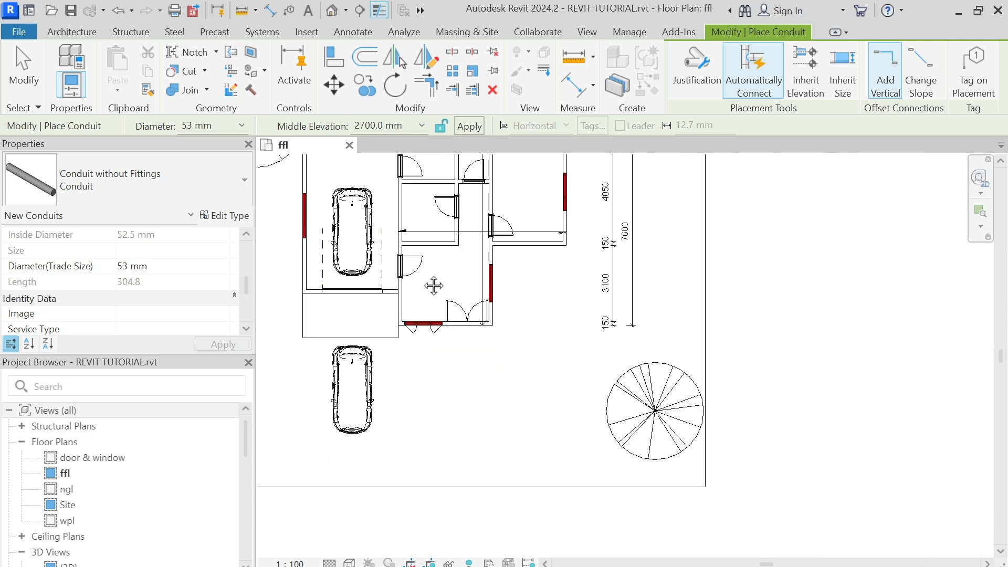
{"action": "middle_click_drag", "start_coordinate": [434, 286], "coordinate": [426, 362]}
{"action": "scroll", "coordinate": [426, 362], "scroll_direction": "up", "scroll_amount": 2}
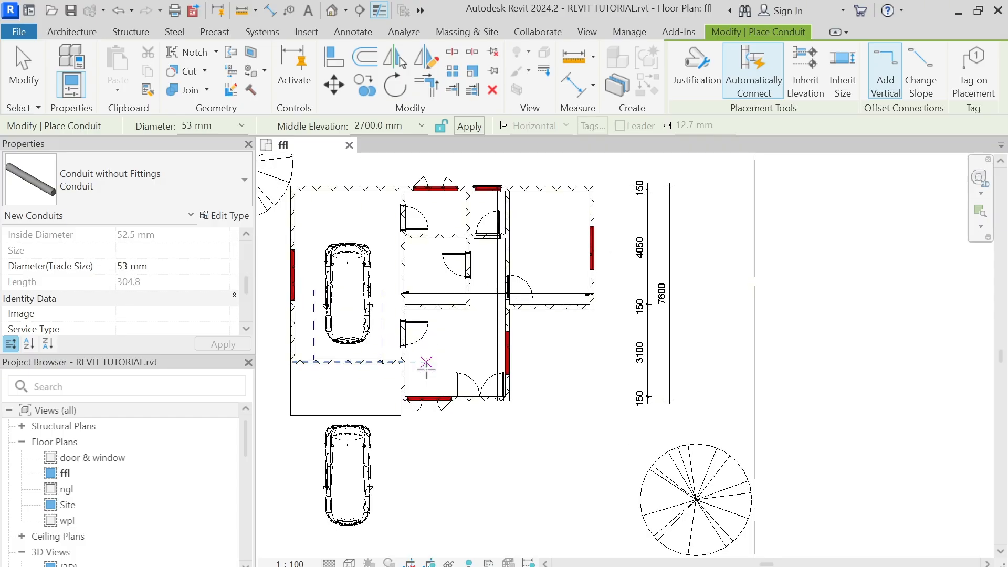
{"action": "scroll", "coordinate": [426, 383], "scroll_direction": "up", "scroll_amount": 2}
{"action": "scroll", "coordinate": [417, 387], "scroll_direction": "up", "scroll_amount": 2}
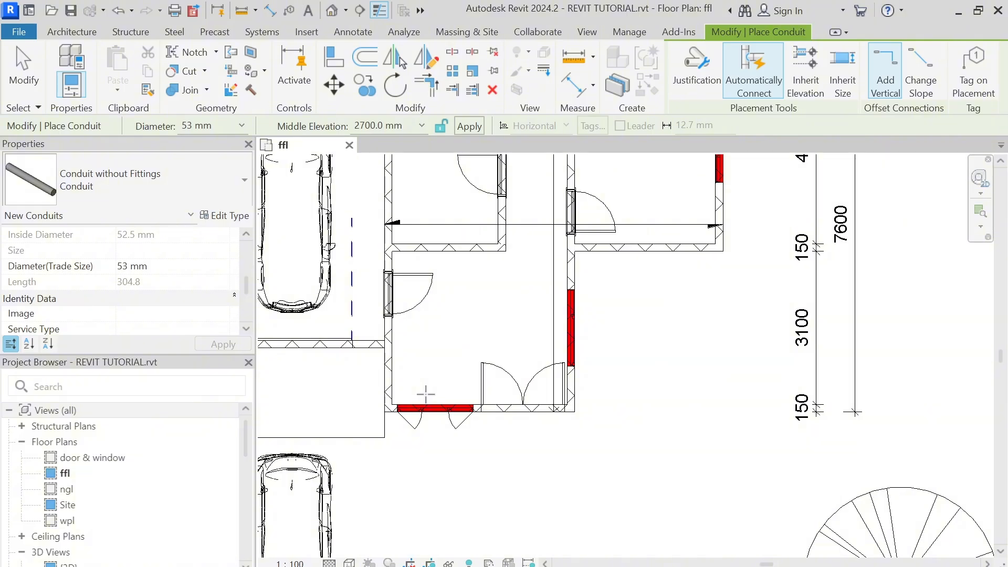
{"action": "scroll", "coordinate": [561, 255], "scroll_direction": "up", "scroll_amount": 2}
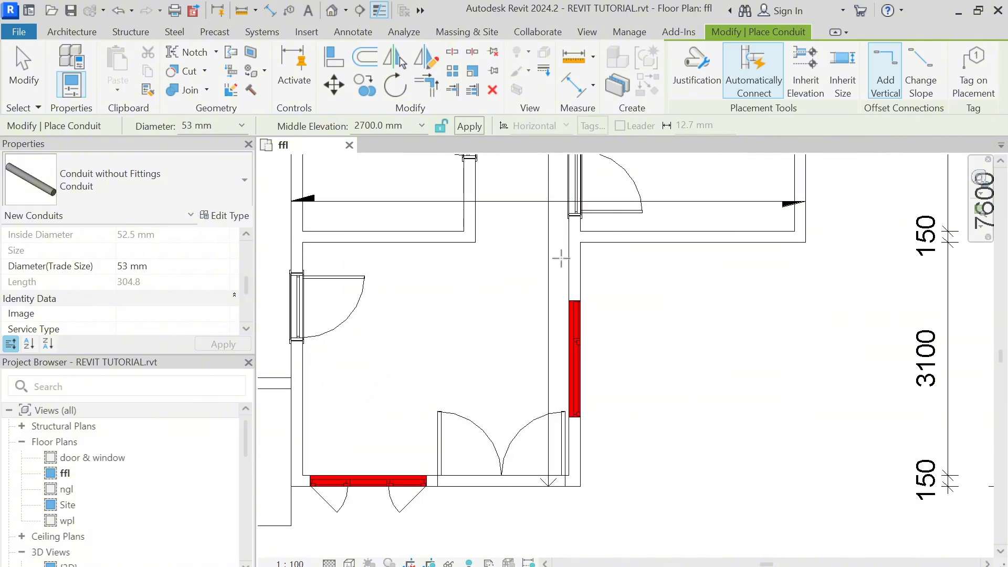
{"action": "scroll", "coordinate": [543, 324], "scroll_direction": "up", "scroll_amount": 2}
{"action": "scroll", "coordinate": [543, 324], "scroll_direction": "up", "scroll_amount": 2}
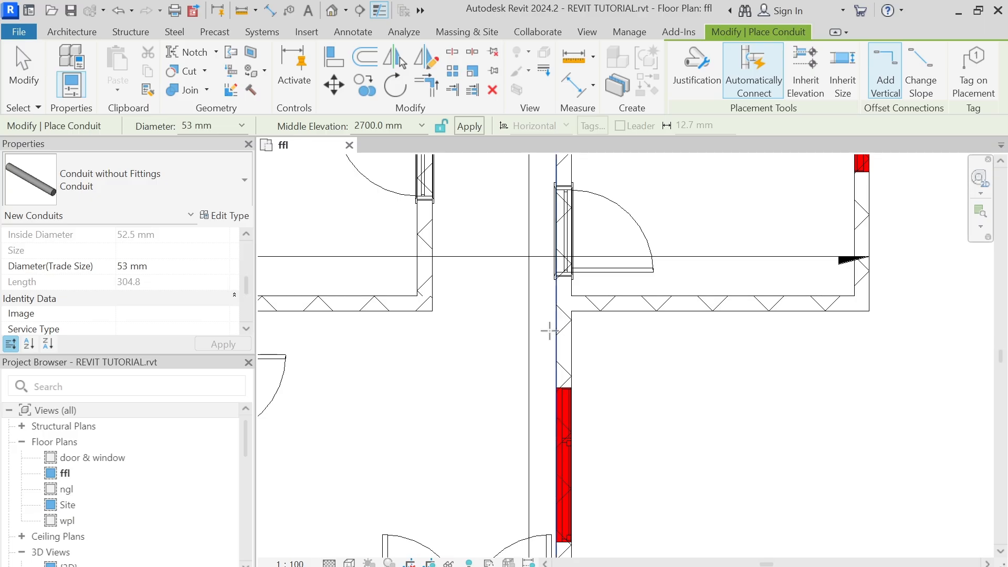
{"action": "left_click", "coordinate": [538, 325]}
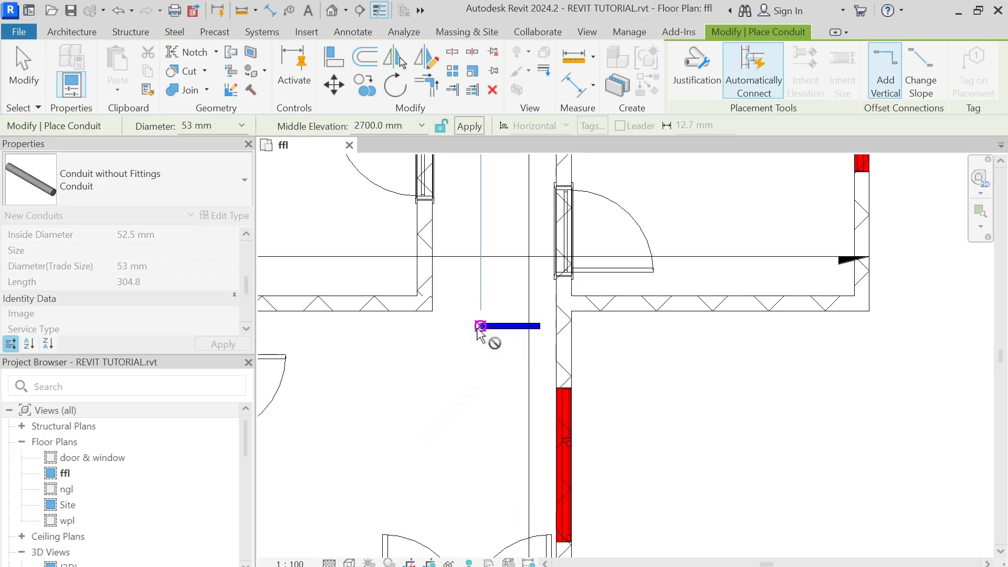
{"action": "left_click", "coordinate": [499, 330]}
{"action": "scroll", "coordinate": [517, 333], "scroll_direction": "up", "scroll_amount": 3}
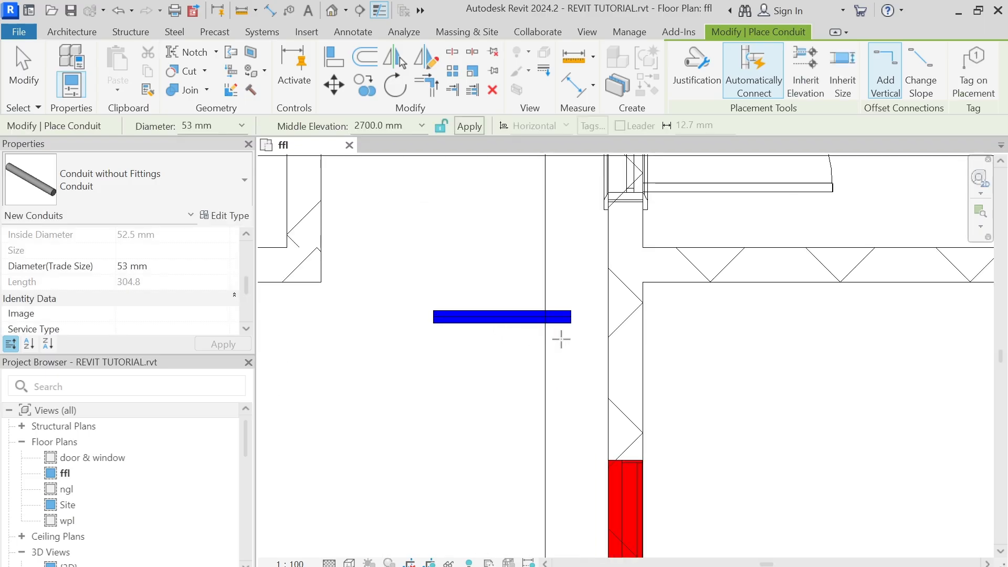
Step: Draw two more parallel conduits below the first, aligned with its ends and evenly spaced, and end conduit placement
{"action": "left_click", "coordinate": [571, 343]}
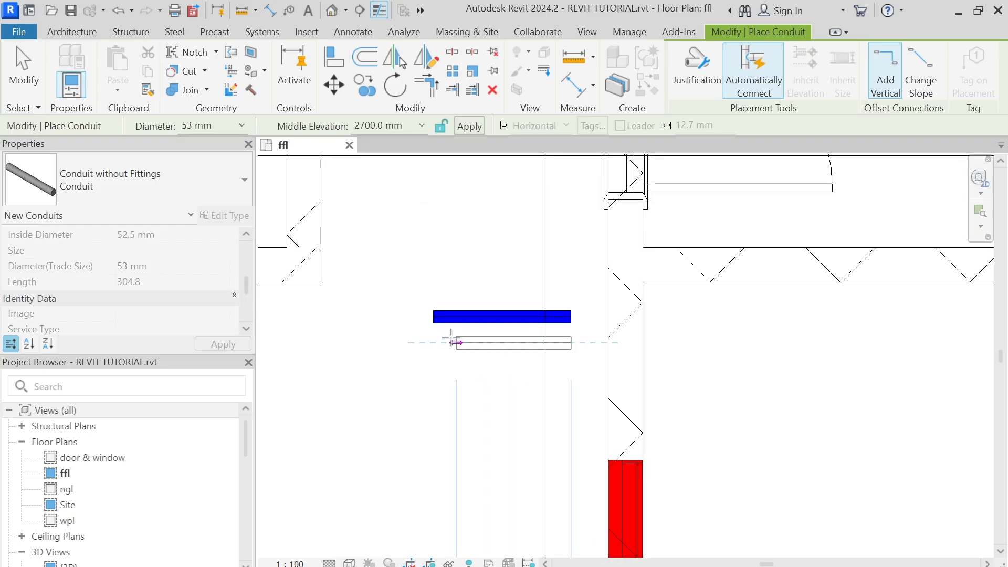
{"action": "left_click", "coordinate": [433, 341]}
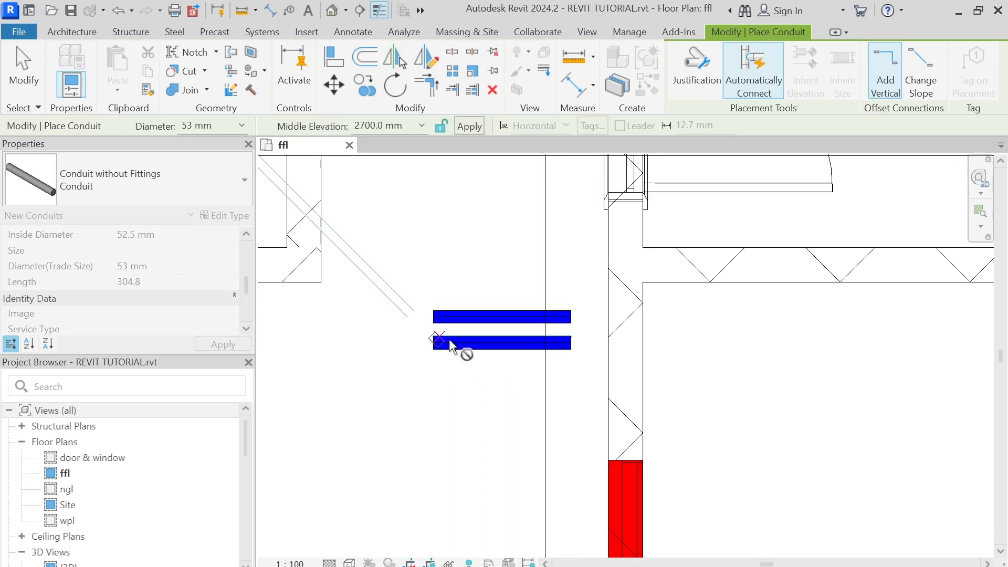
{"action": "left_click", "coordinate": [571, 368]}
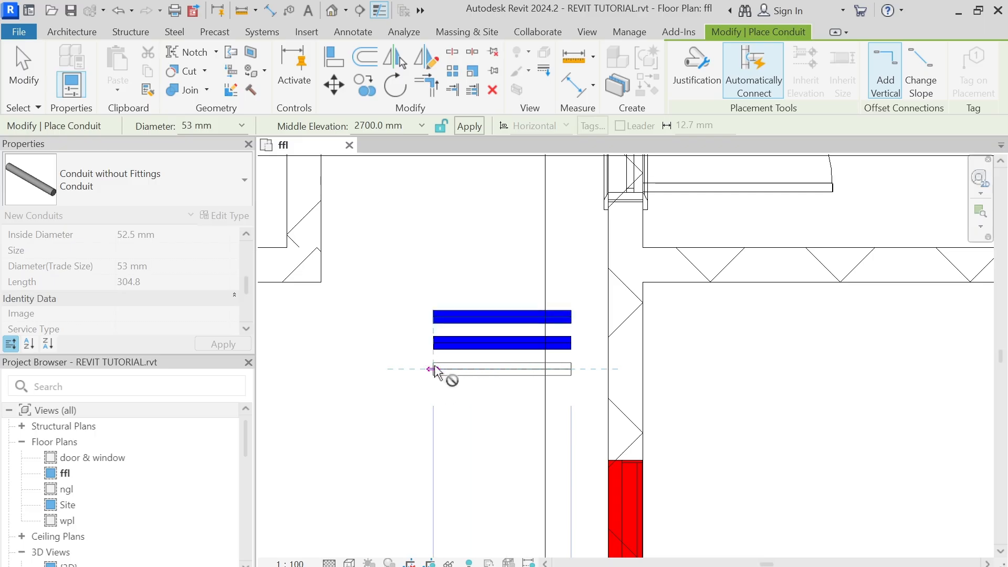
{"action": "left_click", "coordinate": [433, 369]}
{"action": "key", "text": "Escape"}
{"action": "key", "text": "Escape"}
{"action": "scroll", "coordinate": [527, 335], "scroll_direction": "down", "scroll_amount": 1}
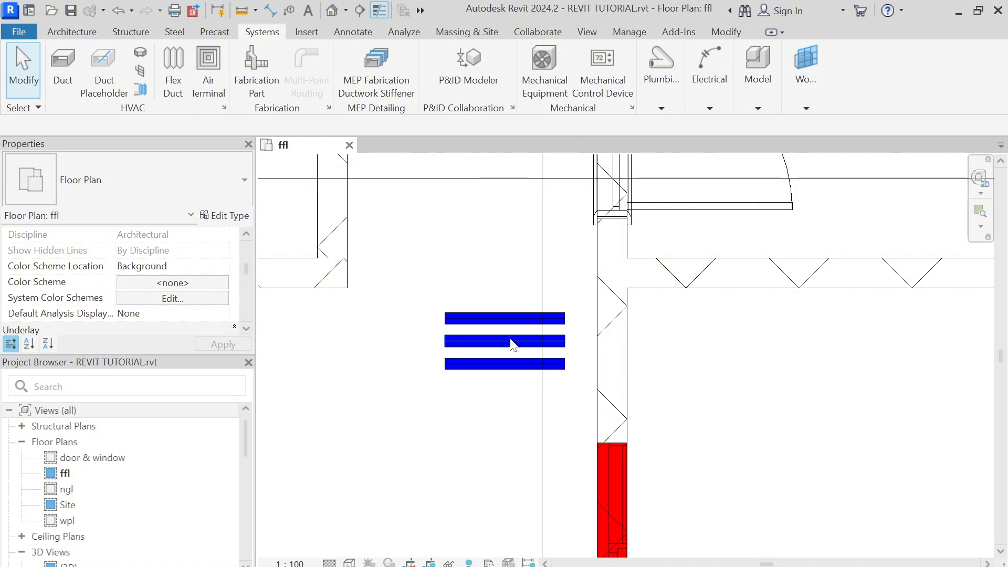
{"action": "scroll", "coordinate": [526, 269], "scroll_direction": "down", "scroll_amount": 1}
{"action": "scroll", "coordinate": [526, 269], "scroll_direction": "down", "scroll_amount": 3}
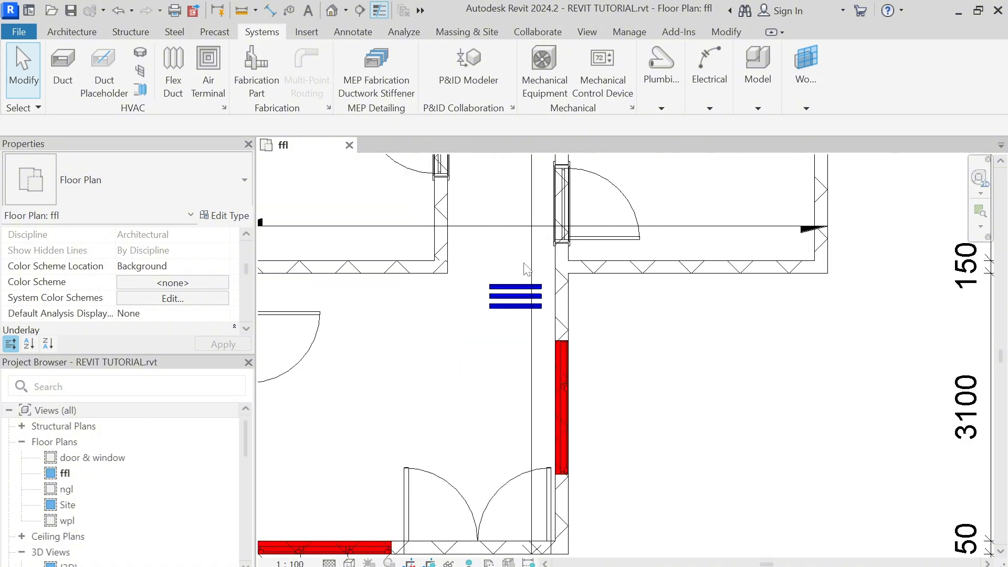
{"action": "scroll", "coordinate": [527, 268], "scroll_direction": "up", "scroll_amount": 4}
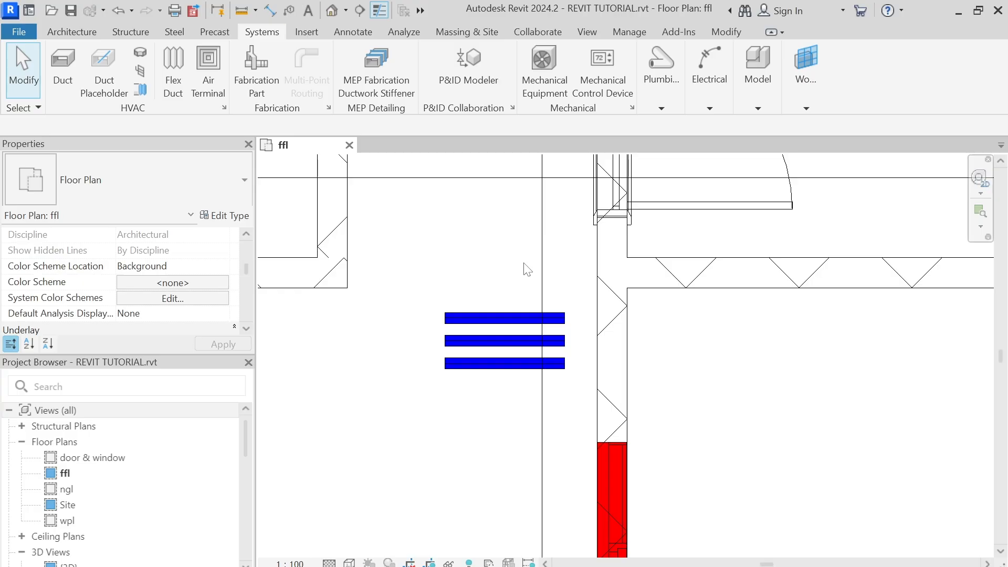
{"action": "scroll", "coordinate": [462, 275], "scroll_direction": "down", "scroll_amount": 2}
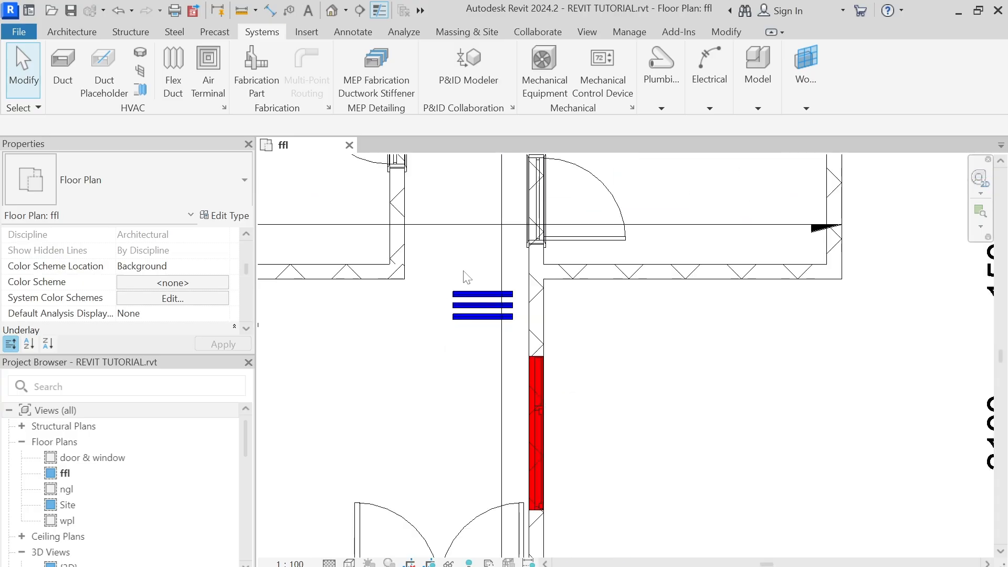
{"action": "scroll", "coordinate": [484, 293], "scroll_direction": "up", "scroll_amount": 2}
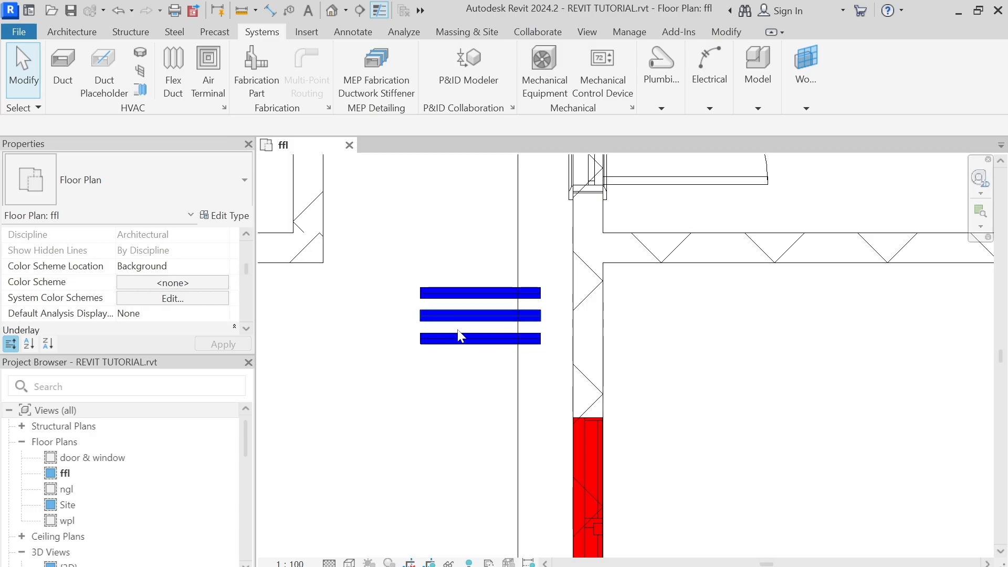
{"action": "scroll", "coordinate": [464, 297], "scroll_direction": "up", "scroll_amount": 2}
Step: Open the filter definitions for editing from the filter overrides of the Architectural Plan view template
{"action": "left_click", "coordinate": [466, 292]}
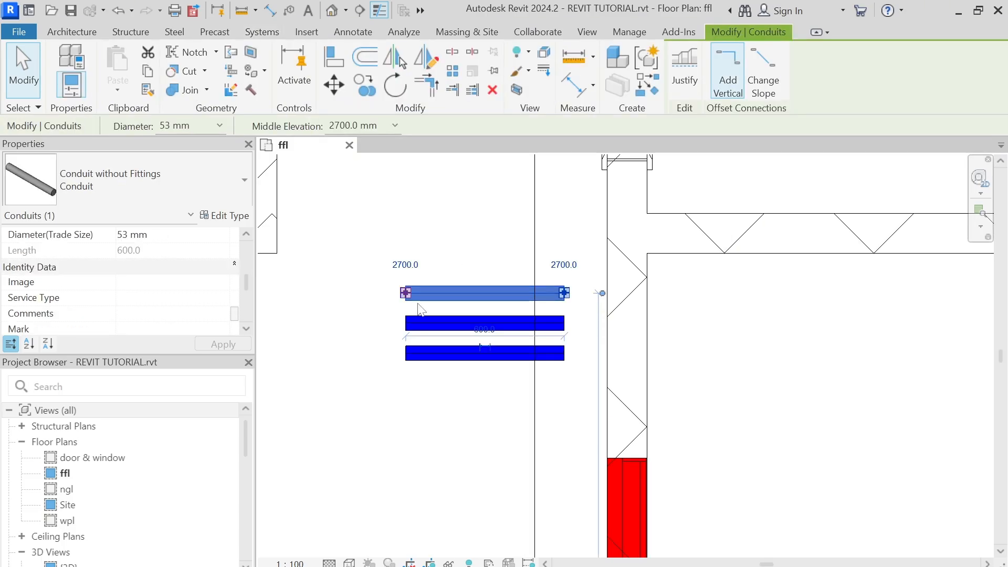
{"action": "left_click", "coordinate": [324, 348]}
{"action": "scroll", "coordinate": [146, 287], "scroll_direction": "down", "scroll_amount": 8}
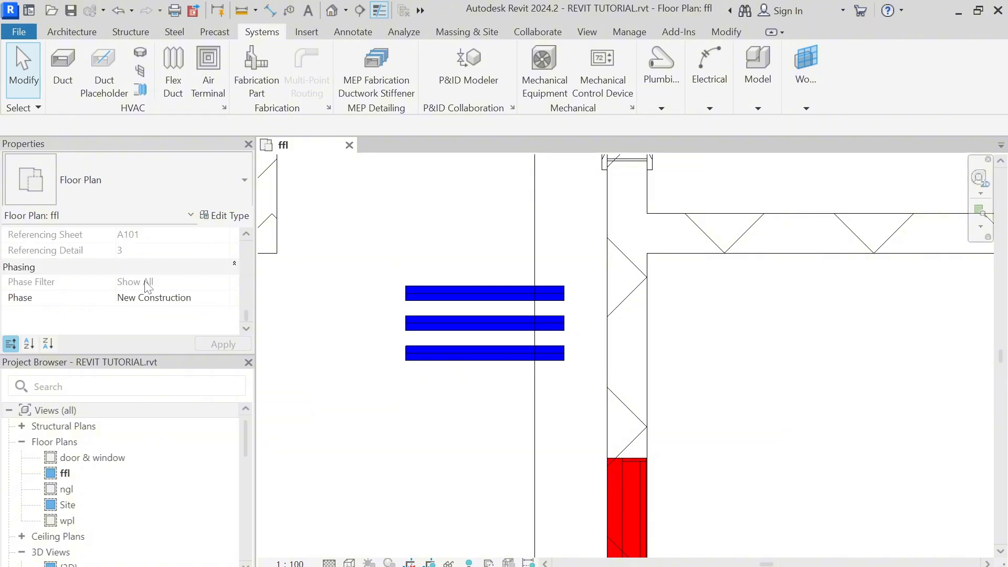
{"action": "scroll", "coordinate": [147, 284], "scroll_direction": "up", "scroll_amount": 6}
{"action": "scroll", "coordinate": [149, 284], "scroll_direction": "down", "scroll_amount": 3}
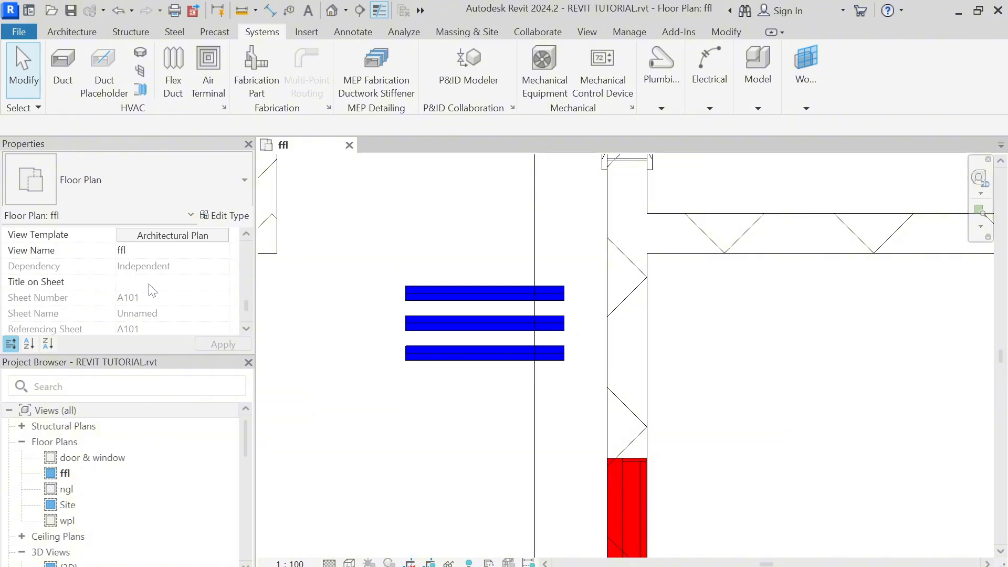
{"action": "left_click", "coordinate": [163, 237]}
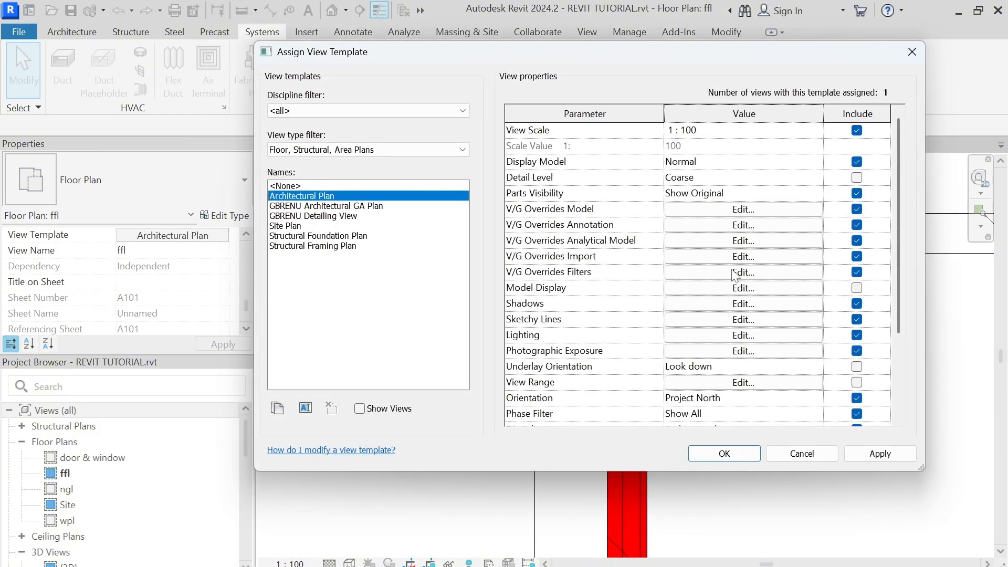
{"action": "left_click", "coordinate": [734, 273]}
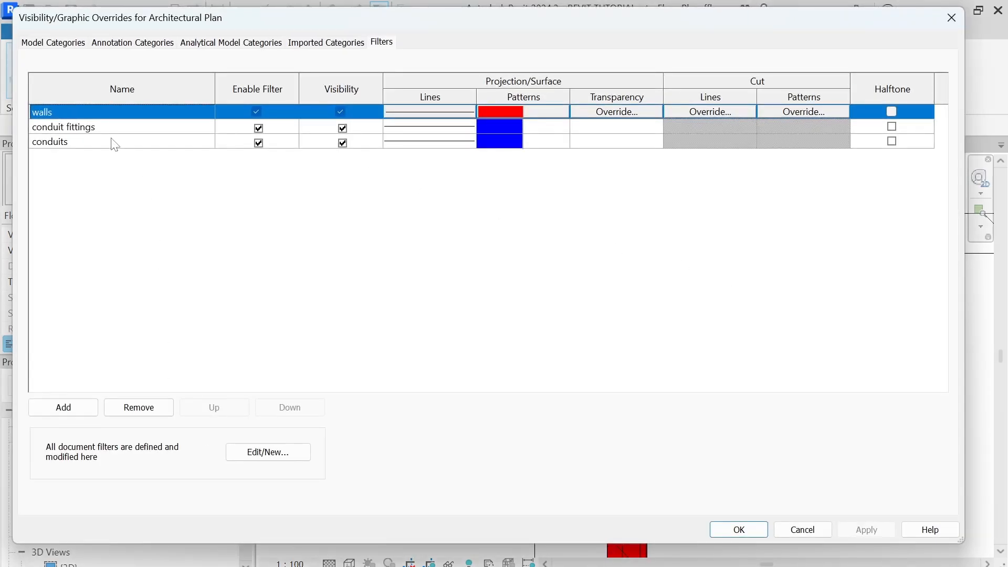
{"action": "left_click", "coordinate": [112, 143]}
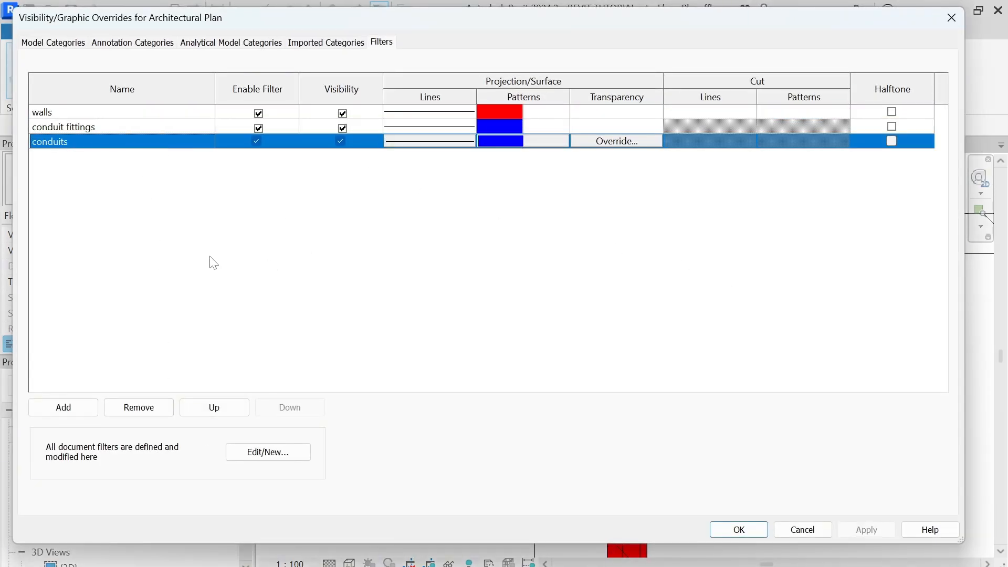
{"action": "left_click", "coordinate": [268, 454]}
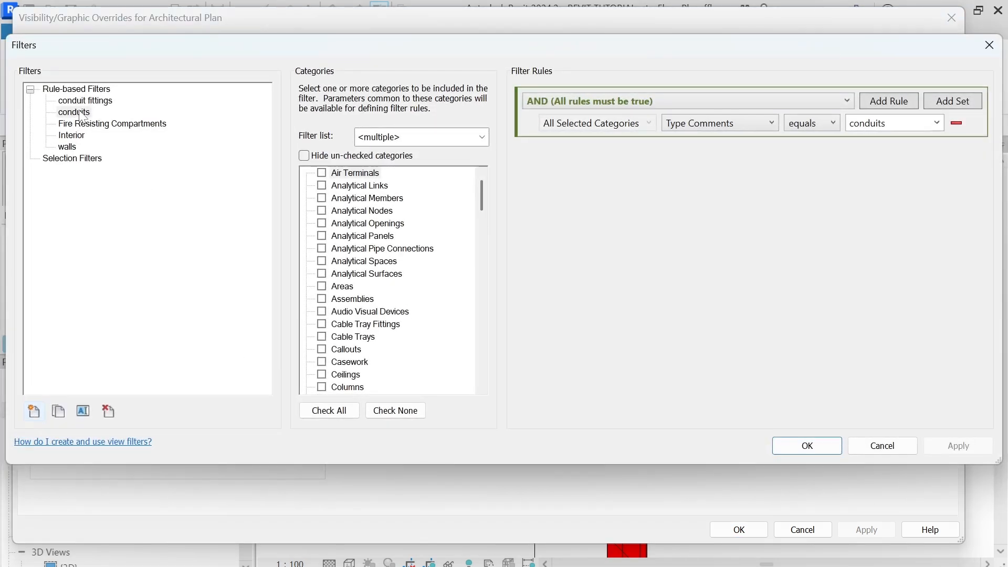
Step: Rename the rule-based filter for conduits as "switches&sockets conduits"
{"action": "left_click", "coordinate": [82, 113]}
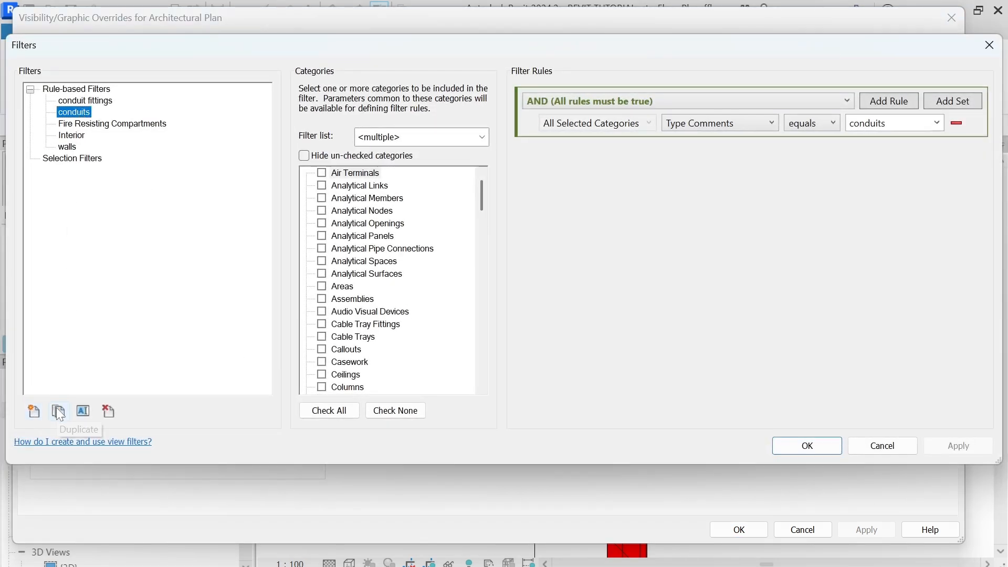
{"action": "left_click", "coordinate": [83, 412]}
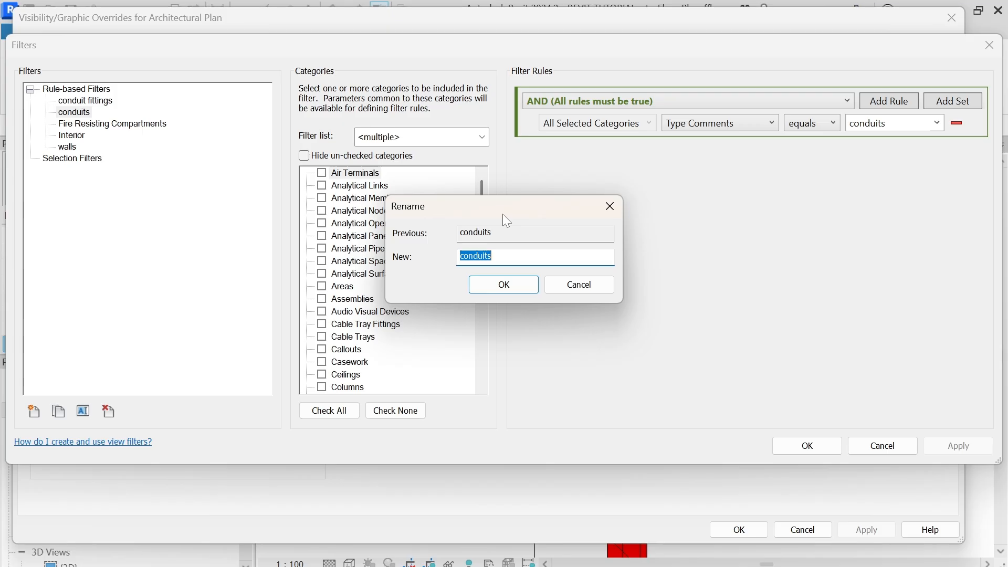
{"action": "type", "text": "switches&"}
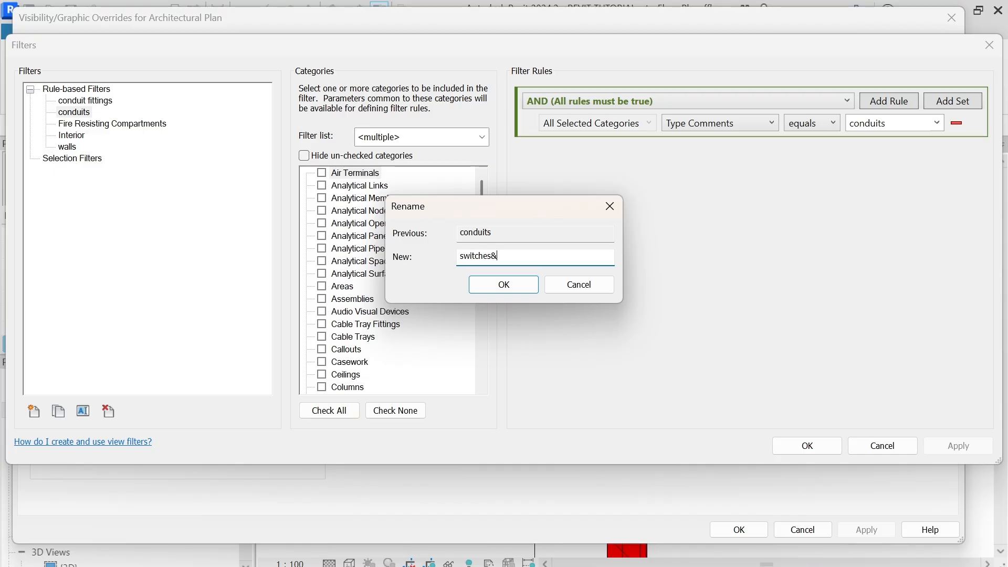
{"action": "type", "text": "sockets"}
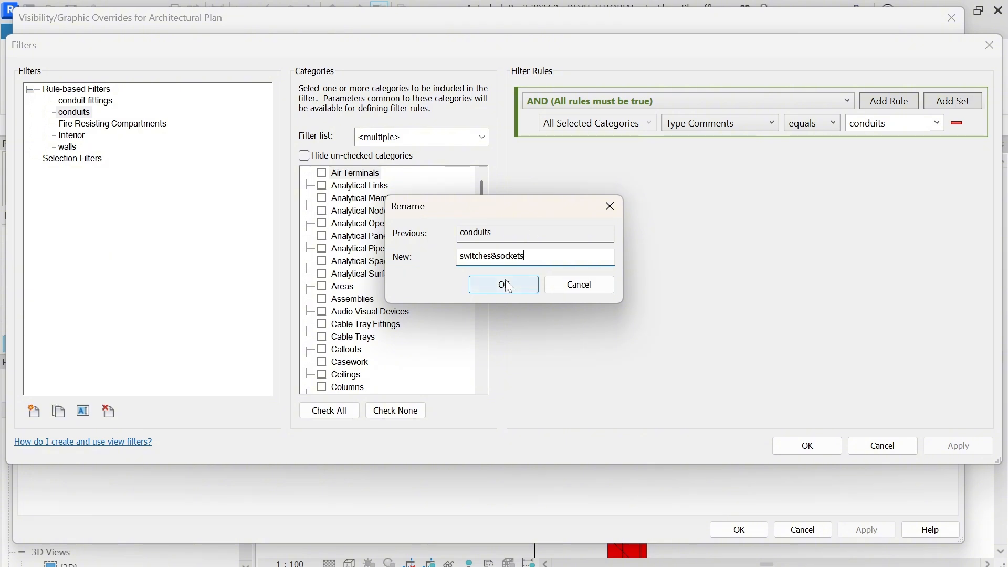
{"action": "left_click", "coordinate": [529, 288]}
{"action": "left_click", "coordinate": [117, 136]}
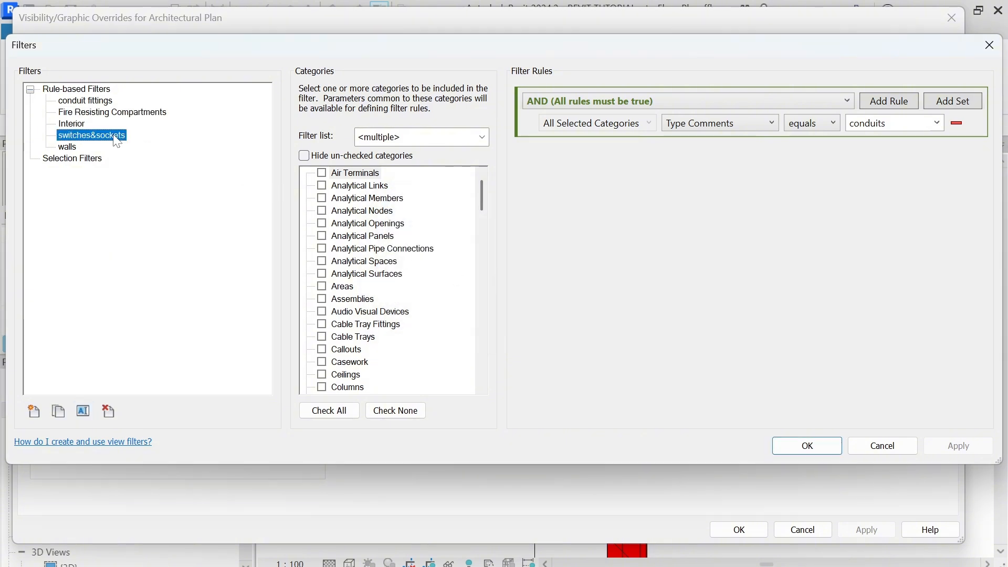
{"action": "left_click", "coordinate": [83, 411]}
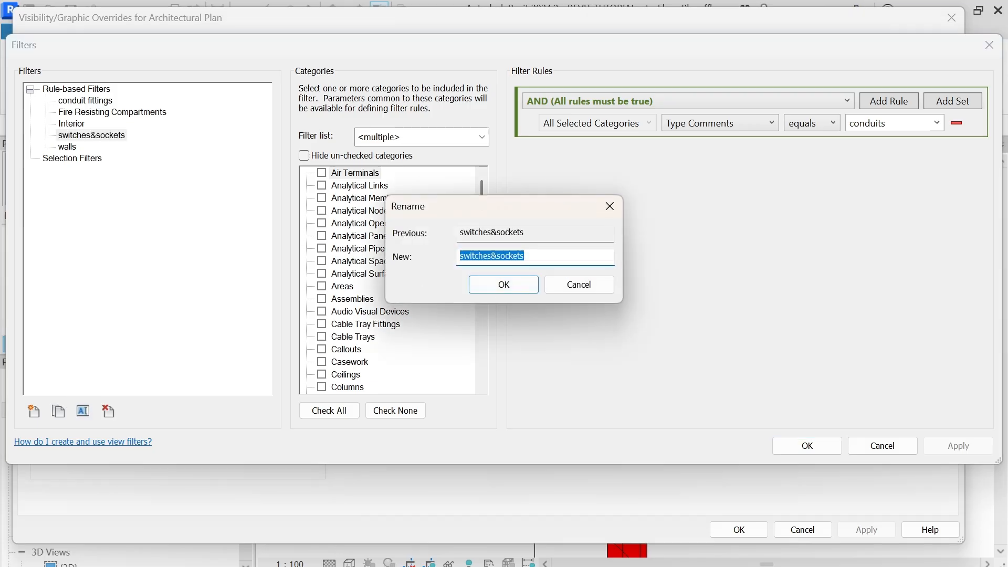
{"action": "left_click", "coordinate": [568, 258]}
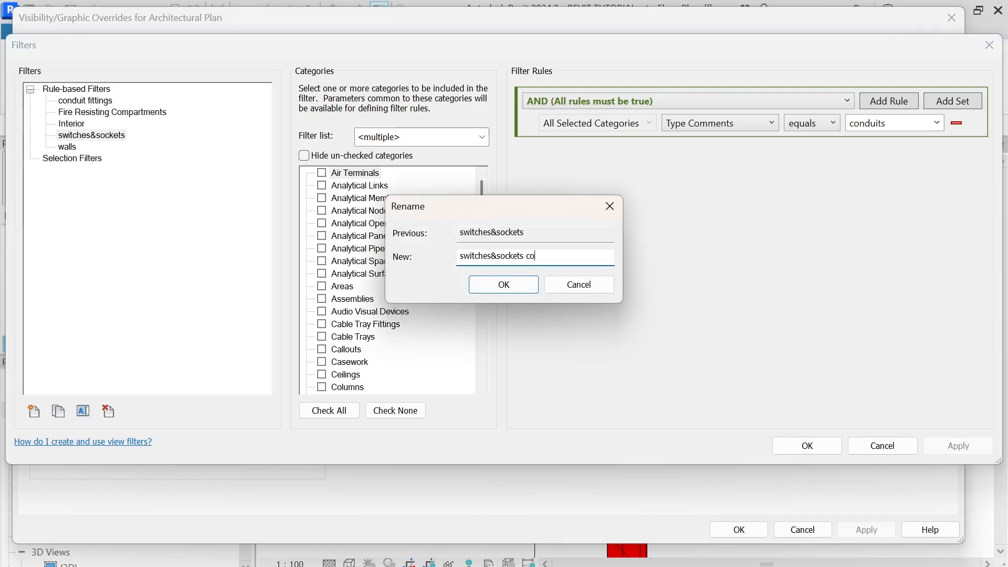
{"action": "type", "text": "ts"}
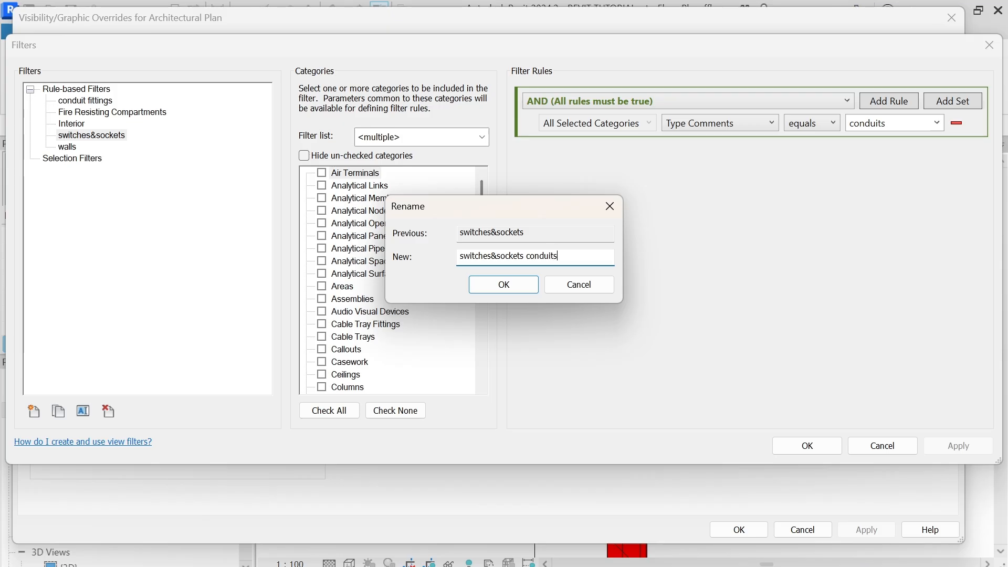
{"action": "left_click", "coordinate": [531, 287]}
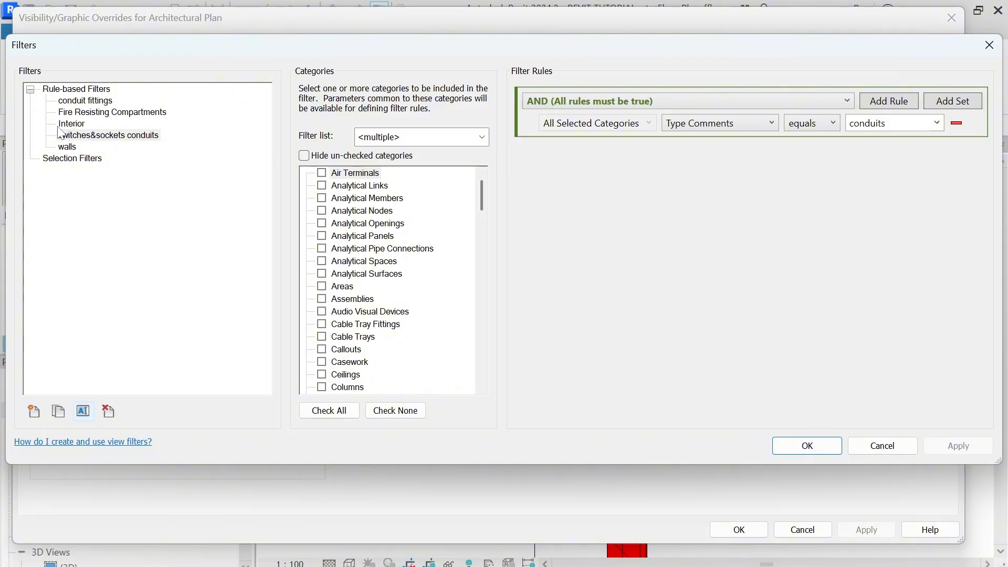
Step: Rename the conduit fittings filter as "sockets& sockets fittings"
{"action": "left_click", "coordinate": [100, 137]}
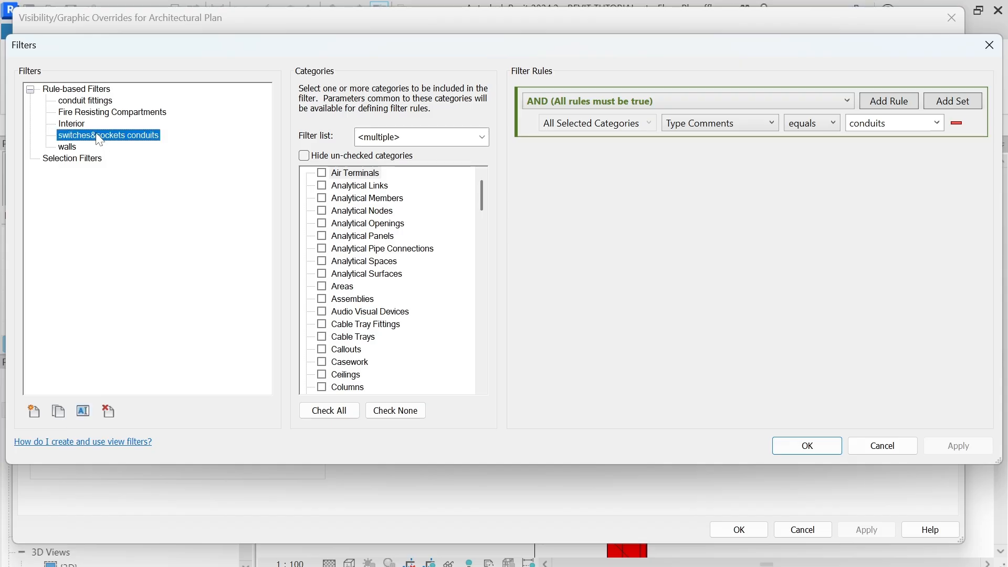
{"action": "left_click", "coordinate": [89, 103]}
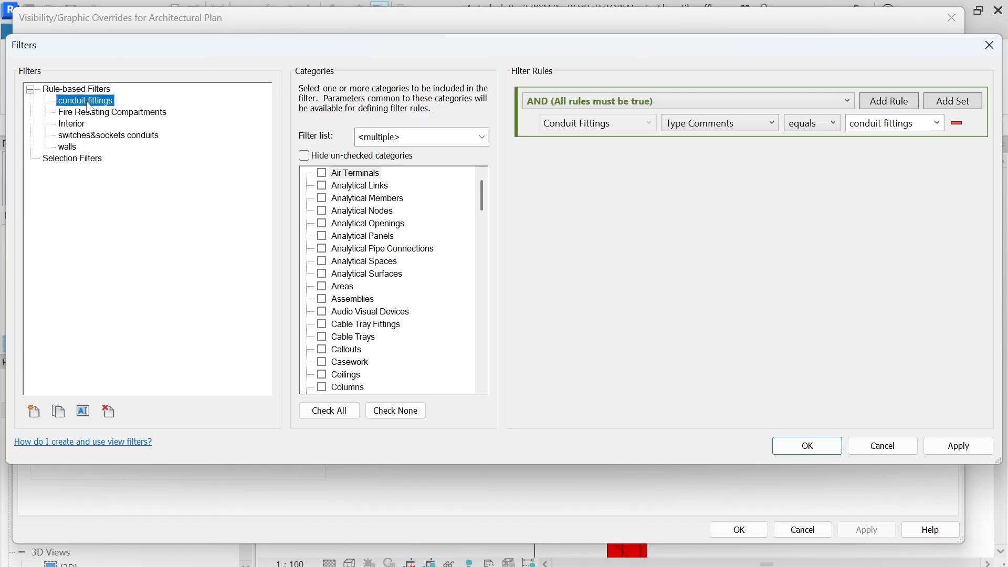
{"action": "left_click", "coordinate": [82, 412]}
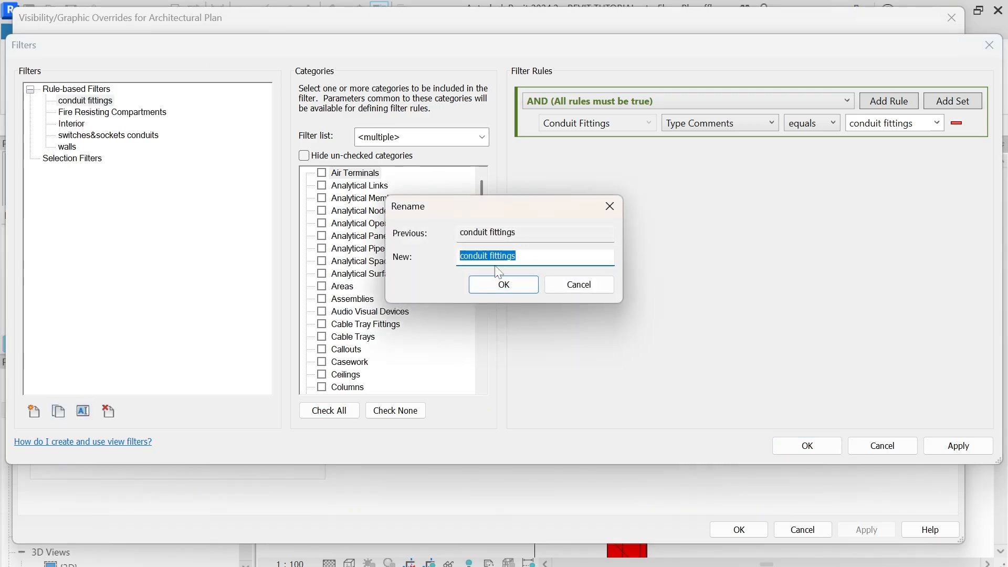
{"action": "left_click", "coordinate": [520, 257]}
{"action": "key", "text": "ctrl+shift+Left"}
{"action": "key", "text": "ctrl+shift+Left"}
{"action": "type", "text": "sokx"}
{"action": "key", "text": "BackSpace"}
{"action": "key", "text": "BackSpace"}
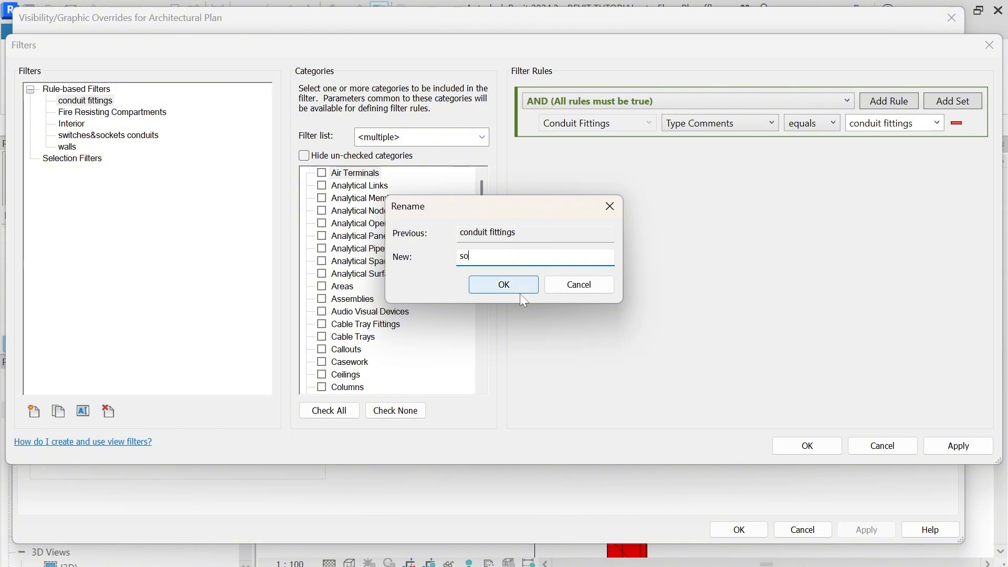
{"action": "type", "text": "ckets"}
{"action": "key", "text": "BackSpace"}
{"action": "type", "text": "&"}
{"action": "type", "text": "Swit"}
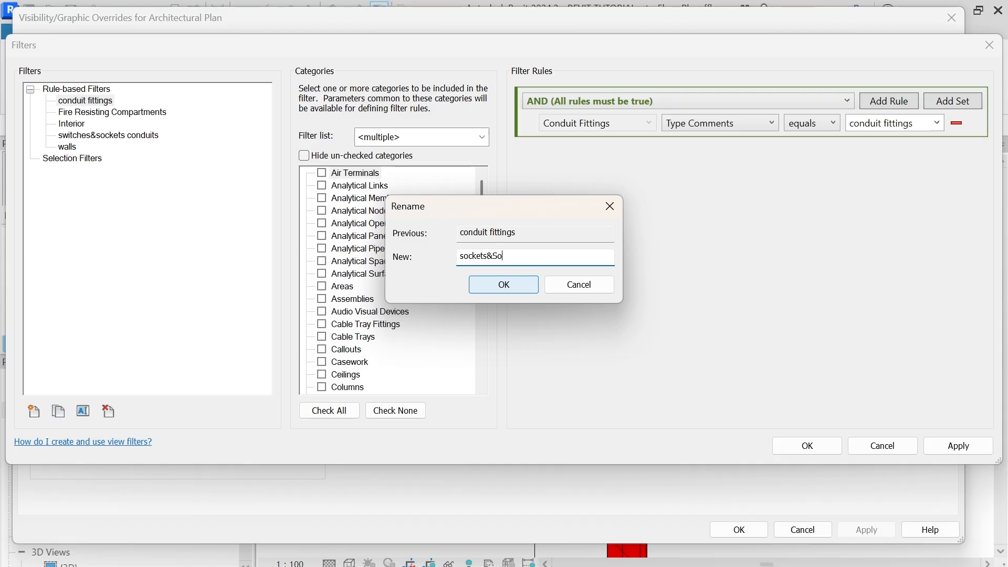
{"action": "key", "text": "BackSpace"}
{"action": "key", "text": "BackSpace"}
{"action": "key", "text": "BackSpace"}
{"action": "key", "text": "BackSpace"}
{"action": "type", "text": "o"}
{"action": "key", "text": "BackSpace"}
{"action": "type", "text": "sockets f"}
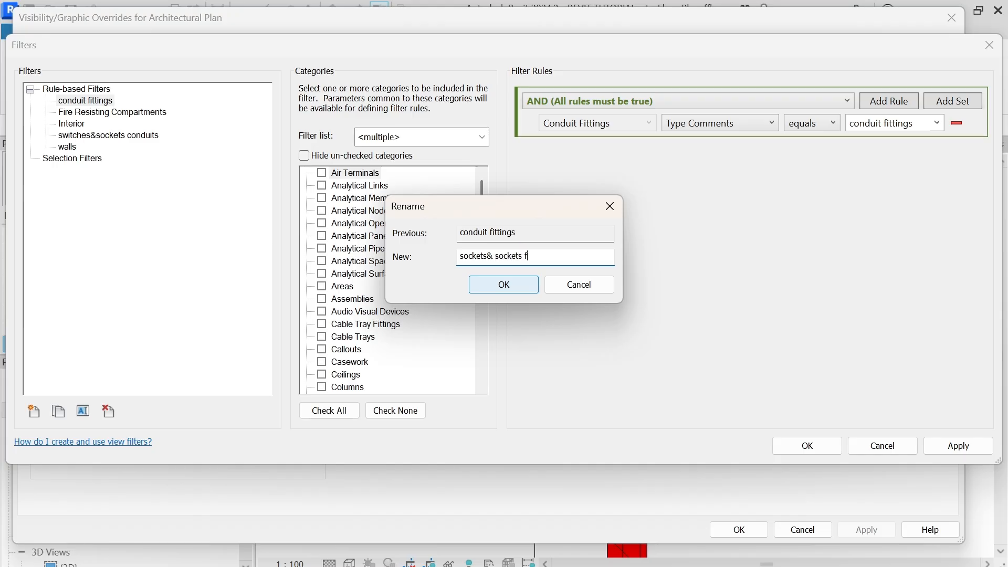
{"action": "type", "text": "ittign"}
{"action": "key", "text": "BackSpace"}
{"action": "key", "text": "BackSpace"}
{"action": "type", "text": "ngs"}
{"action": "left_click", "coordinate": [520, 292]}
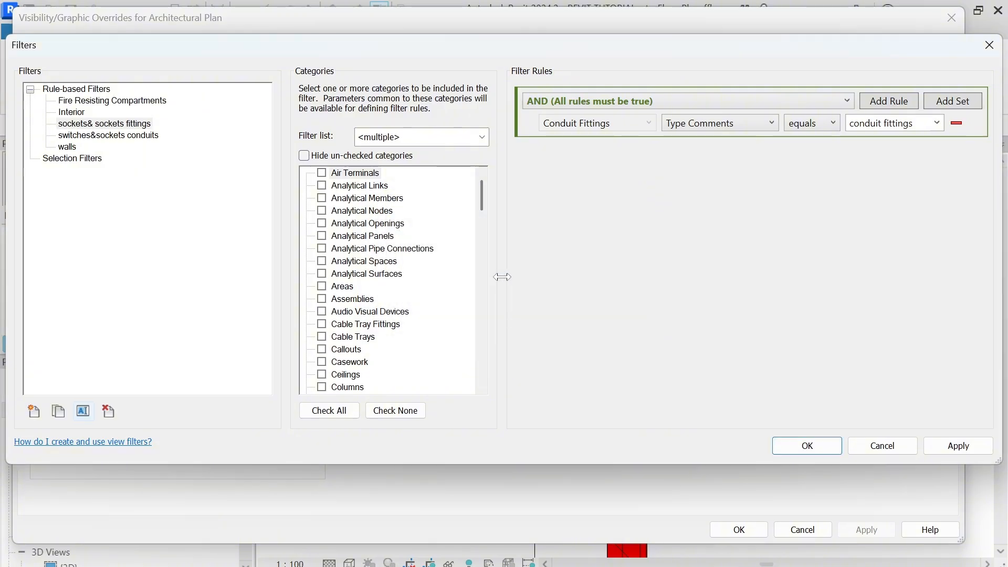
Step: Apply the renamed filters and accept the filter overrides and the Architectural Plan view template
{"action": "left_click", "coordinate": [125, 136]}
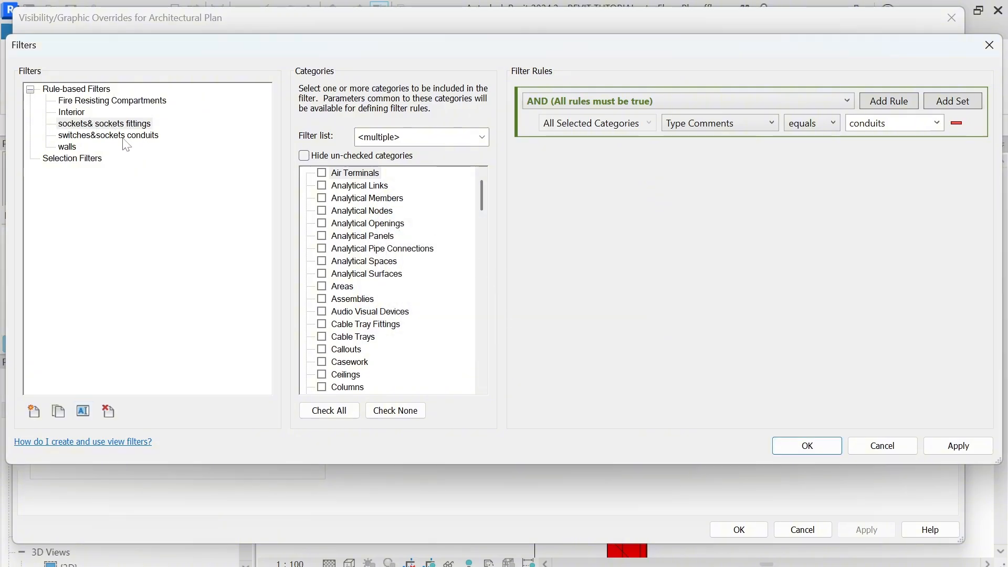
{"action": "left_click", "coordinate": [959, 446]}
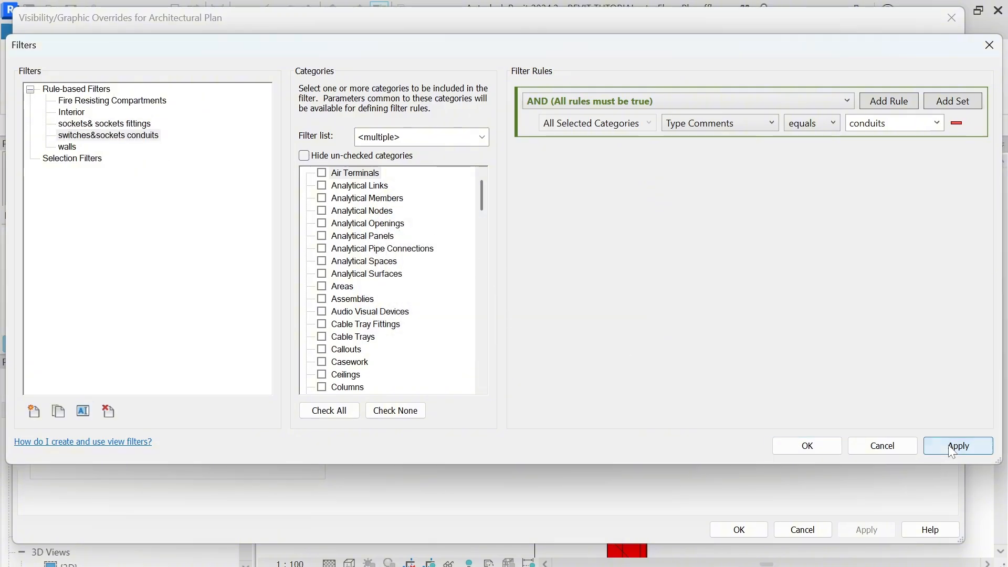
{"action": "left_click", "coordinate": [825, 447]}
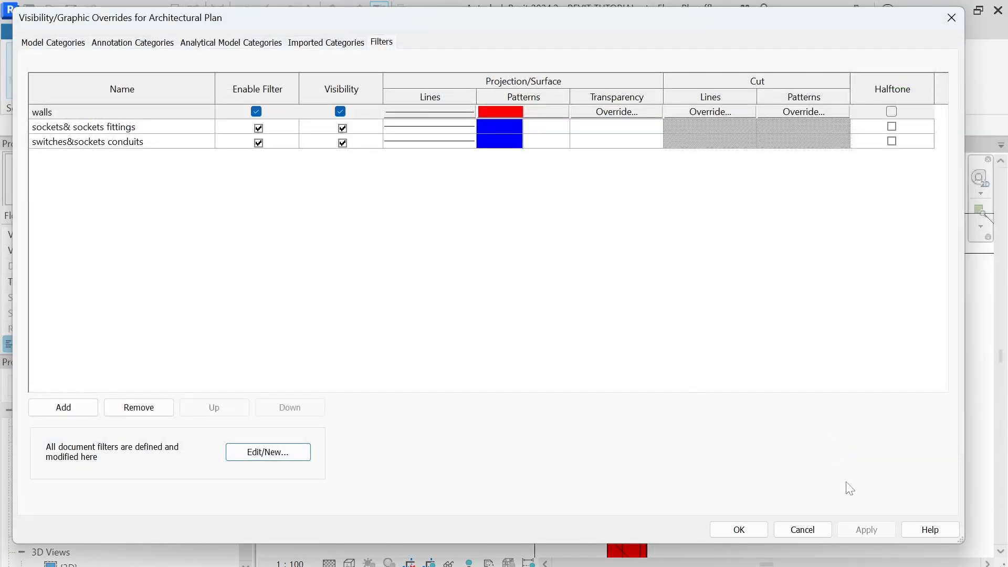
{"action": "left_click", "coordinate": [732, 529]}
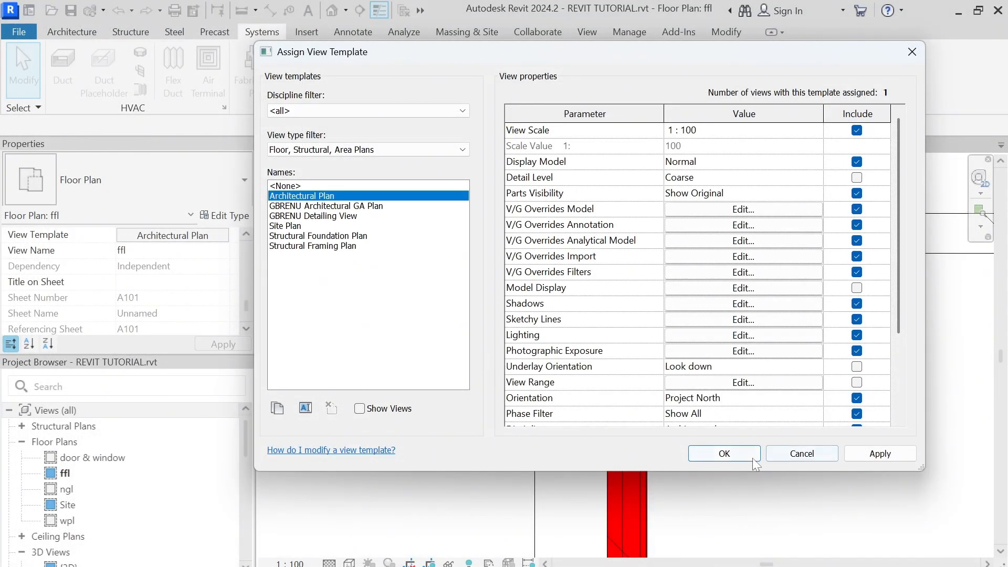
{"action": "left_click", "coordinate": [738, 453]}
Step: Examine the properties of the uppermost of the three parallel conduits and those of the ffl floor plan view
{"action": "scroll", "coordinate": [589, 376], "scroll_direction": "up", "scroll_amount": 5}
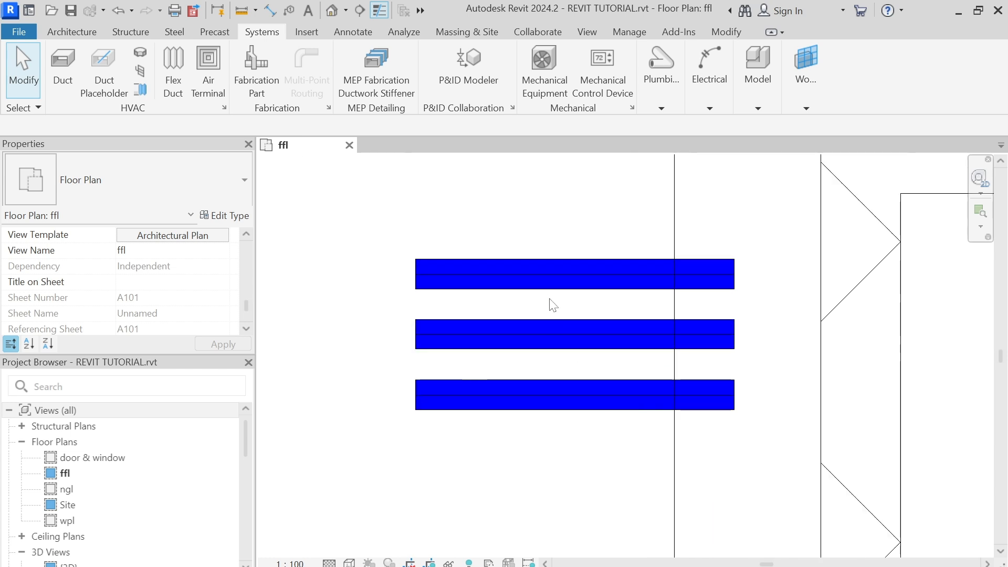
{"action": "left_click", "coordinate": [546, 276]}
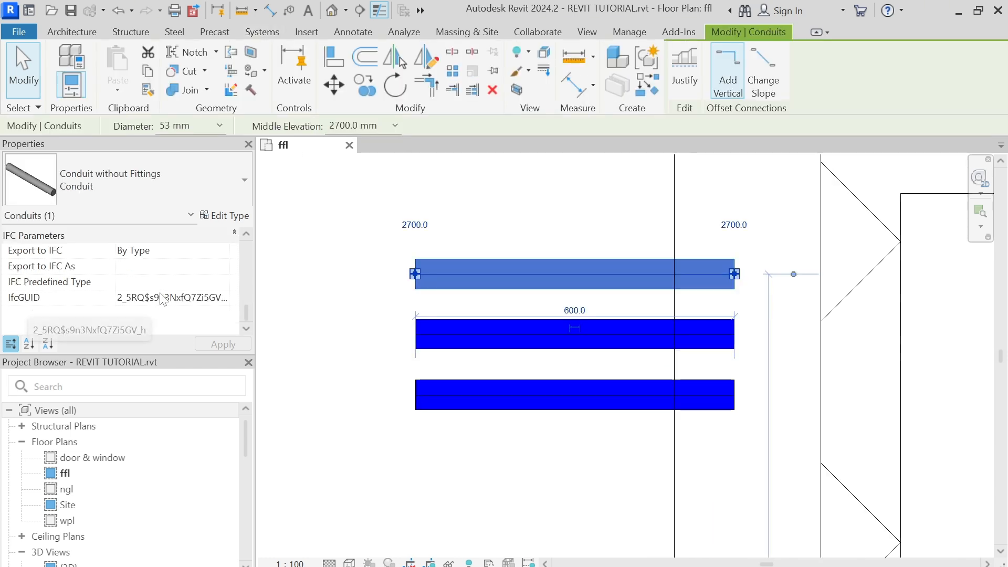
{"action": "scroll", "coordinate": [158, 299], "scroll_direction": "up", "scroll_amount": 10}
{"action": "scroll", "coordinate": [166, 286], "scroll_direction": "down", "scroll_amount": 5}
{"action": "left_click", "coordinate": [314, 207]}
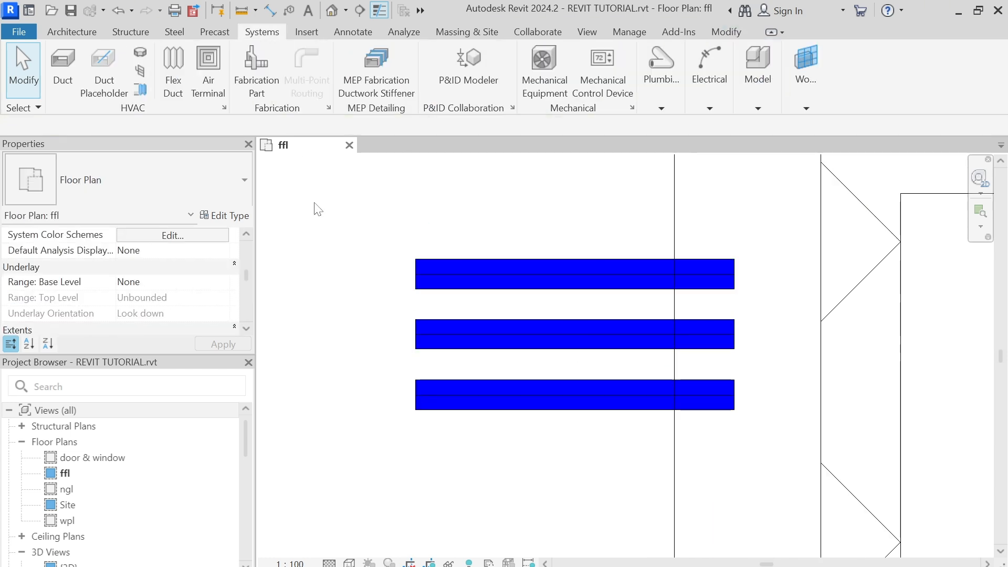
{"action": "scroll", "coordinate": [193, 278], "scroll_direction": "down", "scroll_amount": 5}
{"action": "scroll", "coordinate": [193, 279], "scroll_direction": "up", "scroll_amount": 8}
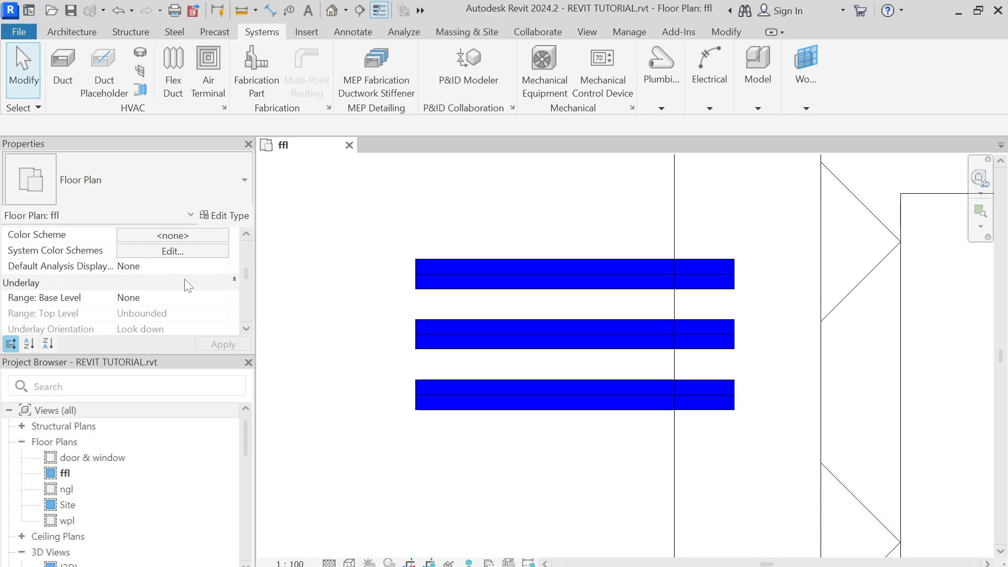
{"action": "scroll", "coordinate": [378, 213], "scroll_direction": "down", "scroll_amount": 3}
{"action": "scroll", "coordinate": [424, 232], "scroll_direction": "up", "scroll_amount": 2}
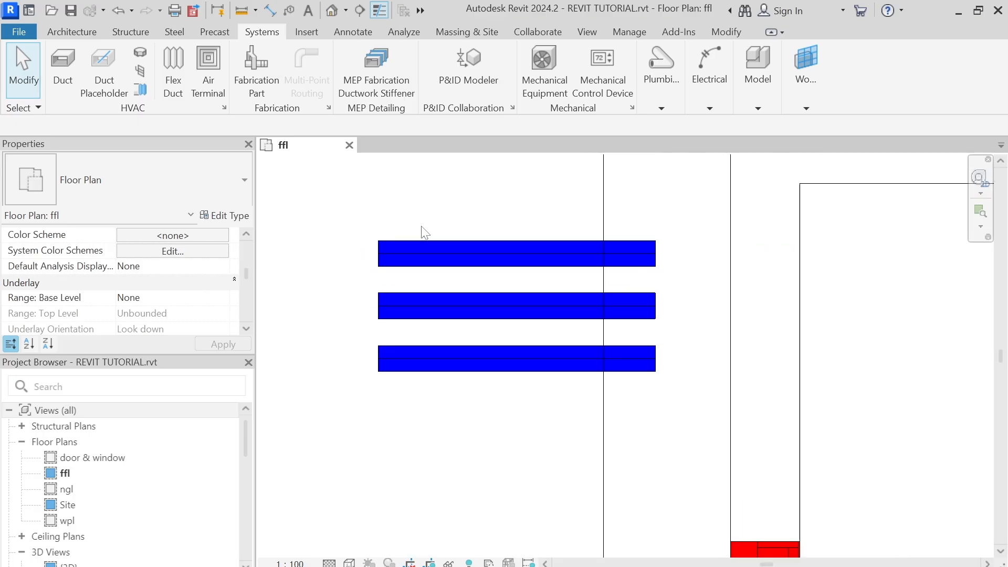
{"action": "scroll", "coordinate": [424, 232], "scroll_direction": "down", "scroll_amount": 1}
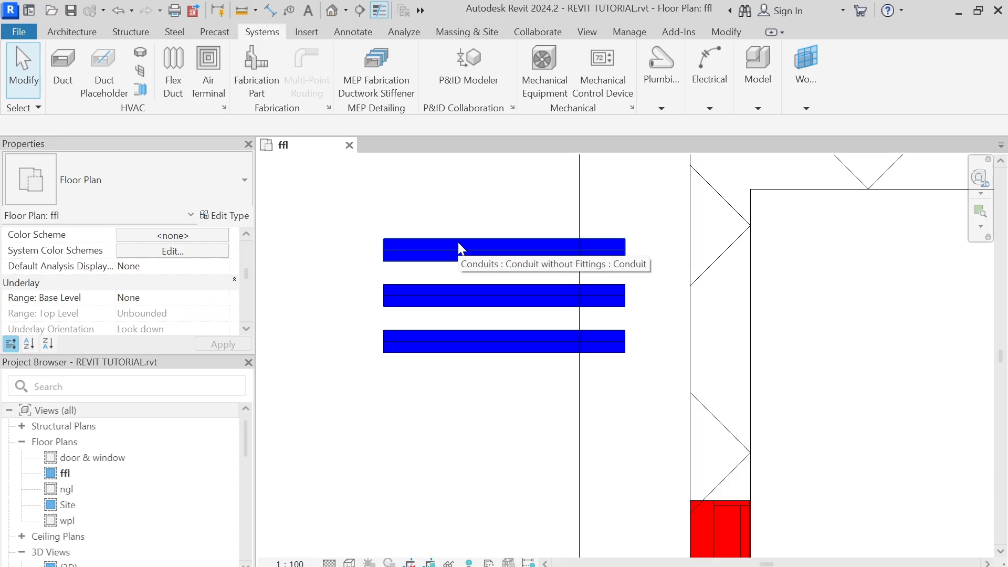
{"action": "left_click", "coordinate": [459, 243]}
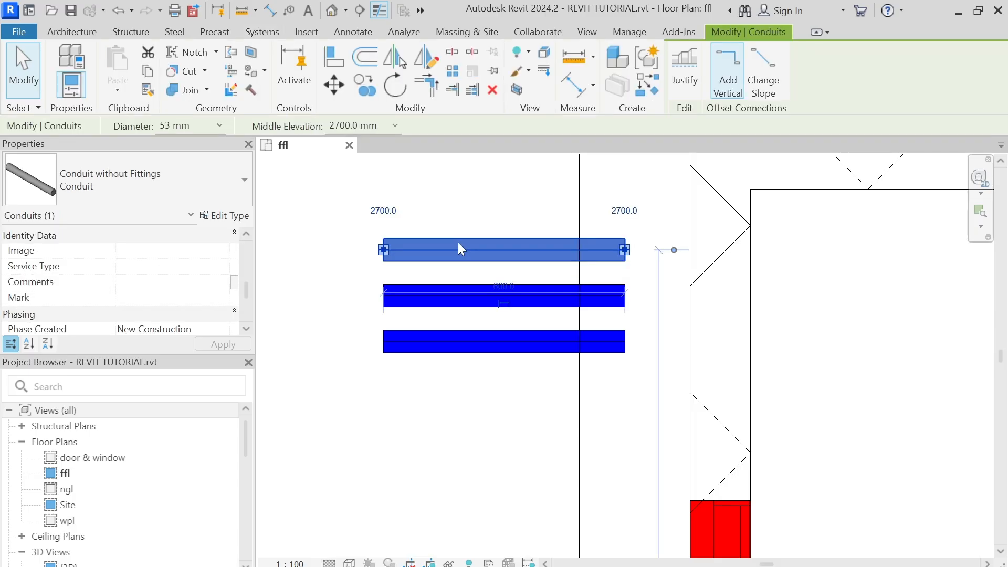
{"action": "left_click", "coordinate": [454, 209]}
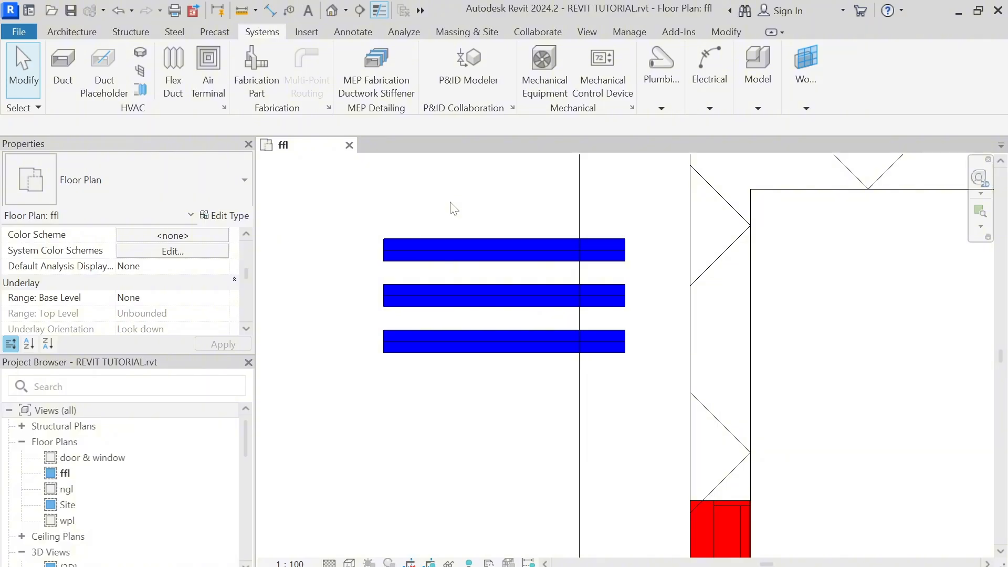
{"action": "left_click", "coordinate": [462, 289]}
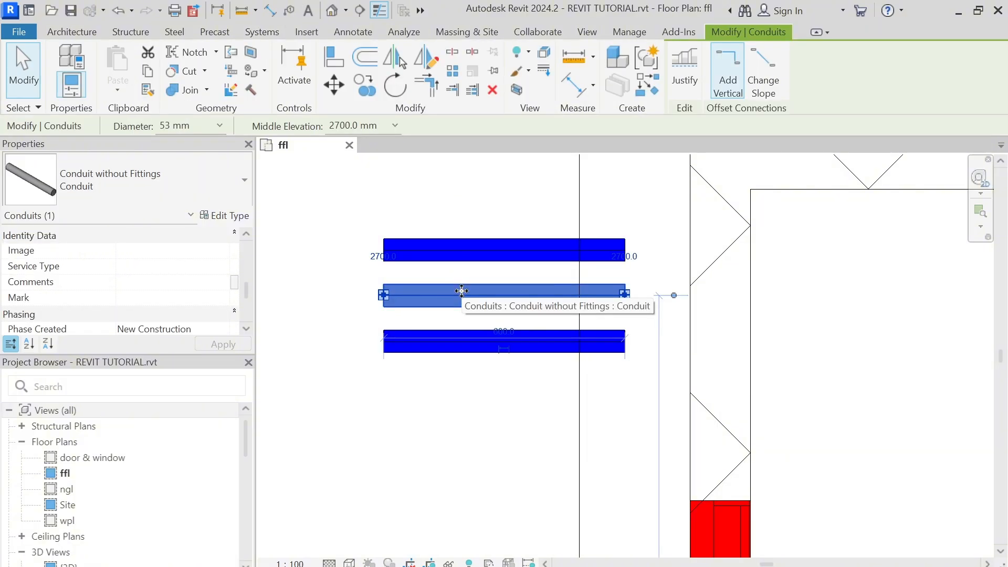
{"action": "left_click", "coordinate": [465, 332]}
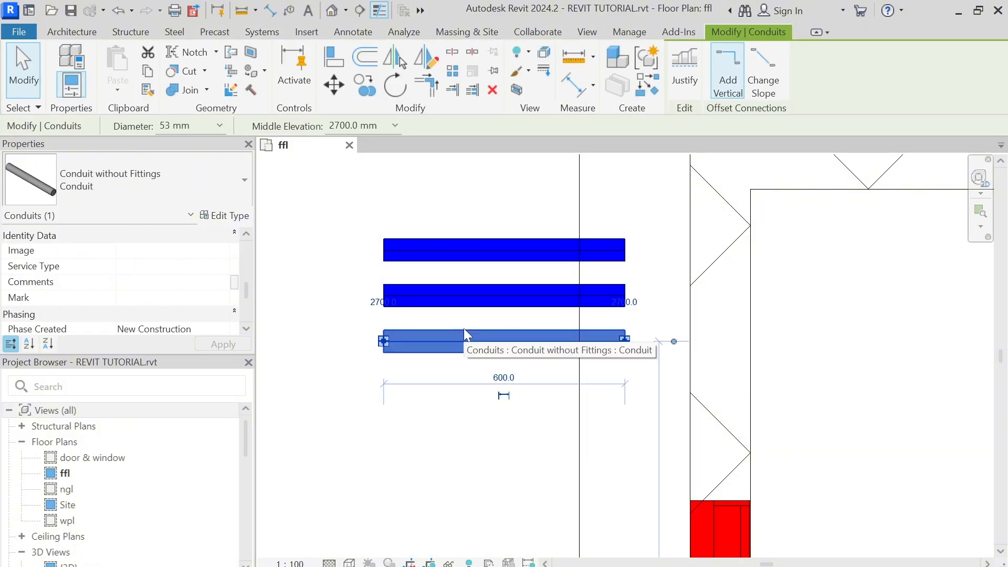
{"action": "left_click", "coordinate": [432, 168]}
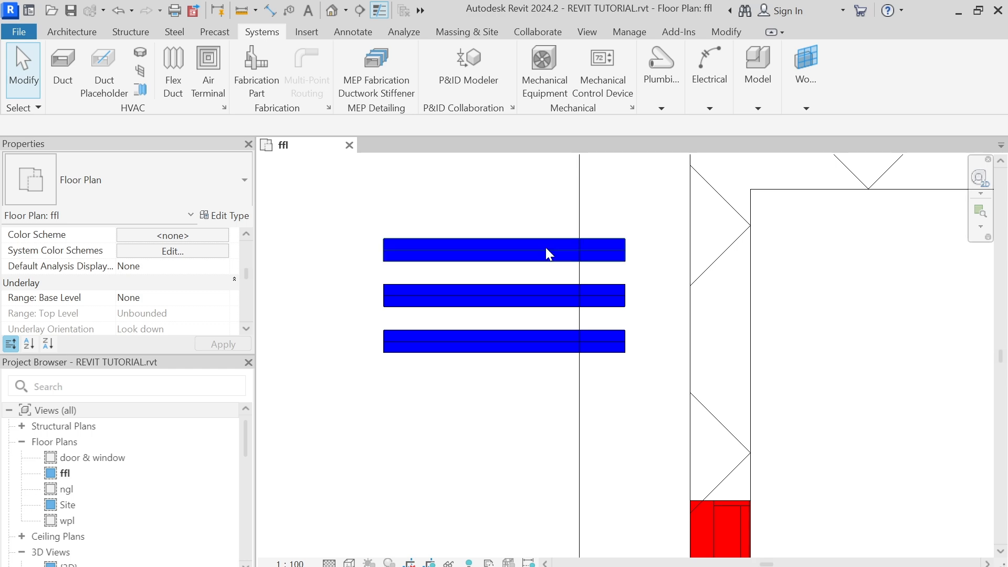
Step: Copy the lowest of the three parallel conduits about 100 mm straight down to make a fourth parallel conduit
{"action": "left_click", "coordinate": [514, 333]}
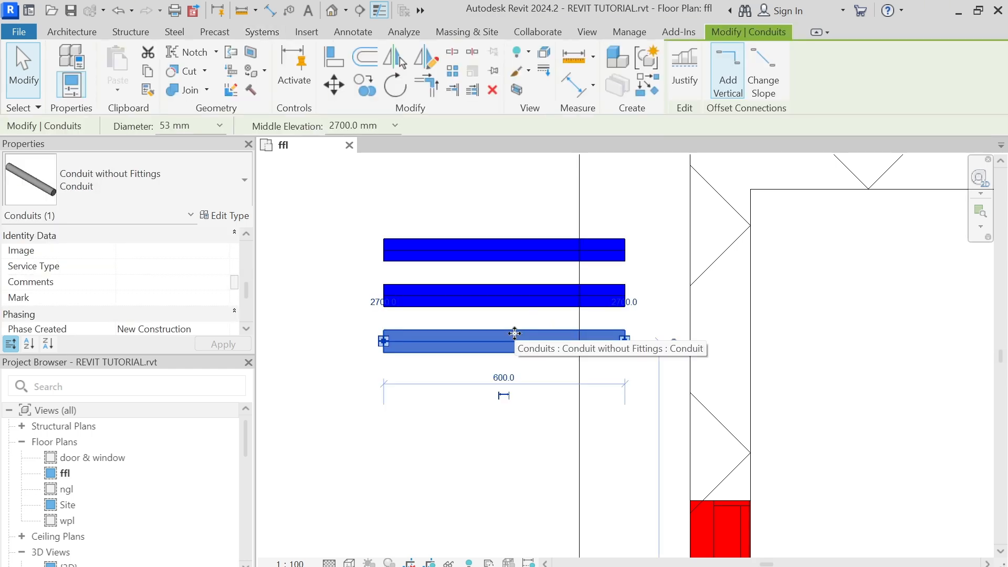
{"action": "key", "text": "Escape"}
{"action": "left_click", "coordinate": [517, 348]}
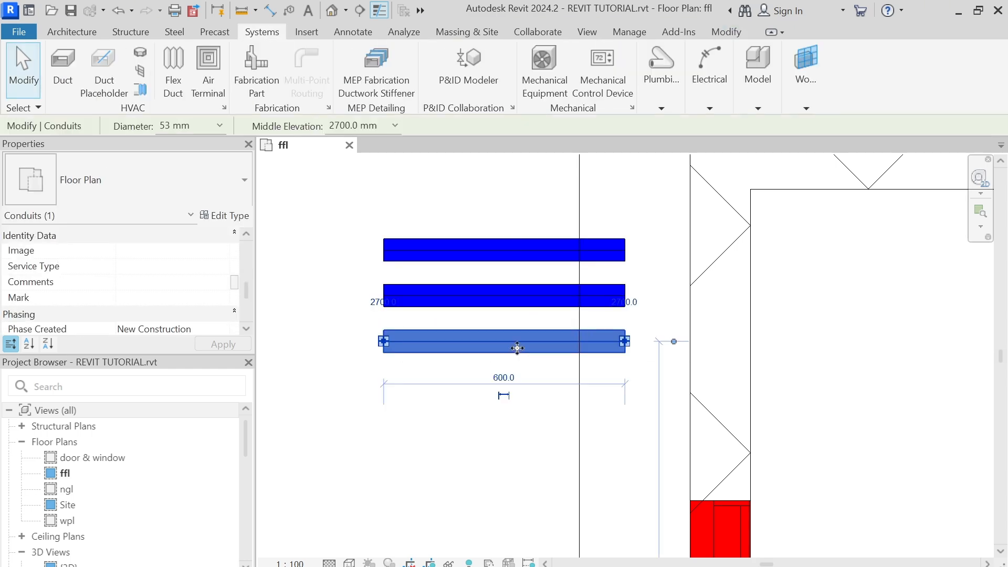
{"action": "key", "text": "c"}
{"action": "key", "text": "o"}
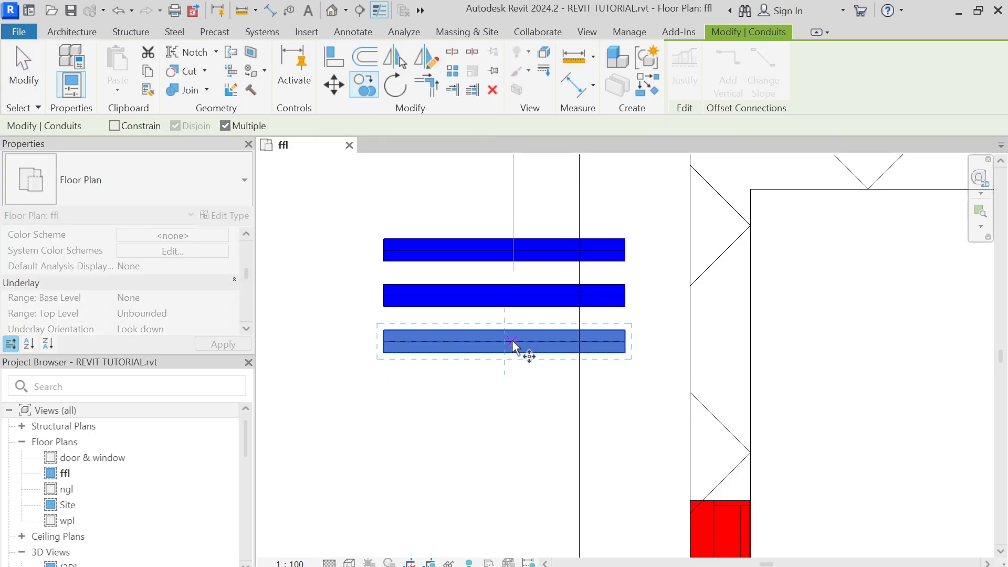
{"action": "left_click", "coordinate": [511, 343]}
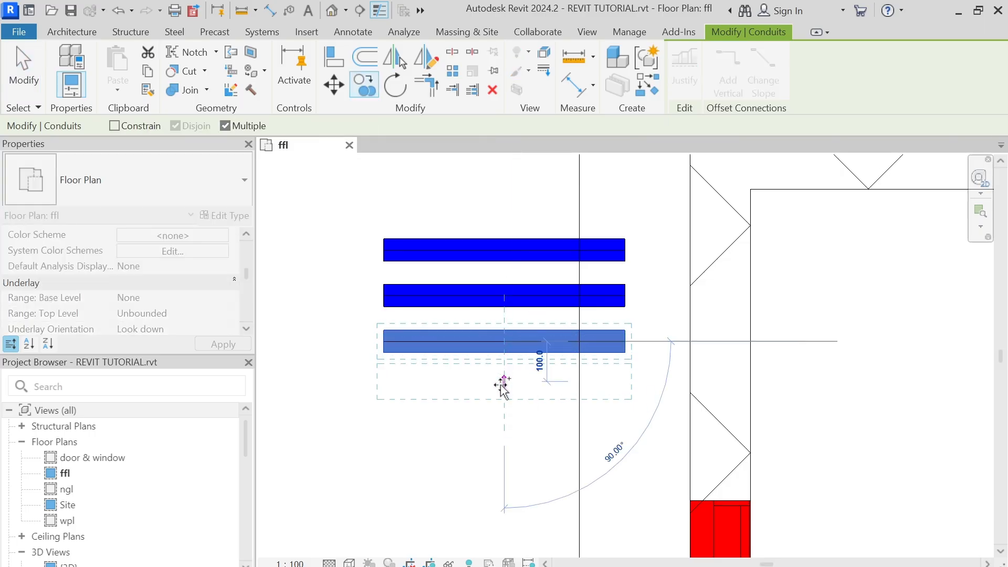
{"action": "left_click", "coordinate": [503, 388]}
{"action": "key", "text": "Escape"}
{"action": "key", "text": "Escape"}
Step: Set the Type Comments of the uppermost conduit's type to "switches&sockets conduits" and apply the change
{"action": "scroll", "coordinate": [542, 310], "scroll_direction": "down", "scroll_amount": 5}
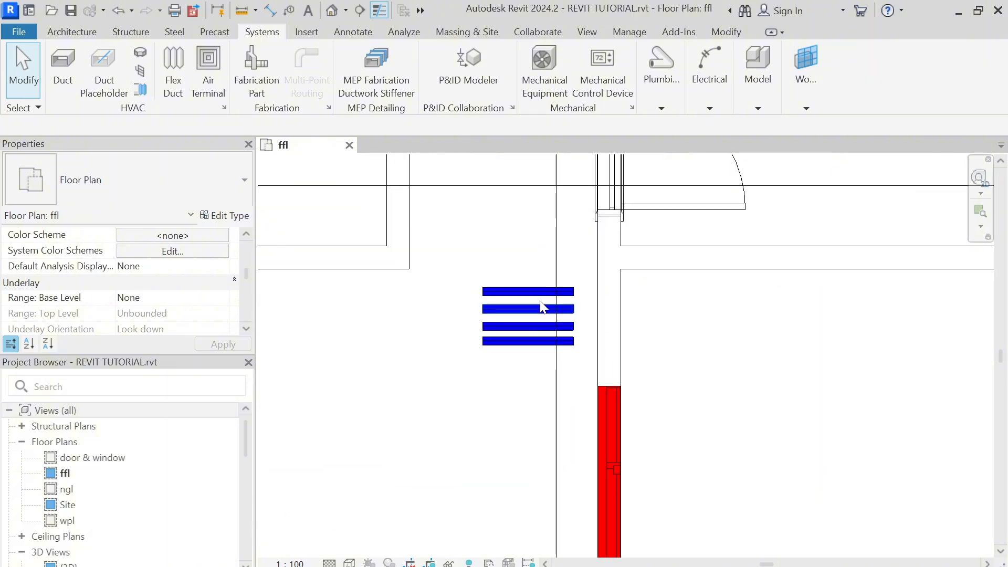
{"action": "scroll", "coordinate": [543, 304], "scroll_direction": "down", "scroll_amount": 3}
{"action": "scroll", "coordinate": [525, 279], "scroll_direction": "up", "scroll_amount": 4}
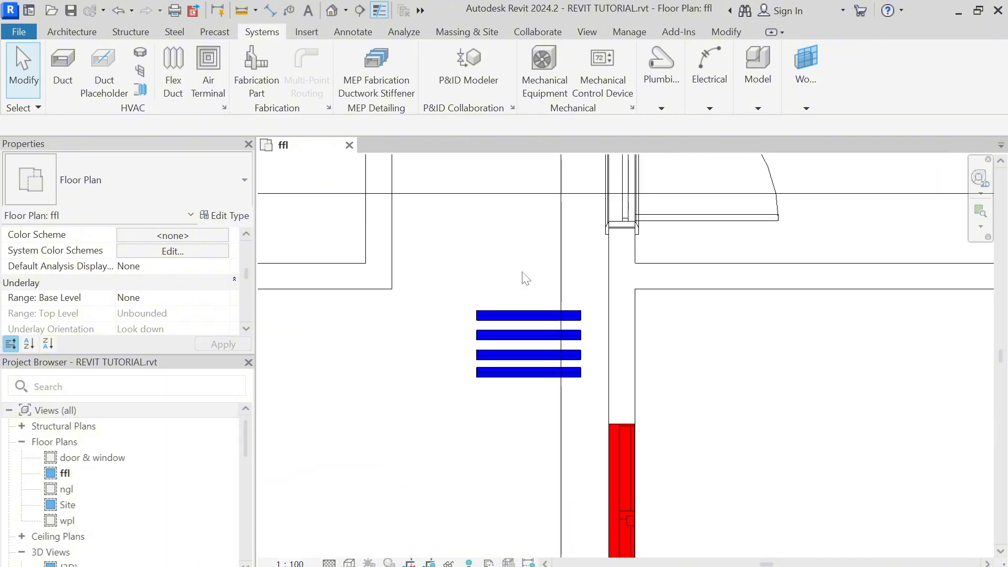
{"action": "scroll", "coordinate": [514, 309], "scroll_direction": "up", "scroll_amount": 2}
{"action": "left_click", "coordinate": [514, 315]}
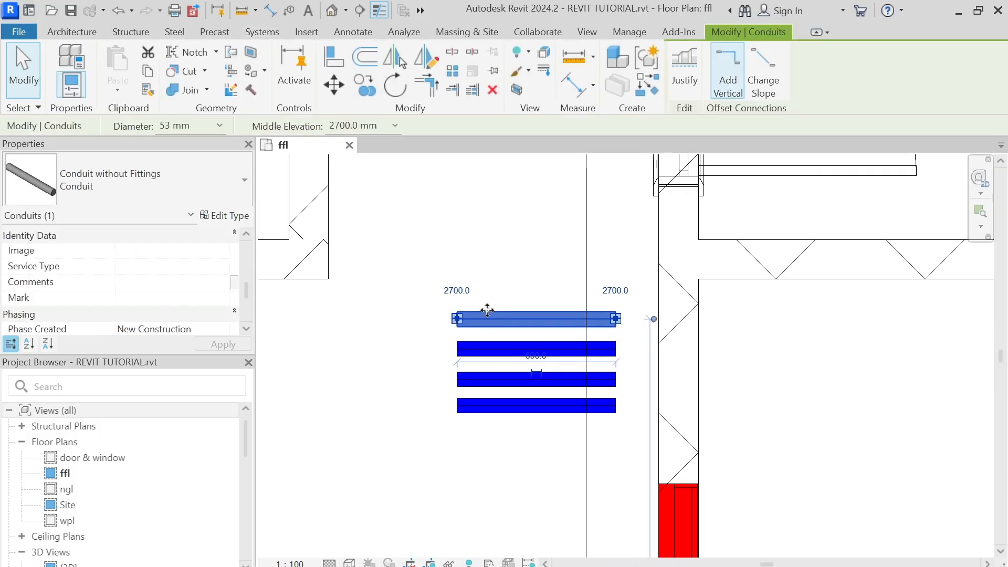
{"action": "left_click", "coordinate": [226, 216]}
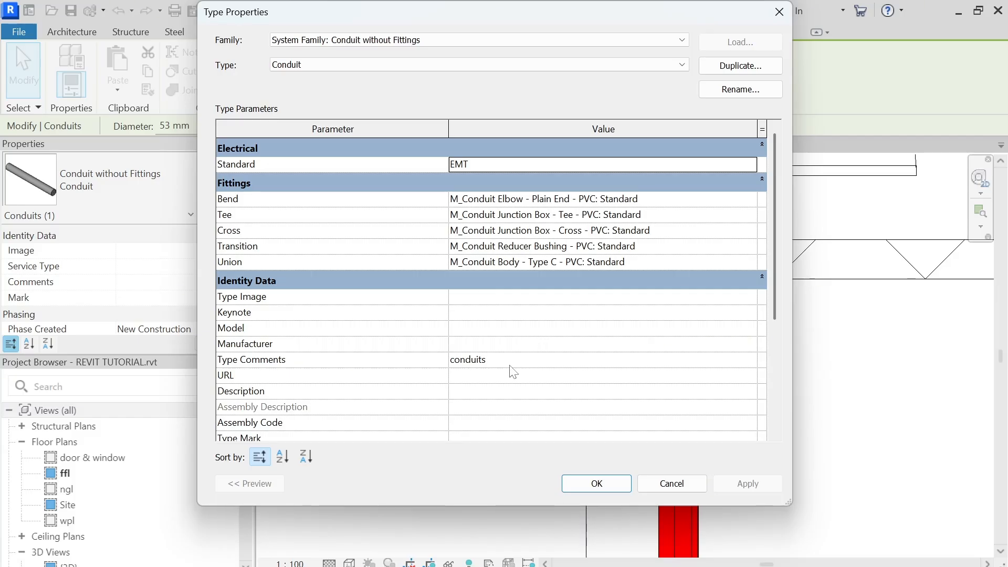
{"action": "left_click", "coordinate": [511, 361]}
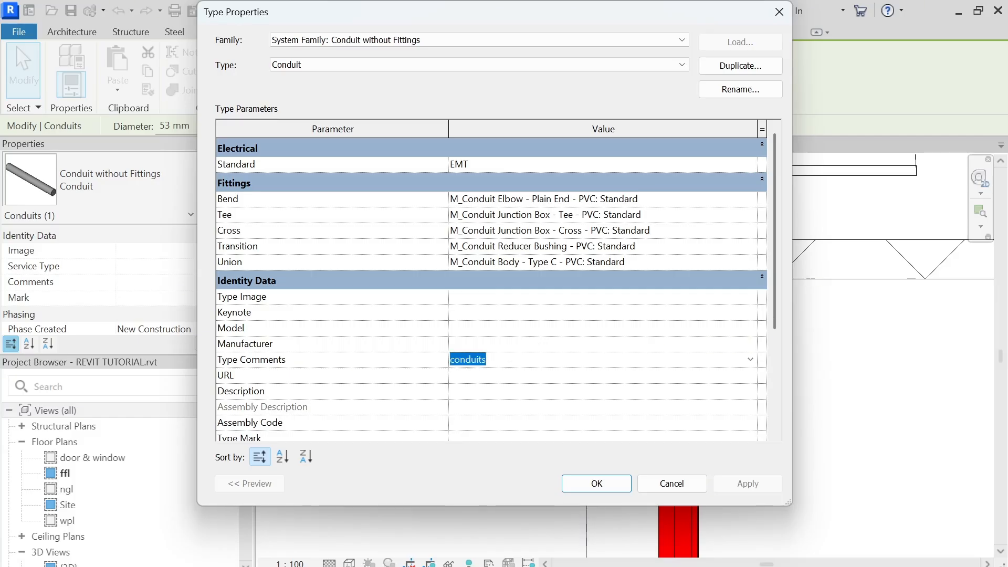
{"action": "left_click", "coordinate": [511, 362]}
{"action": "key", "text": "BackSpace"}
{"action": "key", "text": "BackSpace"}
{"action": "key", "text": "BackSpace"}
{"action": "key", "text": "BackSpace"}
{"action": "key", "text": "BackSpace"}
{"action": "key", "text": "BackSpace"}
{"action": "key", "text": "BackSpace"}
{"action": "key", "text": "BackSpace"}
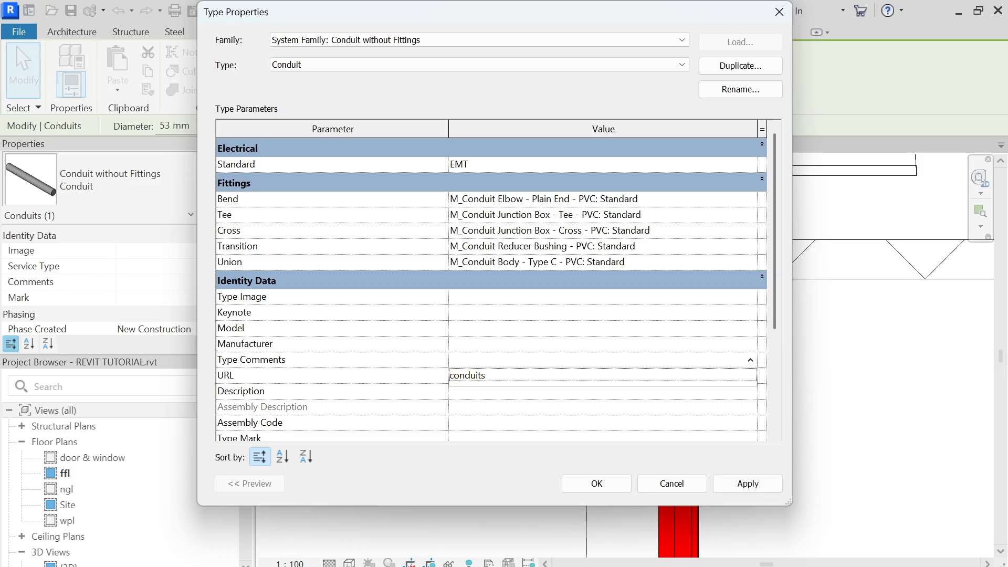
{"action": "type", "text": "switche"}
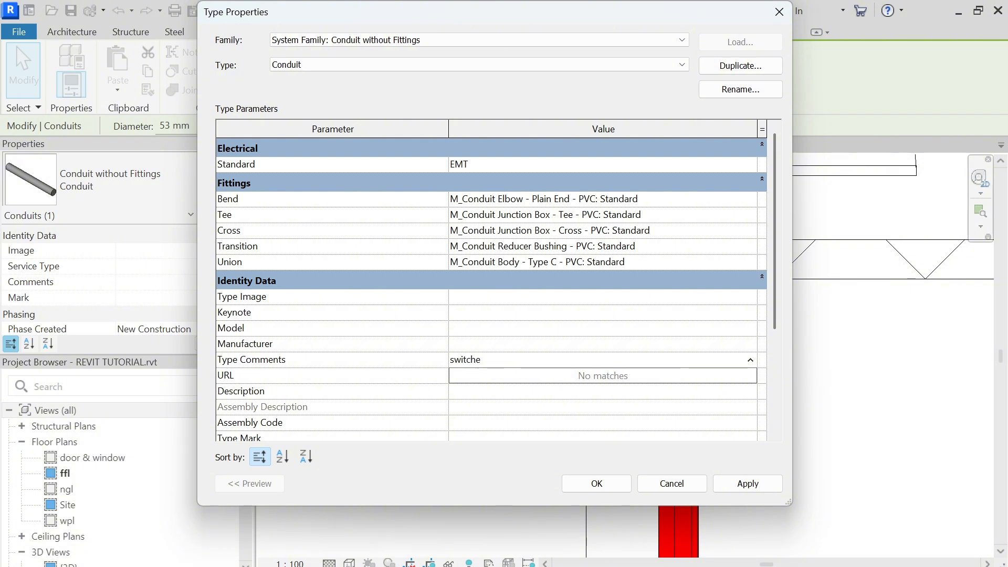
{"action": "type", "text": "s & sockets"}
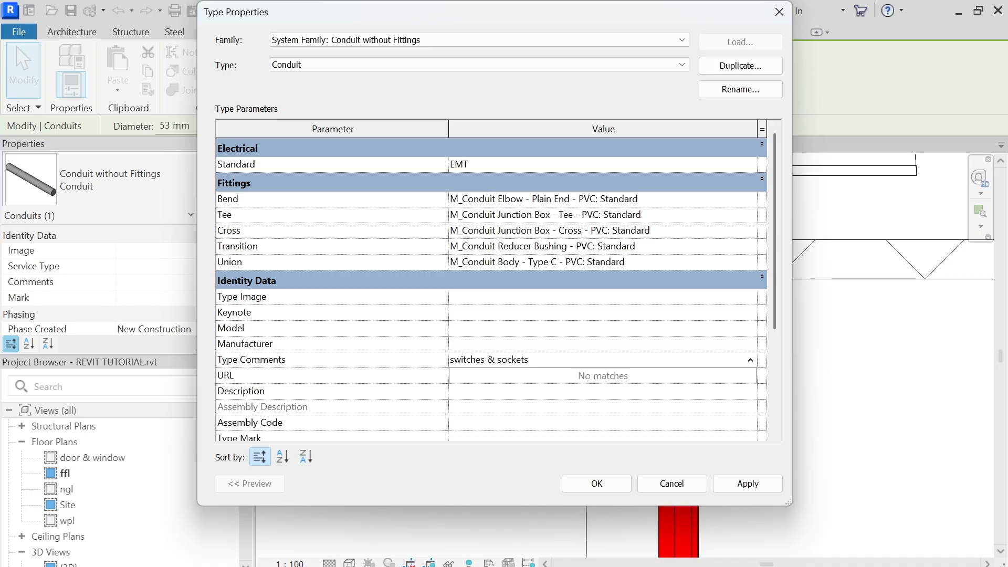
{"action": "key", "text": "BackSpace"}
{"action": "key", "text": "BackSpace"}
{"action": "key", "text": "BackSpace"}
{"action": "key", "text": "BackSpace"}
{"action": "key", "text": "BackSpace"}
{"action": "key", "text": "BackSpace"}
{"action": "key", "text": "BackSpace"}
{"action": "key", "text": "BackSpace"}
{"action": "key", "text": "Left"}
{"action": "key", "text": "BackSpace"}
{"action": "type", "text": "sockets conduits"}
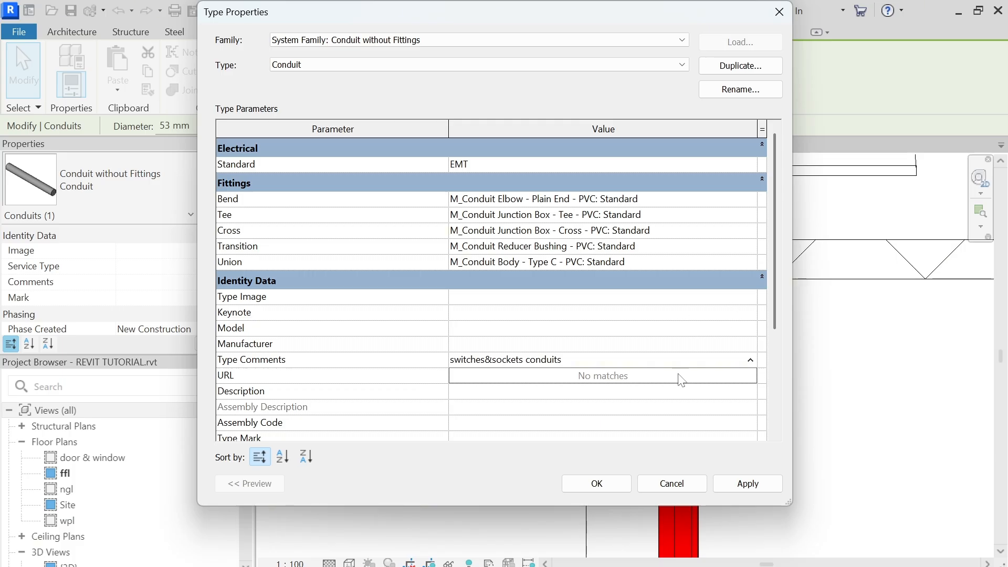
{"action": "left_click", "coordinate": [738, 483]}
{"action": "left_click", "coordinate": [587, 483]}
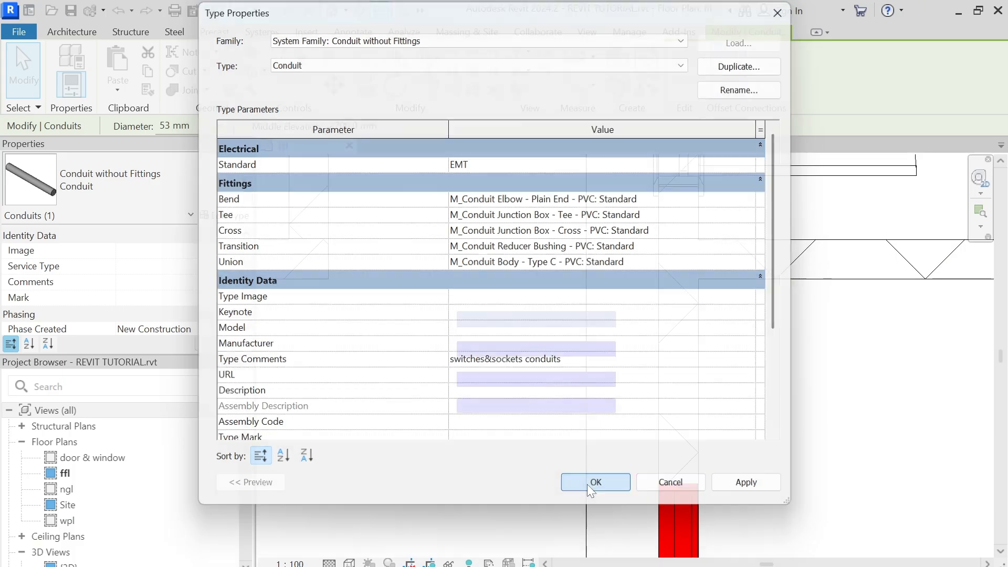
{"action": "left_click", "coordinate": [586, 484]}
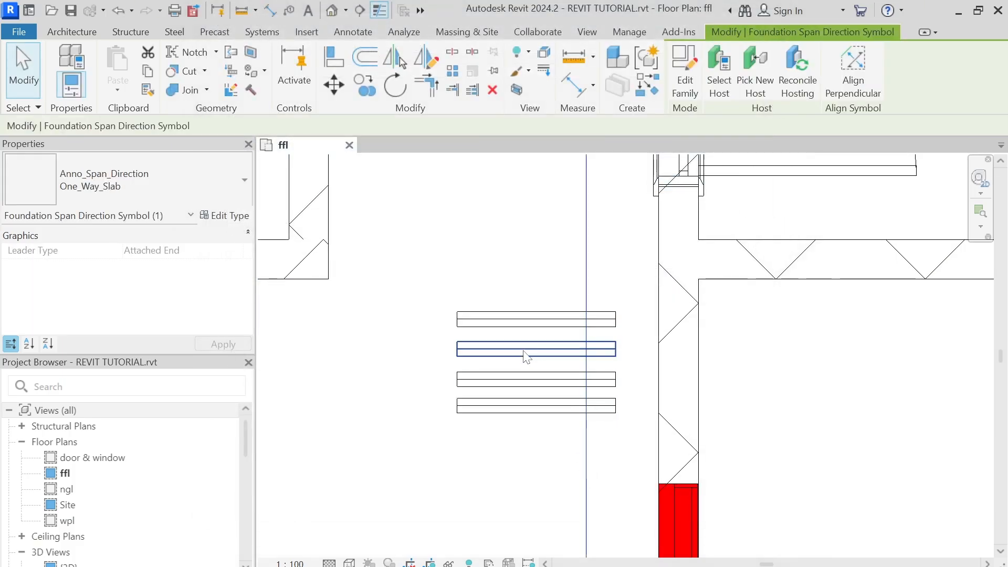
Step: Clear the Type Comments value in the uppermost conduit's type properties and apply the change
{"action": "left_click", "coordinate": [489, 349]}
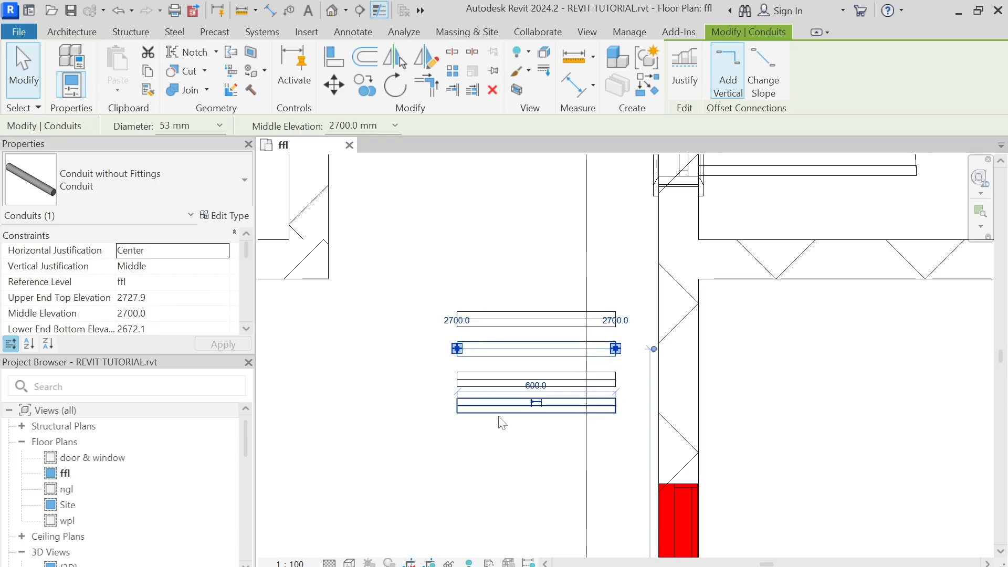
{"action": "key", "text": "Escape"}
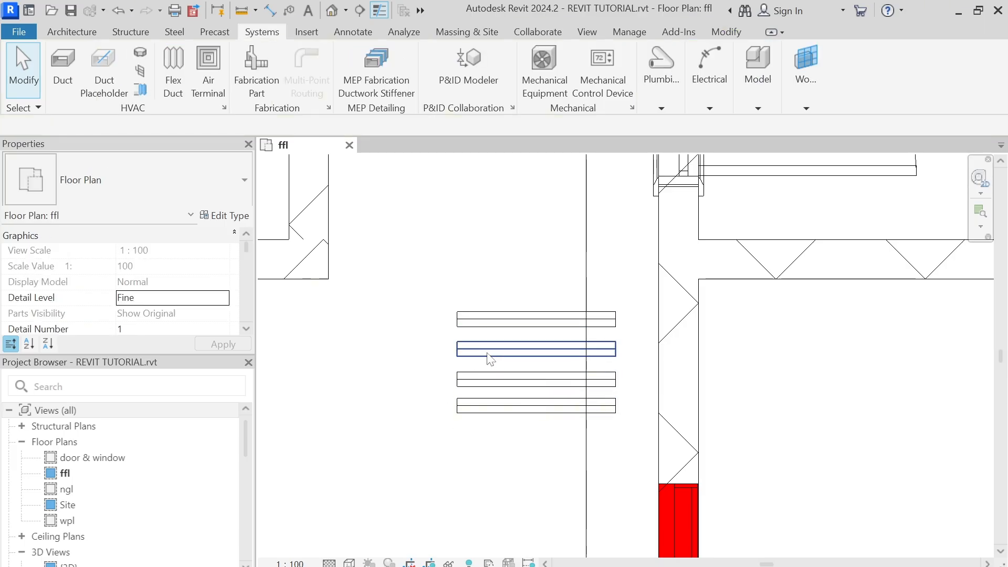
{"action": "left_click", "coordinate": [492, 326]}
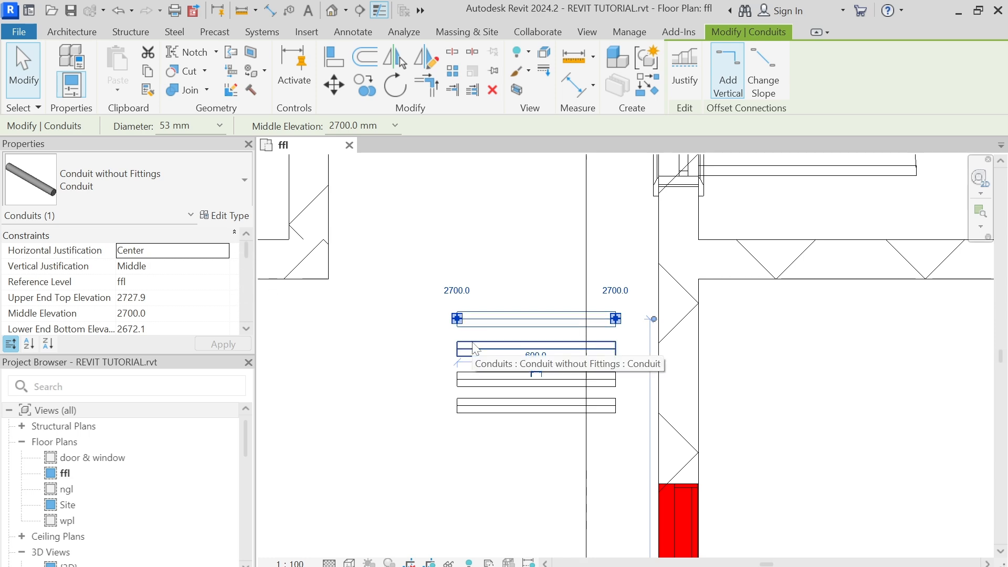
{"action": "left_click", "coordinate": [225, 216]}
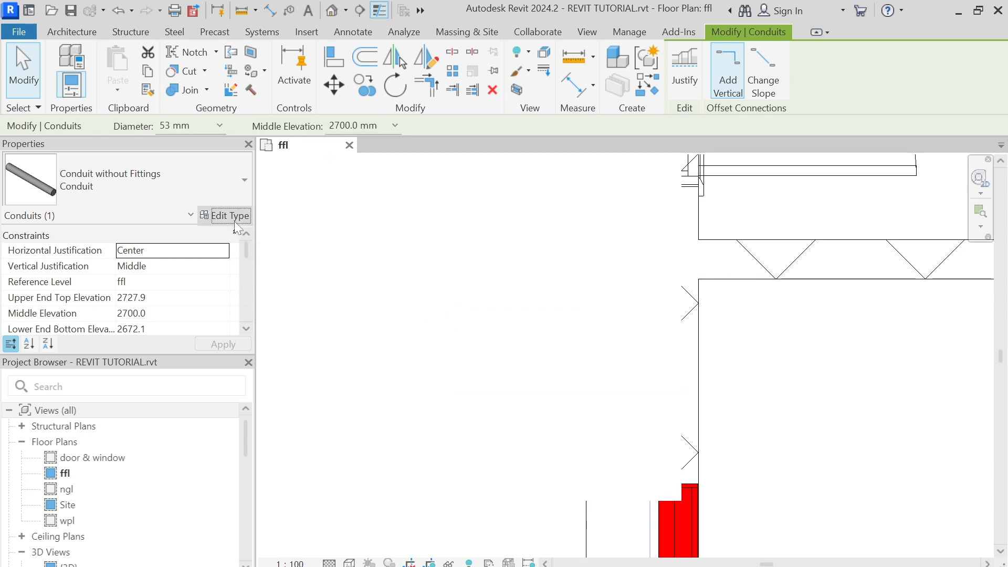
{"action": "left_click", "coordinate": [571, 365]}
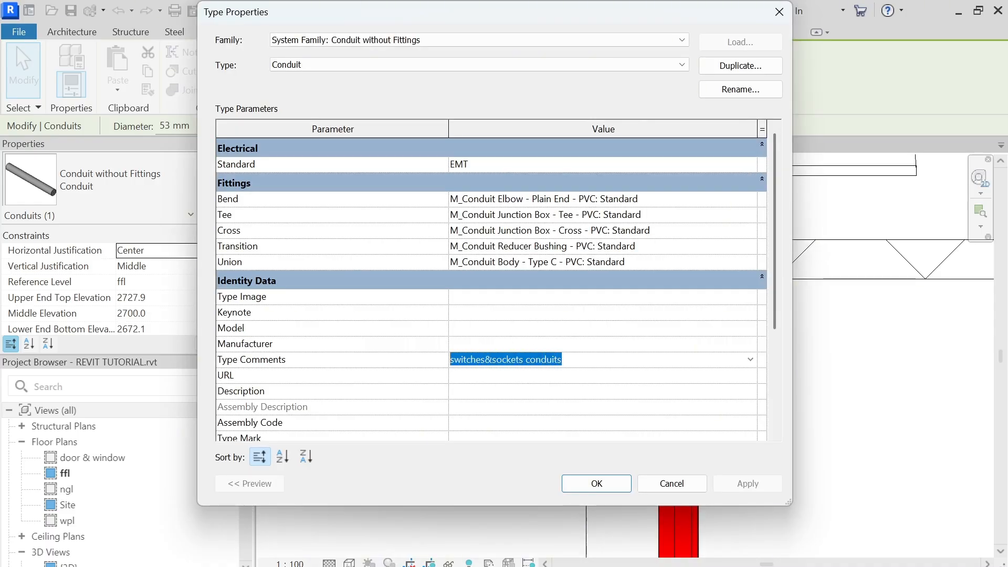
{"action": "left_click", "coordinate": [750, 359]}
{"action": "left_click", "coordinate": [751, 361]}
{"action": "key", "text": "BackSpace"}
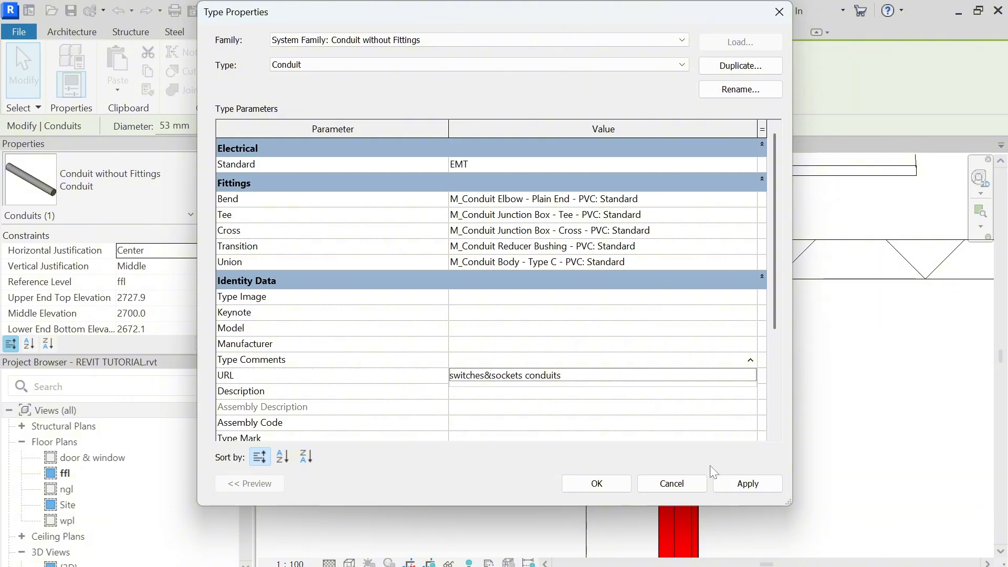
{"action": "left_click", "coordinate": [755, 359]}
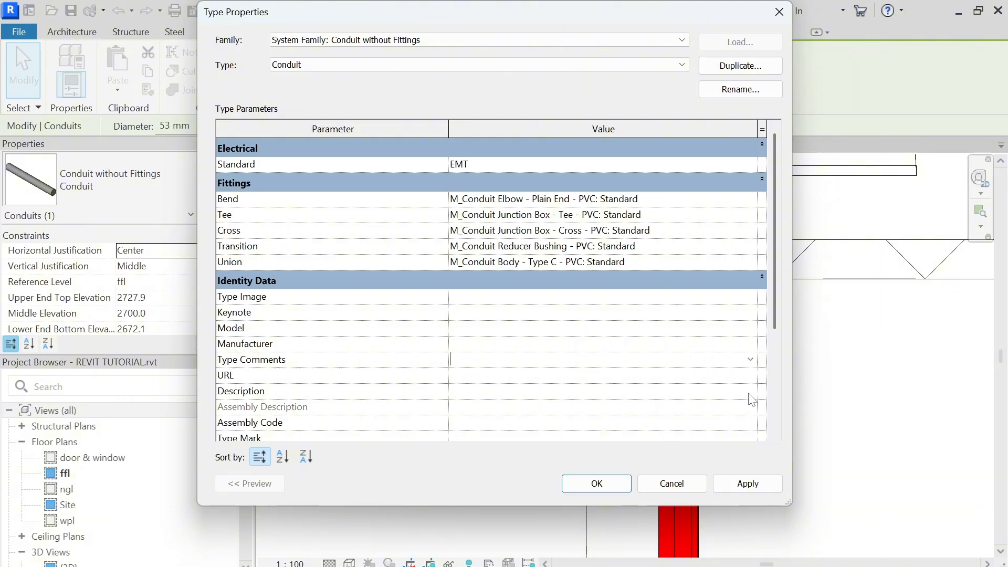
{"action": "left_click", "coordinate": [735, 482]}
{"action": "left_click", "coordinate": [597, 483]}
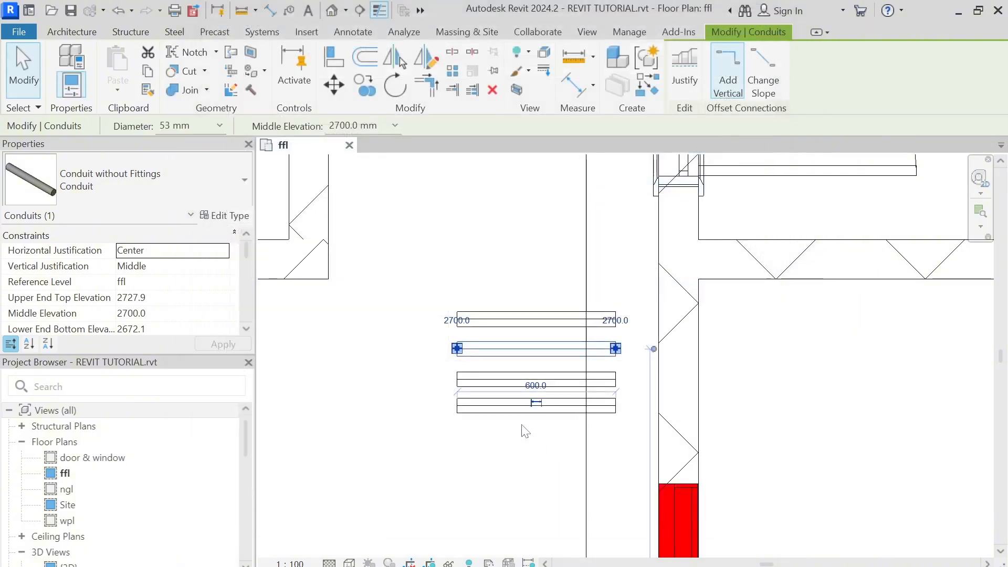
{"action": "left_click", "coordinate": [469, 283]}
{"action": "left_click", "coordinate": [493, 320]}
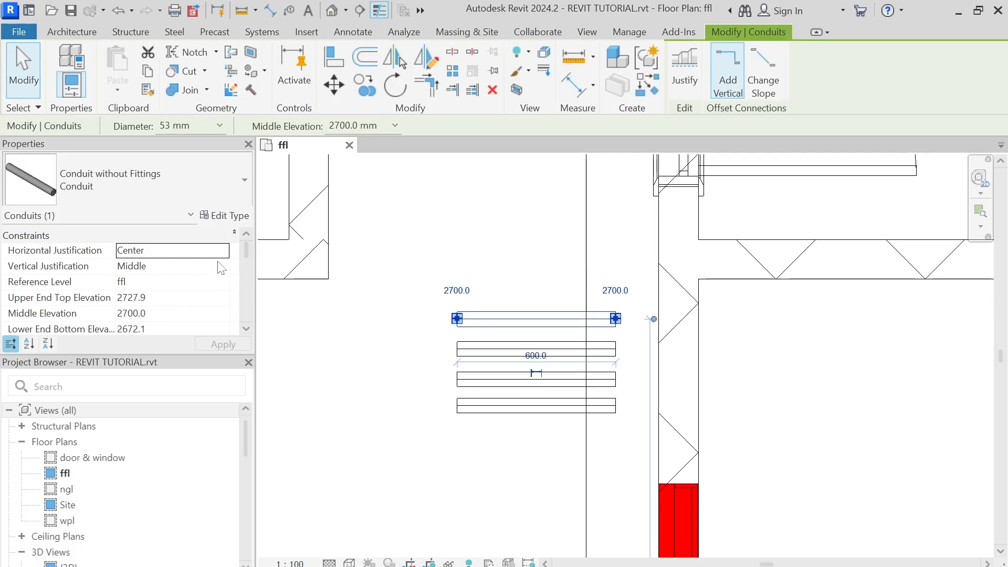
{"action": "left_click", "coordinate": [225, 216]}
{"action": "scroll", "coordinate": [599, 344], "scroll_direction": "down", "scroll_amount": 3}
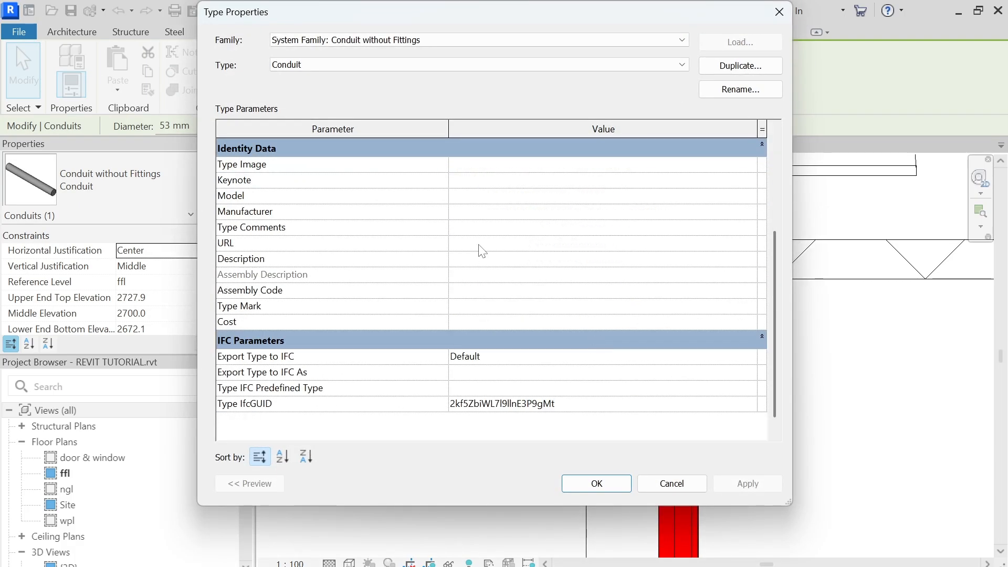
{"action": "left_click", "coordinate": [492, 229]}
{"action": "left_click", "coordinate": [750, 228]}
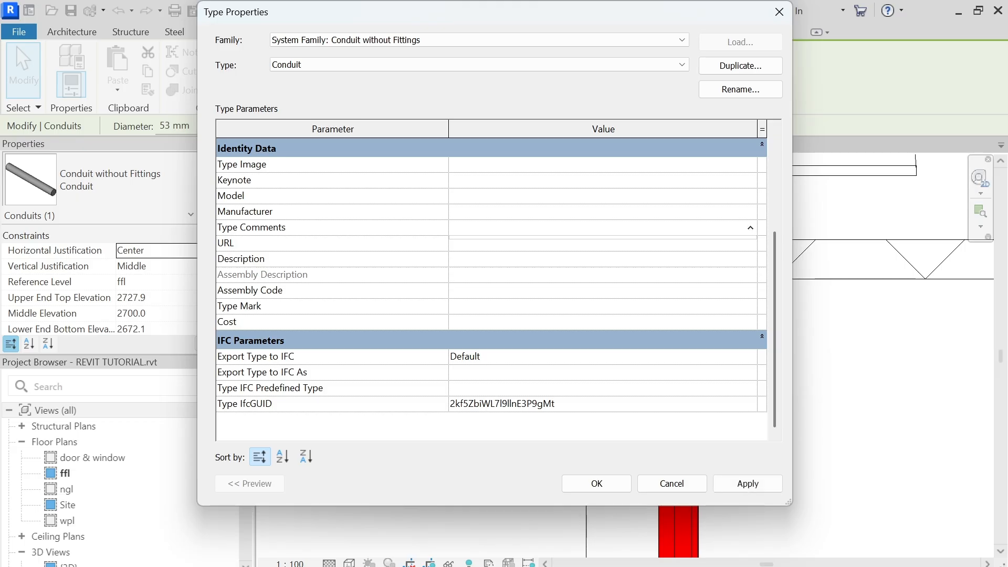
{"action": "left_click", "coordinate": [598, 228]}
{"action": "type", "text": "switches"}
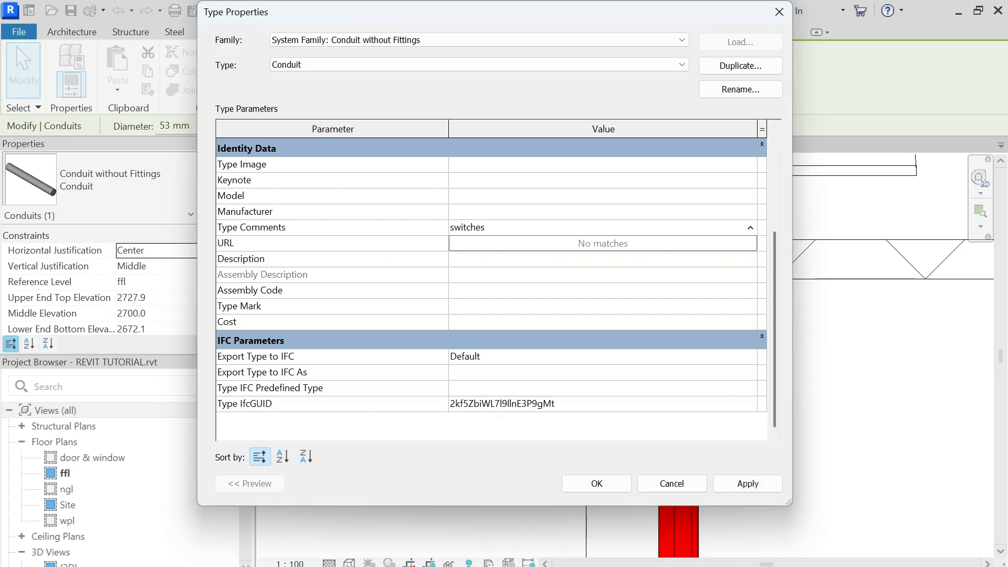
{"action": "left_click", "coordinate": [777, 16]}
{"action": "key", "text": "Escape"}
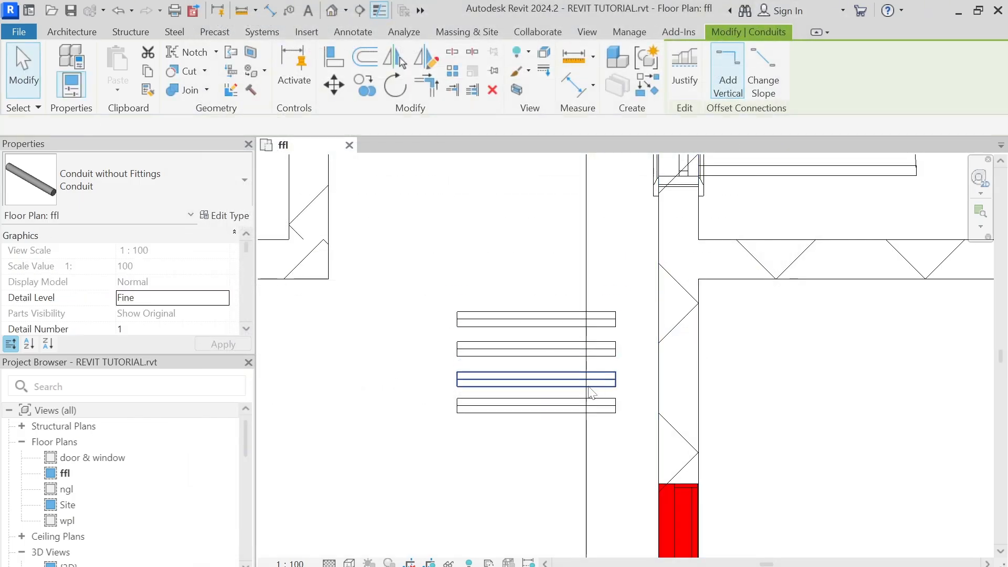
Step: Delete the three lower parallel conduits, keeping only the uppermost one
{"action": "left_click", "coordinate": [543, 381]}
{"action": "left_click", "coordinate": [538, 354]}
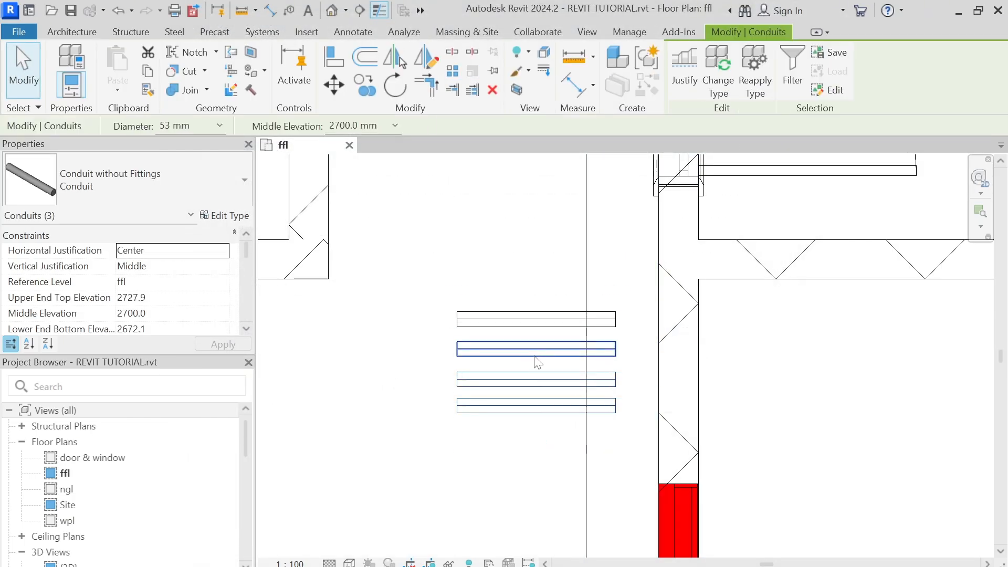
{"action": "key", "text": "Delete"}
Step: Set the Description of the remaining conduit's type to "switches&sockets" and accept the type properties
{"action": "left_click", "coordinate": [523, 325]}
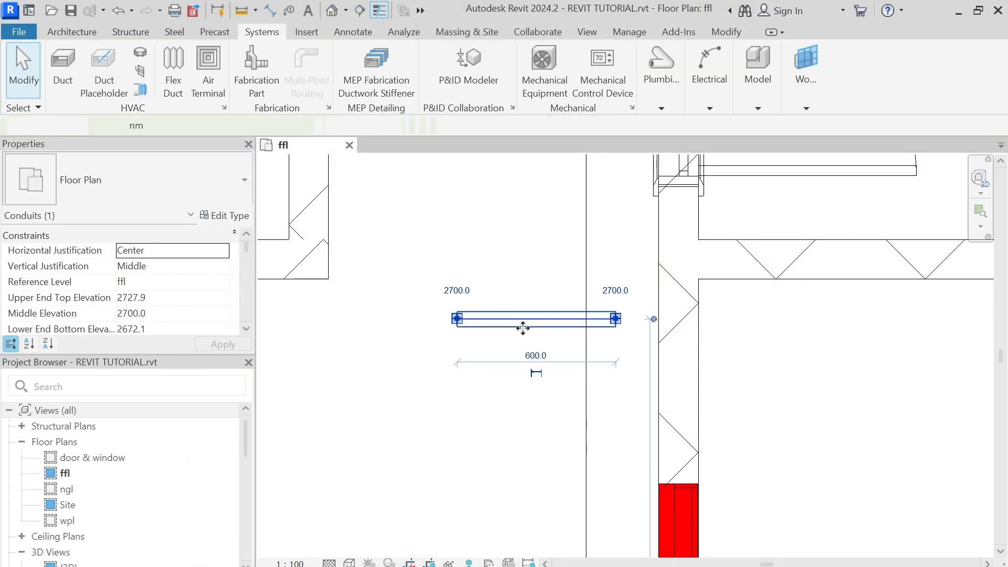
{"action": "left_click", "coordinate": [225, 215]}
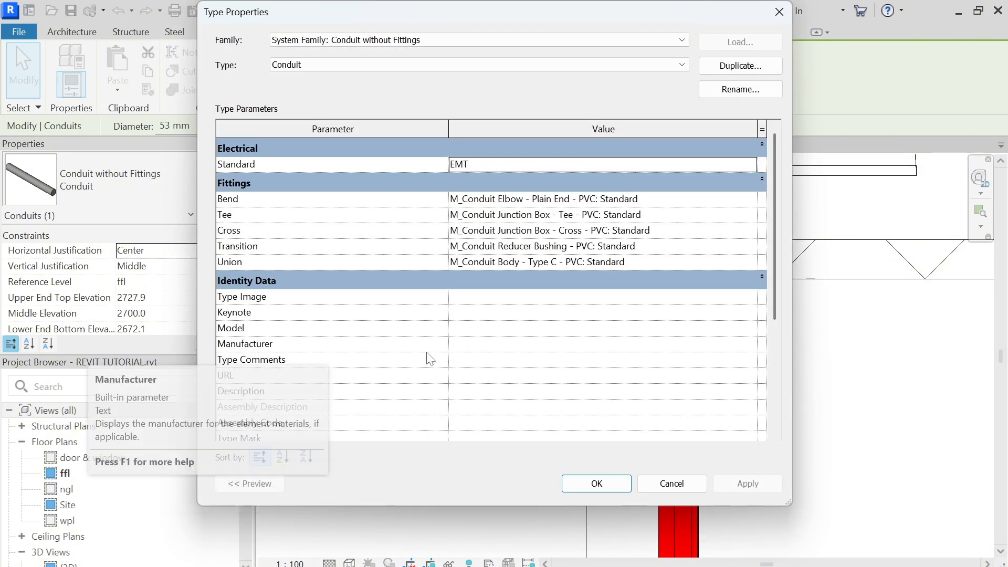
{"action": "left_click", "coordinate": [515, 348]}
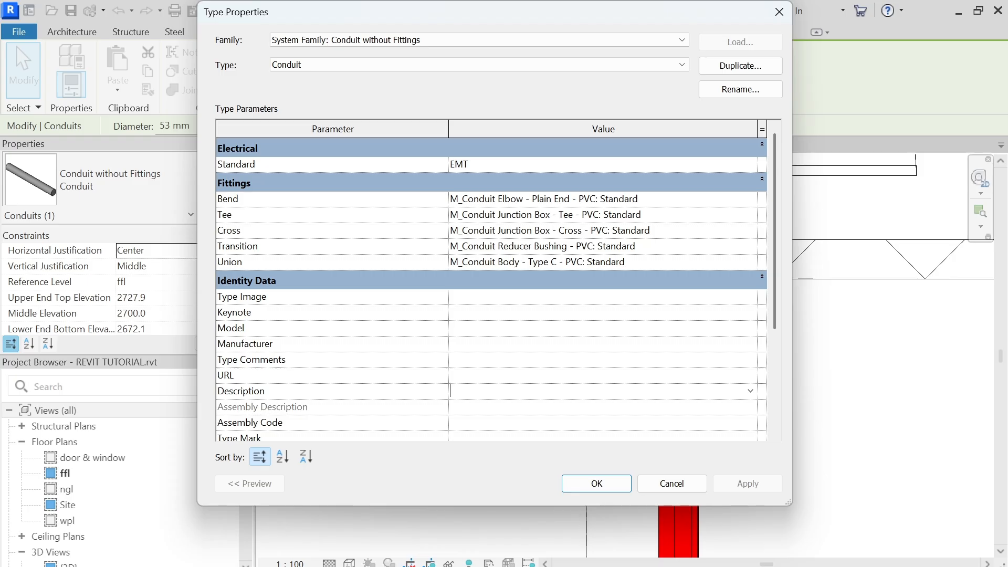
{"action": "type", "text": "switches&sockets"}
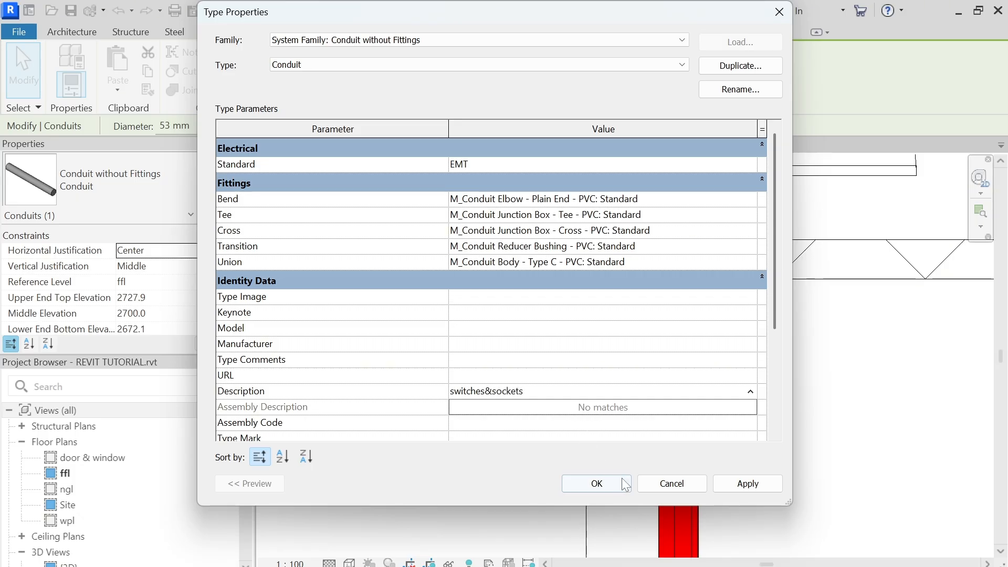
{"action": "left_click", "coordinate": [597, 483]}
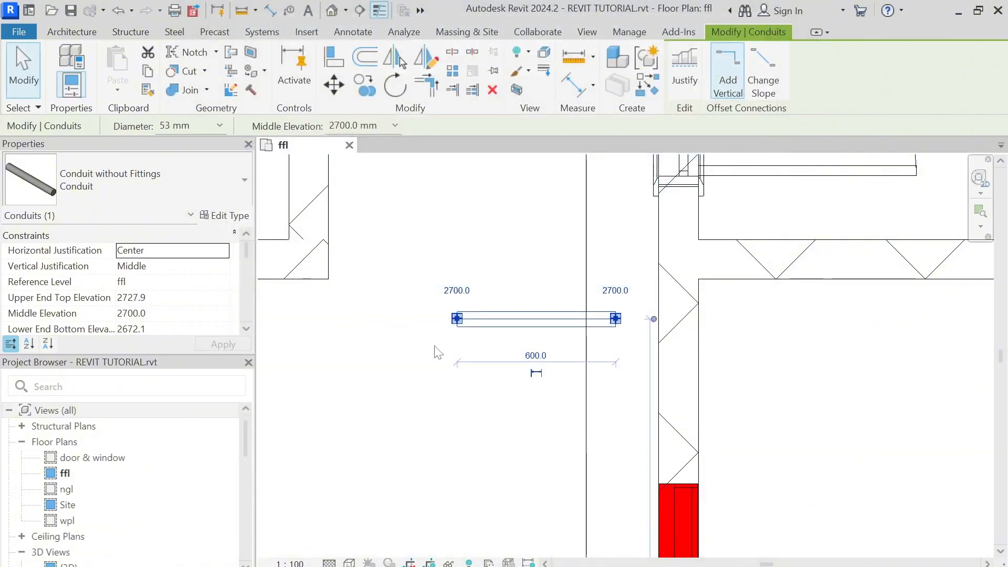
{"action": "left_click", "coordinate": [440, 353]}
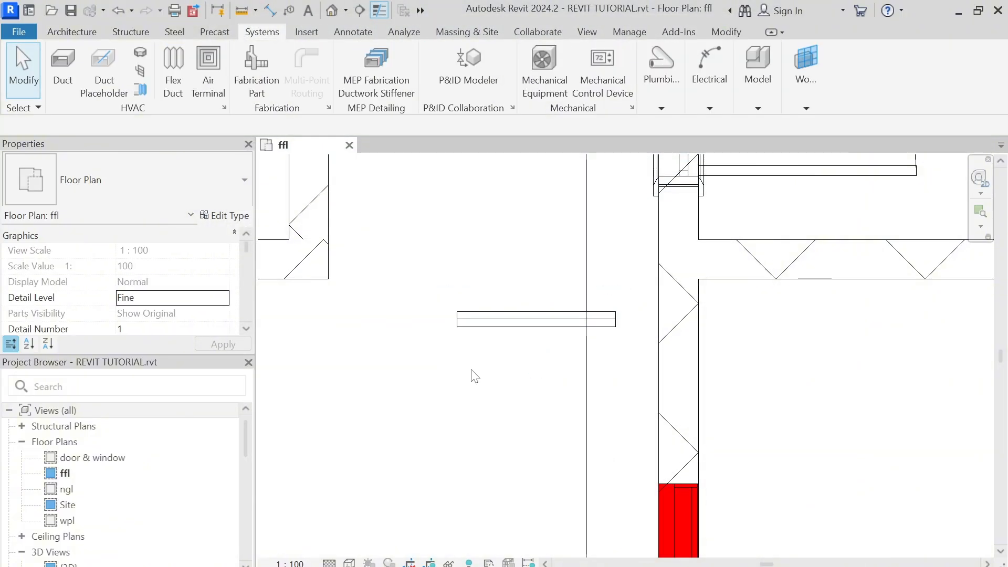
Step: Draw a second horizontal conduit about 600 mm long just below the existing one, aligned with its ends
{"action": "key", "text": "c"}
{"action": "key", "text": "n"}
{"action": "left_click", "coordinate": [615, 360]}
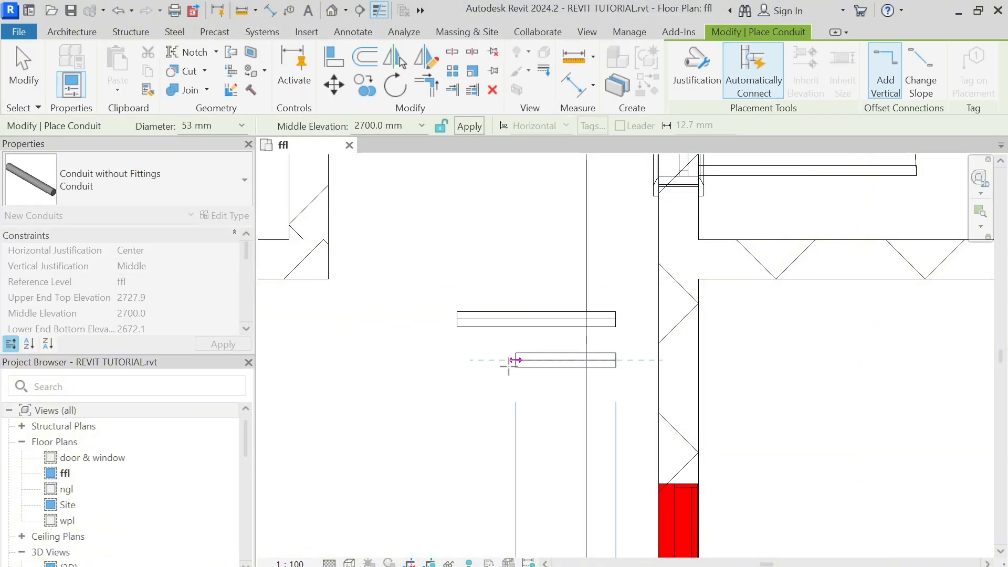
{"action": "left_click", "coordinate": [457, 360]}
{"action": "key", "text": "Escape"}
{"action": "key", "text": "Escape"}
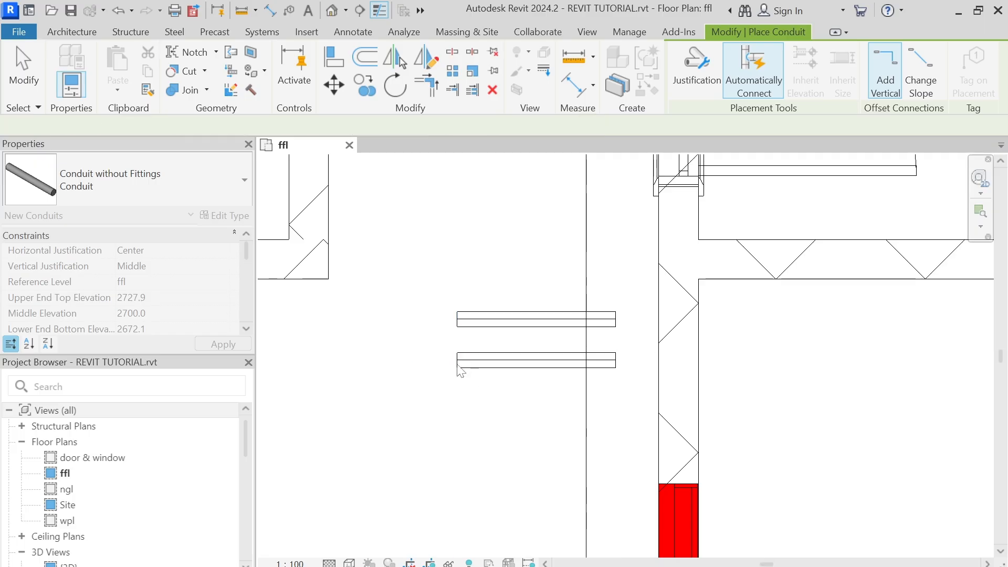
Step: Check the lower conduit's type properties, close them without changes and delete that conduit
{"action": "left_click", "coordinate": [225, 216]}
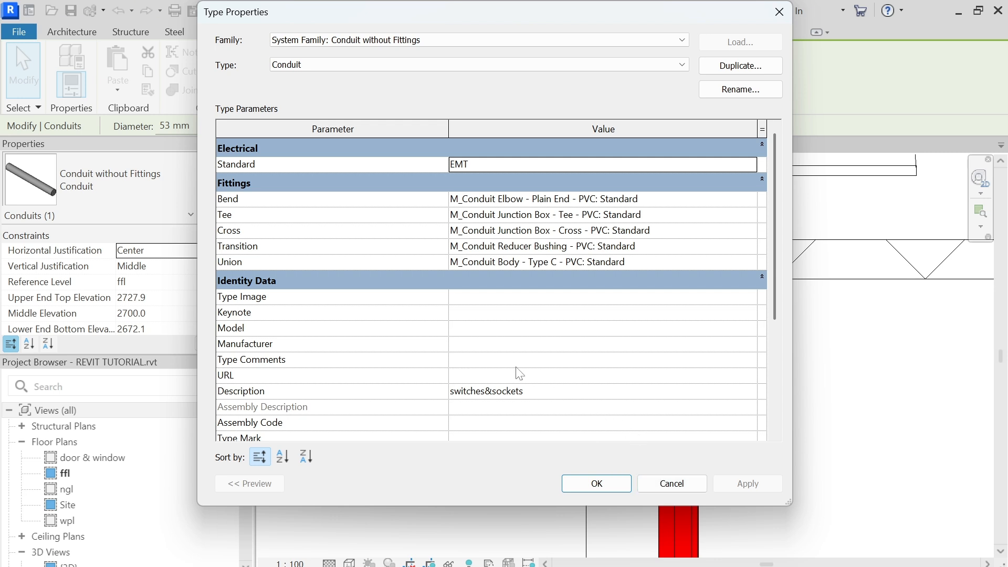
{"action": "left_click", "coordinate": [664, 487]}
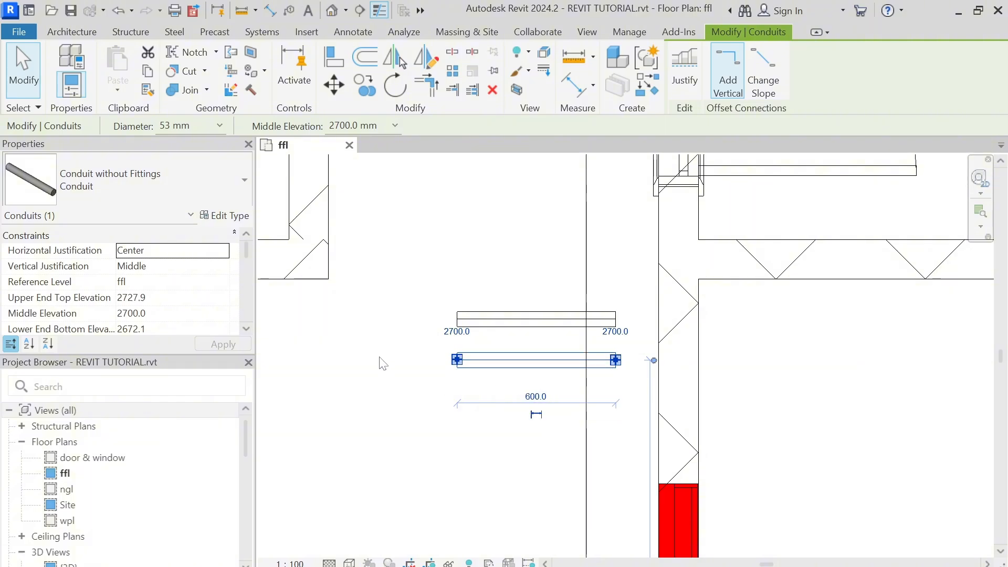
{"action": "left_click", "coordinate": [421, 359]}
{"action": "left_click", "coordinate": [490, 358]}
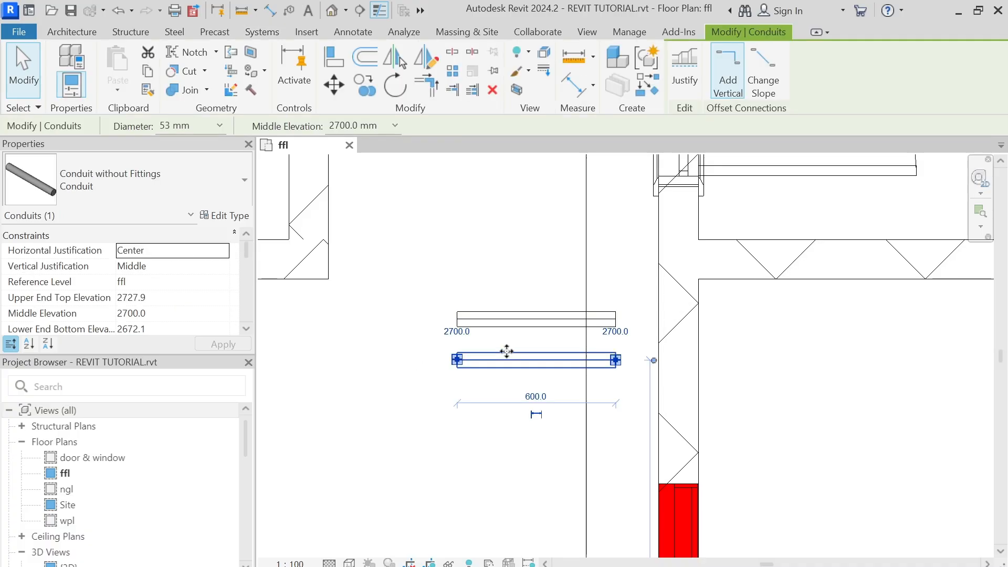
{"action": "key", "text": "Delete"}
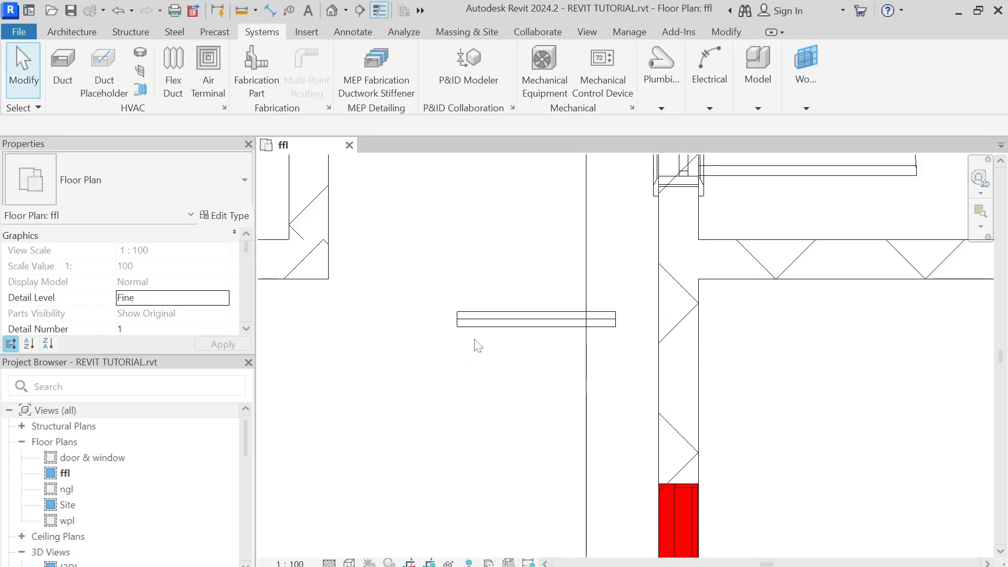
Step: Draw a new horizontal conduit about 600 mm long parallel to and below the existing one, with aligned ends
{"action": "left_click", "coordinate": [481, 319]}
{"action": "left_click", "coordinate": [427, 443]}
{"action": "left_click", "coordinate": [696, 103]}
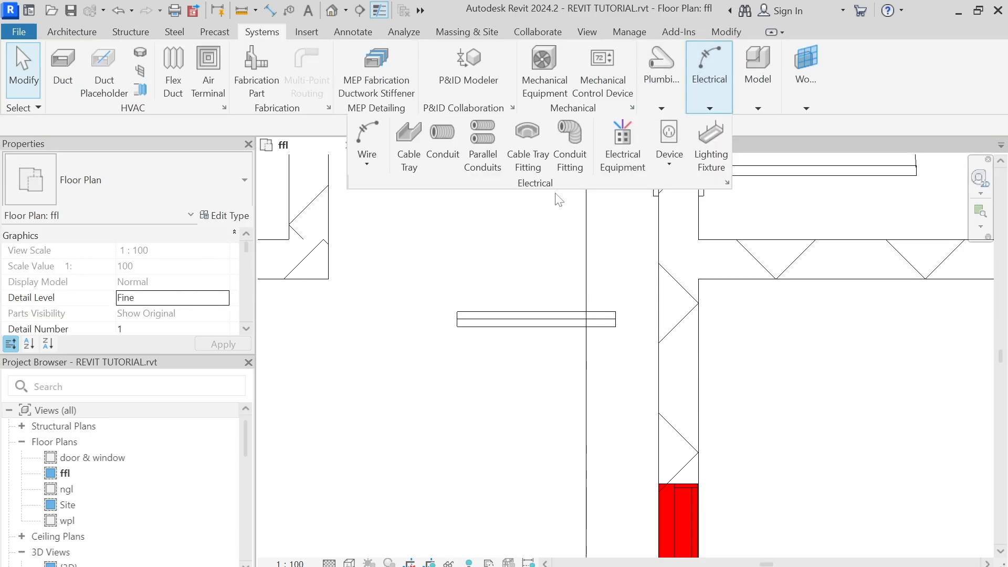
{"action": "left_click", "coordinate": [445, 141]}
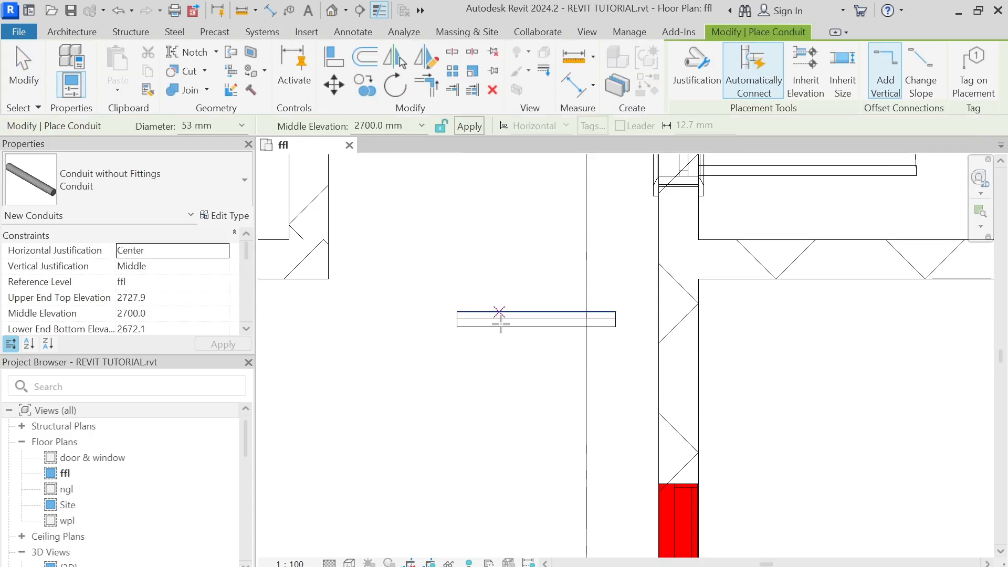
{"action": "left_click", "coordinate": [615, 372]}
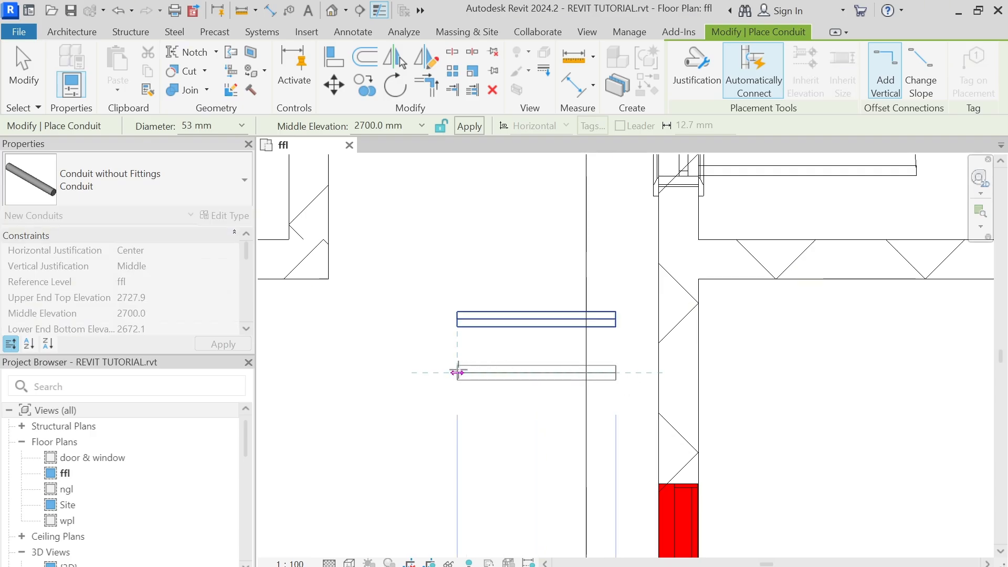
{"action": "left_click", "coordinate": [456, 373]}
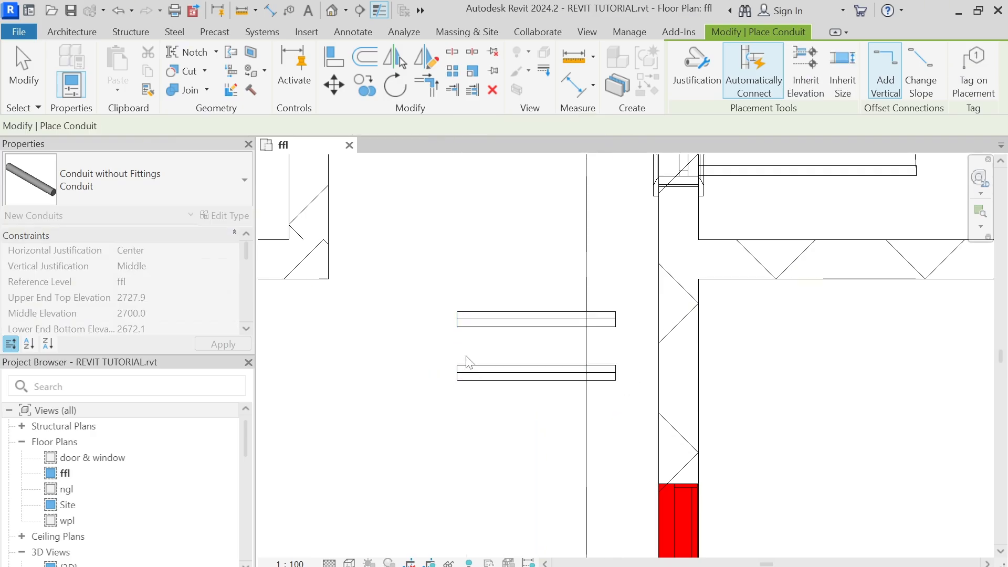
{"action": "key", "text": "Escape"}
Step: Set the Type Mark of the upper conduit's type to 01, clear its Description and apply the changes
{"action": "left_click", "coordinate": [478, 326]}
{"action": "left_click", "coordinate": [228, 216]}
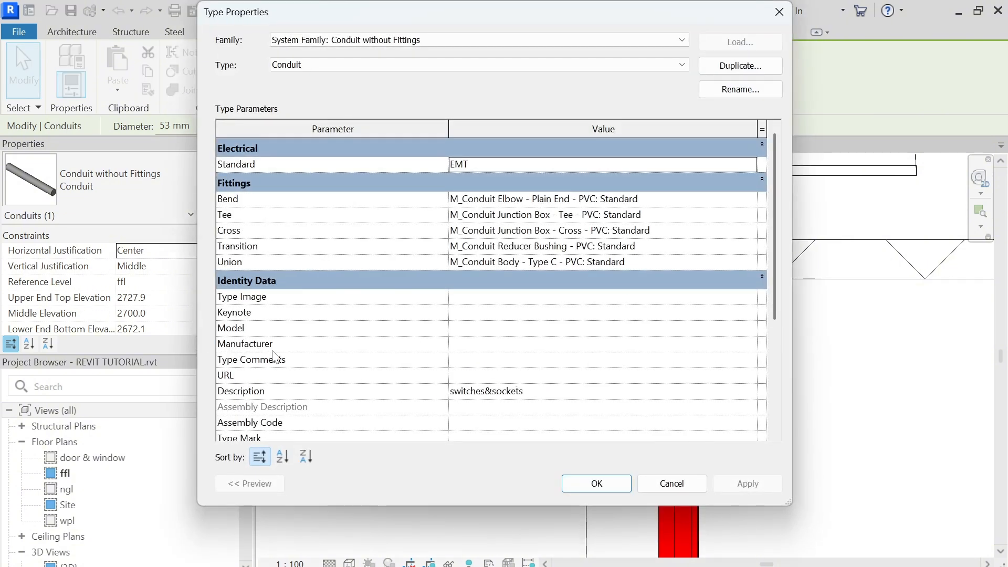
{"action": "scroll", "coordinate": [315, 357], "scroll_direction": "down", "scroll_amount": 1}
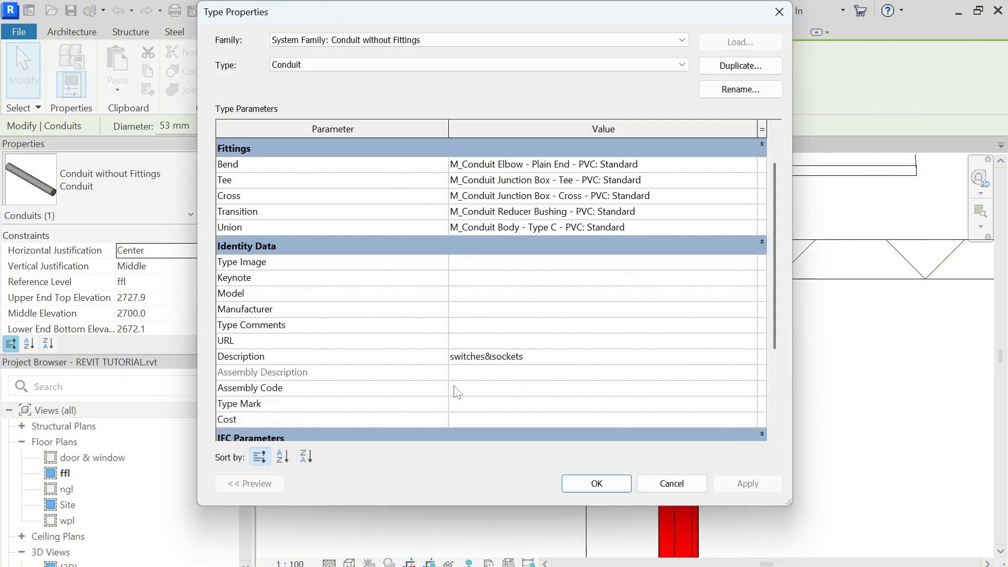
{"action": "left_click", "coordinate": [531, 406]}
{"action": "type", "text": "01"}
{"action": "left_click", "coordinate": [571, 360]}
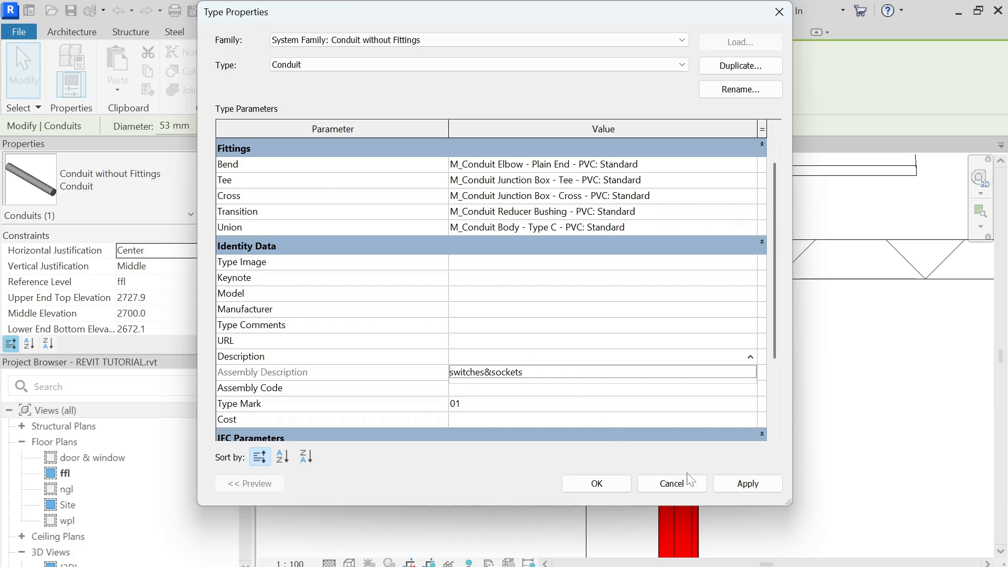
{"action": "left_click", "coordinate": [748, 482]}
{"action": "left_click", "coordinate": [596, 482]}
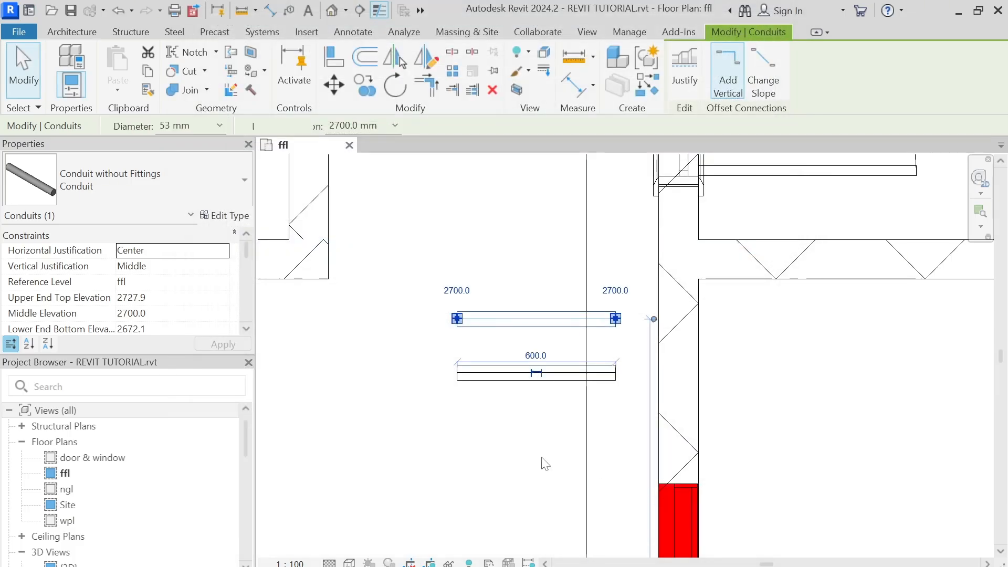
{"action": "left_click", "coordinate": [451, 431]}
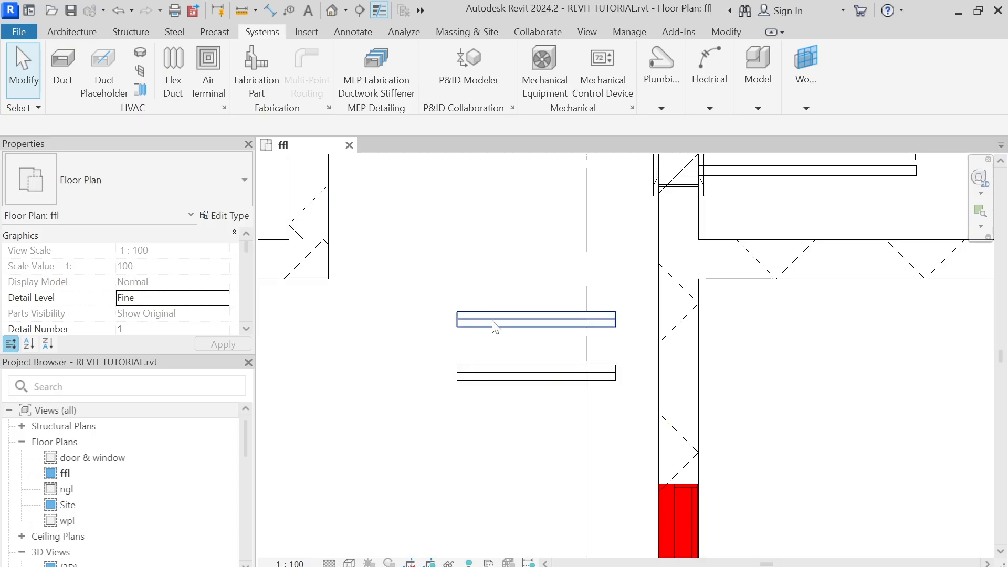
Step: Rename the upper conduit's type to "Switch &sockets" and accept the type properties
{"action": "left_click", "coordinate": [496, 326]}
{"action": "left_click", "coordinate": [225, 215]}
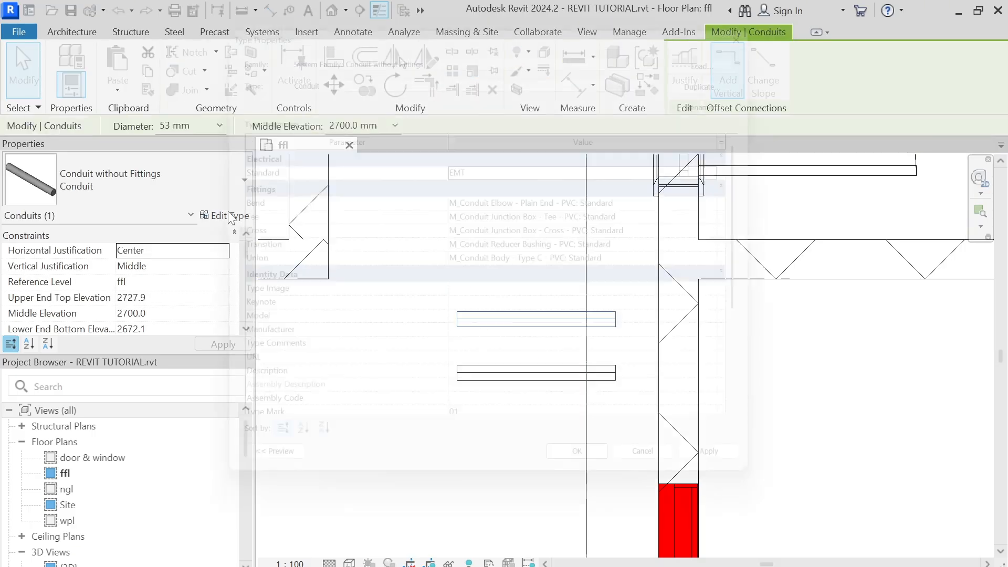
{"action": "left_click", "coordinate": [748, 65]}
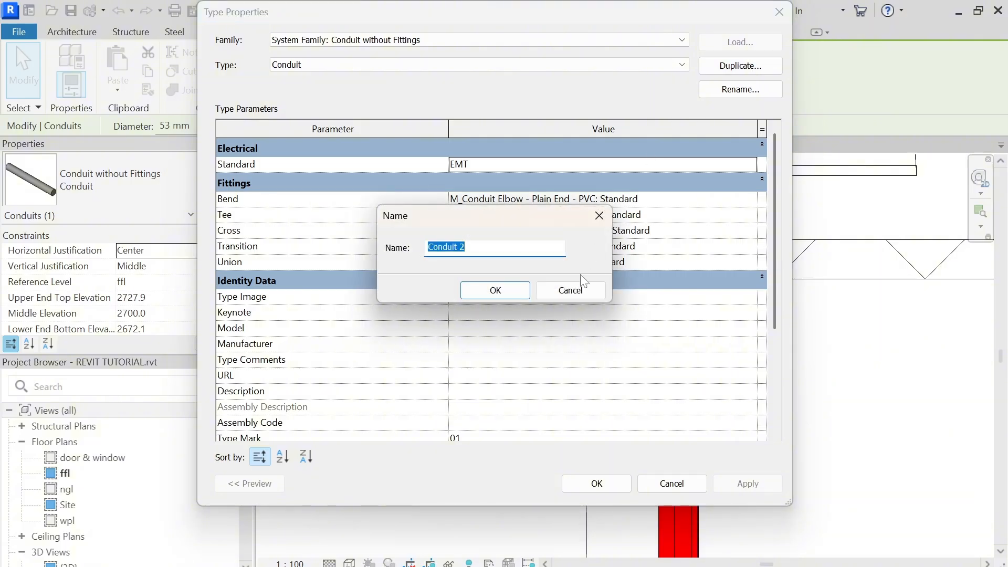
{"action": "left_click", "coordinate": [600, 216]}
{"action": "left_click", "coordinate": [740, 89]}
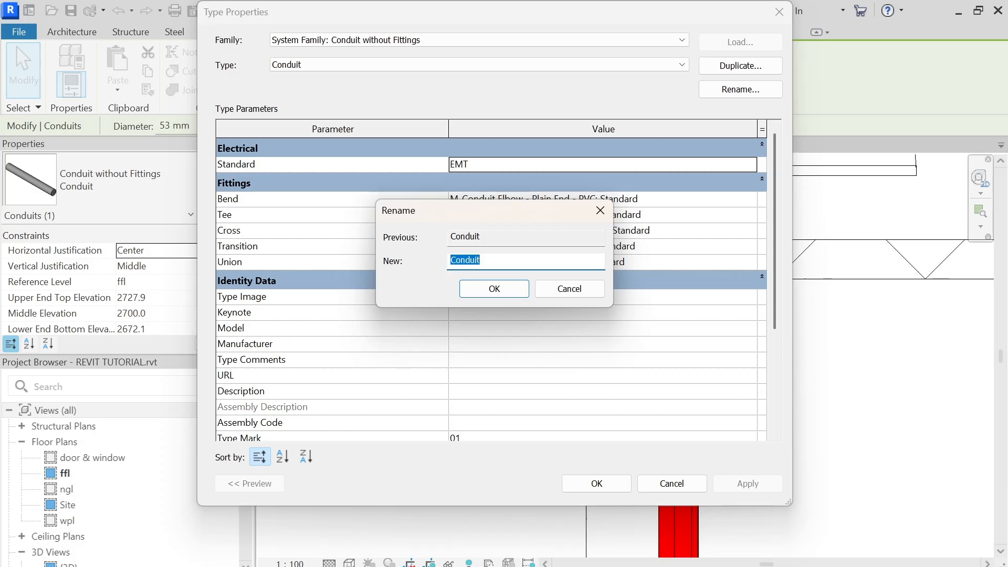
{"action": "type", "text": "SW"}
{"action": "type", "text": "itch &sockets"}
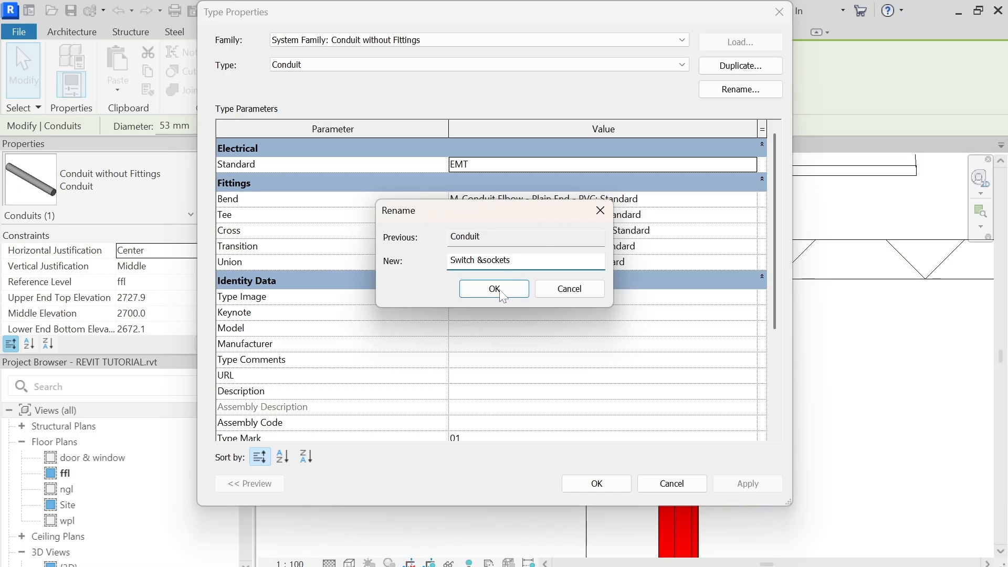
{"action": "left_click", "coordinate": [494, 289]}
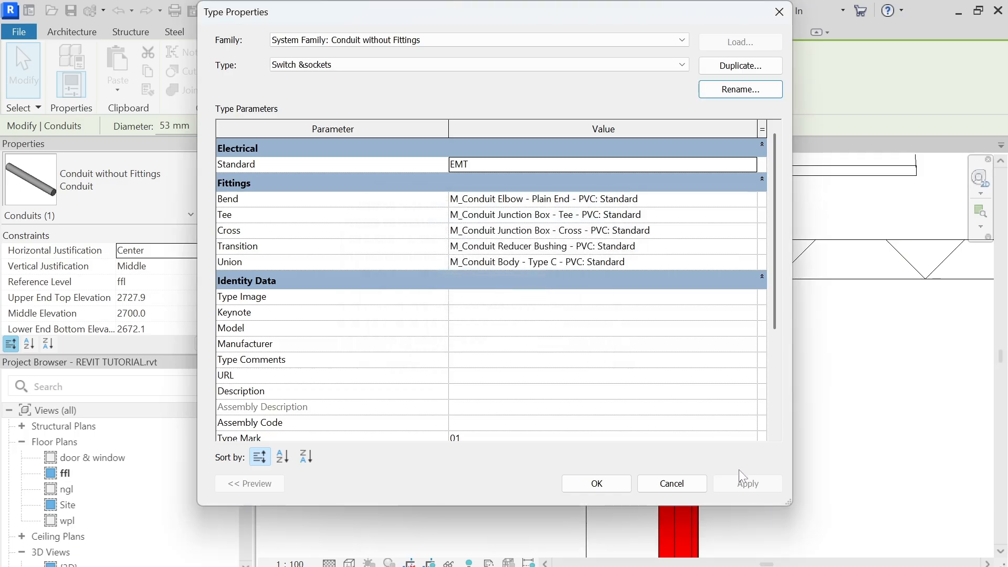
{"action": "left_click", "coordinate": [597, 483]}
{"action": "left_click", "coordinate": [479, 423]}
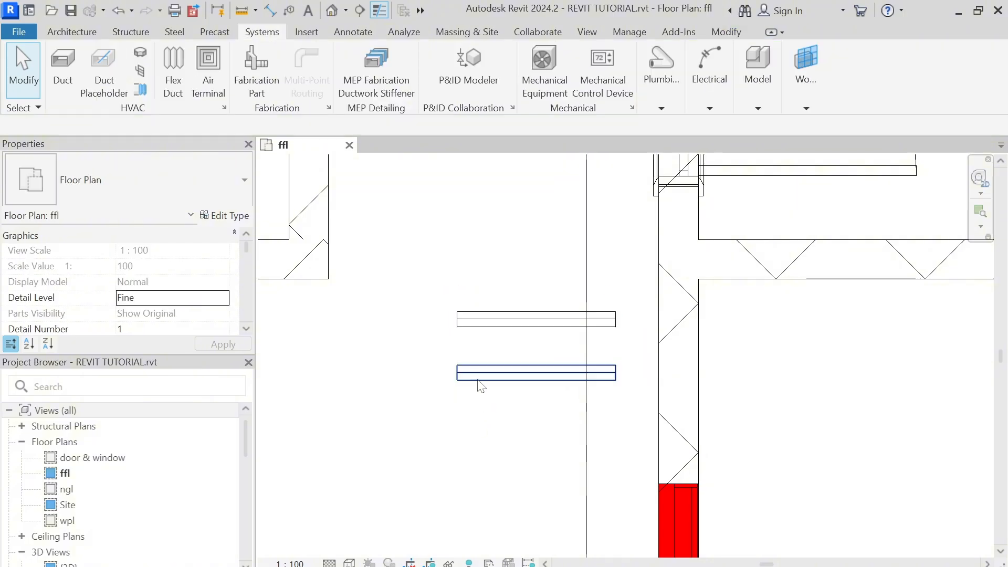
Step: Compare the type name and identity data of the upper and lower conduits in their type properties
{"action": "left_click", "coordinate": [478, 382]}
{"action": "left_click", "coordinate": [492, 322]}
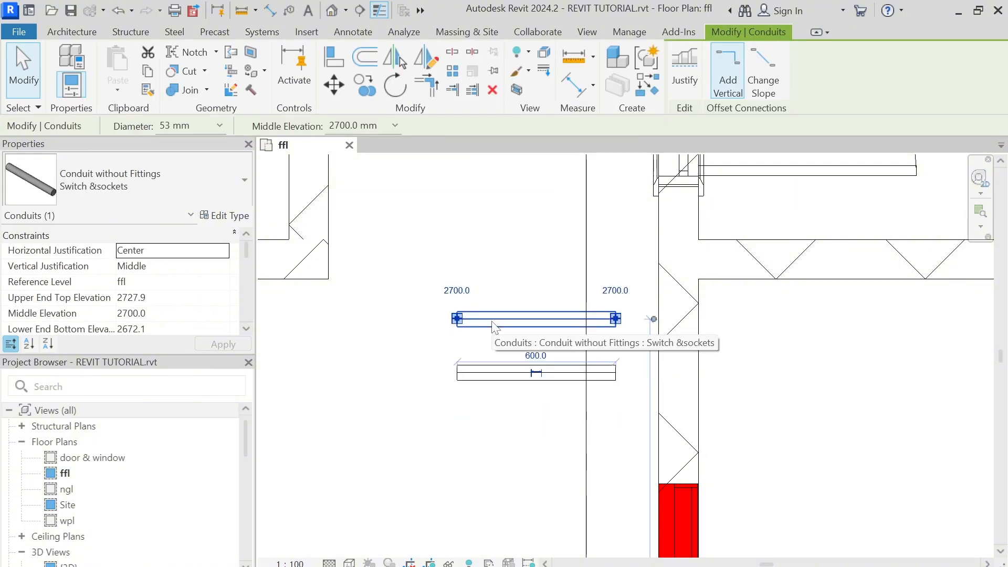
{"action": "left_click", "coordinate": [227, 185]}
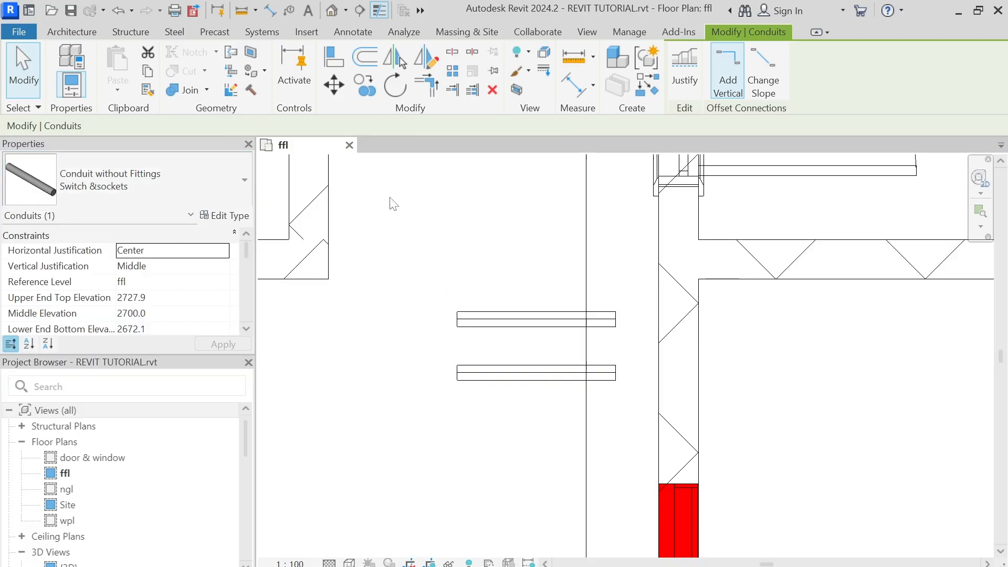
{"action": "left_click", "coordinate": [455, 355]}
{"action": "left_click", "coordinate": [473, 379]}
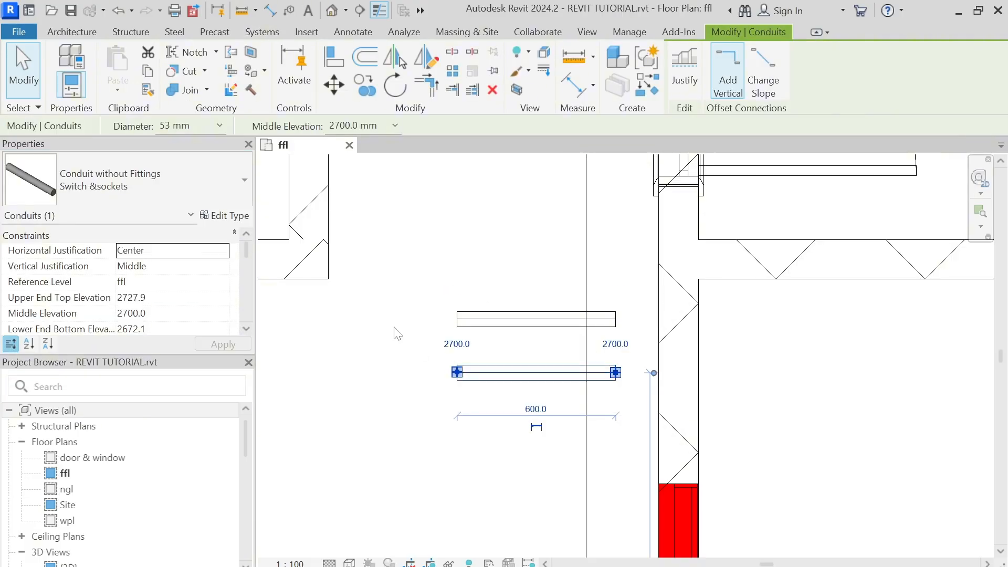
{"action": "left_click", "coordinate": [226, 216]}
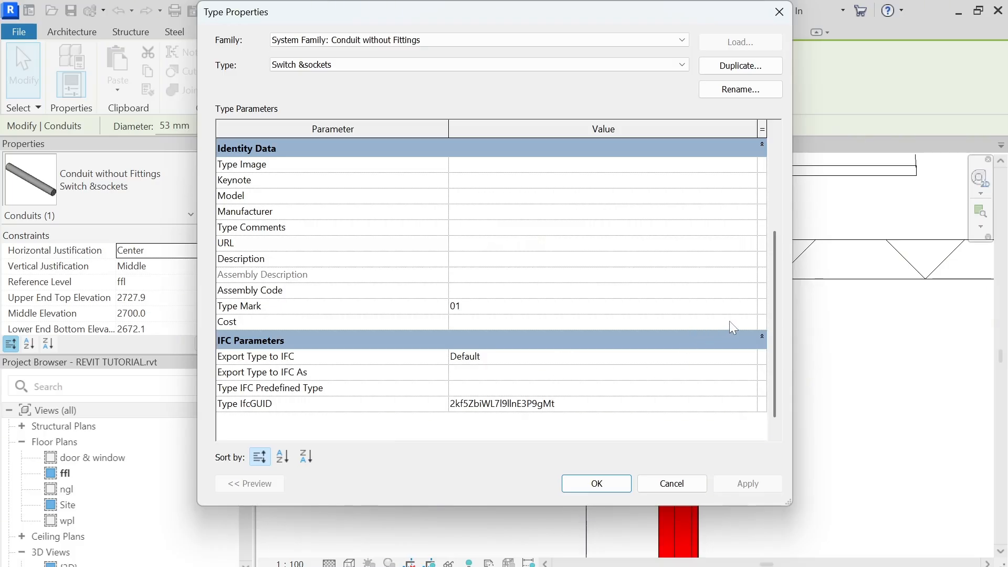
{"action": "left_click", "coordinate": [780, 11]}
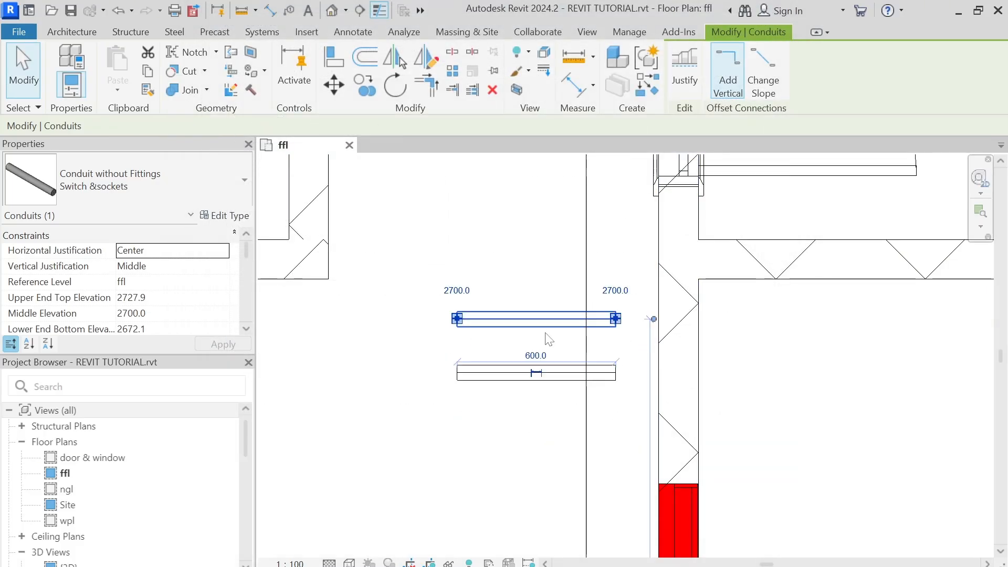
{"action": "left_click", "coordinate": [225, 216]}
{"action": "scroll", "coordinate": [692, 376], "scroll_direction": "down", "scroll_amount": 3}
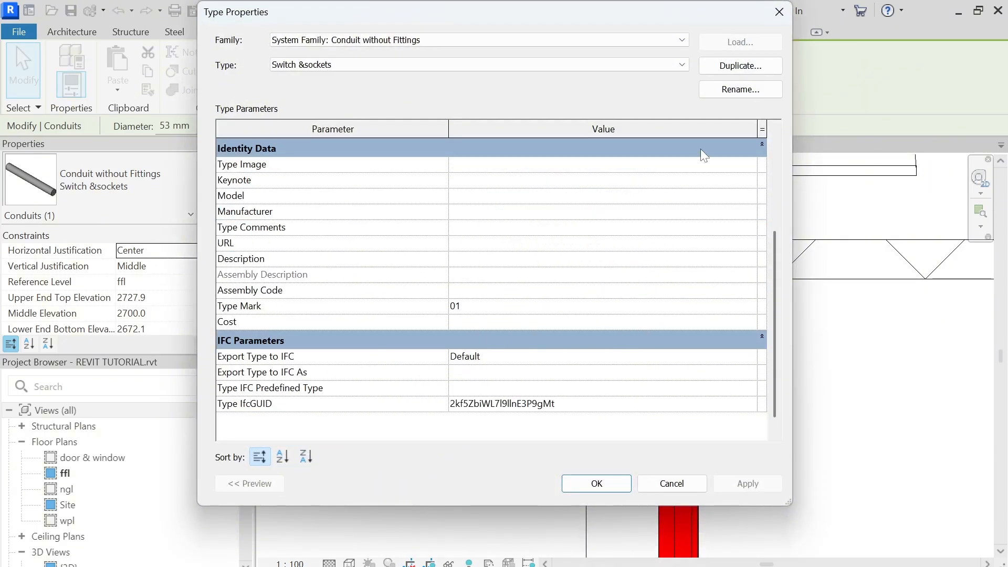
{"action": "left_click", "coordinate": [774, 15]}
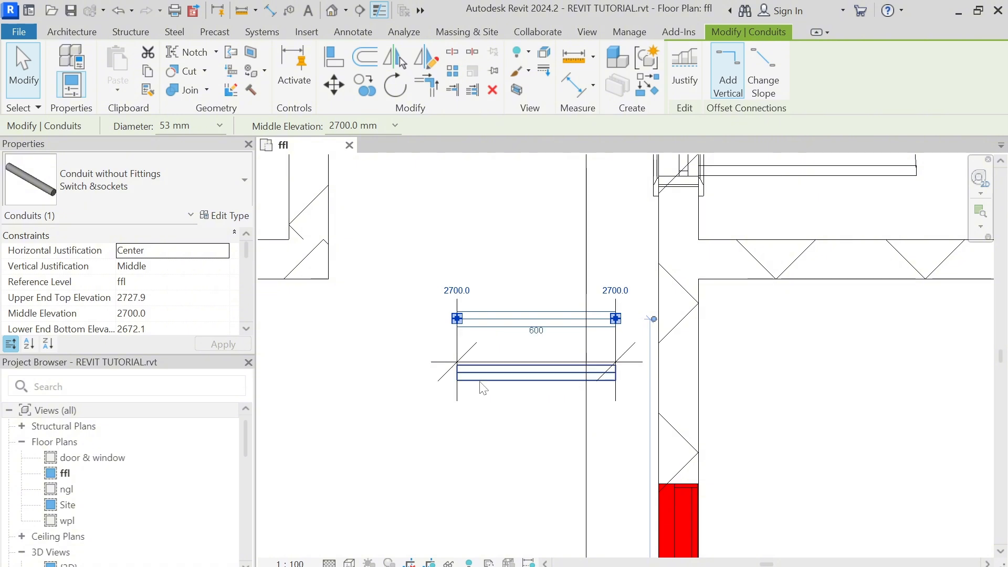
{"action": "left_click", "coordinate": [483, 354]}
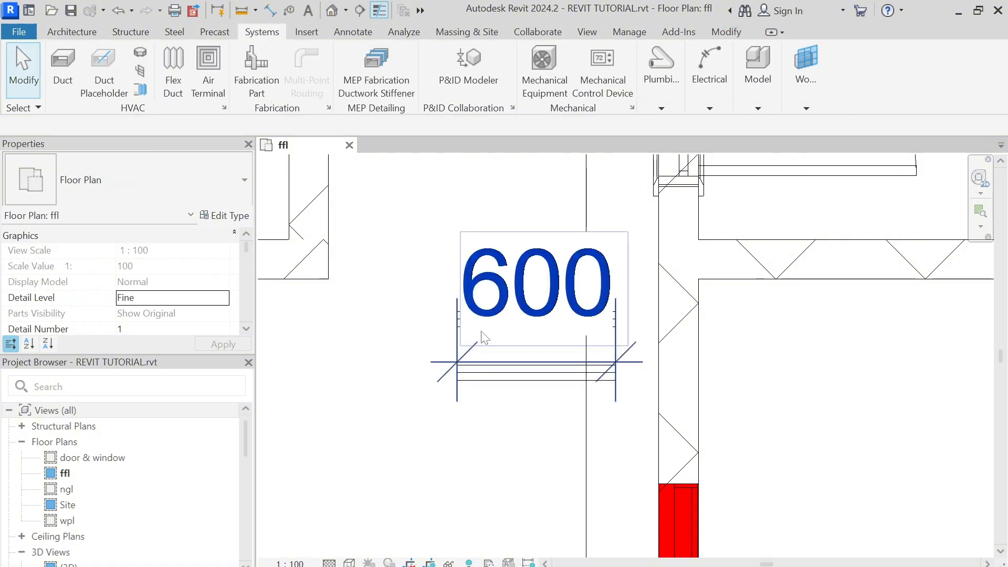
Step: Delete the 600 dimension placed on the two parallel conduits
{"action": "double_click", "coordinate": [481, 332]}
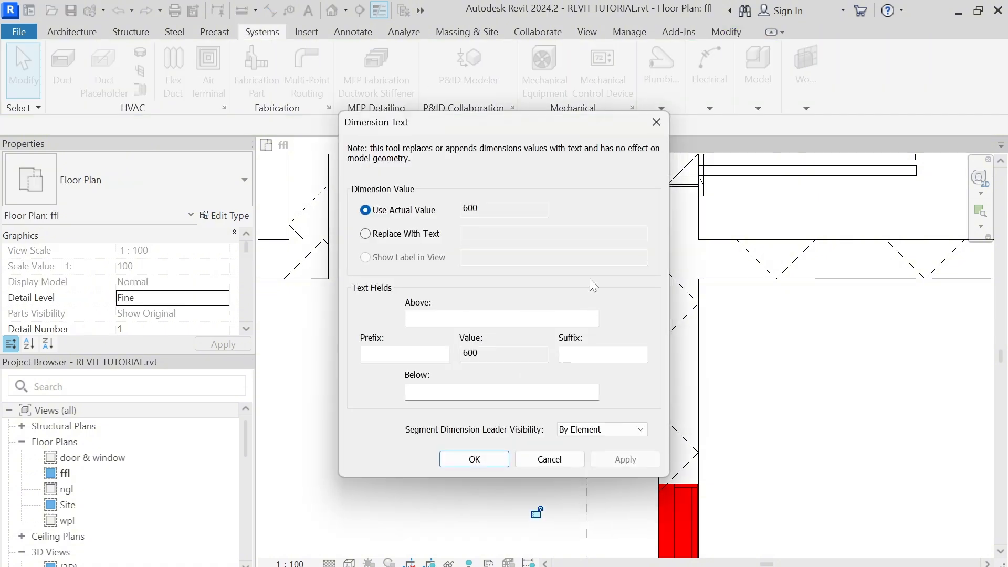
{"action": "key", "text": "Escape"}
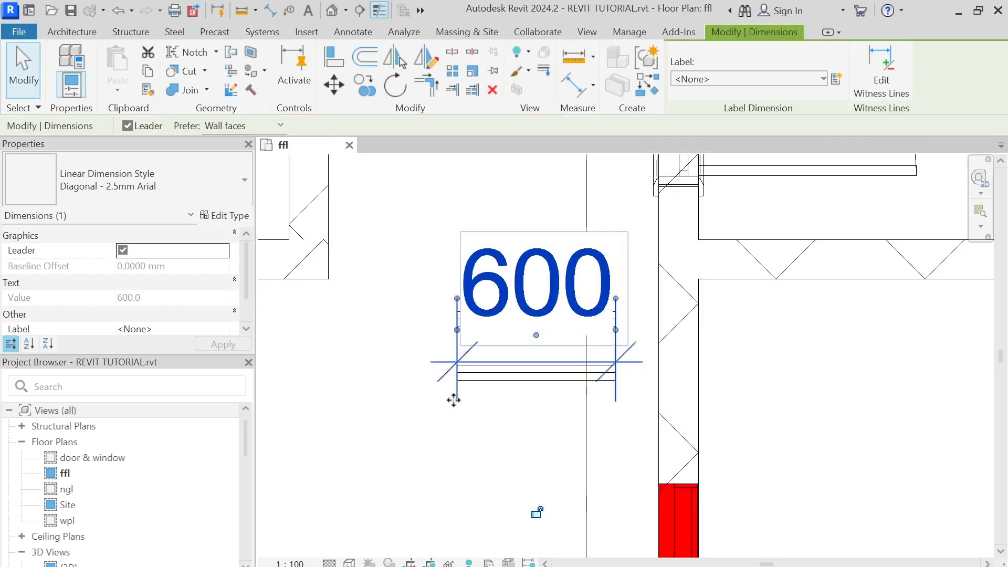
{"action": "key", "text": "Escape"}
{"action": "left_click", "coordinate": [616, 393]}
{"action": "key", "text": "Delete"}
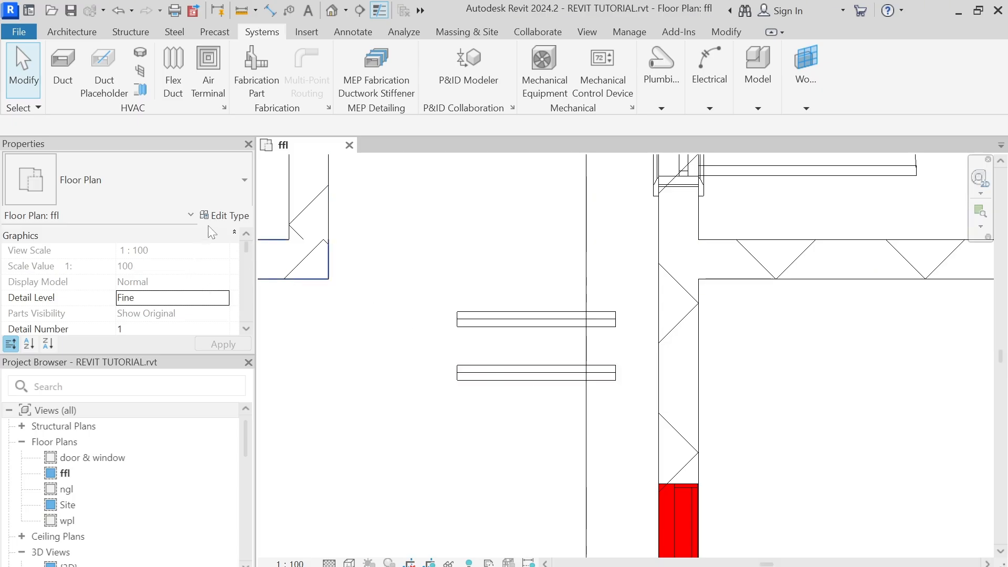
Step: Open the filter definitions from the filter overrides of the floor plan's Architectural Plan view template
{"action": "scroll", "coordinate": [171, 305], "scroll_direction": "down", "scroll_amount": 10}
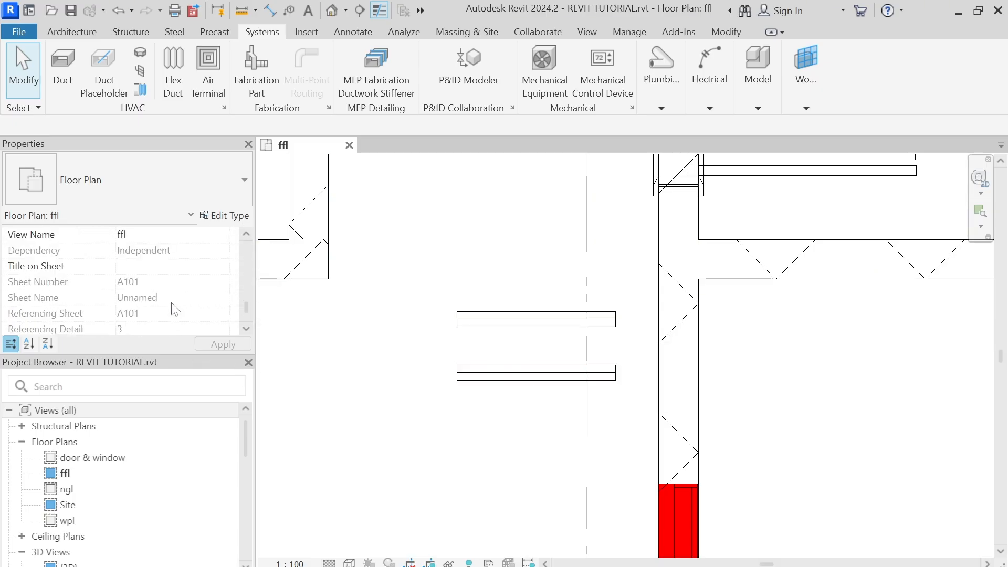
{"action": "scroll", "coordinate": [172, 306], "scroll_direction": "up", "scroll_amount": 1}
{"action": "left_click", "coordinate": [172, 252]}
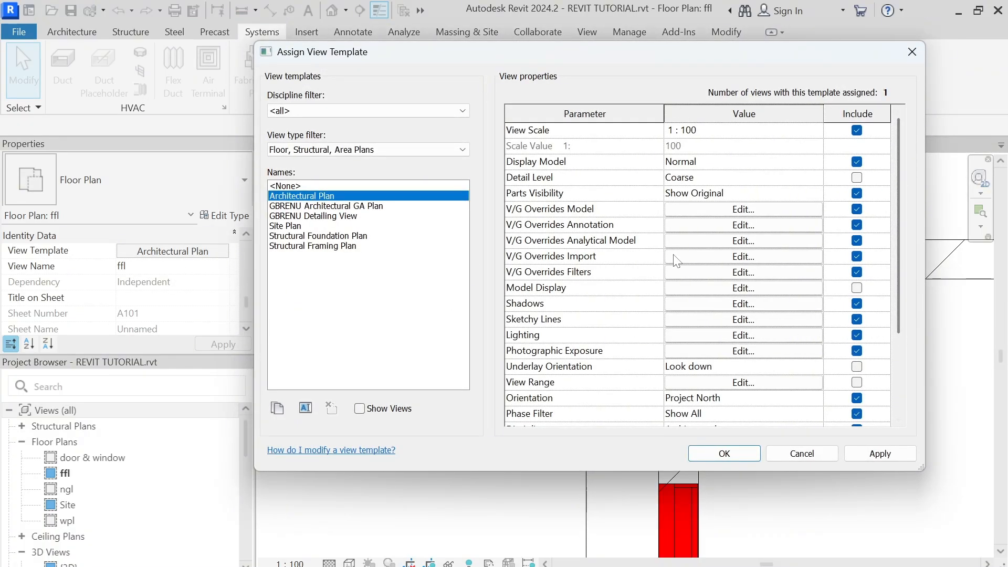
{"action": "left_click", "coordinate": [729, 272]}
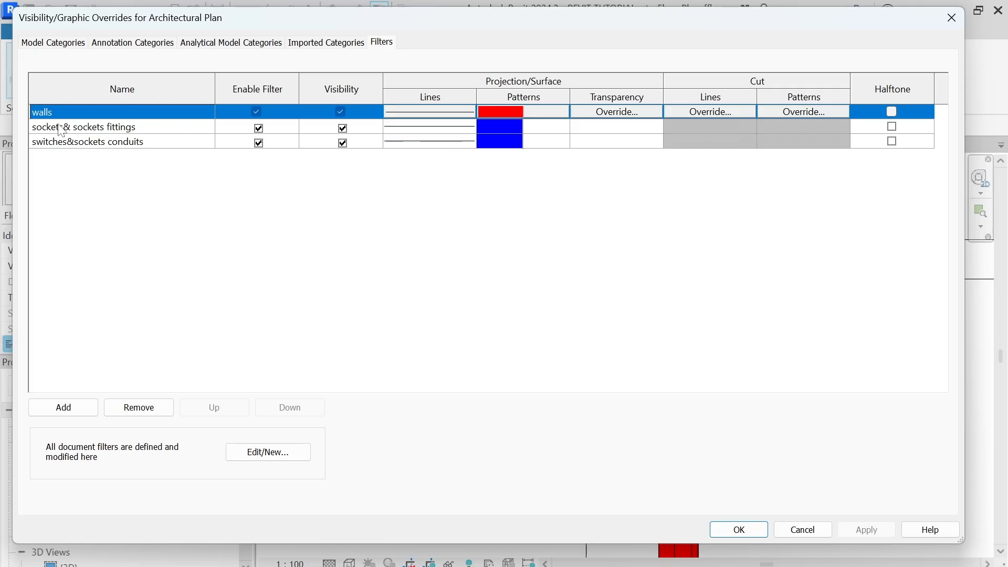
{"action": "left_click", "coordinate": [114, 142]}
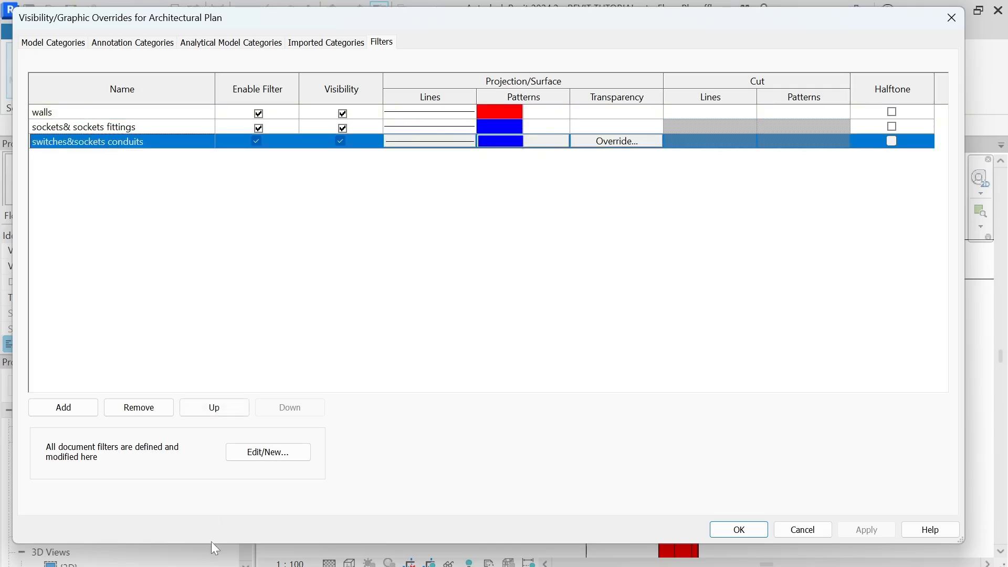
{"action": "left_click", "coordinate": [266, 450]}
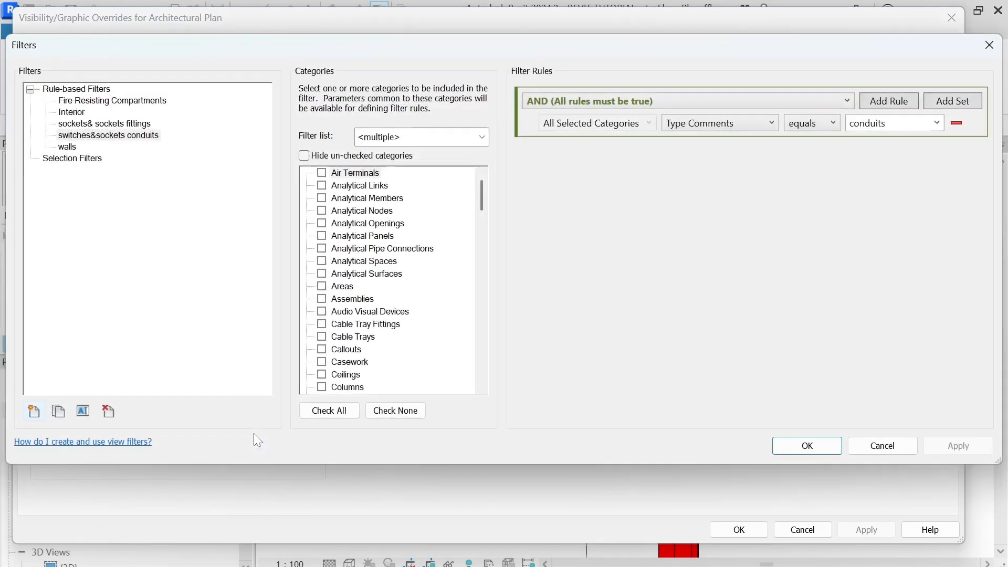
Step: Change the switches&sockets conduits filter rule to Type Mark equals 01, then apply and accept it
{"action": "scroll", "coordinate": [405, 248], "scroll_direction": "down", "scroll_amount": 1}
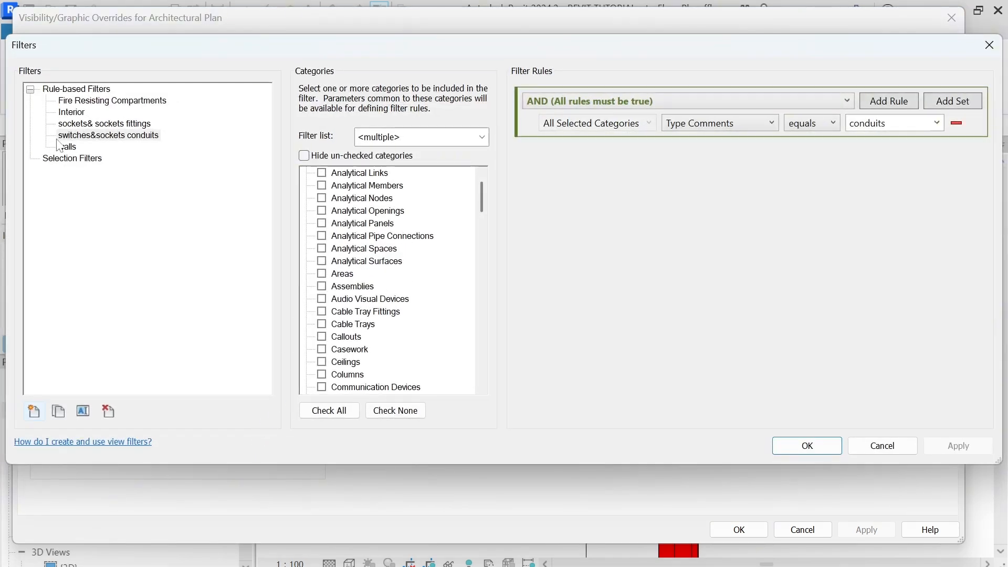
{"action": "left_click", "coordinate": [91, 138]}
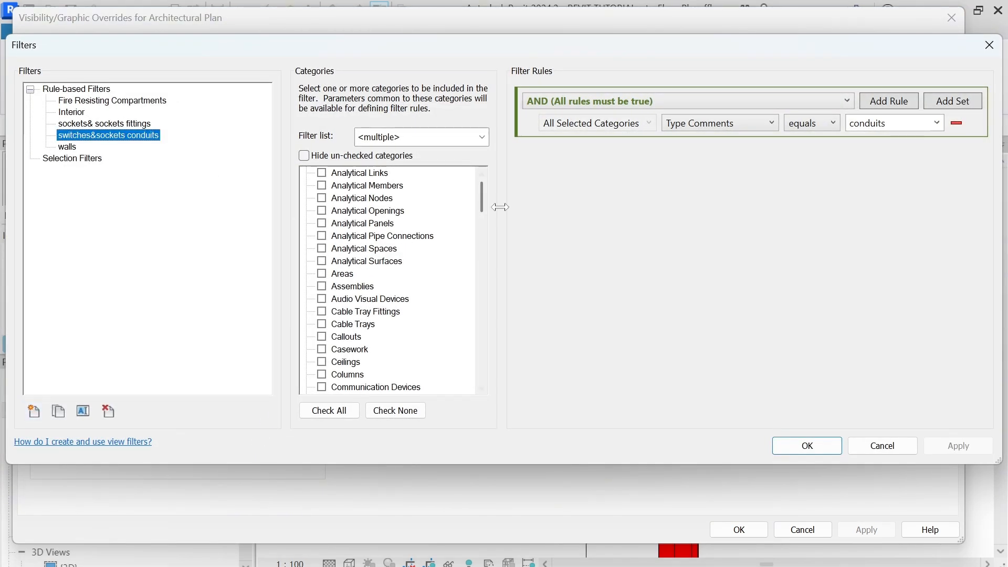
{"action": "scroll", "coordinate": [406, 328], "scroll_direction": "down", "scroll_amount": 5}
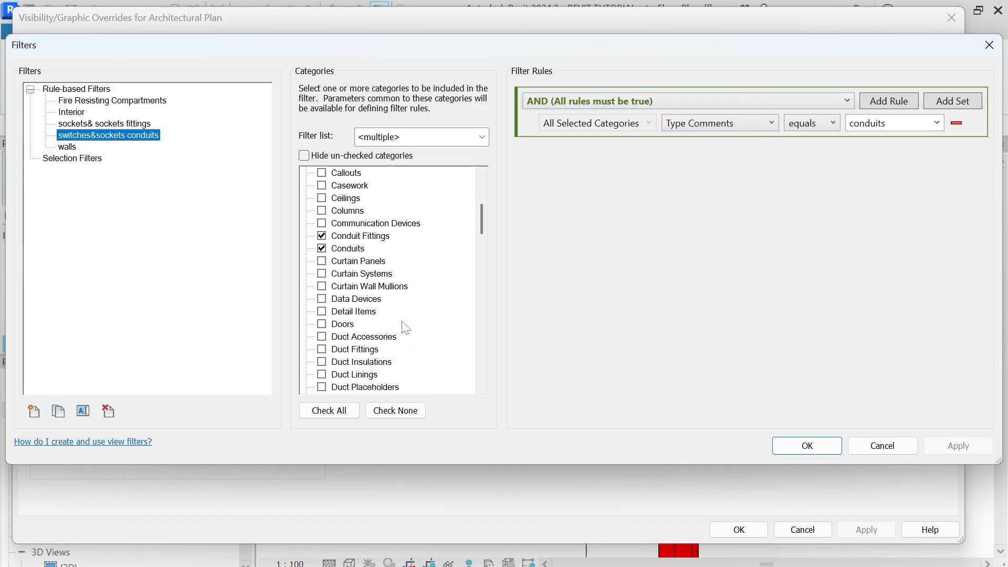
{"action": "left_click", "coordinate": [762, 123]}
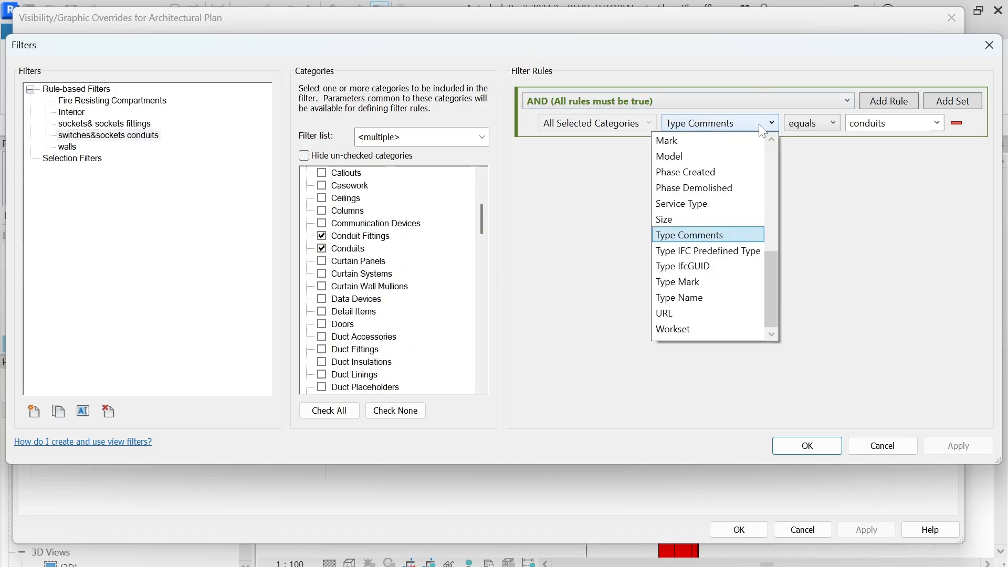
{"action": "left_click", "coordinate": [683, 283]}
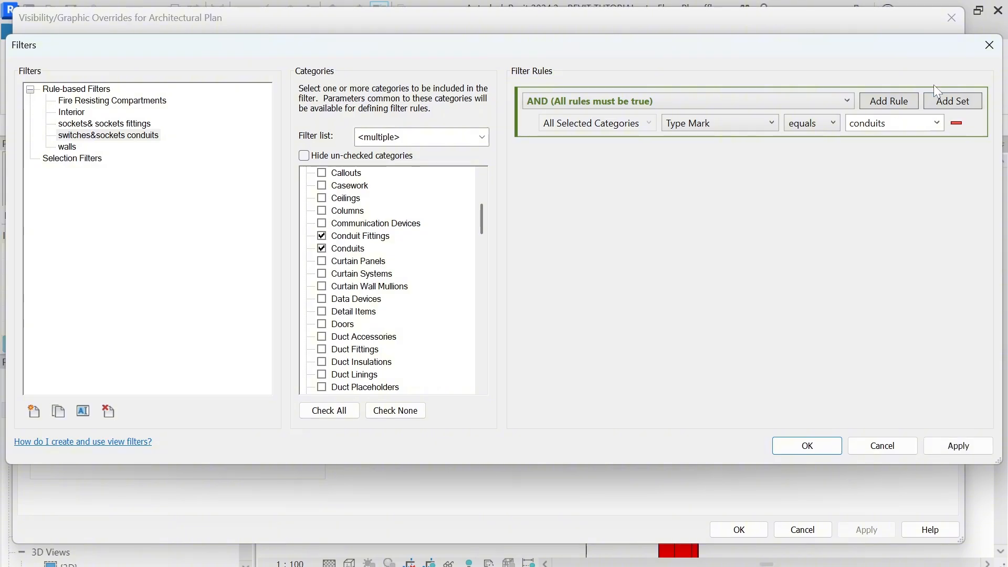
{"action": "left_click", "coordinate": [937, 123]}
{"action": "left_click", "coordinate": [871, 142]}
{"action": "left_click", "coordinate": [956, 447]}
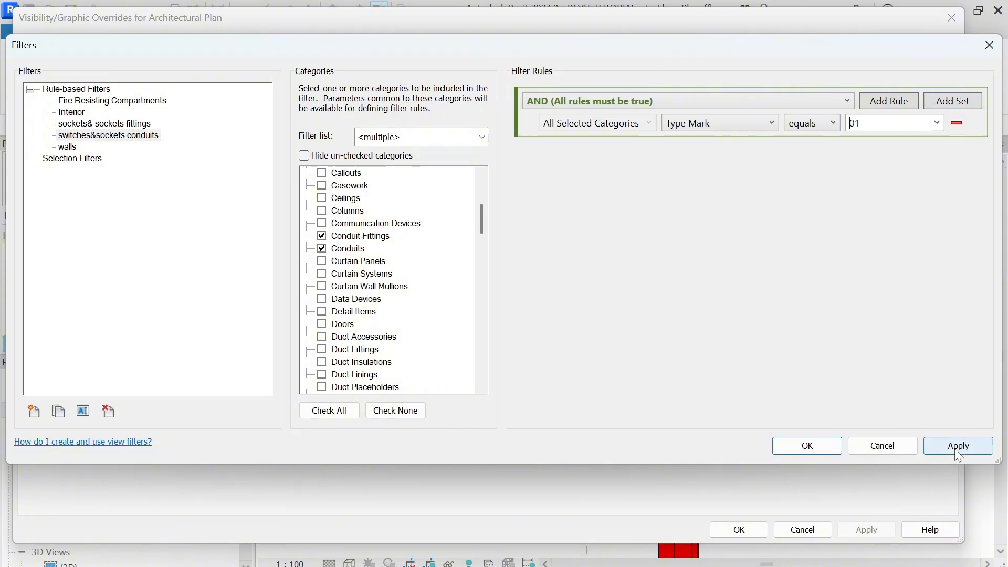
{"action": "left_click", "coordinate": [798, 447]}
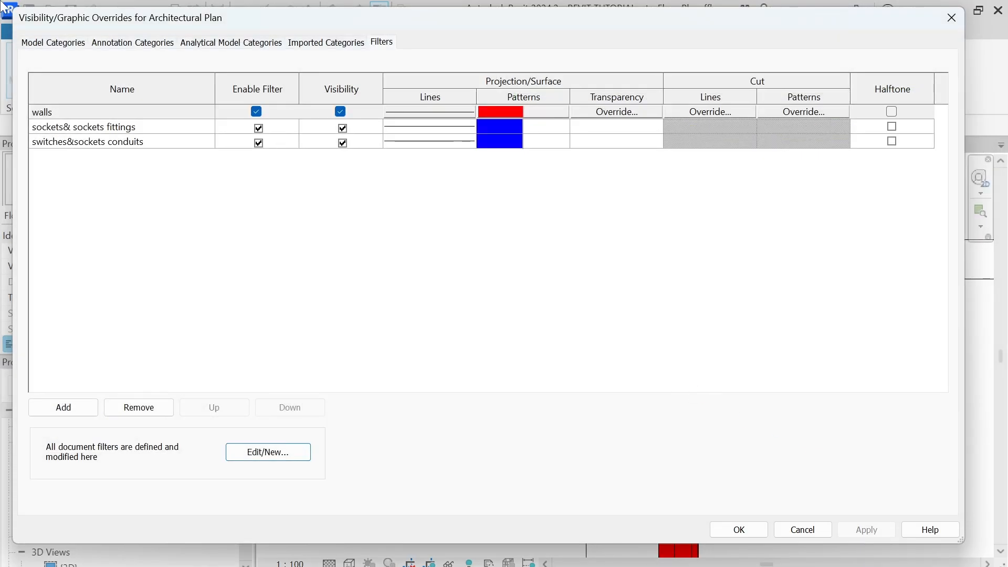
Step: Change the sockets& sockets fittings filter rule to Type Mark equals 01, then apply and accept it
{"action": "left_click", "coordinate": [102, 142]}
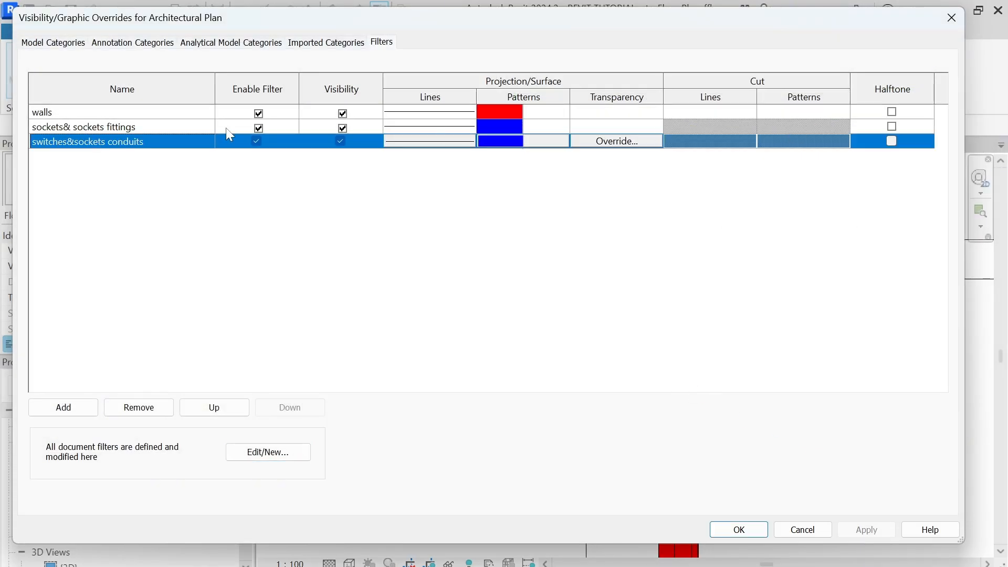
{"action": "left_click", "coordinate": [262, 460]}
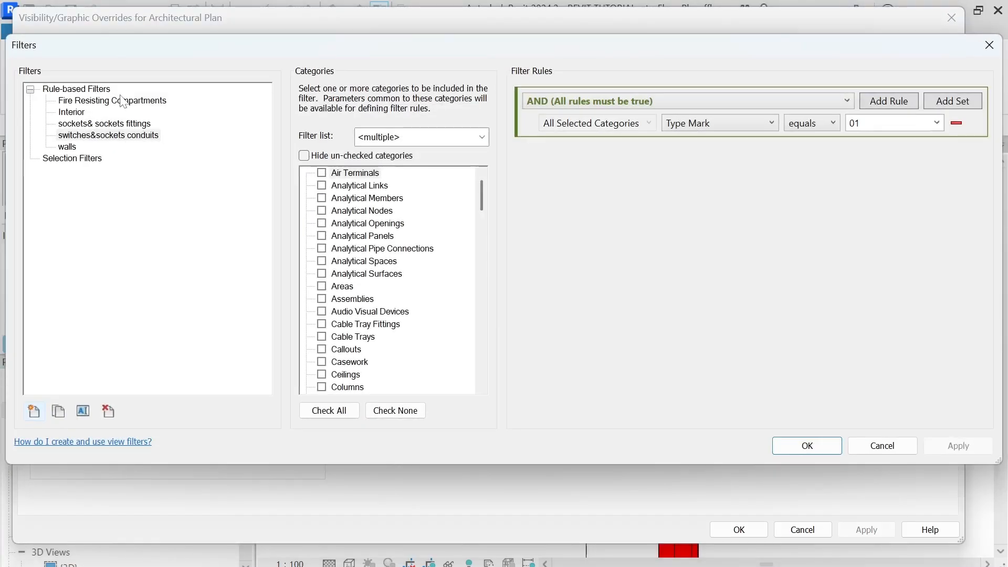
{"action": "left_click", "coordinate": [84, 126]}
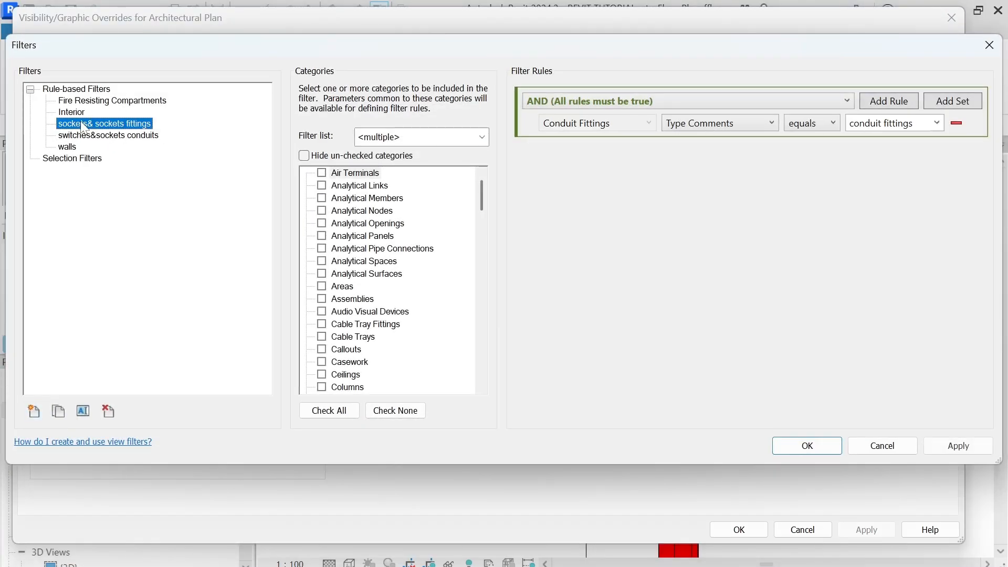
{"action": "left_click", "coordinate": [760, 125]}
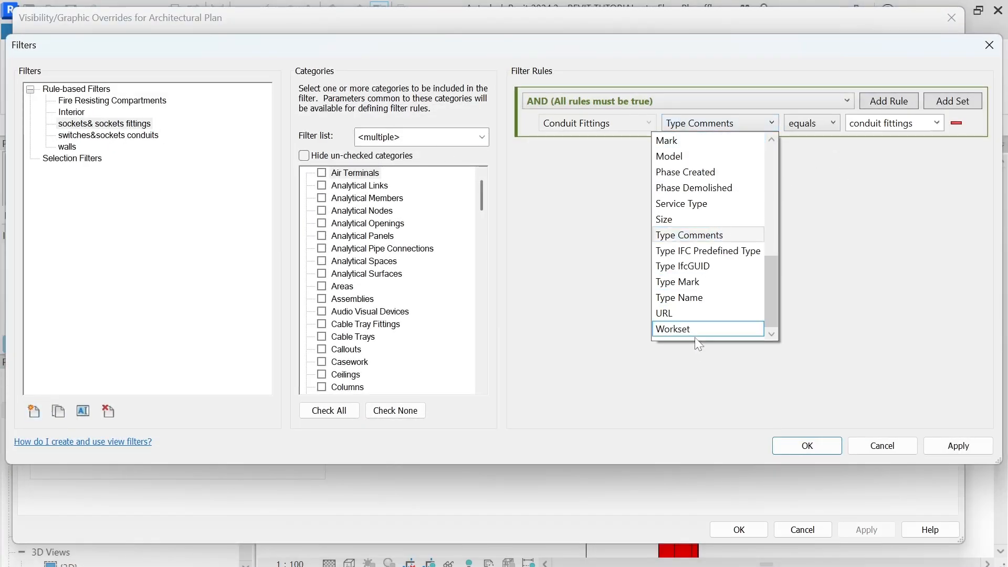
{"action": "left_click", "coordinate": [686, 284]}
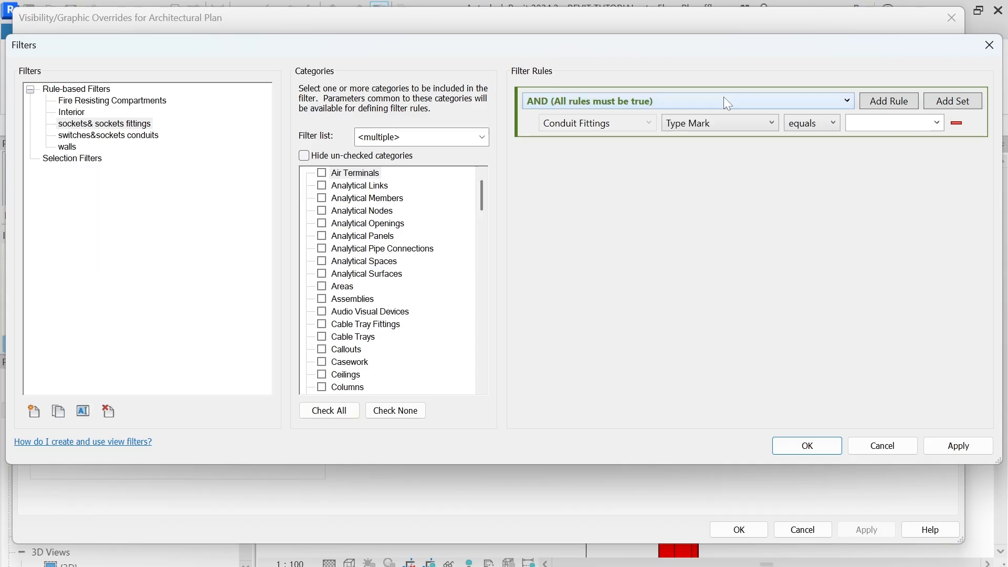
{"action": "left_click", "coordinate": [821, 125]}
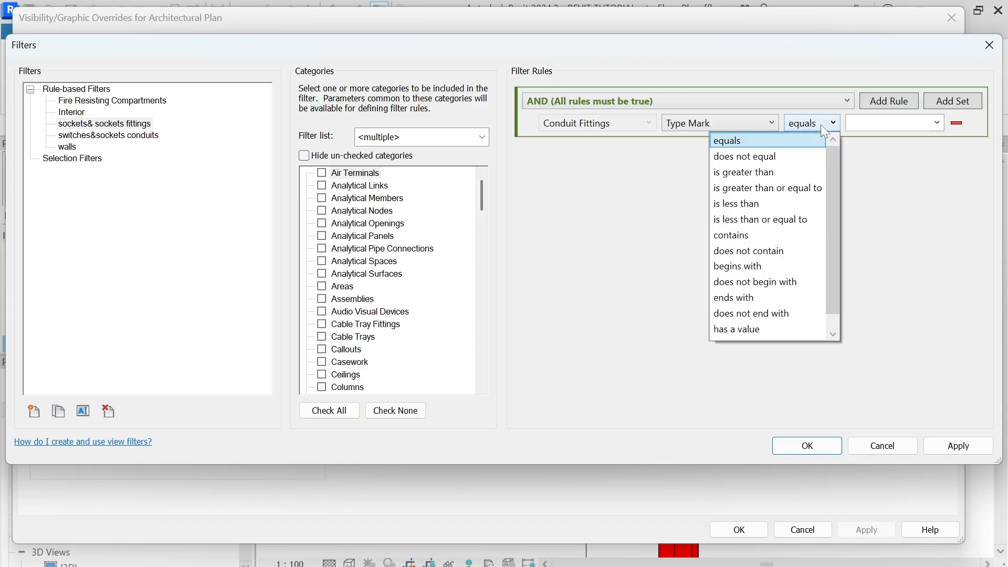
{"action": "left_click", "coordinate": [820, 124]}
{"action": "left_click", "coordinate": [821, 125]}
{"action": "left_click", "coordinate": [981, 124]}
{"action": "left_click", "coordinate": [938, 123]}
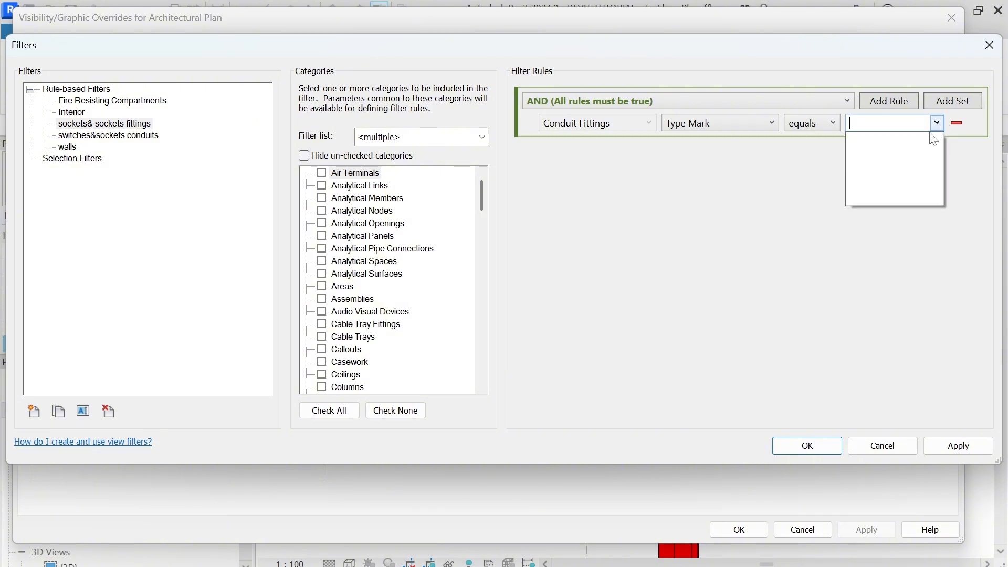
{"action": "left_click", "coordinate": [938, 125]}
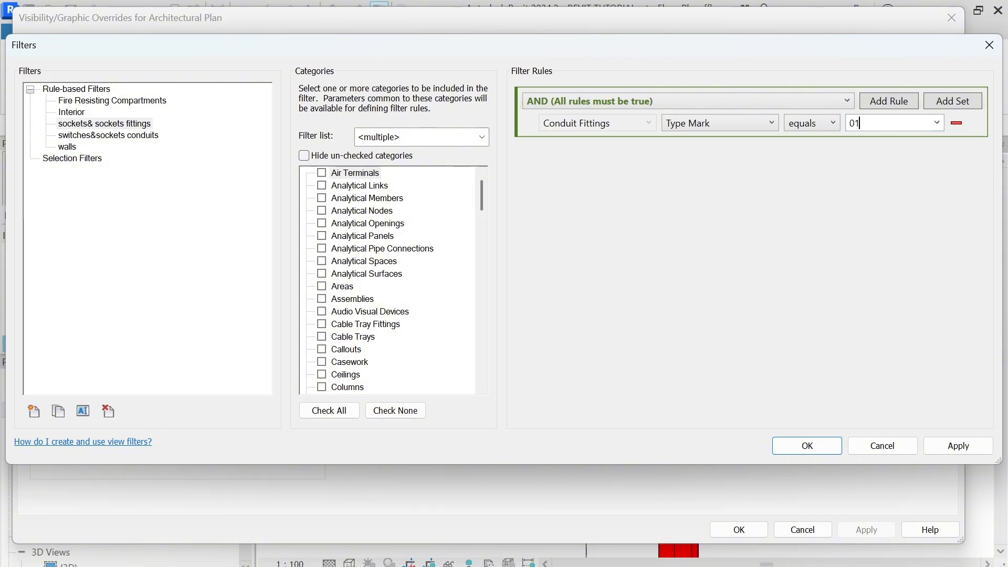
{"action": "left_click", "coordinate": [940, 444]}
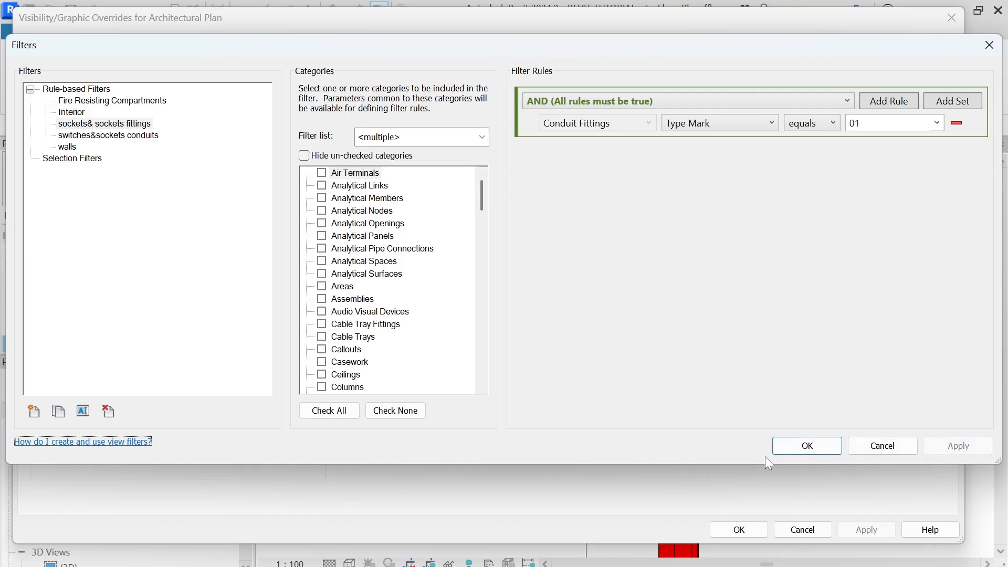
{"action": "left_click", "coordinate": [806, 448]}
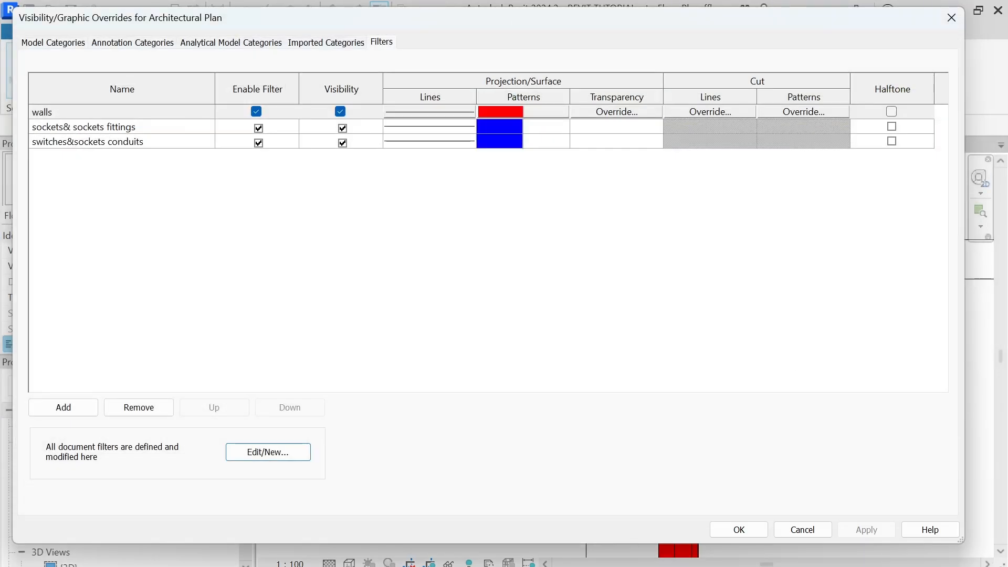
Step: Accept the filter overrides and the Architectural Plan view template to return to the floor plan
{"action": "left_click", "coordinate": [737, 529]}
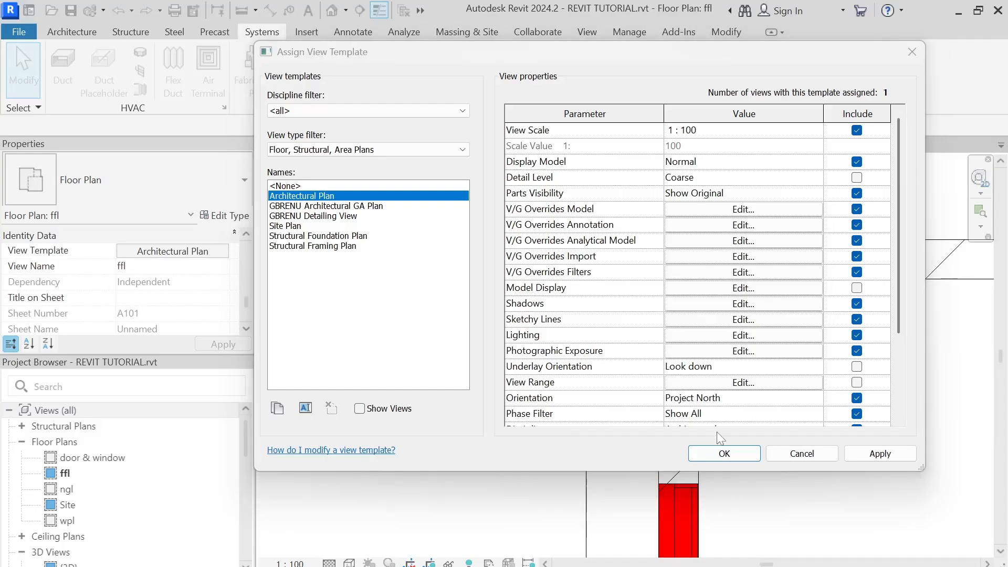
{"action": "left_click", "coordinate": [724, 453]}
{"action": "scroll", "coordinate": [476, 315], "scroll_direction": "down", "scroll_amount": 3}
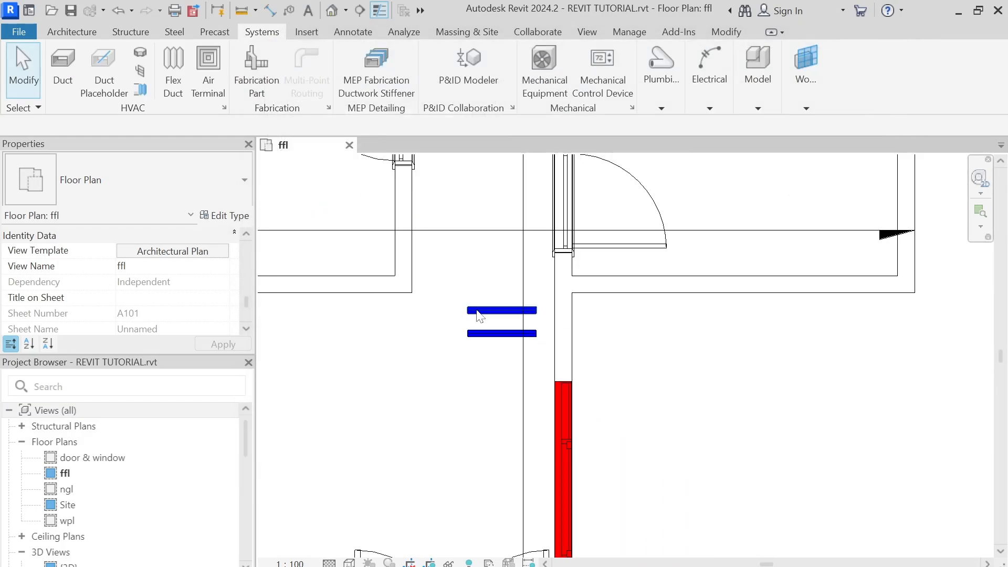
{"action": "left_click", "coordinate": [477, 336]}
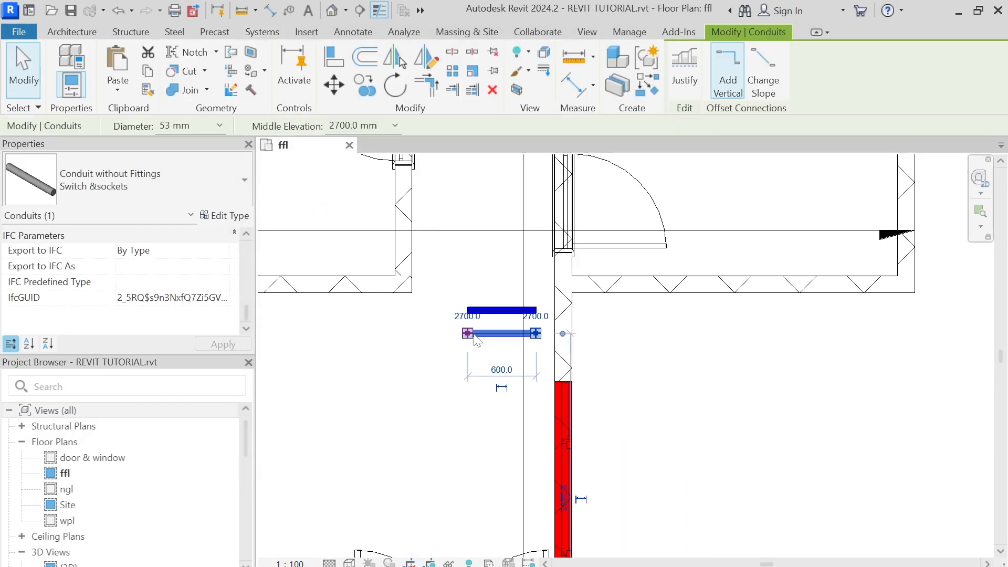
{"action": "left_click", "coordinate": [467, 333]}
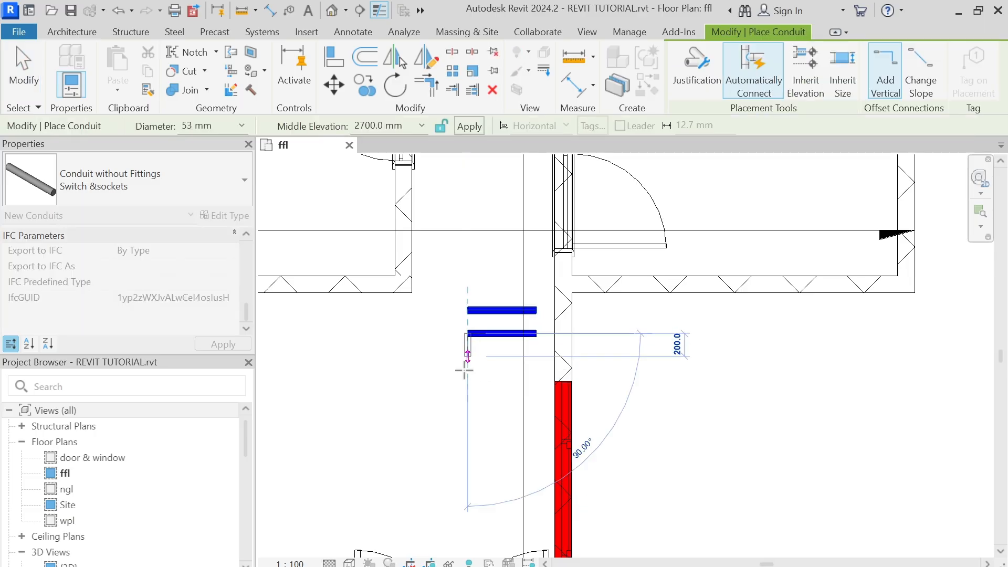
{"action": "key", "text": "Escape"}
{"action": "key", "text": "Escape"}
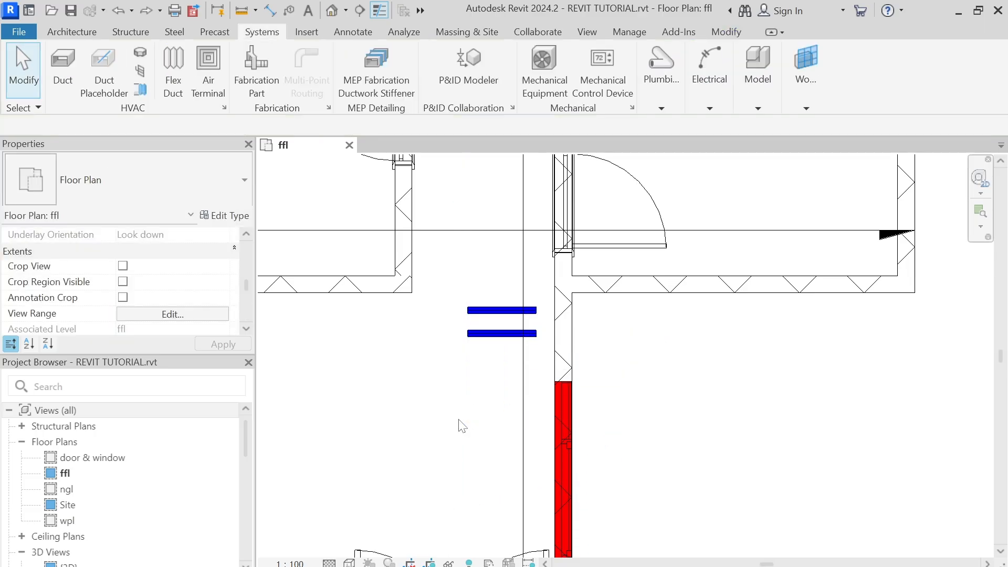
Step: Draw a conduit straight down in plan from the left end of the lower conduit, connected by an elbow
{"action": "scroll", "coordinate": [475, 412], "scroll_direction": "up", "scroll_amount": 1}
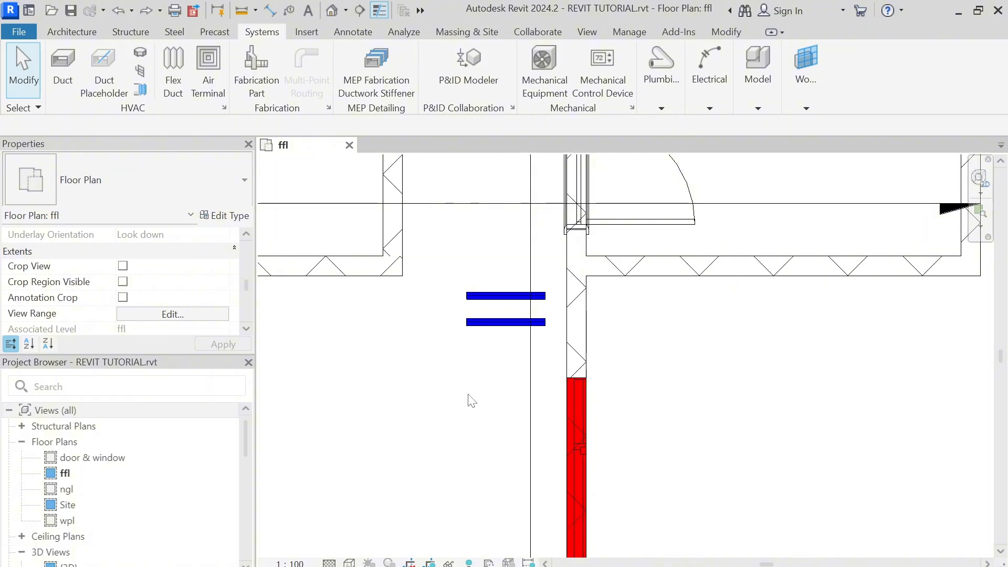
{"action": "left_click", "coordinate": [469, 322]}
{"action": "key", "text": "c"}
{"action": "key", "text": "s"}
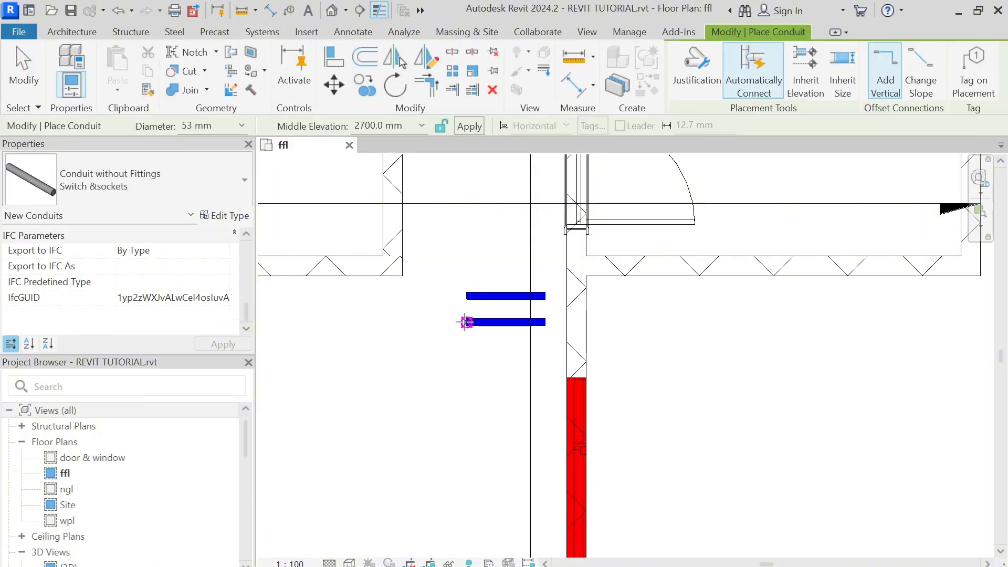
{"action": "left_click", "coordinate": [466, 322]}
{"action": "left_click", "coordinate": [467, 453]}
{"action": "key", "text": "Escape"}
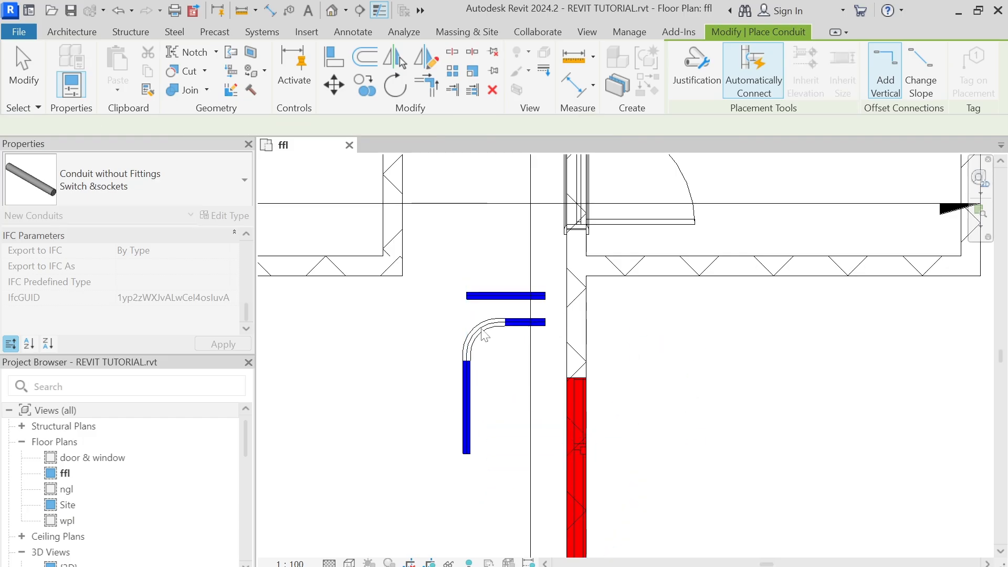
{"action": "key", "text": "Escape"}
Step: Clear the PVC conduit elbow type's Type Comments and set its Type Mark to 01, then apply and accept
{"action": "left_click", "coordinate": [485, 335]}
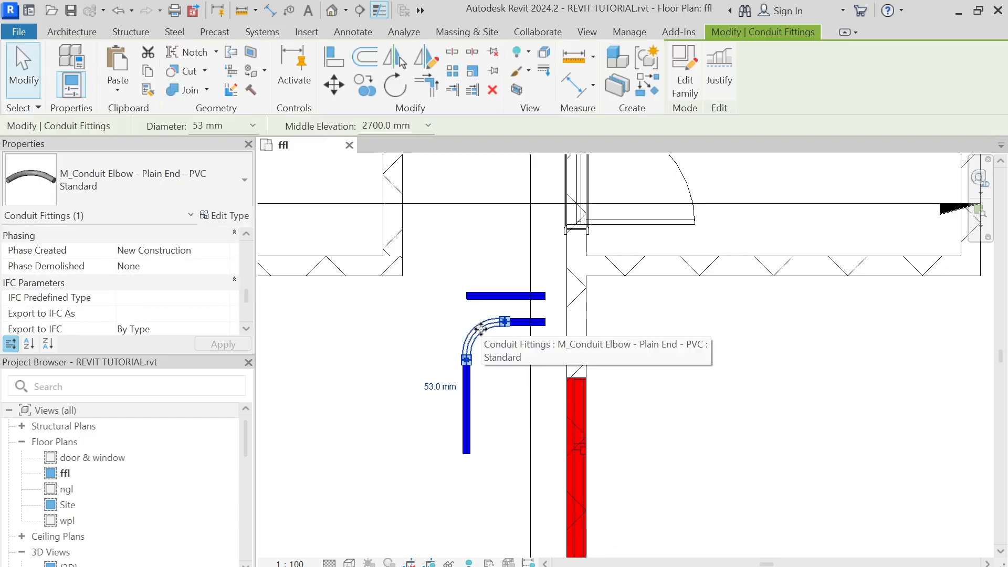
{"action": "left_click", "coordinate": [246, 216]}
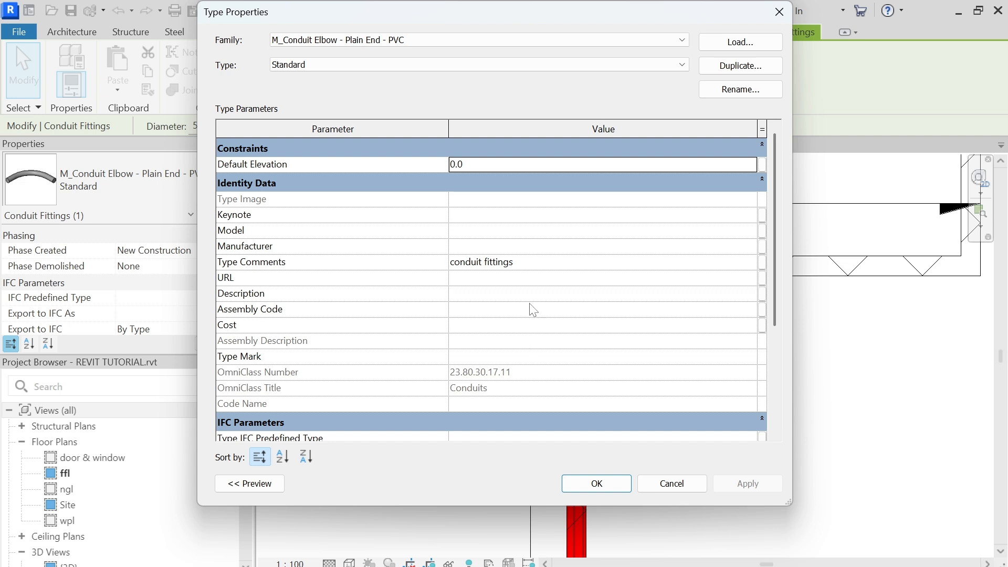
{"action": "left_click", "coordinate": [547, 263]}
{"action": "left_click_drag", "start_coordinate": [548, 262], "coordinate": [424, 258]}
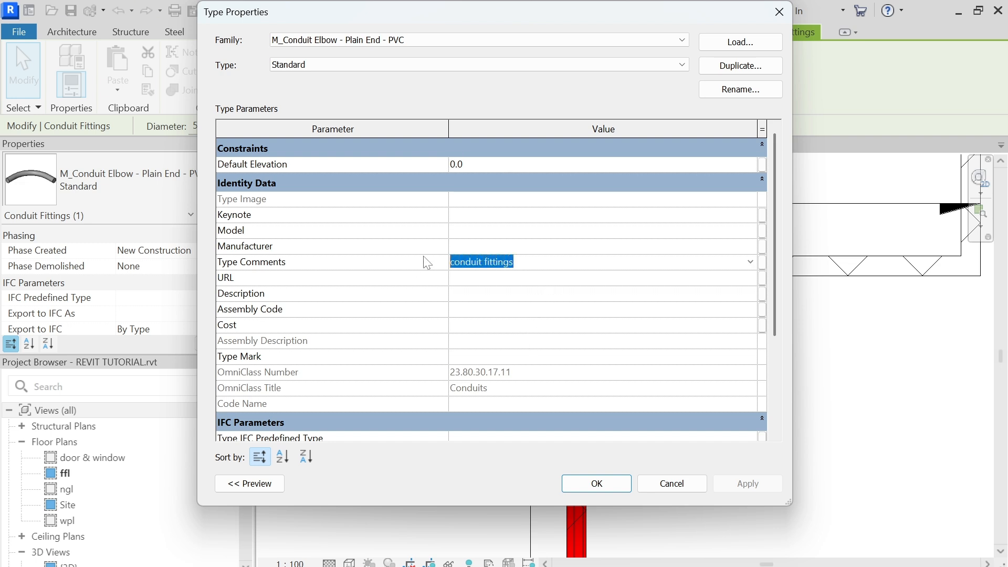
{"action": "key", "text": "BackSpace"}
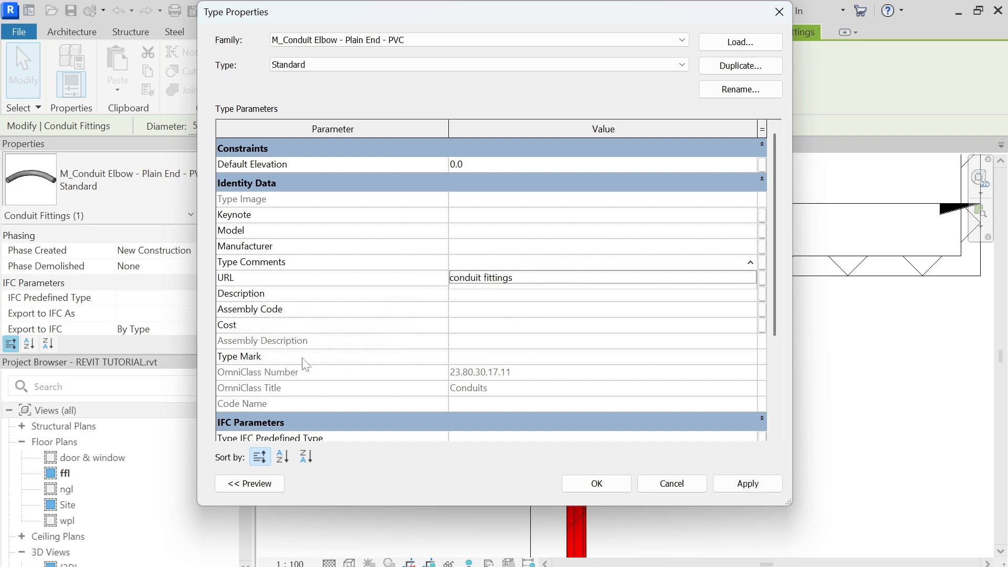
{"action": "left_click", "coordinate": [492, 360]}
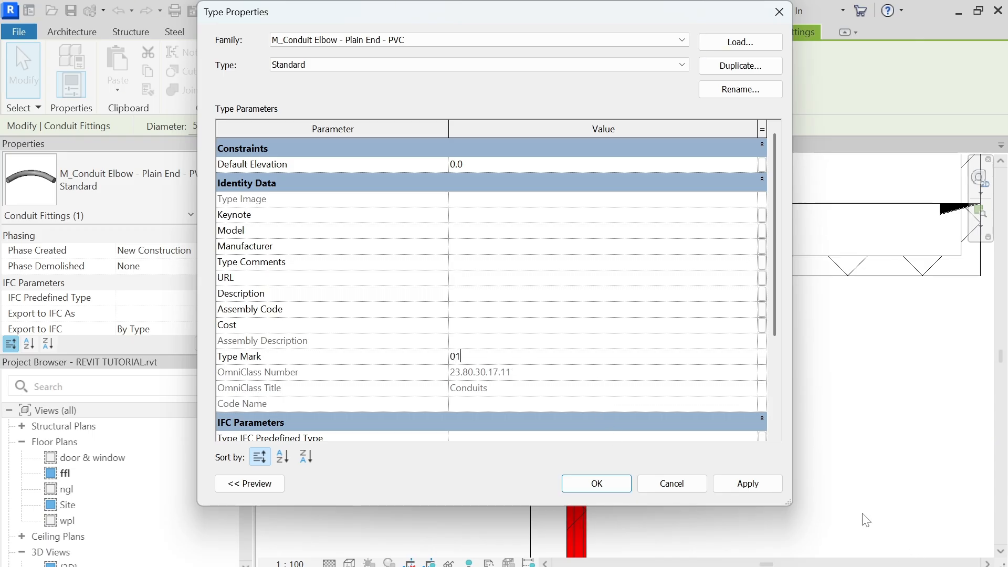
{"action": "left_click", "coordinate": [761, 483]}
{"action": "left_click", "coordinate": [610, 482]}
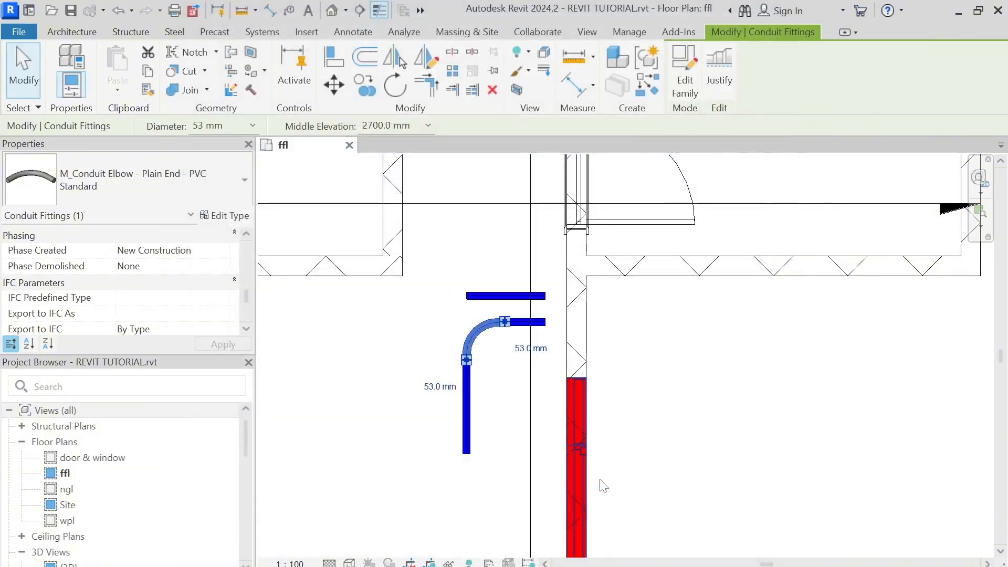
{"action": "left_click", "coordinate": [604, 486]}
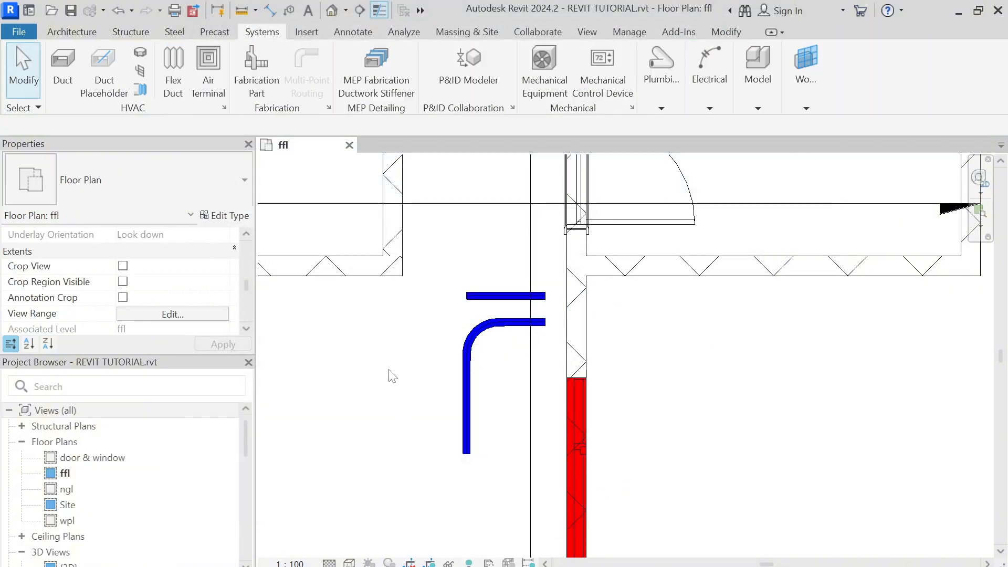
Step: Duplicate the upper conduit's Switch &sockets type as Geyser conduits and accept the new type for that conduit
{"action": "left_click", "coordinate": [492, 297]}
{"action": "scroll", "coordinate": [473, 284], "scroll_direction": "down", "scroll_amount": 3}
{"action": "scroll", "coordinate": [446, 309], "scroll_direction": "up", "scroll_amount": 5}
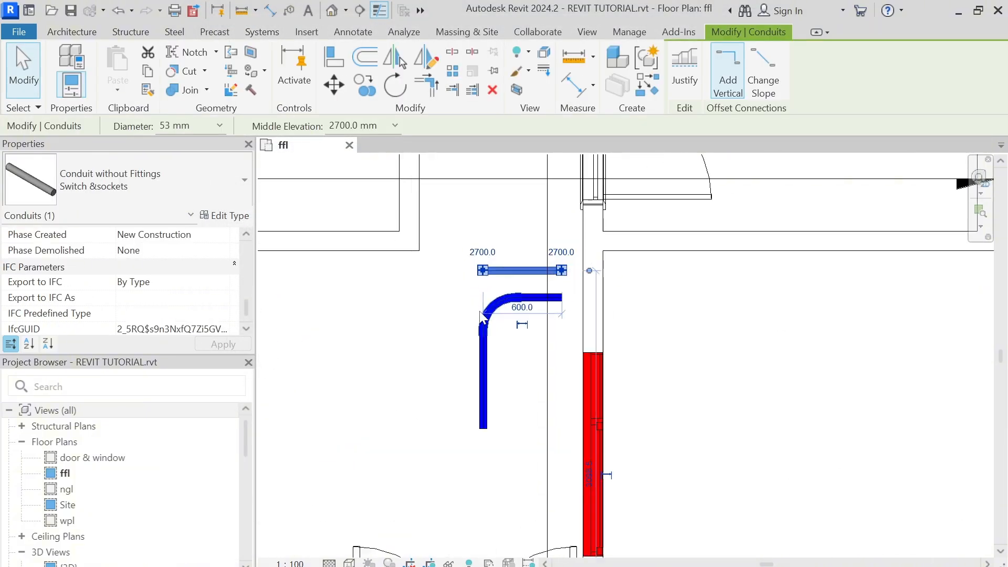
{"action": "left_click", "coordinate": [429, 318]}
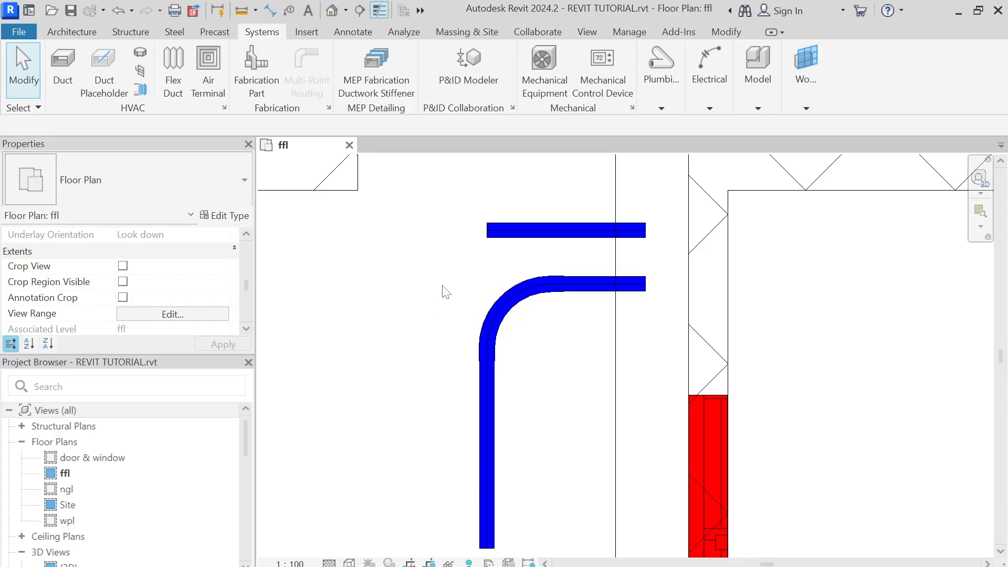
{"action": "left_click", "coordinate": [526, 237]}
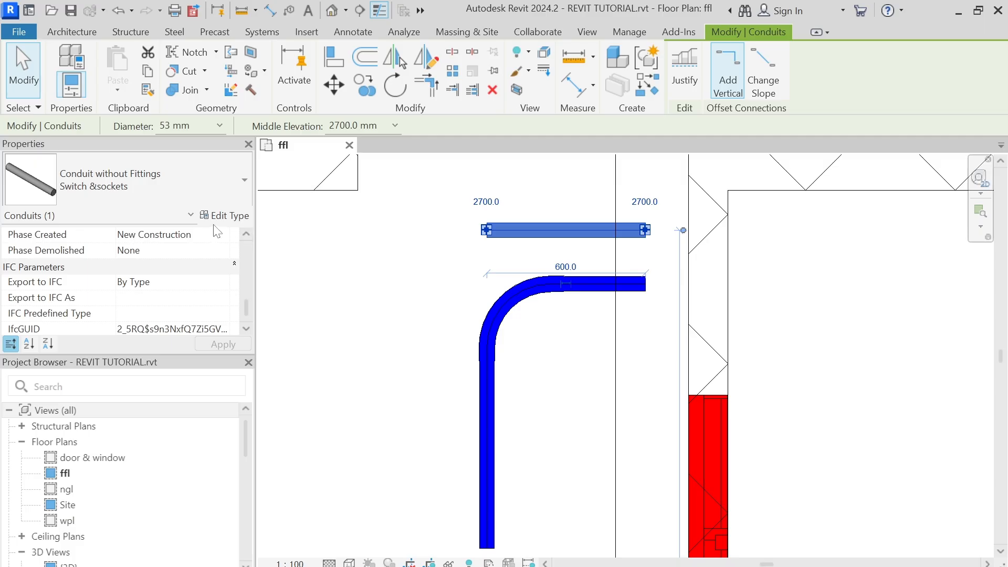
{"action": "left_click", "coordinate": [226, 216]}
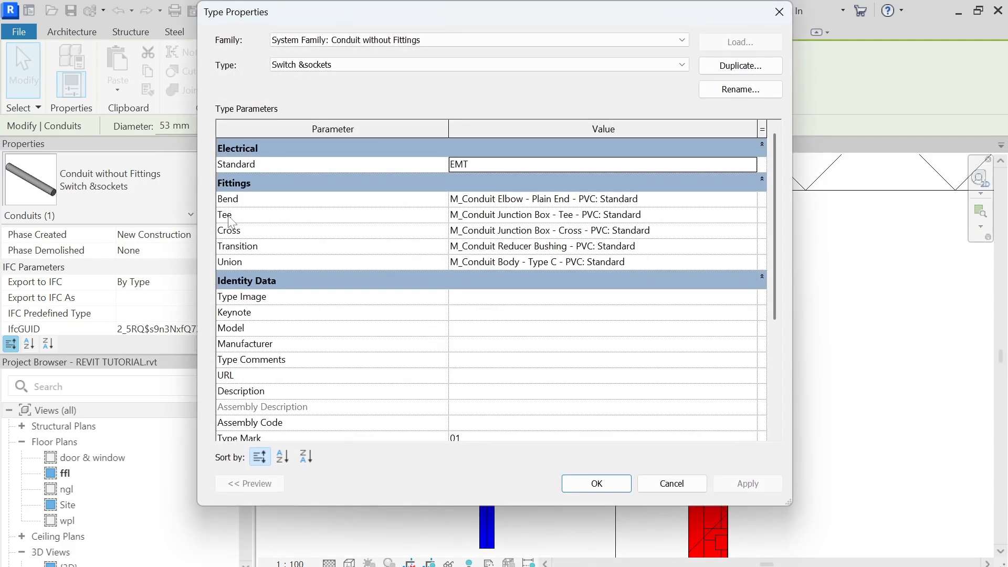
{"action": "left_click", "coordinate": [751, 69]}
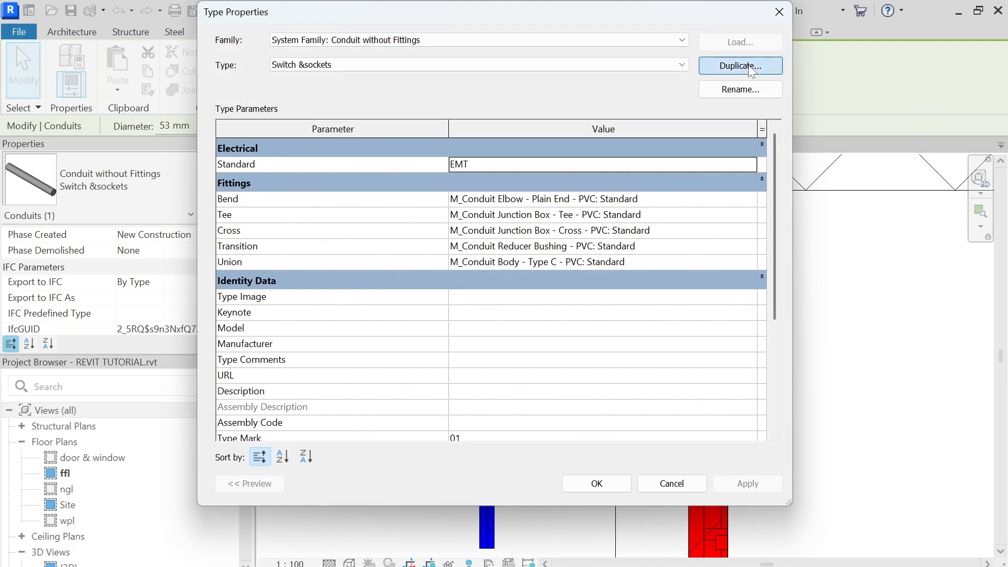
{"action": "type", "text": "lg"}
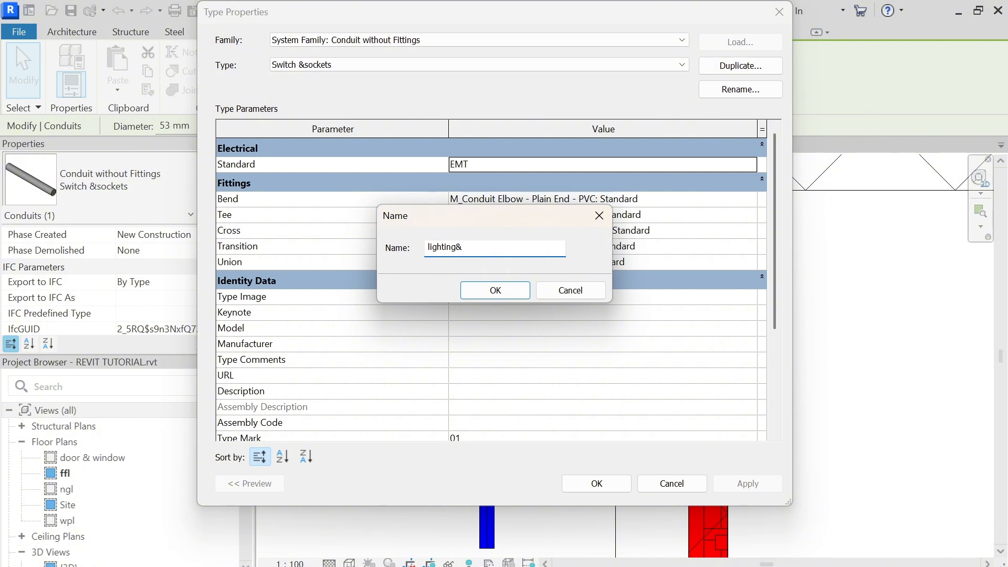
{"action": "key", "text": "BackSpace"}
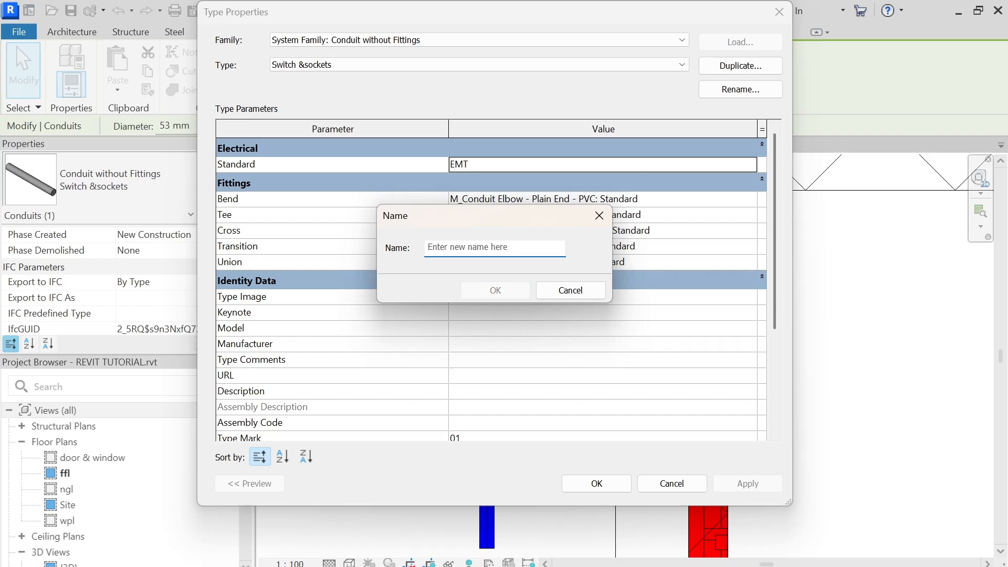
{"action": "type", "text": "Geyser conduits"}
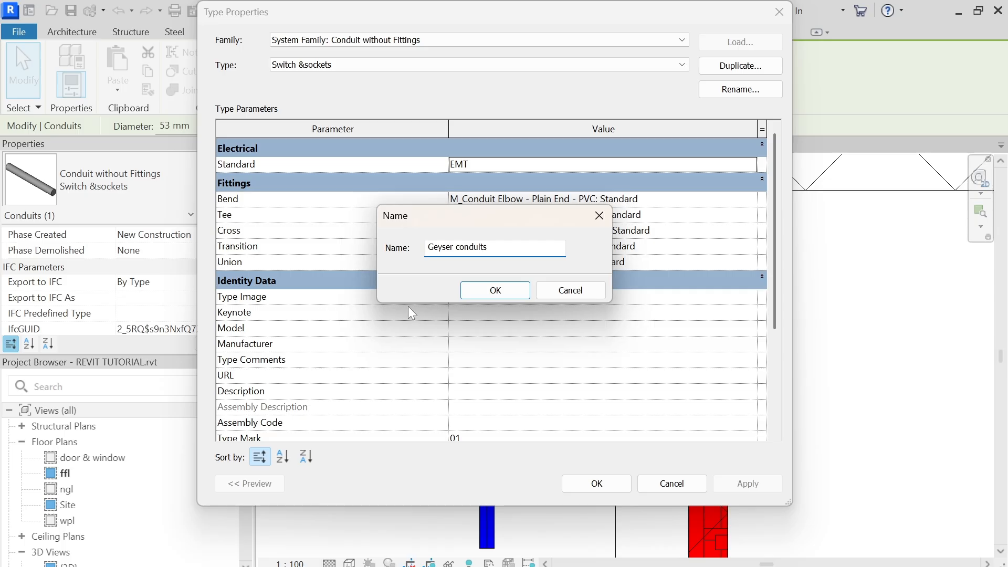
{"action": "left_click", "coordinate": [497, 292]}
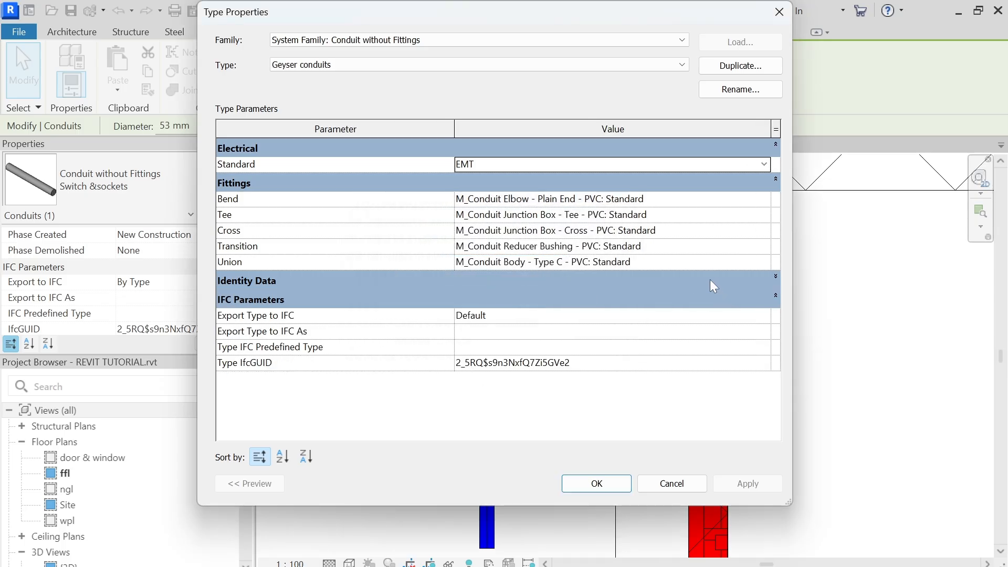
{"action": "left_click", "coordinate": [598, 483]}
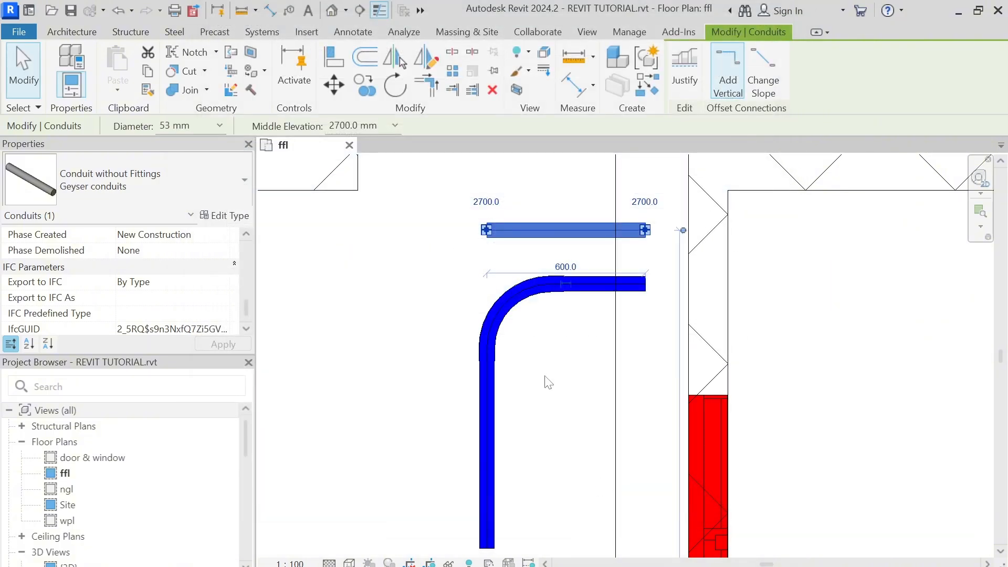
{"action": "left_click", "coordinate": [545, 379]}
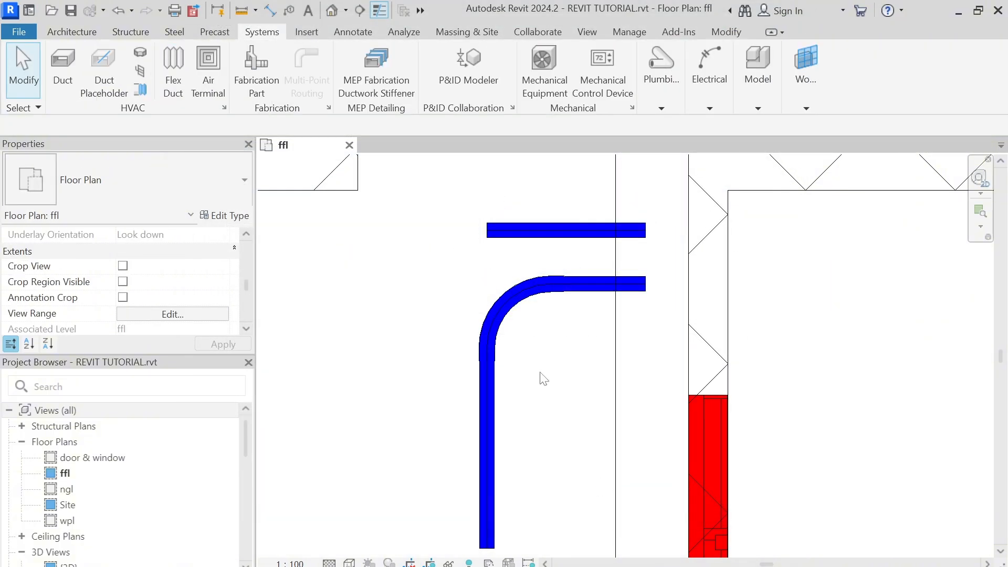
Step: Check the type assigned to the upper conduit, keeping Geyser conduits as its selection
{"action": "left_click", "coordinate": [566, 230]}
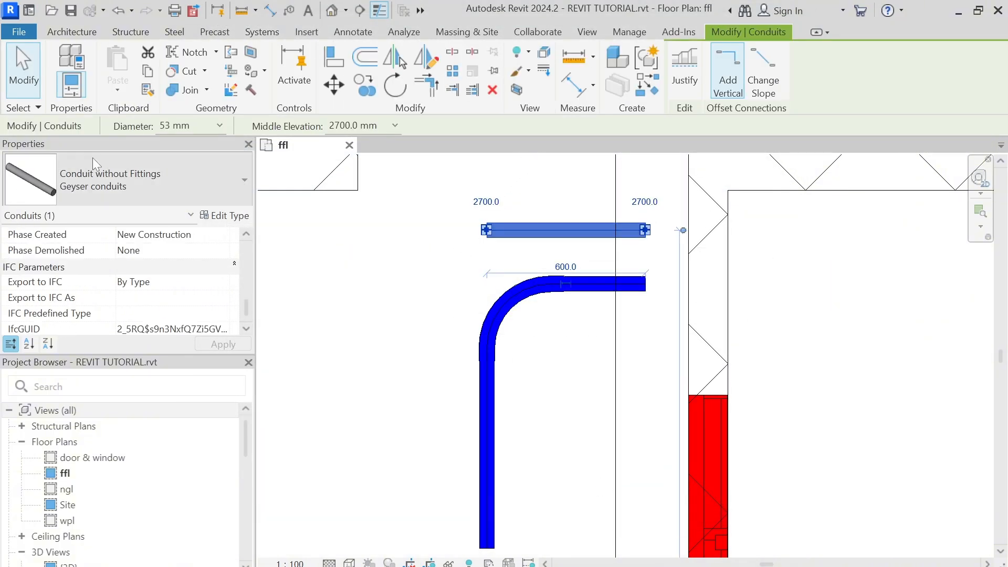
{"action": "left_click", "coordinate": [133, 175]}
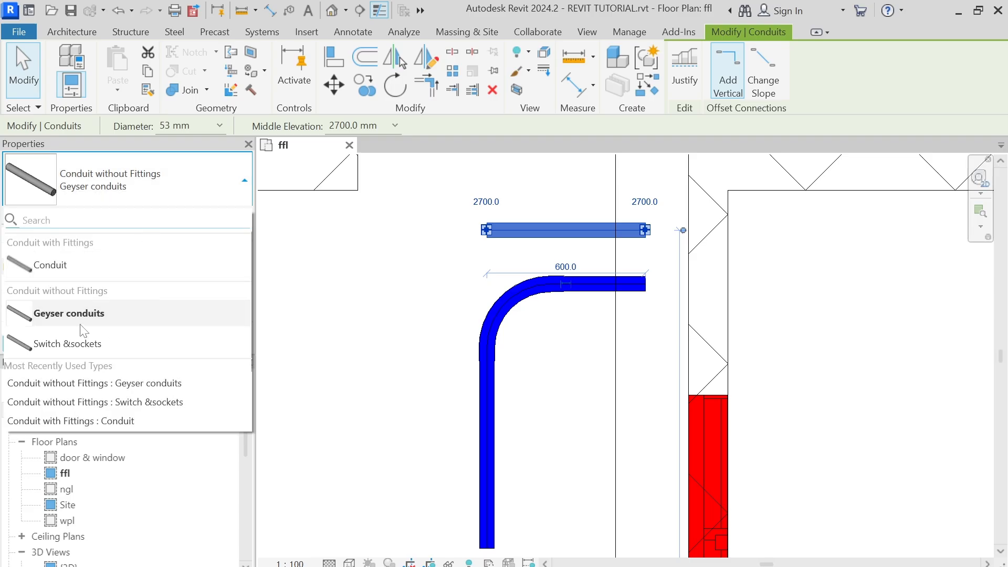
{"action": "left_click", "coordinate": [116, 316]}
{"action": "left_click", "coordinate": [434, 261]}
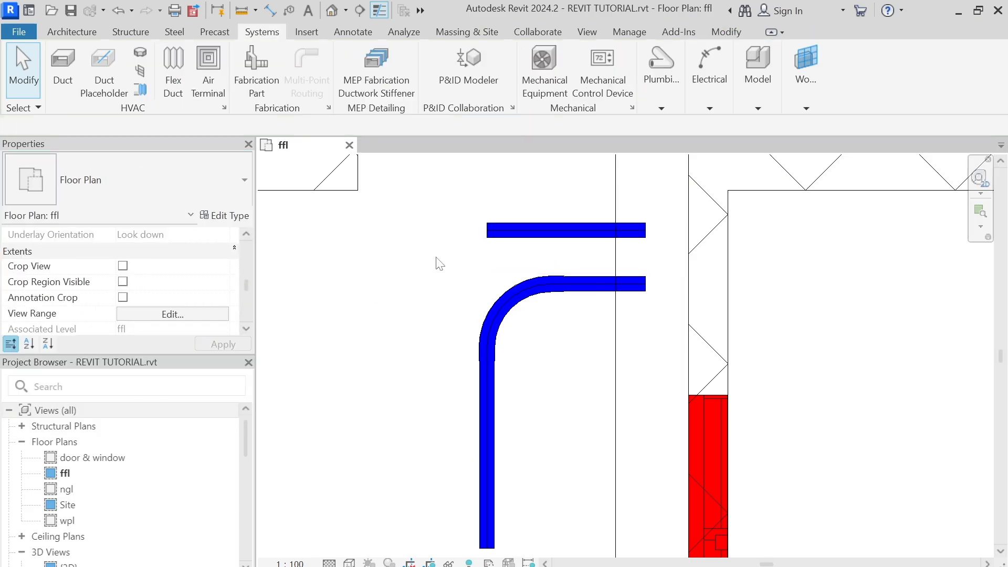
{"action": "scroll", "coordinate": [541, 302], "scroll_direction": "down", "scroll_amount": 3}
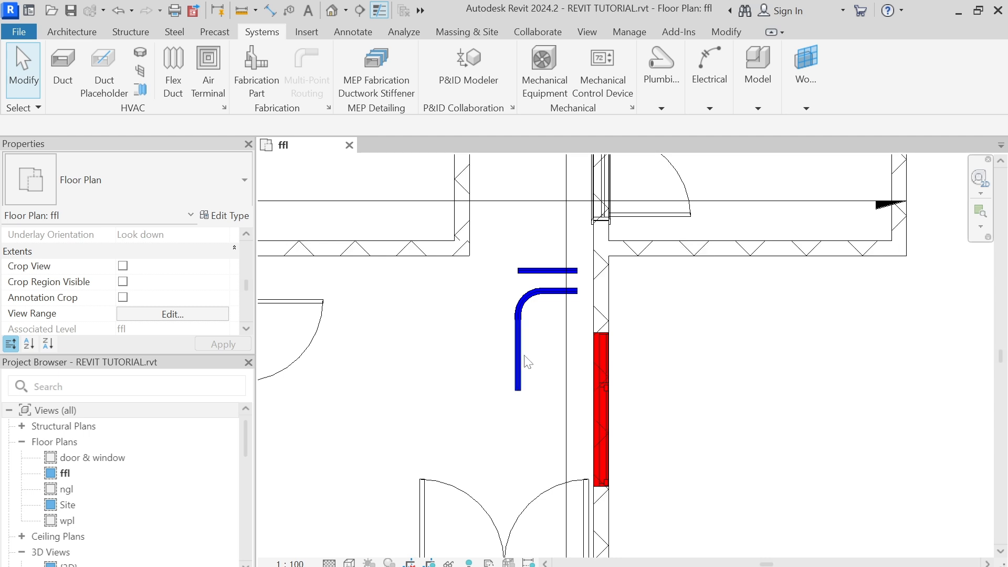
{"action": "key", "text": "c"}
{"action": "key", "text": "n"}
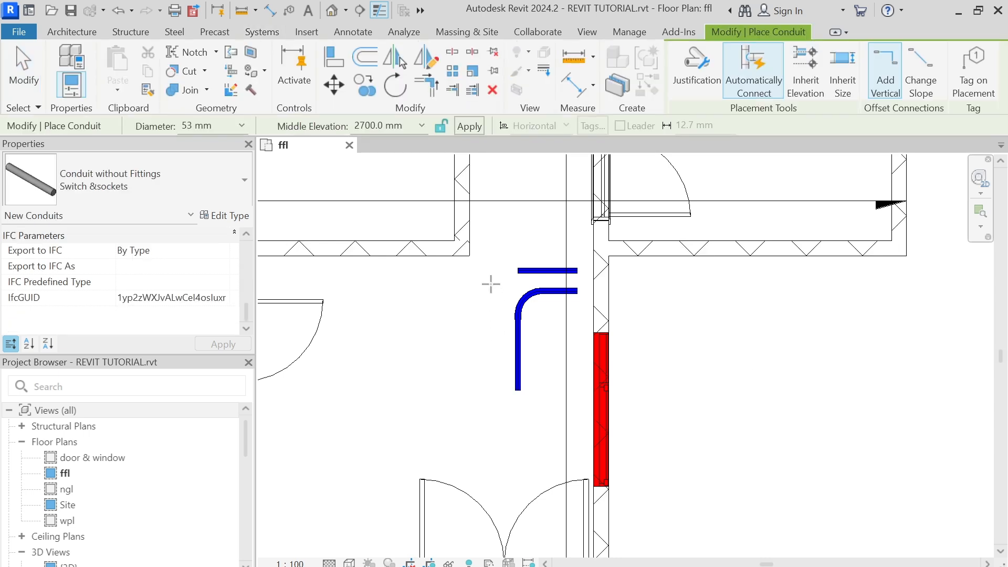
{"action": "scroll", "coordinate": [492, 281], "scroll_direction": "up", "scroll_amount": 1}
{"action": "key", "text": "Escape"}
Step: Delete the elbow and the vertical conduit, and stretch the lower conduit's left end to align with the upper conduit
{"action": "left_click", "coordinate": [531, 312]}
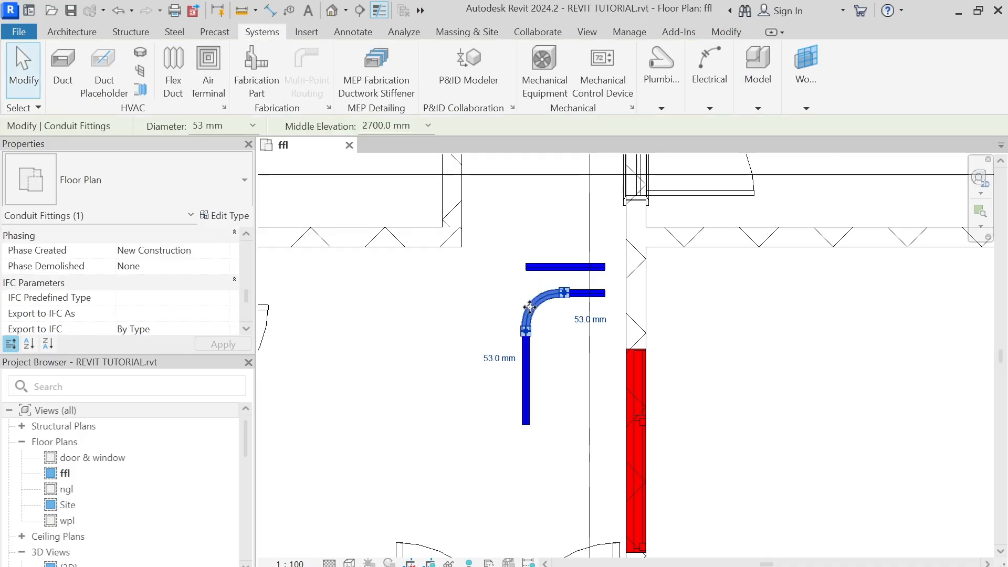
{"action": "left_click", "coordinate": [524, 357], "text": "ctrl"}
{"action": "key", "text": "Delete"}
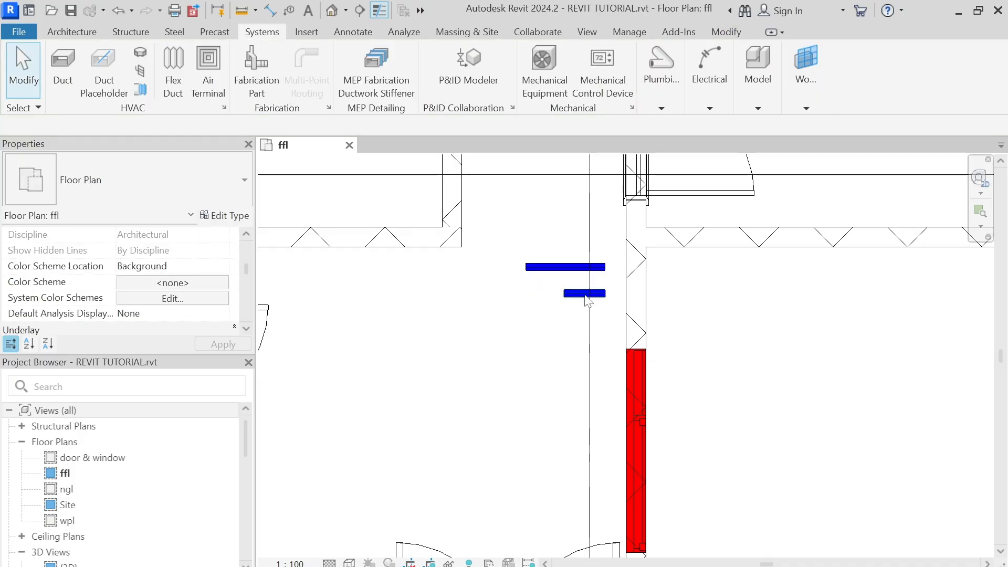
{"action": "left_click", "coordinate": [568, 294]}
{"action": "left_click_drag", "start_coordinate": [566, 295], "coordinate": [526, 293]}
{"action": "left_click", "coordinate": [538, 373]}
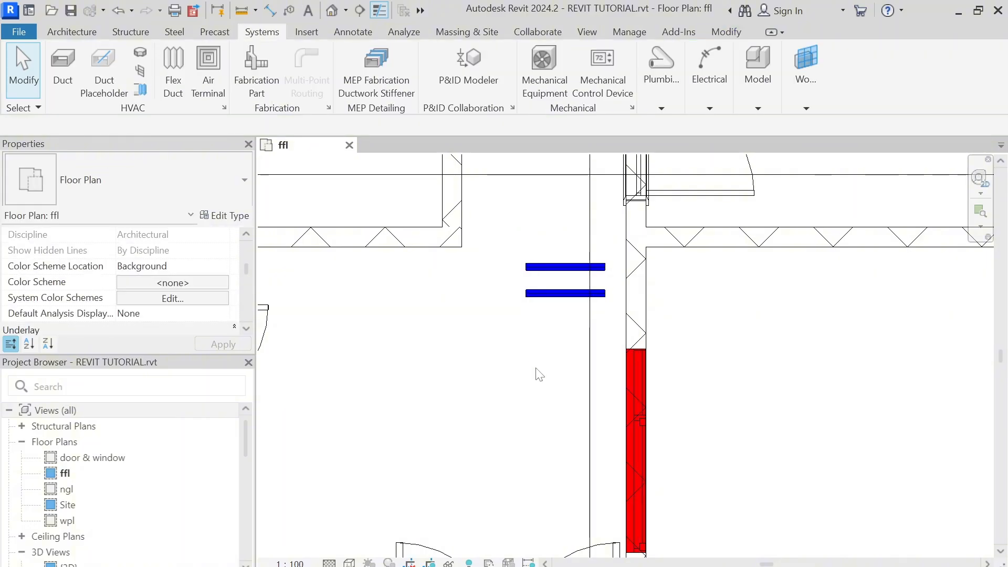
Step: Draw a horizontal Geyser conduits run about 700 mm long just below the two existing conduits
{"action": "key", "text": "c"}
{"action": "key", "text": "n"}
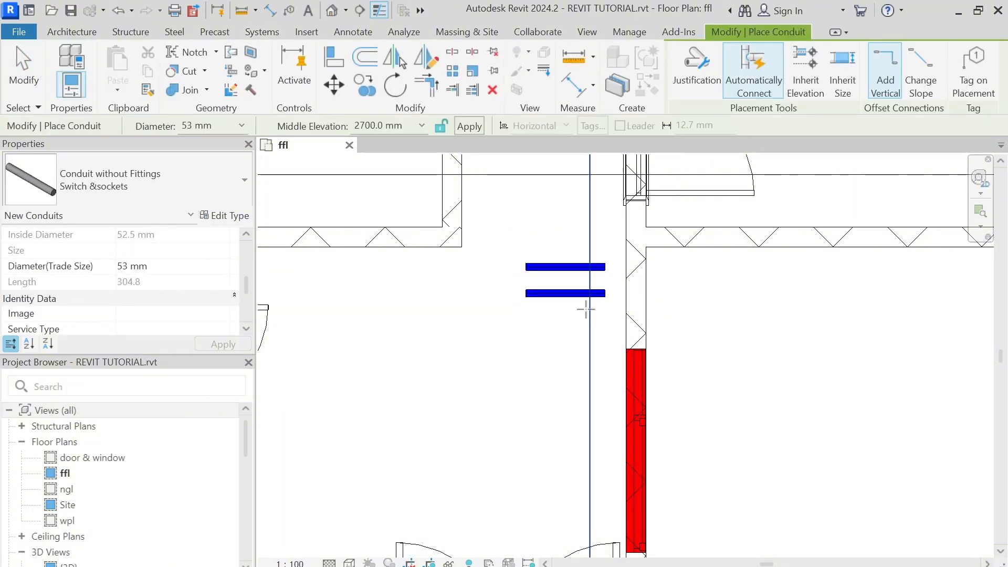
{"action": "left_click", "coordinate": [604, 325]}
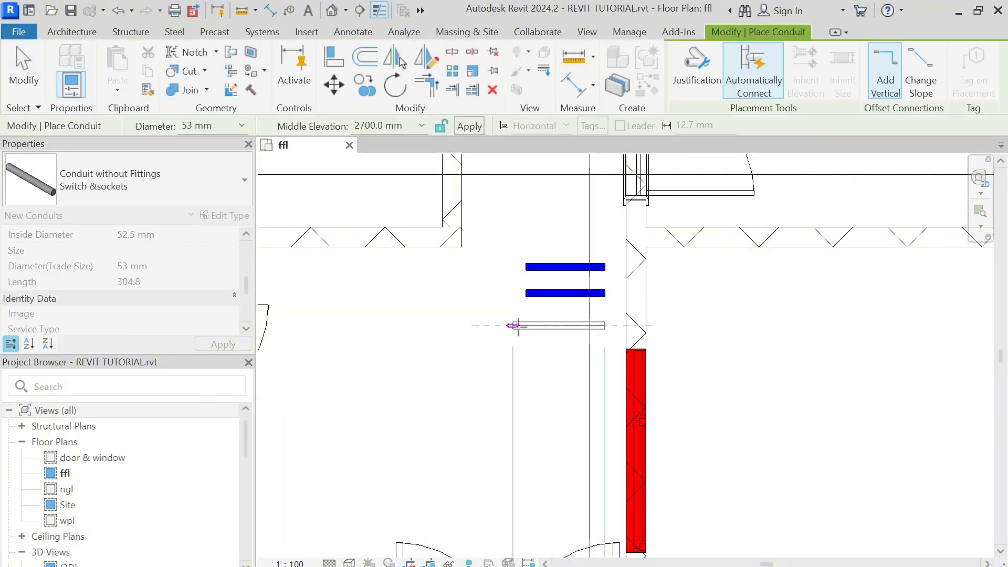
{"action": "key", "text": "Escape"}
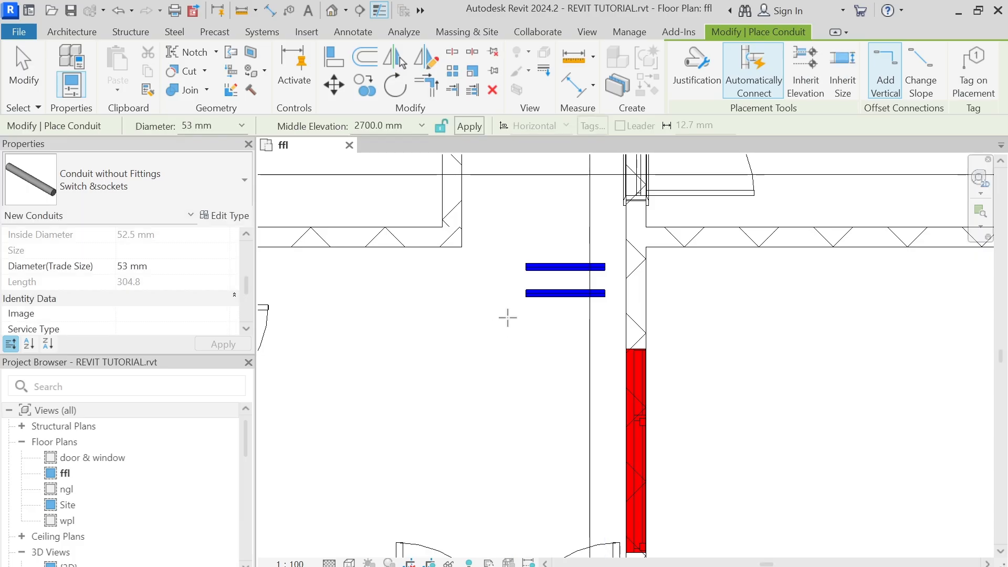
{"action": "left_click", "coordinate": [147, 179]}
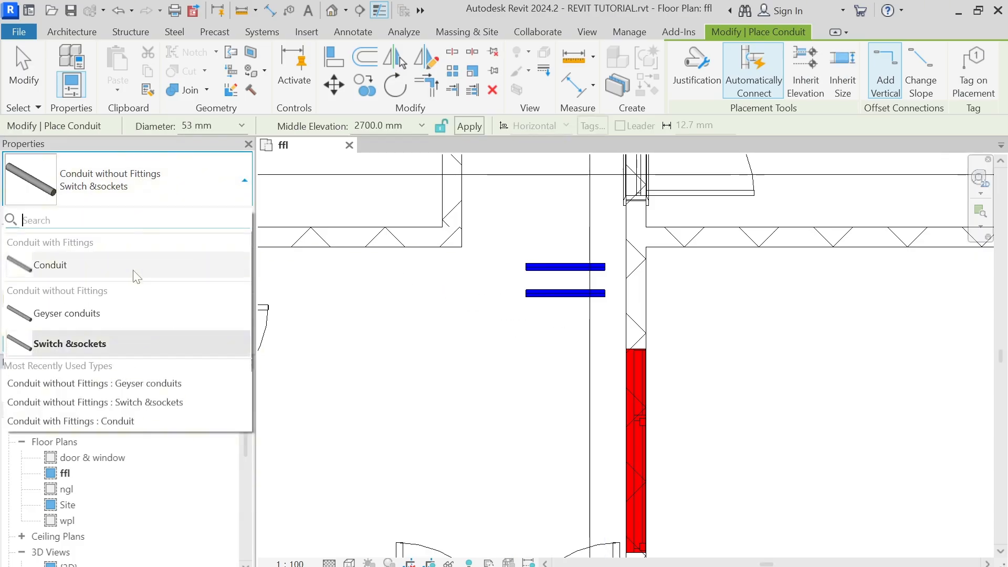
{"action": "left_click", "coordinate": [115, 314]}
{"action": "left_click", "coordinate": [605, 327]}
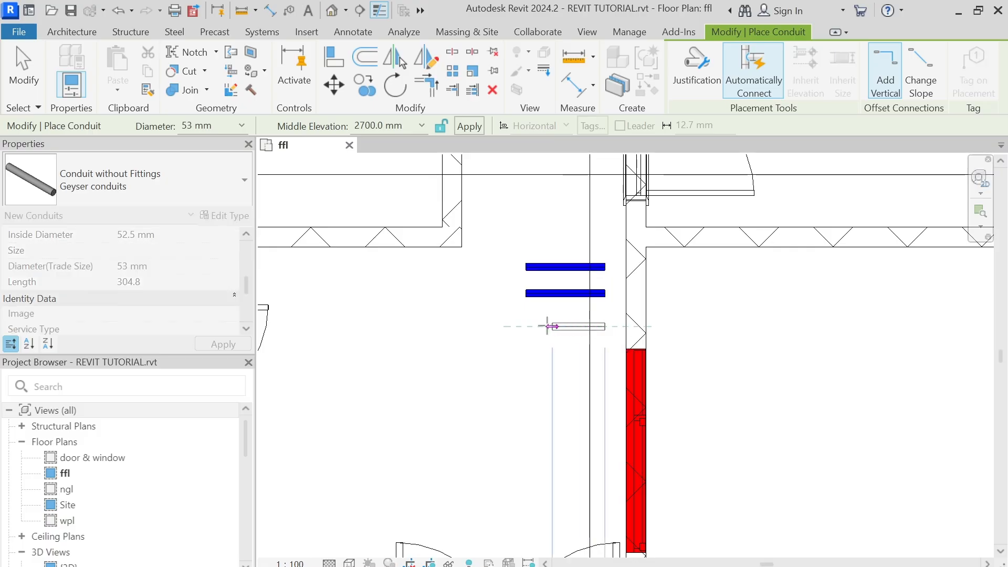
{"action": "left_click", "coordinate": [513, 326]}
{"action": "key", "text": "Escape"}
Step: Set the Type Mark of the new conduit's Geyser conduits type to 02 and apply the change
{"action": "left_click", "coordinate": [534, 329]}
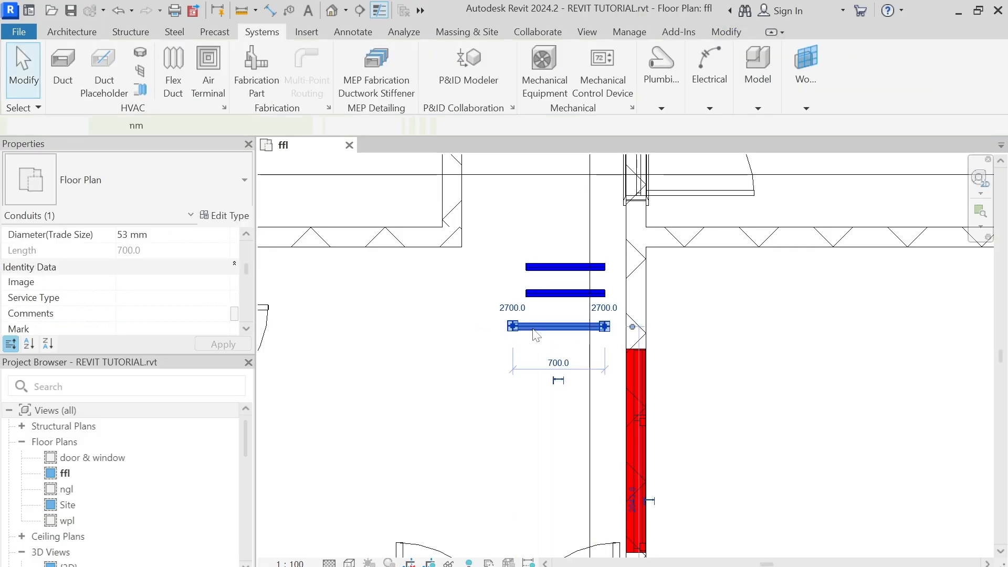
{"action": "left_click", "coordinate": [220, 215]}
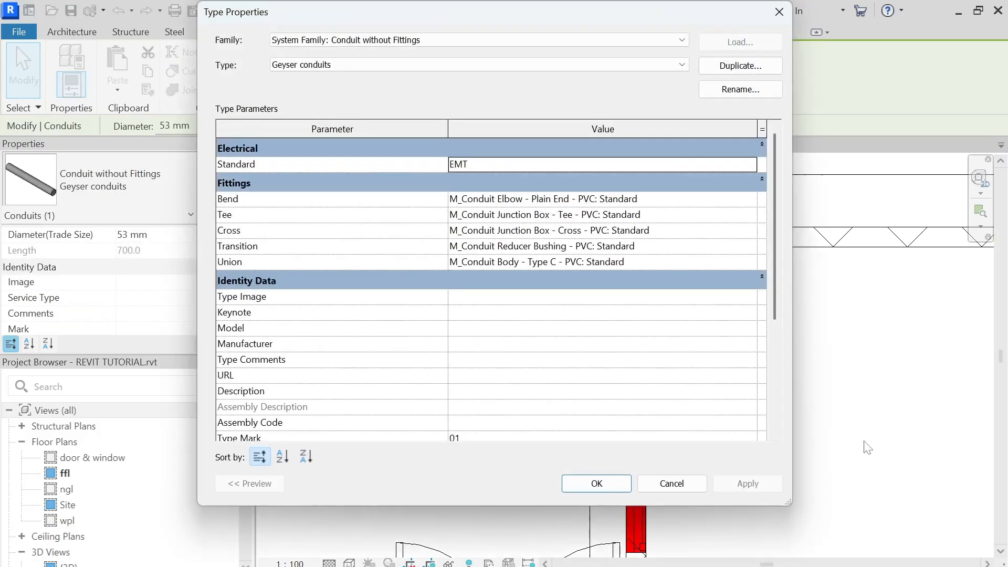
{"action": "scroll", "coordinate": [474, 392], "scroll_direction": "down", "scroll_amount": 3}
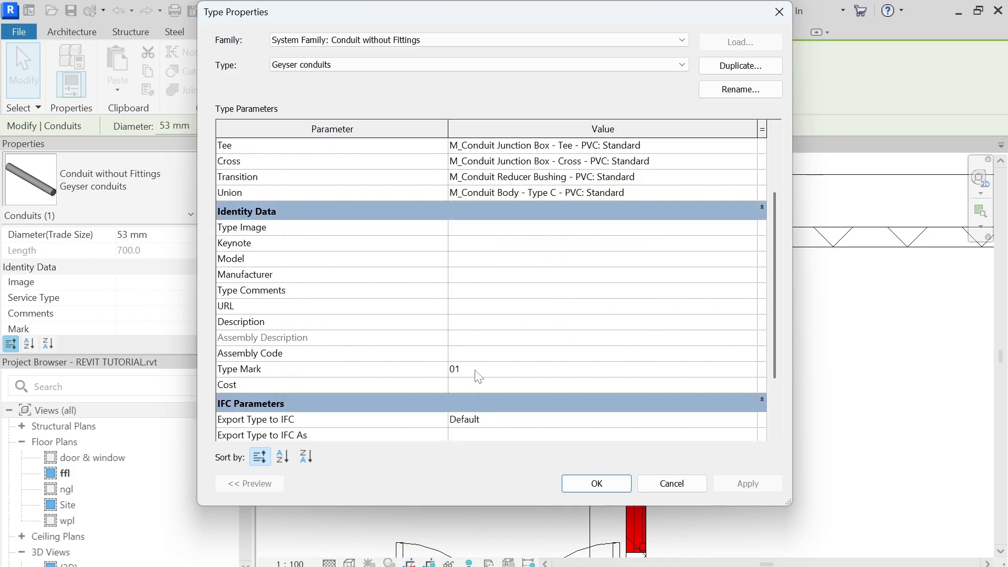
{"action": "left_click", "coordinate": [474, 370]}
{"action": "type", "text": "02"}
{"action": "left_click", "coordinate": [748, 483]}
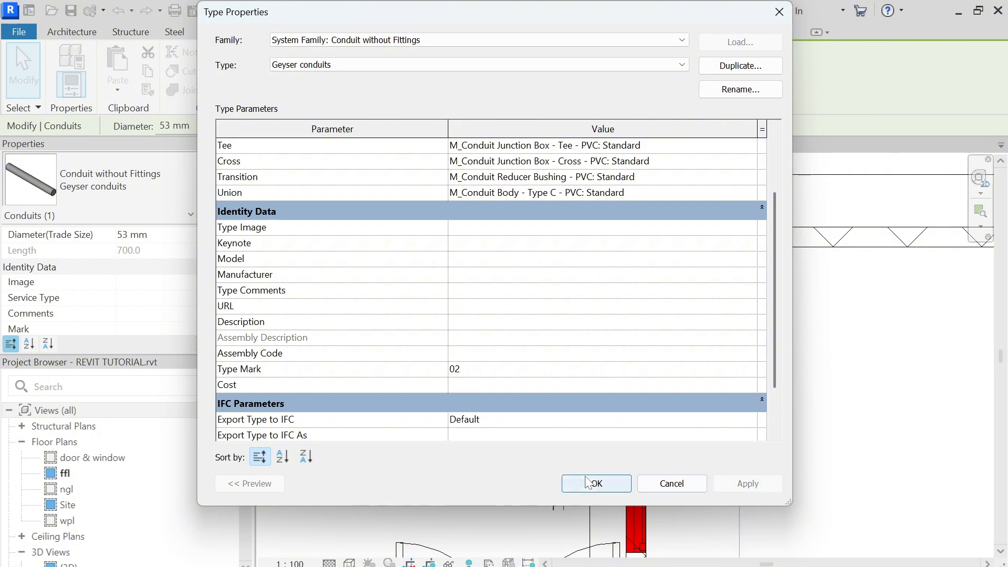
Step: Close the type settings and check the types assigned to the middle and upper conduits, leaving both types as they are
{"action": "left_click", "coordinate": [596, 483]}
{"action": "left_click", "coordinate": [510, 383]}
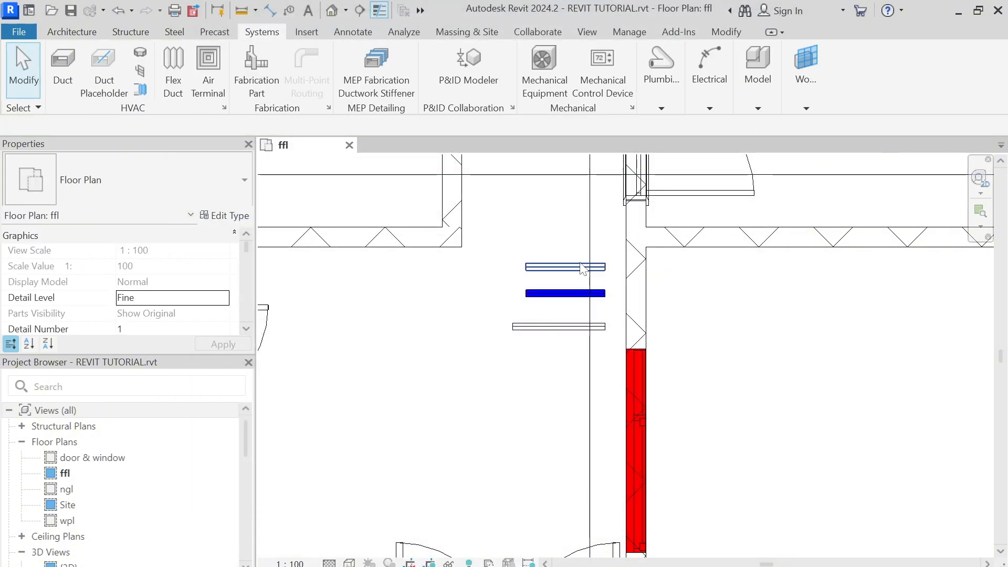
{"action": "scroll", "coordinate": [551, 294], "scroll_direction": "up", "scroll_amount": 2}
{"action": "left_click", "coordinate": [546, 319]}
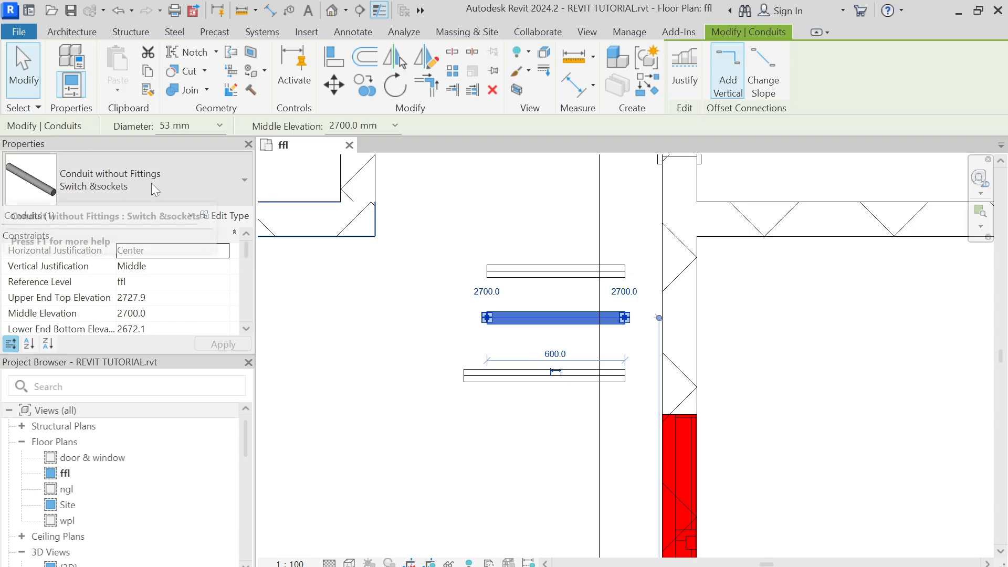
{"action": "left_click", "coordinate": [560, 273]}
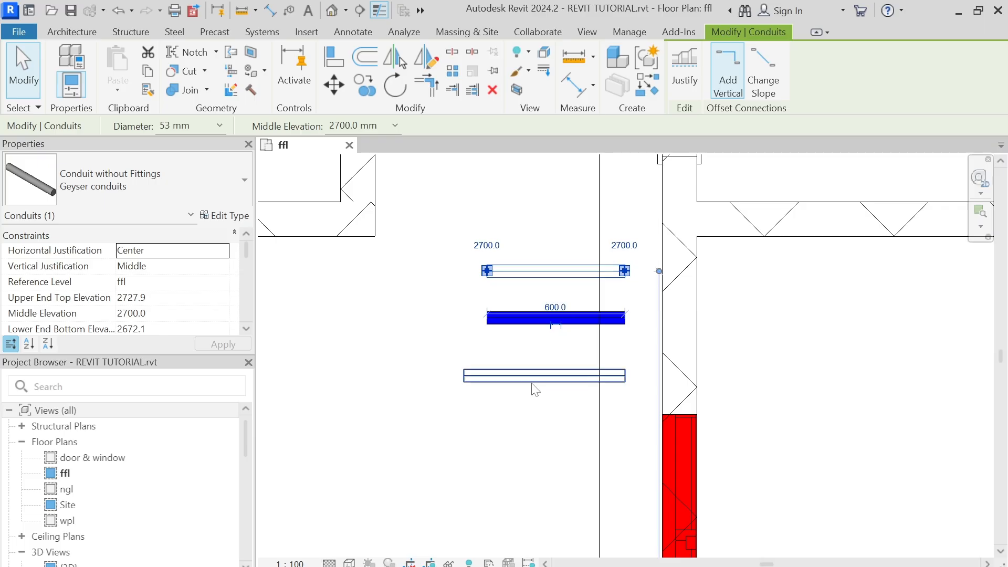
{"action": "left_click", "coordinate": [142, 171]}
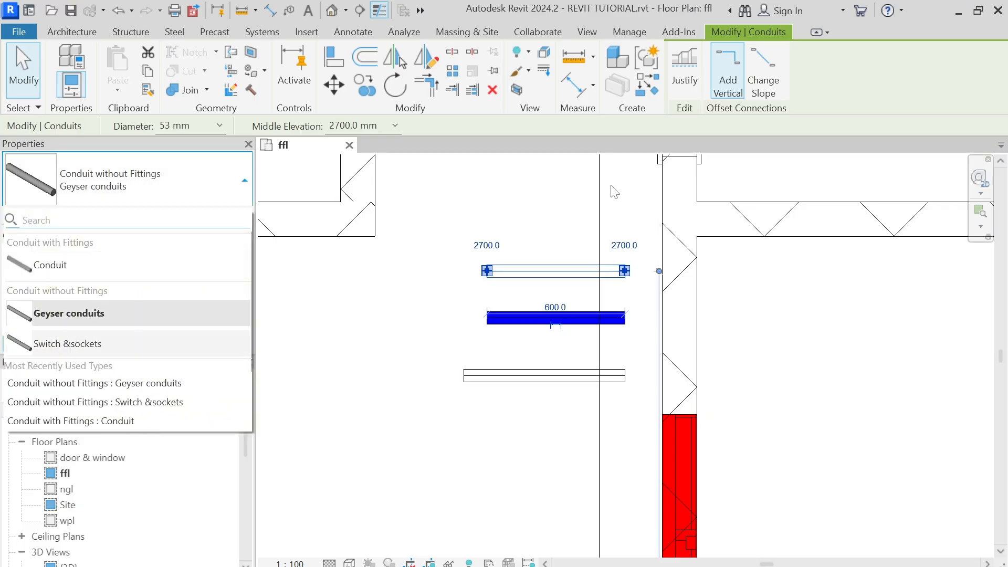
{"action": "left_click", "coordinate": [583, 200]}
Step: Delete the upper conduit and stretch the left ends of the two remaining conduits so each is 1000 mm long
{"action": "left_click", "coordinate": [565, 274]}
{"action": "key", "text": "Delete"}
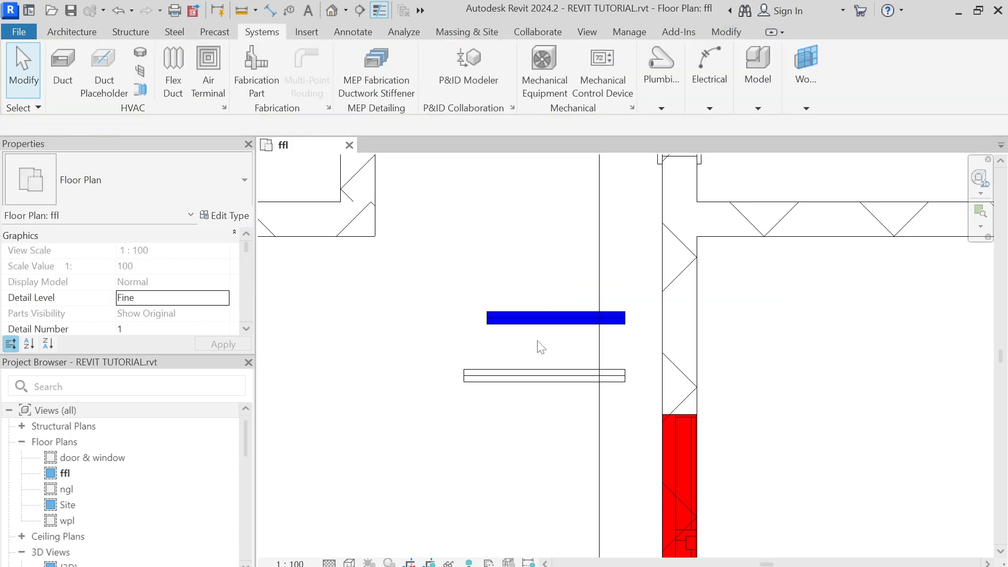
{"action": "left_click", "coordinate": [546, 319]}
{"action": "left_click_drag", "start_coordinate": [488, 317], "coordinate": [396, 317]}
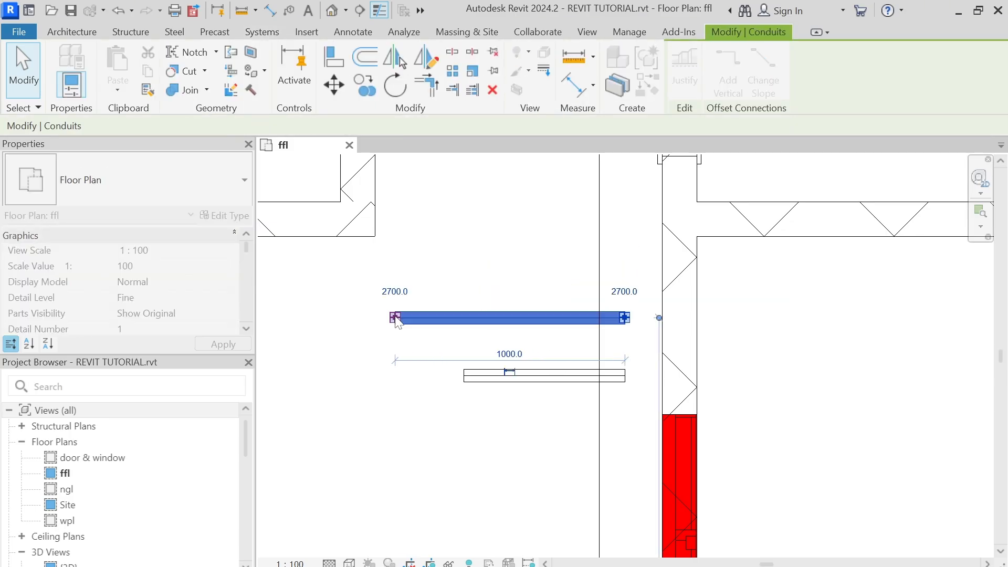
{"action": "left_click", "coordinate": [491, 288]}
{"action": "left_click", "coordinate": [499, 380]}
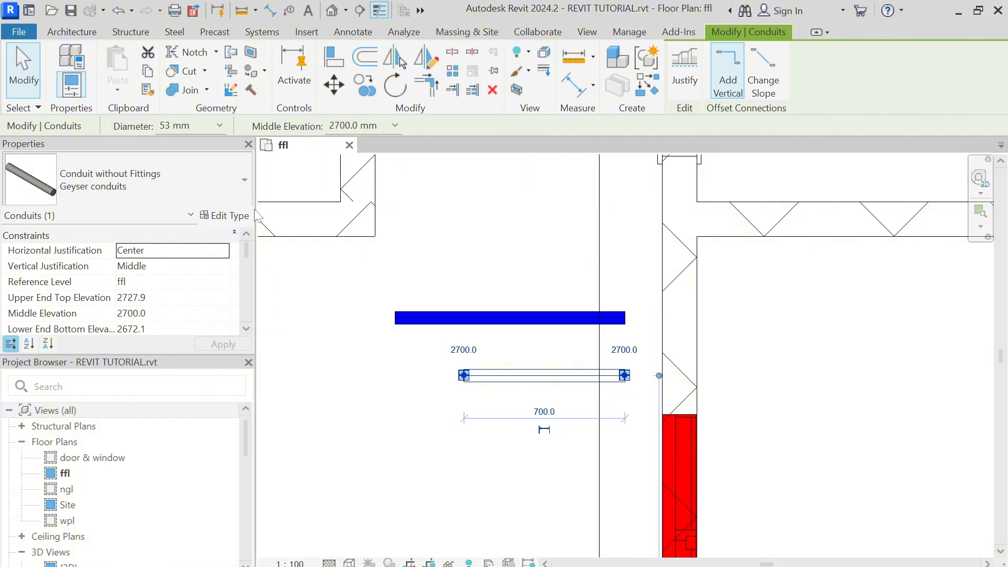
{"action": "left_click_drag", "start_coordinate": [464, 375], "coordinate": [395, 374]}
{"action": "left_click", "coordinate": [401, 493]}
Step: Check the Type Mark in the type properties of the lower Geyser conduits run
{"action": "left_click", "coordinate": [476, 375]}
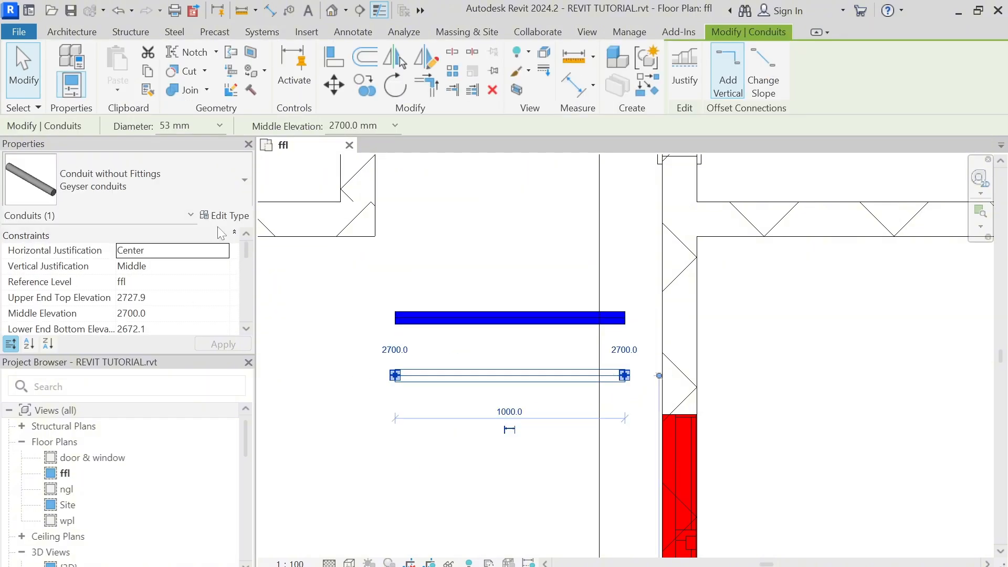
{"action": "left_click", "coordinate": [223, 215]}
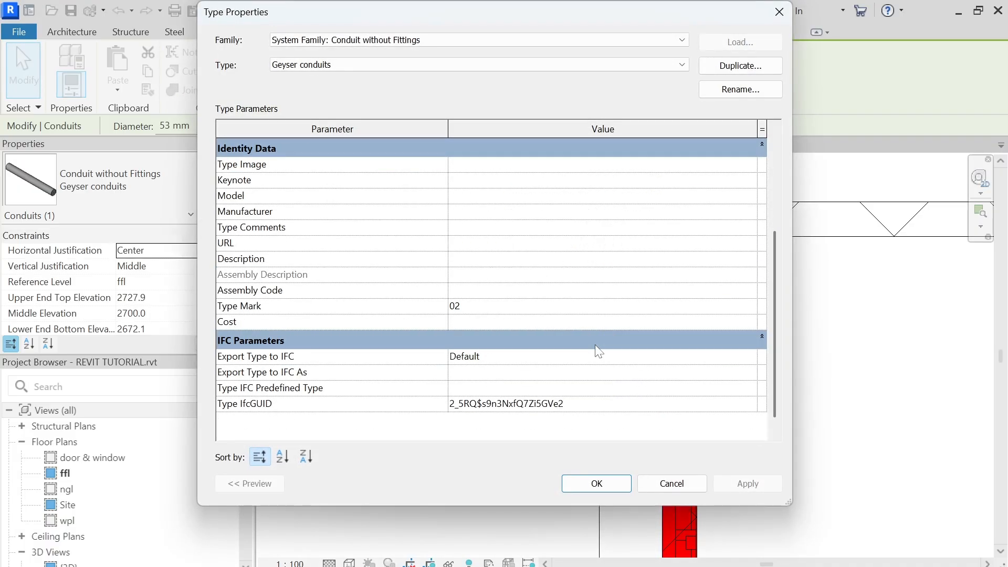
{"action": "left_click", "coordinate": [611, 484]}
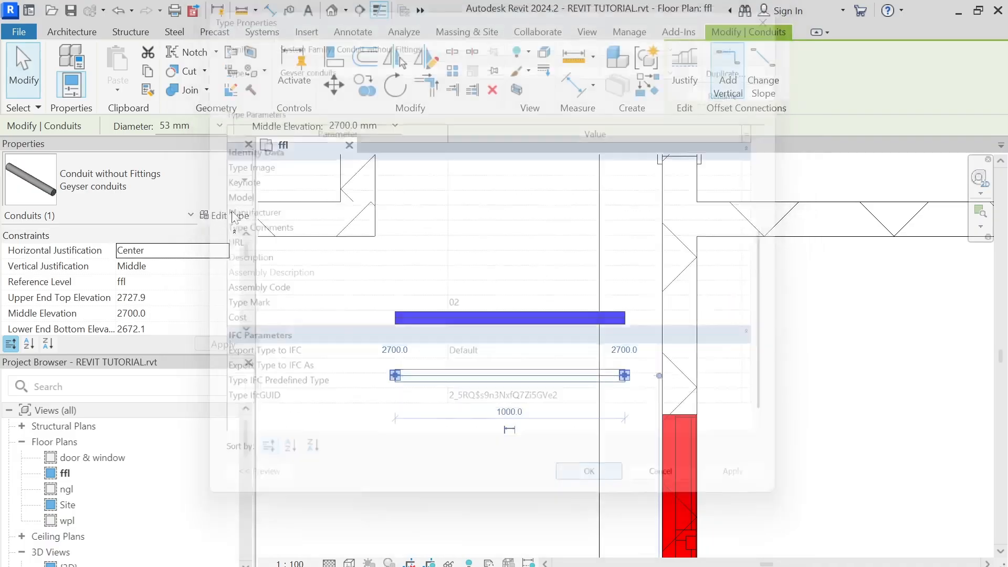
{"action": "key", "text": "Escape"}
Step: Create a rule-based filter named Geyser conduits from the filter overrides of the ffl plan's Architectural Plan view template
{"action": "scroll", "coordinate": [216, 288], "scroll_direction": "down", "scroll_amount": 8}
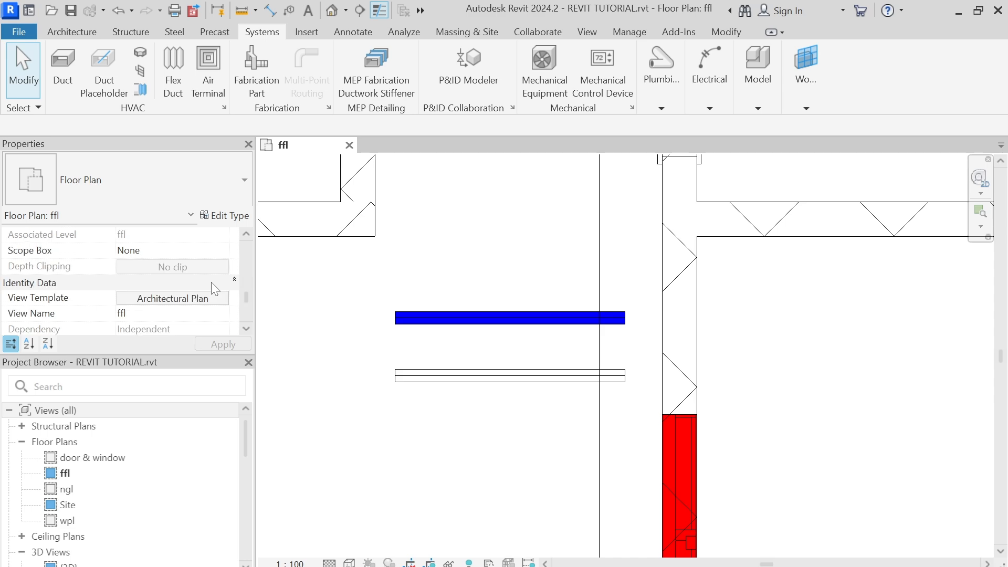
{"action": "left_click", "coordinate": [178, 300]}
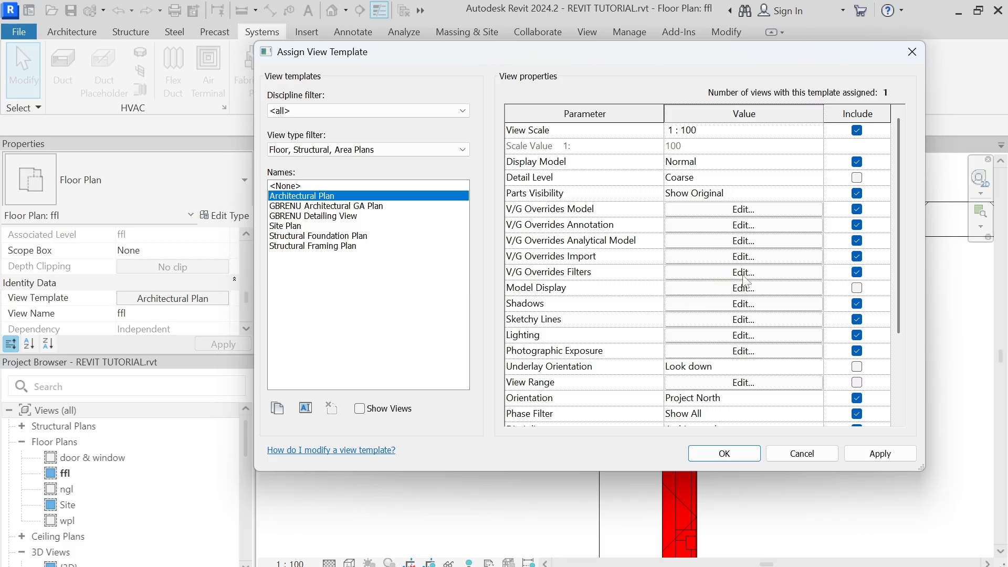
{"action": "left_click", "coordinate": [745, 274]}
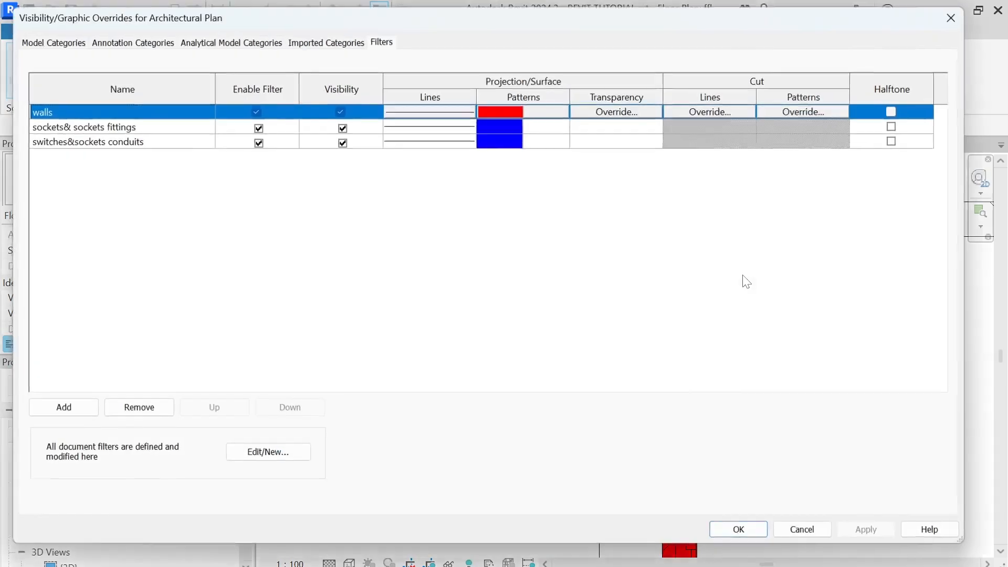
{"action": "left_click", "coordinate": [268, 454]}
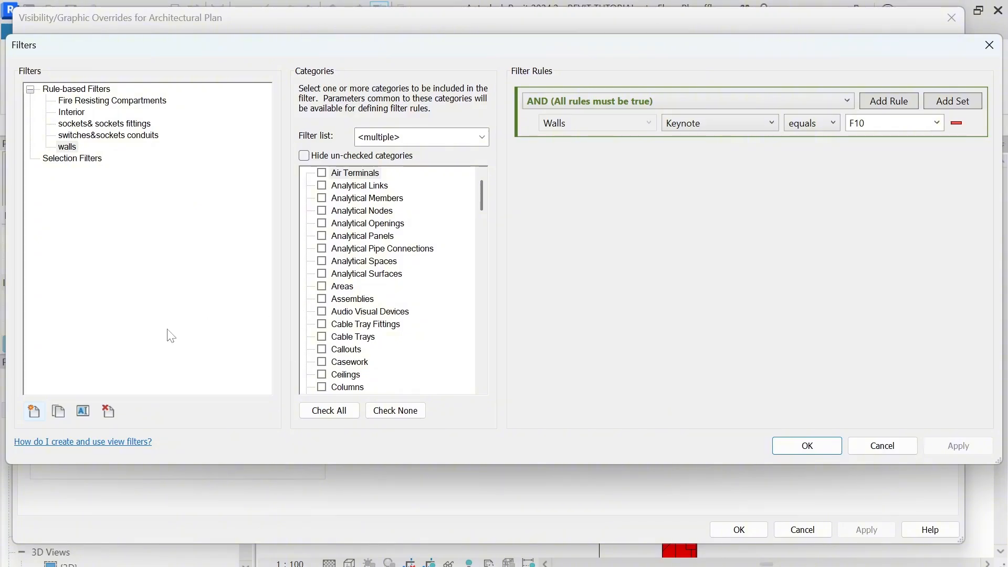
{"action": "left_click", "coordinate": [33, 413]}
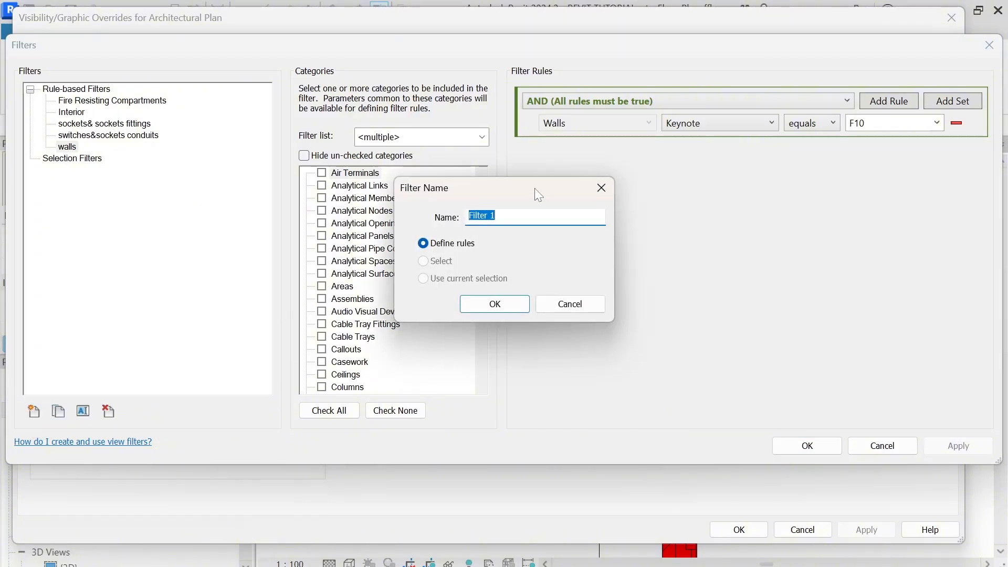
{"action": "type", "text": "Geyser conduits"}
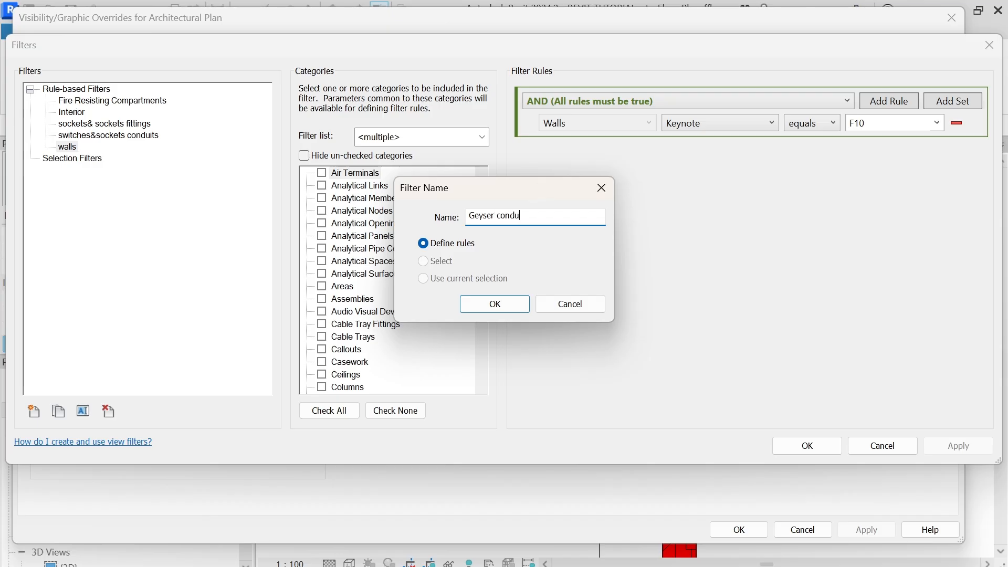
{"action": "left_click", "coordinate": [500, 307]}
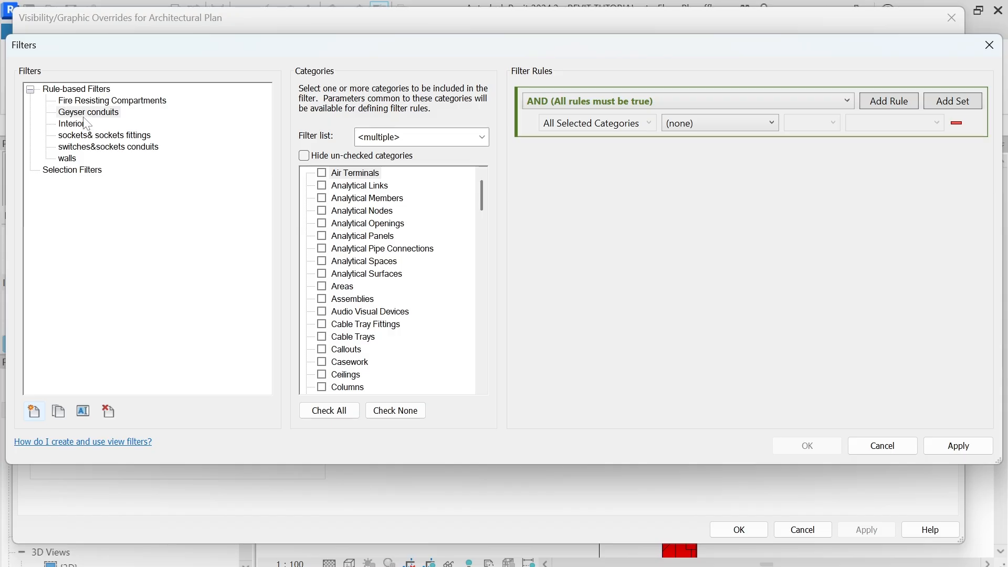
Step: Include the Conduits and Conduit Fittings categories in the Geyser conduits filter
{"action": "left_click", "coordinate": [81, 111]}
{"action": "scroll", "coordinate": [433, 277], "scroll_direction": "down", "scroll_amount": 1}
{"action": "scroll", "coordinate": [375, 349], "scroll_direction": "down", "scroll_amount": 2}
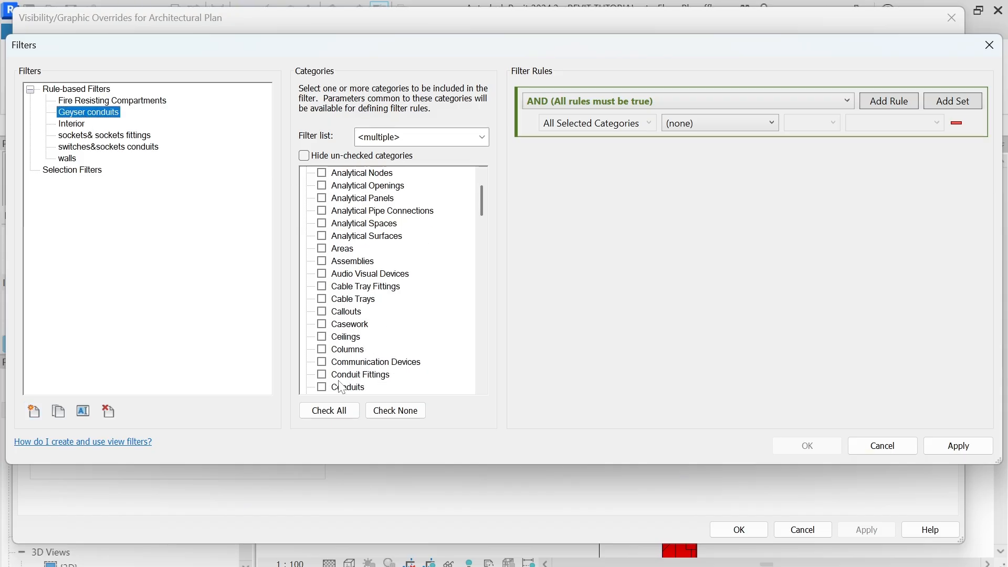
{"action": "left_click", "coordinate": [322, 387]}
{"action": "left_click", "coordinate": [323, 362]}
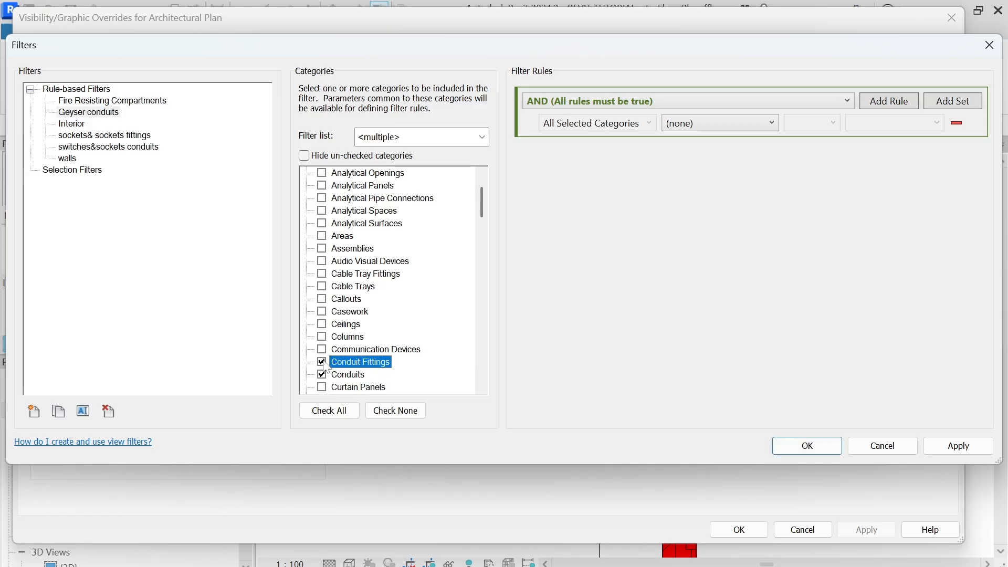
Step: Define the Geyser conduits filter rule as Type Mark equals 02 and save the filter
{"action": "left_click", "coordinate": [727, 120]}
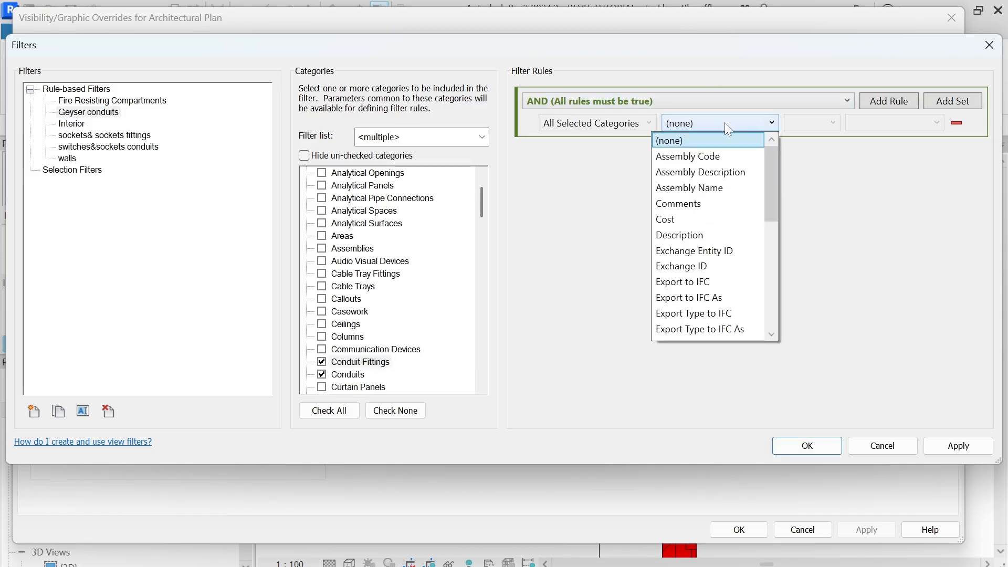
{"action": "scroll", "coordinate": [703, 228], "scroll_direction": "down", "scroll_amount": 6}
{"action": "left_click", "coordinate": [702, 283]}
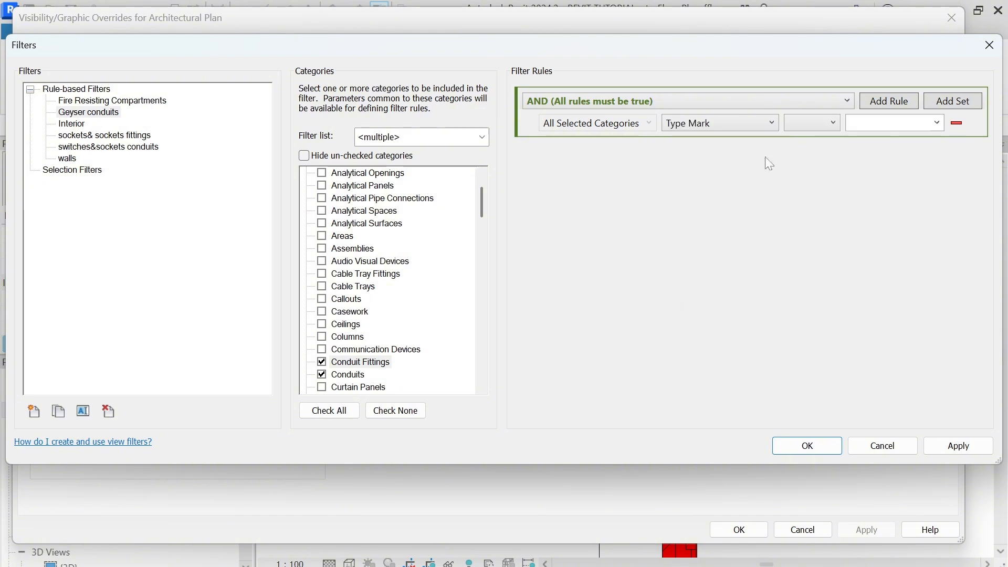
{"action": "left_click", "coordinate": [826, 125]}
{"action": "left_click", "coordinate": [745, 141]}
{"action": "left_click", "coordinate": [938, 124]}
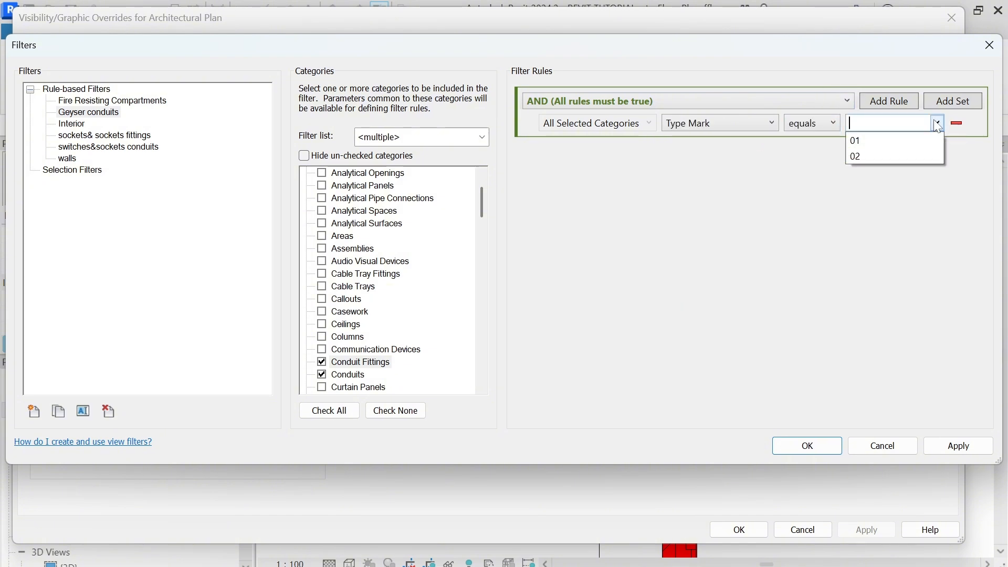
{"action": "left_click", "coordinate": [864, 156]}
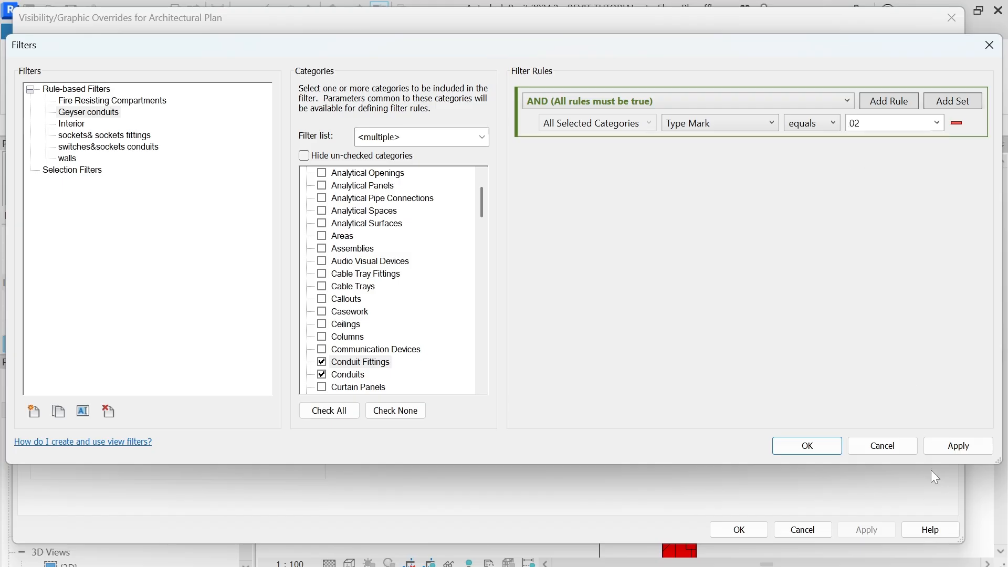
{"action": "left_click", "coordinate": [937, 445]}
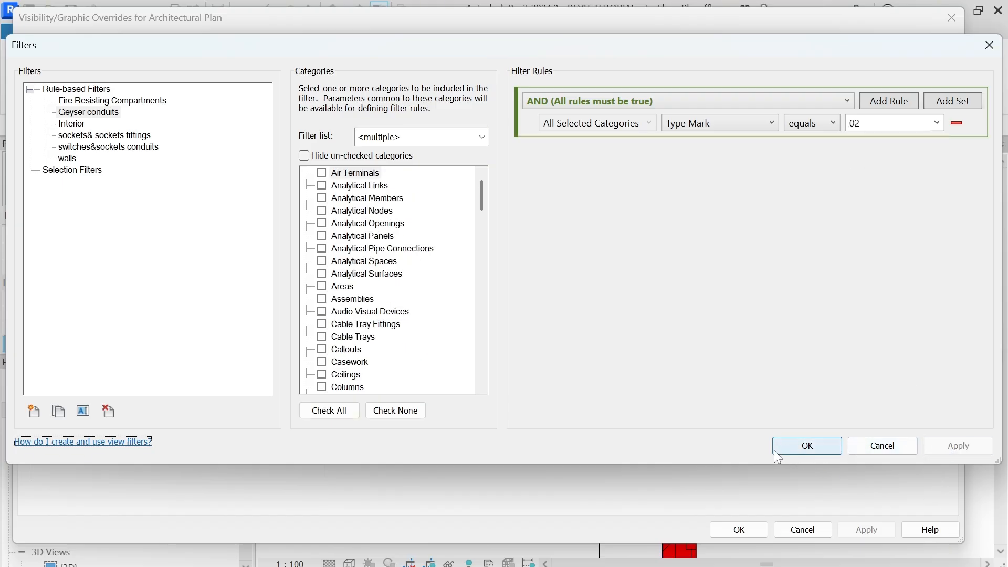
{"action": "left_click", "coordinate": [816, 444]}
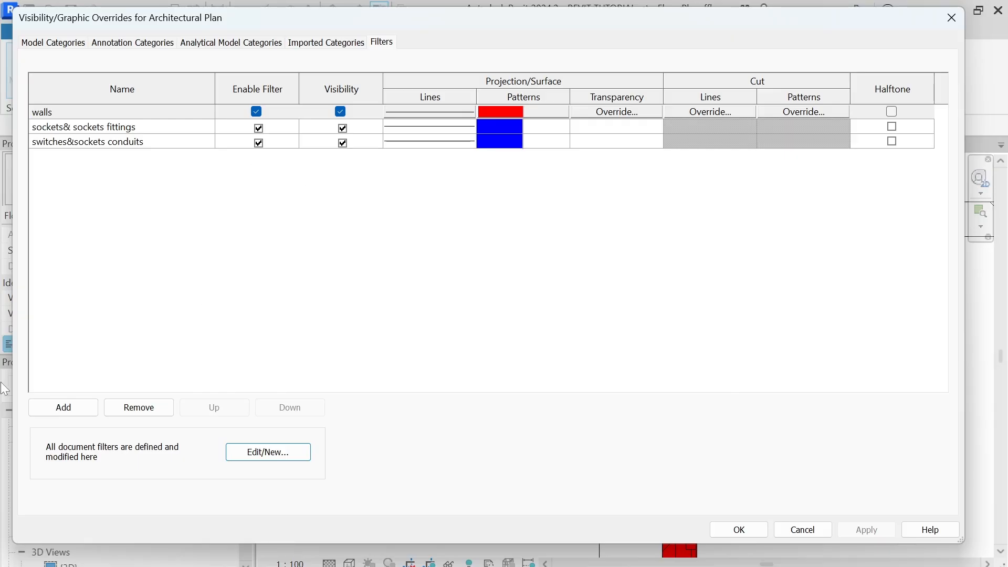
Step: Add the Geyser conduits filter to the Architectural Plan template's filter overrides
{"action": "left_click", "coordinate": [64, 408]}
{"action": "left_click", "coordinate": [436, 224]}
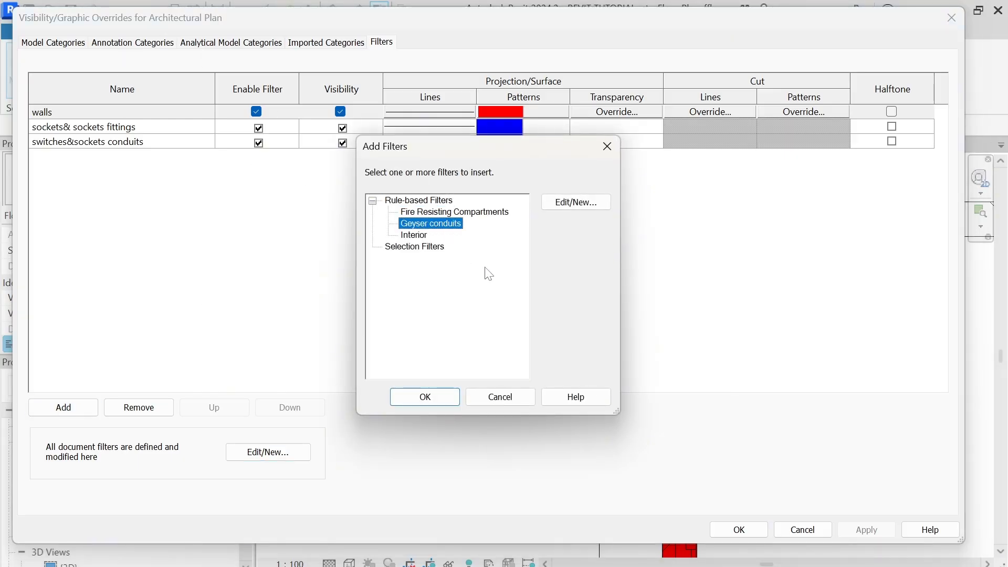
{"action": "left_click", "coordinate": [423, 397]}
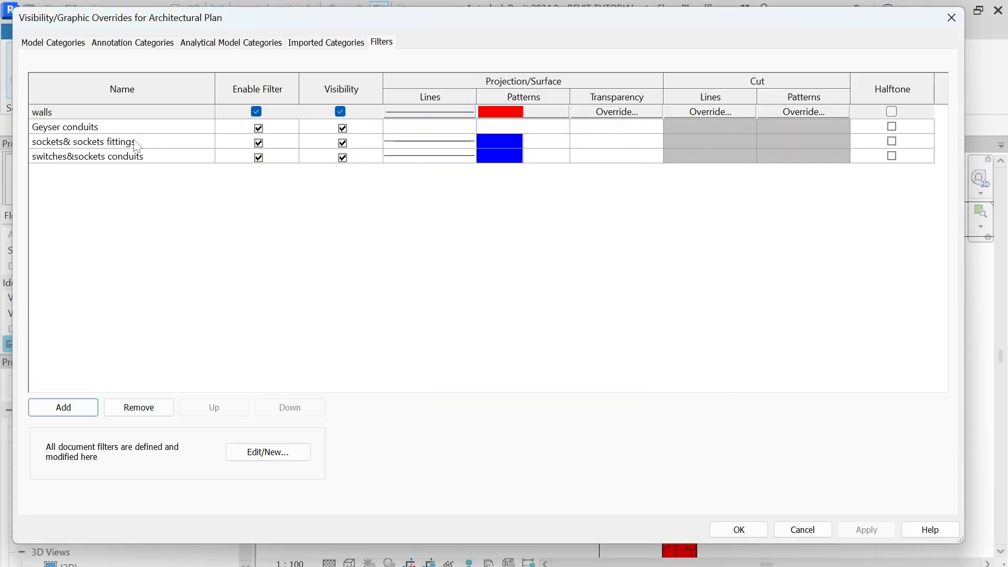
Step: Override the Geyser conduits filter's projection surface foreground with a solid fill in green RGB 000-255-064
{"action": "left_click", "coordinate": [208, 135]}
{"action": "left_click", "coordinate": [491, 128]}
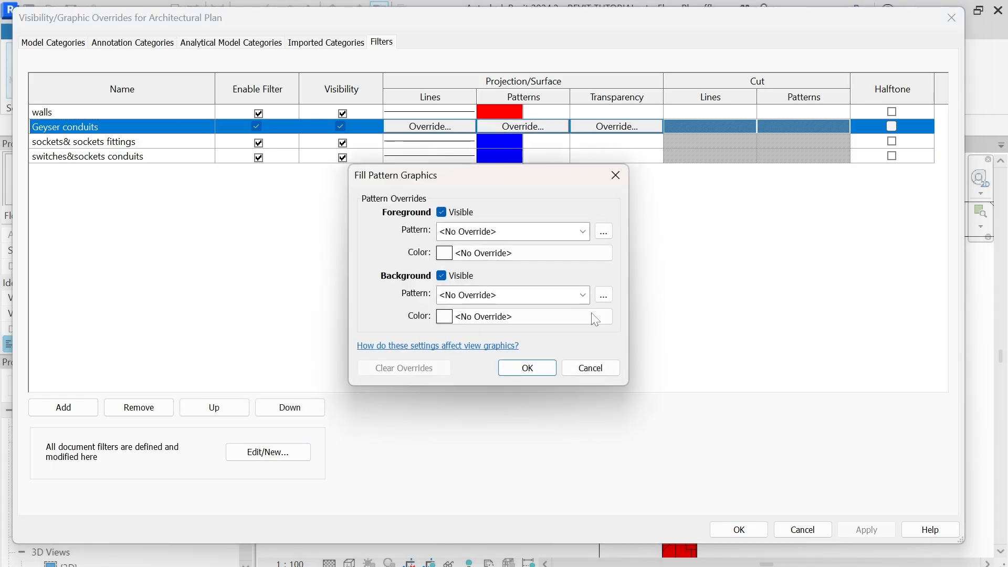
{"action": "left_click", "coordinate": [470, 229]}
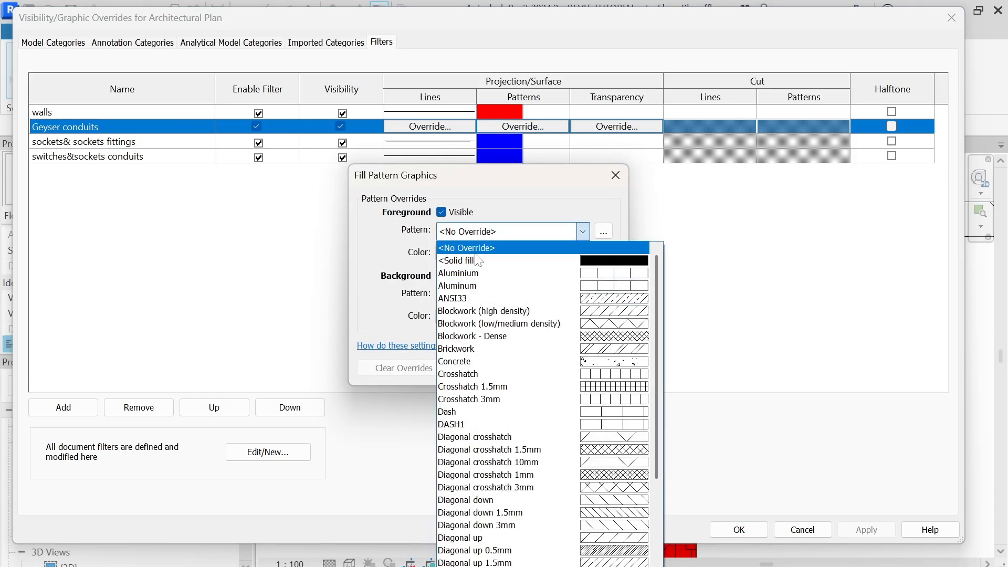
{"action": "left_click", "coordinate": [476, 261]}
{"action": "left_click", "coordinate": [475, 256]}
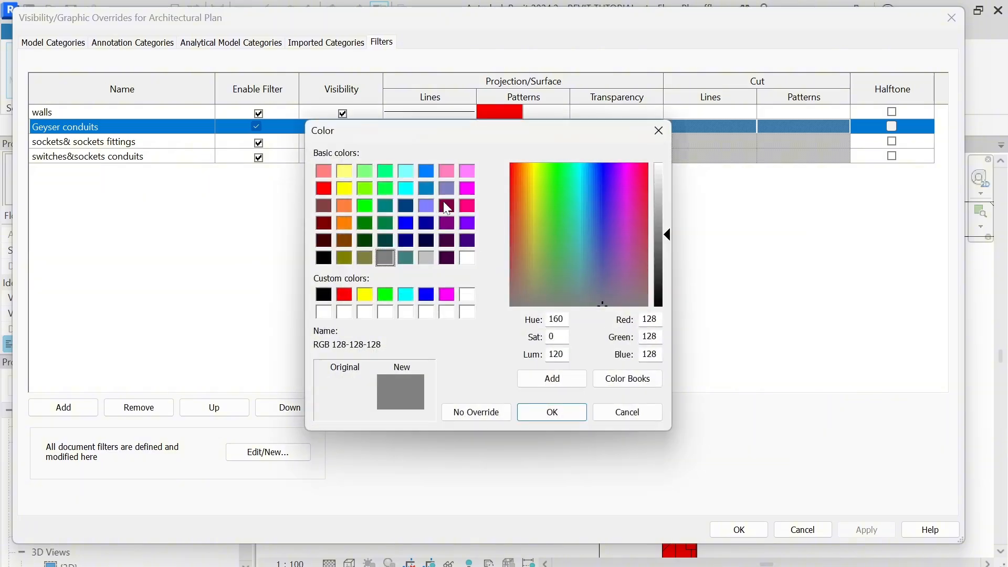
{"action": "left_click", "coordinate": [384, 189]}
{"action": "left_click", "coordinate": [553, 412]}
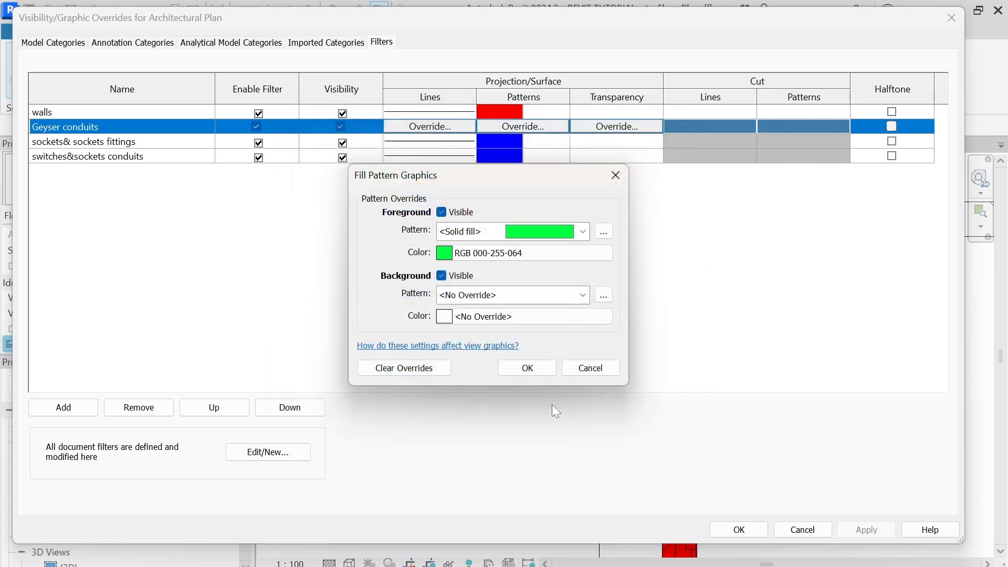
{"action": "left_click", "coordinate": [540, 370]}
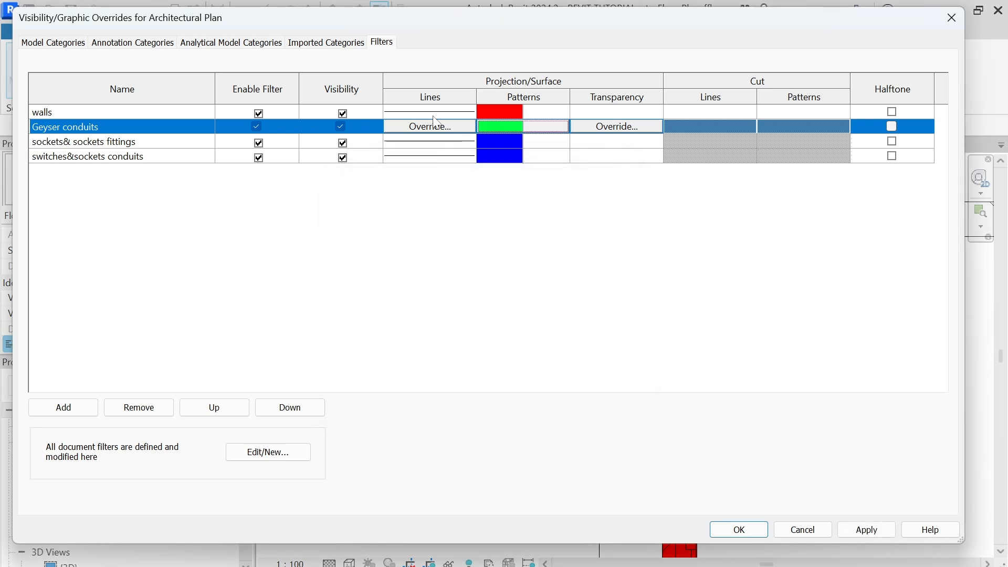
Step: Override the Geyser conduits filter's projection line color with black, and apply and confirm the graphic overrides
{"action": "left_click", "coordinate": [434, 126]}
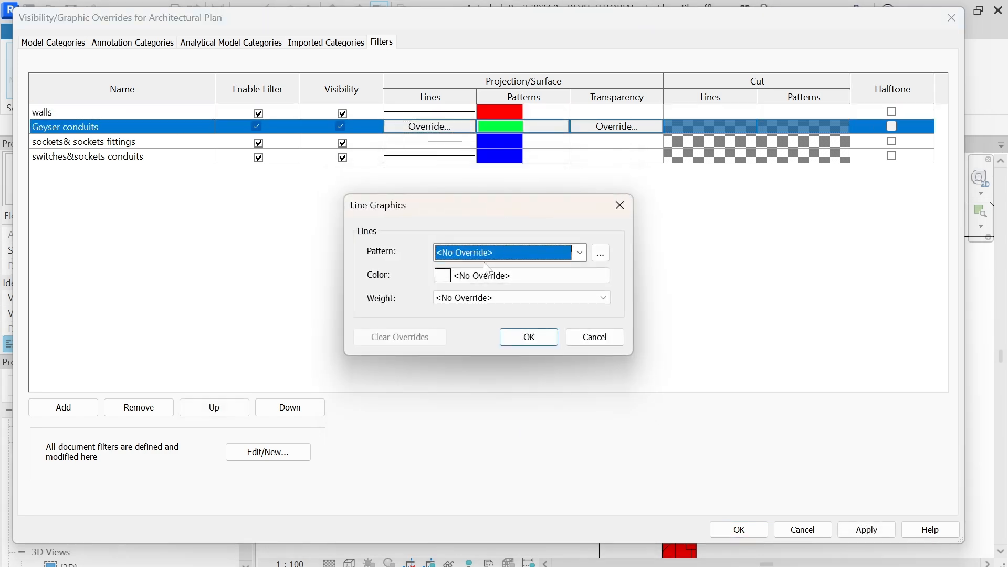
{"action": "left_click", "coordinate": [500, 247]}
{"action": "left_click", "coordinate": [471, 277]}
{"action": "left_click", "coordinate": [471, 276]}
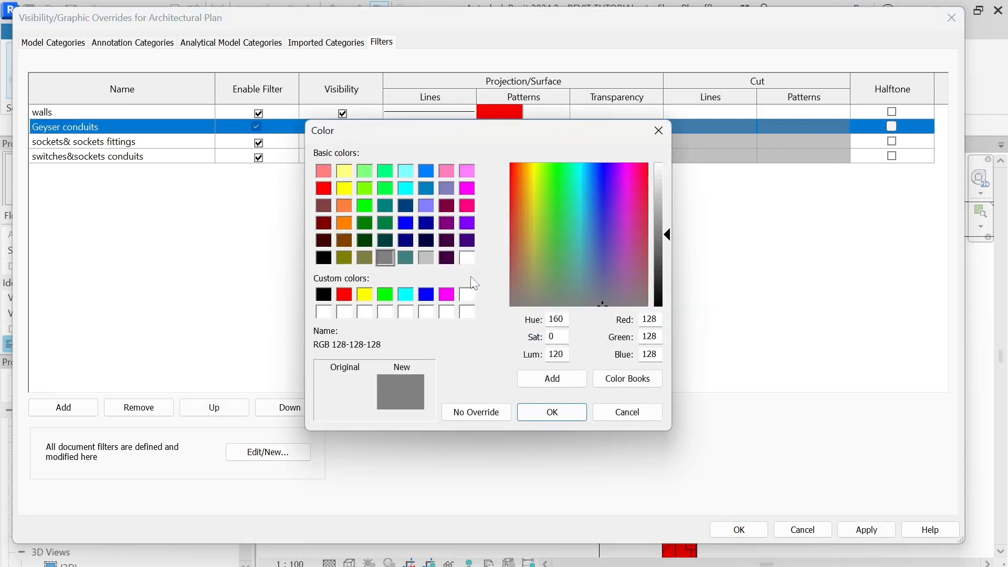
{"action": "left_click", "coordinate": [327, 262]}
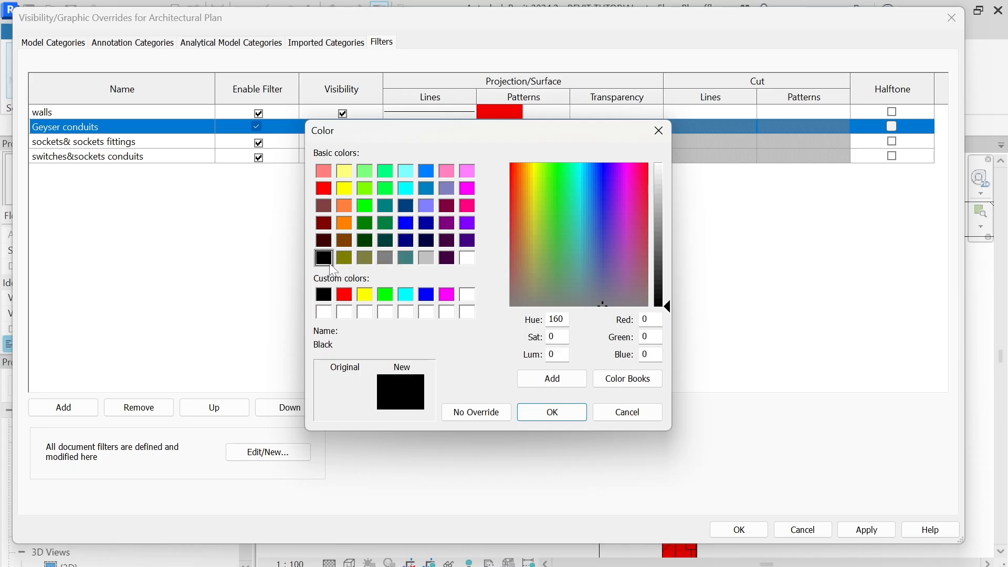
{"action": "left_click", "coordinate": [553, 413]}
{"action": "left_click", "coordinate": [518, 338]}
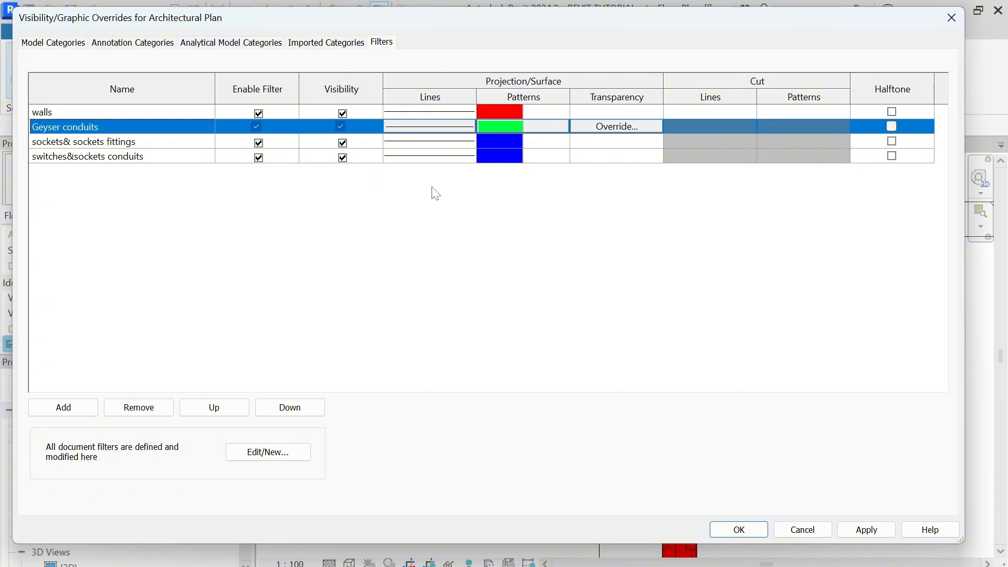
{"action": "left_click", "coordinate": [866, 530]}
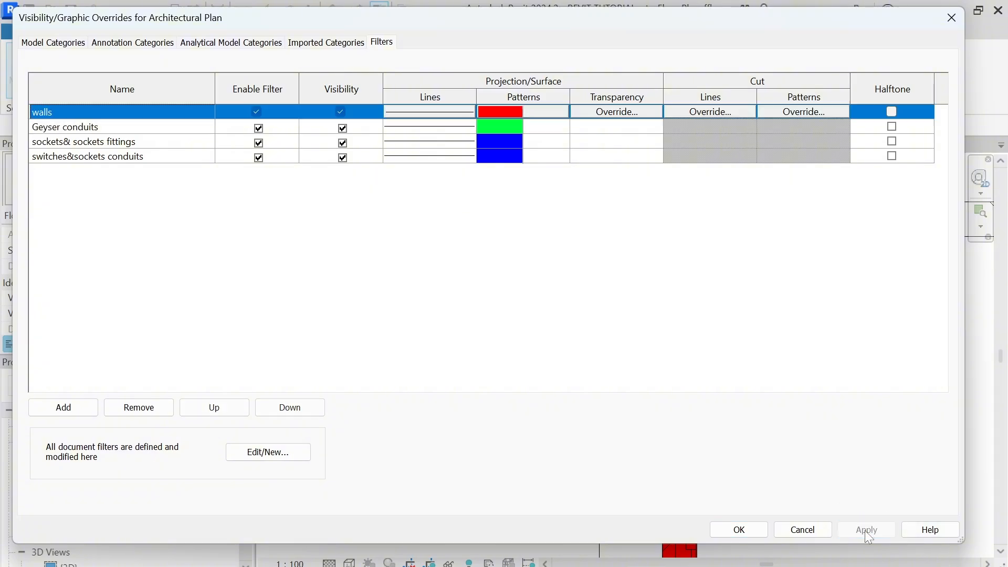
{"action": "left_click", "coordinate": [737, 530]}
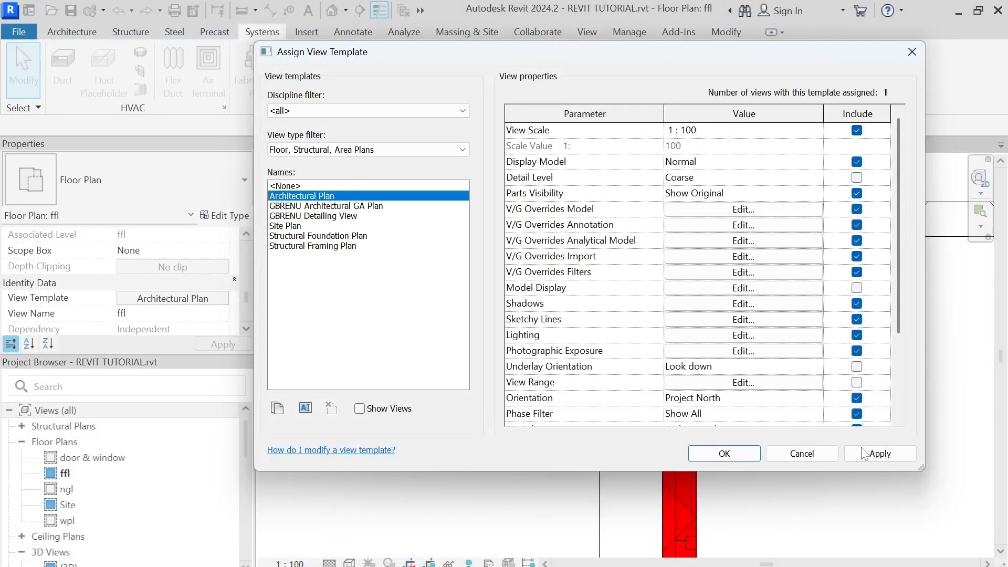
Step: Confirm the Architectural Plan view template for the ffl floor plan
{"action": "left_click", "coordinate": [724, 453]}
{"action": "scroll", "coordinate": [486, 453], "scroll_direction": "down", "scroll_amount": 3}
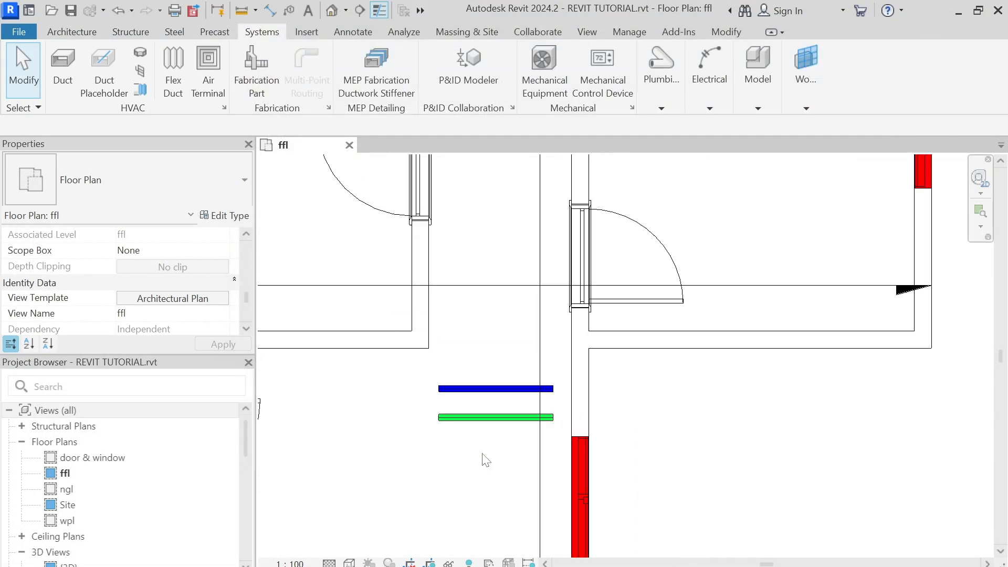
Step: Draw a Geyser conduits run straight down from the left end of the green horizontal conduit, forming a 90° bend
{"action": "scroll", "coordinate": [466, 431], "scroll_direction": "up", "scroll_amount": 2}
{"action": "left_click", "coordinate": [443, 419]}
{"action": "scroll", "coordinate": [423, 416], "scroll_direction": "up", "scroll_amount": 1}
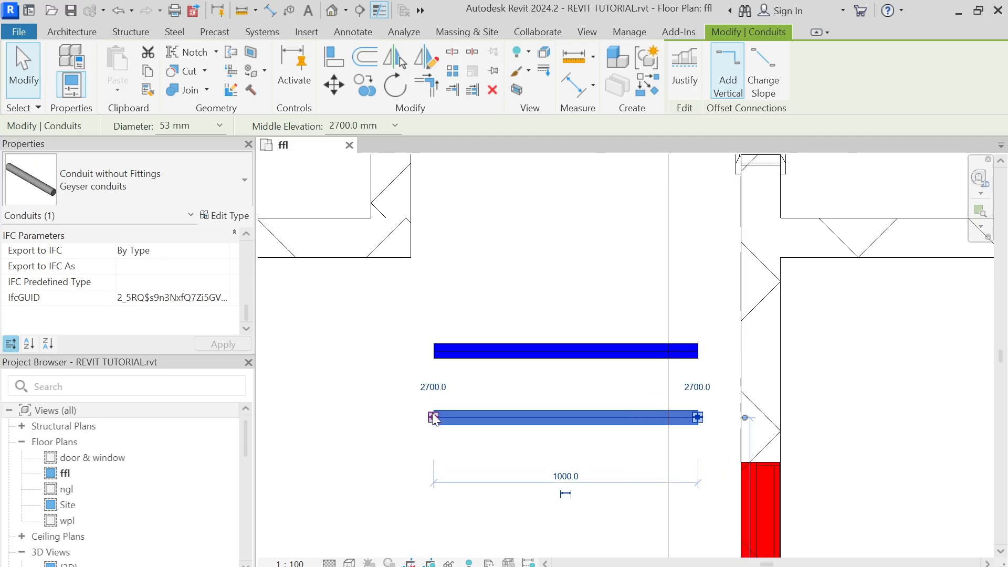
{"action": "right_click", "coordinate": [450, 419]}
{"action": "left_click", "coordinate": [487, 231]}
{"action": "scroll", "coordinate": [464, 386], "scroll_direction": "down", "scroll_amount": 4}
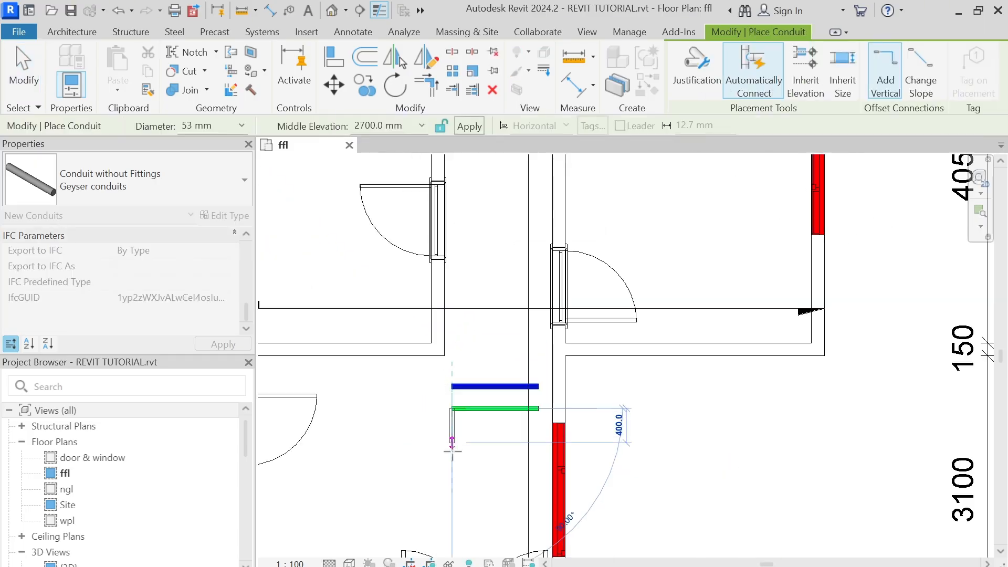
{"action": "left_click", "coordinate": [452, 476]}
{"action": "key", "text": "Escape"}
{"action": "key", "text": "Escape"}
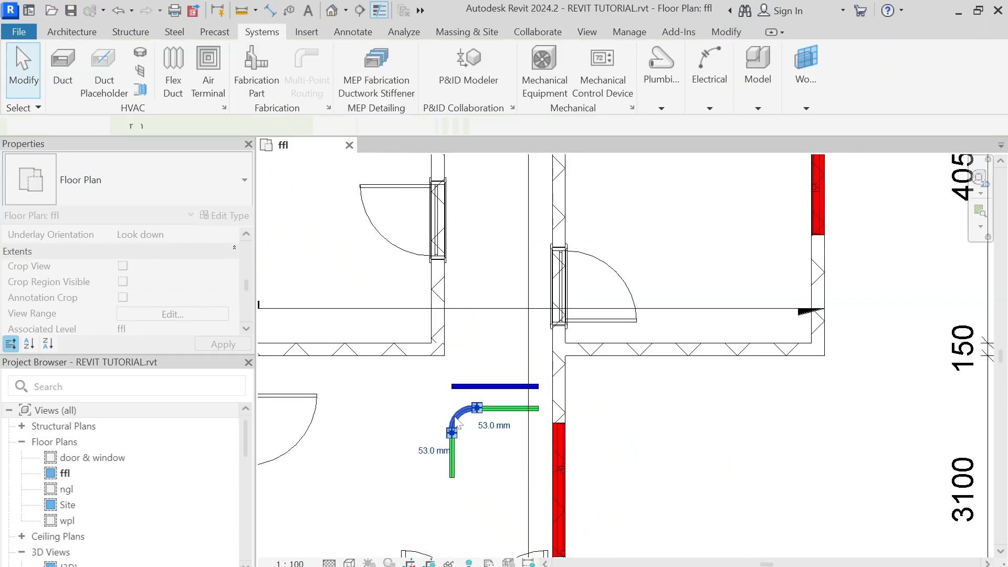
Step: Duplicate the type of the green run's conduit elbow under the name "geyser fitting"
{"action": "left_click", "coordinate": [459, 416]}
{"action": "left_click", "coordinate": [182, 188]}
{"action": "left_click", "coordinate": [181, 187]}
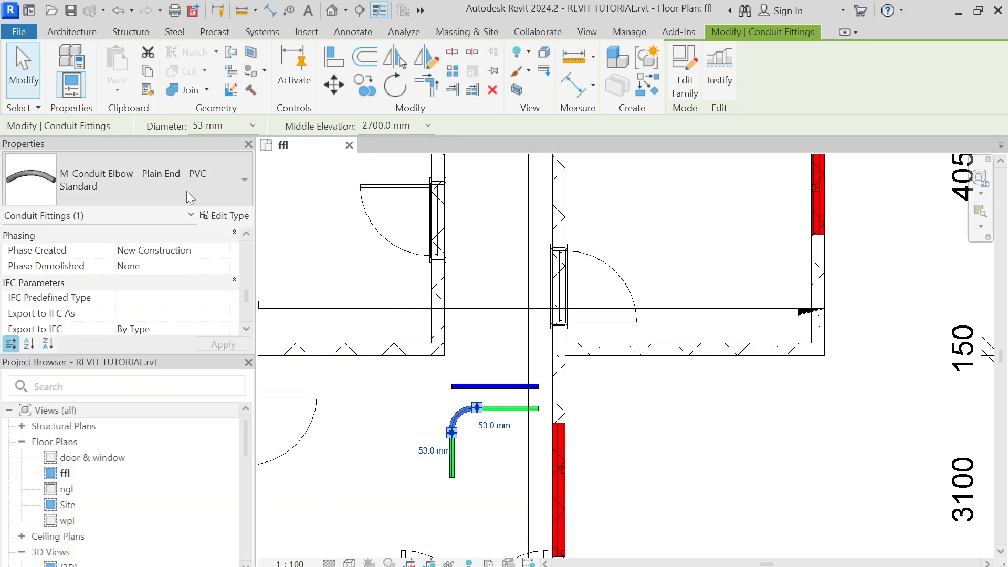
{"action": "left_click", "coordinate": [215, 215]}
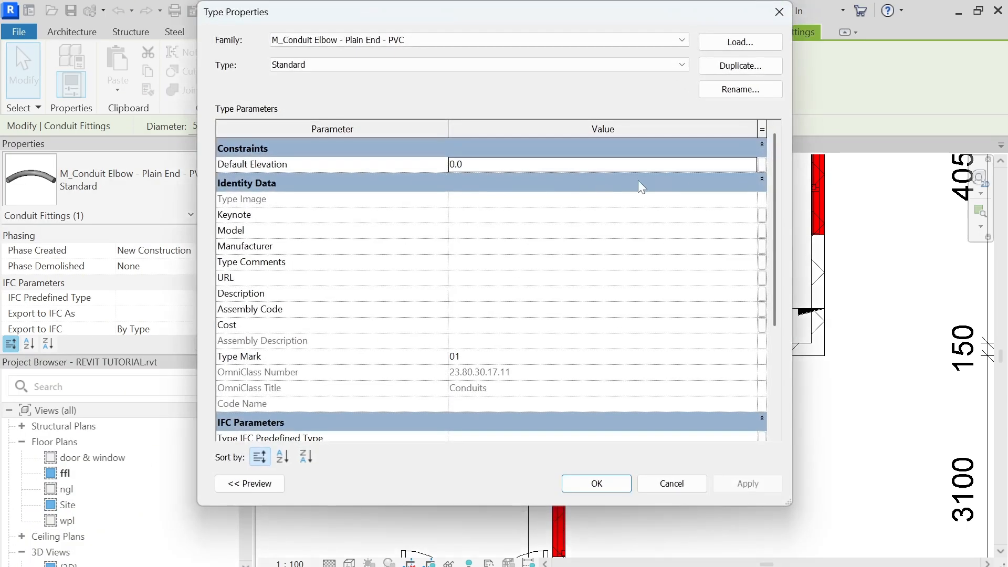
{"action": "left_click", "coordinate": [743, 71]}
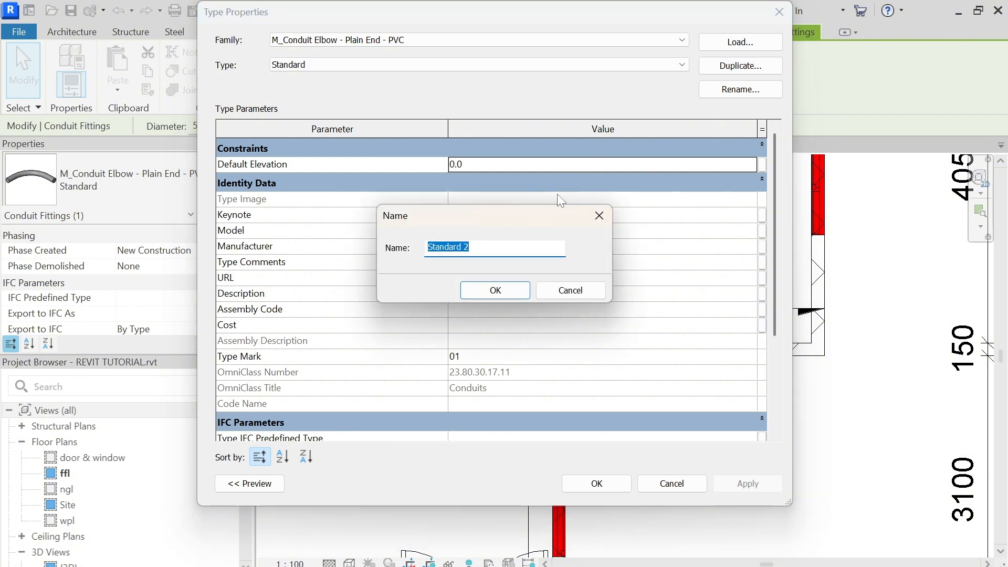
{"action": "type", "text": "geyser fitting"}
{"action": "left_click", "coordinate": [519, 289]}
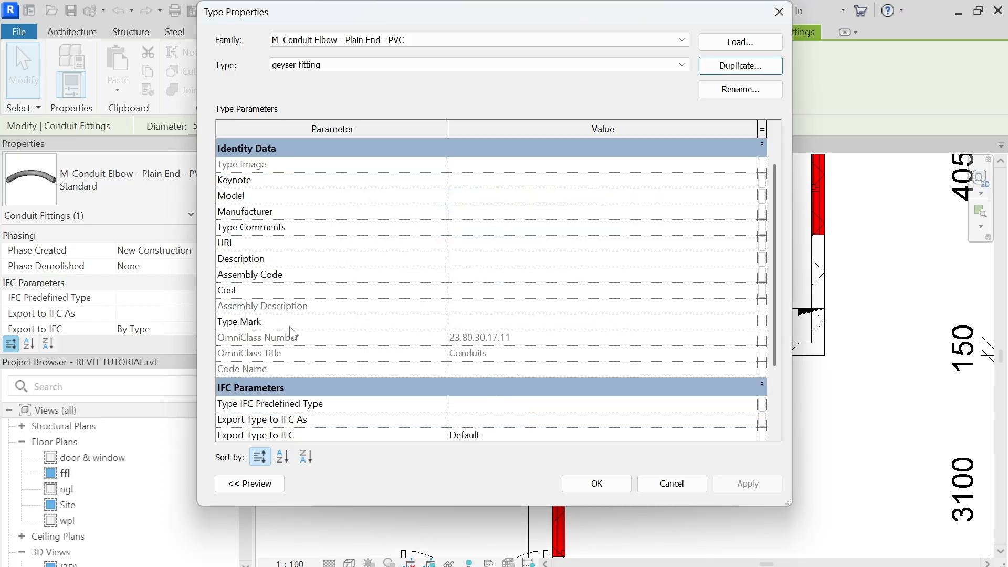
Step: Set the Type Mark of the geyser fitting type to 02 and apply it to the elbow
{"action": "left_click", "coordinate": [522, 322]}
{"action": "type", "text": "0"}
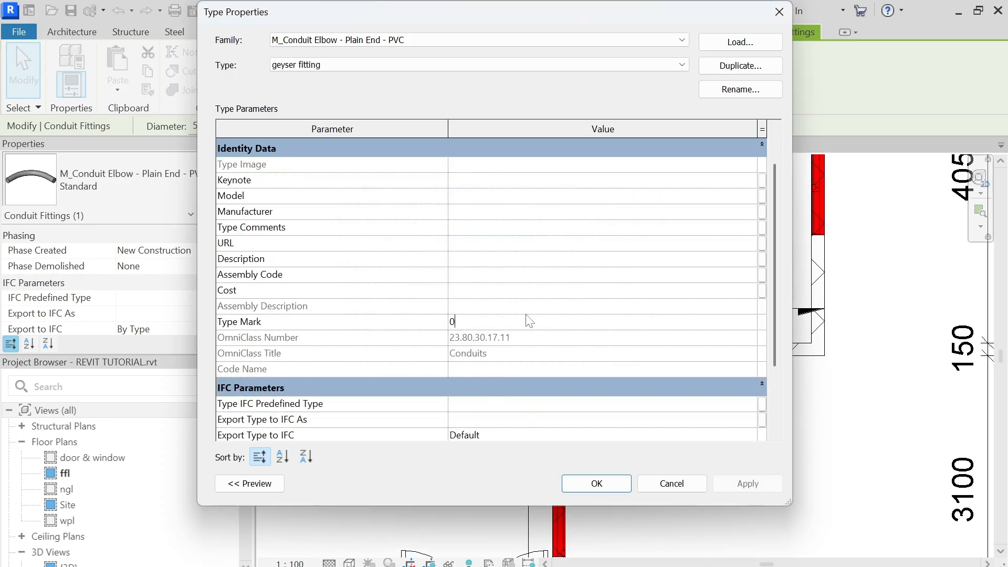
{"action": "type", "text": "2"}
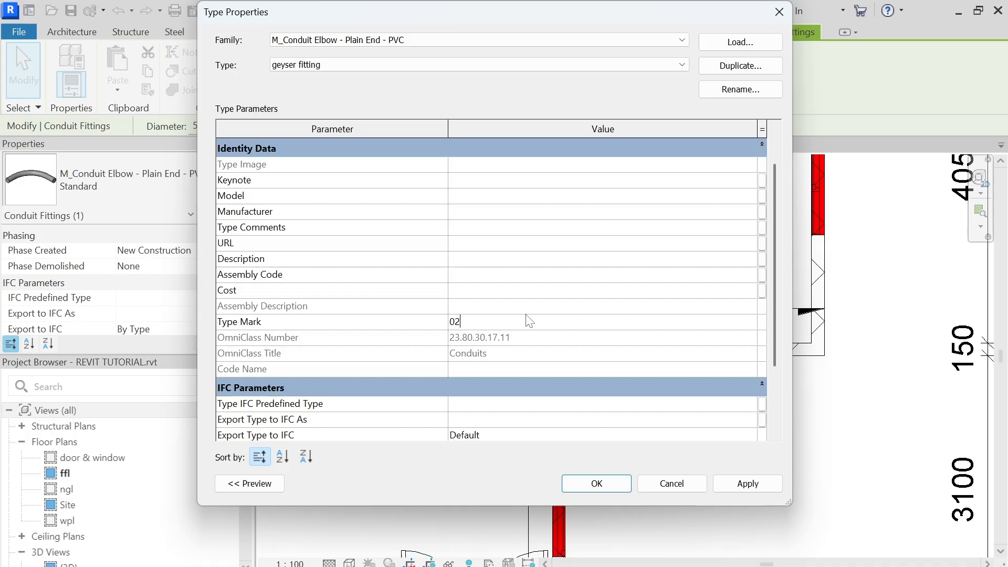
{"action": "left_click", "coordinate": [748, 483]}
{"action": "left_click", "coordinate": [596, 483]}
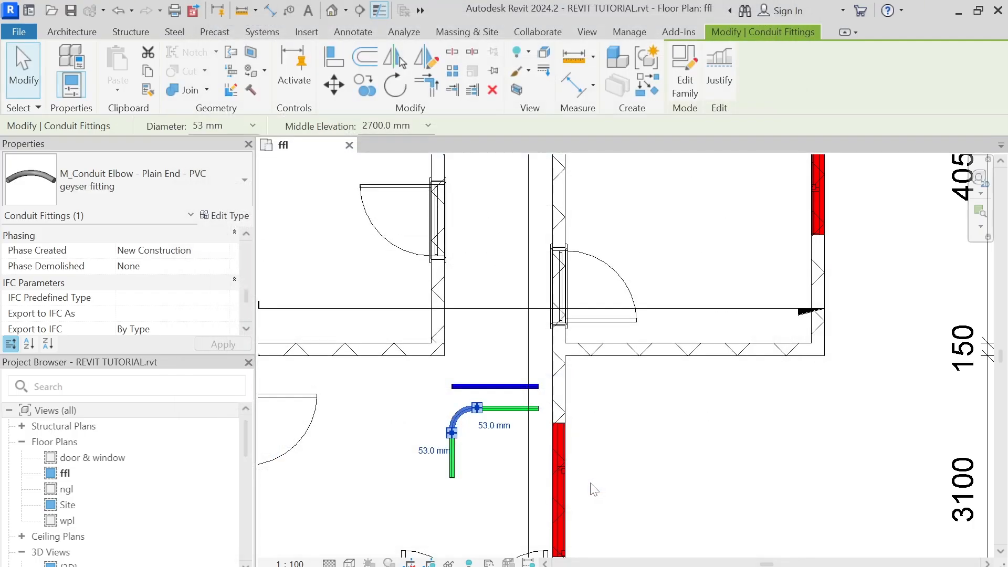
{"action": "double_click", "coordinate": [528, 480]}
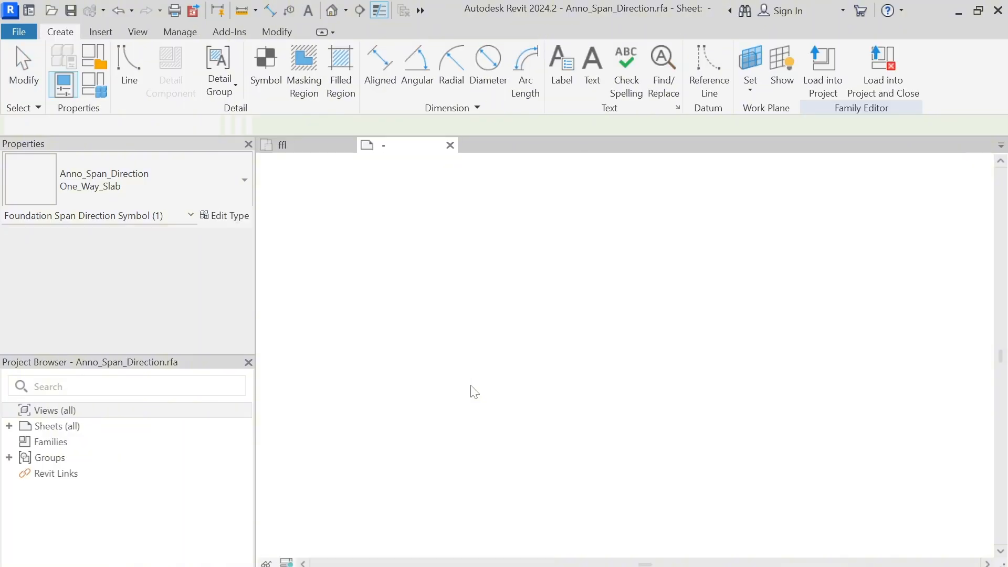
{"action": "left_click", "coordinate": [450, 144]}
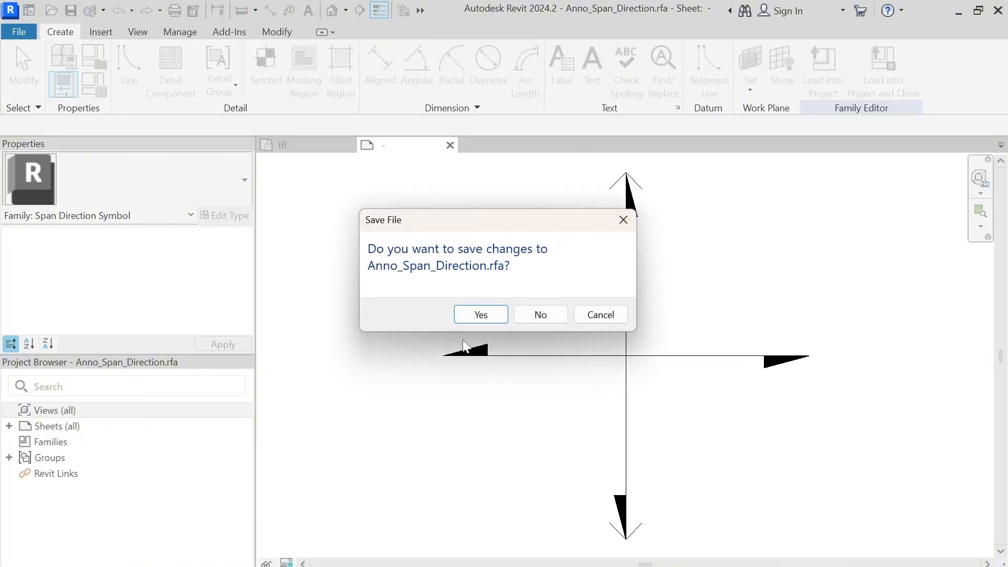
{"action": "left_click", "coordinate": [540, 315]}
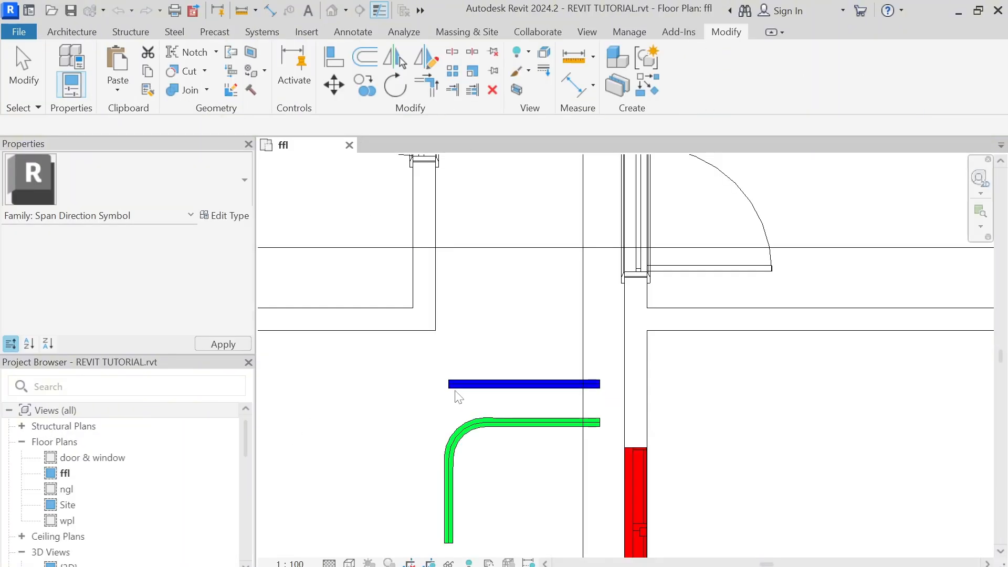
Step: Extend the left end of the blue Switch &sockets conduit so the run is about 1360 mm long
{"action": "scroll", "coordinate": [468, 389], "scroll_direction": "up", "scroll_amount": 2}
{"action": "left_click", "coordinate": [558, 282]}
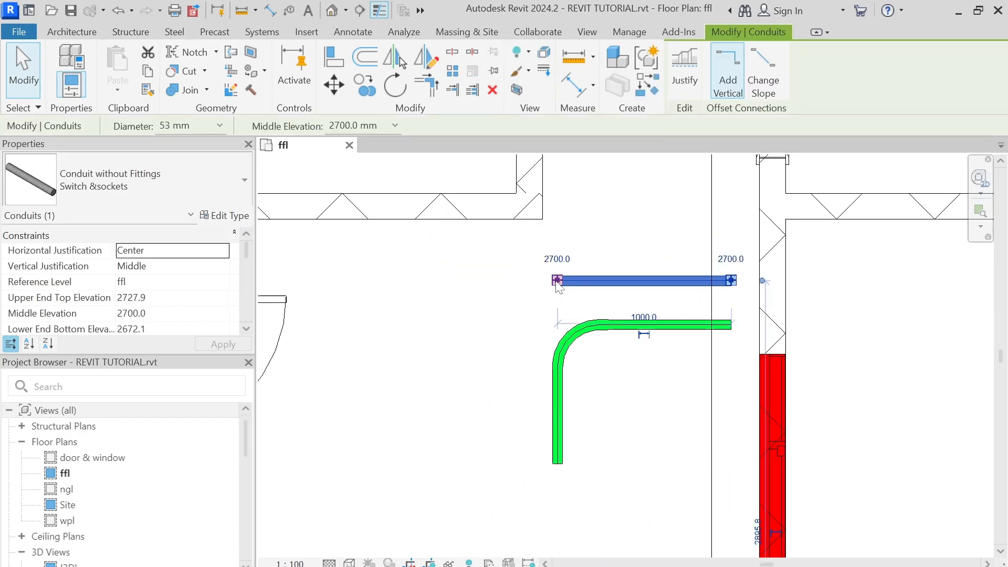
{"action": "right_click", "coordinate": [552, 281]}
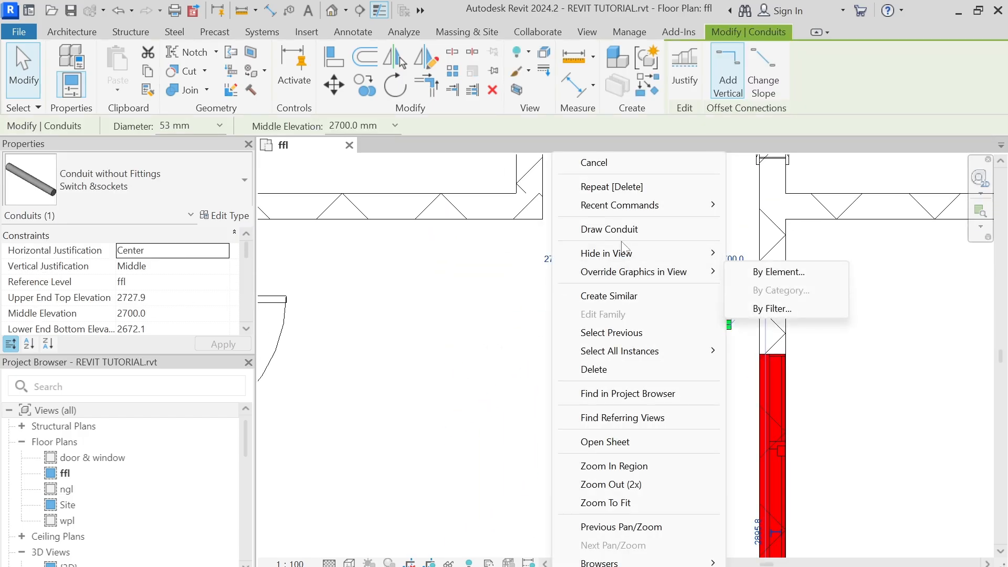
{"action": "key", "text": "Escape"}
{"action": "left_click_drag", "start_coordinate": [557, 280], "coordinate": [492, 280]}
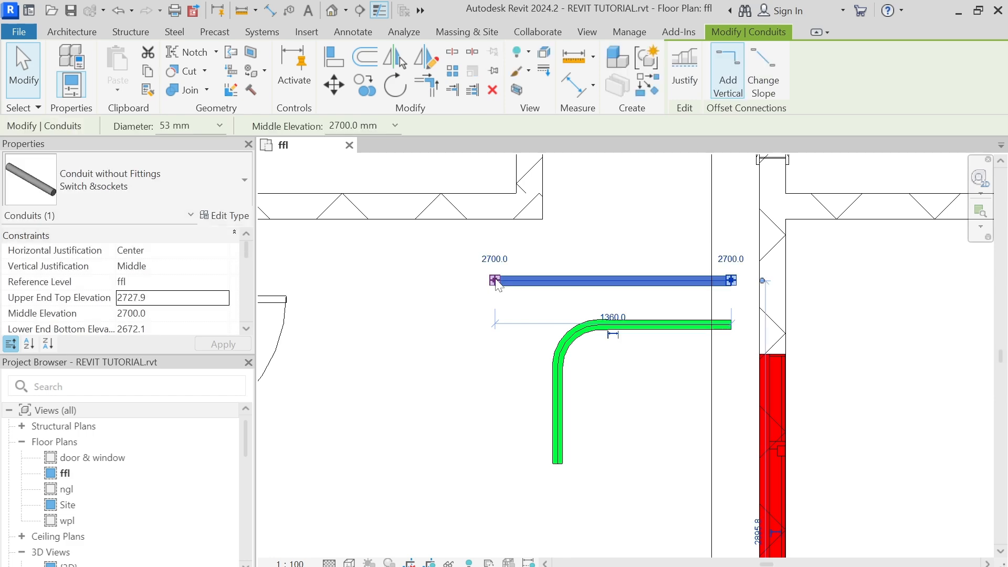
Step: Draw a Switch &sockets conduit straight down from the left end of the blue run, forming a 90° bend
{"action": "right_click", "coordinate": [495, 280]}
{"action": "left_click", "coordinate": [546, 229]}
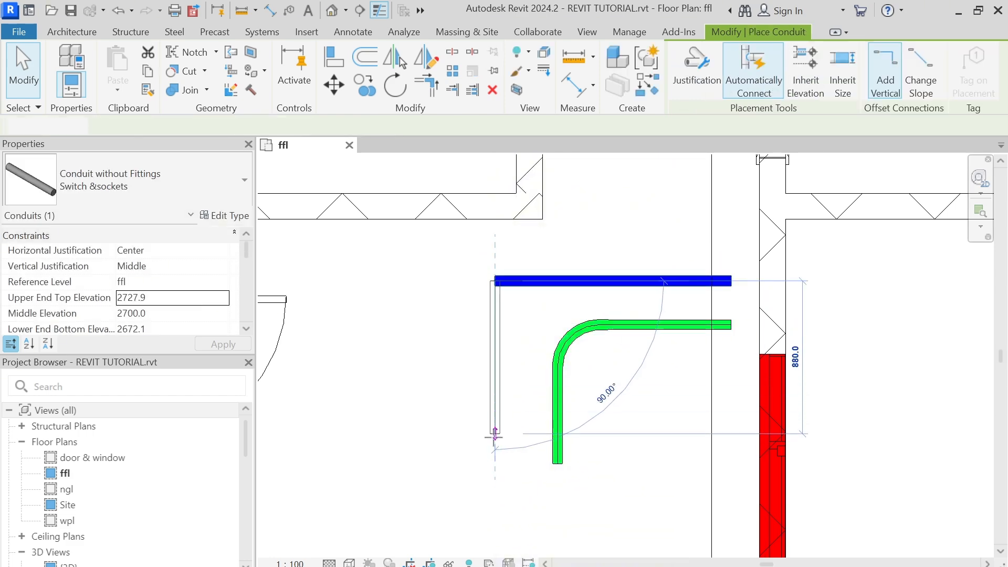
{"action": "left_click", "coordinate": [492, 461]}
{"action": "key", "text": "Escape"}
{"action": "key", "text": "Escape"}
{"action": "scroll", "coordinate": [491, 464], "scroll_direction": "down", "scroll_amount": 3}
{"action": "scroll", "coordinate": [500, 439], "scroll_direction": "up", "scroll_amount": 4}
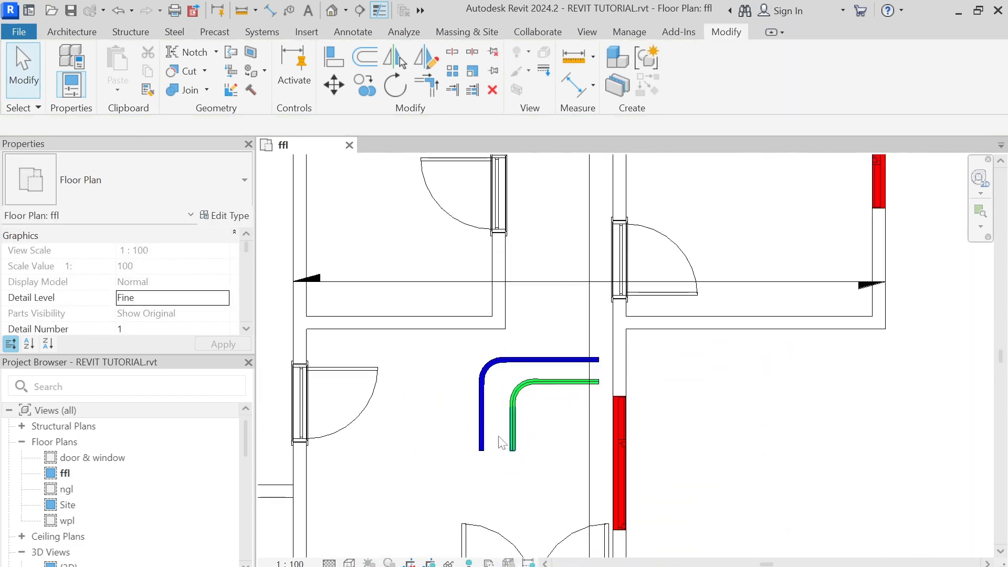
Step: Check which conduit types are assigned to the blue and green horizontal runs
{"action": "left_click", "coordinate": [542, 321]}
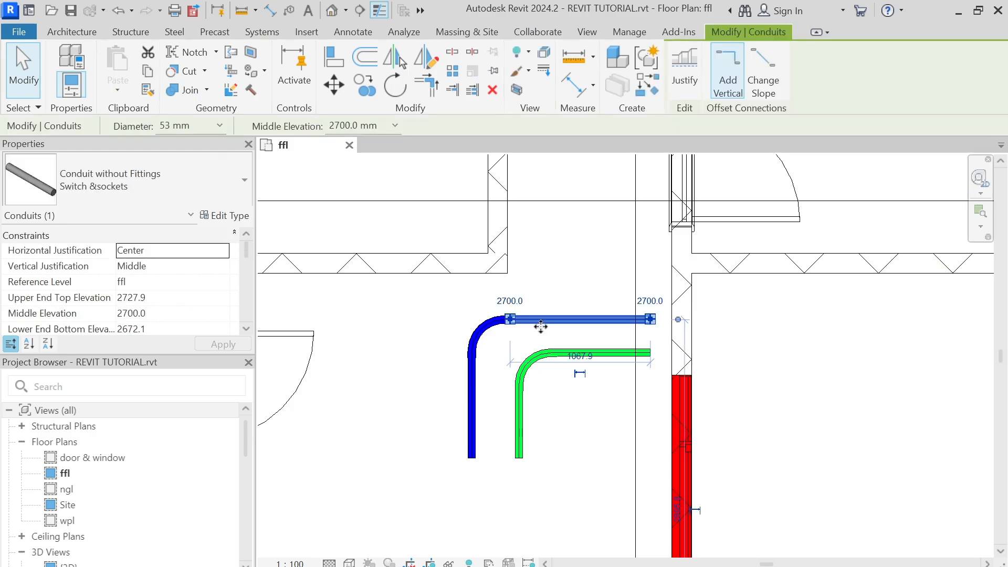
{"action": "left_click", "coordinate": [611, 351]}
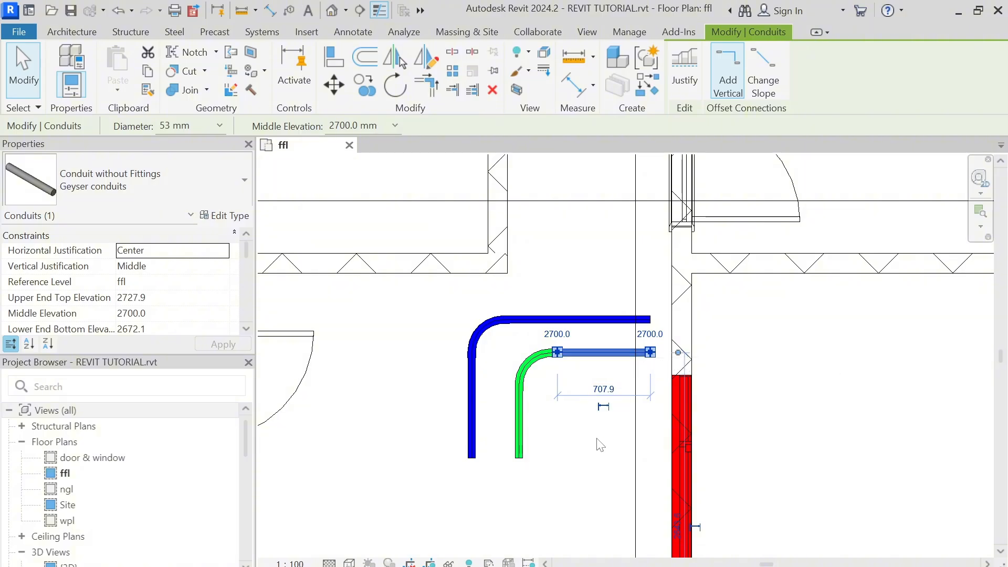
{"action": "left_click", "coordinate": [590, 464]}
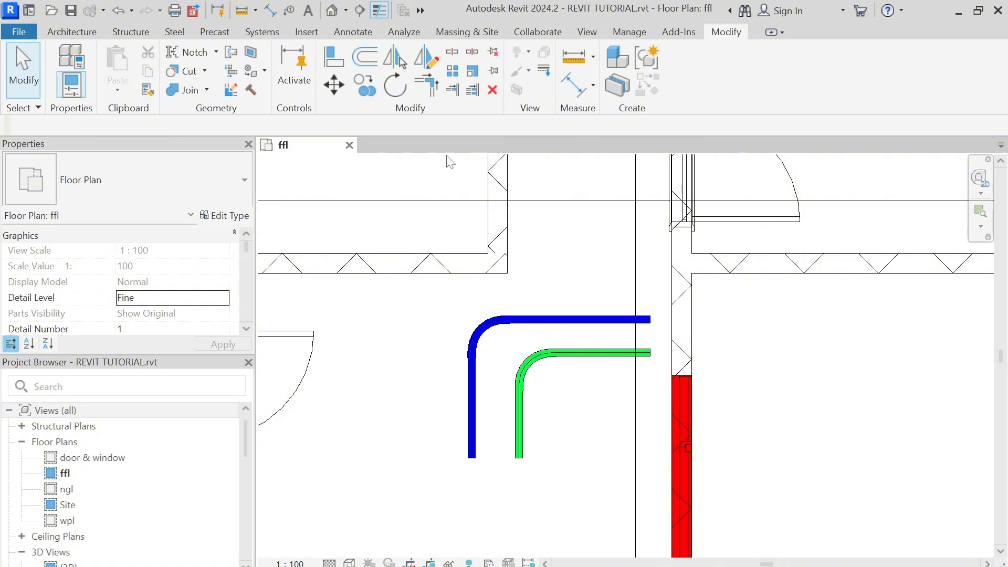
{"action": "left_click", "coordinate": [583, 354]}
{"action": "left_click", "coordinate": [594, 456]}
Step: Draw a third L-shaped conduit of 53 mm diameter at 2700 mm middle elevation, inside the bend of the green run
{"action": "key", "text": "c"}
{"action": "key", "text": "n"}
{"action": "left_click", "coordinate": [651, 386]}
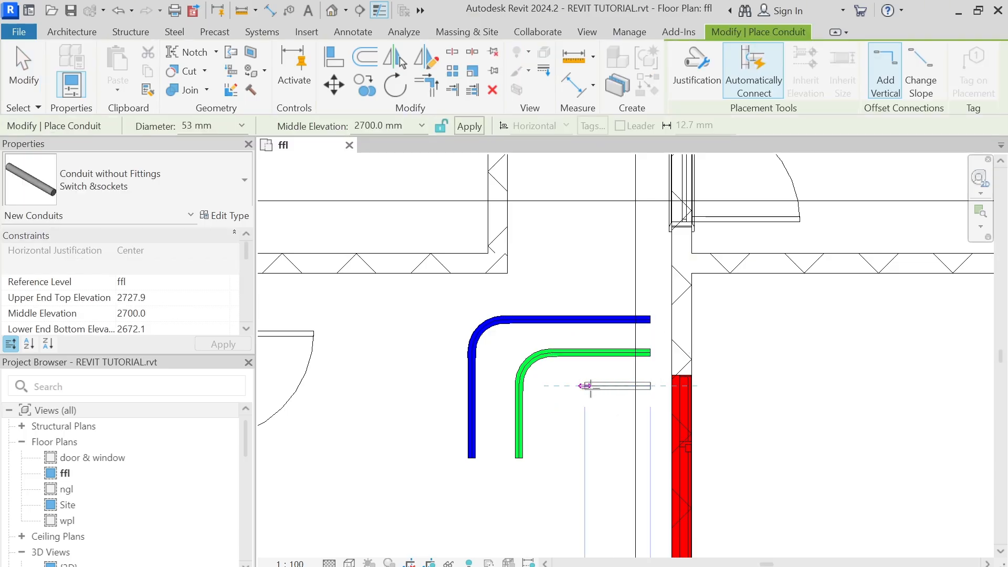
{"action": "left_click", "coordinate": [558, 386]}
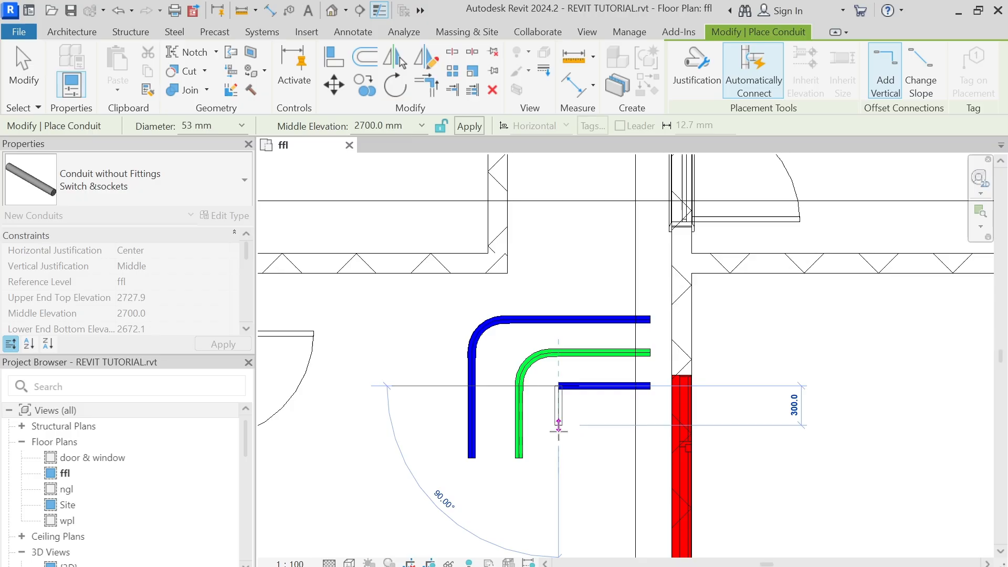
{"action": "left_click", "coordinate": [558, 465]}
{"action": "key", "text": "Escape"}
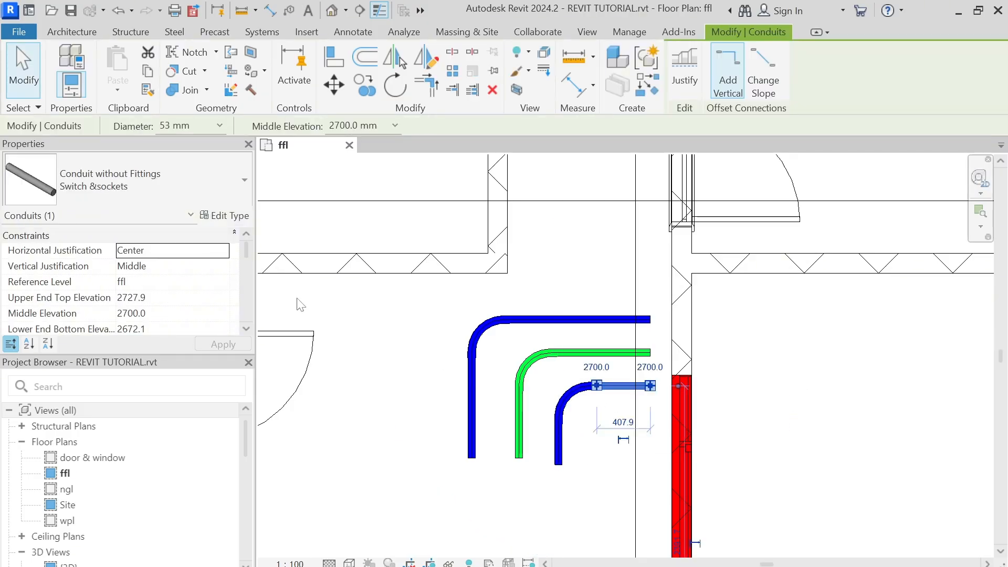
Step: Duplicate the conduit type of the third run's horizontal segment under the name "stove condui"
{"action": "left_click", "coordinate": [225, 215]}
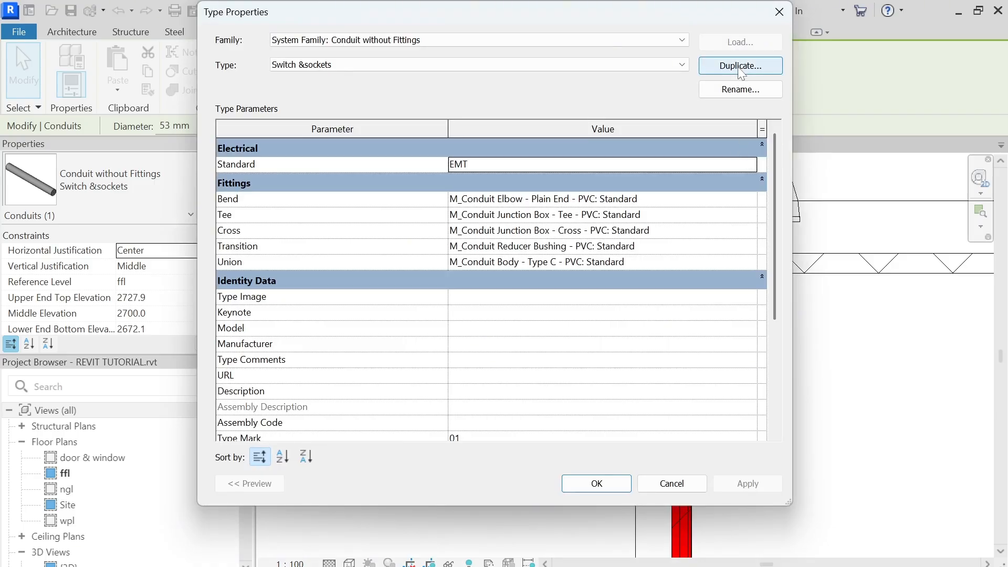
{"action": "left_click", "coordinate": [741, 66]}
{"action": "type", "text": "stove condui"}
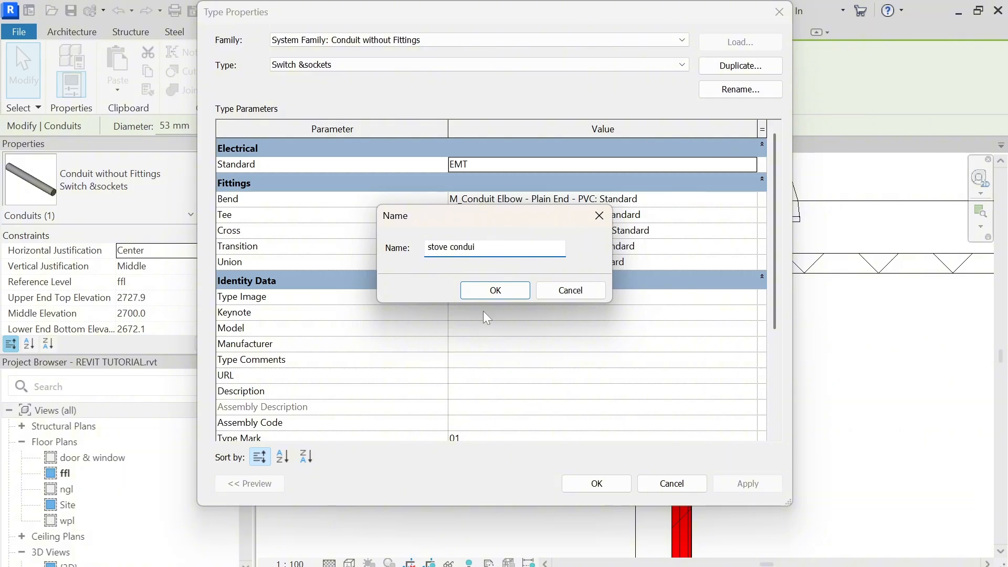
{"action": "left_click", "coordinate": [496, 290]}
Step: Set the Type Mark of the stove condui type to 03 and apply it to the horizontal segment
{"action": "scroll", "coordinate": [509, 348], "scroll_direction": "down", "scroll_amount": 3}
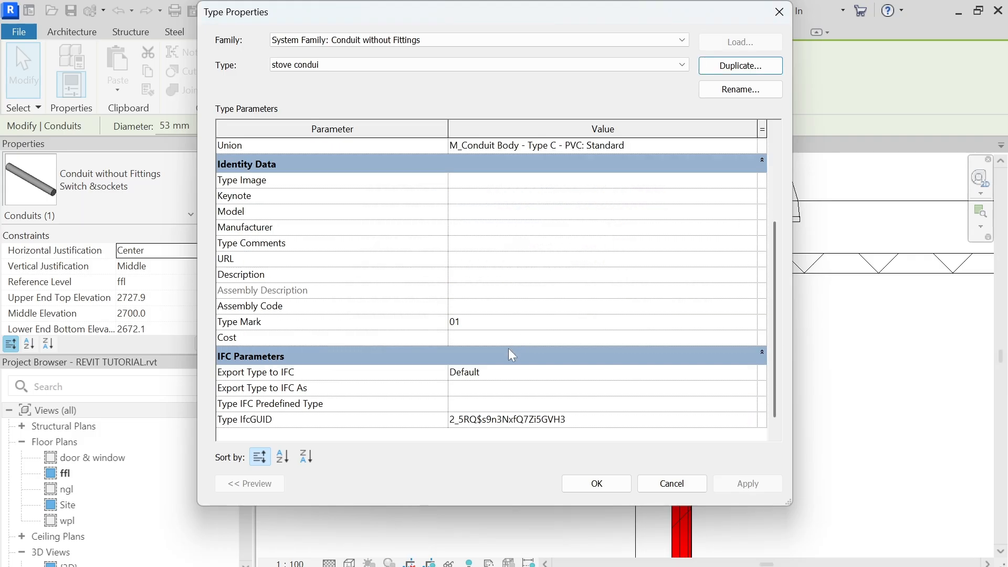
{"action": "left_click", "coordinate": [473, 323]}
{"action": "type", "text": "03"}
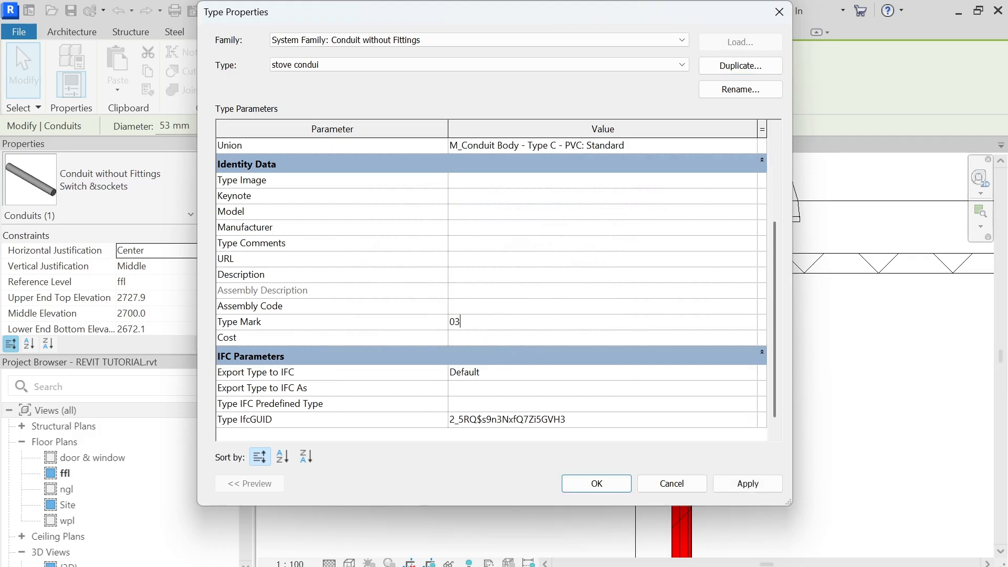
{"action": "left_click", "coordinate": [743, 482]}
{"action": "left_click", "coordinate": [595, 482]}
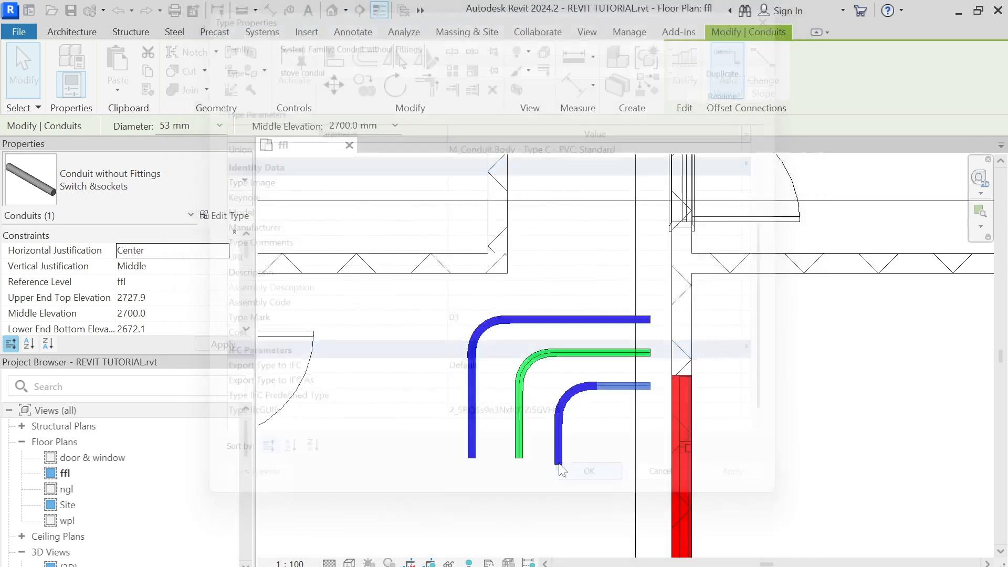
{"action": "left_click", "coordinate": [604, 465]}
Step: Duplicate the type of the third run's conduit elbow under the name "stove fitting"
{"action": "left_click", "coordinate": [572, 399]}
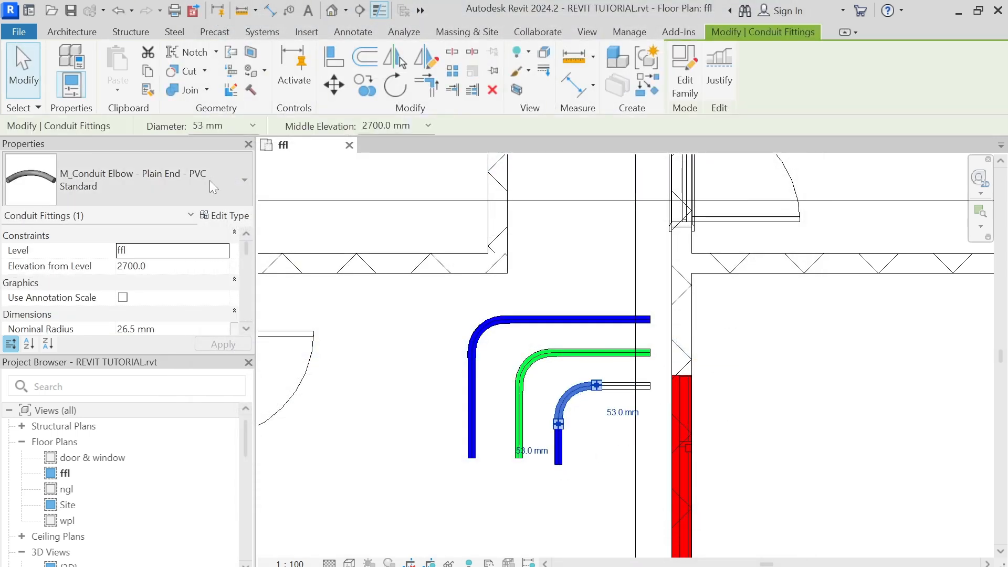
{"action": "left_click", "coordinate": [226, 215]}
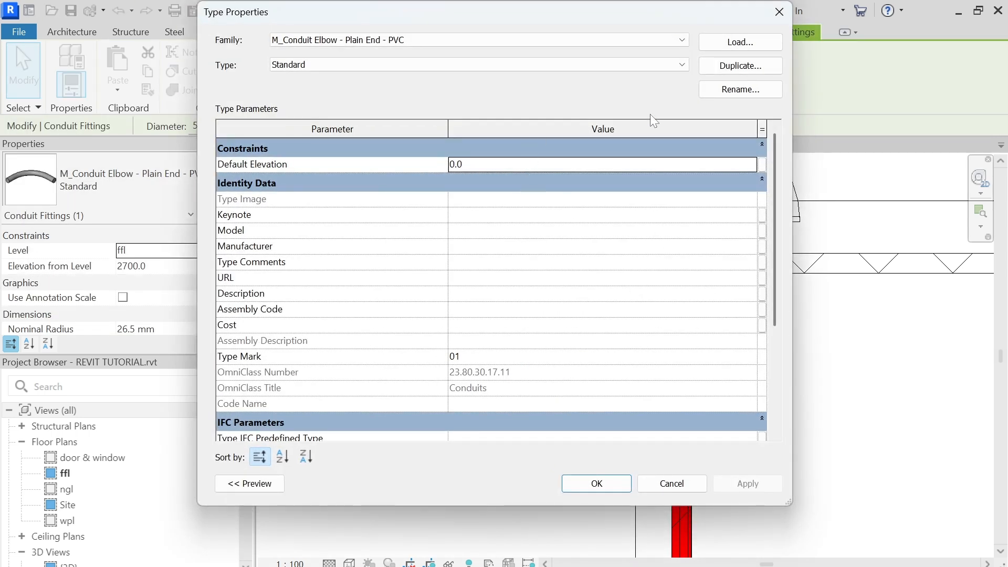
{"action": "left_click", "coordinate": [745, 67]}
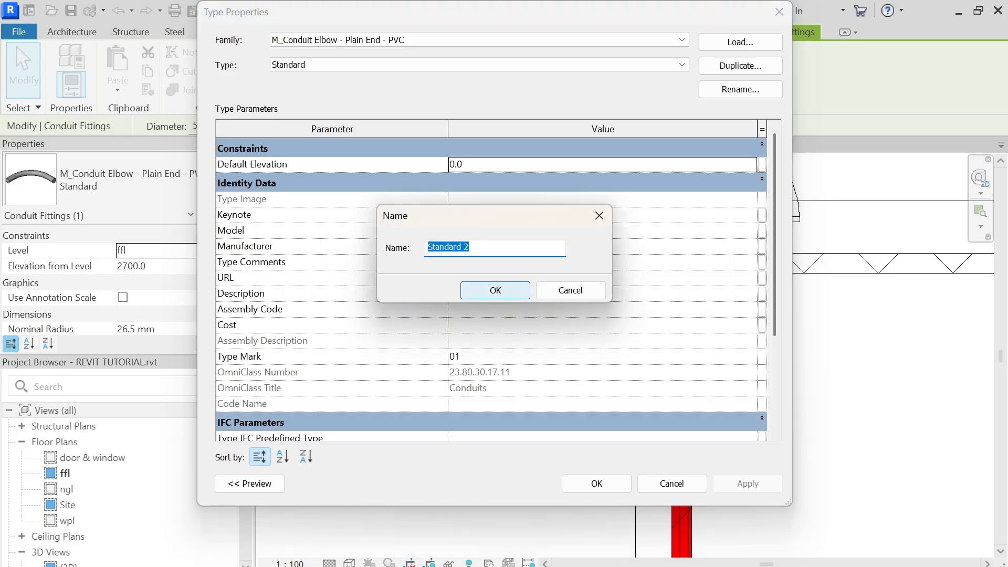
{"action": "type", "text": "stove fitting"}
{"action": "left_click", "coordinate": [493, 292]}
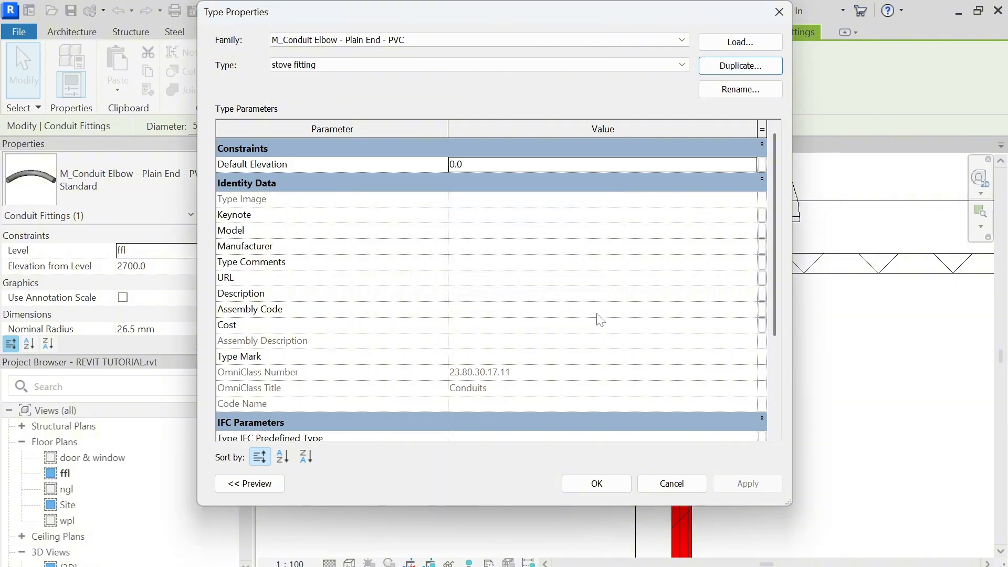
Step: Set the Type Mark of the stove fitting elbow type to 03 and apply it to the third run's elbow
{"action": "left_click", "coordinate": [449, 356]}
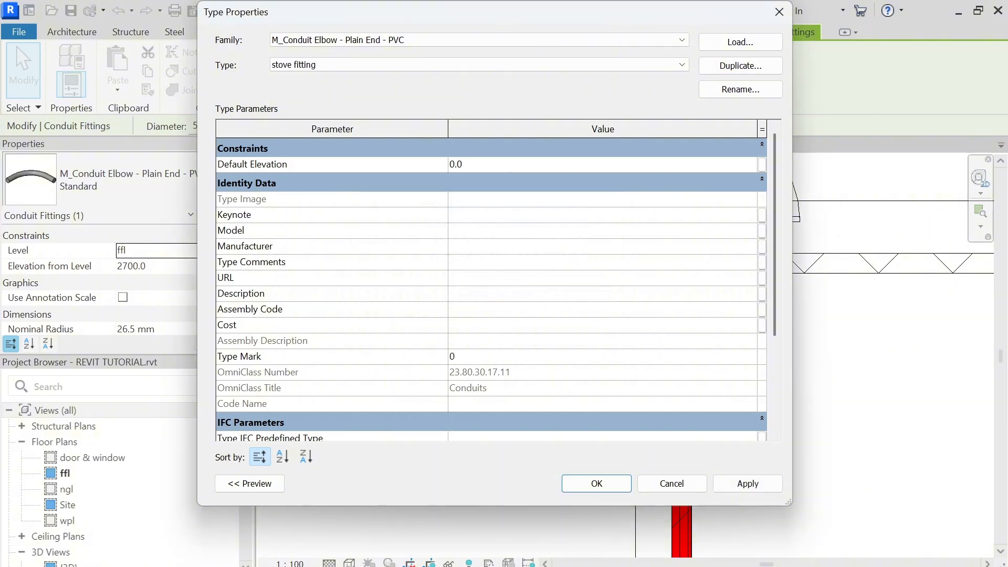
{"action": "left_click", "coordinate": [767, 484]}
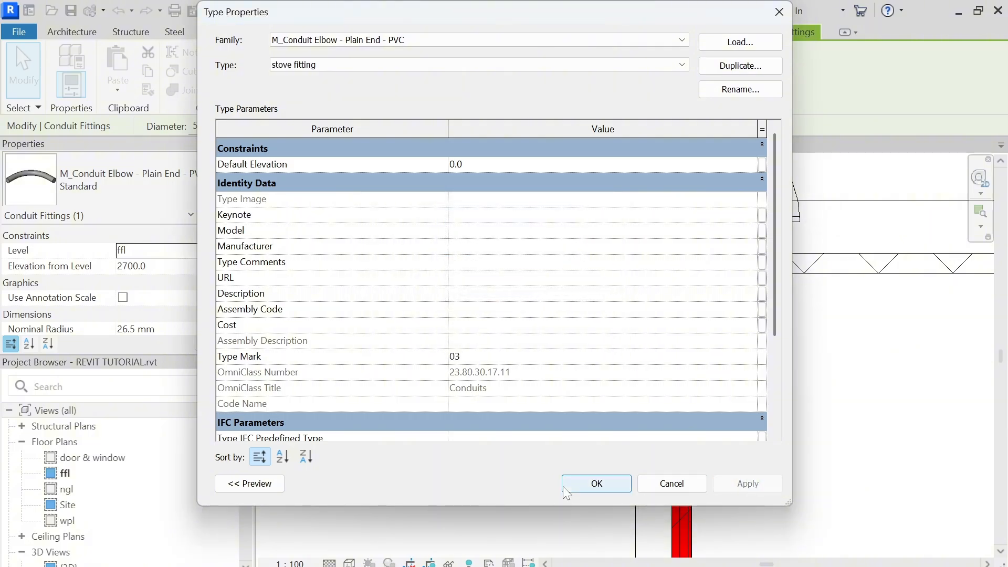
{"action": "left_click", "coordinate": [566, 484]}
{"action": "left_click", "coordinate": [563, 484]}
Step: Change the type of the third run's vertical conduit segment to stove condui
{"action": "left_click", "coordinate": [558, 455]}
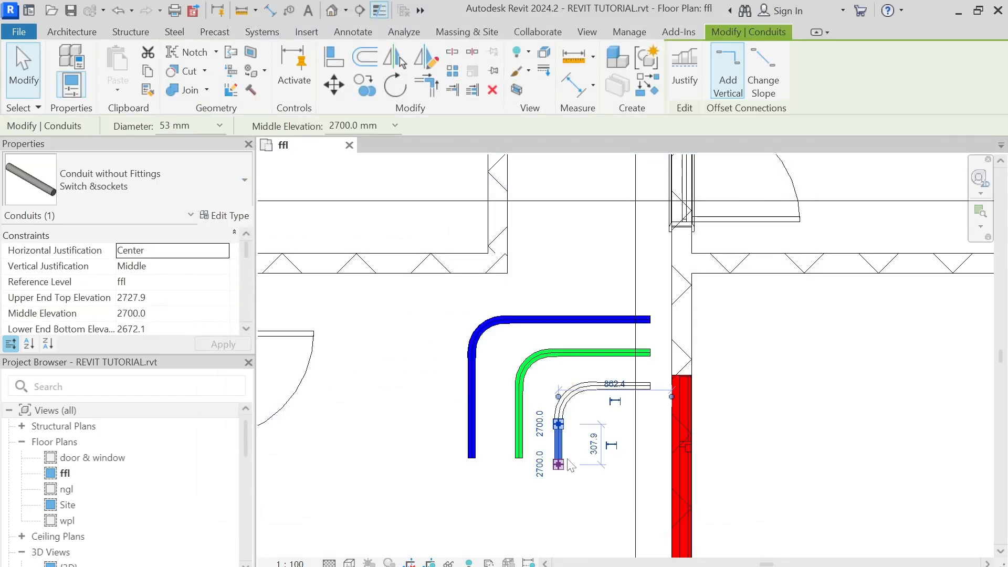
{"action": "left_click", "coordinate": [188, 172]}
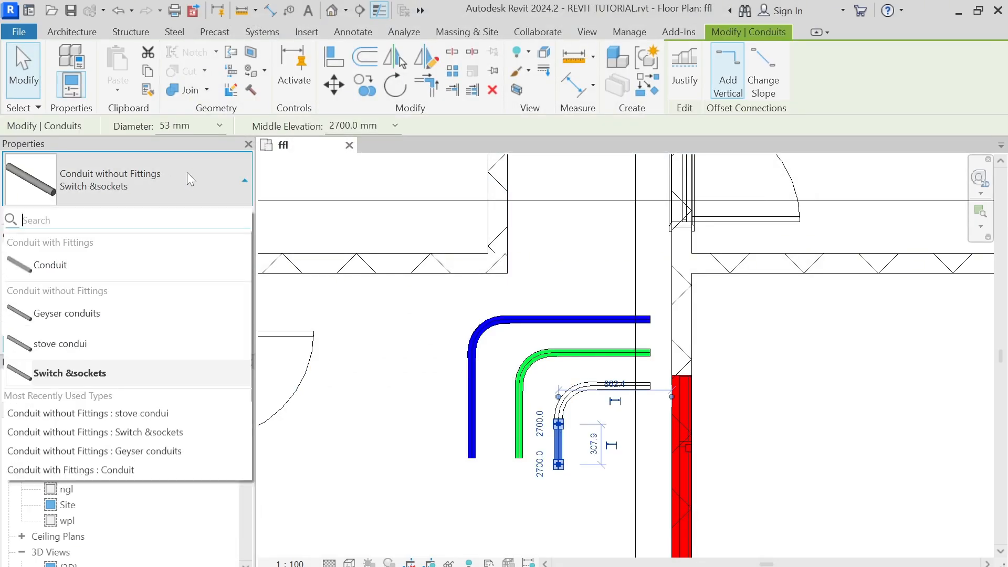
{"action": "left_click", "coordinate": [100, 344]}
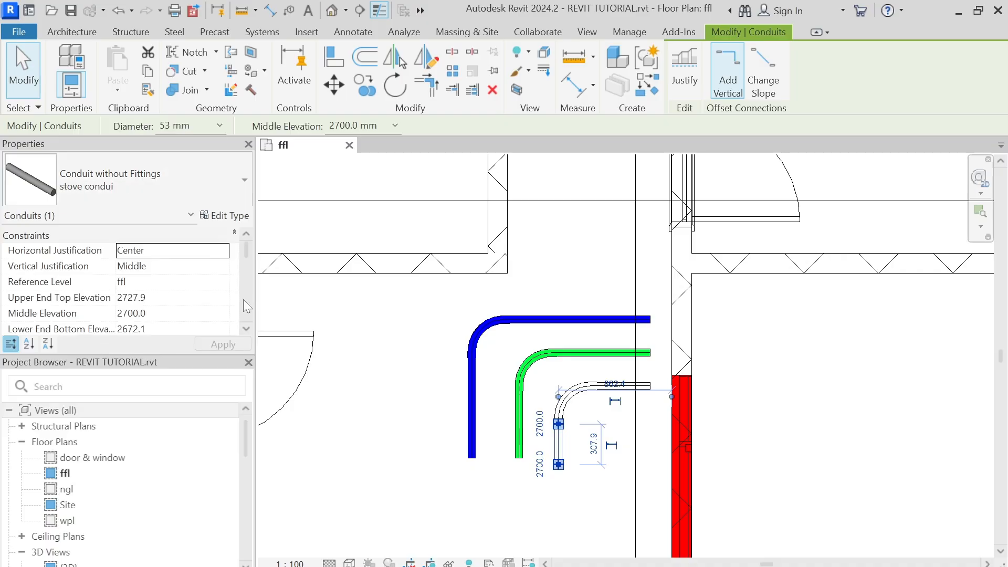
{"action": "left_click", "coordinate": [499, 531]}
Step: Rename the stove condui conduit type to "stove conduits"
{"action": "left_click", "coordinate": [558, 447]}
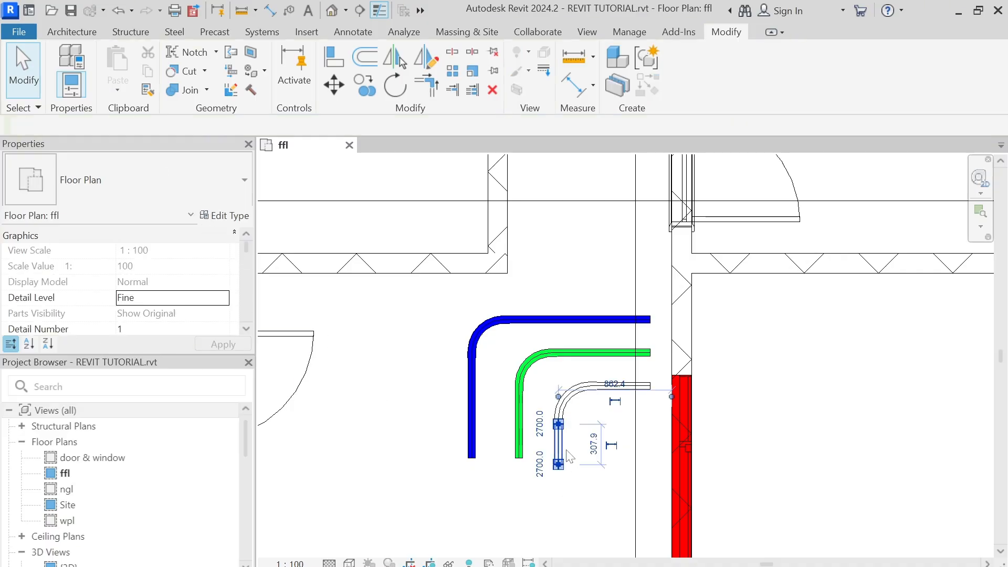
{"action": "left_click", "coordinate": [220, 216]}
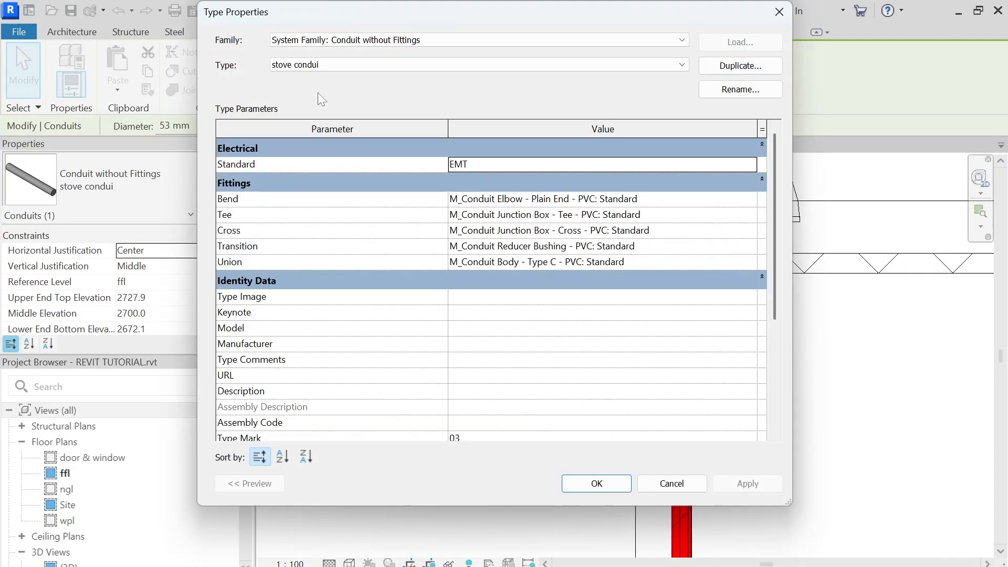
{"action": "left_click", "coordinate": [739, 90]}
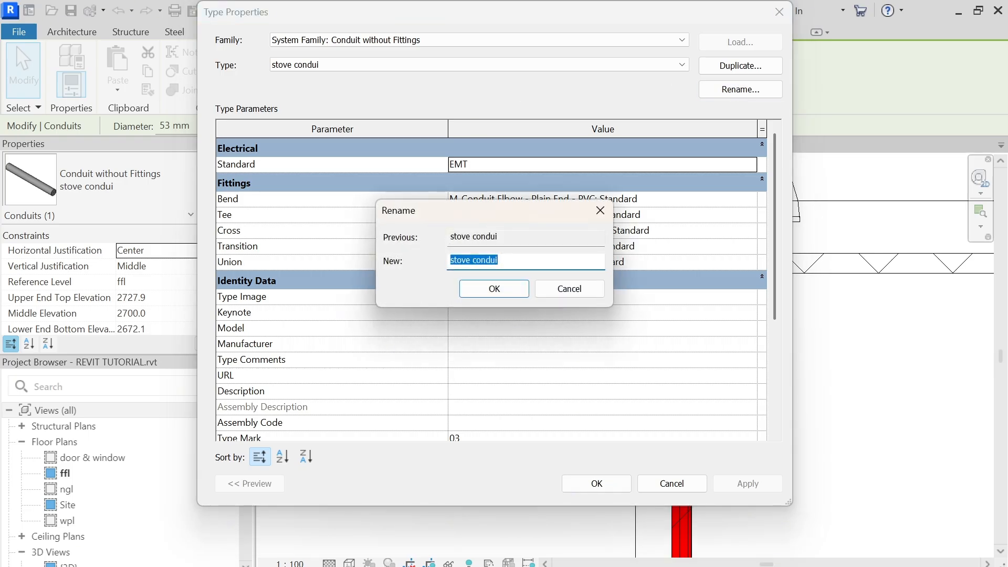
{"action": "key", "text": "End"}
{"action": "left_click", "coordinate": [494, 288]}
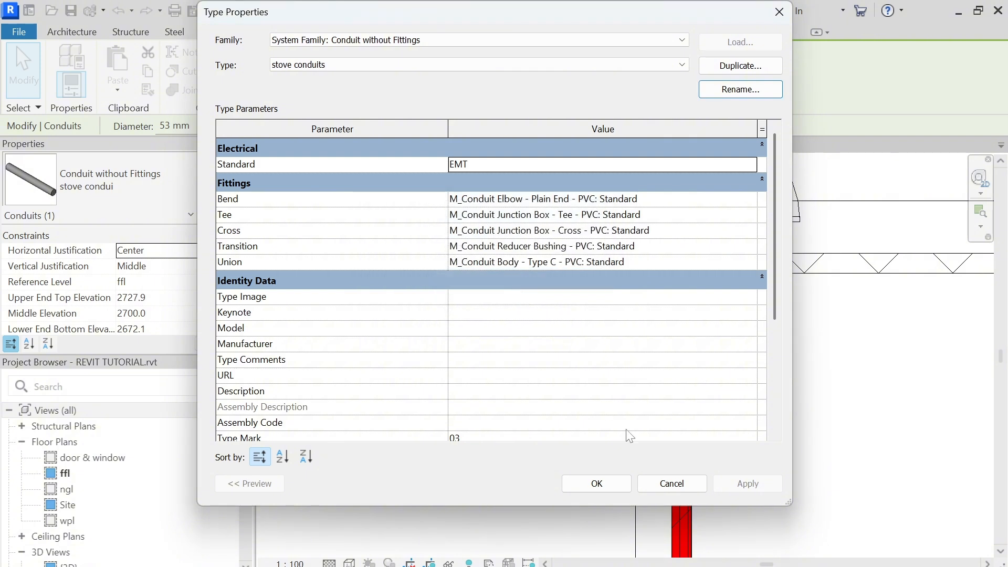
{"action": "left_click", "coordinate": [597, 484]}
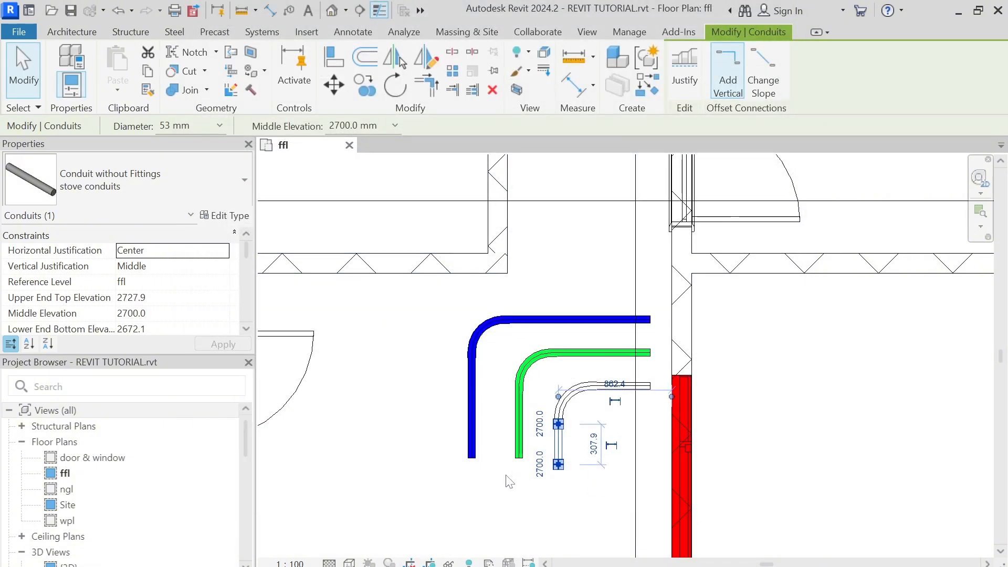
{"action": "key", "text": "Escape"}
Step: Create a rule-based filter named "stove conduits" from the filter overrides of the ffl plan's Architectural Plan view template
{"action": "scroll", "coordinate": [460, 466], "scroll_direction": "down", "scroll_amount": 2}
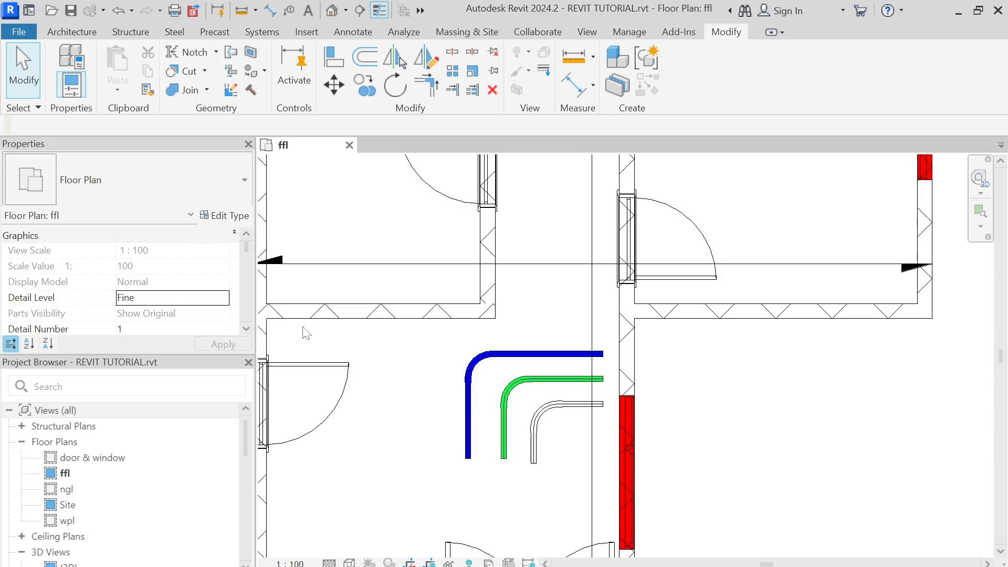
{"action": "scroll", "coordinate": [149, 274], "scroll_direction": "down", "scroll_amount": 6}
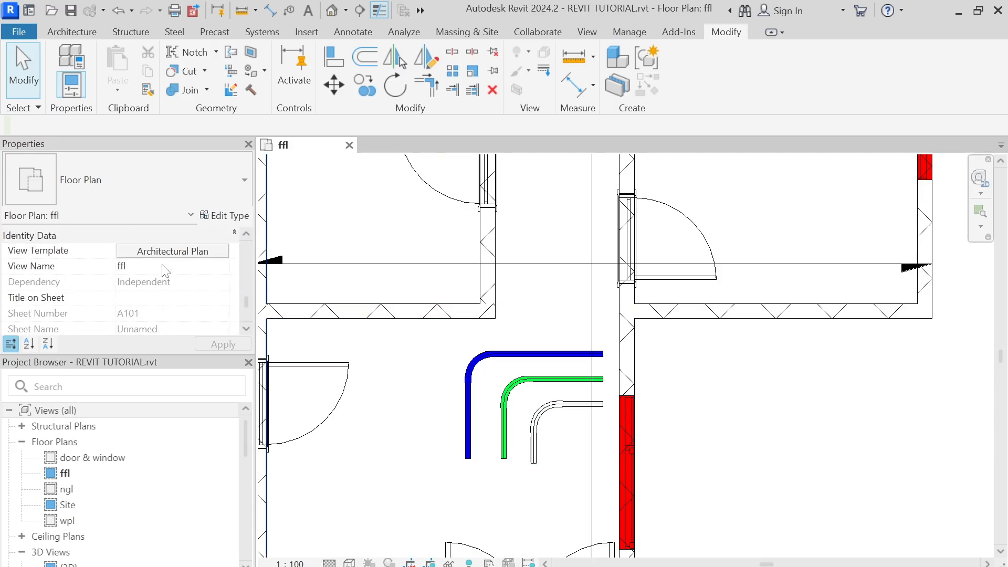
{"action": "left_click", "coordinate": [166, 251]}
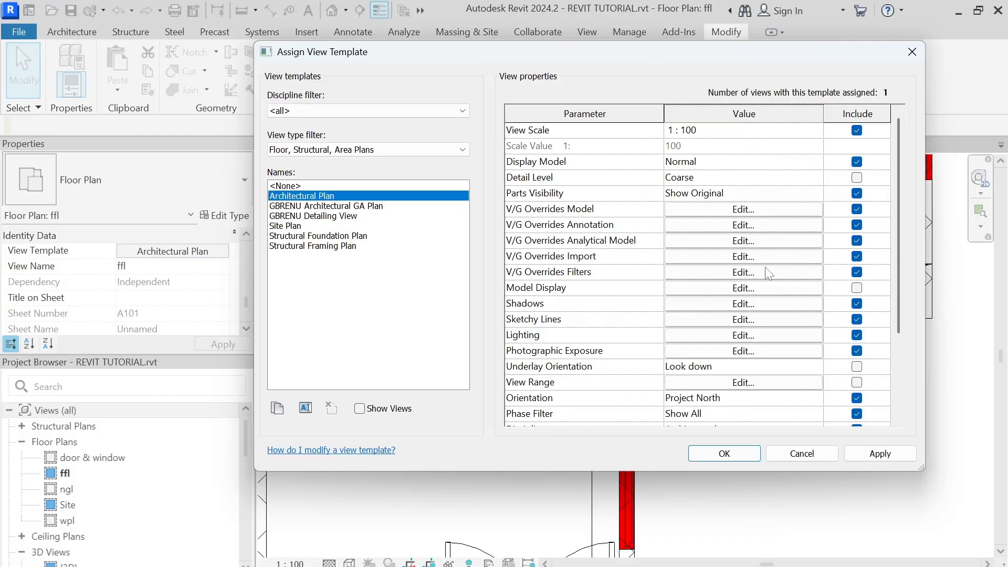
{"action": "left_click", "coordinate": [752, 275]}
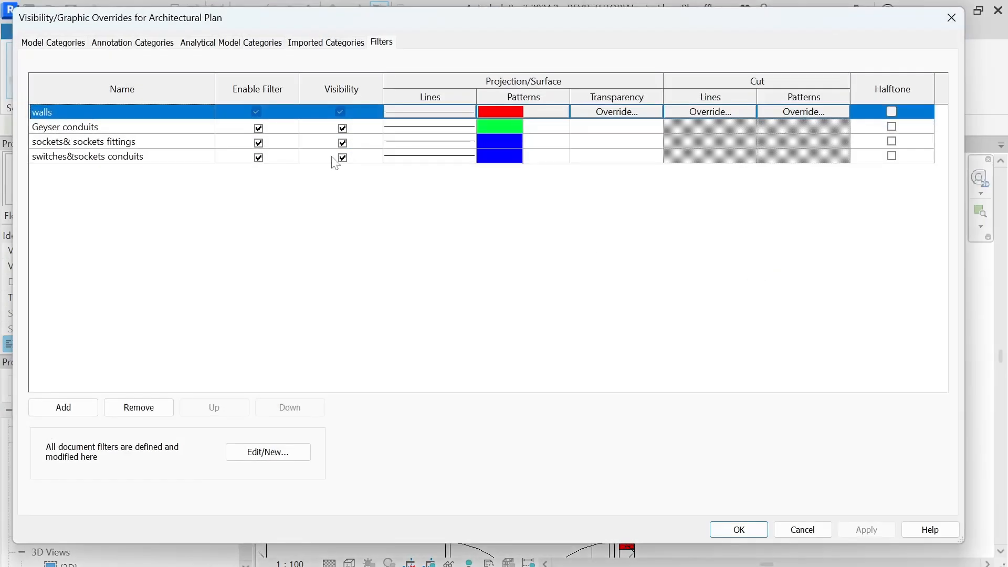
{"action": "left_click", "coordinate": [269, 452]}
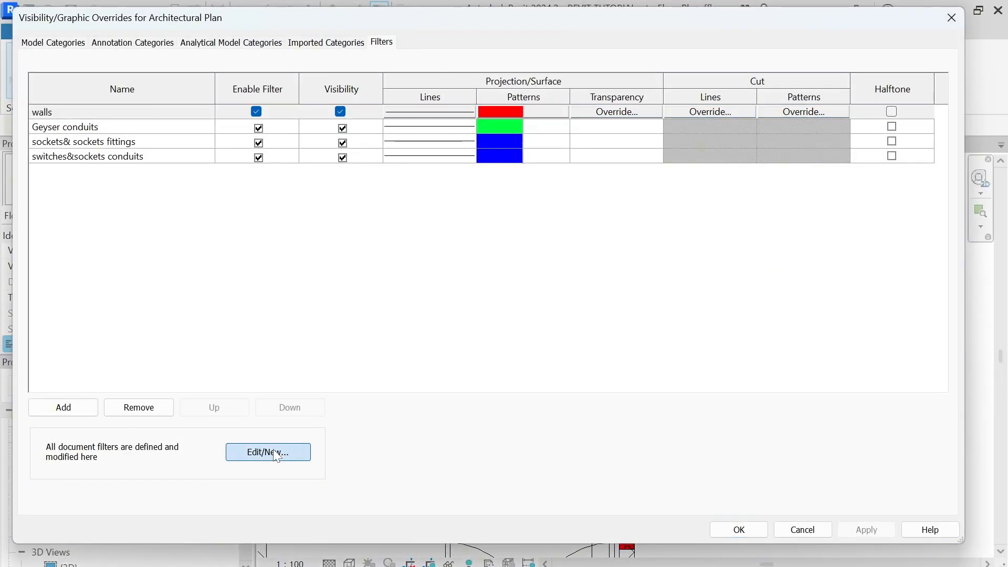
{"action": "left_click", "coordinate": [34, 413]}
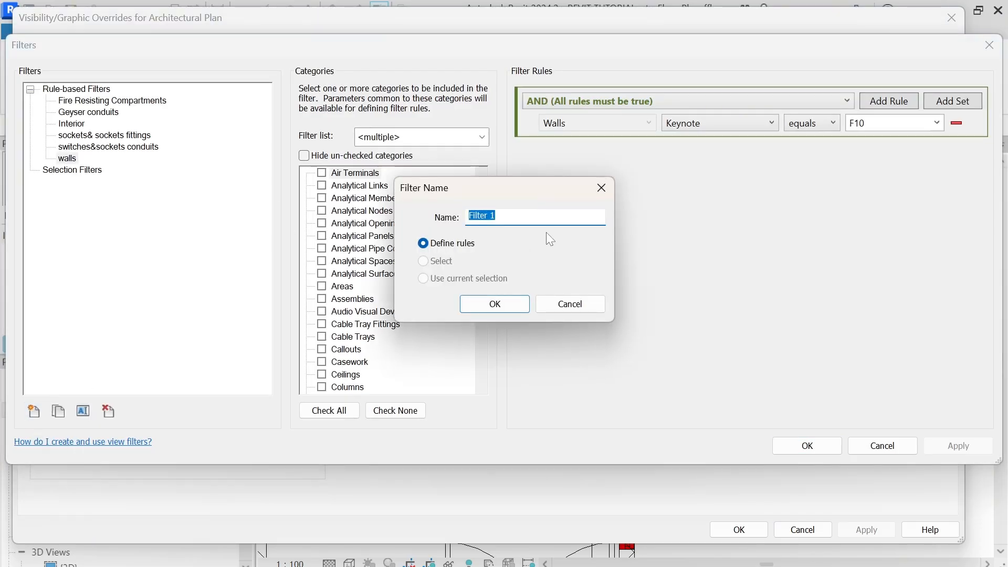
{"action": "type", "text": "stove conduits"}
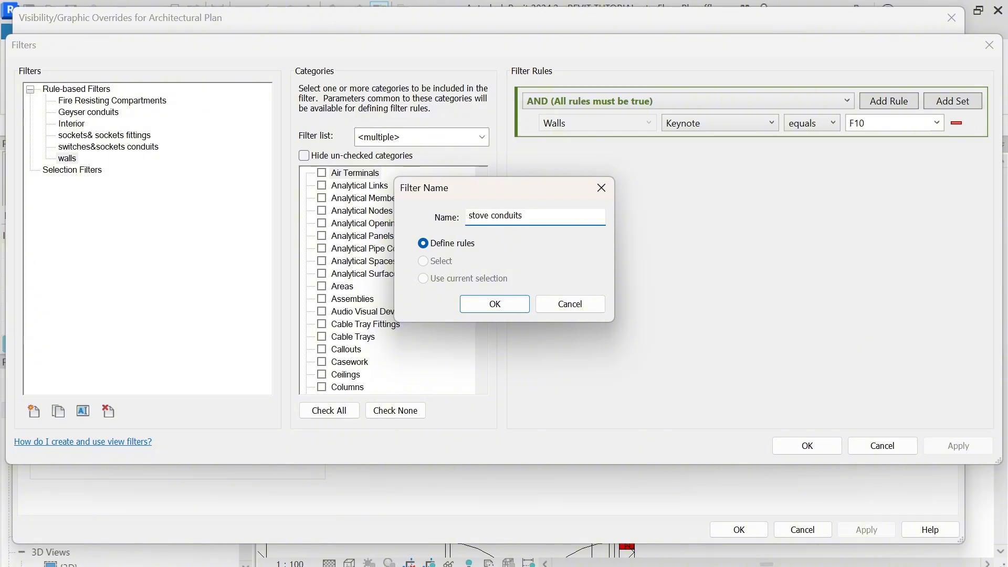
{"action": "key", "text": "BackSpace"}
{"action": "left_click", "coordinate": [518, 306]}
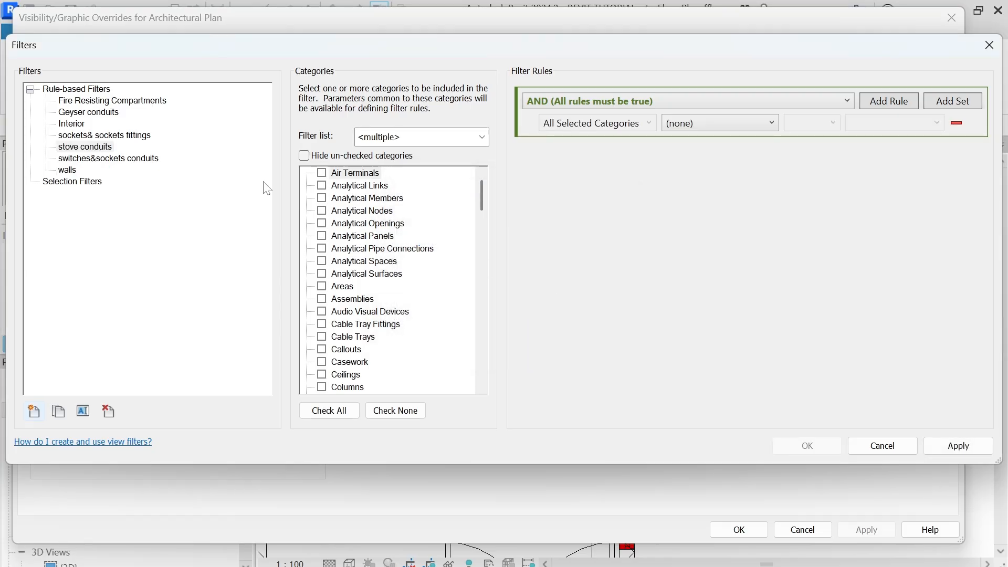
Step: Include the Conduits and Conduit Fittings categories in the stove conduits filter
{"action": "left_click", "coordinate": [81, 149]}
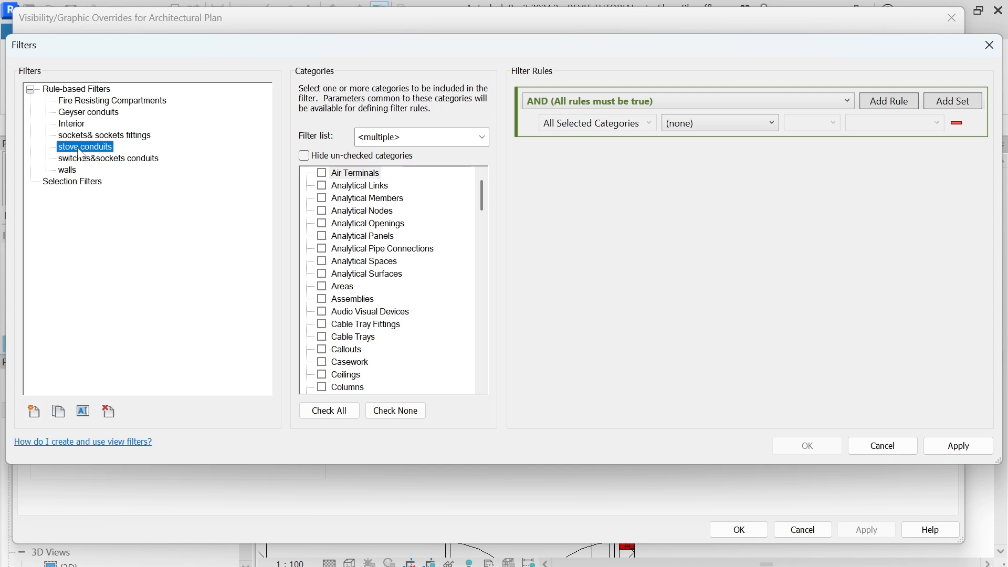
{"action": "scroll", "coordinate": [346, 279], "scroll_direction": "down", "scroll_amount": 8}
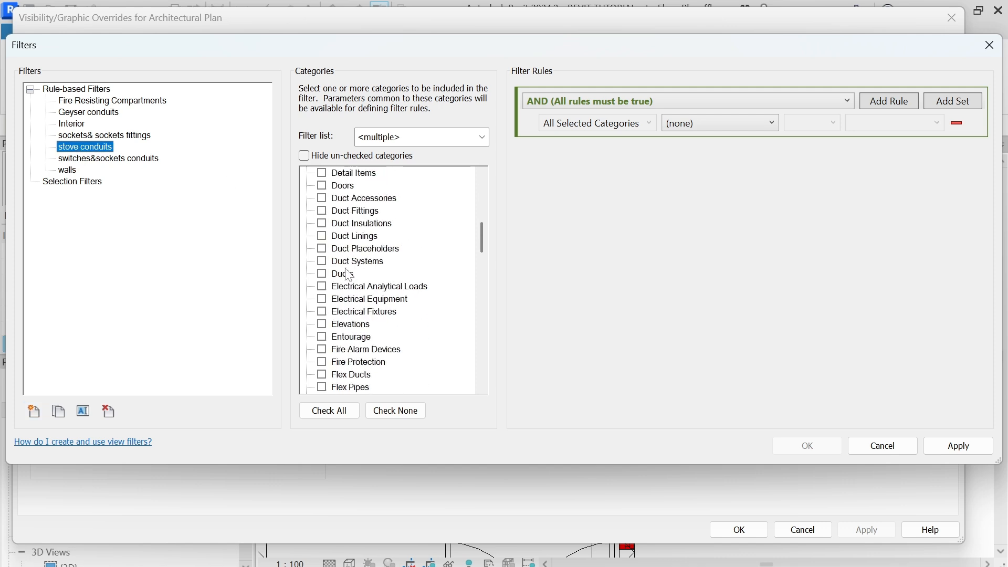
{"action": "scroll", "coordinate": [348, 273], "scroll_direction": "up", "scroll_amount": 3}
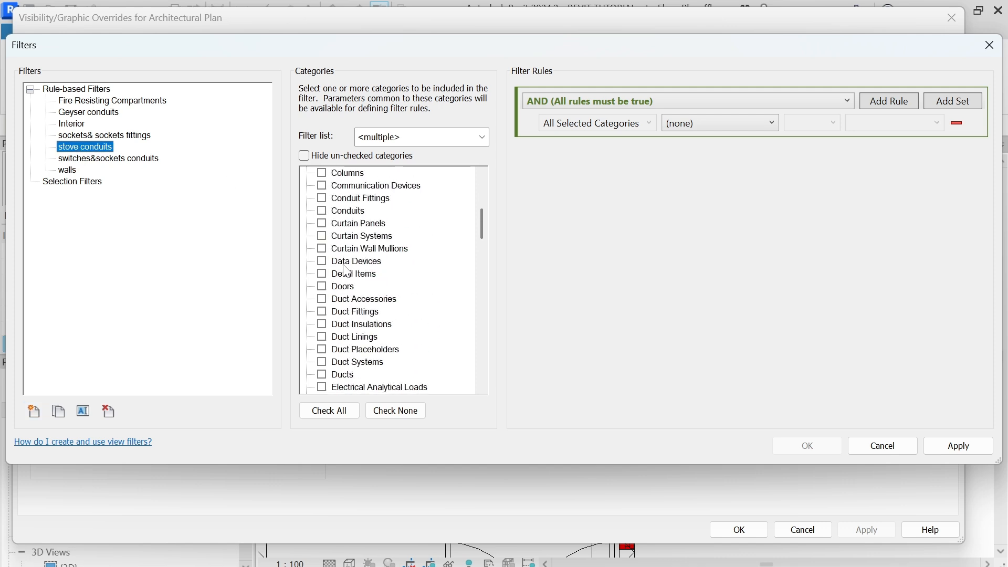
{"action": "left_click", "coordinate": [322, 211]}
{"action": "left_click", "coordinate": [323, 198]}
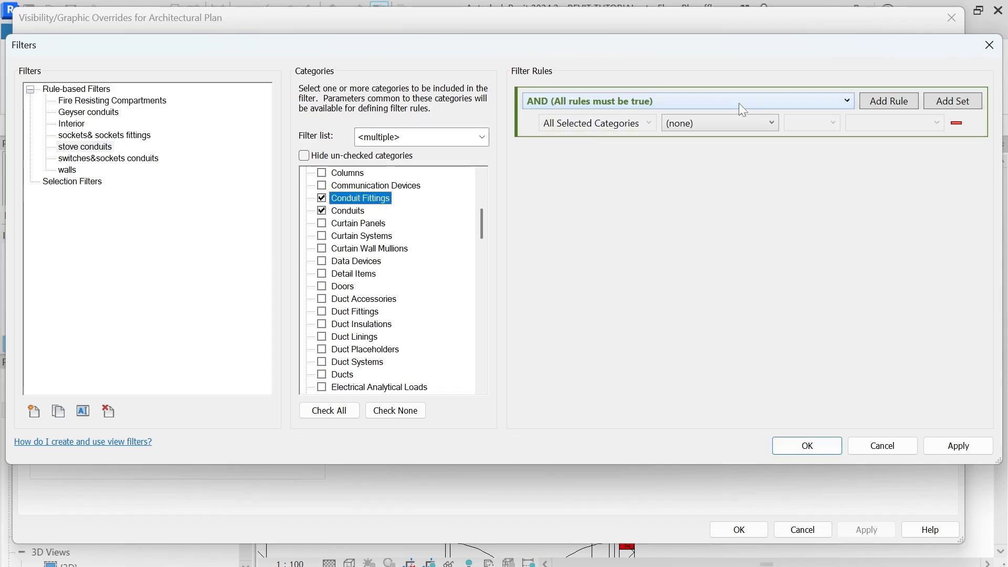
Step: Define the stove conduits filter rule as Type Mark equals 03 and save the filter
{"action": "left_click", "coordinate": [731, 121]}
{"action": "scroll", "coordinate": [688, 247], "scroll_direction": "down", "scroll_amount": 4}
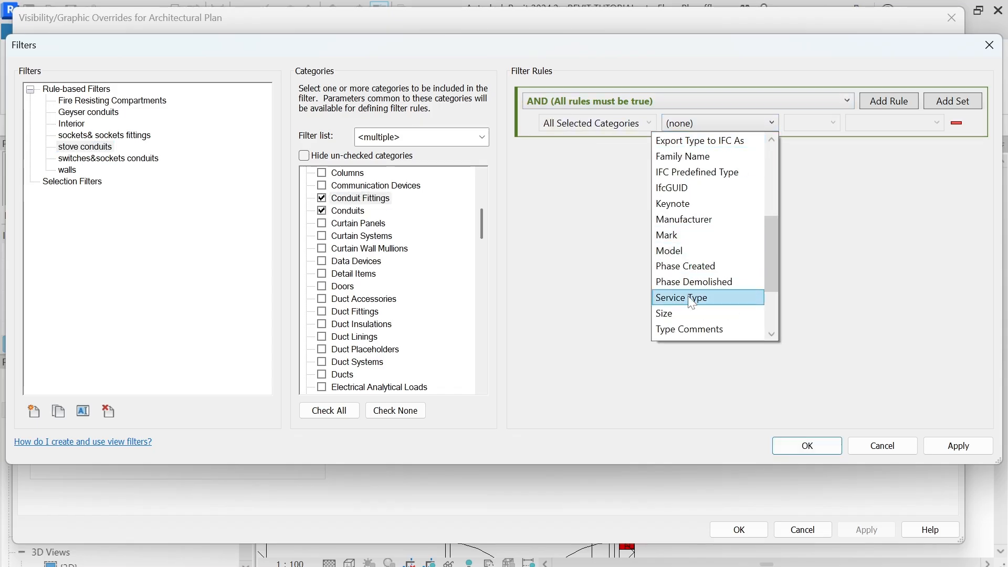
{"action": "scroll", "coordinate": [692, 299], "scroll_direction": "down", "scroll_amount": 2}
{"action": "left_click", "coordinate": [678, 221]}
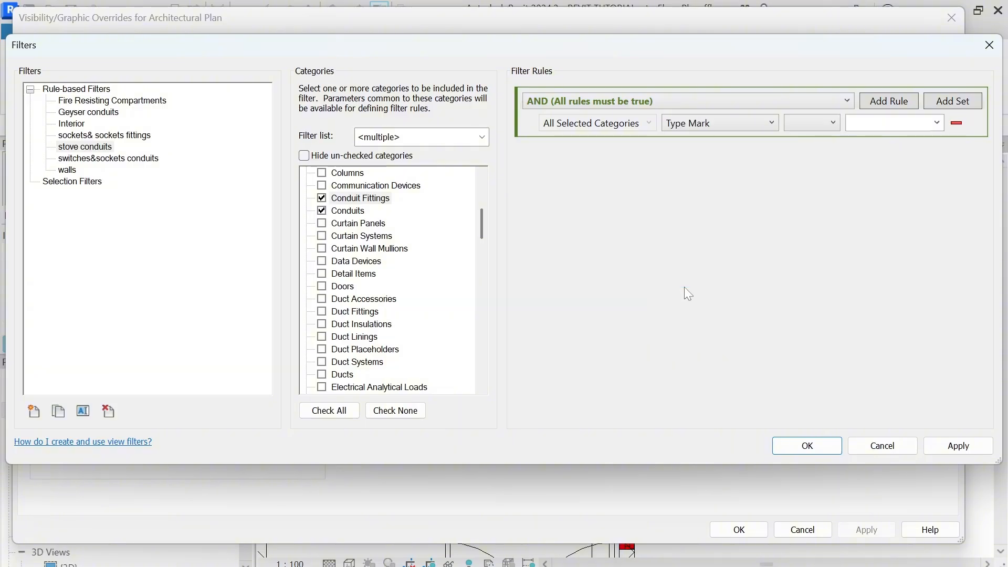
{"action": "left_click", "coordinate": [823, 122]}
{"action": "left_click", "coordinate": [751, 144]}
{"action": "left_click", "coordinate": [940, 123]}
{"action": "left_click", "coordinate": [893, 158]}
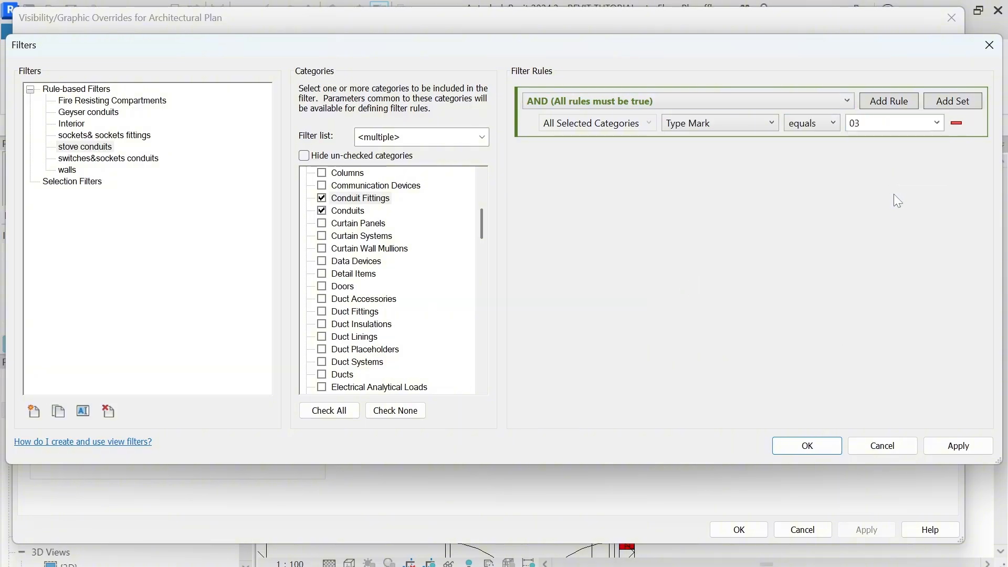
{"action": "left_click", "coordinate": [946, 445]}
{"action": "left_click", "coordinate": [828, 448]}
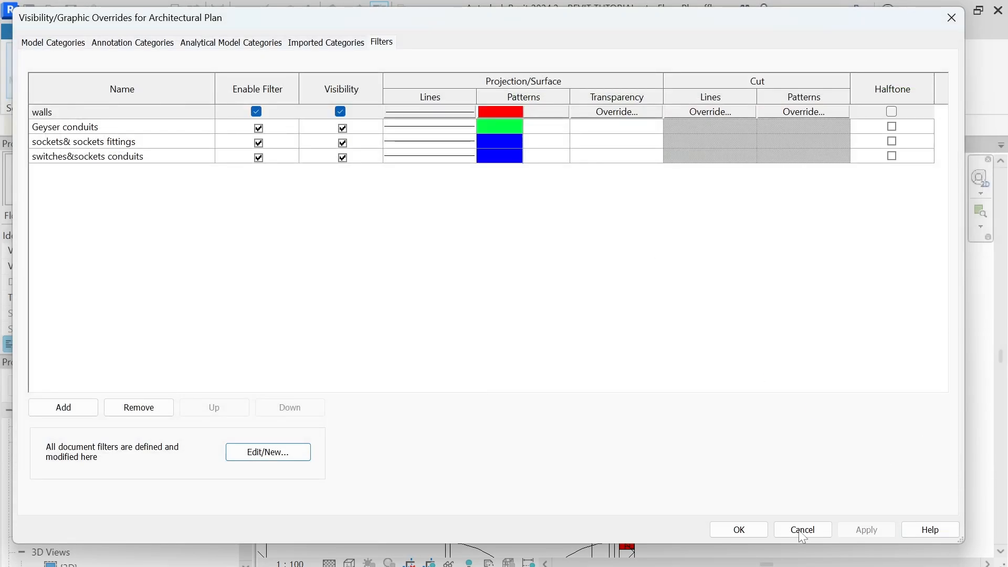
Step: Accept the graphic overrides and apply the Architectural Plan view template to the ffl plan
{"action": "left_click", "coordinate": [739, 529]}
{"action": "left_click", "coordinate": [880, 454]}
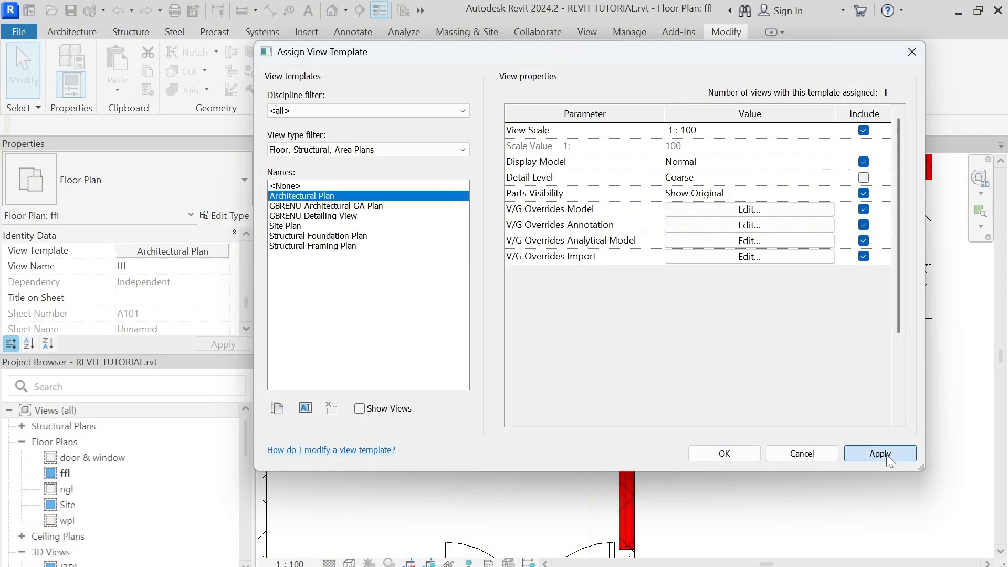
{"action": "left_click", "coordinate": [705, 453]}
Step: Check the assigned type and Type Mark of the third run's horizontal conduit segment
{"action": "scroll", "coordinate": [561, 428], "scroll_direction": "up", "scroll_amount": 1}
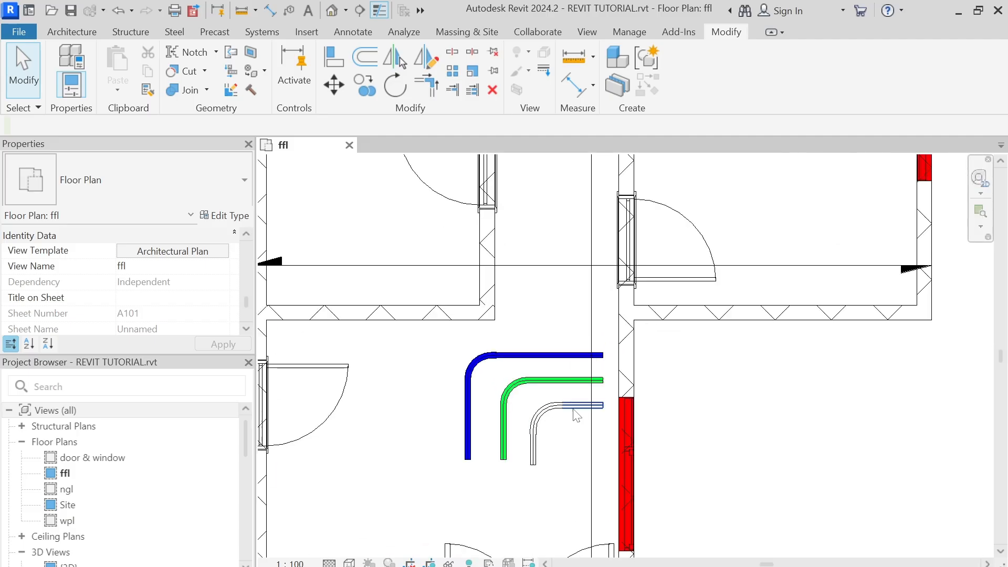
{"action": "left_click", "coordinate": [577, 406]}
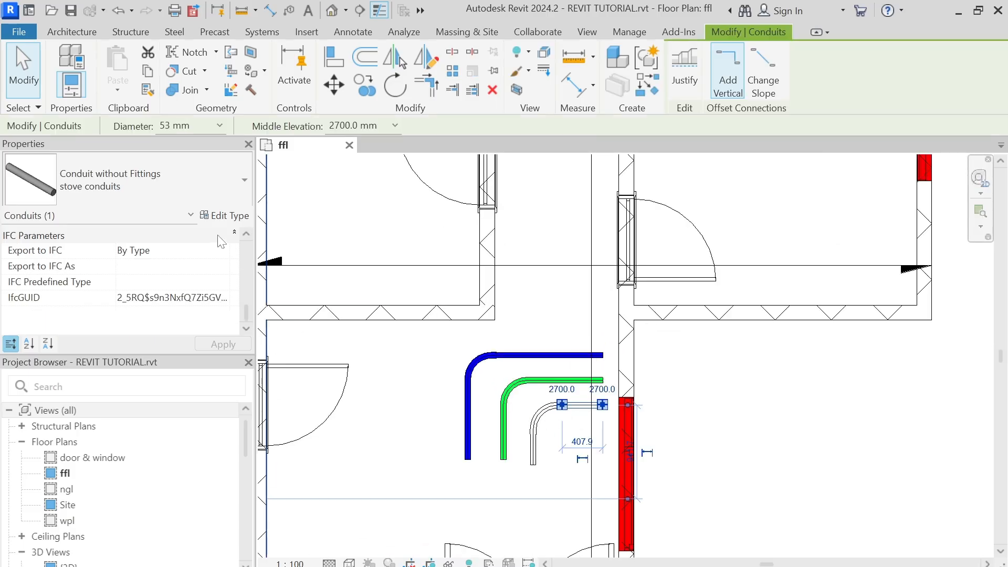
{"action": "left_click", "coordinate": [214, 181]}
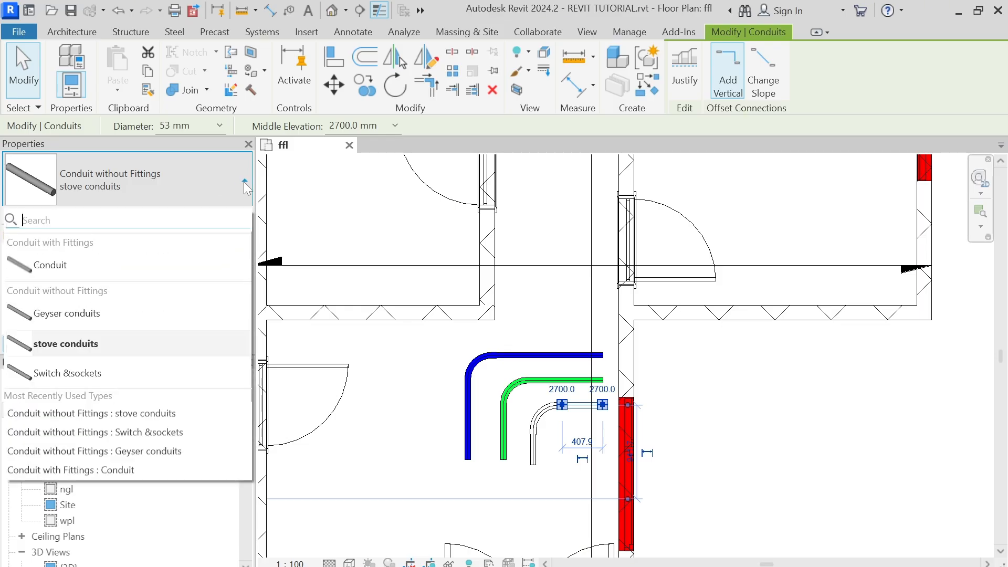
{"action": "left_click", "coordinate": [435, 506]}
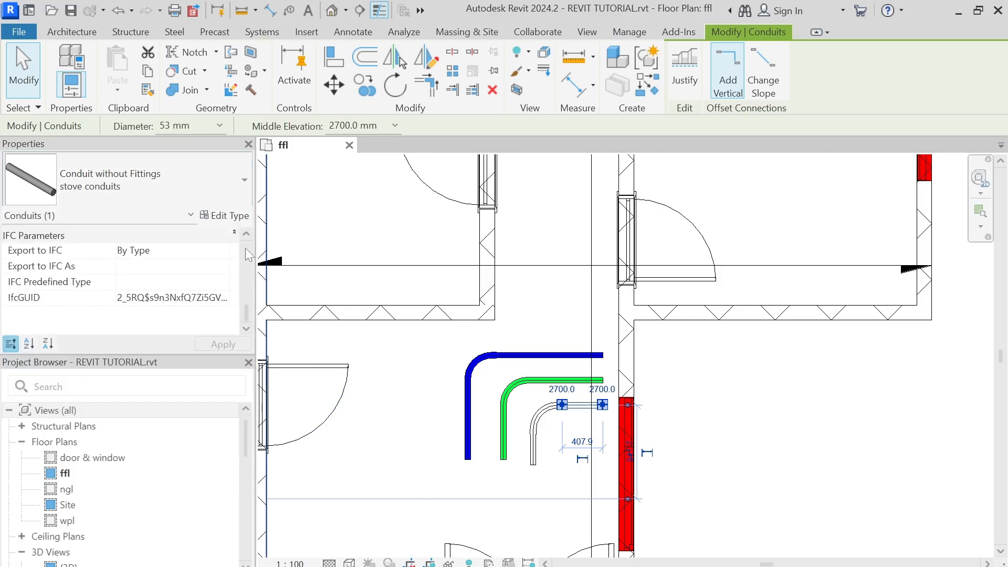
{"action": "left_click", "coordinate": [225, 216]}
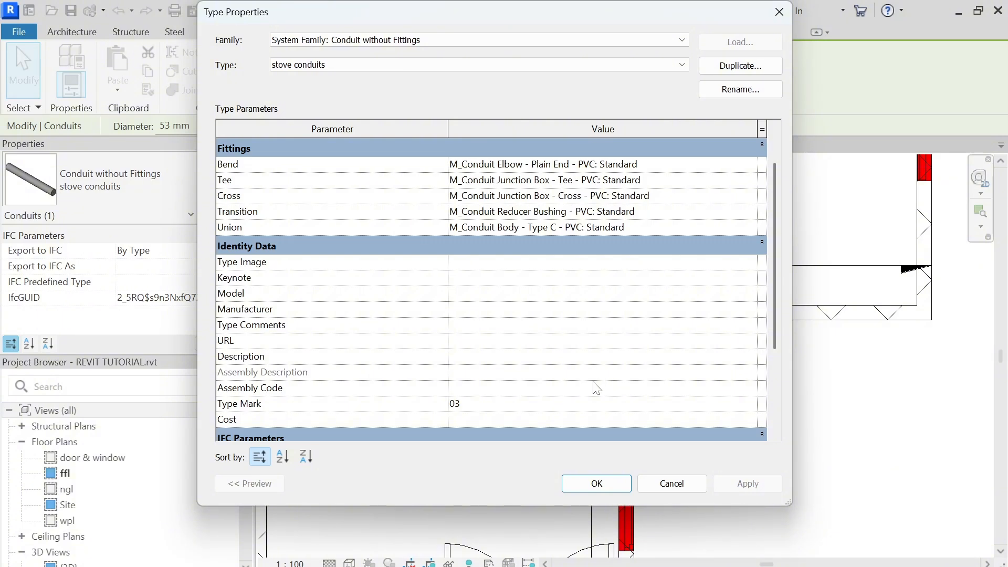
{"action": "left_click", "coordinate": [597, 483]}
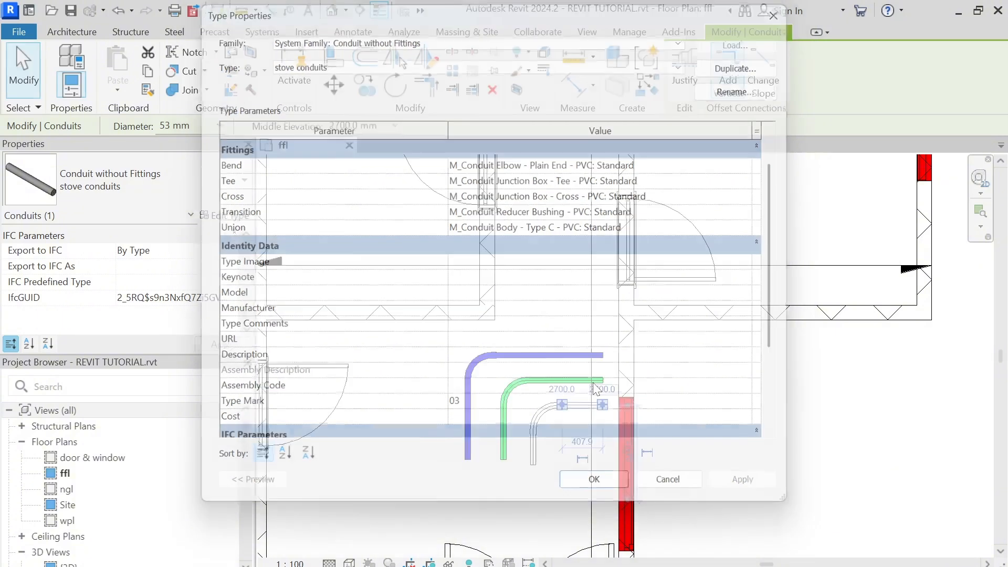
{"action": "left_click", "coordinate": [569, 502]}
Step: Add the stove conduits filter to the Architectural Plan view template's filter overrides
{"action": "scroll", "coordinate": [151, 319], "scroll_direction": "down", "scroll_amount": 3}
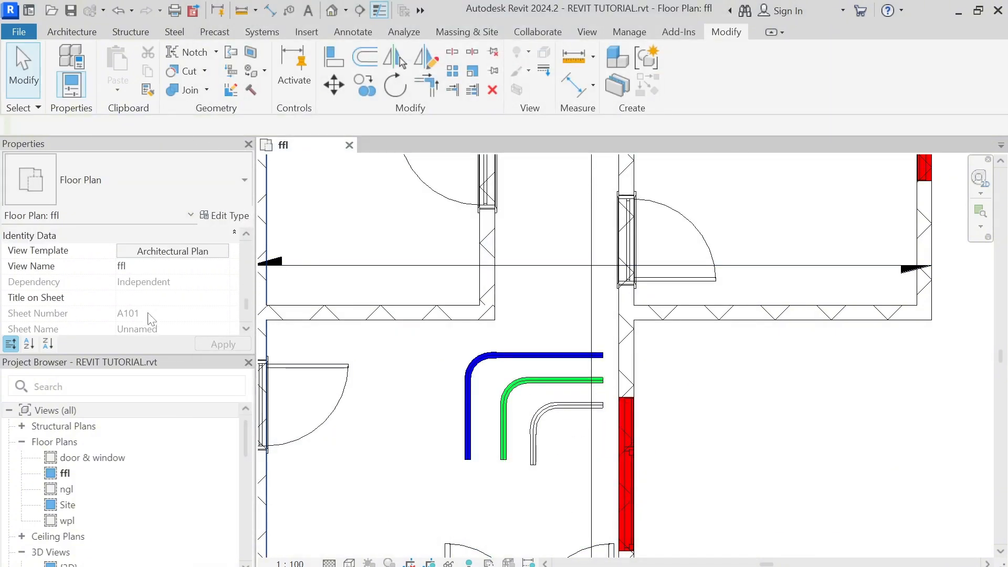
{"action": "left_click", "coordinate": [172, 251]}
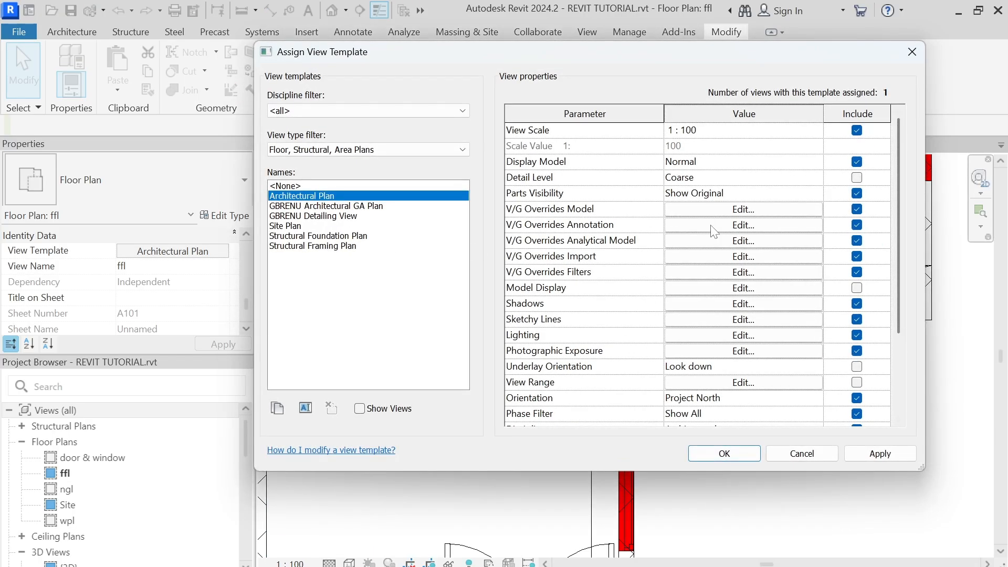
{"action": "left_click", "coordinate": [709, 271]}
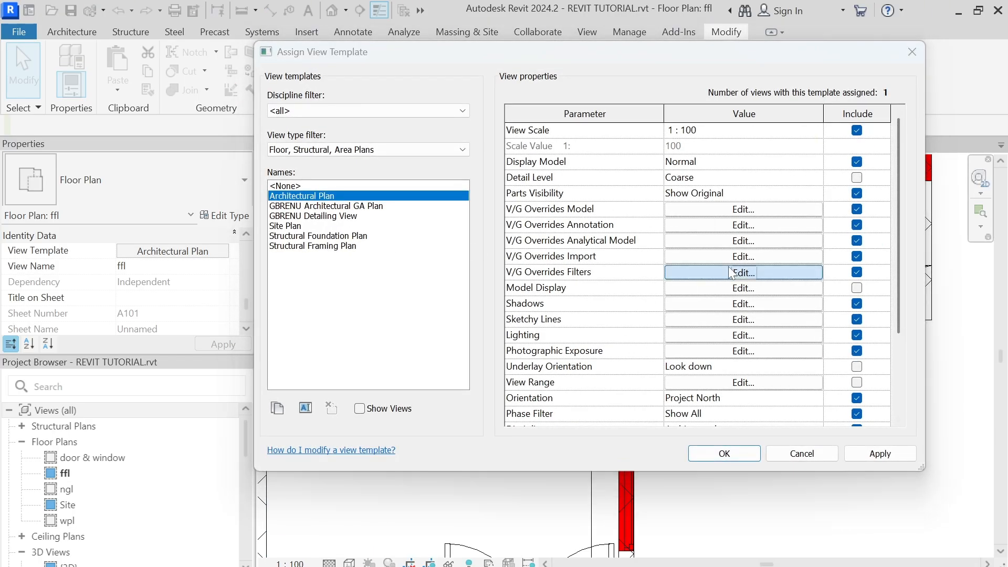
{"action": "left_click", "coordinate": [65, 409]}
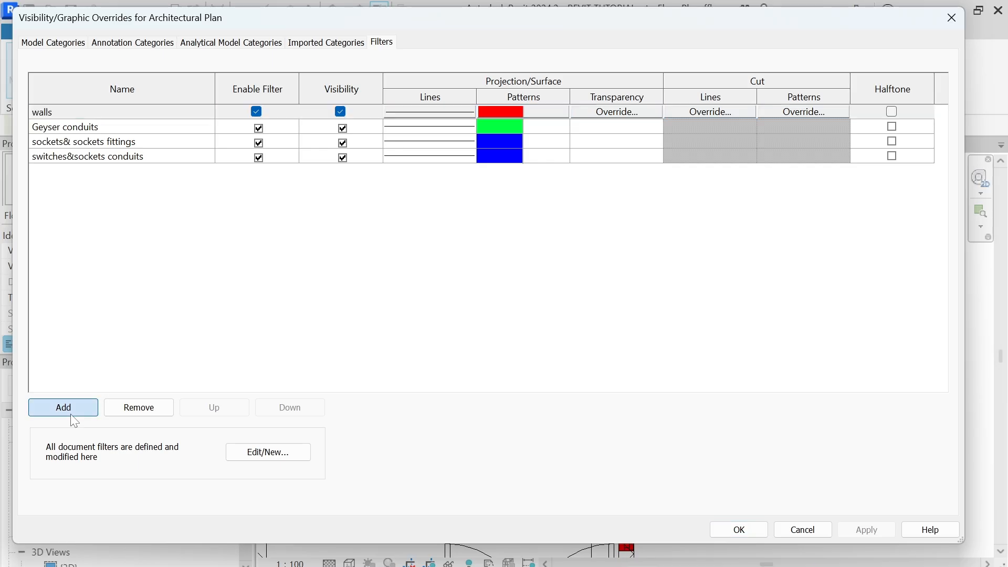
{"action": "left_click", "coordinate": [426, 236]}
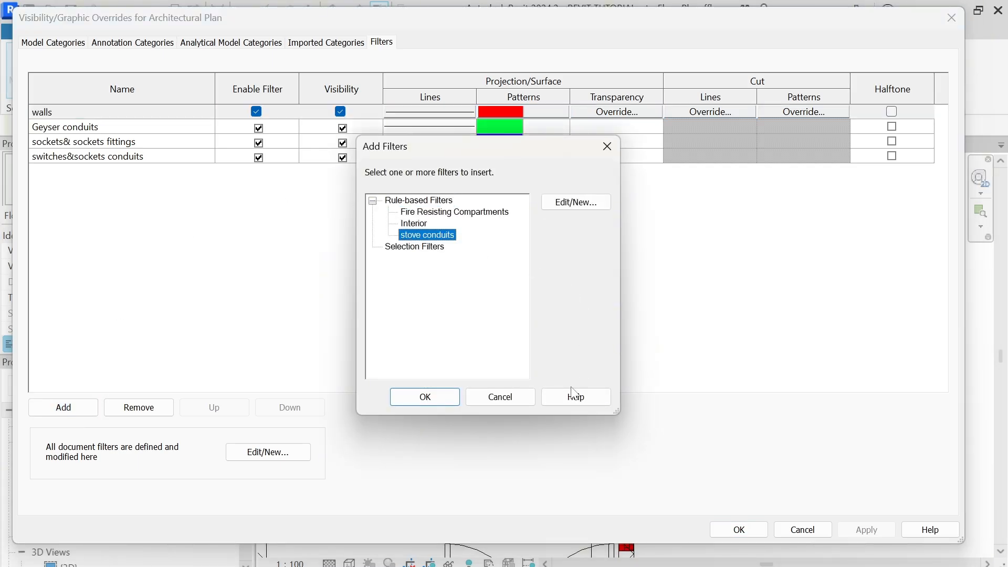
{"action": "left_click", "coordinate": [426, 400]}
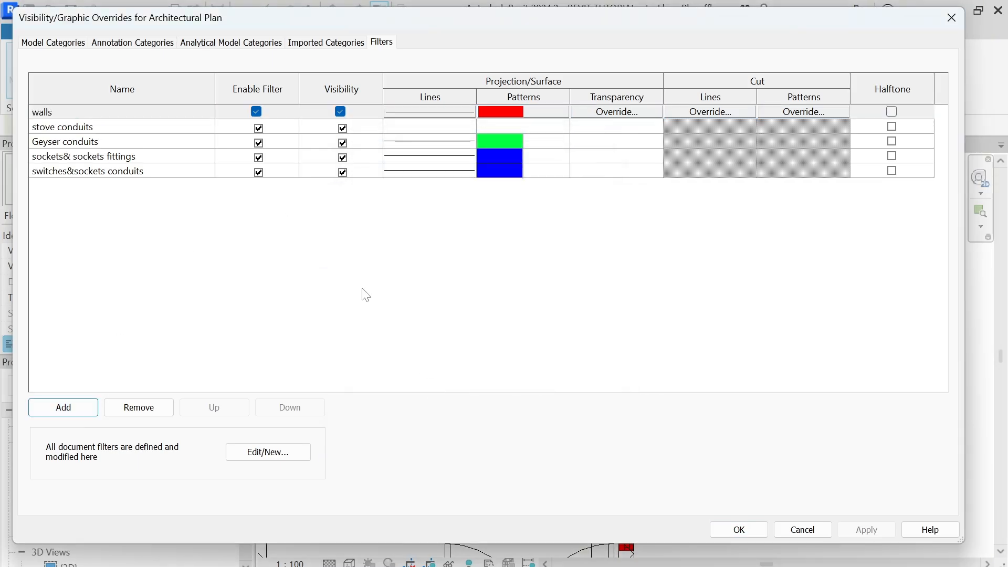
Step: Override the stove conduits filter's projection pattern foreground with a red solid fill
{"action": "left_click", "coordinate": [83, 131]}
{"action": "left_click", "coordinate": [542, 131]}
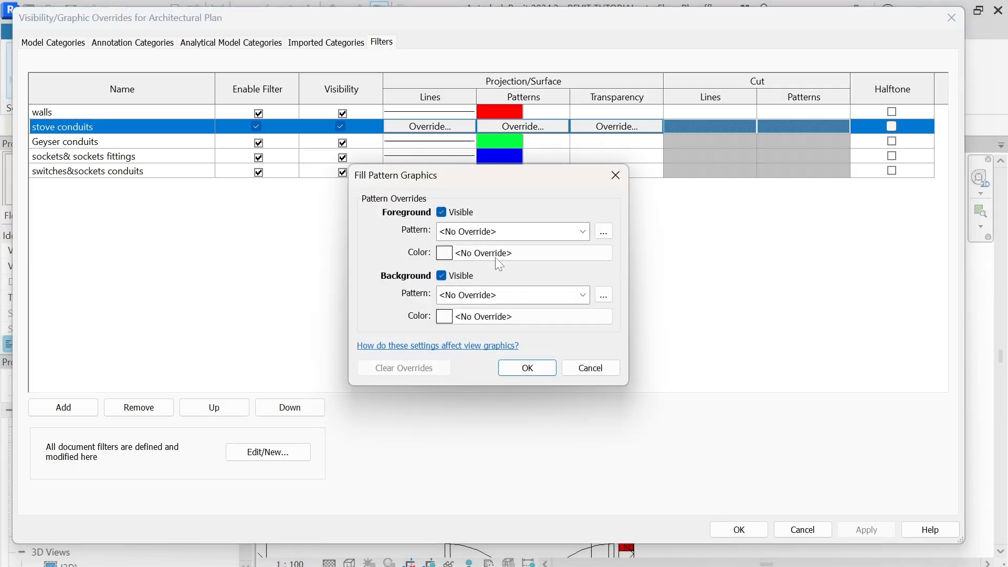
{"action": "left_click", "coordinate": [504, 231]}
{"action": "left_click", "coordinate": [475, 258]}
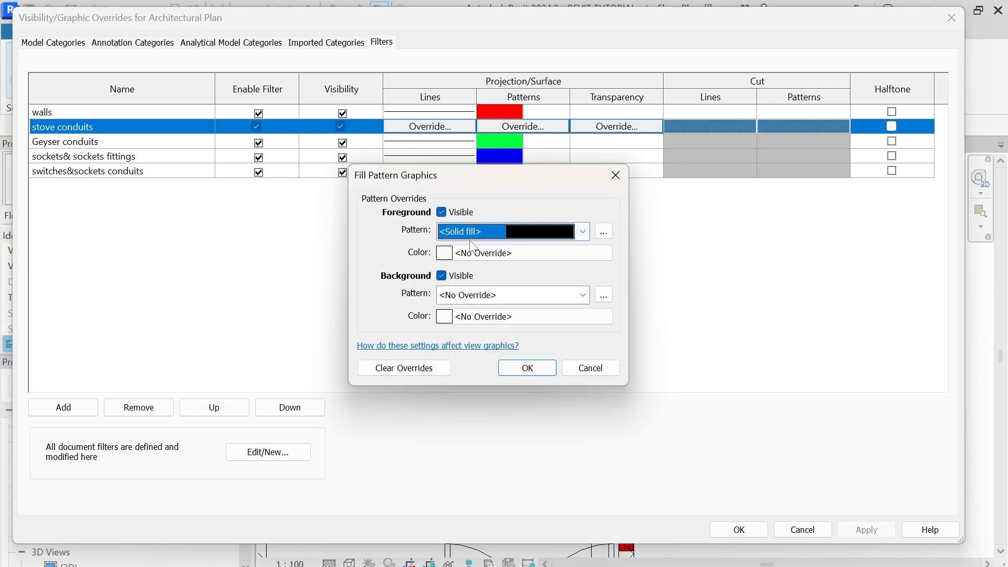
{"action": "left_click", "coordinate": [474, 252]}
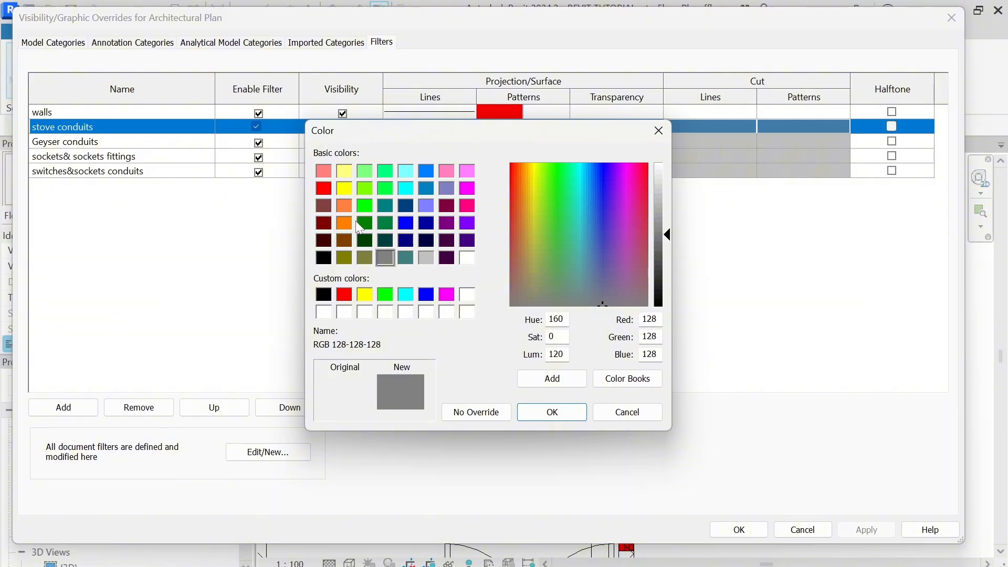
{"action": "left_click", "coordinate": [324, 189]}
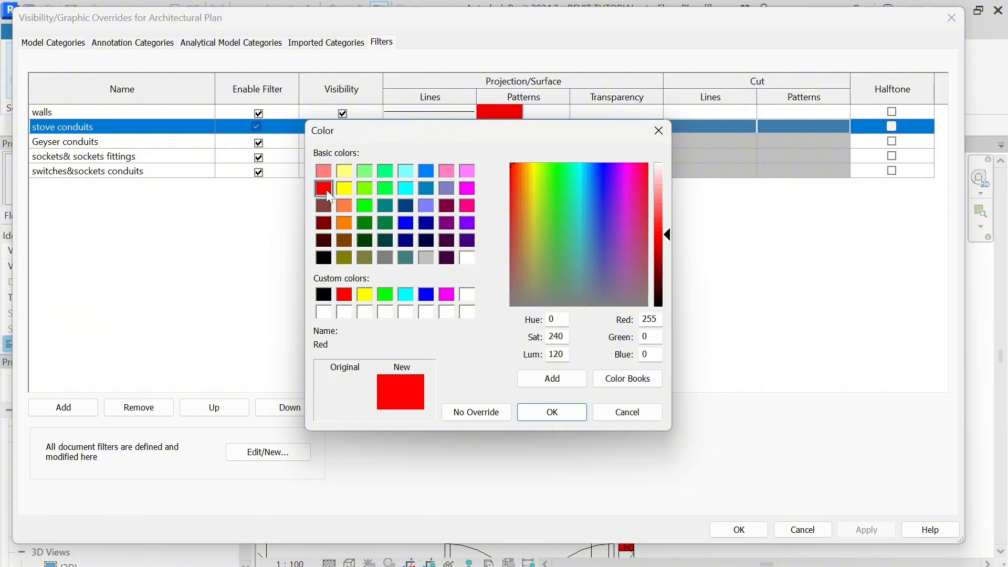
{"action": "left_click", "coordinate": [578, 412]}
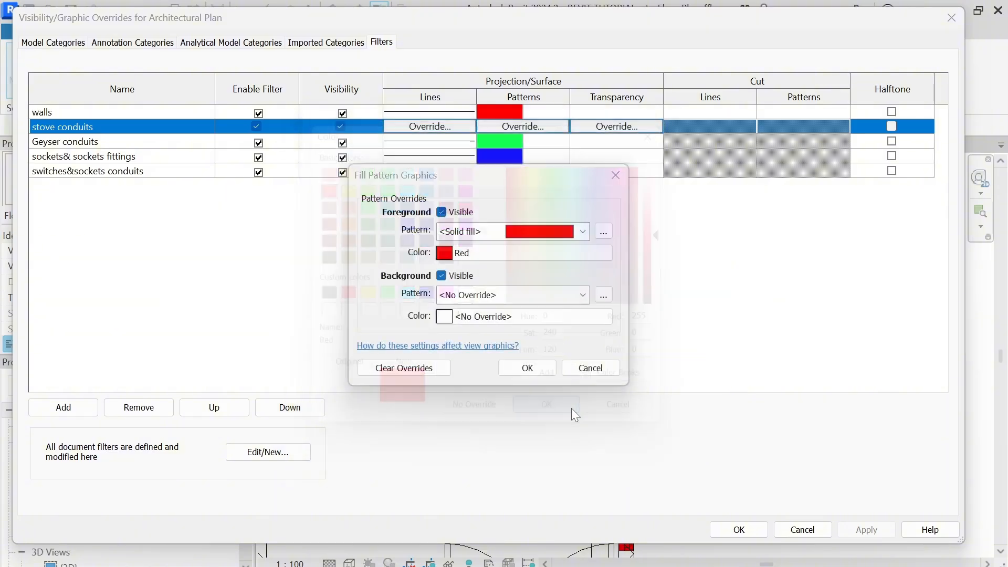
{"action": "left_click", "coordinate": [528, 368]}
Step: Override the stove conduits filter's projection line colour with black
{"action": "left_click", "coordinate": [445, 128]}
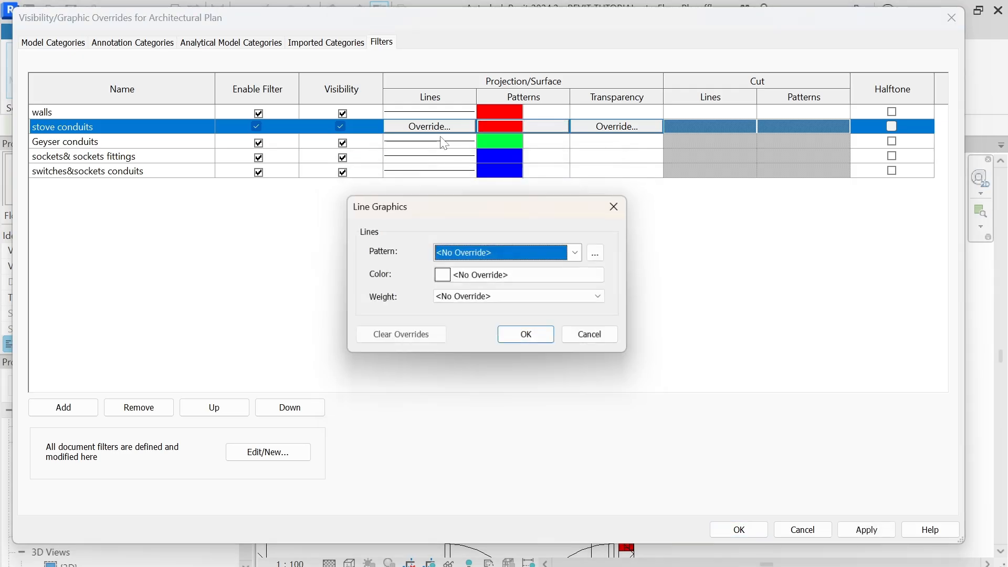
{"action": "left_click", "coordinate": [476, 253]}
{"action": "left_click", "coordinate": [471, 274]}
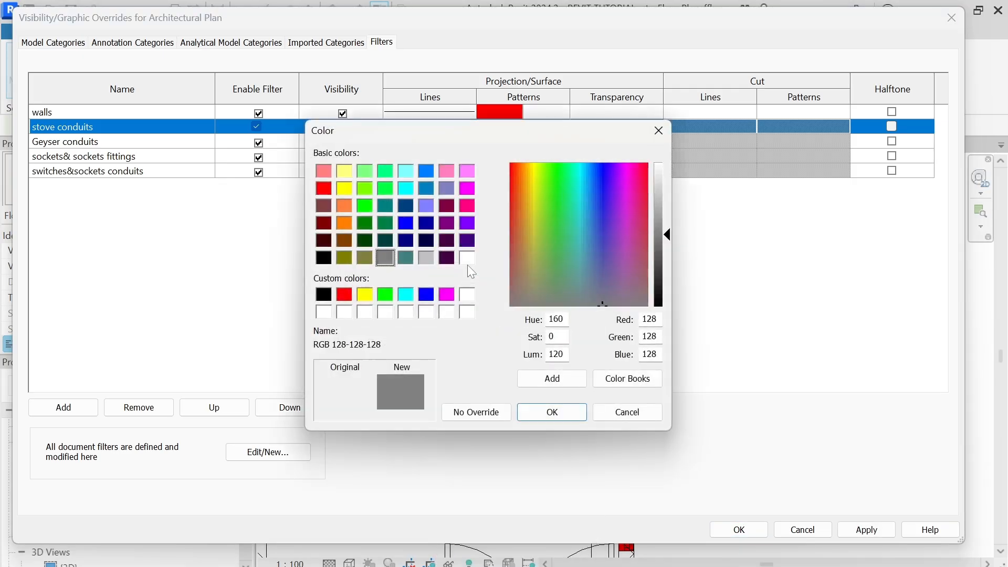
{"action": "left_click", "coordinate": [325, 257]}
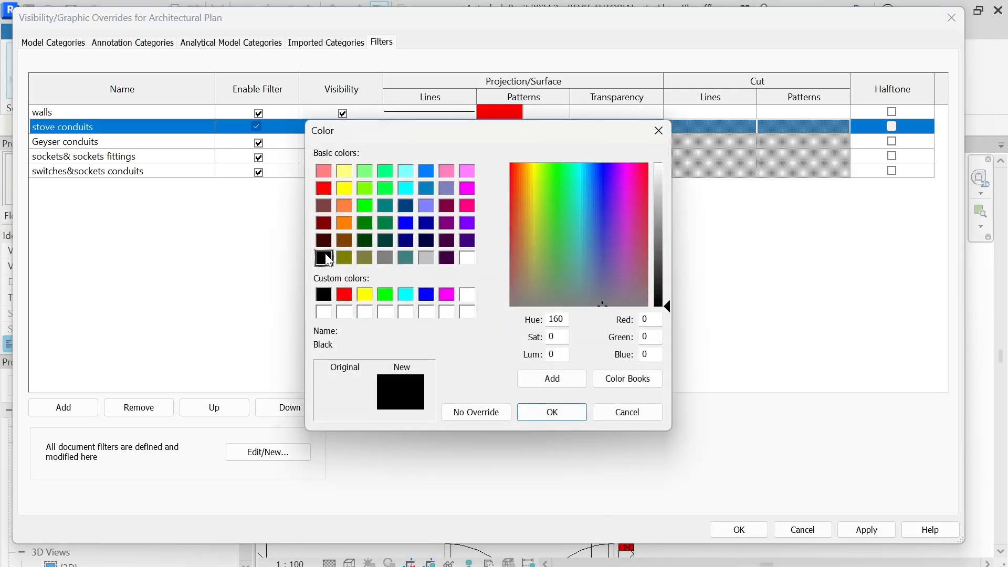
{"action": "left_click", "coordinate": [570, 417]}
{"action": "left_click", "coordinate": [504, 258]}
{"action": "left_click", "coordinate": [504, 258]}
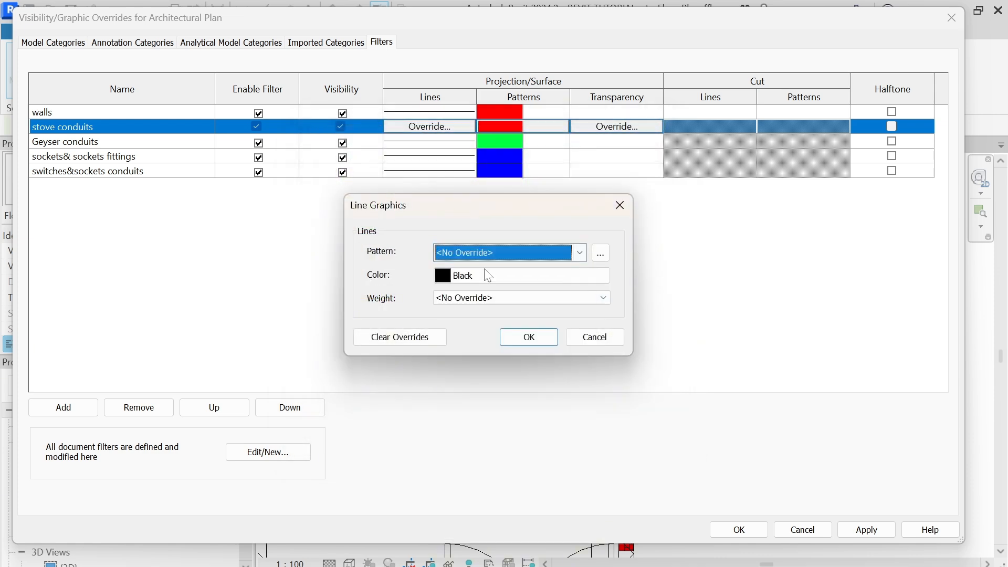
{"action": "left_click", "coordinate": [481, 257]}
{"action": "left_click", "coordinate": [494, 280]}
{"action": "left_click", "coordinate": [529, 338]}
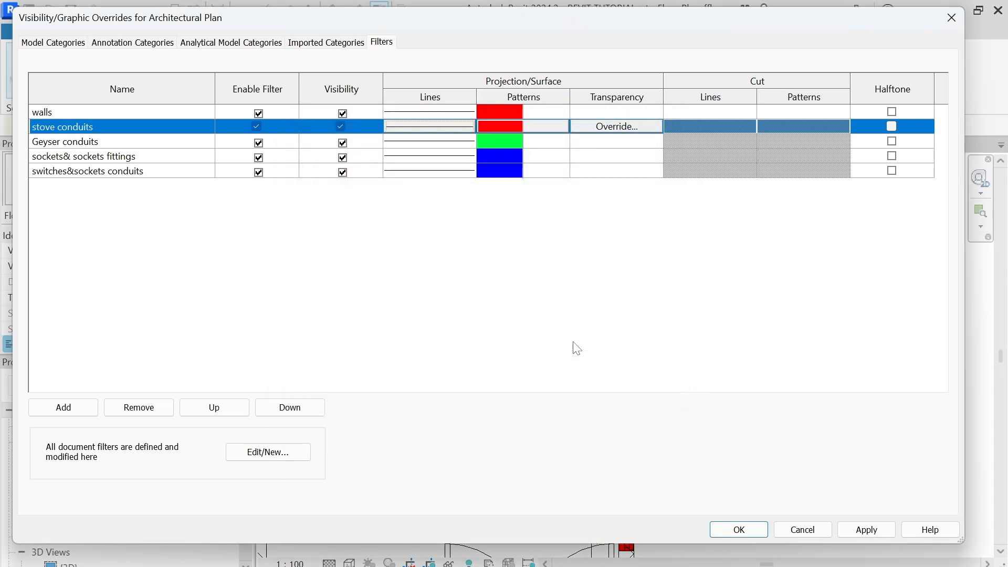
Step: Accept the filter overrides and apply the updated Architectural Plan view template to the ffl plan
{"action": "left_click", "coordinate": [868, 530]}
{"action": "left_click", "coordinate": [740, 530]}
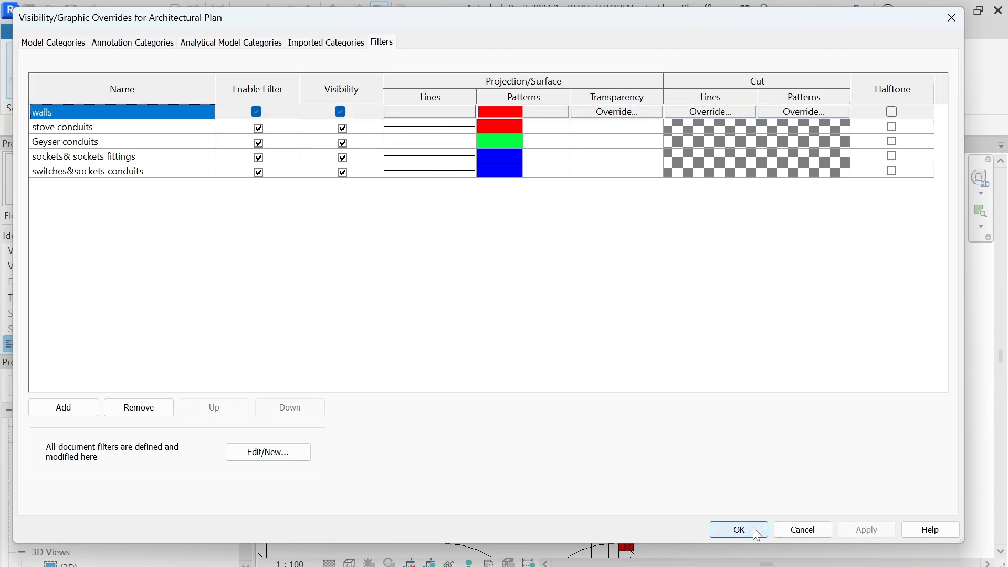
{"action": "left_click", "coordinate": [880, 454]}
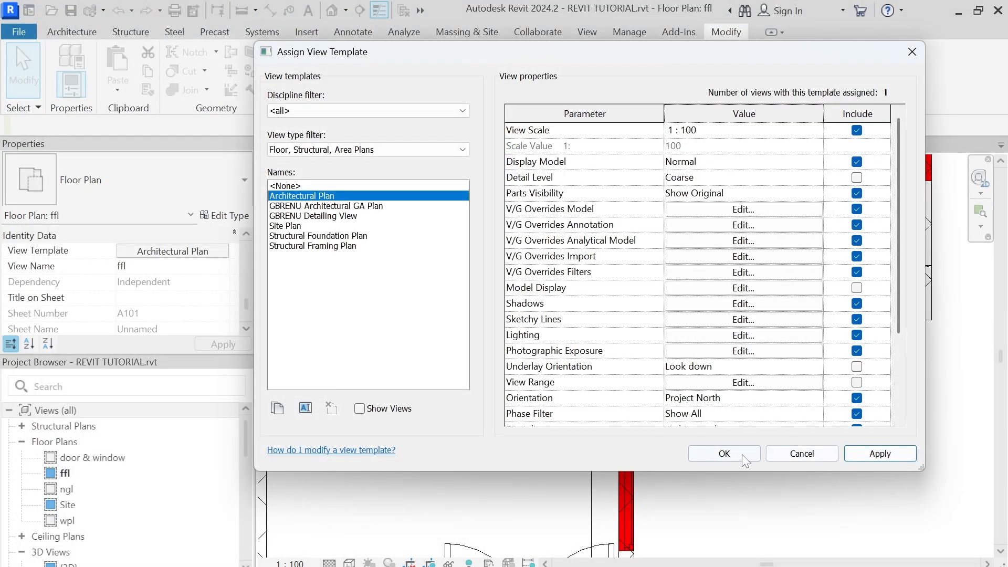
{"action": "left_click", "coordinate": [742, 455]}
{"action": "left_click", "coordinate": [529, 443]}
{"action": "left_click", "coordinate": [551, 473]}
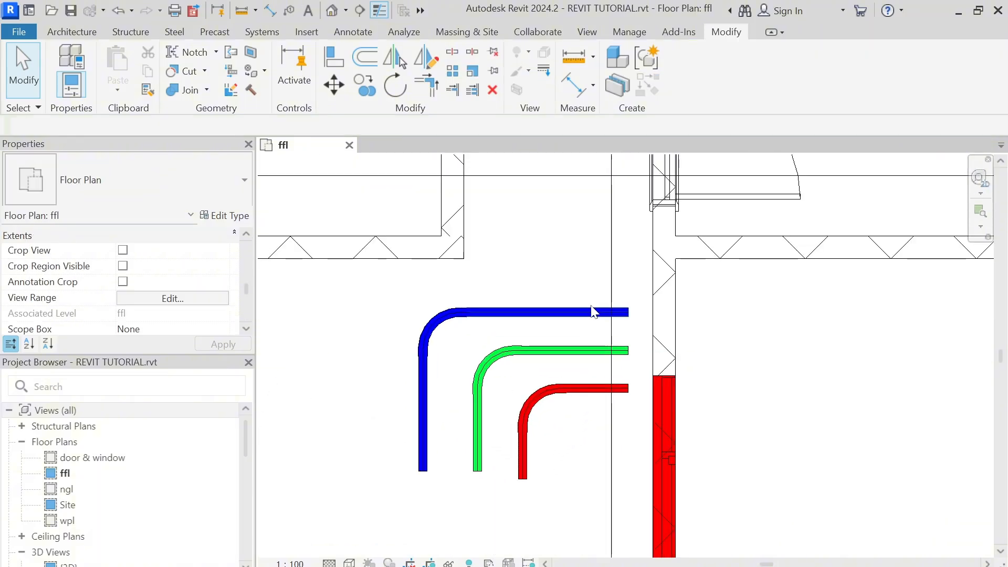
{"action": "key", "text": "t"}
{"action": "key", "text": "g"}
{"action": "left_click", "coordinate": [593, 312]}
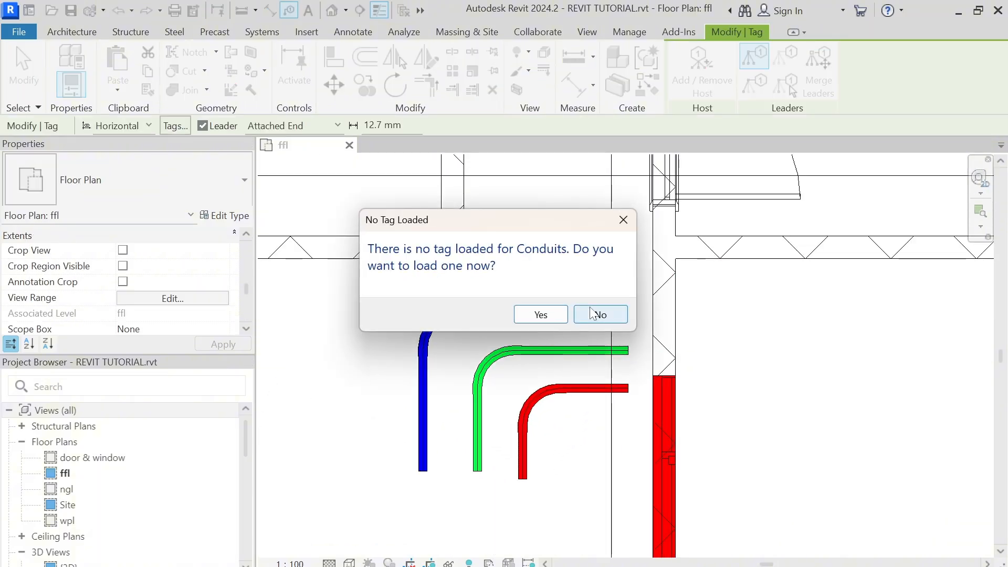
{"action": "left_click", "coordinate": [599, 314]}
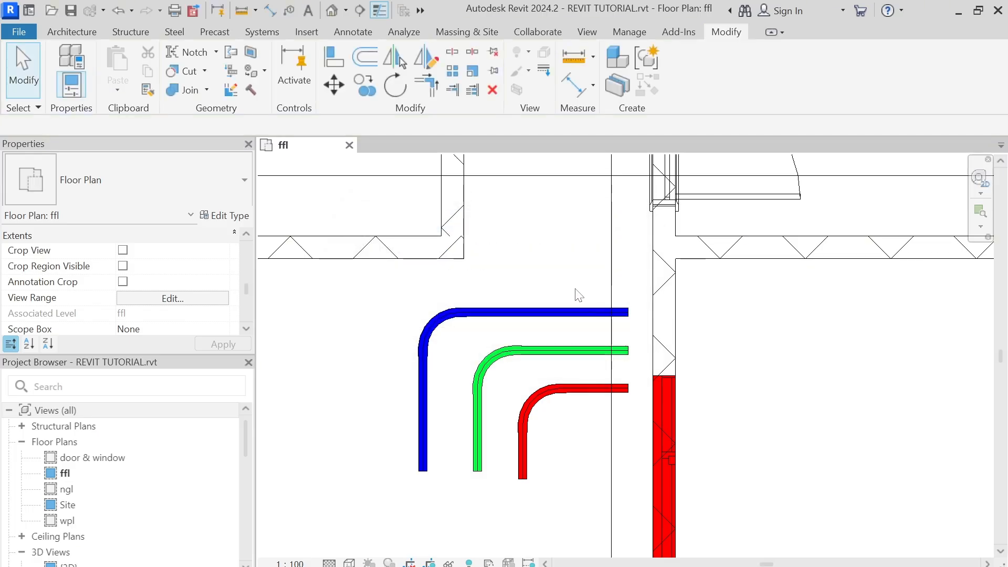
Step: Check the types assigned to the horizontal conduits of the red and blue runs
{"action": "scroll", "coordinate": [579, 295], "scroll_direction": "down", "scroll_amount": 5}
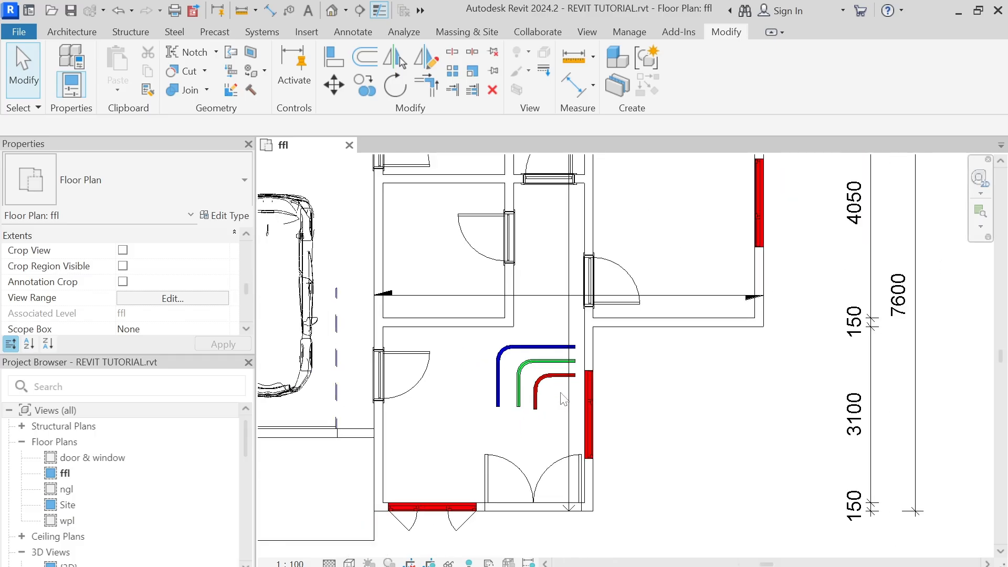
{"action": "scroll", "coordinate": [564, 401], "scroll_direction": "up", "scroll_amount": 3}
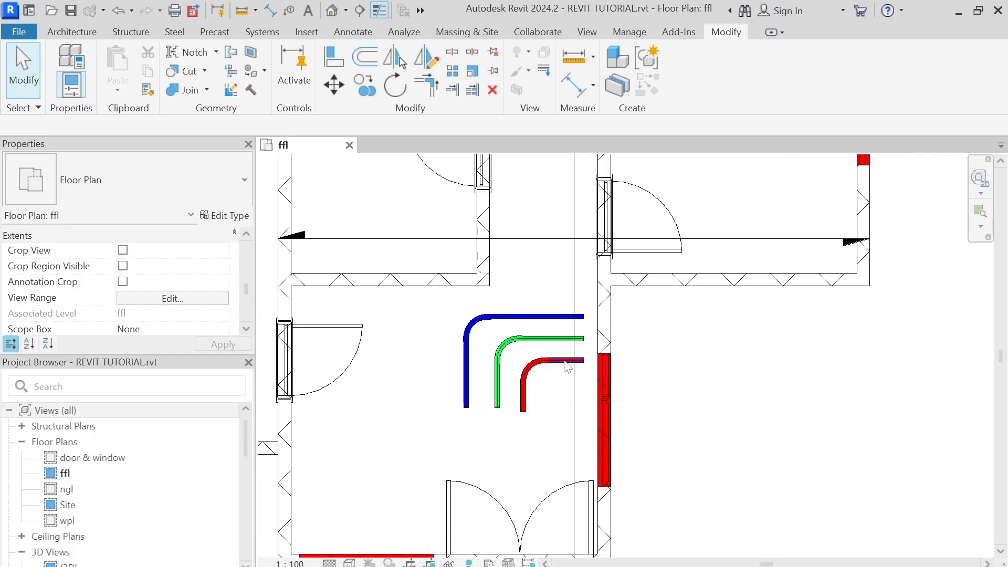
{"action": "left_click", "coordinate": [546, 340]}
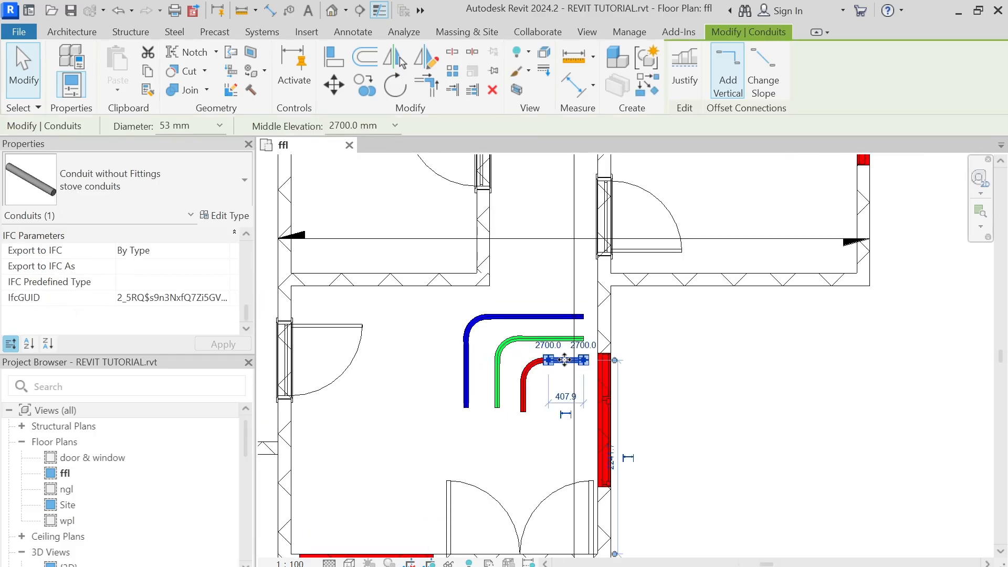
{"action": "left_click", "coordinate": [547, 317]}
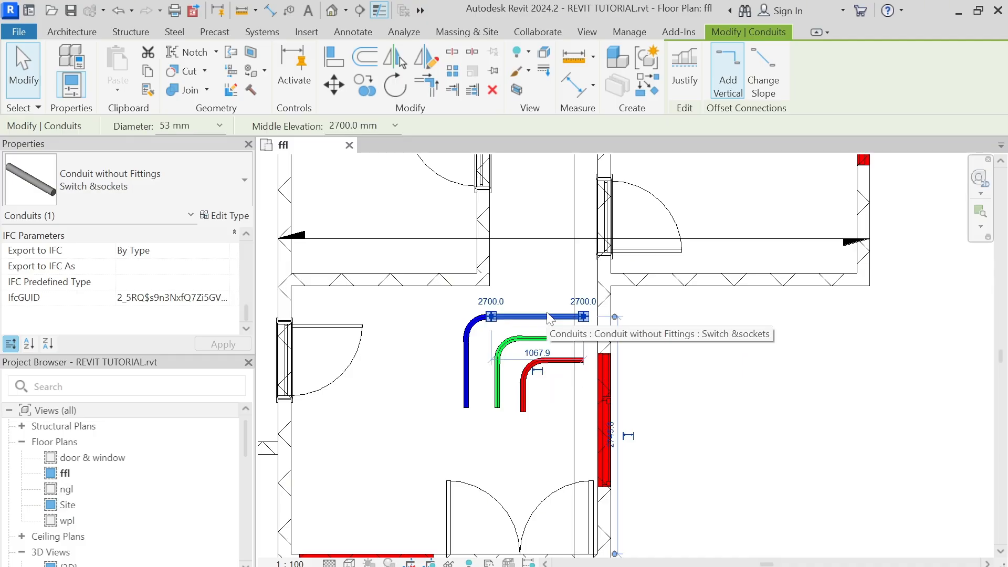
{"action": "left_click", "coordinate": [674, 329]}
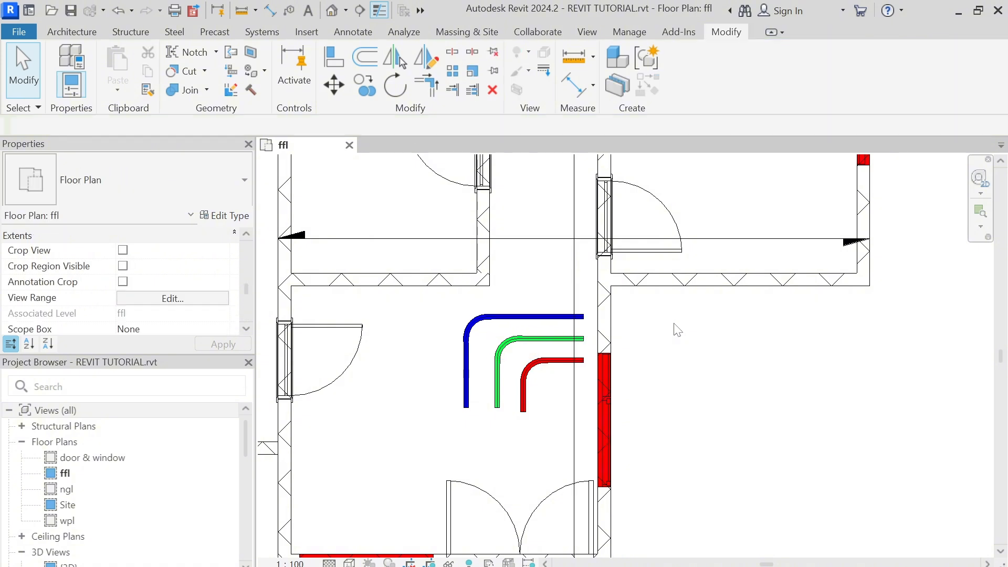
Step: Delete the blue run's elbow fitting and stretch its vertical conduit up past the horizontal one to about 1800 mm long
{"action": "scroll", "coordinate": [489, 323], "scroll_direction": "up", "scroll_amount": 1}
{"action": "left_click", "coordinate": [472, 329]}
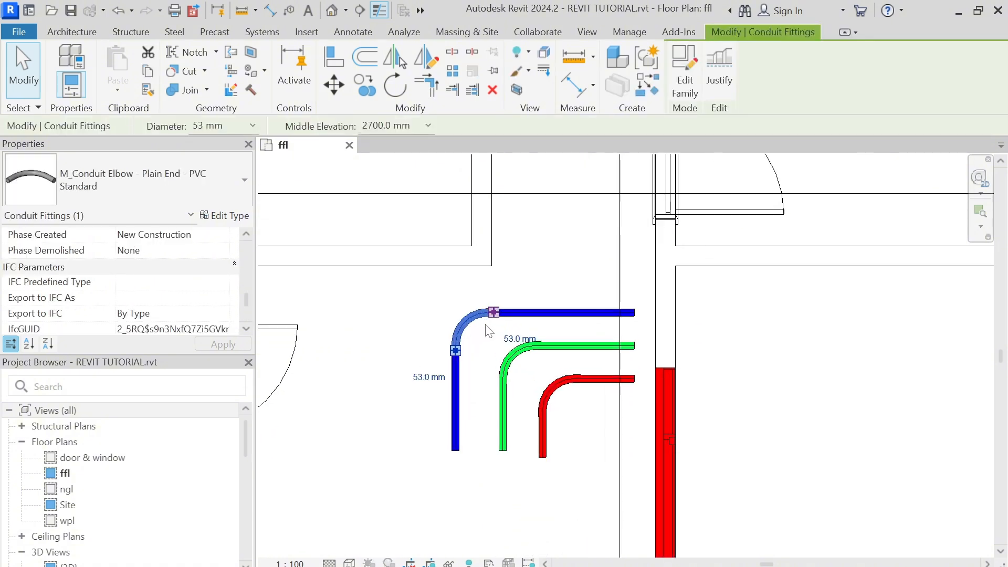
{"action": "scroll", "coordinate": [484, 368], "scroll_direction": "down", "scroll_amount": 2}
{"action": "scroll", "coordinate": [484, 367], "scroll_direction": "up", "scroll_amount": 2}
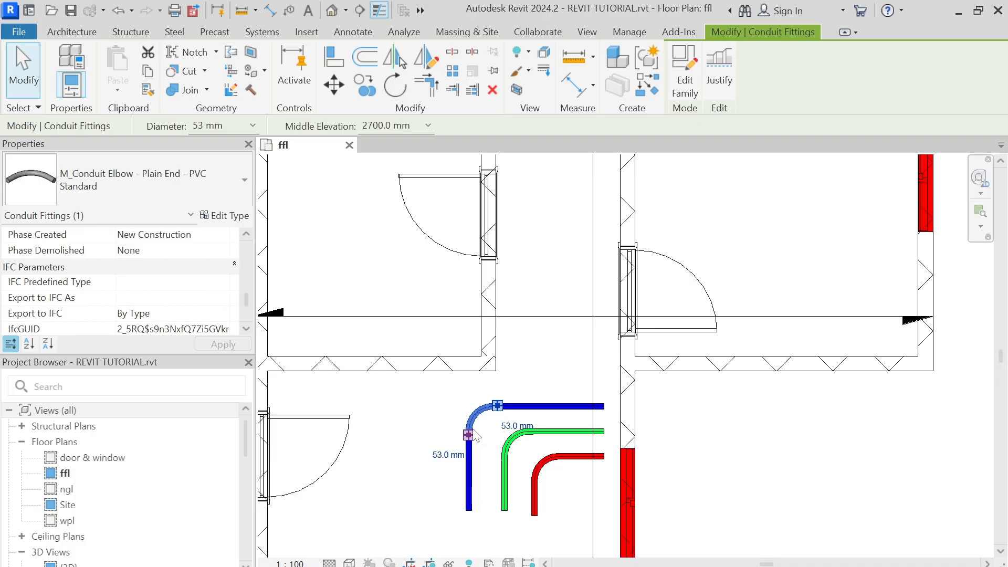
{"action": "key", "text": "Delete"}
{"action": "left_click", "coordinate": [468, 440]}
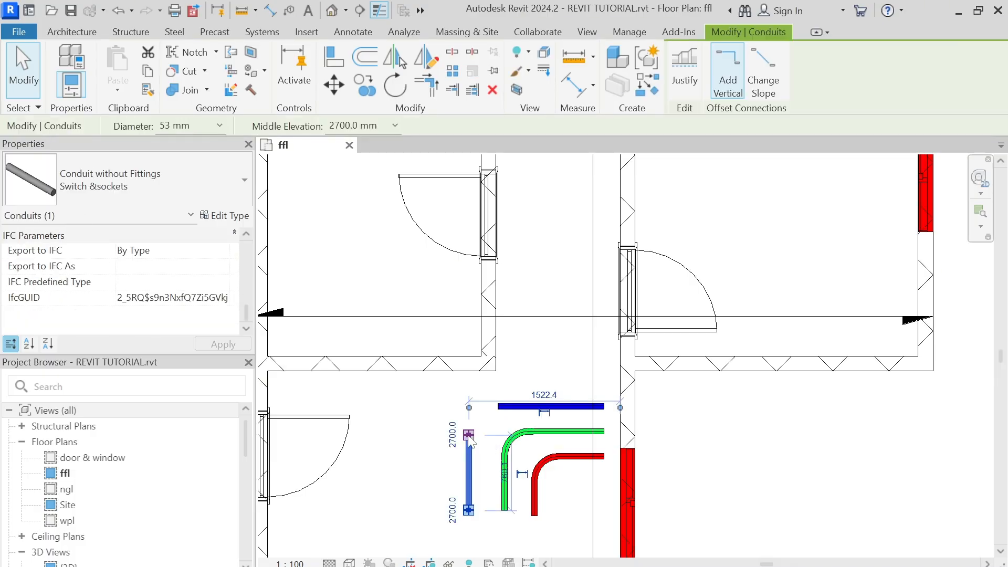
{"action": "left_click_drag", "start_coordinate": [469, 436], "coordinate": [469, 331]}
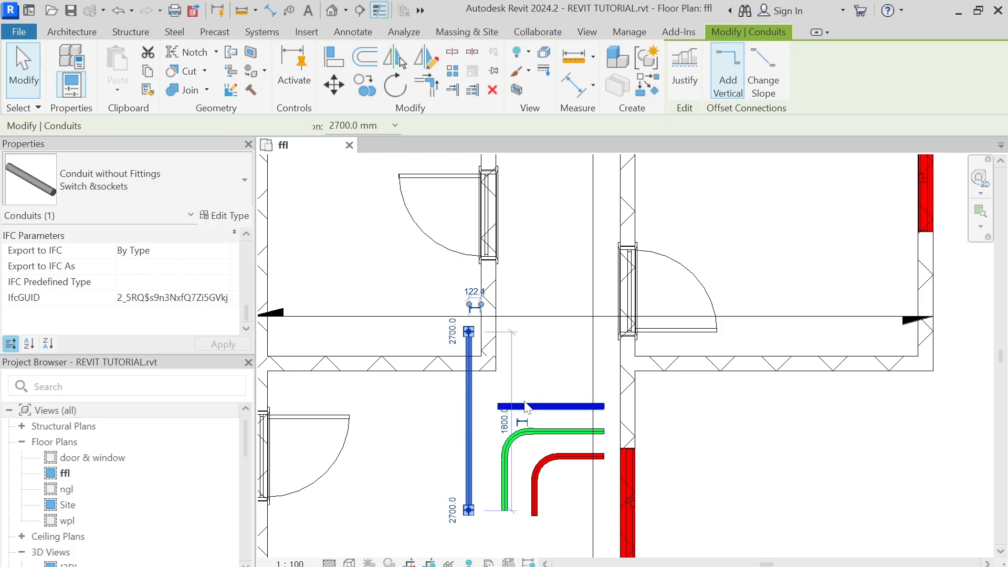
Step: Extend the blue horizontal conduit to meet the vertical conduit so they join with a tee fitting
{"action": "left_click", "coordinate": [526, 405]}
{"action": "left_click_drag", "start_coordinate": [499, 406], "coordinate": [470, 406]}
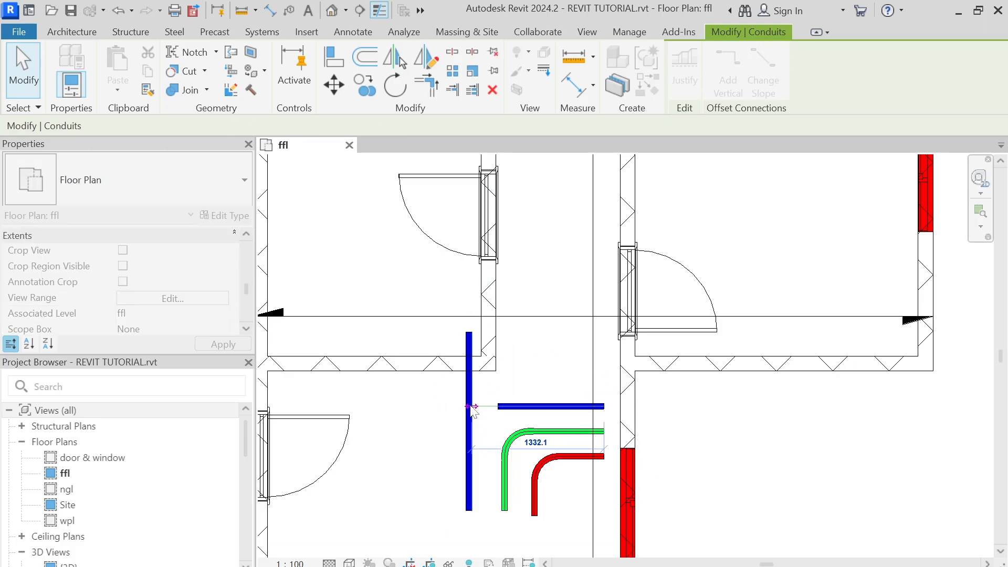
{"action": "scroll", "coordinate": [470, 405], "scroll_direction": "up", "scroll_amount": 3}
{"action": "key", "text": "Escape"}
Step: Change the blue run's tee junction box to the M_Conduit Body - Type T - Aluminum Standard type
{"action": "scroll", "coordinate": [534, 392], "scroll_direction": "down", "scroll_amount": 2}
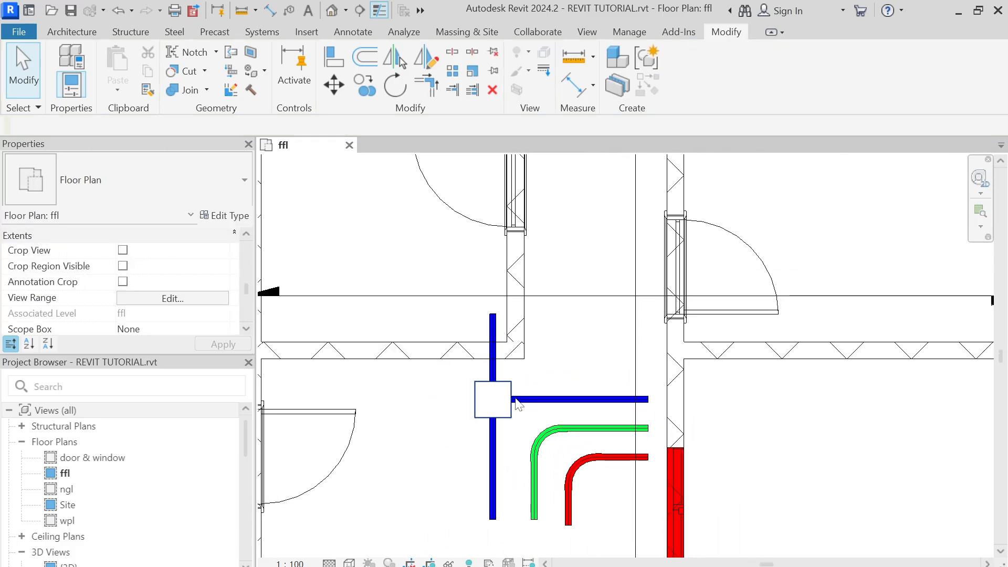
{"action": "left_click", "coordinate": [518, 399]}
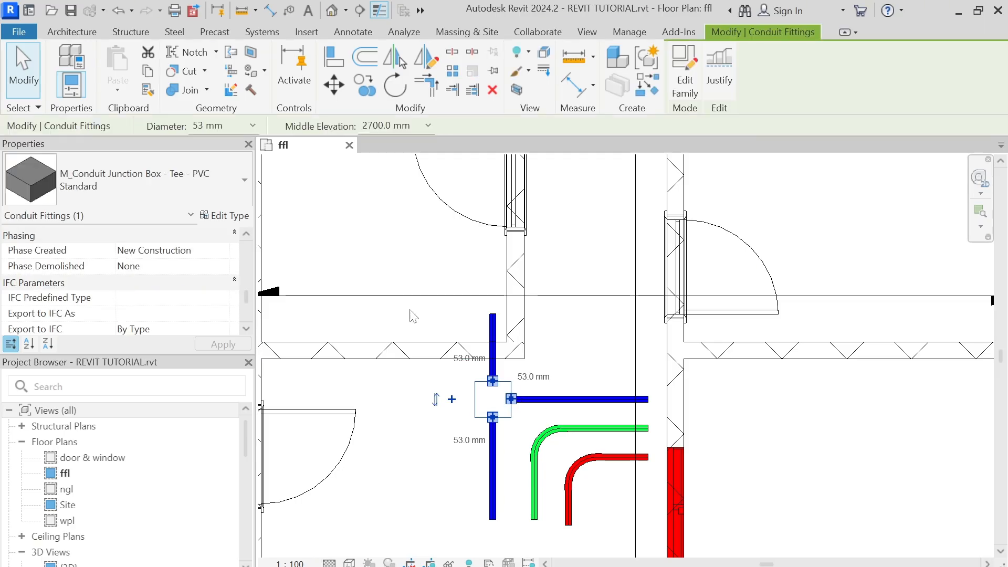
{"action": "left_click", "coordinate": [206, 172]}
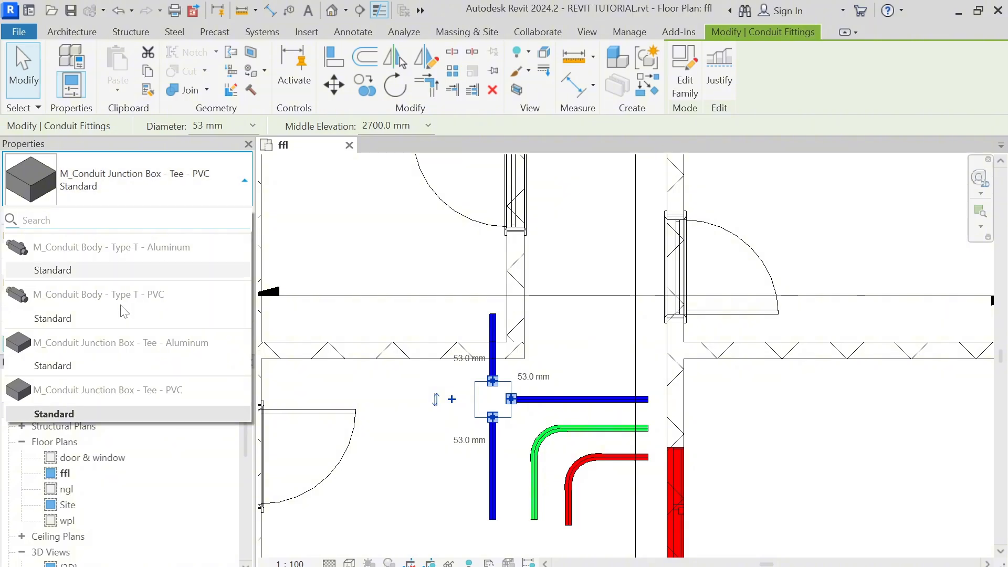
{"action": "left_click", "coordinate": [52, 273]}
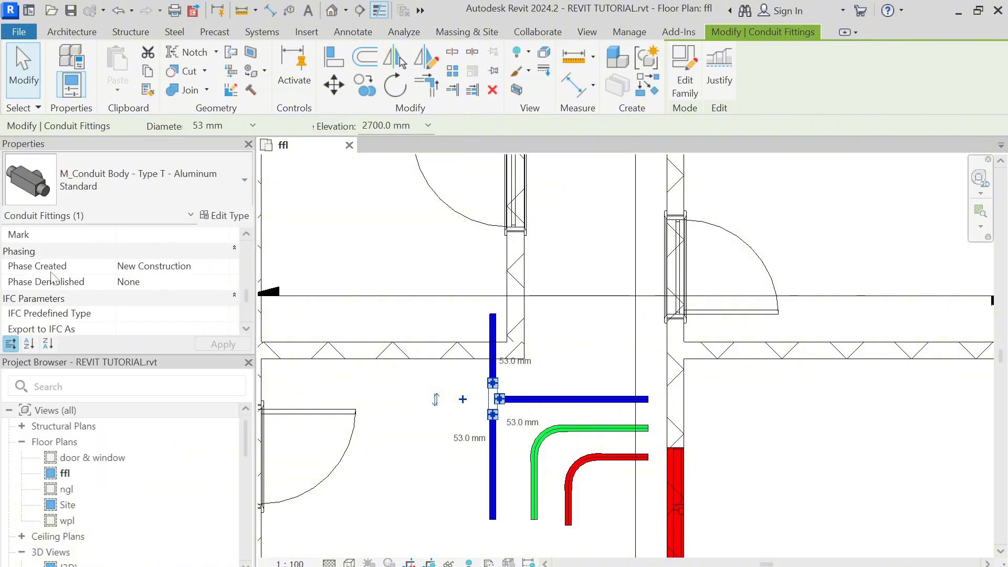
Step: Set the Type Mark of the blue run's M_Conduit Body - Type T - Aluminum tee fitting to 01
{"action": "left_click", "coordinate": [622, 385]}
{"action": "scroll", "coordinate": [493, 404], "scroll_direction": "up", "scroll_amount": 3}
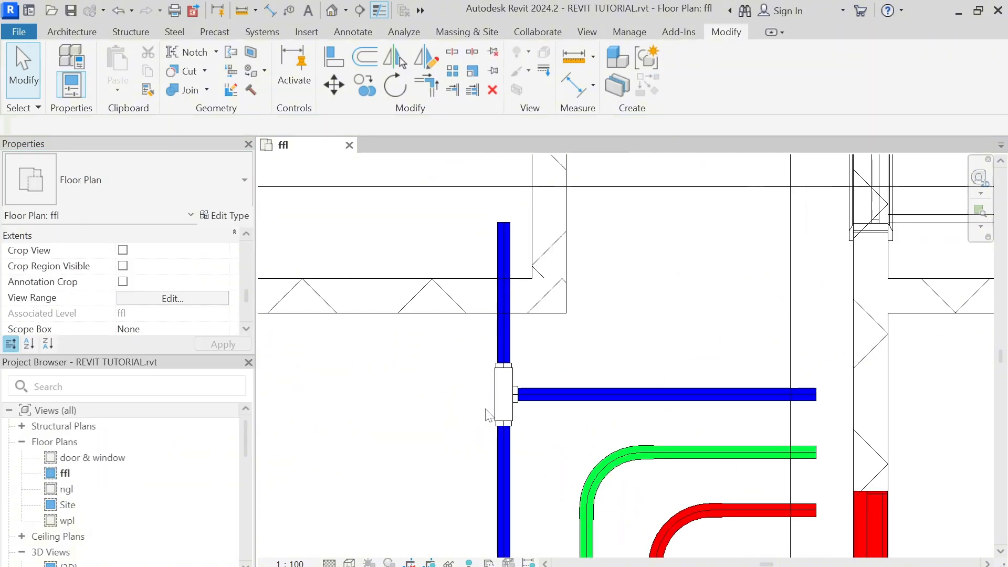
{"action": "left_click", "coordinate": [493, 415]}
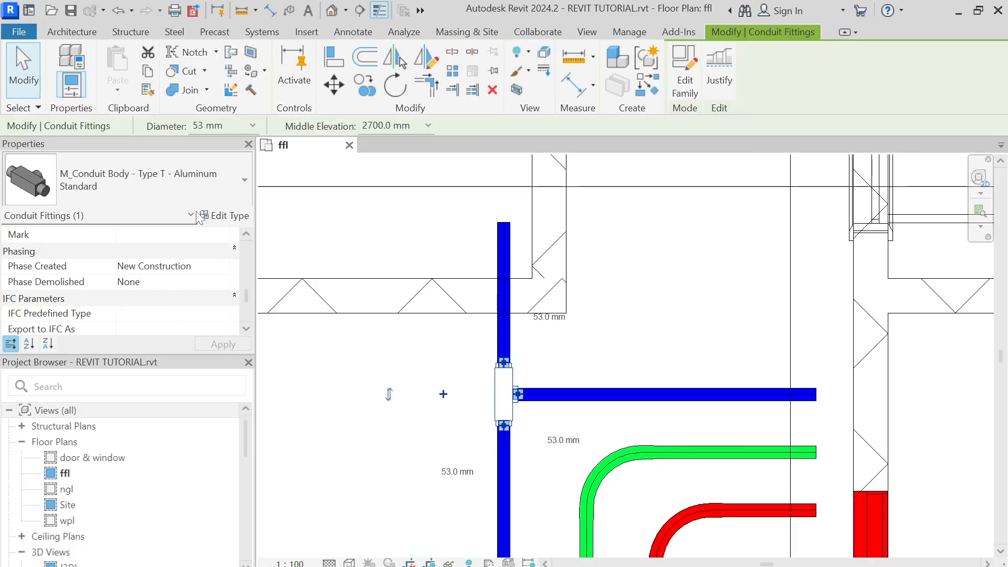
{"action": "left_click", "coordinate": [223, 215]}
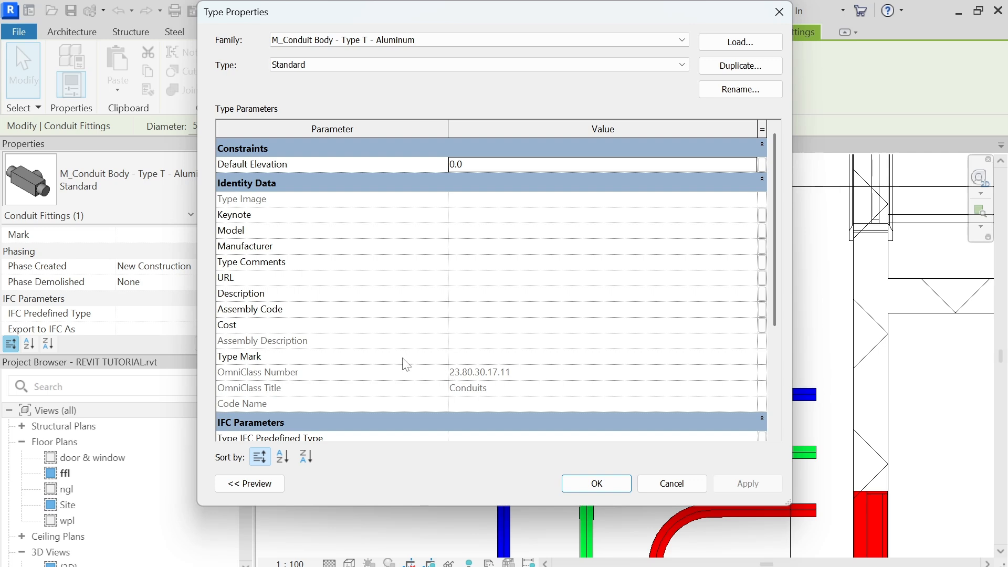
{"action": "left_click", "coordinate": [486, 359]}
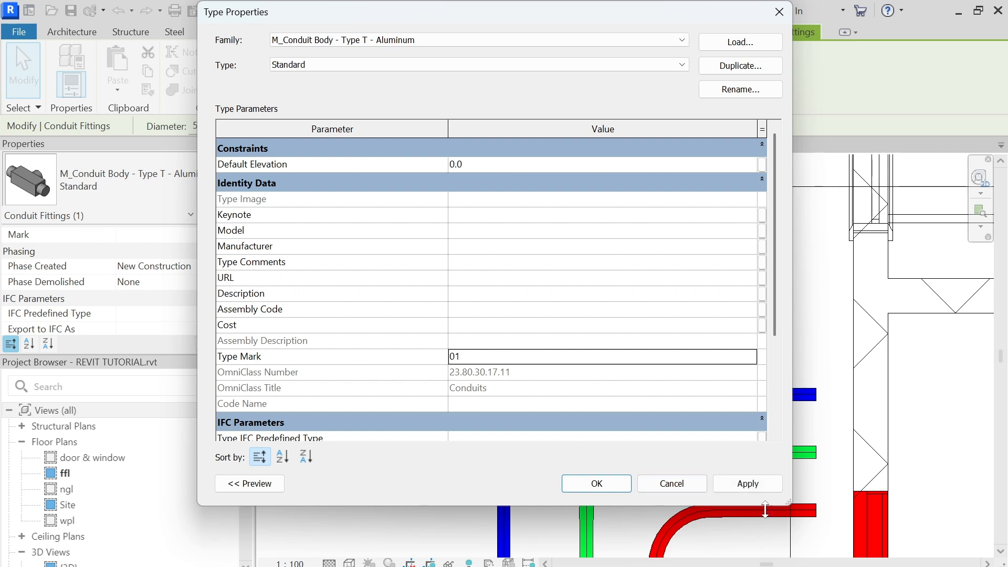
{"action": "left_click", "coordinate": [748, 483]}
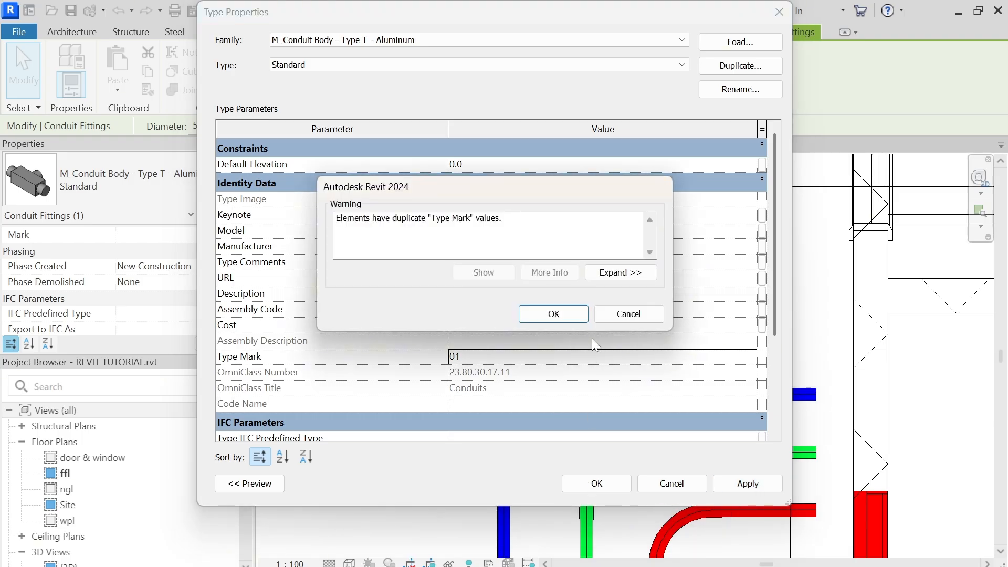
{"action": "left_click", "coordinate": [553, 313]}
{"action": "left_click", "coordinate": [597, 483]}
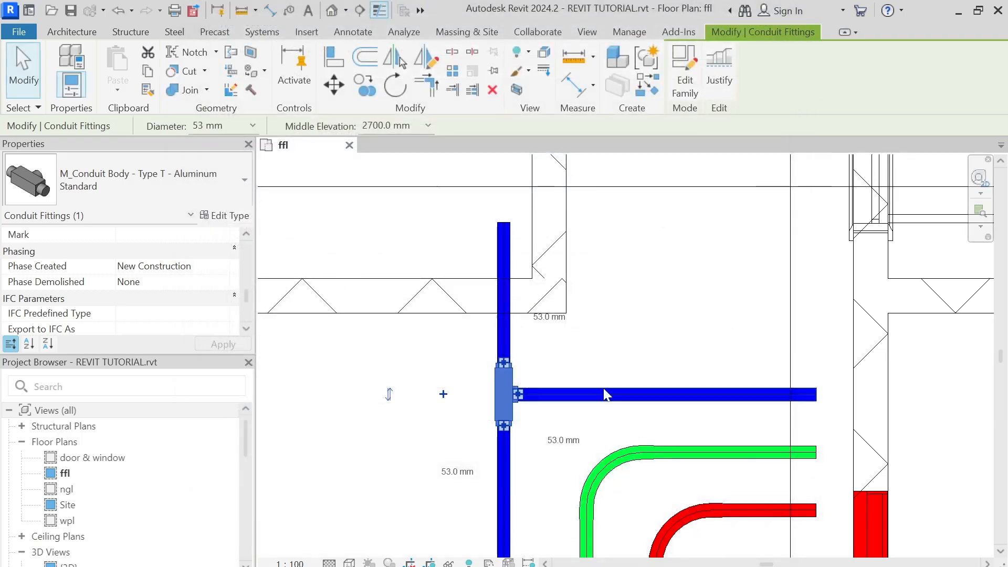
{"action": "left_click", "coordinate": [607, 360]}
{"action": "scroll", "coordinate": [607, 360], "scroll_direction": "down", "scroll_amount": 2}
{"action": "scroll", "coordinate": [632, 342], "scroll_direction": "up", "scroll_amount": 1}
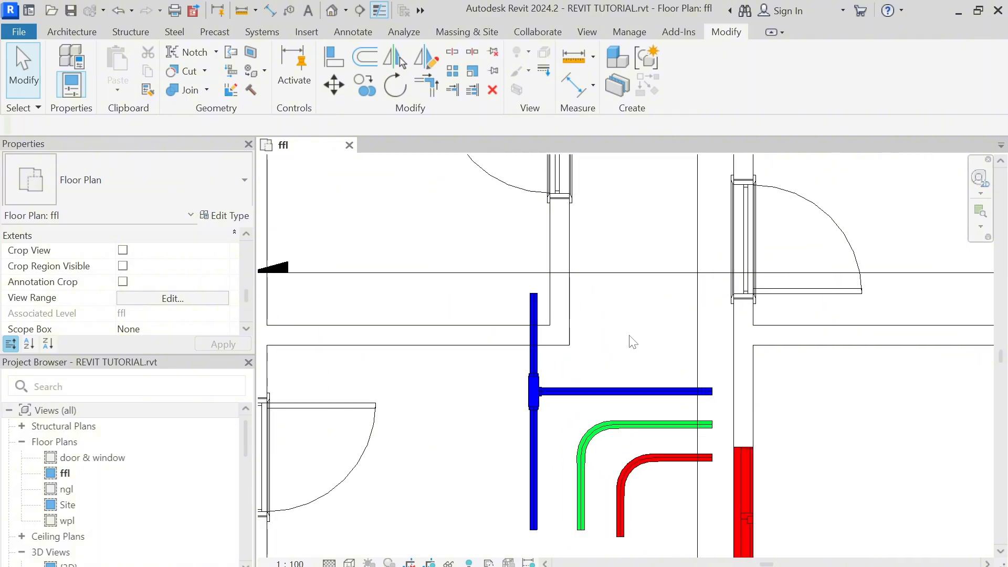
{"action": "scroll", "coordinate": [632, 341], "scroll_direction": "down", "scroll_amount": 1}
{"action": "scroll", "coordinate": [643, 324], "scroll_direction": "down", "scroll_amount": 2}
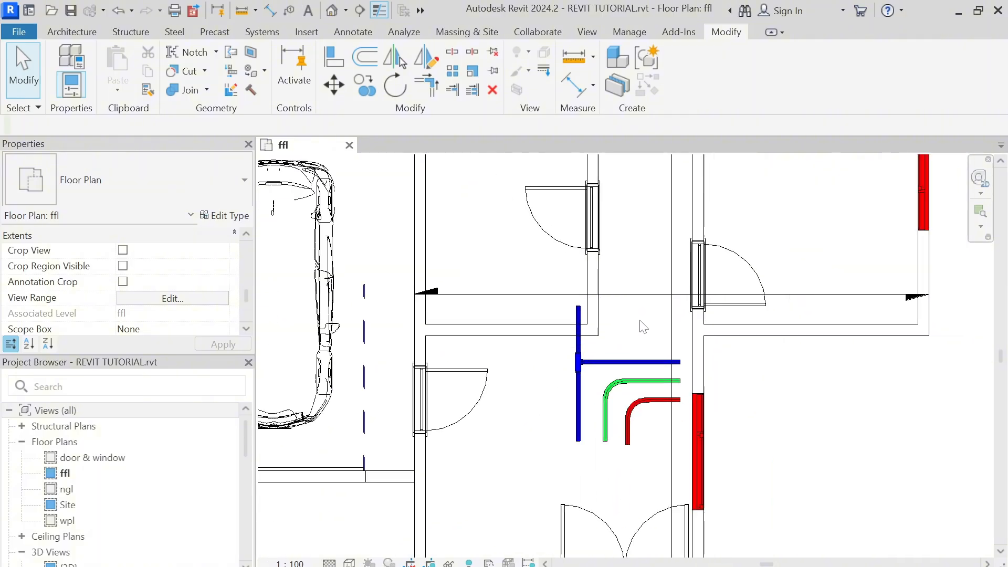
{"action": "scroll", "coordinate": [647, 321], "scroll_direction": "down", "scroll_amount": 1}
{"action": "left_click", "coordinate": [635, 356]}
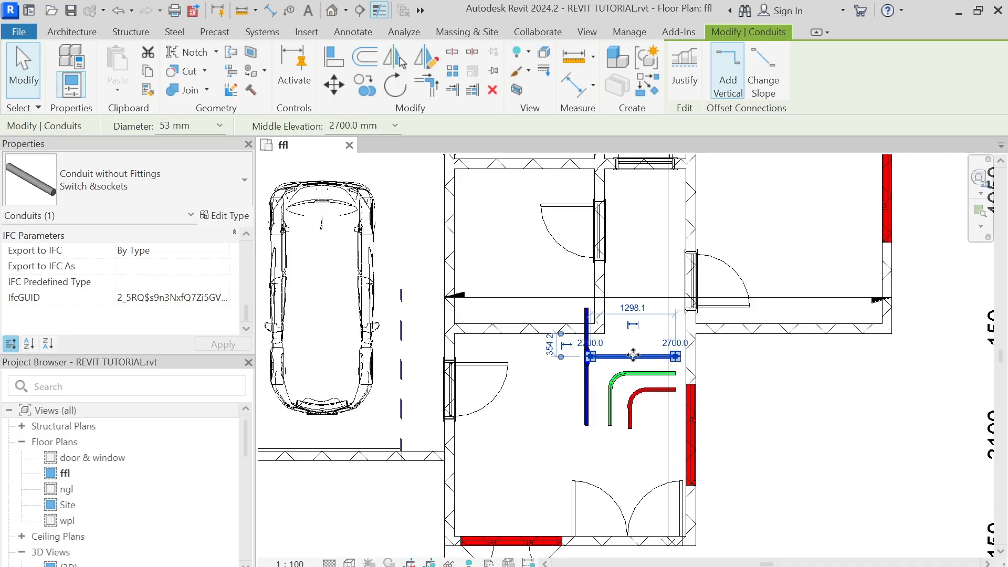
{"action": "scroll", "coordinate": [634, 354], "scroll_direction": "up", "scroll_amount": 2}
{"action": "left_click", "coordinate": [636, 344]}
{"action": "scroll", "coordinate": [636, 344], "scroll_direction": "down", "scroll_amount": 3}
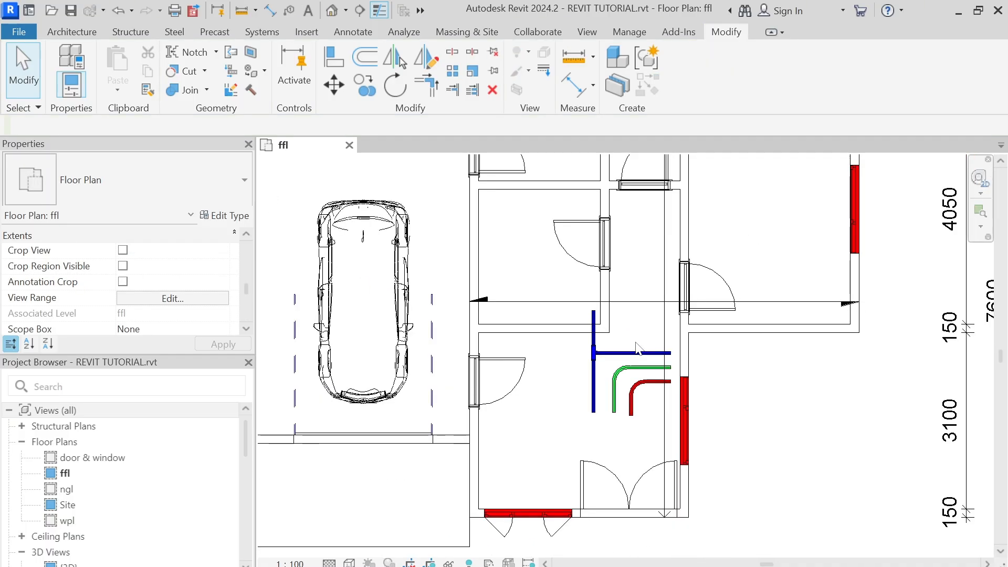
Step: Stretch the blue conduit above the tee farther up, past the plan's long horizontal dimension line
{"action": "middle_click_drag", "start_coordinate": [648, 352], "coordinate": [615, 406]}
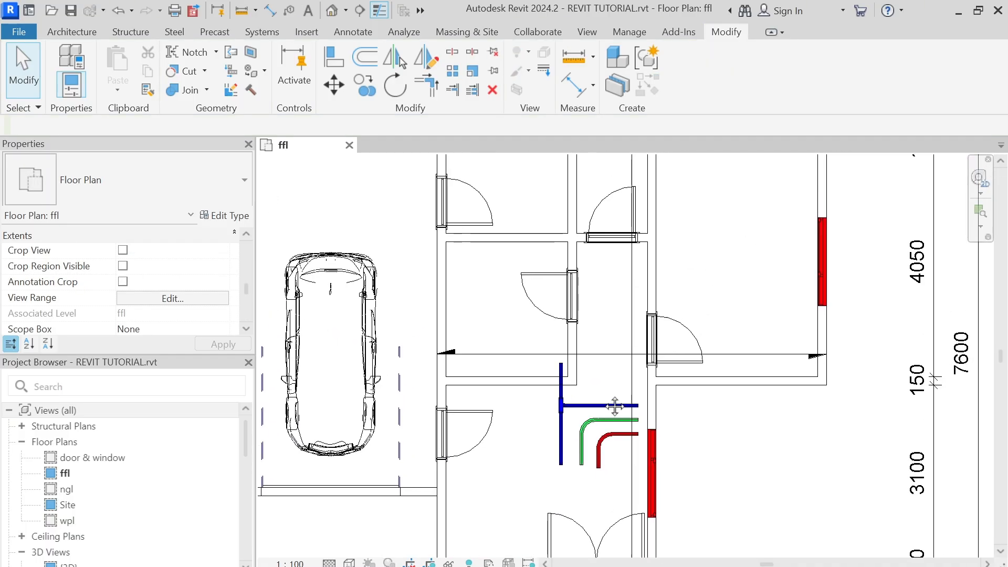
{"action": "scroll", "coordinate": [565, 394], "scroll_direction": "up", "scroll_amount": 2}
{"action": "left_click", "coordinate": [560, 376]}
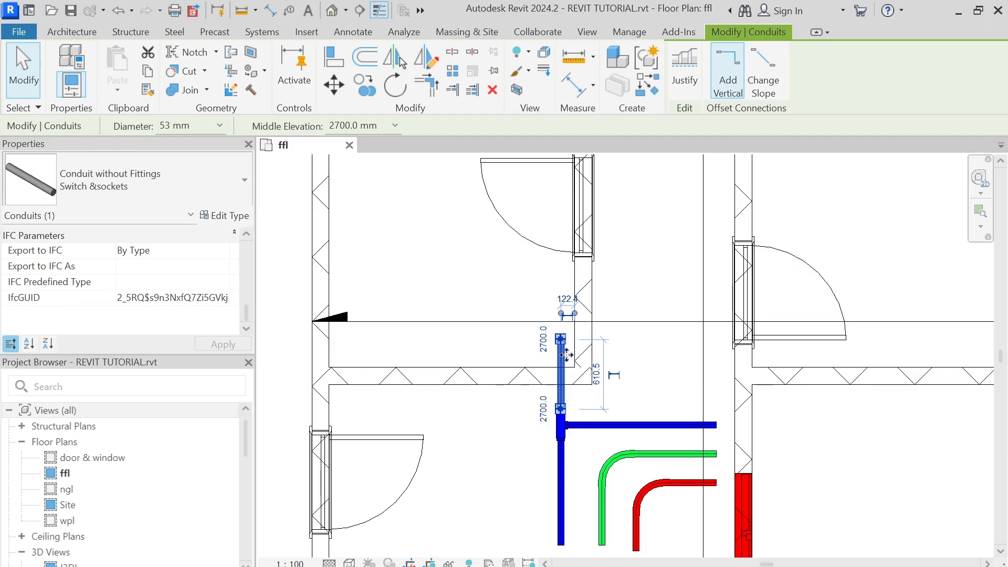
{"action": "left_click_drag", "start_coordinate": [561, 339], "coordinate": [561, 258]}
{"action": "key", "text": "Escape"}
{"action": "scroll", "coordinate": [620, 344], "scroll_direction": "down", "scroll_amount": 4}
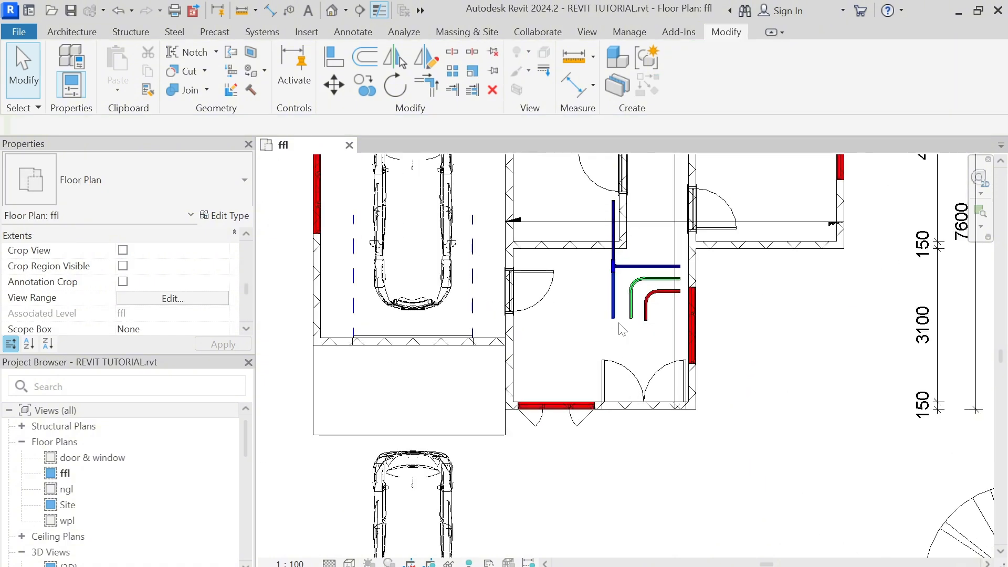
Step: Draw a horizontal conduit from the blue run's lower end towards the wall beside the door, with a straight piece about 1700 mm long
{"action": "scroll", "coordinate": [621, 327], "scroll_direction": "up", "scroll_amount": 2}
{"action": "left_click", "coordinate": [611, 319]}
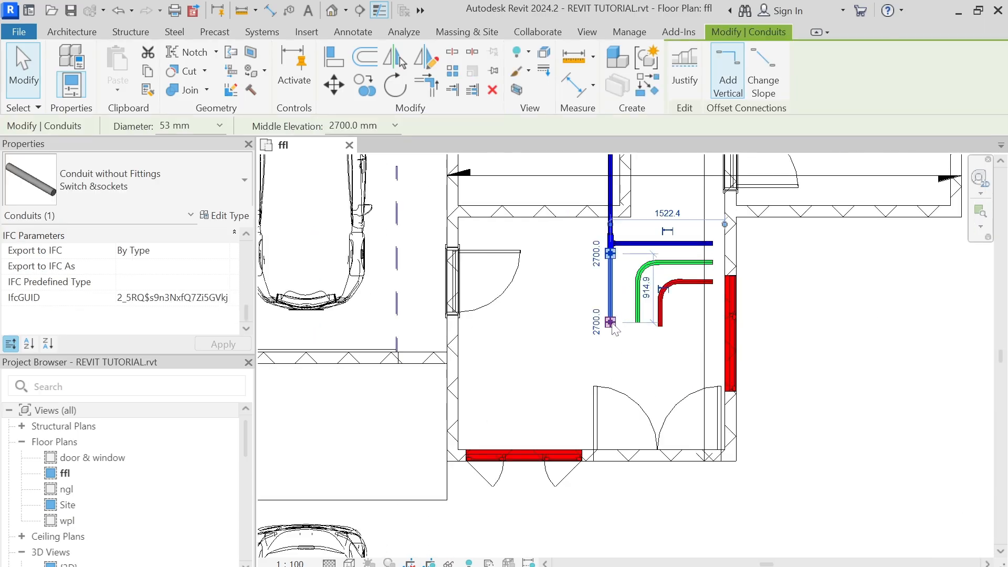
{"action": "right_click", "coordinate": [610, 326]}
{"action": "left_click", "coordinate": [656, 228]}
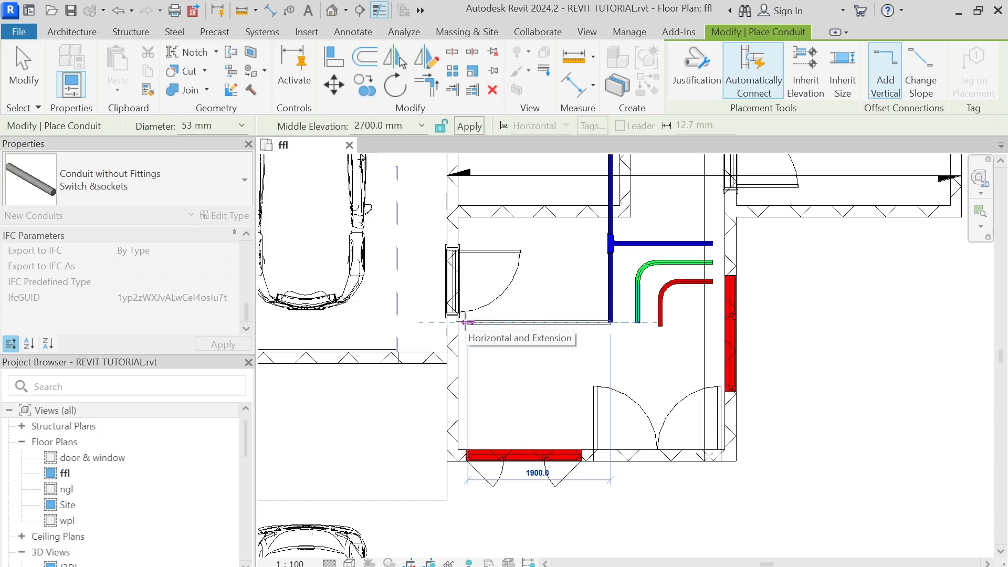
{"action": "left_click", "coordinate": [480, 322]}
{"action": "key", "text": "Escape"}
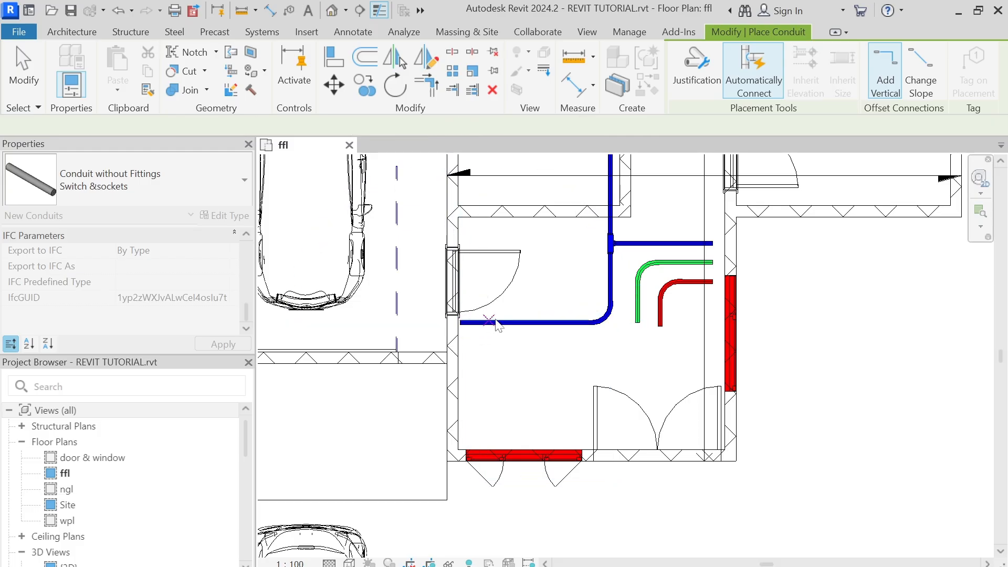
{"action": "key", "text": "Escape"}
Step: Shift the blue run's lower horizontal conduit so it lies 1600 mm above the room's lower wall
{"action": "left_click", "coordinate": [498, 322]}
{"action": "scroll", "coordinate": [497, 323], "scroll_direction": "up", "scroll_amount": 1}
{"action": "left_click_drag", "start_coordinate": [497, 323], "coordinate": [504, 362]}
{"action": "key", "text": "Escape"}
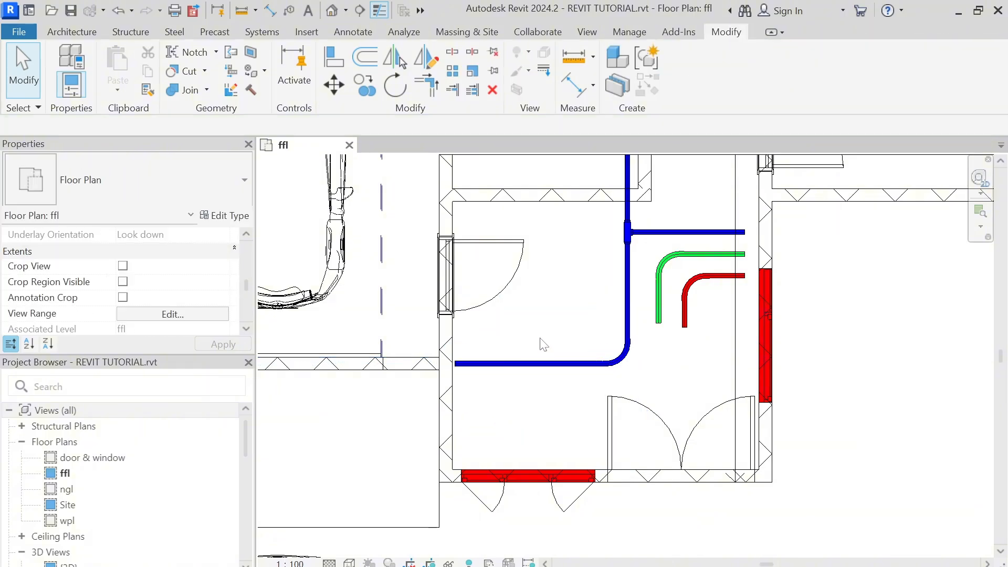
{"action": "scroll", "coordinate": [574, 307], "scroll_direction": "down", "scroll_amount": 3}
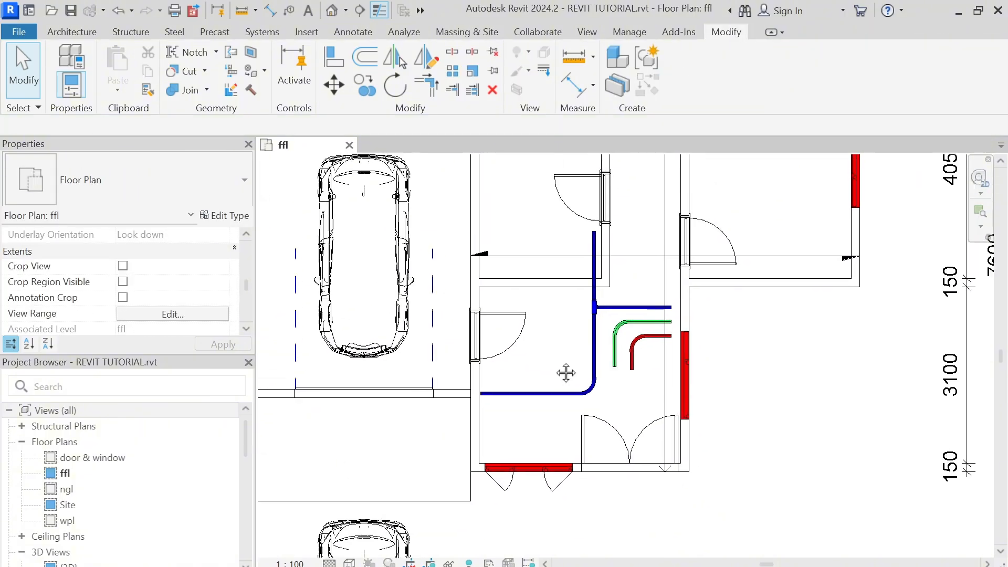
{"action": "middle_click_drag", "start_coordinate": [580, 384], "coordinate": [577, 418]}
{"action": "middle_click_drag", "start_coordinate": [537, 496], "coordinate": [542, 451]}
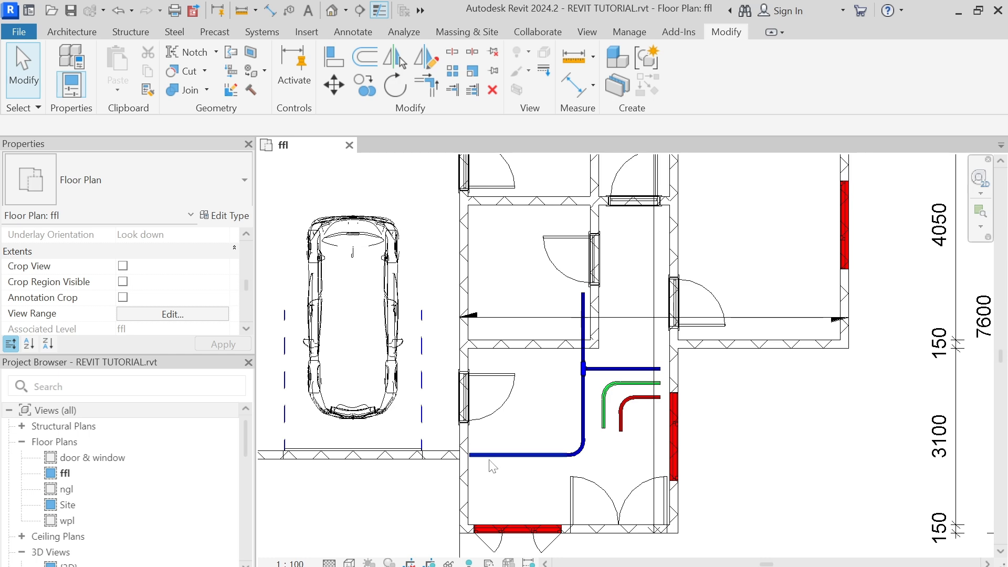
{"action": "scroll", "coordinate": [491, 455], "scroll_direction": "up", "scroll_amount": 2}
{"action": "left_click", "coordinate": [518, 455]}
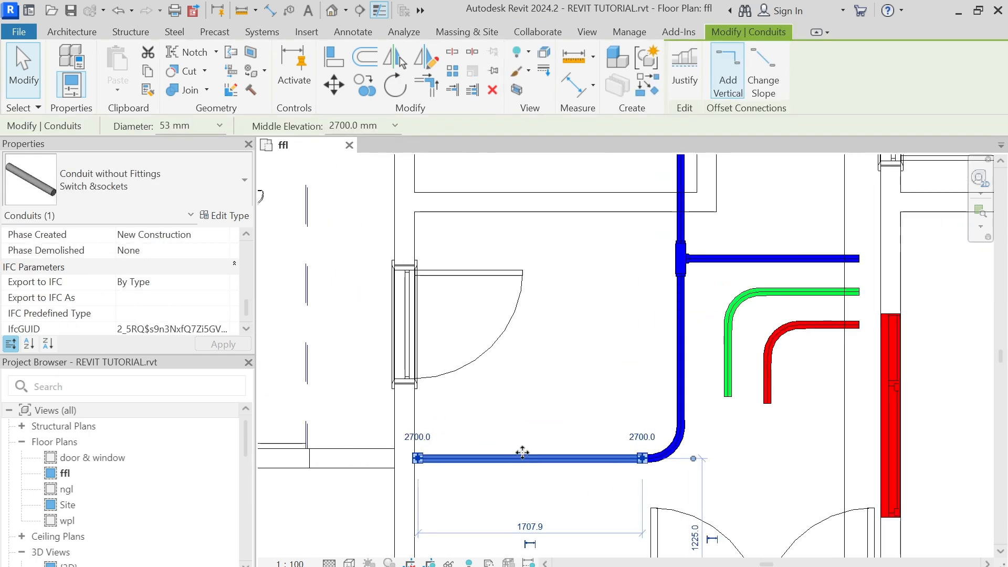
{"action": "middle_click_drag", "start_coordinate": [533, 473], "coordinate": [638, 459]}
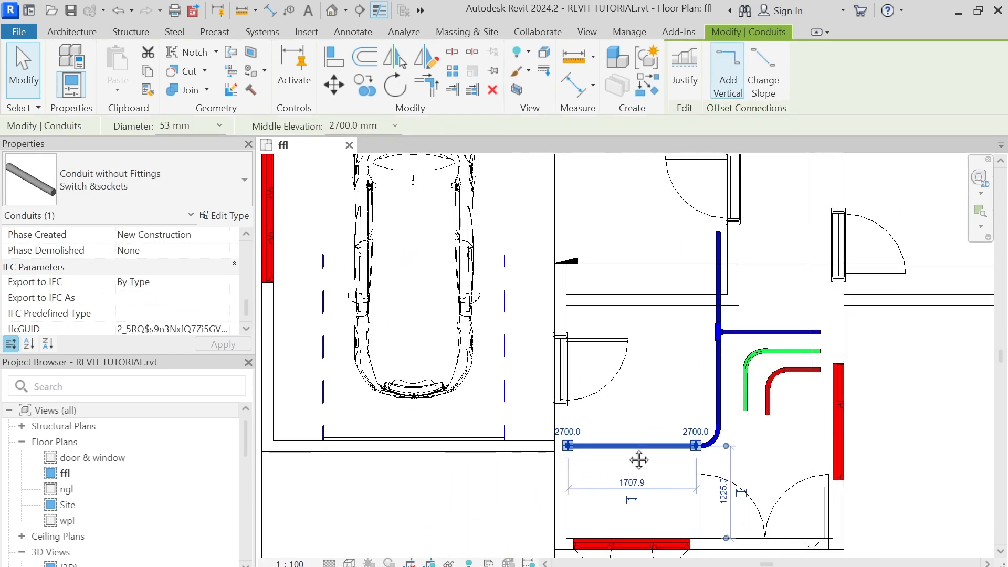
{"action": "left_click_drag", "start_coordinate": [622, 446], "coordinate": [625, 426]}
{"action": "scroll", "coordinate": [597, 434], "scroll_direction": "up", "scroll_amount": 2}
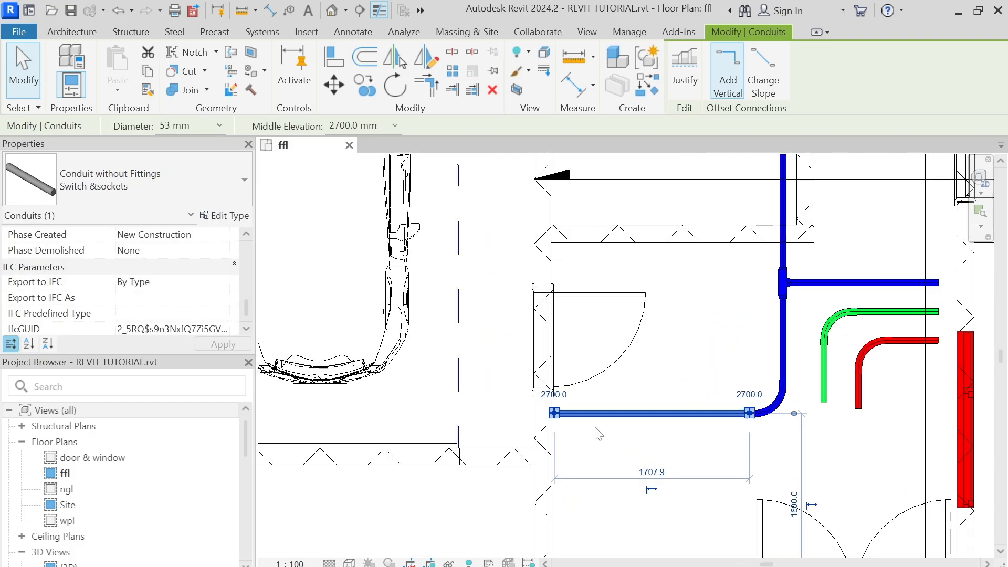
Step: Draw a short vertical conduit branching down from the lower horizontal blue conduit, near the wall with the door
{"action": "key", "text": "c"}
{"action": "key", "text": "n"}
{"action": "left_click", "coordinate": [604, 415]}
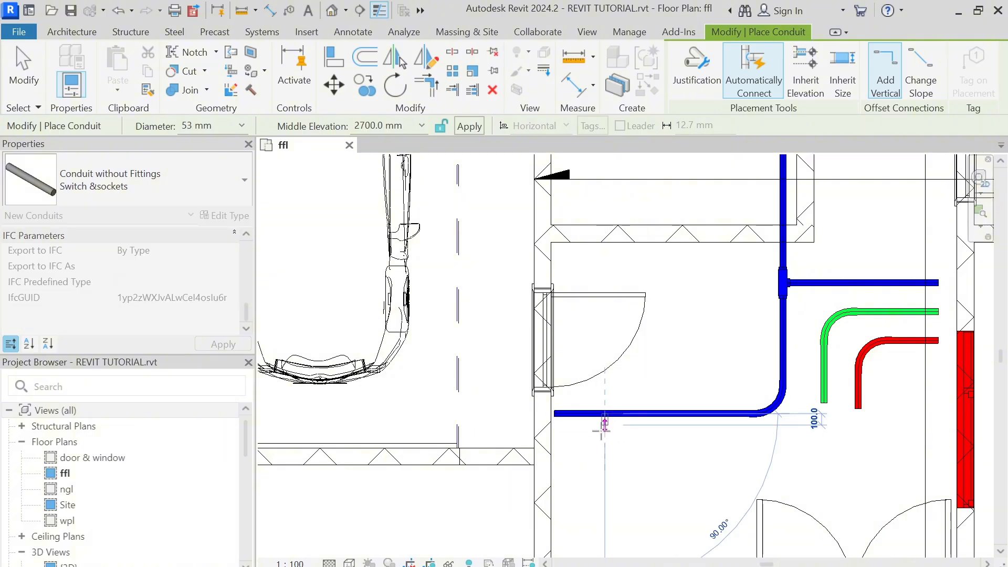
{"action": "left_click", "coordinate": [605, 479]}
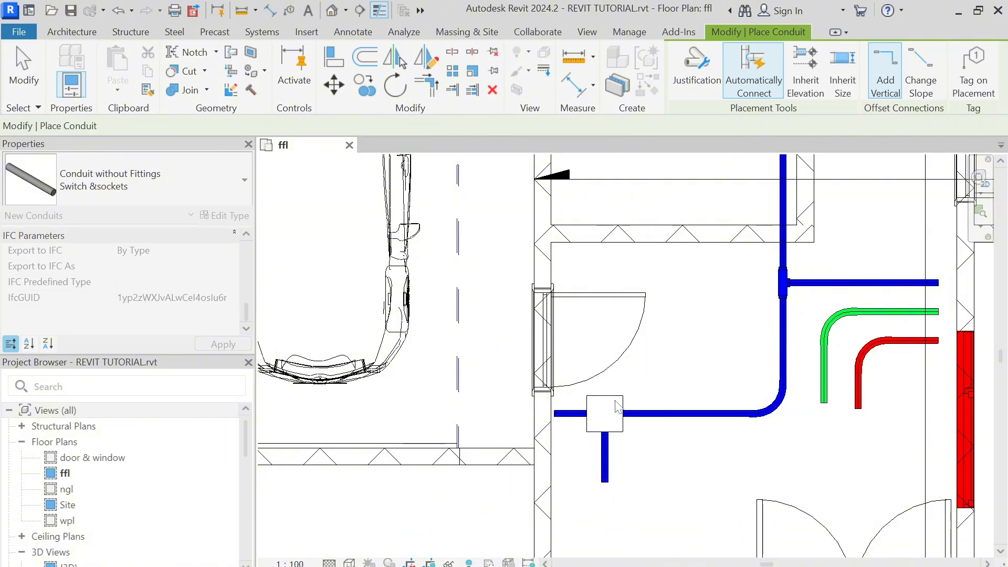
{"action": "key", "text": "Escape"}
{"action": "key", "text": "Escape"}
Step: Change the new branch's tee junction box to the M_Conduit Body - Type T - PVC Standard type
{"action": "left_click", "coordinate": [605, 415]}
{"action": "left_click", "coordinate": [217, 167]}
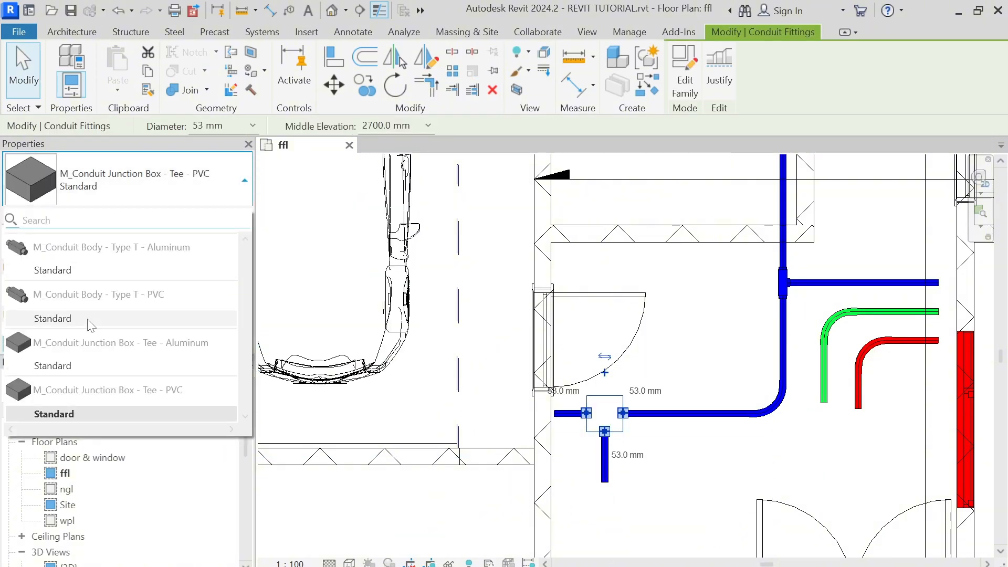
{"action": "left_click", "coordinate": [88, 326]}
{"action": "left_click", "coordinate": [800, 520]}
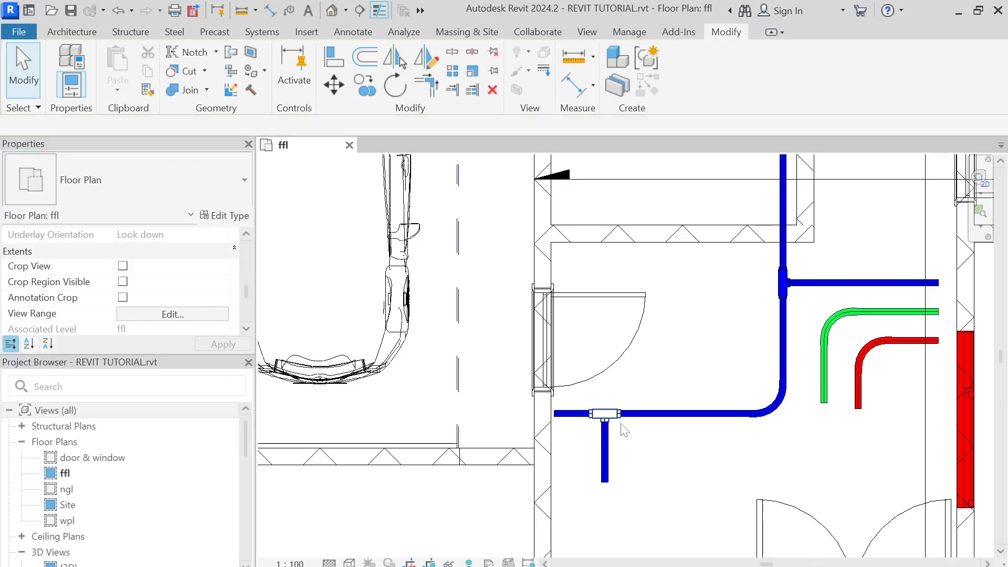
Step: Set the Type Mark of the new branch's M_Conduit Body - Type T - PVC fitting to 01
{"action": "scroll", "coordinate": [653, 446], "scroll_direction": "up", "scroll_amount": 2}
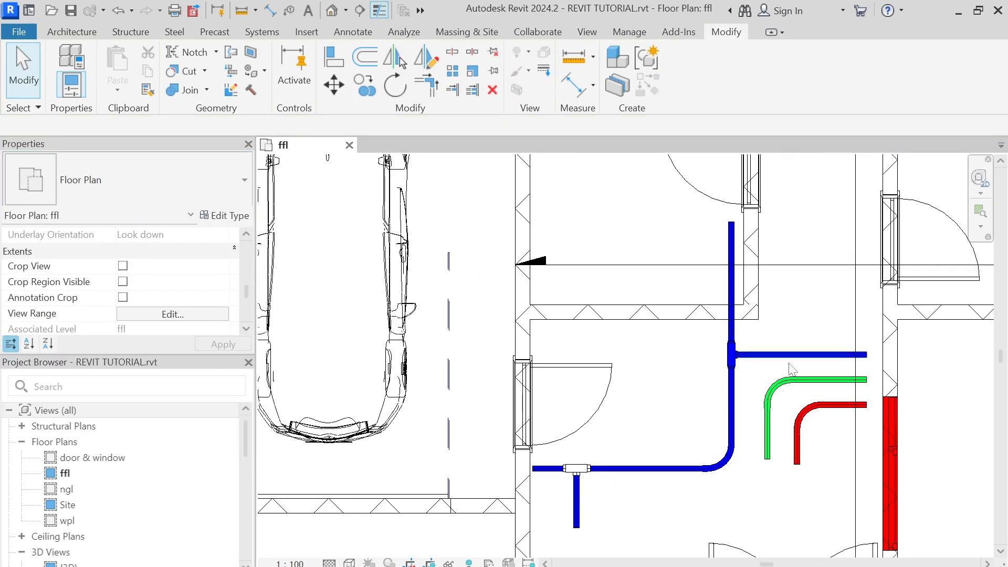
{"action": "left_click", "coordinate": [668, 389]}
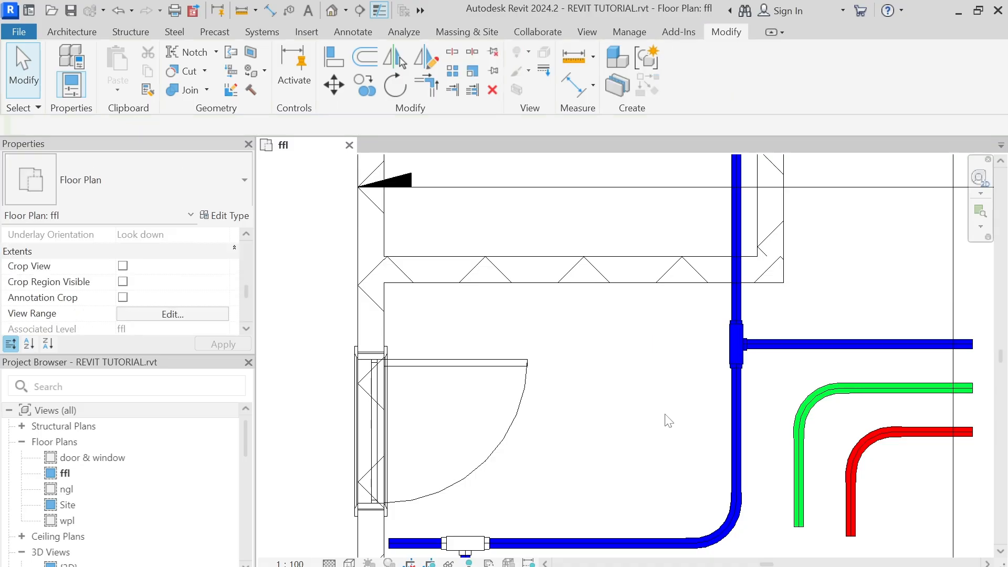
{"action": "scroll", "coordinate": [643, 363], "scroll_direction": "down", "scroll_amount": 5}
{"action": "scroll", "coordinate": [588, 460], "scroll_direction": "up", "scroll_amount": 3}
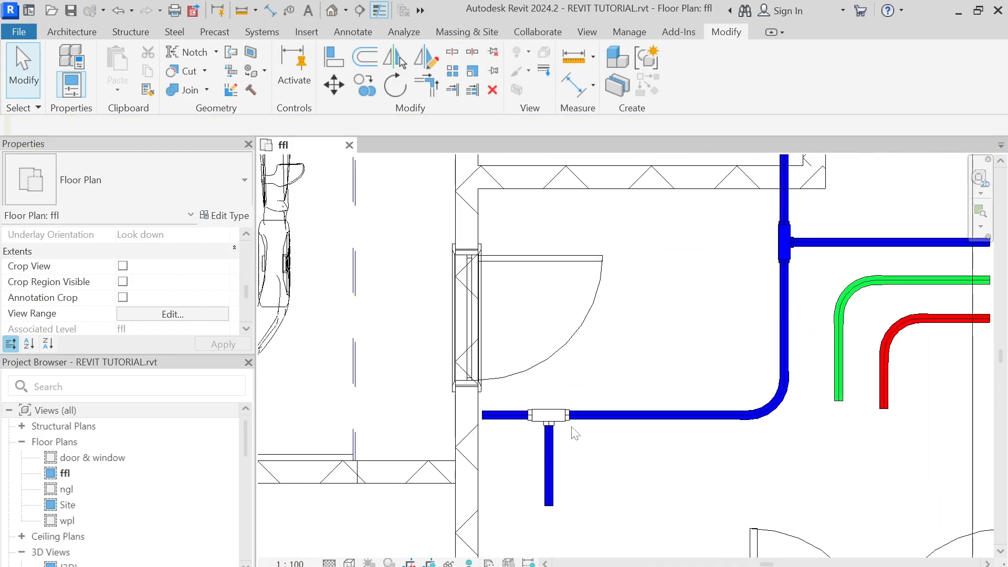
{"action": "left_click", "coordinate": [549, 416]}
{"action": "left_click", "coordinate": [208, 217]}
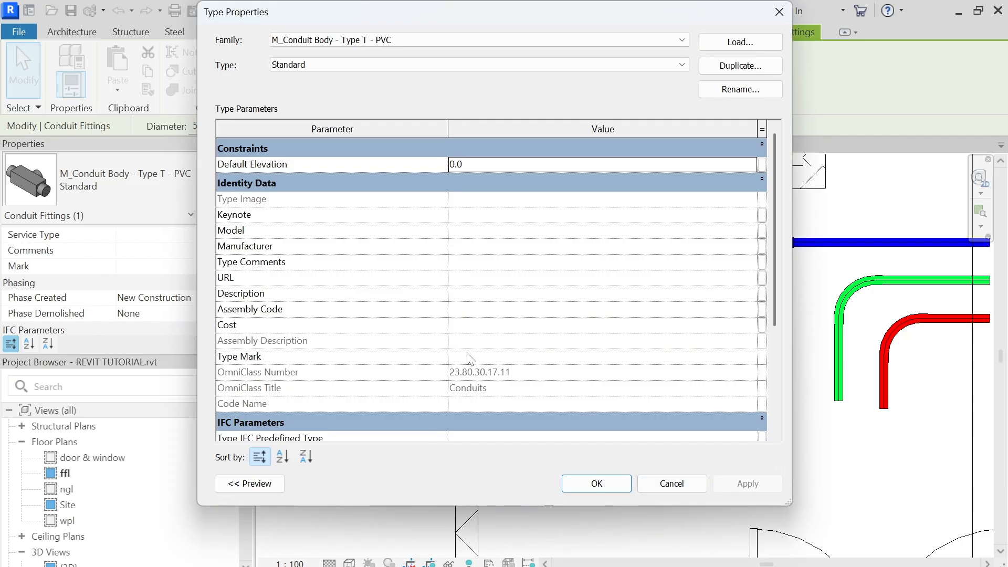
{"action": "left_click", "coordinate": [471, 357]}
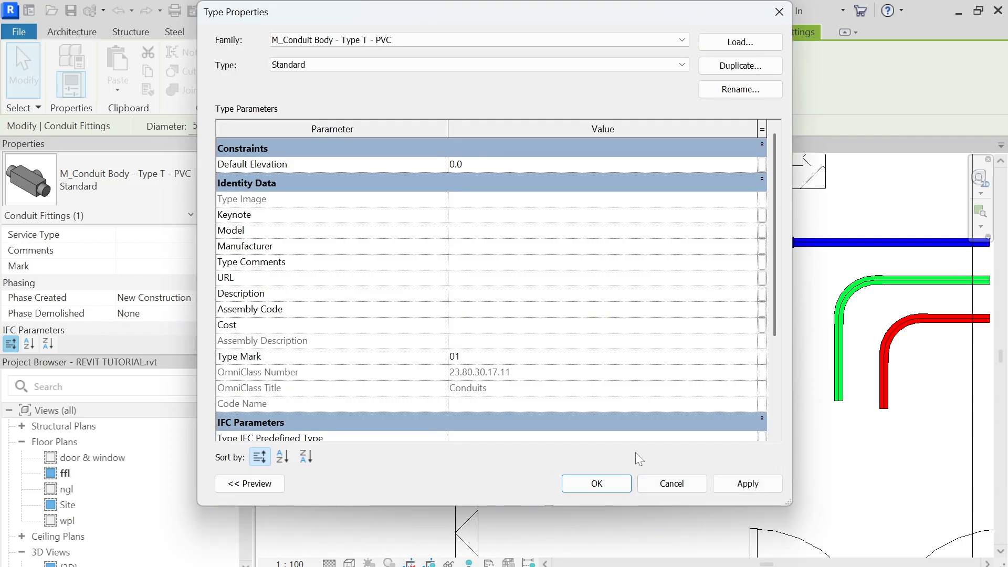
{"action": "left_click", "coordinate": [751, 486]}
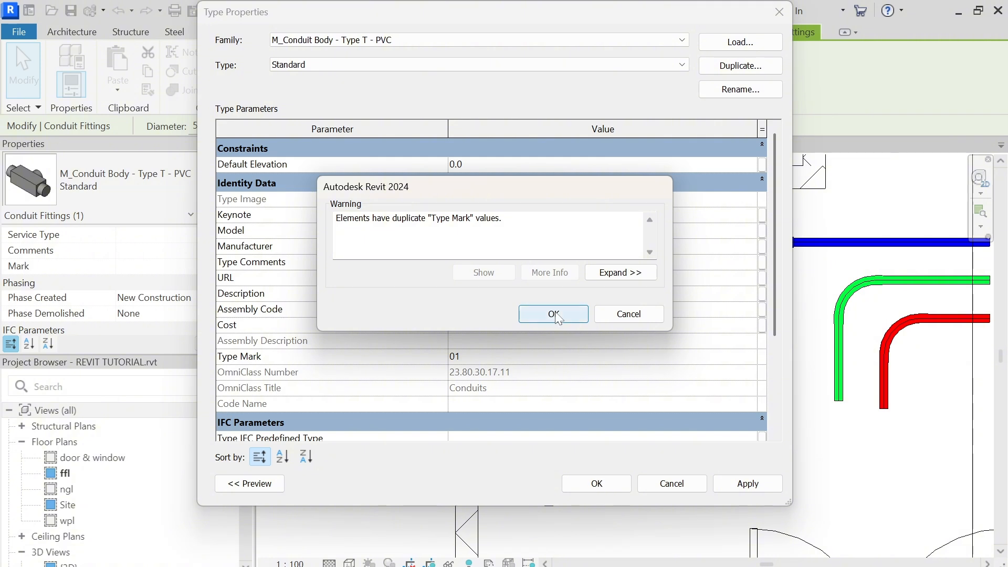
{"action": "left_click", "coordinate": [556, 315]}
{"action": "left_click", "coordinate": [597, 483]}
{"action": "key", "text": "Escape"}
Step: Extend the short horizontal conduit beside the lower tee into the garage wall, to a length of 500 mm
{"action": "scroll", "coordinate": [565, 480], "scroll_direction": "down", "scroll_amount": 3}
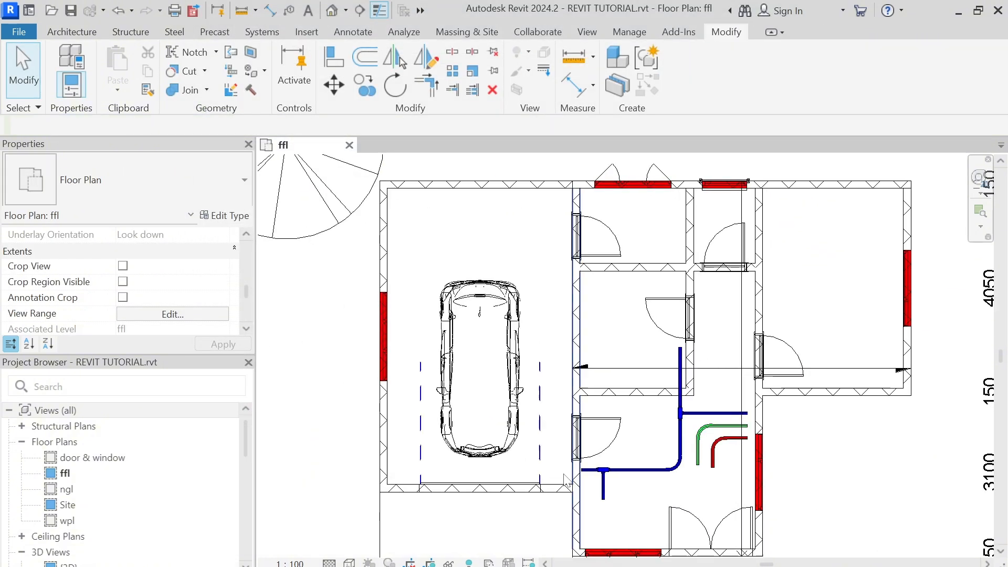
{"action": "scroll", "coordinate": [566, 479], "scroll_direction": "up", "scroll_amount": 3}
{"action": "left_click", "coordinate": [577, 468]}
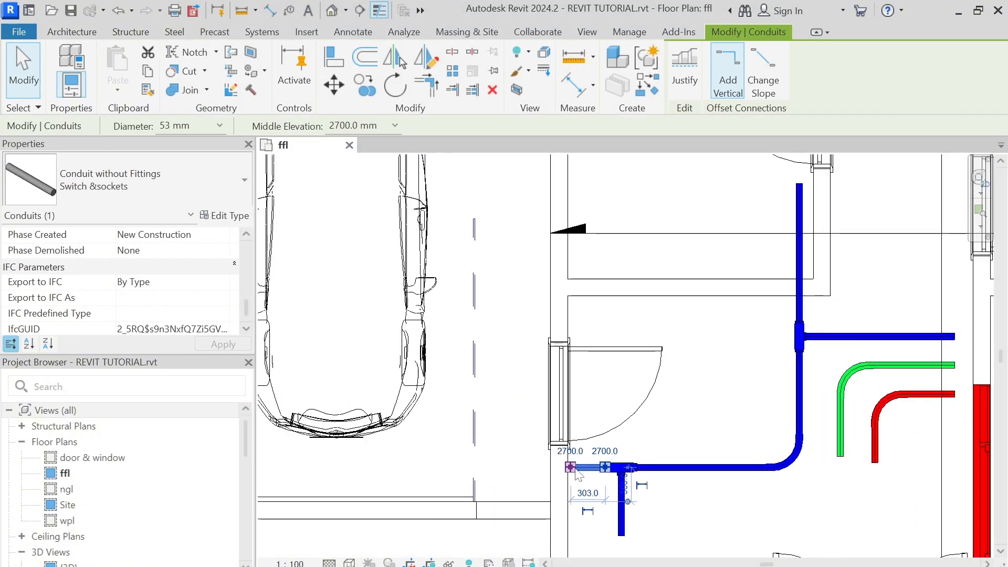
{"action": "left_click_drag", "start_coordinate": [570, 468], "coordinate": [546, 467]}
{"action": "scroll", "coordinate": [691, 412], "scroll_direction": "down", "scroll_amount": 3}
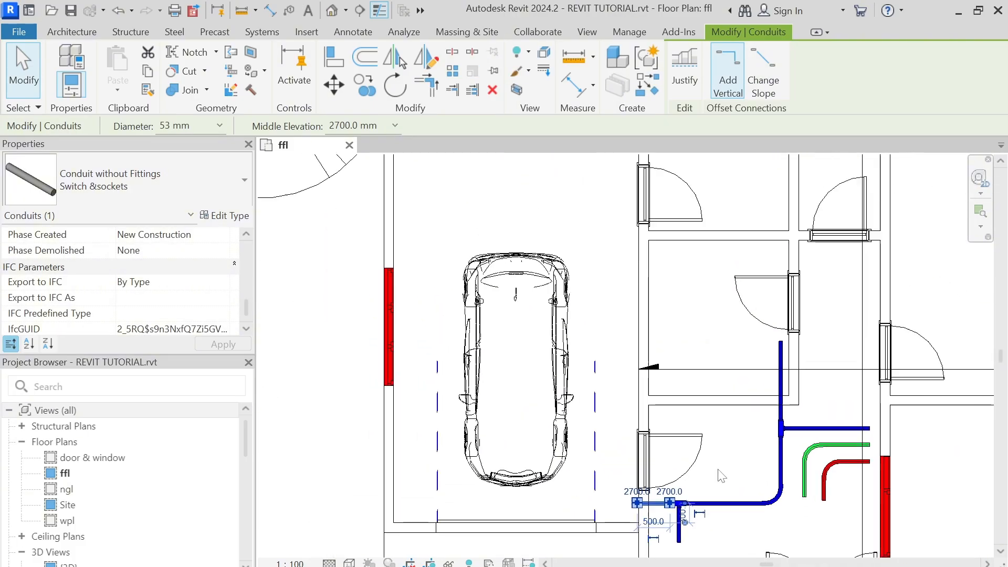
Step: Move the lower vertical blue branch and its tee along the horizontal run towards the garage wall, about 250 mm from the wall face
{"action": "scroll", "coordinate": [704, 423], "scroll_direction": "up", "scroll_amount": 1}
{"action": "key", "text": "Escape"}
{"action": "scroll", "coordinate": [707, 447], "scroll_direction": "up", "scroll_amount": 3}
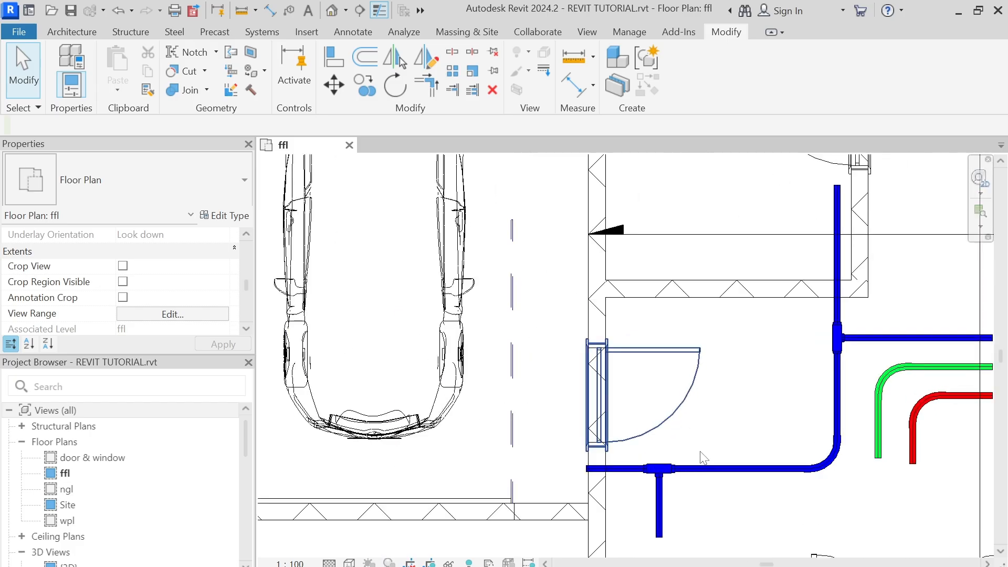
{"action": "middle_click_drag", "start_coordinate": [730, 453], "coordinate": [732, 452]}
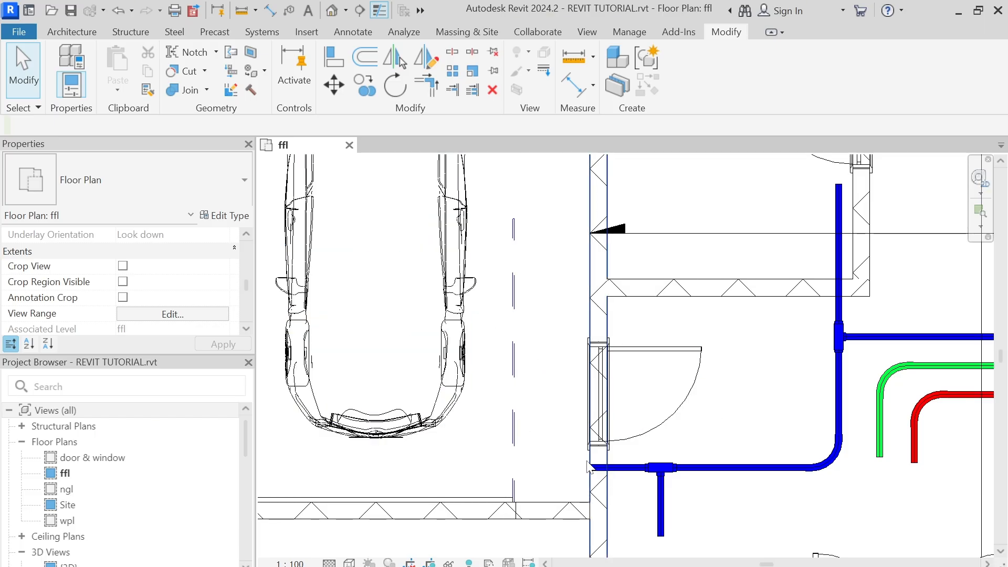
{"action": "scroll", "coordinate": [587, 462], "scroll_direction": "down", "scroll_amount": 3}
{"action": "middle_click_drag", "start_coordinate": [587, 462], "coordinate": [549, 280]}
{"action": "scroll", "coordinate": [506, 411], "scroll_direction": "up", "scroll_amount": 2}
{"action": "scroll", "coordinate": [548, 280], "scroll_direction": "up", "scroll_amount": 1}
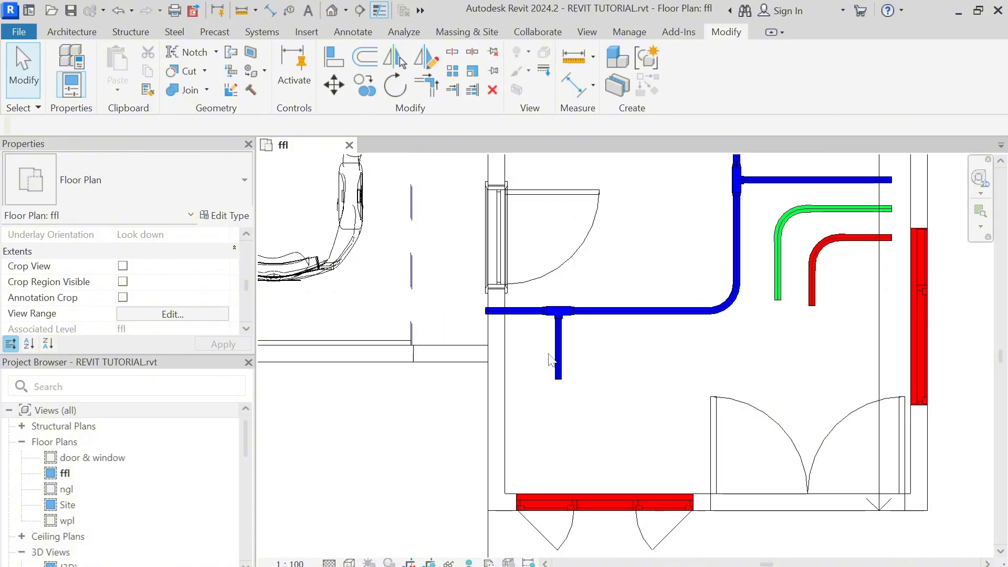
{"action": "left_click", "coordinate": [557, 362]}
{"action": "scroll", "coordinate": [552, 357], "scroll_direction": "up", "scroll_amount": 1}
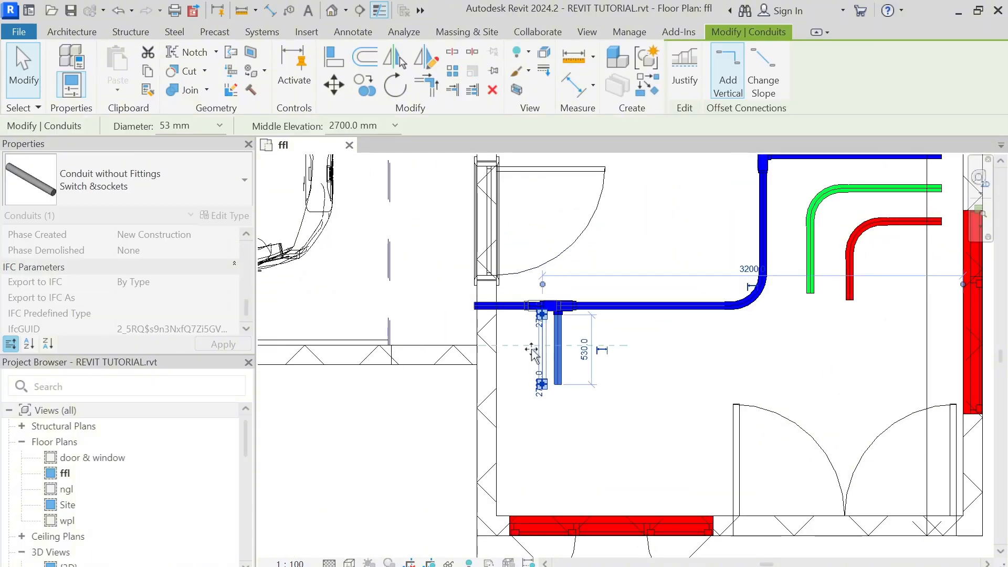
{"action": "left_click_drag", "start_coordinate": [532, 350], "coordinate": [529, 352]}
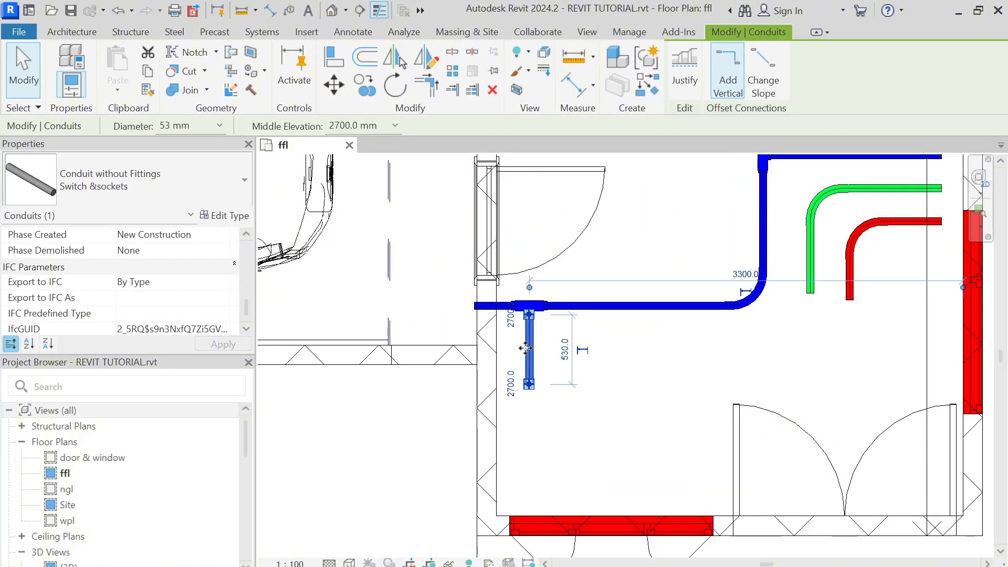
{"action": "left_click", "coordinate": [629, 382]}
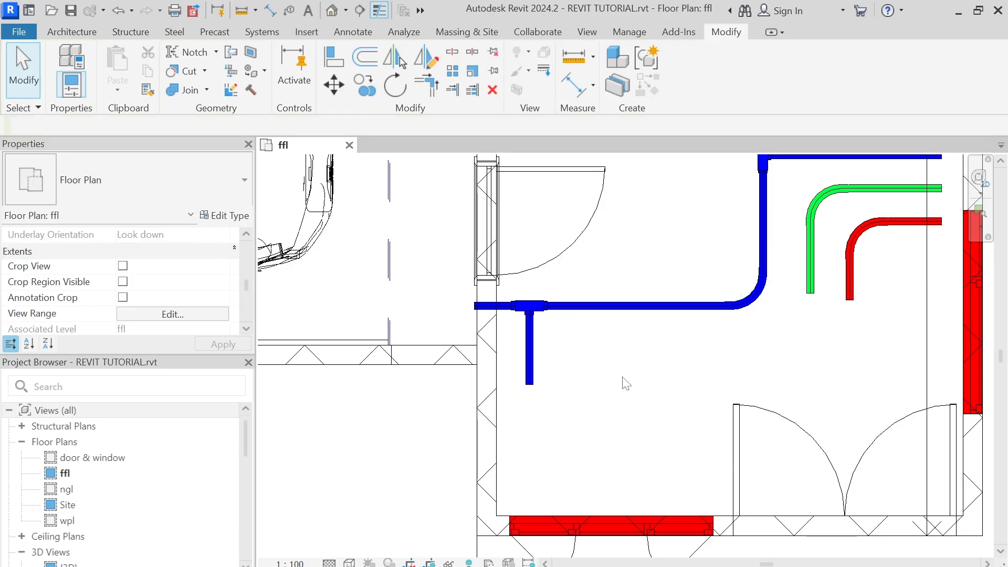
Step: Draw a horizontal blue conduit from the lower branch's end across the garage wall, joined with an elbow
{"action": "scroll", "coordinate": [626, 383], "scroll_direction": "down", "scroll_amount": 1}
{"action": "scroll", "coordinate": [563, 393], "scroll_direction": "up", "scroll_amount": 3}
{"action": "left_click", "coordinate": [571, 387]}
{"action": "right_click", "coordinate": [574, 386]}
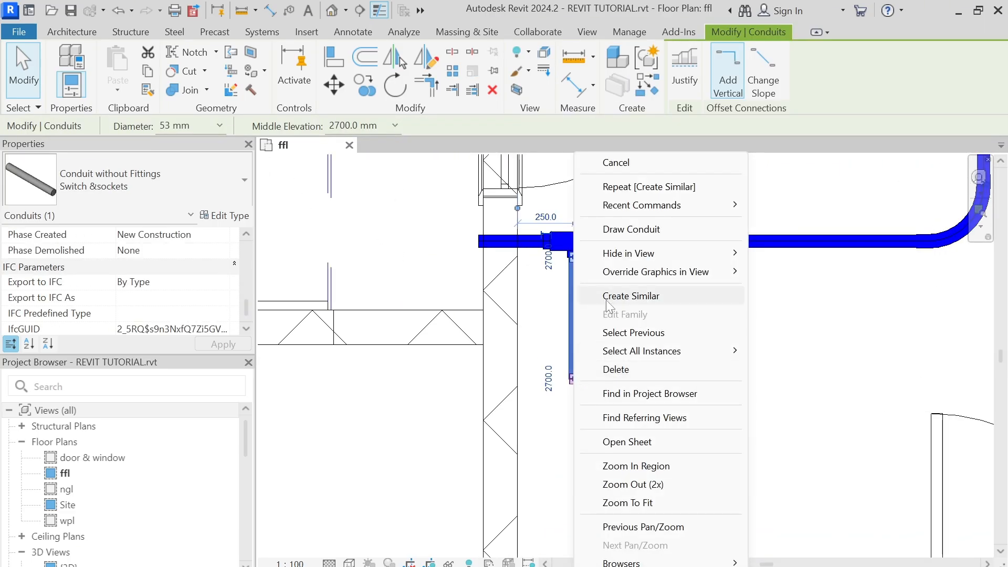
{"action": "left_click", "coordinate": [656, 230]}
{"action": "left_click", "coordinate": [575, 379]}
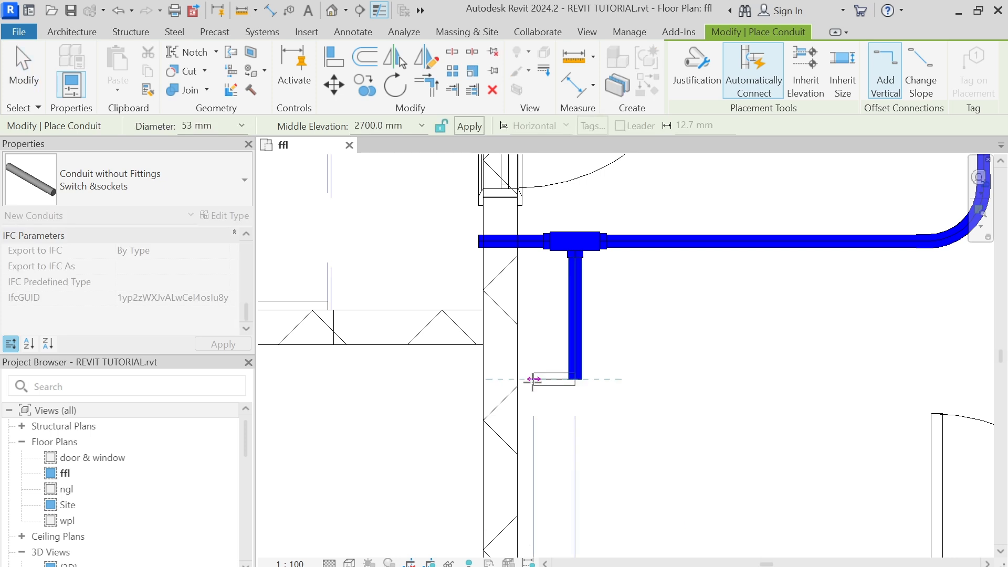
{"action": "left_click", "coordinate": [533, 379]}
{"action": "key", "text": "Escape"}
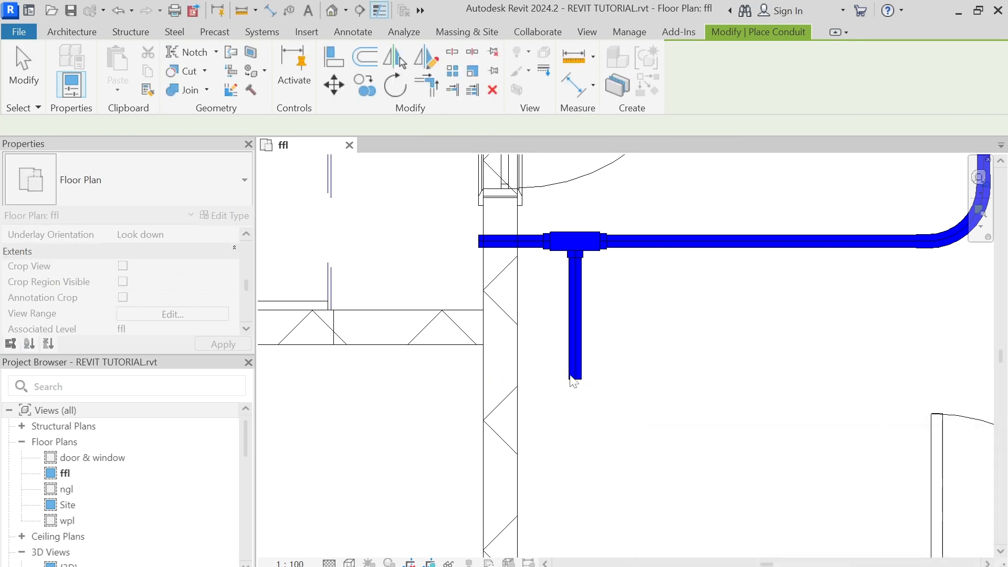
{"action": "left_click", "coordinate": [574, 379]}
{"action": "left_click", "coordinate": [465, 386]}
{"action": "key", "text": "Escape"}
{"action": "key", "text": "Escape"}
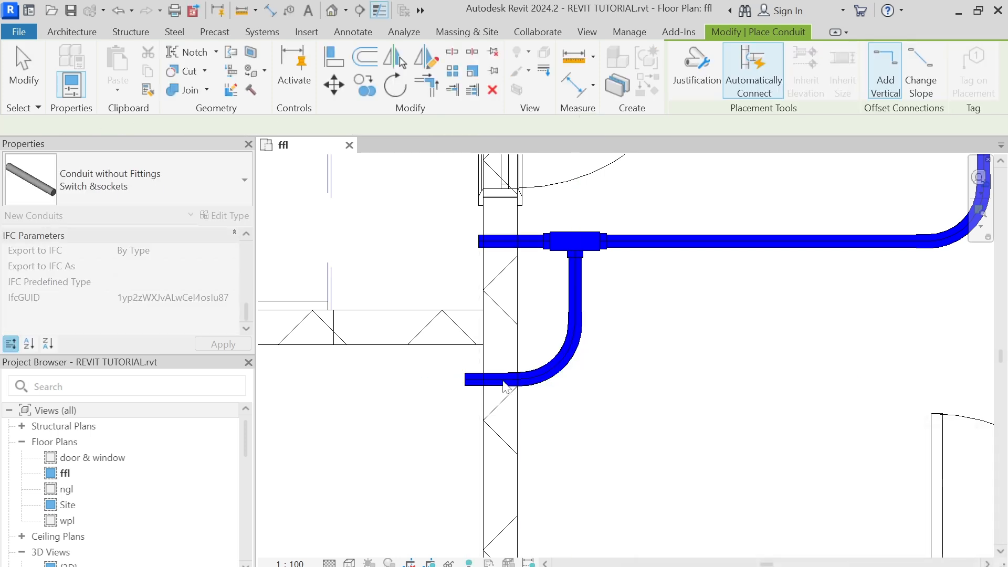
Step: Nudge the lower branch's elbow away from the garage wall, taking its tee and vertical conduit along the run
{"action": "left_click", "coordinate": [576, 355]}
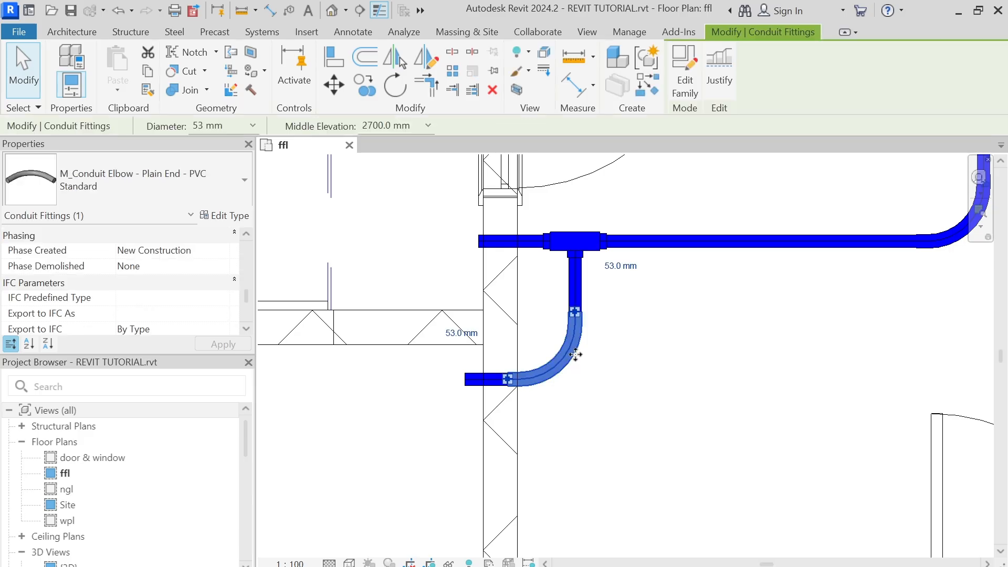
{"action": "key", "text": "Right"}
{"action": "key", "text": "Right"}
{"action": "key", "text": "Right"}
{"action": "key", "text": "Right"}
{"action": "key", "text": "Right"}
{"action": "key", "text": "Right"}
{"action": "key", "text": "Right"}
{"action": "key", "text": "Right"}
{"action": "key", "text": "Right"}
{"action": "key", "text": "Right"}
{"action": "key", "text": "Right"}
{"action": "key", "text": "Right"}
{"action": "key", "text": "Right"}
{"action": "key", "text": "Right"}
{"action": "key", "text": "Right"}
{"action": "key", "text": "Right"}
{"action": "key", "text": "Right"}
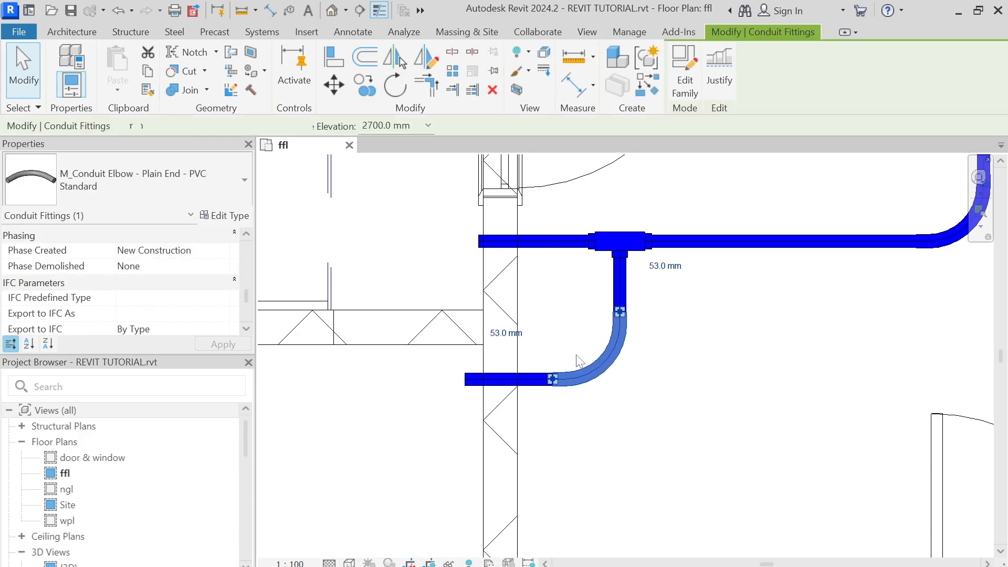
{"action": "left_click", "coordinate": [585, 354]}
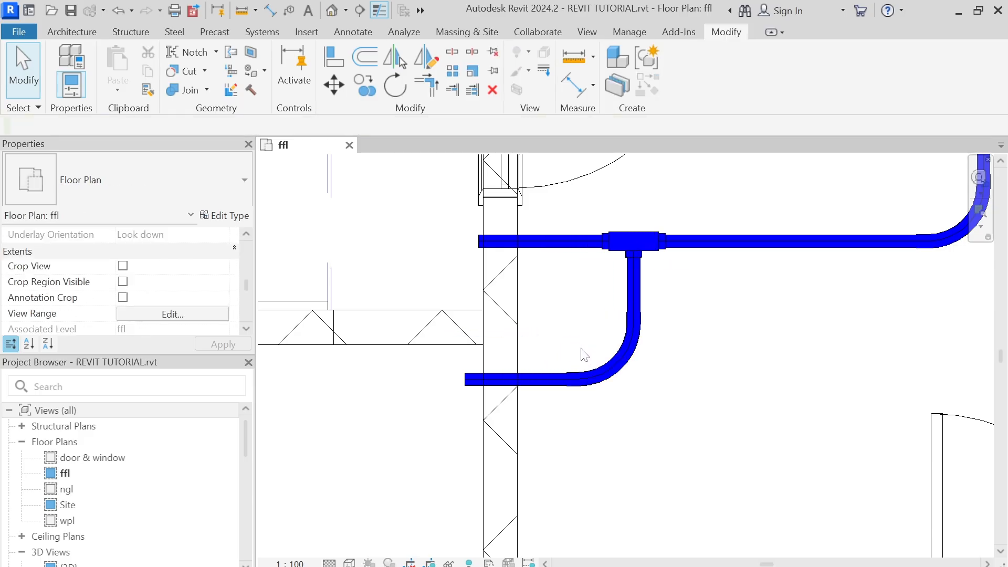
Step: Shorten the horizontal conduit after the lower elbow so that it ends inside the room, clear of the garage wall
{"action": "left_click", "coordinate": [574, 382]}
{"action": "left_click", "coordinate": [490, 383]}
{"action": "left_click_drag", "start_coordinate": [465, 380], "coordinate": [546, 380]}
{"action": "left_click", "coordinate": [748, 377]}
{"action": "scroll", "coordinate": [743, 373], "scroll_direction": "down", "scroll_amount": 4}
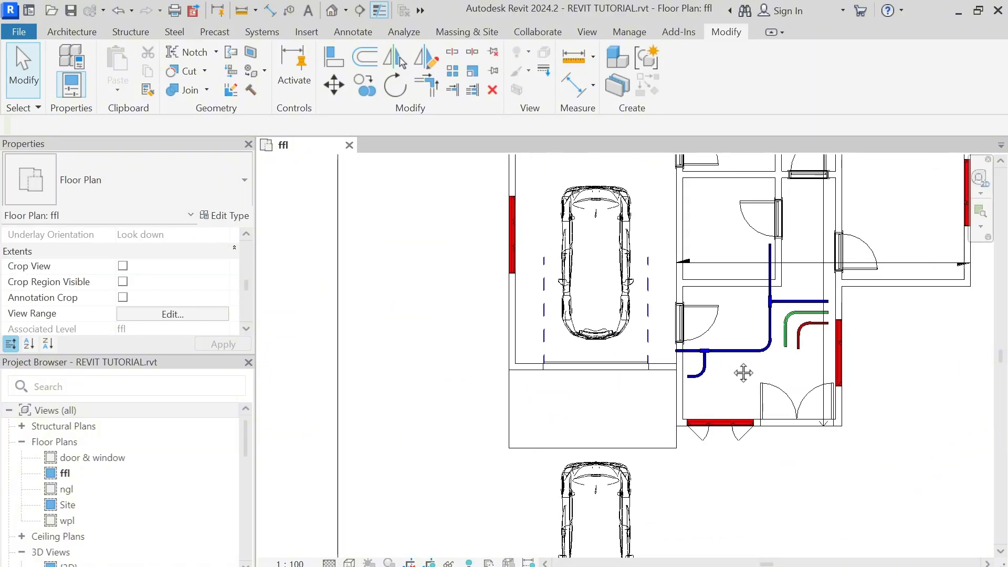
Step: Move the green geyser conduit's horizontal run up close beneath the blue one, and delete the stray length dimension
{"action": "scroll", "coordinate": [744, 372], "scroll_direction": "up", "scroll_amount": 5}
{"action": "scroll", "coordinate": [656, 385], "scroll_direction": "up", "scroll_amount": 2}
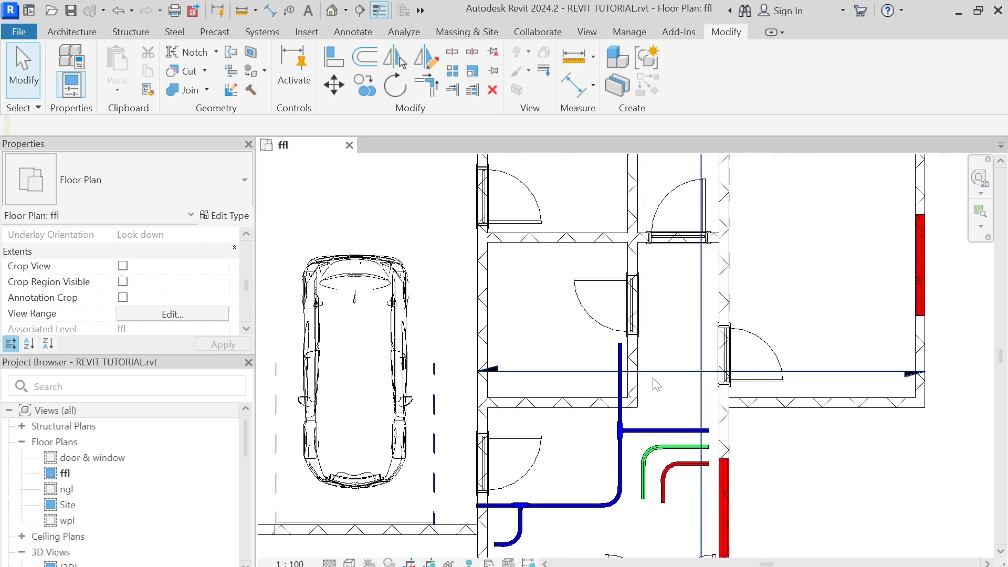
{"action": "middle_click_drag", "start_coordinate": [676, 356], "coordinate": [661, 319]}
{"action": "scroll", "coordinate": [691, 420], "scroll_direction": "up", "scroll_amount": 1}
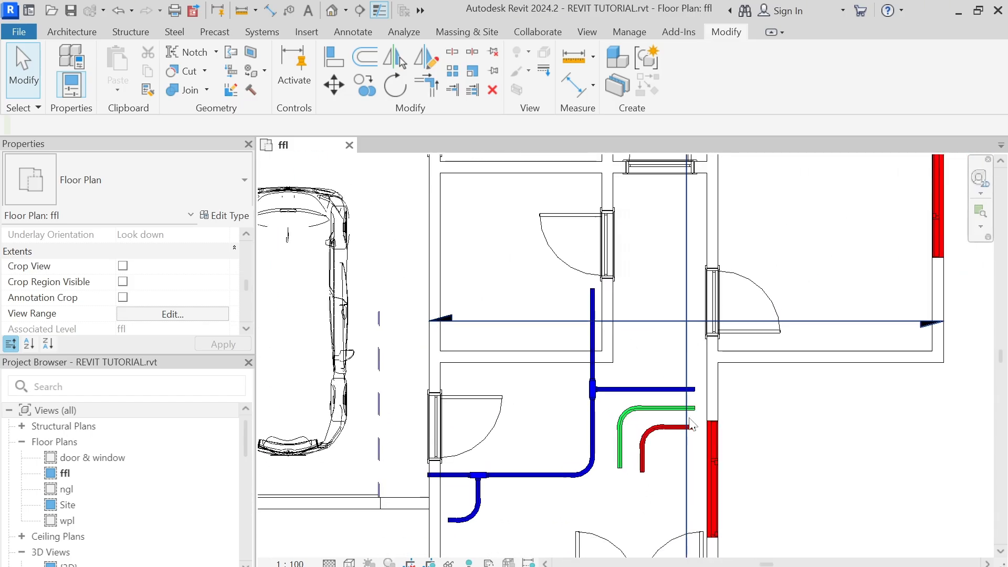
{"action": "scroll", "coordinate": [691, 424], "scroll_direction": "up", "scroll_amount": 1}
{"action": "left_click", "coordinate": [678, 399]}
{"action": "scroll", "coordinate": [677, 393], "scroll_direction": "up", "scroll_amount": 1}
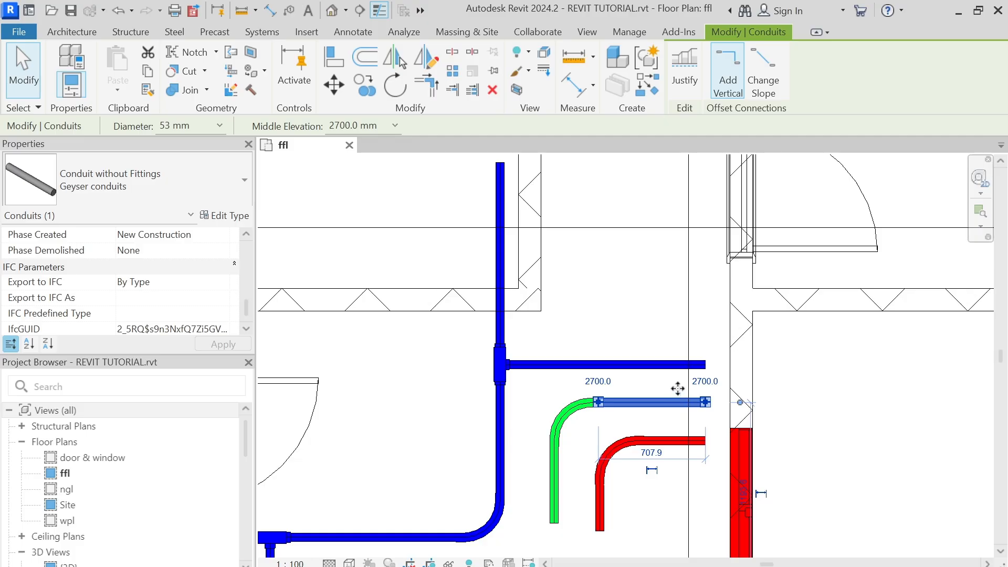
{"action": "left_click_drag", "start_coordinate": [678, 388], "coordinate": [677, 381]}
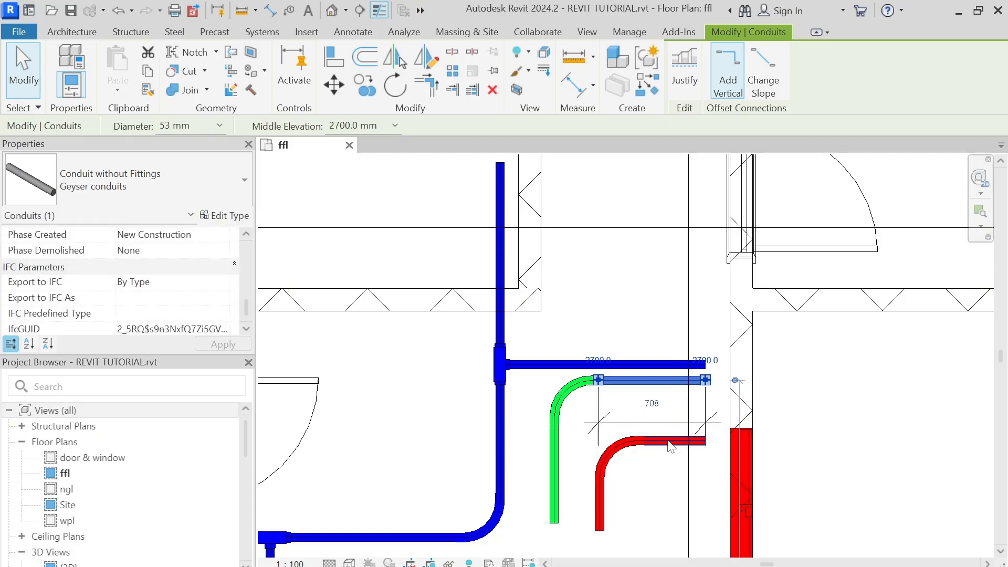
{"action": "scroll", "coordinate": [668, 440], "scroll_direction": "up", "scroll_amount": 2}
{"action": "left_click", "coordinate": [668, 415]}
{"action": "key", "text": "Delete"}
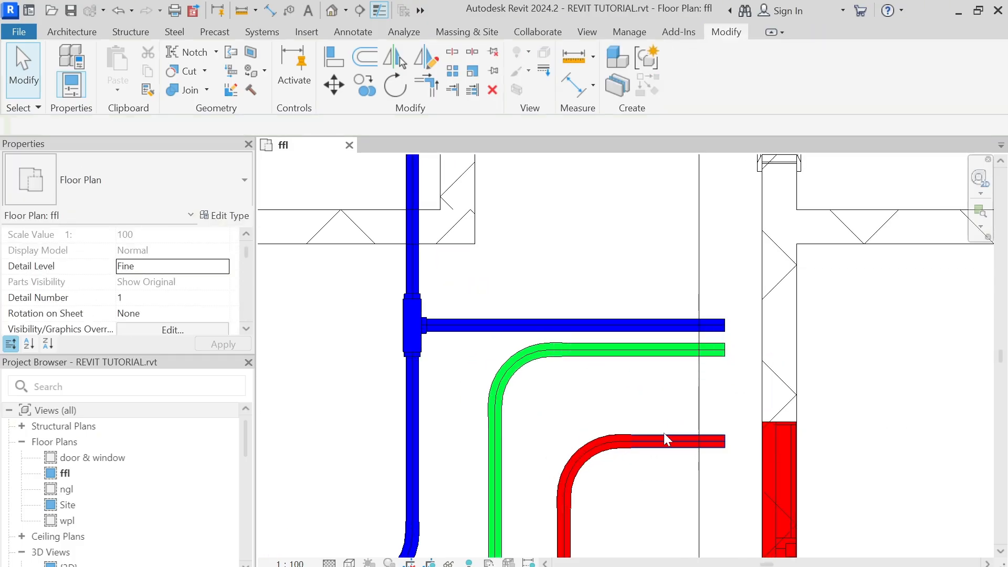
{"action": "left_click", "coordinate": [664, 435]}
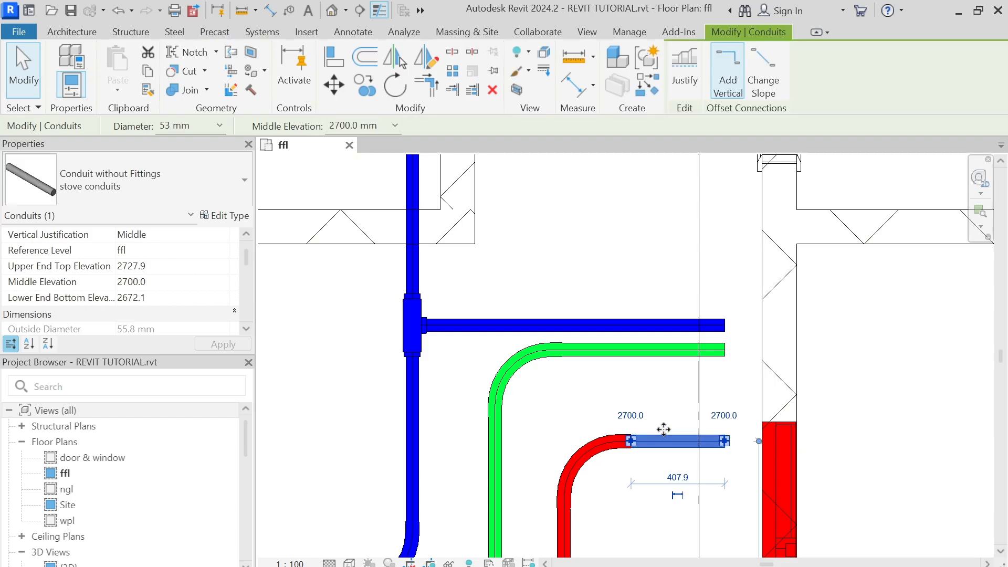
{"action": "key", "text": "shift"}
{"action": "key", "text": "shift"}
{"action": "key", "text": "shift"}
{"action": "key", "text": "shift"}
{"action": "key", "text": "shift"}
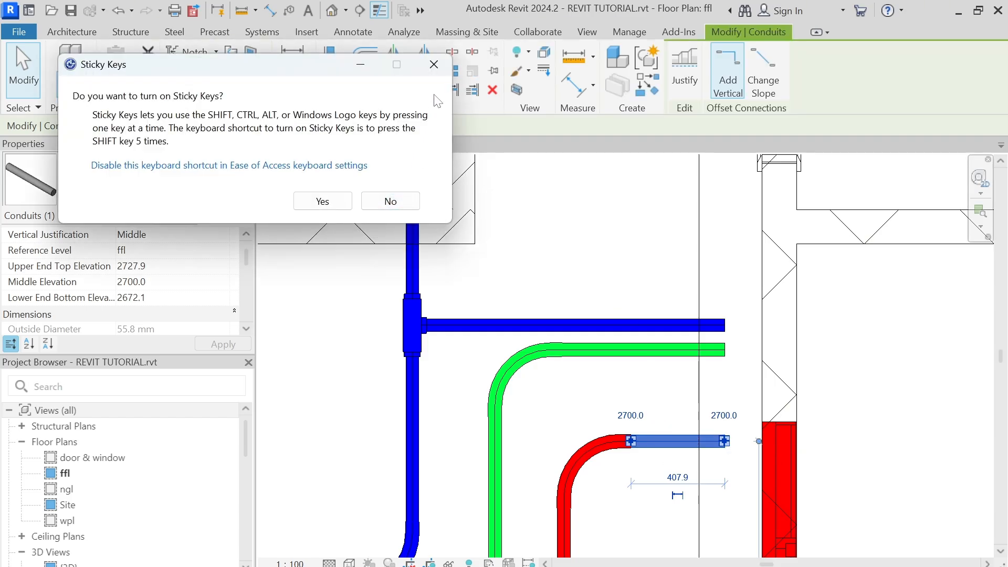
{"action": "left_click", "coordinate": [433, 64]}
{"action": "left_click", "coordinate": [665, 283]}
Step: Move the red stove conduit's horizontal run up towards the green one
{"action": "left_click", "coordinate": [667, 443]}
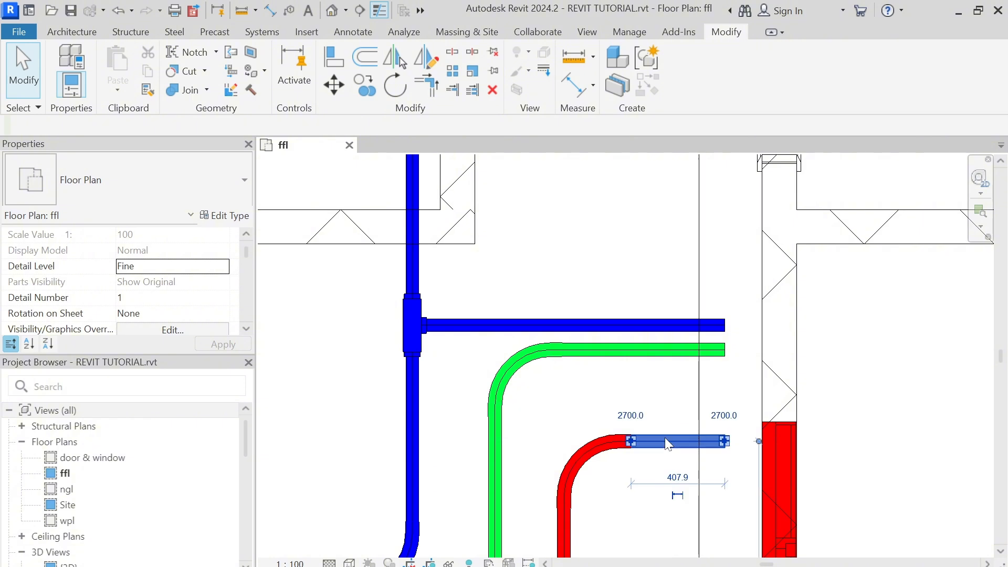
{"action": "left_click_drag", "start_coordinate": [667, 442], "coordinate": [666, 418]}
{"action": "left_click", "coordinate": [660, 303]}
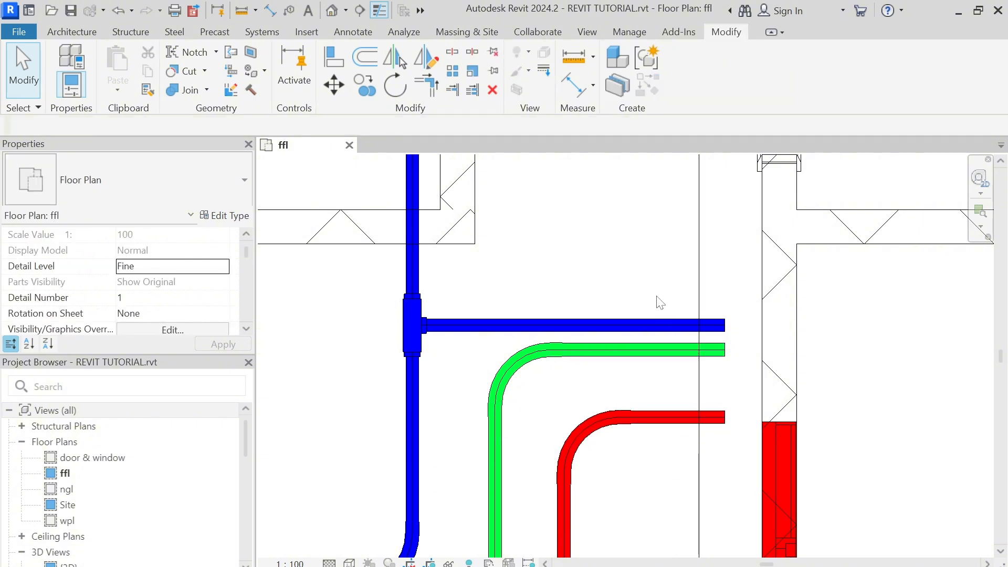
{"action": "scroll", "coordinate": [659, 296], "scroll_direction": "up", "scroll_amount": 1}
{"action": "key", "text": "Escape"}
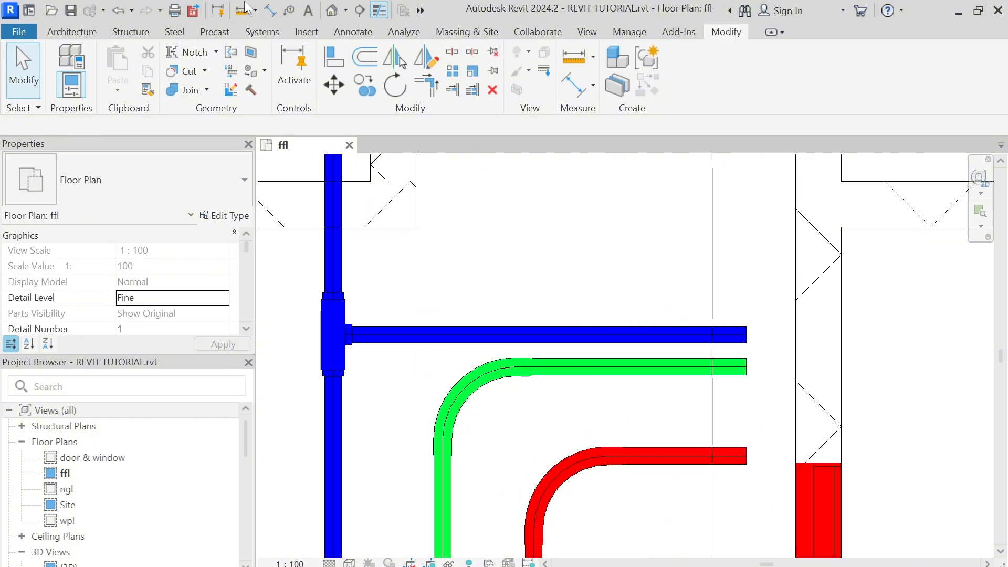
Step: Dimension the gap between the facing edges of the blue and green horizontal conduits with an aligned dimension
{"action": "left_click", "coordinate": [269, 13]}
{"action": "scroll", "coordinate": [713, 350], "scroll_direction": "up", "scroll_amount": 3}
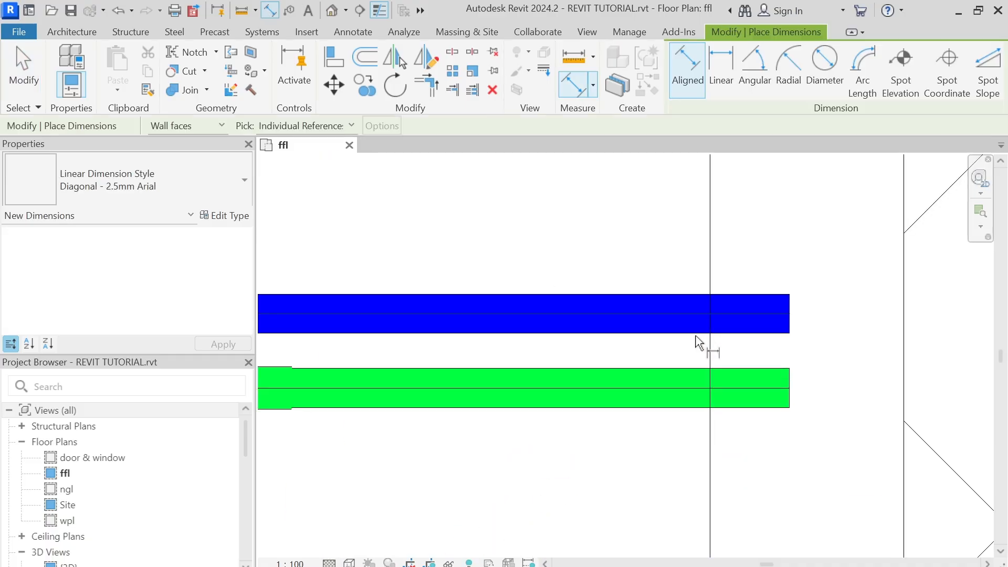
{"action": "left_click", "coordinate": [693, 341]}
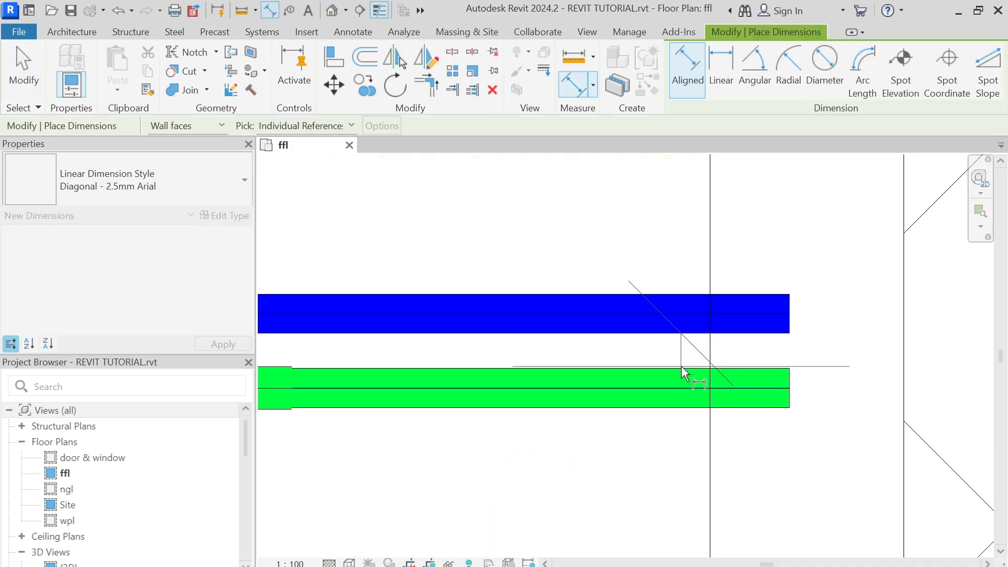
{"action": "left_click", "coordinate": [681, 367]}
{"action": "scroll", "coordinate": [758, 367], "scroll_direction": "down", "scroll_amount": 5}
{"action": "left_click", "coordinate": [888, 364]}
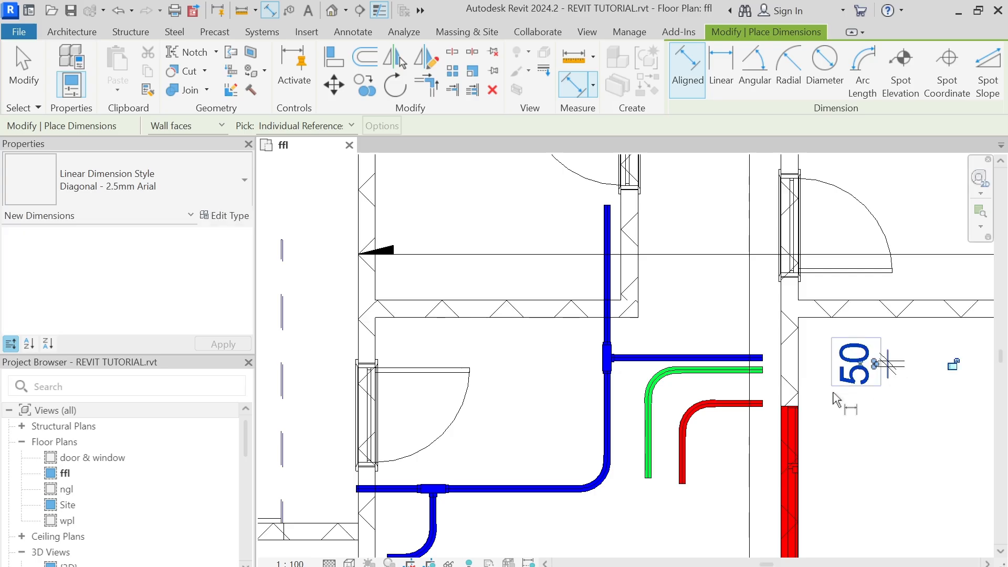
Step: Dimension the gap between the green and red horizontal conduits and set it to 50 mm, matching the blue-green gap
{"action": "scroll", "coordinate": [706, 385], "scroll_direction": "up", "scroll_amount": 4}
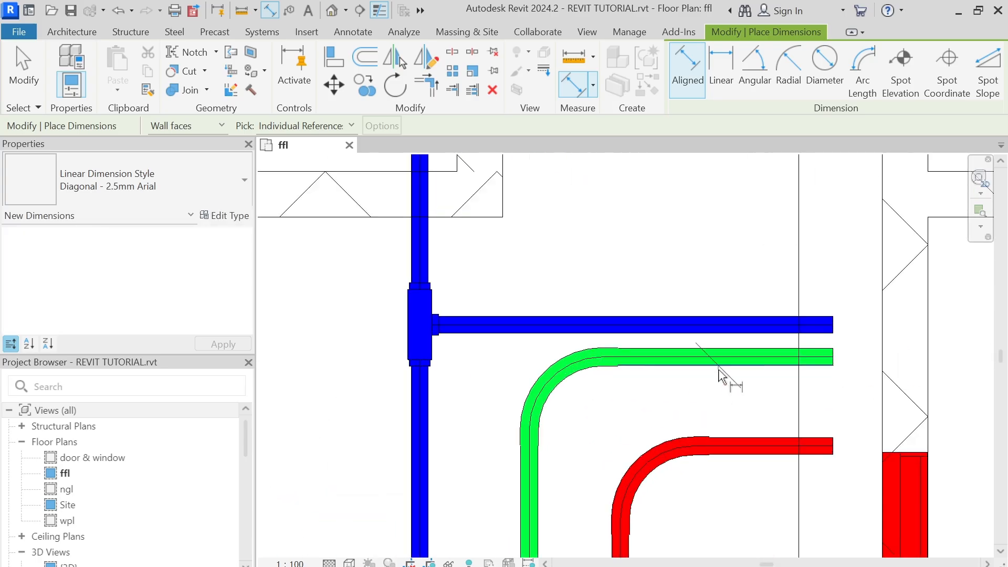
{"action": "left_click", "coordinate": [731, 366]}
{"action": "left_click", "coordinate": [739, 439]}
{"action": "scroll", "coordinate": [740, 439], "scroll_direction": "down", "scroll_amount": 4}
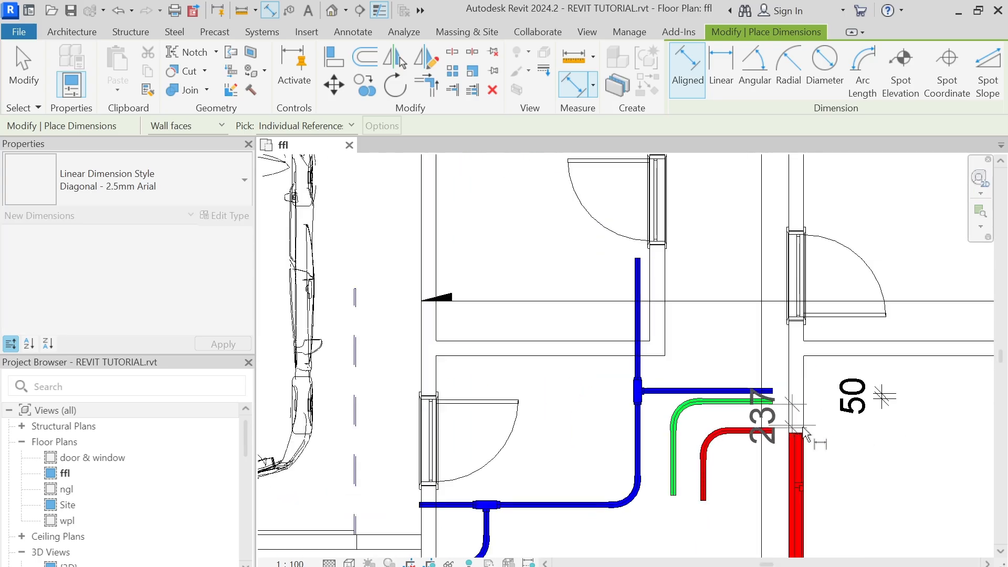
{"action": "left_click", "coordinate": [882, 464]}
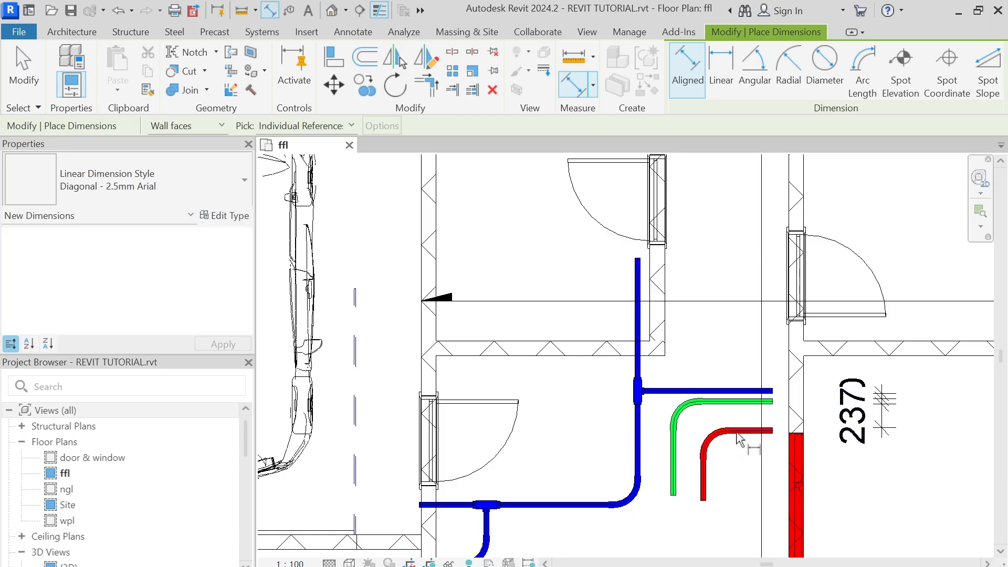
{"action": "key", "text": "Escape"}
{"action": "key", "text": "Escape"}
{"action": "left_click", "coordinate": [745, 431]}
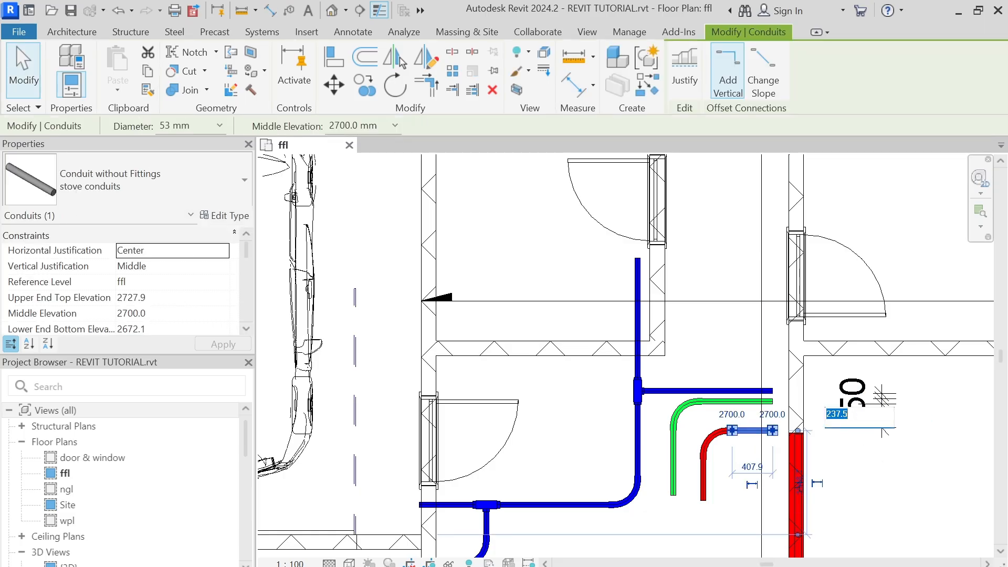
{"action": "key", "text": "Return"}
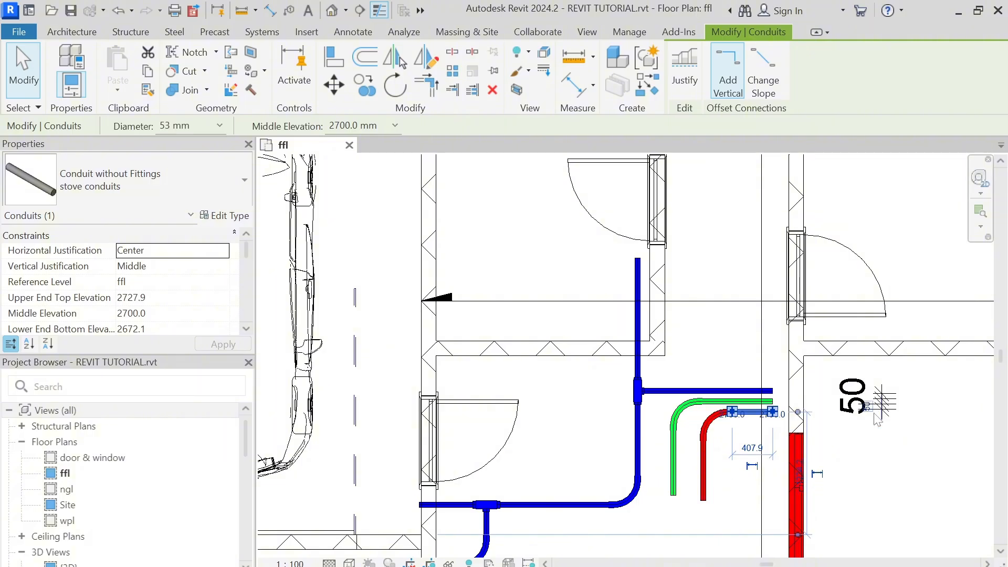
Step: Delete the two aligned dimensions placed between the blue, green and red conduits
{"action": "left_click", "coordinate": [938, 463]}
{"action": "left_click", "coordinate": [869, 412]}
{"action": "key", "text": "Delete"}
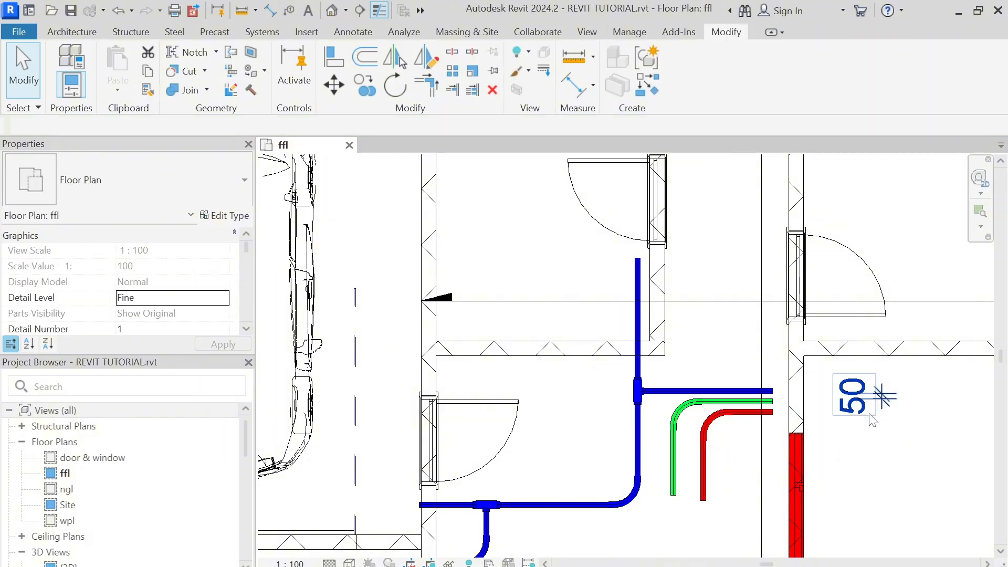
{"action": "left_click", "coordinate": [875, 407]}
{"action": "key", "text": "Delete"}
Step: Examine the blue, green and red conduit runs and the green elbow around the blue tee in the floor plan
{"action": "scroll", "coordinate": [873, 412], "scroll_direction": "down", "scroll_amount": 6}
{"action": "scroll", "coordinate": [871, 416], "scroll_direction": "up", "scroll_amount": 6}
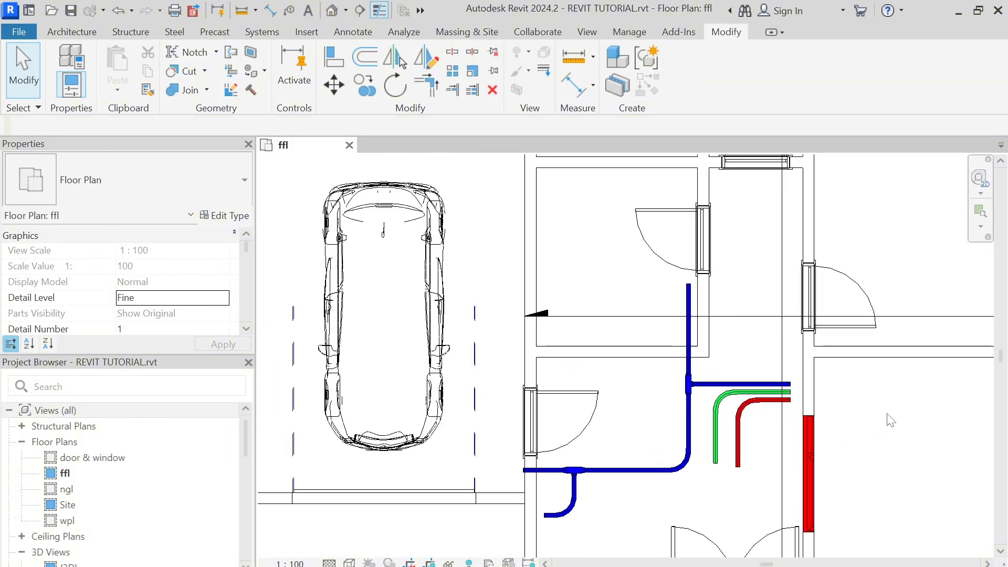
{"action": "left_click", "coordinate": [755, 393]}
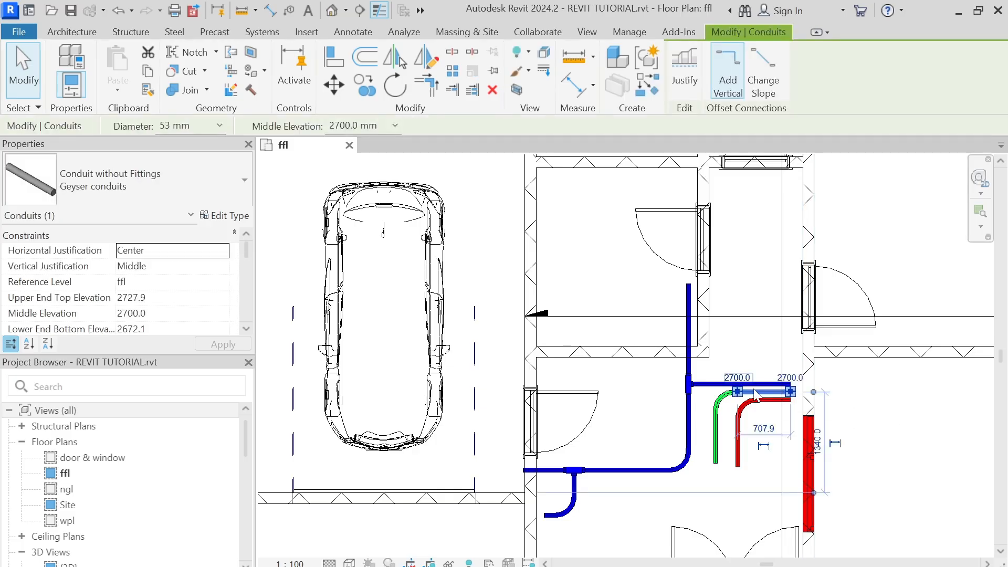
{"action": "scroll", "coordinate": [756, 378], "scroll_direction": "down", "scroll_amount": 3}
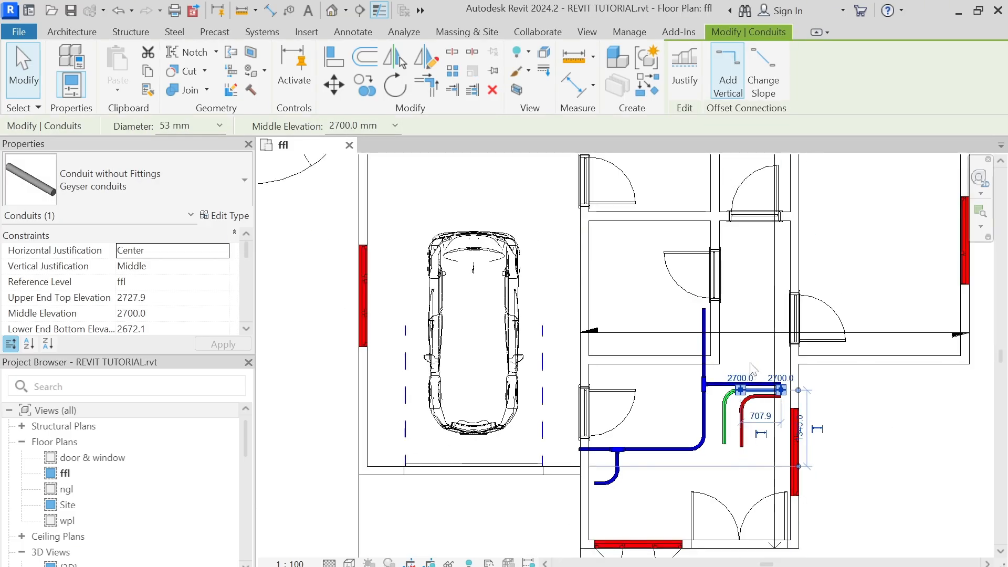
{"action": "left_click", "coordinate": [743, 309]}
{"action": "scroll", "coordinate": [715, 437], "scroll_direction": "up", "scroll_amount": 1}
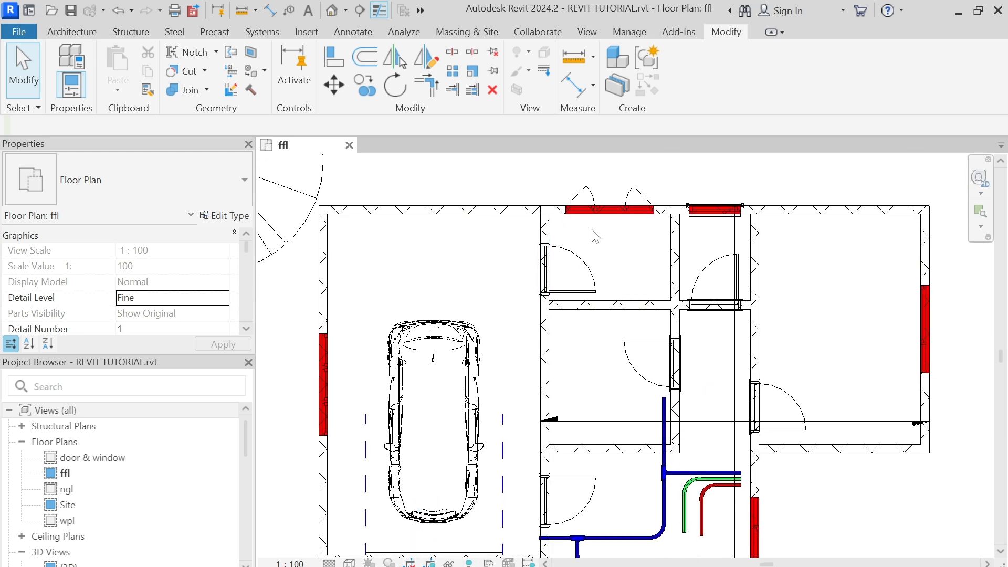
{"action": "scroll", "coordinate": [595, 236], "scroll_direction": "down", "scroll_amount": 2}
{"action": "scroll", "coordinate": [645, 371], "scroll_direction": "up", "scroll_amount": 2}
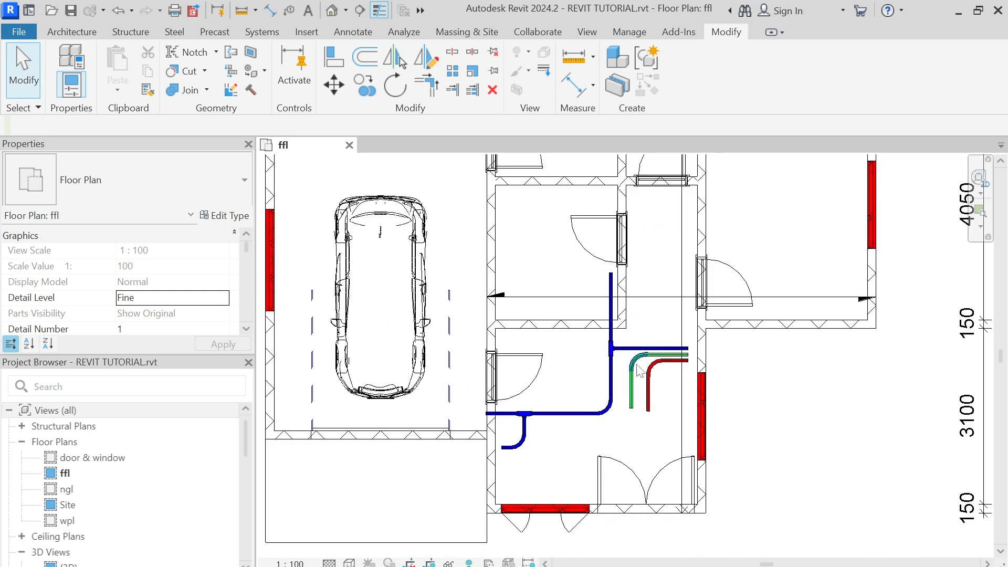
{"action": "left_click", "coordinate": [639, 370]}
{"action": "scroll", "coordinate": [640, 370], "scroll_direction": "up", "scroll_amount": 2}
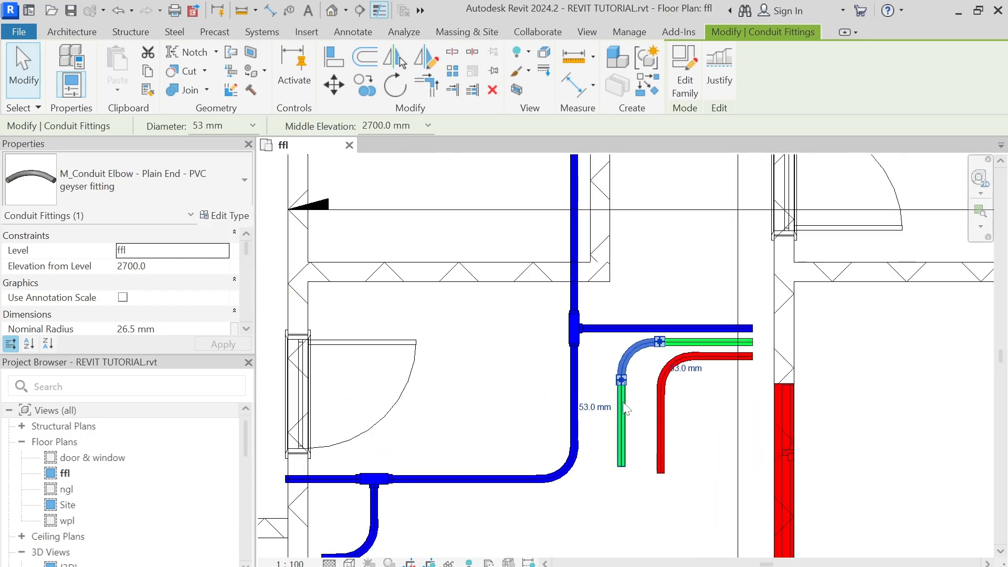
{"action": "scroll", "coordinate": [619, 433], "scroll_direction": "down", "scroll_amount": 3}
{"action": "key", "text": "Escape"}
{"action": "scroll", "coordinate": [633, 362], "scroll_direction": "down", "scroll_amount": 2}
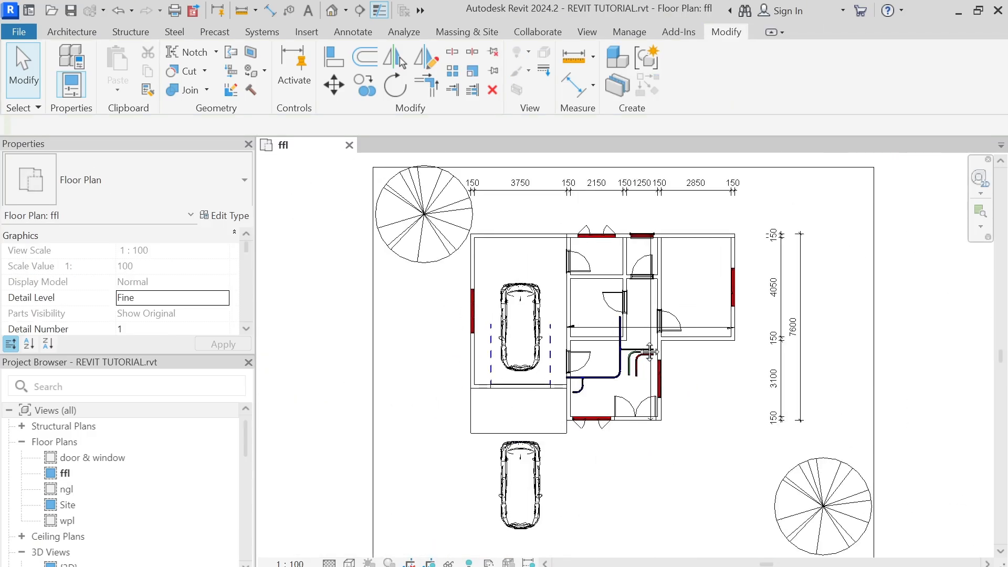
{"action": "scroll", "coordinate": [634, 363], "scroll_direction": "up", "scroll_amount": 2}
{"action": "scroll", "coordinate": [632, 362], "scroll_direction": "up", "scroll_amount": 1}
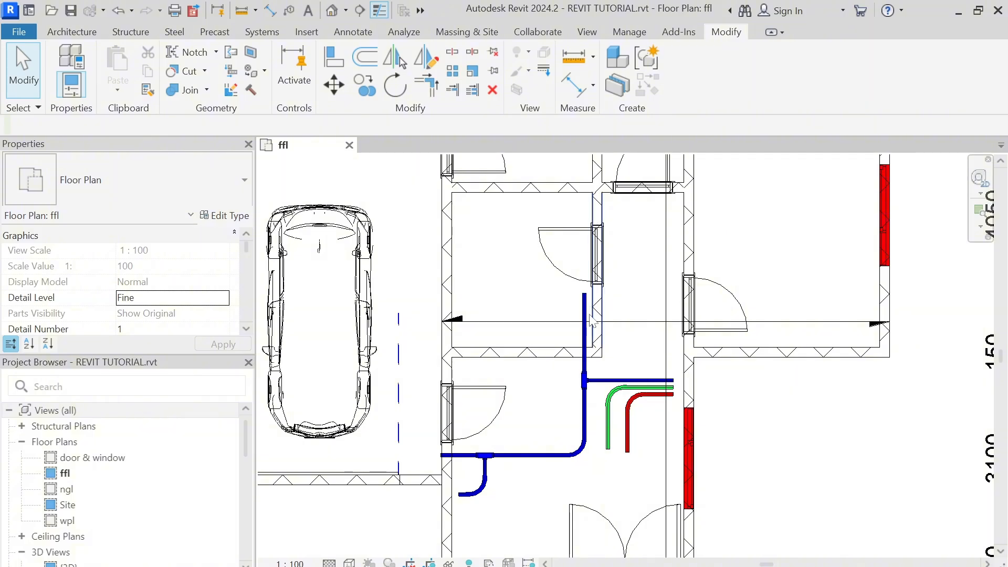
{"action": "scroll", "coordinate": [604, 379], "scroll_direction": "up", "scroll_amount": 1}
{"action": "left_click", "coordinate": [611, 385]}
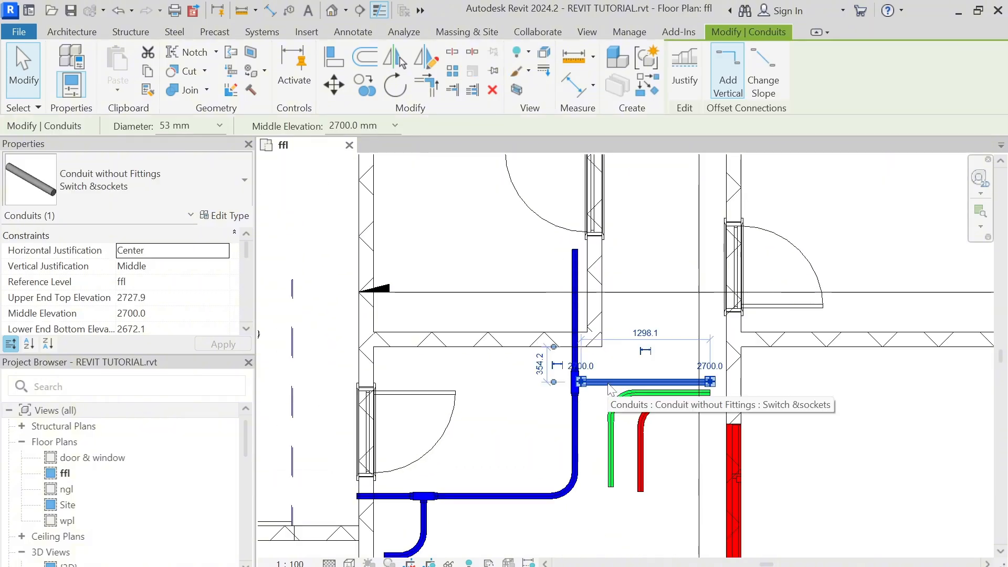
{"action": "left_click", "coordinate": [629, 373]}
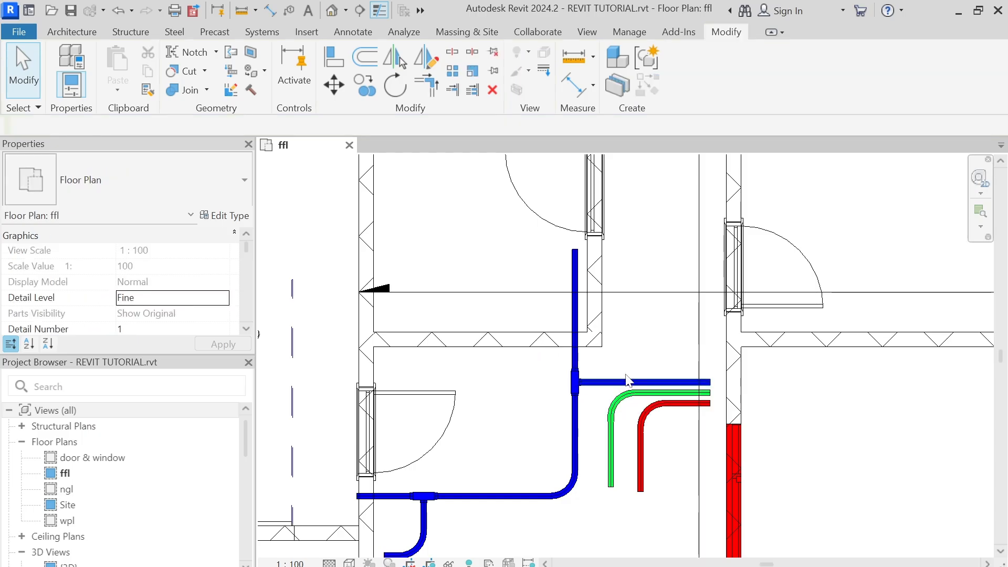
{"action": "scroll", "coordinate": [629, 396], "scroll_direction": "up", "scroll_amount": 1}
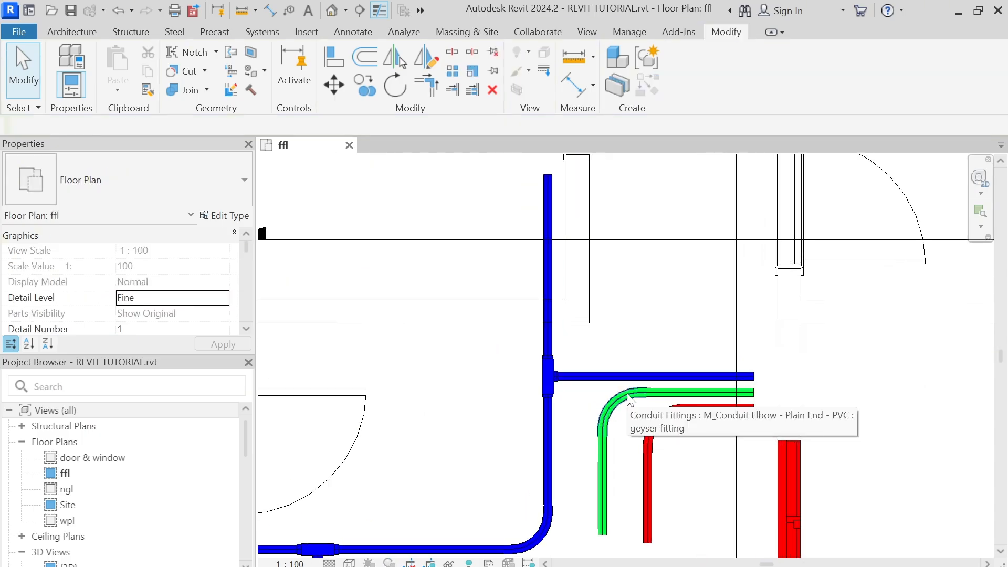
{"action": "scroll", "coordinate": [629, 396], "scroll_direction": "down", "scroll_amount": 2}
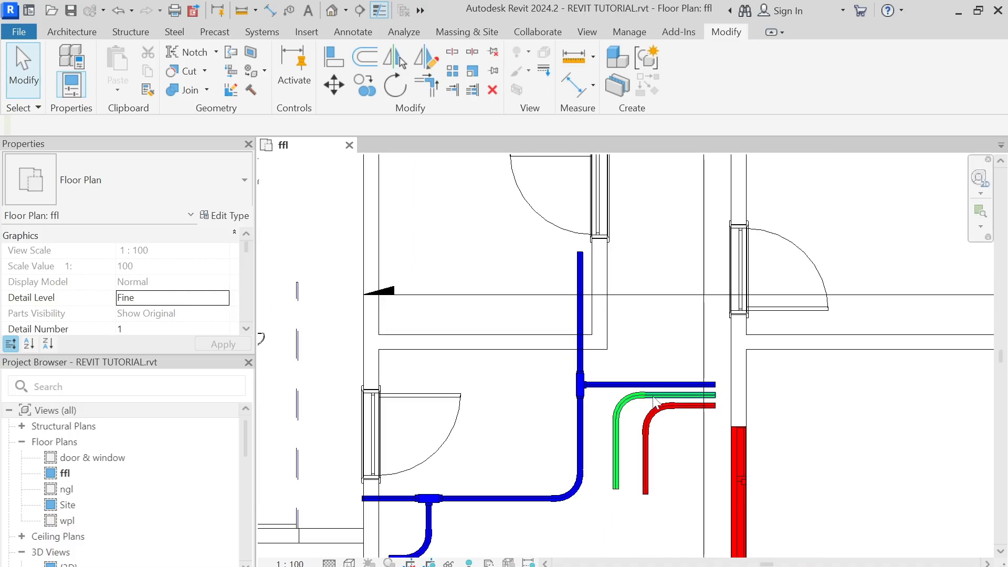
{"action": "scroll", "coordinate": [663, 399], "scroll_direction": "up", "scroll_amount": 2}
{"action": "scroll", "coordinate": [663, 399], "scroll_direction": "down", "scroll_amount": 2}
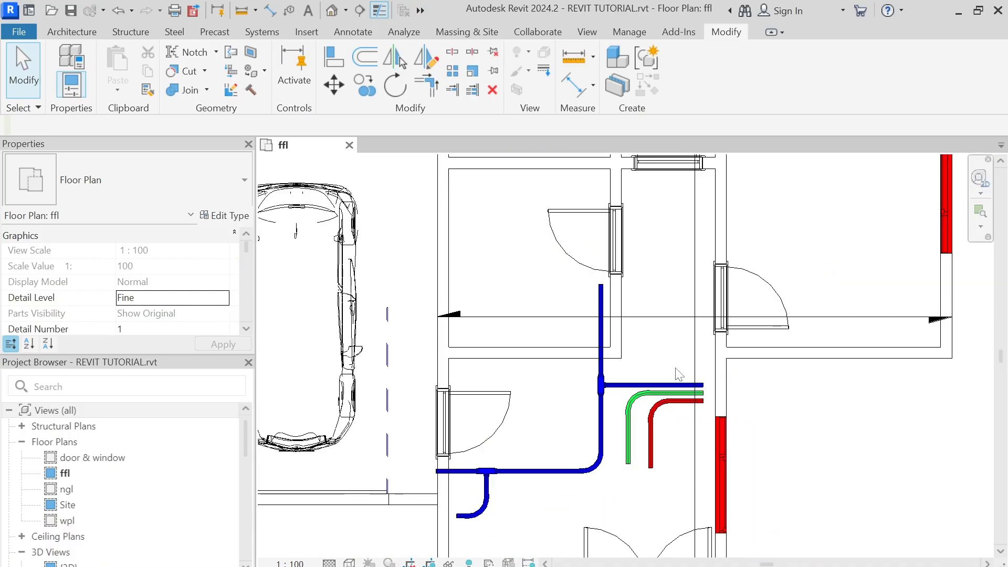
{"action": "scroll", "coordinate": [665, 392], "scroll_direction": "up", "scroll_amount": 2}
{"action": "left_click", "coordinate": [664, 387]}
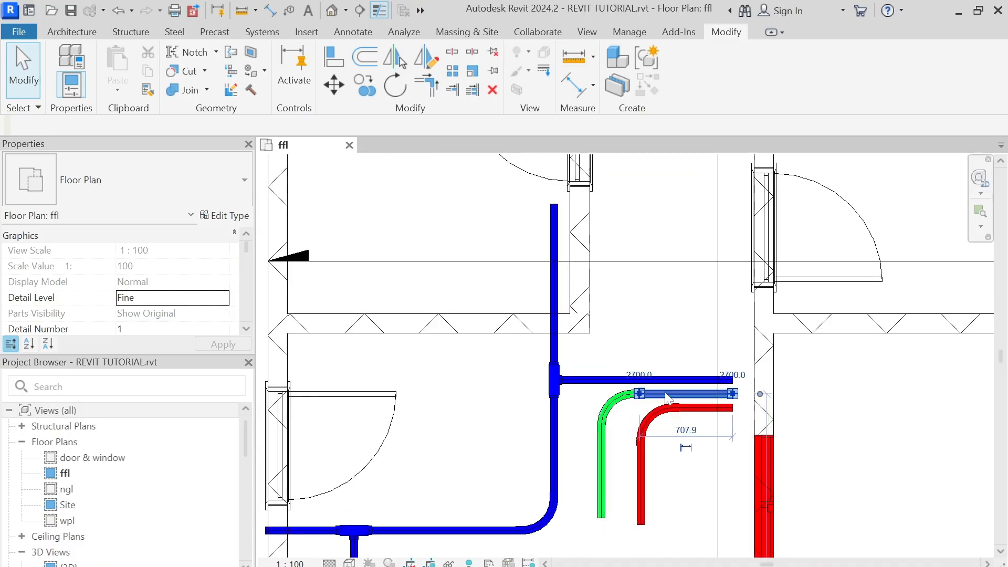
{"action": "left_click", "coordinate": [672, 363]}
{"action": "scroll", "coordinate": [667, 374], "scroll_direction": "down", "scroll_amount": 2}
{"action": "middle_click_drag", "start_coordinate": [655, 364], "coordinate": [646, 449]}
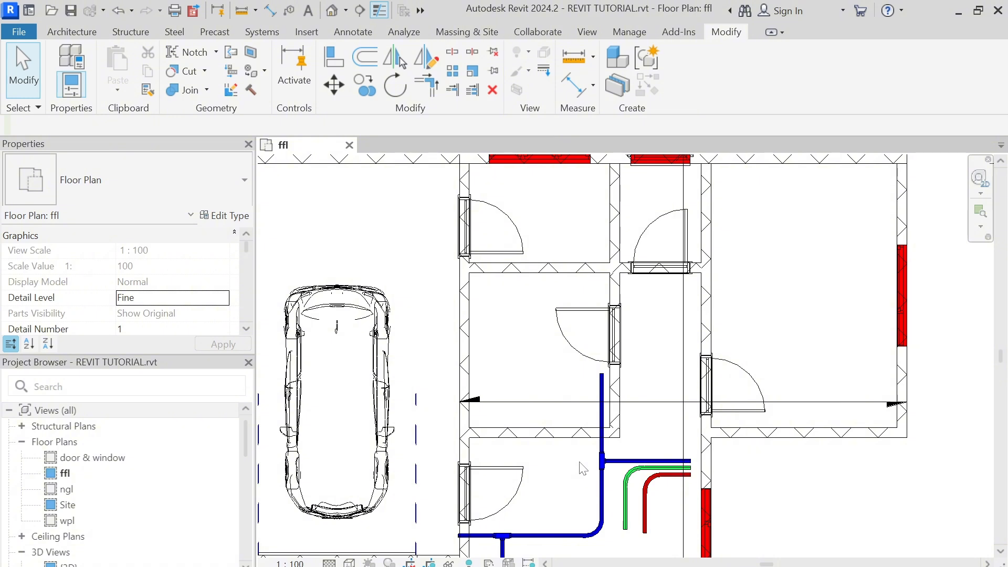
{"action": "middle_click_drag", "start_coordinate": [587, 268], "coordinate": [587, 292]}
{"action": "scroll", "coordinate": [587, 293], "scroll_direction": "down", "scroll_amount": 1}
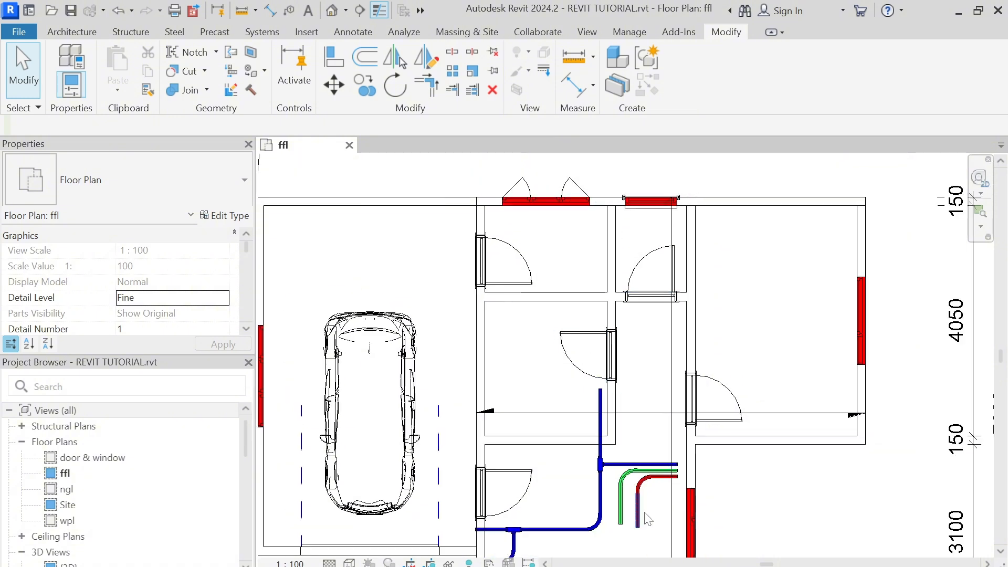
Step: Straighten the green geyser conduit by pulling its vertical leg's free end in line with the horizontal run, extending it across the blue vertical conduit
{"action": "scroll", "coordinate": [636, 512], "scroll_direction": "up", "scroll_amount": 3}
{"action": "left_click", "coordinate": [614, 513]}
{"action": "left_click_drag", "start_coordinate": [612, 522], "coordinate": [542, 444]}
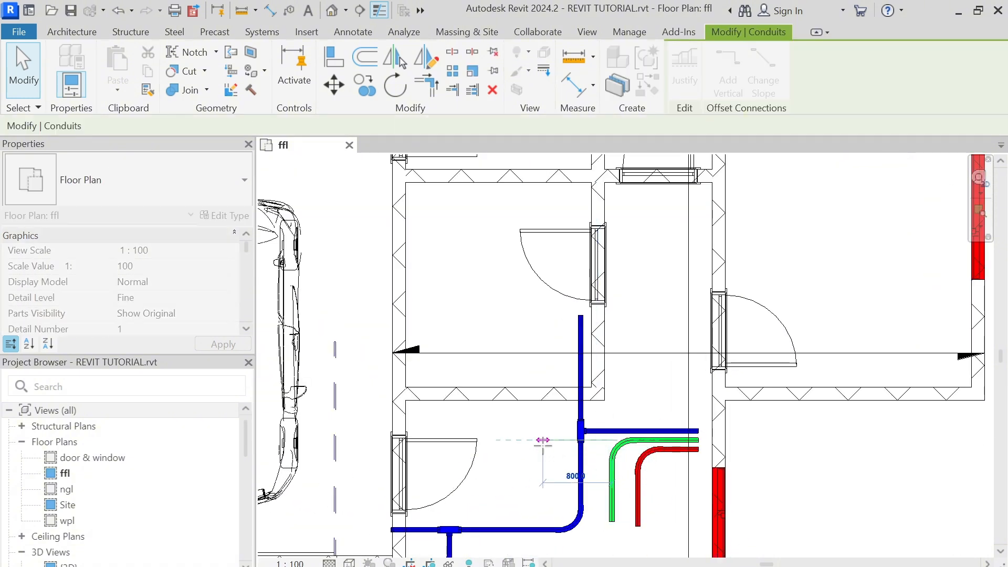
{"action": "key", "text": "Escape"}
{"action": "scroll", "coordinate": [574, 437], "scroll_direction": "up", "scroll_amount": 3}
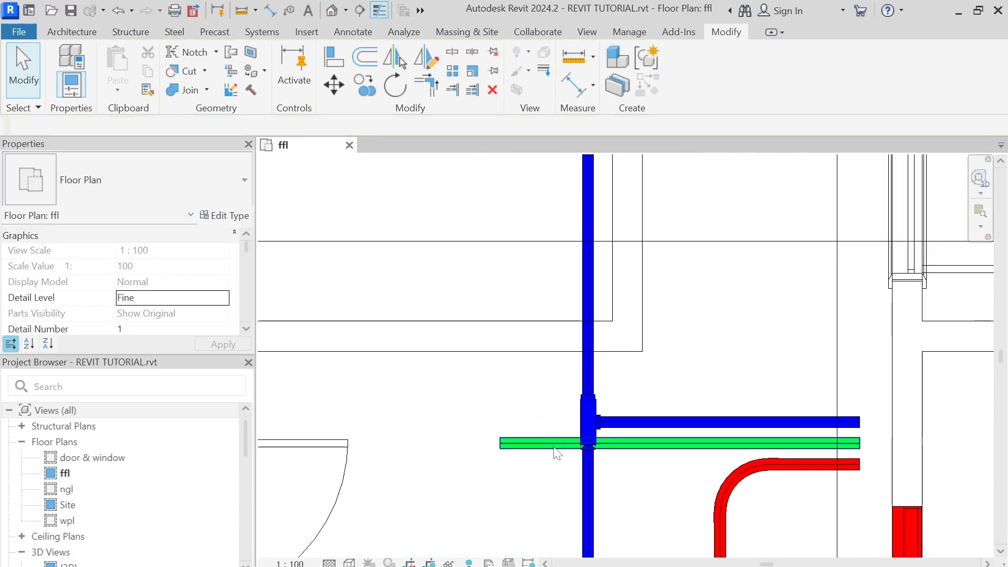
{"action": "scroll", "coordinate": [582, 443], "scroll_direction": "down", "scroll_amount": 2}
{"action": "middle_click_drag", "start_coordinate": [639, 430], "coordinate": [623, 400]}
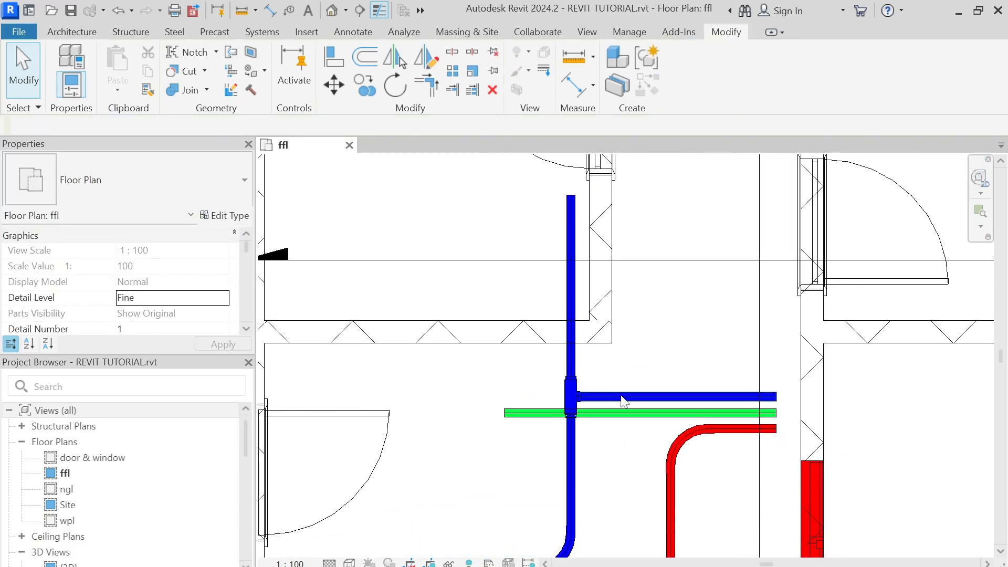
{"action": "scroll", "coordinate": [621, 391], "scroll_direction": "up", "scroll_amount": 3}
{"action": "scroll", "coordinate": [524, 422], "scroll_direction": "down", "scroll_amount": 1}
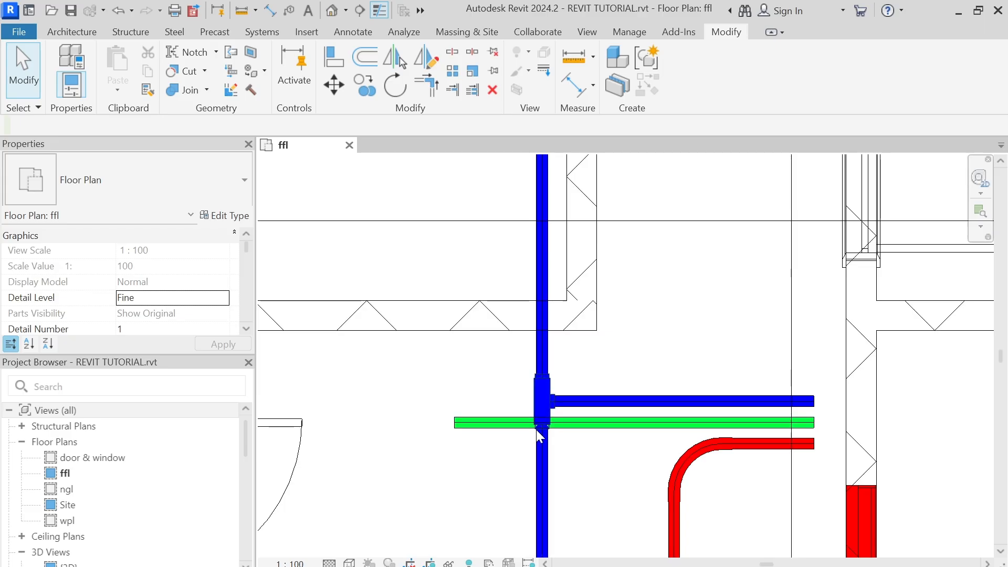
Step: Reveal the hidden elements, unhide the building section line crossing the house, and leave reveal mode
{"action": "scroll", "coordinate": [583, 436], "scroll_direction": "down", "scroll_amount": 3}
{"action": "scroll", "coordinate": [604, 383], "scroll_direction": "down", "scroll_amount": 3}
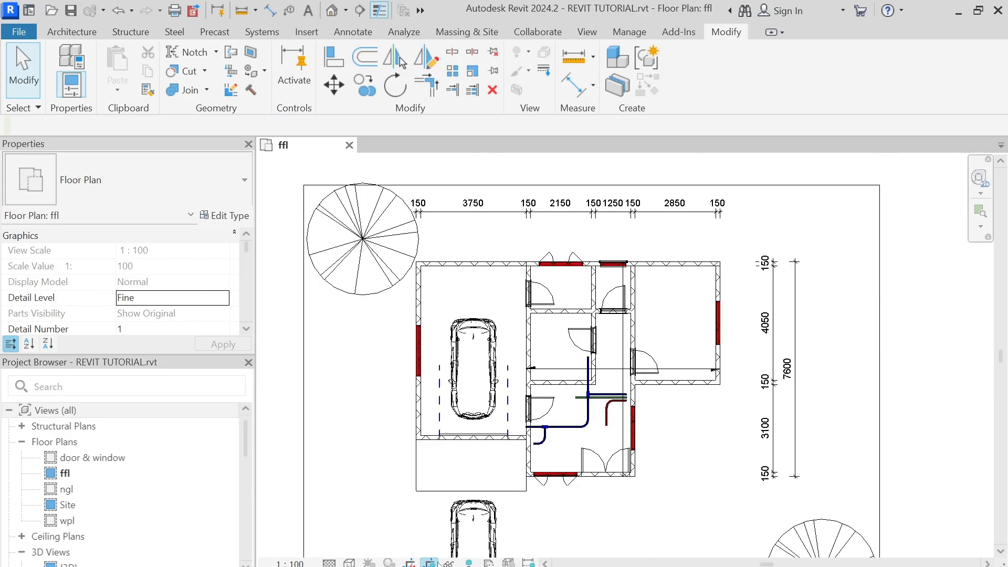
{"action": "left_click", "coordinate": [469, 563]}
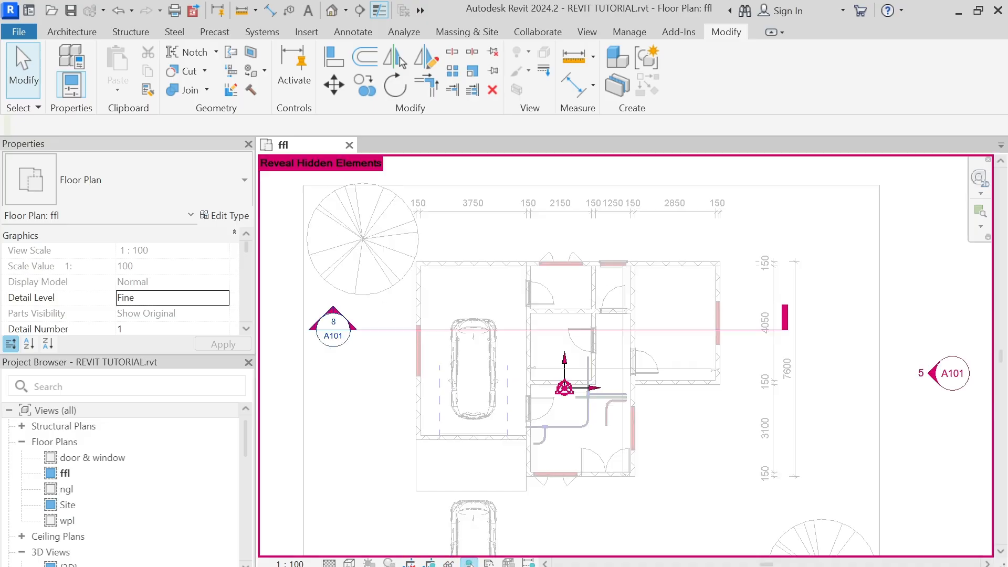
{"action": "left_click", "coordinate": [608, 329]}
{"action": "mouse_move", "coordinate": [909, 65]}
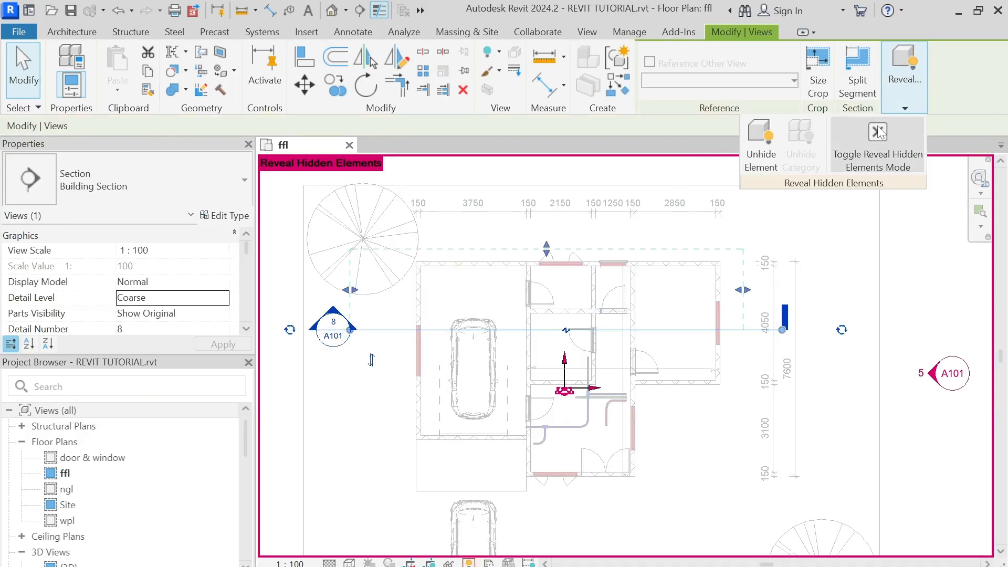
{"action": "key", "text": "Escape"}
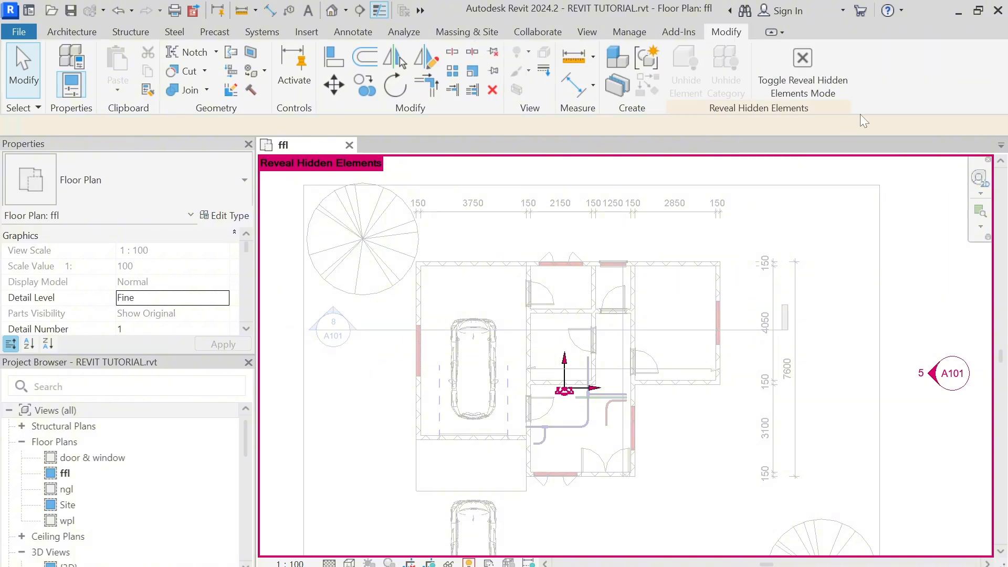
{"action": "left_click", "coordinate": [793, 58]}
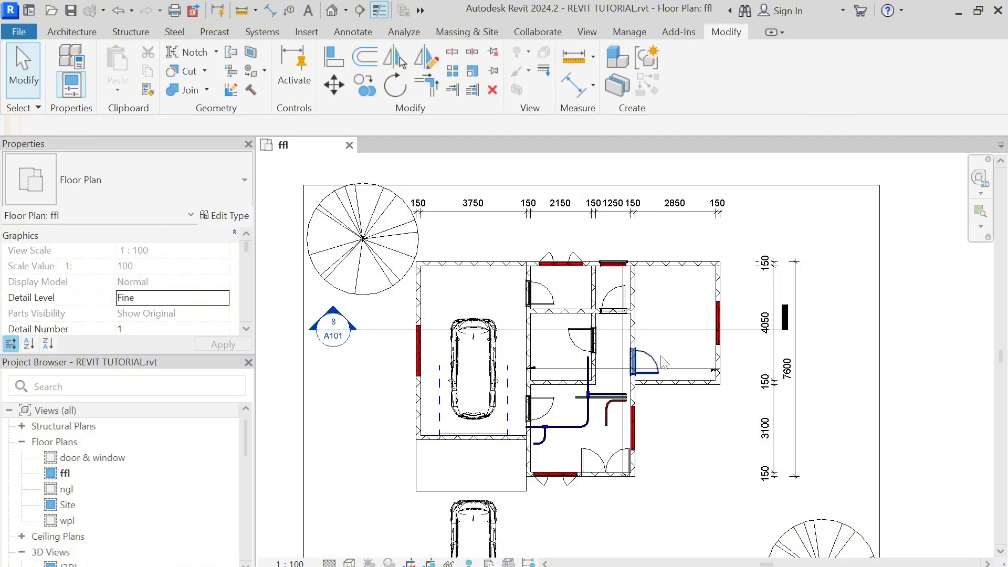
Step: Move the section line down to just above the blue horizontal conduit and flip it to face the conduits
{"action": "left_click", "coordinate": [670, 331]}
{"action": "scroll", "coordinate": [667, 332], "scroll_direction": "up", "scroll_amount": 3}
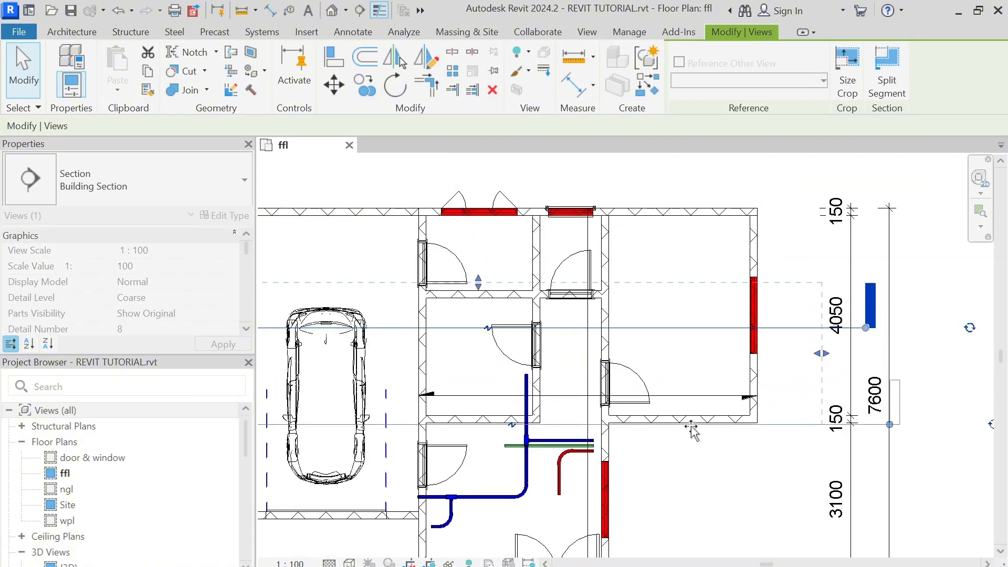
{"action": "left_click_drag", "start_coordinate": [691, 428], "coordinate": [692, 435]}
{"action": "scroll", "coordinate": [658, 377], "scroll_direction": "down", "scroll_amount": 3}
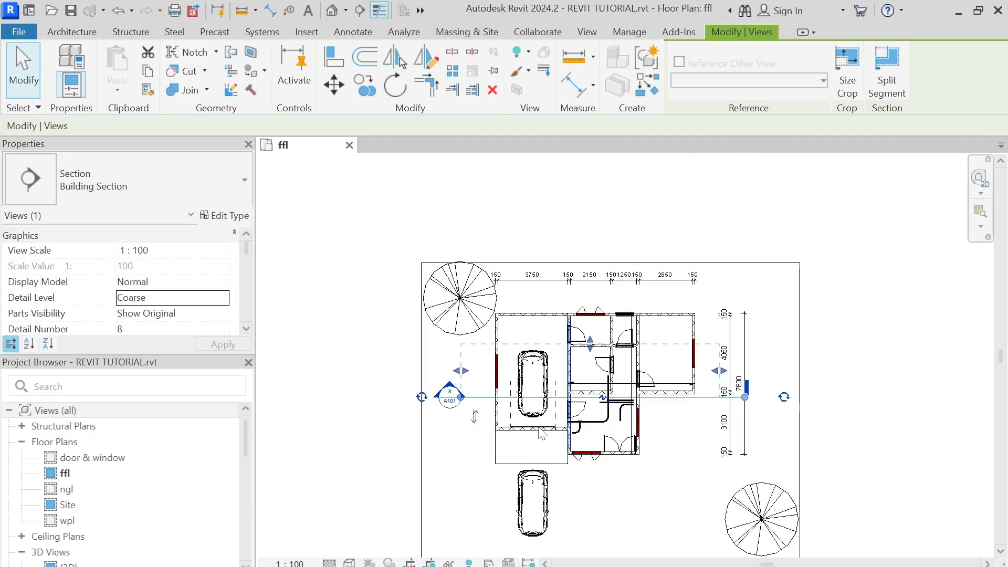
{"action": "scroll", "coordinate": [557, 418], "scroll_direction": "up", "scroll_amount": 3}
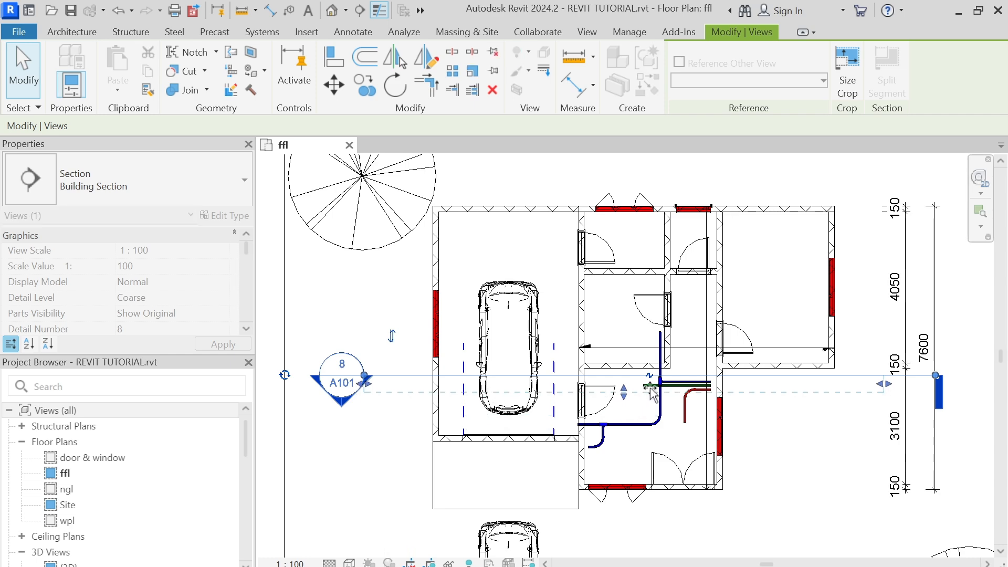
Step: Nudge the section line closer to the blue tee and reduce the section's depth and width to just the conduit crossing area
{"action": "scroll", "coordinate": [646, 391], "scroll_direction": "up", "scroll_amount": 5}
{"action": "key", "text": "Down"}
{"action": "key", "text": "Down"}
{"action": "key", "text": "Down"}
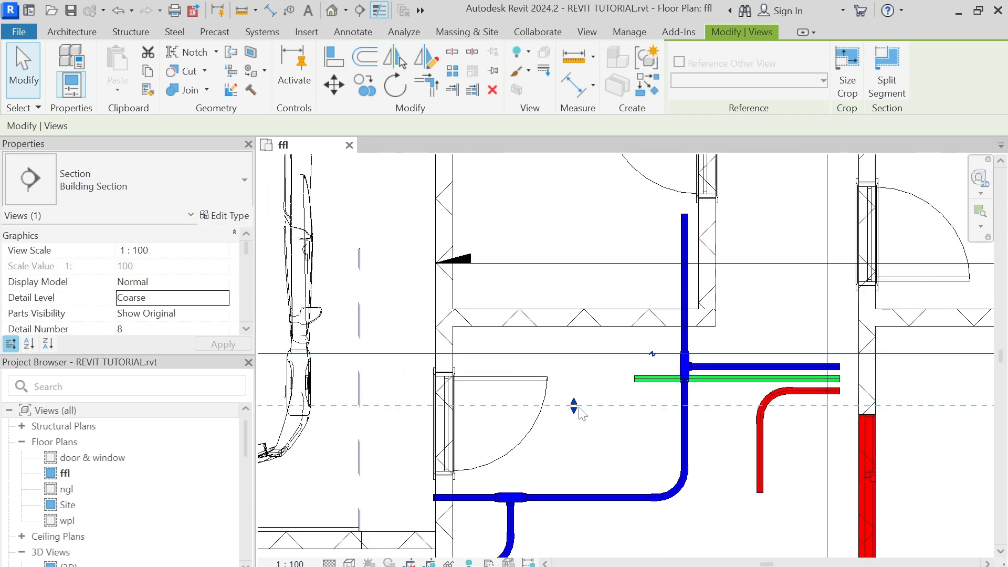
{"action": "left_click_drag", "start_coordinate": [579, 409], "coordinate": [578, 387]}
{"action": "scroll", "coordinate": [579, 391], "scroll_direction": "down", "scroll_amount": 5}
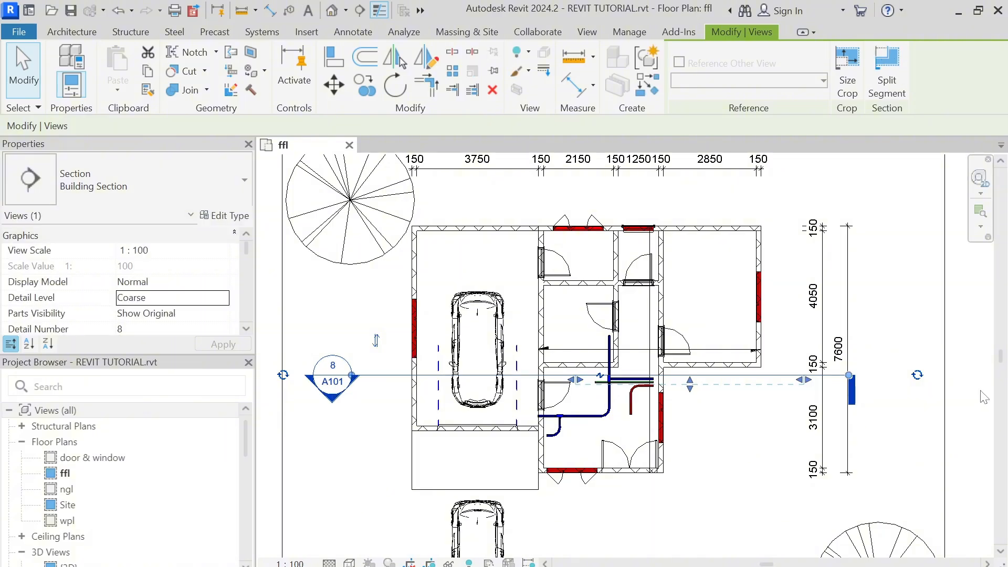
{"action": "left_click_drag", "start_coordinate": [804, 381], "coordinate": [681, 401]}
Step: Go to the section's view and inspect the tee fitting and the crossing conduits below the roof
{"action": "right_click", "coordinate": [641, 374]}
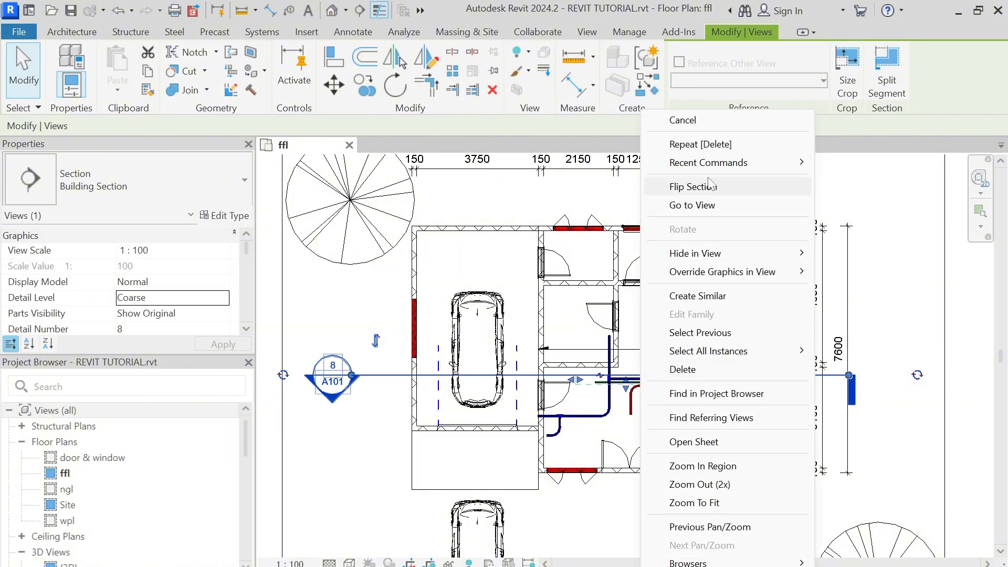
{"action": "left_click", "coordinate": [695, 205]}
{"action": "scroll", "coordinate": [671, 386], "scroll_direction": "up", "scroll_amount": 1}
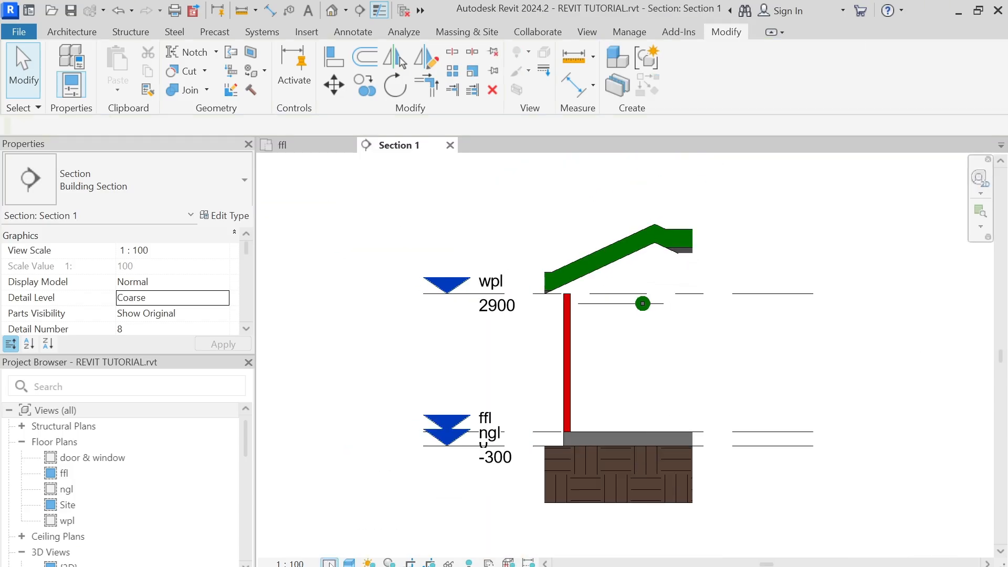
{"action": "scroll", "coordinate": [645, 297], "scroll_direction": "up", "scroll_amount": 3}
{"action": "left_click", "coordinate": [641, 323]}
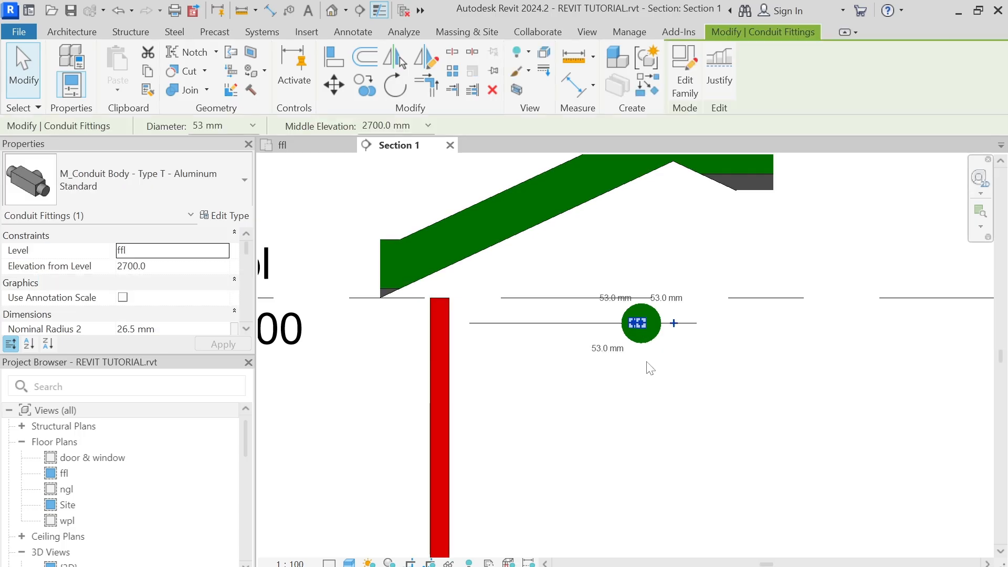
{"action": "scroll", "coordinate": [651, 371], "scroll_direction": "up", "scroll_amount": 3}
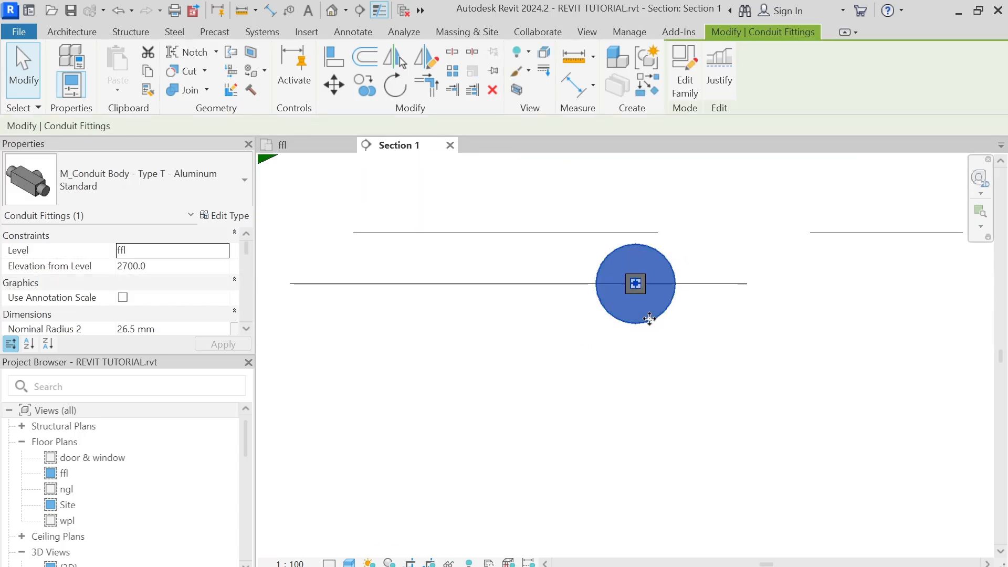
{"action": "left_click", "coordinate": [650, 315]}
{"action": "left_click", "coordinate": [638, 399]}
{"action": "scroll", "coordinate": [604, 407], "scroll_direction": "down", "scroll_amount": 2}
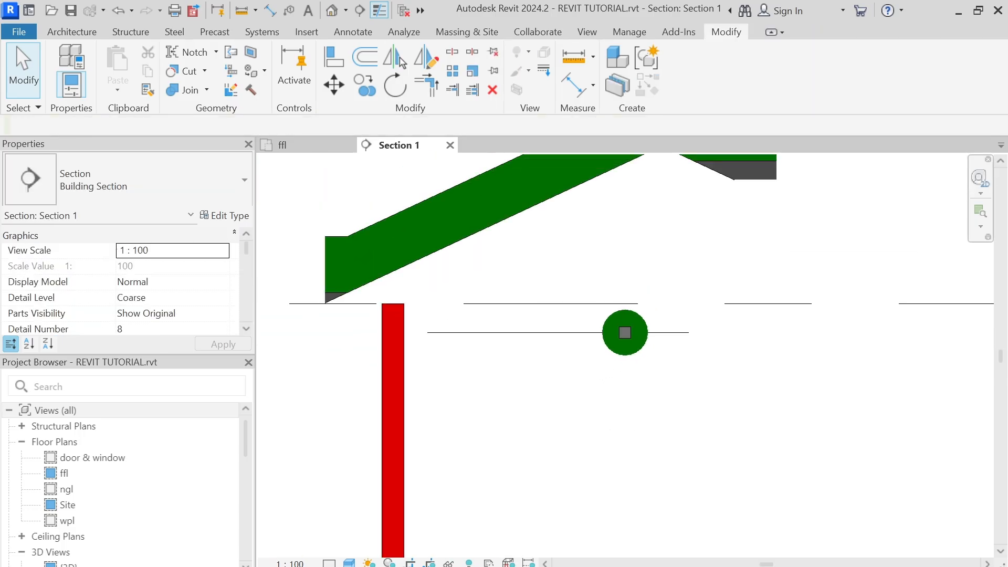
Step: Set the section view's detail level to Fine and assign it the Architectural Section view template
{"action": "left_click", "coordinate": [345, 547]}
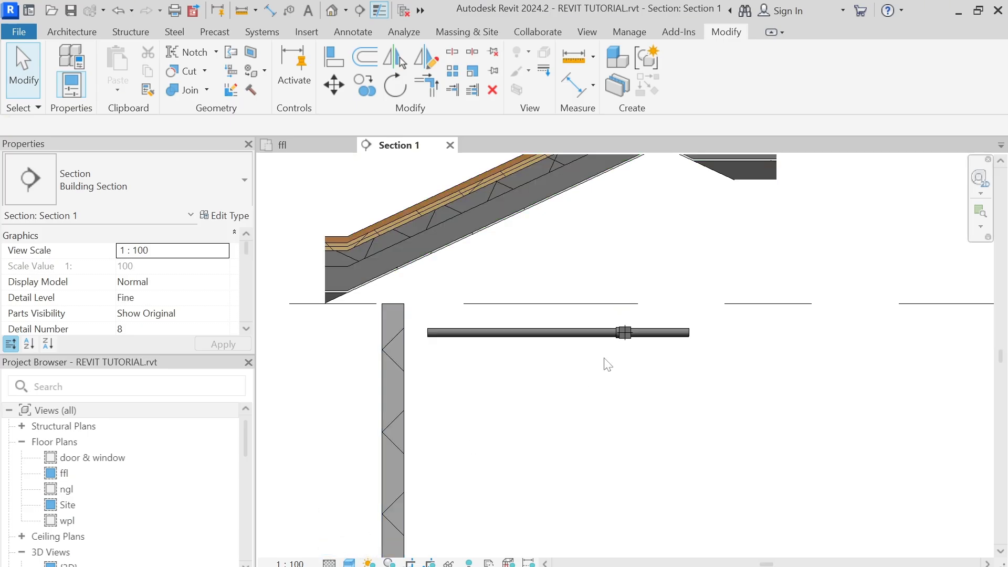
{"action": "scroll", "coordinate": [228, 336], "scroll_direction": "down", "scroll_amount": 5}
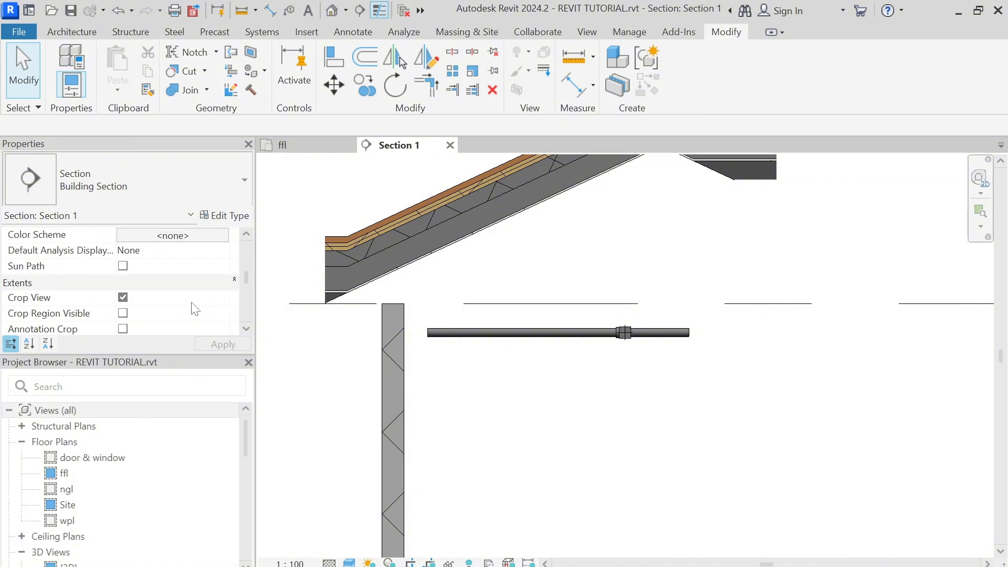
{"action": "left_click", "coordinate": [178, 282]}
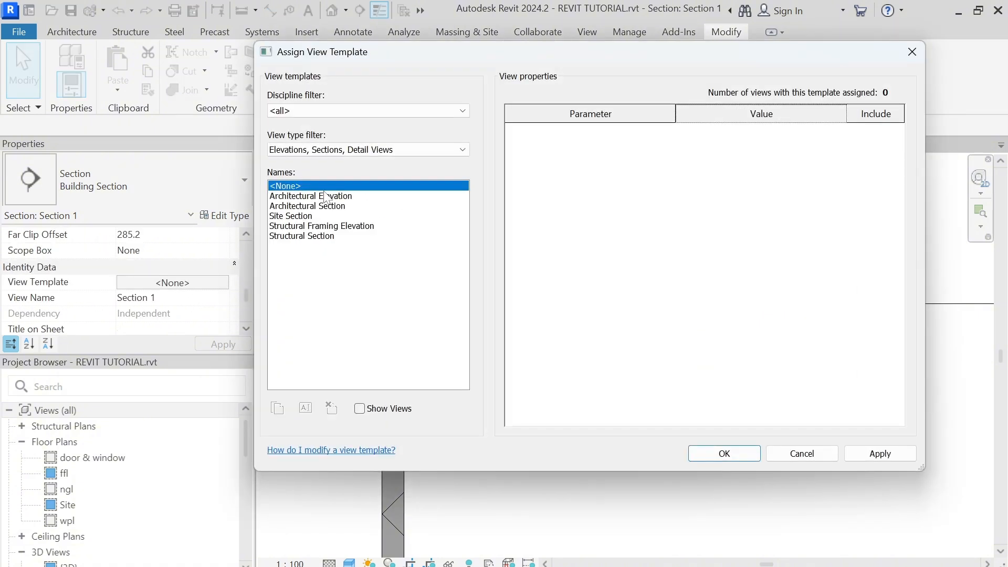
{"action": "left_click", "coordinate": [340, 207]}
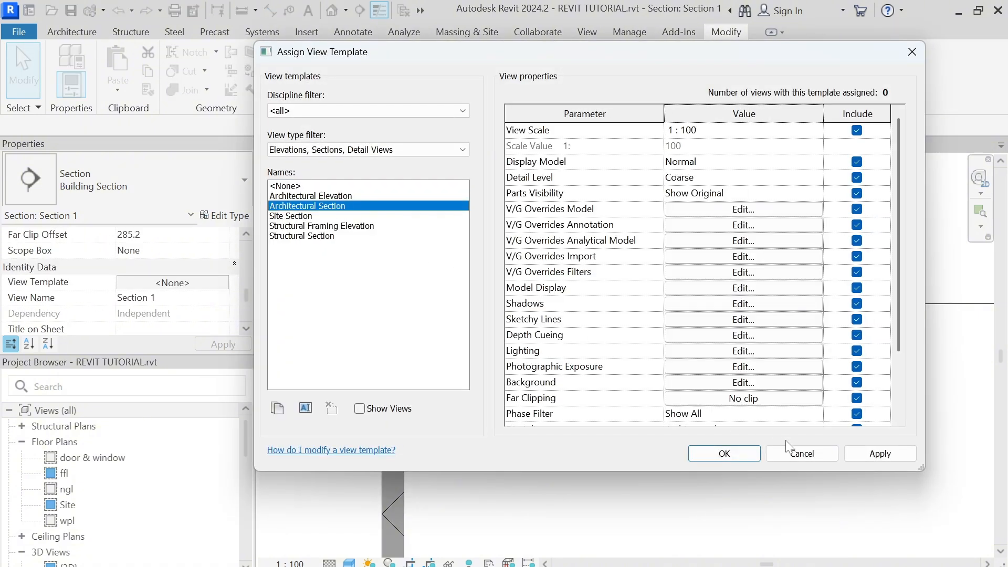
{"action": "left_click", "coordinate": [865, 455]}
{"action": "left_click", "coordinate": [739, 455]}
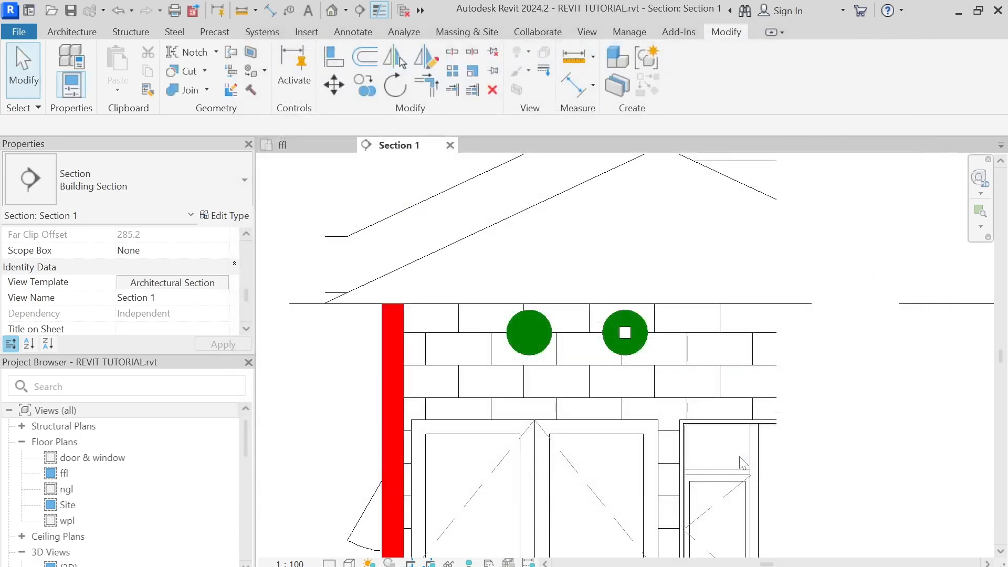
{"action": "scroll", "coordinate": [578, 336], "scroll_direction": "down", "scroll_amount": 2}
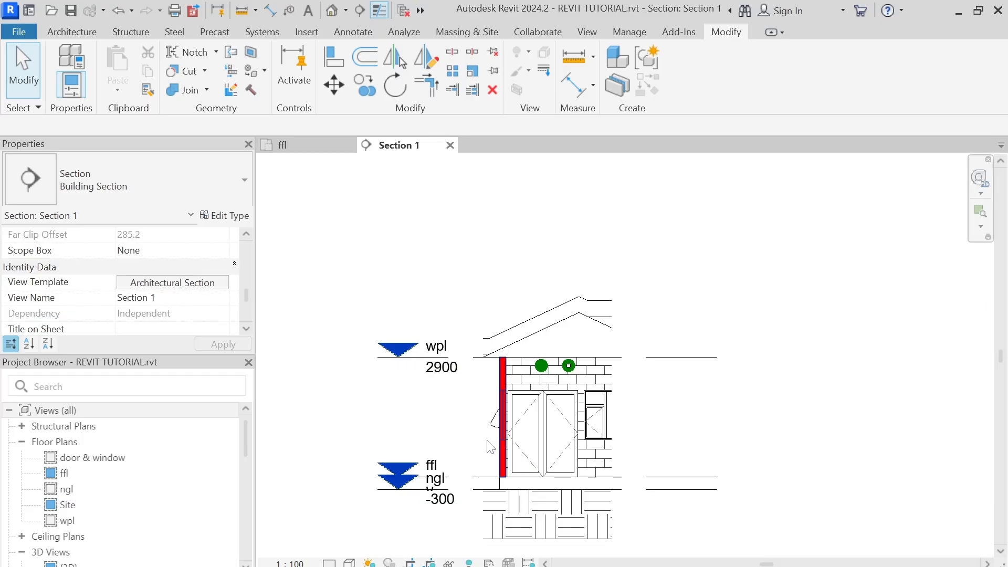
{"action": "left_click", "coordinate": [329, 563]}
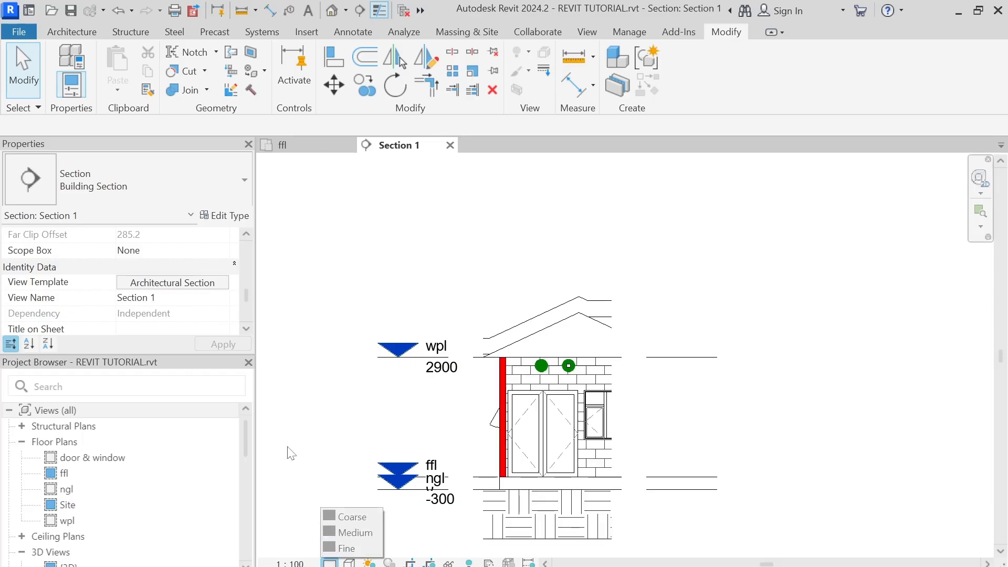
{"action": "left_click", "coordinate": [153, 283]}
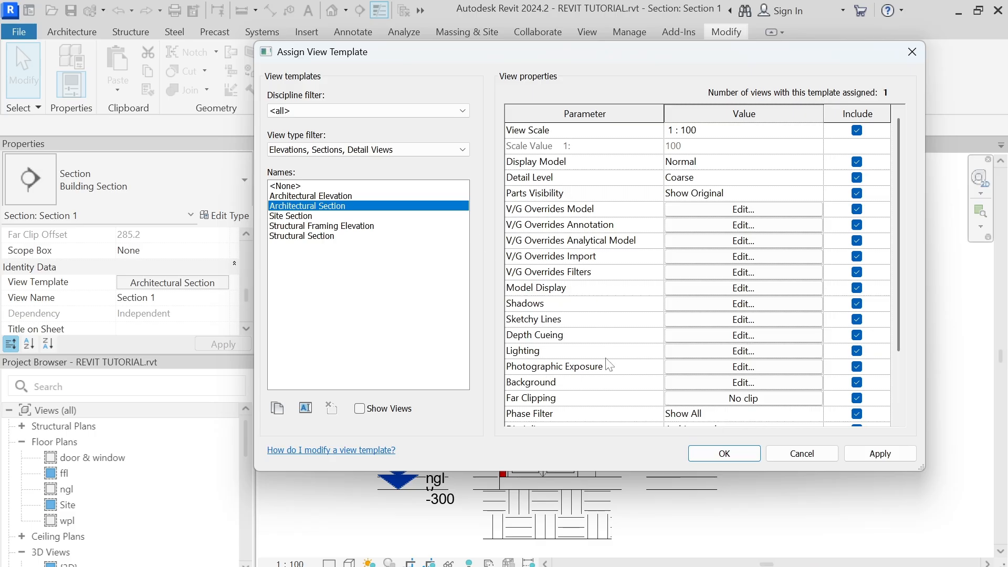
{"action": "left_click", "coordinate": [912, 52]}
{"action": "scroll", "coordinate": [466, 407], "scroll_direction": "up", "scroll_amount": 3}
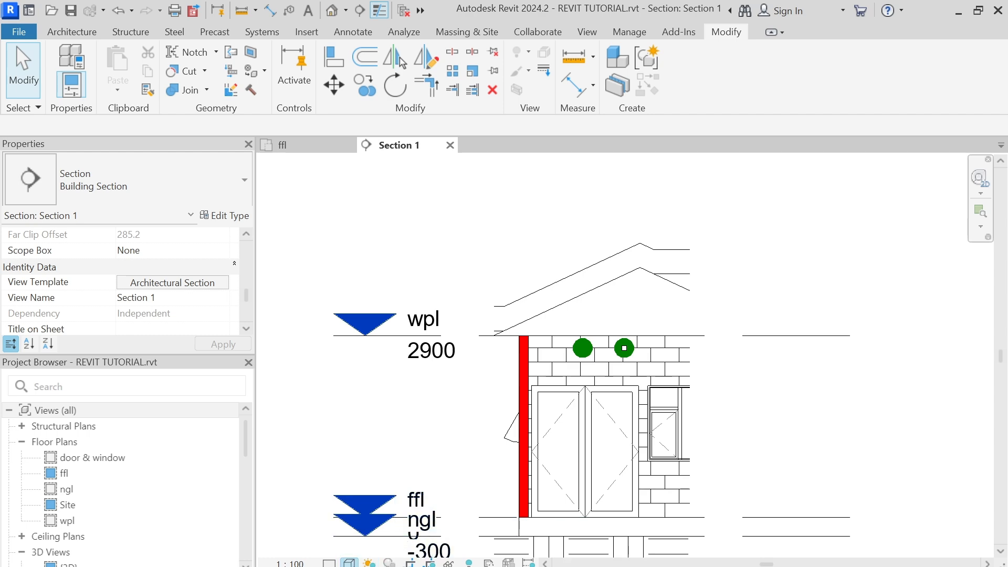
Step: Show view templates of all view types and assign Architectural Plan to the section view
{"action": "left_click", "coordinate": [179, 284]}
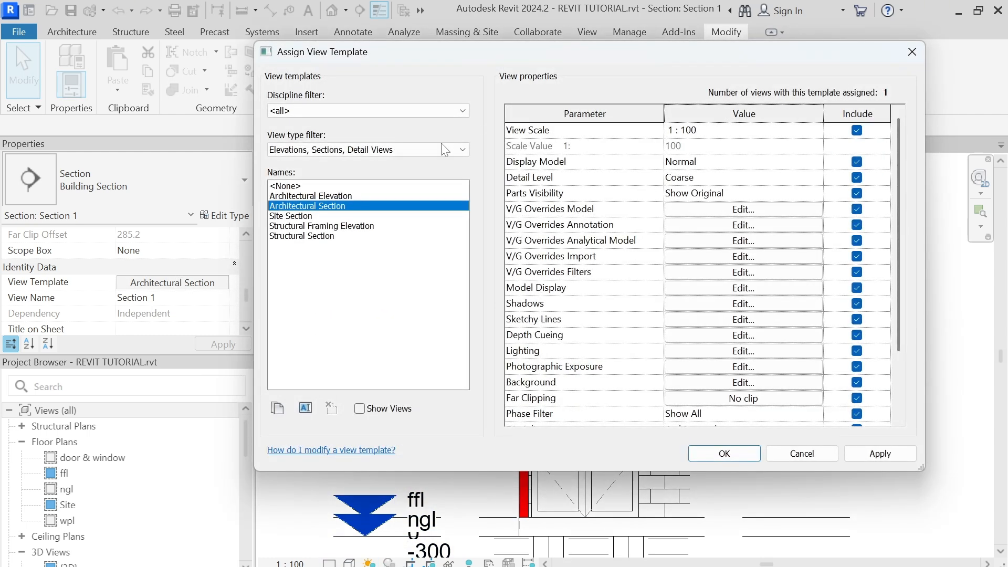
{"action": "left_click", "coordinate": [445, 149]}
{"action": "left_click", "coordinate": [408, 158]}
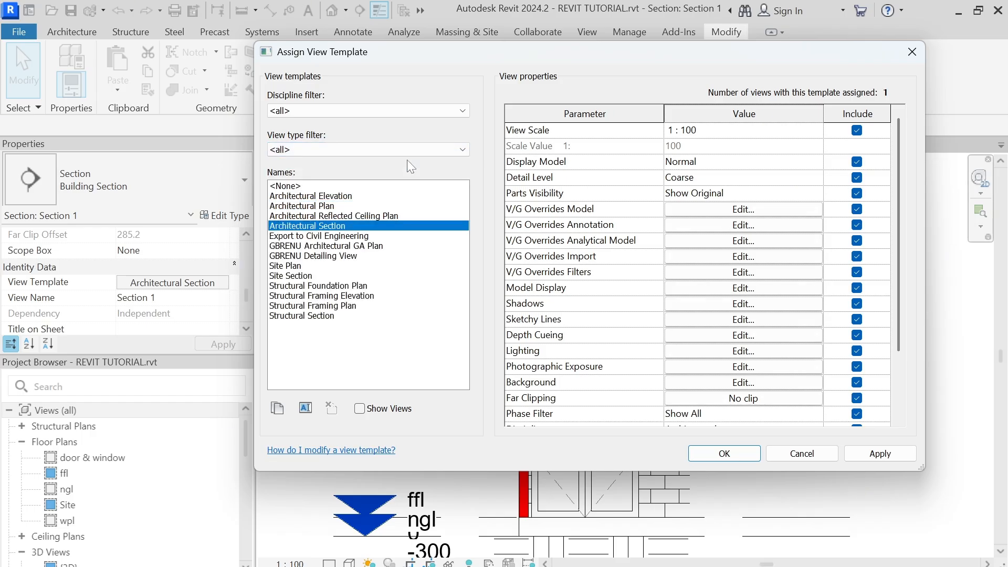
{"action": "left_click", "coordinate": [299, 198]}
{"action": "left_click", "coordinate": [310, 206]}
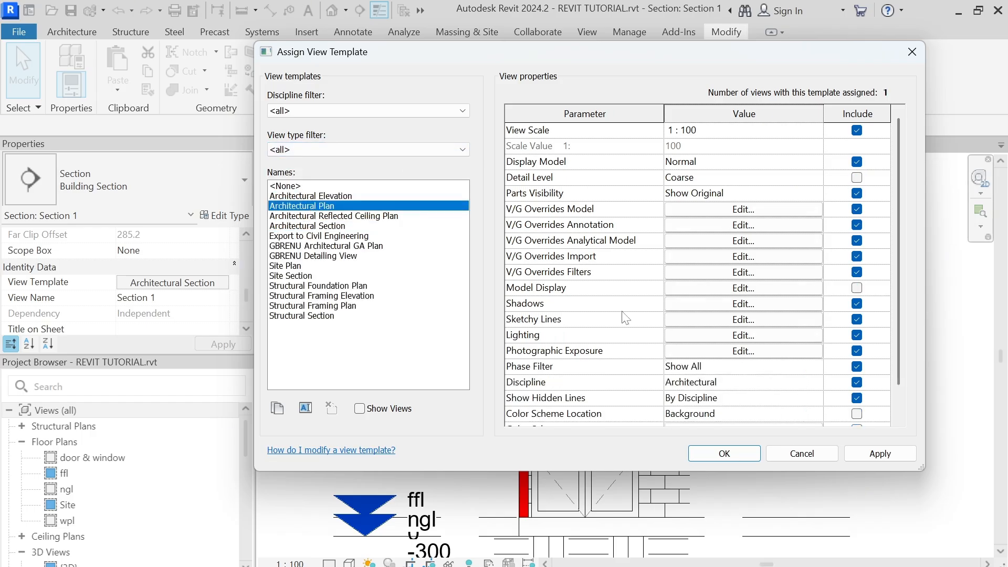
{"action": "left_click", "coordinate": [875, 454]}
{"action": "left_click", "coordinate": [711, 455]}
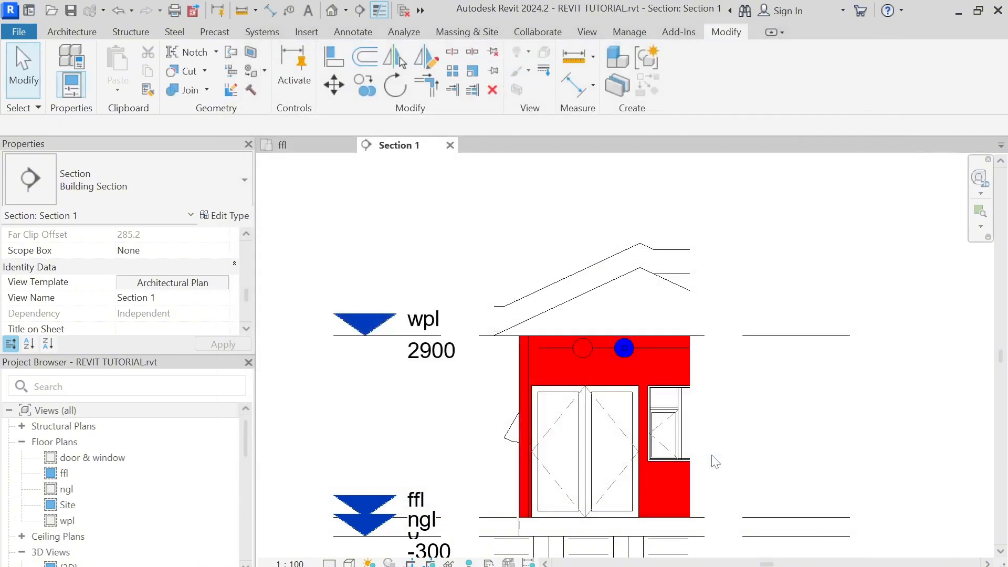
Step: Set the section view's detail level to Fine so the conduits above the doors are drawn in full
{"action": "scroll", "coordinate": [587, 362], "scroll_direction": "up", "scroll_amount": 2}
{"action": "scroll", "coordinate": [580, 363], "scroll_direction": "up", "scroll_amount": 1}
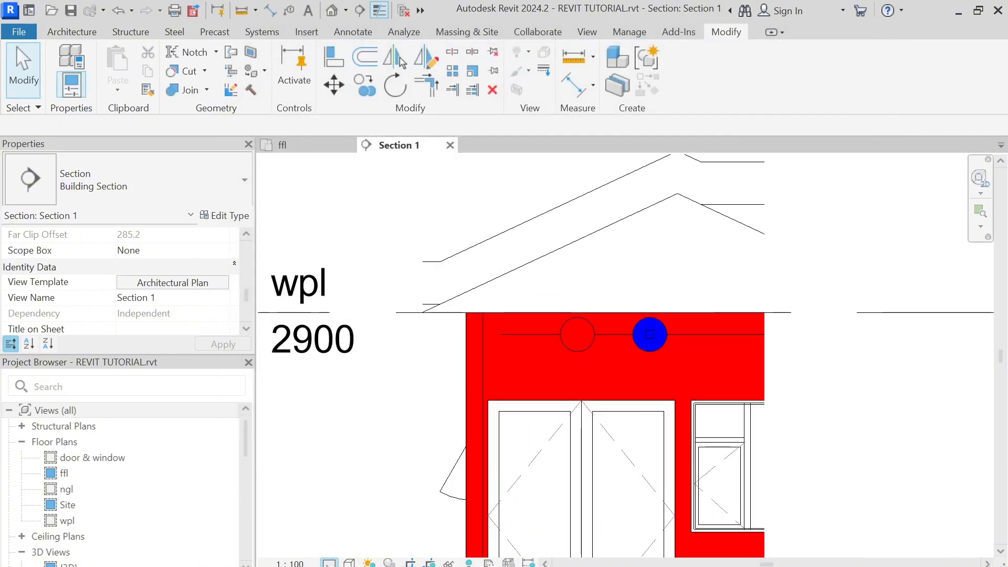
{"action": "left_click", "coordinate": [329, 563]}
{"action": "left_click", "coordinate": [347, 547]}
{"action": "scroll", "coordinate": [683, 333], "scroll_direction": "up", "scroll_amount": 2}
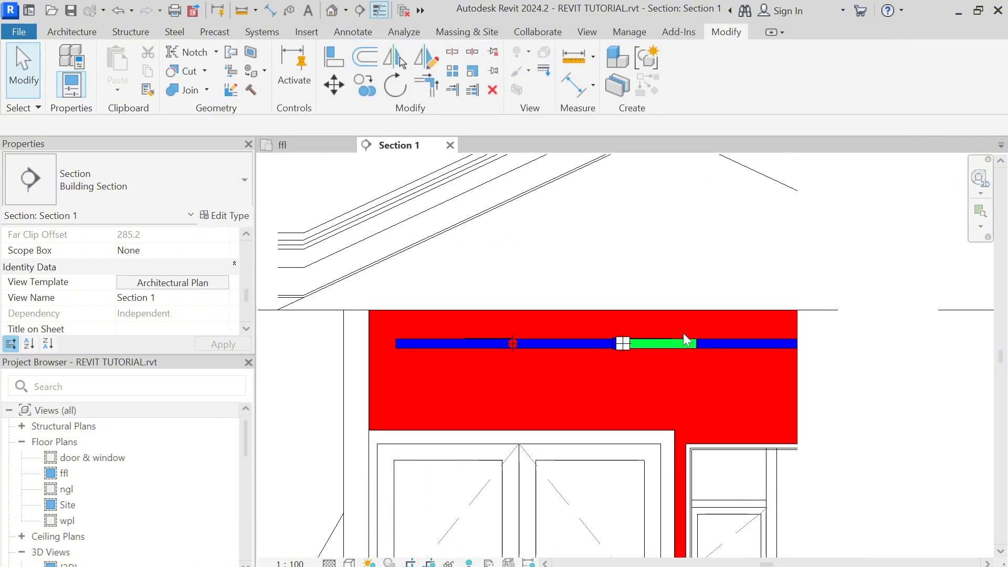
Step: Examine the conduit crossing in section, checking the switch and socket conduit and the geyser conduit beside the tee
{"action": "scroll", "coordinate": [683, 332], "scroll_direction": "up", "scroll_amount": 2}
{"action": "scroll", "coordinate": [681, 335], "scroll_direction": "down", "scroll_amount": 2}
{"action": "scroll", "coordinate": [514, 350], "scroll_direction": "up", "scroll_amount": 3}
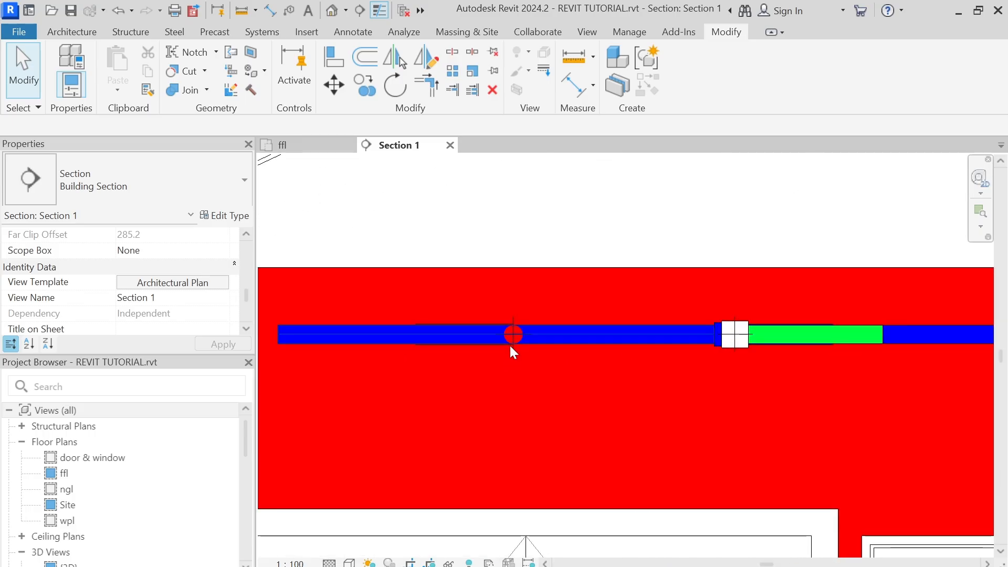
{"action": "scroll", "coordinate": [512, 336], "scroll_direction": "up", "scroll_amount": 1}
{"action": "scroll", "coordinate": [513, 336], "scroll_direction": "down", "scroll_amount": 3}
{"action": "left_click", "coordinate": [540, 329]}
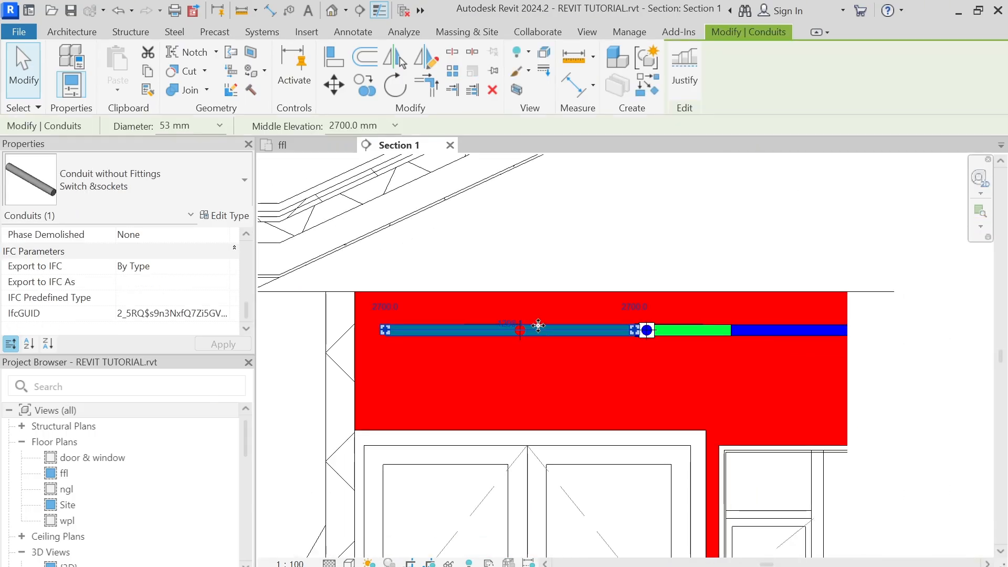
{"action": "scroll", "coordinate": [641, 328], "scroll_direction": "up", "scroll_amount": 3}
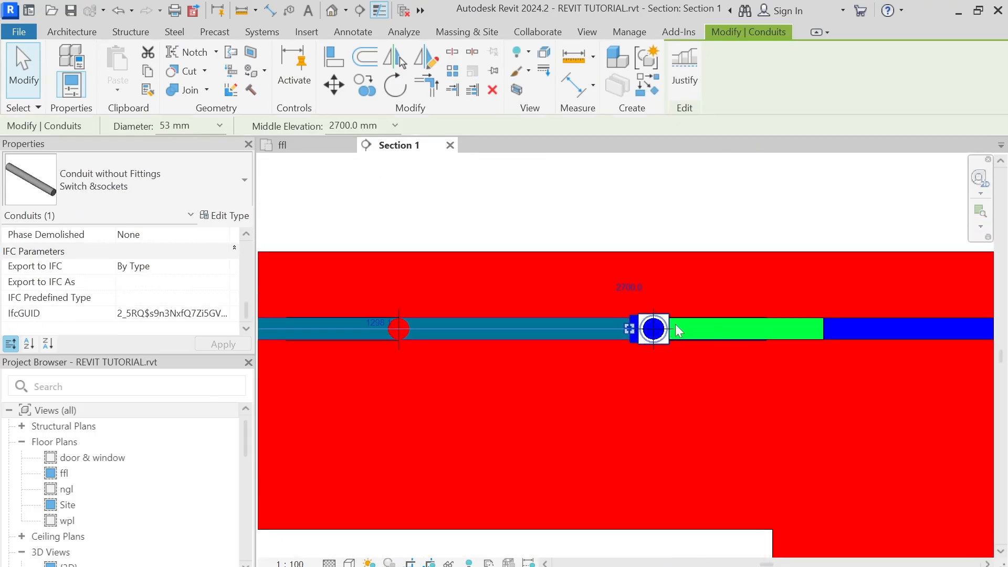
{"action": "left_click", "coordinate": [778, 331]}
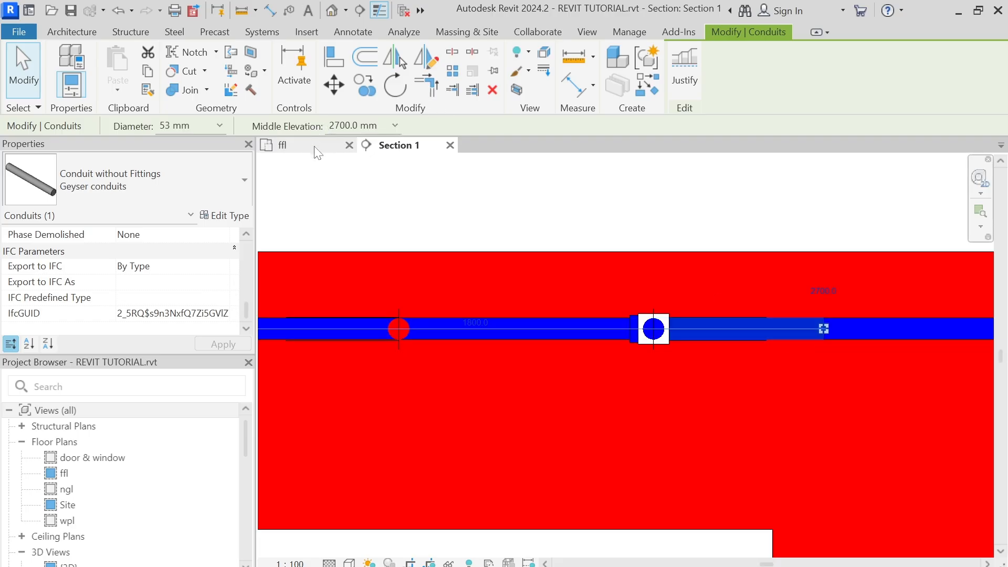
Step: Locate the selected geyser conduit in the ffl floor plan and return to Section 1
{"action": "left_click", "coordinate": [286, 144]}
{"action": "scroll", "coordinate": [549, 399], "scroll_direction": "up", "scroll_amount": 5}
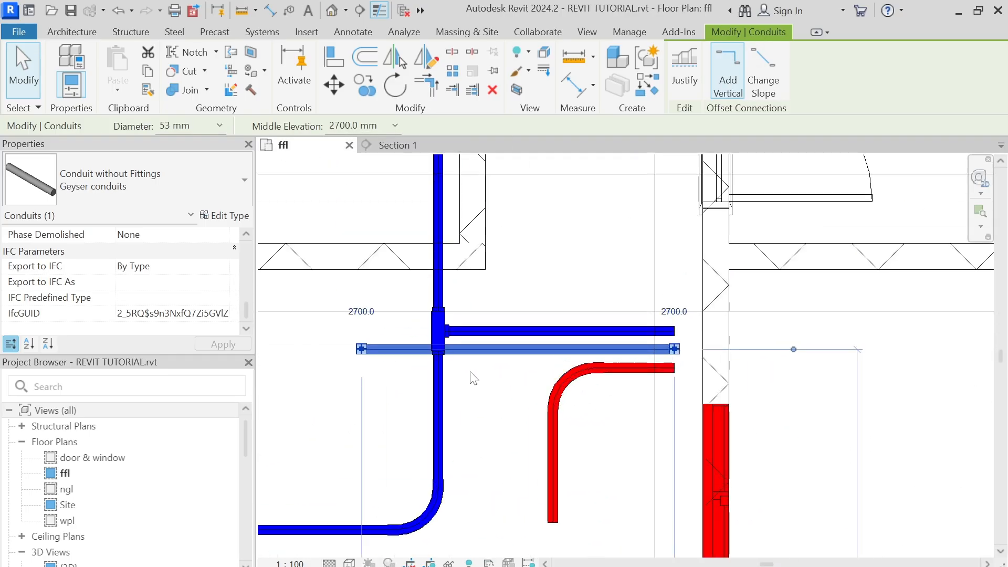
{"action": "left_click", "coordinate": [472, 374]}
{"action": "left_click", "coordinate": [467, 357]}
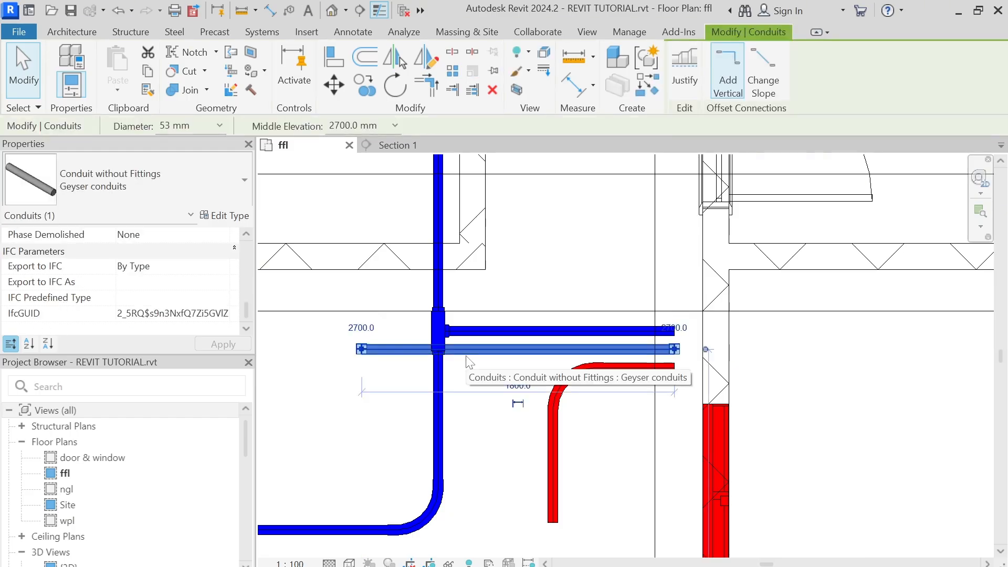
{"action": "left_click", "coordinate": [412, 146]}
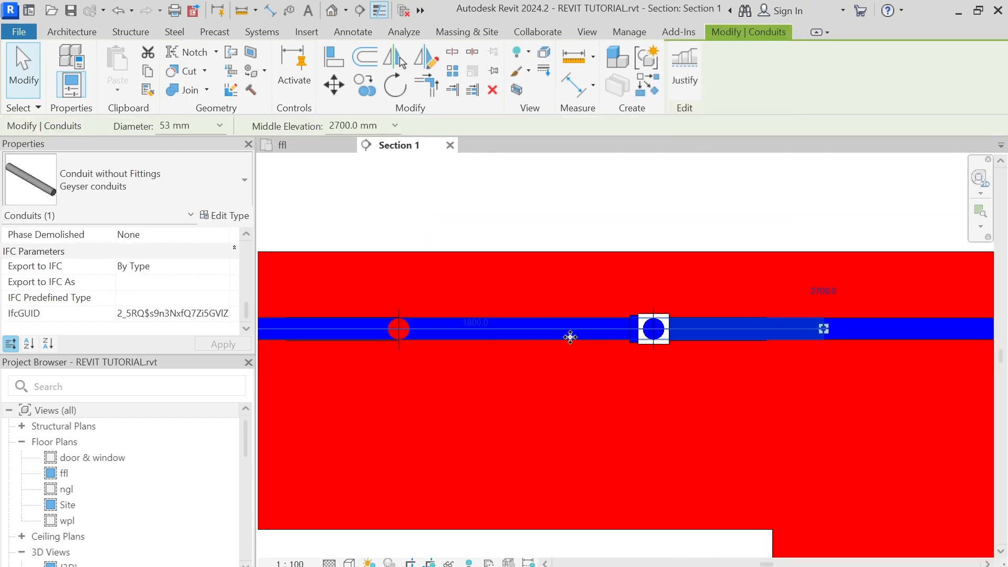
Step: Try to shorten the green geyser conduit from its far end in the section view
{"action": "scroll", "coordinate": [651, 336], "scroll_direction": "down", "scroll_amount": 3}
{"action": "left_click", "coordinate": [658, 256]}
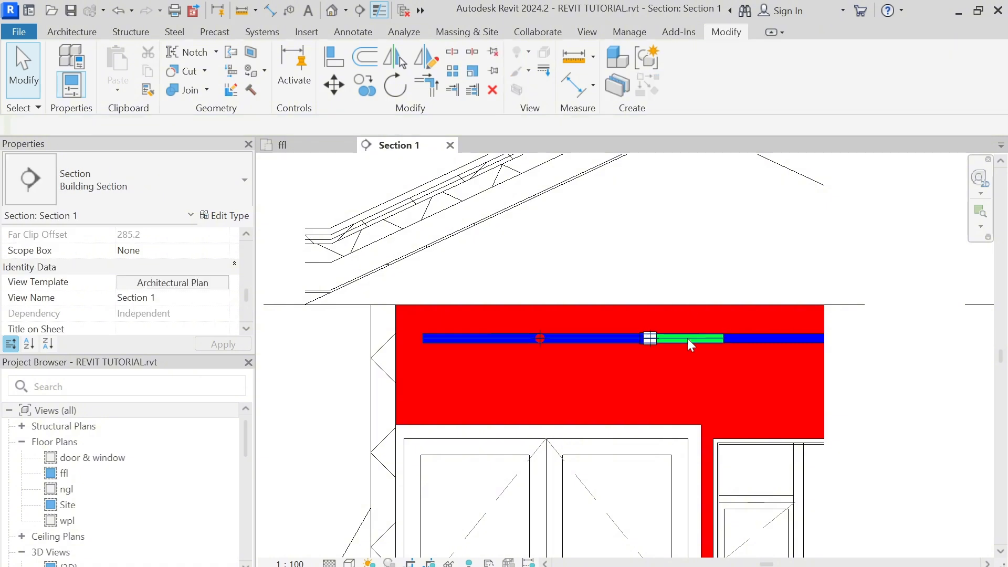
{"action": "left_click", "coordinate": [688, 339]}
{"action": "scroll", "coordinate": [656, 339], "scroll_direction": "up", "scroll_amount": 2}
{"action": "scroll", "coordinate": [642, 339], "scroll_direction": "up", "scroll_amount": 4}
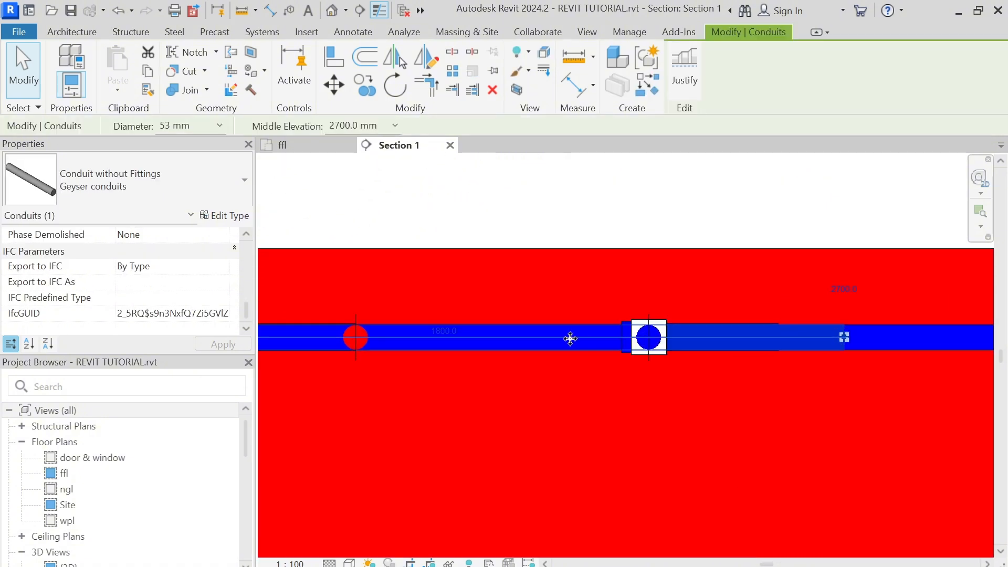
{"action": "scroll", "coordinate": [569, 339], "scroll_direction": "down", "scroll_amount": 5}
{"action": "left_click", "coordinate": [304, 341]}
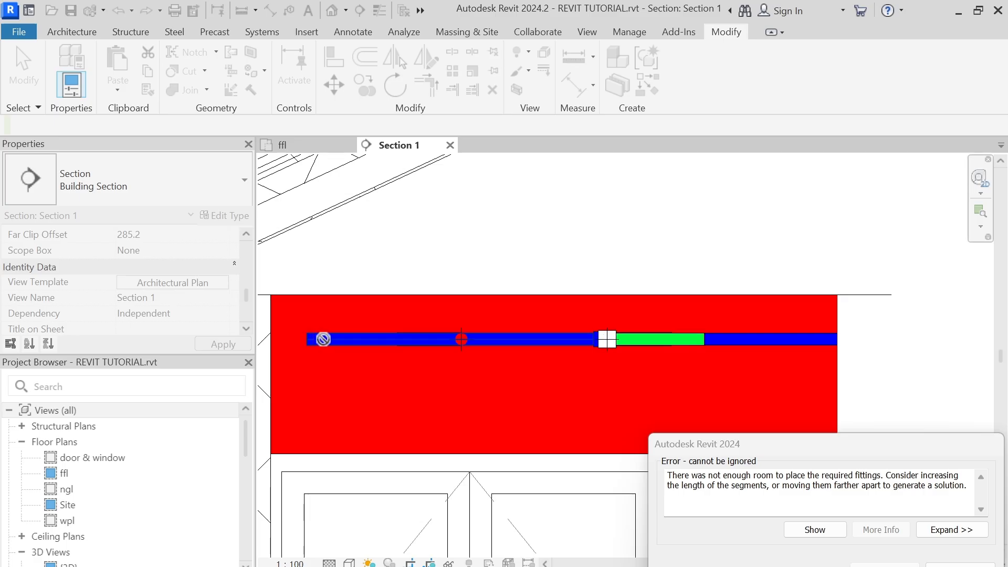
{"action": "key", "text": "Escape"}
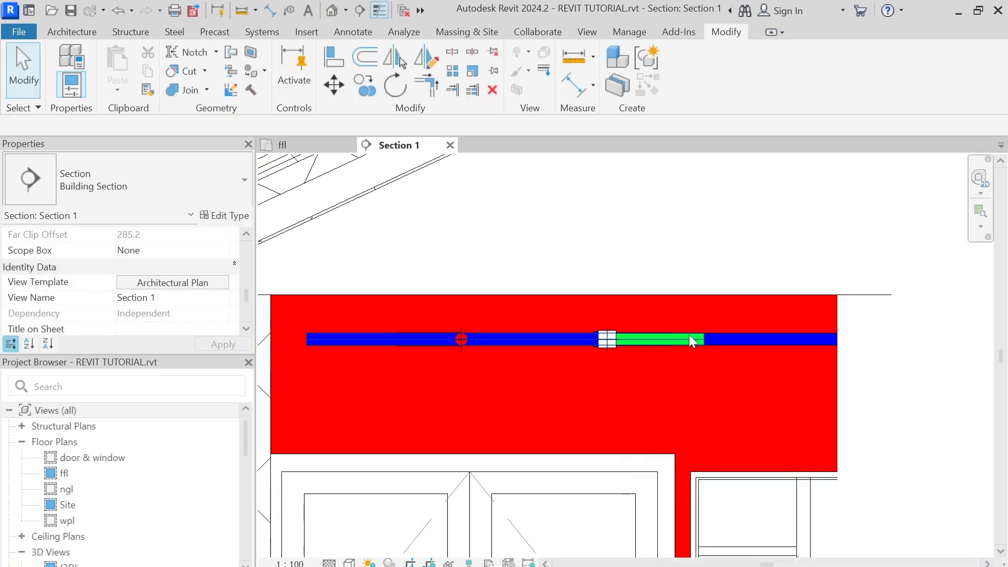
Step: Shorten the green geyser conduit in section by pulling its far end back past the tee fitting
{"action": "left_click", "coordinate": [689, 336]}
{"action": "scroll", "coordinate": [300, 338], "scroll_direction": "up", "scroll_amount": 5}
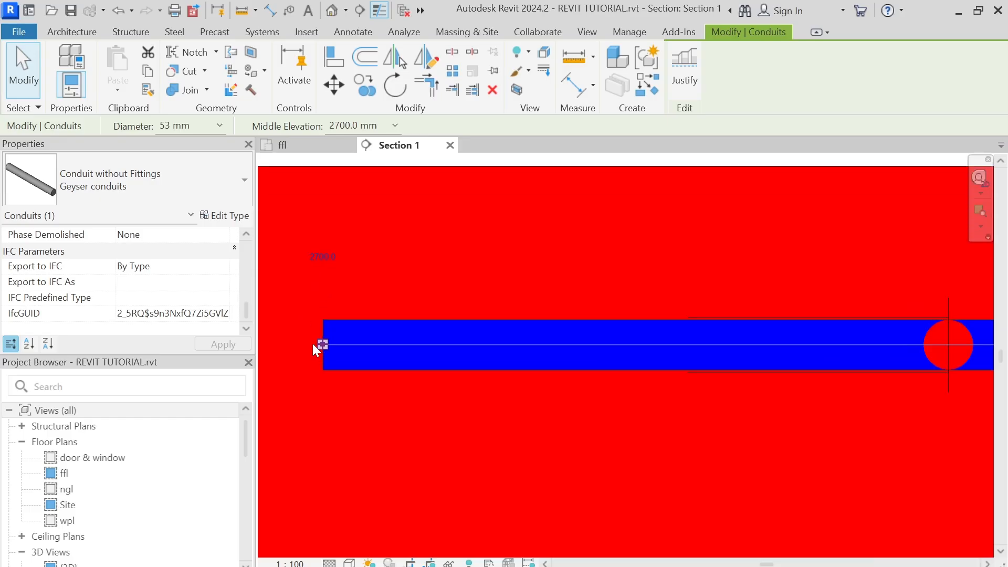
{"action": "left_click_drag", "start_coordinate": [321, 345], "coordinate": [717, 349]}
{"action": "scroll", "coordinate": [551, 348], "scroll_direction": "down", "scroll_amount": 8}
{"action": "scroll", "coordinate": [717, 349], "scroll_direction": "up", "scroll_amount": 5}
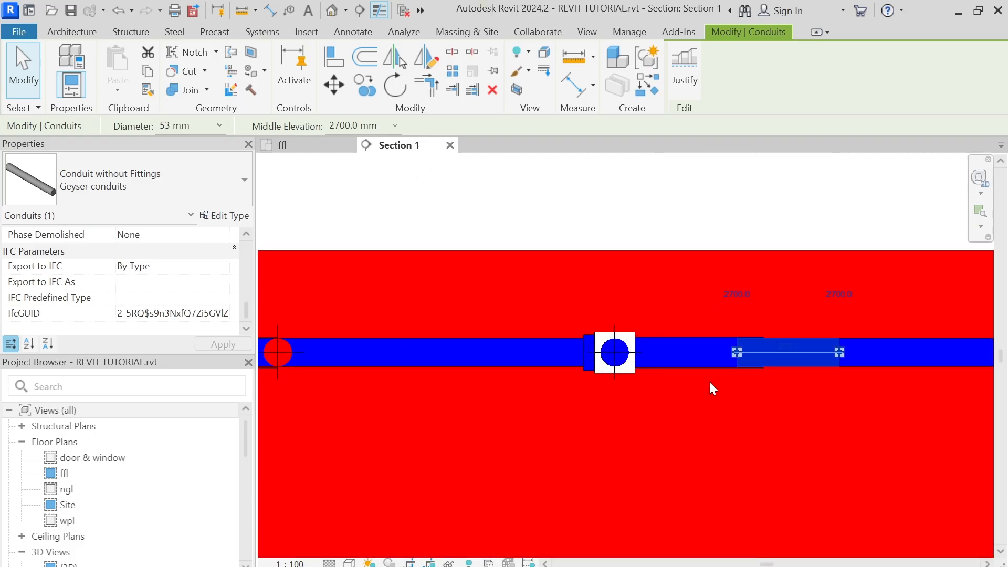
{"action": "key", "text": "Escape"}
{"action": "scroll", "coordinate": [713, 389], "scroll_direction": "down", "scroll_amount": 5}
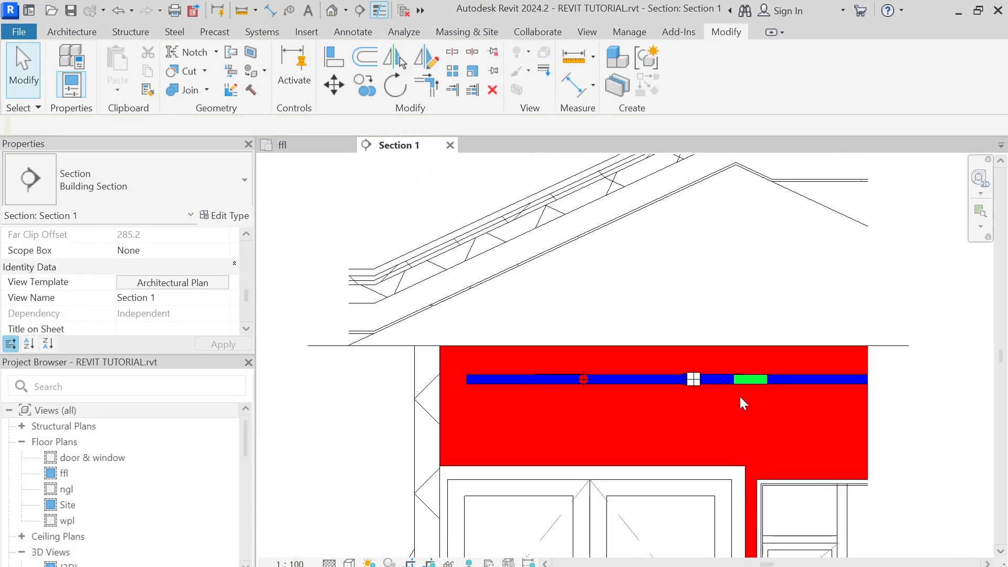
Step: Select the tee fitting at the crossing in section and locate it in the ffl floor plan
{"action": "scroll", "coordinate": [740, 398], "scroll_direction": "up", "scroll_amount": 4}
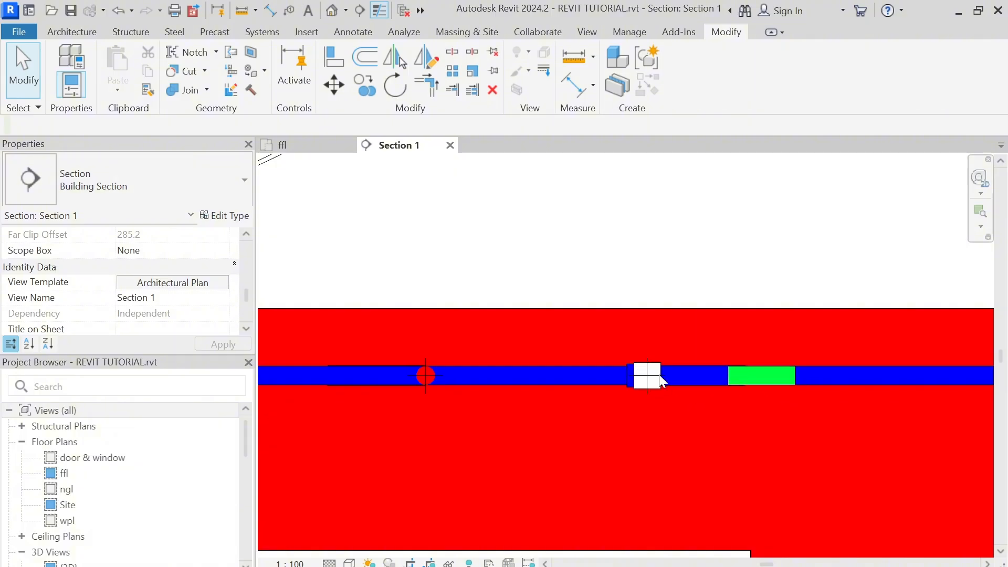
{"action": "left_click", "coordinate": [641, 375]}
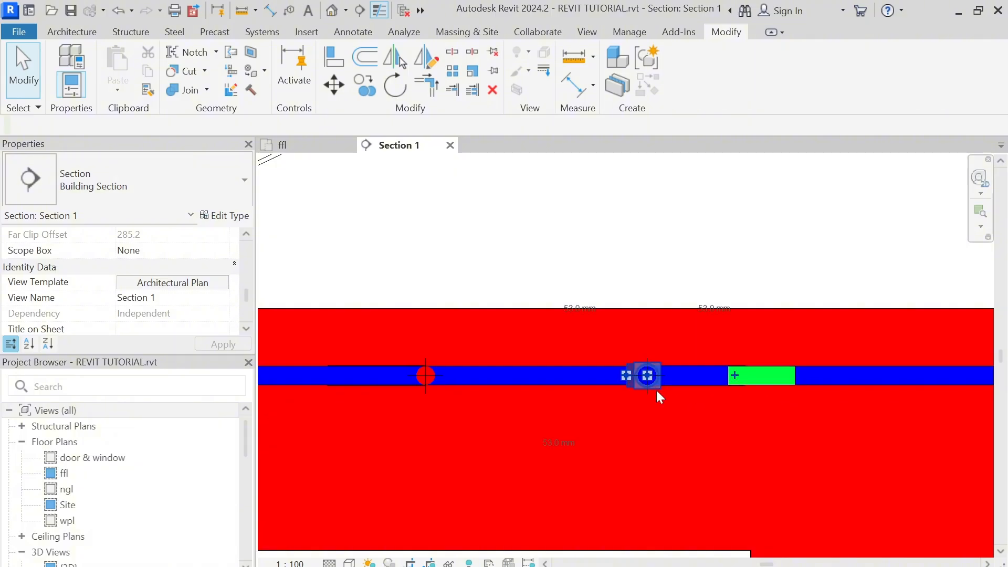
{"action": "left_click", "coordinate": [283, 145]}
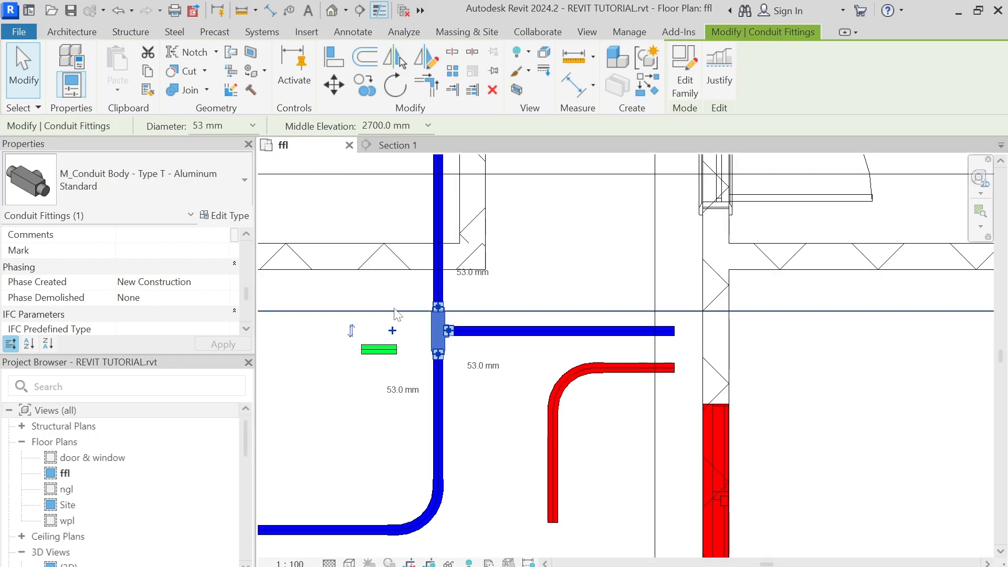
{"action": "left_click", "coordinate": [477, 401]}
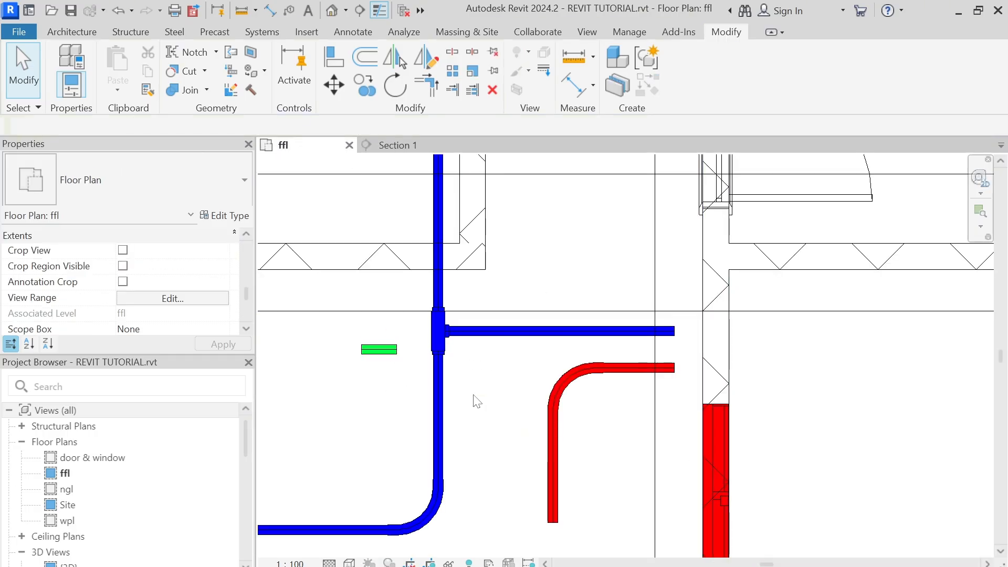
Step: Extend the shortened green geyser conduit across the vertical blue run to align with the ends of the neighbouring blue and red conduits
{"action": "left_click", "coordinate": [369, 347]}
{"action": "left_click_drag", "start_coordinate": [397, 349], "coordinate": [675, 349]}
{"action": "left_click", "coordinate": [530, 370]}
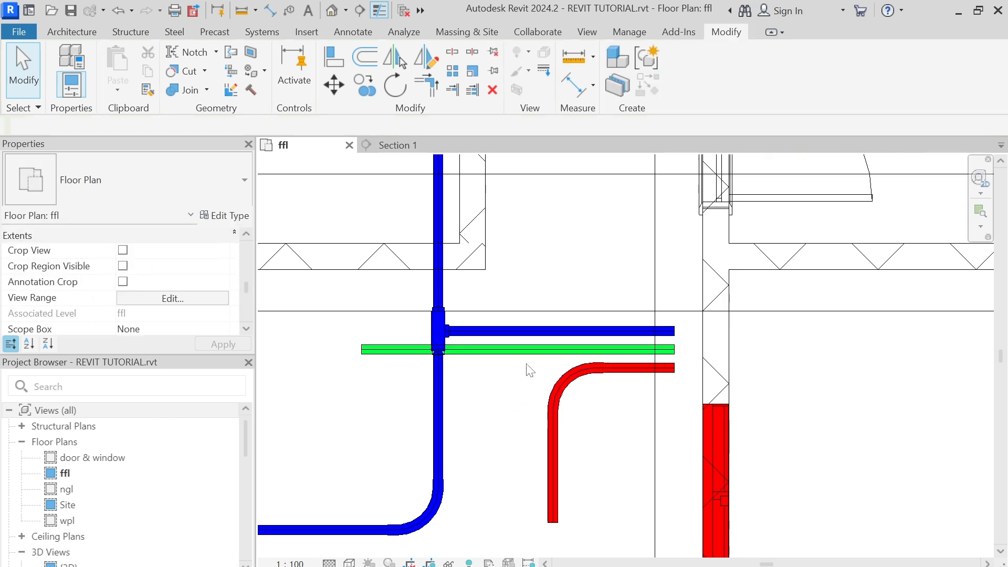
{"action": "scroll", "coordinate": [417, 370], "scroll_direction": "down", "scroll_amount": 3}
{"action": "scroll", "coordinate": [433, 389], "scroll_direction": "up", "scroll_amount": 2}
{"action": "scroll", "coordinate": [436, 399], "scroll_direction": "down", "scroll_amount": 1}
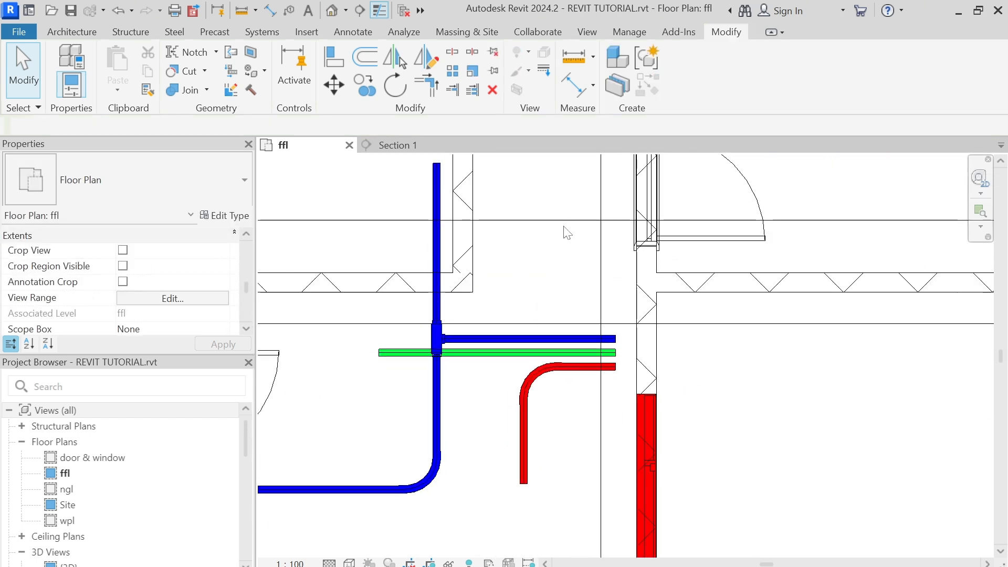
Step: Try to pull the end of the geyser conduit back past the tee in Section 1
{"action": "left_click", "coordinate": [418, 147]}
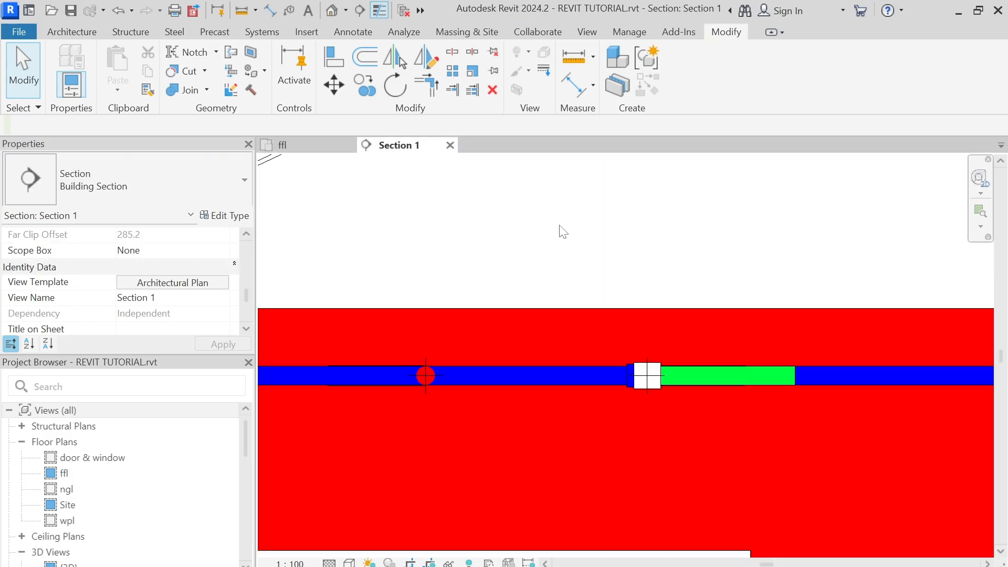
{"action": "scroll", "coordinate": [705, 392], "scroll_direction": "down", "scroll_amount": 3}
{"action": "left_click", "coordinate": [718, 388]}
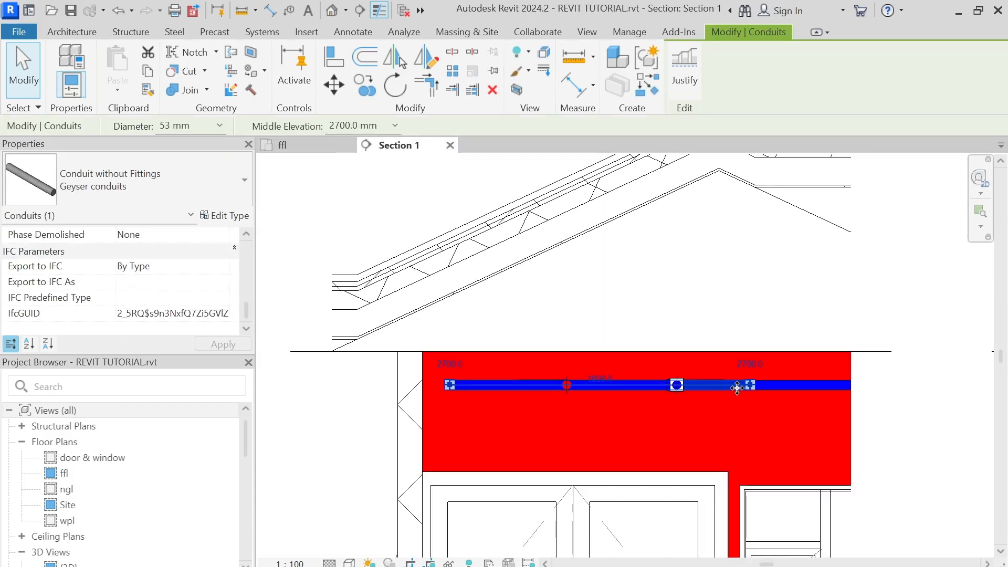
{"action": "left_click_drag", "start_coordinate": [754, 386], "coordinate": [646, 386]}
{"action": "scroll", "coordinate": [646, 386], "scroll_direction": "up", "scroll_amount": 3}
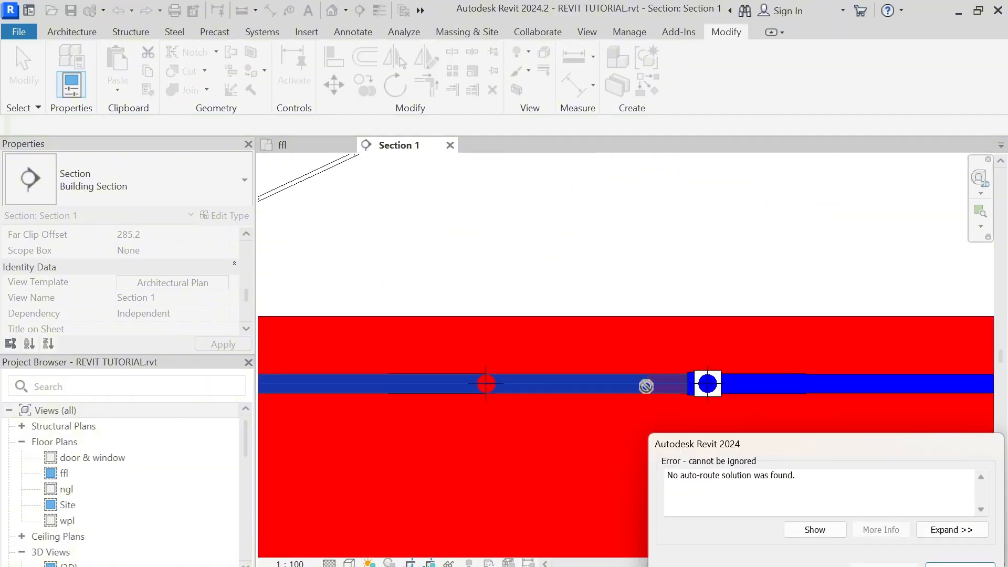
{"action": "scroll", "coordinate": [647, 386], "scroll_direction": "down", "scroll_amount": 3}
{"action": "key", "text": "Escape"}
Step: Shorten the geyser conduit to about 920 mm so it ends between the red conduit crossing and the tee
{"action": "left_click", "coordinate": [722, 386]}
{"action": "left_click_drag", "start_coordinate": [753, 386], "coordinate": [642, 386]}
{"action": "scroll", "coordinate": [641, 385], "scroll_direction": "up", "scroll_amount": 4}
{"action": "key", "text": "Escape"}
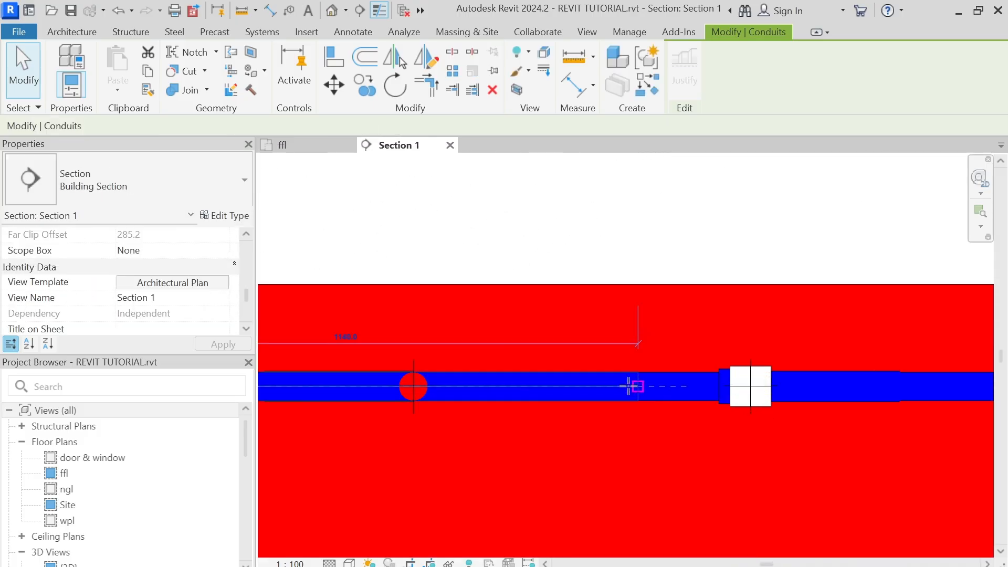
{"action": "left_click", "coordinate": [526, 386]}
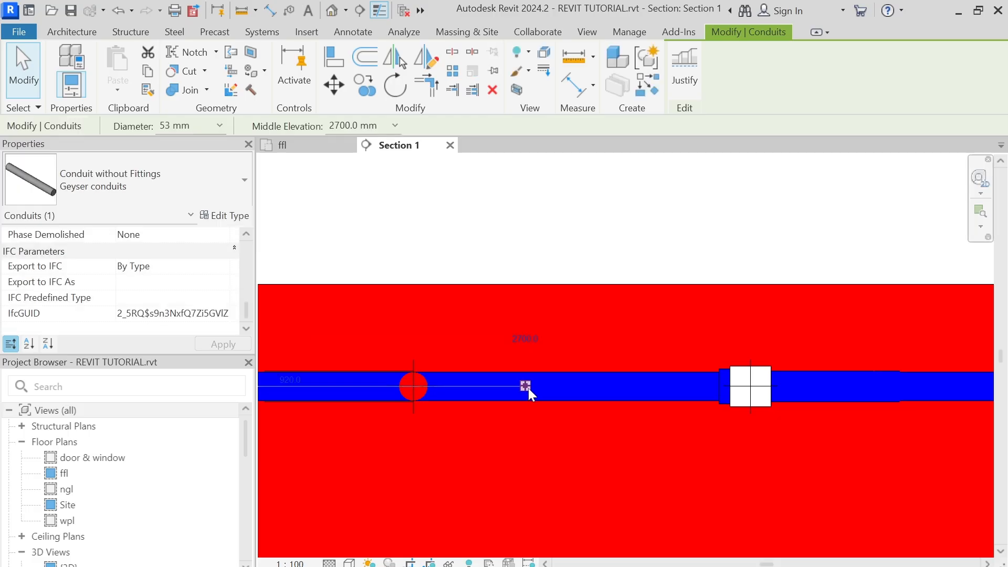
Step: Continue the geyser conduit from its shortened end down at 45° and about 529 mm horizontally beneath the tee at about 2431 mm elevation
{"action": "right_click", "coordinate": [526, 386]}
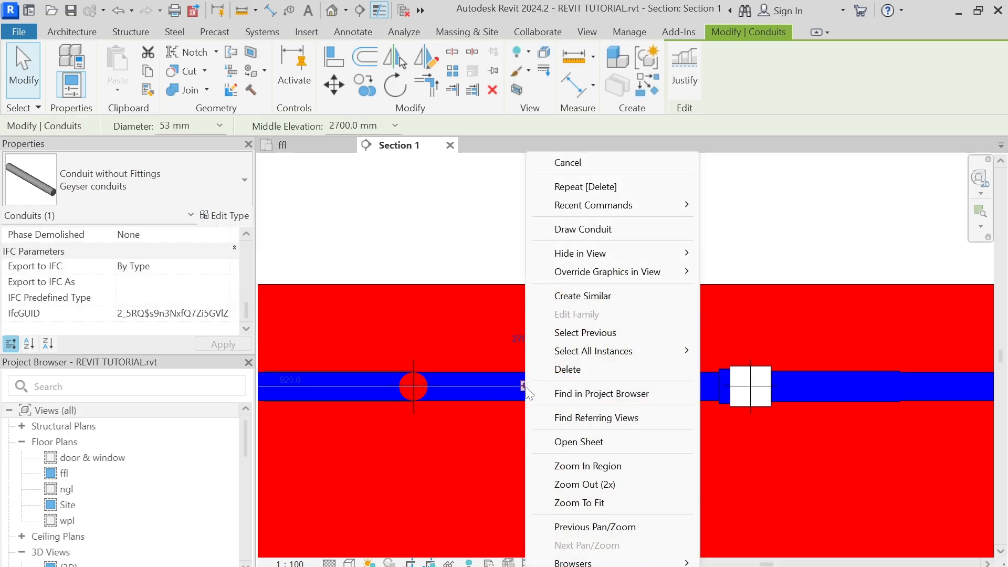
{"action": "left_click", "coordinate": [580, 228]}
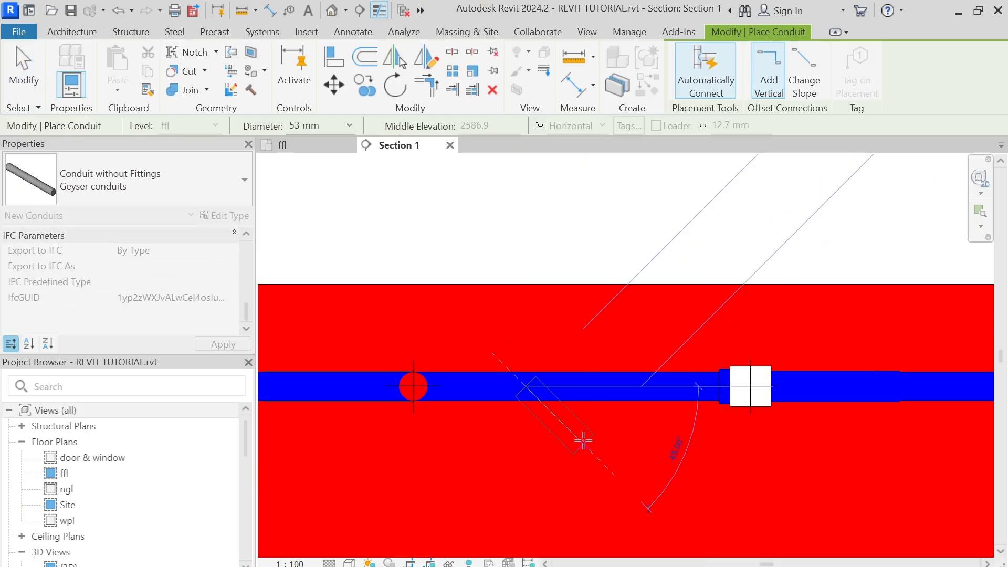
{"action": "left_click", "coordinate": [606, 458]}
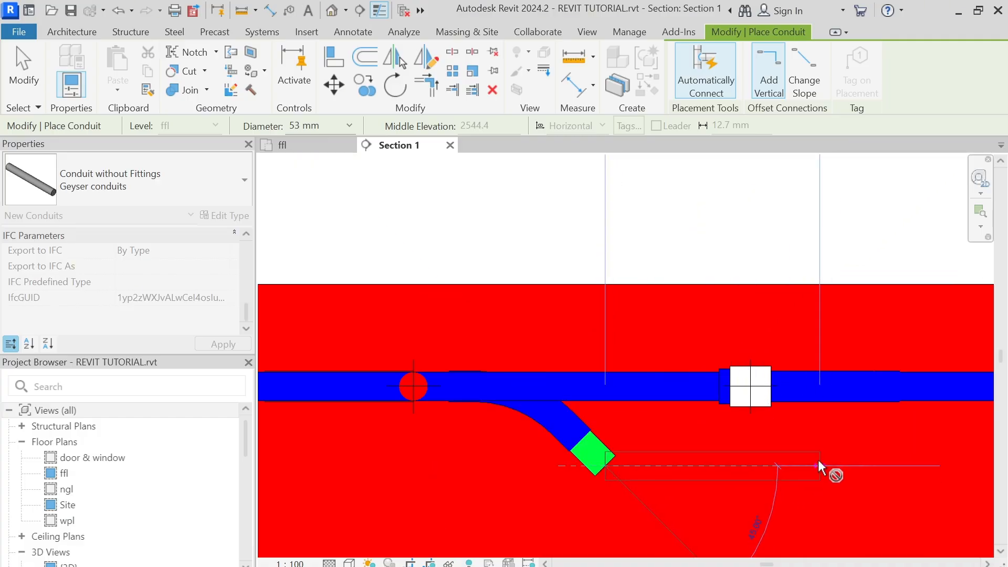
{"action": "scroll", "coordinate": [828, 473], "scroll_direction": "down", "scroll_amount": 3}
{"action": "middle_click_drag", "start_coordinate": [828, 472], "coordinate": [499, 459]}
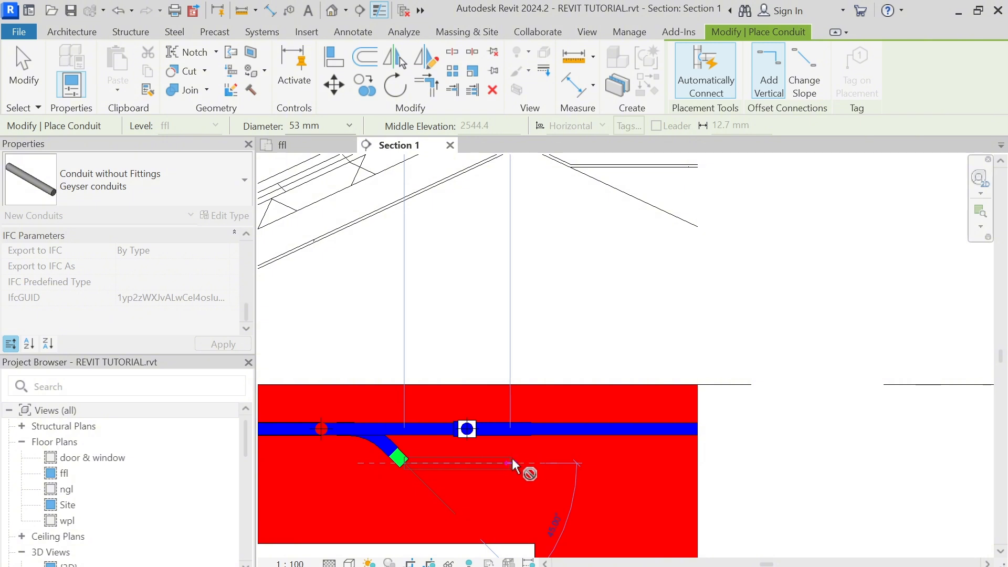
{"action": "left_click", "coordinate": [428, 485]}
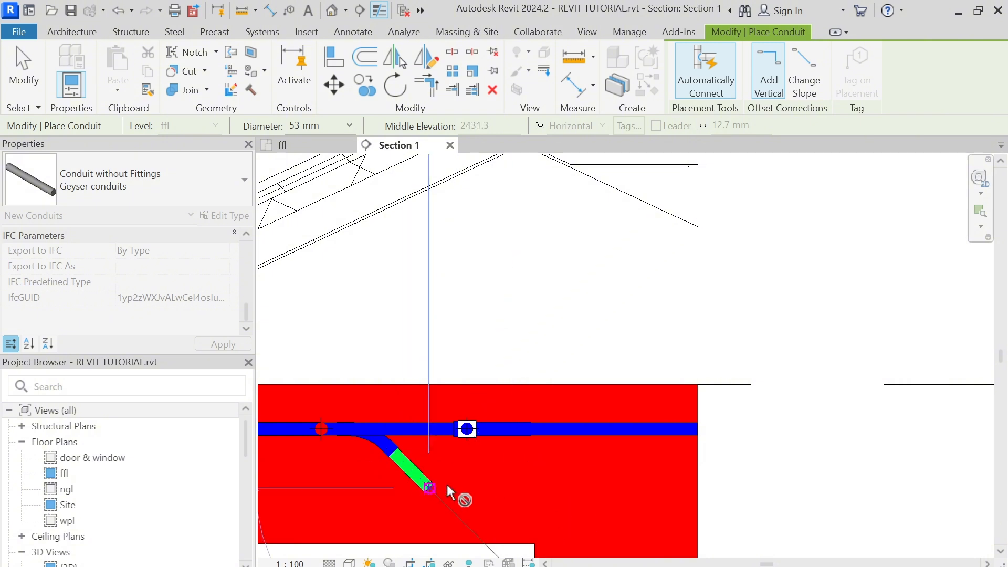
{"action": "left_click", "coordinate": [578, 488]}
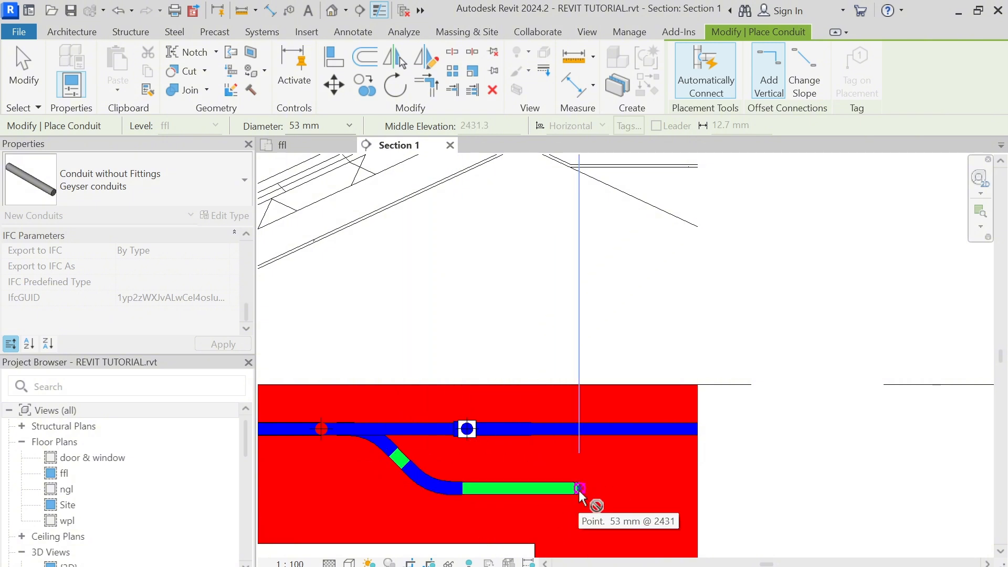
{"action": "key", "text": "Escape"}
{"action": "key", "text": "Escape"}
Step: Select the lowered horizontal geyser conduit in section and locate it in the ffl floor plan
{"action": "scroll", "coordinate": [579, 490], "scroll_direction": "down", "scroll_amount": 4}
{"action": "scroll", "coordinate": [546, 488], "scroll_direction": "up", "scroll_amount": 1}
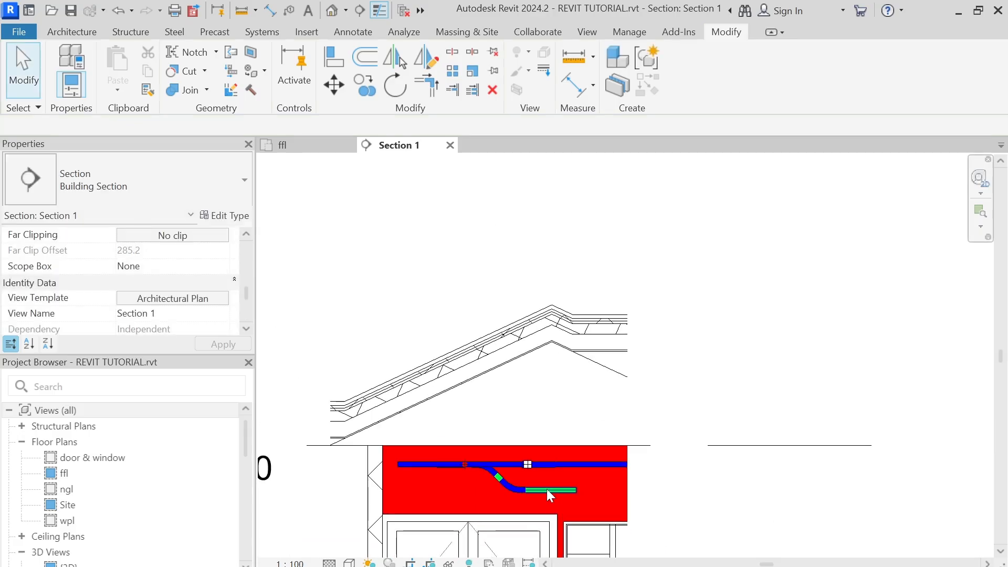
{"action": "scroll", "coordinate": [546, 490], "scroll_direction": "up", "scroll_amount": 1}
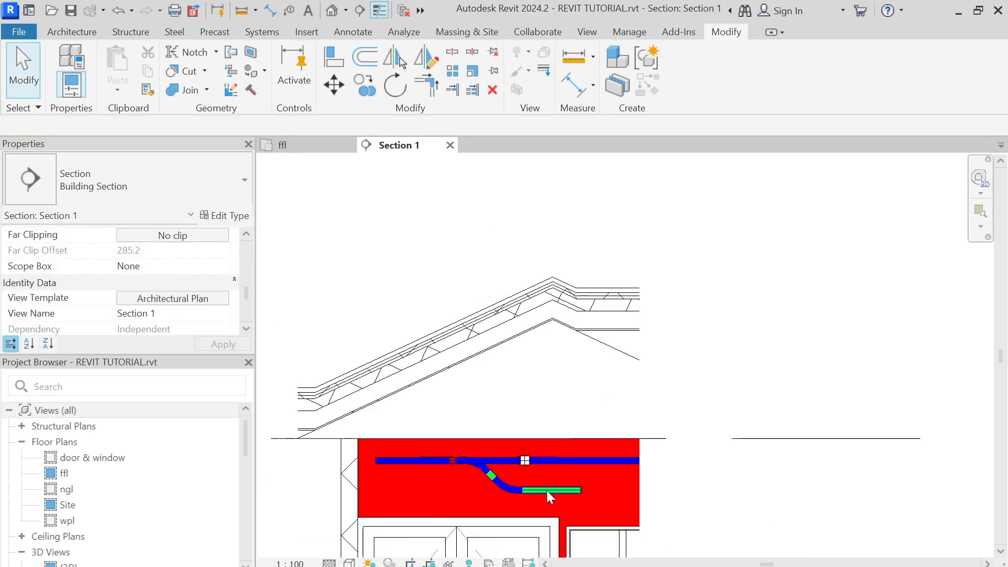
{"action": "scroll", "coordinate": [547, 490], "scroll_direction": "up", "scroll_amount": 1}
{"action": "left_click", "coordinate": [551, 491]}
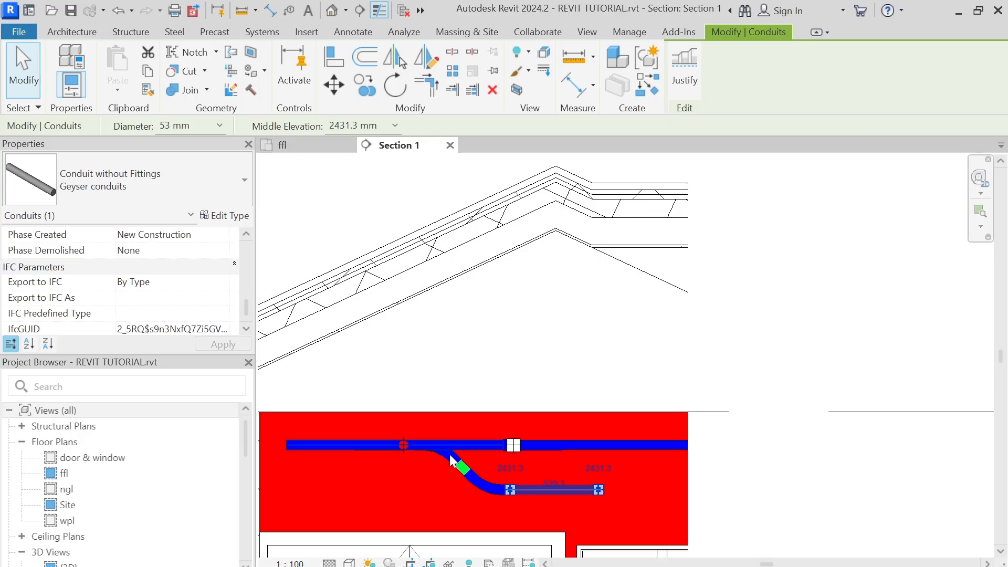
{"action": "left_click", "coordinate": [310, 145]}
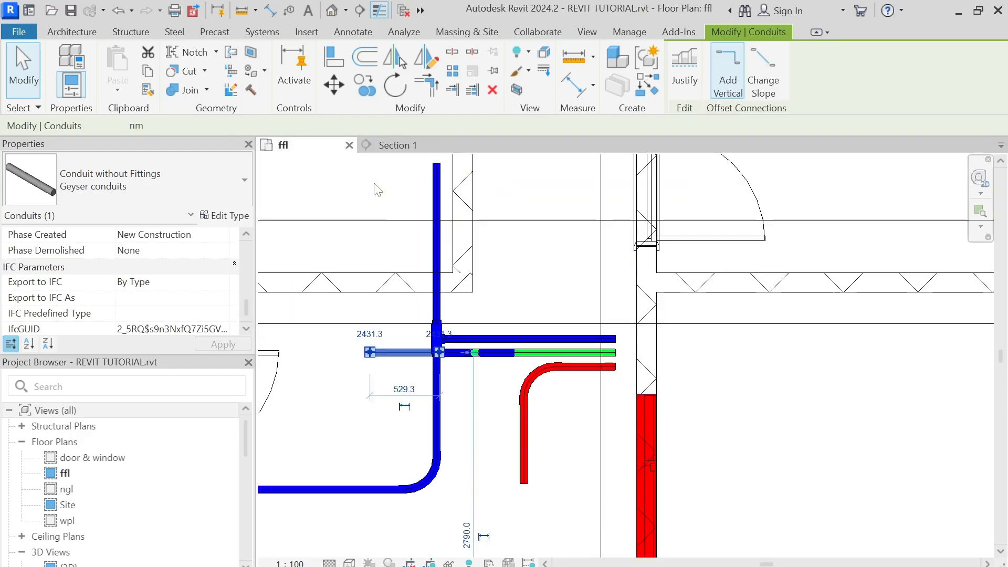
Step: Change the Type Mark of the two 45° conduit elbows on the green run and accept the duplicate mark
{"action": "left_click", "coordinate": [486, 378]}
{"action": "left_click", "coordinate": [491, 363]}
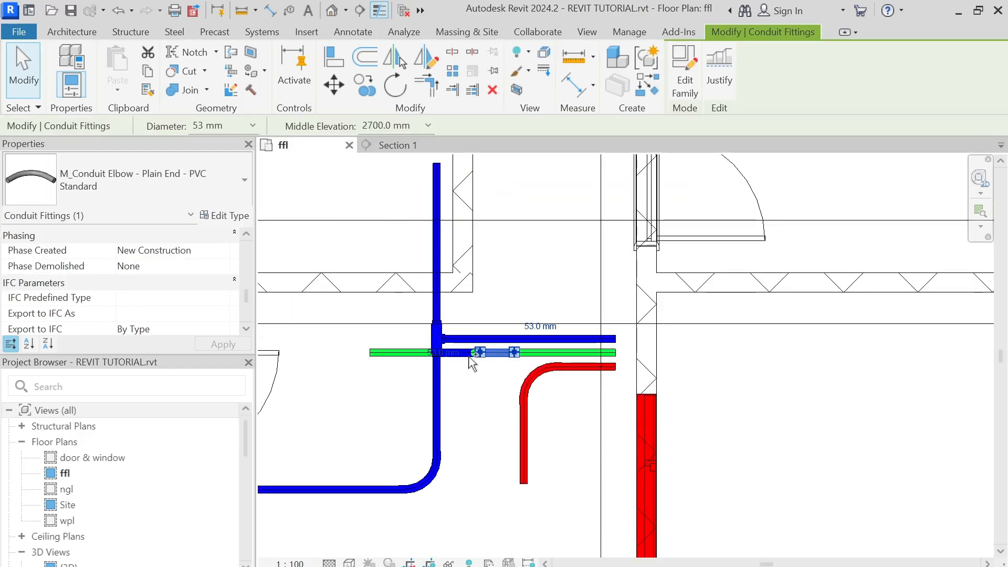
{"action": "scroll", "coordinate": [490, 364], "scroll_direction": "up", "scroll_amount": 1}
{"action": "left_click", "coordinate": [468, 356], "text": "ctrl"}
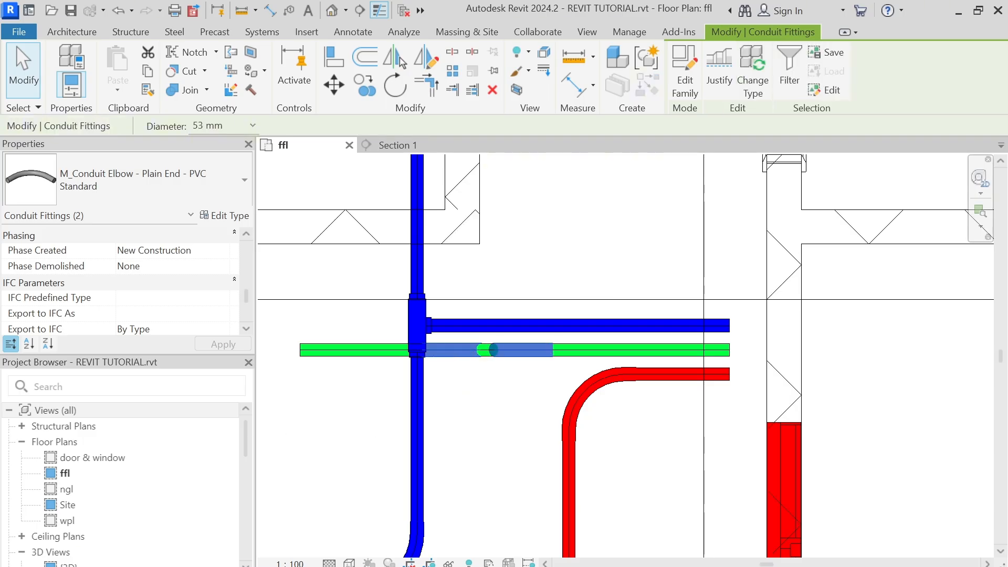
{"action": "scroll", "coordinate": [212, 267], "scroll_direction": "down", "scroll_amount": 2}
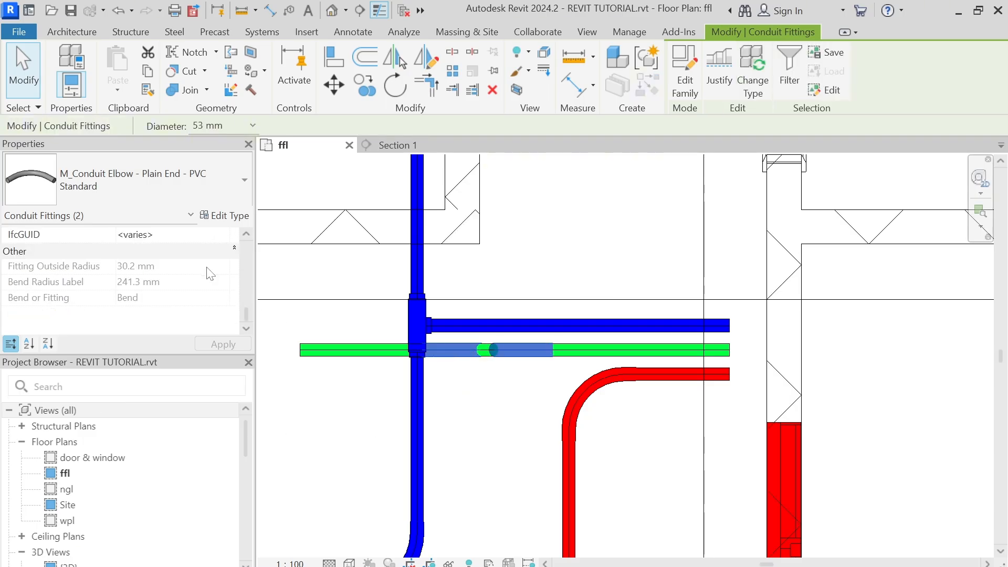
{"action": "scroll", "coordinate": [221, 247], "scroll_direction": "up", "scroll_amount": 5}
{"action": "left_click", "coordinate": [226, 216]}
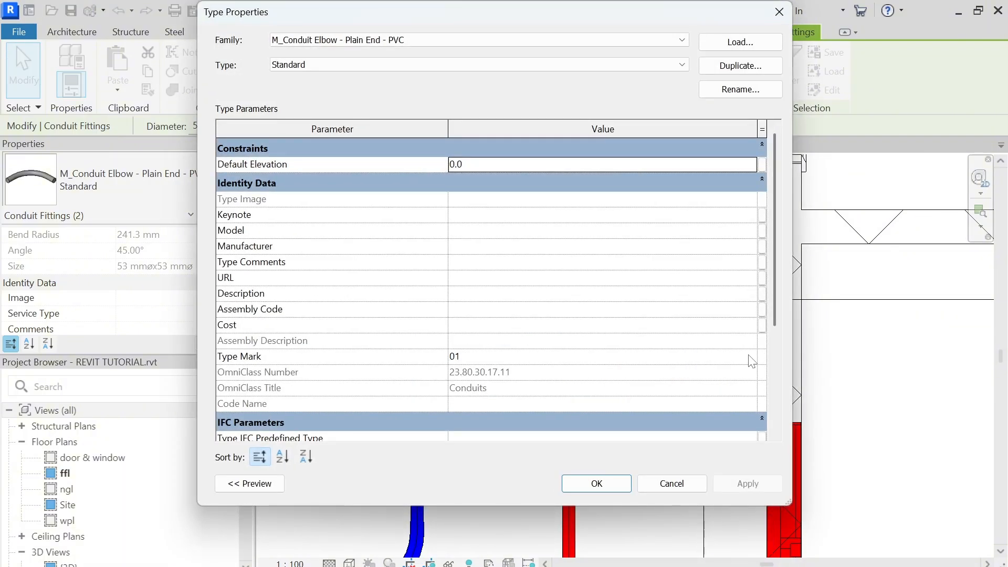
{"action": "left_click", "coordinate": [752, 361]}
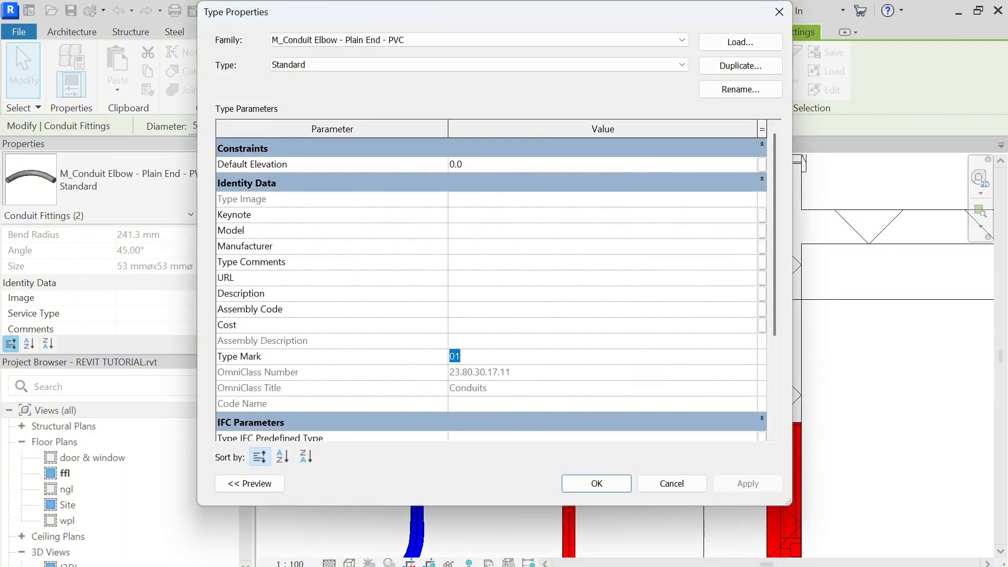
{"action": "left_click", "coordinate": [598, 490]}
{"action": "left_click", "coordinate": [553, 314]}
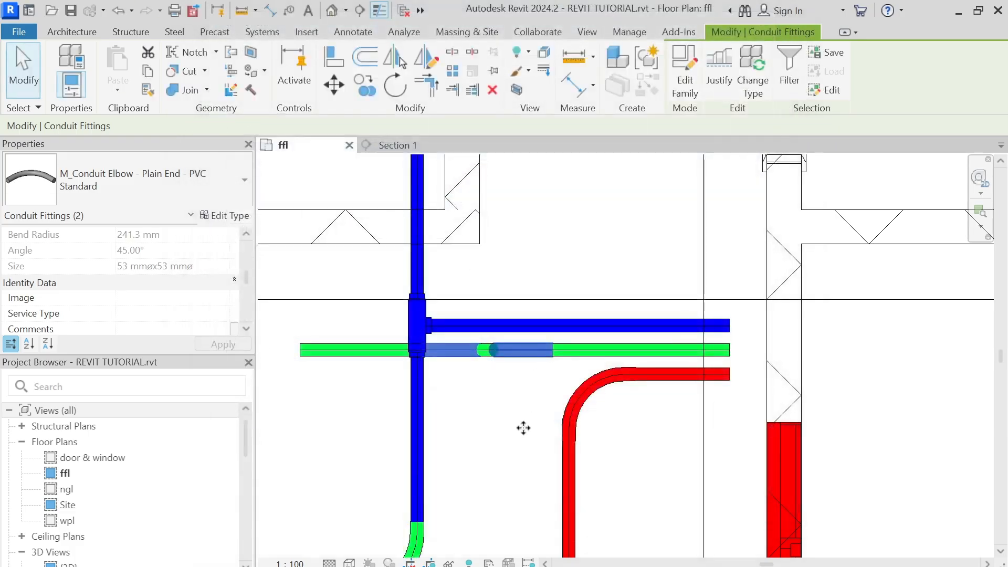
{"action": "left_click", "coordinate": [506, 446]}
{"action": "scroll", "coordinate": [522, 436], "scroll_direction": "down", "scroll_amount": 2}
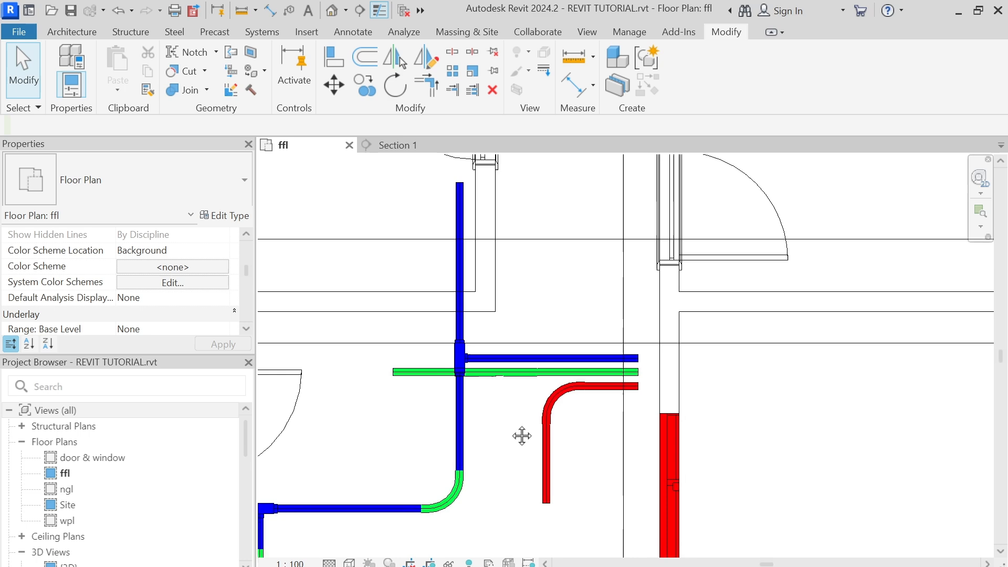
{"action": "left_click", "coordinate": [457, 488]}
{"action": "scroll", "coordinate": [458, 487], "scroll_direction": "down", "scroll_amount": 3}
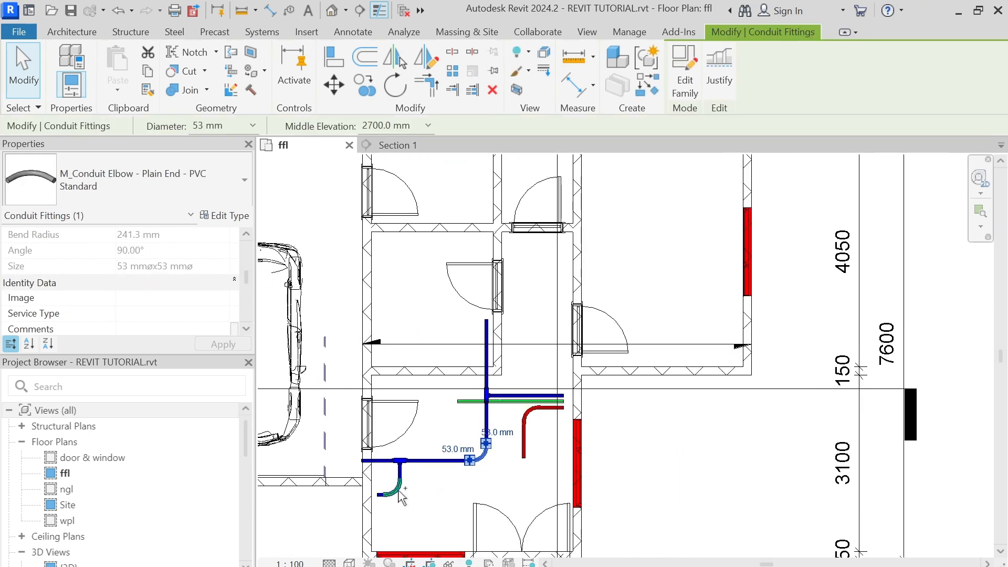
{"action": "double_click", "coordinate": [399, 491], "text": "ctrl"}
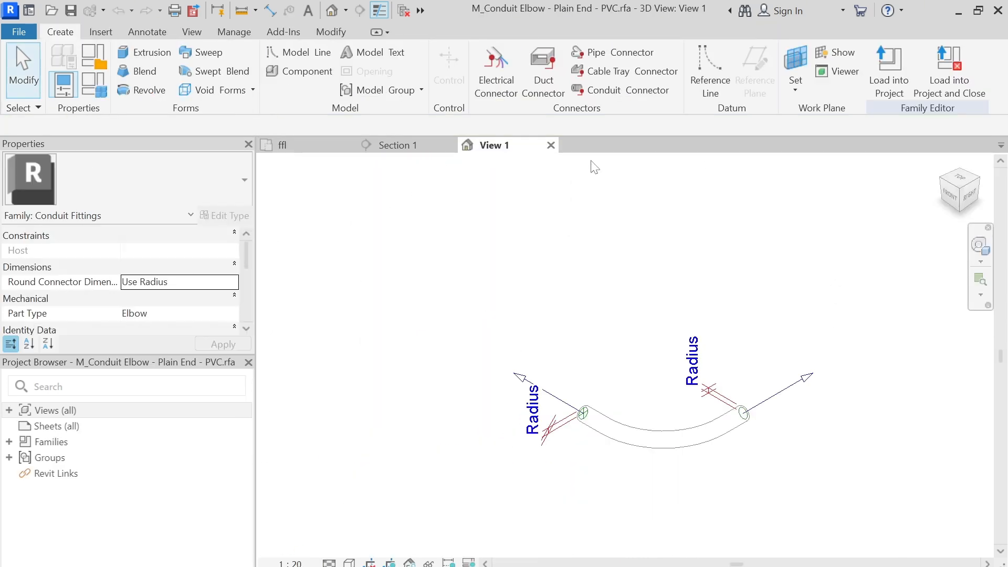
{"action": "left_click", "coordinate": [550, 145]}
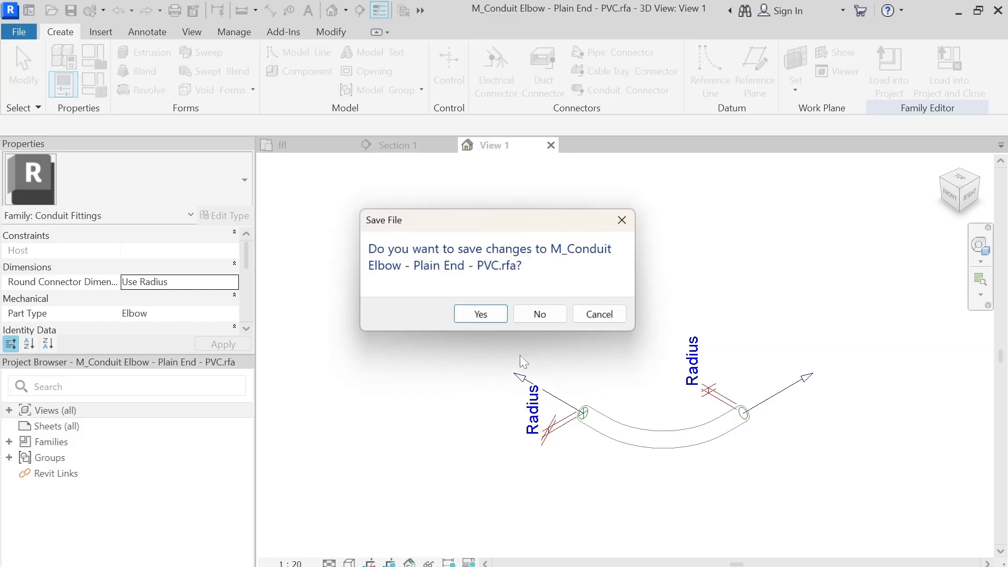
{"action": "left_click", "coordinate": [543, 315]}
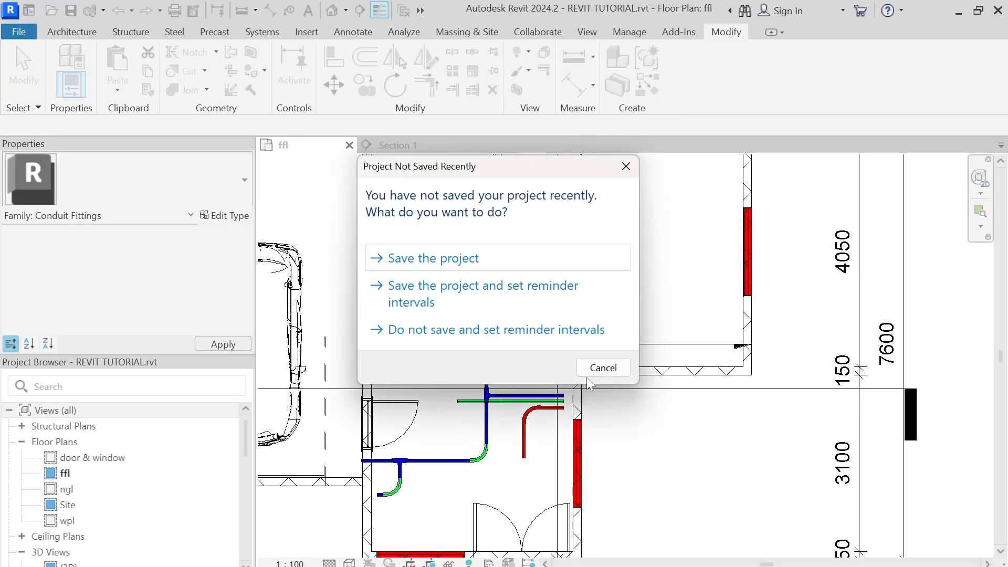
{"action": "left_click", "coordinate": [588, 373]}
Step: Delete the two 90° elbows on the blue conduit run in the ffl floor plan
{"action": "left_click", "coordinate": [482, 462]}
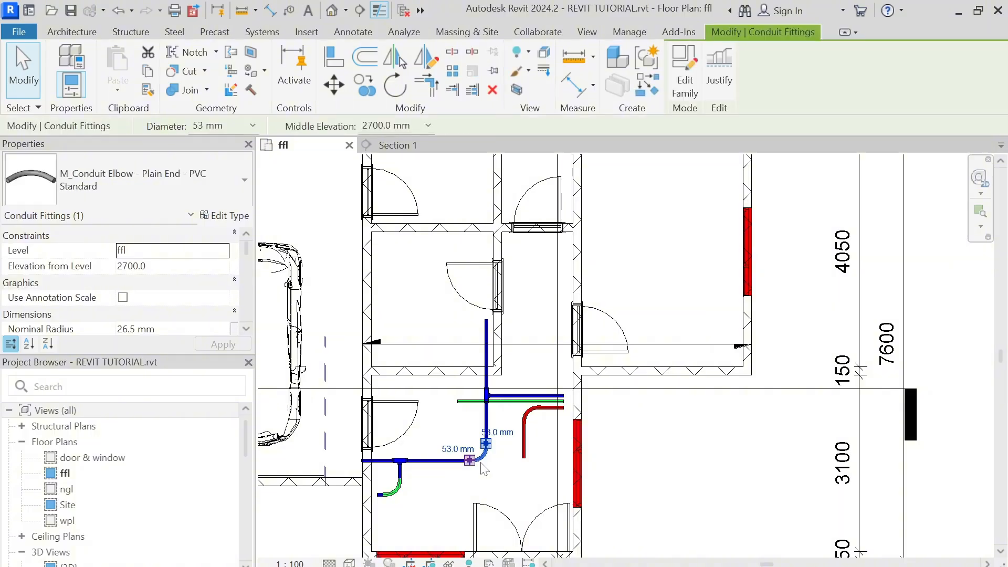
{"action": "key", "text": "Delete"}
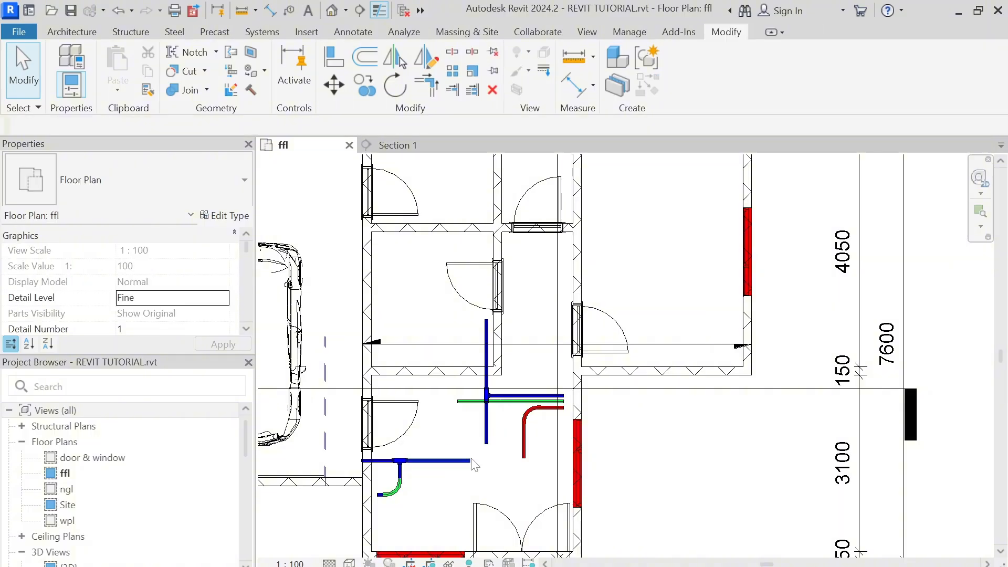
{"action": "left_click", "coordinate": [397, 489]}
{"action": "key", "text": "Delete"}
{"action": "scroll", "coordinate": [458, 462], "scroll_direction": "up", "scroll_amount": 3}
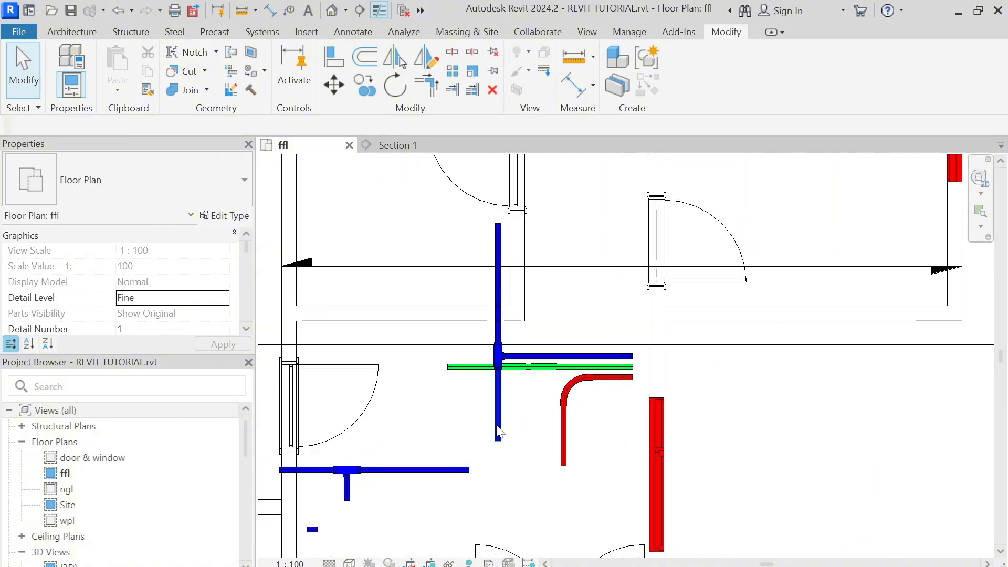
Step: Trim the vertical and horizontal blue conduits to a corner so that an elbow joins them again
{"action": "key", "text": "t"}
{"action": "key", "text": "r"}
{"action": "left_click", "coordinate": [474, 465]}
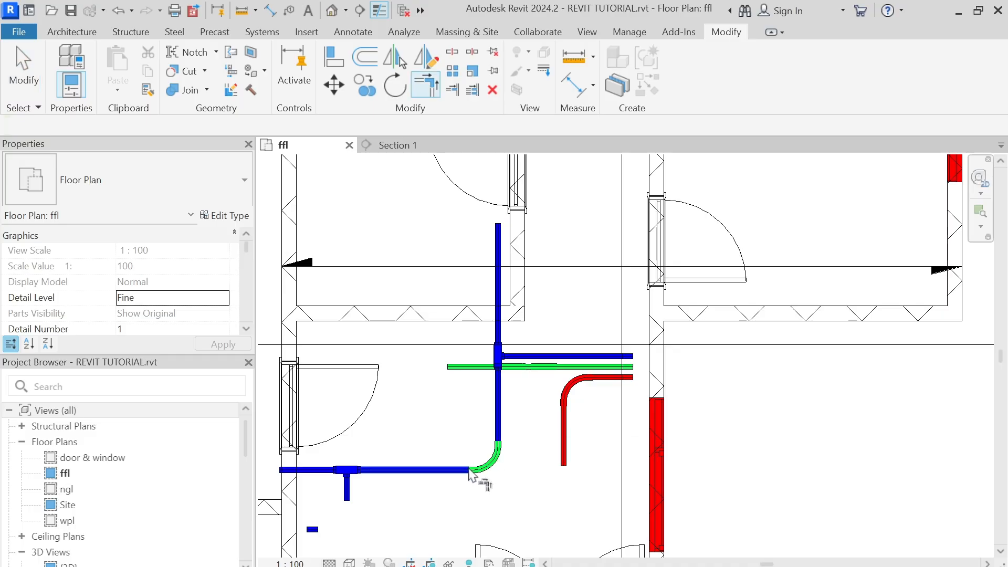
{"action": "key", "text": "Escape"}
Step: Set the Type Mark of the corner elbow's type to 01 and accept the duplicate mark
{"action": "left_click", "coordinate": [481, 467]}
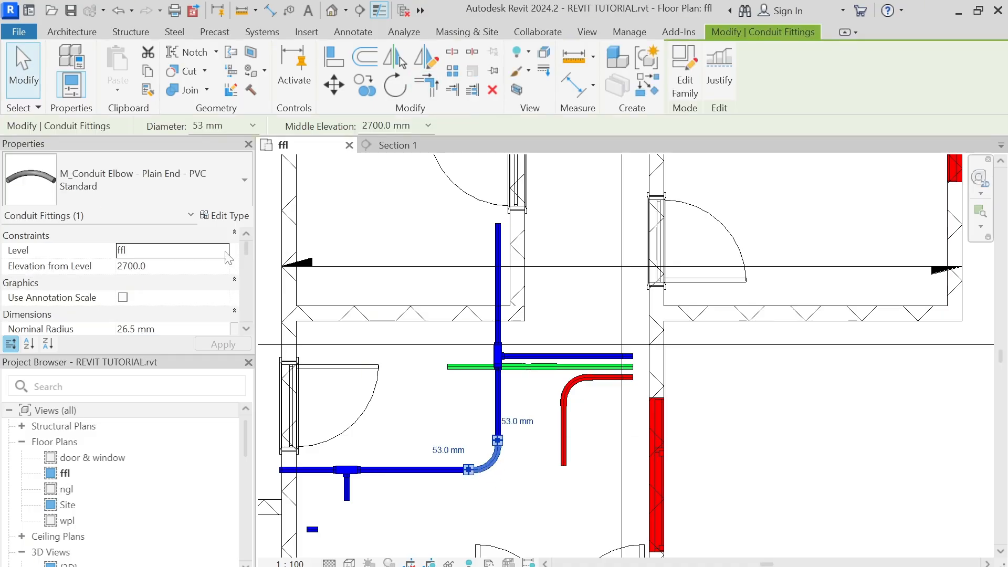
{"action": "left_click", "coordinate": [224, 215]}
{"action": "left_click", "coordinate": [454, 357]}
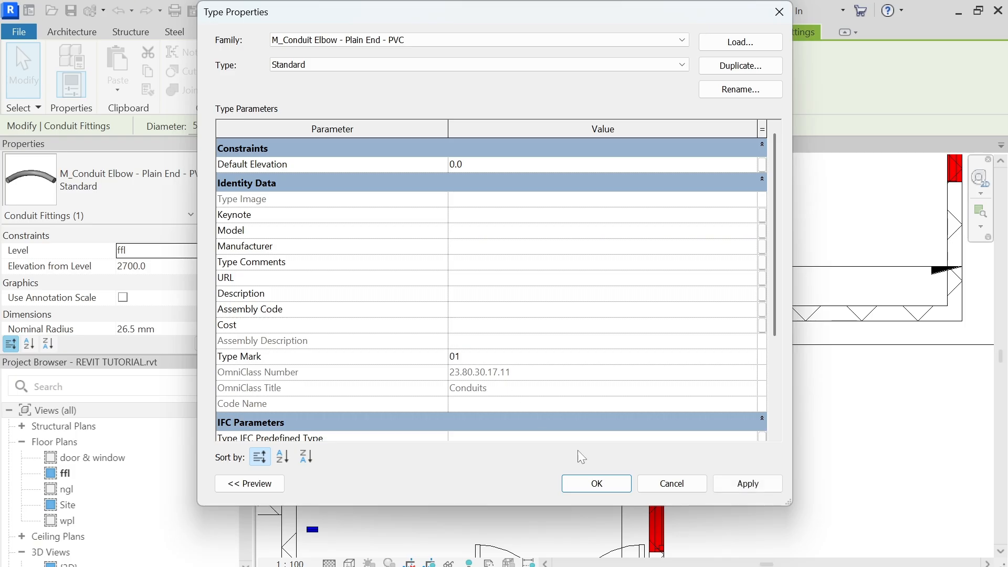
{"action": "left_click", "coordinate": [748, 486]}
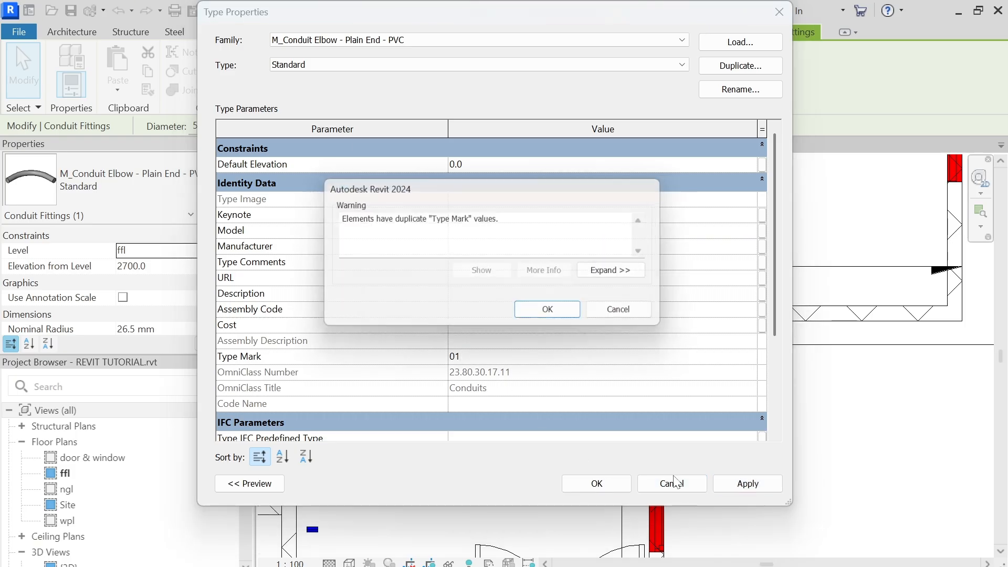
{"action": "left_click", "coordinate": [541, 315]}
{"action": "left_click", "coordinate": [615, 481]}
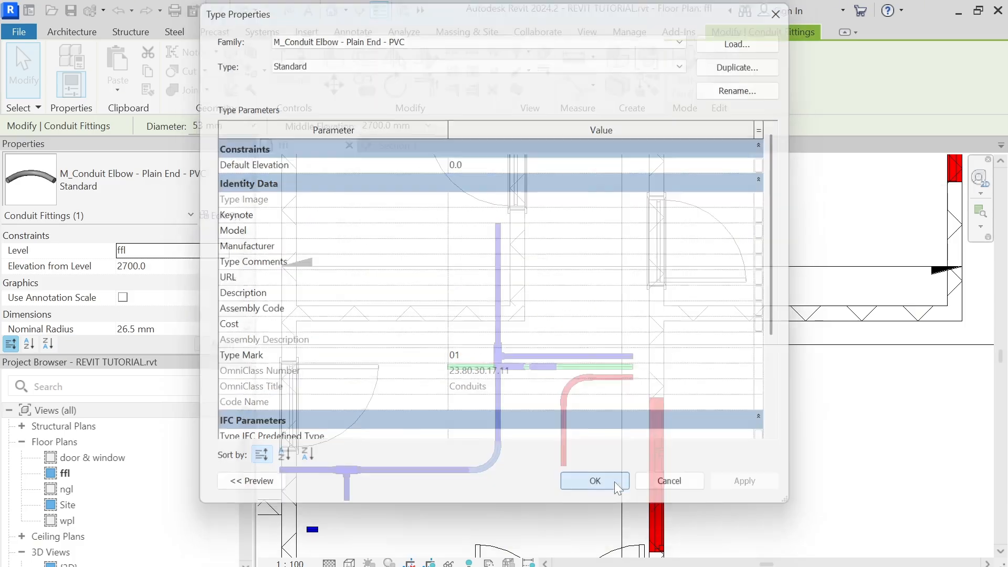
{"action": "left_click", "coordinate": [561, 482]}
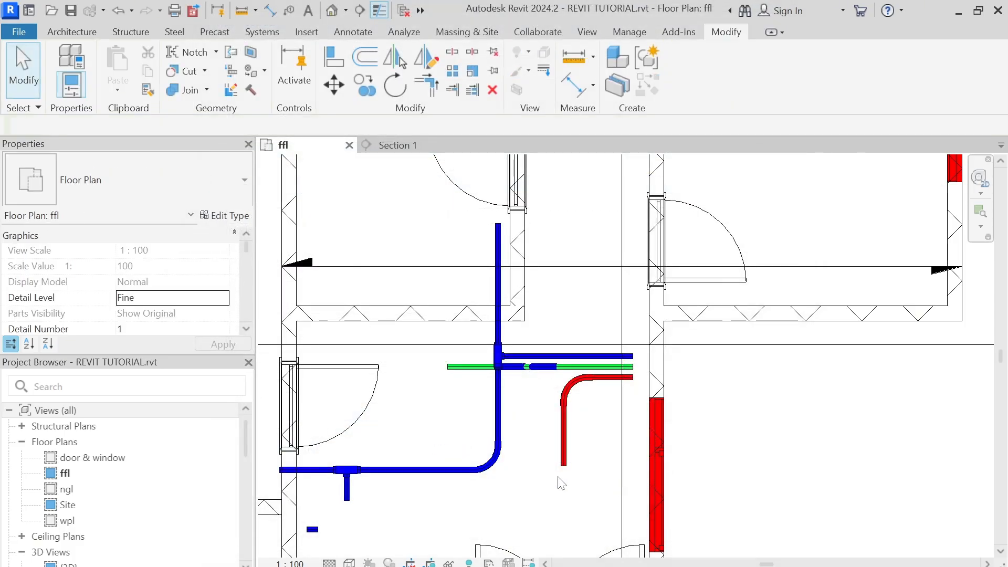
{"action": "scroll", "coordinate": [519, 367], "scroll_direction": "up", "scroll_amount": 2}
{"action": "left_click", "coordinate": [523, 375]}
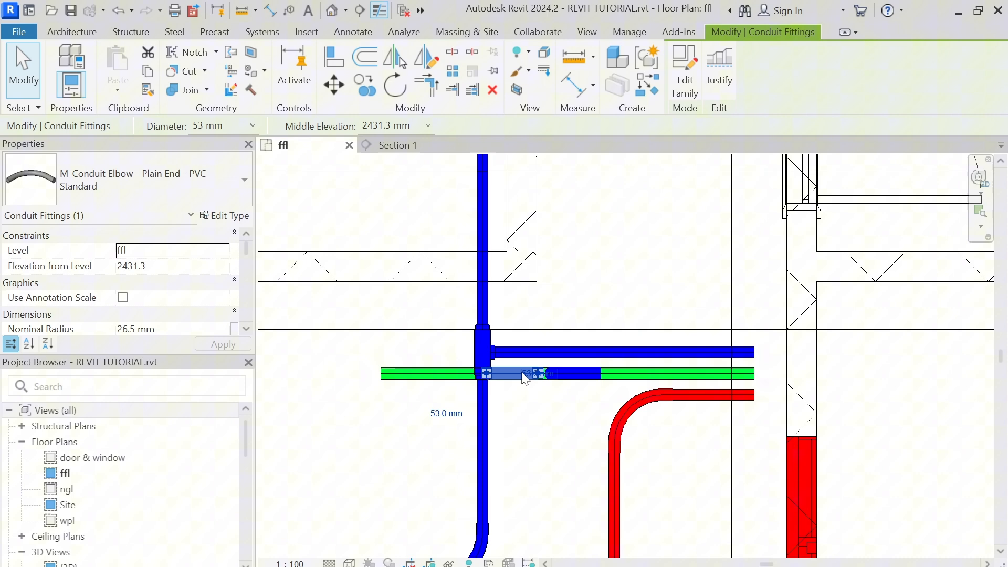
{"action": "left_click", "coordinate": [546, 423]}
{"action": "left_click", "coordinate": [574, 373]}
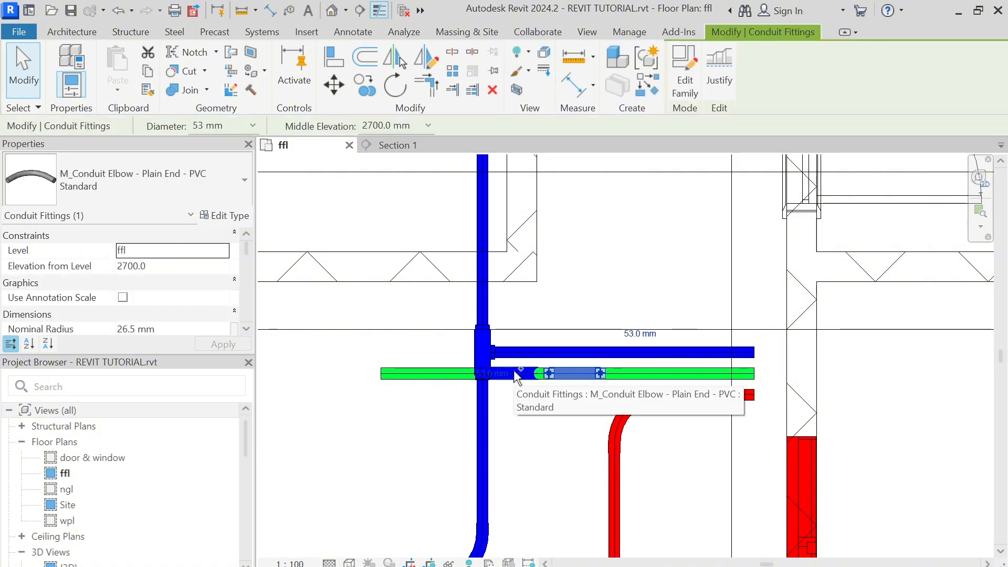
{"action": "double_click", "coordinate": [519, 377]}
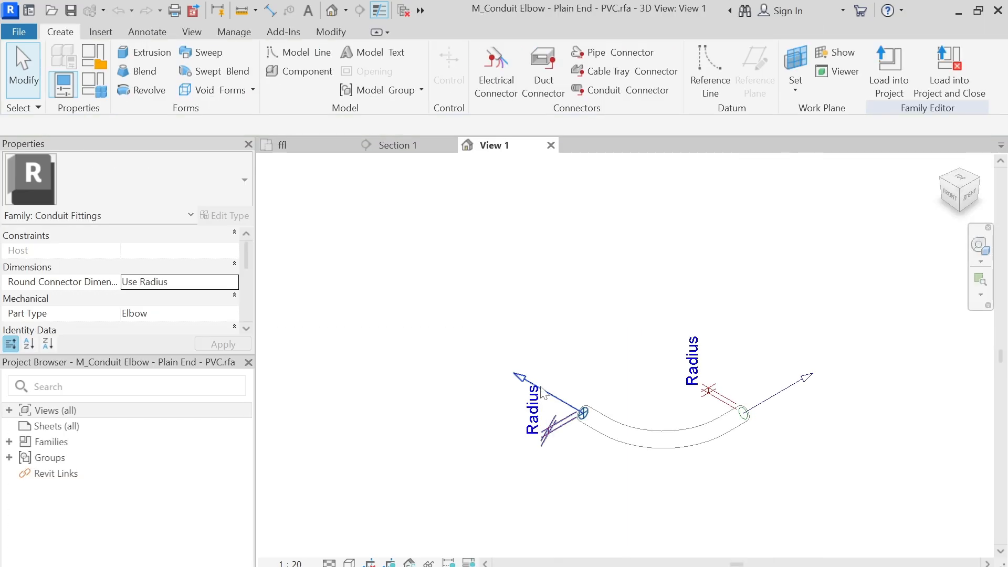
{"action": "left_click", "coordinate": [551, 145]}
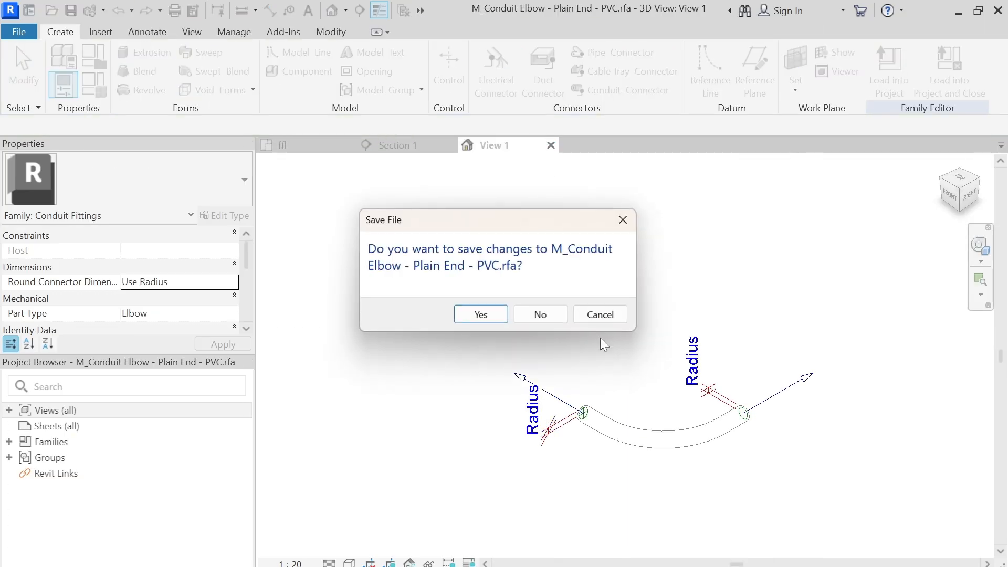
{"action": "left_click", "coordinate": [540, 314]}
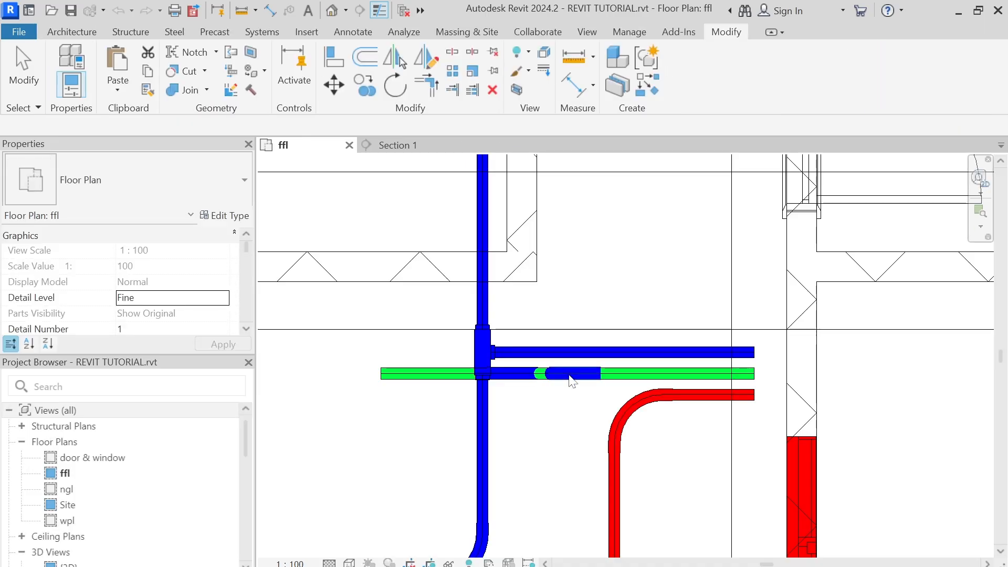
{"action": "left_click", "coordinate": [565, 377]}
{"action": "left_click", "coordinate": [522, 379], "text": "ctrl"}
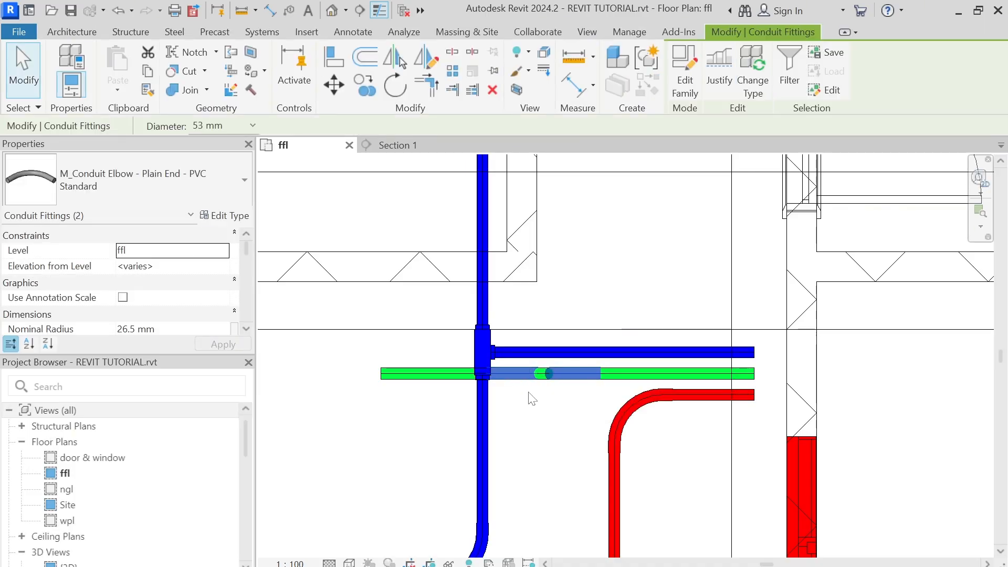
{"action": "left_click", "coordinate": [541, 409]}
Step: Try to duplicate the Standard type of the upper 45° elbow on the green run as a geyser fitting type
{"action": "left_click", "coordinate": [570, 373]}
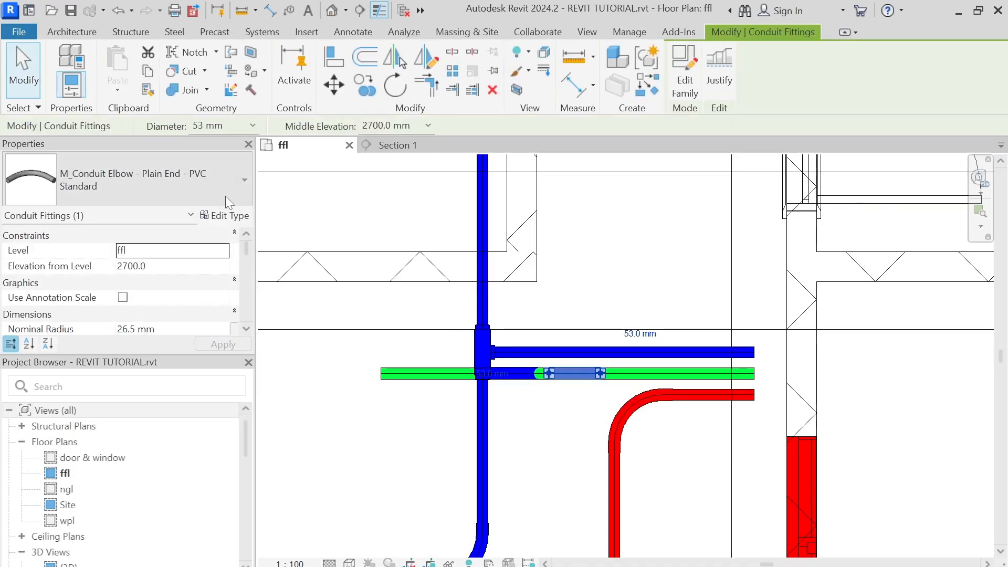
{"action": "left_click", "coordinate": [237, 217]}
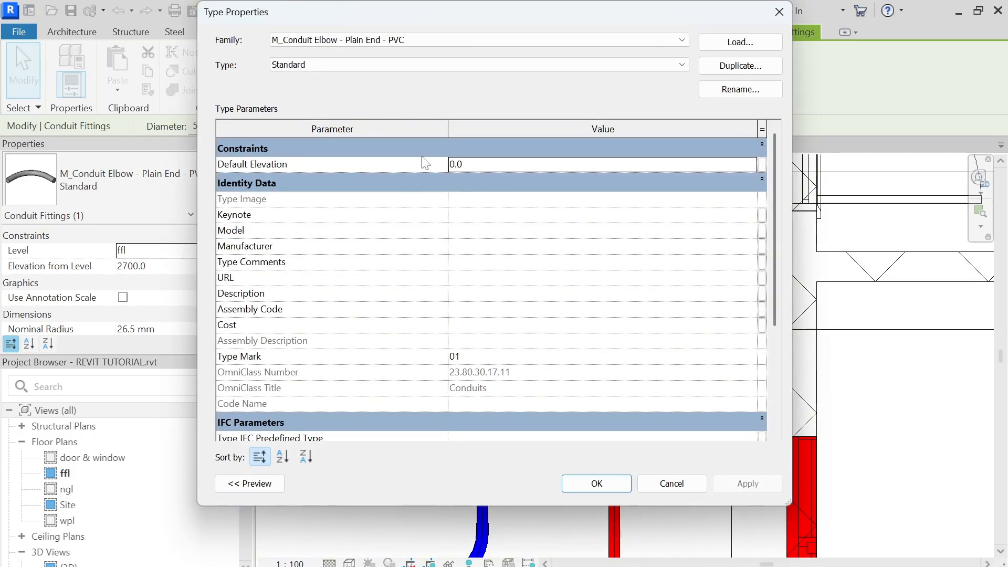
{"action": "left_click", "coordinate": [740, 65]}
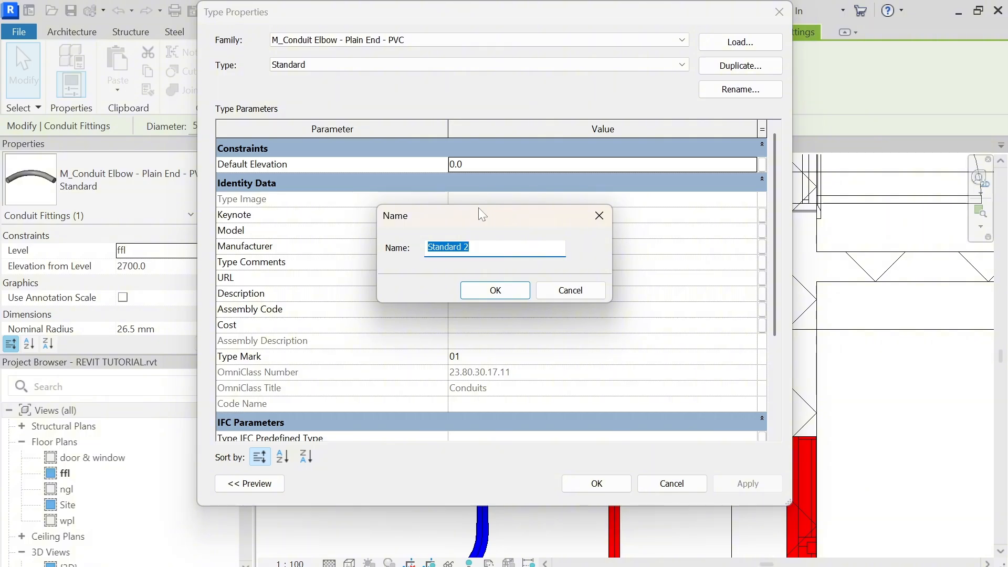
{"action": "type", "text": "geyser f"}
{"action": "key", "text": "Return"}
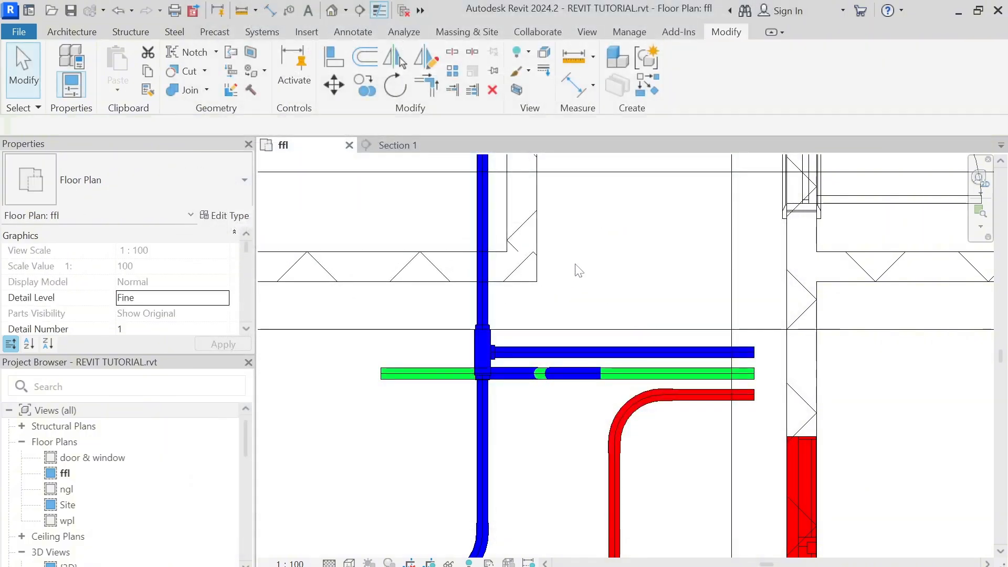
Step: Change the upper 45° elbow on the green run to the geyser fitting type of M_Conduit Elbow - Plain End - PVC
{"action": "left_click", "coordinate": [554, 376]}
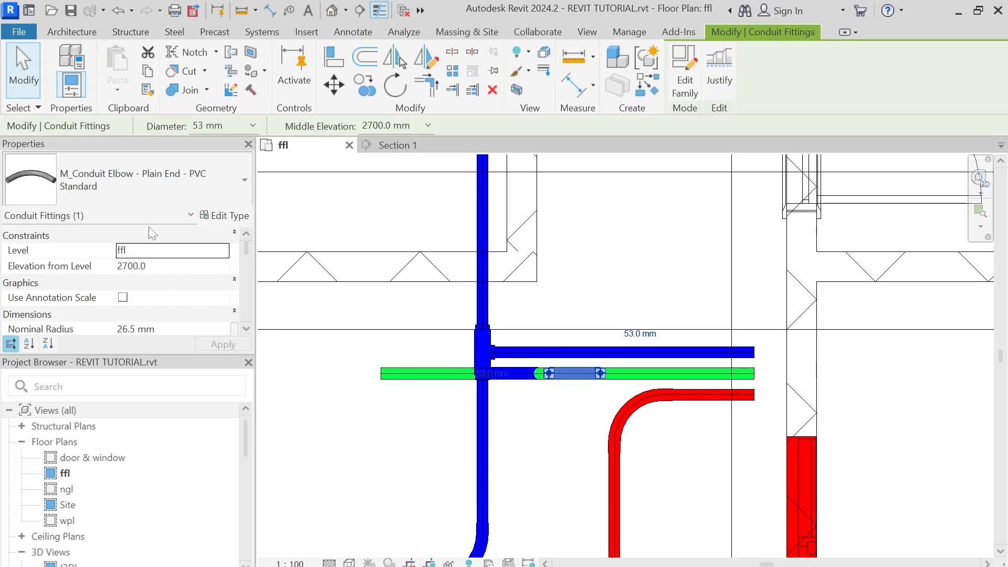
{"action": "left_click", "coordinate": [144, 183]}
{"action": "scroll", "coordinate": [127, 297], "scroll_direction": "up", "scroll_amount": 4}
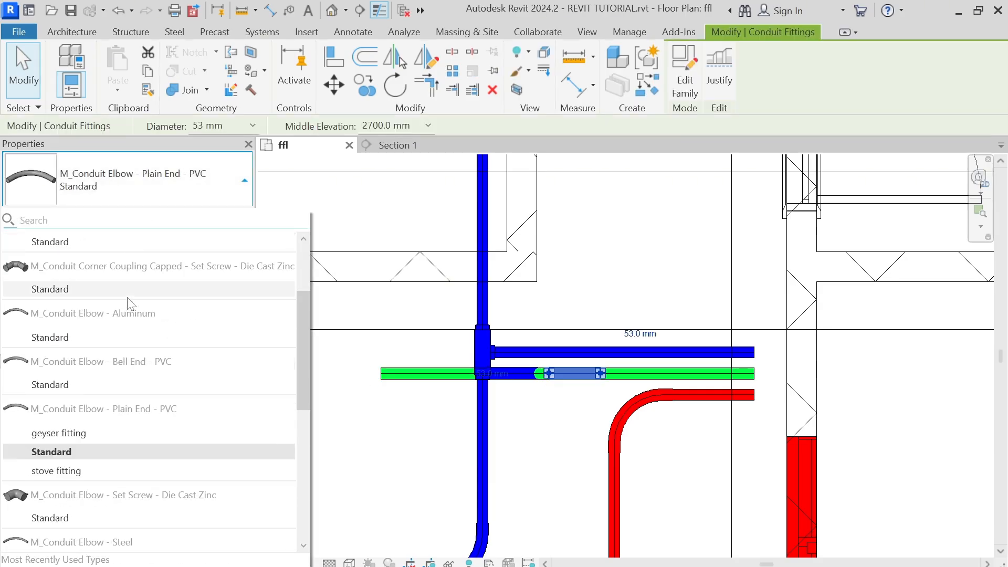
{"action": "scroll", "coordinate": [127, 297], "scroll_direction": "down", "scroll_amount": 3}
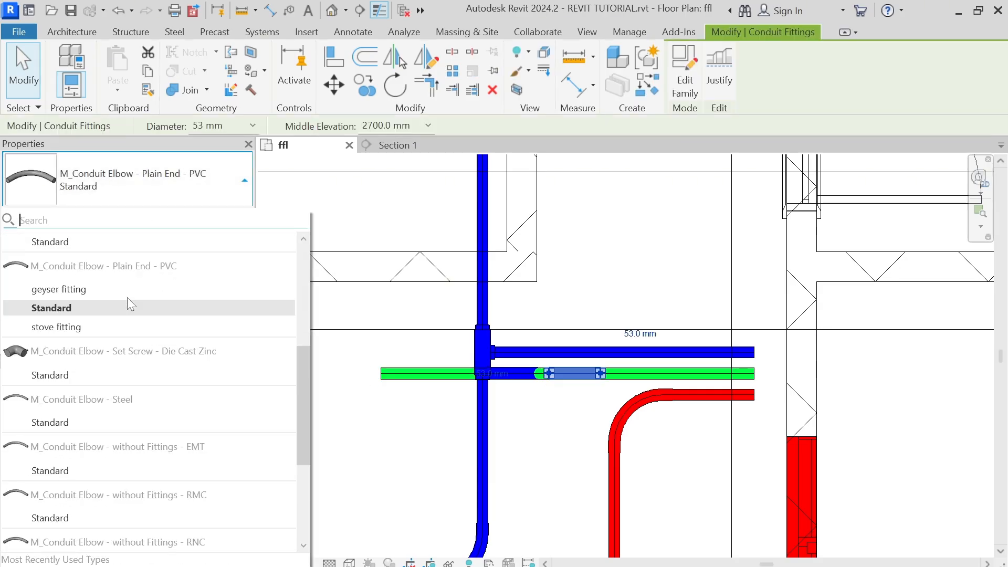
{"action": "left_click", "coordinate": [72, 289]}
{"action": "left_click", "coordinate": [535, 466]}
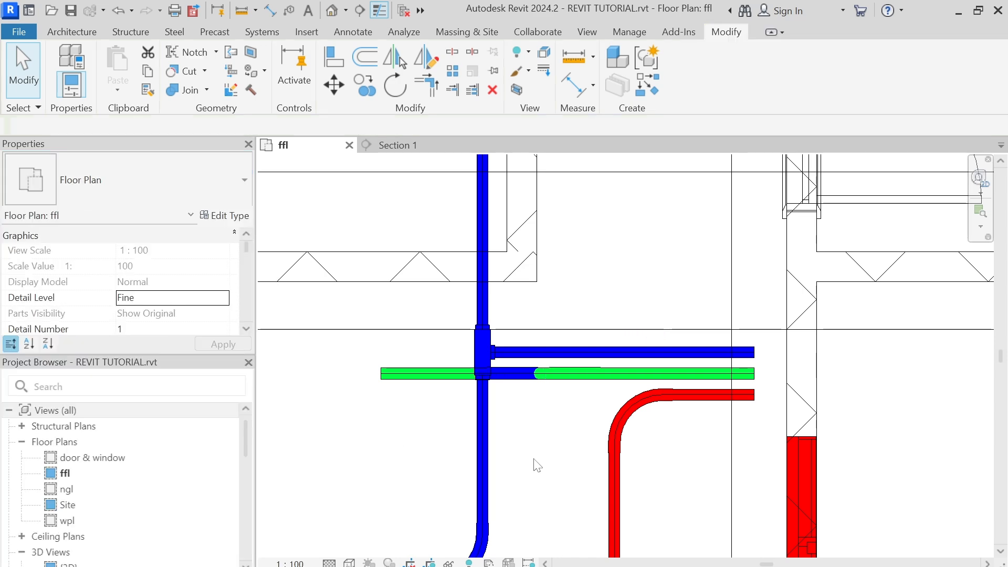
{"action": "double_click", "coordinate": [502, 374]}
{"action": "left_click", "coordinate": [554, 150]}
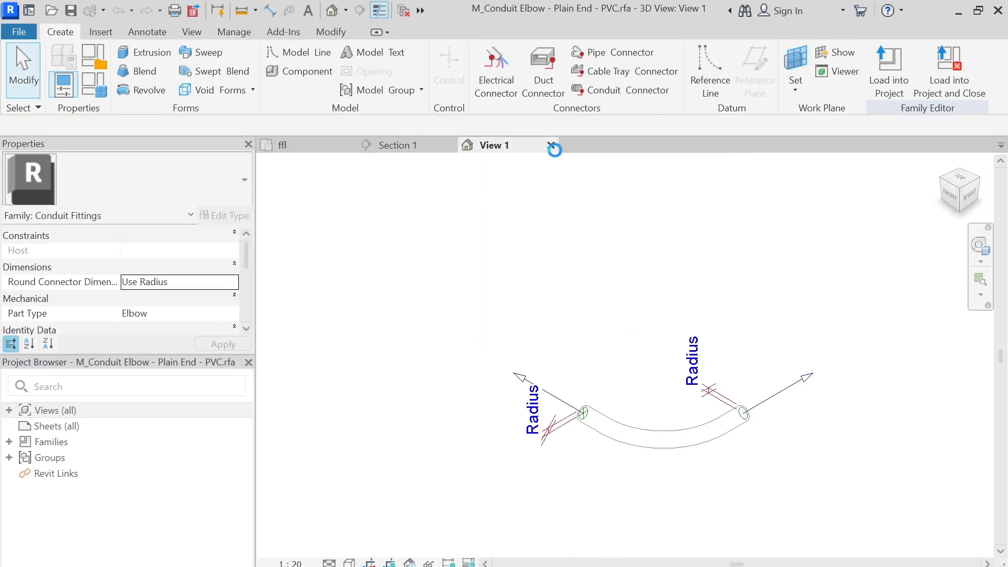
{"action": "left_click", "coordinate": [547, 316]}
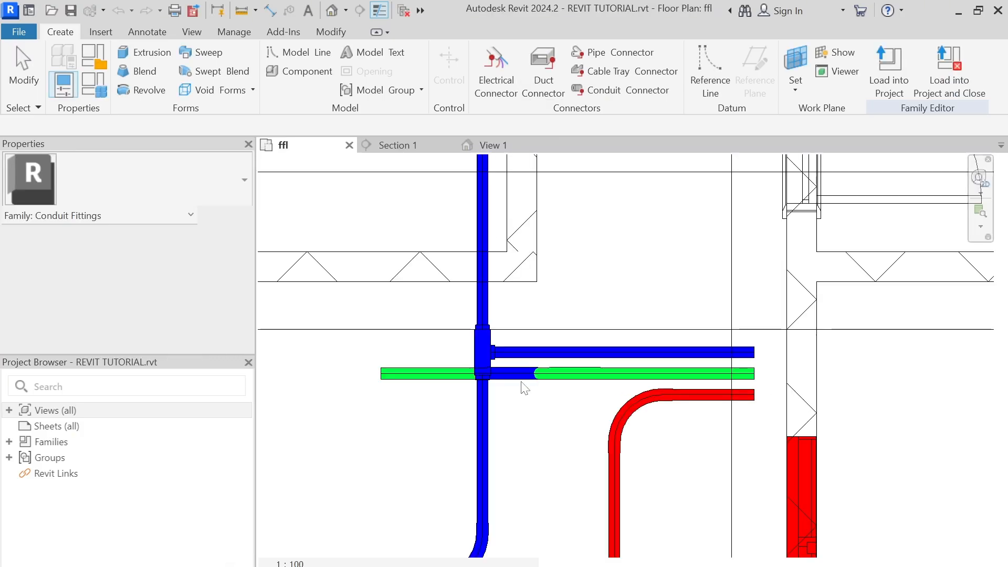
Step: Switch the remaining blue elbow beside the tee on the green run to the geyser fitting type
{"action": "left_click", "coordinate": [509, 375]}
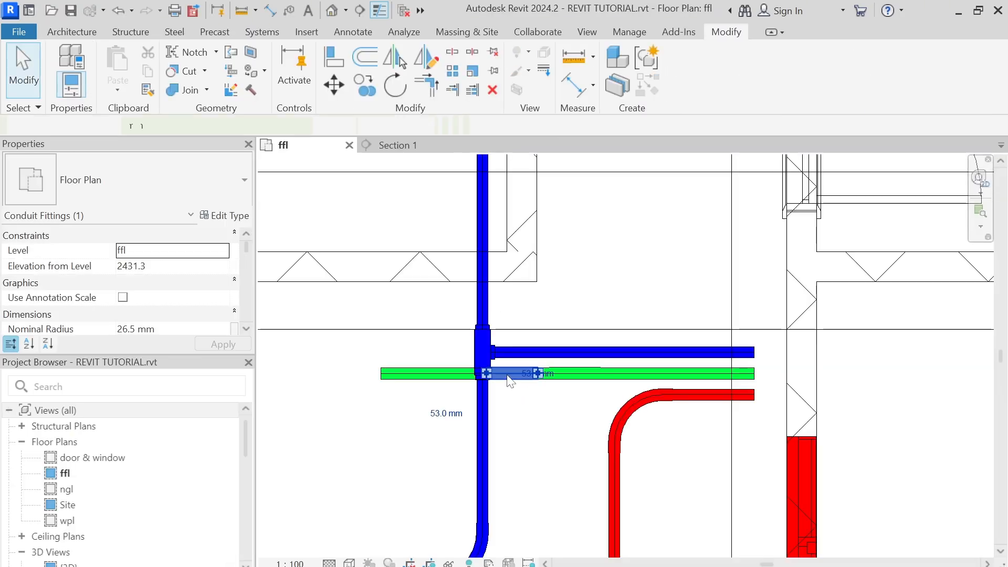
{"action": "left_click", "coordinate": [139, 191]}
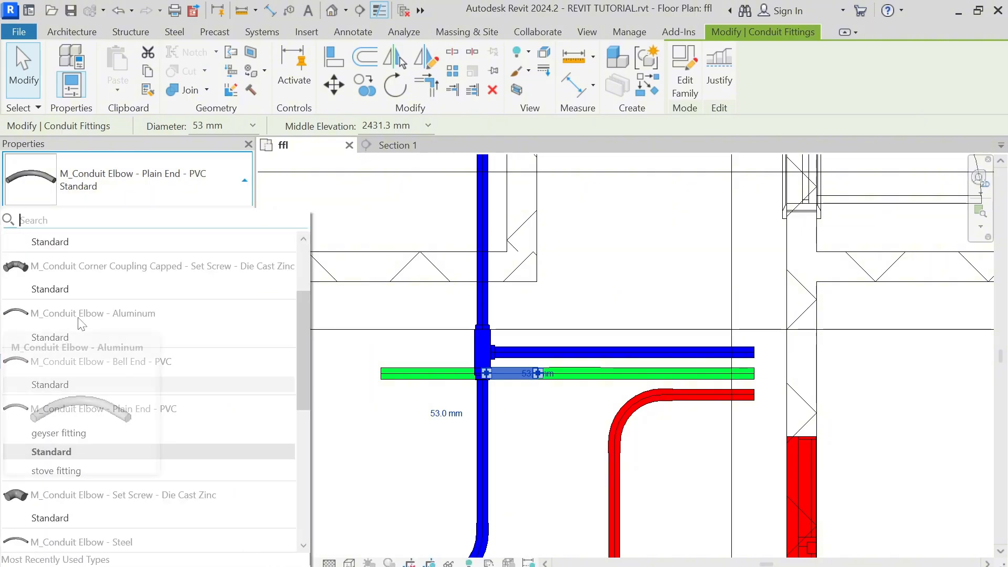
{"action": "scroll", "coordinate": [81, 323], "scroll_direction": "up", "scroll_amount": 2}
{"action": "scroll", "coordinate": [270, 298], "scroll_direction": "down", "scroll_amount": 3}
{"action": "scroll", "coordinate": [269, 298], "scroll_direction": "down", "scroll_amount": 6}
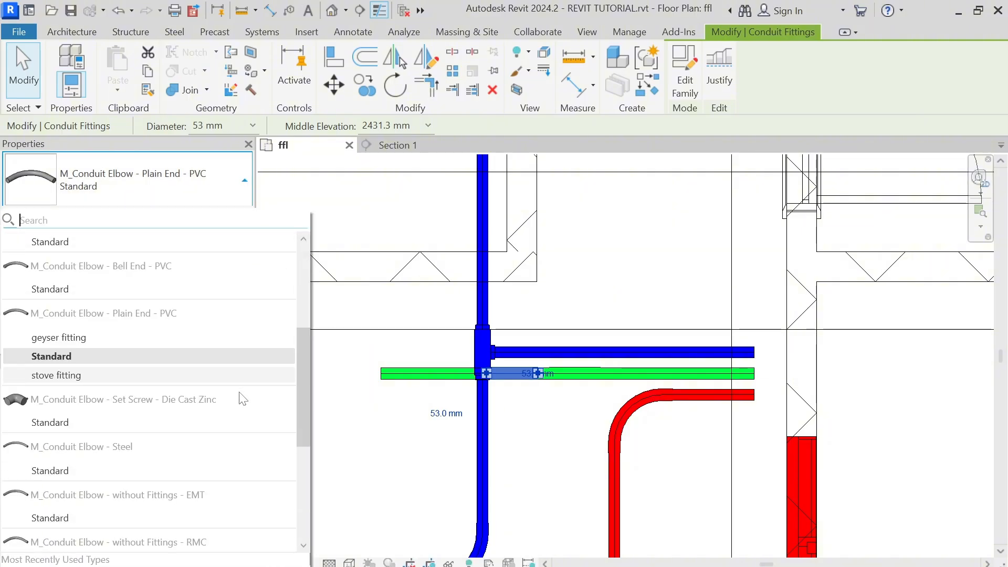
{"action": "scroll", "coordinate": [224, 421], "scroll_direction": "up", "scroll_amount": 8}
{"action": "scroll", "coordinate": [199, 394], "scroll_direction": "up", "scroll_amount": 1}
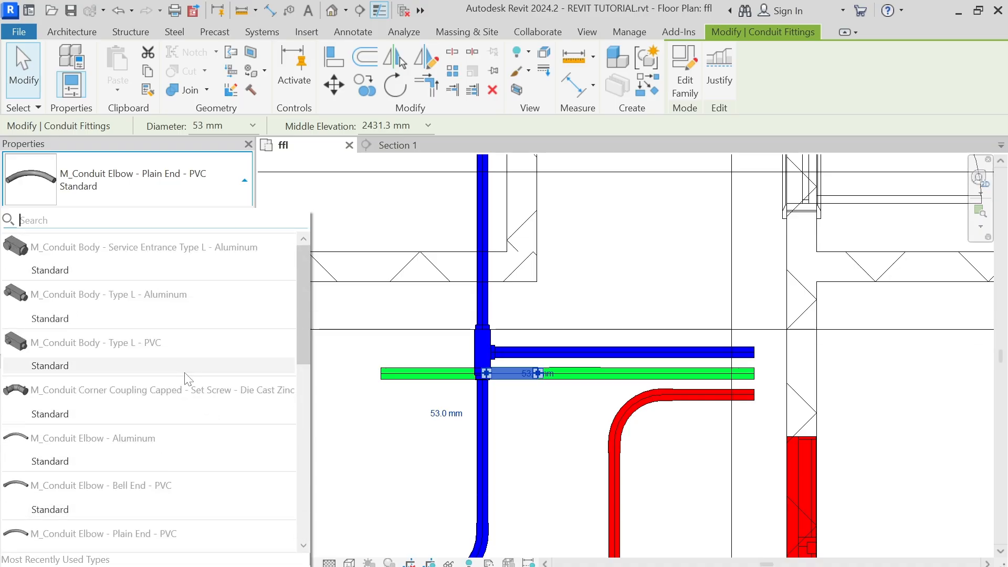
{"action": "left_click", "coordinate": [35, 226]}
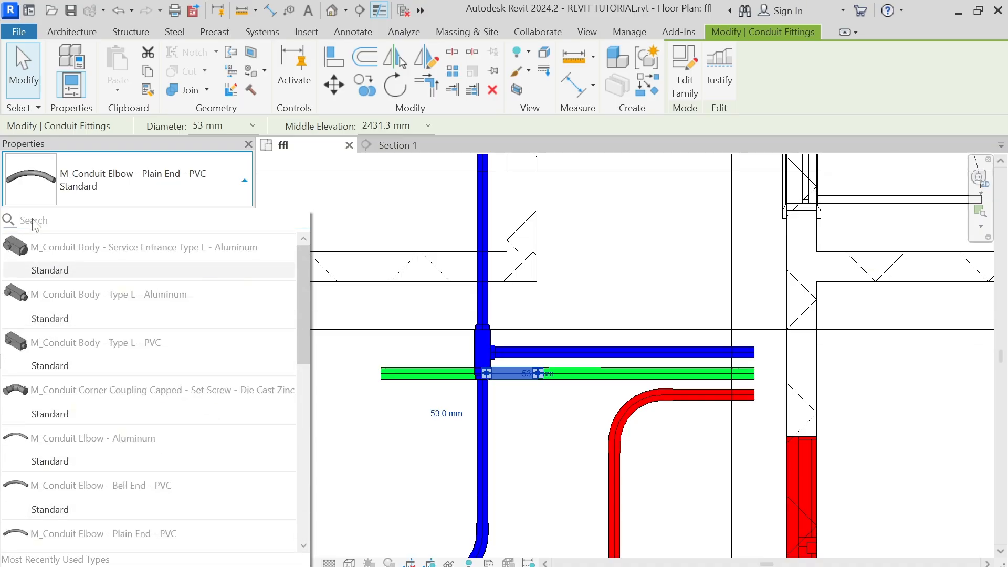
{"action": "type", "text": "g"}
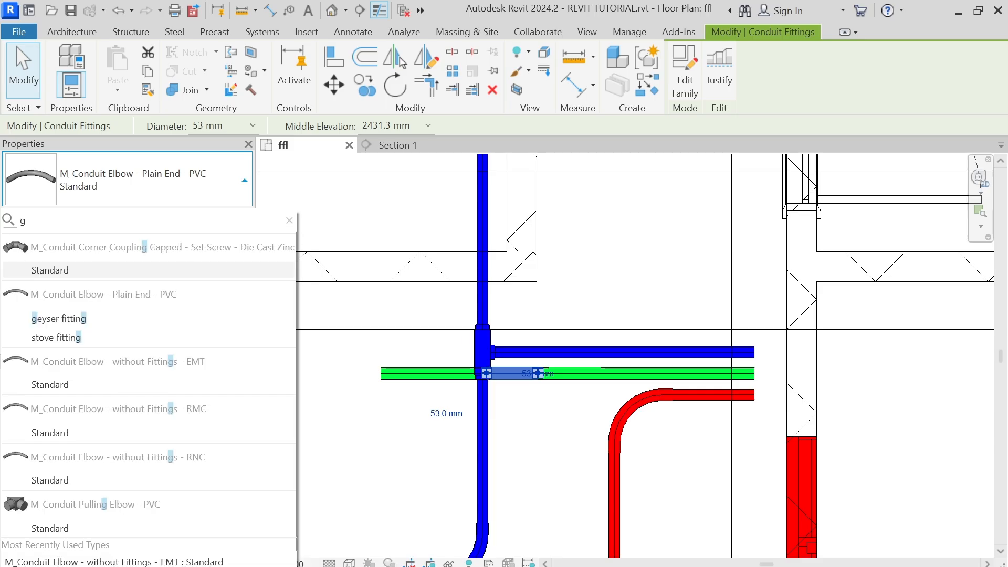
{"action": "left_click", "coordinate": [79, 318]}
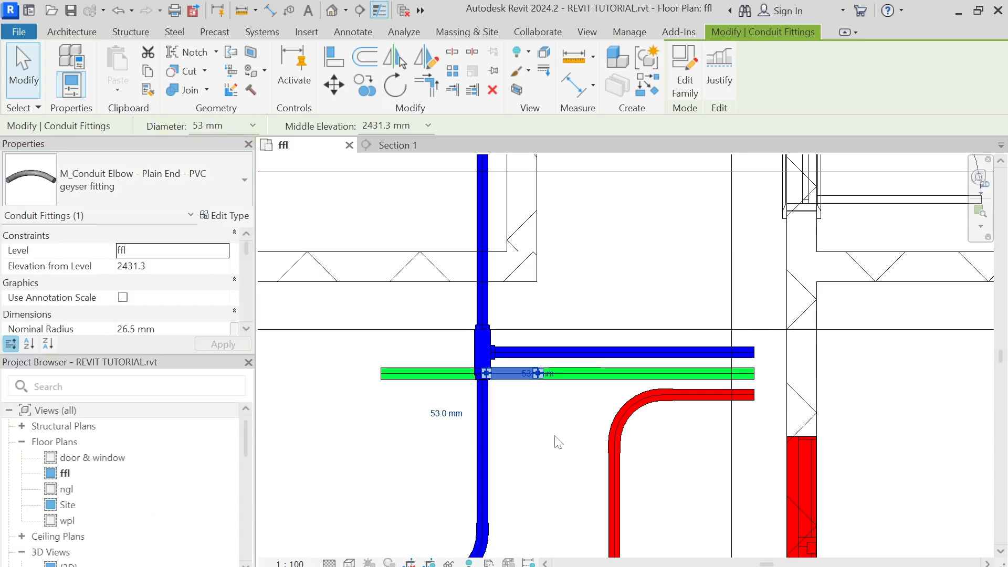
{"action": "left_click", "coordinate": [556, 438]}
Step: Examine the green conduit run and its elbows where they pass beneath the blue tee in the floor plan
{"action": "scroll", "coordinate": [564, 402], "scroll_direction": "up", "scroll_amount": 2}
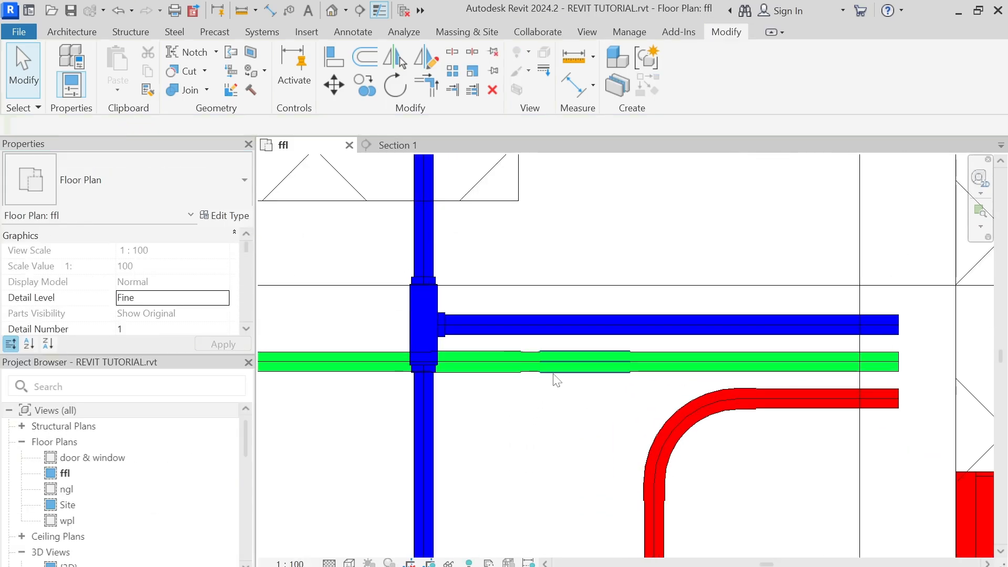
{"action": "scroll", "coordinate": [546, 374], "scroll_direction": "up", "scroll_amount": 4}
{"action": "scroll", "coordinate": [552, 379], "scroll_direction": "down", "scroll_amount": 9}
{"action": "scroll", "coordinate": [555, 379], "scroll_direction": "up", "scroll_amount": 1}
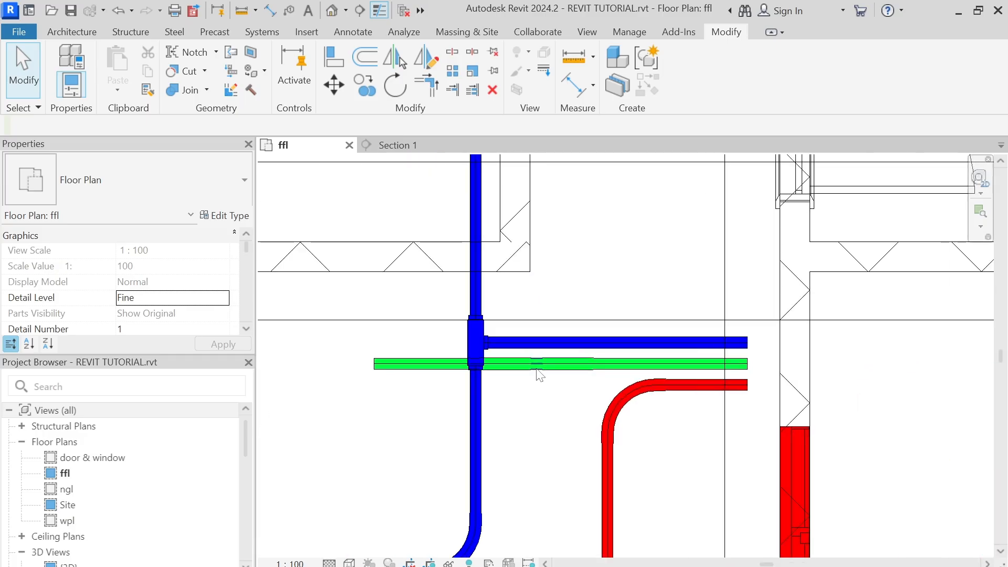
{"action": "scroll", "coordinate": [541, 367], "scroll_direction": "up", "scroll_amount": 2}
{"action": "scroll", "coordinate": [534, 362], "scroll_direction": "down", "scroll_amount": 2}
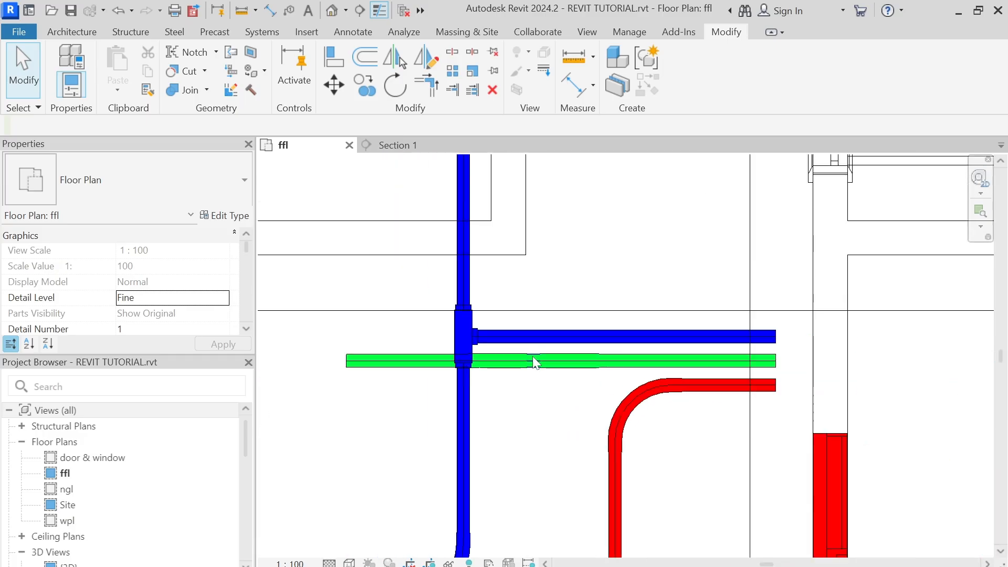
{"action": "scroll", "coordinate": [517, 370], "scroll_direction": "up", "scroll_amount": 1}
{"action": "scroll", "coordinate": [503, 376], "scroll_direction": "down", "scroll_amount": 1}
{"action": "scroll", "coordinate": [399, 362], "scroll_direction": "down", "scroll_amount": 1}
{"action": "left_click", "coordinate": [380, 366]}
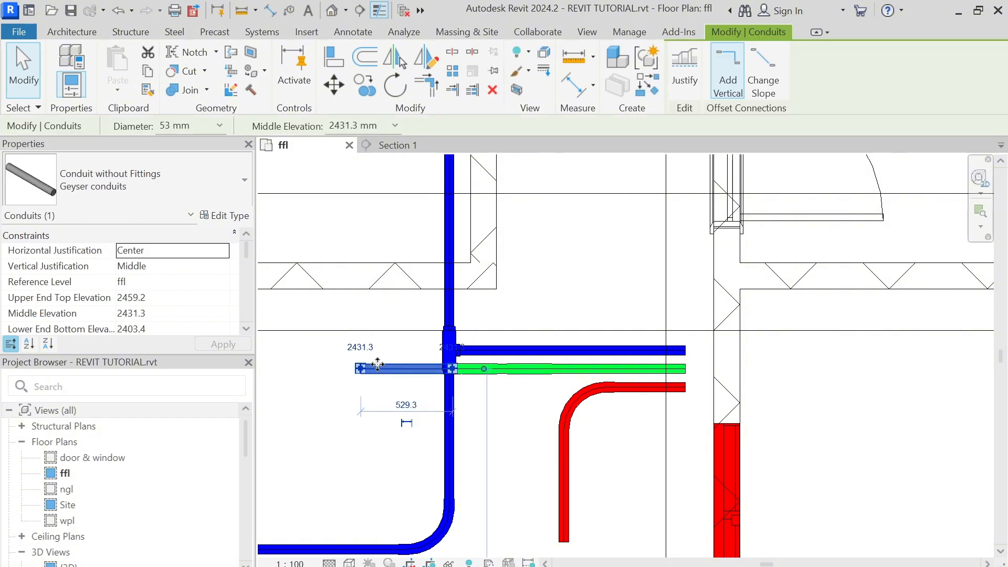
{"action": "scroll", "coordinate": [479, 400], "scroll_direction": "up", "scroll_amount": 2}
{"action": "left_click", "coordinate": [482, 401]}
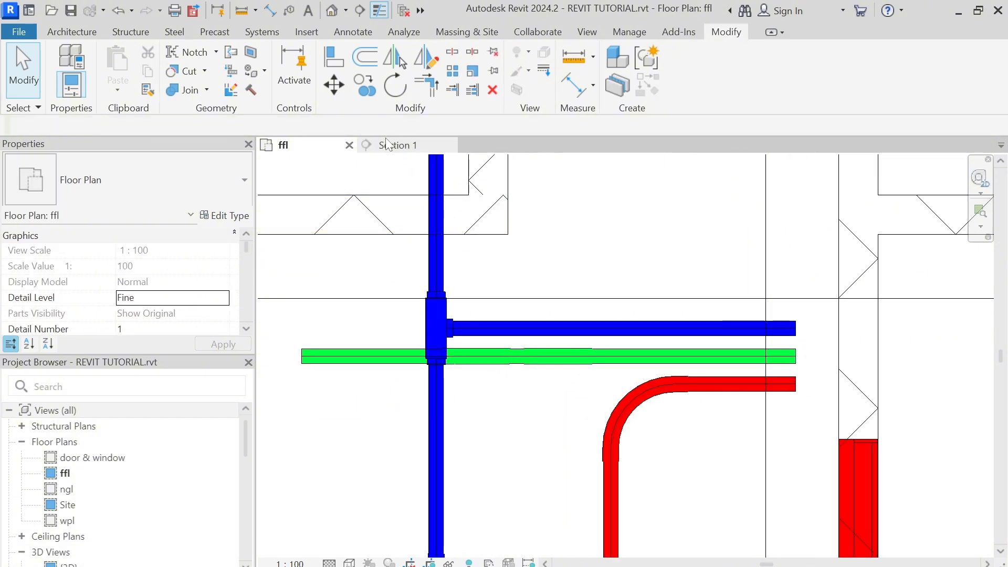
Step: Raise the lower green geyser conduit in Section 1 to a middle elevation of 2471.3 mm
{"action": "left_click", "coordinate": [362, 144]}
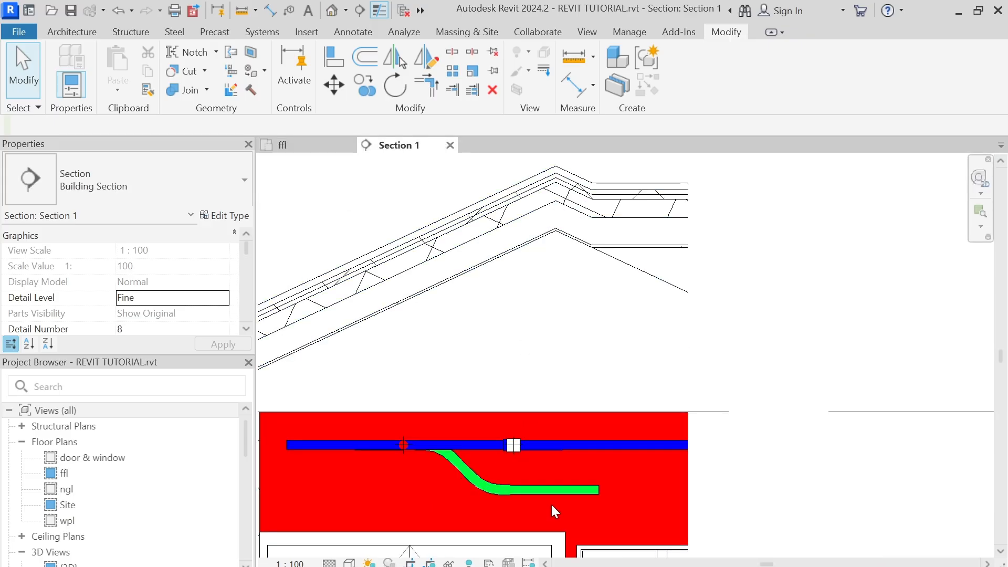
{"action": "left_click", "coordinate": [562, 490]}
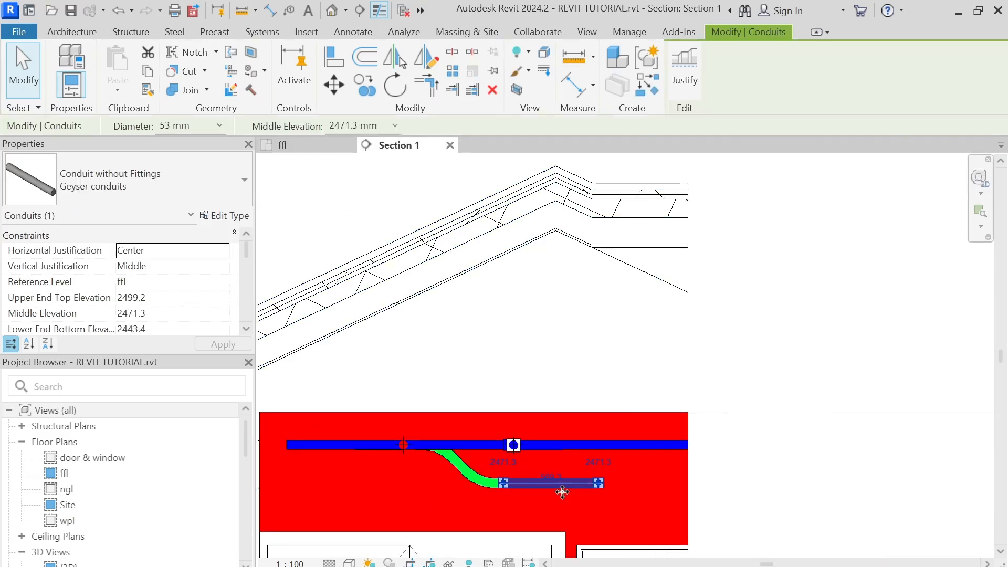
{"action": "key", "text": "Up"}
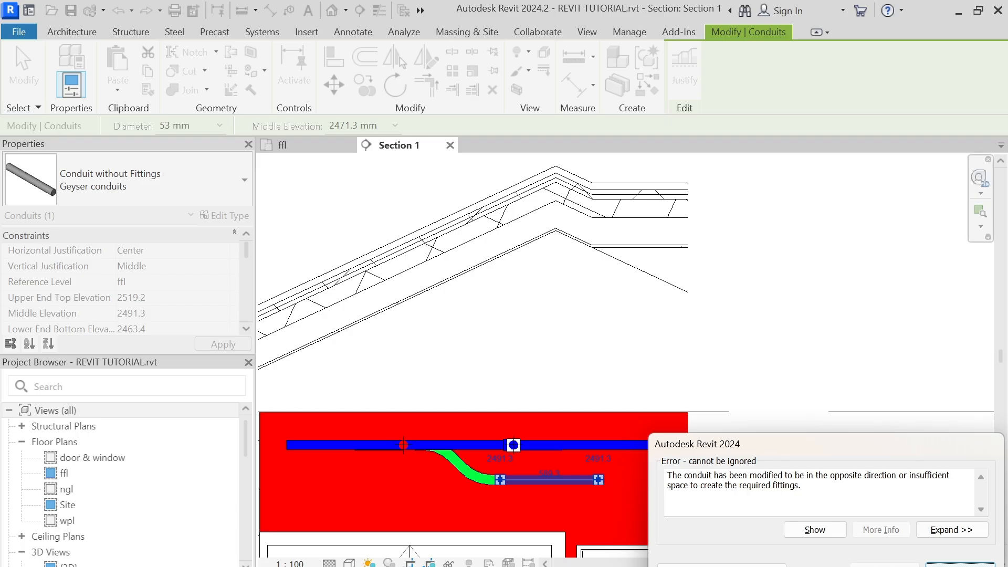
{"action": "left_click", "coordinate": [960, 566]}
{"action": "scroll", "coordinate": [474, 444], "scroll_direction": "down", "scroll_amount": 2}
{"action": "scroll", "coordinate": [505, 451], "scroll_direction": "up", "scroll_amount": 2}
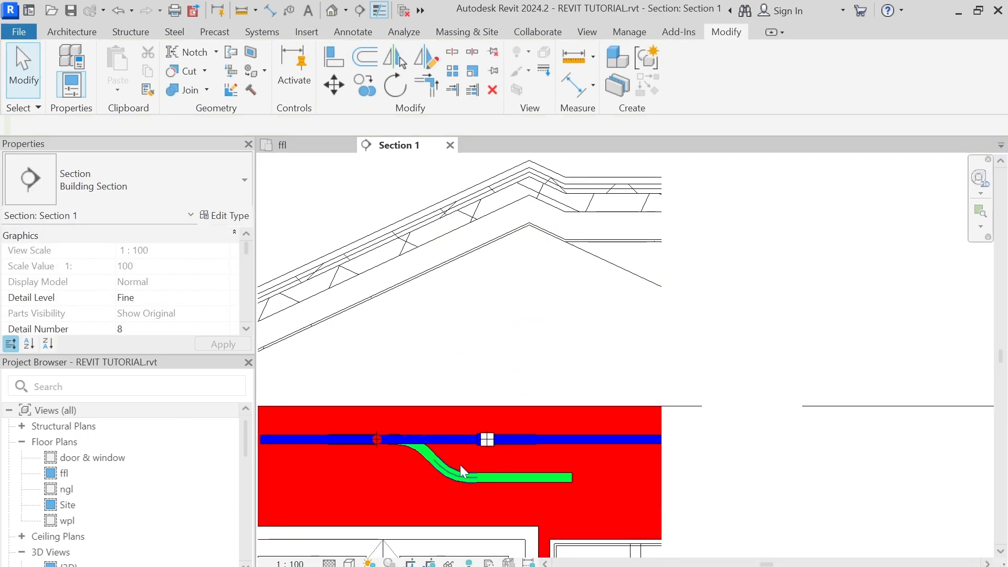
{"action": "scroll", "coordinate": [462, 482], "scroll_direction": "down", "scroll_amount": 2}
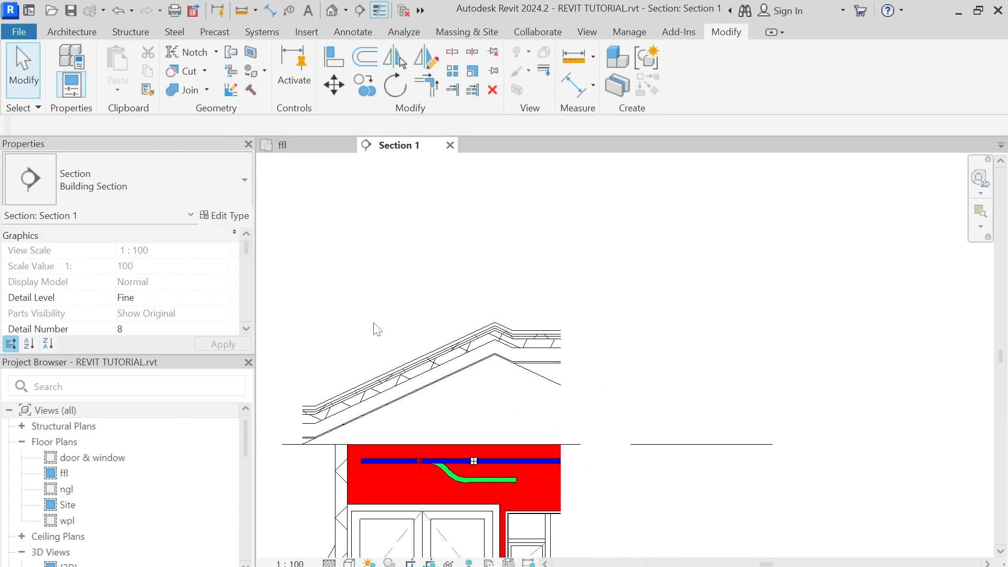
Step: In the ffl floor plan, draw a detail-line rectangle about 640 by 240 mm around the green conduit beside the blue tee
{"action": "left_click", "coordinate": [304, 146]}
{"action": "scroll", "coordinate": [541, 382], "scroll_direction": "down", "scroll_amount": 3}
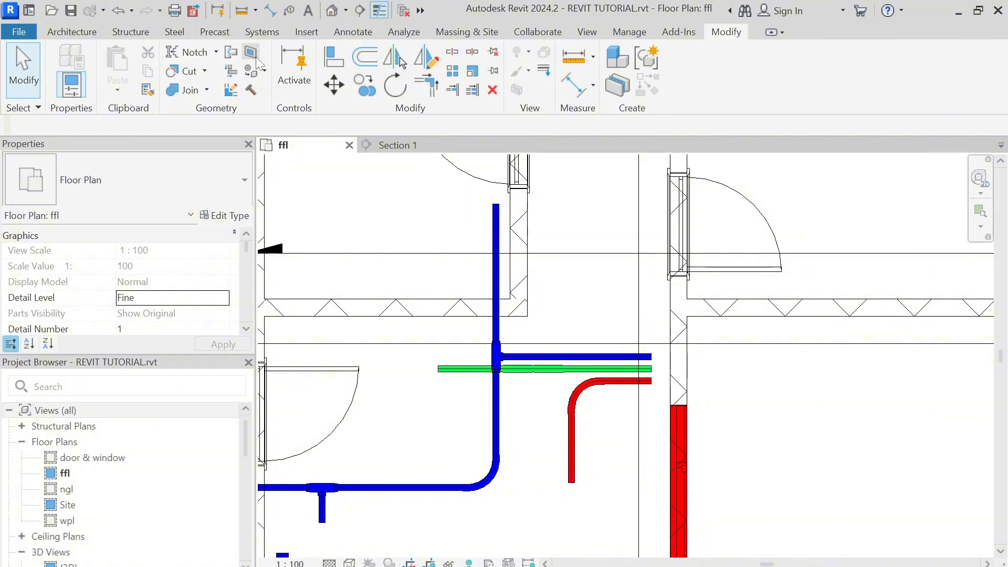
{"action": "key", "text": "d"}
{"action": "key", "text": "l"}
{"action": "scroll", "coordinate": [500, 348], "scroll_direction": "up", "scroll_amount": 2}
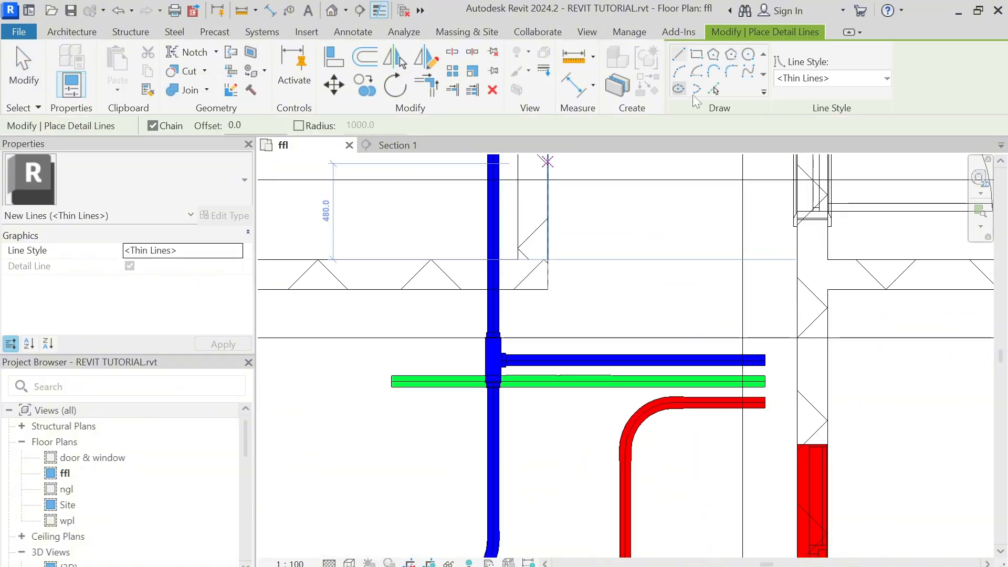
{"action": "left_click", "coordinate": [695, 55]}
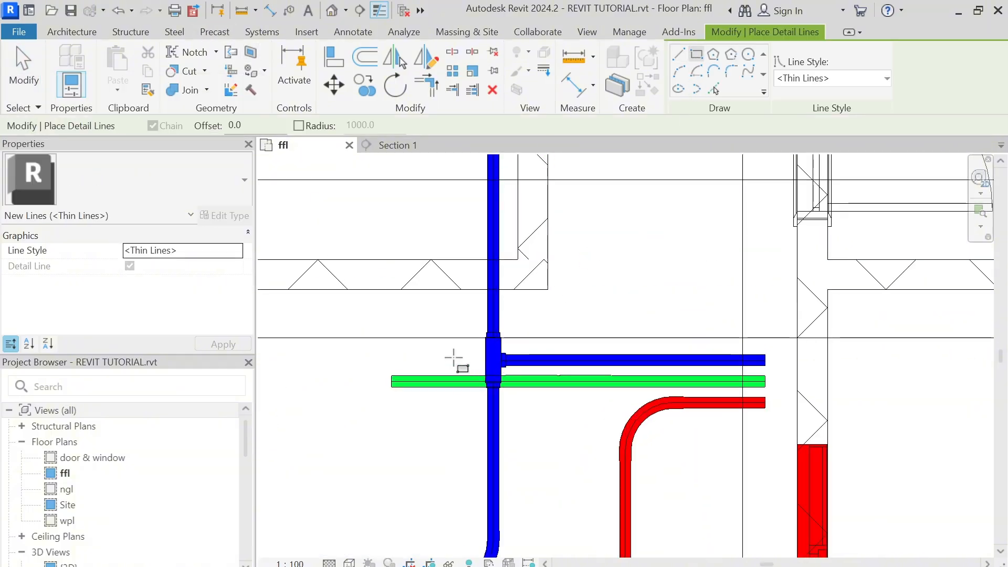
{"action": "left_click", "coordinate": [454, 357]}
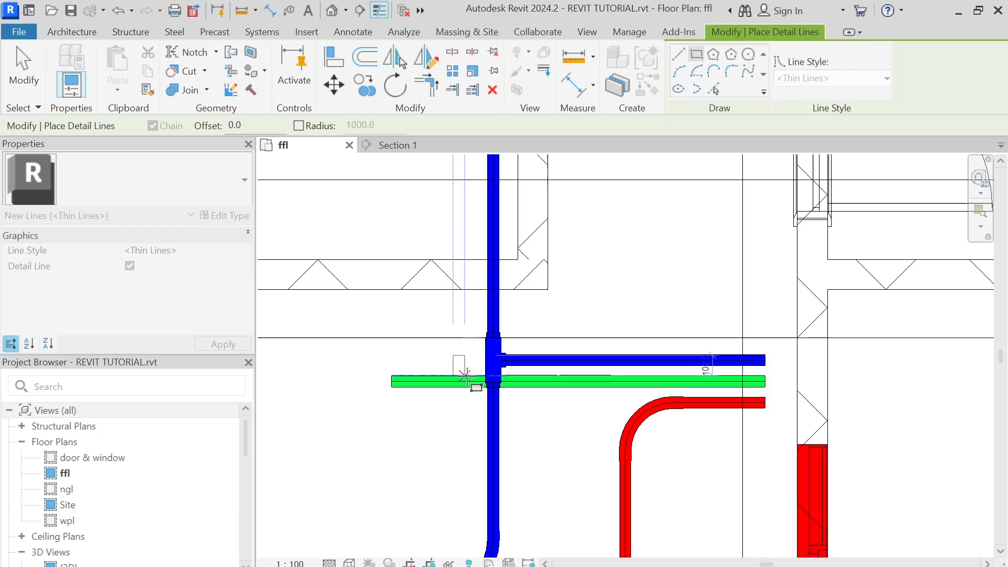
{"action": "left_click", "coordinate": [580, 402]}
{"action": "key", "text": "Escape"}
{"action": "key", "text": "Escape"}
{"action": "scroll", "coordinate": [461, 360], "scroll_direction": "up", "scroll_amount": 2}
Step: Adjust the detail rectangle's edges to fit closely around the green conduit, about 720 mm long and 100 mm high
{"action": "left_click", "coordinate": [467, 355]}
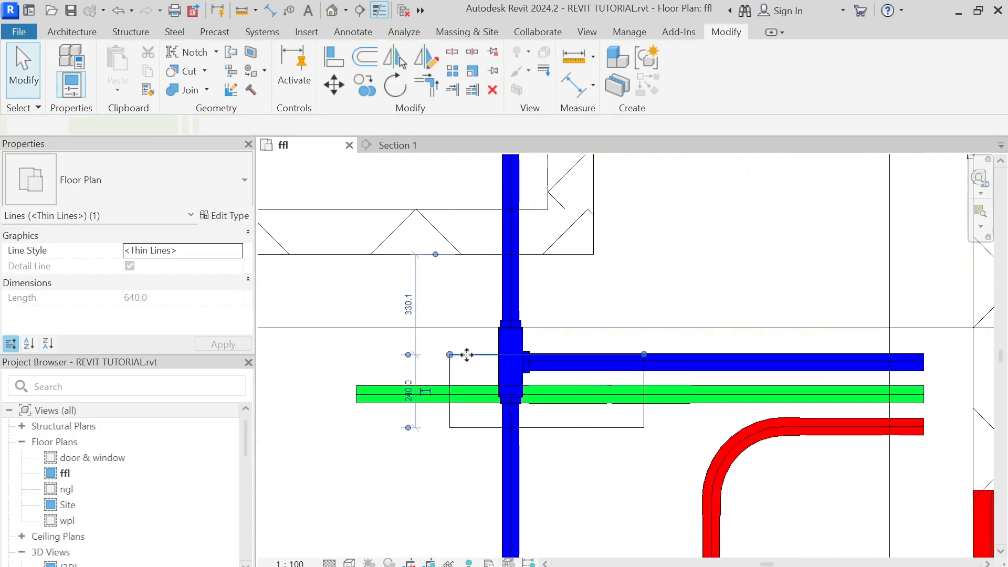
{"action": "left_click_drag", "start_coordinate": [467, 355], "coordinate": [504, 379]}
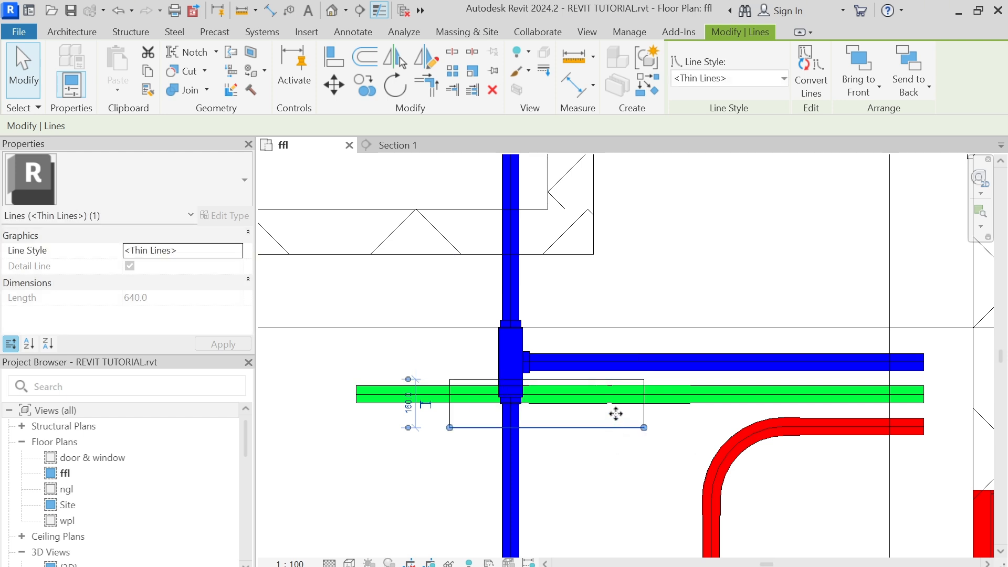
{"action": "left_click_drag", "start_coordinate": [615, 408], "coordinate": [482, 404]}
{"action": "left_click", "coordinate": [450, 395]}
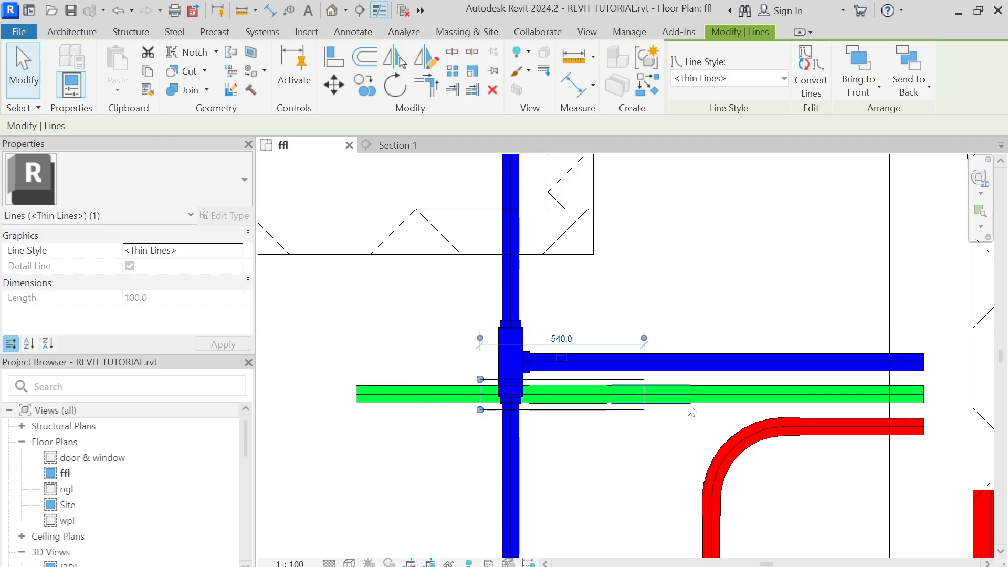
{"action": "left_click", "coordinate": [644, 403]}
{"action": "left_click_drag", "start_coordinate": [645, 403], "coordinate": [699, 409]}
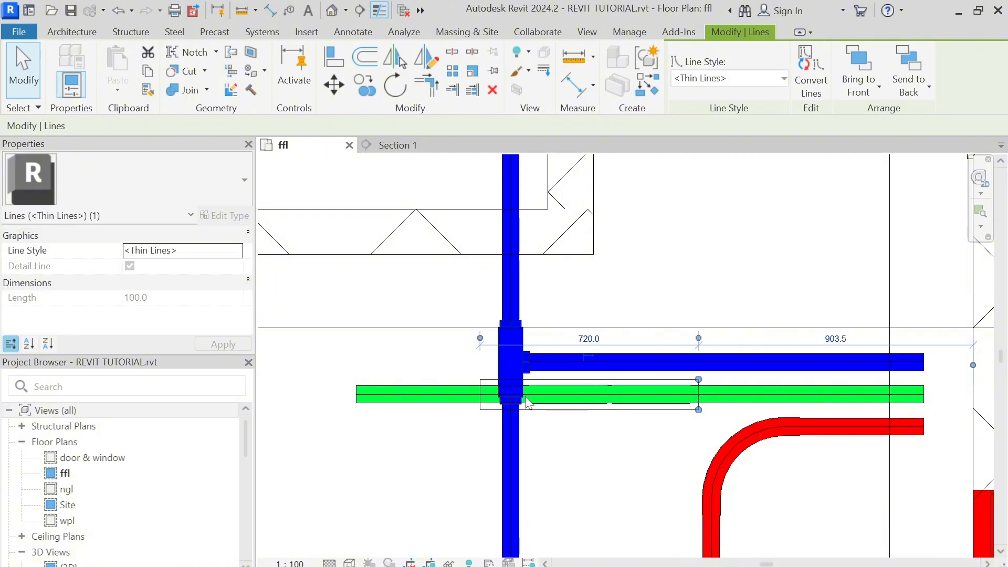
Step: Move the rectangle's left edge just past the blue tee, shortening the rectangle to about 579 mm
{"action": "left_click", "coordinate": [480, 396]}
{"action": "left_click", "coordinate": [498, 395]}
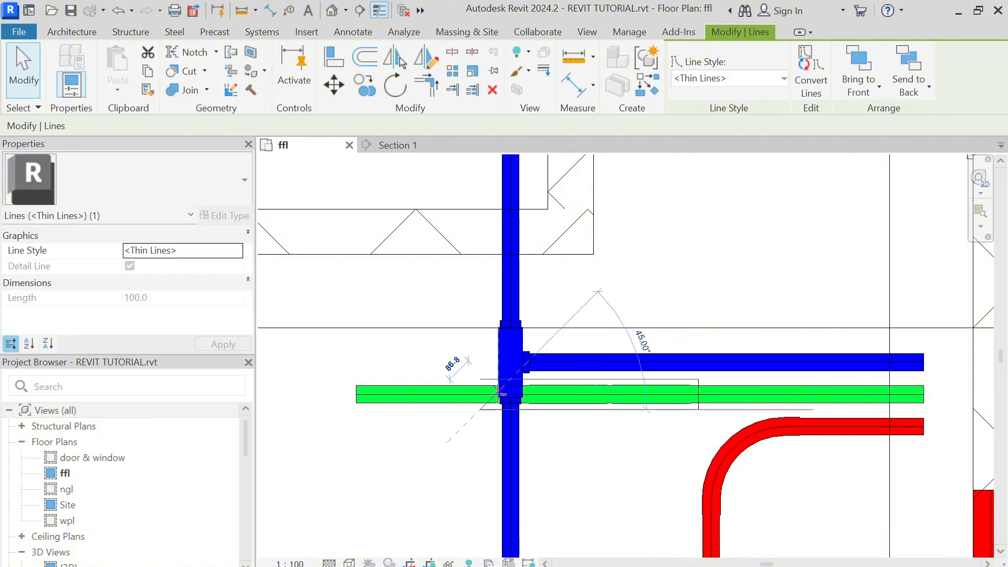
{"action": "key", "text": "Delete"}
{"action": "left_click", "coordinate": [480, 405]}
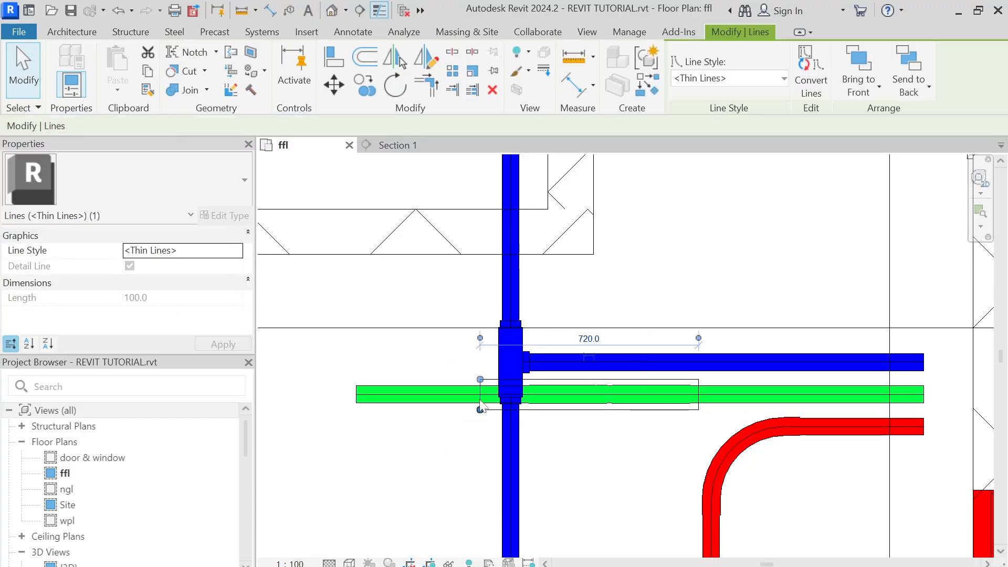
{"action": "left_click_drag", "start_coordinate": [477, 395], "coordinate": [515, 404]}
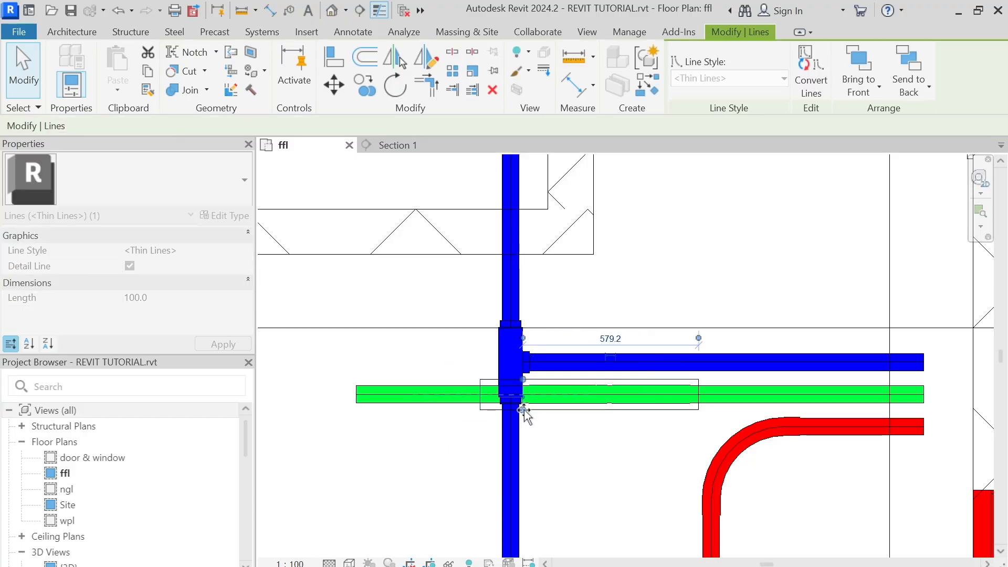
{"action": "scroll", "coordinate": [525, 412], "scroll_direction": "up", "scroll_amount": 5}
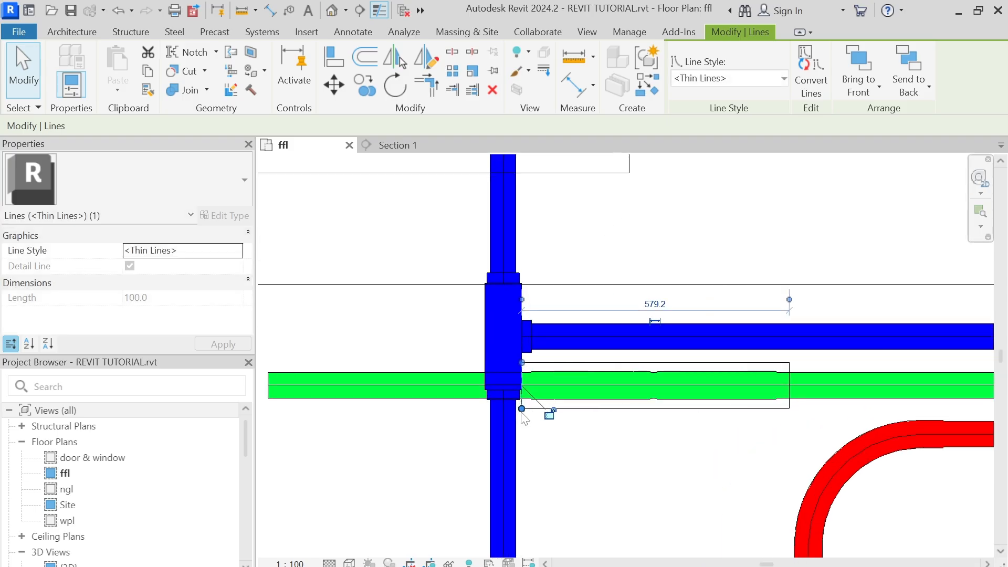
{"action": "left_click", "coordinate": [572, 433]}
{"action": "scroll", "coordinate": [574, 434], "scroll_direction": "down", "scroll_amount": 6}
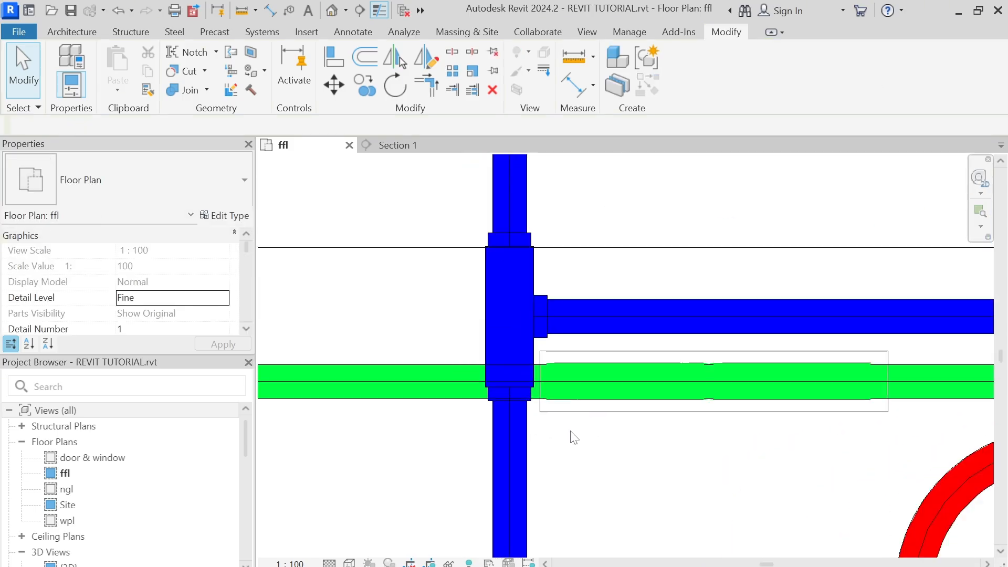
Step: Override the projection line colour of the rectangle's four detail lines to red for this view
{"action": "scroll", "coordinate": [619, 440], "scroll_direction": "up", "scroll_amount": 1}
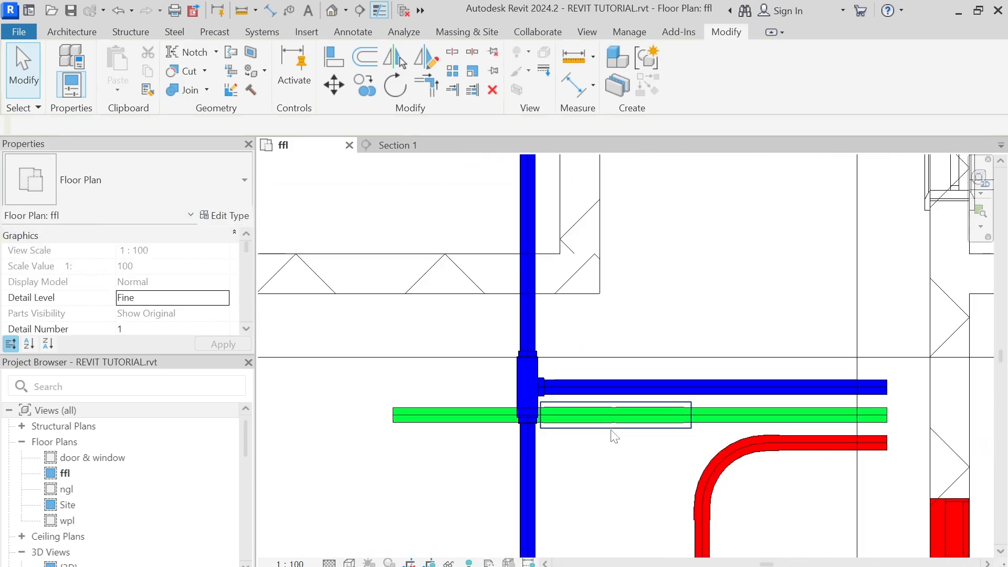
{"action": "left_click", "coordinate": [611, 428]}
{"action": "right_click", "coordinate": [611, 431]}
{"action": "mouse_move", "coordinate": [722, 110]}
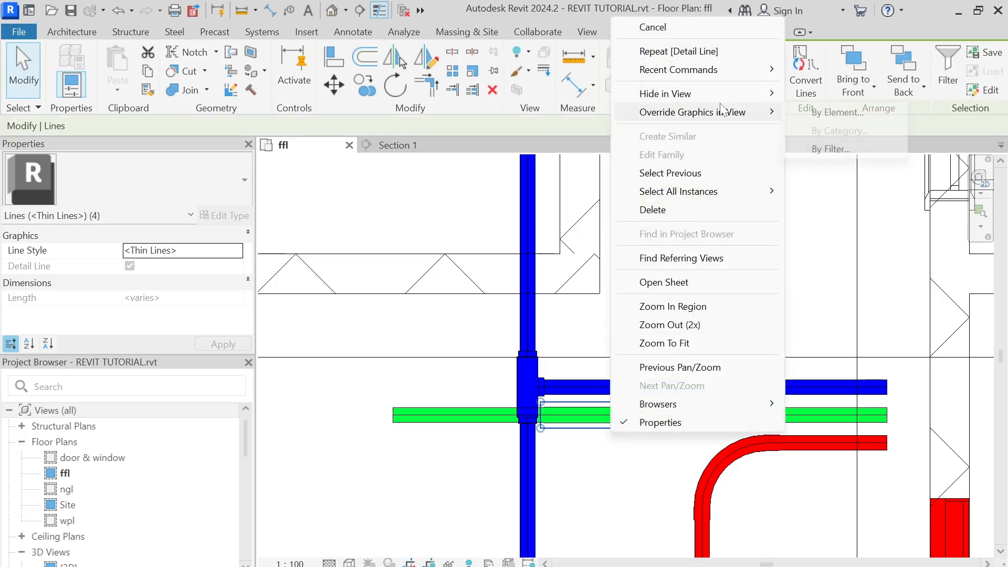
{"action": "left_click", "coordinate": [838, 111]}
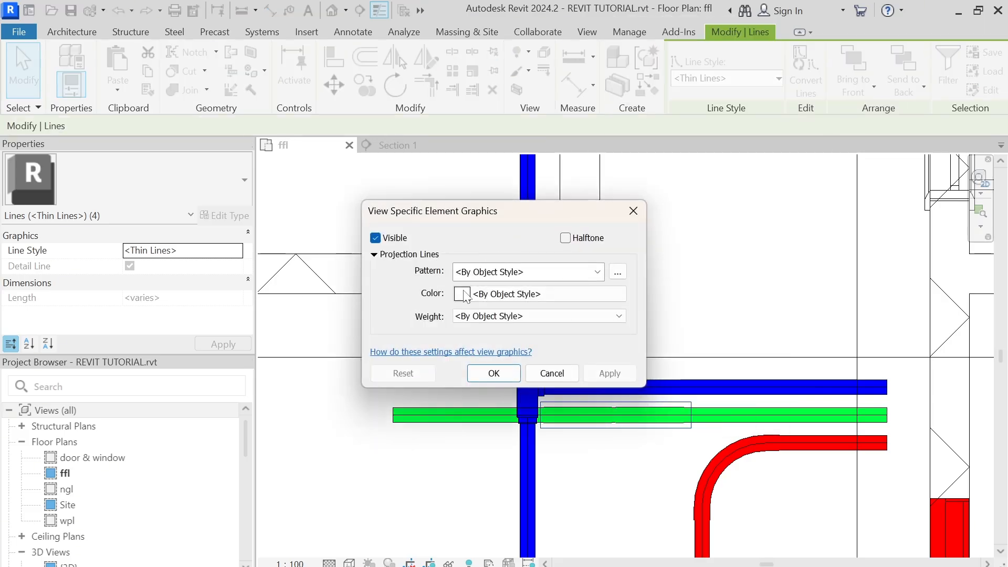
{"action": "left_click", "coordinate": [462, 294]}
{"action": "left_click", "coordinate": [362, 314]}
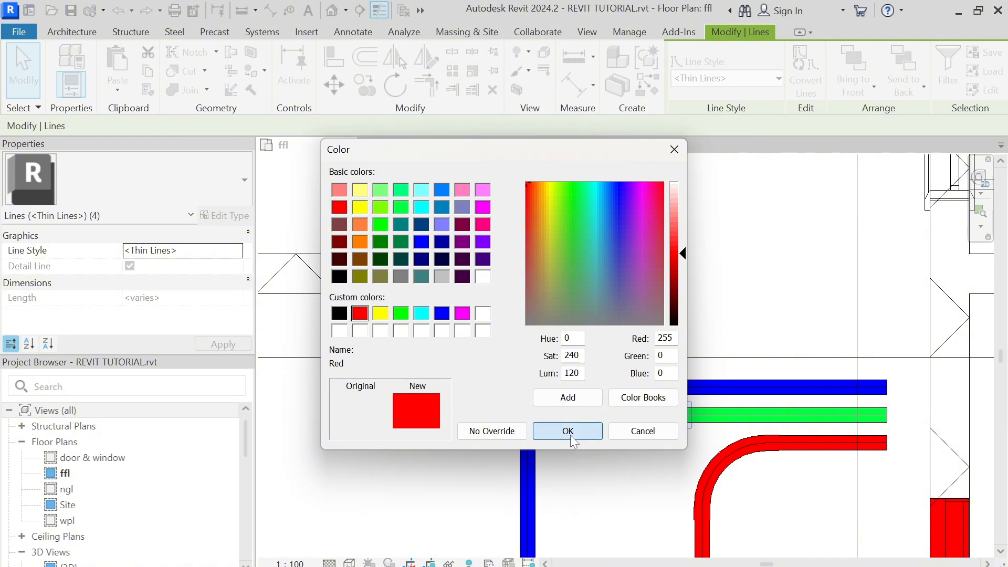
{"action": "left_click", "coordinate": [569, 431]}
{"action": "left_click", "coordinate": [493, 372]}
{"action": "scroll", "coordinate": [546, 386], "scroll_direction": "down", "scroll_amount": 2}
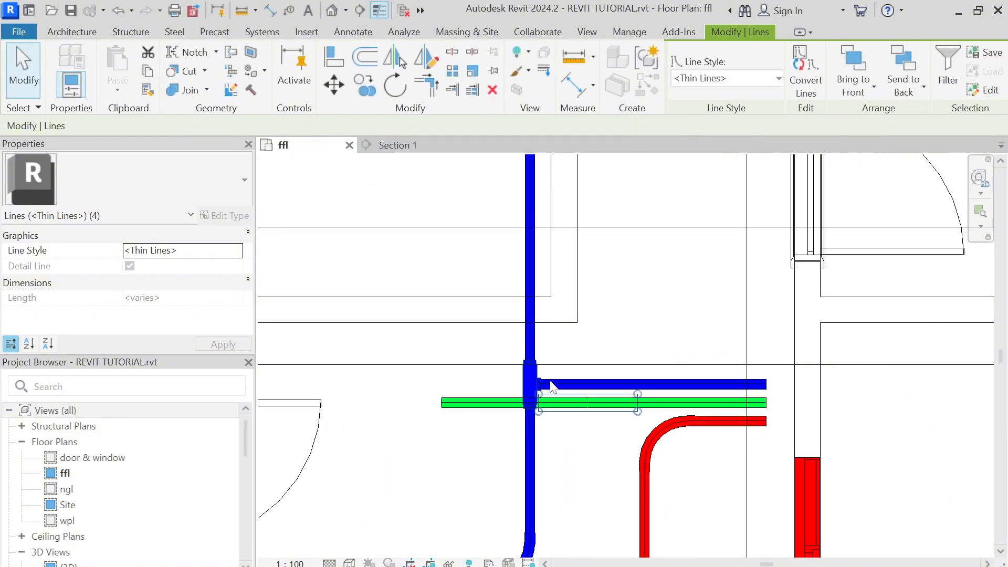
{"action": "key", "text": "Escape"}
Step: Extend the geyser conduit from the green run's free left end straight up the plan through the wall into the upper room
{"action": "scroll", "coordinate": [635, 346], "scroll_direction": "up", "scroll_amount": 3}
{"action": "scroll", "coordinate": [636, 357], "scroll_direction": "down", "scroll_amount": 2}
{"action": "scroll", "coordinate": [632, 362], "scroll_direction": "up", "scroll_amount": 2}
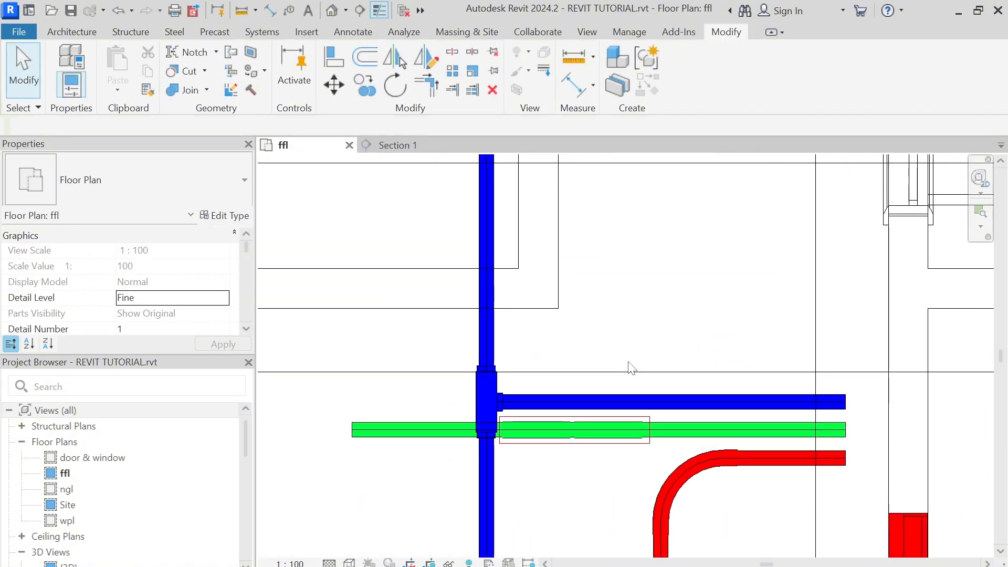
{"action": "scroll", "coordinate": [630, 365], "scroll_direction": "down", "scroll_amount": 2}
{"action": "middle_click_drag", "start_coordinate": [629, 368], "coordinate": [630, 418]}
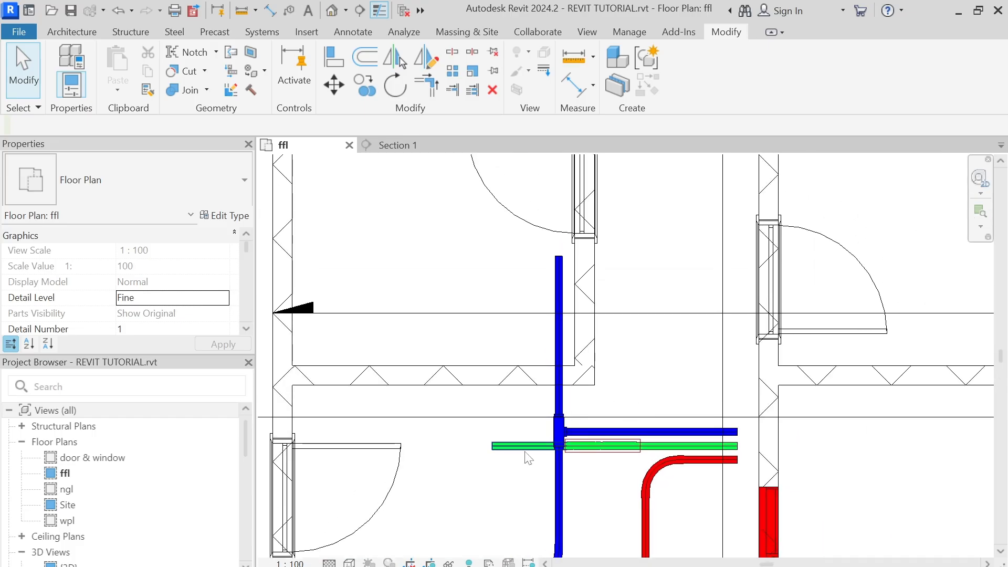
{"action": "left_click", "coordinate": [519, 446]}
{"action": "right_click", "coordinate": [484, 444]}
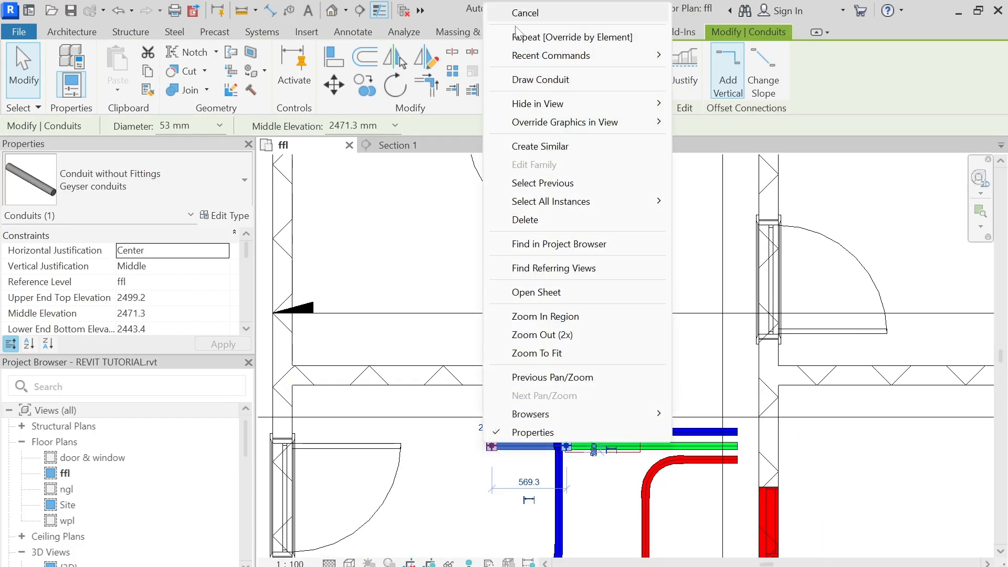
{"action": "left_click", "coordinate": [541, 79]}
{"action": "scroll", "coordinate": [524, 224], "scroll_direction": "down", "scroll_amount": 3}
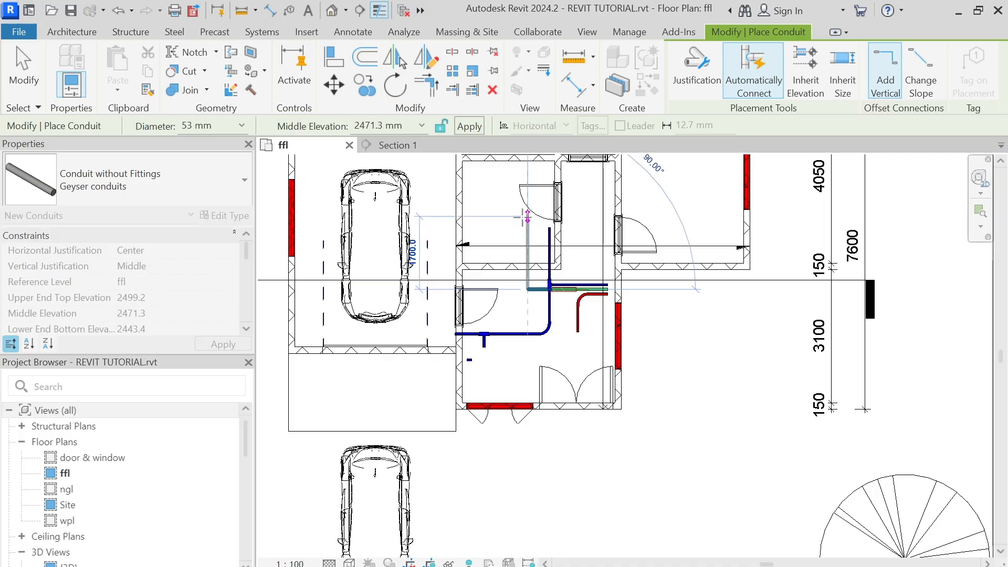
{"action": "left_click", "coordinate": [522, 217]}
{"action": "middle_click_drag", "start_coordinate": [538, 235], "coordinate": [541, 332]}
{"action": "left_click", "coordinate": [530, 247]}
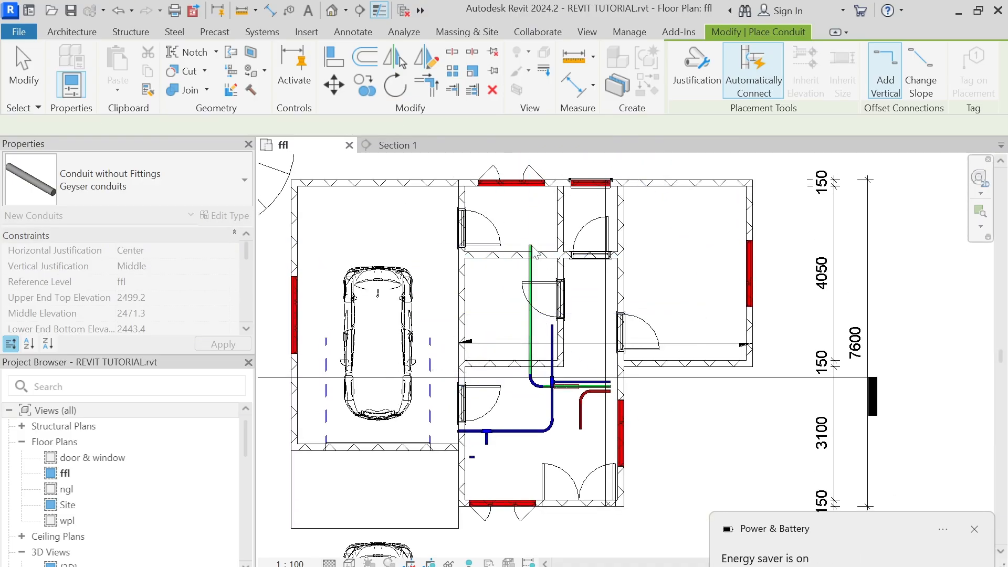
{"action": "key", "text": "Escape"}
{"action": "key", "text": "Escape"}
Step: Select the new elbow at the corner of the green run and display its available fitting types
{"action": "scroll", "coordinate": [557, 381], "scroll_direction": "up", "scroll_amount": 5}
{"action": "left_click", "coordinate": [511, 382]}
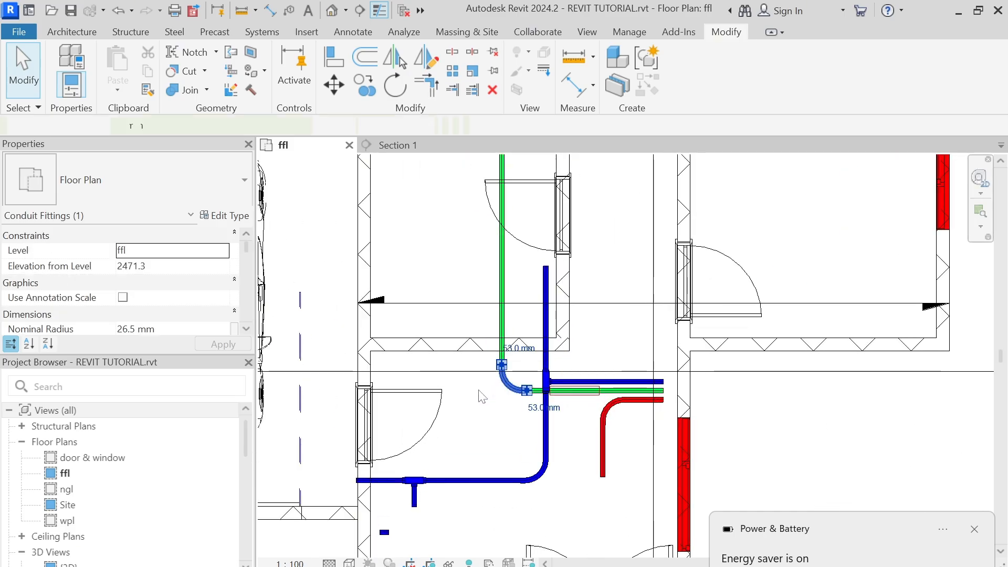
{"action": "left_click", "coordinate": [165, 182]}
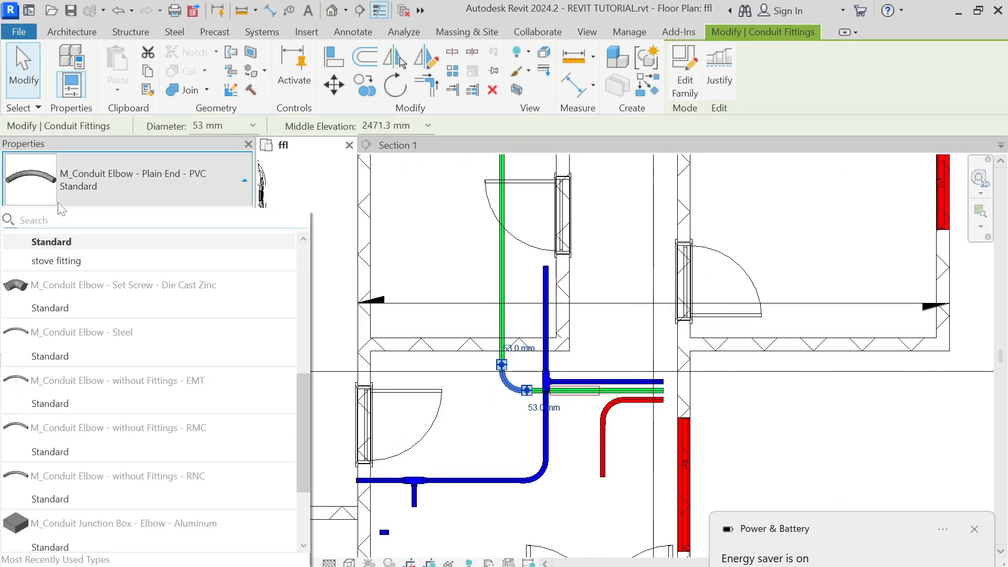
Step: Change the selected elbow on the green conduit run to the geyser fitting type and dismiss the battery notification
{"action": "type", "text": "ge"}
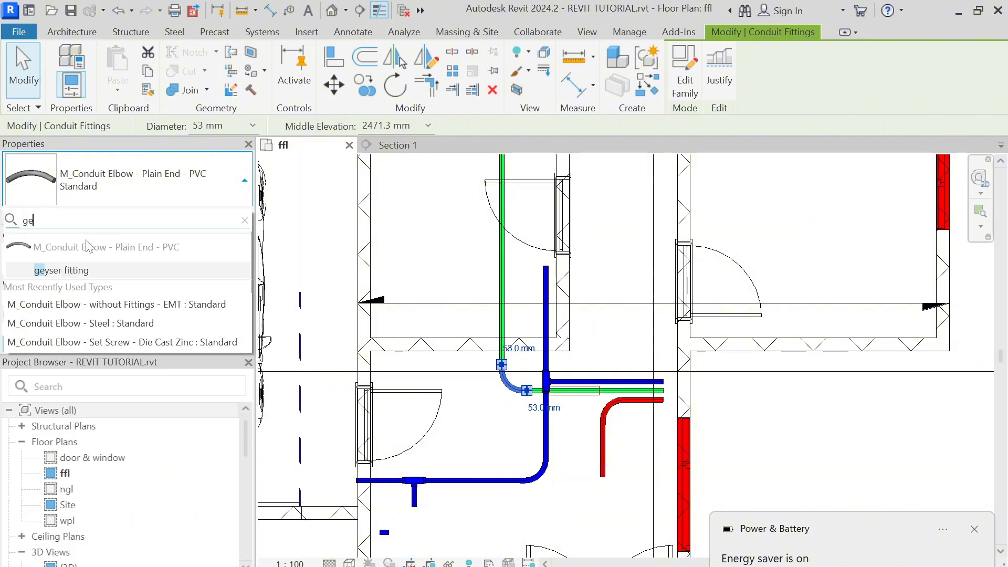
{"action": "left_click", "coordinate": [87, 271]}
{"action": "left_click", "coordinate": [627, 349]}
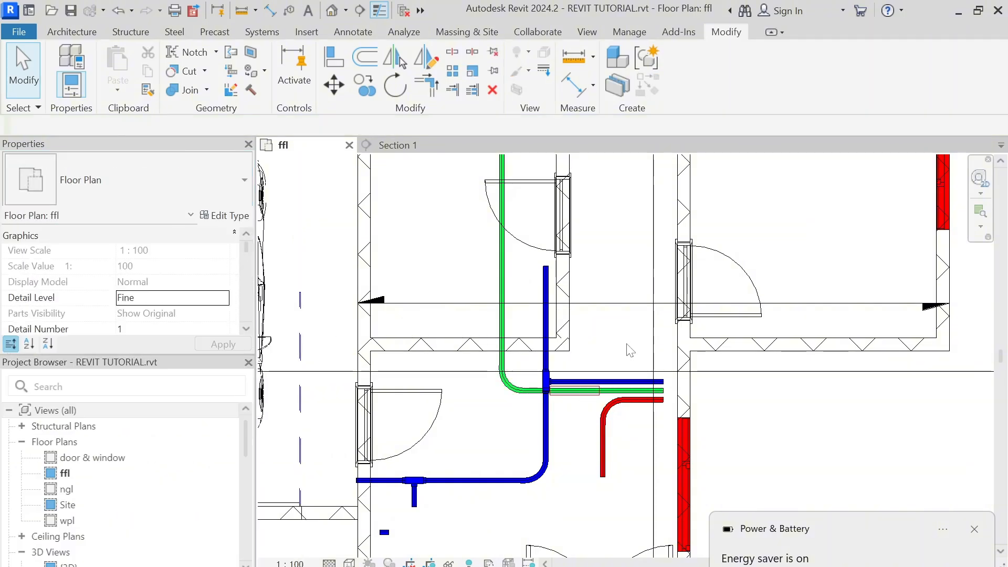
{"action": "left_click", "coordinate": [976, 530]}
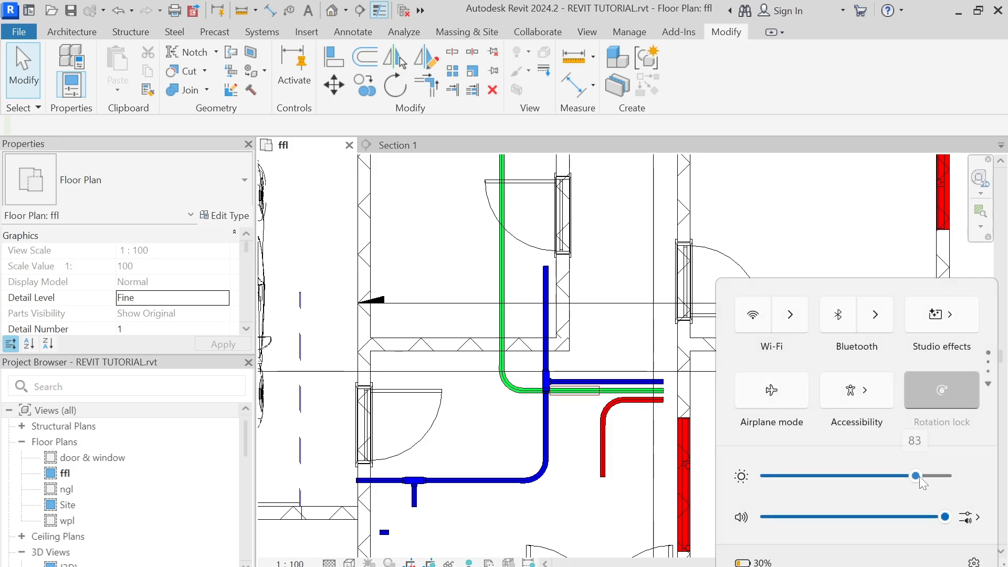
{"action": "left_click", "coordinate": [623, 503]}
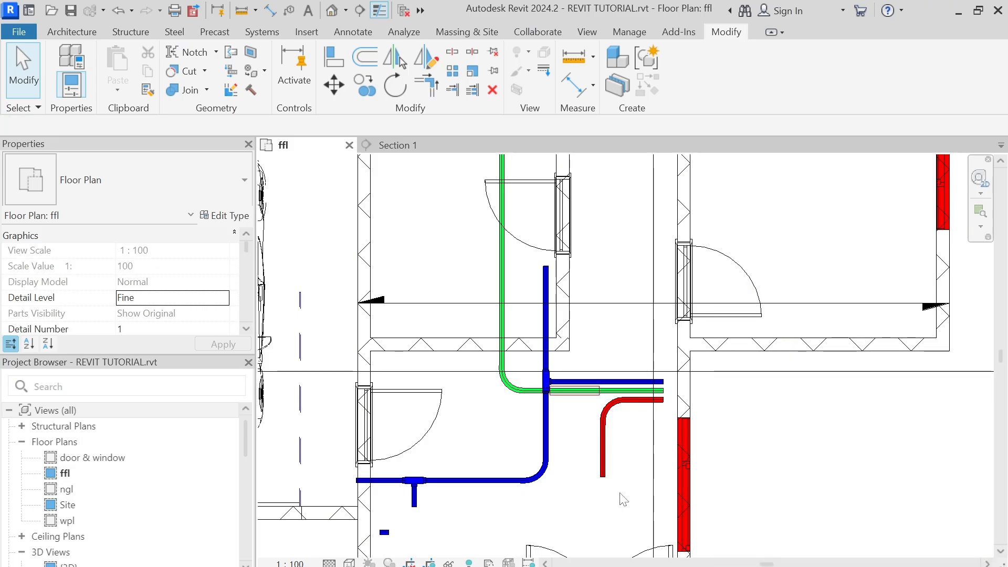
Step: Move the vertical green geyser conduit slightly to the right, closer to the parallel blue conduit
{"action": "scroll", "coordinate": [609, 480], "scroll_direction": "down", "scroll_amount": 1}
{"action": "scroll", "coordinate": [525, 384], "scroll_direction": "up", "scroll_amount": 2}
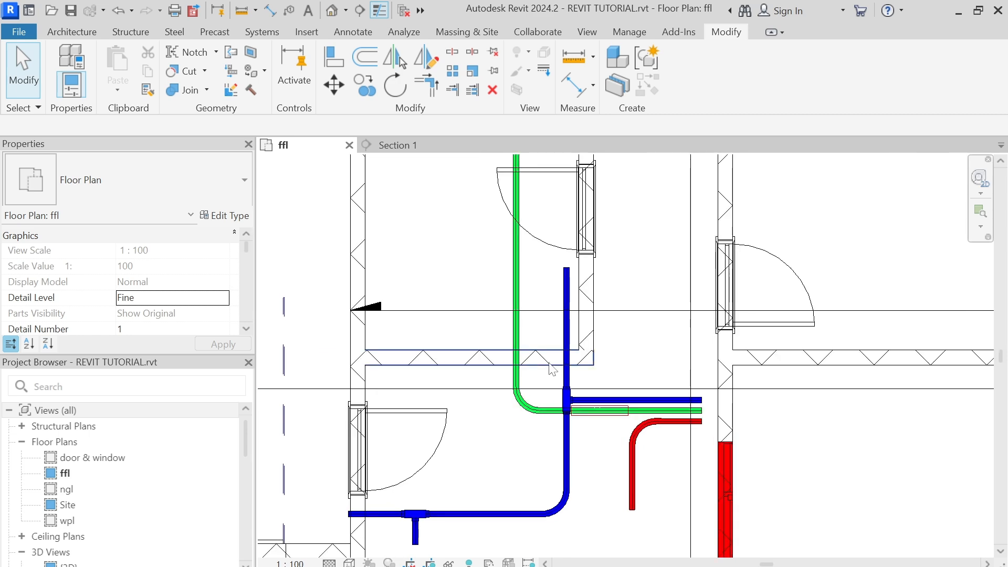
{"action": "scroll", "coordinate": [549, 367], "scroll_direction": "down", "scroll_amount": 3}
{"action": "middle_click_drag", "start_coordinate": [549, 373], "coordinate": [543, 421]}
{"action": "left_click", "coordinate": [521, 349]}
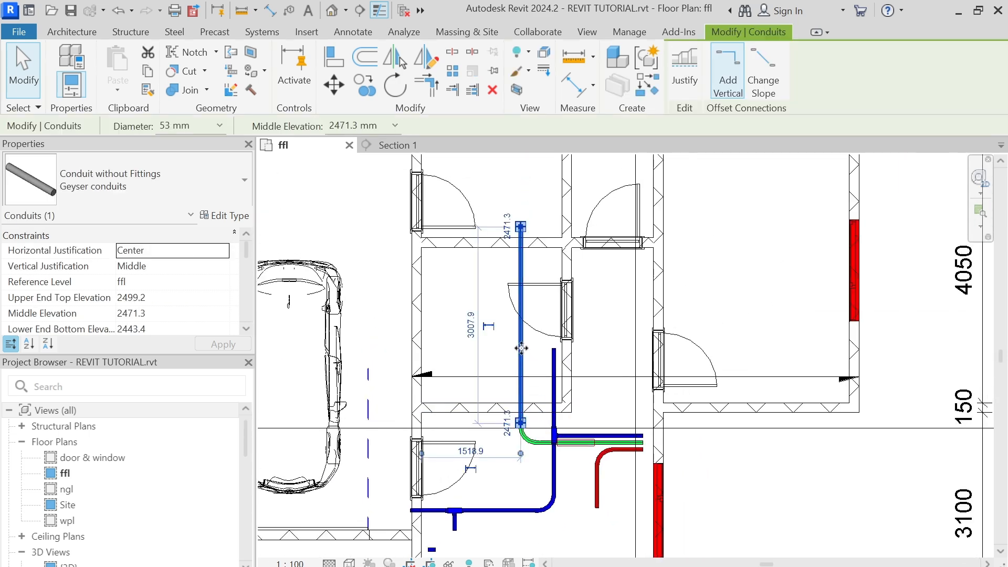
{"action": "scroll", "coordinate": [527, 237], "scroll_direction": "up", "scroll_amount": 2}
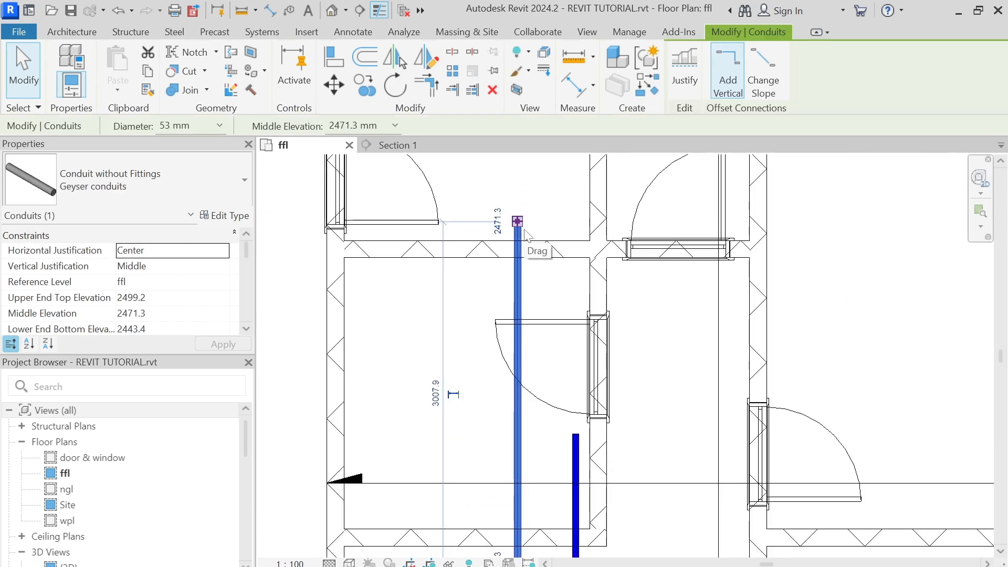
{"action": "scroll", "coordinate": [527, 235], "scroll_direction": "down", "scroll_amount": 1}
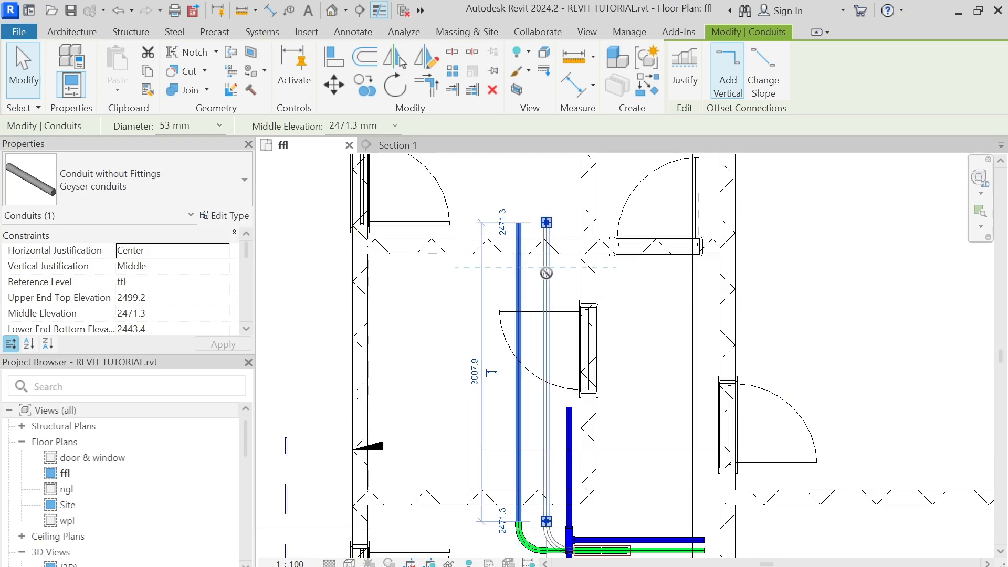
{"action": "mouse_move", "coordinate": [532, 271]}
{"action": "left_mouse_down"}
{"action": "mouse_move", "coordinate": [544, 274]}
{"action": "mouse_move", "coordinate": [529, 277]}
{"action": "left_mouse_up"}
{"action": "left_click", "coordinate": [497, 299]}
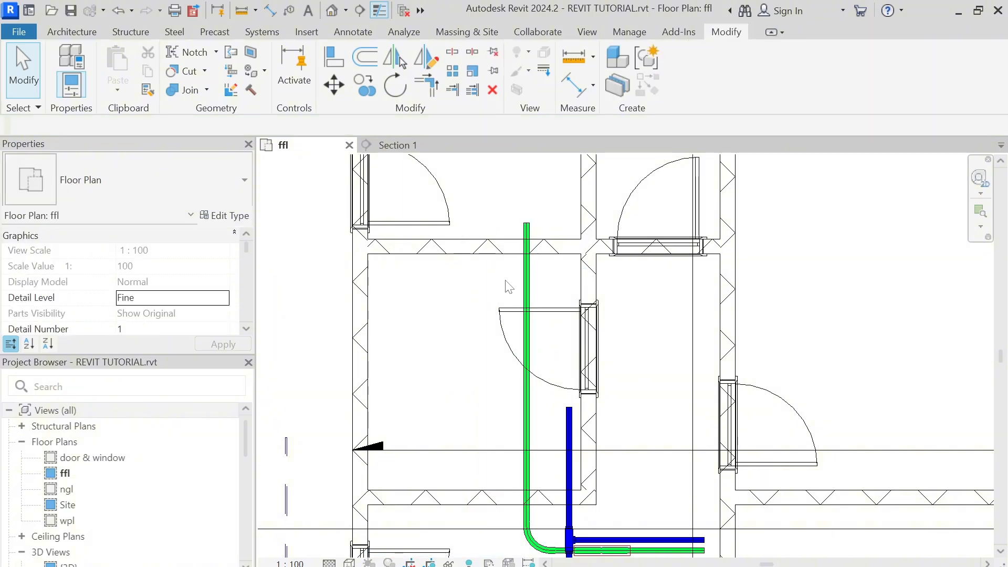
Step: Extend the upper end of the vertical blue Switch &sockets conduit to about 3057 mm long, roughly level with the green conduit's upper end
{"action": "scroll", "coordinate": [523, 280], "scroll_direction": "down", "scroll_amount": 2}
{"action": "scroll", "coordinate": [523, 325], "scroll_direction": "up", "scroll_amount": 3}
{"action": "middle_click_drag", "start_coordinate": [523, 324], "coordinate": [411, 240]}
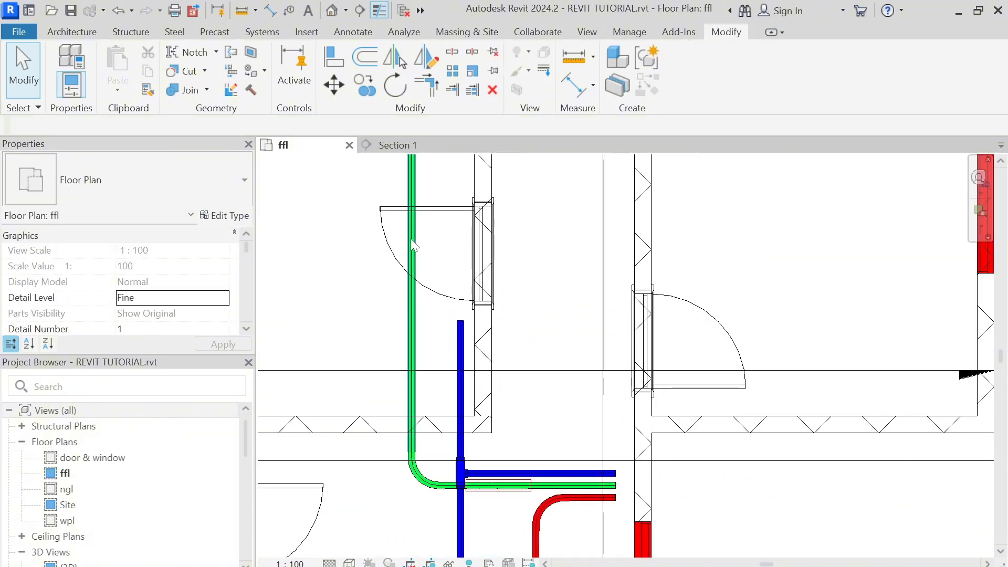
{"action": "scroll", "coordinate": [411, 240], "scroll_direction": "down", "scroll_amount": 3}
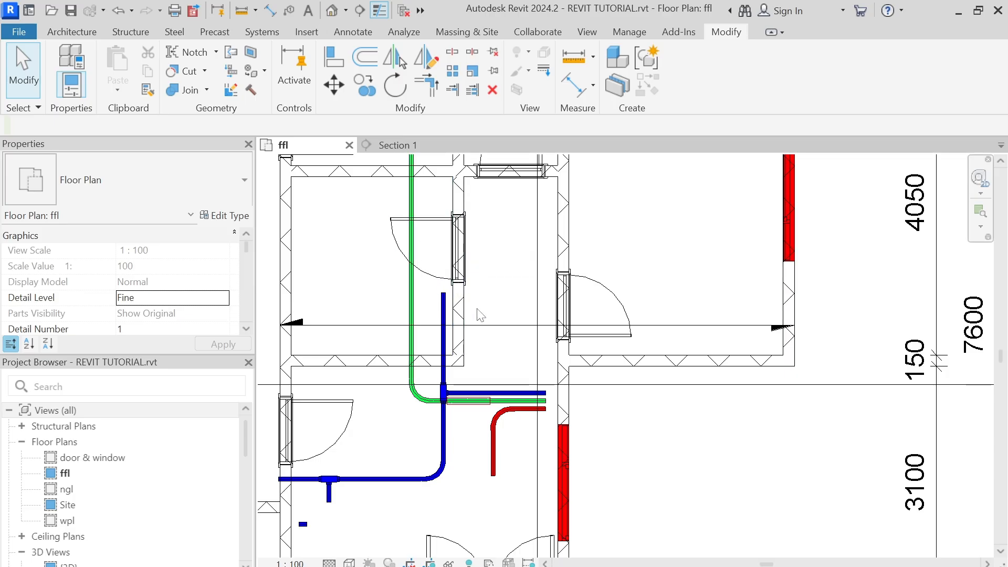
{"action": "middle_click_drag", "start_coordinate": [481, 315], "coordinate": [480, 339]}
{"action": "middle_click_drag", "start_coordinate": [529, 261], "coordinate": [501, 303]}
{"action": "scroll", "coordinate": [478, 287], "scroll_direction": "down", "scroll_amount": 2}
{"action": "scroll", "coordinate": [438, 358], "scroll_direction": "up", "scroll_amount": 2}
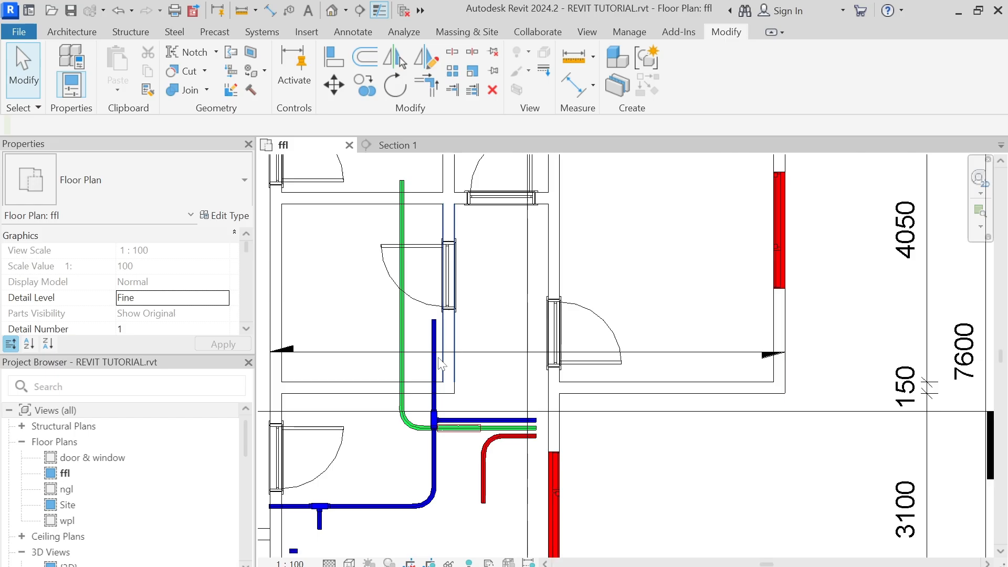
{"action": "left_click", "coordinate": [434, 328]}
{"action": "scroll", "coordinate": [435, 322], "scroll_direction": "up", "scroll_amount": 2}
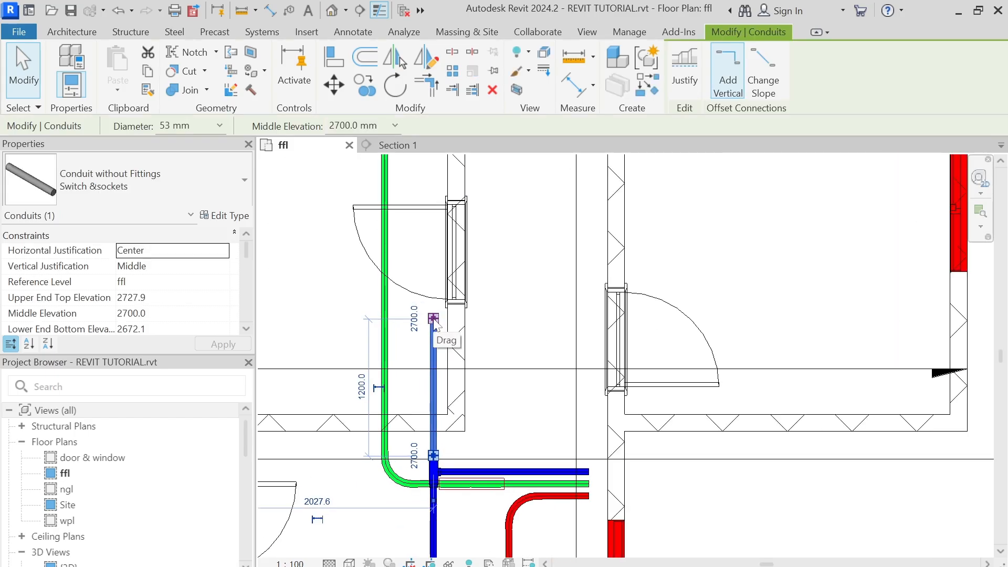
{"action": "left_click_drag", "start_coordinate": [433, 321], "coordinate": [433, 307]}
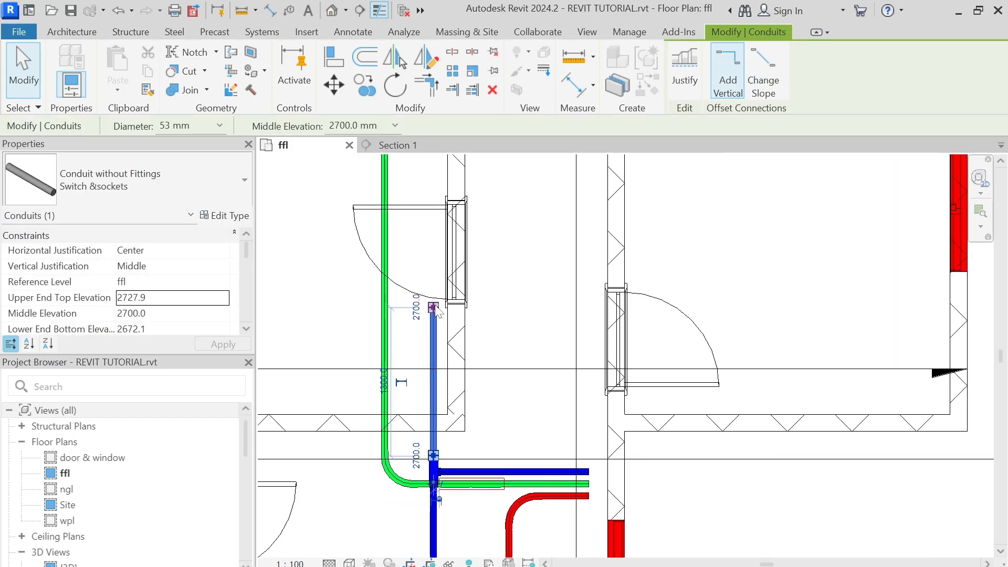
{"action": "scroll", "coordinate": [435, 322], "scroll_direction": "down", "scroll_amount": 5}
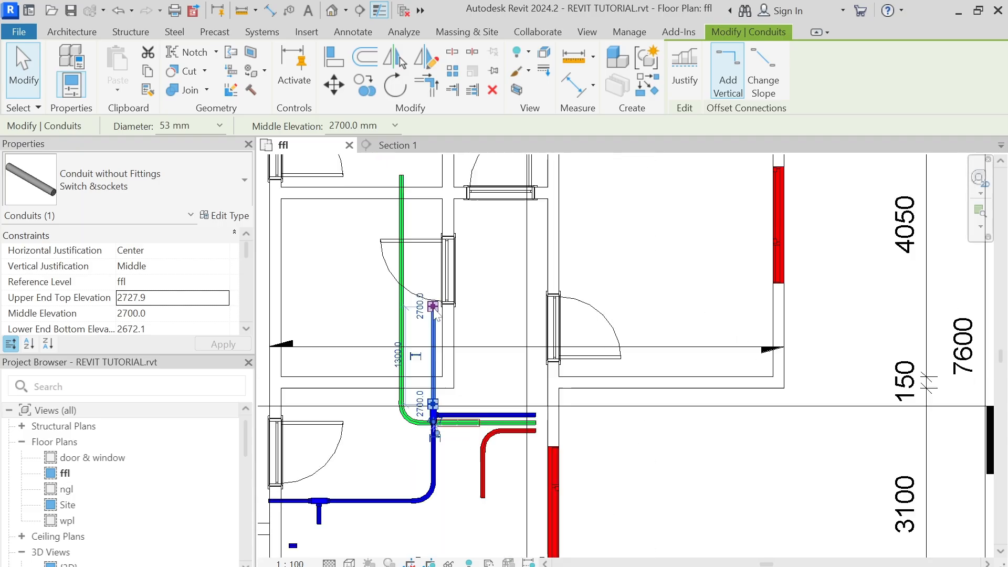
{"action": "scroll", "coordinate": [434, 309], "scroll_direction": "up", "scroll_amount": 2}
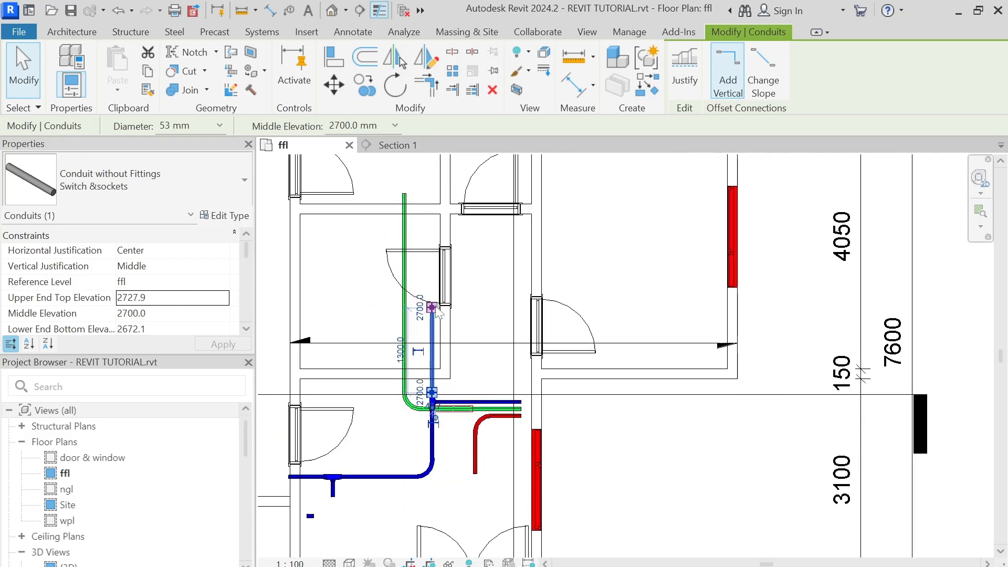
{"action": "left_click_drag", "start_coordinate": [432, 307], "coordinate": [435, 195]}
{"action": "scroll", "coordinate": [432, 191], "scroll_direction": "up", "scroll_amount": 3}
{"action": "scroll", "coordinate": [434, 196], "scroll_direction": "down", "scroll_amount": 4}
{"action": "left_click", "coordinate": [483, 262]}
{"action": "scroll", "coordinate": [450, 295], "scroll_direction": "up", "scroll_amount": 3}
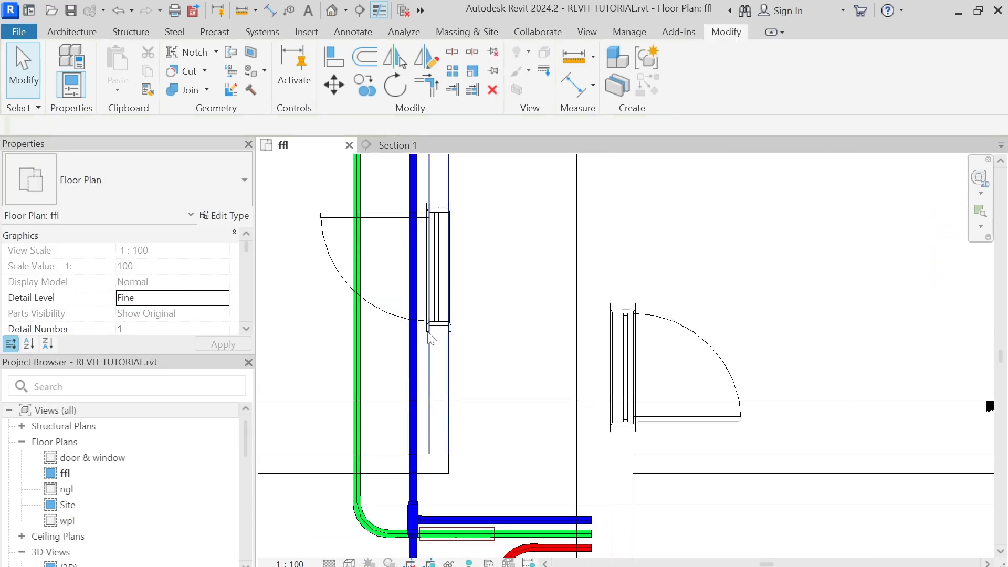
Step: Draw a matching 53 mm conduit from the blue run's upper end about 1200 mm upward, then left along the window wall towards the opposite wall
{"action": "scroll", "coordinate": [429, 336], "scroll_direction": "down", "scroll_amount": 4}
{"action": "scroll", "coordinate": [415, 367], "scroll_direction": "up", "scroll_amount": 2}
{"action": "left_click", "coordinate": [416, 366]}
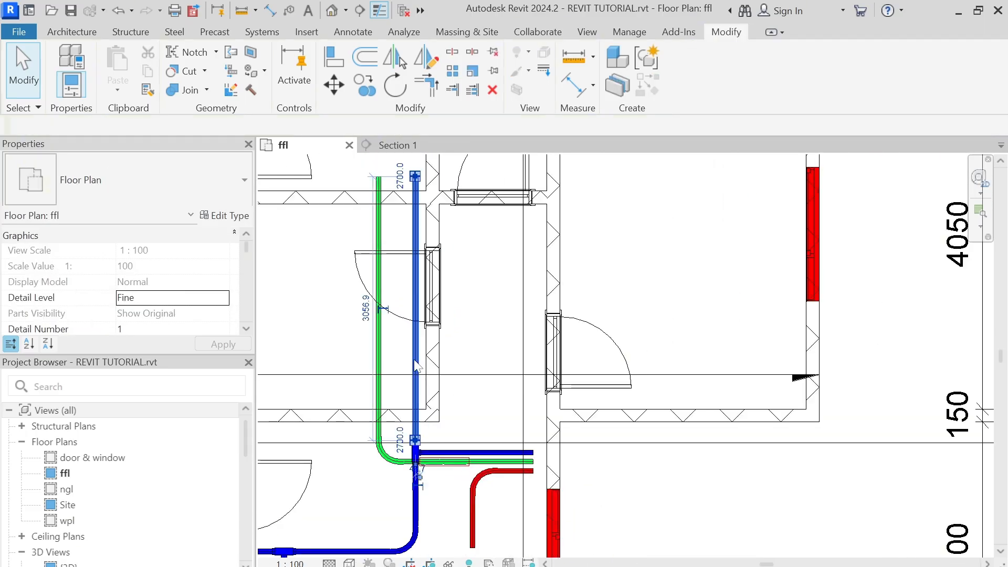
{"action": "key", "text": "c"}
{"action": "key", "text": "s"}
{"action": "scroll", "coordinate": [417, 351], "scroll_direction": "down", "scroll_amount": 2}
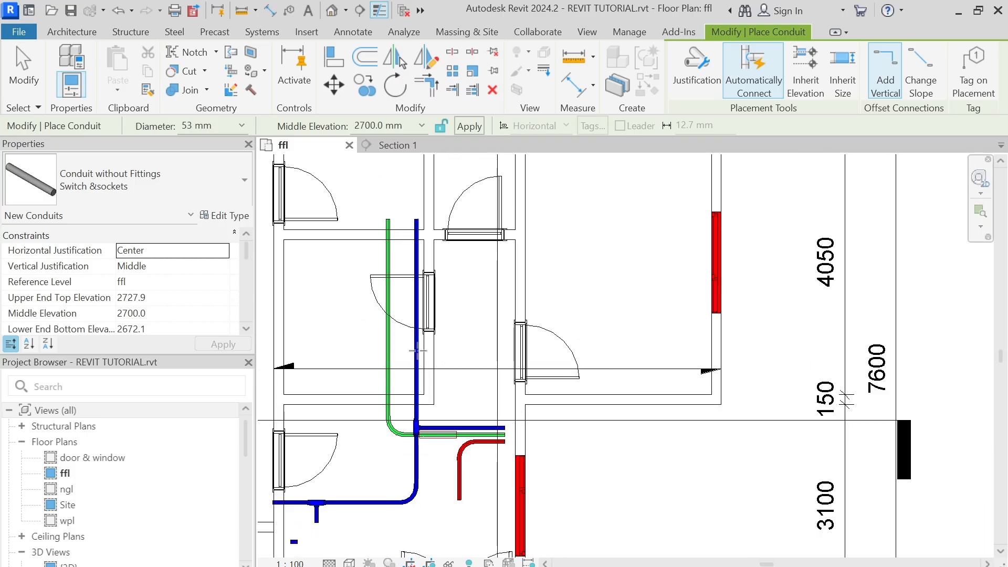
{"action": "left_click", "coordinate": [416, 219]}
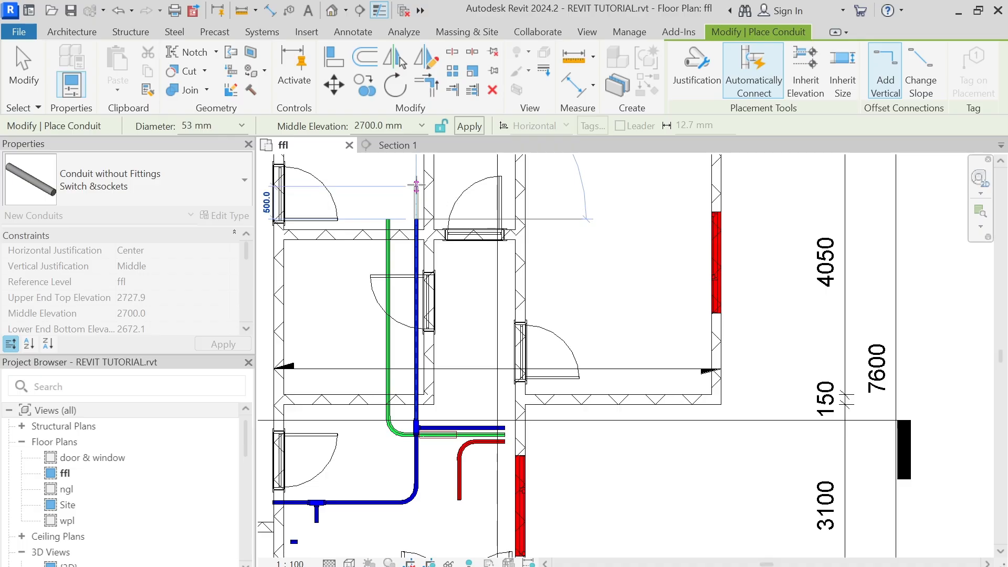
{"action": "scroll", "coordinate": [416, 185], "scroll_direction": "down", "scroll_amount": 3}
{"action": "middle_click_drag", "start_coordinate": [440, 305], "coordinate": [441, 351]}
{"action": "scroll", "coordinate": [434, 268], "scroll_direction": "up", "scroll_amount": 1}
{"action": "middle_click_drag", "start_coordinate": [433, 268], "coordinate": [437, 316]}
{"action": "scroll", "coordinate": [415, 221], "scroll_direction": "up", "scroll_amount": 2}
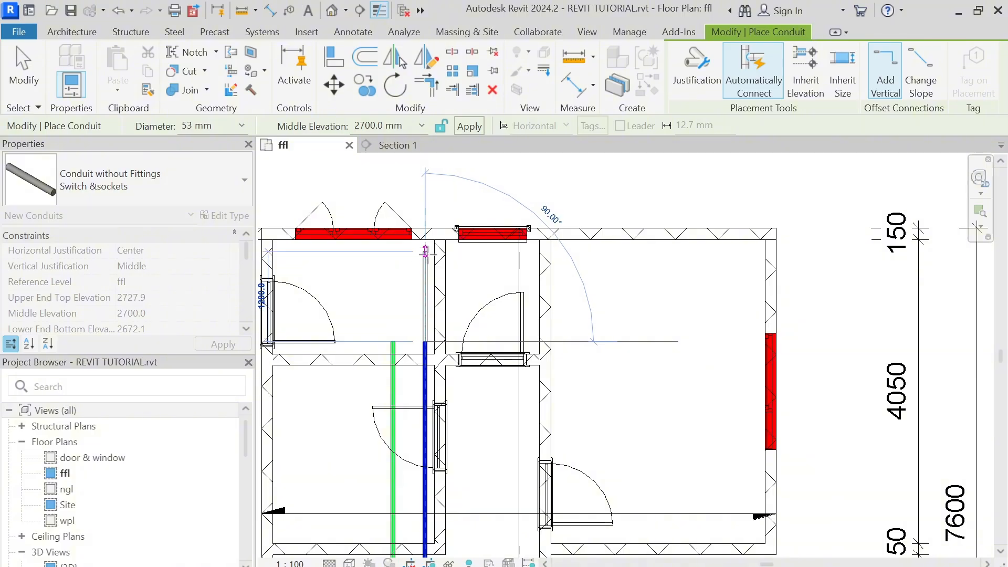
{"action": "left_click", "coordinate": [425, 252]}
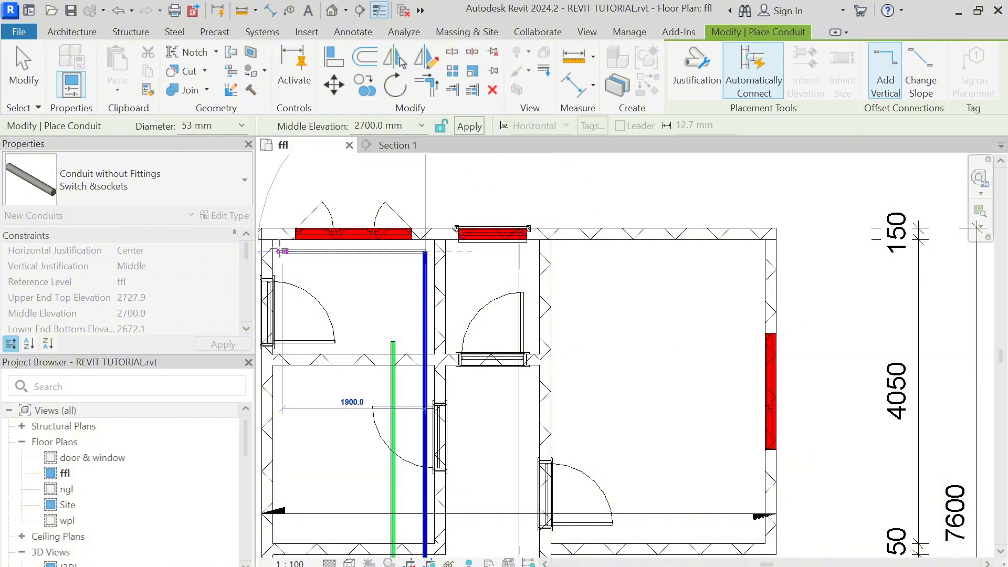
{"action": "left_click", "coordinate": [278, 252]}
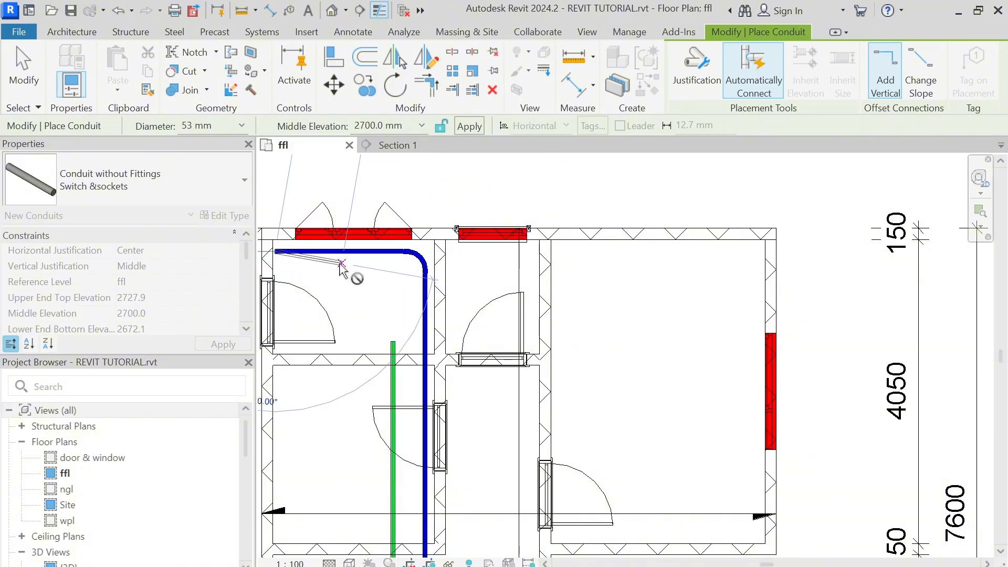
{"action": "key", "text": "Escape"}
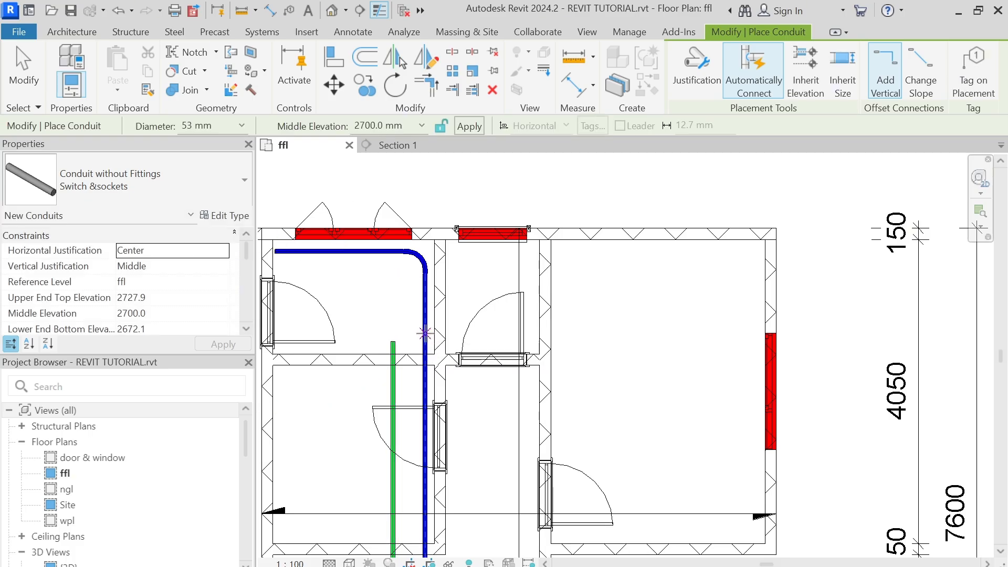
Step: Branch a conduit about 400 mm to the right from the new vertical blue segment through the adjacent wall
{"action": "left_click", "coordinate": [426, 333]}
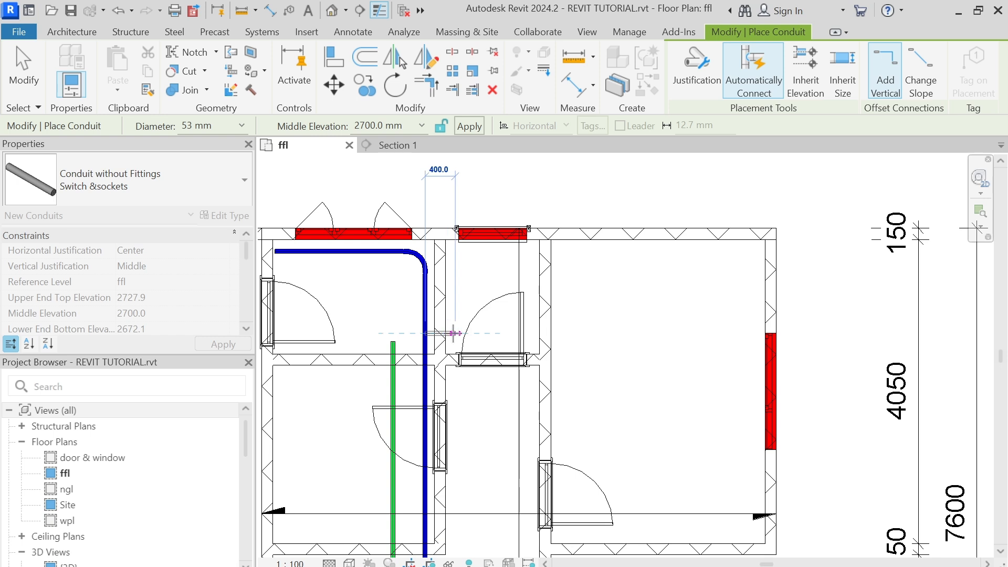
{"action": "scroll", "coordinate": [451, 332], "scroll_direction": "up", "scroll_amount": 4}
{"action": "key", "text": "Escape"}
{"action": "key", "text": "Escape"}
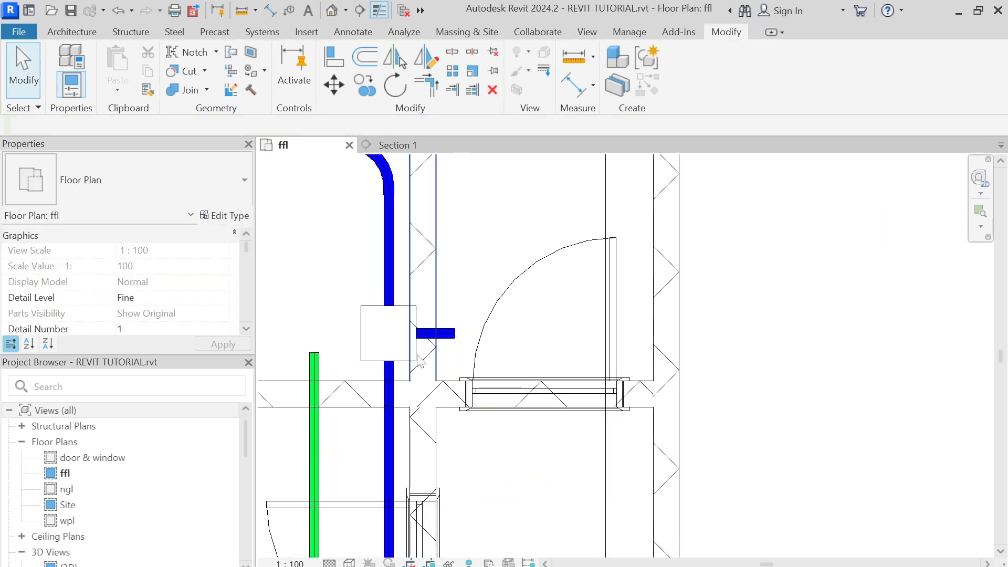
Step: Change the junction box tee at the new branch to M_Conduit Body - Type T - PVC, Standard
{"action": "left_click", "coordinate": [405, 362]}
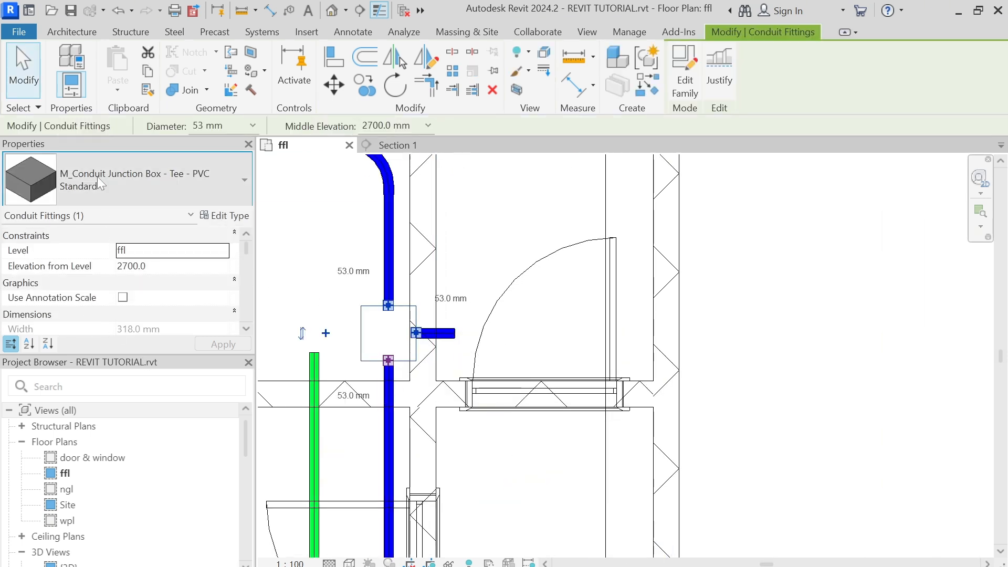
{"action": "left_click", "coordinate": [97, 177]}
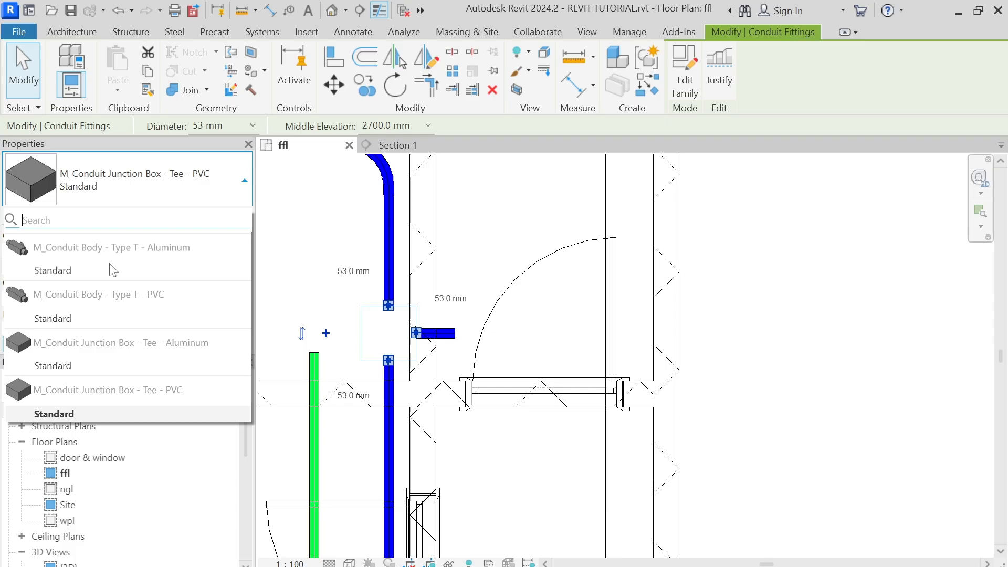
{"action": "left_click", "coordinate": [71, 318]}
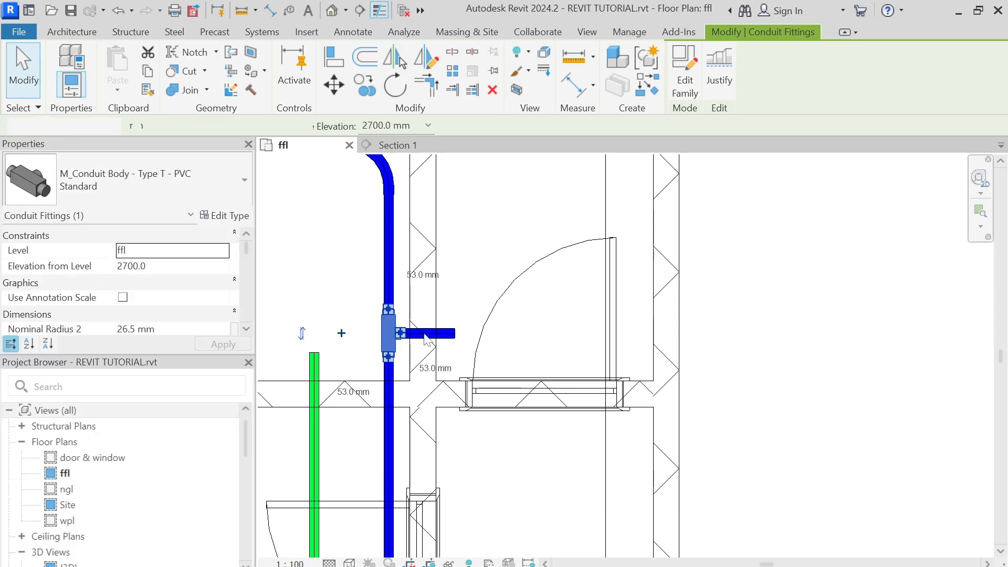
{"action": "left_click", "coordinate": [533, 231]}
Step: Try to branch a 53 mm Switch &sockets conduit rightward from the vertical blue run into the right-hand room, turning it about 600 mm downward
{"action": "scroll", "coordinate": [533, 232], "scroll_direction": "down", "scroll_amount": 3}
{"action": "scroll", "coordinate": [506, 317], "scroll_direction": "down", "scroll_amount": 1}
{"action": "scroll", "coordinate": [507, 318], "scroll_direction": "down", "scroll_amount": 2}
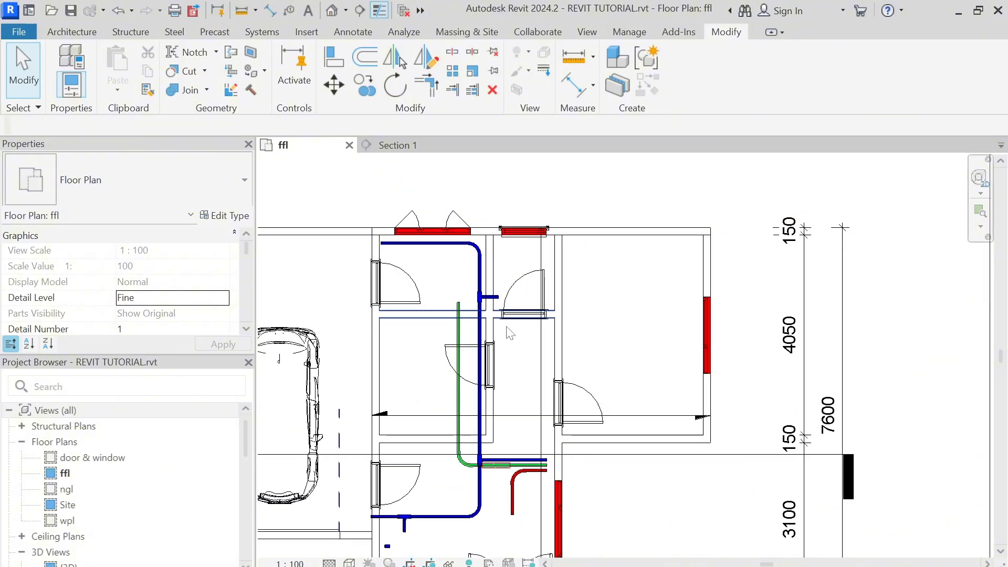
{"action": "scroll", "coordinate": [507, 487], "scroll_direction": "up", "scroll_amount": 1}
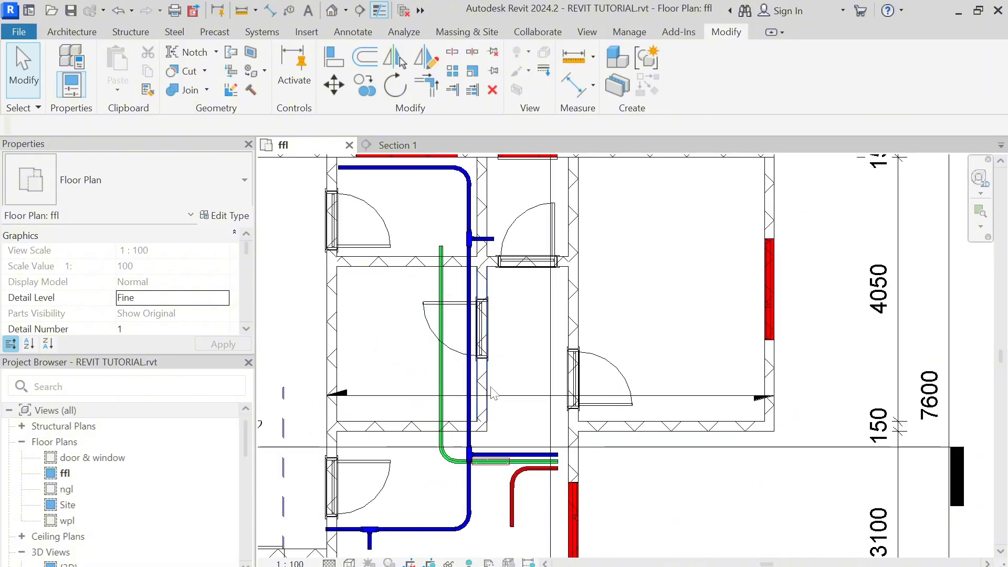
{"action": "left_click", "coordinate": [470, 393]}
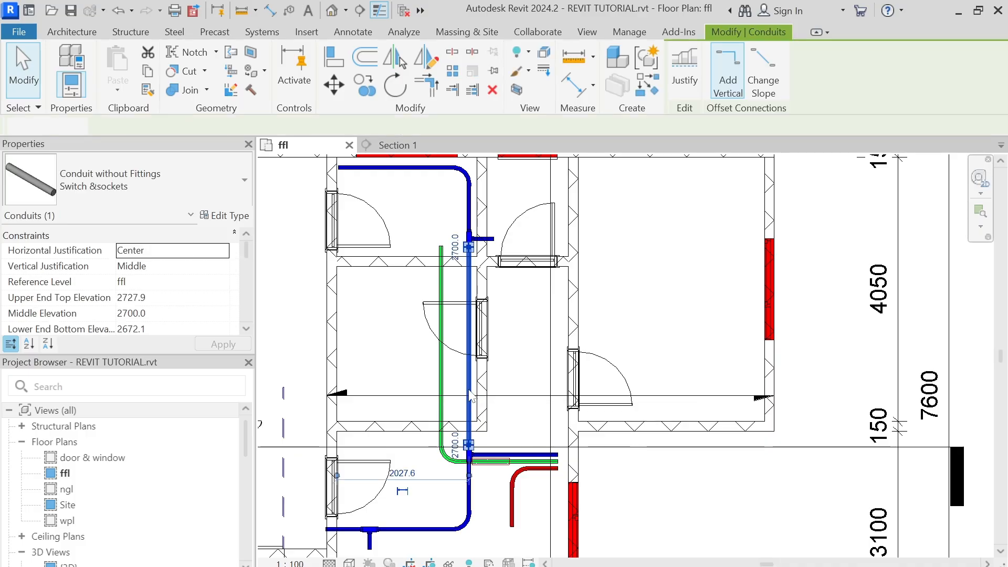
{"action": "key", "text": "c"}
{"action": "key", "text": "s"}
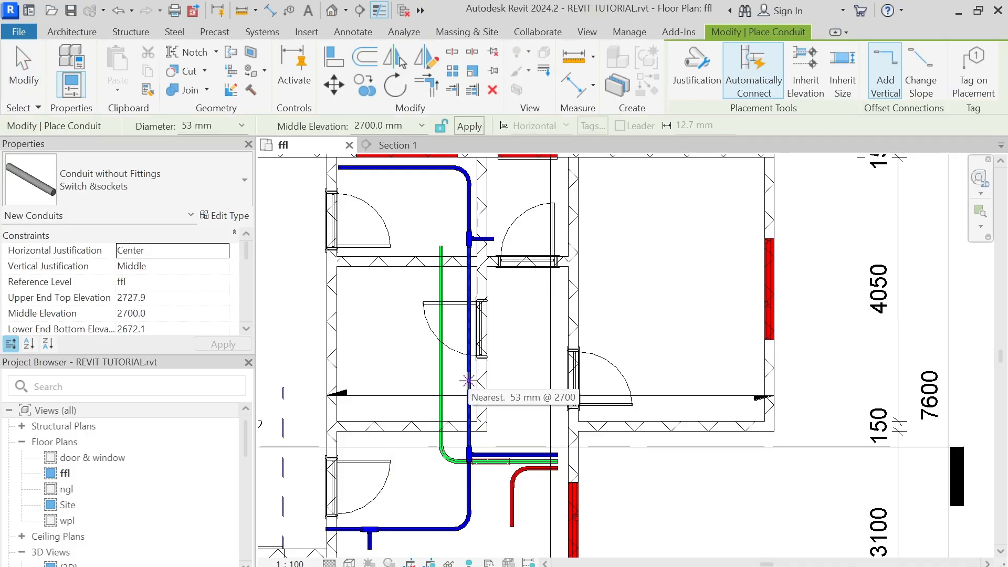
{"action": "left_click", "coordinate": [472, 389]}
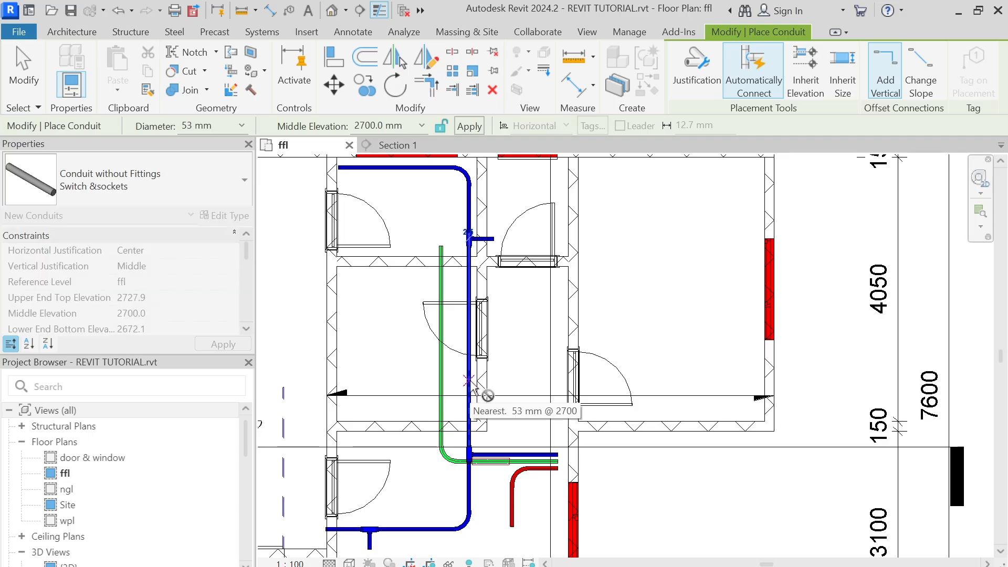
{"action": "key", "text": "Escape"}
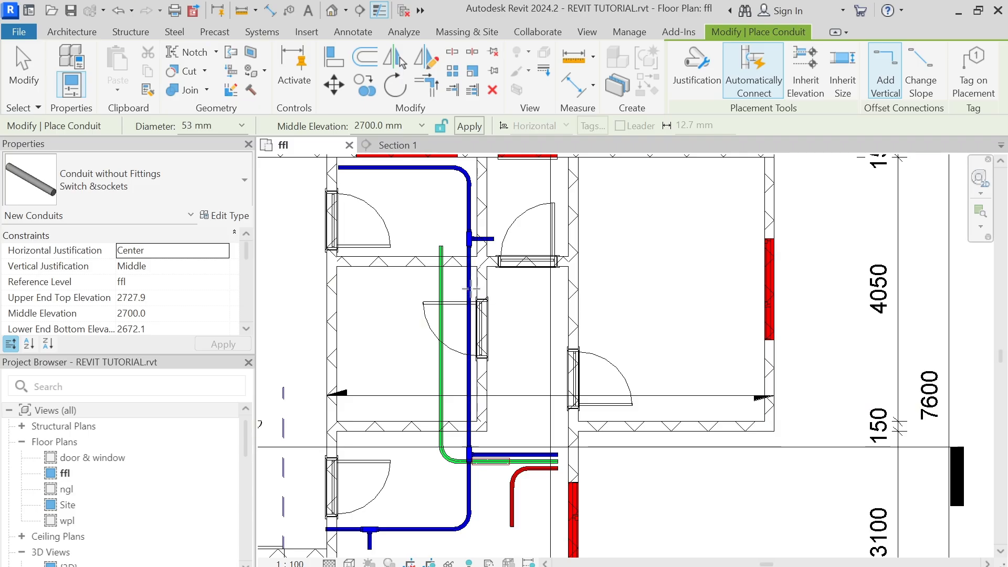
{"action": "left_click", "coordinate": [471, 288]}
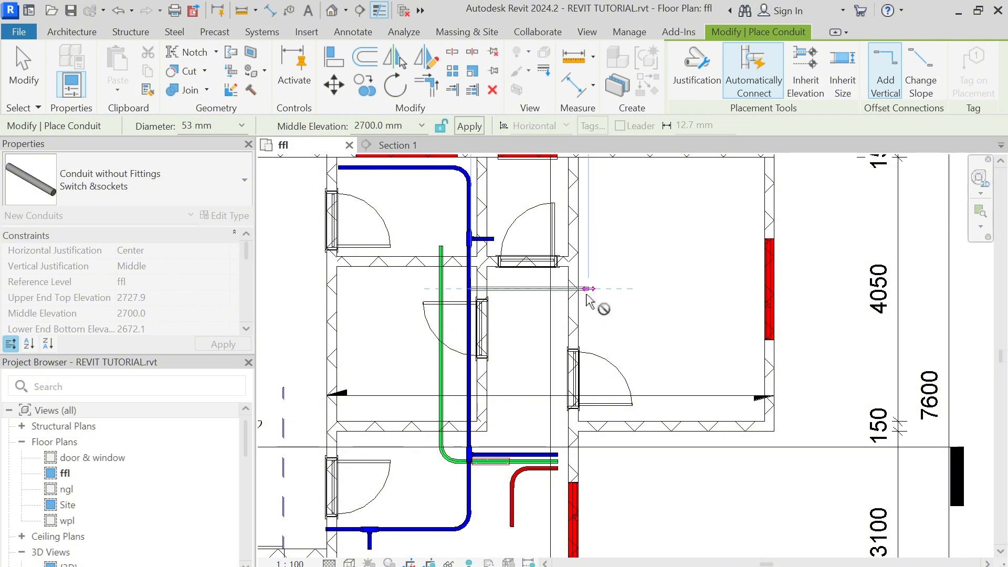
{"action": "left_click", "coordinate": [587, 293]}
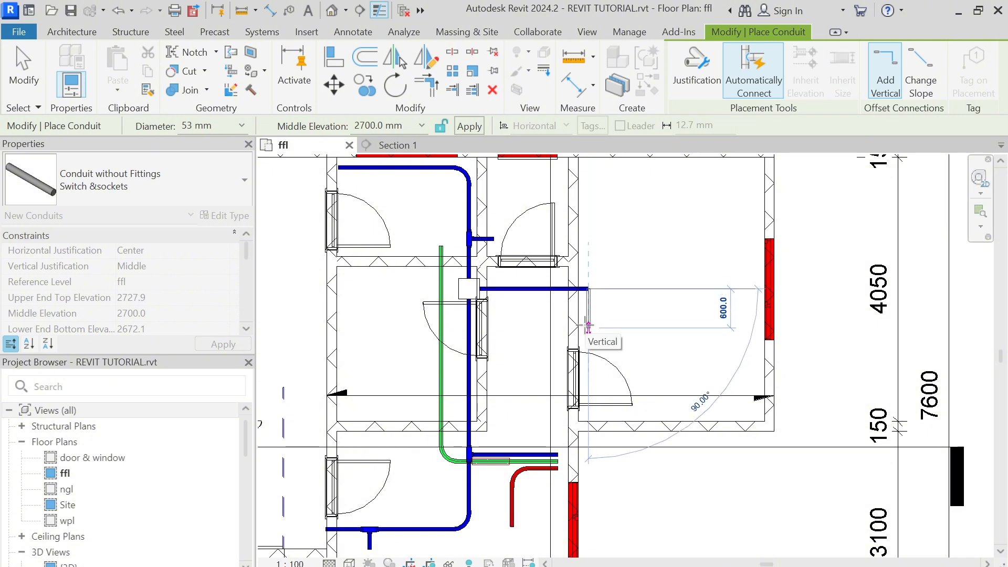
{"action": "left_click", "coordinate": [588, 327]}
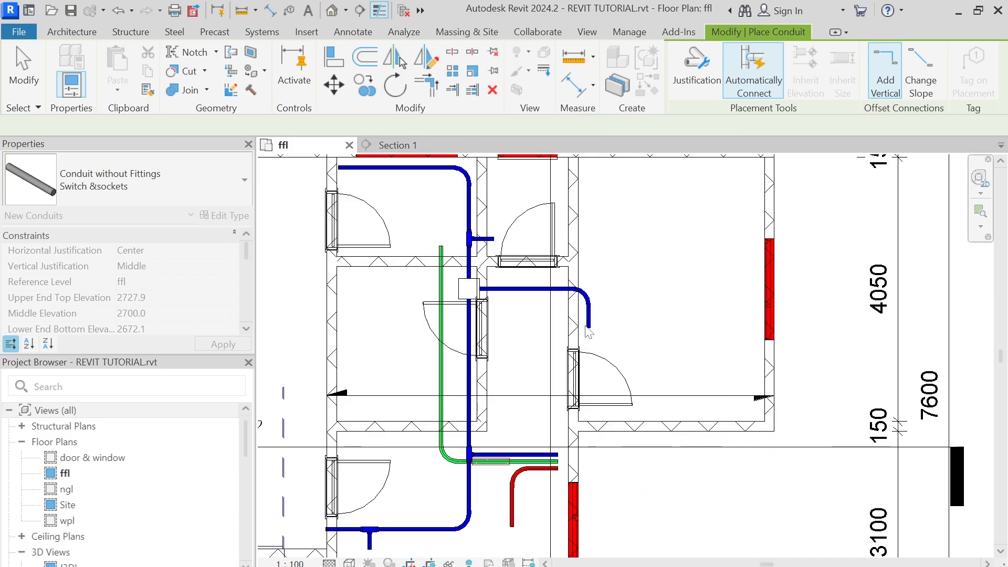
{"action": "key", "text": "Escape"}
{"action": "key", "text": "Escape"}
Step: Undo the new branch conduit together with its downward turn and the tee on the vertical blue run
{"action": "scroll", "coordinate": [585, 304], "scroll_direction": "up", "scroll_amount": 3}
{"action": "scroll", "coordinate": [591, 297], "scroll_direction": "up", "scroll_amount": 4}
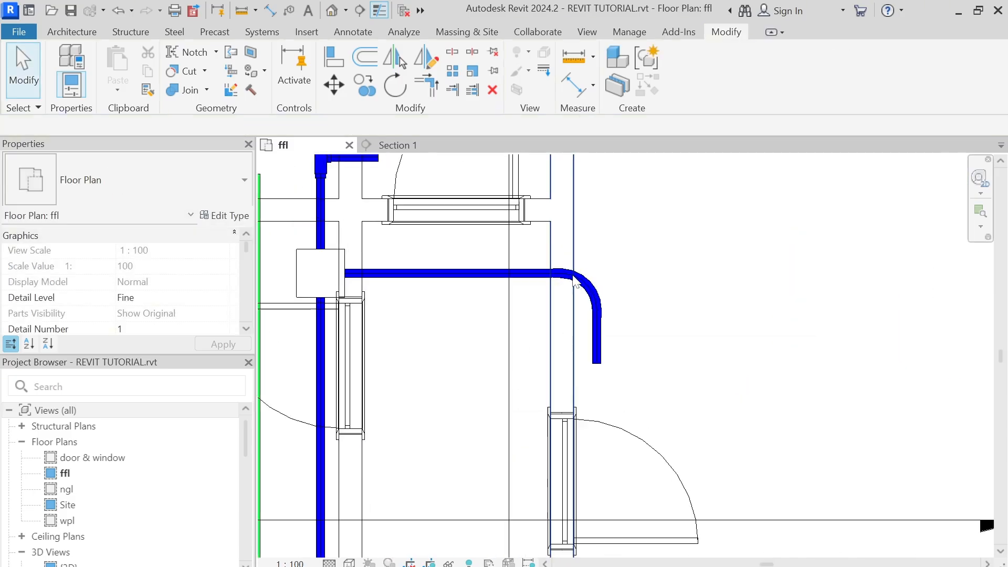
{"action": "left_click", "coordinate": [591, 288]}
{"action": "scroll", "coordinate": [591, 288], "scroll_direction": "down", "scroll_amount": 3}
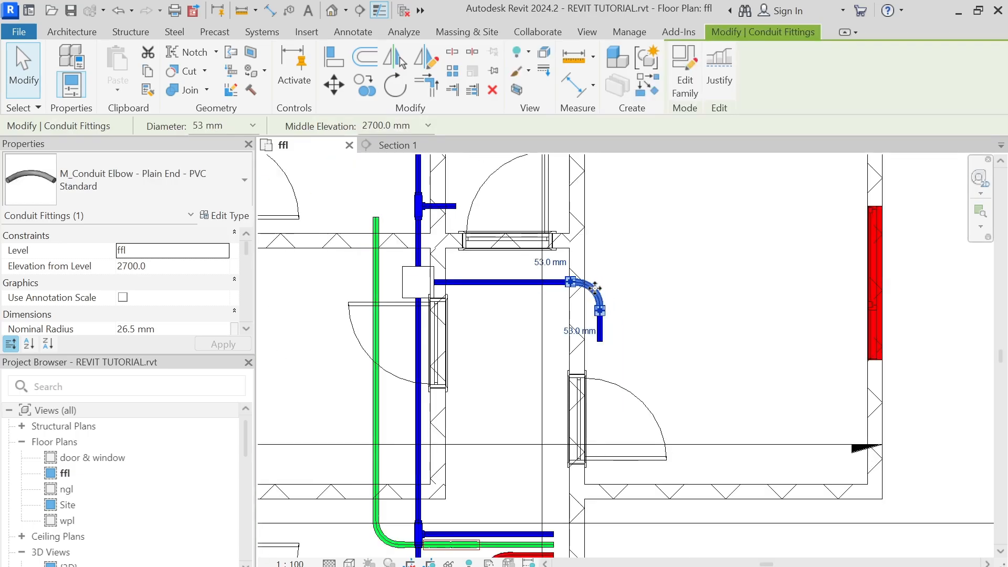
{"action": "scroll", "coordinate": [594, 289], "scroll_direction": "down", "scroll_amount": 2}
{"action": "key", "text": "ctrl+z"}
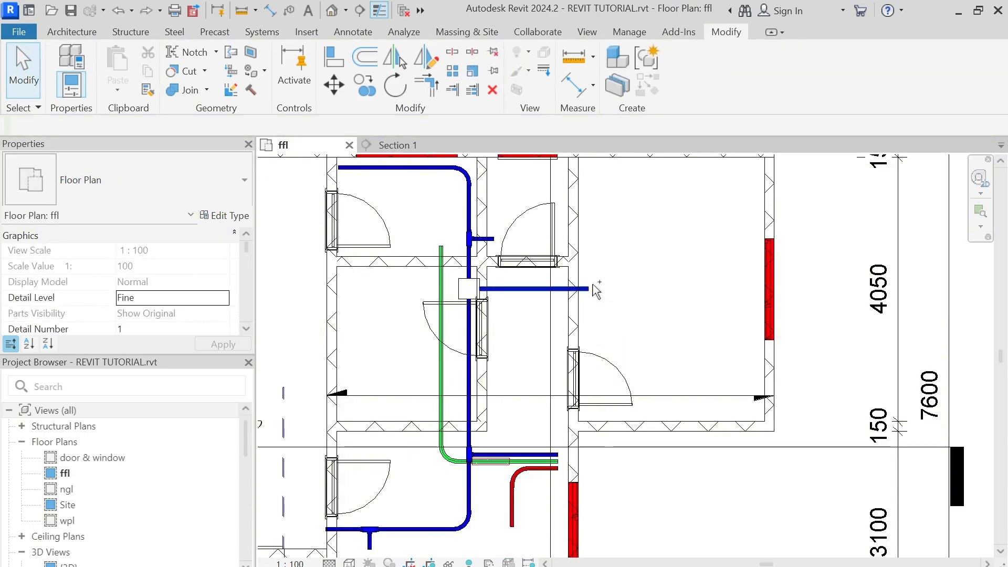
{"action": "key", "text": "ctrl+z"}
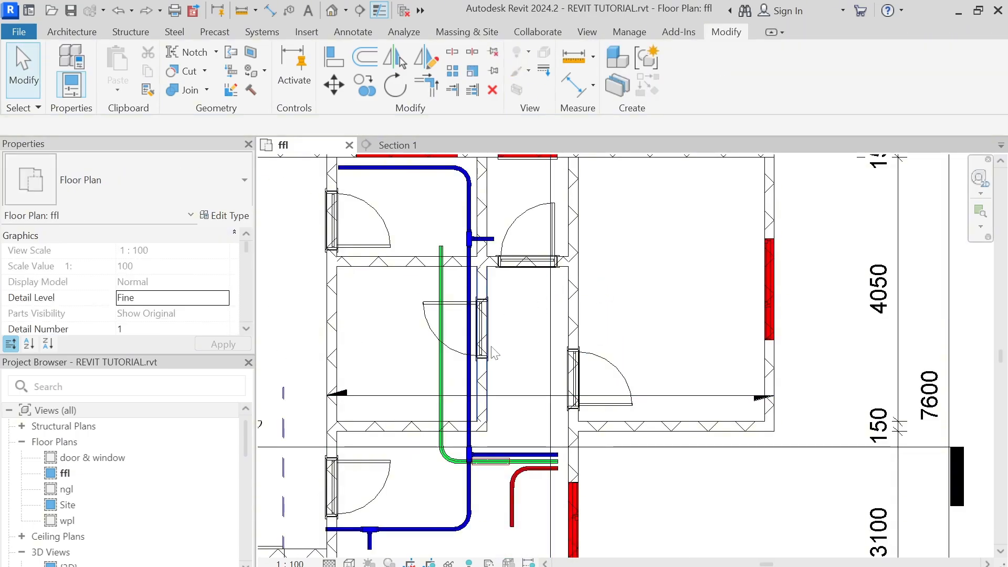
Step: Branch a straight 53 mm conduit rightward from the vertical blue run at the middle room's door, ending just inside the right-hand room
{"action": "left_click", "coordinate": [468, 324]}
{"action": "key", "text": "c"}
{"action": "key", "text": "s"}
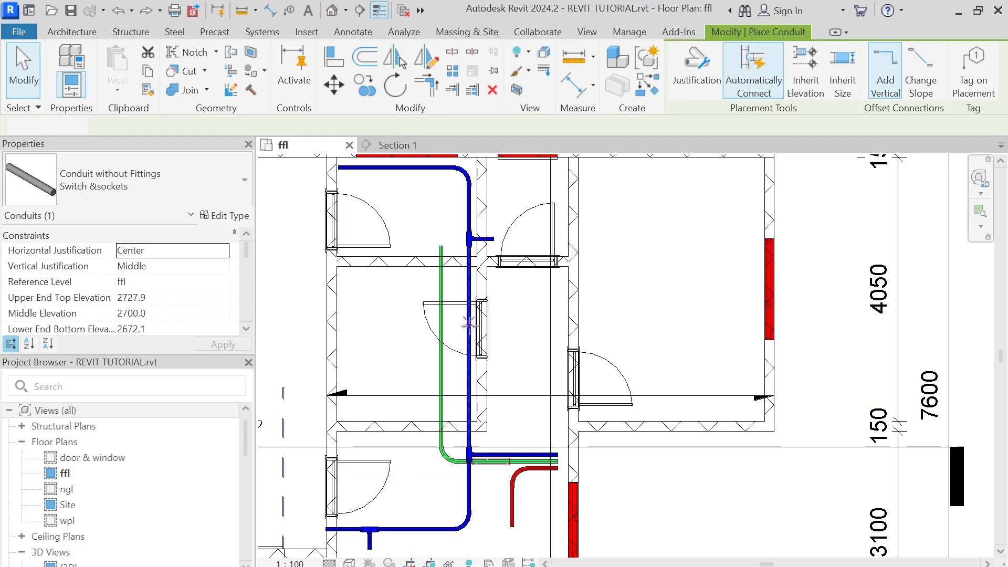
{"action": "scroll", "coordinate": [469, 324], "scroll_direction": "up", "scroll_amount": 2}
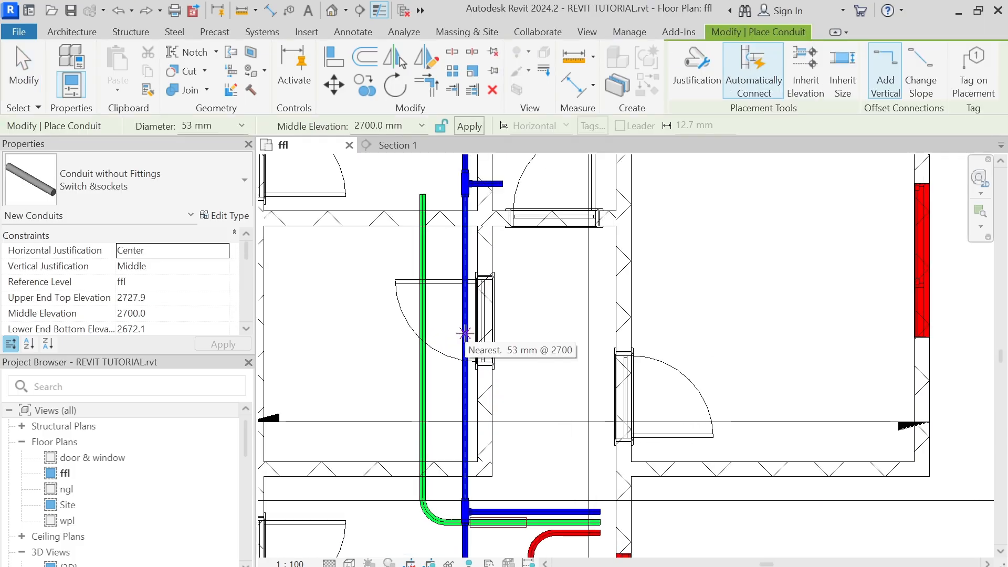
{"action": "left_click", "coordinate": [465, 333]}
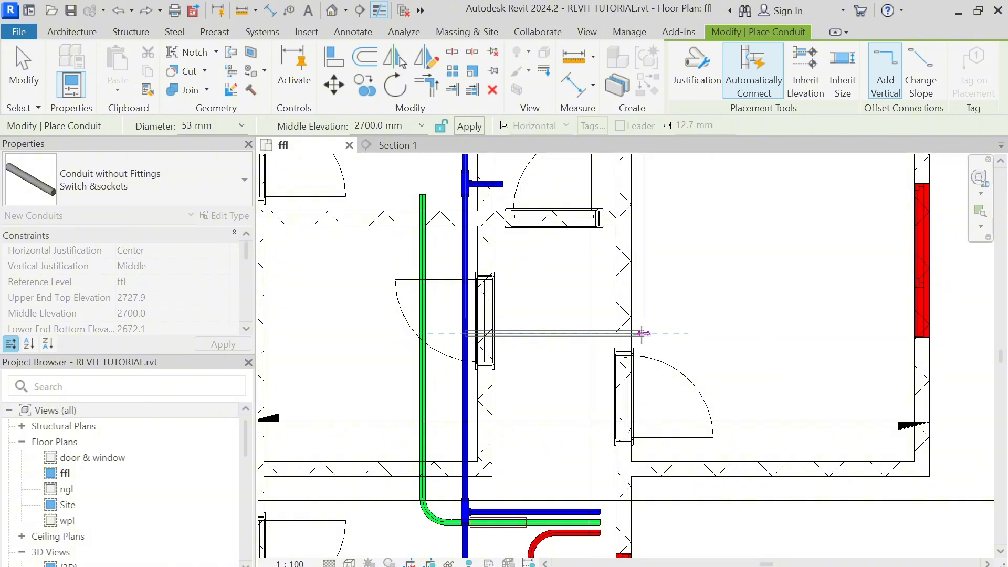
{"action": "left_click", "coordinate": [642, 333]}
{"action": "key", "text": "Escape"}
{"action": "key", "text": "Escape"}
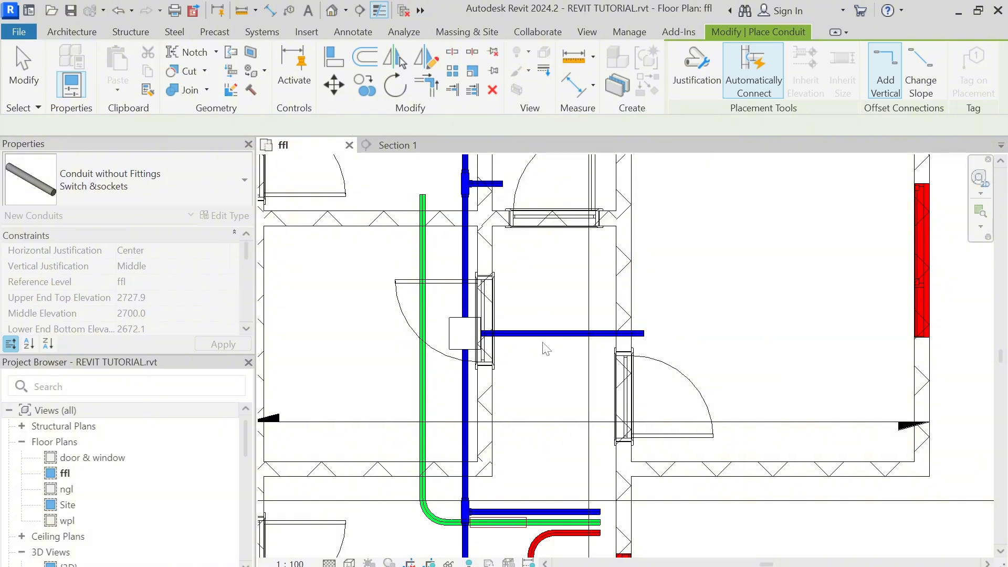
Step: Change the junction box tee at the new branch to M_Conduit Body - Type T - PVC, Standard
{"action": "left_click", "coordinate": [459, 340]}
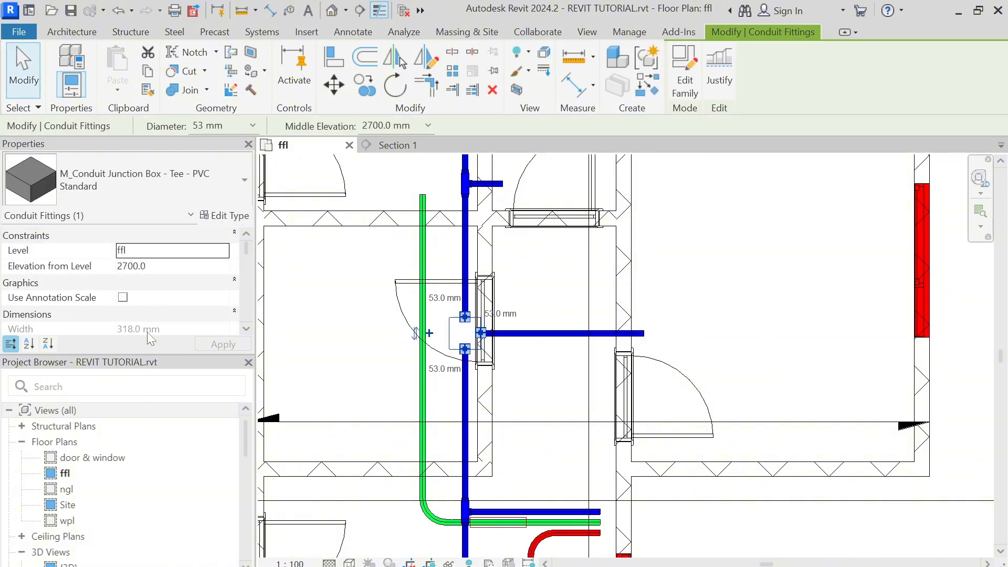
{"action": "left_click", "coordinate": [147, 178]}
{"action": "left_click", "coordinate": [84, 318]}
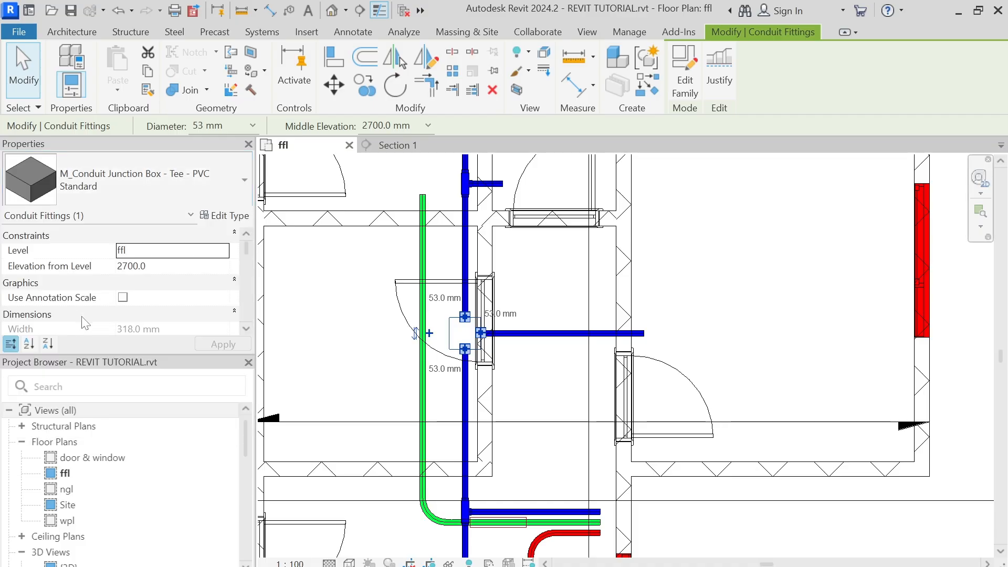
{"action": "left_click", "coordinate": [531, 322]}
Step: Trim the short downward blue stub in the lower room and the small detached horizontal piece below it into a corner
{"action": "scroll", "coordinate": [583, 331], "scroll_direction": "down", "scroll_amount": 3}
{"action": "scroll", "coordinate": [585, 335], "scroll_direction": "up", "scroll_amount": 2}
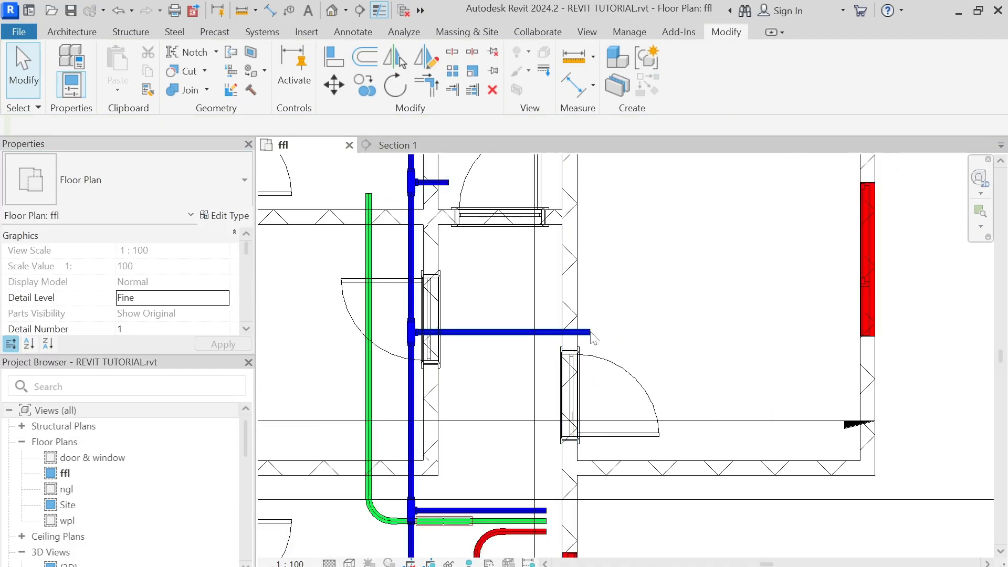
{"action": "scroll", "coordinate": [586, 334], "scroll_direction": "up", "scroll_amount": 2}
{"action": "scroll", "coordinate": [638, 331], "scroll_direction": "down", "scroll_amount": 5}
{"action": "scroll", "coordinate": [639, 332], "scroll_direction": "down", "scroll_amount": 1}
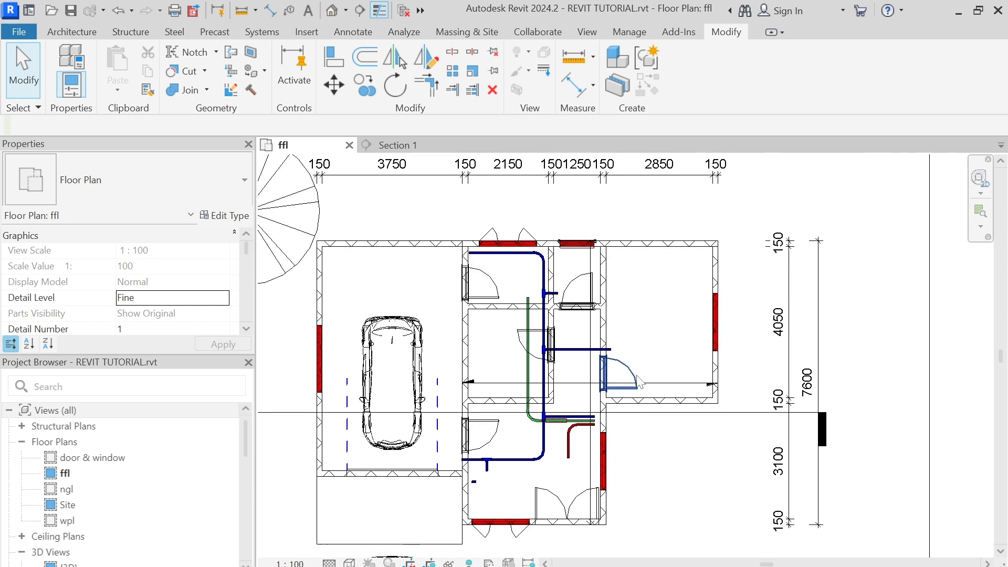
{"action": "scroll", "coordinate": [473, 477], "scroll_direction": "up", "scroll_amount": 4}
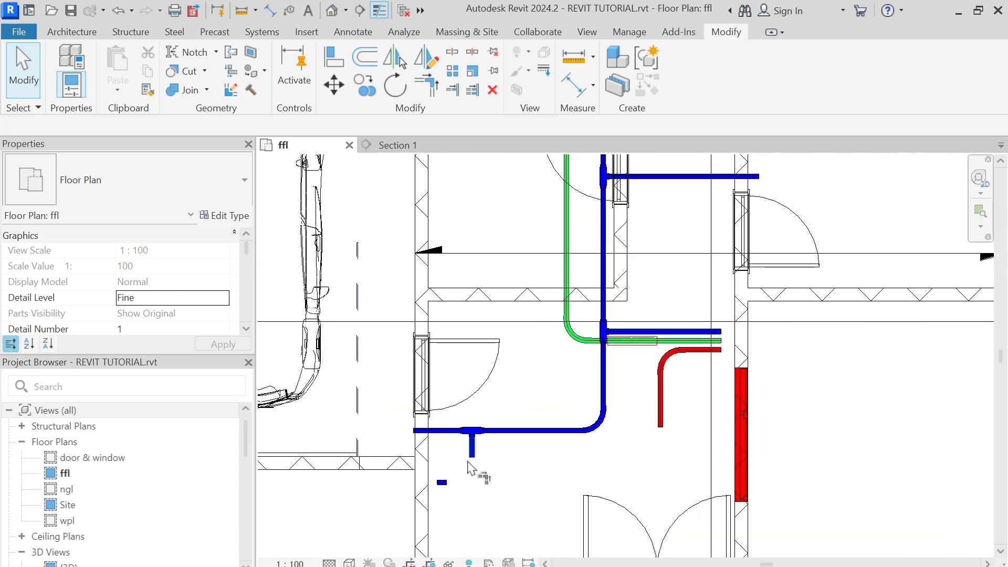
{"action": "key", "text": "t"}
{"action": "key", "text": "r"}
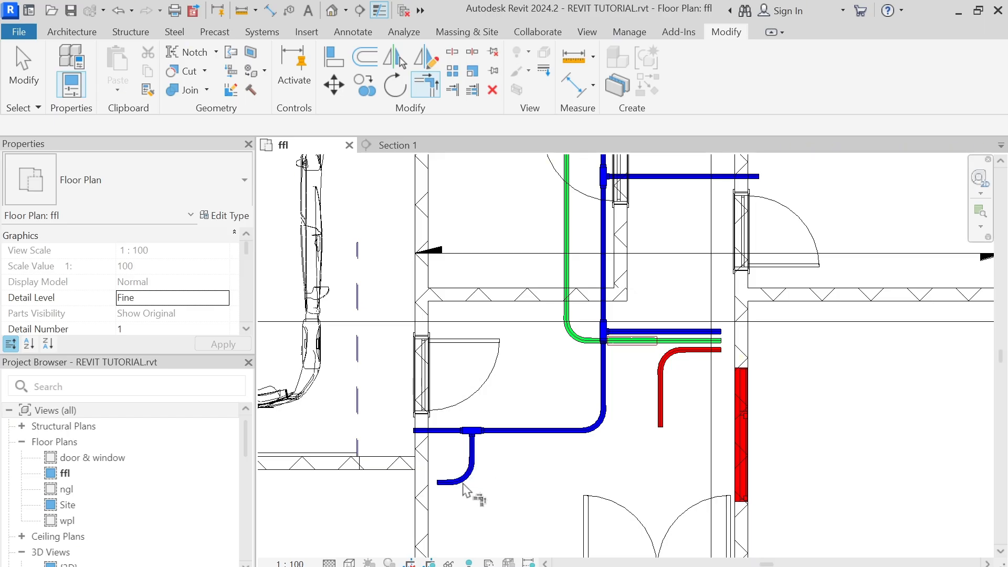
{"action": "key", "text": "Escape"}
Step: Review the blue, green and red conduit runs and their branches across the rooms of the floor plan
{"action": "scroll", "coordinate": [463, 490], "scroll_direction": "down", "scroll_amount": 4}
{"action": "scroll", "coordinate": [545, 440], "scroll_direction": "up", "scroll_amount": 2}
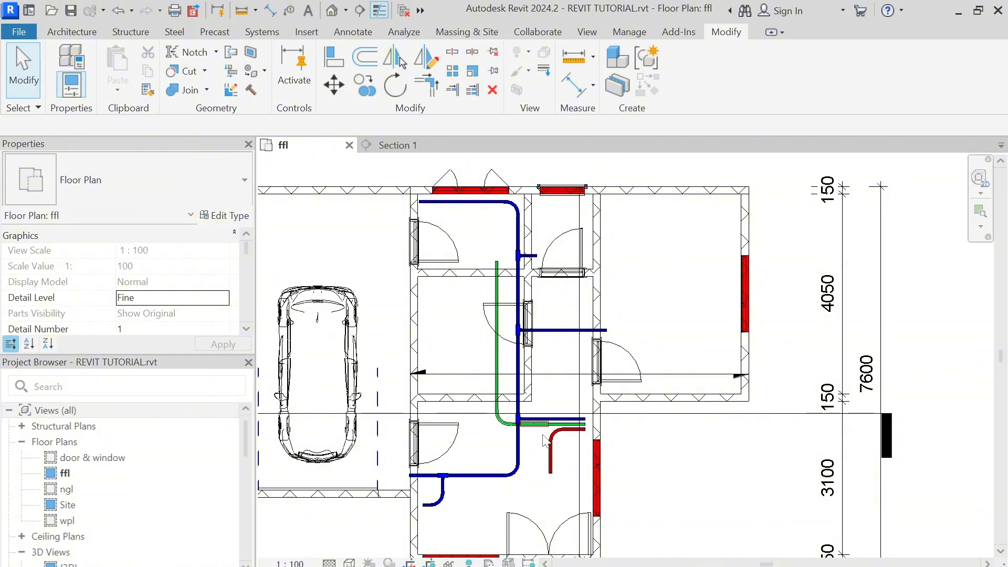
{"action": "scroll", "coordinate": [434, 472], "scroll_direction": "down", "scroll_amount": 2}
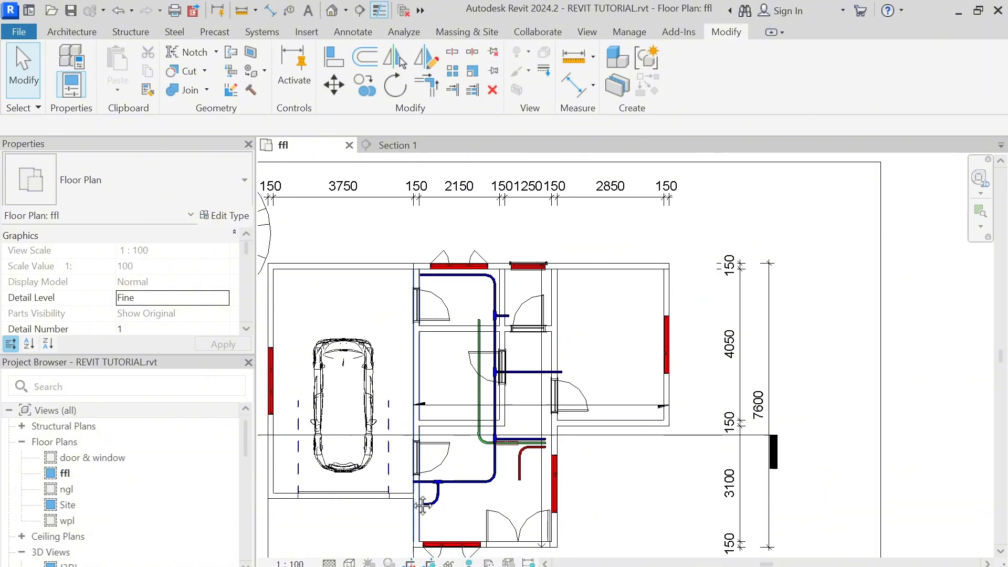
{"action": "scroll", "coordinate": [433, 472], "scroll_direction": "up", "scroll_amount": 4}
{"action": "scroll", "coordinate": [433, 473], "scroll_direction": "up", "scroll_amount": 1}
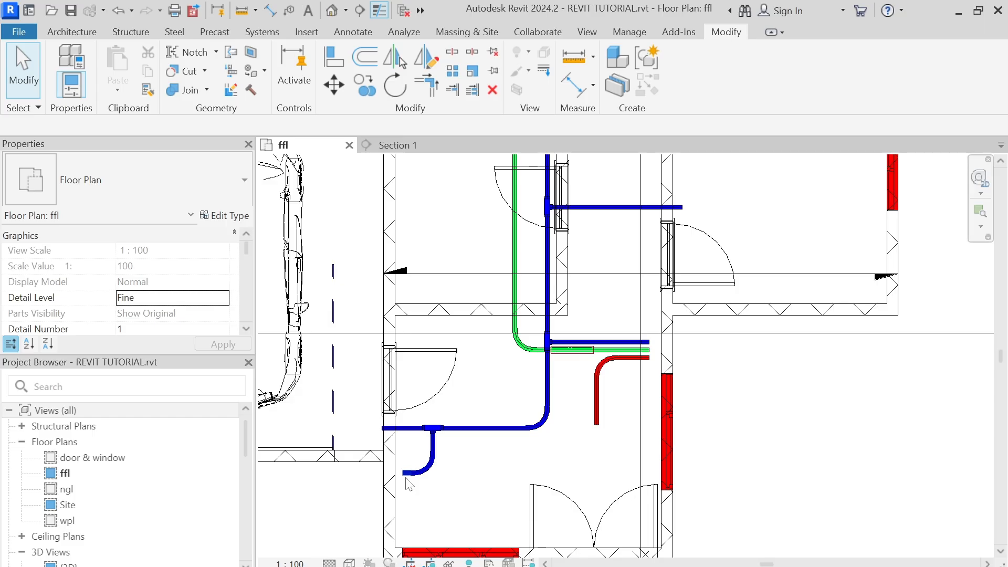
{"action": "scroll", "coordinate": [408, 480], "scroll_direction": "up", "scroll_amount": 1}
{"action": "scroll", "coordinate": [412, 480], "scroll_direction": "down", "scroll_amount": 3}
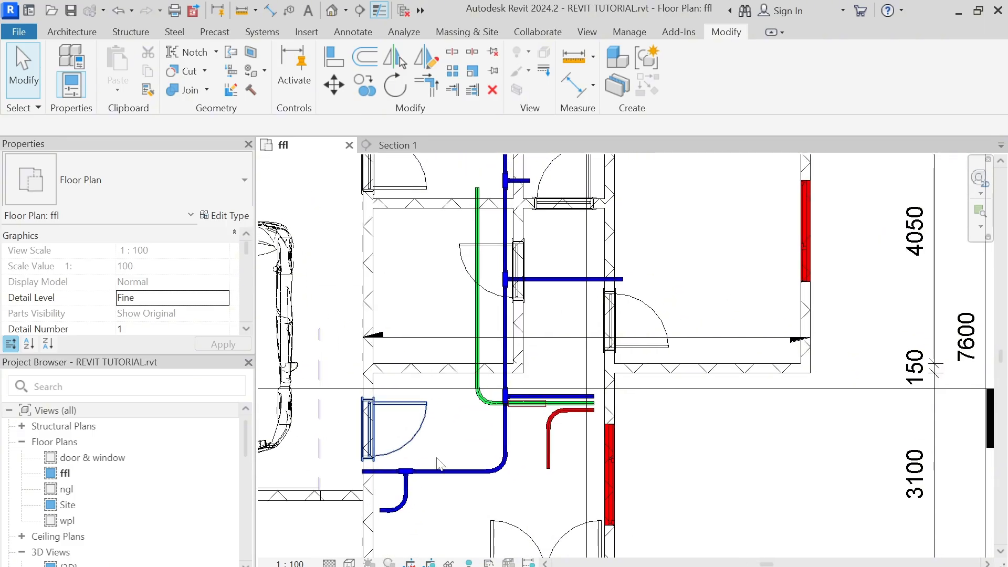
{"action": "middle_click_drag", "start_coordinate": [457, 449], "coordinate": [400, 318]}
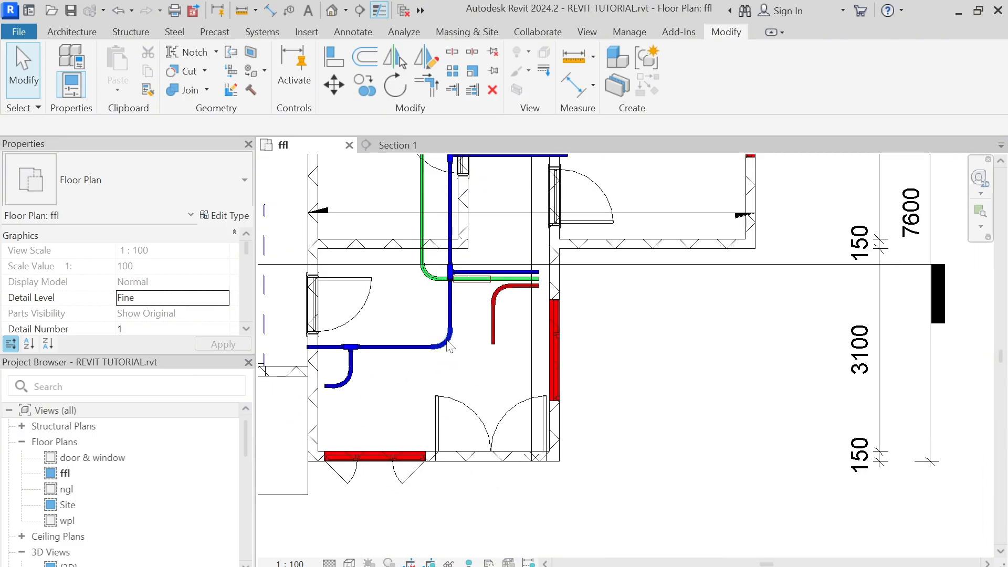
{"action": "middle_click_drag", "start_coordinate": [493, 347], "coordinate": [480, 472]}
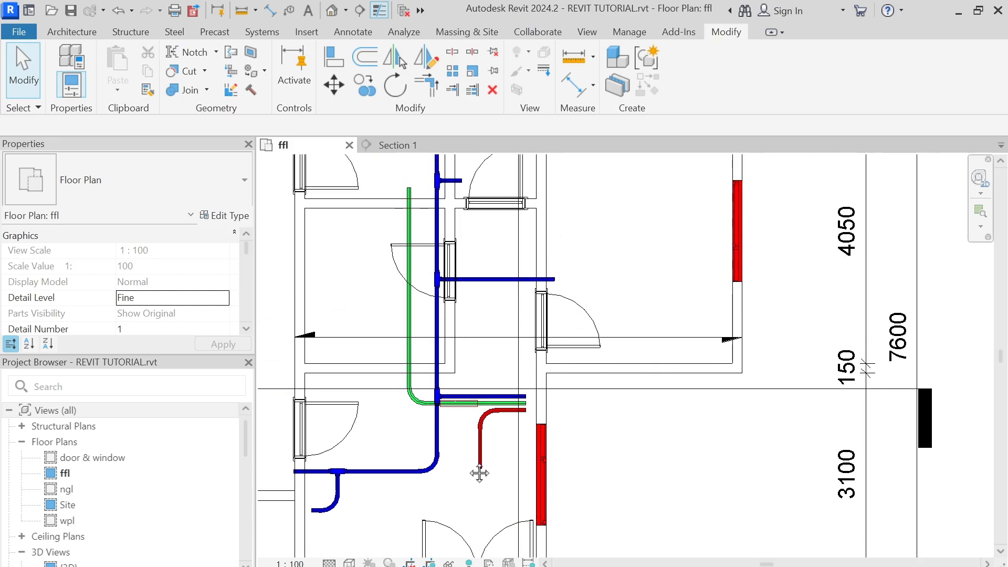
{"action": "scroll", "coordinate": [501, 396], "scroll_direction": "up", "scroll_amount": 2}
{"action": "scroll", "coordinate": [498, 398], "scroll_direction": "down", "scroll_amount": 3}
{"action": "middle_click_drag", "start_coordinate": [497, 393], "coordinate": [479, 449]}
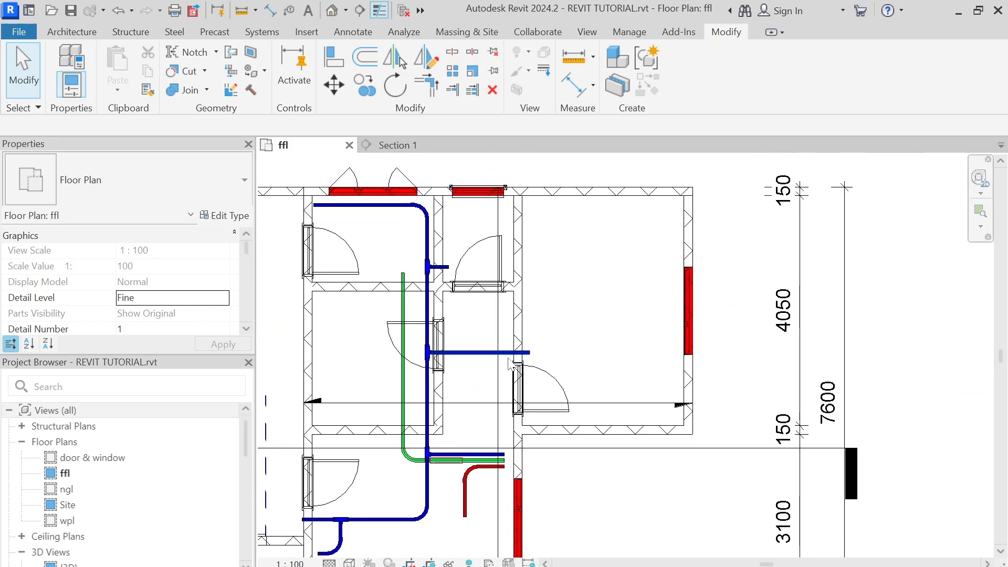
{"action": "scroll", "coordinate": [511, 362], "scroll_direction": "up", "scroll_amount": 2}
{"action": "scroll", "coordinate": [525, 359], "scroll_direction": "down", "scroll_amount": 2}
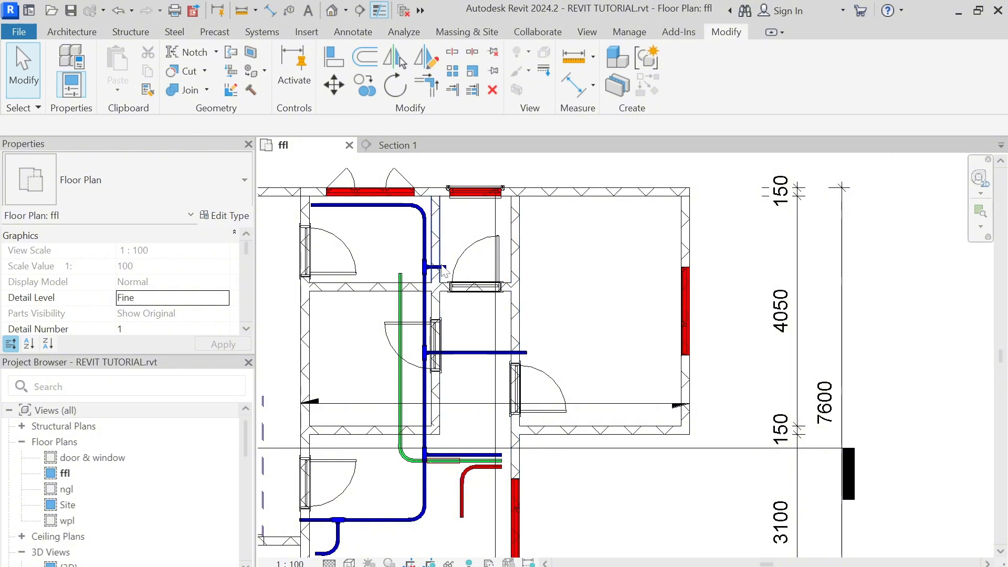
{"action": "scroll", "coordinate": [452, 272], "scroll_direction": "up", "scroll_amount": 2}
{"action": "scroll", "coordinate": [453, 272], "scroll_direction": "down", "scroll_amount": 2}
{"action": "scroll", "coordinate": [453, 272], "scroll_direction": "down", "scroll_amount": 2}
{"action": "scroll", "coordinate": [368, 220], "scroll_direction": "up", "scroll_amount": 3}
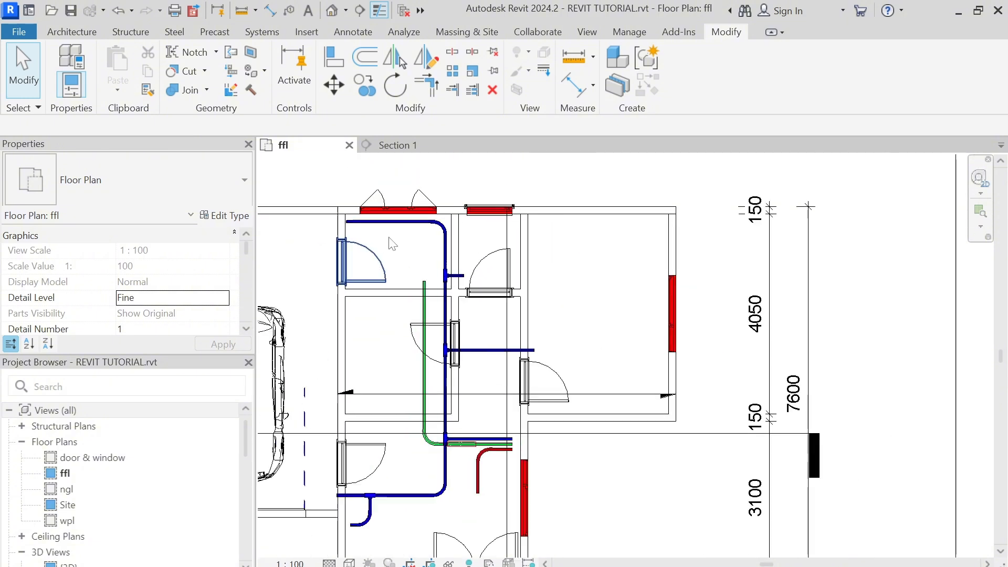
{"action": "scroll", "coordinate": [368, 220], "scroll_direction": "down", "scroll_amount": 1}
{"action": "middle_click_drag", "start_coordinate": [370, 220], "coordinate": [409, 263]}
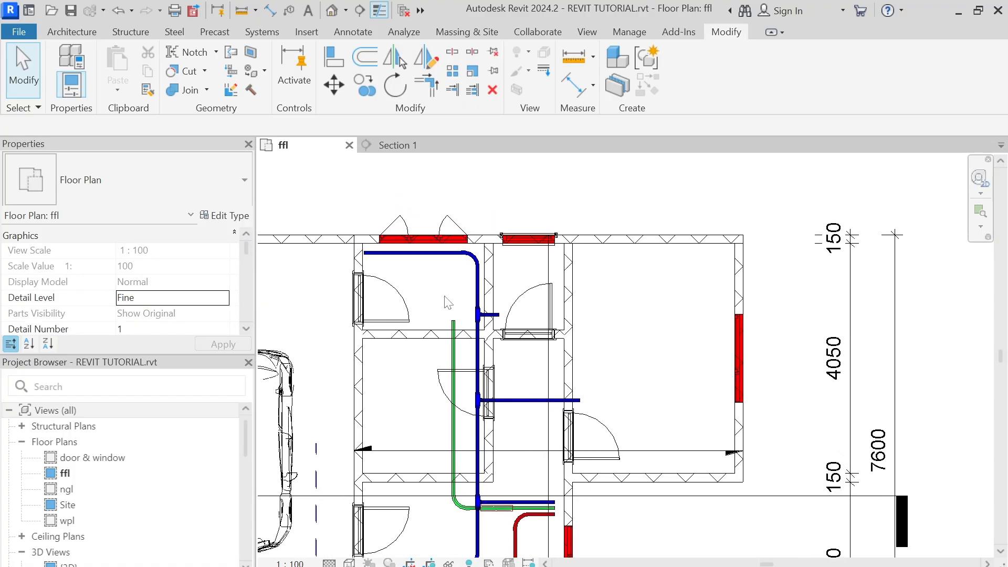
{"action": "scroll", "coordinate": [425, 272], "scroll_direction": "down", "scroll_amount": 4}
{"action": "scroll", "coordinate": [447, 315], "scroll_direction": "up", "scroll_amount": 2}
{"action": "middle_click_drag", "start_coordinate": [450, 334], "coordinate": [426, 267]}
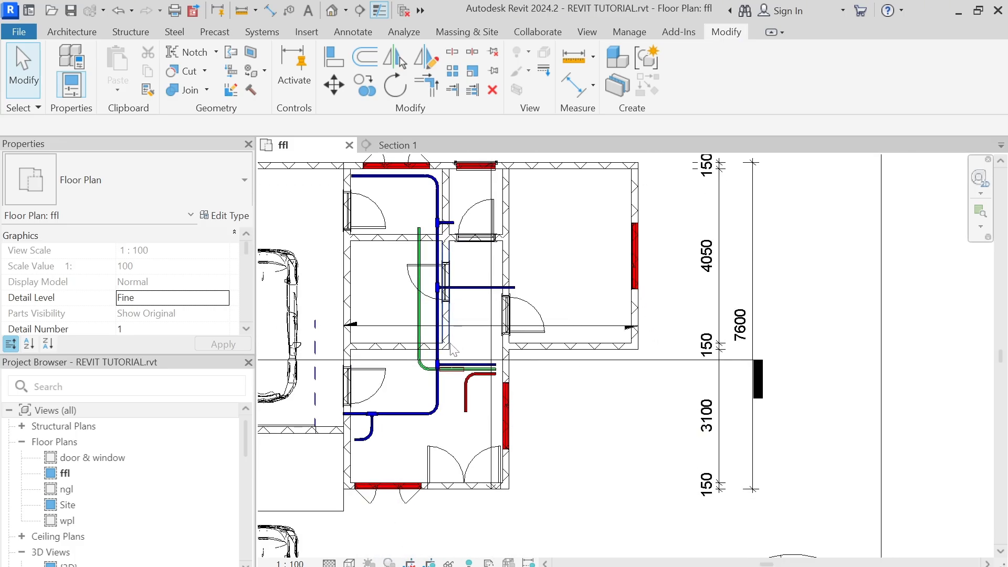
{"action": "scroll", "coordinate": [446, 346], "scroll_direction": "up", "scroll_amount": 2}
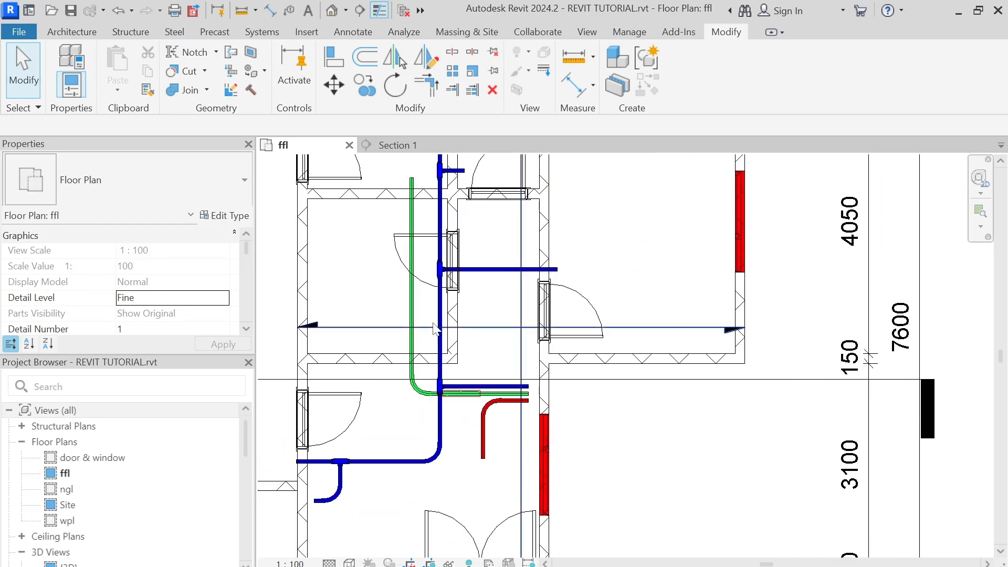
Step: Branch a straight 53 mm conduit leftward from the vertical blue run across the middle room, ending just short of its left wall
{"action": "middle_click_drag", "start_coordinate": [461, 355], "coordinate": [503, 385]}
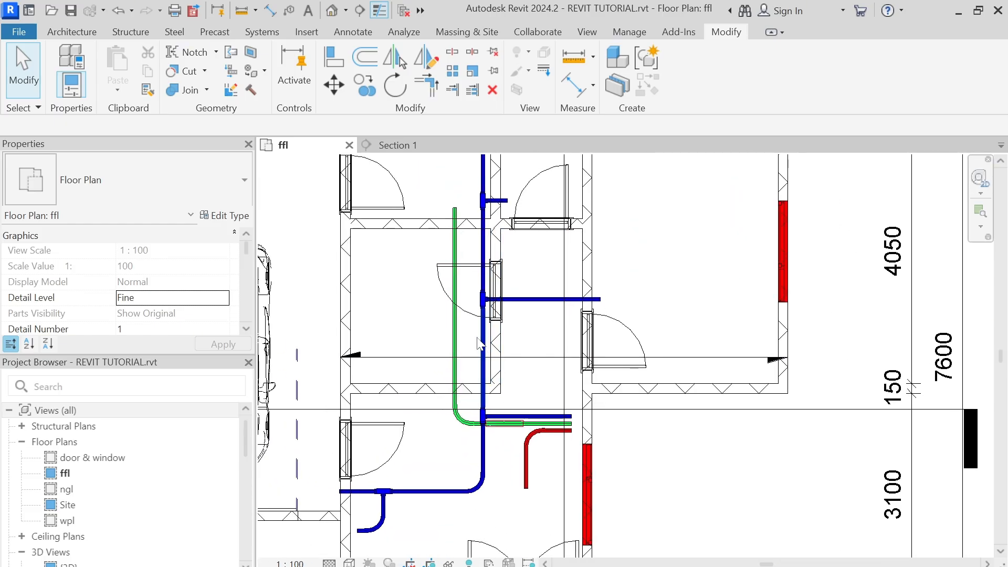
{"action": "scroll", "coordinate": [480, 361], "scroll_direction": "up", "scroll_amount": 1}
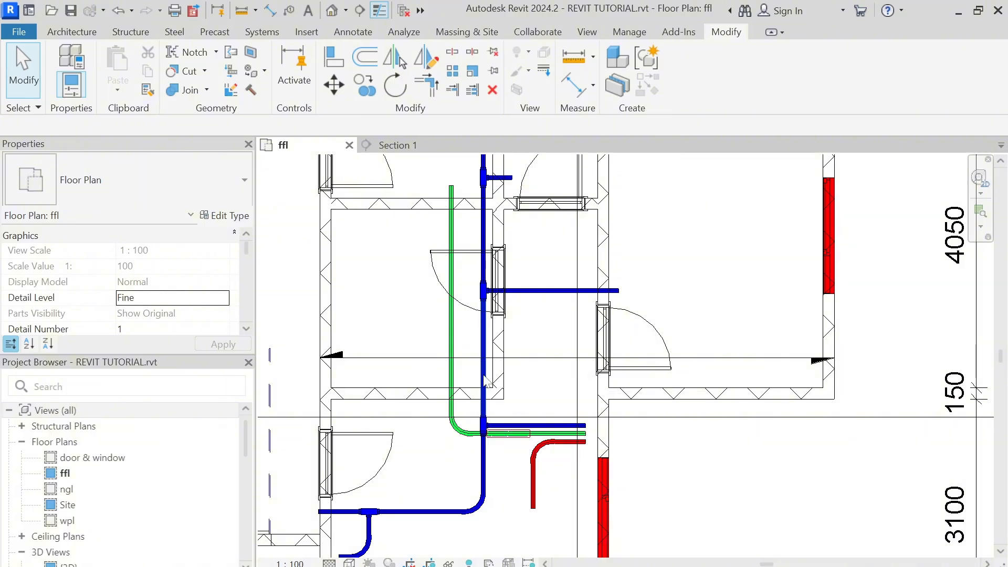
{"action": "scroll", "coordinate": [483, 376], "scroll_direction": "up", "scroll_amount": 1}
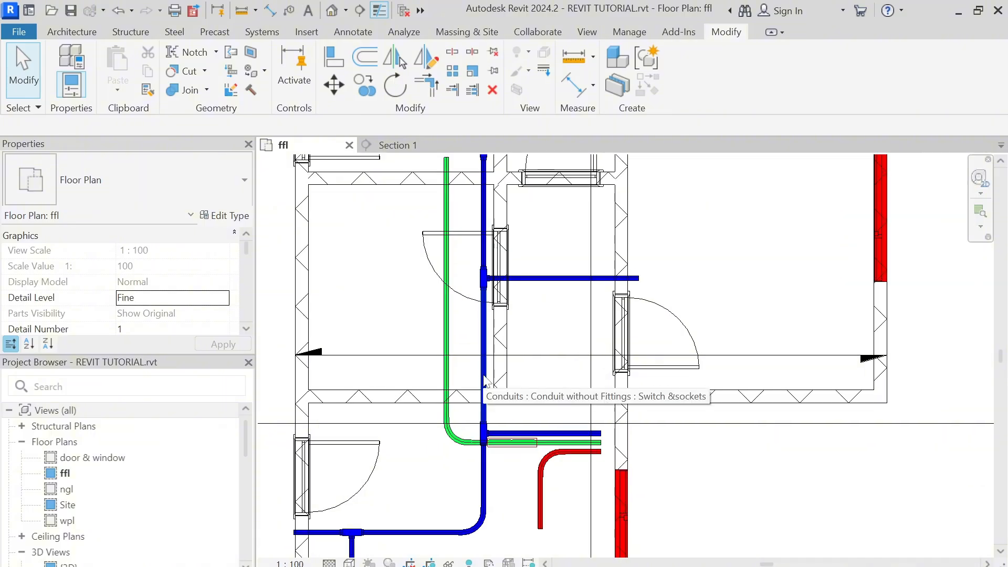
{"action": "scroll", "coordinate": [484, 376], "scroll_direction": "up", "scroll_amount": 1}
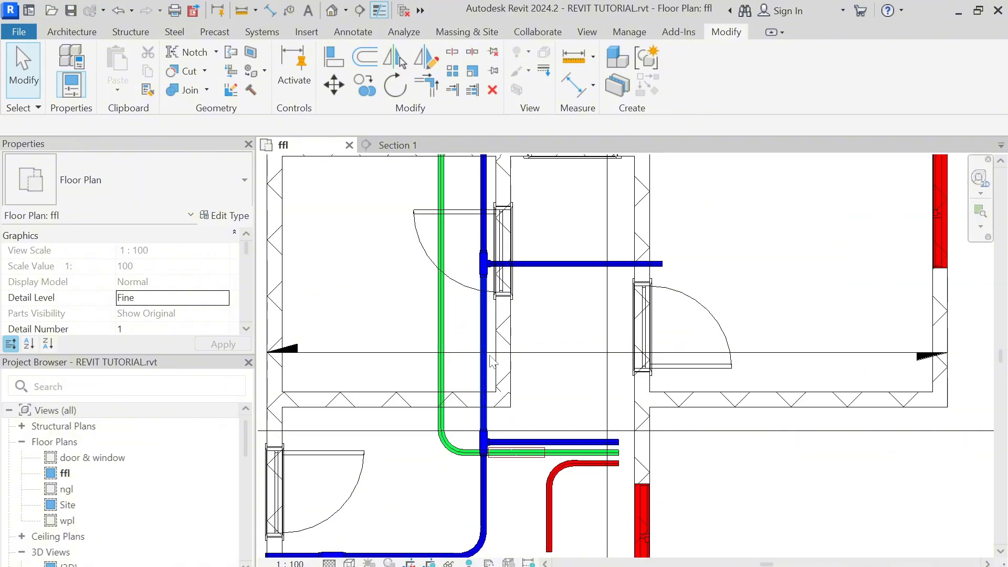
{"action": "scroll", "coordinate": [488, 370], "scroll_direction": "up", "scroll_amount": 2}
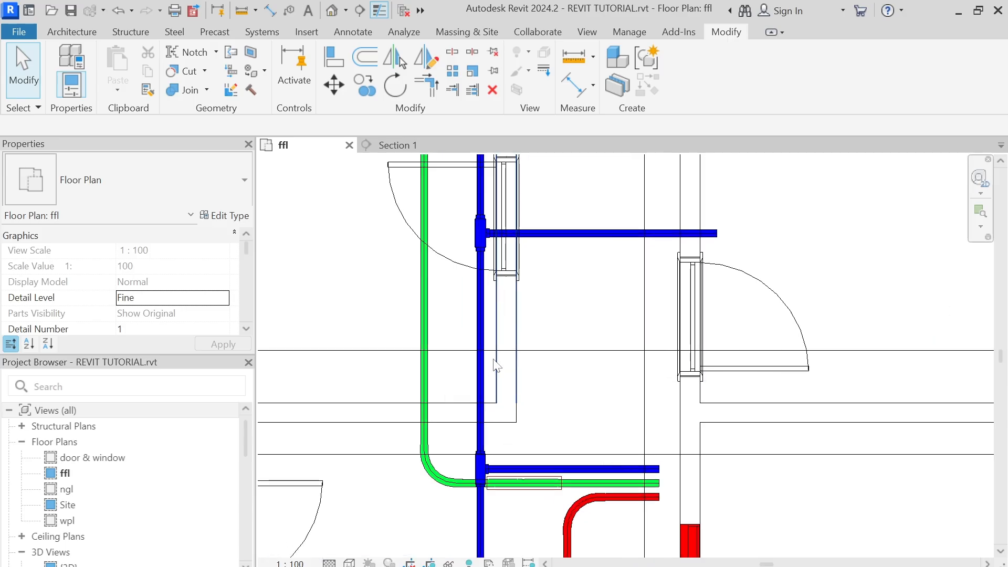
{"action": "scroll", "coordinate": [485, 382], "scroll_direction": "down", "scroll_amount": 3}
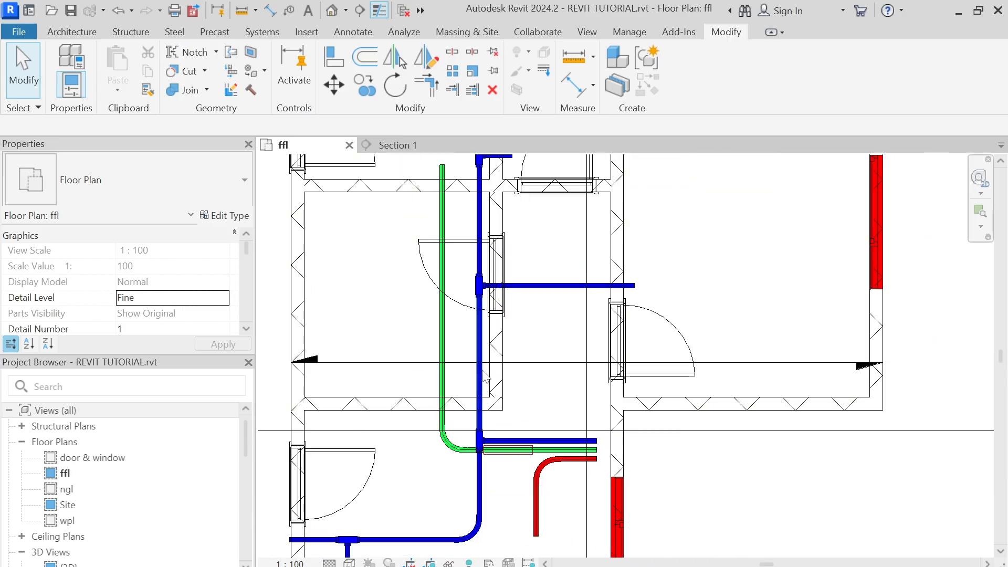
{"action": "left_click", "coordinate": [484, 334]}
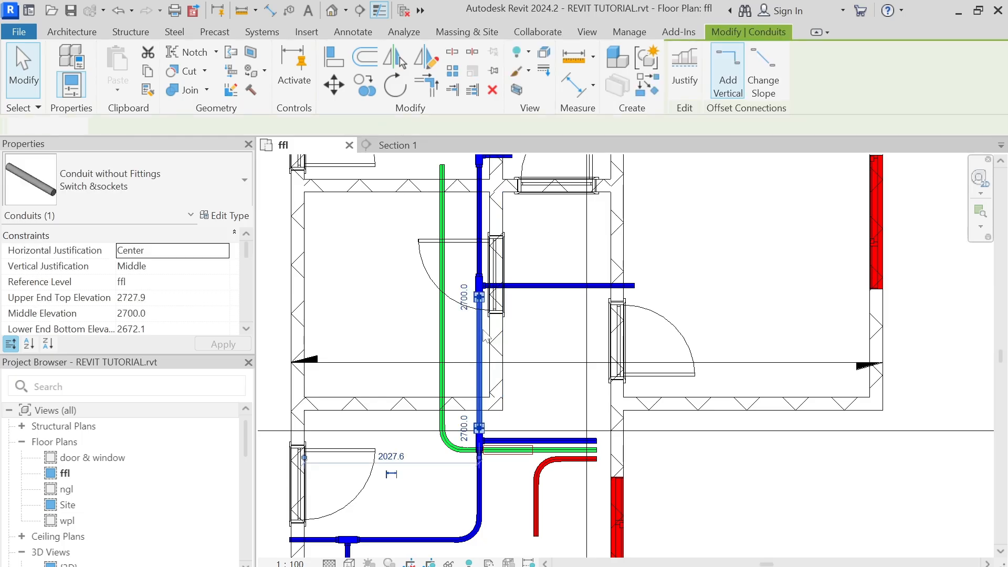
{"action": "key", "text": "c"}
{"action": "key", "text": "s"}
{"action": "scroll", "coordinate": [478, 347], "scroll_direction": "up", "scroll_amount": 1}
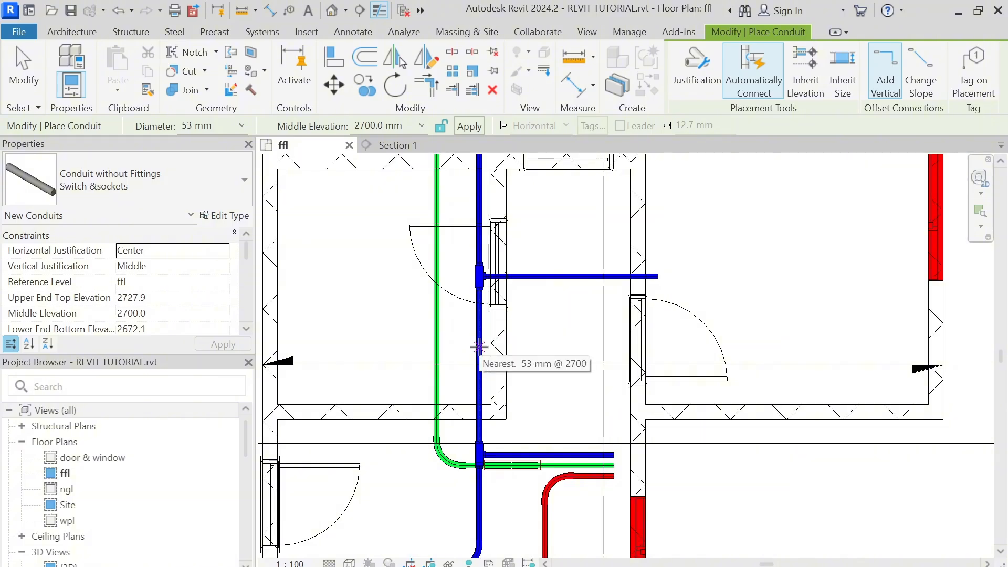
{"action": "left_click", "coordinate": [479, 346]}
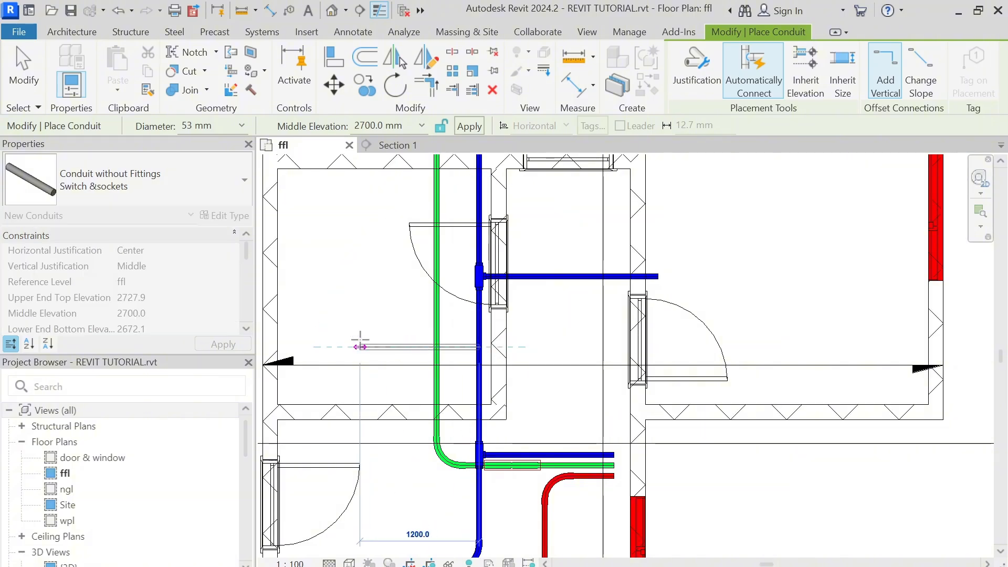
{"action": "left_click", "coordinate": [289, 346]}
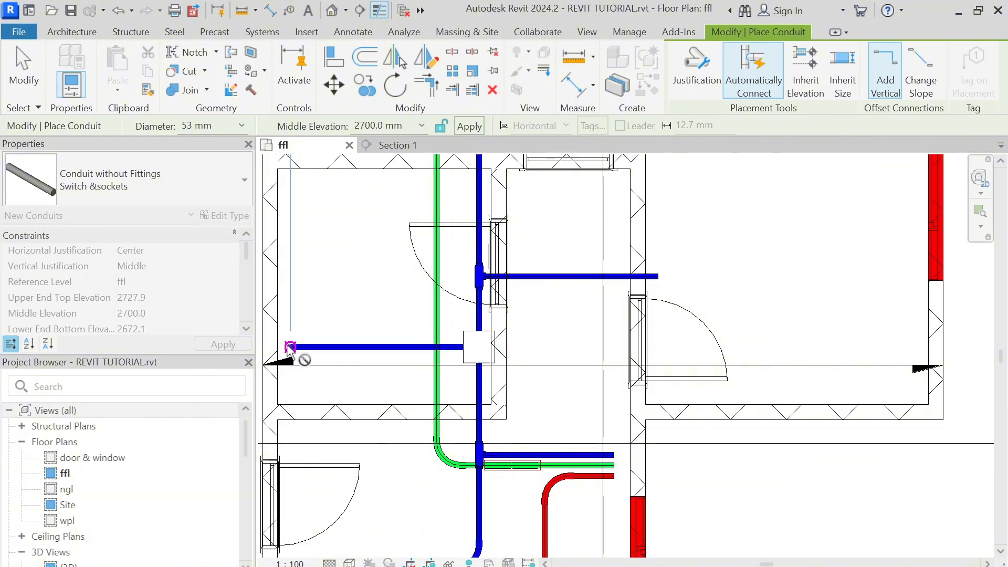
{"action": "key", "text": "Escape"}
{"action": "key", "text": "Escape"}
Step: Change the junction box tee at the new leftward branch to M_Conduit Body - Type T - PVC, Standard
{"action": "left_click", "coordinate": [472, 349]}
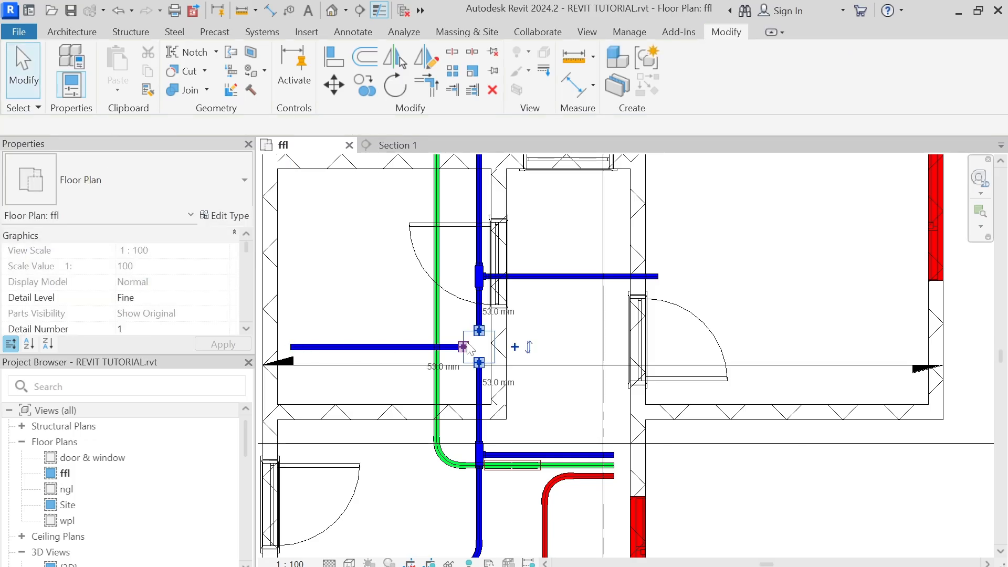
{"action": "left_click", "coordinate": [181, 165]}
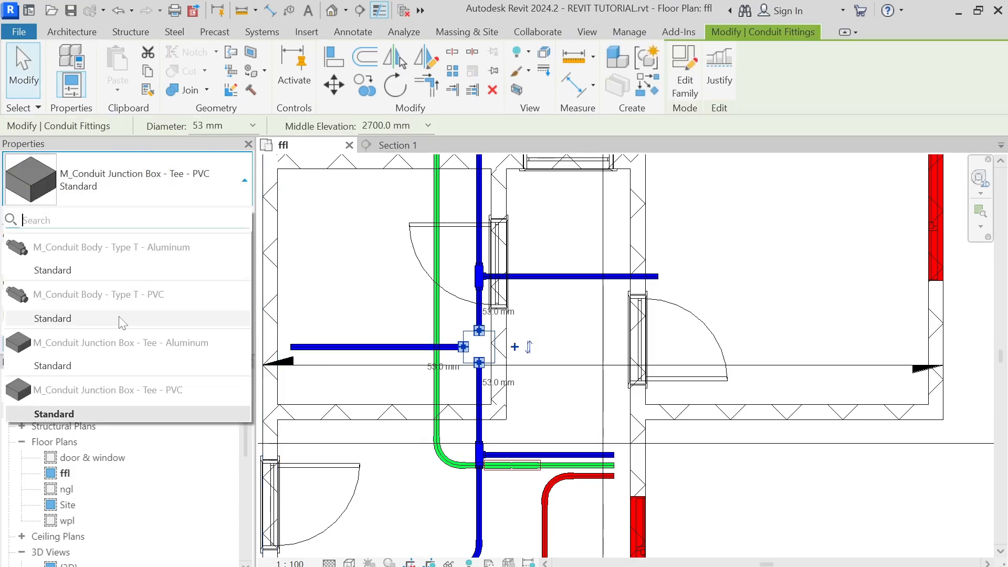
{"action": "left_click", "coordinate": [115, 318]}
{"action": "key", "text": "Escape"}
Step: Examine the new leftward branch and the green geyser and red stove conduits in relation to the surrounding rooms
{"action": "scroll", "coordinate": [535, 328], "scroll_direction": "down", "scroll_amount": 4}
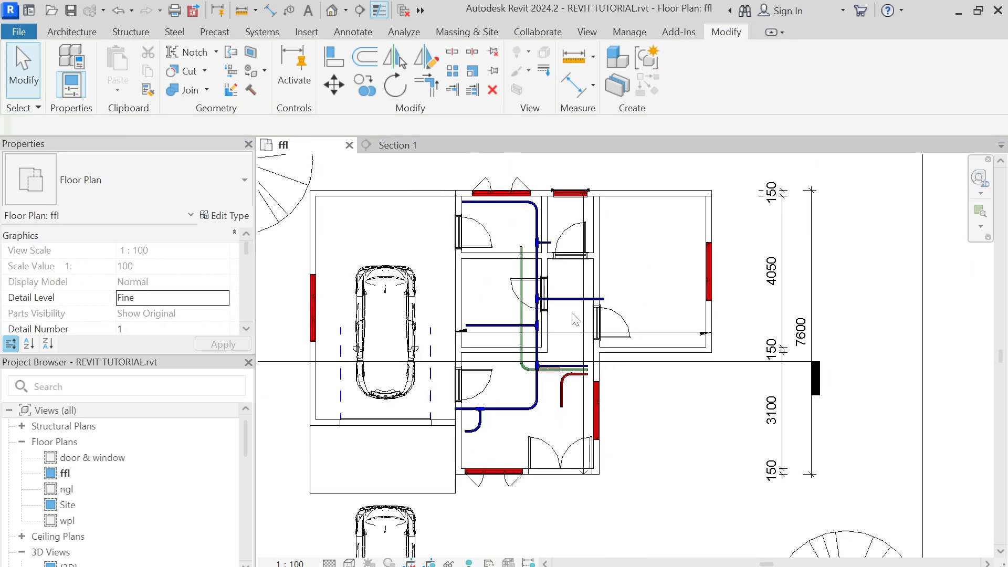
{"action": "scroll", "coordinate": [535, 327], "scroll_direction": "up", "scroll_amount": 4}
{"action": "scroll", "coordinate": [535, 328], "scroll_direction": "down", "scroll_amount": 6}
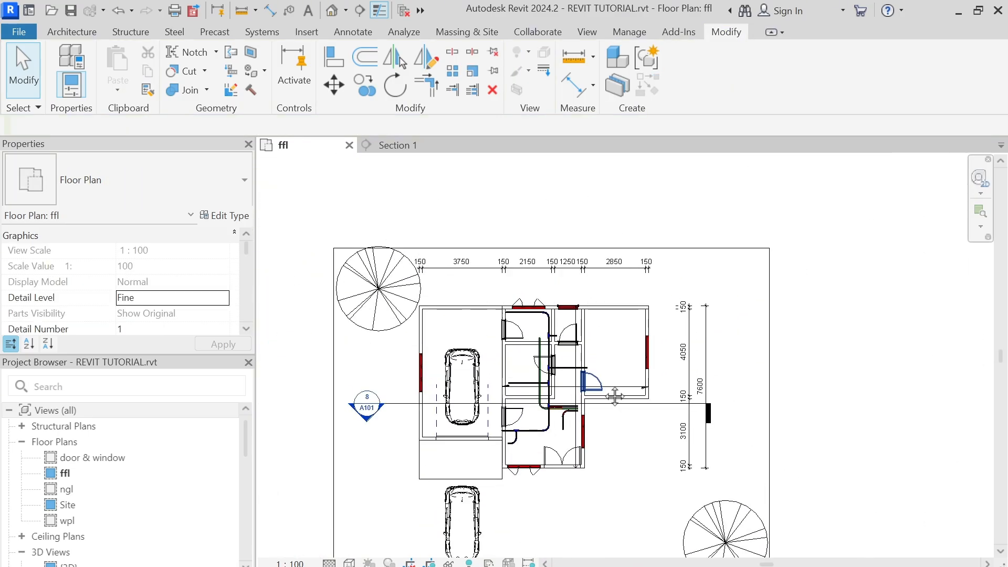
{"action": "scroll", "coordinate": [612, 406], "scroll_direction": "up", "scroll_amount": 4}
{"action": "scroll", "coordinate": [639, 381], "scroll_direction": "down", "scroll_amount": 3}
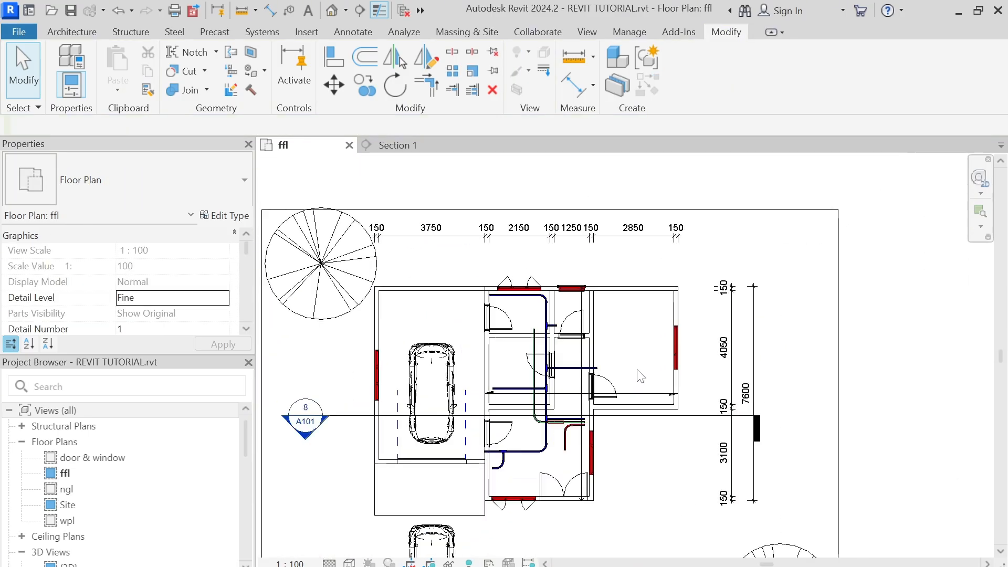
{"action": "scroll", "coordinate": [635, 368], "scroll_direction": "up", "scroll_amount": 3}
{"action": "middle_click_drag", "start_coordinate": [631, 361], "coordinate": [641, 355]}
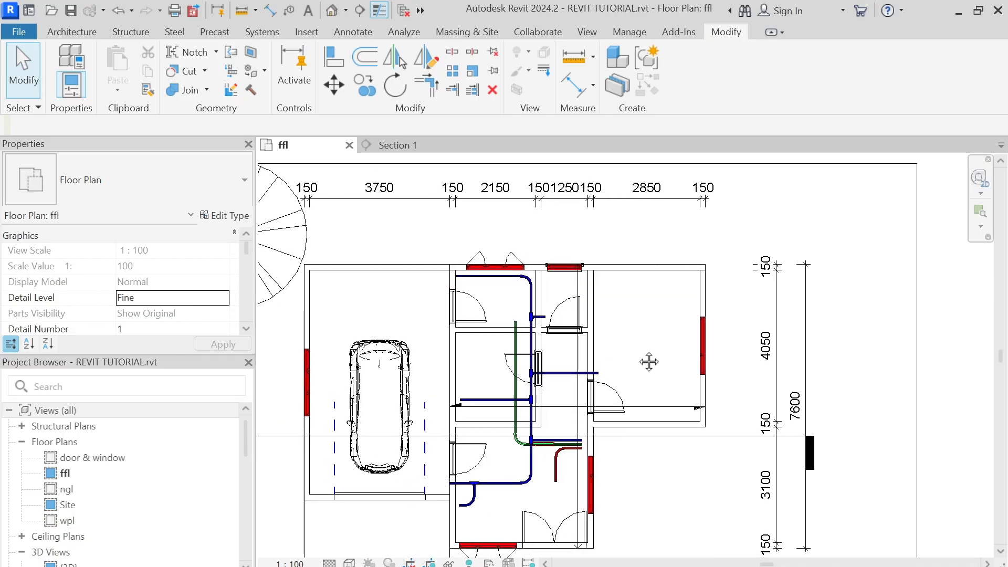
{"action": "scroll", "coordinate": [566, 456], "scroll_direction": "up", "scroll_amount": 3}
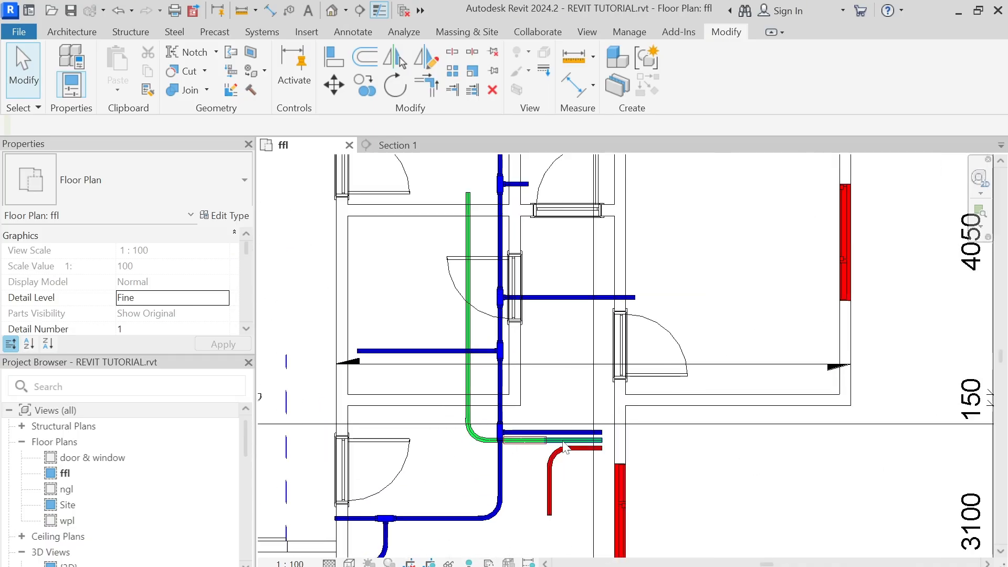
{"action": "left_click", "coordinate": [563, 440]}
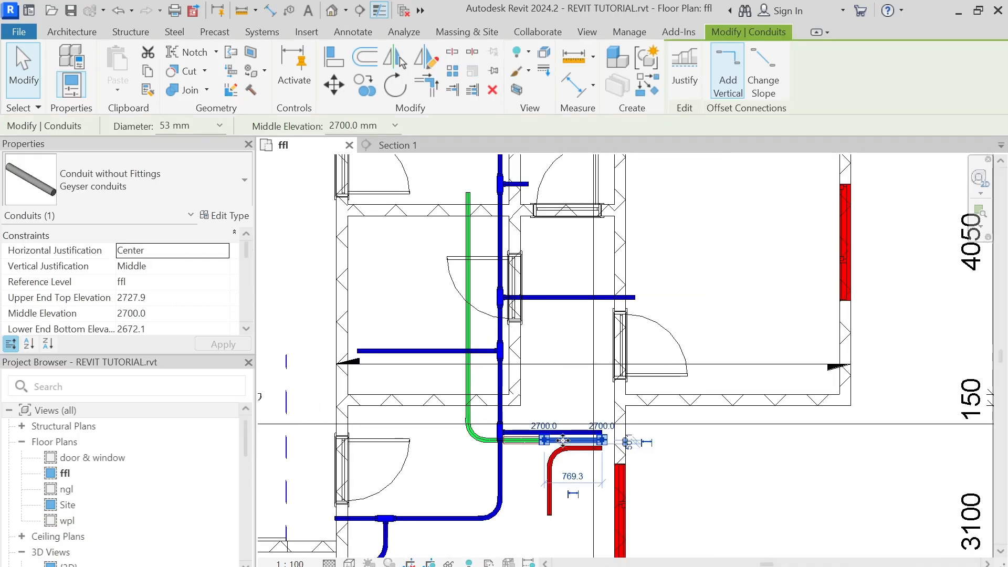
{"action": "left_click", "coordinate": [562, 278]}
{"action": "scroll", "coordinate": [489, 208], "scroll_direction": "down", "scroll_amount": 3}
{"action": "middle_click_drag", "start_coordinate": [490, 231], "coordinate": [495, 266]}
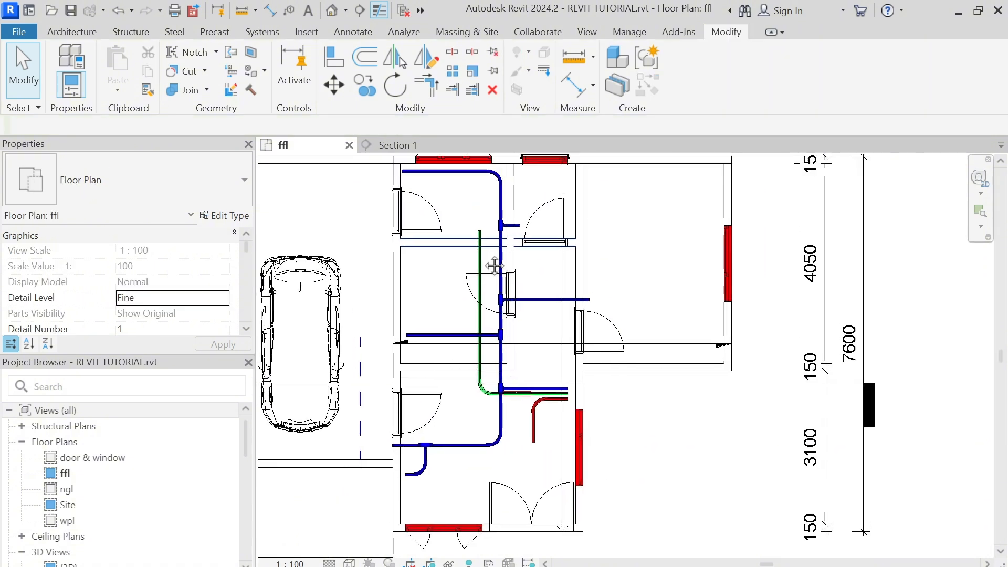
{"action": "scroll", "coordinate": [494, 266], "scroll_direction": "up", "scroll_amount": 3}
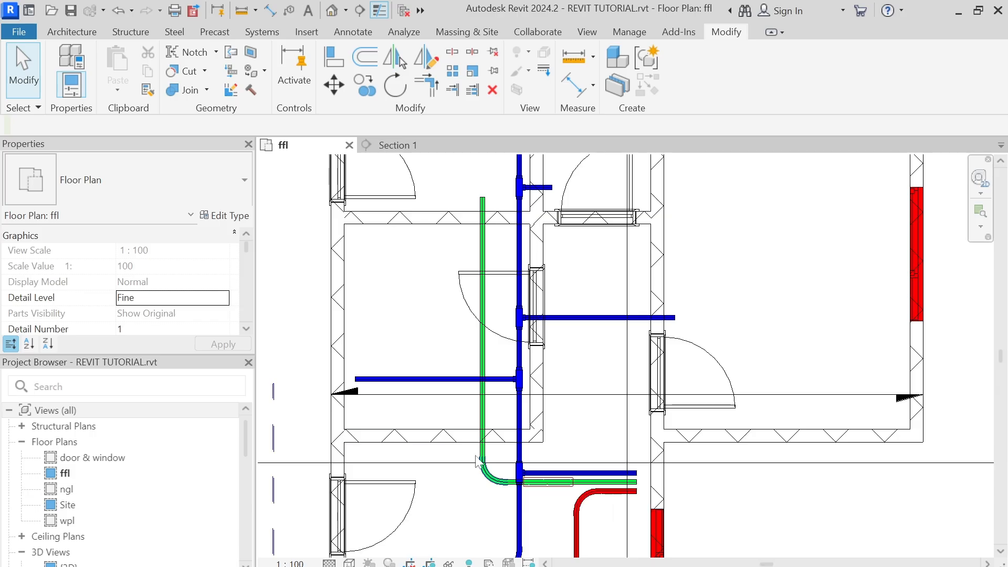
{"action": "scroll", "coordinate": [565, 475], "scroll_direction": "down", "scroll_amount": 3}
{"action": "scroll", "coordinate": [561, 455], "scroll_direction": "up", "scroll_amount": 4}
{"action": "scroll", "coordinate": [561, 454], "scroll_direction": "down", "scroll_amount": 3}
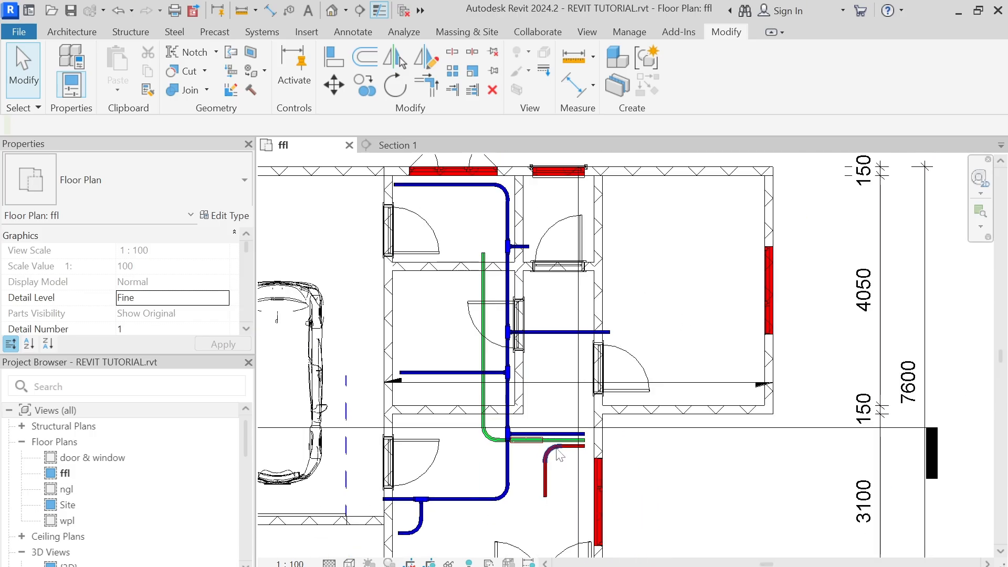
{"action": "scroll", "coordinate": [554, 449], "scroll_direction": "up", "scroll_amount": 3}
{"action": "scroll", "coordinate": [546, 443], "scroll_direction": "down", "scroll_amount": 2}
{"action": "scroll", "coordinate": [543, 440], "scroll_direction": "up", "scroll_amount": 4}
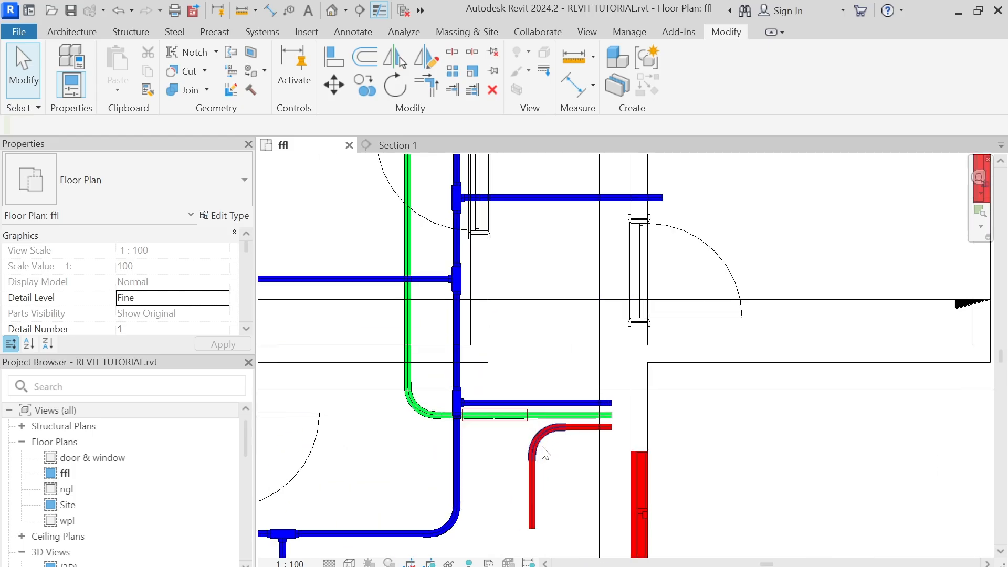
{"action": "scroll", "coordinate": [546, 451], "scroll_direction": "down", "scroll_amount": 3}
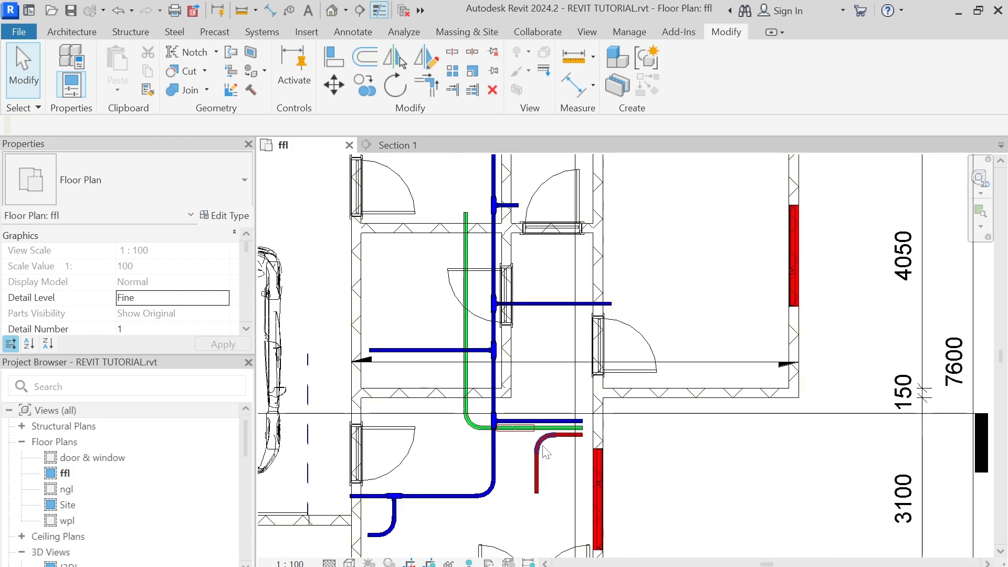
{"action": "scroll", "coordinate": [546, 449], "scroll_direction": "up", "scroll_amount": 3}
{"action": "scroll", "coordinate": [547, 457], "scroll_direction": "down", "scroll_amount": 2}
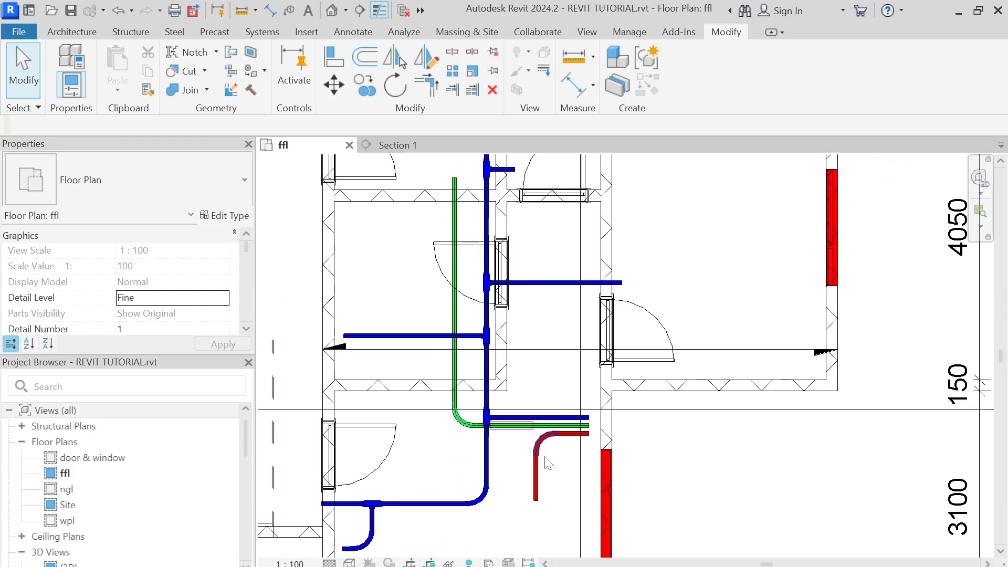
Step: Remove the red stove conduit's downward leg and elbow, and try to extend its horizontal piece to the vertical blue run
{"action": "left_click", "coordinate": [544, 485]}
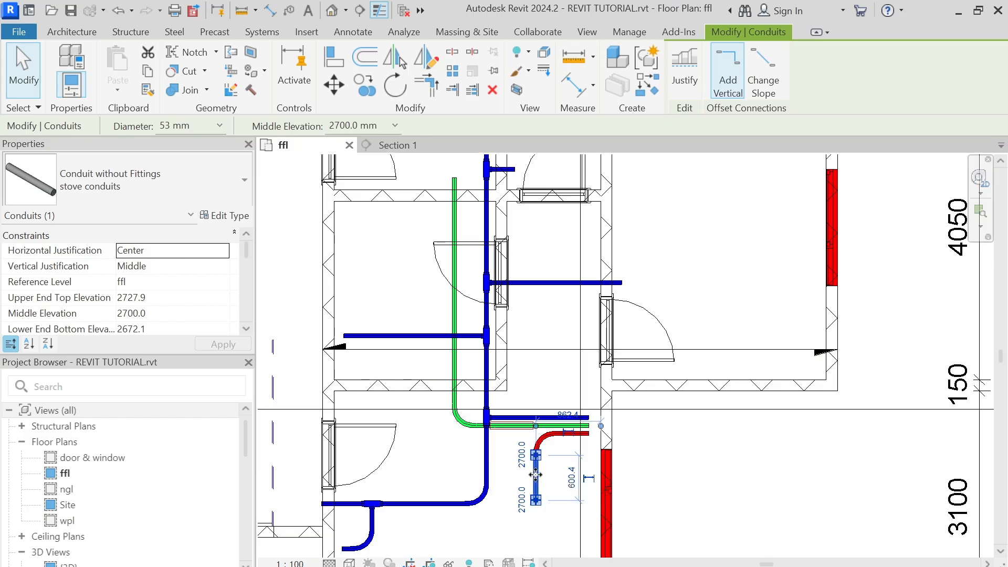
{"action": "scroll", "coordinate": [535, 474], "scroll_direction": "up", "scroll_amount": 1}
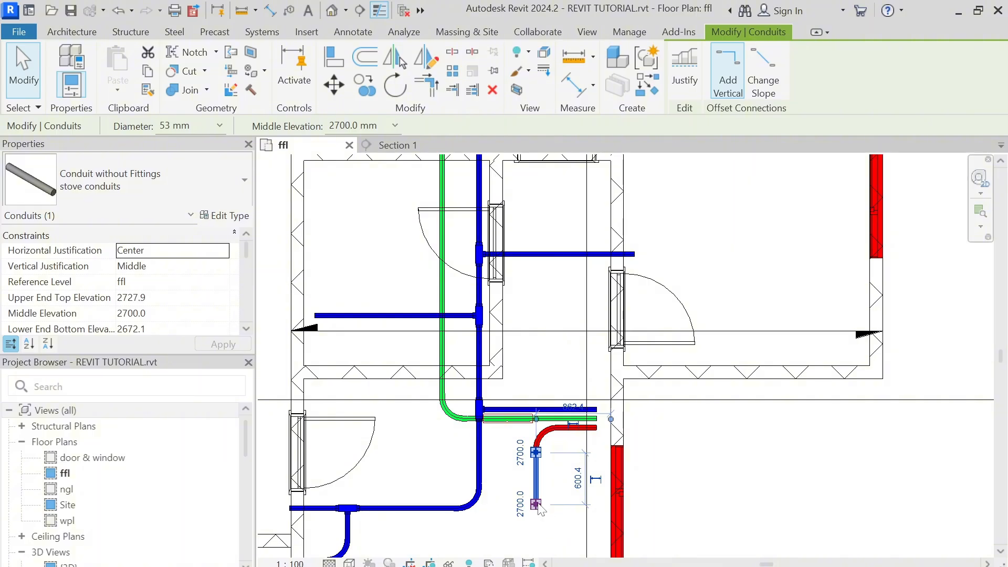
{"action": "left_click_drag", "start_coordinate": [537, 504], "coordinate": [459, 426]}
{"action": "scroll", "coordinate": [505, 429], "scroll_direction": "up", "scroll_amount": 2}
{"action": "scroll", "coordinate": [505, 428], "scroll_direction": "up", "scroll_amount": 1}
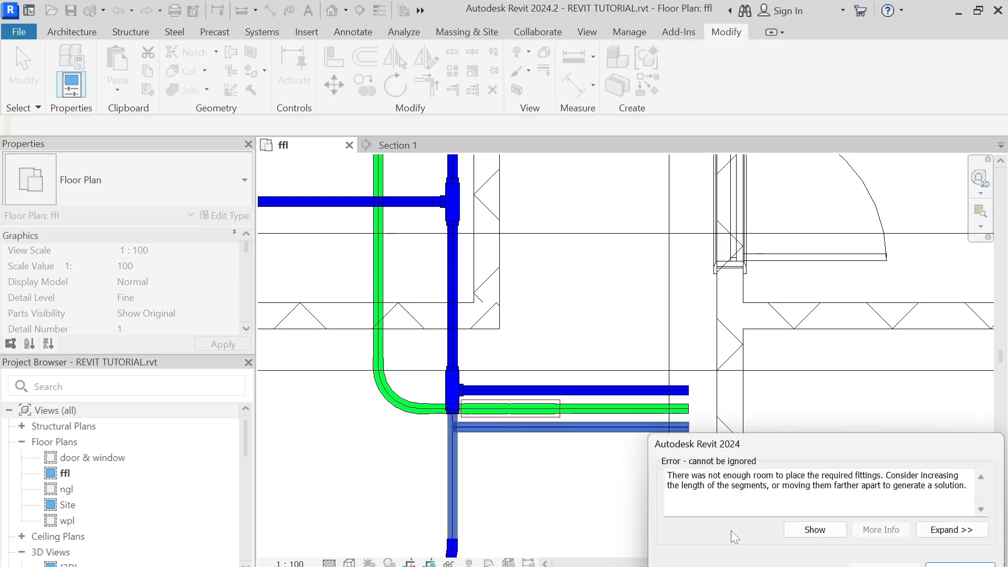
{"action": "key", "text": "Escape"}
Step: Stretch the horizontal red stove conduit leftward to a length of 1200 mm, stopping short of the vertical blue run
{"action": "left_click", "coordinate": [496, 427]}
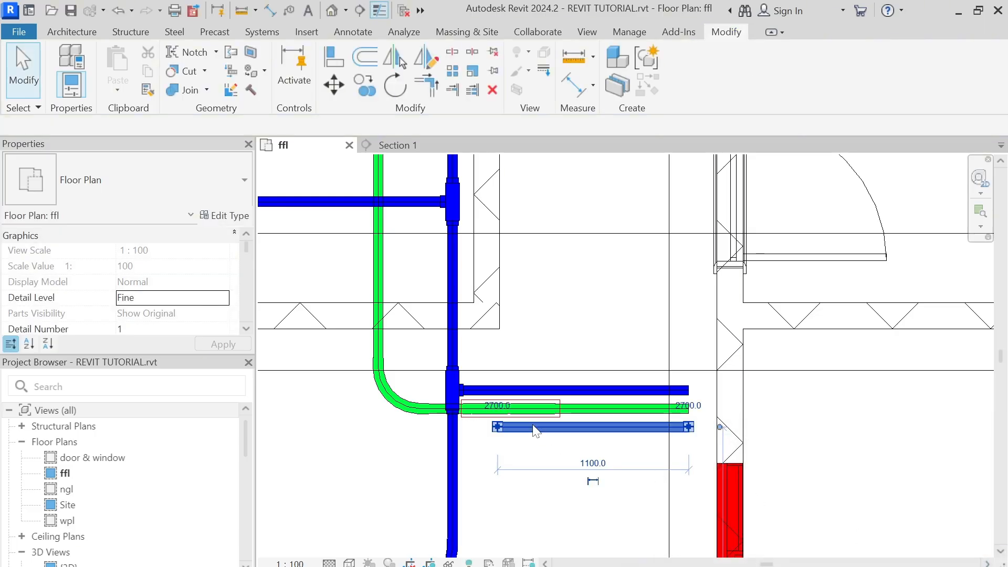
{"action": "scroll", "coordinate": [495, 430], "scroll_direction": "up", "scroll_amount": 1}
{"action": "scroll", "coordinate": [495, 431], "scroll_direction": "up", "scroll_amount": 1}
{"action": "left_click_drag", "start_coordinate": [501, 428], "coordinate": [469, 429]}
{"action": "scroll", "coordinate": [469, 429], "scroll_direction": "down", "scroll_amount": 3}
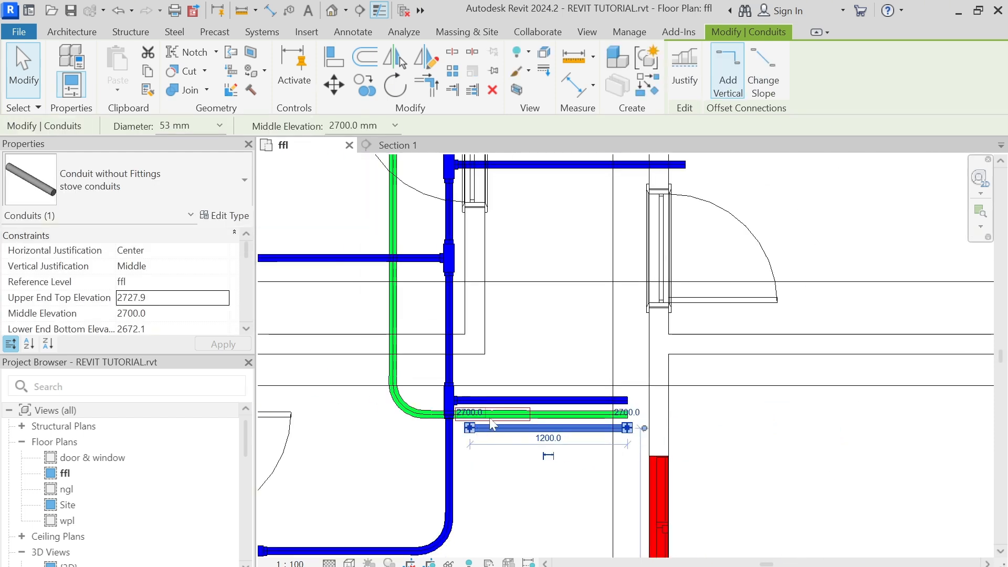
Step: Move the building section line down so it runs between the parallel horizontal blue and green conduits
{"action": "left_click", "coordinate": [526, 366]}
{"action": "left_click", "coordinate": [521, 387]}
{"action": "scroll", "coordinate": [522, 387], "scroll_direction": "up", "scroll_amount": 3}
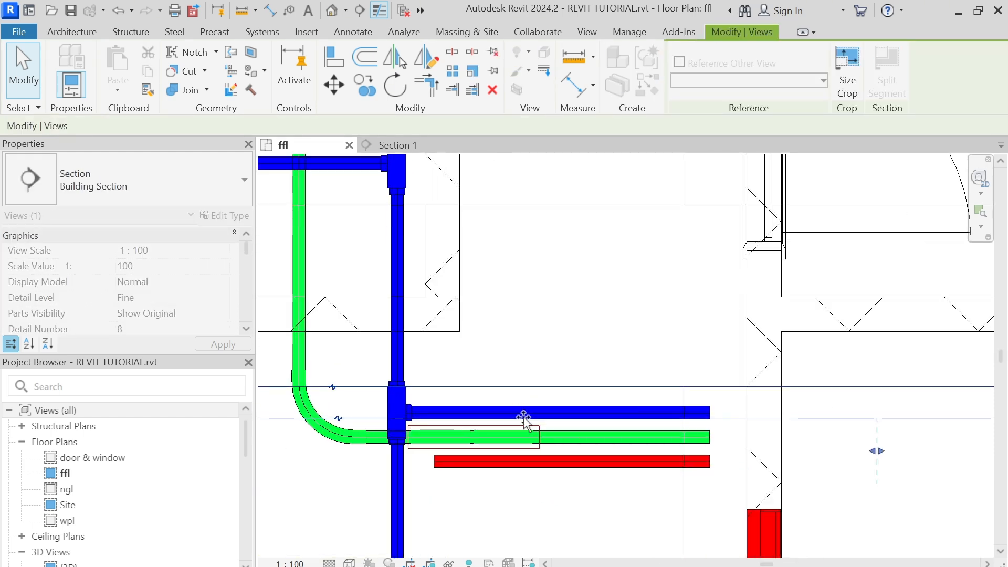
{"action": "left_click_drag", "start_coordinate": [524, 419], "coordinate": [523, 429]}
{"action": "scroll", "coordinate": [529, 455], "scroll_direction": "down", "scroll_amount": 5}
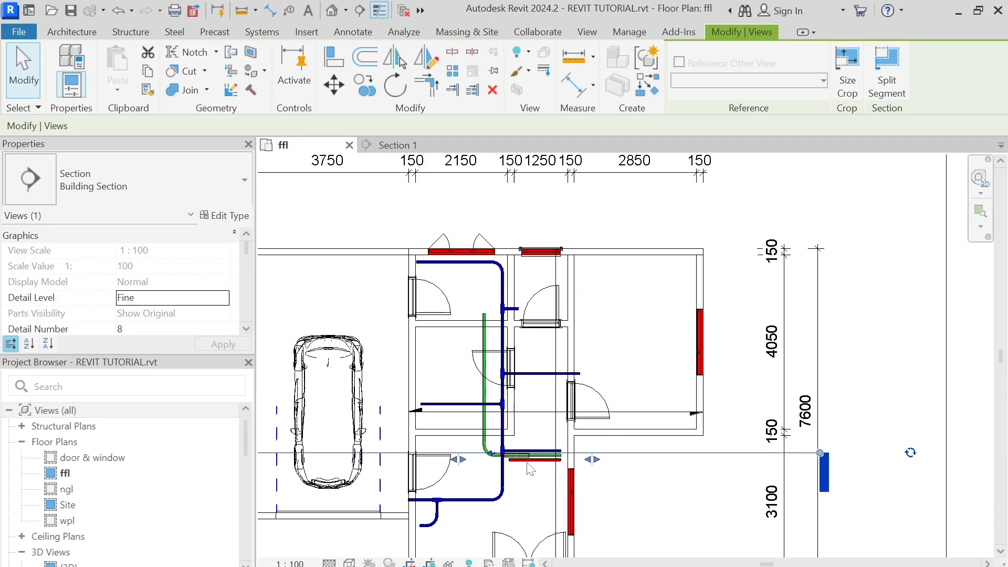
{"action": "scroll", "coordinate": [574, 471], "scroll_direction": "down", "scroll_amount": 4}
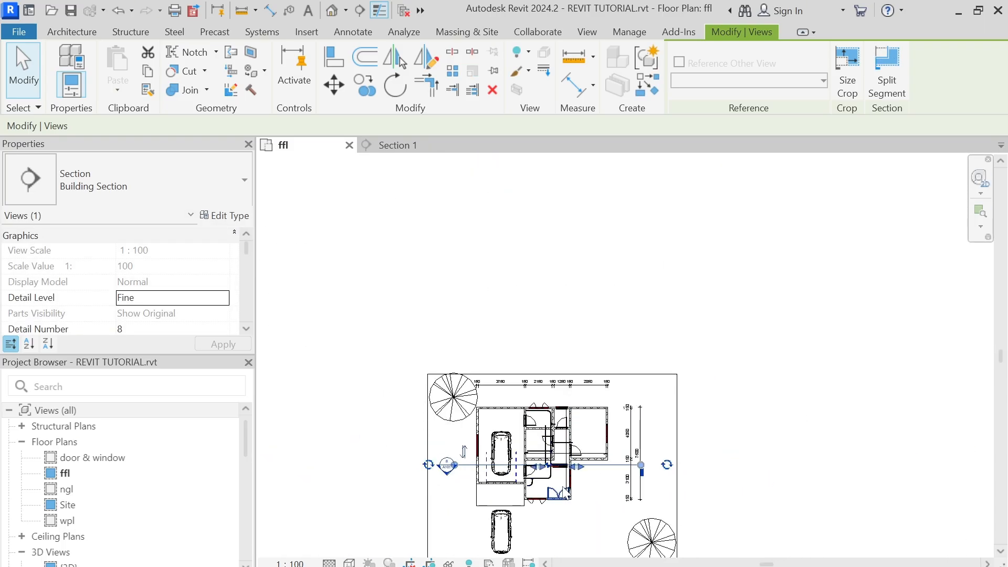
{"action": "scroll", "coordinate": [636, 440], "scroll_direction": "up", "scroll_amount": 3}
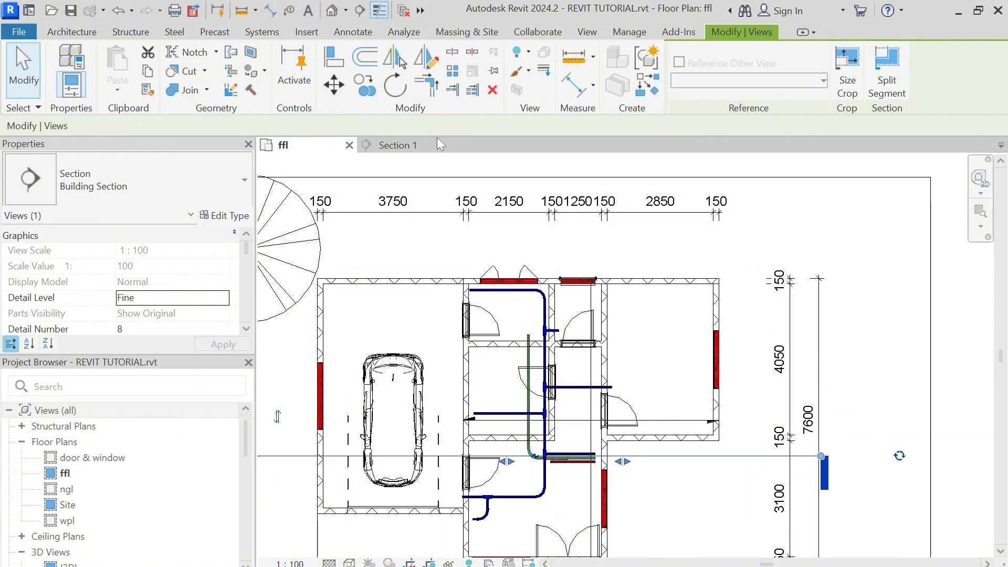
Step: In Section 1, draw the 53 mm stove conduit onward from its open end, down at 45° below the blue run and the green conduit, then horizontally right
{"action": "left_click", "coordinate": [421, 142]}
{"action": "scroll", "coordinate": [457, 464], "scroll_direction": "up", "scroll_amount": 5}
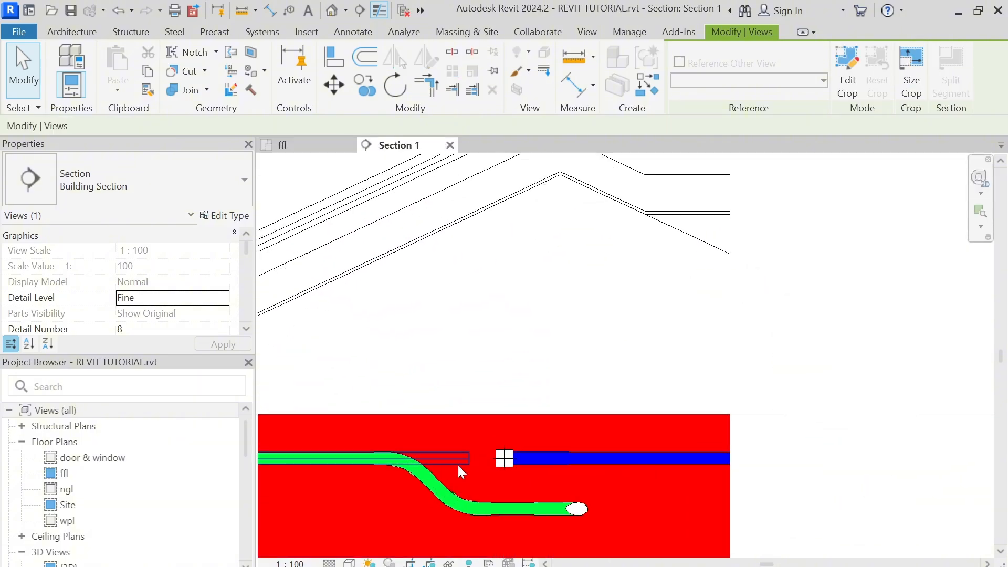
{"action": "left_click", "coordinate": [478, 454]}
{"action": "right_click", "coordinate": [478, 451]}
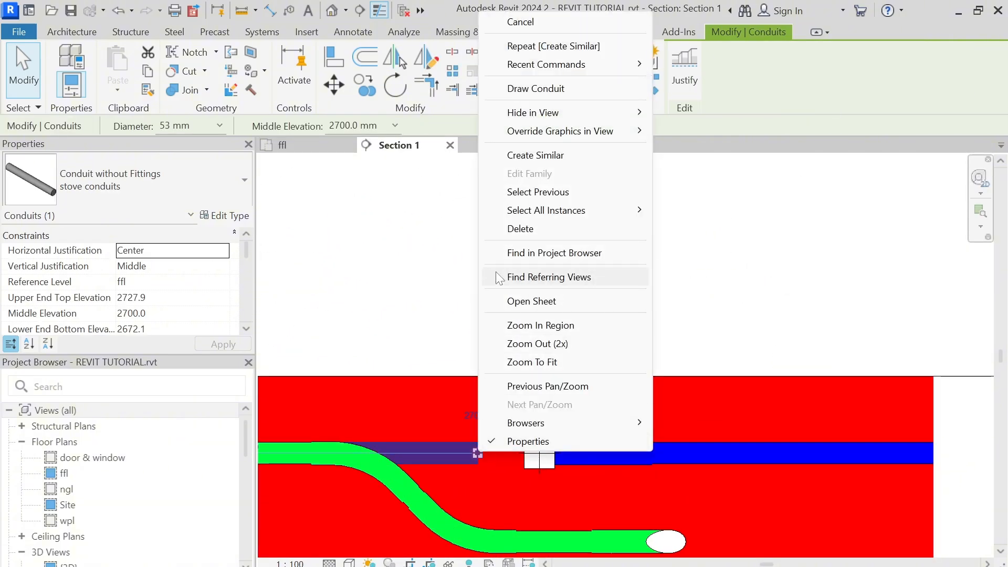
{"action": "left_click", "coordinate": [530, 90]}
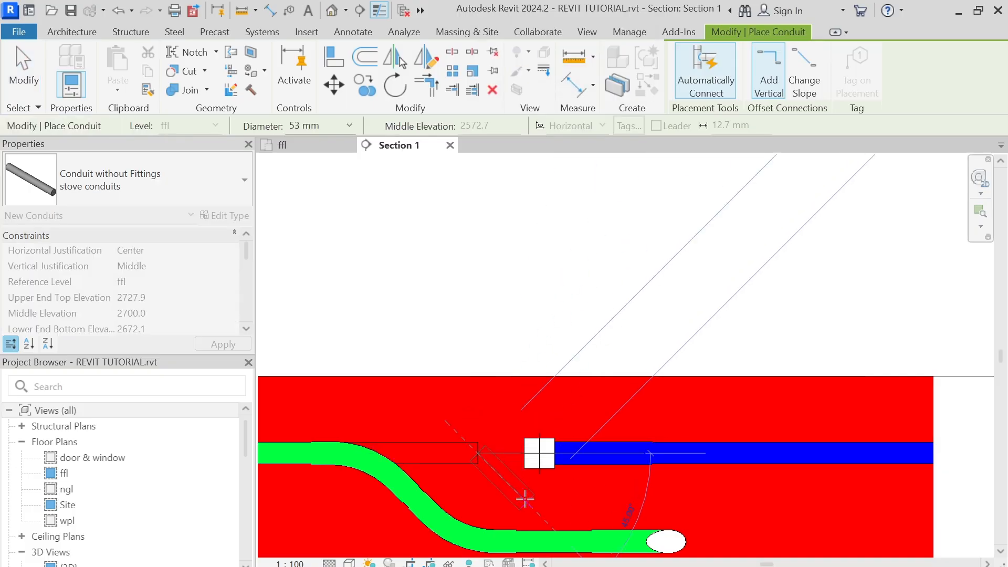
{"action": "left_click", "coordinate": [541, 517]}
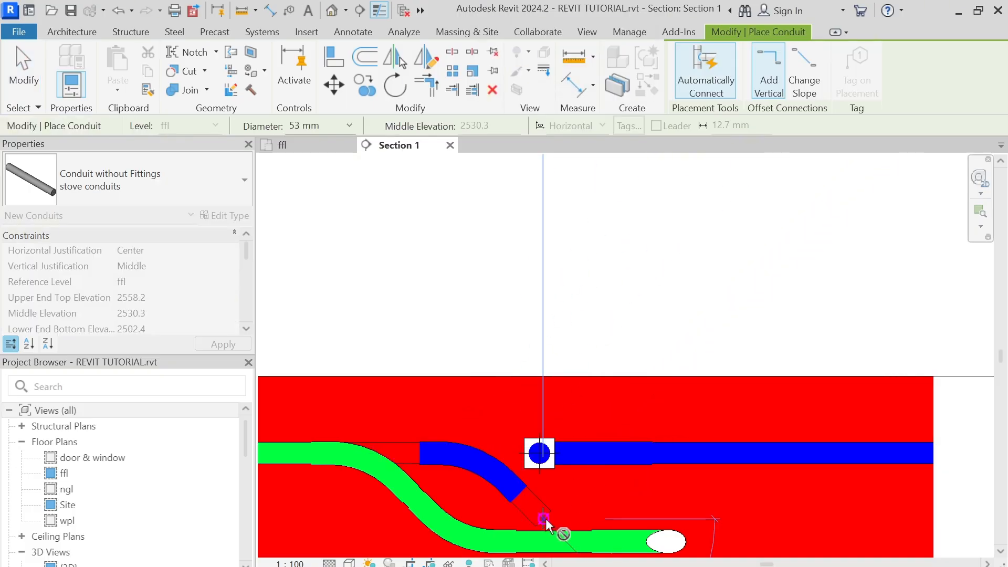
{"action": "scroll", "coordinate": [740, 531], "scroll_direction": "down", "scroll_amount": 4}
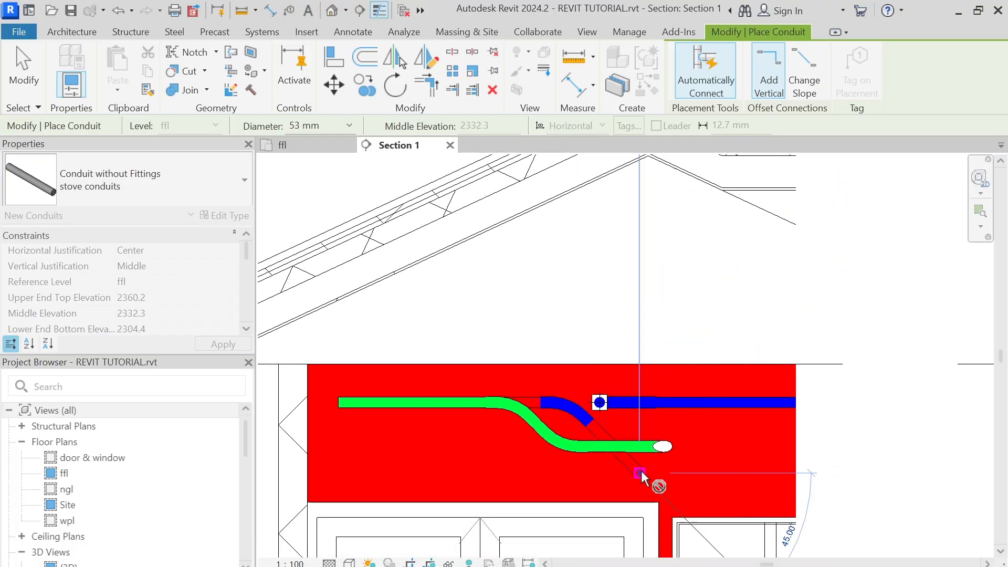
{"action": "left_click", "coordinate": [770, 472]}
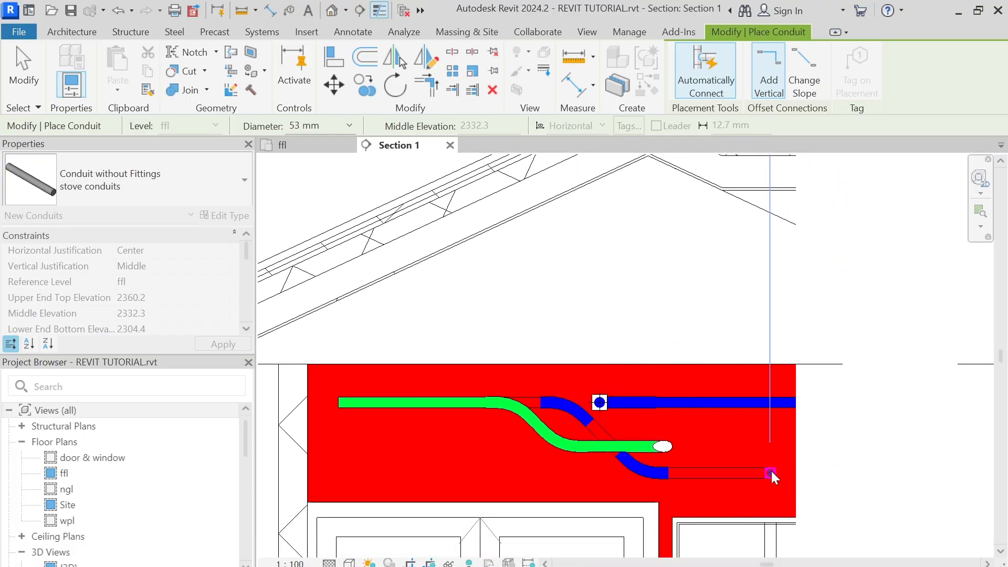
{"action": "key", "text": "Escape"}
{"action": "key", "text": "Escape"}
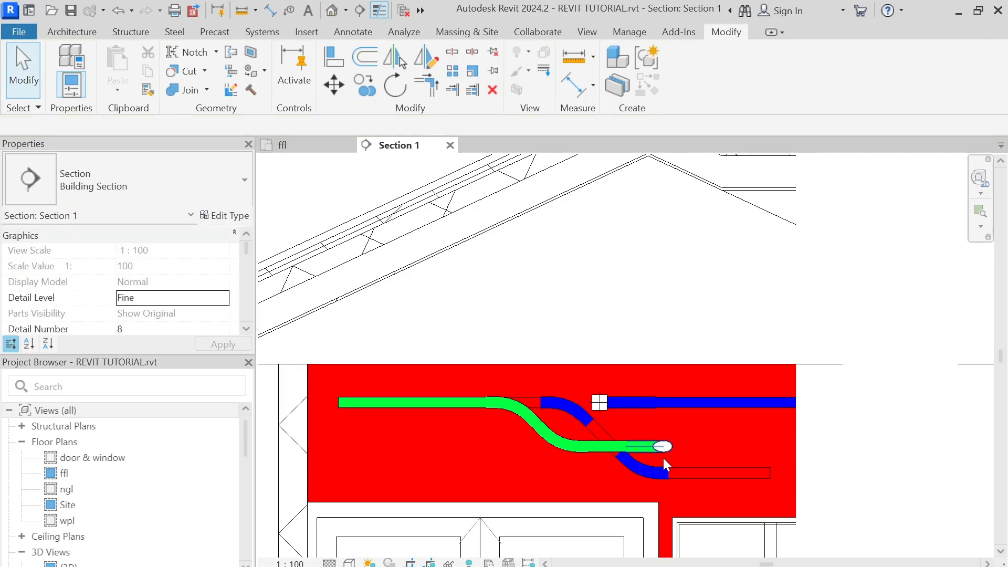
Step: Align the lower horizontal stove conduit with the lower horizontal part of the green geyser conduit
{"action": "scroll", "coordinate": [663, 460], "scroll_direction": "up", "scroll_amount": 3}
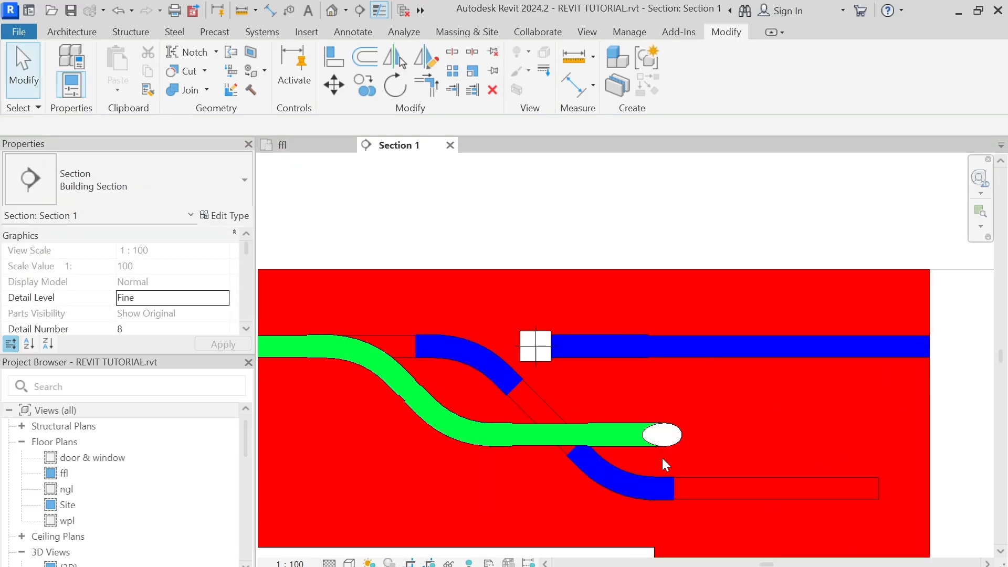
{"action": "left_click", "coordinate": [332, 55]}
{"action": "left_click", "coordinate": [747, 492]}
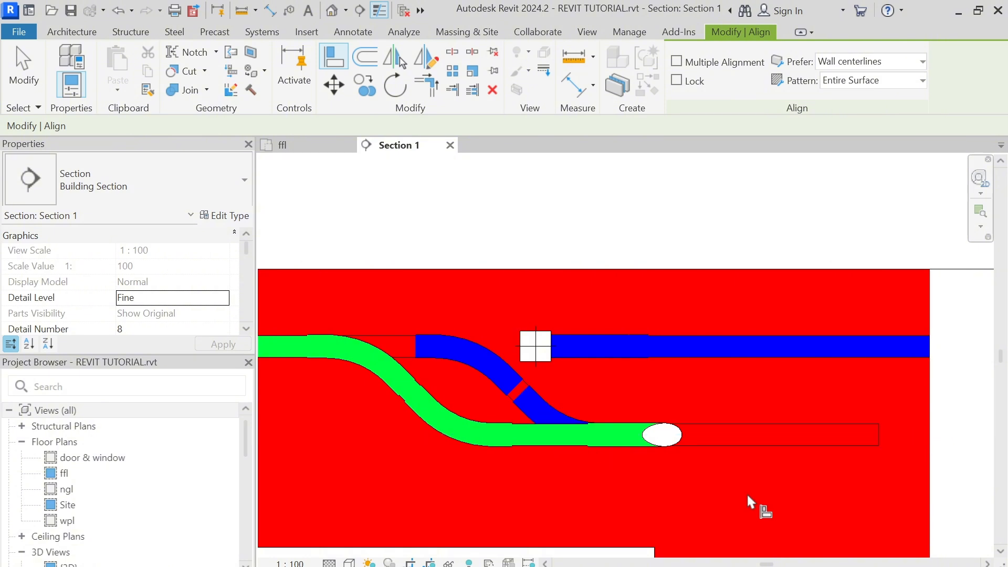
{"action": "key", "text": "Escape"}
{"action": "key", "text": "Escape"}
Step: Examine in the ffl floor plan how the extended stove conduit and its elbows cross the vertical blue run
{"action": "left_click", "coordinate": [742, 443]}
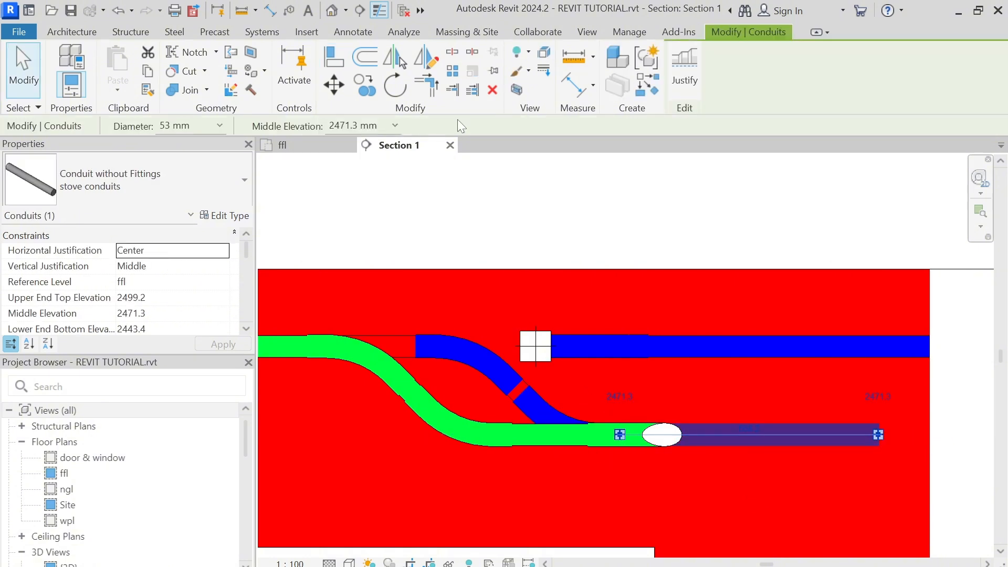
{"action": "left_click", "coordinate": [309, 145]}
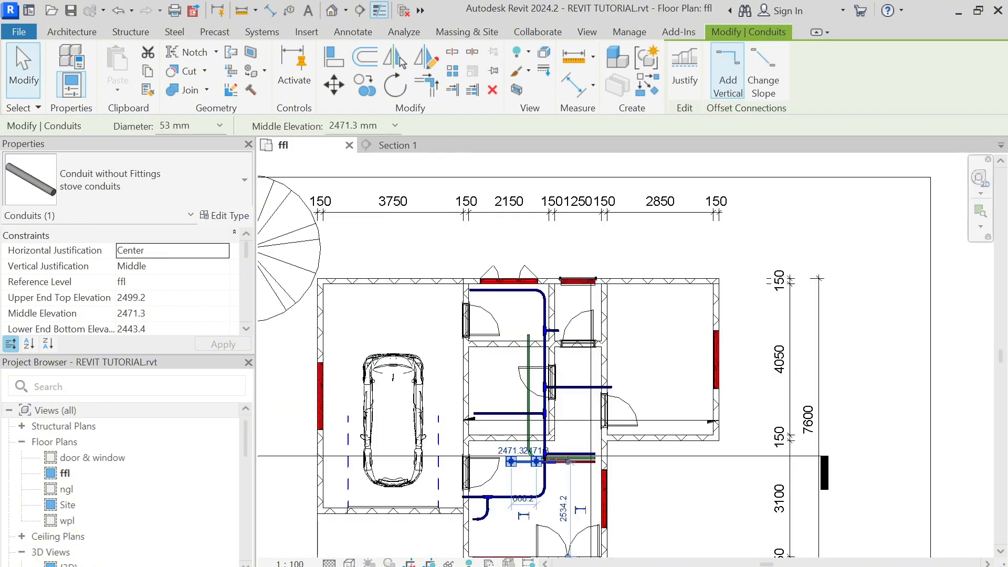
{"action": "scroll", "coordinate": [501, 511], "scroll_direction": "up", "scroll_amount": 10}
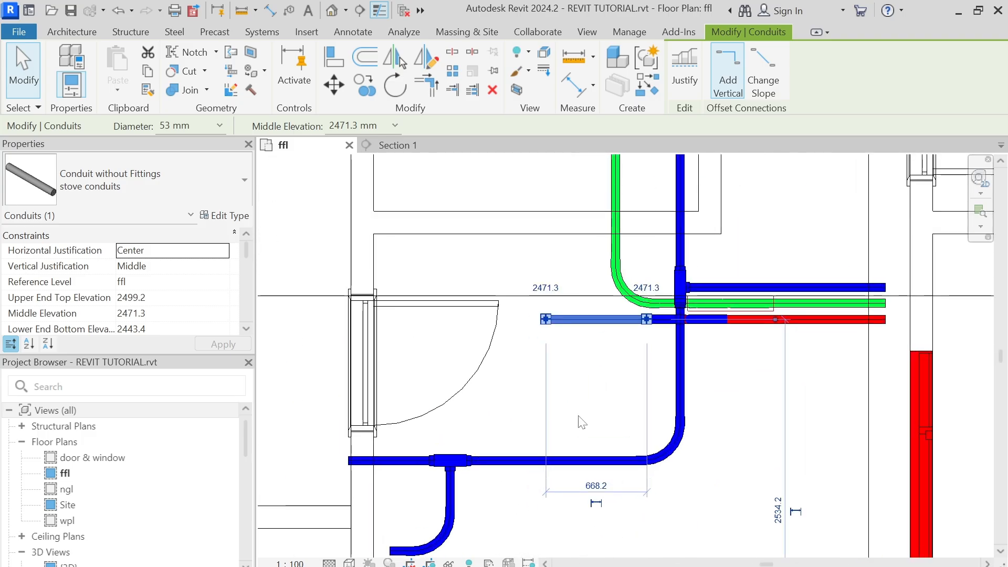
{"action": "left_click", "coordinate": [608, 375]}
{"action": "middle_click_drag", "start_coordinate": [612, 368], "coordinate": [530, 453]}
{"action": "scroll", "coordinate": [686, 432], "scroll_direction": "up", "scroll_amount": 1}
{"action": "scroll", "coordinate": [608, 405], "scroll_direction": "up", "scroll_amount": 1}
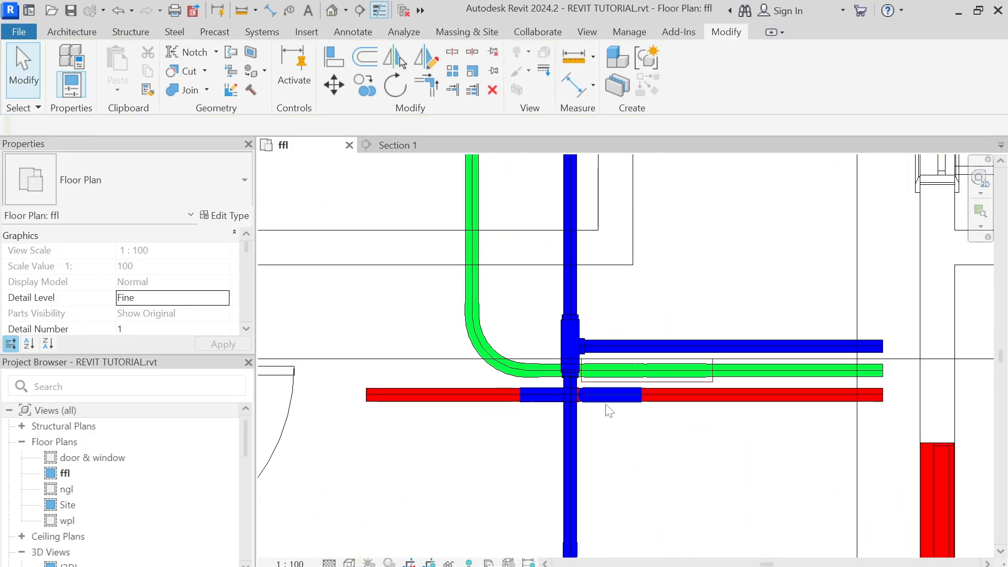
{"action": "scroll", "coordinate": [609, 406], "scroll_direction": "up", "scroll_amount": 1}
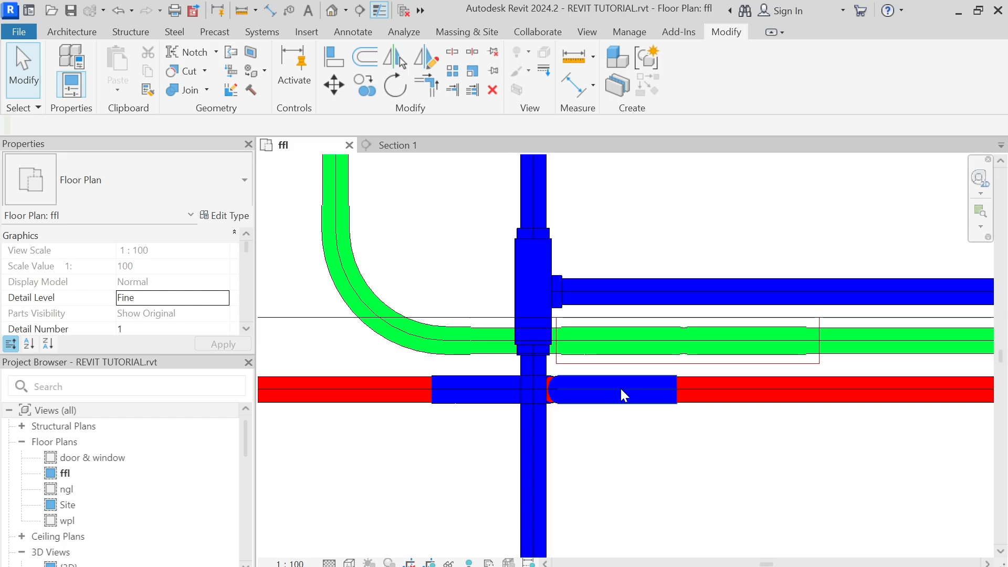
{"action": "left_click", "coordinate": [736, 388]}
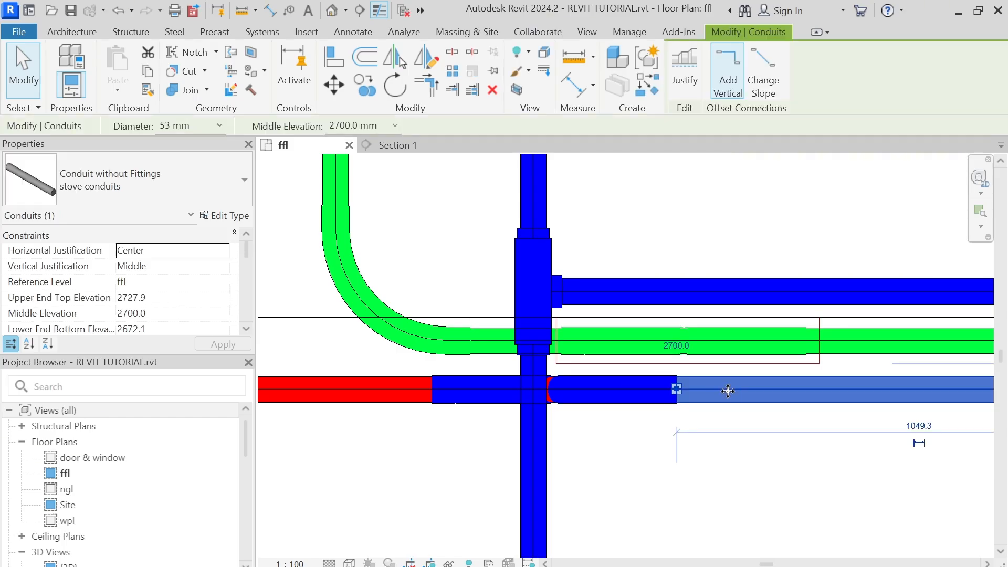
{"action": "left_click", "coordinate": [659, 469]}
{"action": "double_click", "coordinate": [564, 401]}
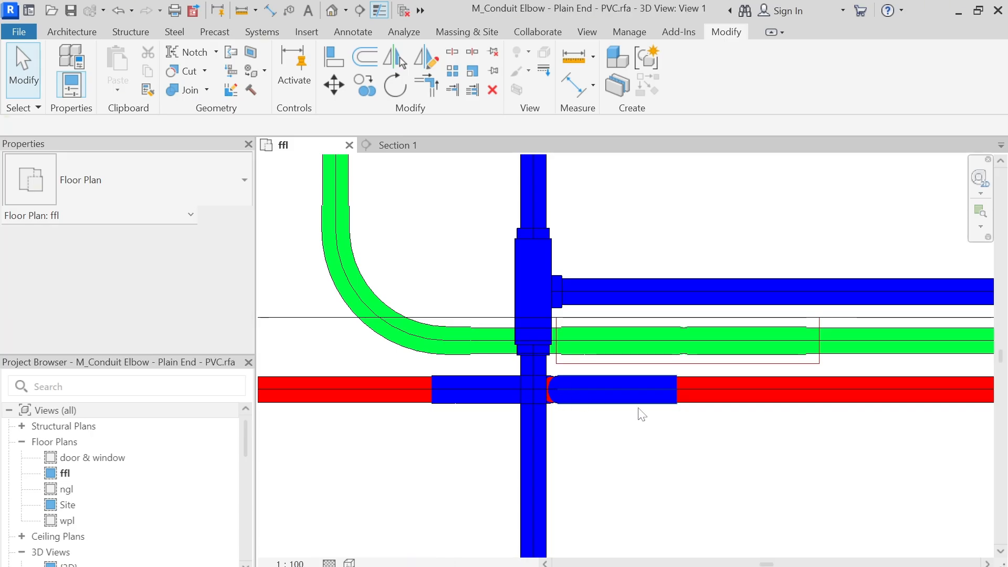
{"action": "left_click", "coordinate": [551, 146]}
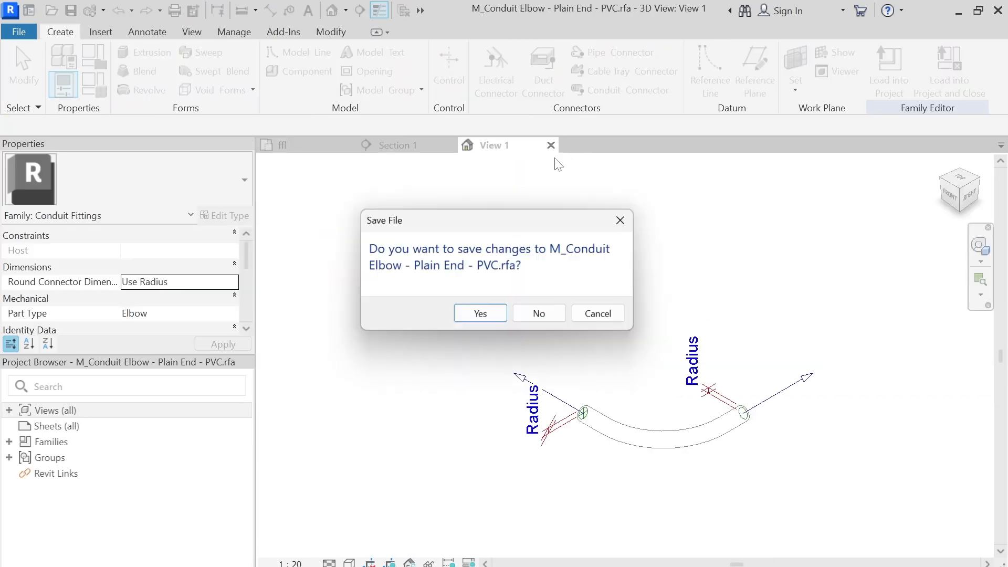
{"action": "left_click", "coordinate": [519, 315]}
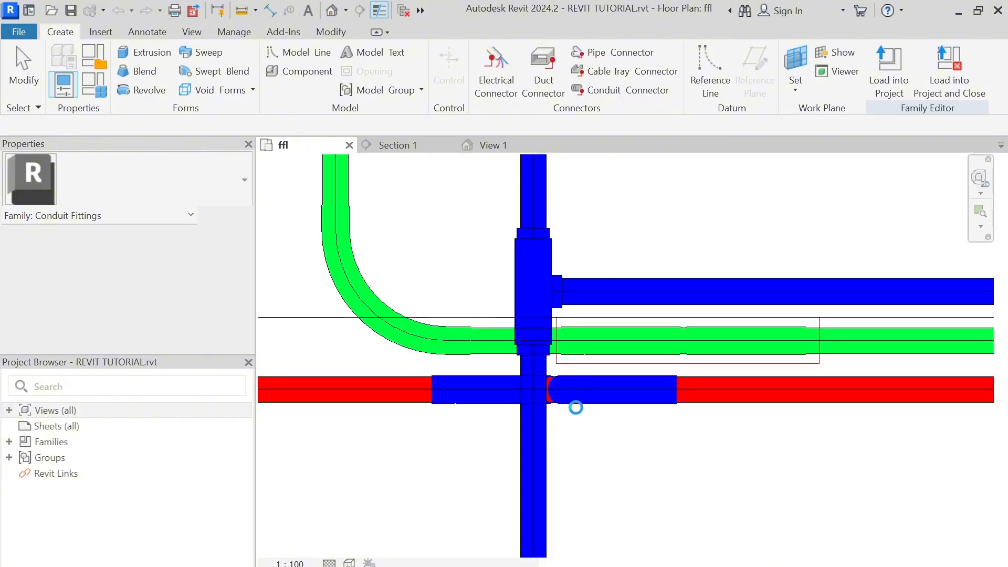
Step: Change both stove conduit elbows at the vertical blue run to the stove fitting type of M_Conduit Elbow - Plain End - PVC
{"action": "left_click", "coordinate": [610, 402]}
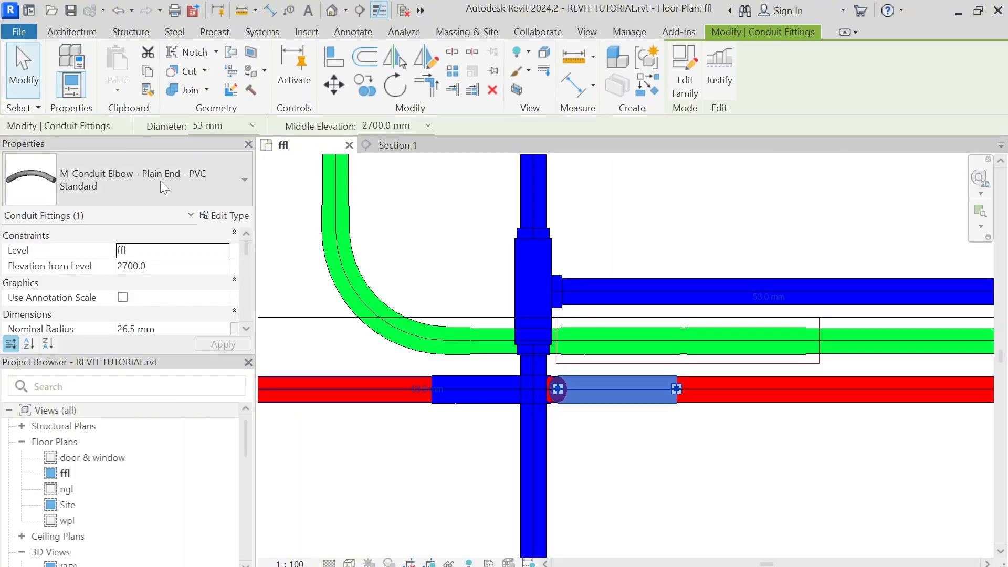
{"action": "left_click", "coordinate": [159, 181]}
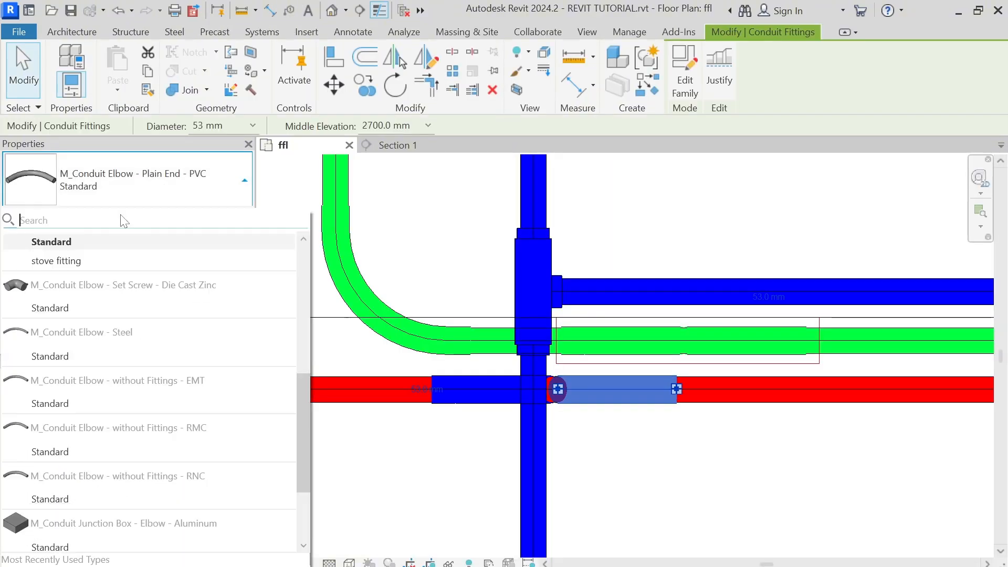
{"action": "left_click", "coordinate": [82, 263]}
{"action": "left_click", "coordinate": [712, 489]}
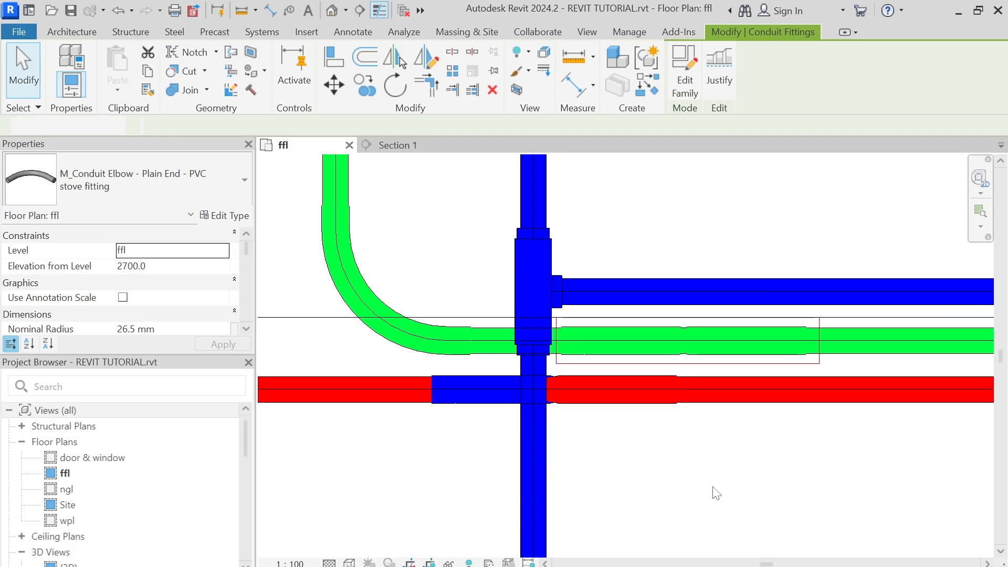
{"action": "left_click", "coordinate": [466, 401]}
{"action": "left_click", "coordinate": [144, 183]}
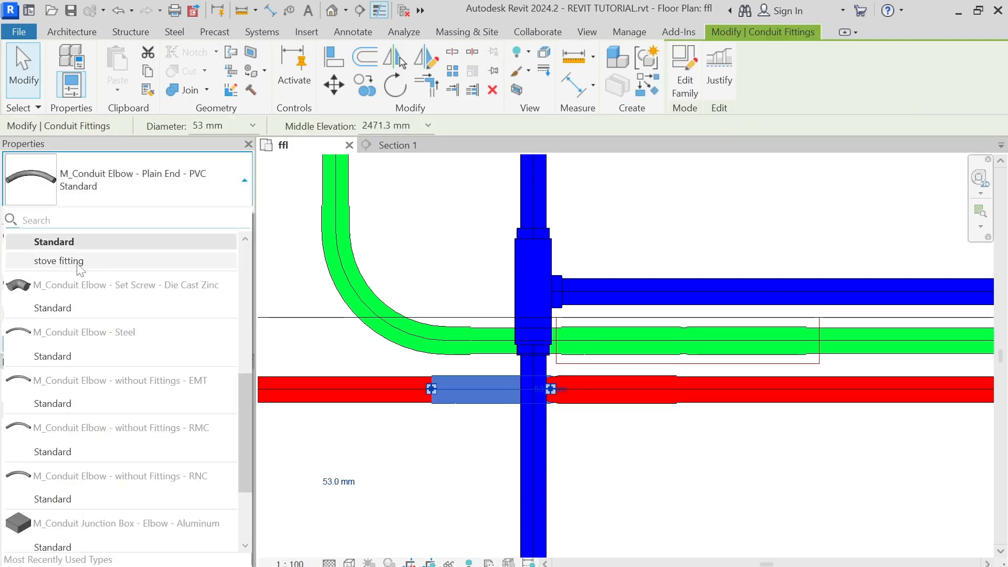
{"action": "left_click", "coordinate": [80, 262]}
{"action": "key", "text": "Escape"}
Step: Continue the stove conduit from its left end with a 90° turn up through the wall and another turn left below the blue branch
{"action": "scroll", "coordinate": [646, 467], "scroll_direction": "down", "scroll_amount": 4}
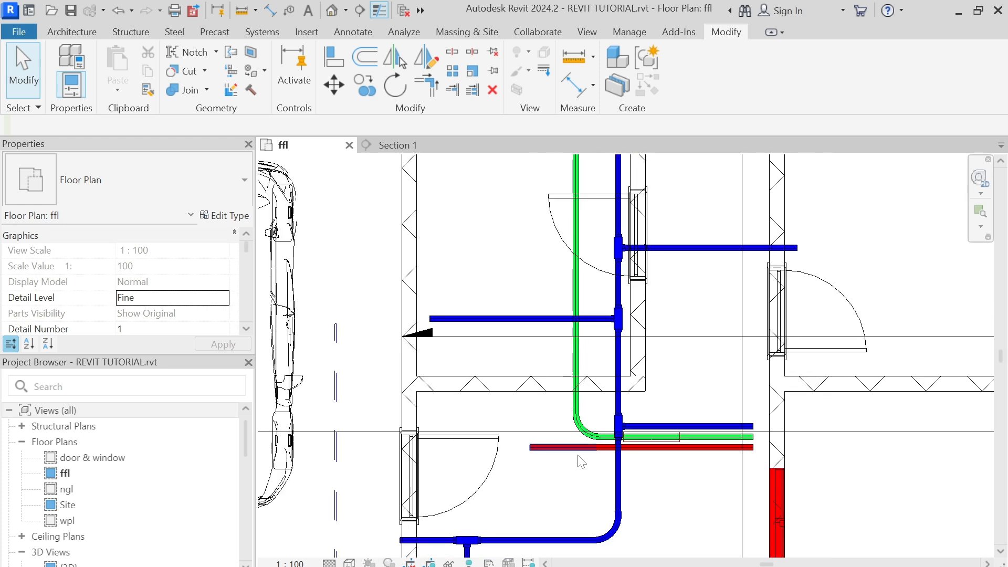
{"action": "scroll", "coordinate": [572, 444], "scroll_direction": "up", "scroll_amount": 1}
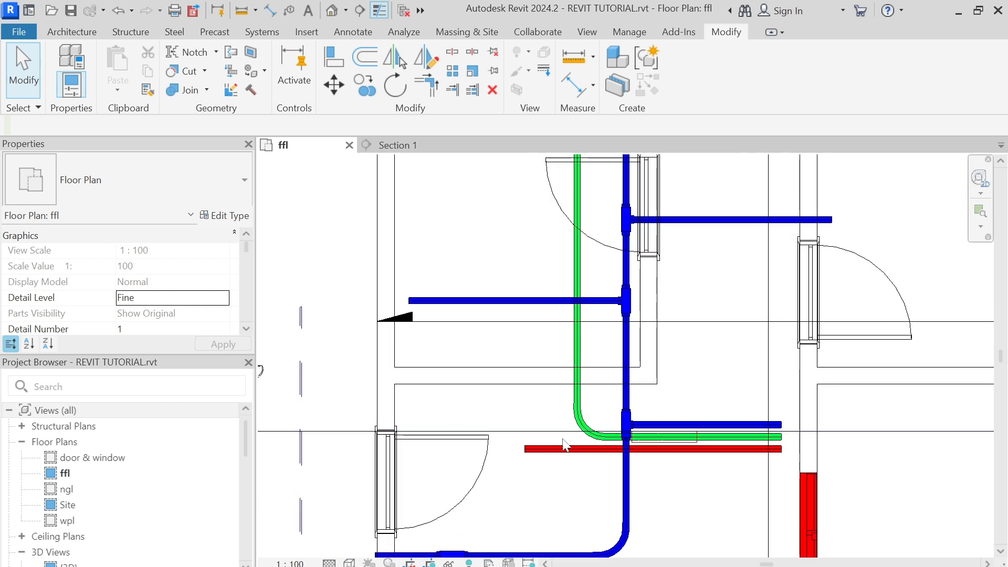
{"action": "left_click", "coordinate": [530, 448]}
{"action": "right_click", "coordinate": [531, 449]}
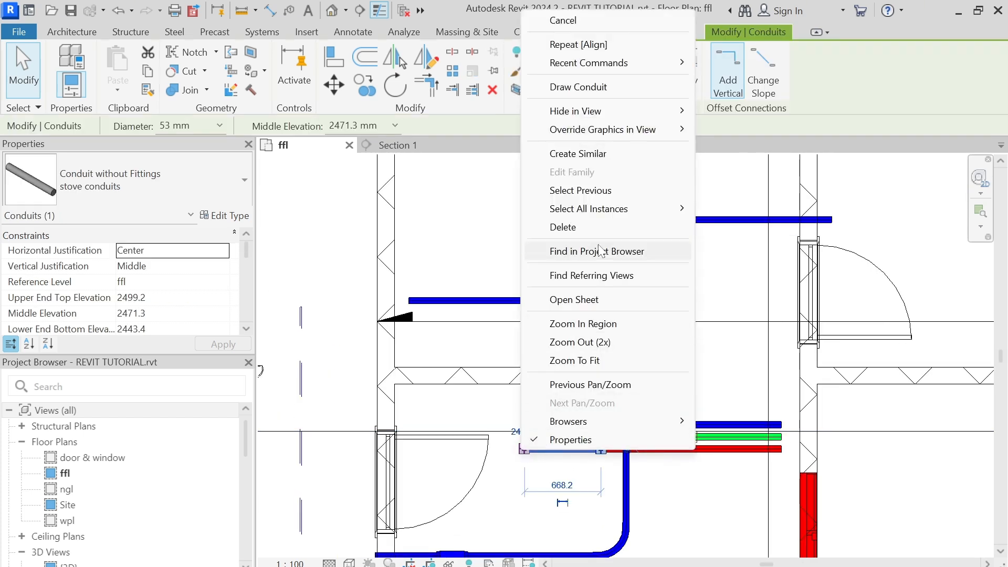
{"action": "left_click", "coordinate": [577, 87]}
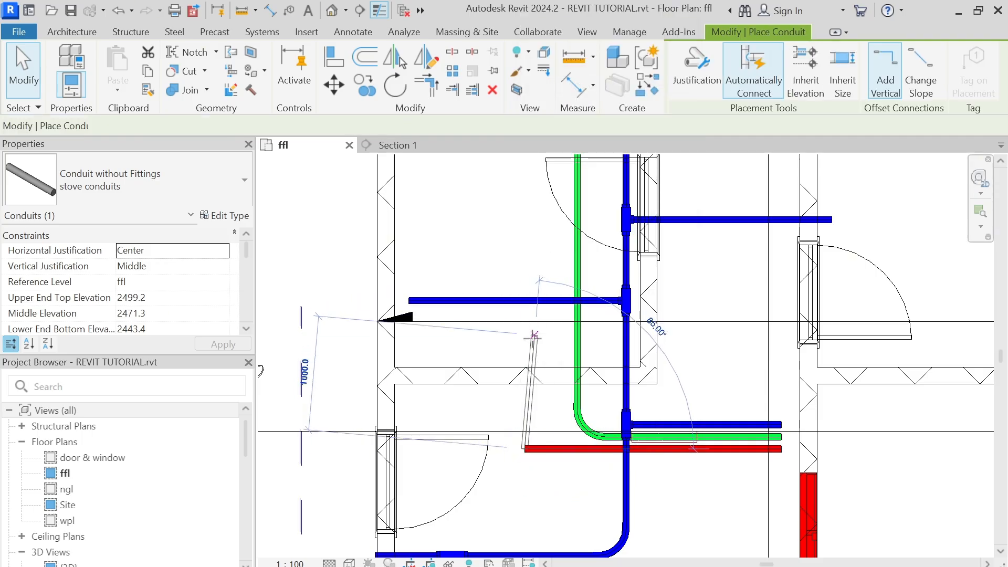
{"action": "left_click", "coordinate": [525, 323]}
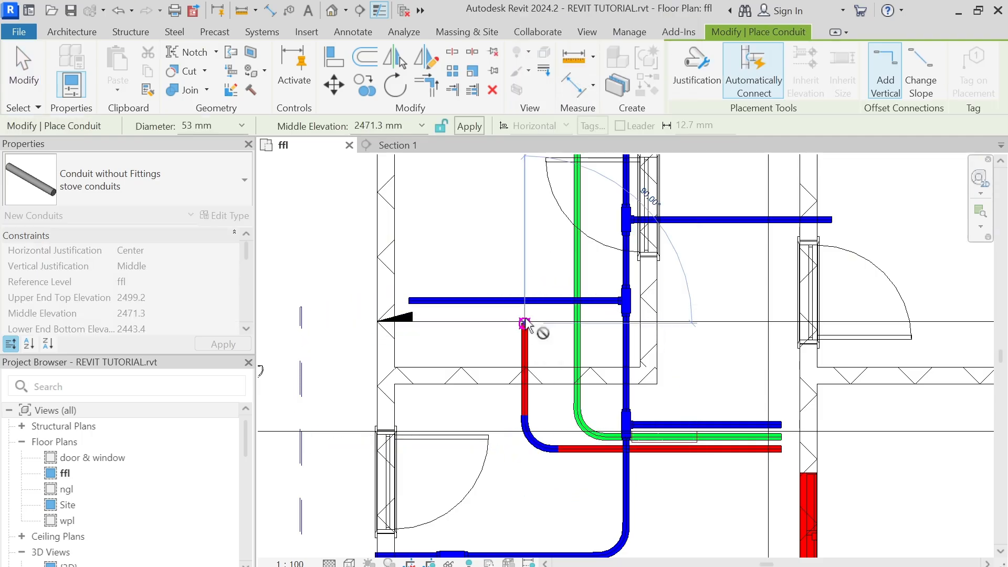
{"action": "left_click", "coordinate": [421, 324]}
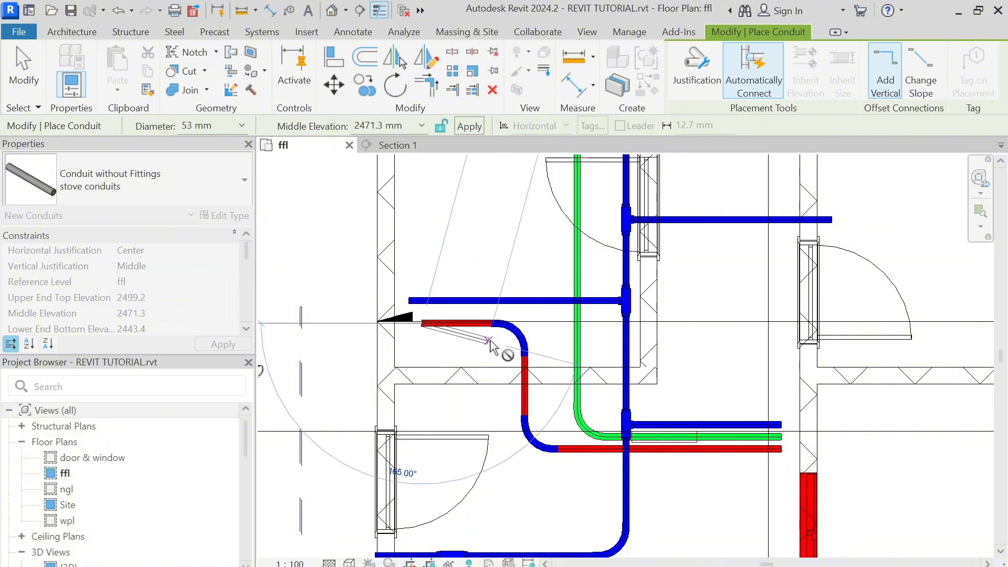
{"action": "key", "text": "Escape"}
{"action": "key", "text": "Escape"}
{"action": "left_click", "coordinate": [523, 339]}
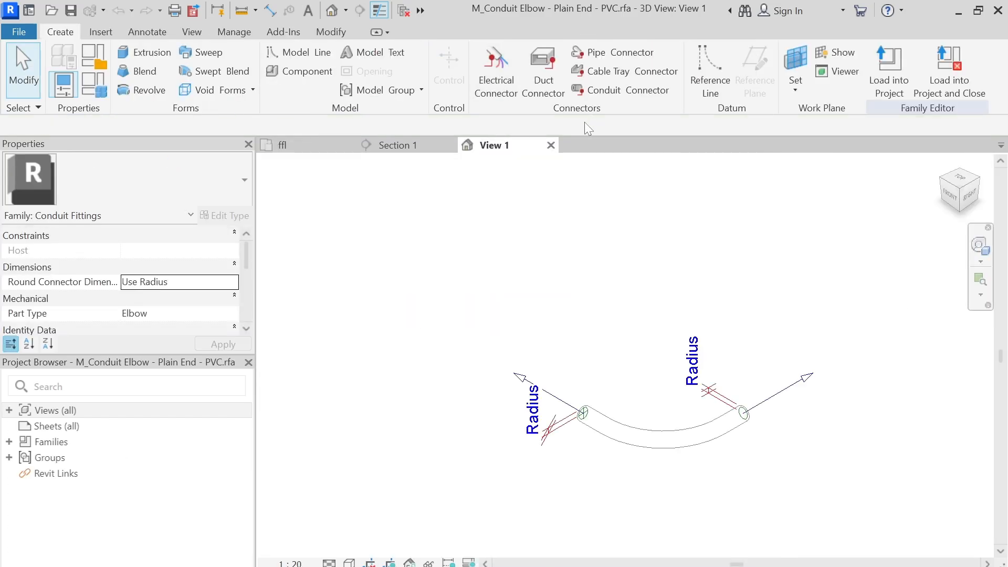
{"action": "left_click", "coordinate": [551, 145]}
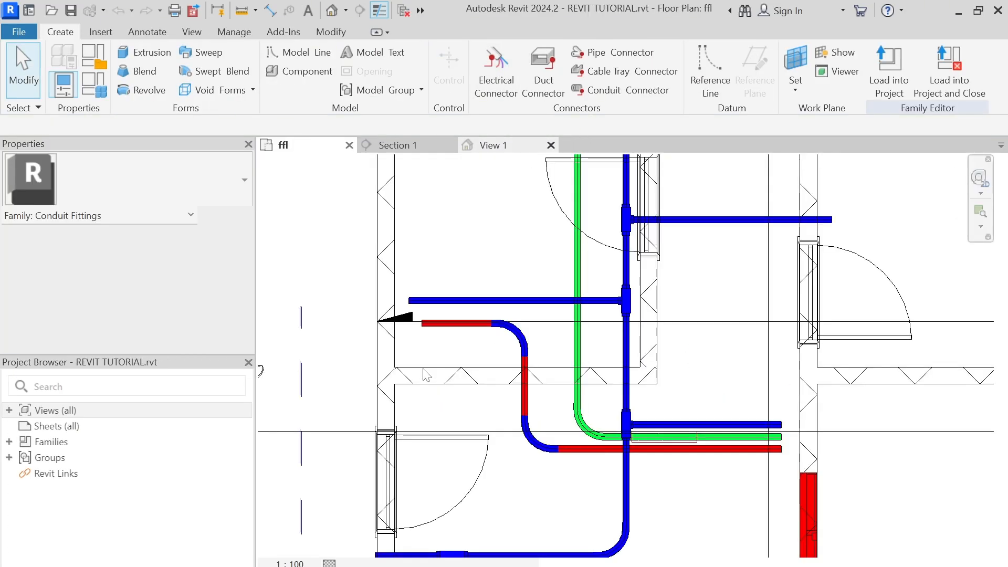
{"action": "scroll", "coordinate": [468, 350], "scroll_direction": "up", "scroll_amount": 2}
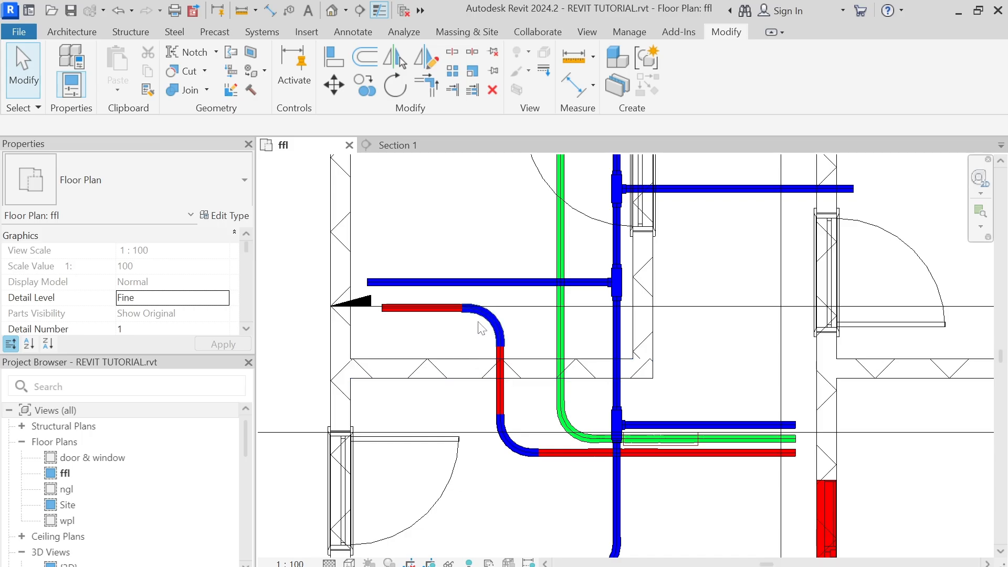
{"action": "double_click", "coordinate": [518, 451]}
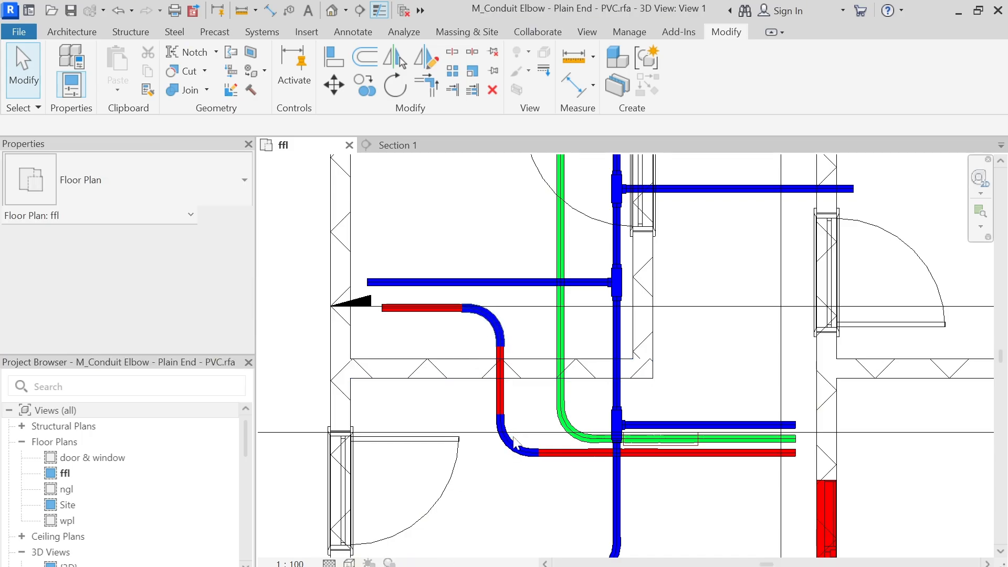
{"action": "left_click", "coordinate": [550, 145]}
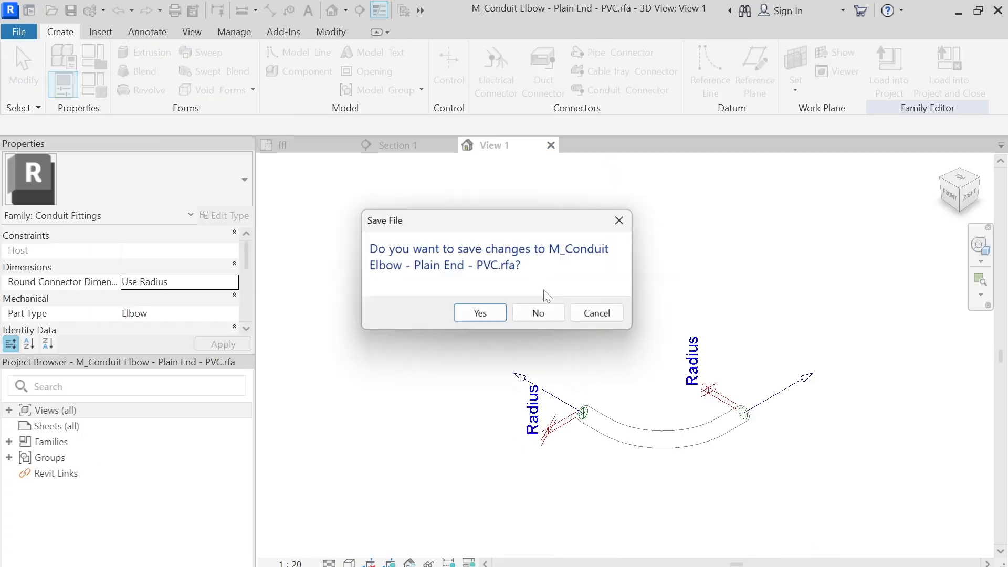
{"action": "left_click", "coordinate": [538, 313]}
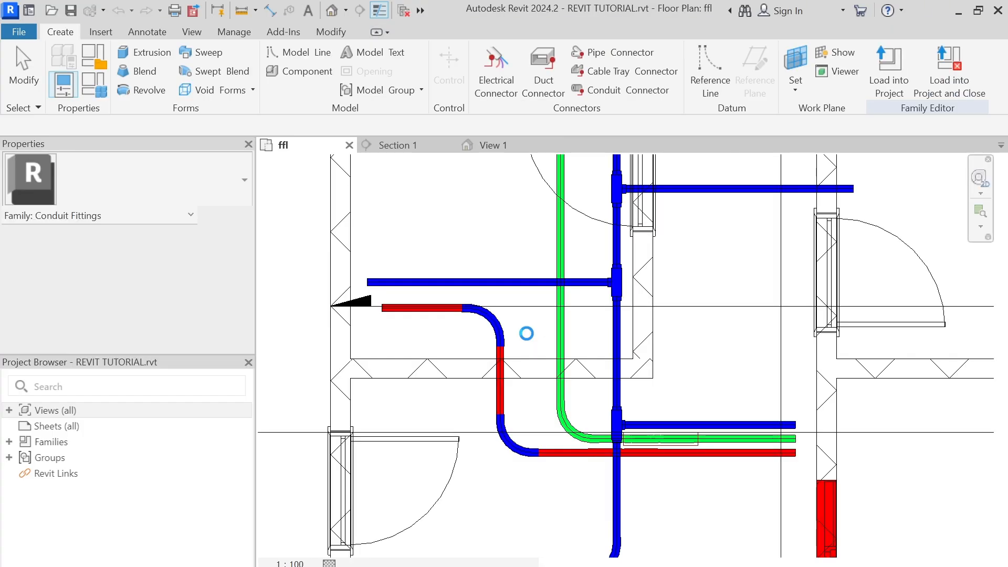
{"action": "scroll", "coordinate": [527, 334], "scroll_direction": "up", "scroll_amount": 5}
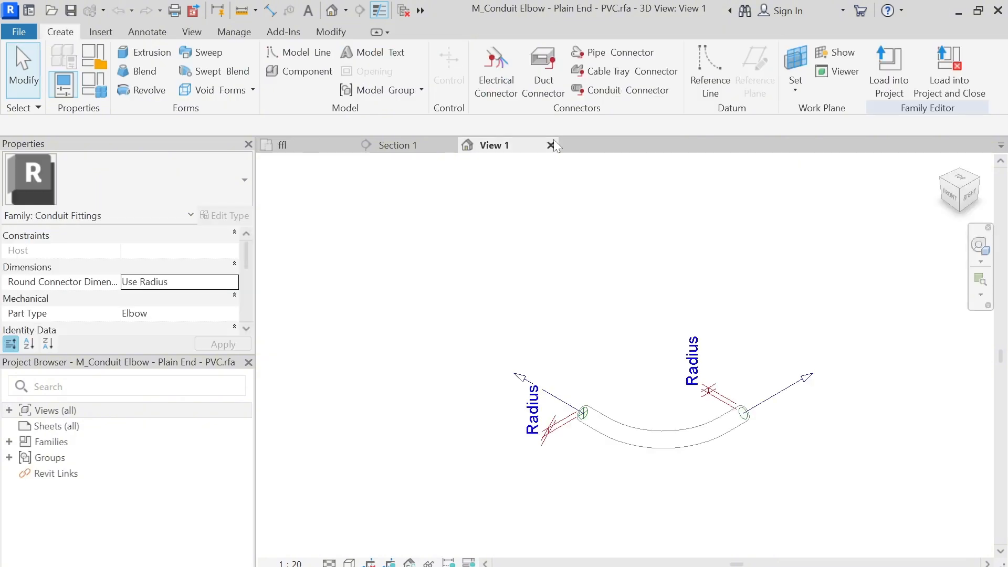
{"action": "left_click", "coordinate": [551, 145]}
{"action": "left_click", "coordinate": [539, 314]}
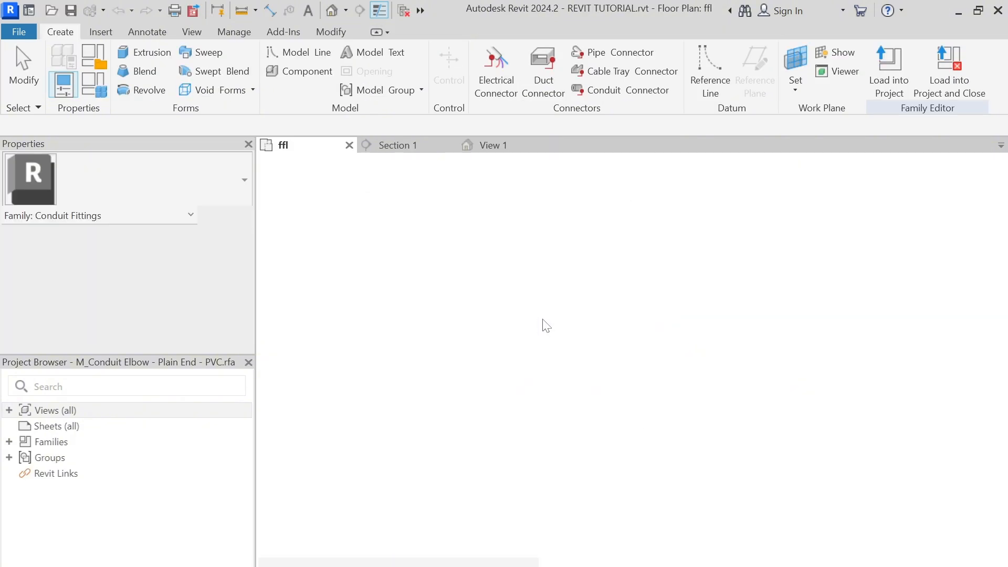
Step: Change both elbows of the stove conduit's upward offset to the stove fitting type of M_Conduit Elbow - Plain End - PVC
{"action": "left_click", "coordinate": [467, 334]}
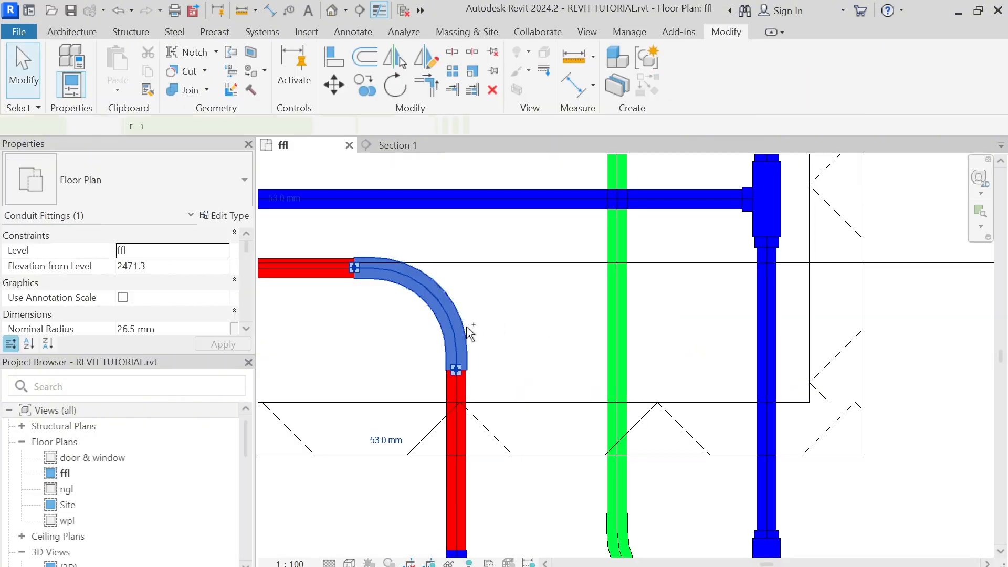
{"action": "scroll", "coordinate": [522, 338], "scroll_direction": "down", "scroll_amount": 2}
{"action": "middle_click_drag", "start_coordinate": [520, 338], "coordinate": [496, 274]}
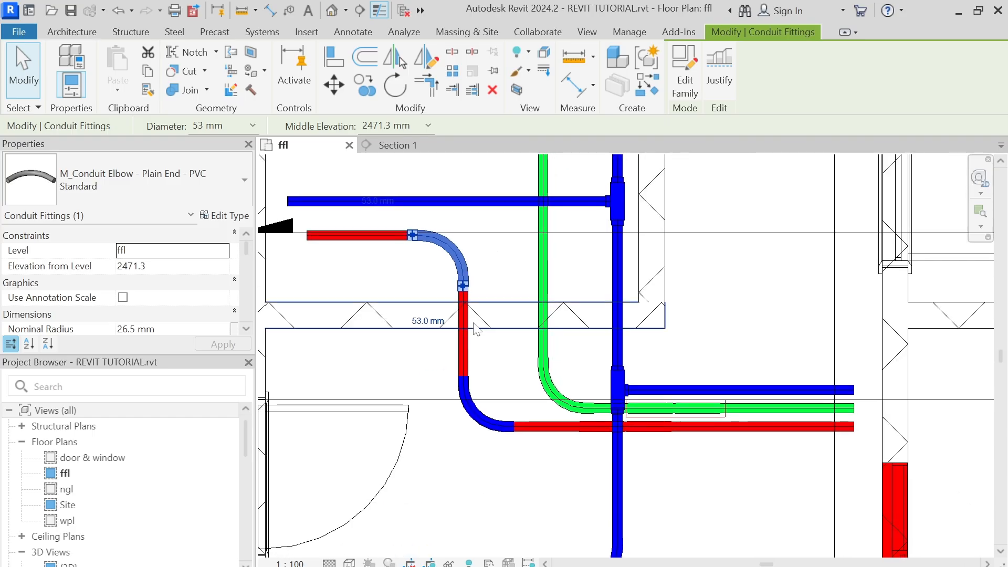
{"action": "left_click", "coordinate": [482, 430], "text": "ctrl"}
{"action": "left_click", "coordinate": [178, 177]}
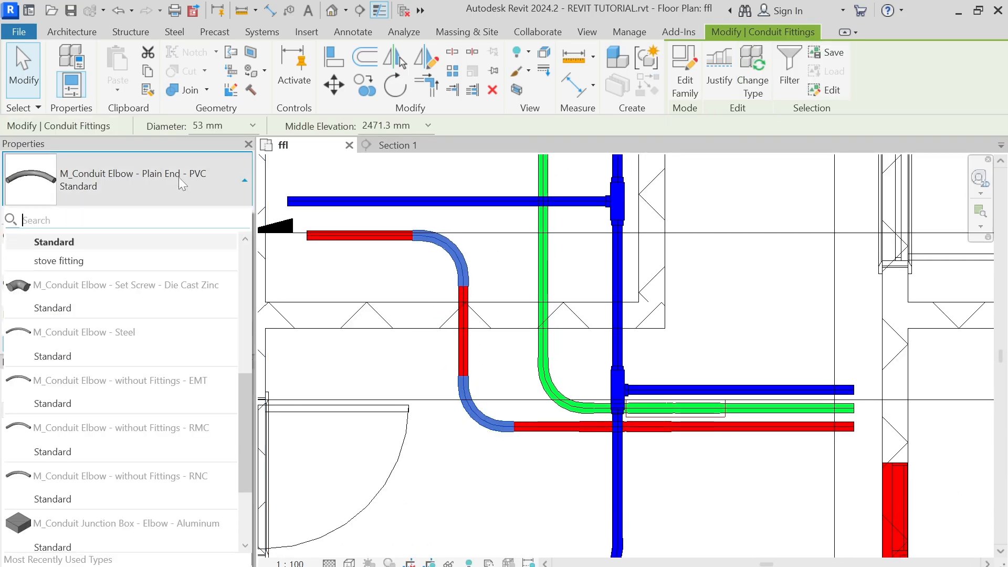
{"action": "left_click", "coordinate": [59, 261]}
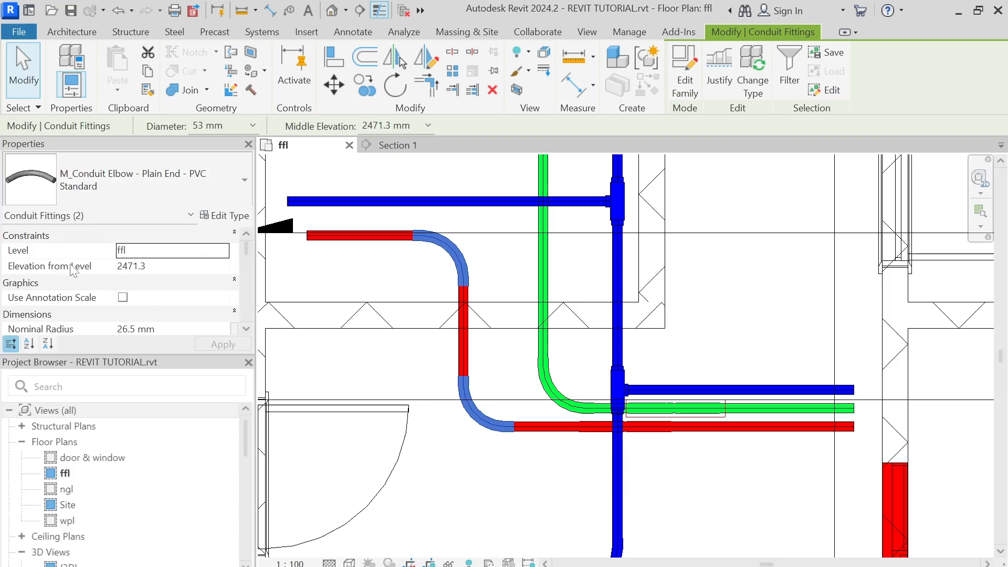
{"action": "left_click", "coordinate": [402, 288]}
{"action": "scroll", "coordinate": [396, 267], "scroll_direction": "down", "scroll_amount": 3}
{"action": "scroll", "coordinate": [398, 270], "scroll_direction": "up", "scroll_amount": 2}
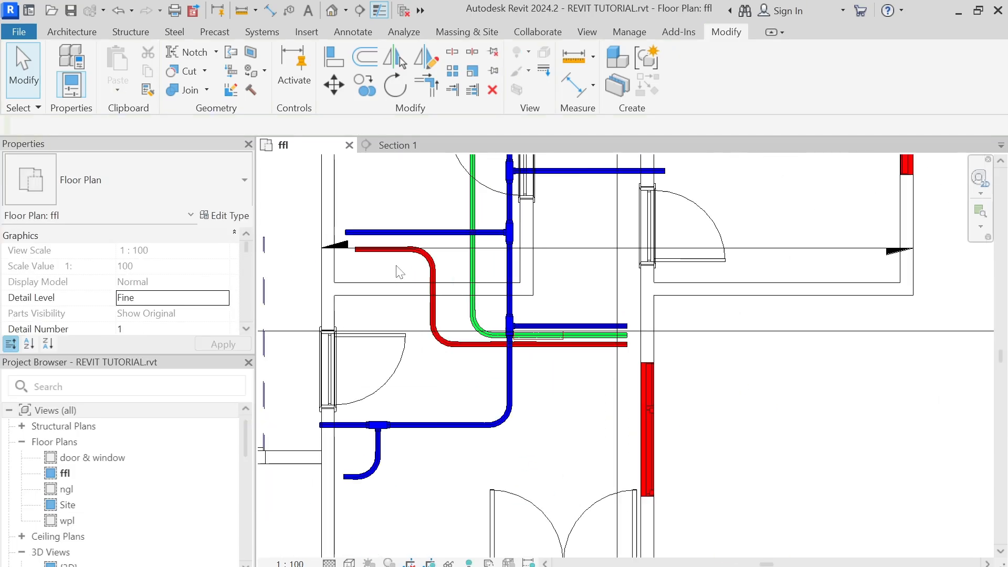
Step: Move the vertical segment of the stove conduit right, closer to the green geyser conduit's vertical run
{"action": "scroll", "coordinate": [432, 288], "scroll_direction": "up", "scroll_amount": 2}
{"action": "double_click", "coordinate": [434, 301]}
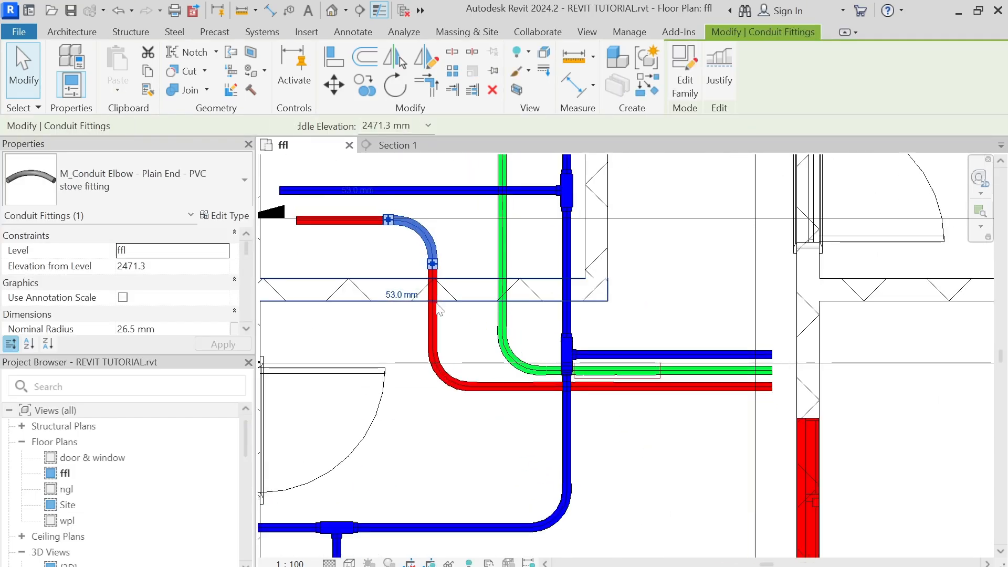
{"action": "key", "text": "Escape"}
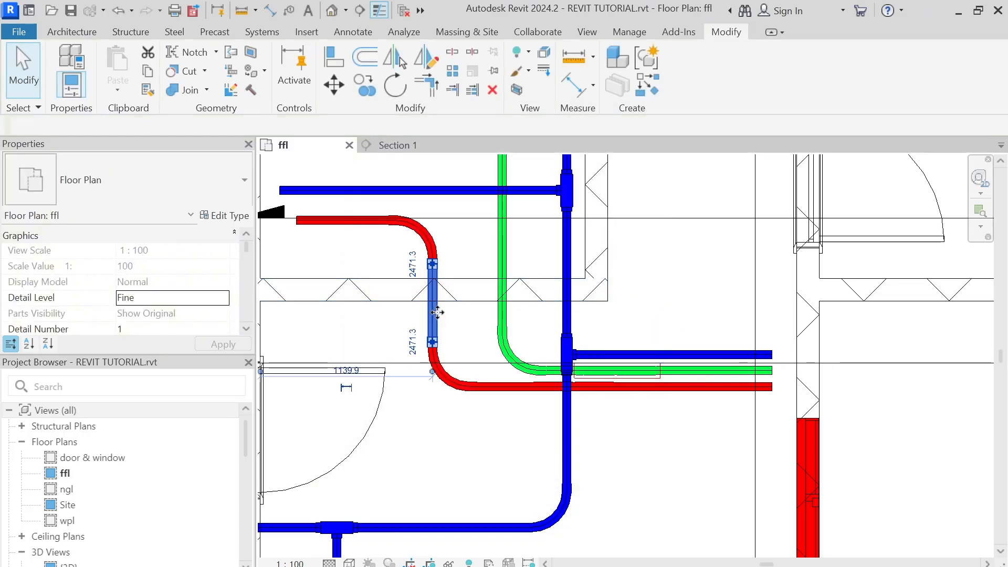
{"action": "left_click", "coordinate": [437, 315]}
{"action": "left_click_drag", "start_coordinate": [443, 324], "coordinate": [482, 324]}
{"action": "key", "text": "Escape"}
{"action": "scroll", "coordinate": [541, 300], "scroll_direction": "down", "scroll_amount": 1}
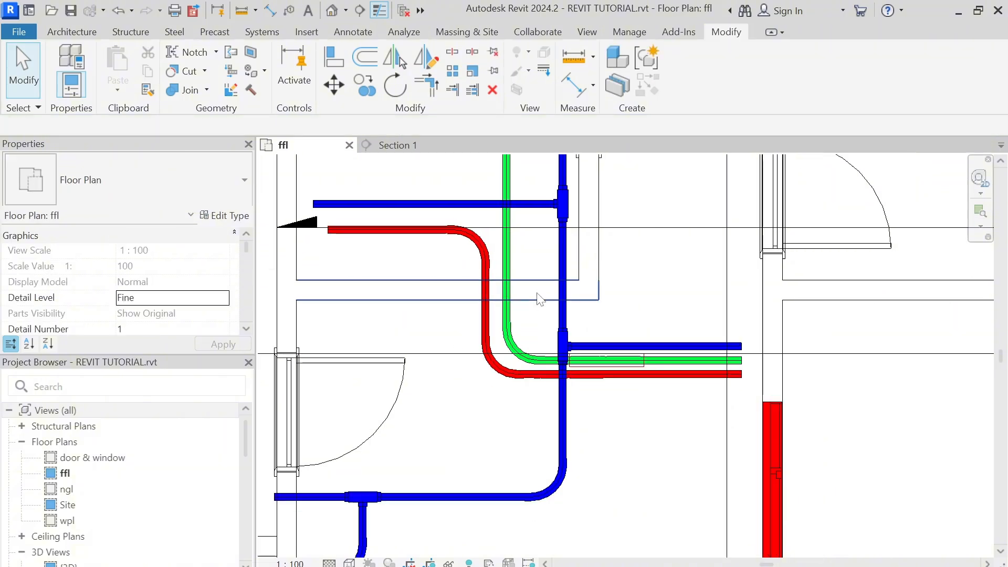
Step: Align the left end of the upper stove conduit with the left end of the blue branch above it
{"action": "scroll", "coordinate": [538, 298], "scroll_direction": "down", "scroll_amount": 5}
{"action": "middle_click_drag", "start_coordinate": [538, 298], "coordinate": [514, 382]}
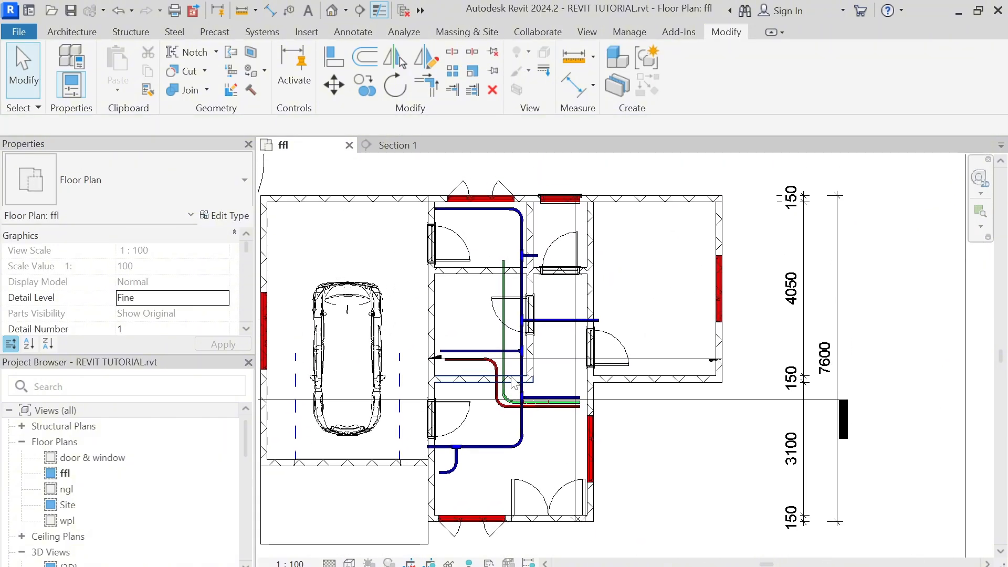
{"action": "scroll", "coordinate": [513, 382], "scroll_direction": "up", "scroll_amount": 3}
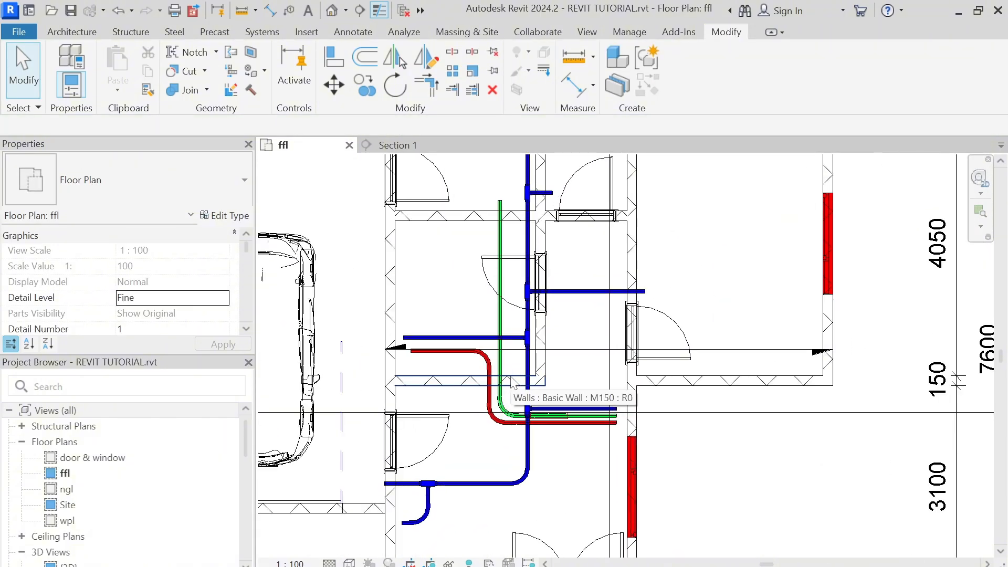
{"action": "scroll", "coordinate": [513, 376], "scroll_direction": "down", "scroll_amount": 1}
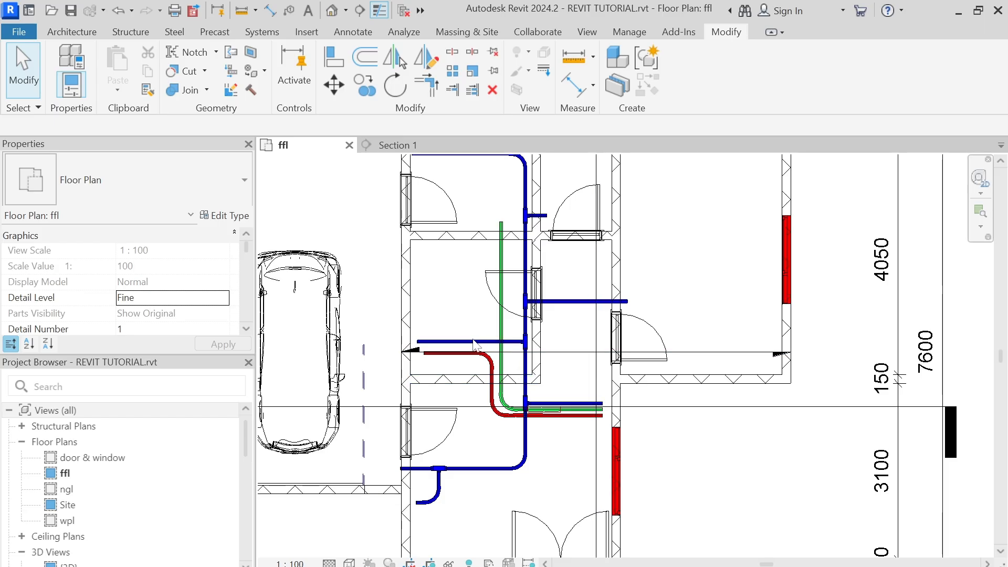
{"action": "scroll", "coordinate": [444, 353], "scroll_direction": "up", "scroll_amount": 3}
{"action": "key", "text": "a"}
{"action": "key", "text": "l"}
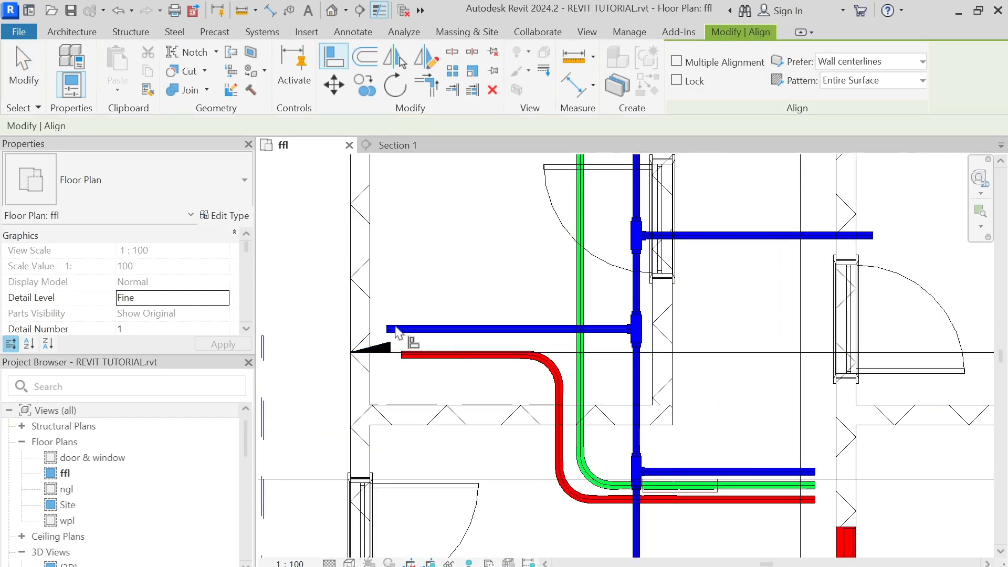
{"action": "scroll", "coordinate": [398, 336], "scroll_direction": "up", "scroll_amount": 3}
{"action": "left_click", "coordinate": [389, 329]}
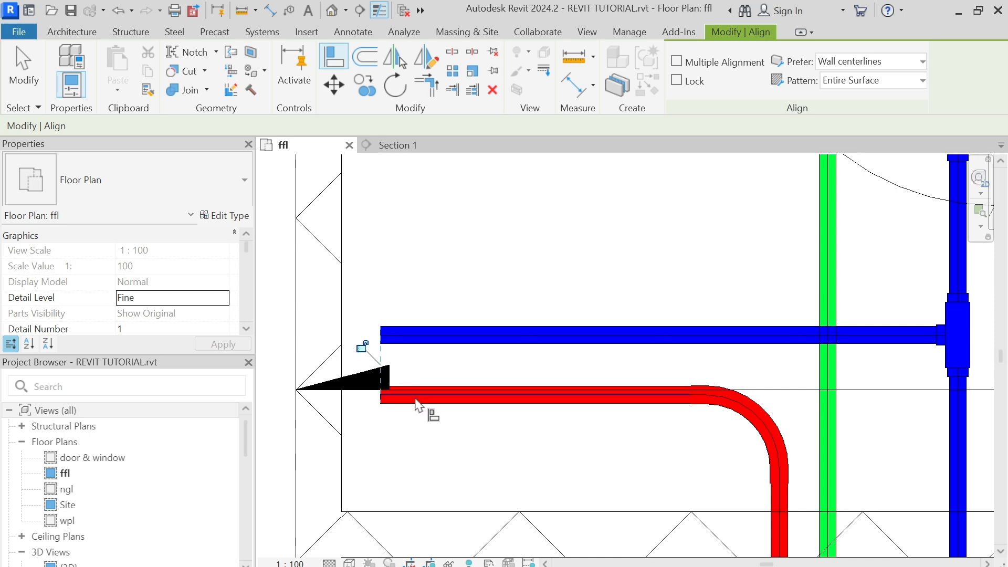
{"action": "scroll", "coordinate": [422, 409], "scroll_direction": "down", "scroll_amount": 5}
{"action": "key", "text": "Escape"}
{"action": "key", "text": "Escape"}
{"action": "scroll", "coordinate": [430, 388], "scroll_direction": "up", "scroll_amount": 1}
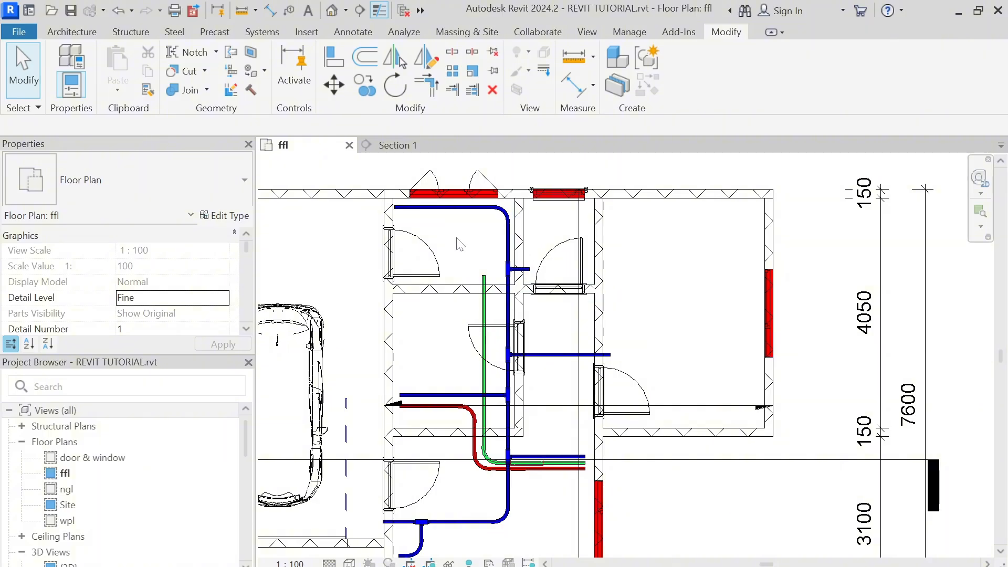
Step: Move the building section line down to just above the lowest horizontal blue run and open the Section 1 view
{"action": "left_click", "coordinate": [447, 462]}
{"action": "key", "text": "Escape"}
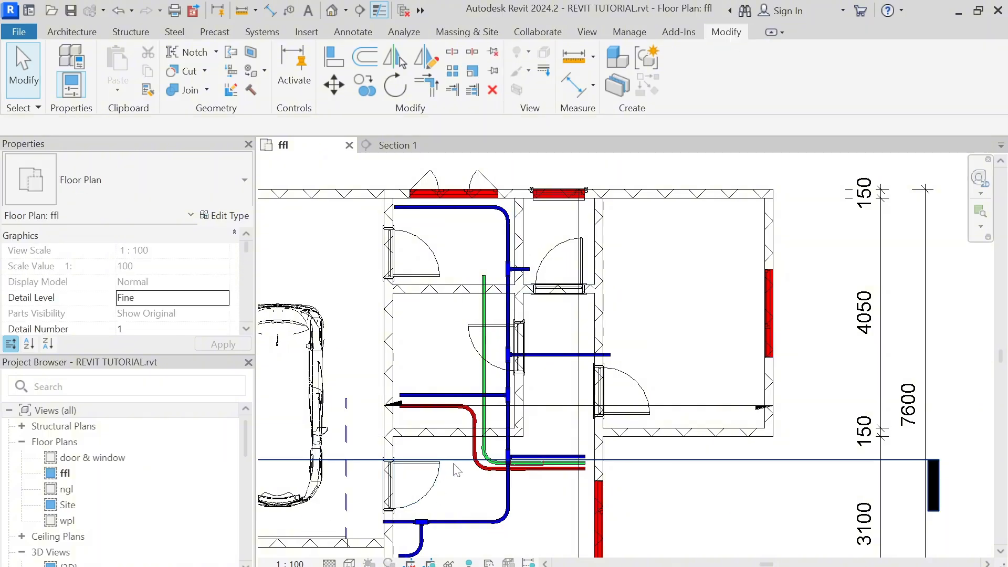
{"action": "left_click", "coordinate": [455, 462]}
{"action": "left_click", "coordinate": [455, 461]}
{"action": "middle_click_drag", "start_coordinate": [455, 465], "coordinate": [451, 423]}
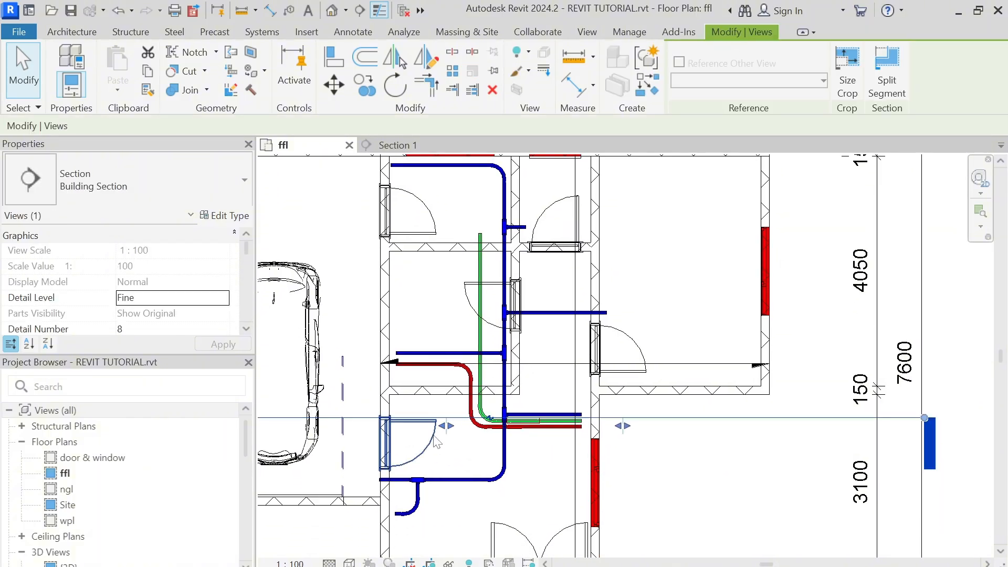
{"action": "left_click_drag", "start_coordinate": [354, 417], "coordinate": [251, 475]}
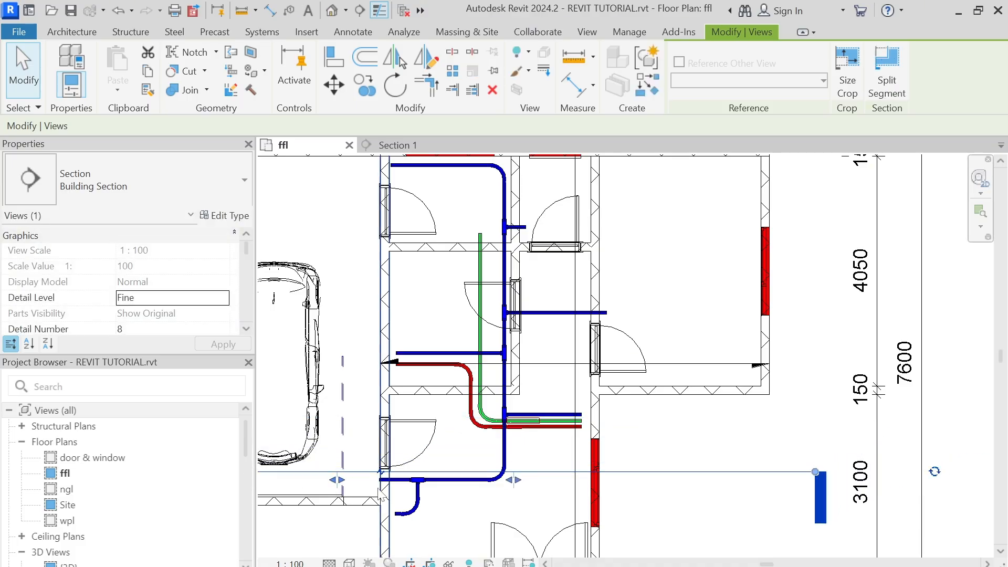
{"action": "scroll", "coordinate": [394, 481], "scroll_direction": "up", "scroll_amount": 2}
{"action": "left_click", "coordinate": [409, 145]}
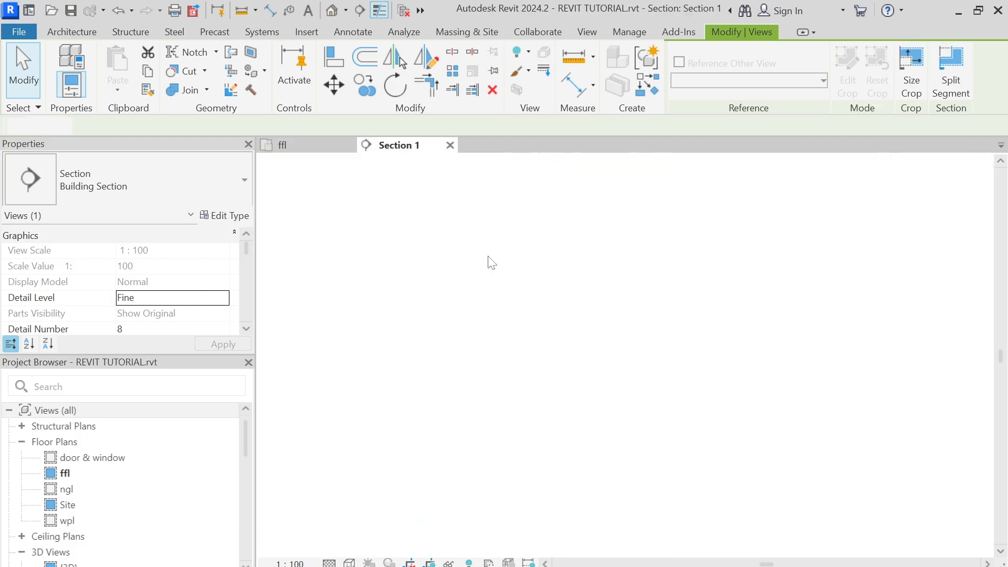
Step: Draw a 1600 mm vertical Switch &sockets conduit drop from the blue conduit's right end beyond the wall, down to 1100 mm elevation
{"action": "left_click", "coordinate": [644, 359]}
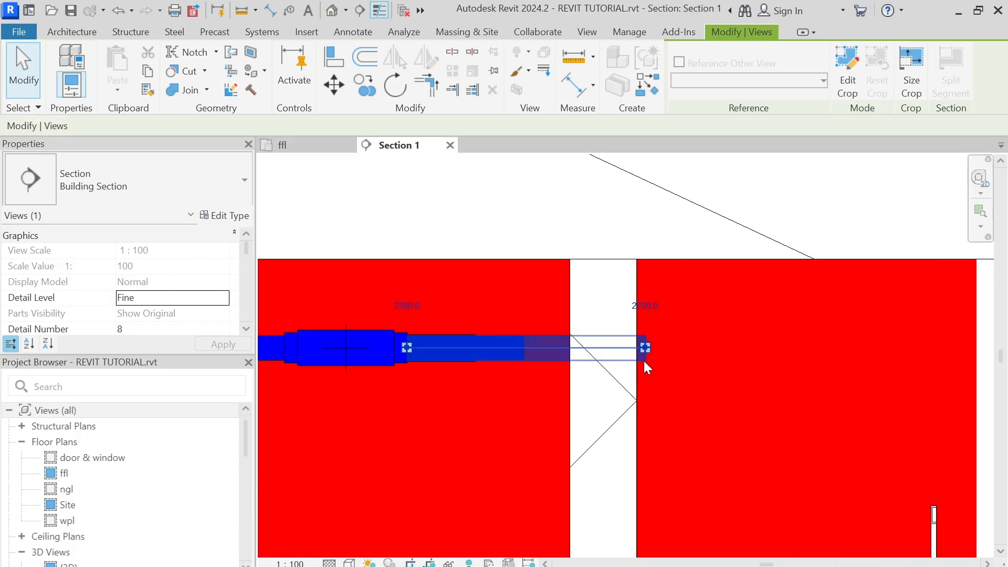
{"action": "scroll", "coordinate": [644, 358], "scroll_direction": "up", "scroll_amount": 2}
{"action": "left_click_drag", "start_coordinate": [647, 346], "coordinate": [657, 345]}
{"action": "right_click", "coordinate": [657, 344]}
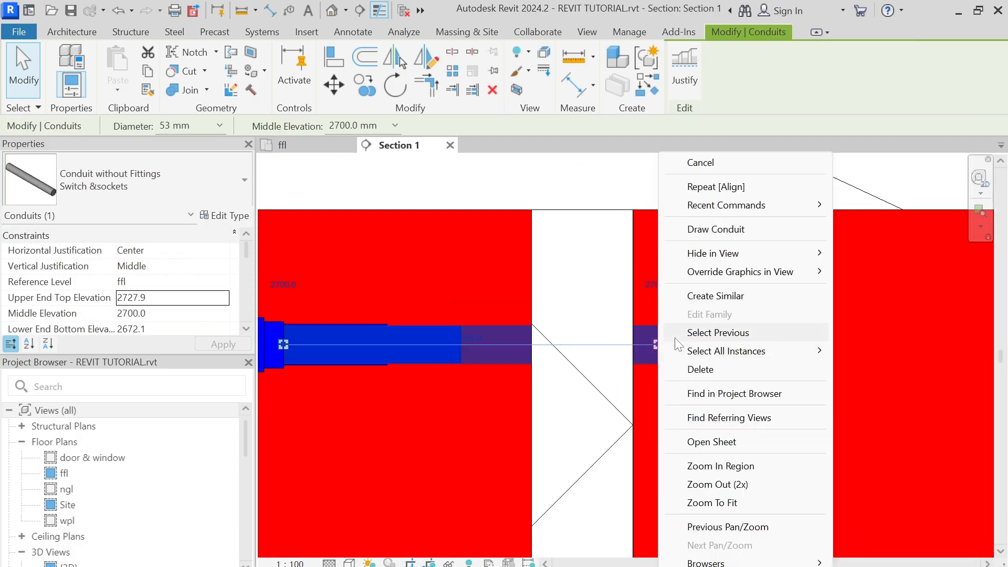
{"action": "left_click", "coordinate": [735, 231]}
{"action": "scroll", "coordinate": [682, 460], "scroll_direction": "down", "scroll_amount": 5}
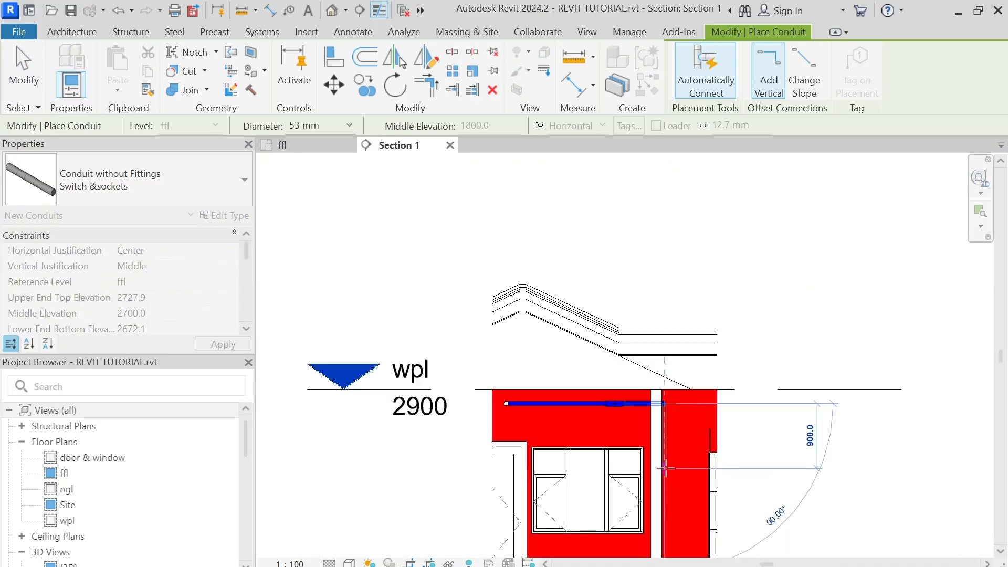
{"action": "middle_click_drag", "start_coordinate": [665, 467], "coordinate": [663, 344]}
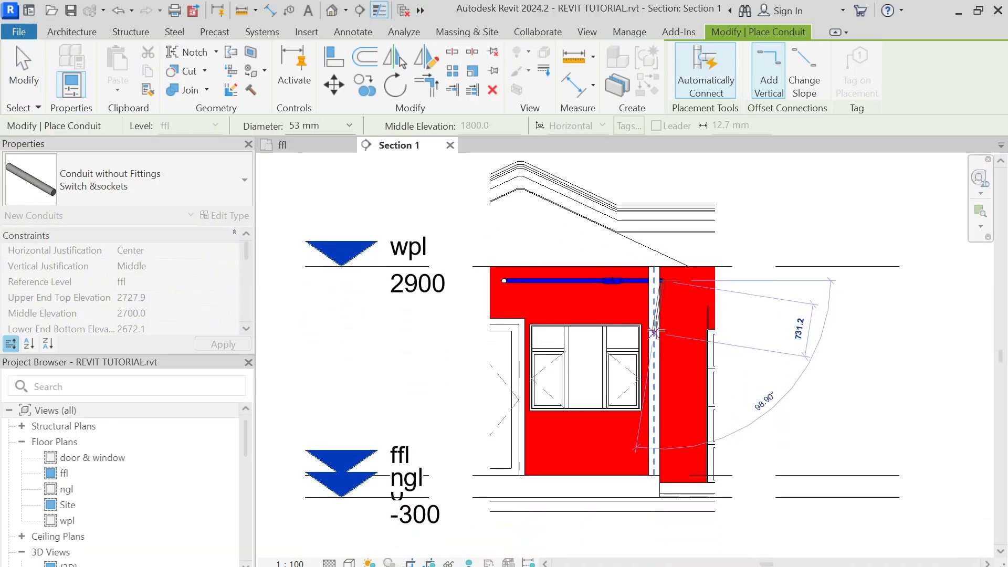
{"action": "scroll", "coordinate": [664, 422], "scroll_direction": "up", "scroll_amount": 2}
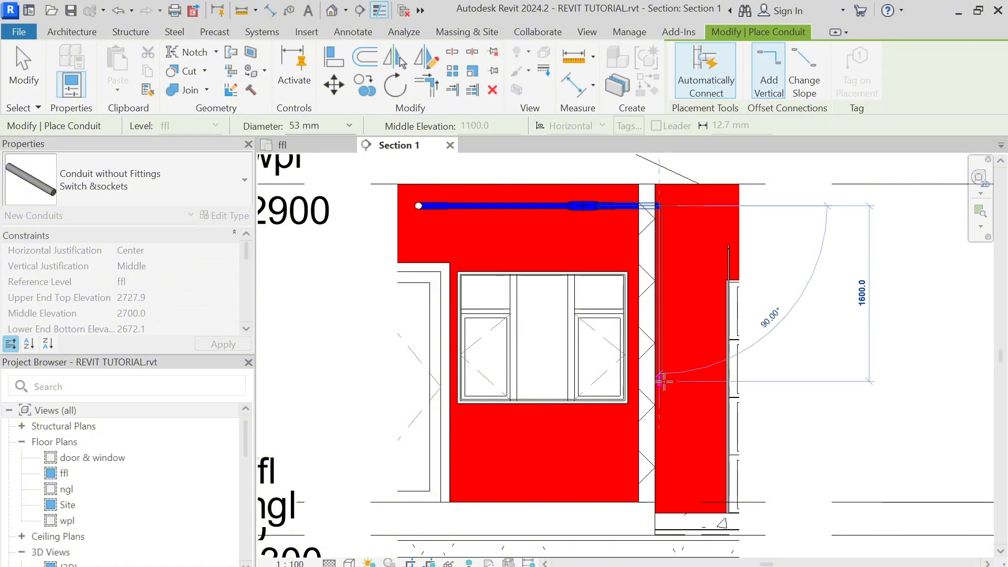
{"action": "left_click", "coordinate": [665, 385]}
{"action": "key", "text": "Escape"}
{"action": "key", "text": "Escape"}
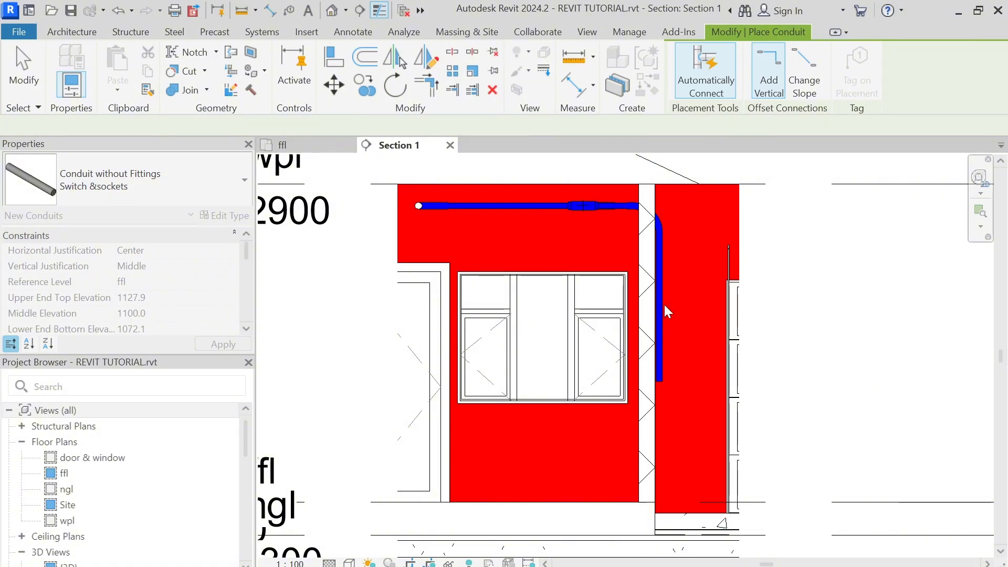
Step: Nudge the new elbow and its vertical drop sideways so the drop stands just clear of the wall's right face
{"action": "scroll", "coordinate": [656, 221], "scroll_direction": "up", "scroll_amount": 3}
{"action": "left_click", "coordinate": [665, 211]}
{"action": "scroll", "coordinate": [664, 211], "scroll_direction": "down", "scroll_amount": 1}
{"action": "middle_click_drag", "start_coordinate": [665, 211], "coordinate": [635, 383]}
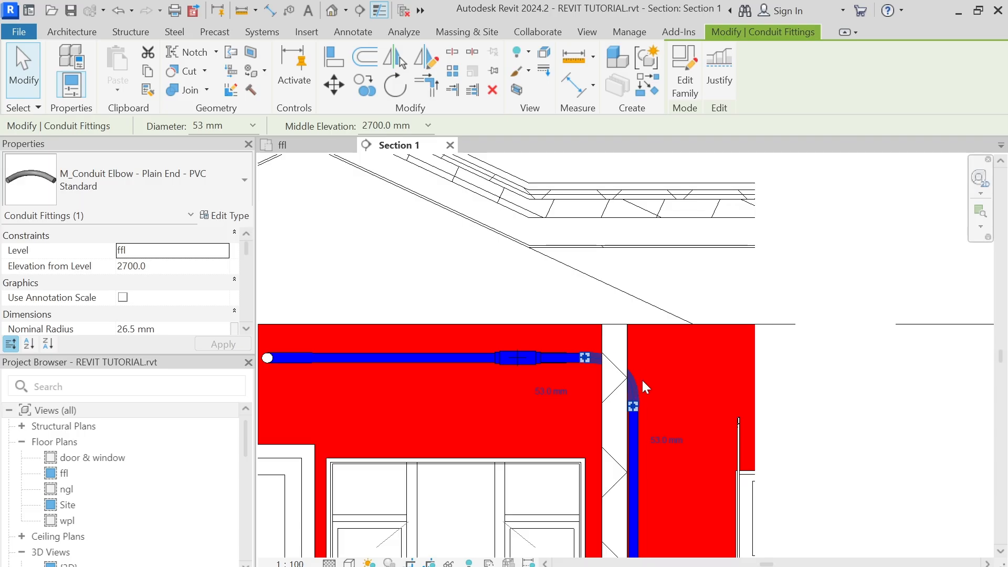
{"action": "key", "text": "Right"}
{"action": "key", "text": "Right"}
{"action": "key", "text": "Right"}
{"action": "key", "text": "Right"}
{"action": "key", "text": "Right"}
{"action": "key", "text": "Right"}
{"action": "key", "text": "Right"}
{"action": "key", "text": "Right"}
{"action": "key", "text": "Right"}
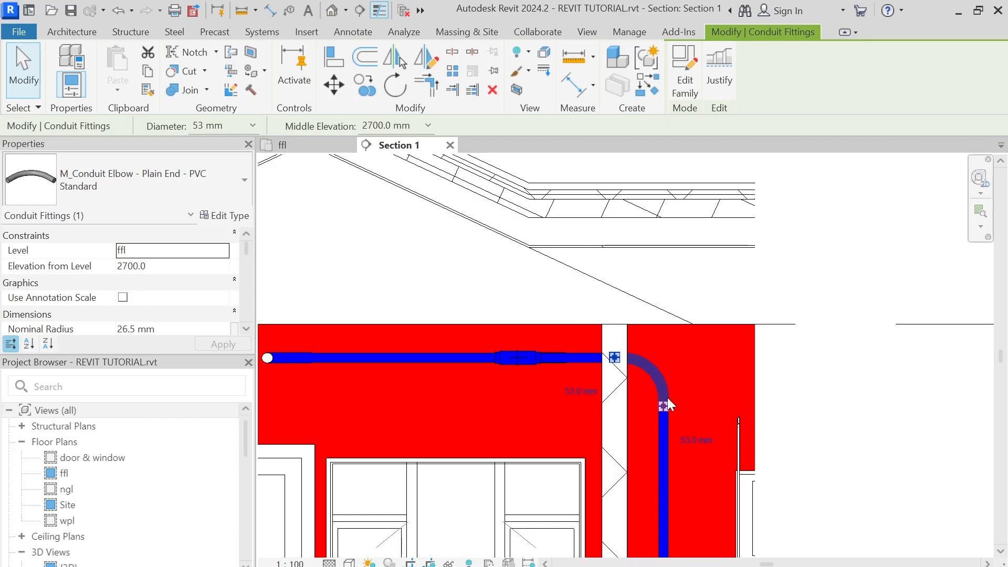
{"action": "key", "text": "Left"}
{"action": "key", "text": "Left"}
{"action": "key", "text": "Left"}
{"action": "key", "text": "Left"}
{"action": "key", "text": "Left"}
{"action": "key", "text": "Left"}
{"action": "key", "text": "Left"}
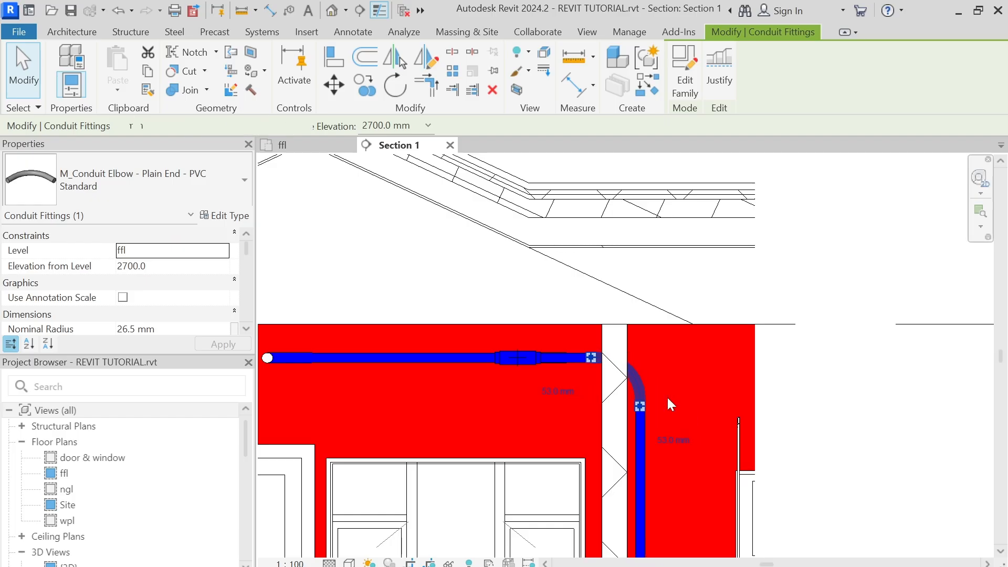
Step: Change the elbow above the vertical drop to the Standard type of M_Conduit Elbow - Set Screw - Die Cast Zinc
{"action": "left_click", "coordinate": [668, 398]}
{"action": "scroll", "coordinate": [669, 397], "scroll_direction": "down", "scroll_amount": 5}
{"action": "middle_click_drag", "start_coordinate": [669, 398], "coordinate": [657, 266]}
{"action": "scroll", "coordinate": [657, 328], "scroll_direction": "up", "scroll_amount": 3}
{"action": "scroll", "coordinate": [630, 199], "scroll_direction": "up", "scroll_amount": 2}
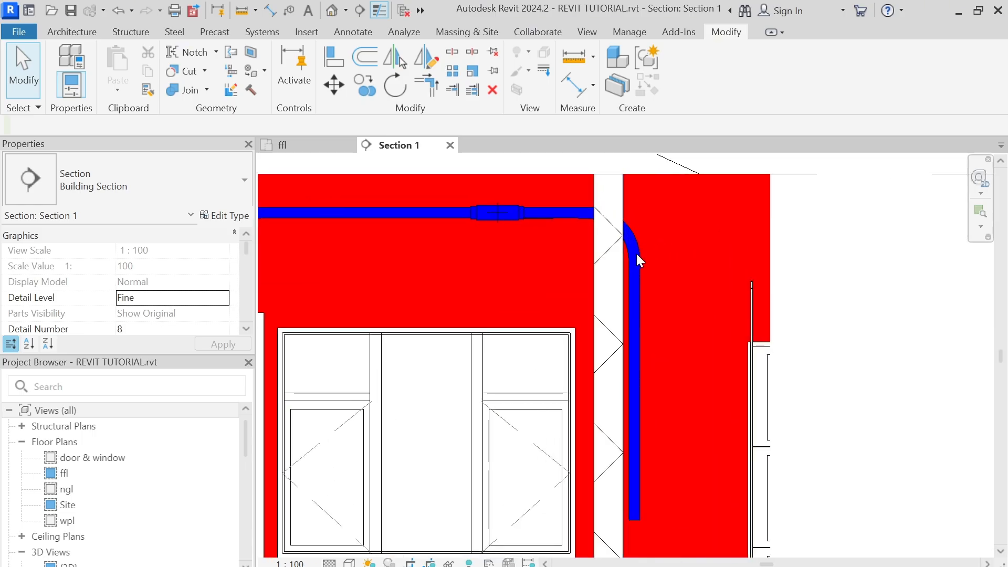
{"action": "left_click", "coordinate": [639, 245]}
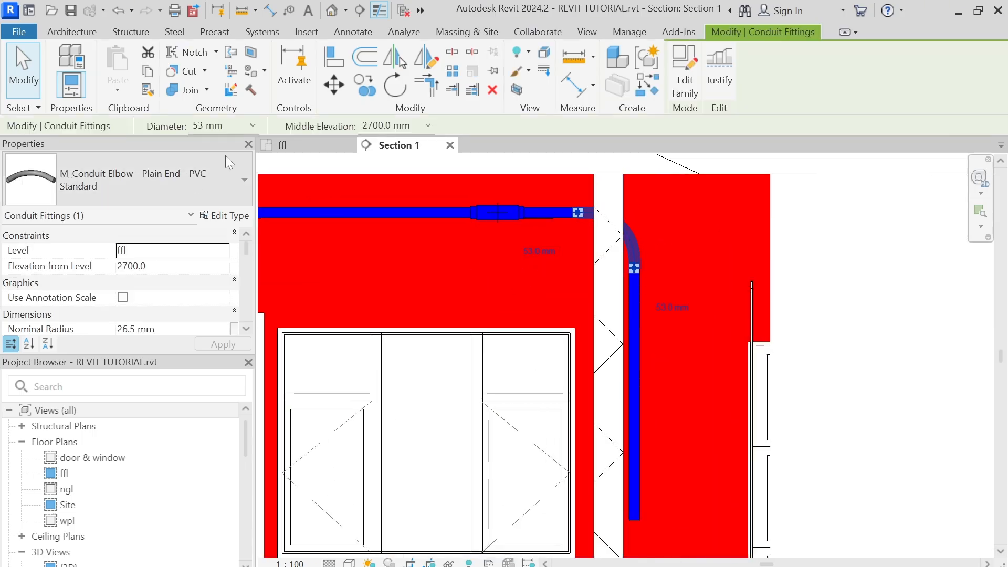
{"action": "left_click", "coordinate": [201, 184]}
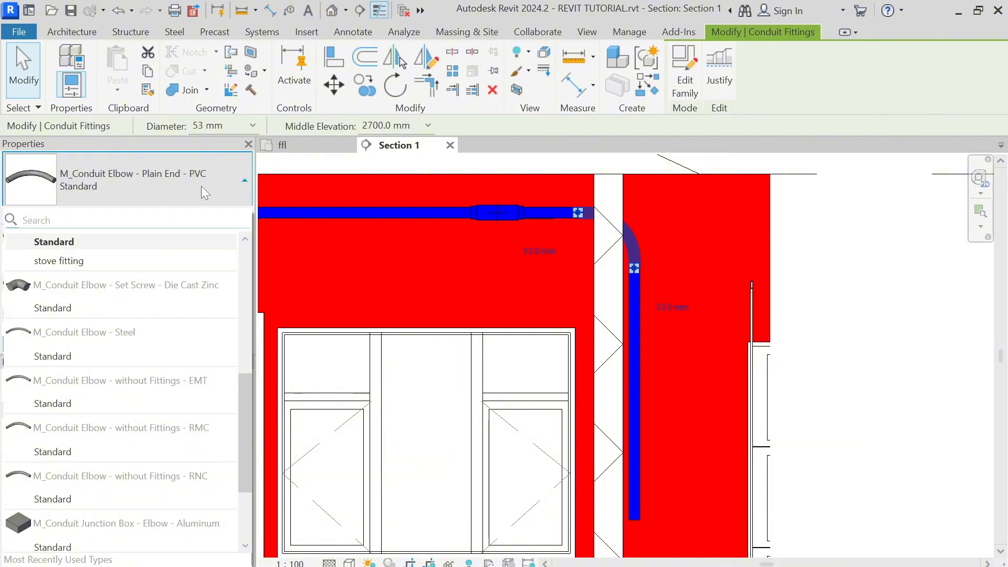
{"action": "left_click", "coordinate": [87, 305]}
{"action": "scroll", "coordinate": [691, 212], "scroll_direction": "up", "scroll_amount": 2}
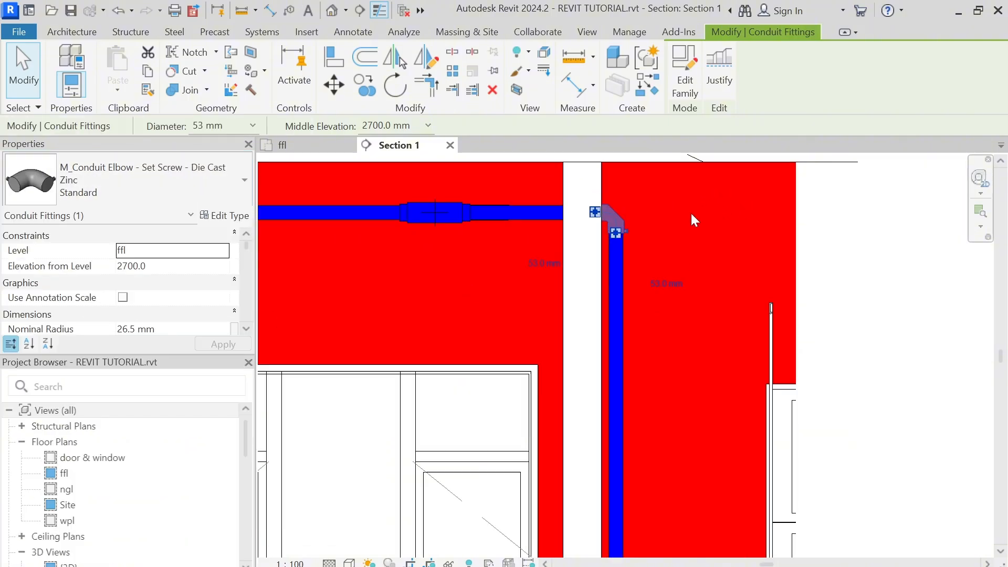
{"action": "key", "text": "Escape"}
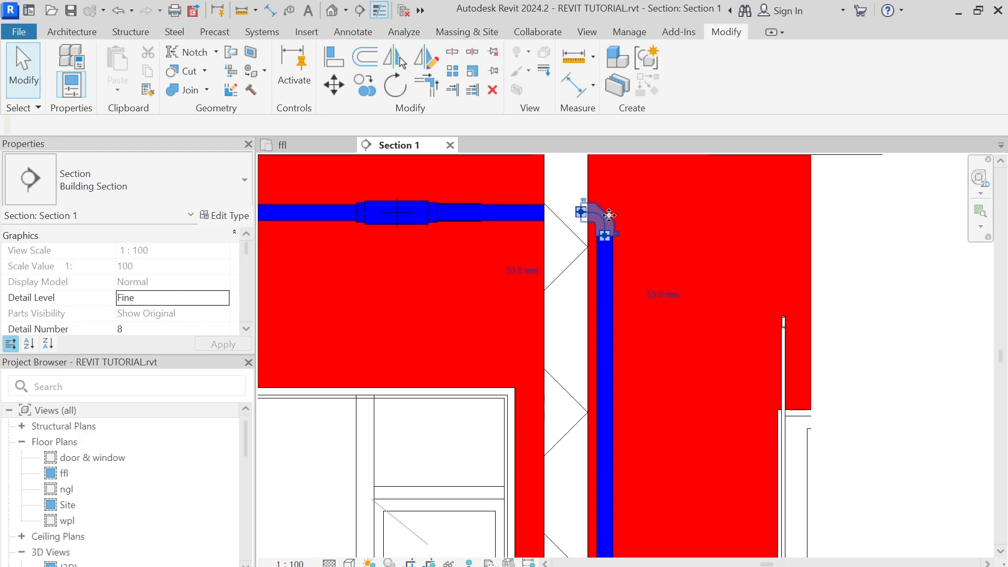
Step: Inspect the changed elbow where it passes the wall in the ffl floor plan
{"action": "left_click", "coordinate": [609, 215]}
{"action": "left_click", "coordinate": [313, 142]}
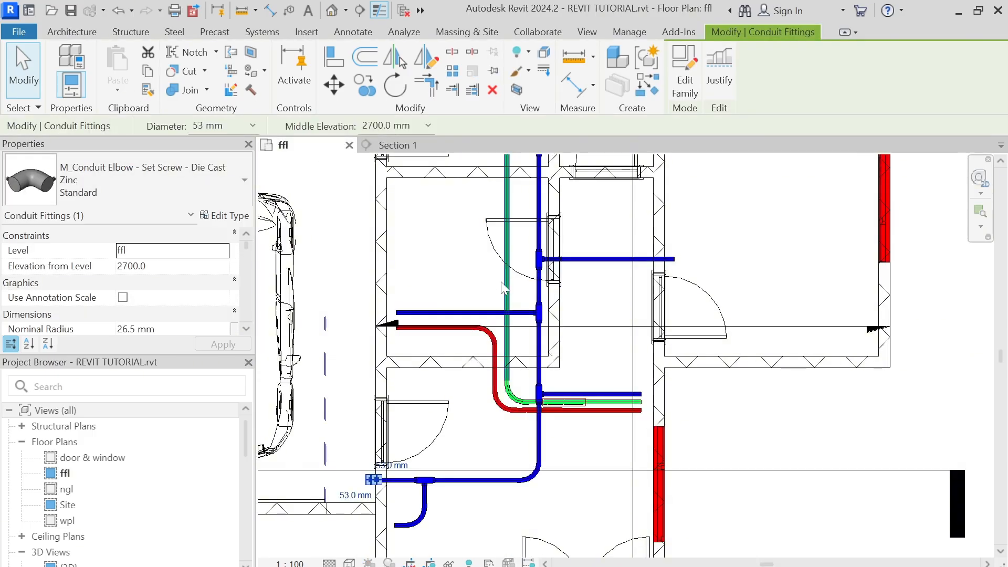
{"action": "scroll", "coordinate": [394, 489], "scroll_direction": "up", "scroll_amount": 4}
{"action": "key", "text": "Escape"}
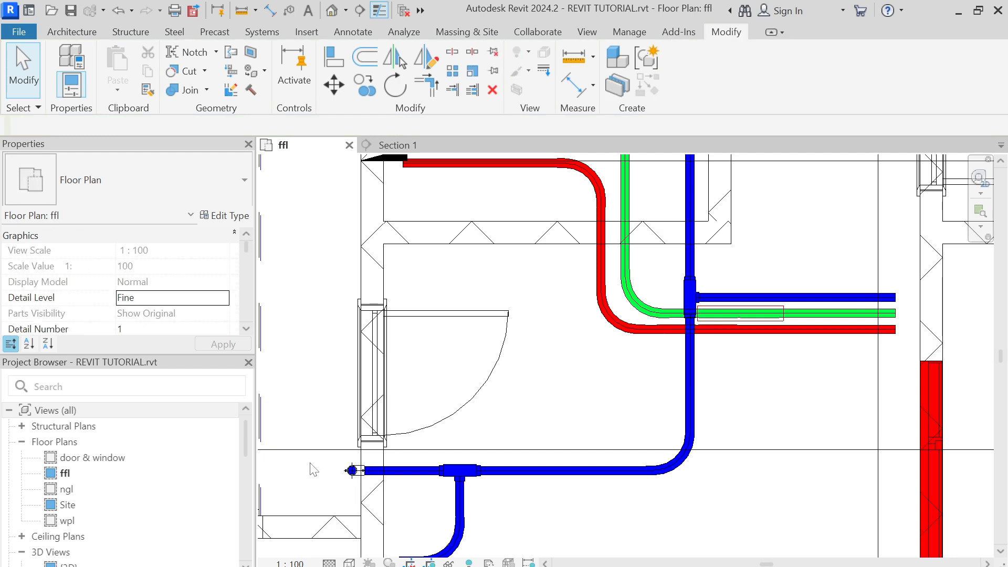
{"action": "scroll", "coordinate": [336, 469], "scroll_direction": "up", "scroll_amount": 6}
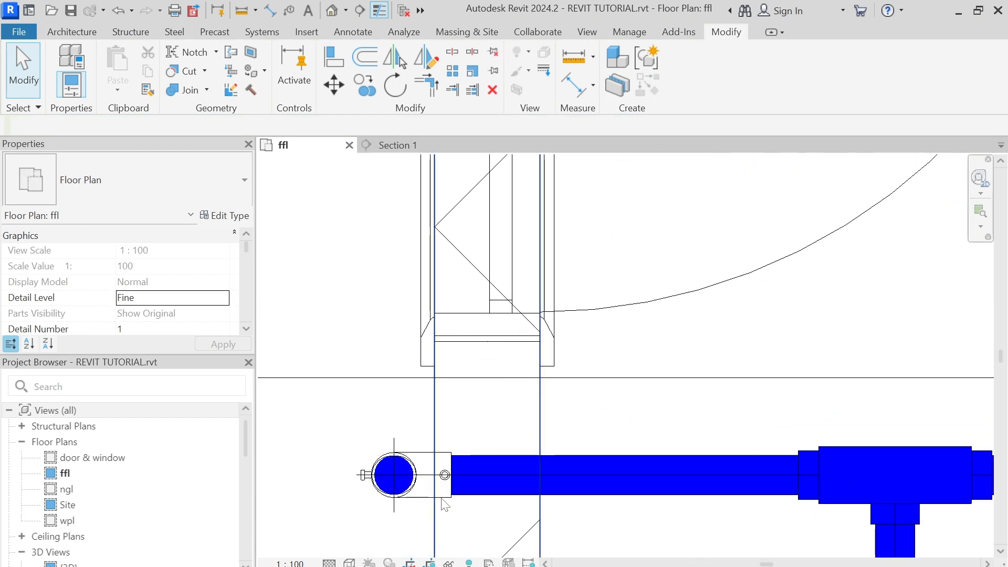
Step: Close the Die Cast Zinc elbow family without saving changes and return to the Section 1 view
{"action": "left_click", "coordinate": [423, 146]}
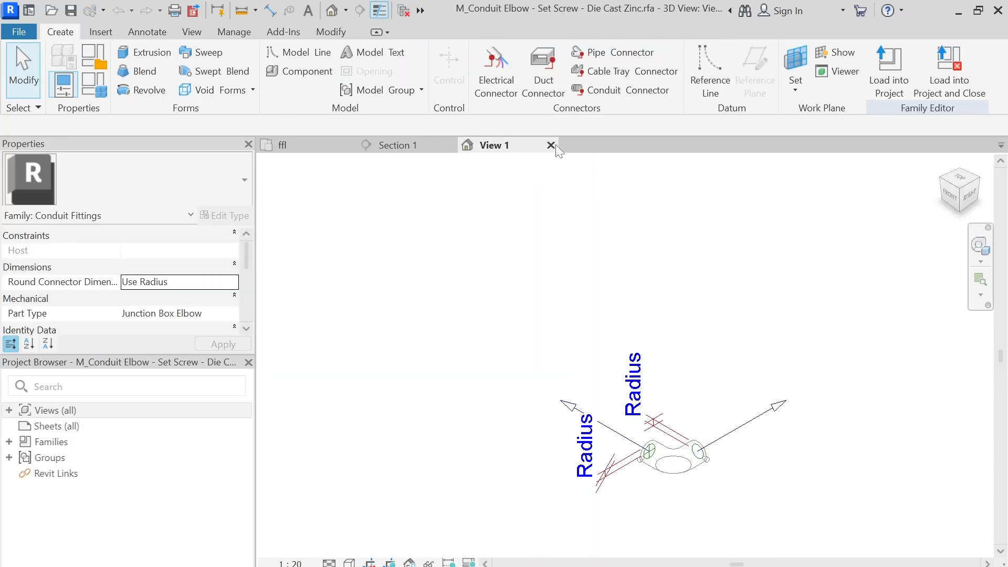
{"action": "left_click", "coordinate": [554, 146]}
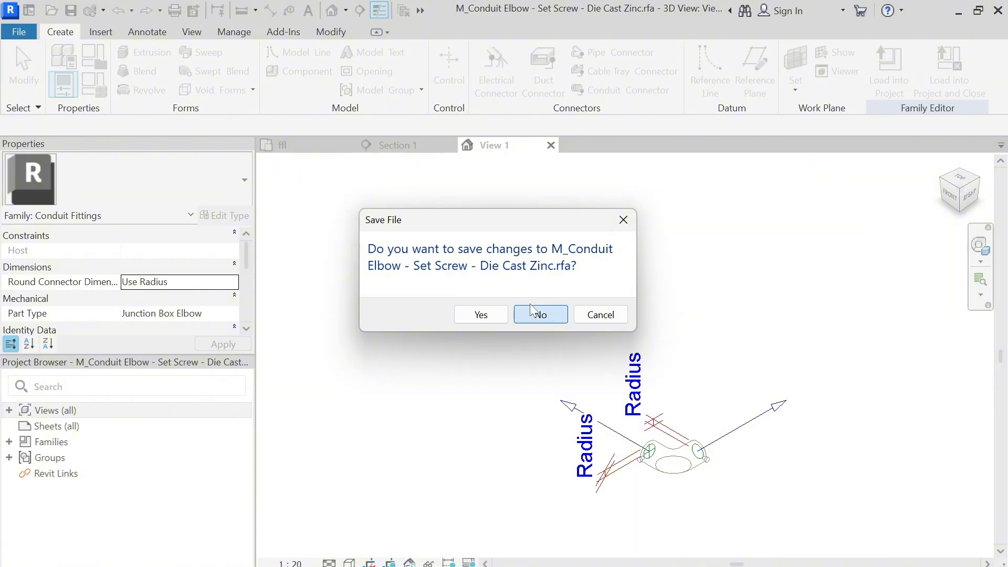
{"action": "left_click", "coordinate": [531, 306]}
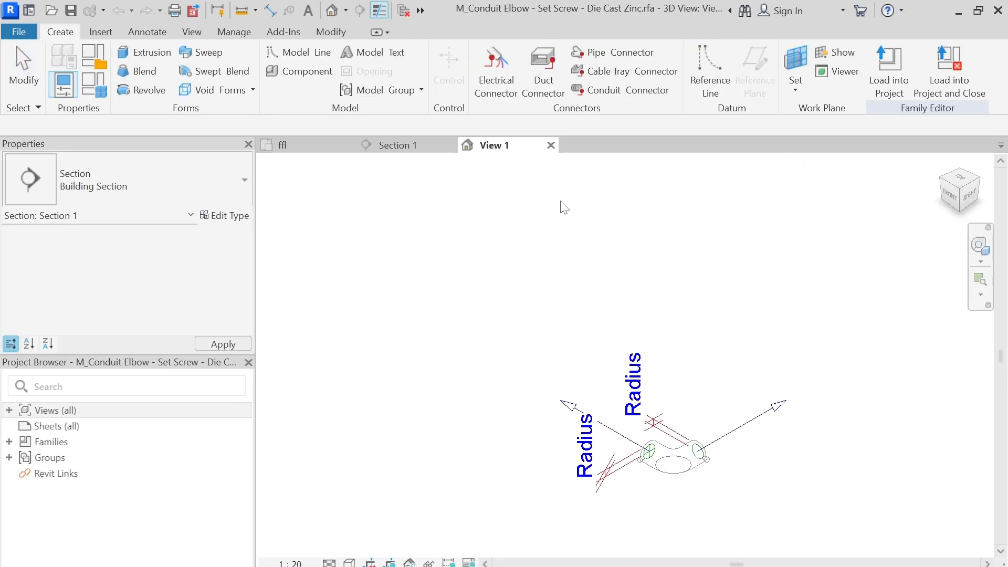
{"action": "left_click", "coordinate": [551, 145]}
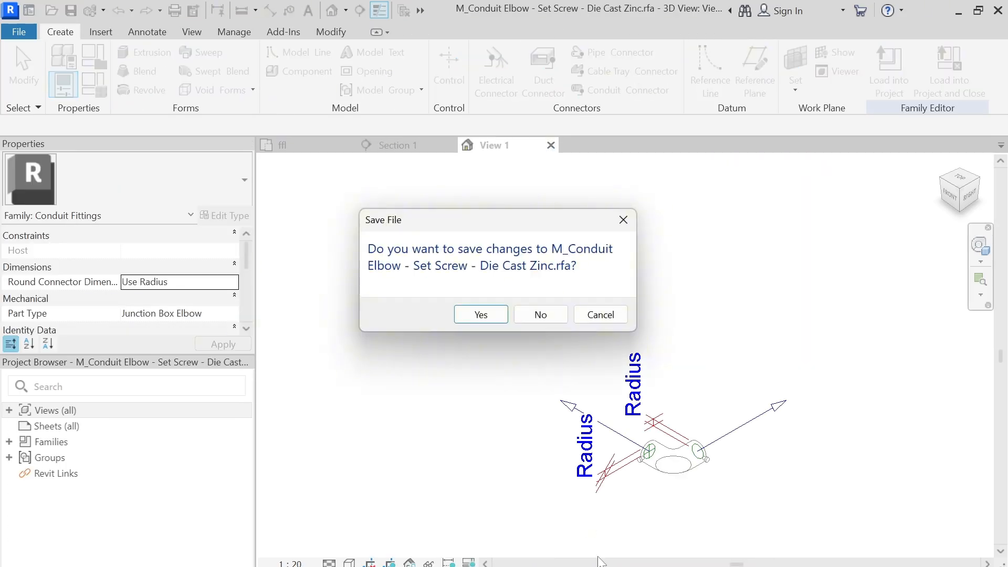
{"action": "left_click", "coordinate": [555, 317]}
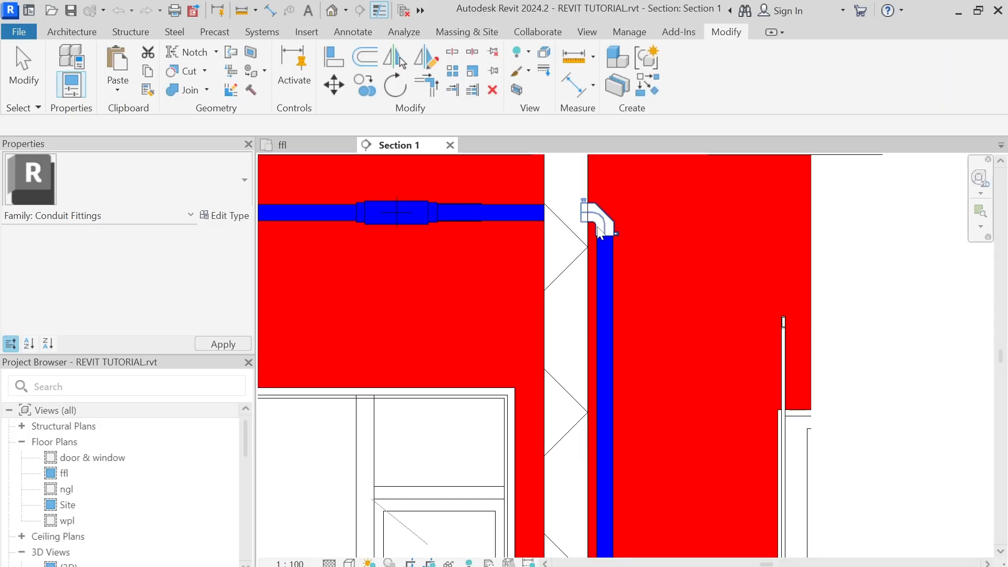
Step: Browse the available conduit elbow types for the corner elbow, keeping the current Set Screw - Die Cast Zinc type
{"action": "left_click", "coordinate": [615, 224]}
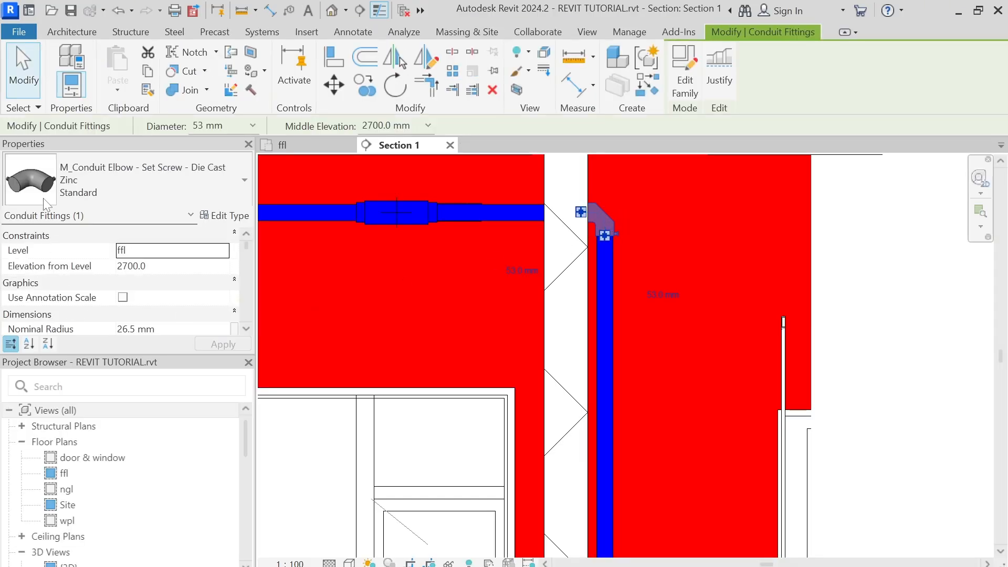
{"action": "left_click", "coordinate": [90, 191]}
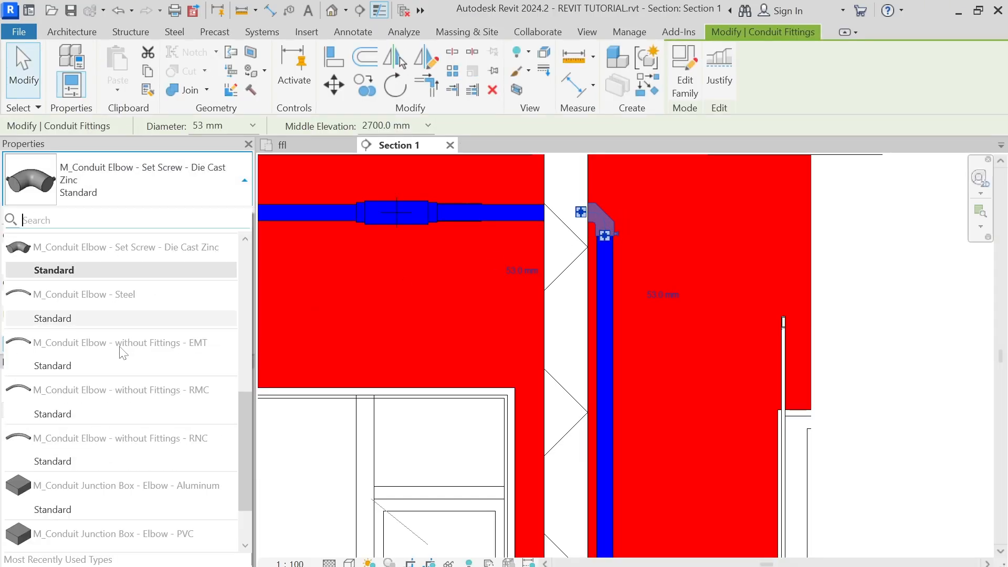
{"action": "scroll", "coordinate": [118, 357], "scroll_direction": "down", "scroll_amount": 2}
{"action": "scroll", "coordinate": [119, 430], "scroll_direction": "up", "scroll_amount": 3}
{"action": "scroll", "coordinate": [121, 455], "scroll_direction": "up", "scroll_amount": 3}
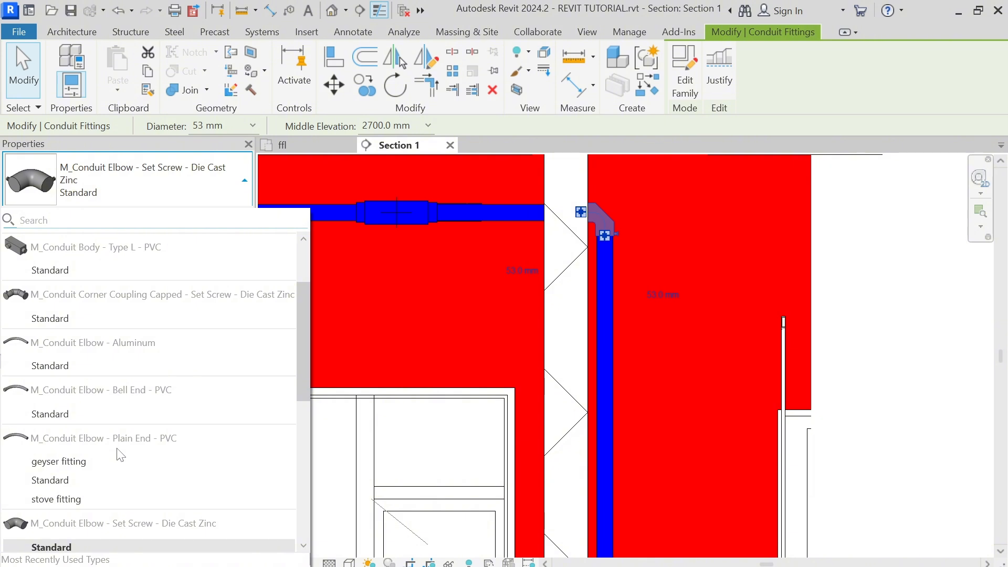
{"action": "scroll", "coordinate": [120, 454], "scroll_direction": "down", "scroll_amount": 2}
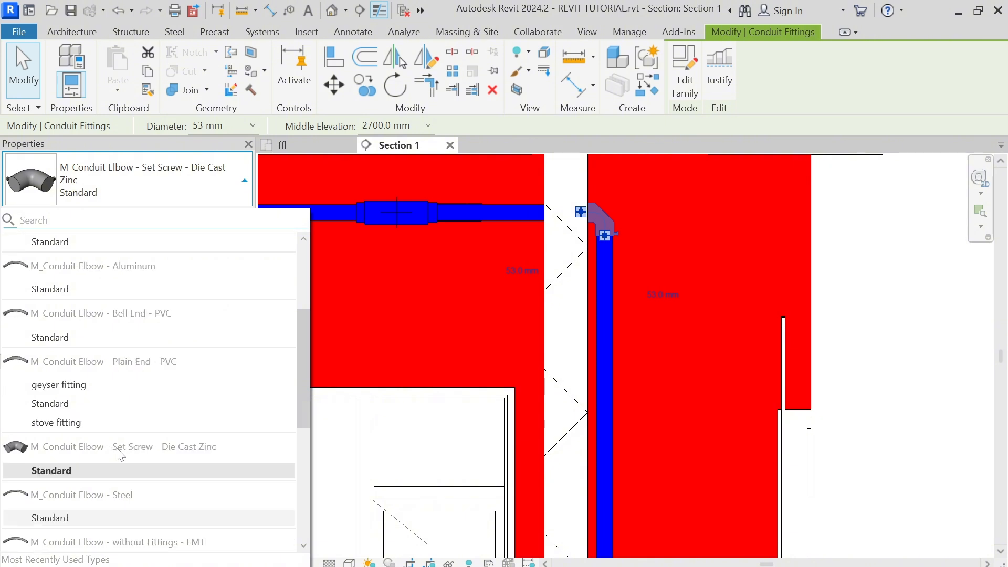
{"action": "scroll", "coordinate": [118, 454], "scroll_direction": "down", "scroll_amount": 7}
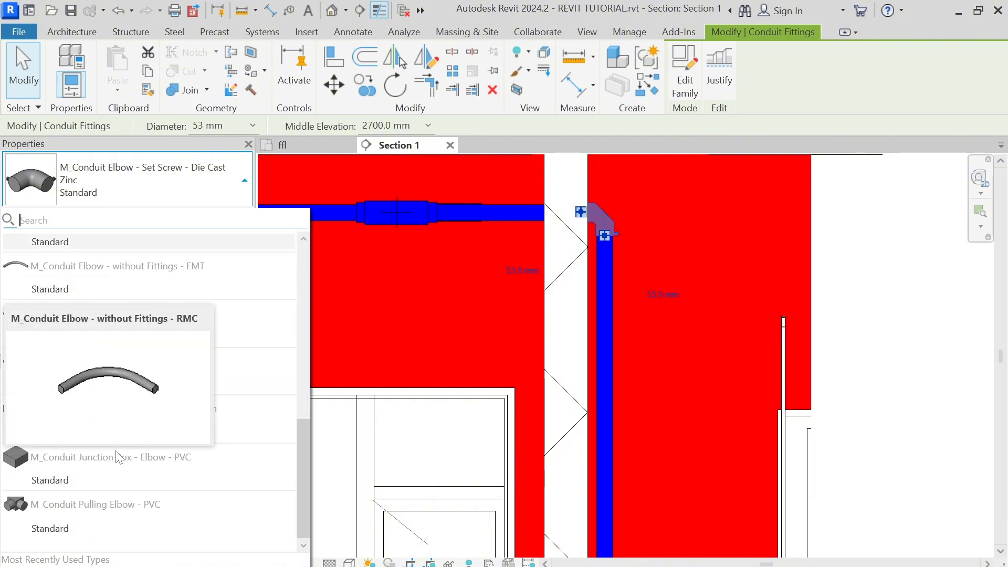
{"action": "left_click", "coordinate": [873, 183]}
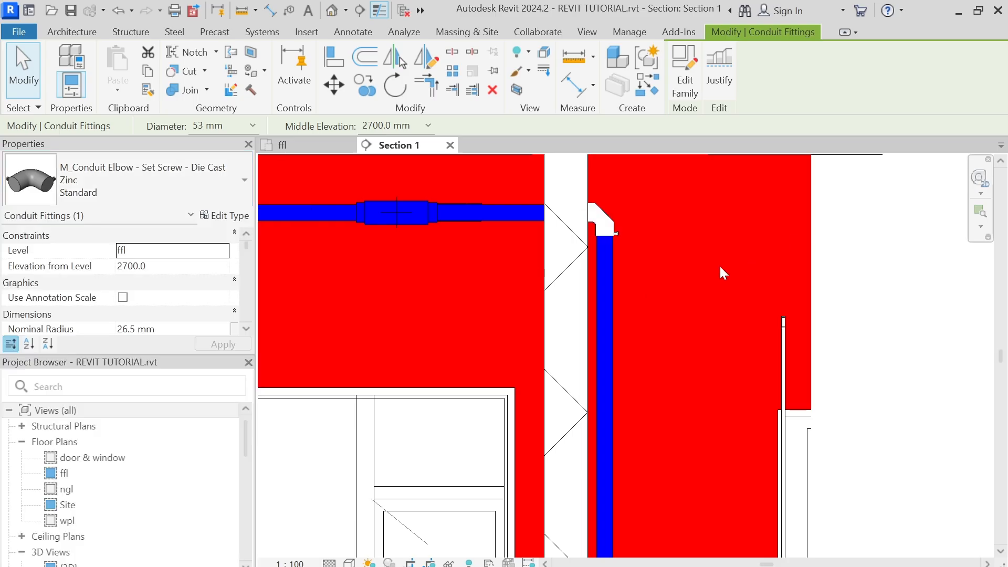
Step: Nudge the elbow and its vertical drop slightly farther from the wall's right face
{"action": "left_click", "coordinate": [610, 216]}
{"action": "scroll", "coordinate": [610, 216], "scroll_direction": "up", "scroll_amount": 1}
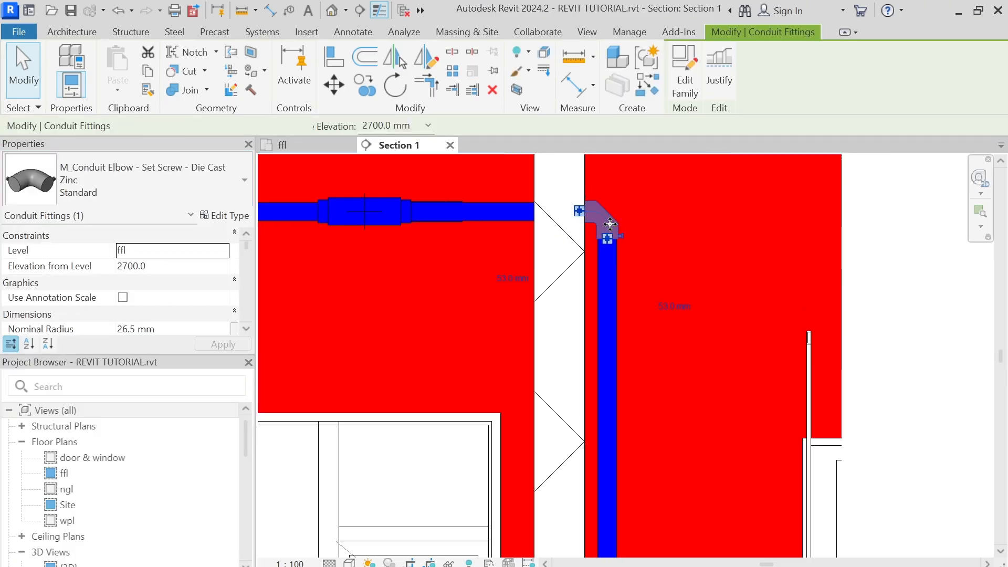
{"action": "scroll", "coordinate": [610, 228], "scroll_direction": "down", "scroll_amount": 1}
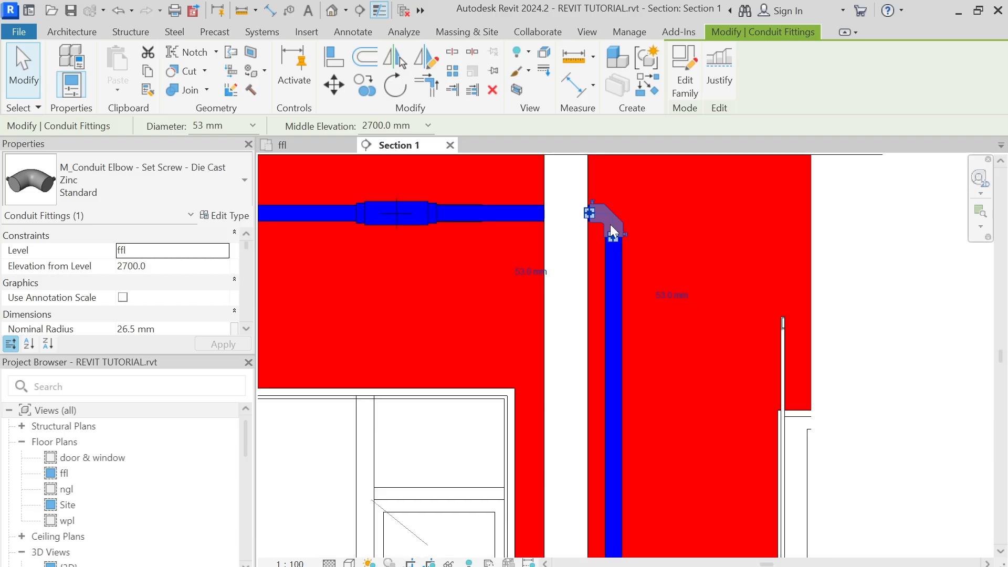
{"action": "key", "text": "Escape"}
{"action": "scroll", "coordinate": [685, 258], "scroll_direction": "down", "scroll_amount": 4}
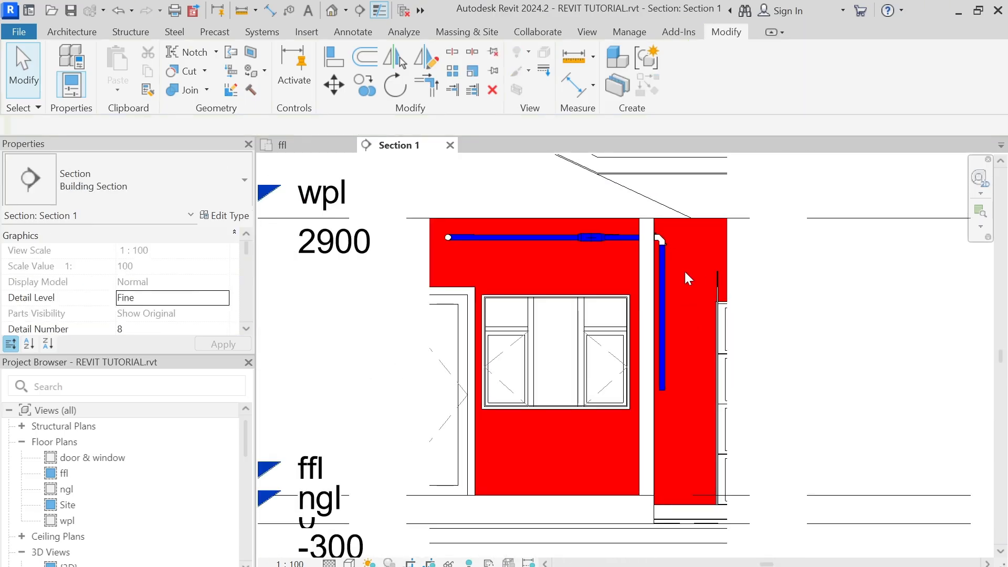
{"action": "scroll", "coordinate": [655, 374], "scroll_direction": "up", "scroll_amount": 4}
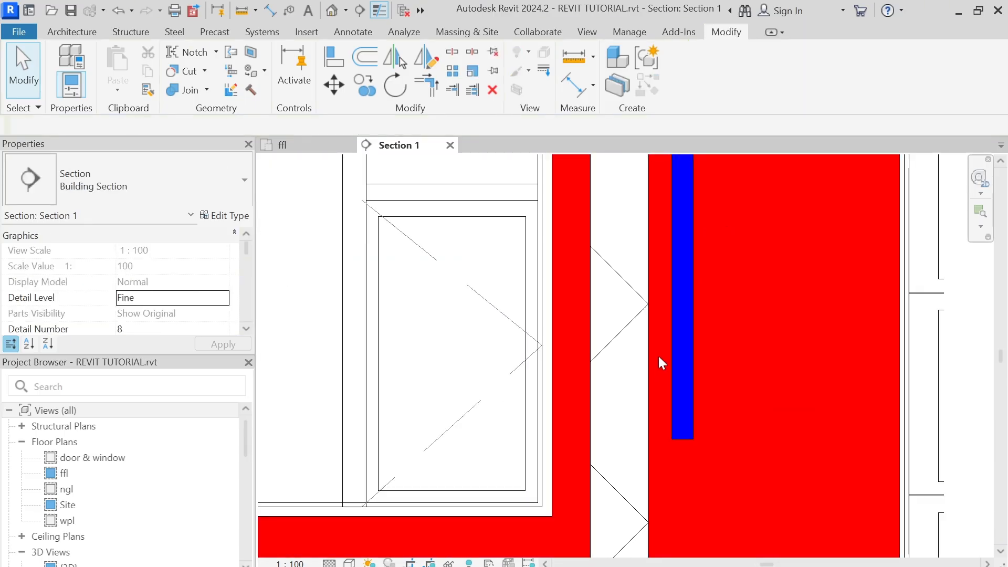
{"action": "key", "text": "d"}
{"action": "key", "text": "l"}
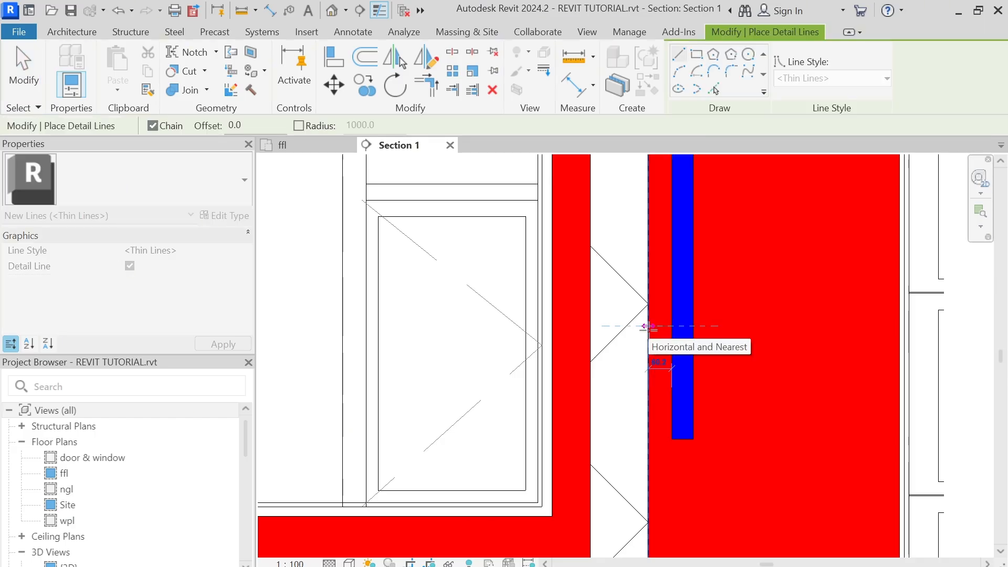
{"action": "key", "text": "Escape"}
{"action": "key", "text": "Escape"}
Step: Examine the vertical drop's position relative to the wall, the neighbouring door and the floor levels in the section
{"action": "scroll", "coordinate": [647, 329], "scroll_direction": "down", "scroll_amount": 3}
{"action": "scroll", "coordinate": [724, 315], "scroll_direction": "down", "scroll_amount": 3}
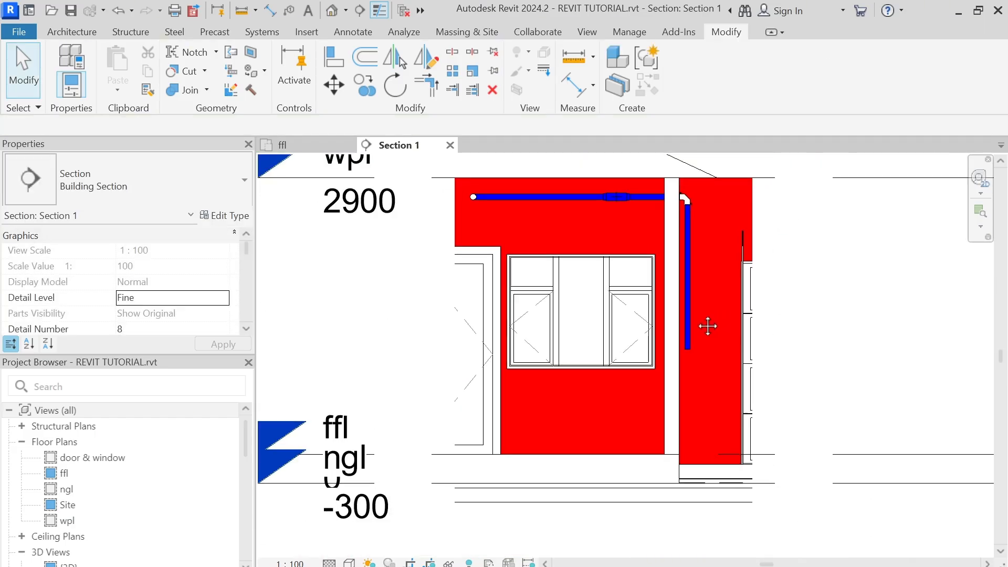
{"action": "middle_click_drag", "start_coordinate": [707, 326], "coordinate": [600, 350]}
{"action": "scroll", "coordinate": [618, 318], "scroll_direction": "up", "scroll_amount": 4}
{"action": "left_click", "coordinate": [649, 264]}
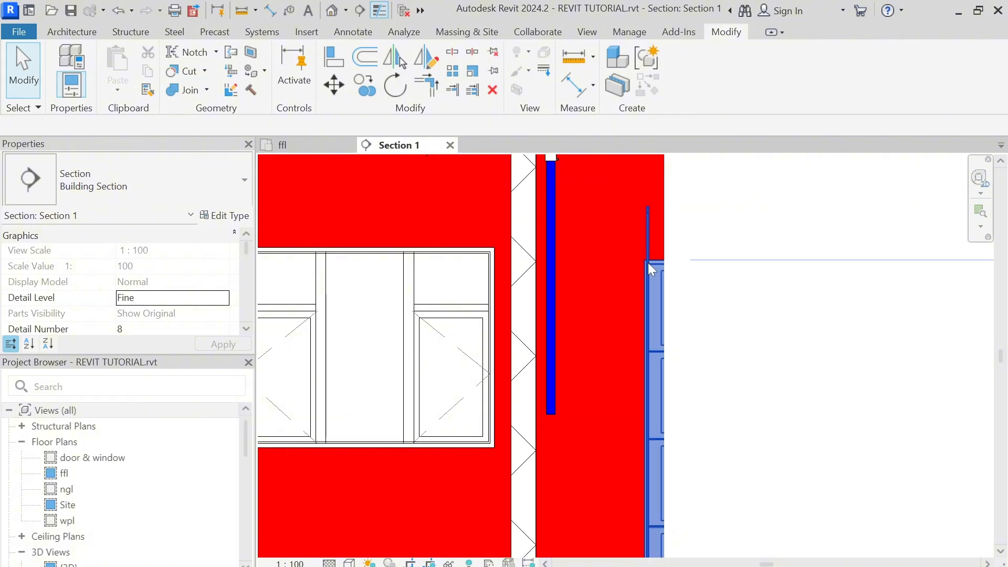
{"action": "left_click", "coordinate": [771, 248]}
{"action": "scroll", "coordinate": [765, 231], "scroll_direction": "down", "scroll_amount": 7}
{"action": "scroll", "coordinate": [649, 369], "scroll_direction": "up", "scroll_amount": 4}
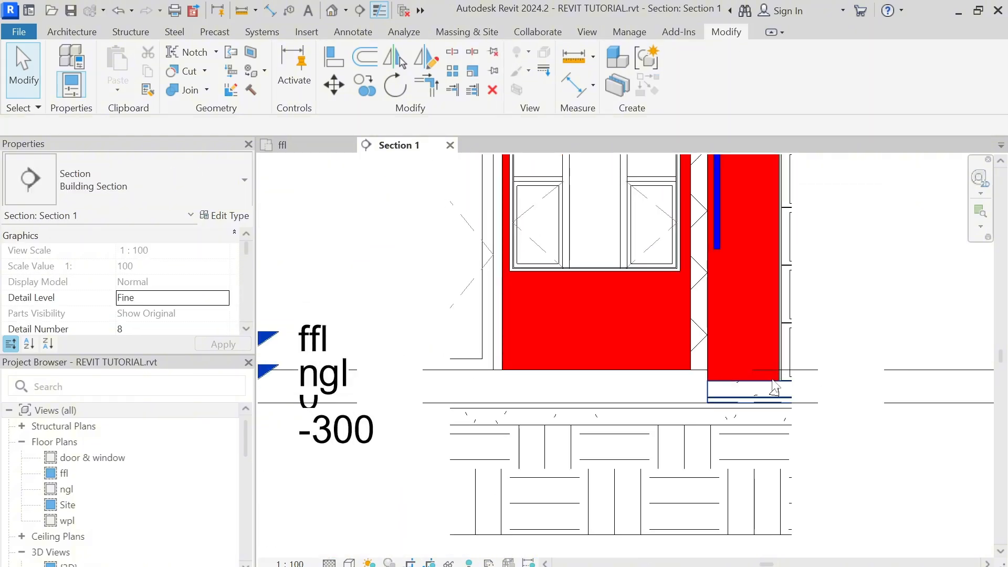
{"action": "scroll", "coordinate": [713, 269], "scroll_direction": "down", "scroll_amount": 3}
{"action": "middle_click_drag", "start_coordinate": [713, 268], "coordinate": [713, 358]}
Step: Shorten the vertical drop by raising its lower end to just above mid-height of the window's lower panes
{"action": "left_click", "coordinate": [713, 405]}
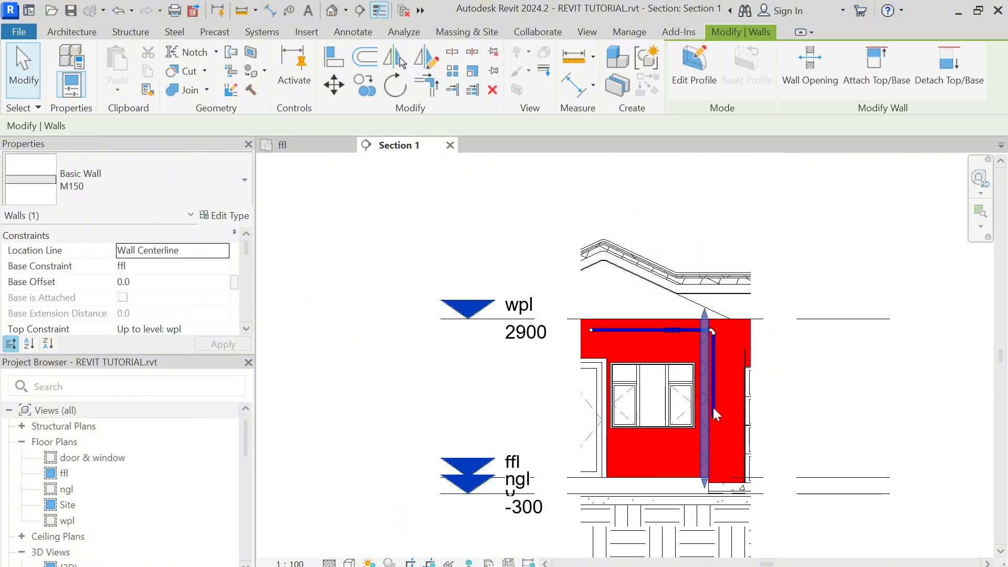
{"action": "scroll", "coordinate": [713, 407], "scroll_direction": "up", "scroll_amount": 6}
{"action": "key", "text": "Escape"}
{"action": "left_click", "coordinate": [715, 410]}
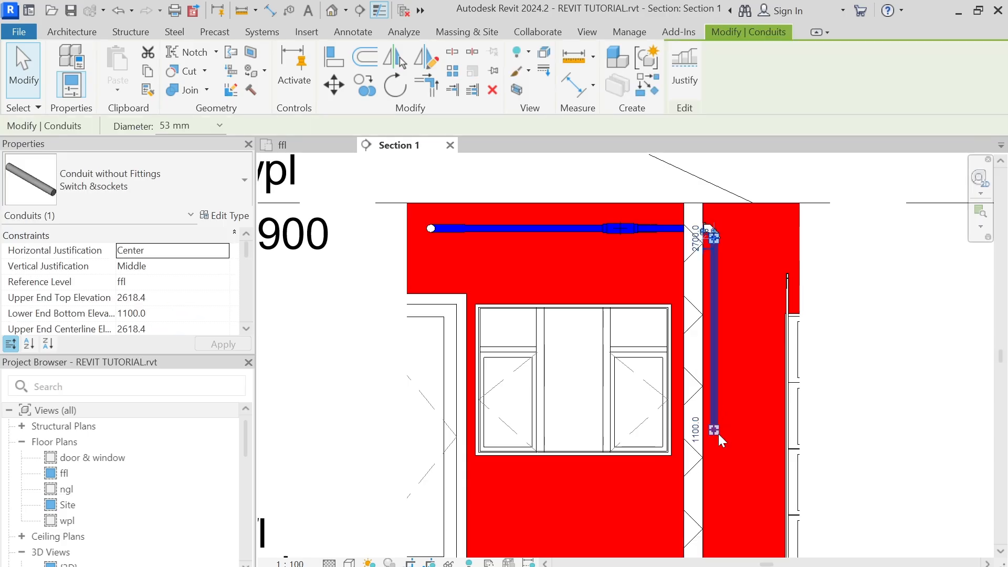
{"action": "left_click_drag", "start_coordinate": [714, 428], "coordinate": [714, 391]}
{"action": "key", "text": "Escape"}
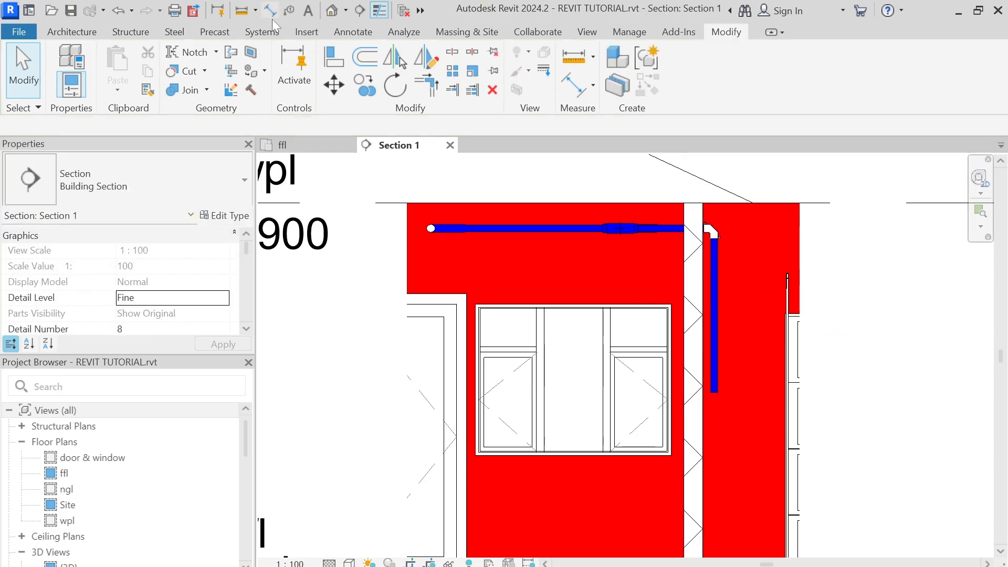
Step: In the ffl floor plan, set the Type Mark of the Set Screw - Die Cast Zinc elbow's type to 01
{"action": "left_click", "coordinate": [302, 149]}
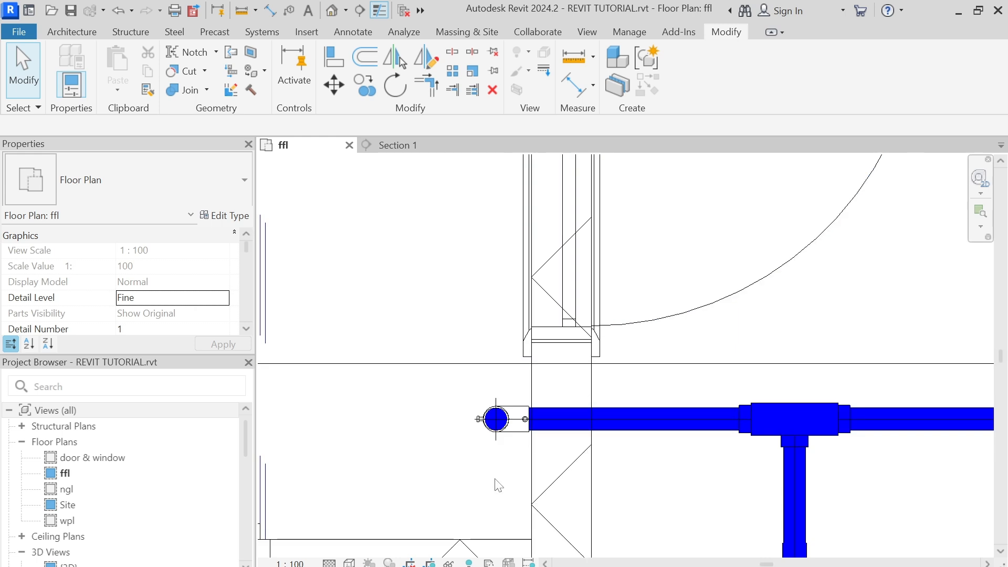
{"action": "left_click", "coordinate": [514, 443]}
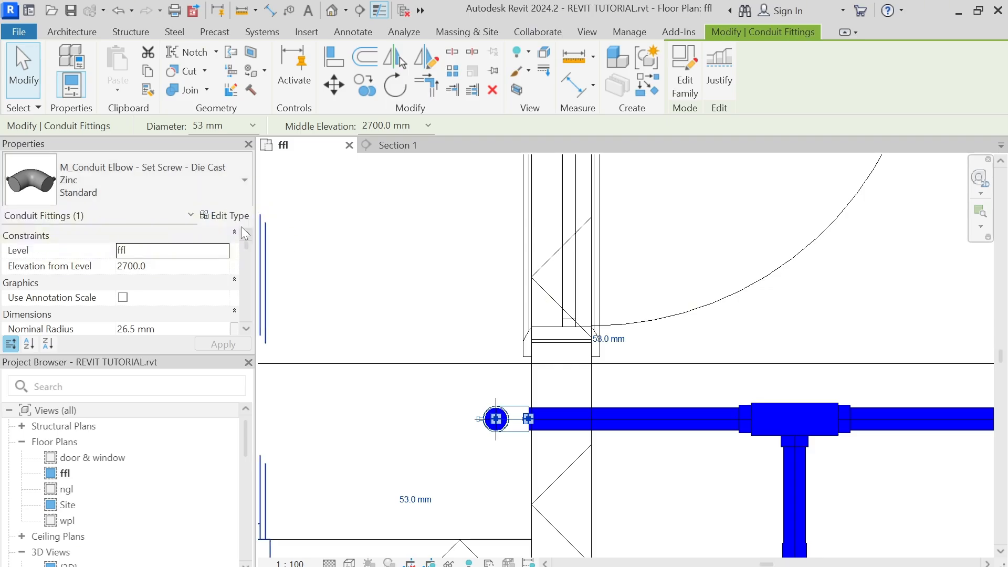
{"action": "left_click", "coordinate": [218, 164]}
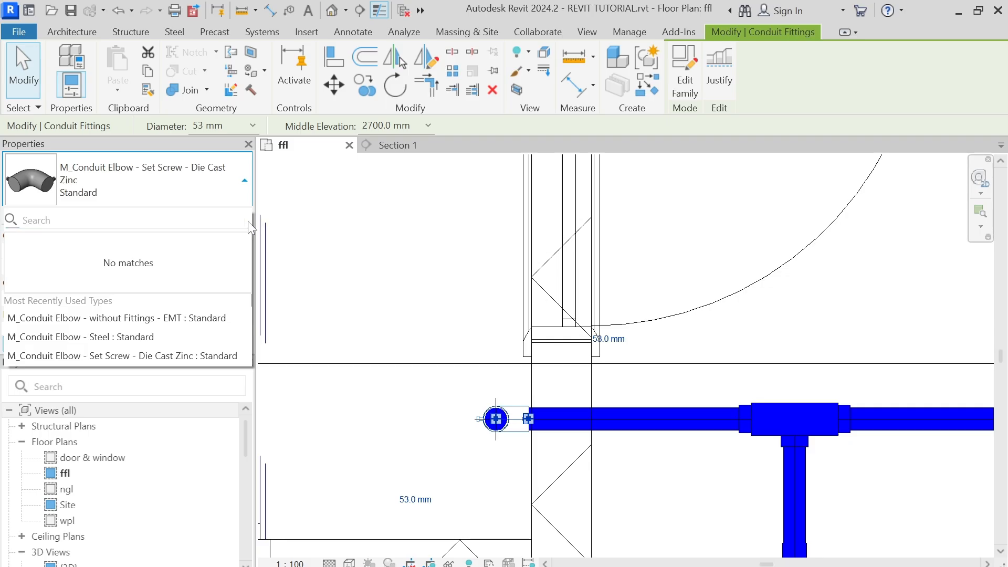
{"action": "left_click", "coordinate": [230, 186]}
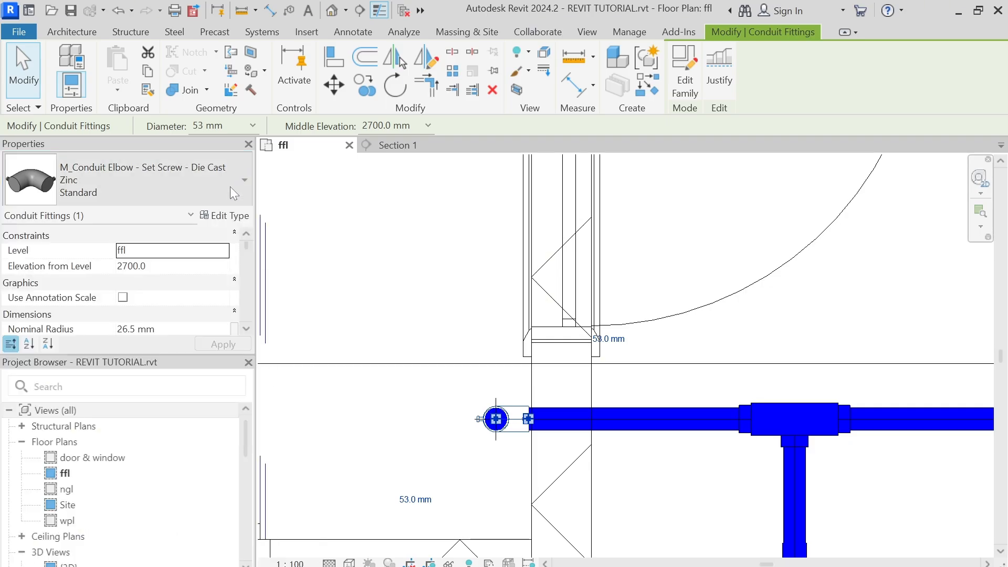
{"action": "left_click", "coordinate": [226, 215]}
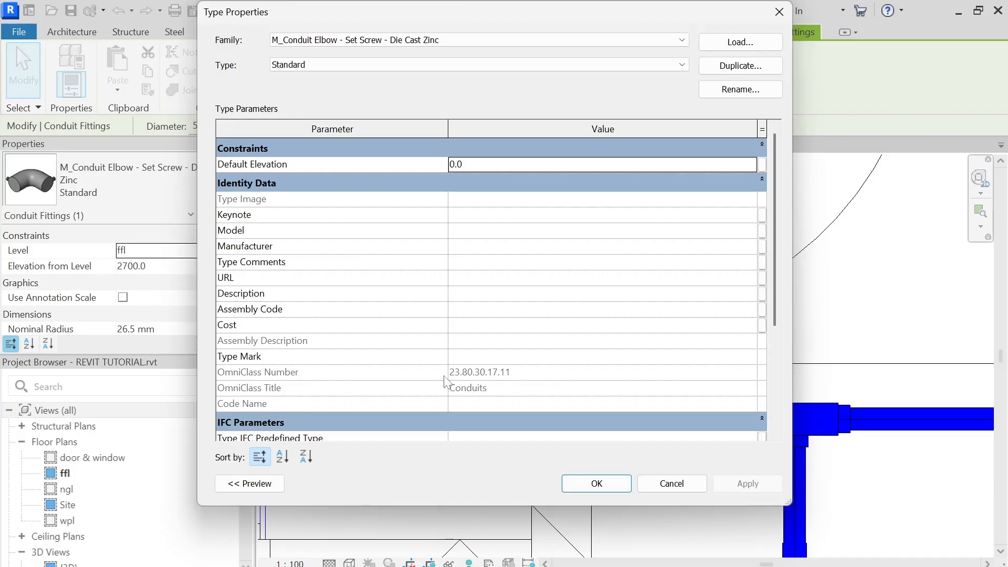
{"action": "left_click", "coordinate": [482, 353]}
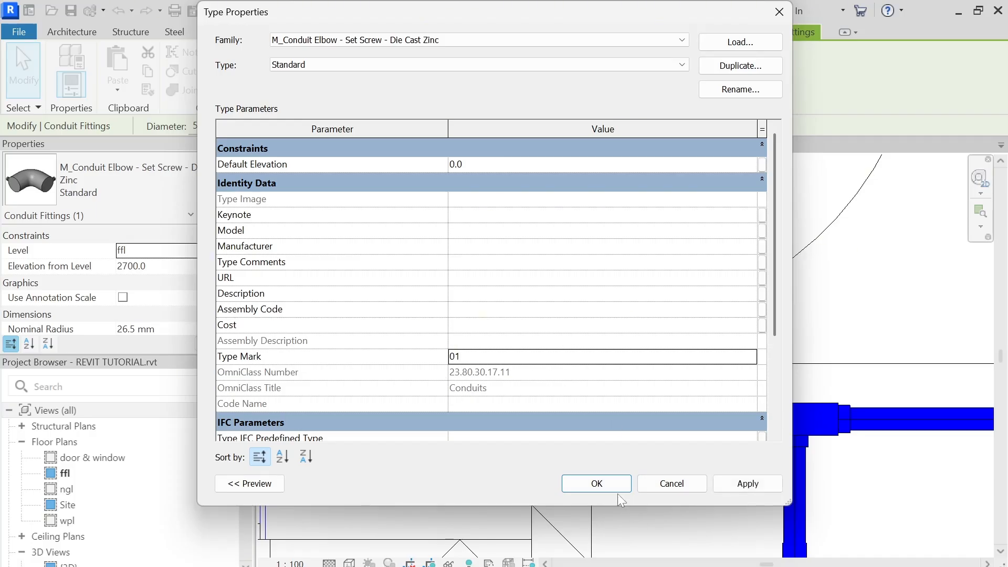
{"action": "left_click", "coordinate": [604, 485]}
{"action": "left_click", "coordinate": [565, 309]}
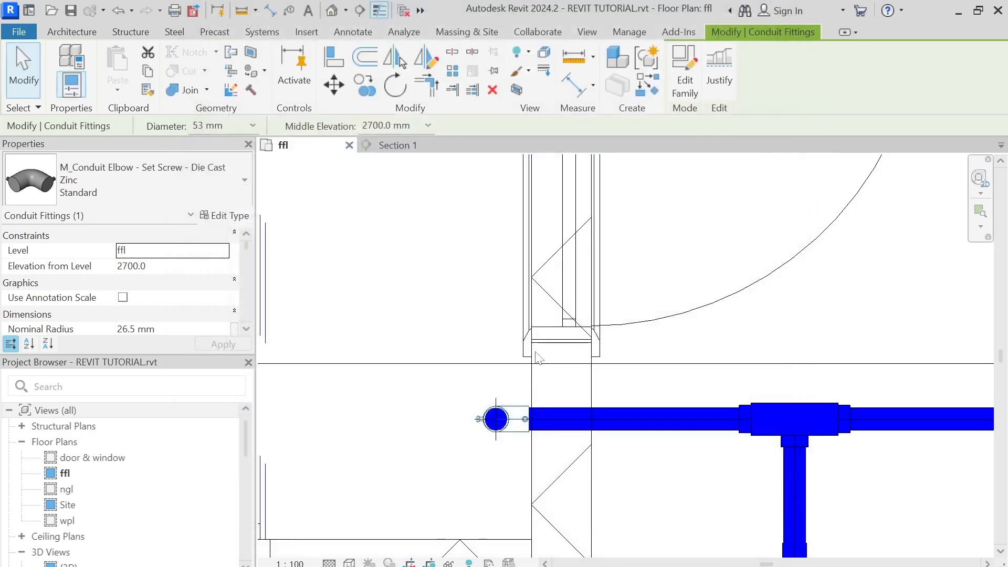
{"action": "left_click", "coordinate": [463, 307]}
Step: Move the section line down to just above the open end of the tee's curved branch conduit
{"action": "scroll", "coordinate": [465, 317], "scroll_direction": "down", "scroll_amount": 3}
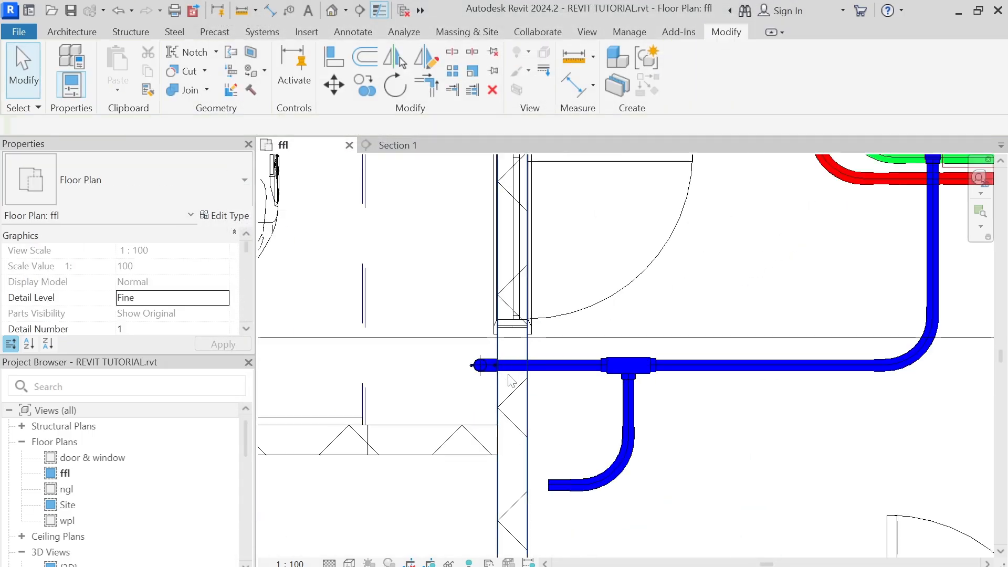
{"action": "scroll", "coordinate": [479, 367], "scroll_direction": "down", "scroll_amount": 3}
{"action": "scroll", "coordinate": [525, 456], "scroll_direction": "up", "scroll_amount": 3}
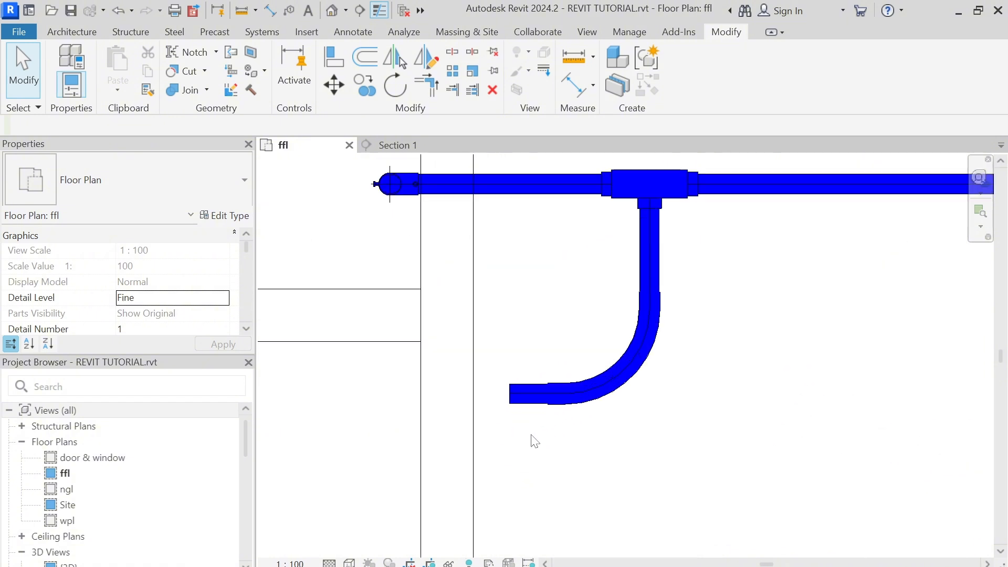
{"action": "scroll", "coordinate": [533, 439], "scroll_direction": "down", "scroll_amount": 2}
{"action": "left_click", "coordinate": [574, 279]}
{"action": "left_click_drag", "start_coordinate": [574, 280], "coordinate": [575, 379]}
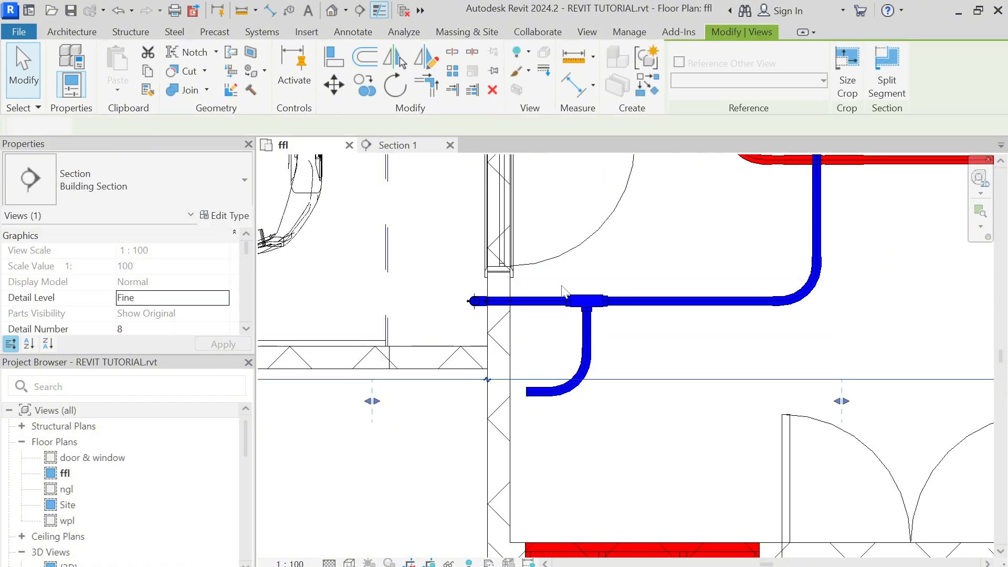
Step: Try to extend the branch conduit just into the wall in Section 1 and draw a conduit drop from its end
{"action": "scroll", "coordinate": [659, 228], "scroll_direction": "up", "scroll_amount": 4}
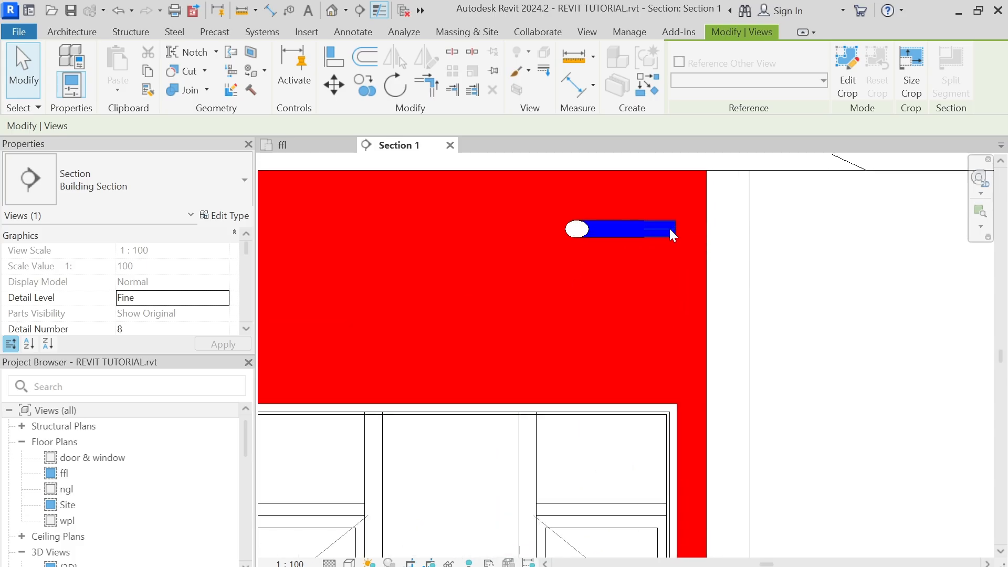
{"action": "left_click", "coordinate": [672, 230]}
{"action": "scroll", "coordinate": [676, 231], "scroll_direction": "up", "scroll_amount": 2}
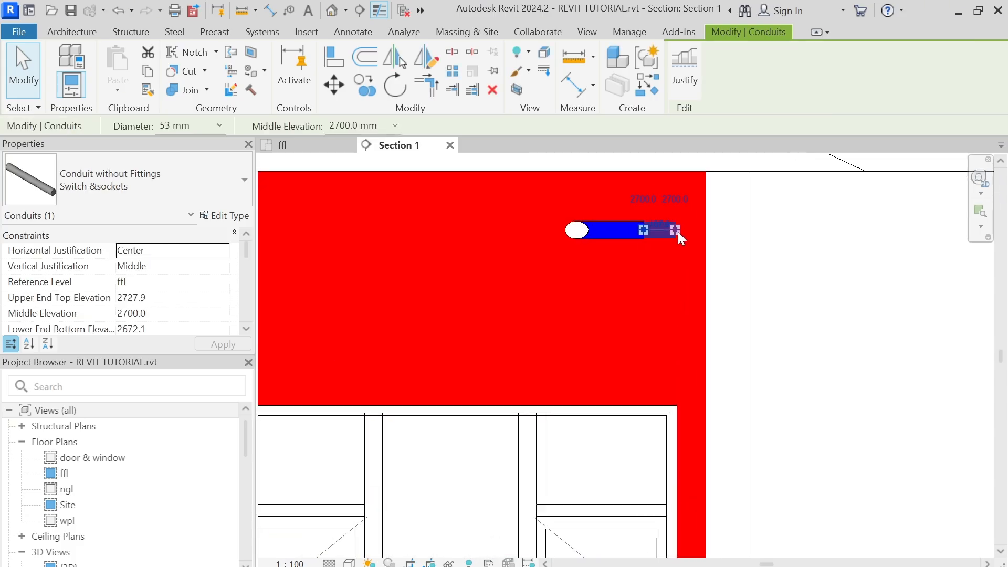
{"action": "left_click_drag", "start_coordinate": [676, 229], "coordinate": [718, 230]}
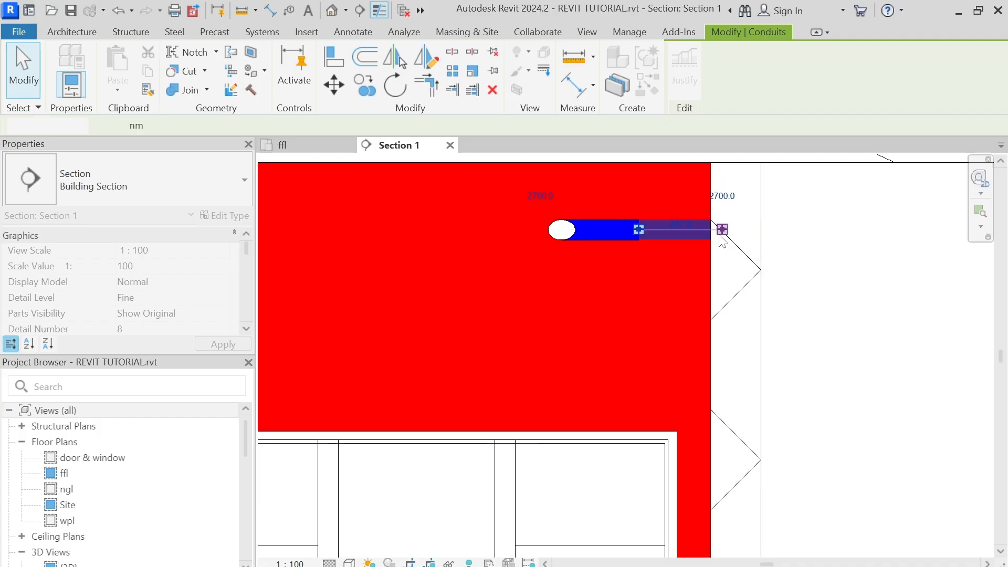
{"action": "right_click", "coordinate": [718, 230]}
{"action": "left_click", "coordinate": [777, 229]}
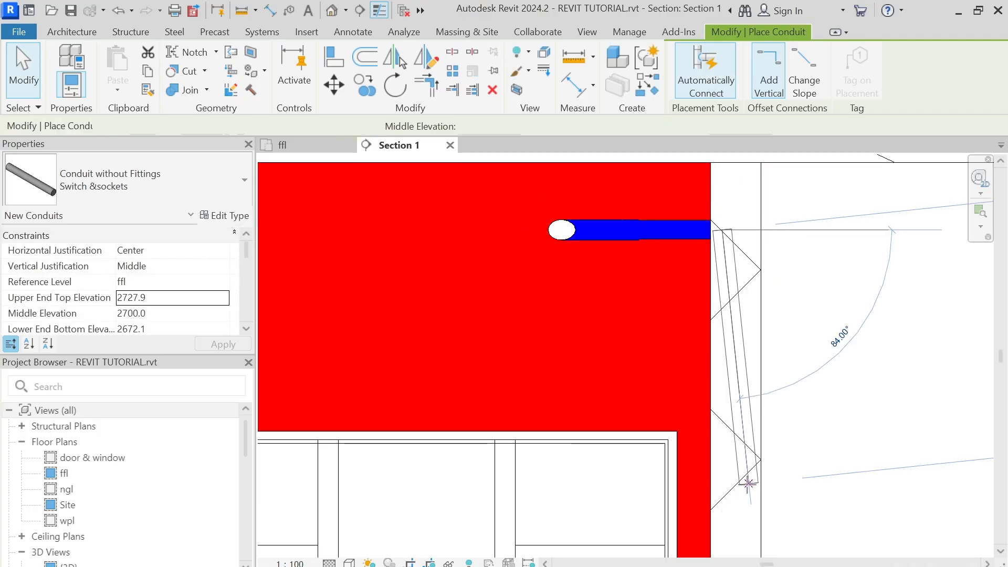
{"action": "scroll", "coordinate": [741, 426], "scroll_direction": "down", "scroll_amount": 2}
{"action": "middle_click_drag", "start_coordinate": [739, 434], "coordinate": [708, 300]}
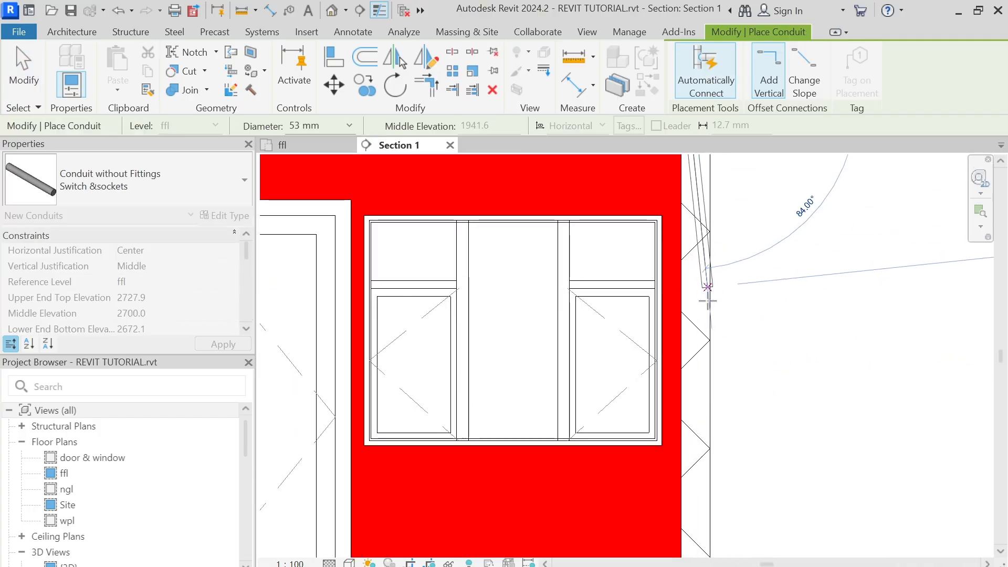
{"action": "left_click", "coordinate": [688, 402]}
{"action": "key", "text": "Escape"}
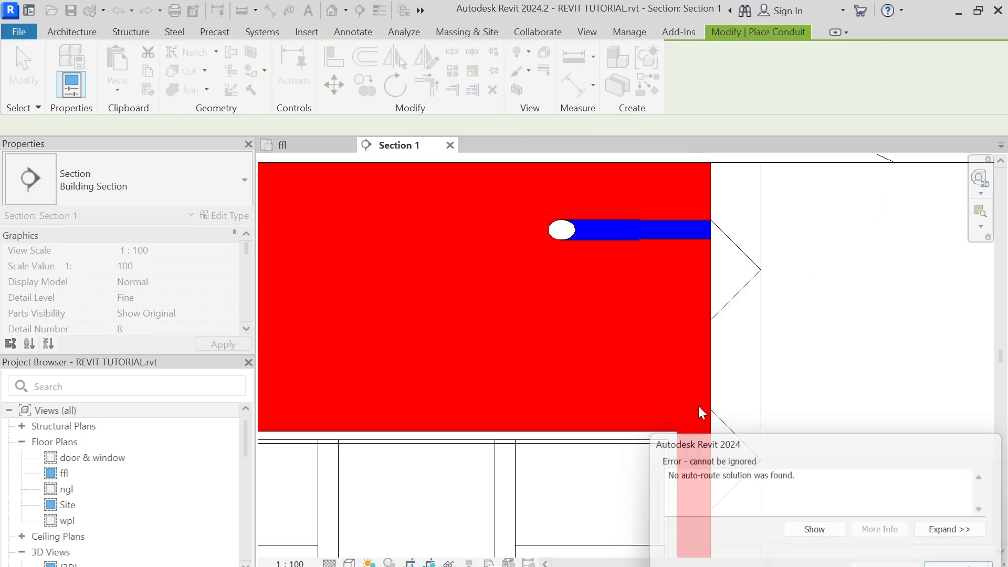
{"action": "key", "text": "Escape"}
Step: Extend the branch conduit well past the wall's far face and draw a vertical drop from its end down to 1760 mm elevation
{"action": "left_click", "coordinate": [676, 264]}
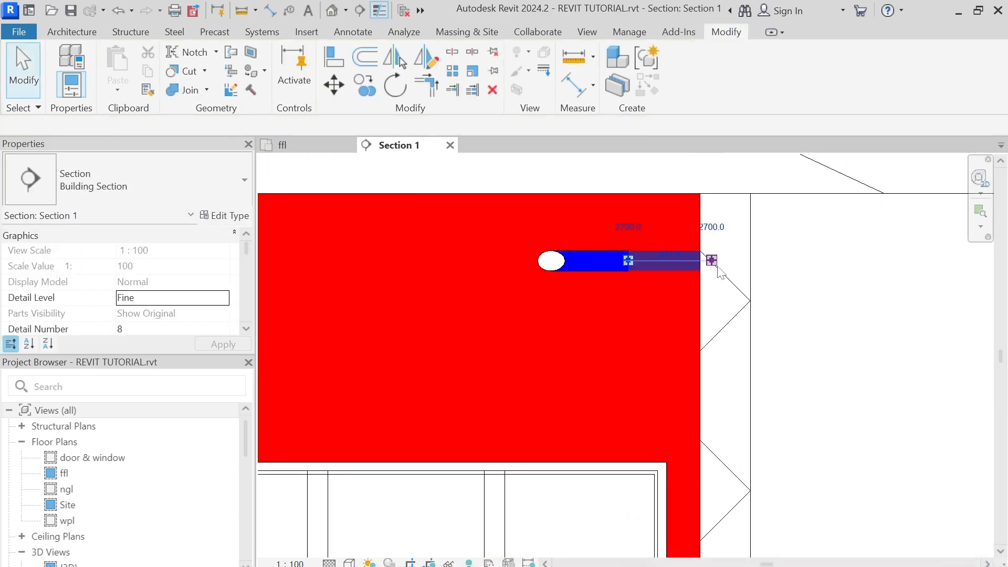
{"action": "left_click_drag", "start_coordinate": [712, 262], "coordinate": [887, 263]}
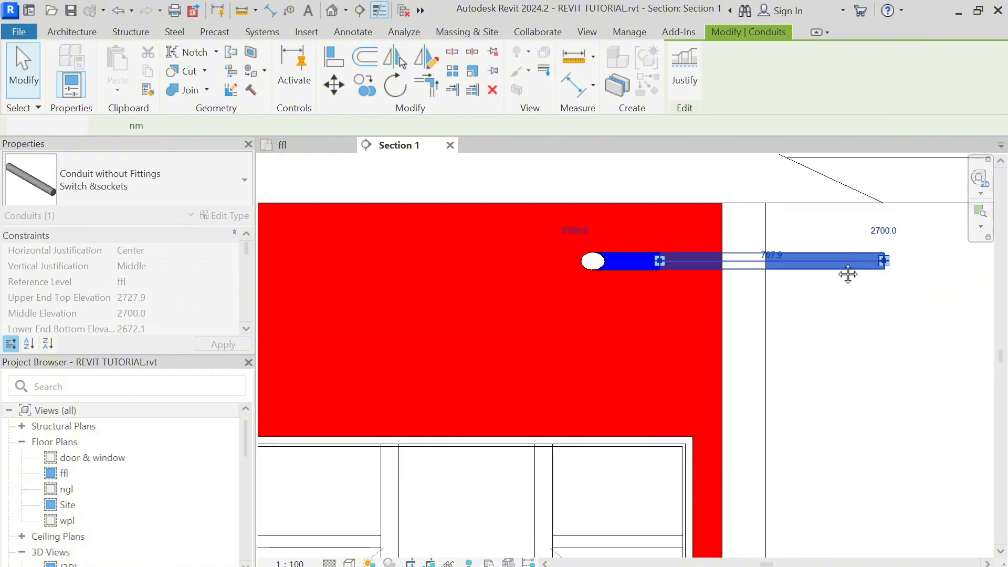
{"action": "middle_click_drag", "start_coordinate": [849, 272], "coordinate": [525, 178]}
{"action": "right_click", "coordinate": [529, 185]}
{"action": "left_click", "coordinate": [655, 234]}
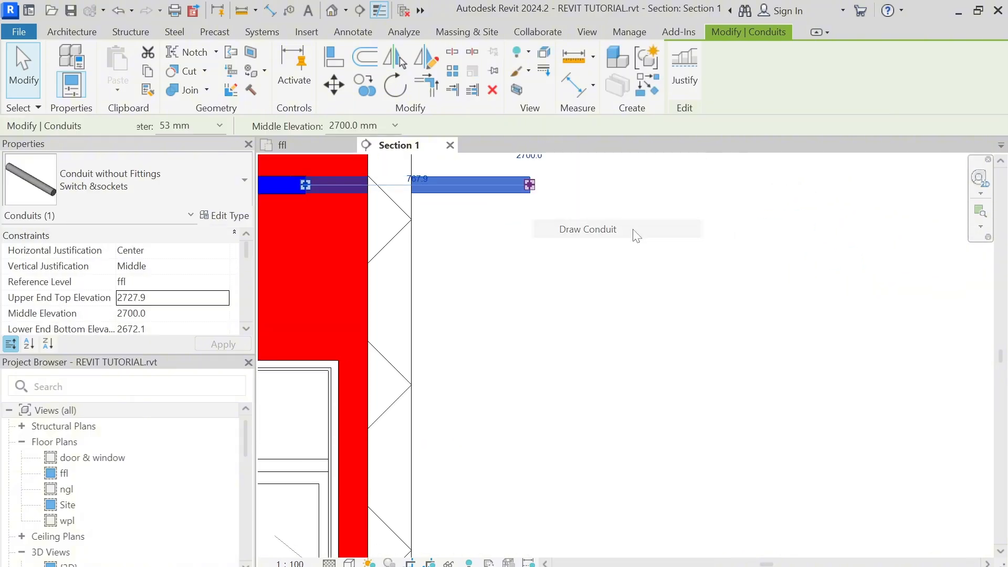
{"action": "left_click", "coordinate": [530, 459]}
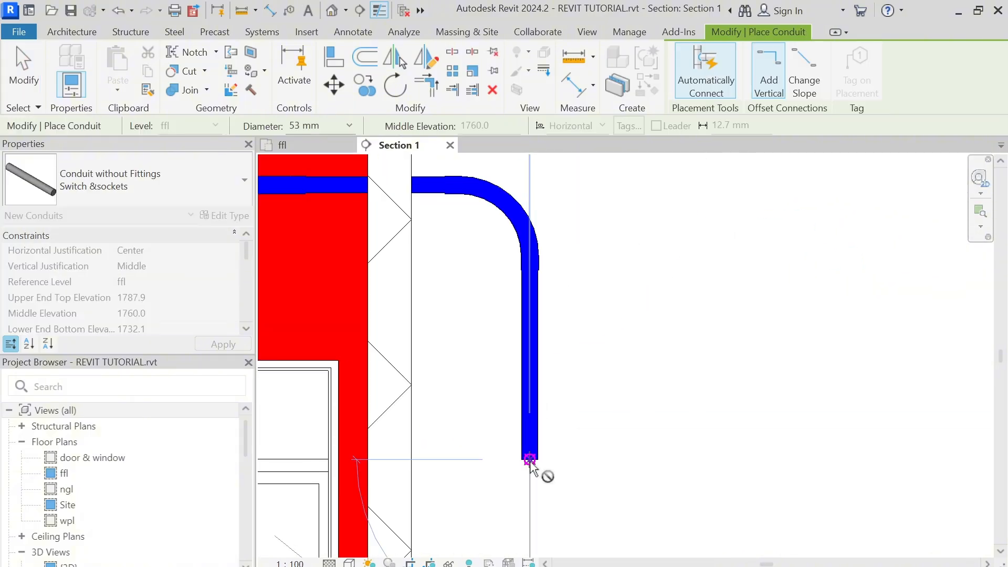
{"action": "key", "text": "Escape"}
{"action": "key", "text": "Escape"}
Step: Change the new corner elbow's type from Plain End - PVC to Set Screw - Die Cast Zinc
{"action": "left_click", "coordinate": [519, 202]}
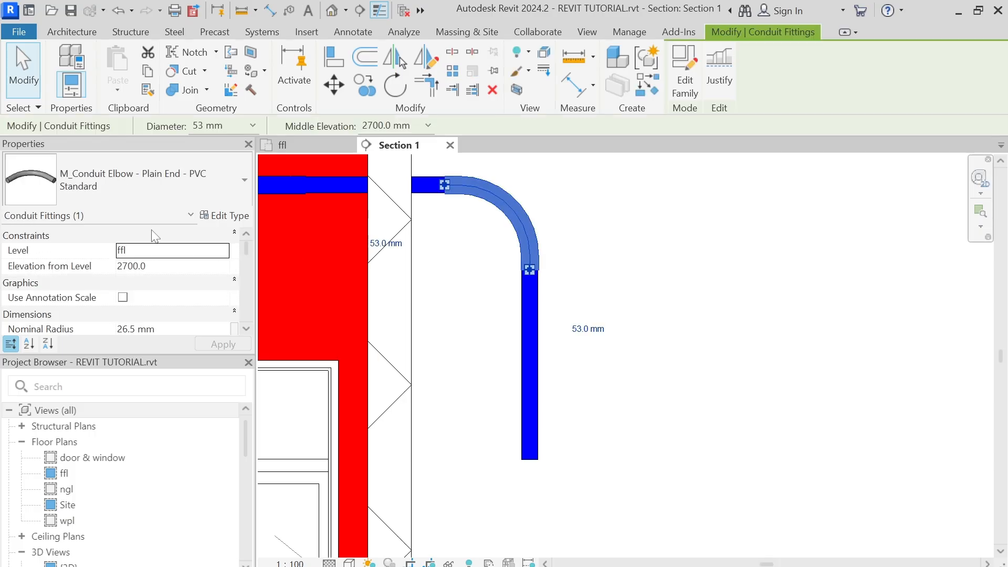
{"action": "left_click", "coordinate": [132, 179]}
{"action": "left_click", "coordinate": [50, 308]}
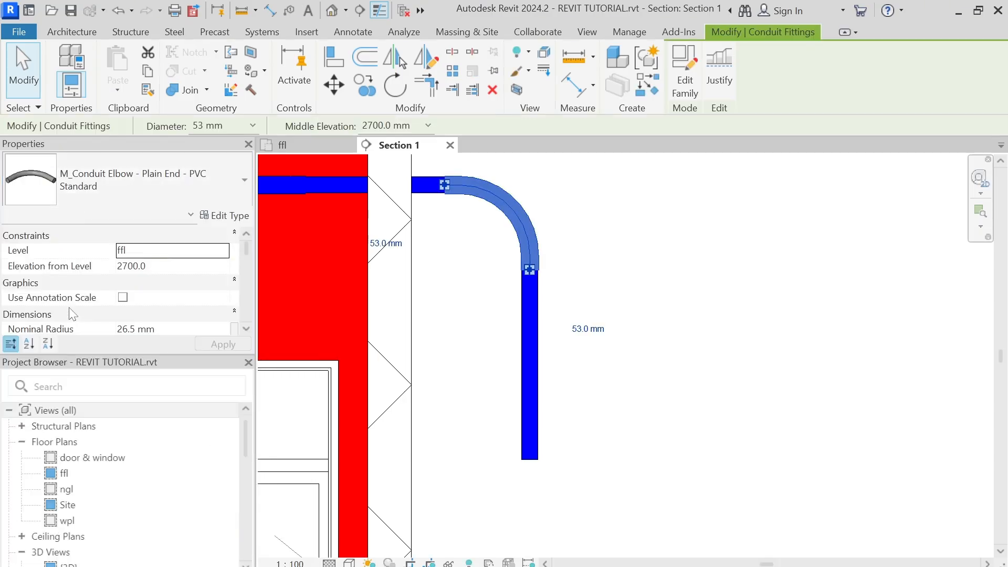
{"action": "left_click", "coordinate": [653, 185]}
{"action": "scroll", "coordinate": [531, 267], "scroll_direction": "up", "scroll_amount": 2}
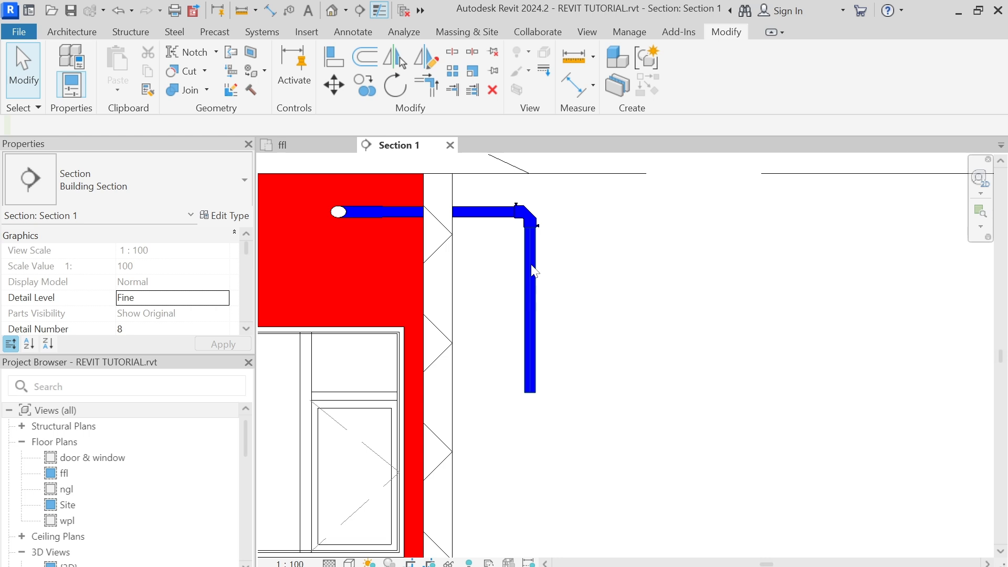
Step: Nudge the vertical drop towards the wall until its elbow sits against the wall face
{"action": "left_click", "coordinate": [531, 263]}
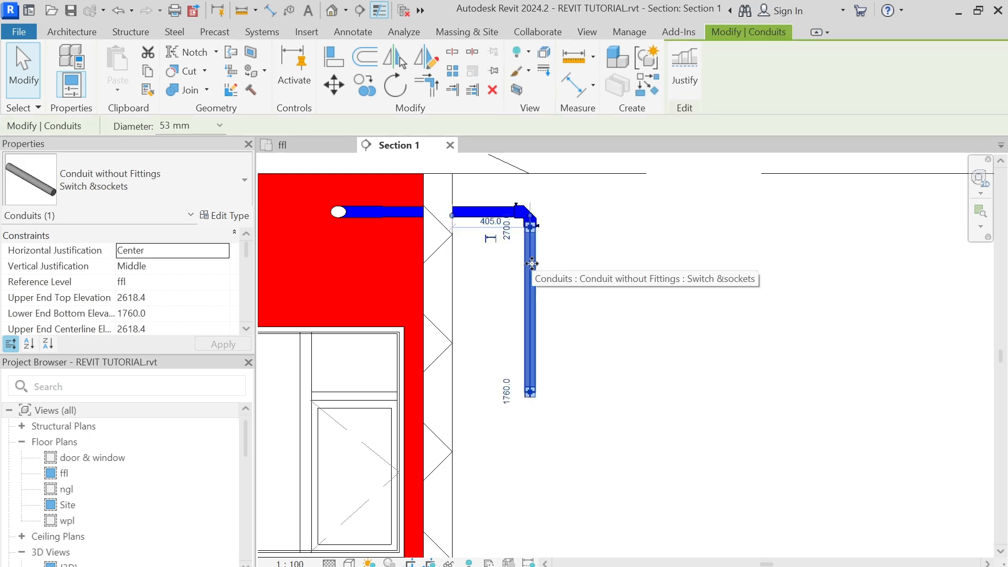
{"action": "key", "text": "Left"}
{"action": "key", "text": "Left"}
{"action": "key", "text": "Left"}
{"action": "key", "text": "Left"}
{"action": "key", "text": "Right"}
{"action": "key", "text": "Right"}
{"action": "key", "text": "Right"}
{"action": "key", "text": "Right"}
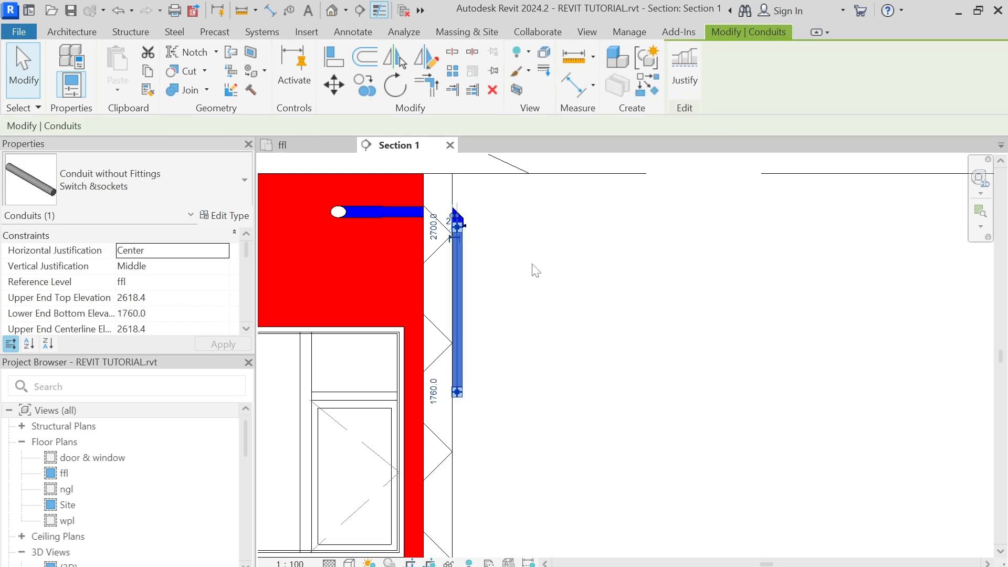
{"action": "key", "text": "Right"}
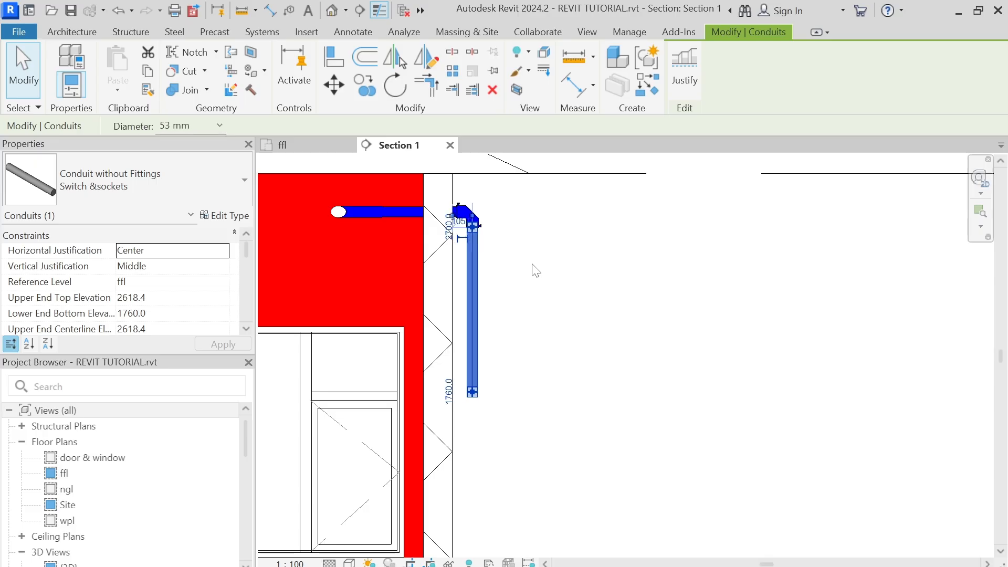
{"action": "scroll", "coordinate": [475, 346], "scroll_direction": "up", "scroll_amount": 2}
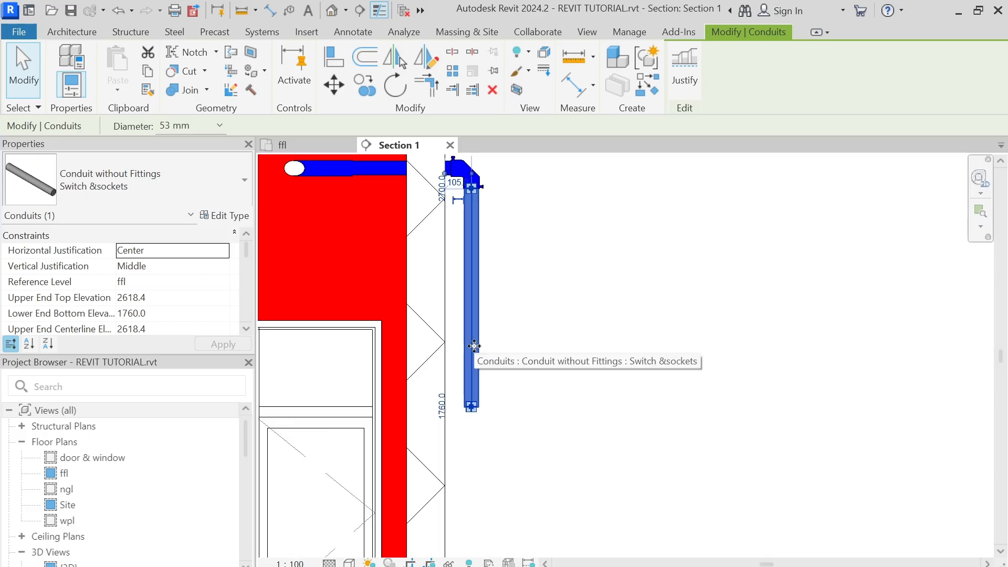
{"action": "key", "text": "Left"}
{"action": "scroll", "coordinate": [475, 197], "scroll_direction": "up", "scroll_amount": 3}
{"action": "middle_click_drag", "start_coordinate": [492, 182], "coordinate": [515, 326]}
{"action": "left_click", "coordinate": [540, 307]}
{"action": "scroll", "coordinate": [542, 307], "scroll_direction": "up", "scroll_amount": 3}
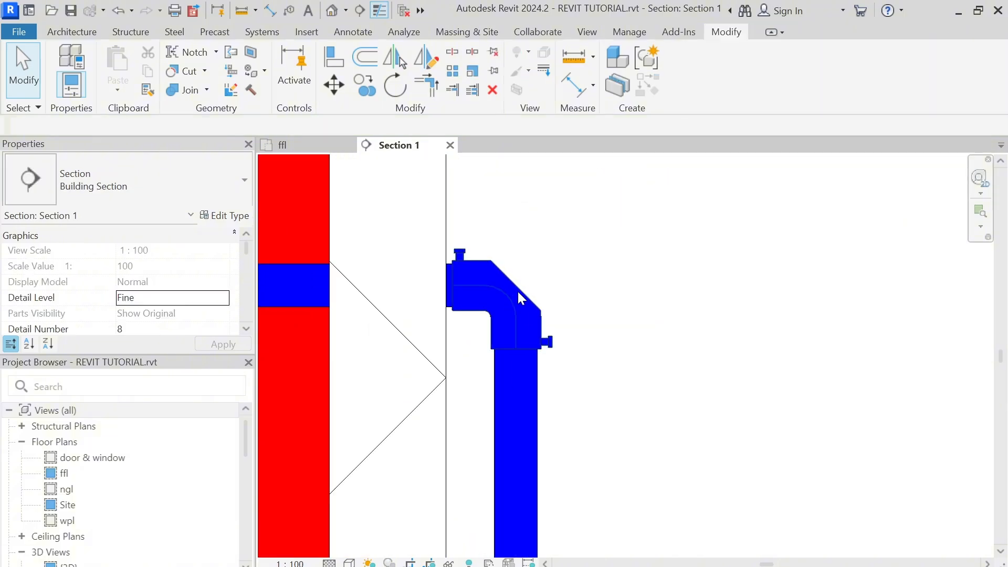
Step: In the ffl floor plan, nudge the lower branch's end elbow through the wall to the face on the tee's side
{"action": "left_click", "coordinate": [321, 145]}
{"action": "scroll", "coordinate": [474, 409], "scroll_direction": "up", "scroll_amount": 3}
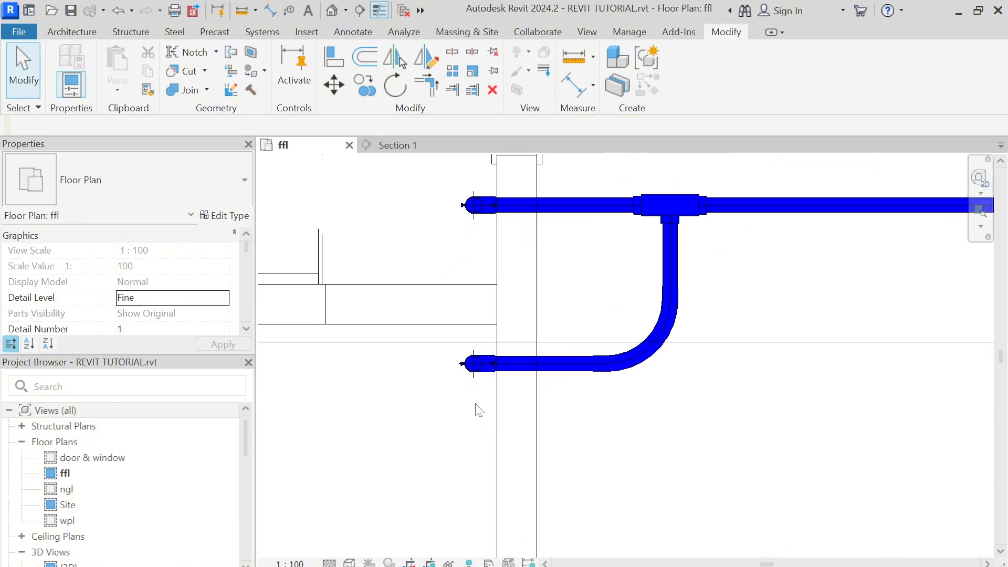
{"action": "left_click", "coordinate": [477, 369]}
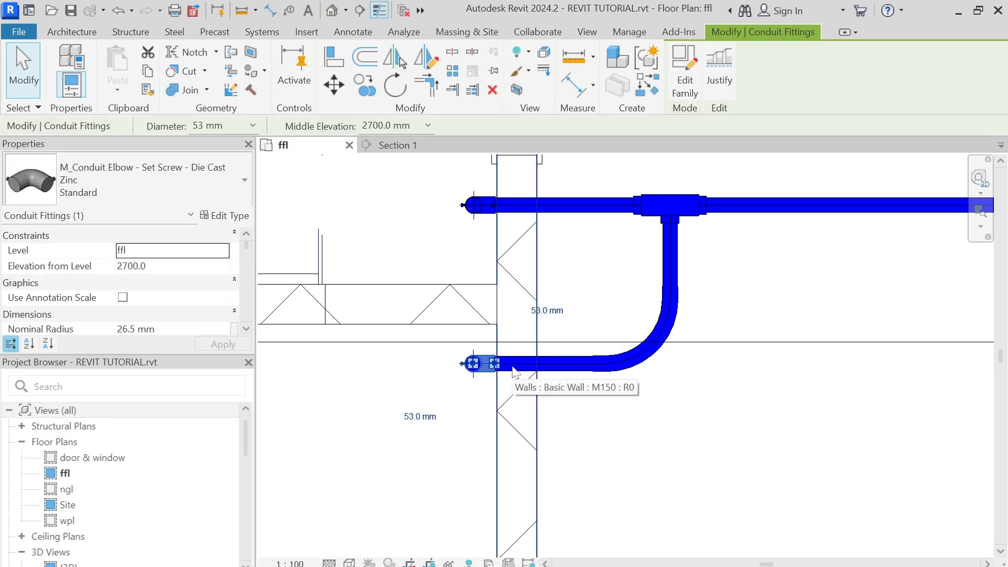
{"action": "left_click_drag", "start_coordinate": [469, 370], "coordinate": [516, 371]}
{"action": "key", "text": "Right"}
{"action": "key", "text": "Right"}
{"action": "key", "text": "Right"}
{"action": "key", "text": "Right"}
{"action": "key", "text": "Right"}
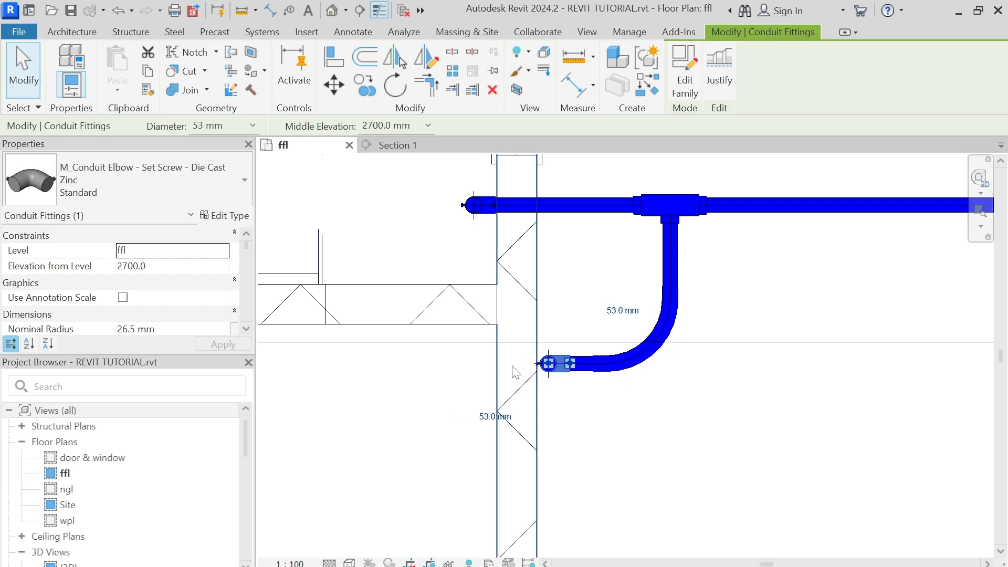
{"action": "scroll", "coordinate": [552, 359], "scroll_direction": "up", "scroll_amount": 5}
{"action": "scroll", "coordinate": [553, 360], "scroll_direction": "down", "scroll_amount": 1}
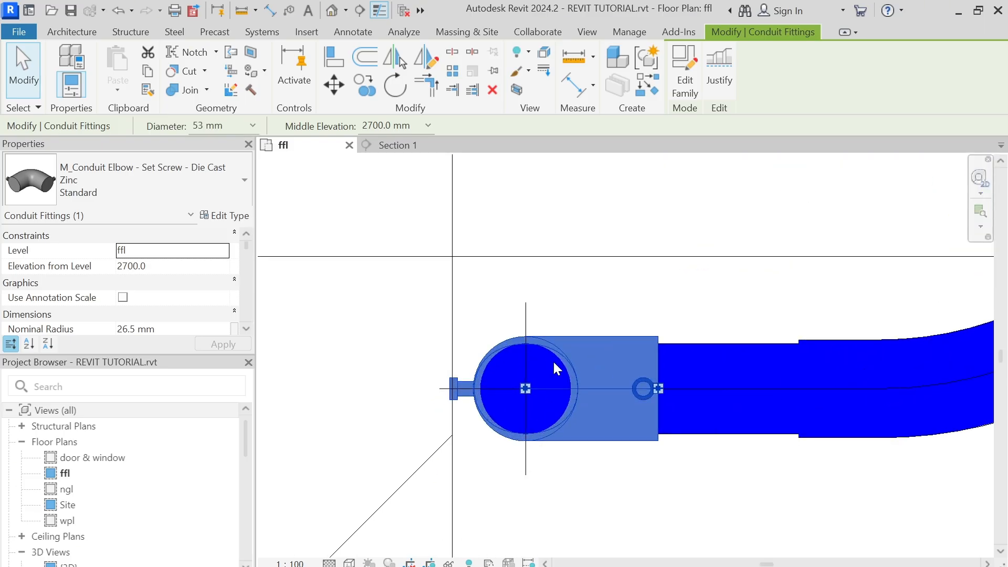
{"action": "scroll", "coordinate": [598, 216], "scroll_direction": "down", "scroll_amount": 3}
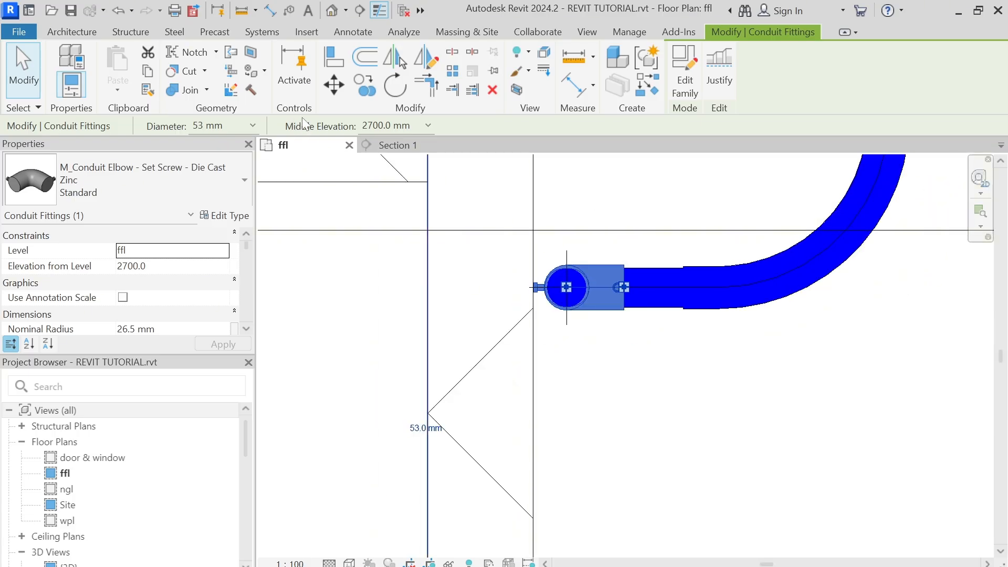
Step: In the ffl floor plan, move the section line up to between the blue branch and the red stove conduit
{"action": "left_click", "coordinate": [372, 145]}
{"action": "scroll", "coordinate": [734, 420], "scroll_direction": "down", "scroll_amount": 6}
{"action": "key", "text": "Escape"}
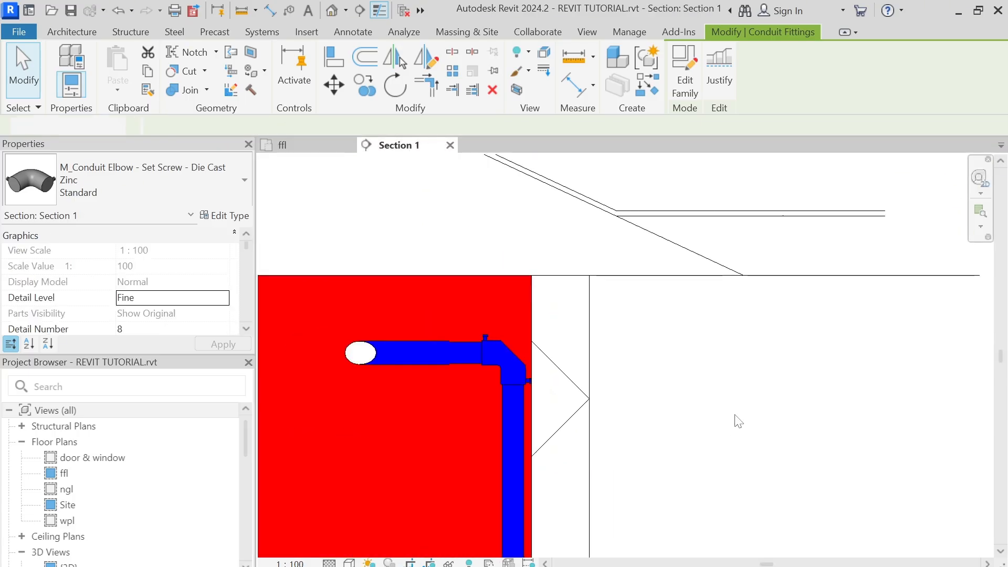
{"action": "scroll", "coordinate": [630, 202], "scroll_direction": "up", "scroll_amount": 3}
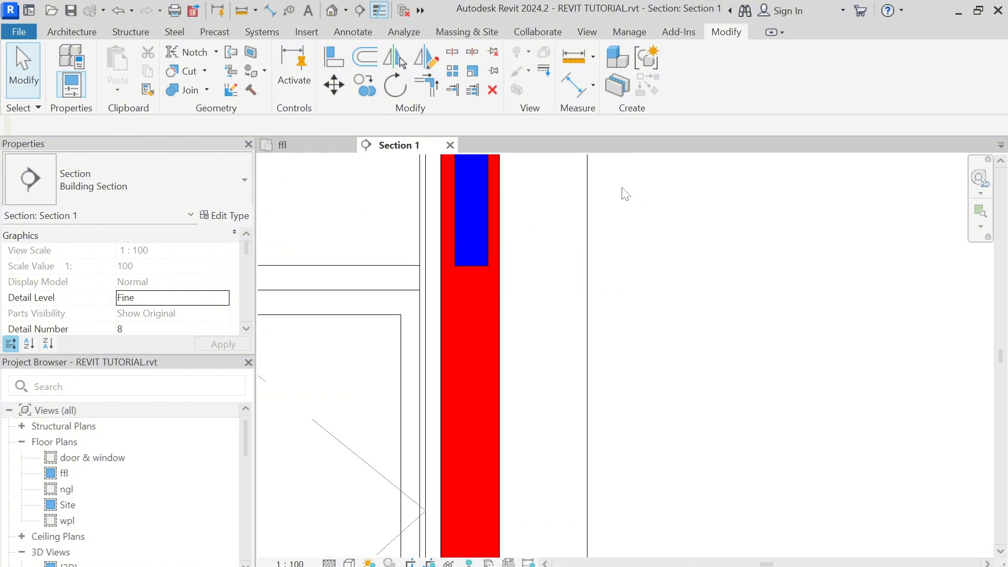
{"action": "left_click", "coordinate": [299, 149]}
{"action": "scroll", "coordinate": [531, 424], "scroll_direction": "down", "scroll_amount": 5}
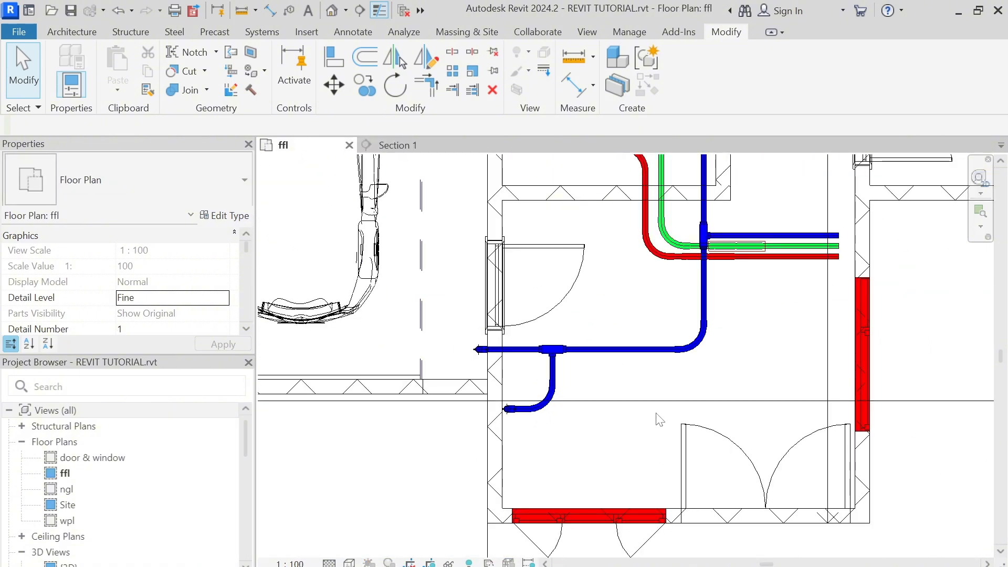
{"action": "scroll", "coordinate": [660, 420], "scroll_direction": "down", "scroll_amount": 3}
{"action": "scroll", "coordinate": [644, 445], "scroll_direction": "up", "scroll_amount": 1}
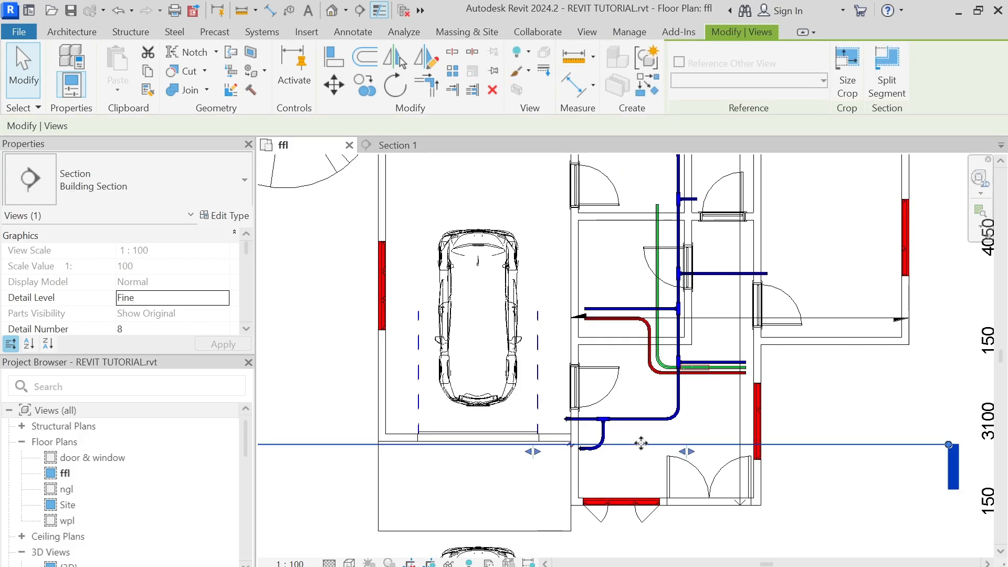
{"action": "left_click_drag", "start_coordinate": [640, 445], "coordinate": [679, 315]}
{"action": "scroll", "coordinate": [633, 311], "scroll_direction": "up", "scroll_amount": 4}
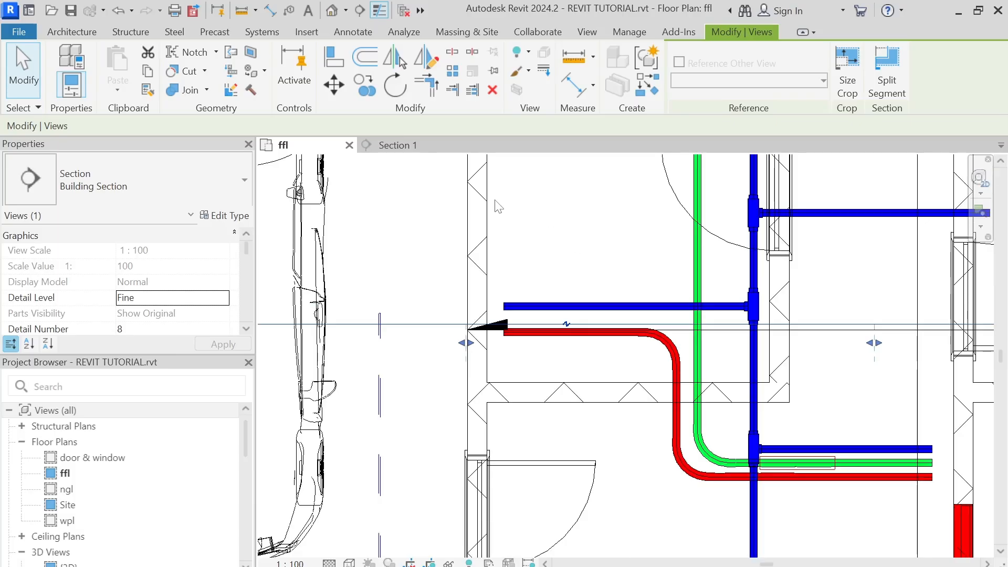
Step: In Section 1, draw a vertical drop from the stove conduit's end down to about 1431 mm elevation
{"action": "left_click", "coordinate": [407, 147]}
{"action": "scroll", "coordinate": [514, 202], "scroll_direction": "down", "scroll_amount": 3}
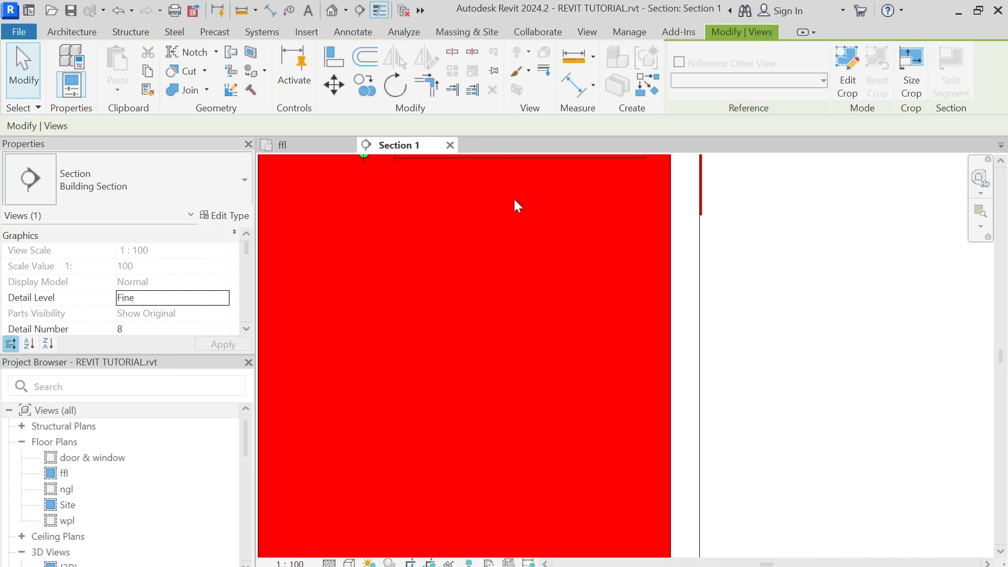
{"action": "left_click", "coordinate": [567, 233]}
{"action": "scroll", "coordinate": [577, 236], "scroll_direction": "up", "scroll_amount": 3}
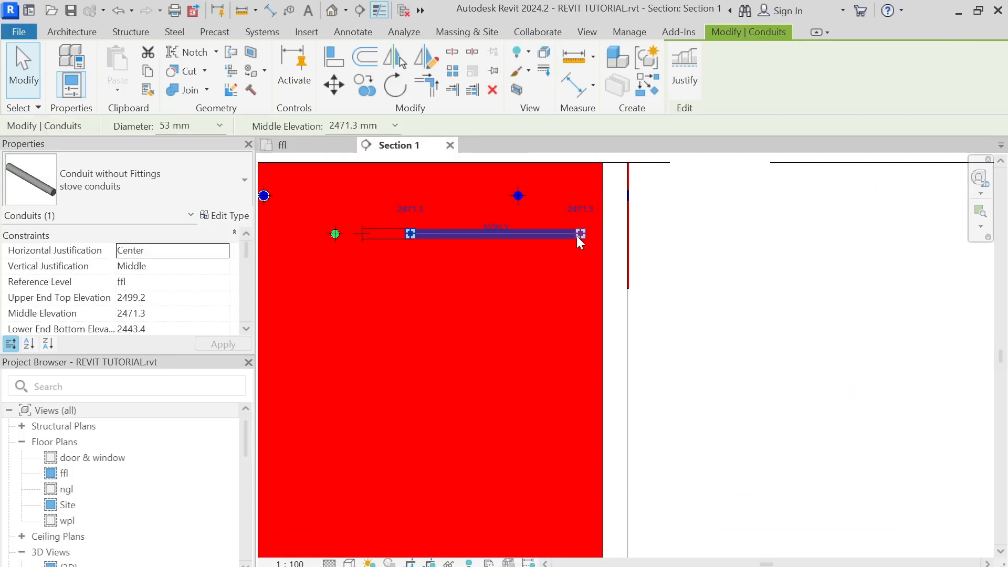
{"action": "right_click", "coordinate": [578, 236]}
{"action": "left_click", "coordinate": [630, 229]}
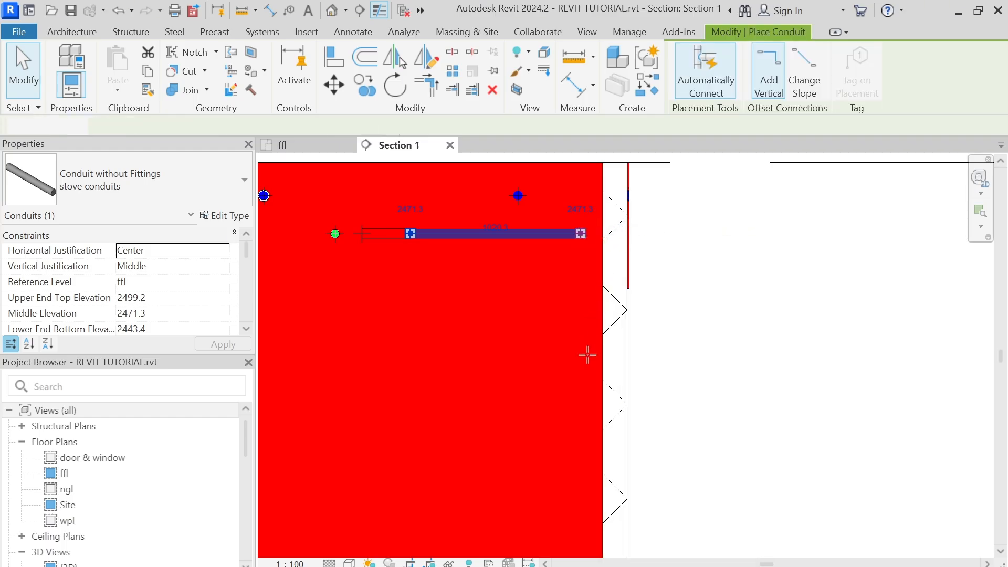
{"action": "left_click", "coordinate": [581, 408]}
{"action": "key", "text": "Escape"}
{"action": "key", "text": "Escape"}
Step: Change the stove drop's corner elbow to the Standard type of M_Conduit Elbow - Set Screw - Die Cast Zinc
{"action": "left_click", "coordinate": [578, 280]}
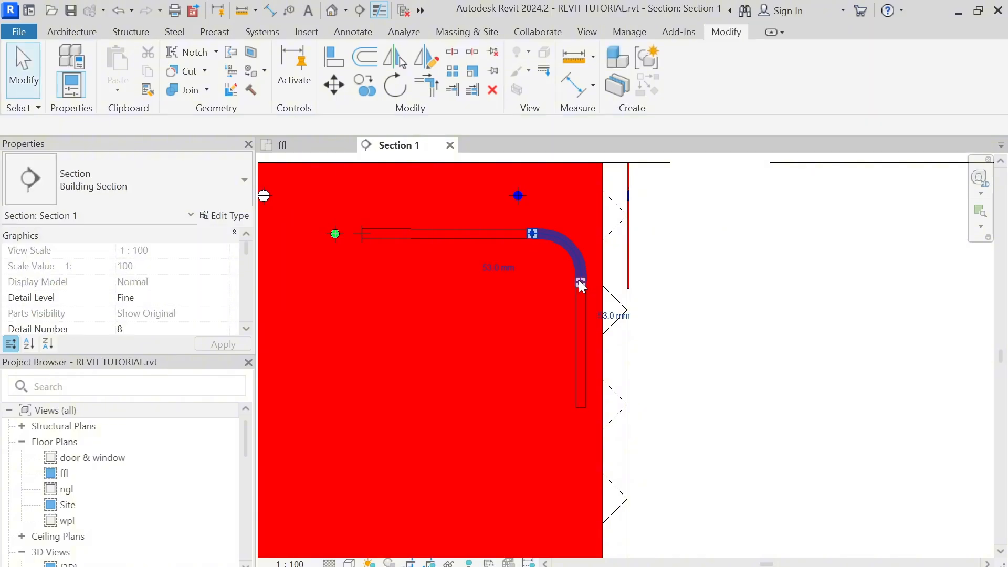
{"action": "left_click", "coordinate": [310, 148]}
{"action": "scroll", "coordinate": [462, 336], "scroll_direction": "up", "scroll_amount": 4}
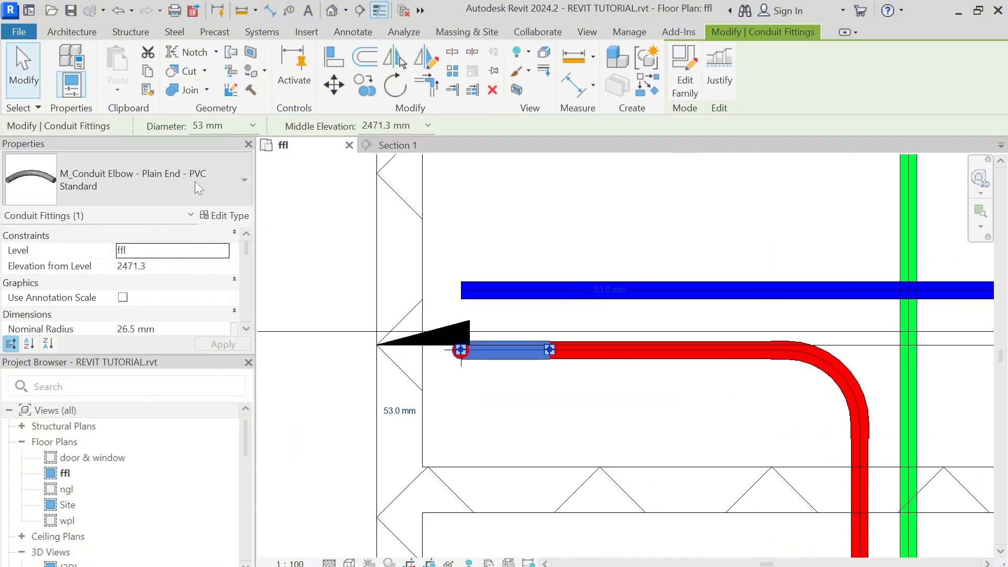
{"action": "left_click", "coordinate": [213, 178]}
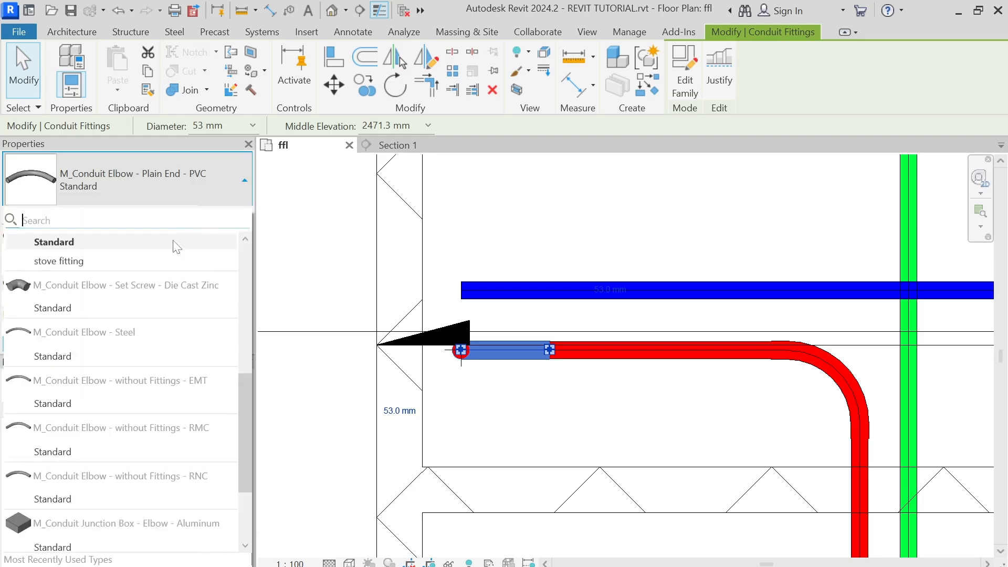
{"action": "left_click", "coordinate": [114, 310]}
{"action": "left_click", "coordinate": [469, 271]}
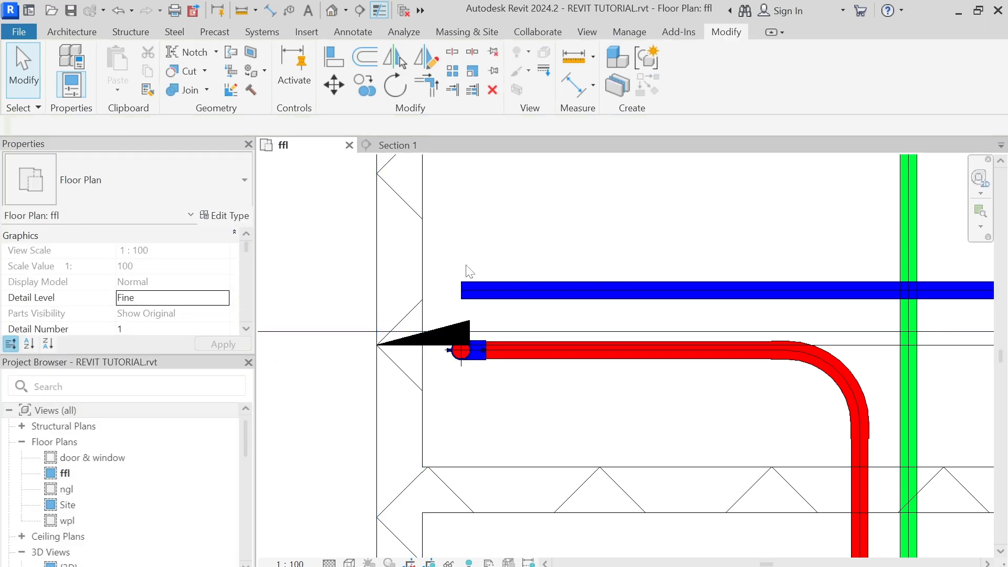
Step: Duplicate the stove conduit's elbow type as "stove elbow" and give it Type Mark 02
{"action": "left_click", "coordinate": [479, 359]}
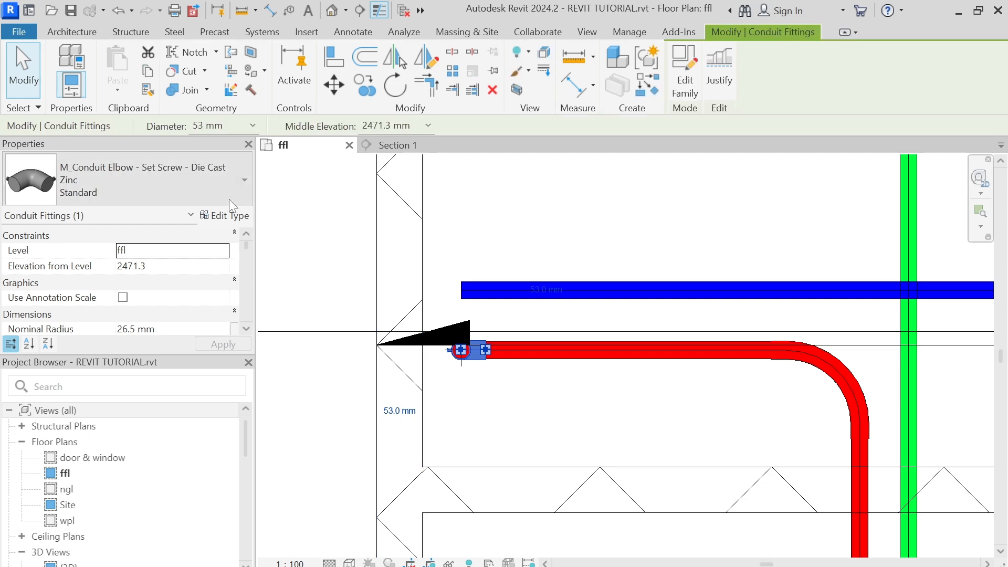
{"action": "left_click", "coordinate": [227, 215]}
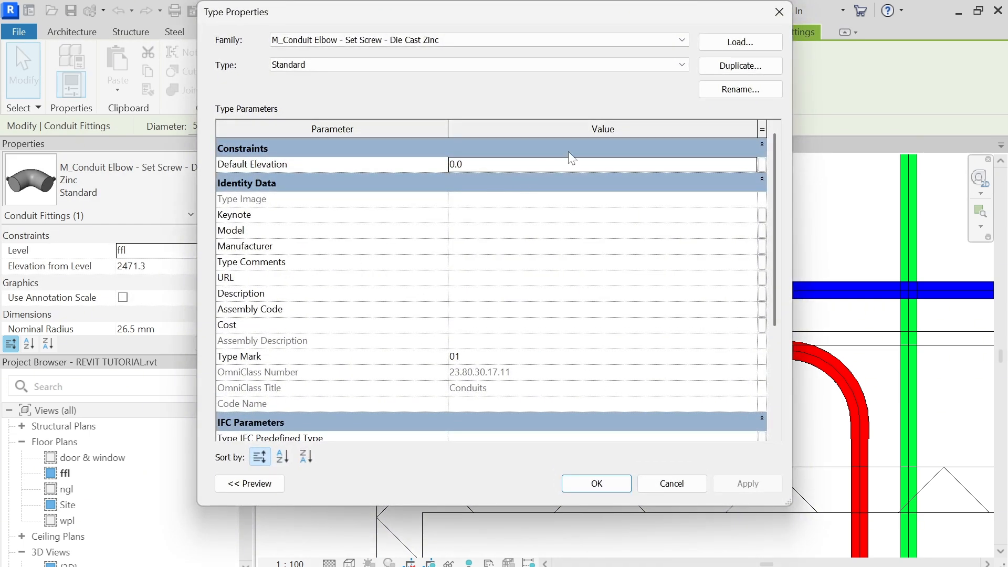
{"action": "left_click", "coordinate": [729, 68]}
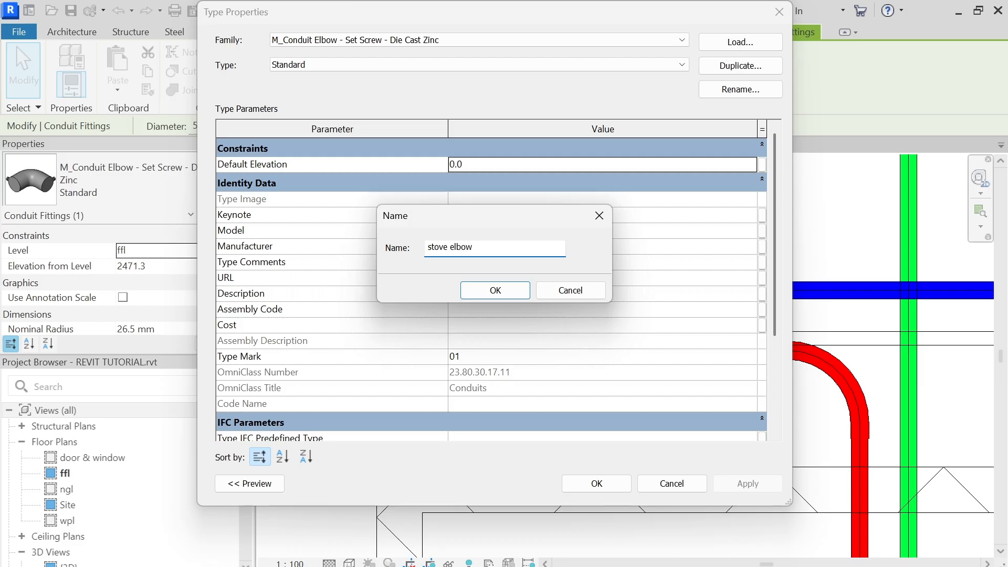
{"action": "left_click", "coordinate": [523, 290]}
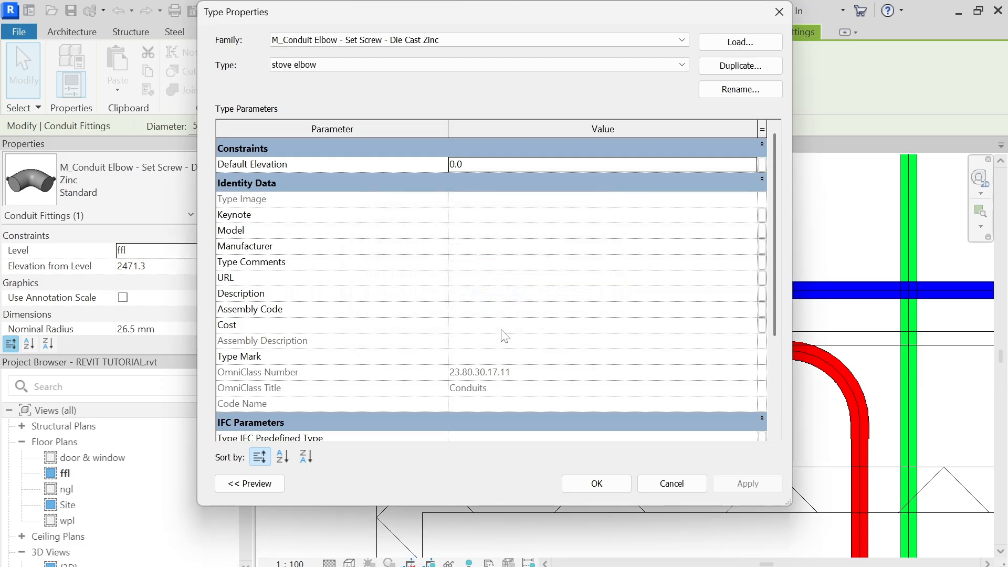
{"action": "left_click", "coordinate": [478, 361]}
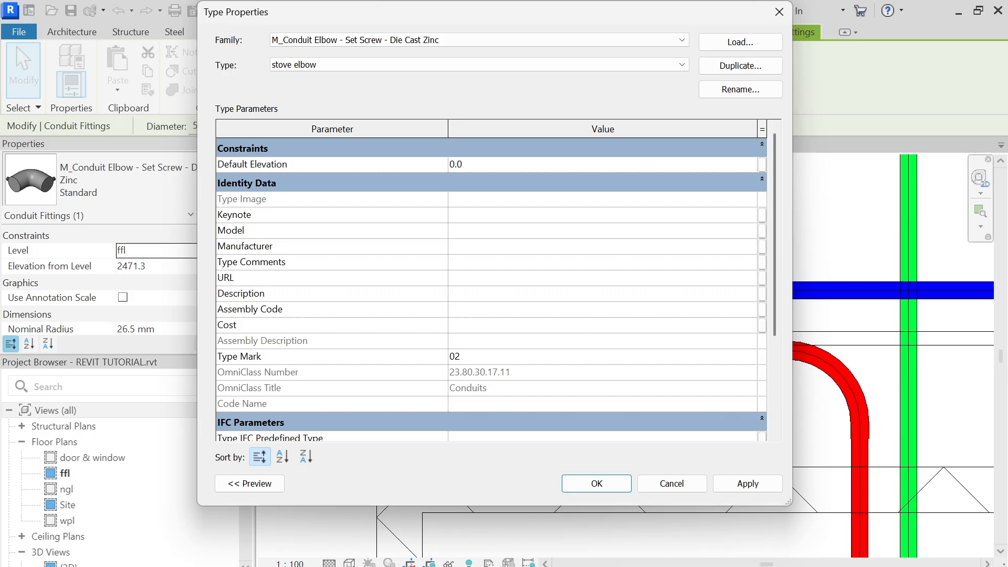
{"action": "left_click", "coordinate": [595, 482]}
{"action": "left_click", "coordinate": [554, 314]}
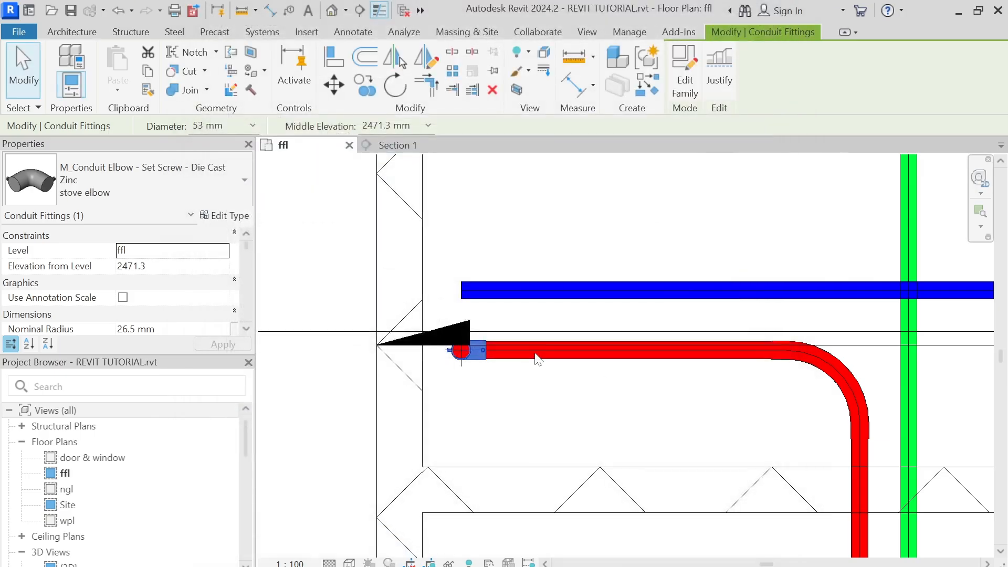
{"action": "left_click", "coordinate": [512, 387]}
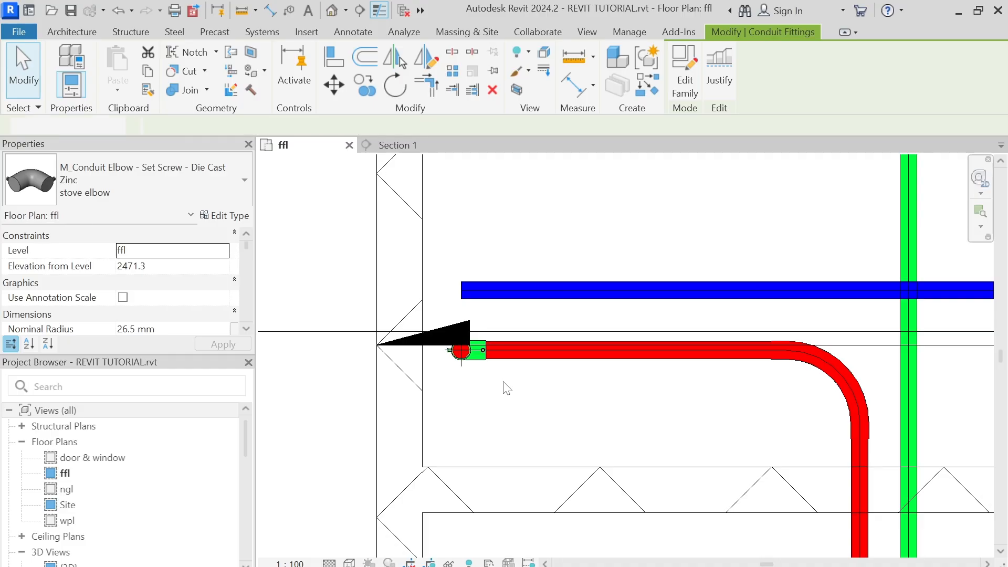
Step: Set the stove elbow type's Type Mark to 03
{"action": "left_click", "coordinate": [475, 356]}
{"action": "scroll", "coordinate": [475, 362], "scroll_direction": "up", "scroll_amount": 2}
{"action": "left_click", "coordinate": [225, 216]}
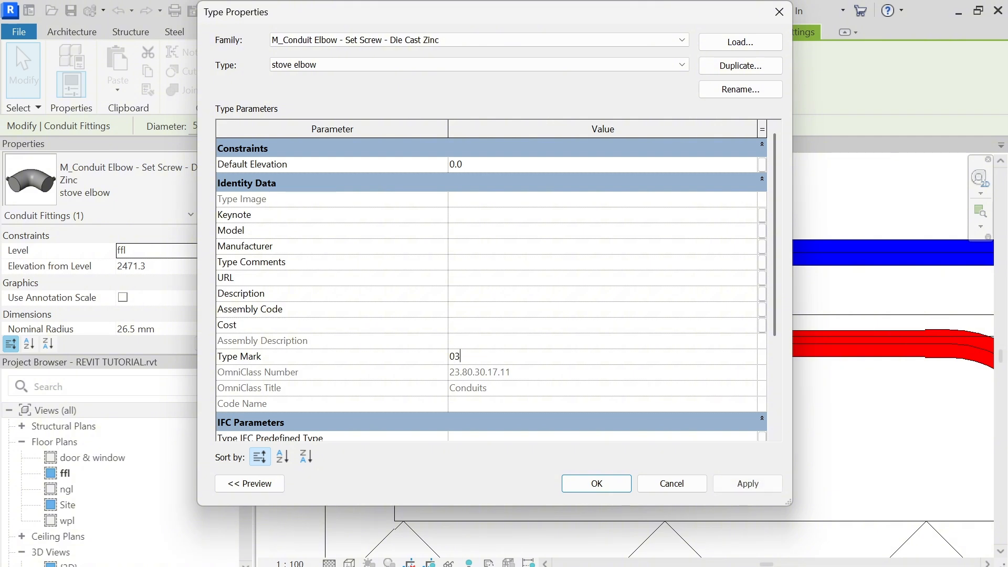
{"action": "left_click", "coordinate": [483, 358]}
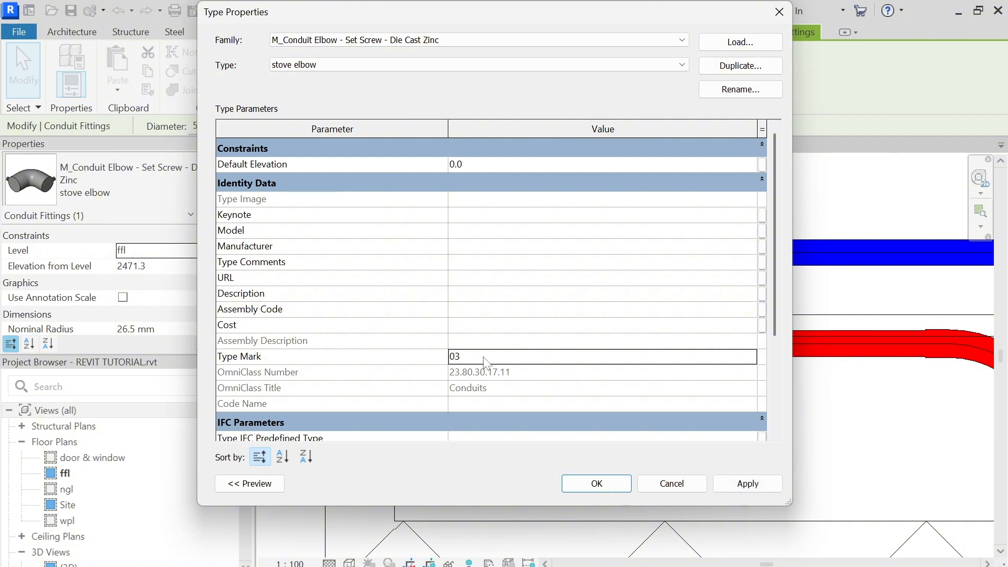
{"action": "left_click", "coordinate": [584, 484]}
{"action": "left_click", "coordinate": [554, 314]}
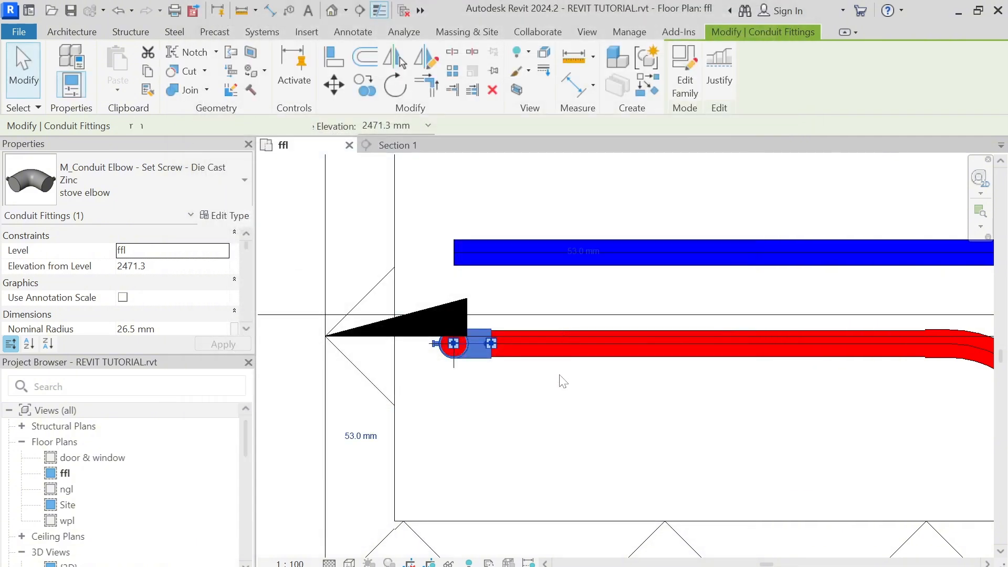
{"action": "left_click", "coordinate": [513, 376]}
{"action": "scroll", "coordinate": [497, 376], "scroll_direction": "down", "scroll_amount": 3}
{"action": "scroll", "coordinate": [497, 376], "scroll_direction": "up", "scroll_amount": 4}
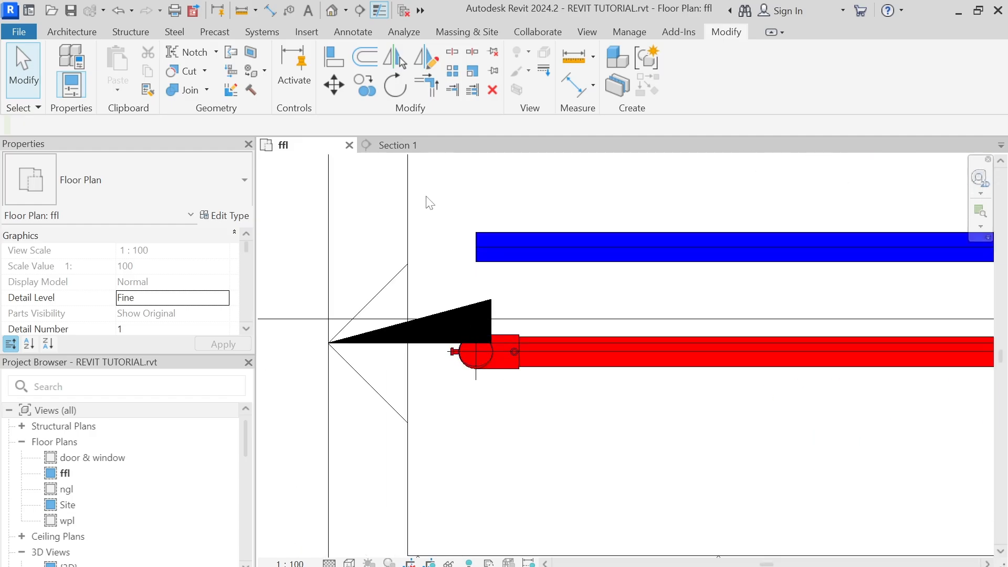
Step: In Section 1, nudge the stove conduit's vertical drop four times towards the wall so it sits against the wall face
{"action": "left_click", "coordinate": [401, 146]}
{"action": "left_click", "coordinate": [580, 313]}
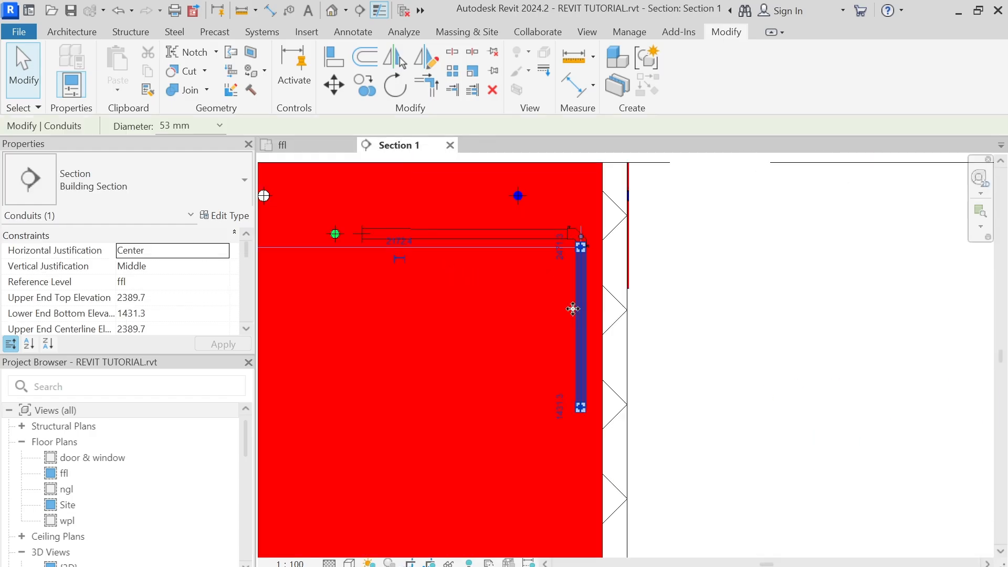
{"action": "scroll", "coordinate": [577, 310], "scroll_direction": "up", "scroll_amount": 5}
{"action": "key", "text": "Right"}
{"action": "key", "text": "Right"}
{"action": "key", "text": "Right"}
{"action": "key", "text": "Right"}
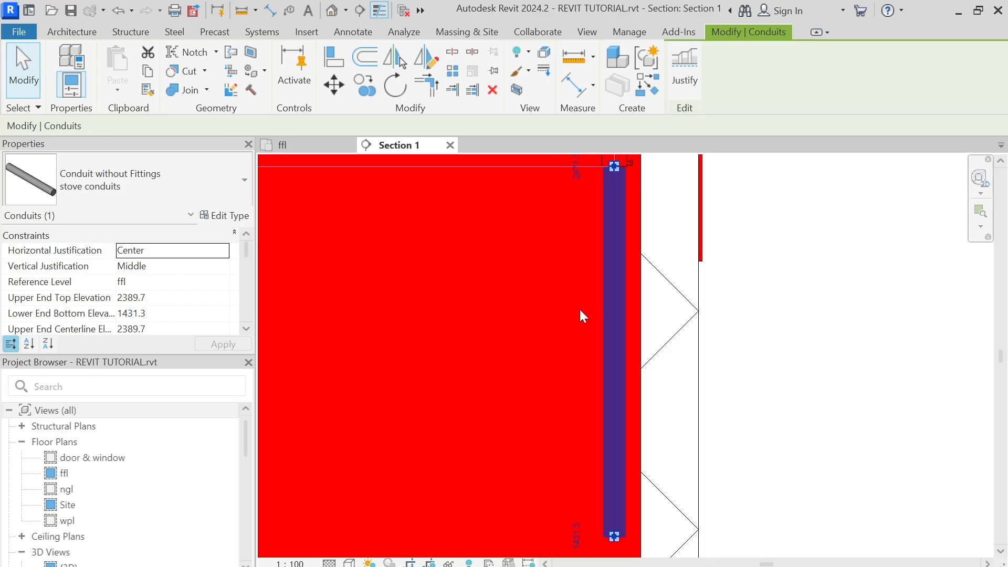
{"action": "left_click", "coordinate": [742, 313]}
{"action": "scroll", "coordinate": [743, 315], "scroll_direction": "down", "scroll_amount": 5}
{"action": "scroll", "coordinate": [707, 361], "scroll_direction": "up", "scroll_amount": 2}
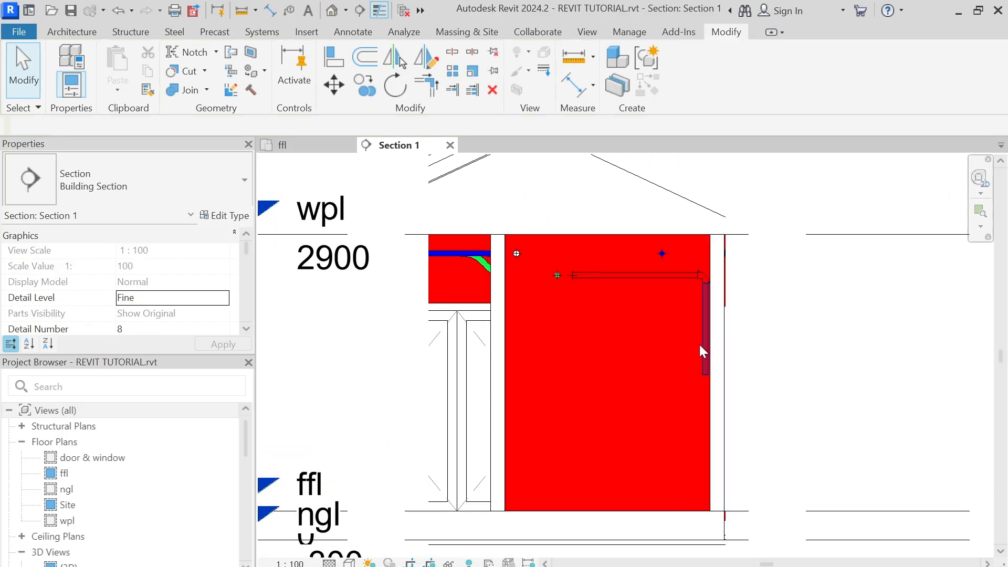
Step: In the ffl floor plan, temporarily hide the end elbow of the blue conduit that passes through the wall beside the door
{"action": "left_click", "coordinate": [315, 146]}
{"action": "scroll", "coordinate": [452, 268], "scroll_direction": "down", "scroll_amount": 4}
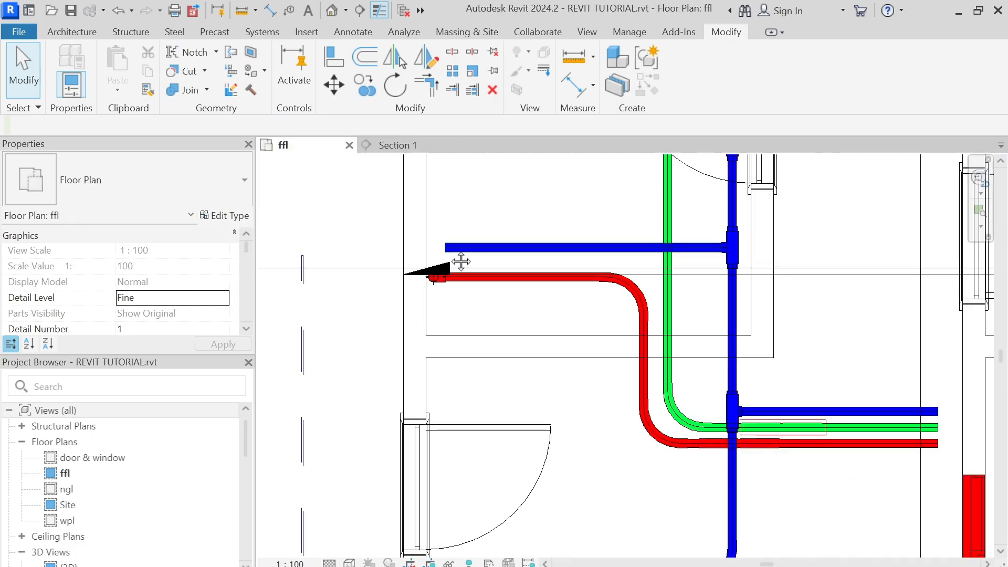
{"action": "scroll", "coordinate": [445, 273], "scroll_direction": "down", "scroll_amount": 4}
{"action": "scroll", "coordinate": [412, 510], "scroll_direction": "up", "scroll_amount": 8}
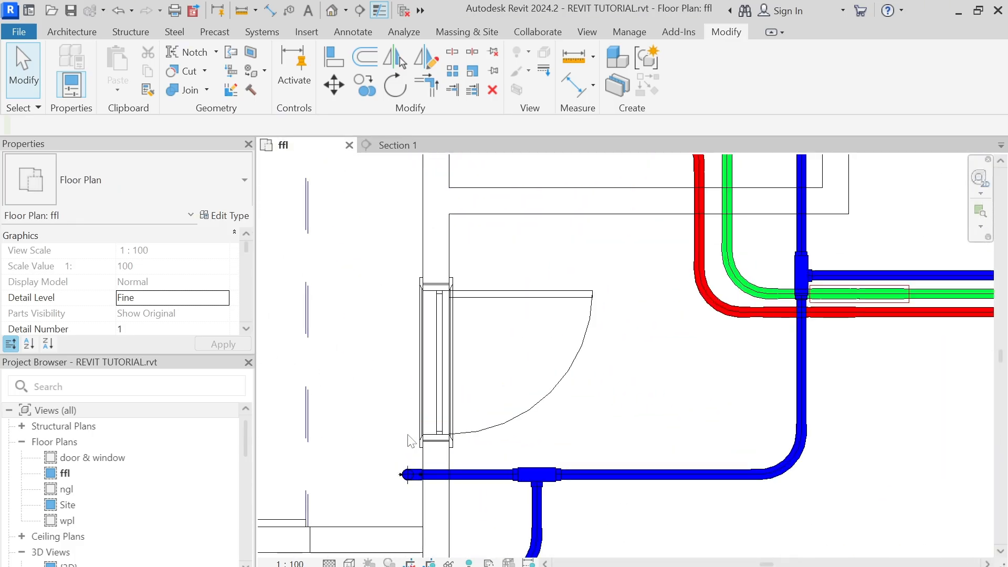
{"action": "scroll", "coordinate": [413, 504], "scroll_direction": "up", "scroll_amount": 2}
{"action": "left_click", "coordinate": [415, 499]}
{"action": "scroll", "coordinate": [431, 495], "scroll_direction": "up", "scroll_amount": 1}
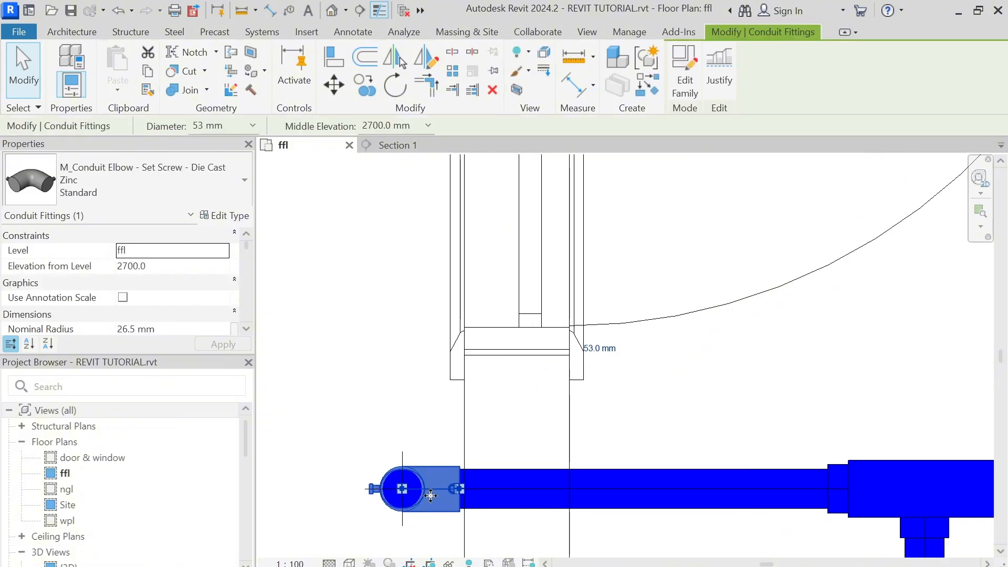
{"action": "key", "text": "h"}
{"action": "key", "text": "h"}
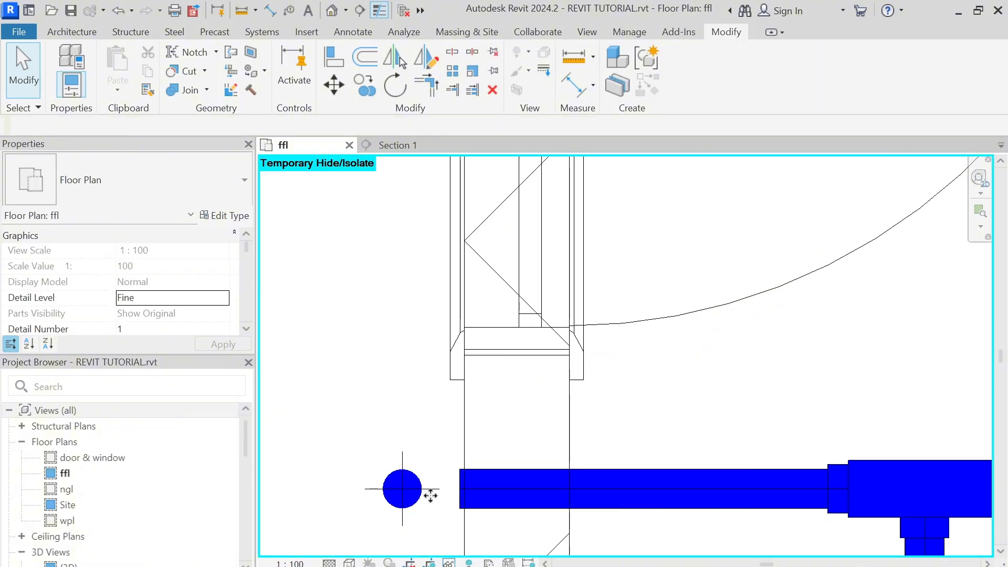
Step: Copy the exposed vertical switch and socket conduit to just beyond the open end of the blue branch above the stove conduit
{"action": "left_click", "coordinate": [401, 489]}
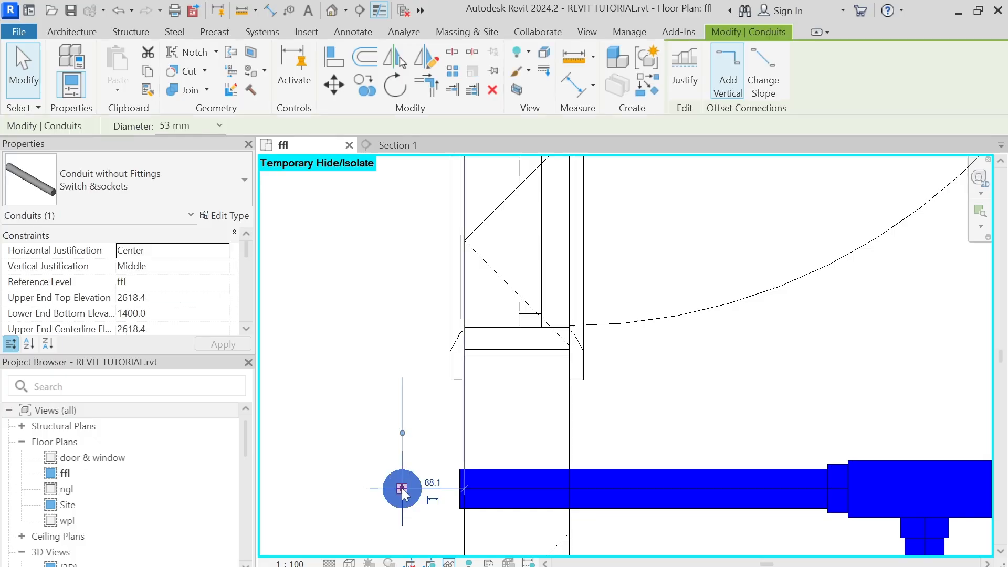
{"action": "key", "text": "c"}
{"action": "key", "text": "o"}
{"action": "left_click", "coordinate": [402, 489]}
{"action": "scroll", "coordinate": [407, 488], "scroll_direction": "down", "scroll_amount": 3}
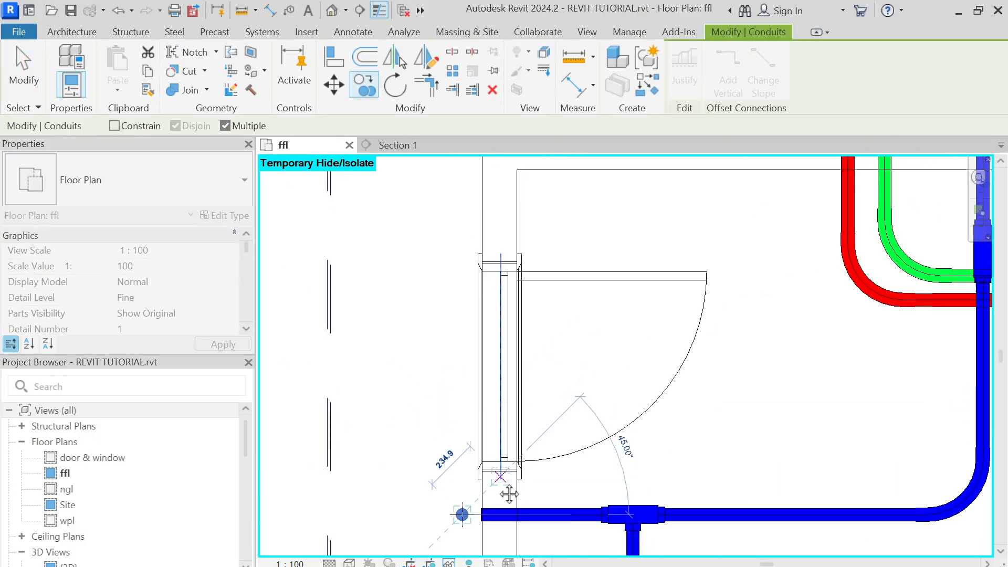
{"action": "scroll", "coordinate": [510, 344], "scroll_direction": "down", "scroll_amount": 4}
{"action": "scroll", "coordinate": [519, 272], "scroll_direction": "up", "scroll_amount": 3}
{"action": "middle_click_drag", "start_coordinate": [518, 209], "coordinate": [518, 326]}
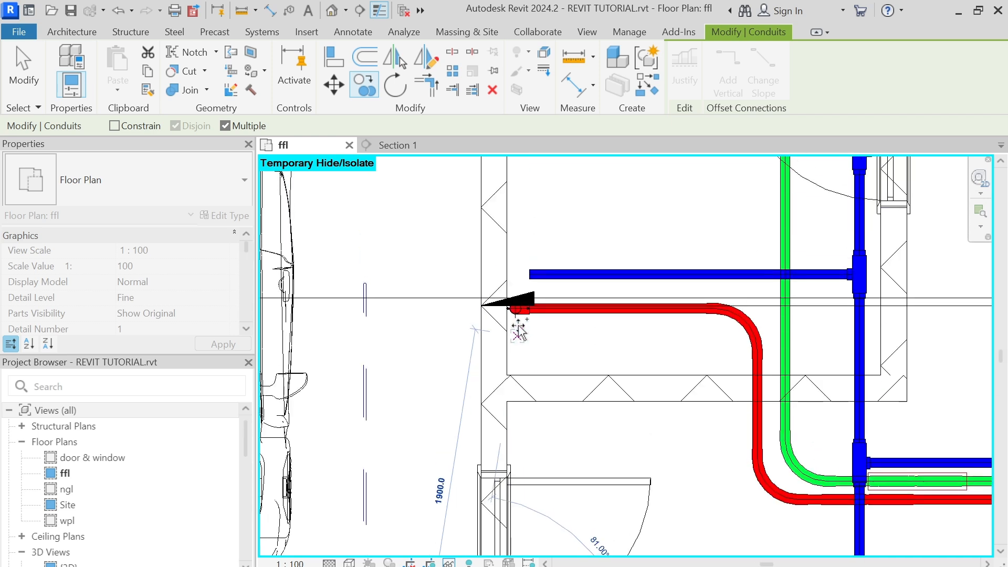
{"action": "scroll", "coordinate": [518, 282], "scroll_direction": "up", "scroll_amount": 3}
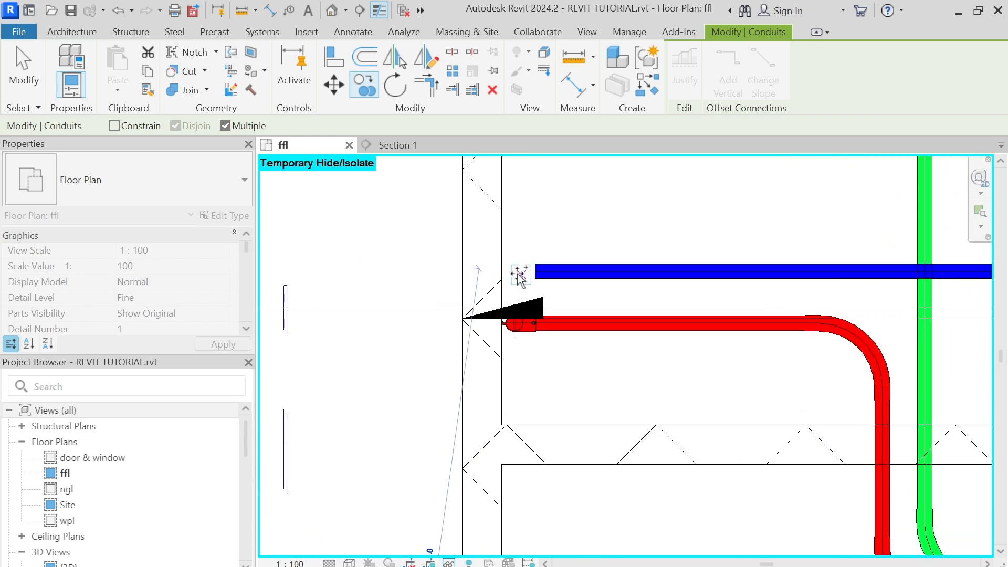
{"action": "left_click", "coordinate": [518, 273]}
{"action": "key", "text": "Escape"}
{"action": "key", "text": "Escape"}
{"action": "scroll", "coordinate": [532, 295], "scroll_direction": "up", "scroll_amount": 2}
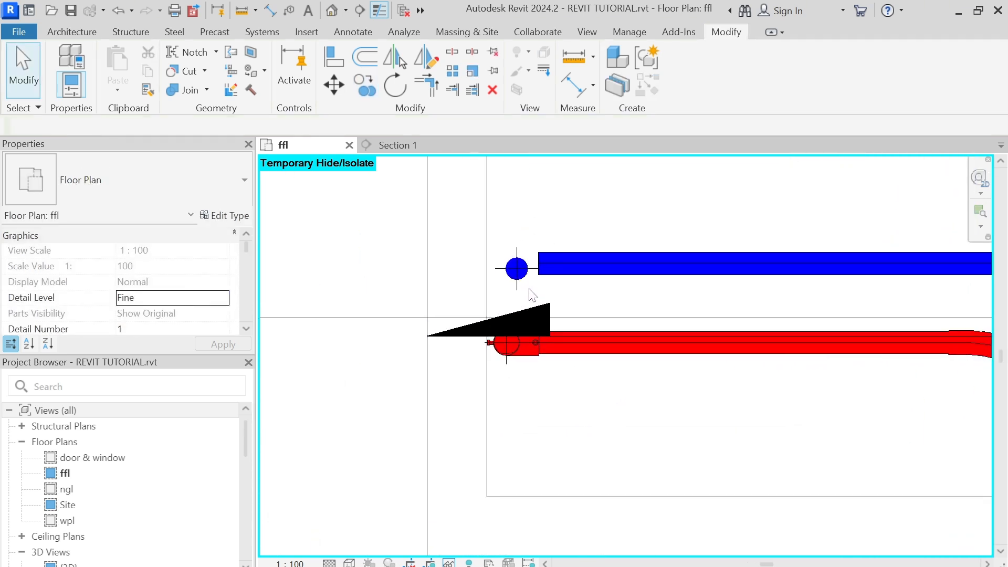
Step: Reset the temporary hide in the ffl floor plan to restore the hidden elbow
{"action": "scroll", "coordinate": [529, 289], "scroll_direction": "down", "scroll_amount": 3}
{"action": "key", "text": "h"}
{"action": "key", "text": "r"}
{"action": "scroll", "coordinate": [534, 254], "scroll_direction": "up", "scroll_amount": 5}
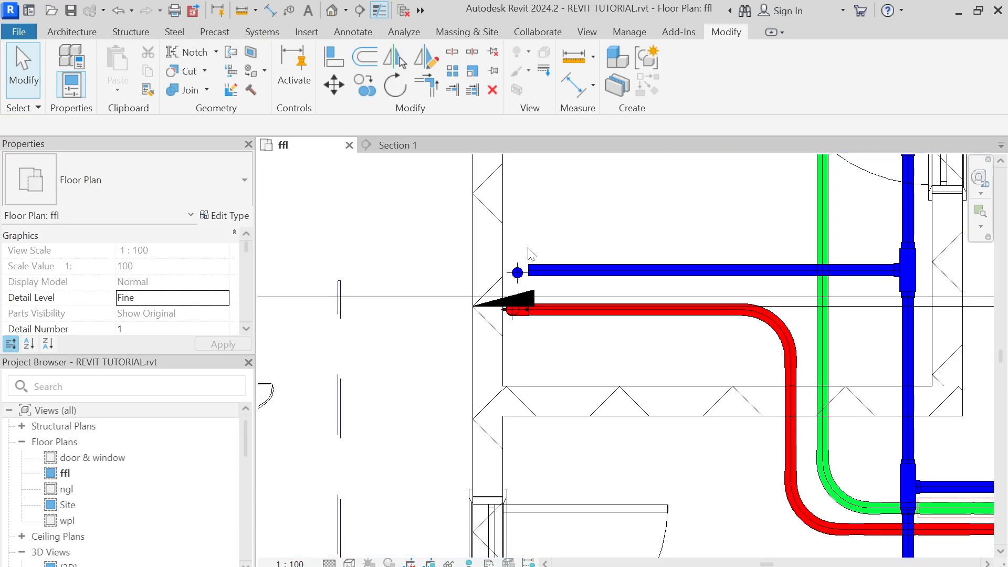
{"action": "key", "text": "a"}
{"action": "key", "text": "l"}
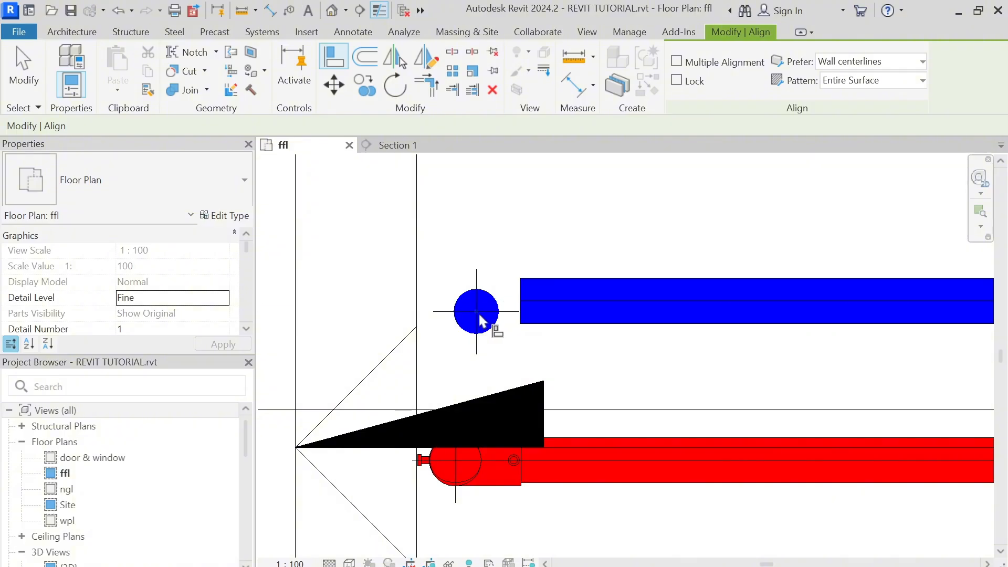
{"action": "key", "text": "Escape"}
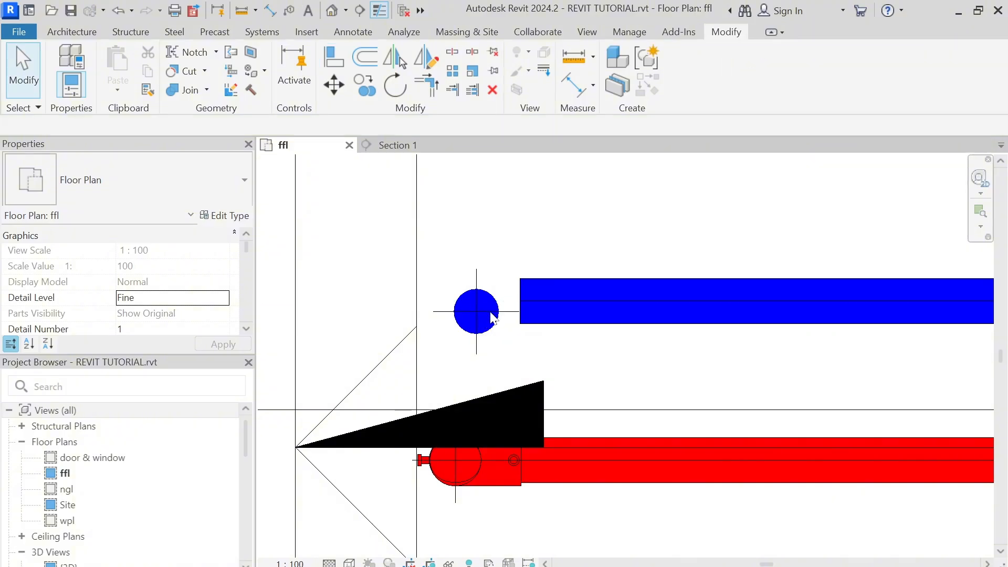
{"action": "left_click", "coordinate": [477, 311]}
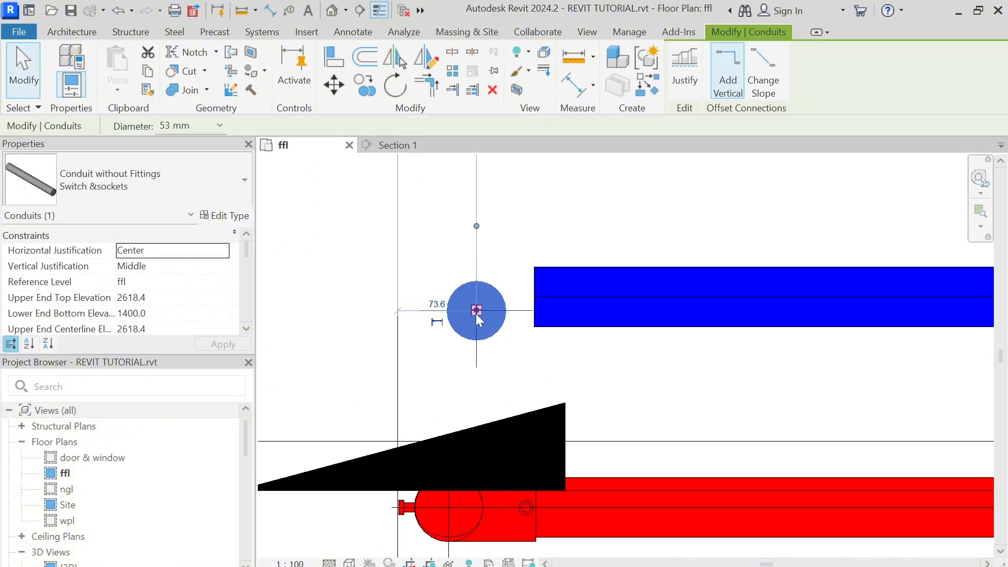
{"action": "scroll", "coordinate": [476, 313], "scroll_direction": "up", "scroll_amount": 2}
{"action": "scroll", "coordinate": [476, 313], "scroll_direction": "down", "scroll_amount": 4}
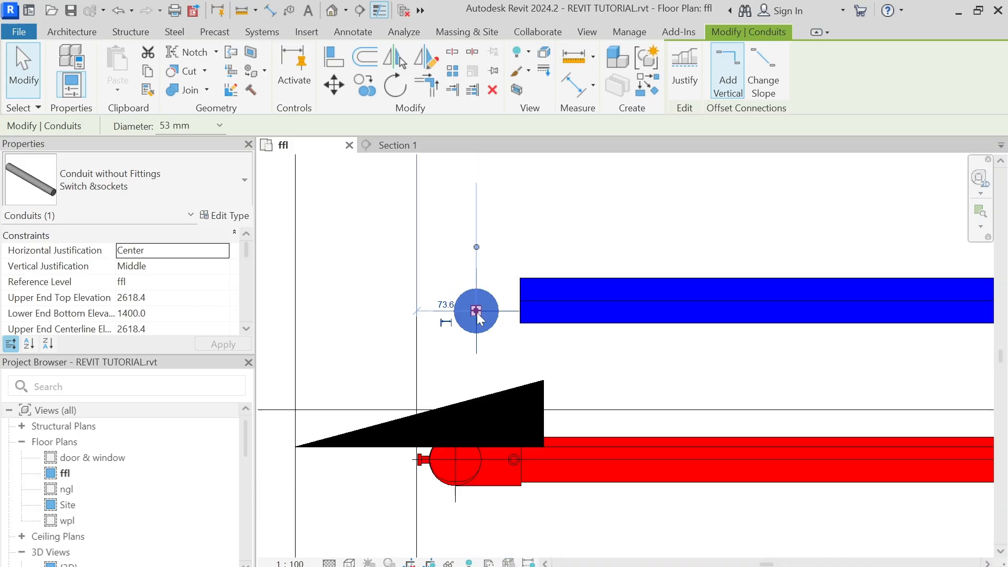
Step: Align the copied vertical switch and socket conduit with the centreline of the blue branch above the stove conduit
{"action": "key", "text": "a"}
{"action": "key", "text": "l"}
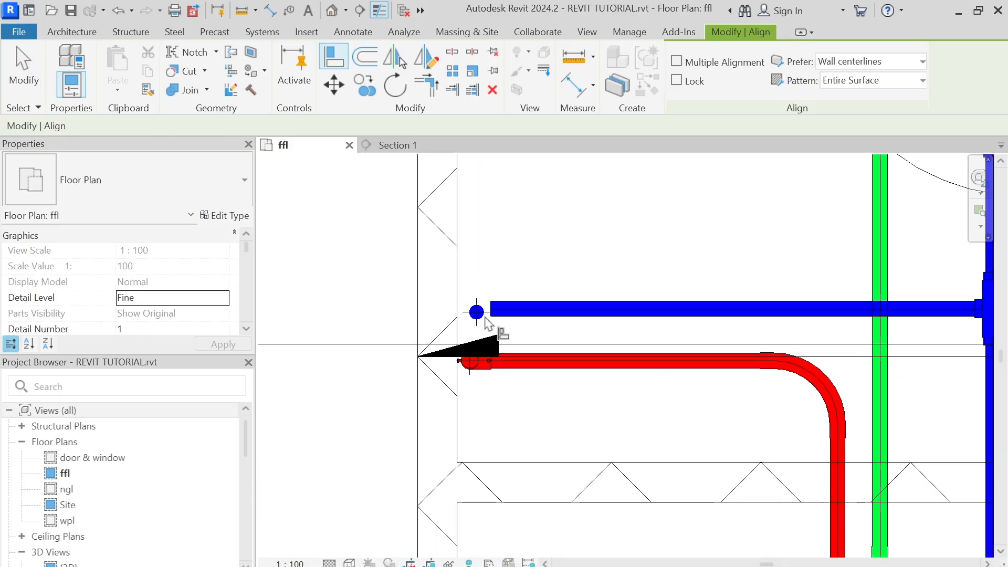
{"action": "scroll", "coordinate": [477, 312], "scroll_direction": "up", "scroll_amount": 3}
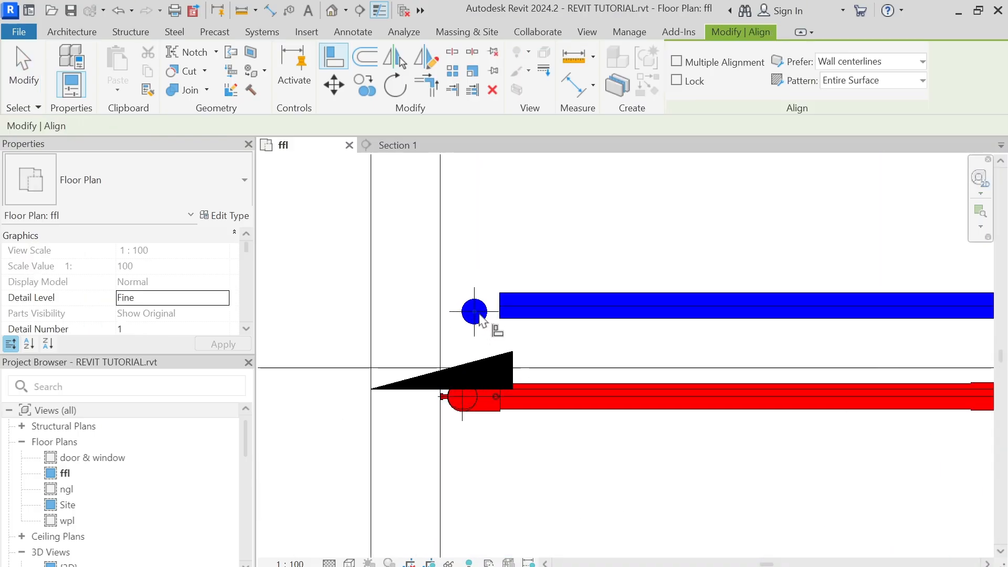
{"action": "left_click", "coordinate": [516, 303]}
{"action": "scroll", "coordinate": [516, 303], "scroll_direction": "down", "scroll_amount": 3}
{"action": "key", "text": "Escape"}
{"action": "key", "text": "Escape"}
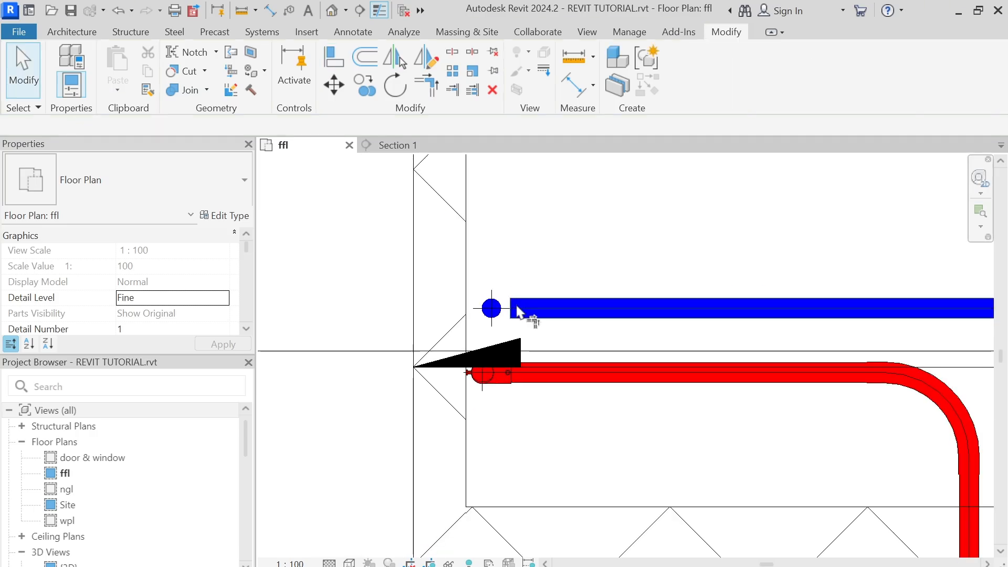
Step: Join the blue branch and the copied vertical conduit into a corner with Trim/Extend to Corner
{"action": "key", "text": "t"}
{"action": "key", "text": "r"}
{"action": "left_click", "coordinate": [492, 308]}
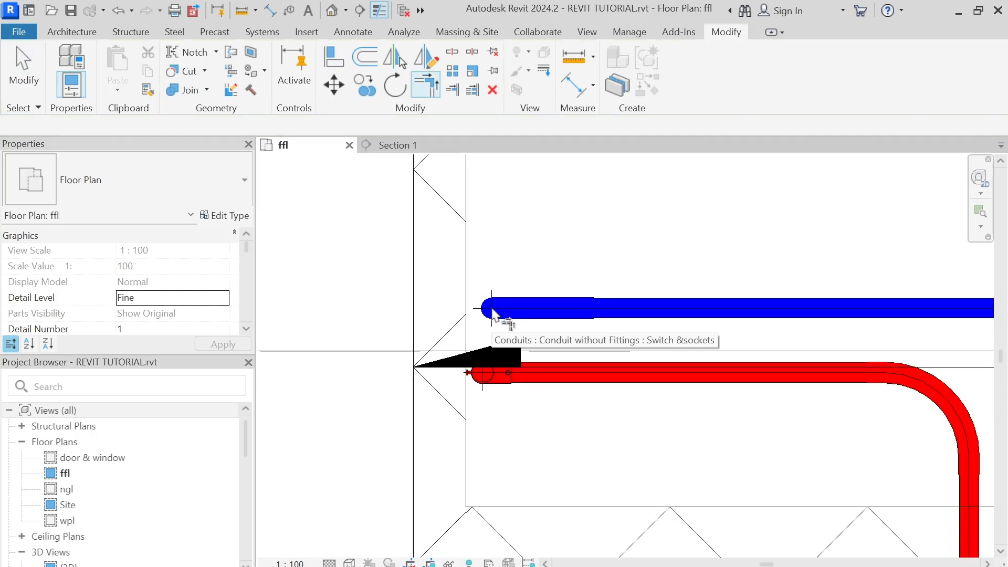
{"action": "key", "text": "Escape"}
{"action": "scroll", "coordinate": [494, 313], "scroll_direction": "up", "scroll_amount": 2}
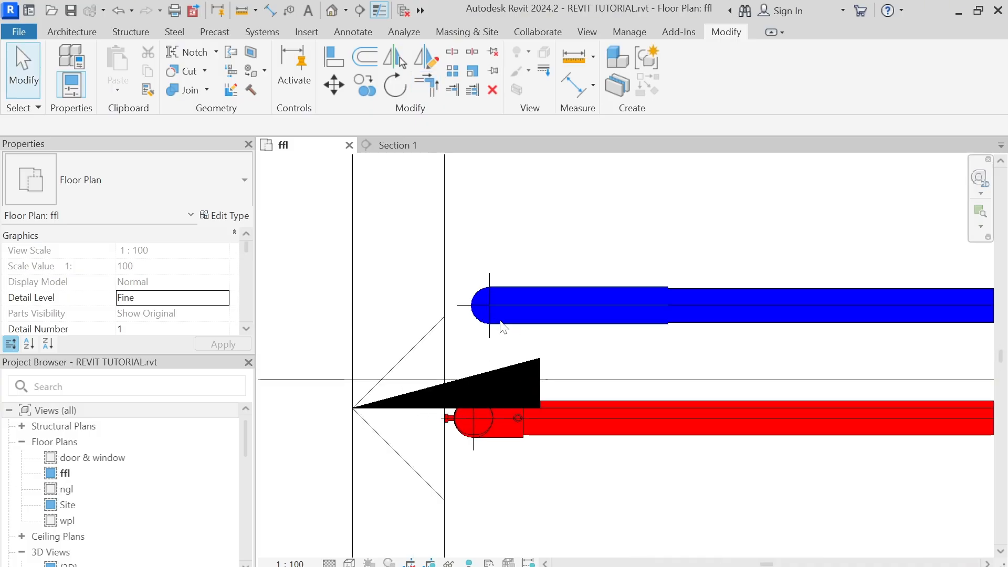
{"action": "double_click", "coordinate": [503, 324]}
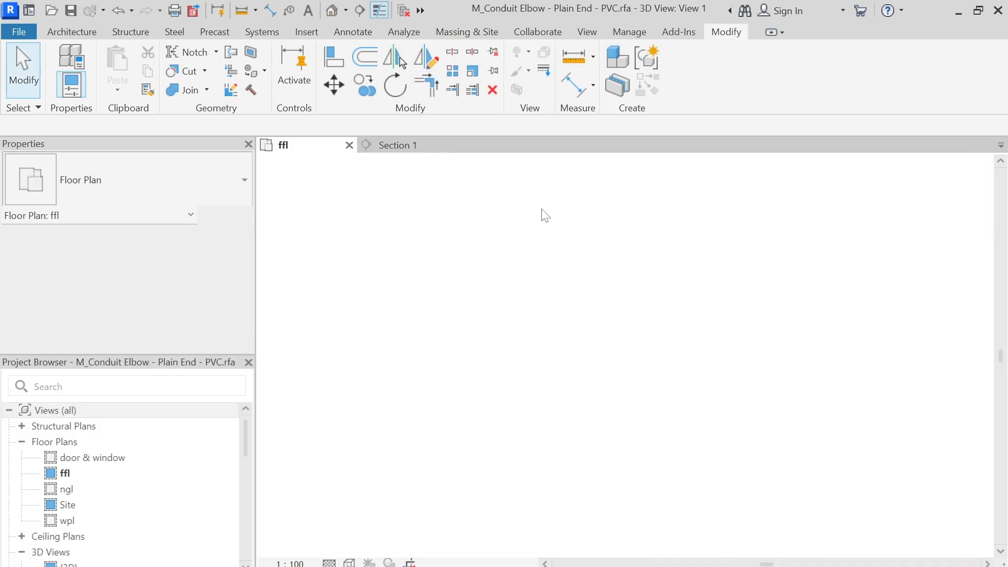
{"action": "left_click", "coordinate": [551, 146]}
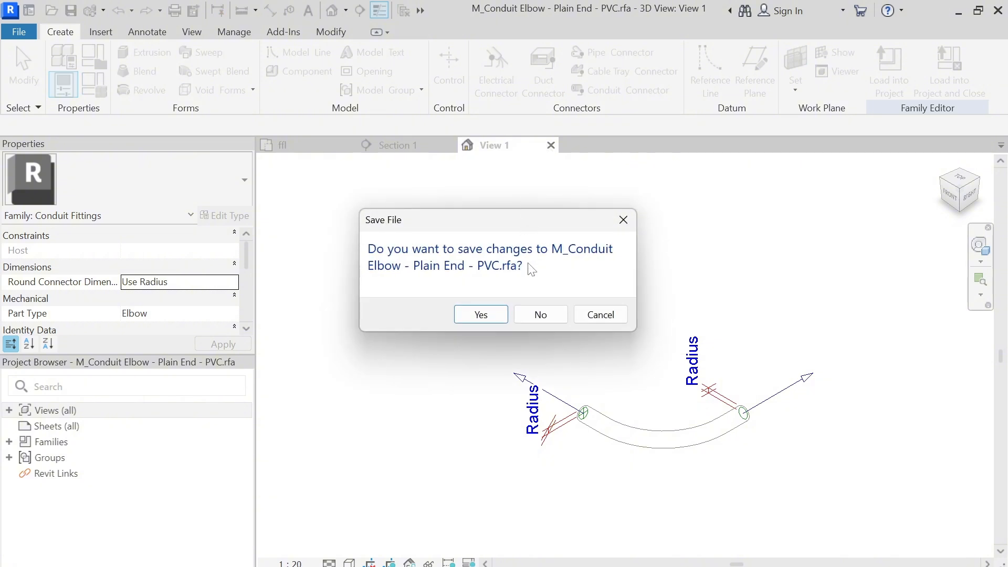
{"action": "left_click", "coordinate": [540, 315]}
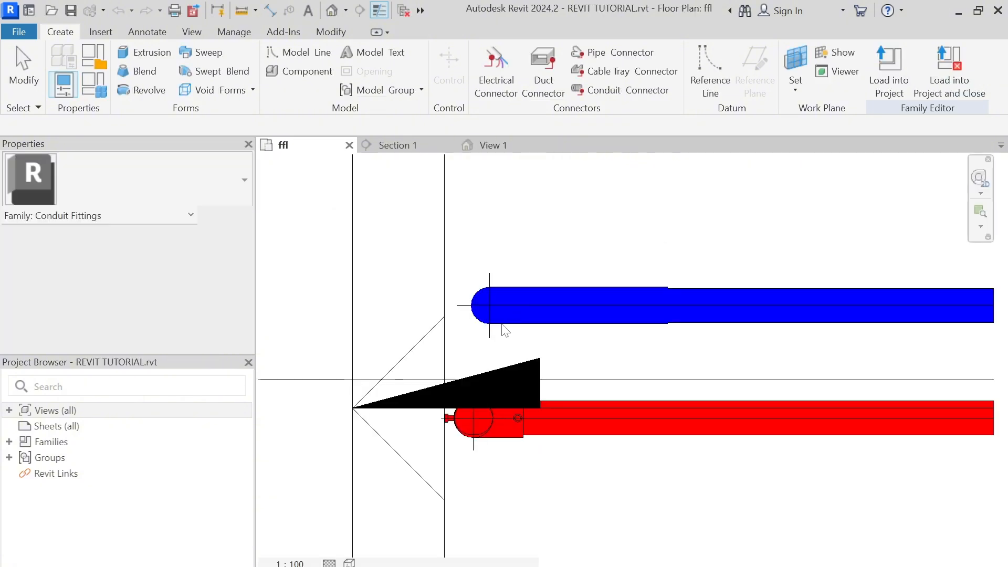
Step: Change the blue branch's end elbow to the Standard type of M_Conduit Elbow - Set Screw - Die Cast Zinc
{"action": "left_click", "coordinate": [501, 326]}
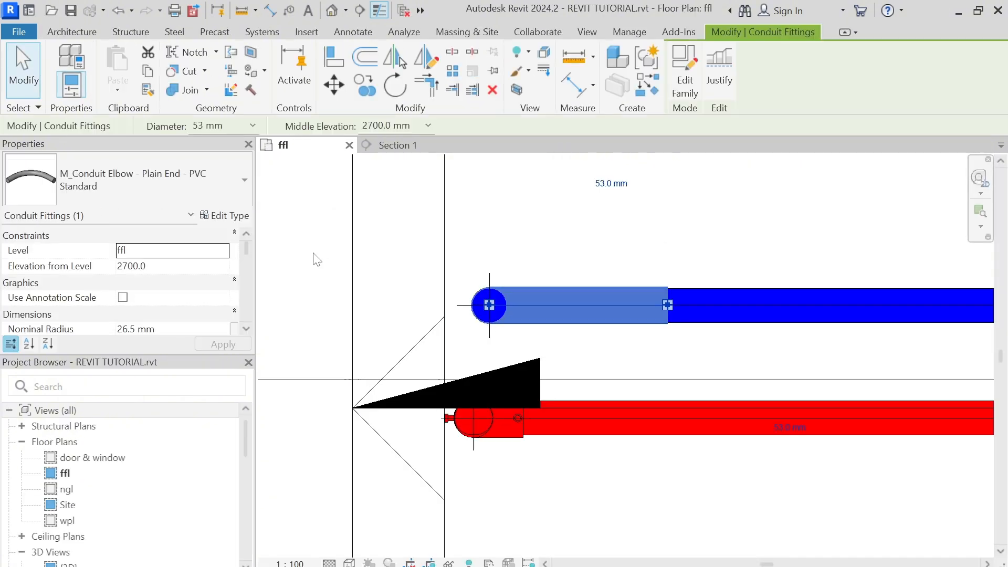
{"action": "left_click", "coordinate": [209, 190]}
{"action": "left_click", "coordinate": [67, 313]}
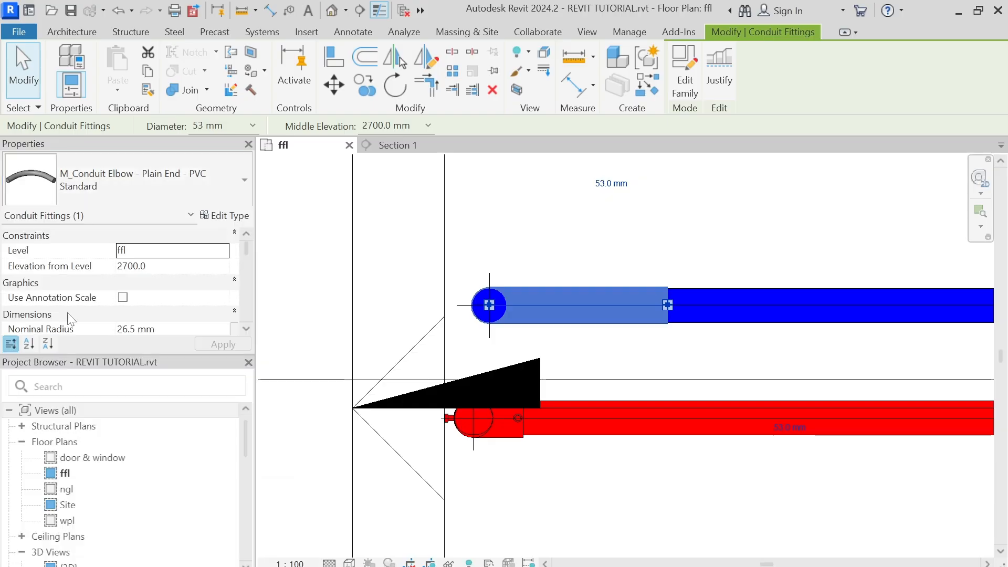
{"action": "left_click", "coordinate": [492, 262]}
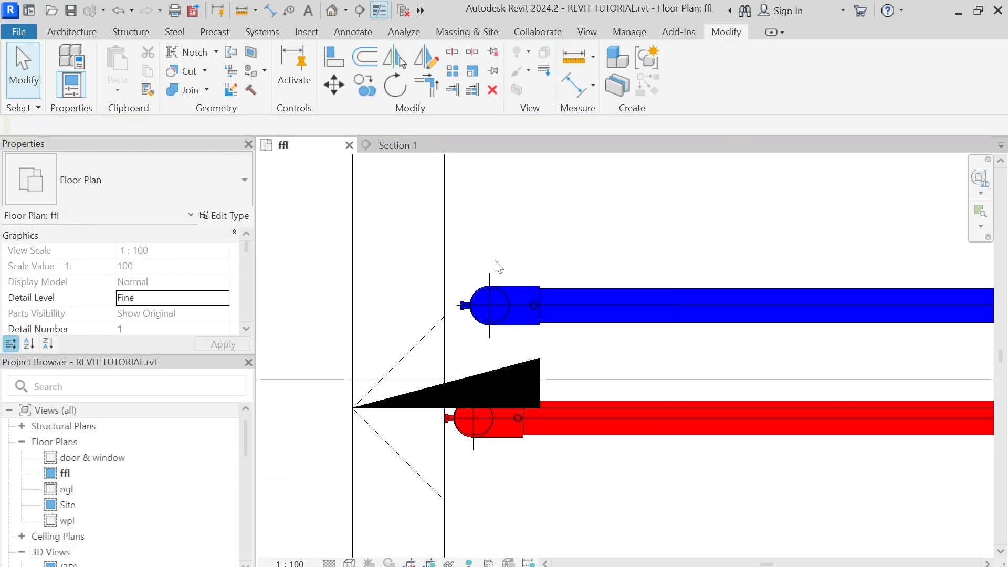
Step: Align the inner end of the blue end elbow with the inner end of the red stove elbow near the wall
{"action": "scroll", "coordinate": [495, 262], "scroll_direction": "down", "scroll_amount": 5}
{"action": "scroll", "coordinate": [493, 279], "scroll_direction": "up", "scroll_amount": 4}
{"action": "scroll", "coordinate": [493, 280], "scroll_direction": "up", "scroll_amount": 1}
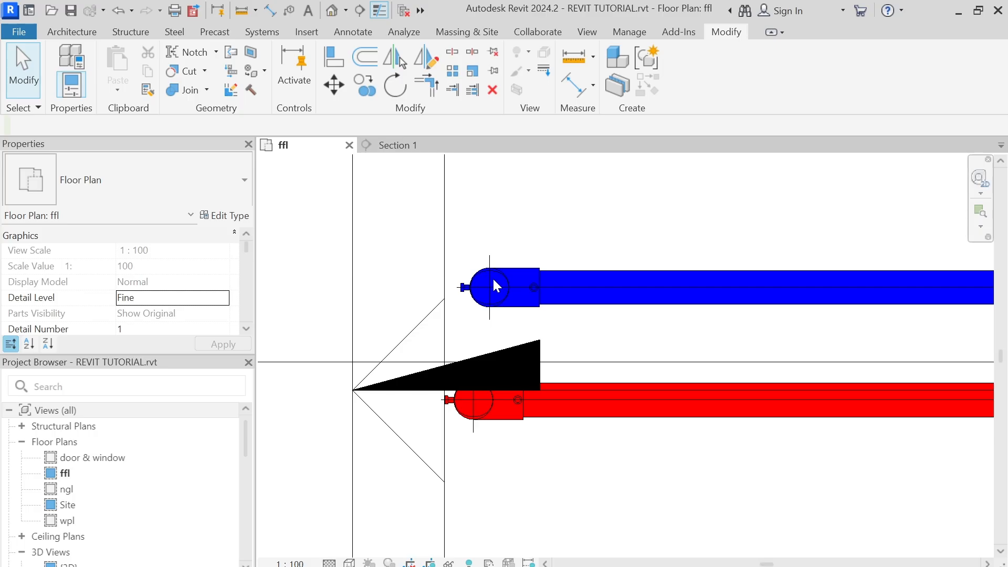
{"action": "key", "text": "a"}
{"action": "key", "text": "l"}
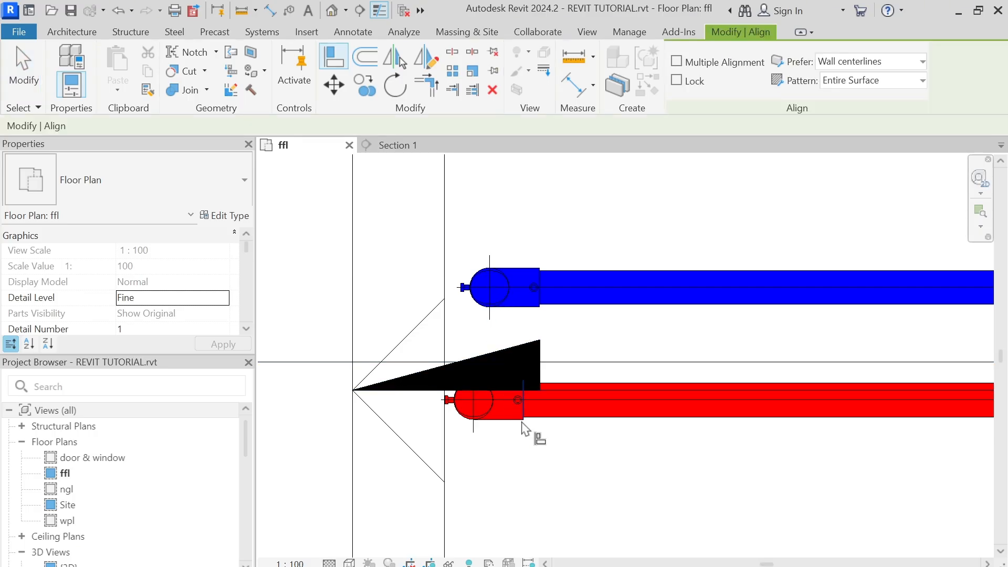
{"action": "scroll", "coordinate": [542, 317], "scroll_direction": "up", "scroll_amount": 4}
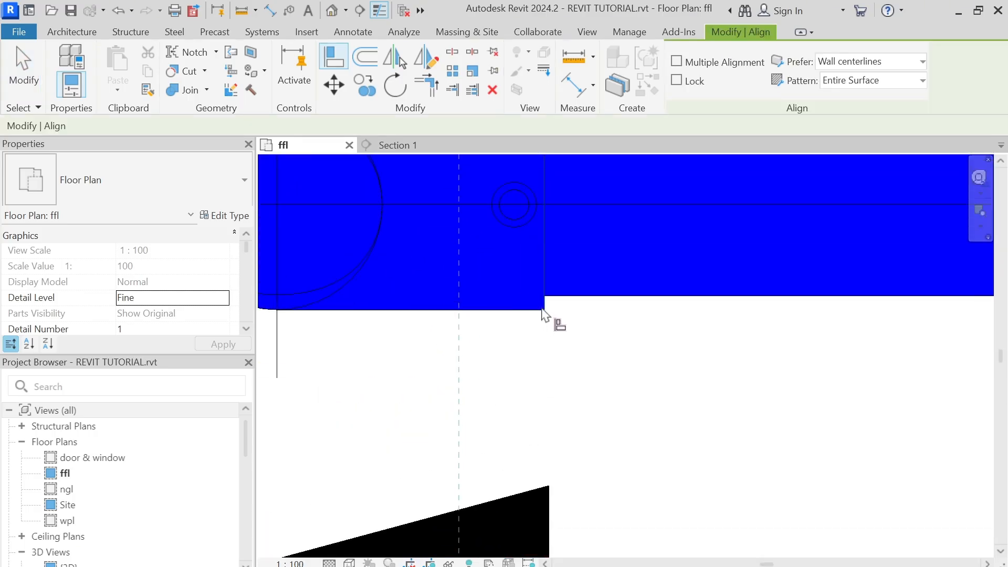
{"action": "left_click", "coordinate": [544, 315]}
{"action": "scroll", "coordinate": [546, 317], "scroll_direction": "down", "scroll_amount": 2}
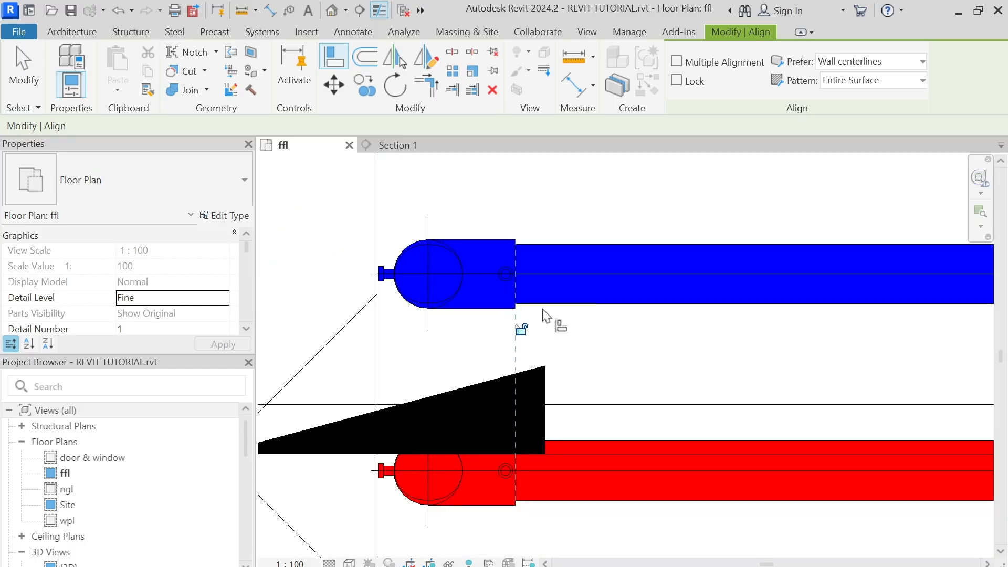
{"action": "key", "text": "Escape"}
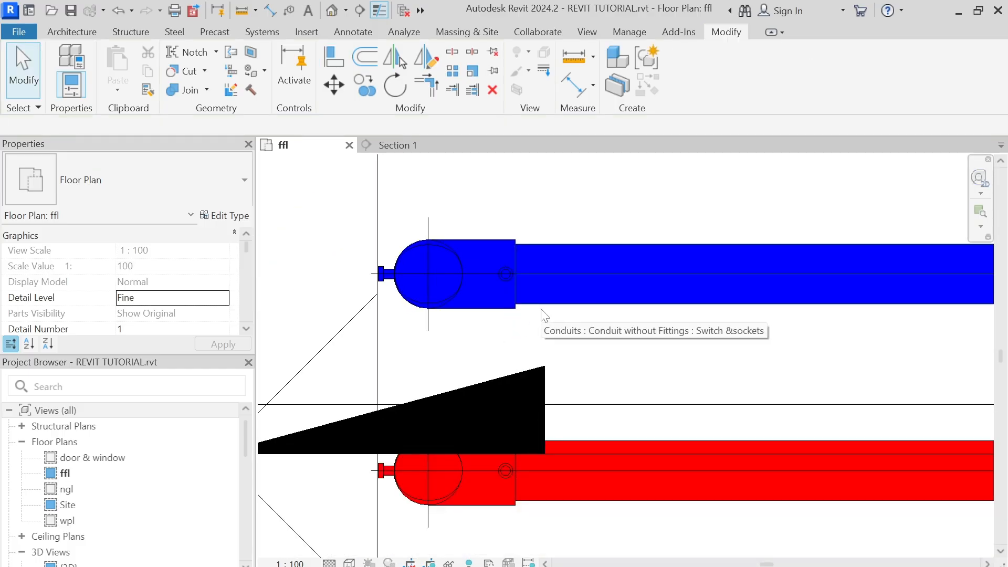
Step: Temporarily hide the blue end elbow above the stove conduit to expose its vertical conduit
{"action": "scroll", "coordinate": [544, 316], "scroll_direction": "down", "scroll_amount": 4}
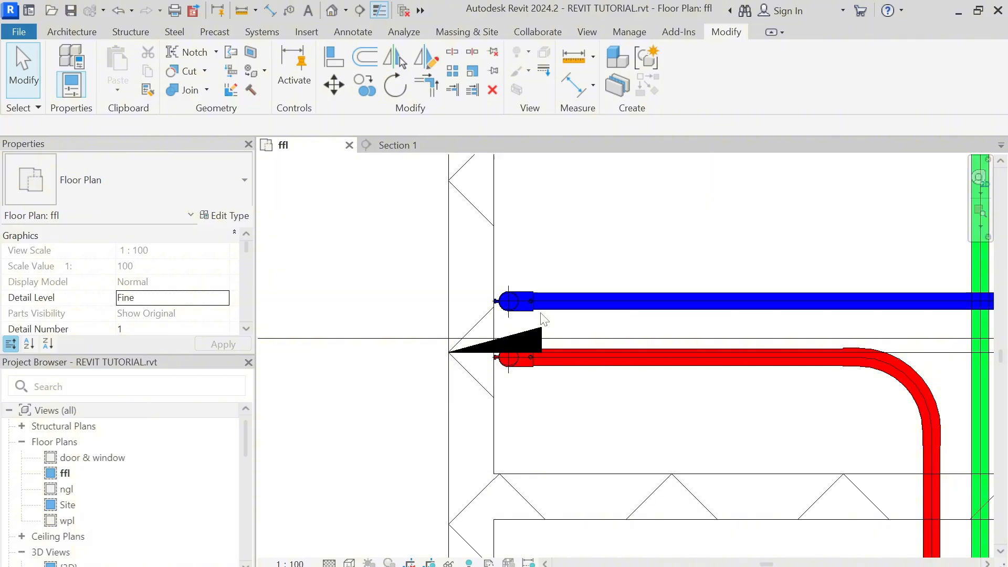
{"action": "scroll", "coordinate": [541, 314], "scroll_direction": "down", "scroll_amount": 3}
{"action": "middle_click_drag", "start_coordinate": [572, 309], "coordinate": [512, 317]}
{"action": "scroll", "coordinate": [515, 314], "scroll_direction": "down", "scroll_amount": 2}
{"action": "scroll", "coordinate": [572, 310], "scroll_direction": "up", "scroll_amount": 2}
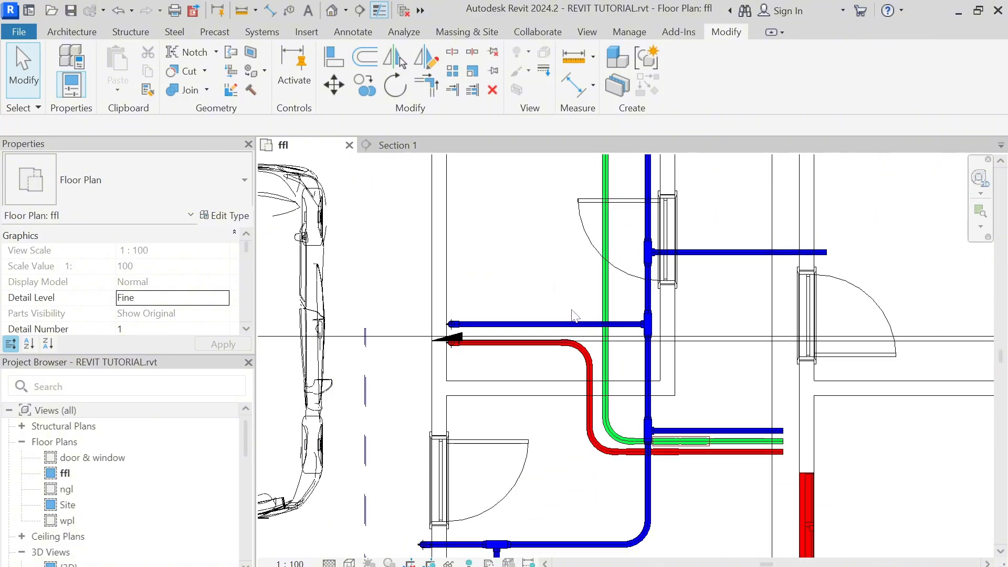
{"action": "scroll", "coordinate": [573, 318], "scroll_direction": "up", "scroll_amount": 2}
{"action": "scroll", "coordinate": [354, 341], "scroll_direction": "up", "scroll_amount": 5}
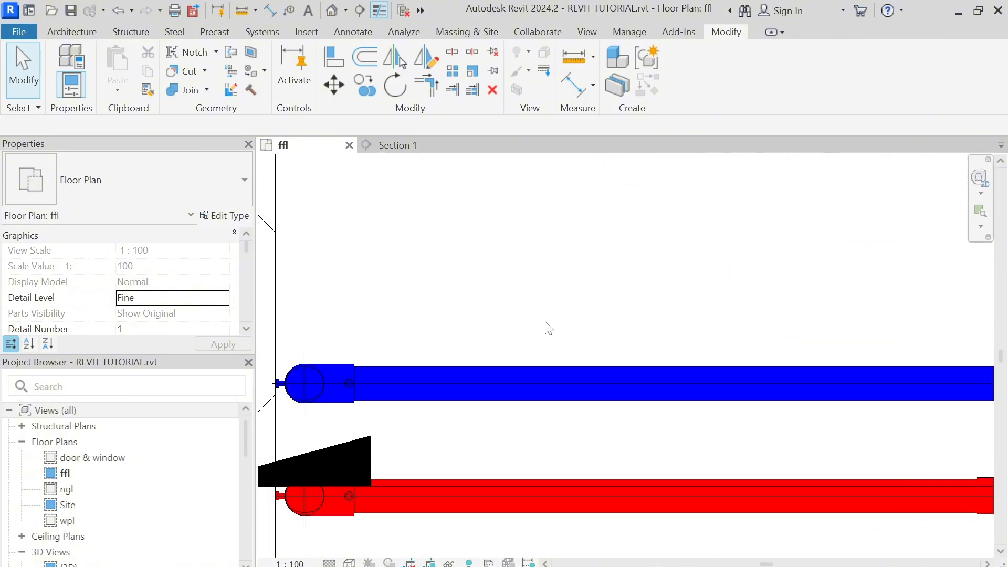
{"action": "scroll", "coordinate": [549, 328], "scroll_direction": "down", "scroll_amount": 1}
{"action": "scroll", "coordinate": [442, 352], "scroll_direction": "up", "scroll_amount": 2}
{"action": "left_click", "coordinate": [446, 352]}
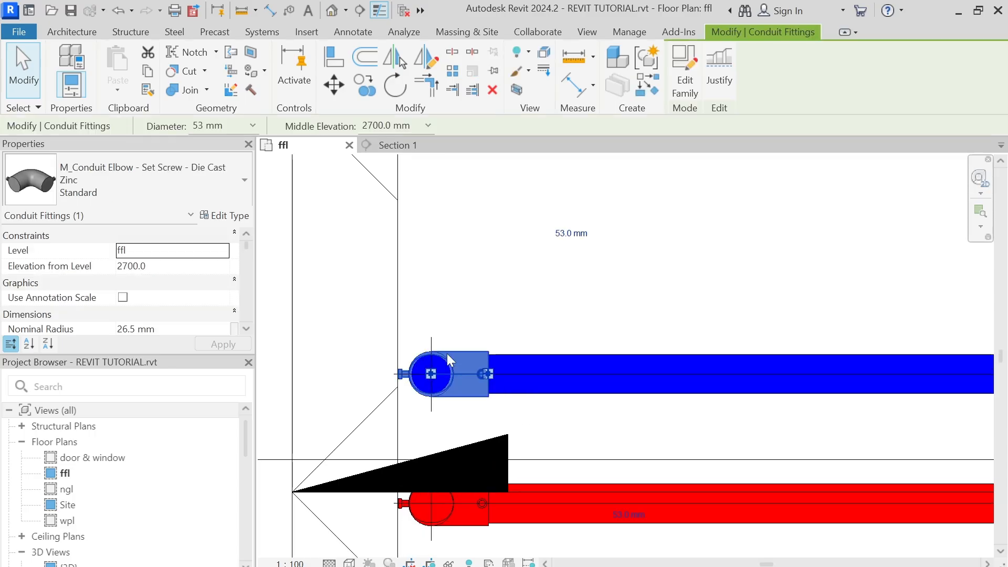
{"action": "key", "text": "h"}
{"action": "key", "text": "h"}
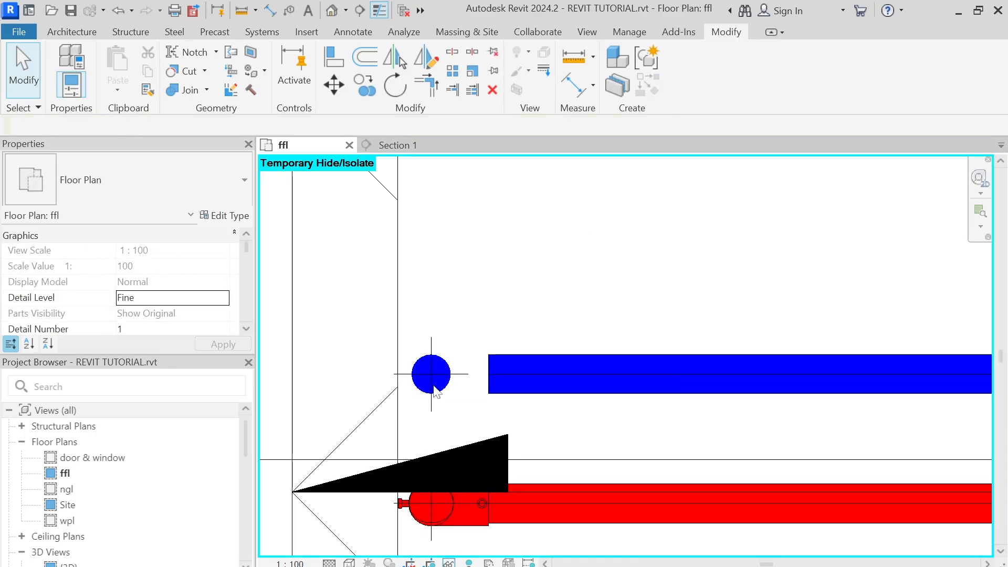
Step: Copy the exposed vertical conduit to the open space above the blue branch and reset the temporary hide
{"action": "left_click", "coordinate": [424, 373]}
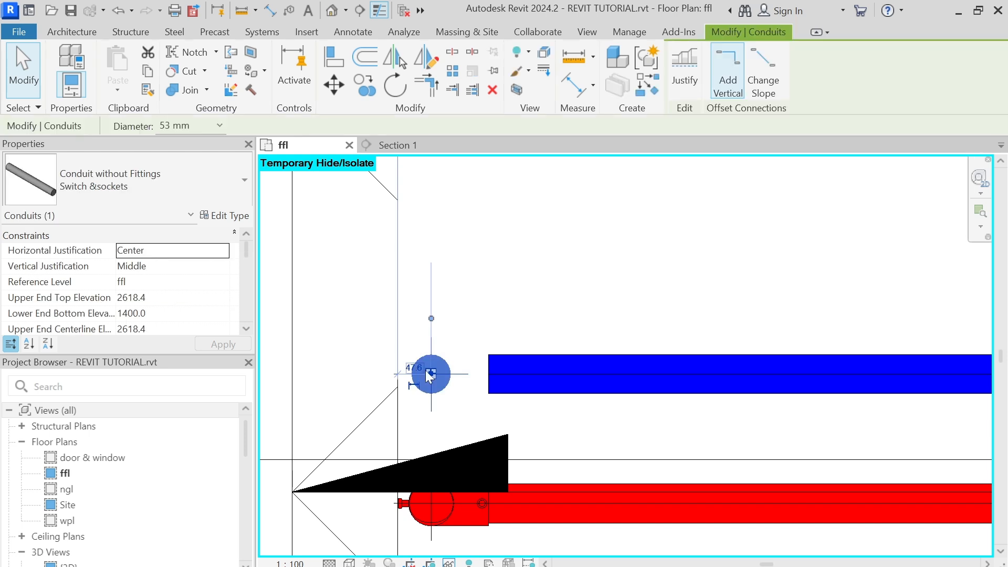
{"action": "left_click_drag", "start_coordinate": [424, 373], "coordinate": [446, 370]}
{"action": "left_click", "coordinate": [529, 308]}
{"action": "key", "text": "Escape"}
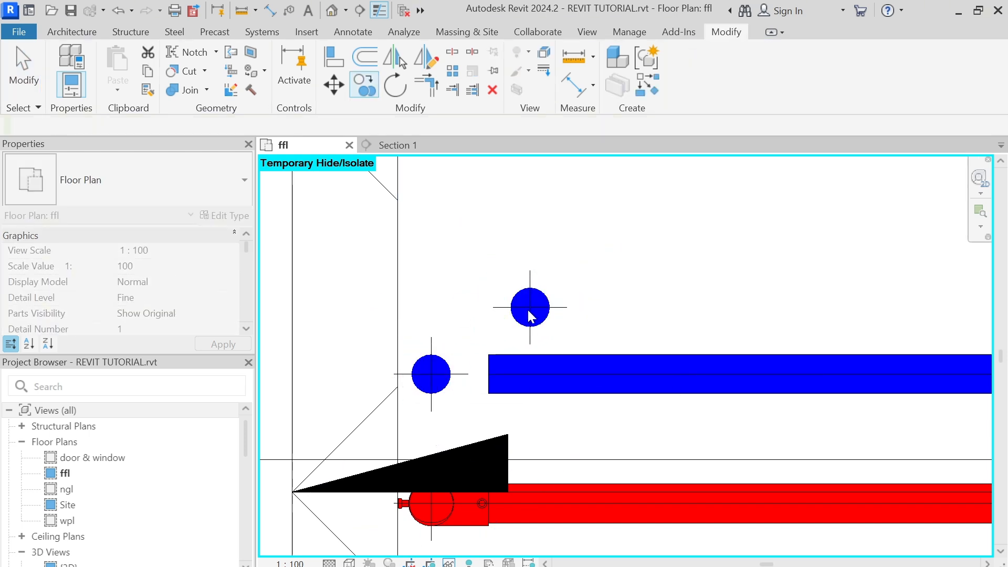
{"action": "key", "text": "h"}
{"action": "key", "text": "r"}
{"action": "scroll", "coordinate": [520, 344], "scroll_direction": "down", "scroll_amount": 3}
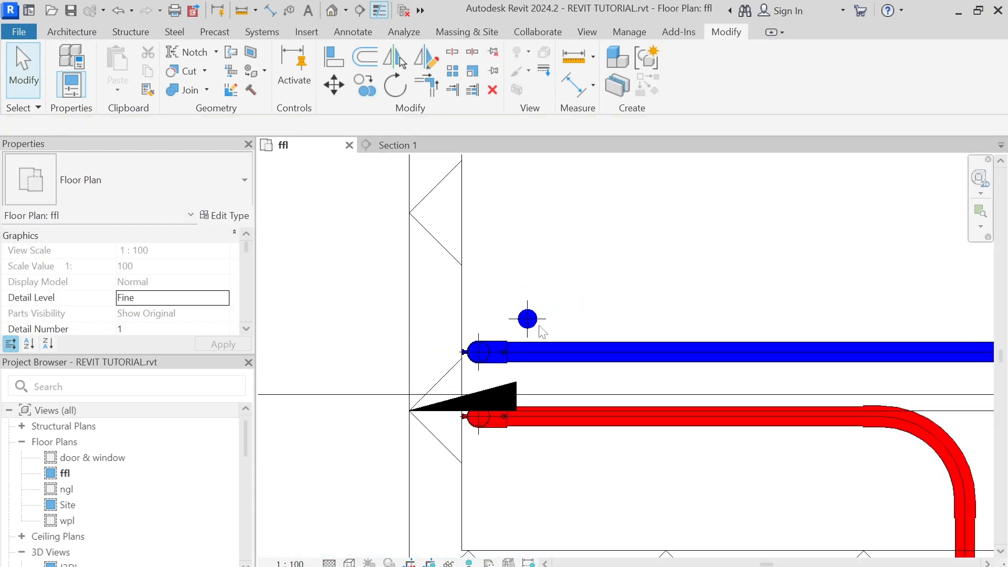
Step: Move the copied vertical conduit just beyond the open end of the blue branch crossing the wall above the door, accepting the deletion warning
{"action": "left_click", "coordinate": [523, 305]}
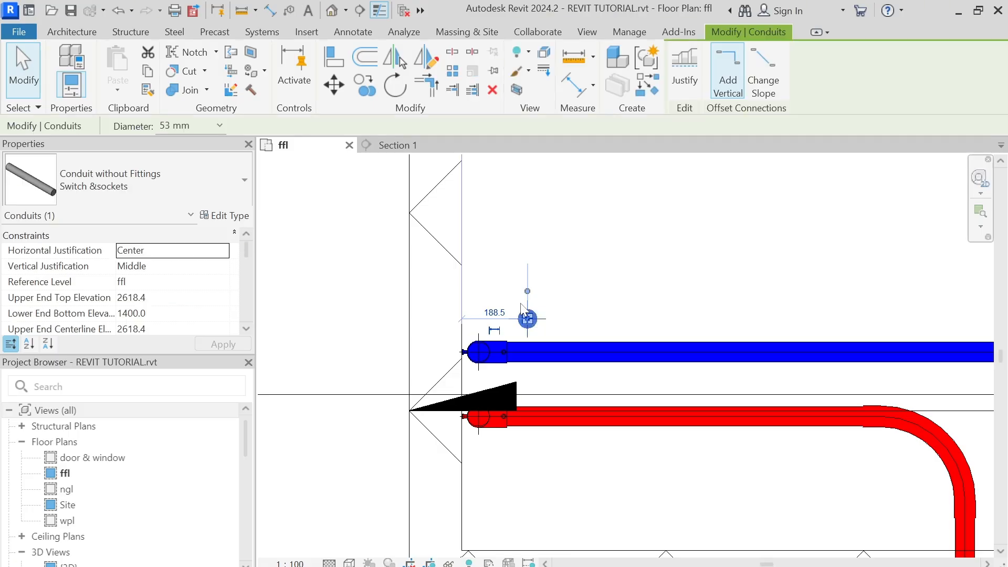
{"action": "key", "text": "m"}
{"action": "key", "text": "v"}
{"action": "left_click", "coordinate": [527, 318]}
{"action": "scroll", "coordinate": [497, 347], "scroll_direction": "down", "scroll_amount": 3}
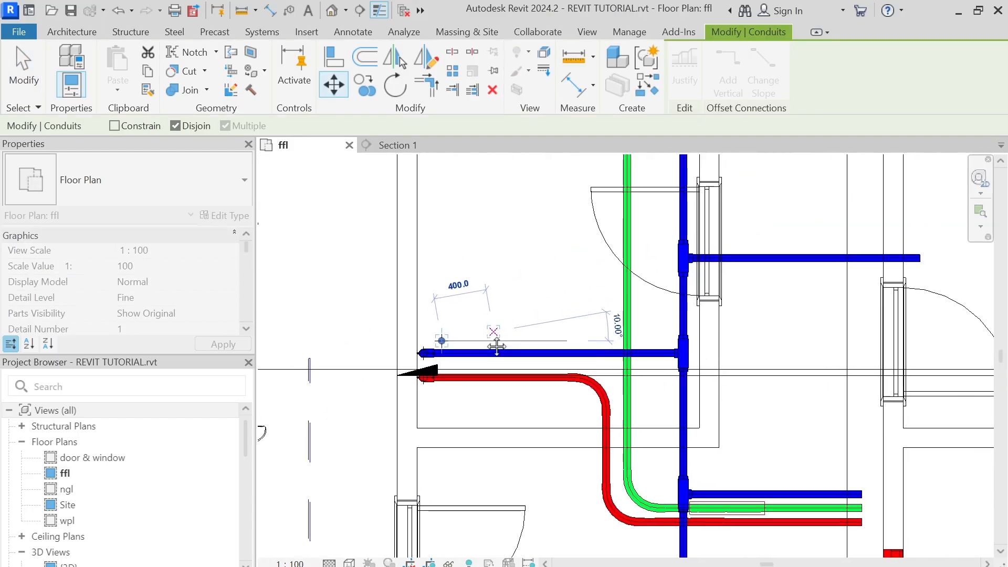
{"action": "scroll", "coordinate": [761, 288], "scroll_direction": "up", "scroll_amount": 5}
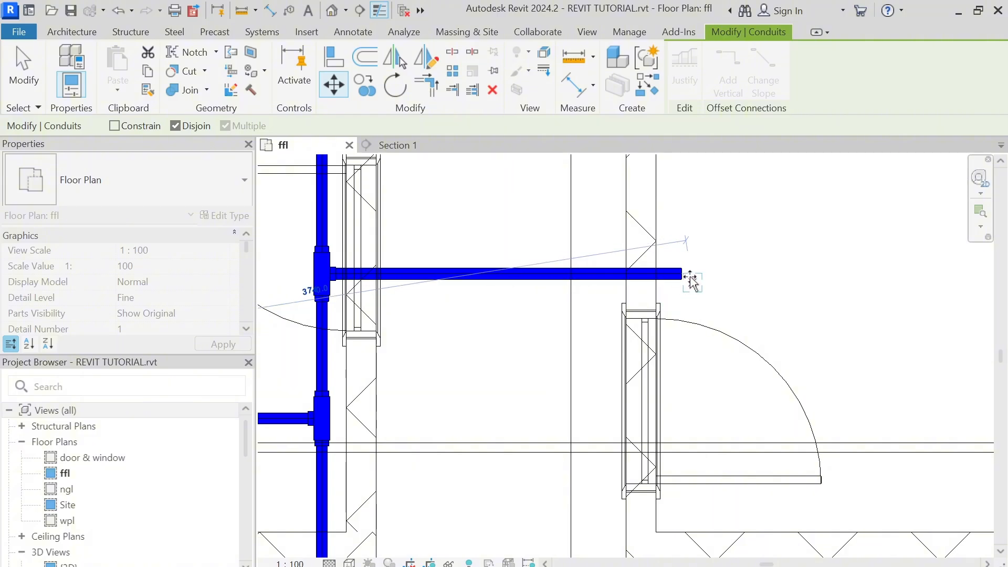
{"action": "left_click", "coordinate": [694, 272]}
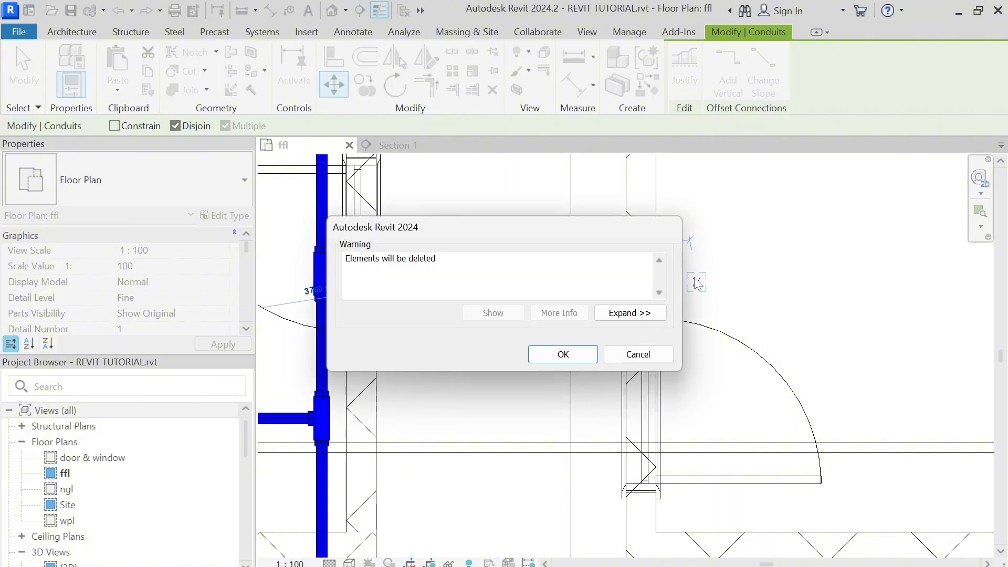
{"action": "left_click", "coordinate": [562, 355]}
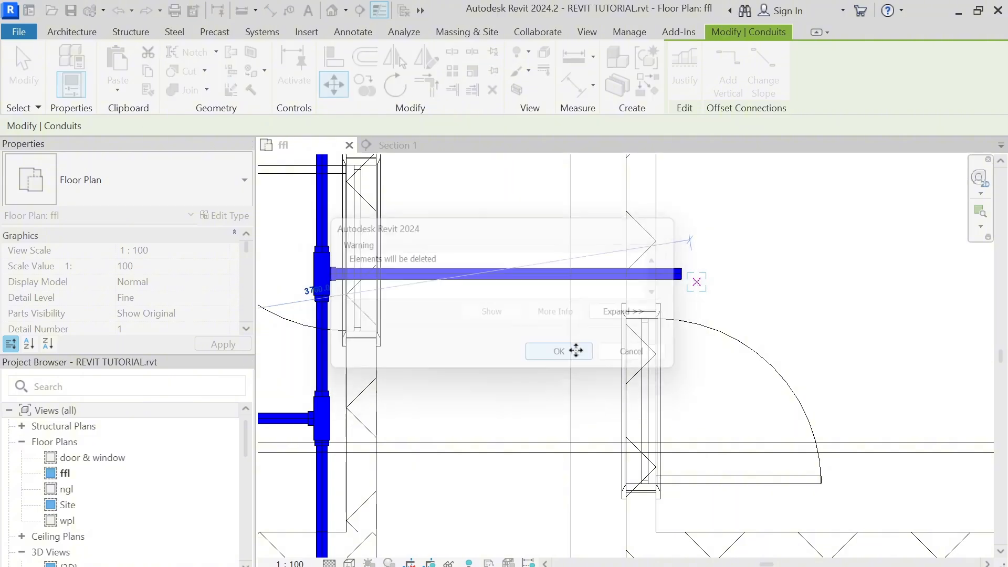
{"action": "scroll", "coordinate": [578, 349], "scroll_direction": "down", "scroll_amount": 4}
{"action": "scroll", "coordinate": [709, 326], "scroll_direction": "up", "scroll_amount": 2}
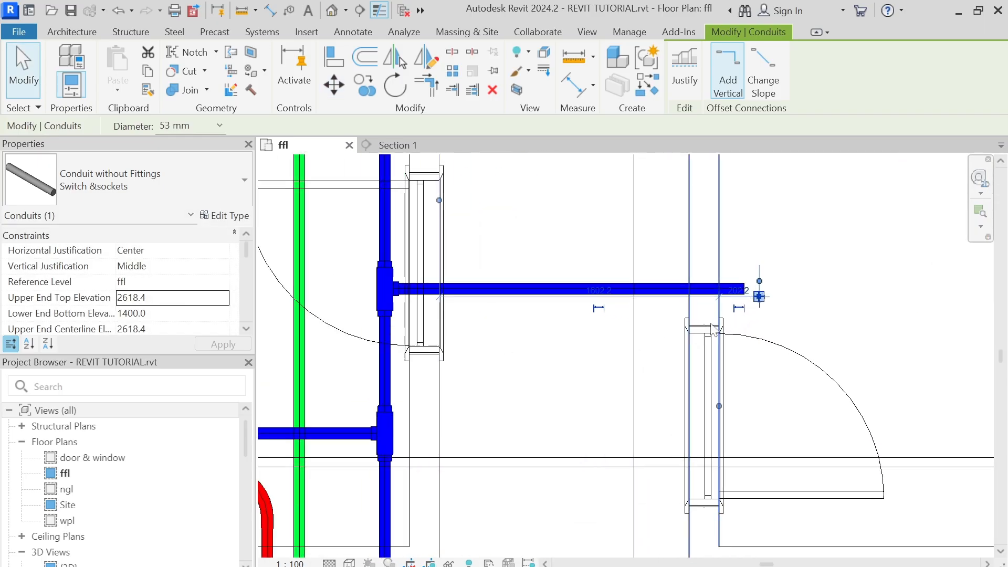
Step: Align the blue branch conduit crossing the wall above the door with the centre of the vertical conduit beyond its open end
{"action": "key", "text": "Escape"}
{"action": "scroll", "coordinate": [734, 308], "scroll_direction": "up", "scroll_amount": 4}
{"action": "middle_click_drag", "start_coordinate": [783, 288], "coordinate": [748, 324]}
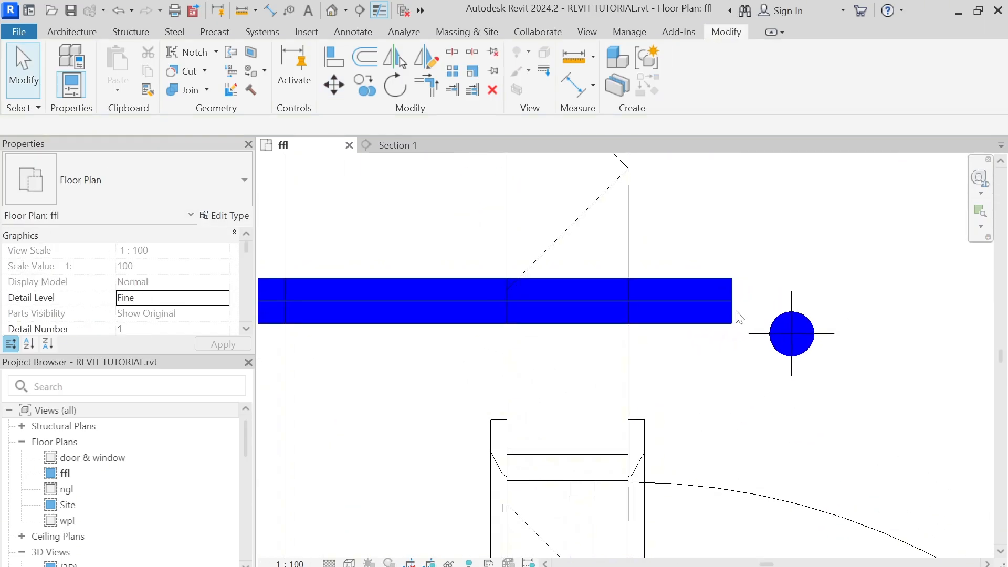
{"action": "key", "text": "a"}
{"action": "key", "text": "l"}
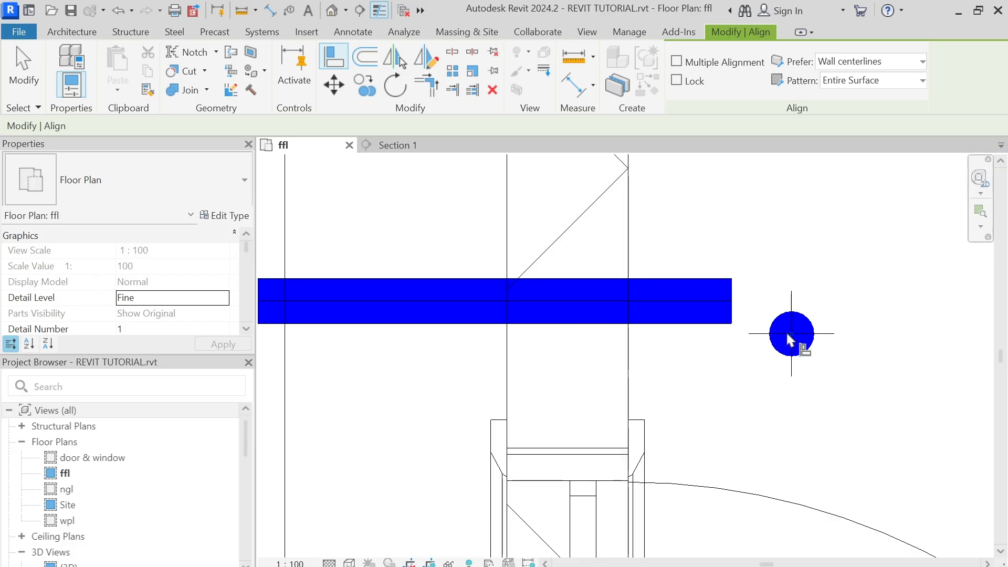
{"action": "left_click", "coordinate": [788, 334]}
{"action": "left_click", "coordinate": [704, 296]}
{"action": "scroll", "coordinate": [705, 302], "scroll_direction": "down", "scroll_amount": 3}
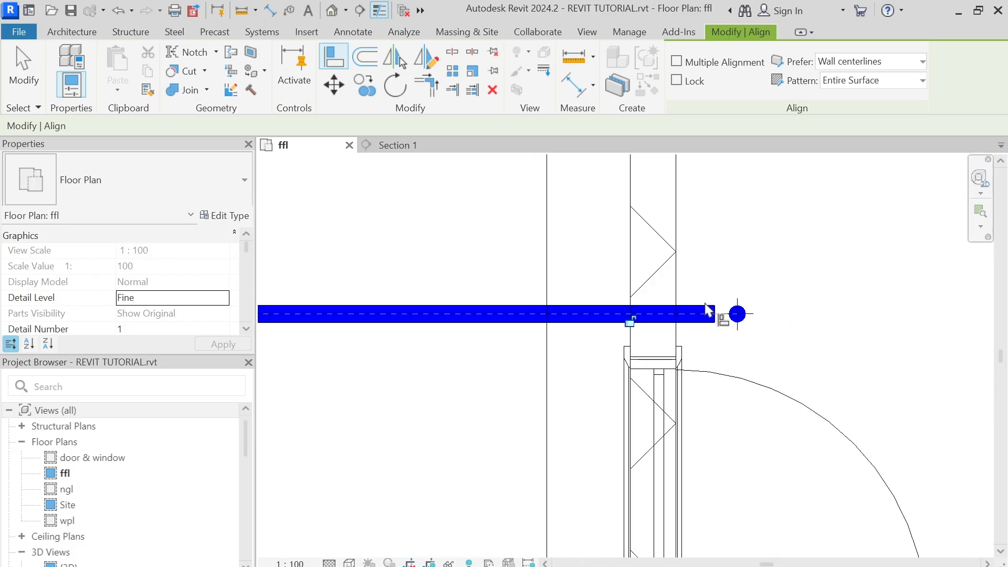
{"action": "key", "text": "Escape"}
Step: Trim/extend the blue branch and the vertical conduit to a corner so that an elbow joins them
{"action": "key", "text": "t"}
{"action": "key", "text": "r"}
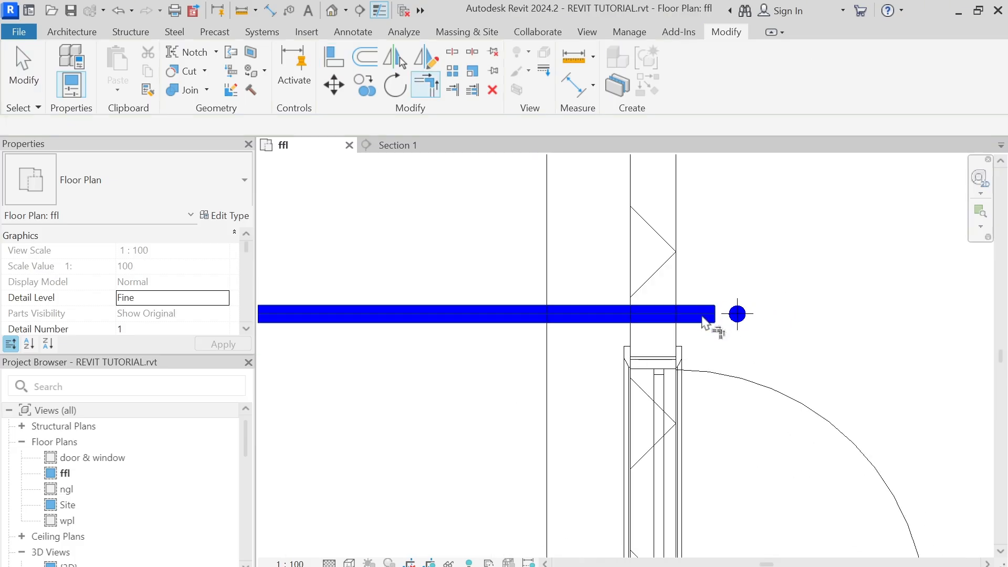
{"action": "left_click", "coordinate": [737, 317]}
{"action": "key", "text": "Escape"}
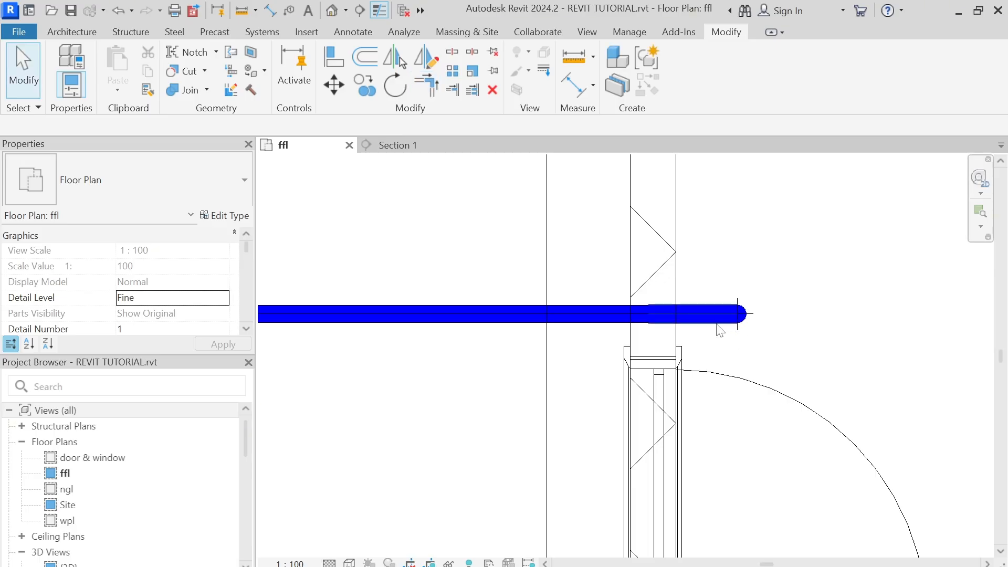
Step: Change the new elbow's type to M_Conduit Elbow - Set Screw - Die Cast Zinc, Standard
{"action": "left_click", "coordinate": [724, 317]}
{"action": "left_click", "coordinate": [182, 195]}
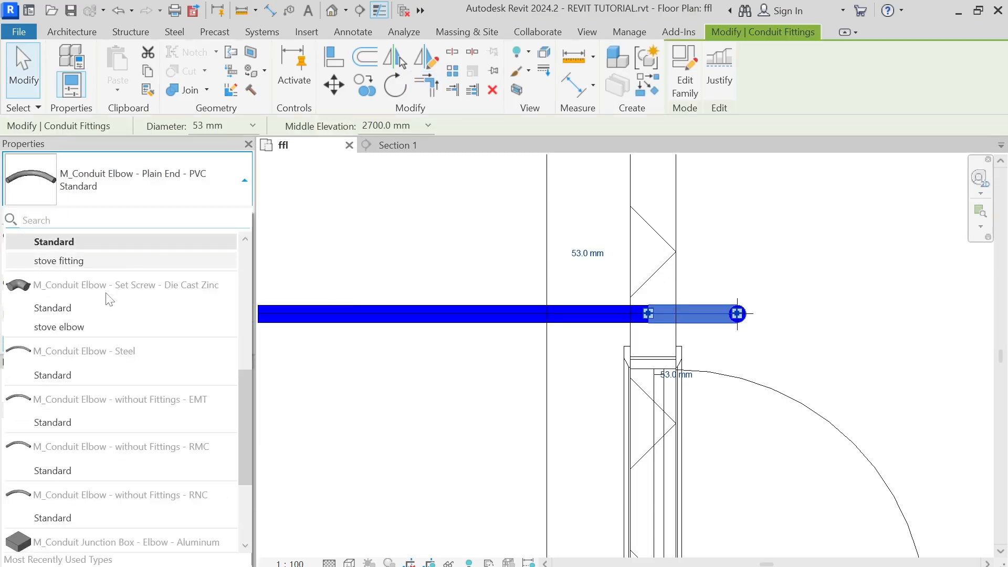
{"action": "left_click", "coordinate": [58, 308]}
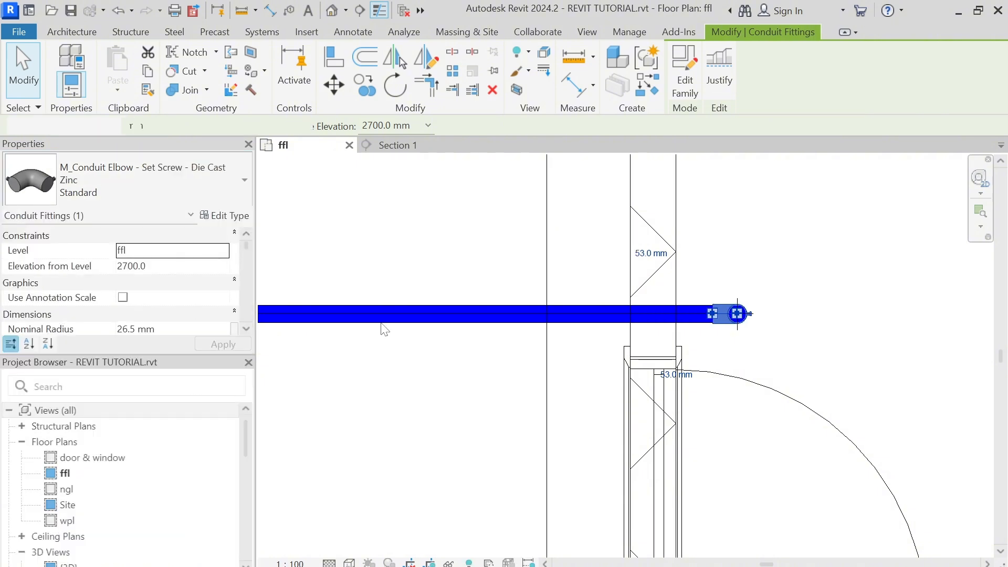
{"action": "left_click", "coordinate": [702, 256]}
{"action": "scroll", "coordinate": [705, 268], "scroll_direction": "down", "scroll_amount": 2}
{"action": "scroll", "coordinate": [714, 277], "scroll_direction": "up", "scroll_amount": 4}
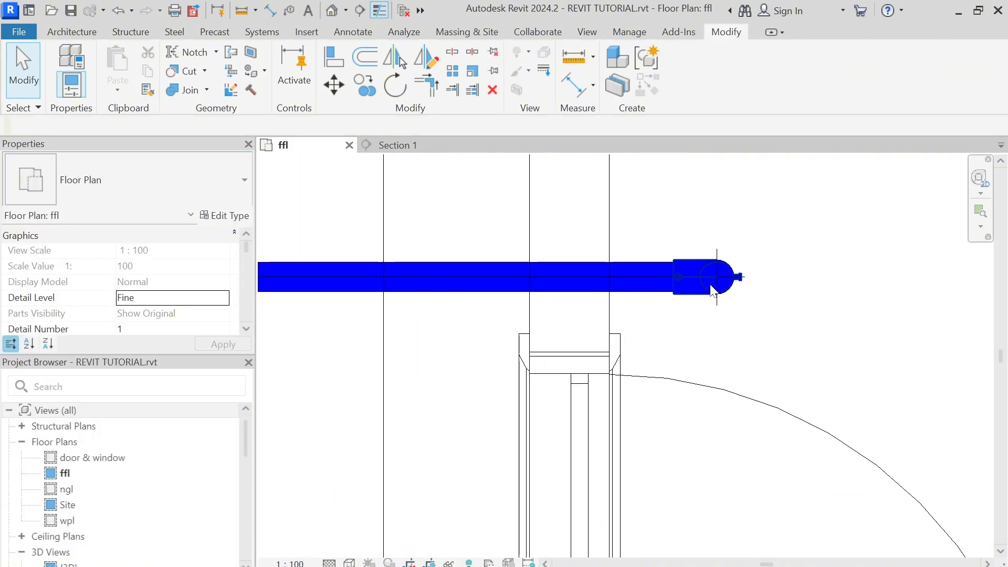
Step: Nudge the blue end elbow back along its branch until its inner end sits close to the wall face
{"action": "left_click", "coordinate": [712, 286]}
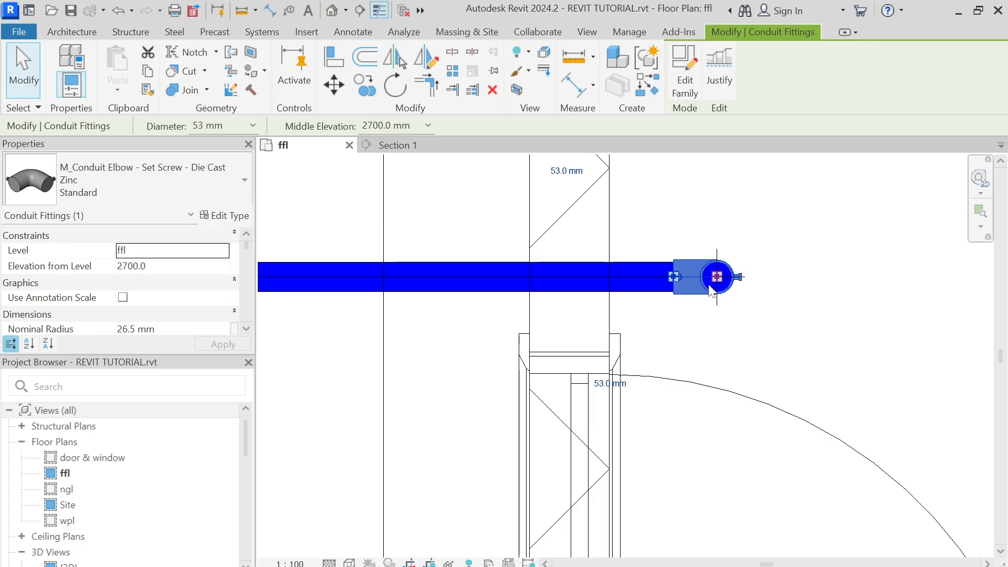
{"action": "key", "text": "Left"}
{"action": "key", "text": "shift+Left"}
{"action": "key", "text": "shift+Left"}
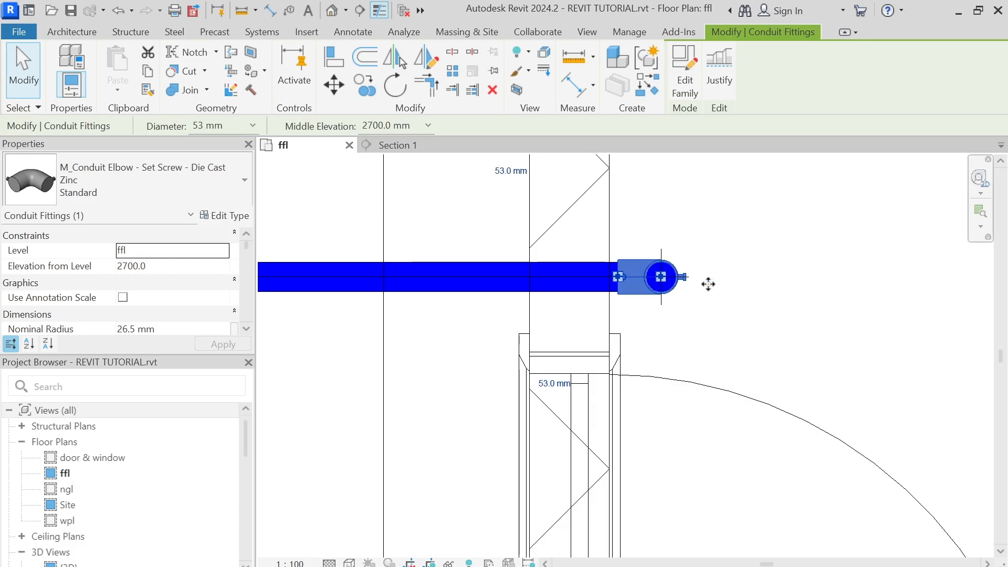
{"action": "key", "text": "Left"}
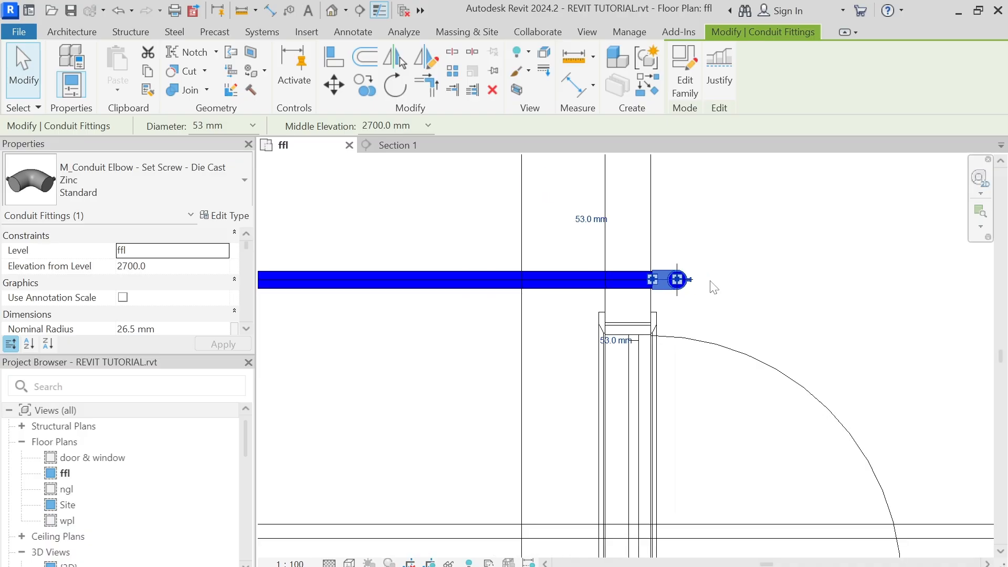
{"action": "key", "text": "Escape"}
Step: Review the blue, green and red conduit runs across the rooms of the floor plan, including their open ends and wall crossings
{"action": "scroll", "coordinate": [703, 287], "scroll_direction": "down", "scroll_amount": 5}
{"action": "scroll", "coordinate": [692, 278], "scroll_direction": "up", "scroll_amount": 1}
{"action": "scroll", "coordinate": [692, 278], "scroll_direction": "up", "scroll_amount": 4}
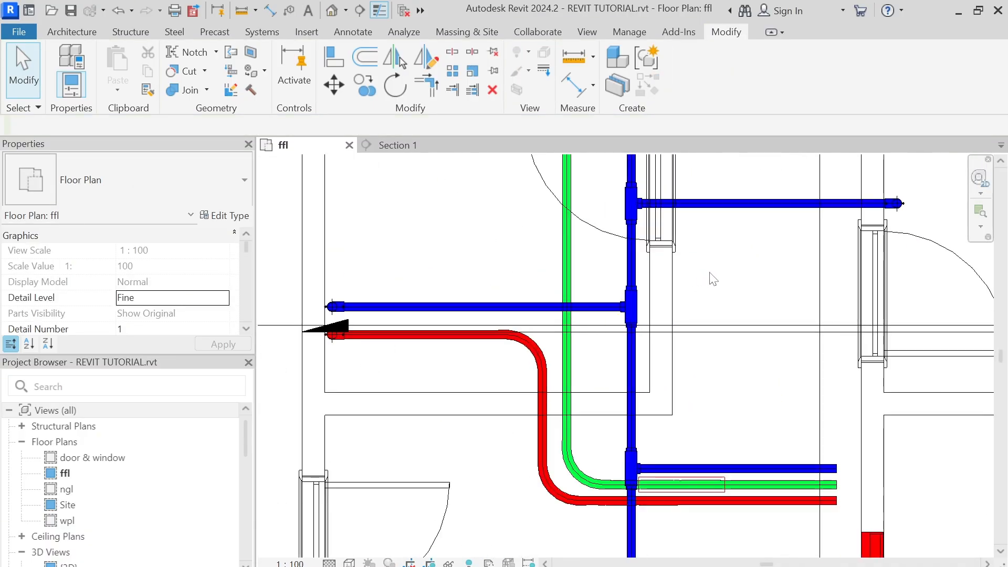
{"action": "scroll", "coordinate": [695, 284], "scroll_direction": "down", "scroll_amount": 3}
{"action": "scroll", "coordinate": [694, 312], "scroll_direction": "up", "scroll_amount": 2}
{"action": "scroll", "coordinate": [694, 311], "scroll_direction": "down", "scroll_amount": 1}
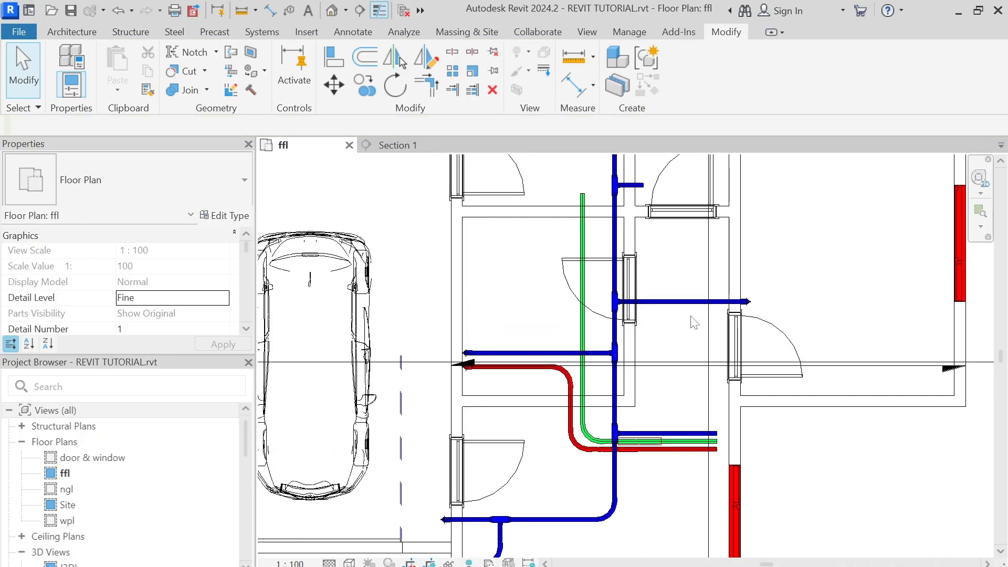
{"action": "scroll", "coordinate": [685, 315], "scroll_direction": "up", "scroll_amount": 1}
{"action": "scroll", "coordinate": [681, 326], "scroll_direction": "down", "scroll_amount": 2}
{"action": "scroll", "coordinate": [680, 330], "scroll_direction": "down", "scroll_amount": 2}
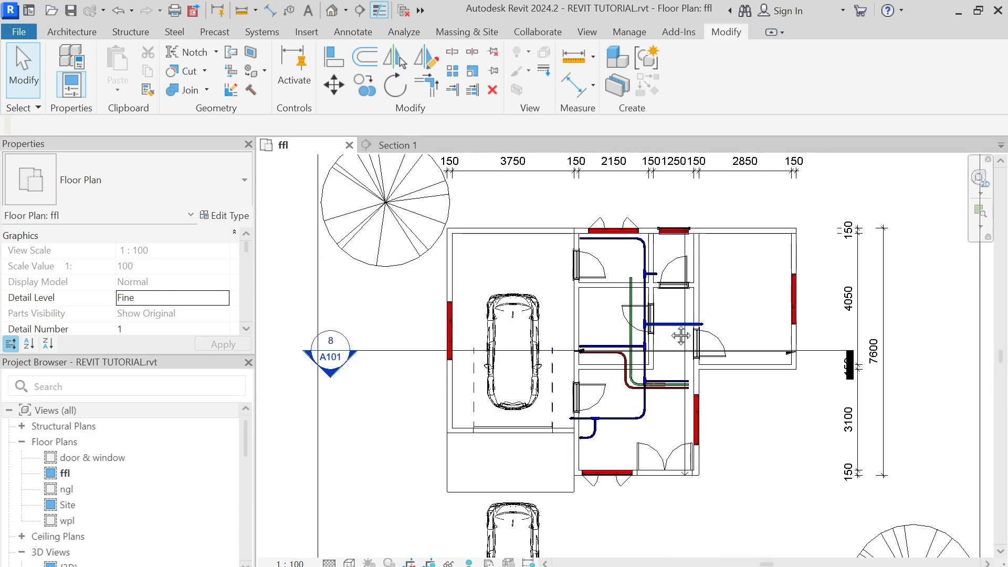
{"action": "scroll", "coordinate": [678, 320], "scroll_direction": "up", "scroll_amount": 3}
{"action": "scroll", "coordinate": [685, 299], "scroll_direction": "down", "scroll_amount": 1}
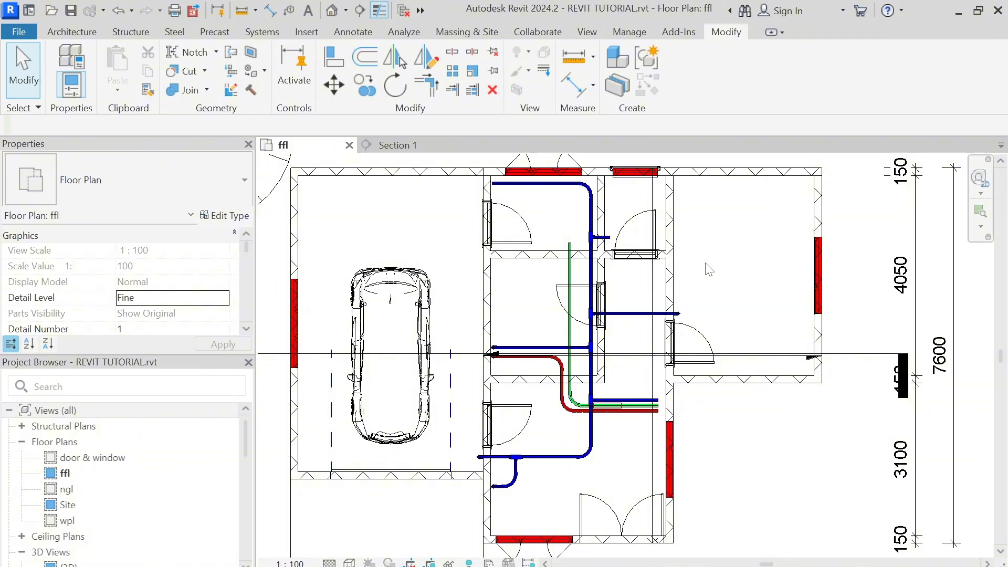
{"action": "scroll", "coordinate": [708, 269], "scroll_direction": "down", "scroll_amount": 1}
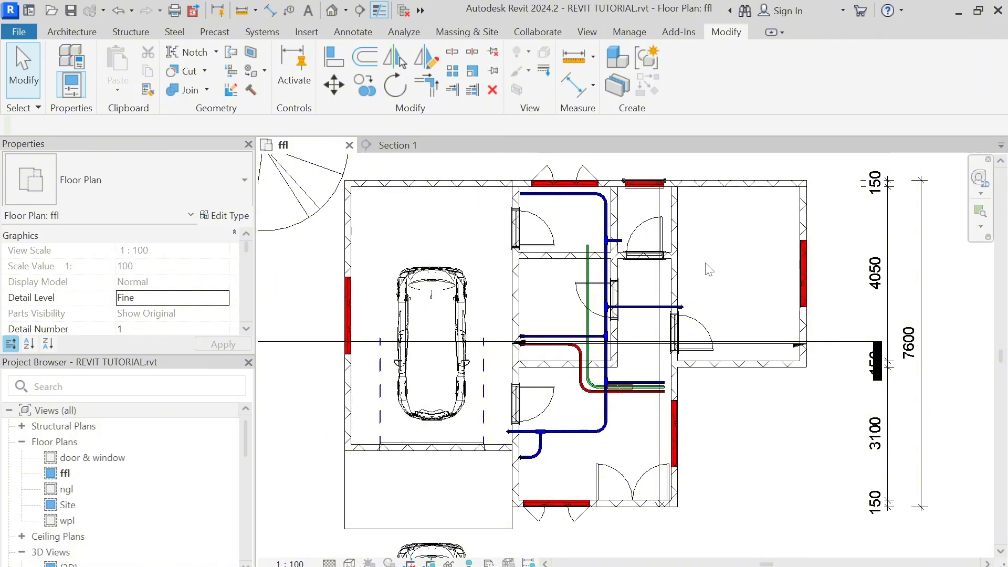
{"action": "scroll", "coordinate": [587, 356], "scroll_direction": "up", "scroll_amount": 1}
{"action": "scroll", "coordinate": [578, 346], "scroll_direction": "down", "scroll_amount": 3}
{"action": "scroll", "coordinate": [562, 336], "scroll_direction": "up", "scroll_amount": 3}
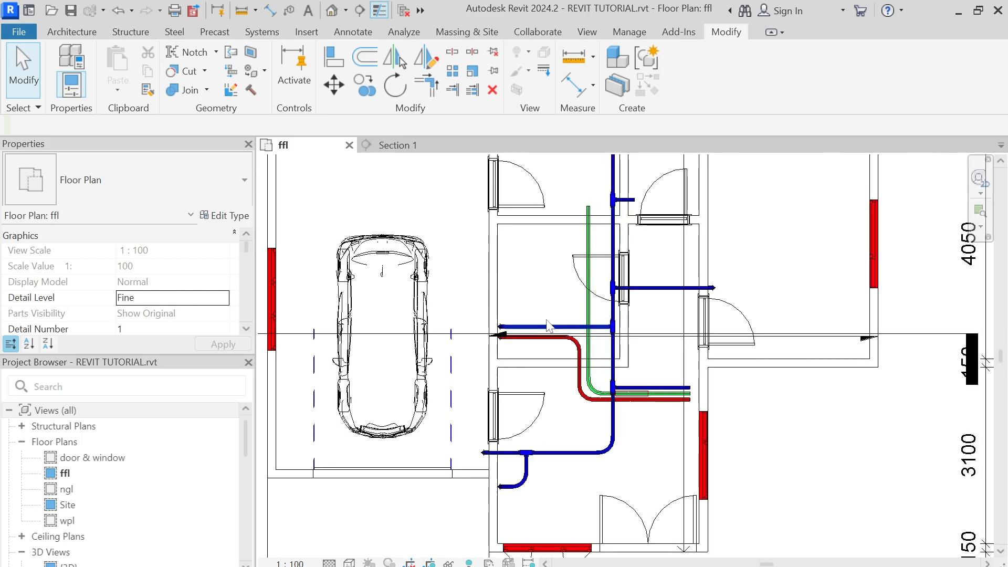
{"action": "scroll", "coordinate": [549, 324], "scroll_direction": "down", "scroll_amount": 1}
{"action": "scroll", "coordinate": [551, 304], "scroll_direction": "up", "scroll_amount": 3}
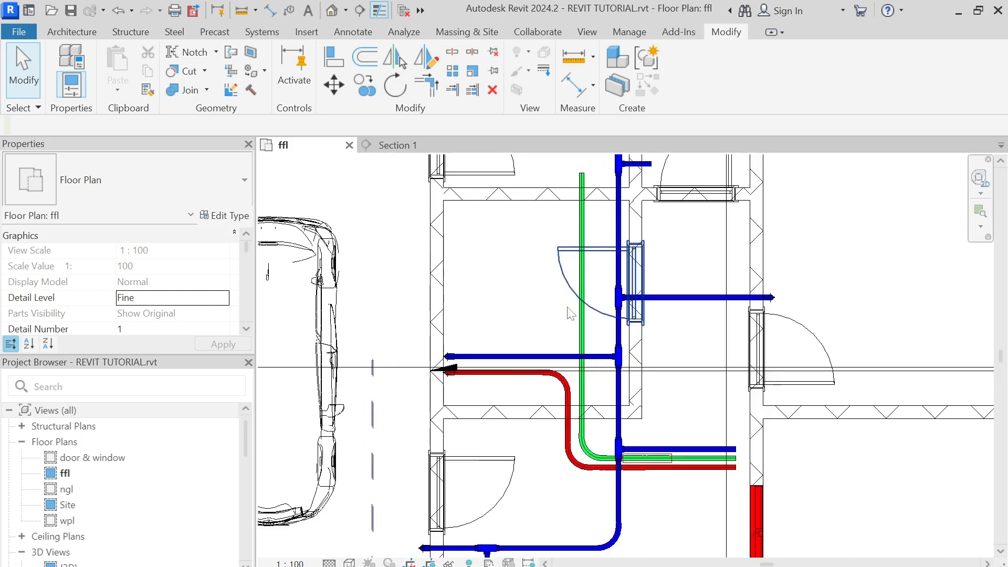
{"action": "scroll", "coordinate": [569, 330], "scroll_direction": "down", "scroll_amount": 2}
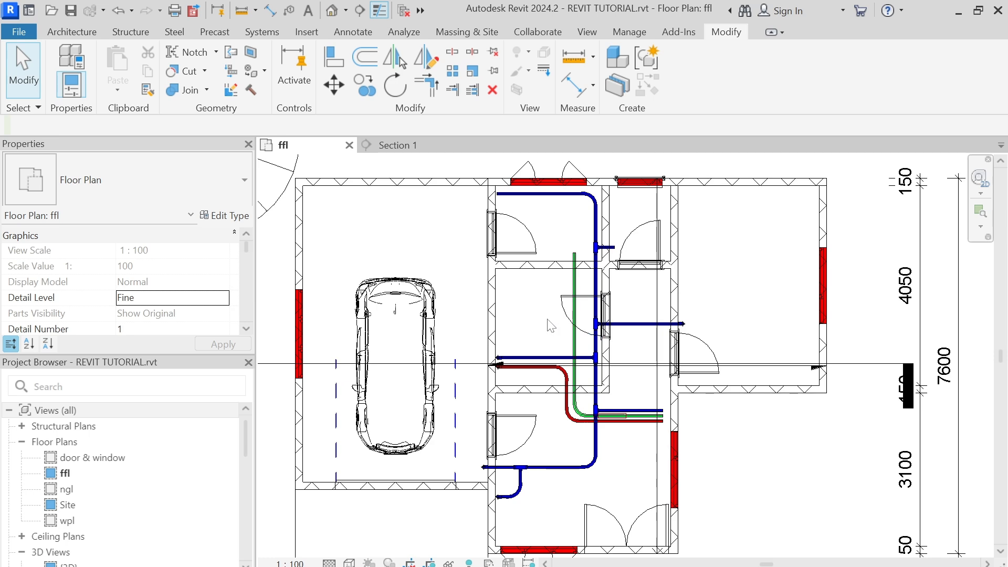
{"action": "scroll", "coordinate": [550, 326], "scroll_direction": "down", "scroll_amount": 3}
{"action": "scroll", "coordinate": [570, 365], "scroll_direction": "up", "scroll_amount": 3}
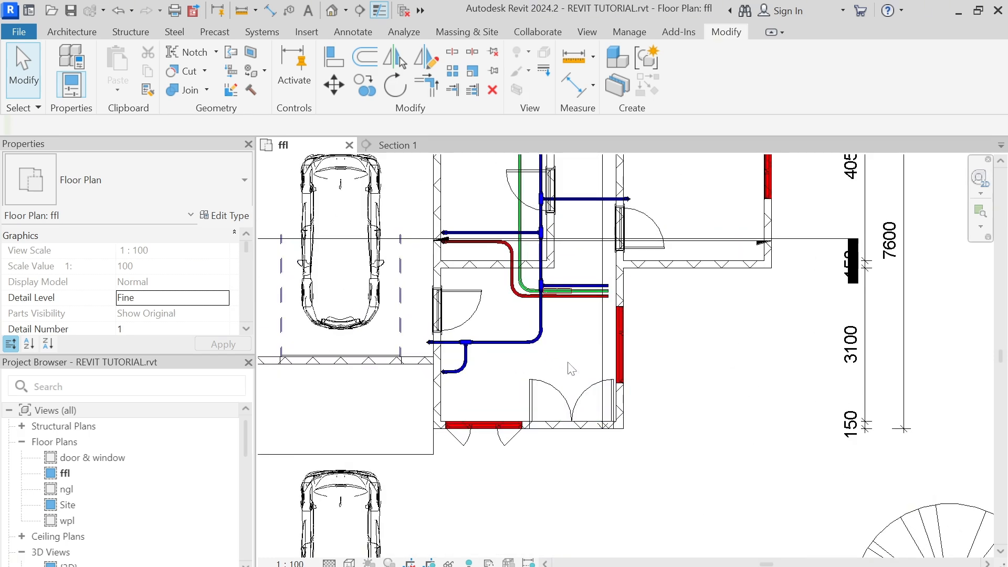
{"action": "scroll", "coordinate": [571, 369], "scroll_direction": "up", "scroll_amount": 1}
{"action": "scroll", "coordinate": [571, 369], "scroll_direction": "down", "scroll_amount": 1}
{"action": "scroll", "coordinate": [571, 367], "scroll_direction": "up", "scroll_amount": 2}
{"action": "scroll", "coordinate": [571, 366], "scroll_direction": "down", "scroll_amount": 2}
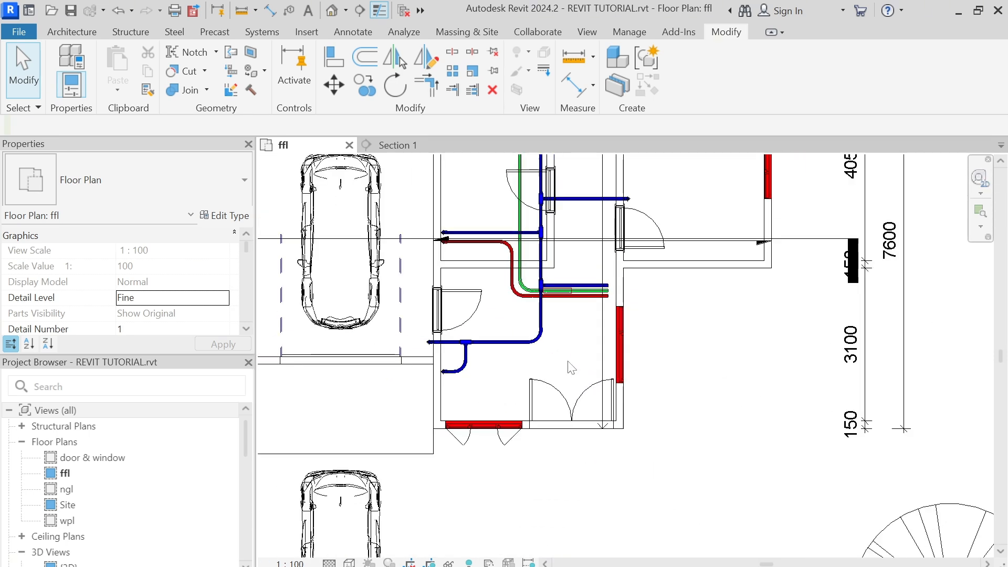
{"action": "middle_click_drag", "start_coordinate": [571, 367], "coordinate": [568, 442]}
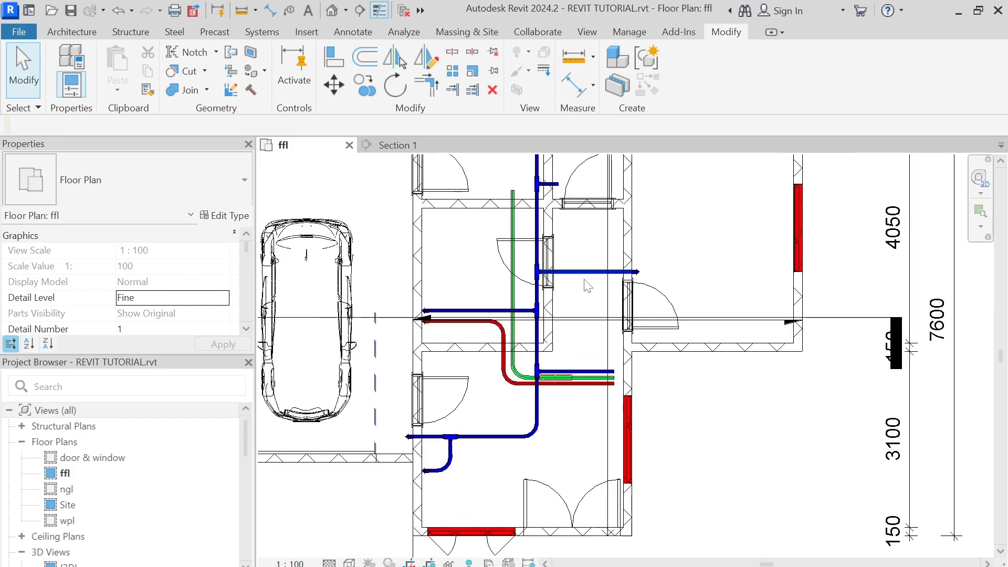
{"action": "scroll", "coordinate": [586, 294], "scroll_direction": "up", "scroll_amount": 1}
{"action": "middle_click_drag", "start_coordinate": [597, 332], "coordinate": [554, 328]}
{"action": "scroll", "coordinate": [585, 382], "scroll_direction": "up", "scroll_amount": 1}
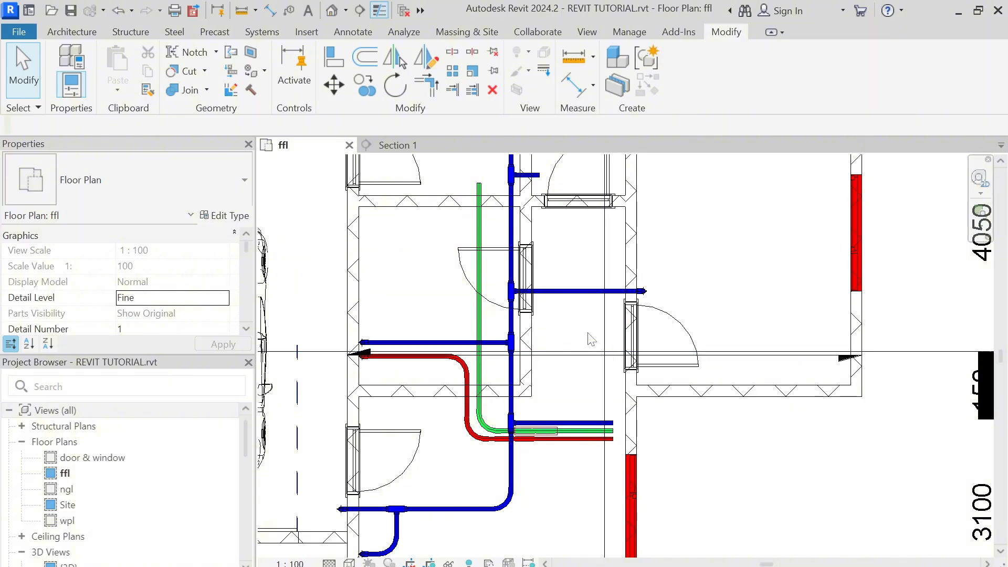
{"action": "scroll", "coordinate": [595, 397], "scroll_direction": "down", "scroll_amount": 1}
{"action": "scroll", "coordinate": [597, 400], "scroll_direction": "down", "scroll_amount": 1}
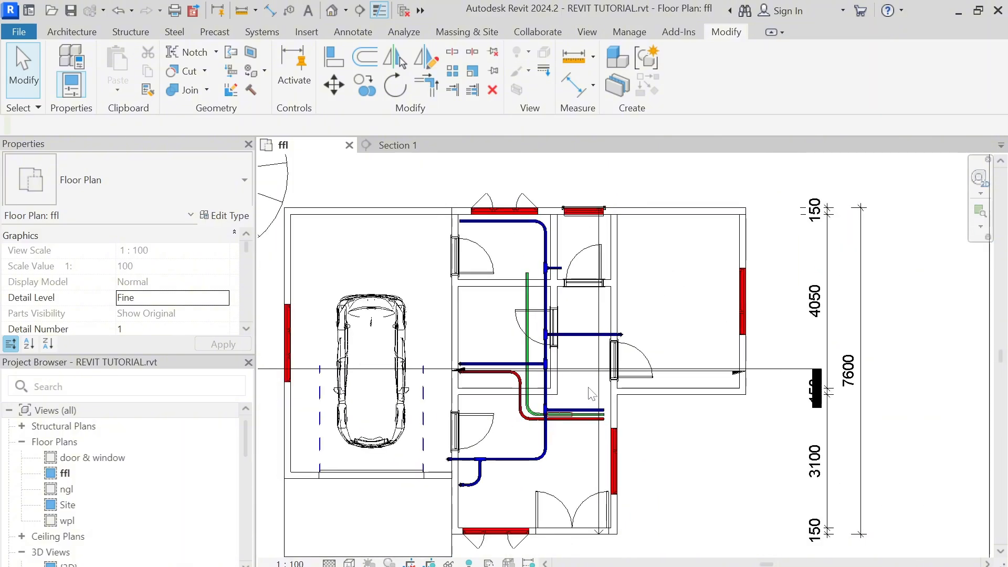
{"action": "scroll", "coordinate": [590, 396], "scroll_direction": "up", "scroll_amount": 3}
{"action": "scroll", "coordinate": [578, 364], "scroll_direction": "down", "scroll_amount": 3}
{"action": "scroll", "coordinate": [602, 400], "scroll_direction": "up", "scroll_amount": 3}
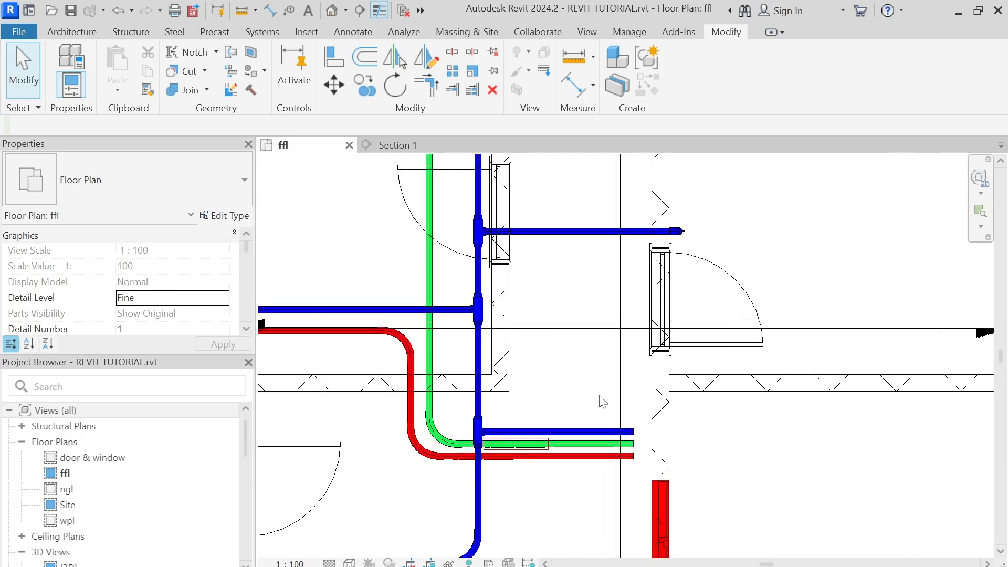
{"action": "scroll", "coordinate": [643, 431], "scroll_direction": "down", "scroll_amount": 3}
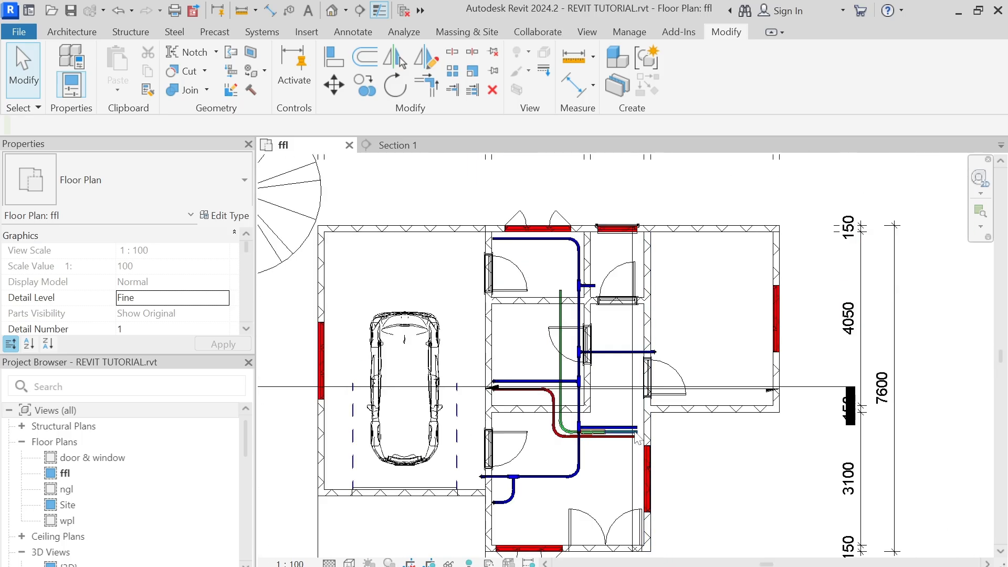
{"action": "scroll", "coordinate": [498, 258], "scroll_direction": "up", "scroll_amount": 4}
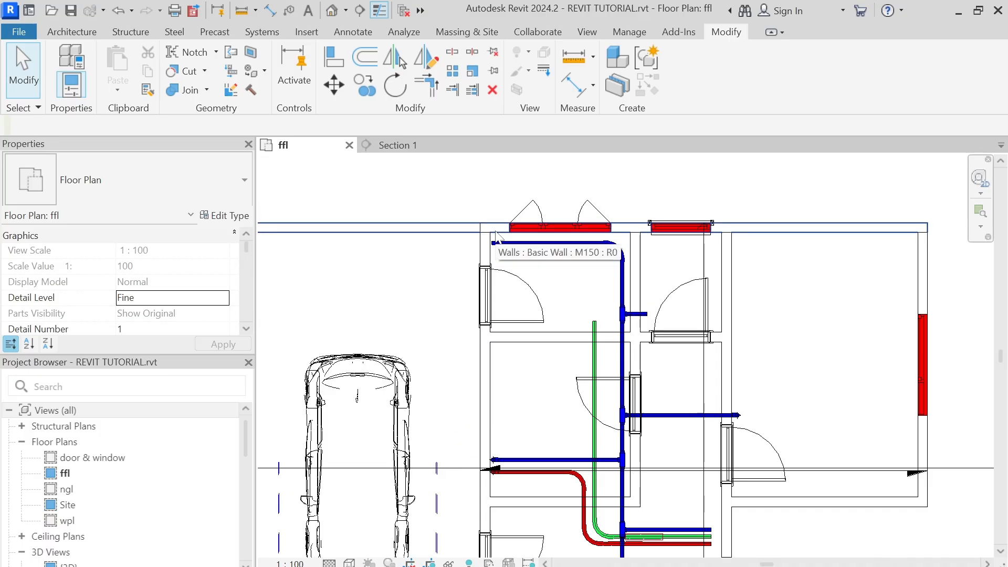
{"action": "scroll", "coordinate": [504, 264], "scroll_direction": "down", "scroll_amount": 3}
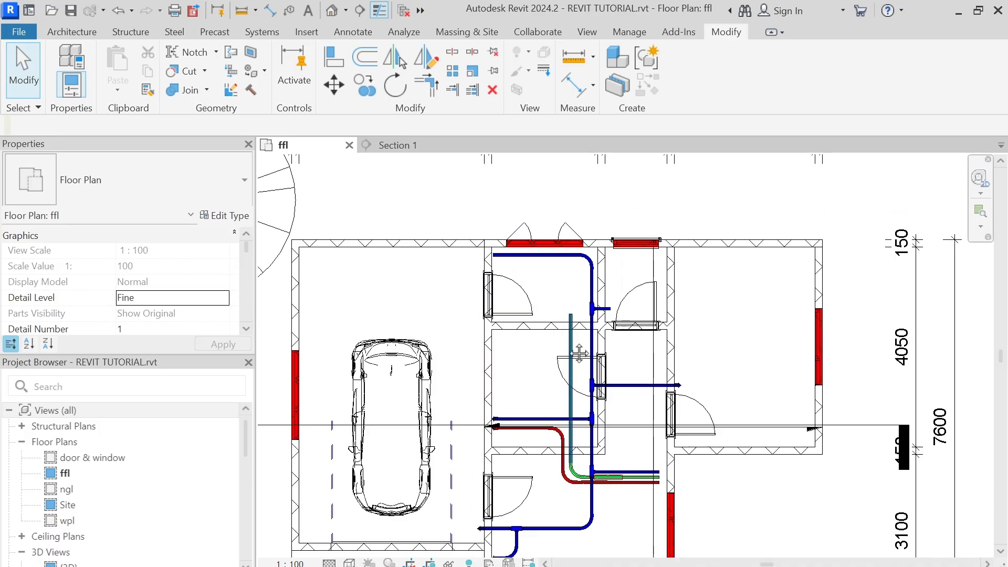
{"action": "middle_click_drag", "start_coordinate": [579, 354], "coordinate": [583, 314]}
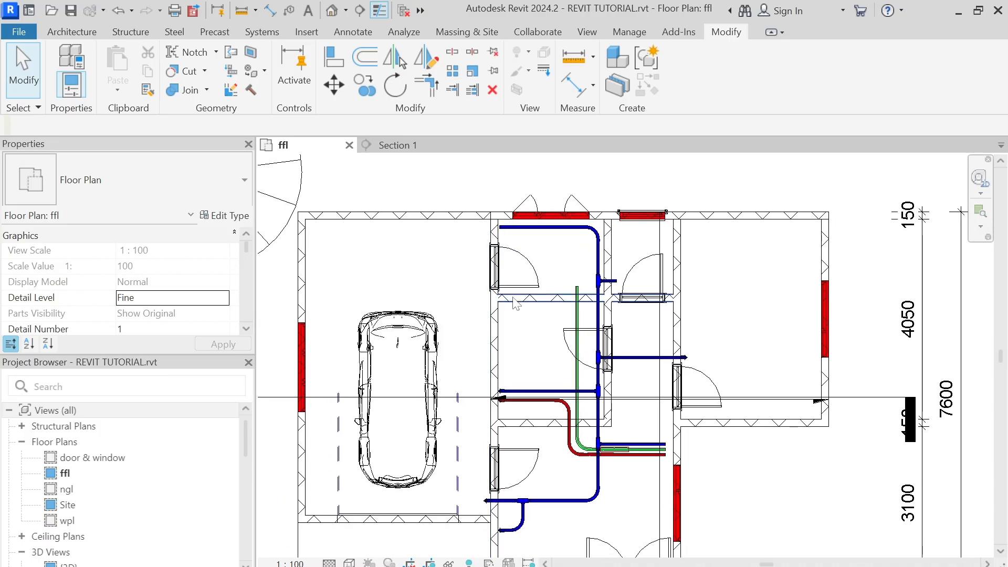
Step: In Section 1, measure the height of the horizontal red conduit's underside above the ffl level with an aligned dimension, and delete that dimension
{"action": "left_click", "coordinate": [399, 145]}
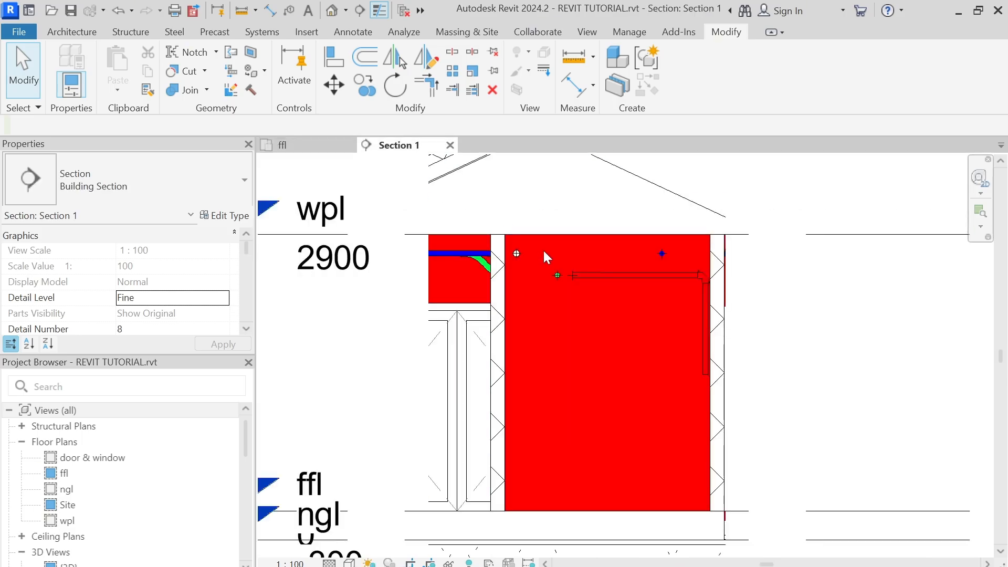
{"action": "scroll", "coordinate": [543, 251], "scroll_direction": "down", "scroll_amount": 4}
{"action": "scroll", "coordinate": [536, 300], "scroll_direction": "up", "scroll_amount": 3}
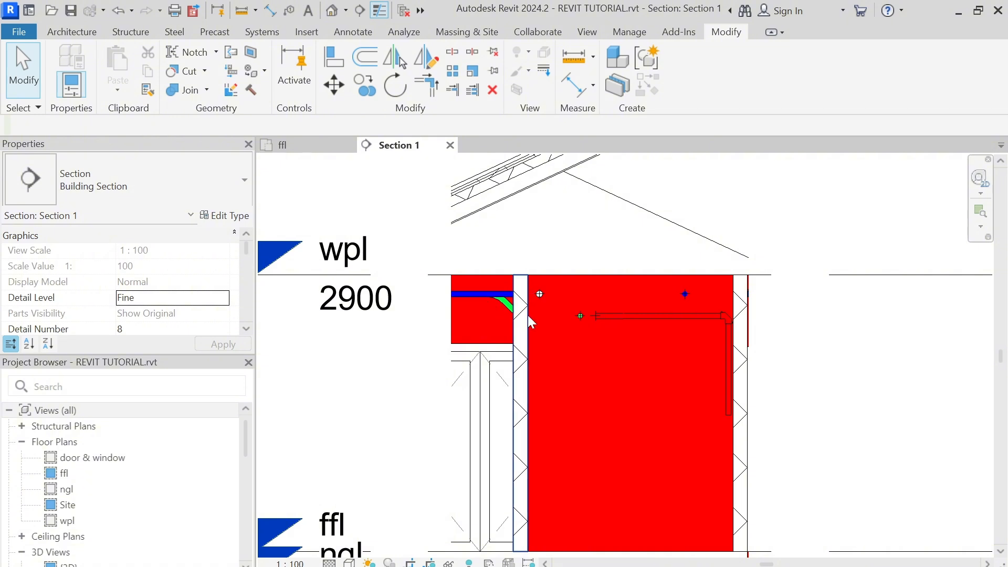
{"action": "scroll", "coordinate": [514, 322], "scroll_direction": "down", "scroll_amount": 1}
{"action": "scroll", "coordinate": [548, 400], "scroll_direction": "up", "scroll_amount": 1}
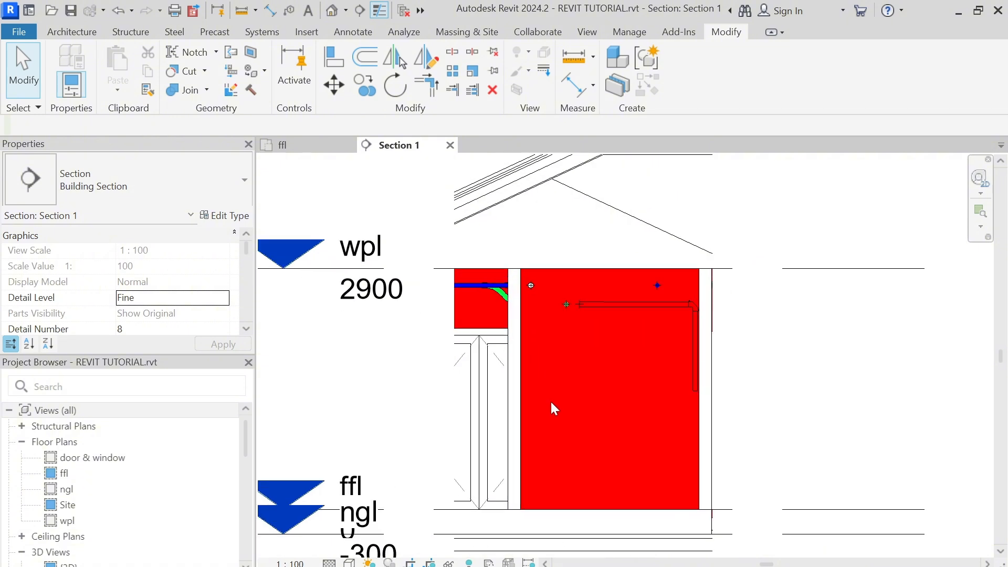
{"action": "key", "text": "d"}
{"action": "key", "text": "i"}
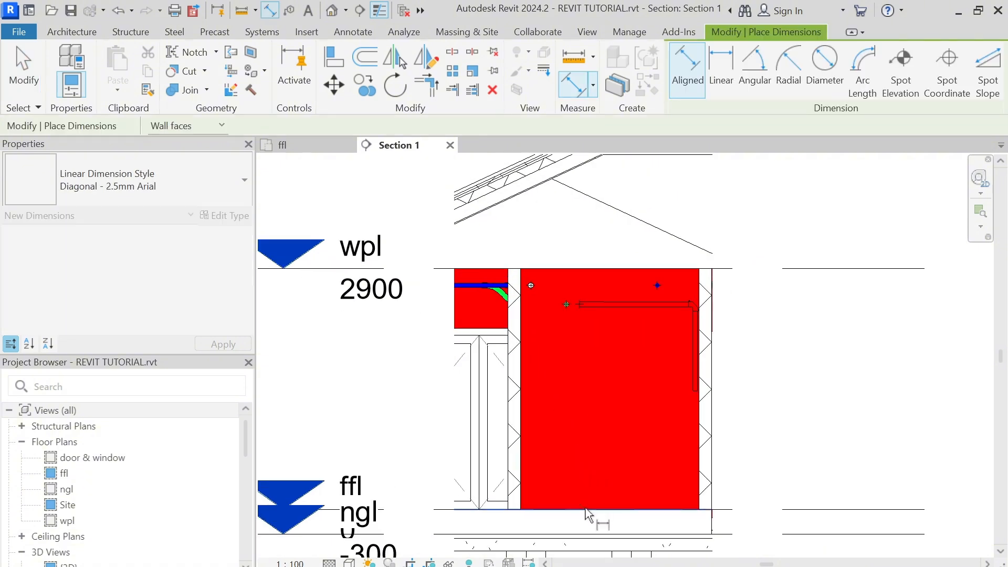
{"action": "scroll", "coordinate": [603, 307], "scroll_direction": "up", "scroll_amount": 5}
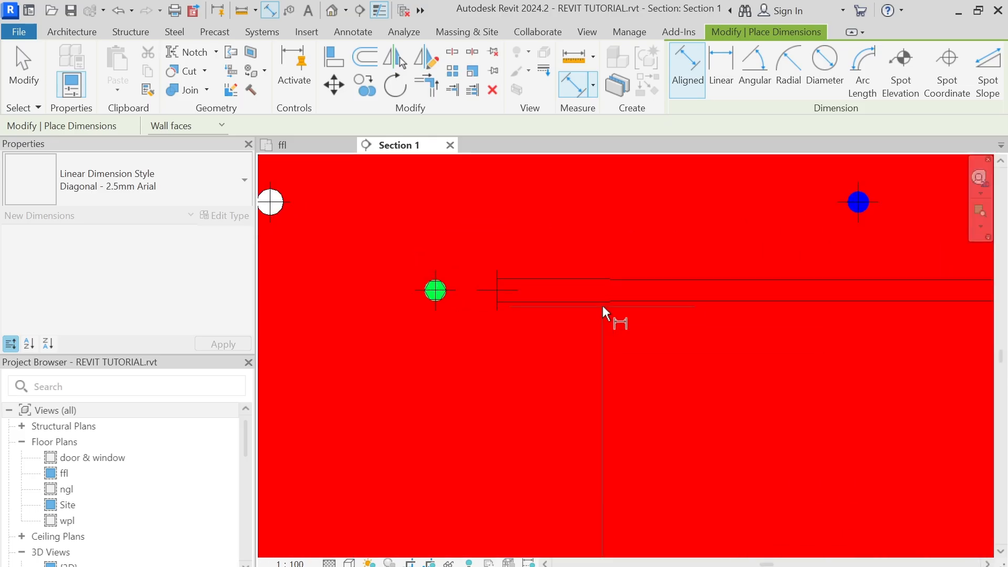
{"action": "scroll", "coordinate": [625, 304], "scroll_direction": "down", "scroll_amount": 5}
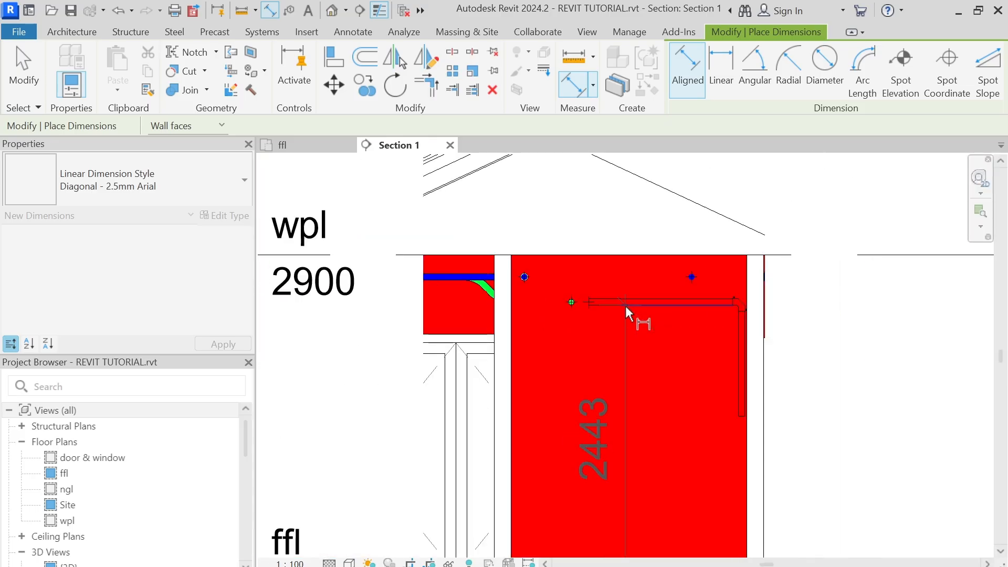
{"action": "scroll", "coordinate": [623, 352], "scroll_direction": "up", "scroll_amount": 2}
{"action": "left_click", "coordinate": [623, 352]}
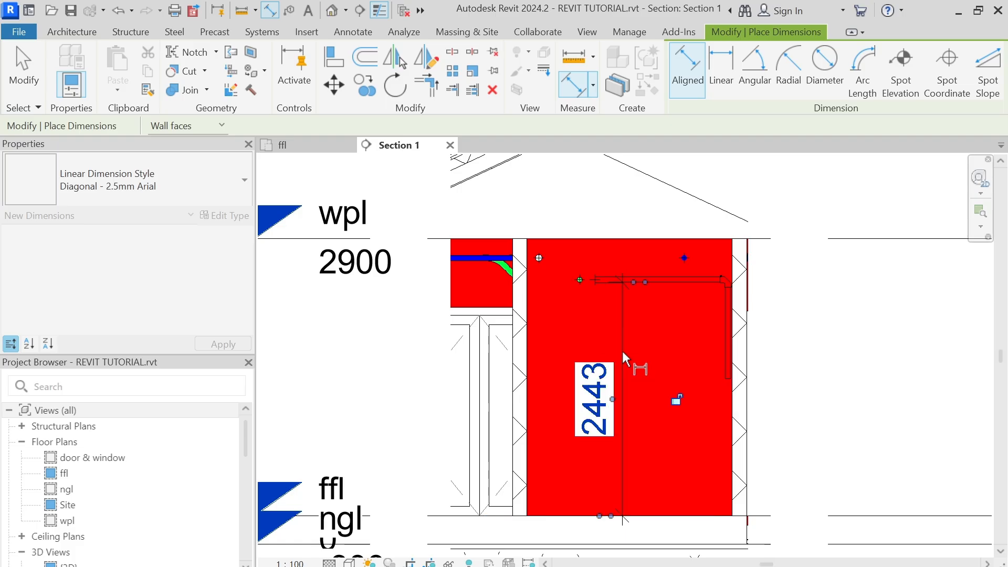
{"action": "key", "text": "Escape"}
{"action": "left_click", "coordinate": [622, 350]}
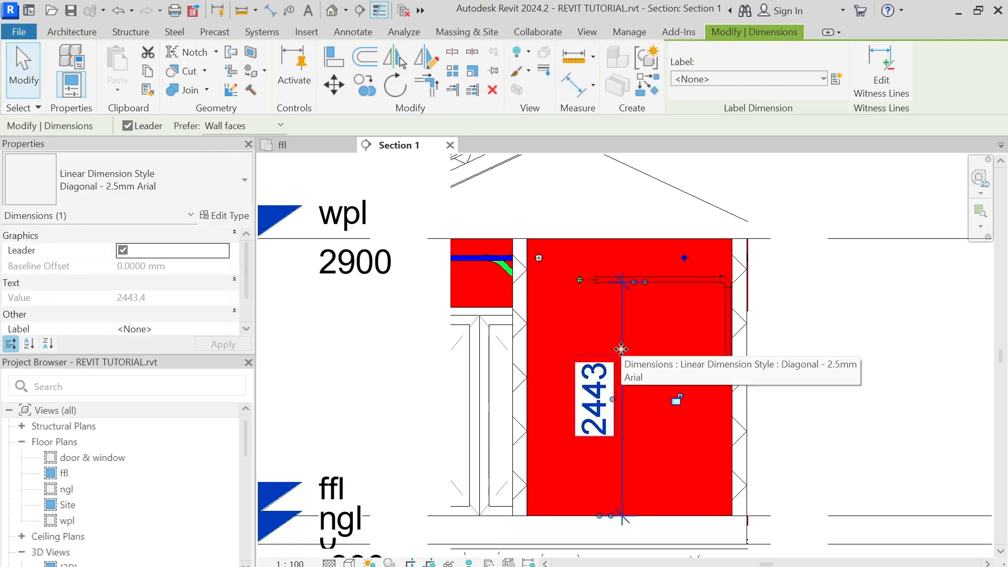
{"action": "key", "text": "Delete"}
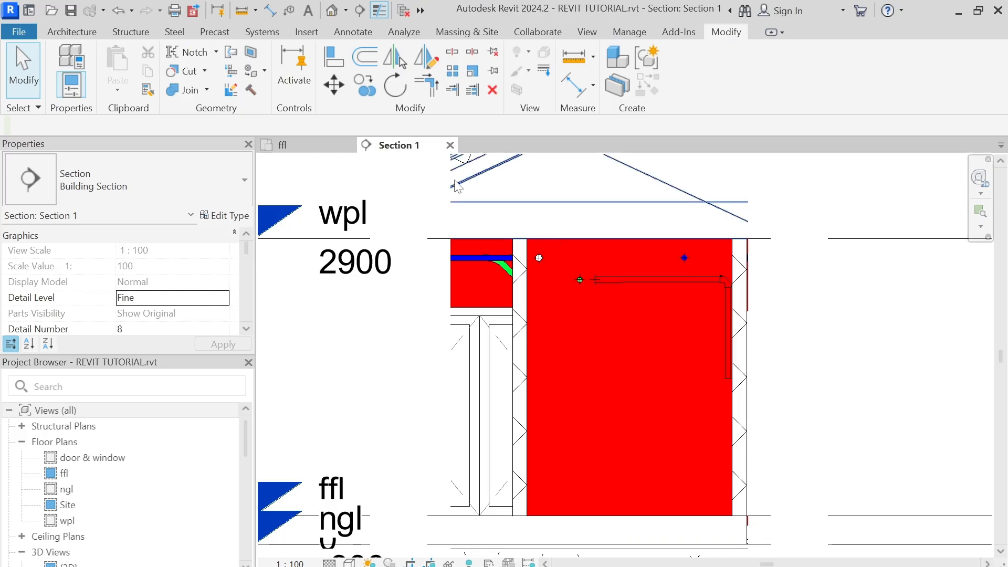
Step: Return to the ffl floor plan and examine the green conduit's open end and the blue branches around the central rooms
{"action": "left_click", "coordinate": [340, 146]}
{"action": "scroll", "coordinate": [471, 259], "scroll_direction": "up", "scroll_amount": 5}
{"action": "scroll", "coordinate": [470, 260], "scroll_direction": "down", "scroll_amount": 2}
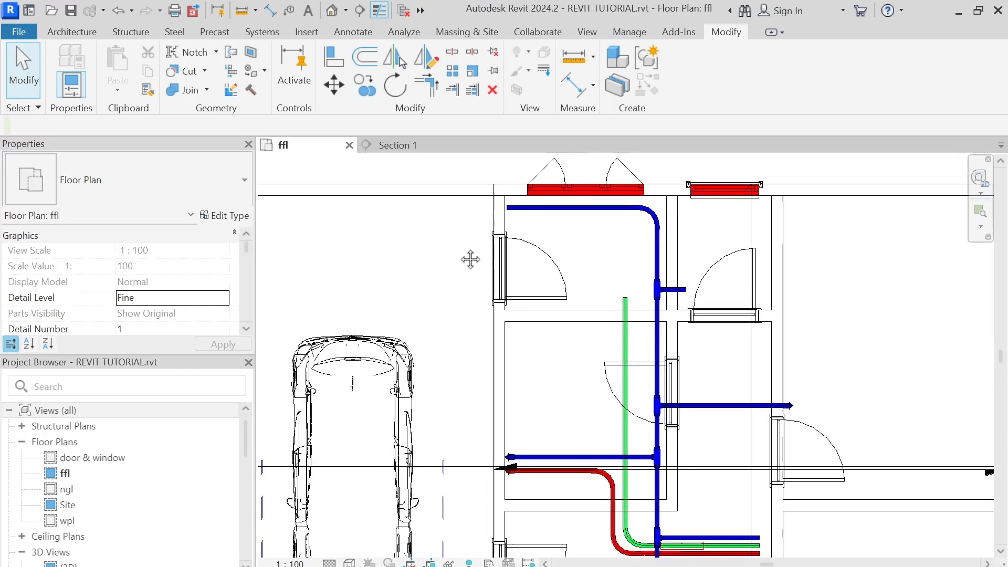
{"action": "middle_click_drag", "start_coordinate": [471, 259], "coordinate": [417, 228]}
{"action": "mouse_move", "coordinate": [529, 295]}
{"action": "middle_mouse_down"}
{"action": "mouse_move", "coordinate": [447, 270]}
{"action": "mouse_move", "coordinate": [444, 286]}
{"action": "middle_mouse_up"}
{"action": "scroll", "coordinate": [475, 284], "scroll_direction": "up", "scroll_amount": 1}
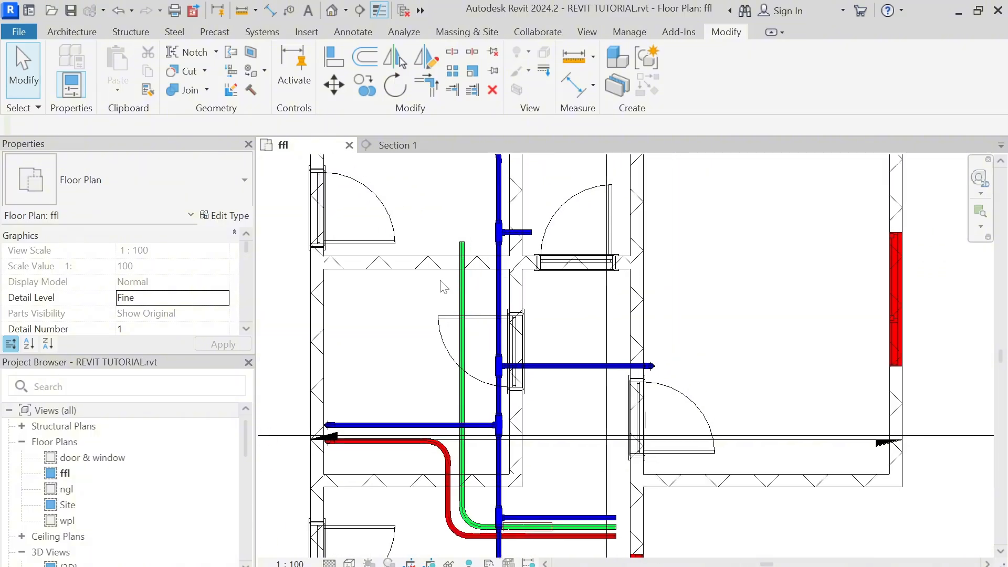
{"action": "scroll", "coordinate": [443, 286], "scroll_direction": "up", "scroll_amount": 1}
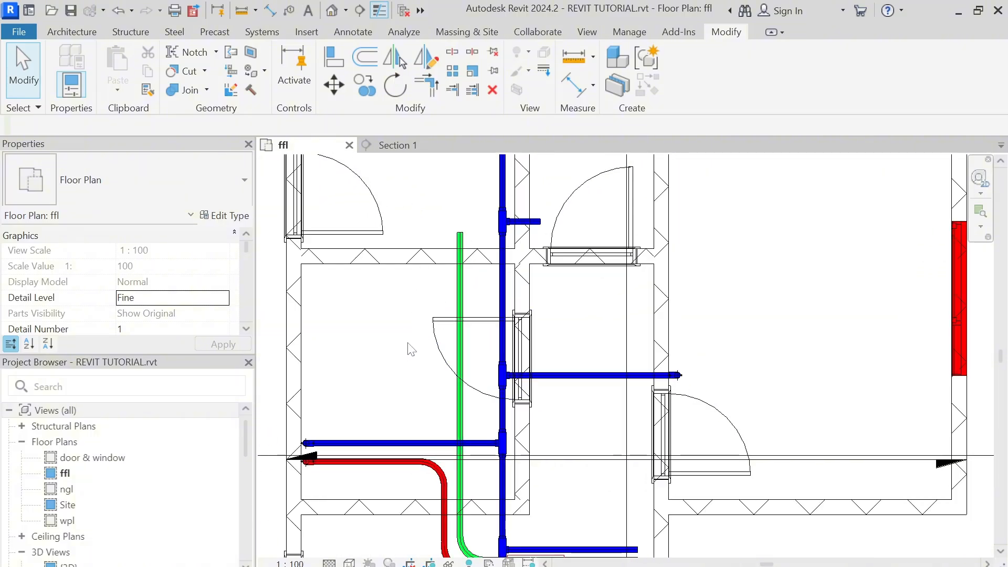